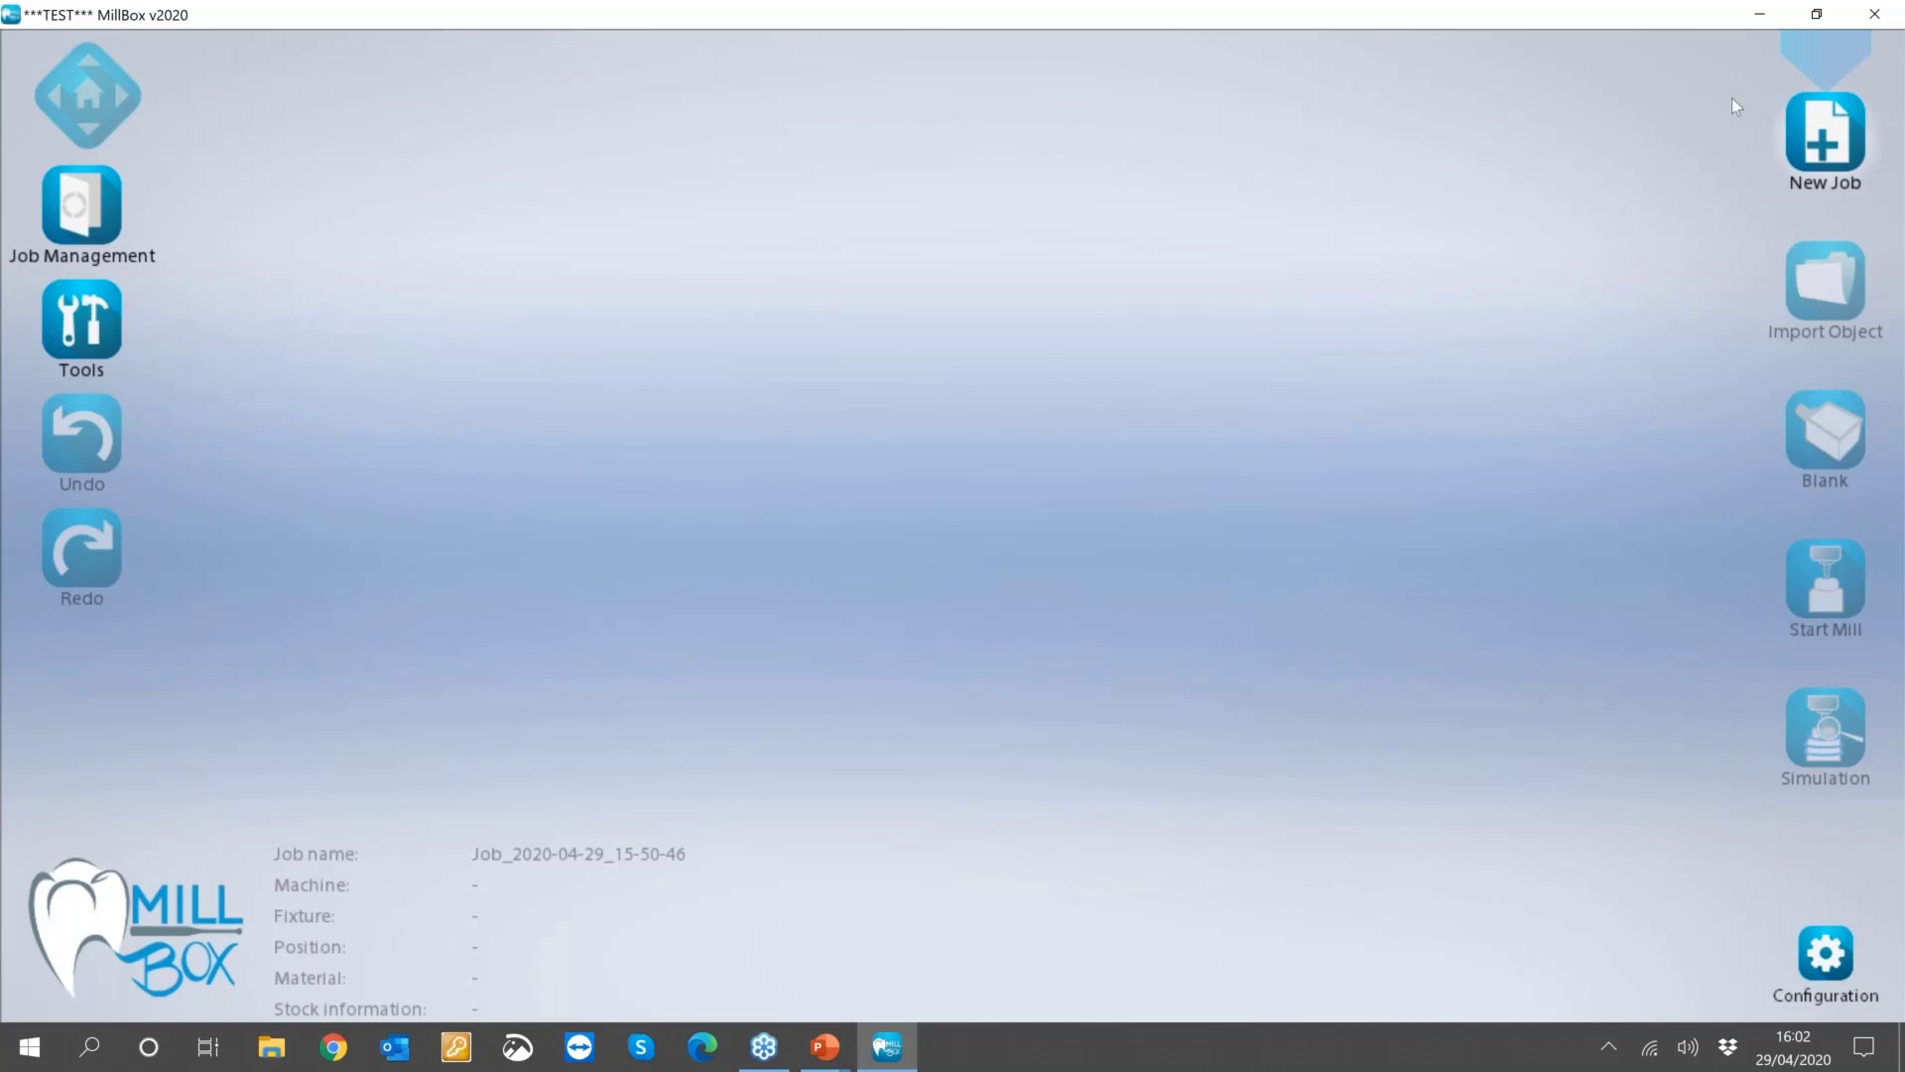
Create a new job for the CIMSYSTEM Make&Mill machine with Chrome Cobalt material and the ring fixture.
click(1816, 145)
click(1693, 245)
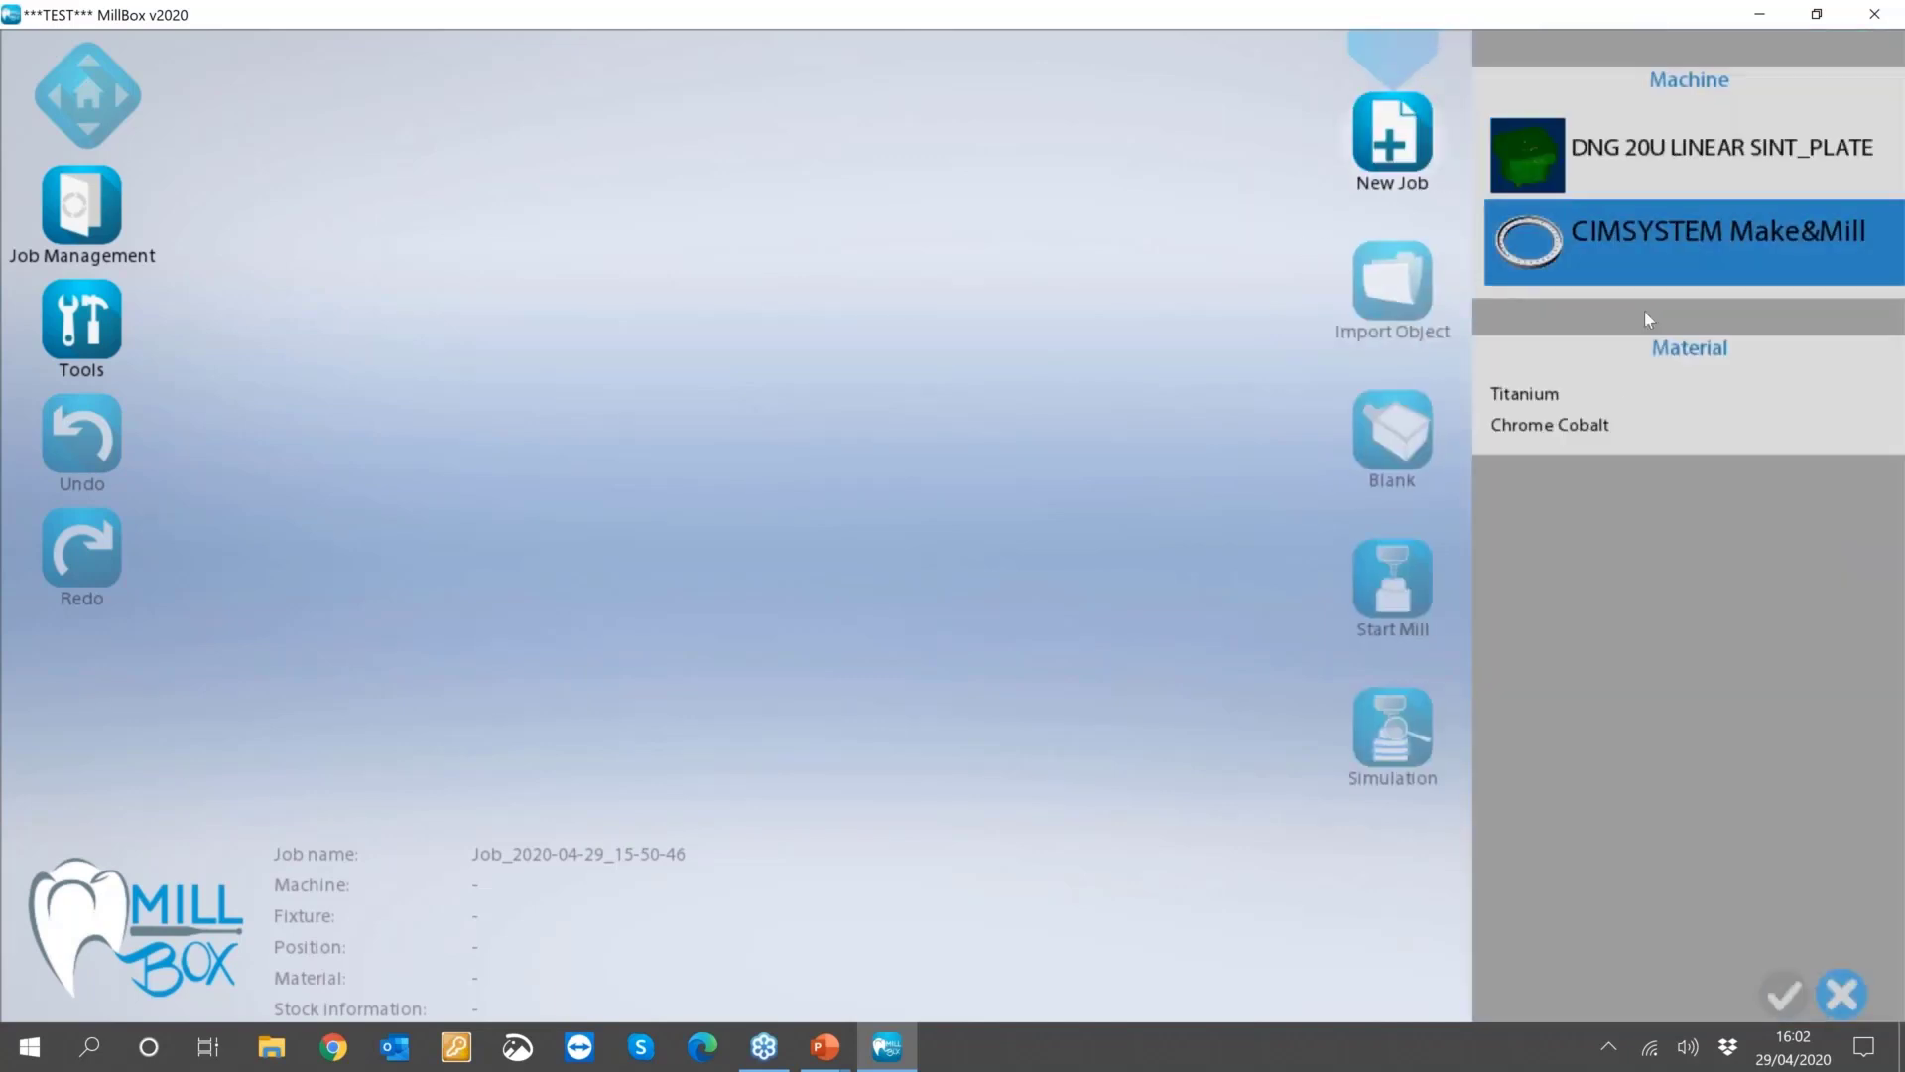
click(1604, 427)
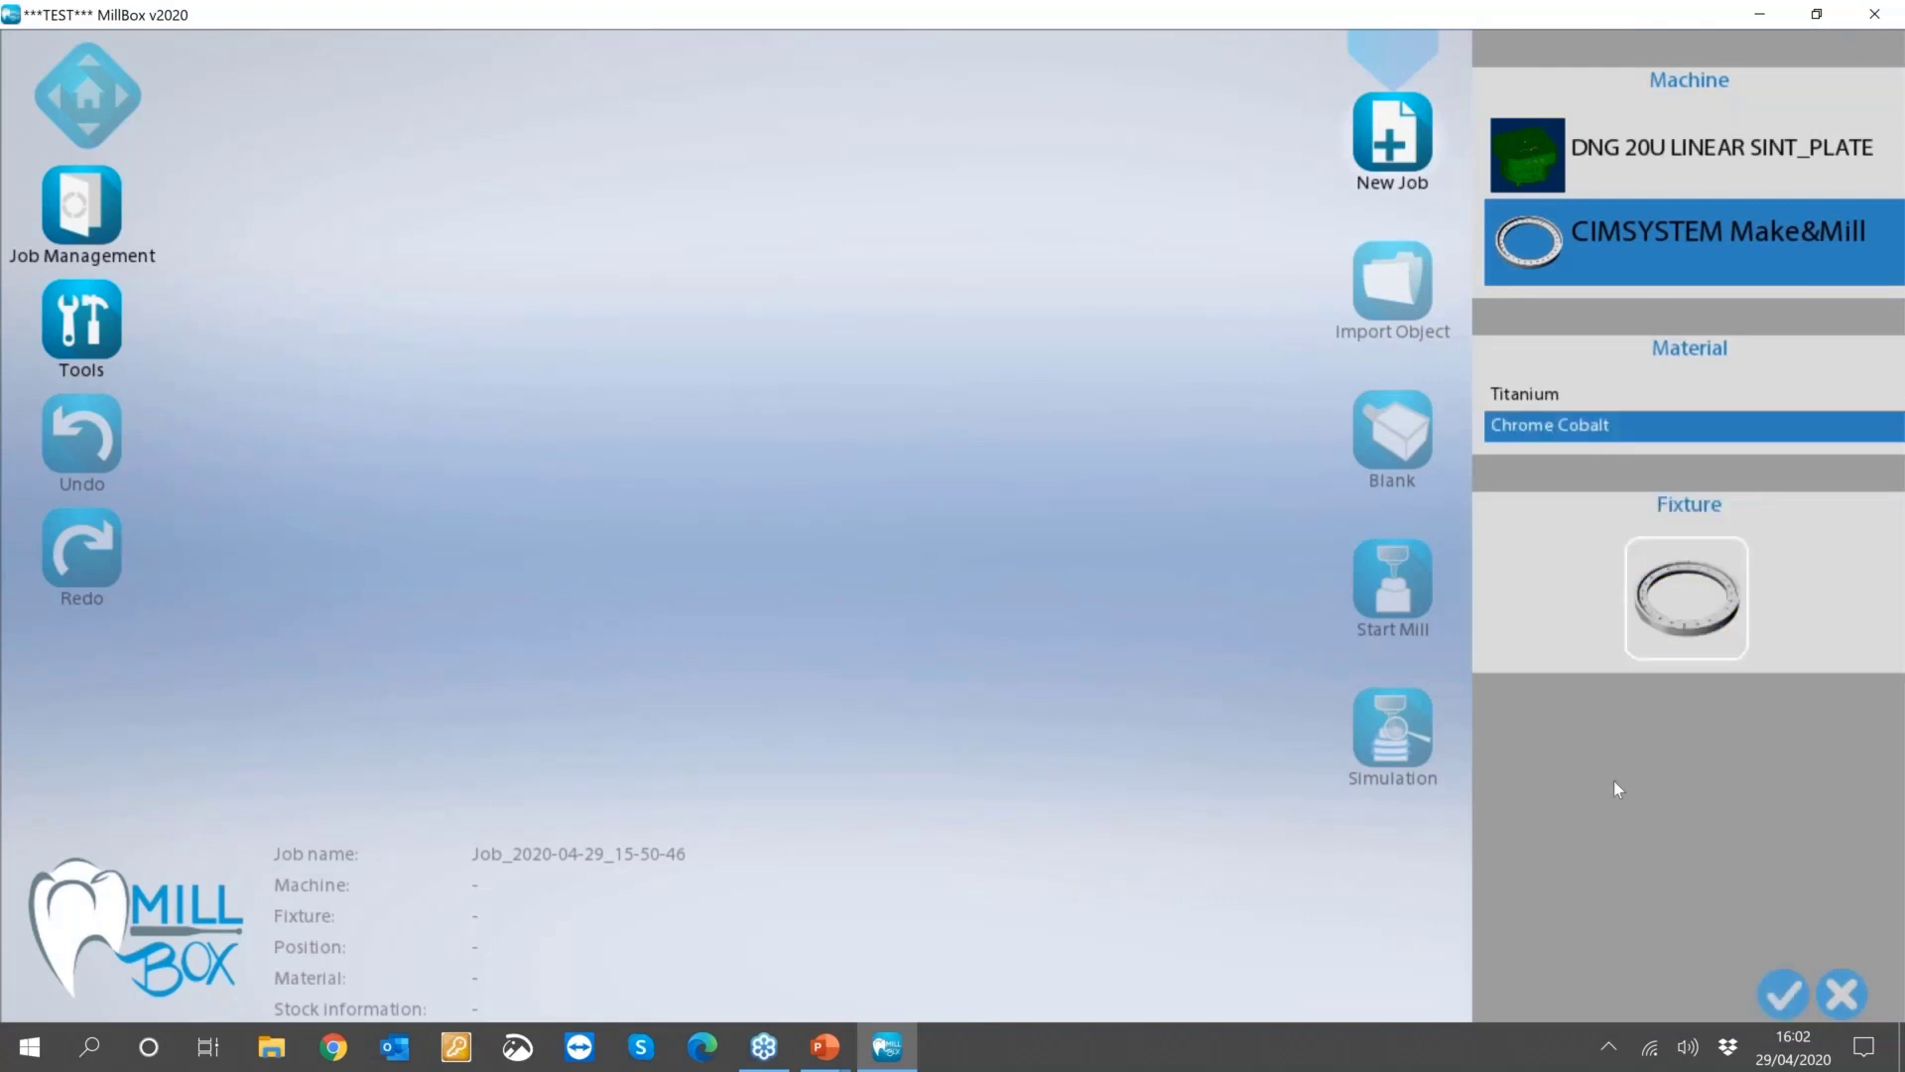
click(1780, 988)
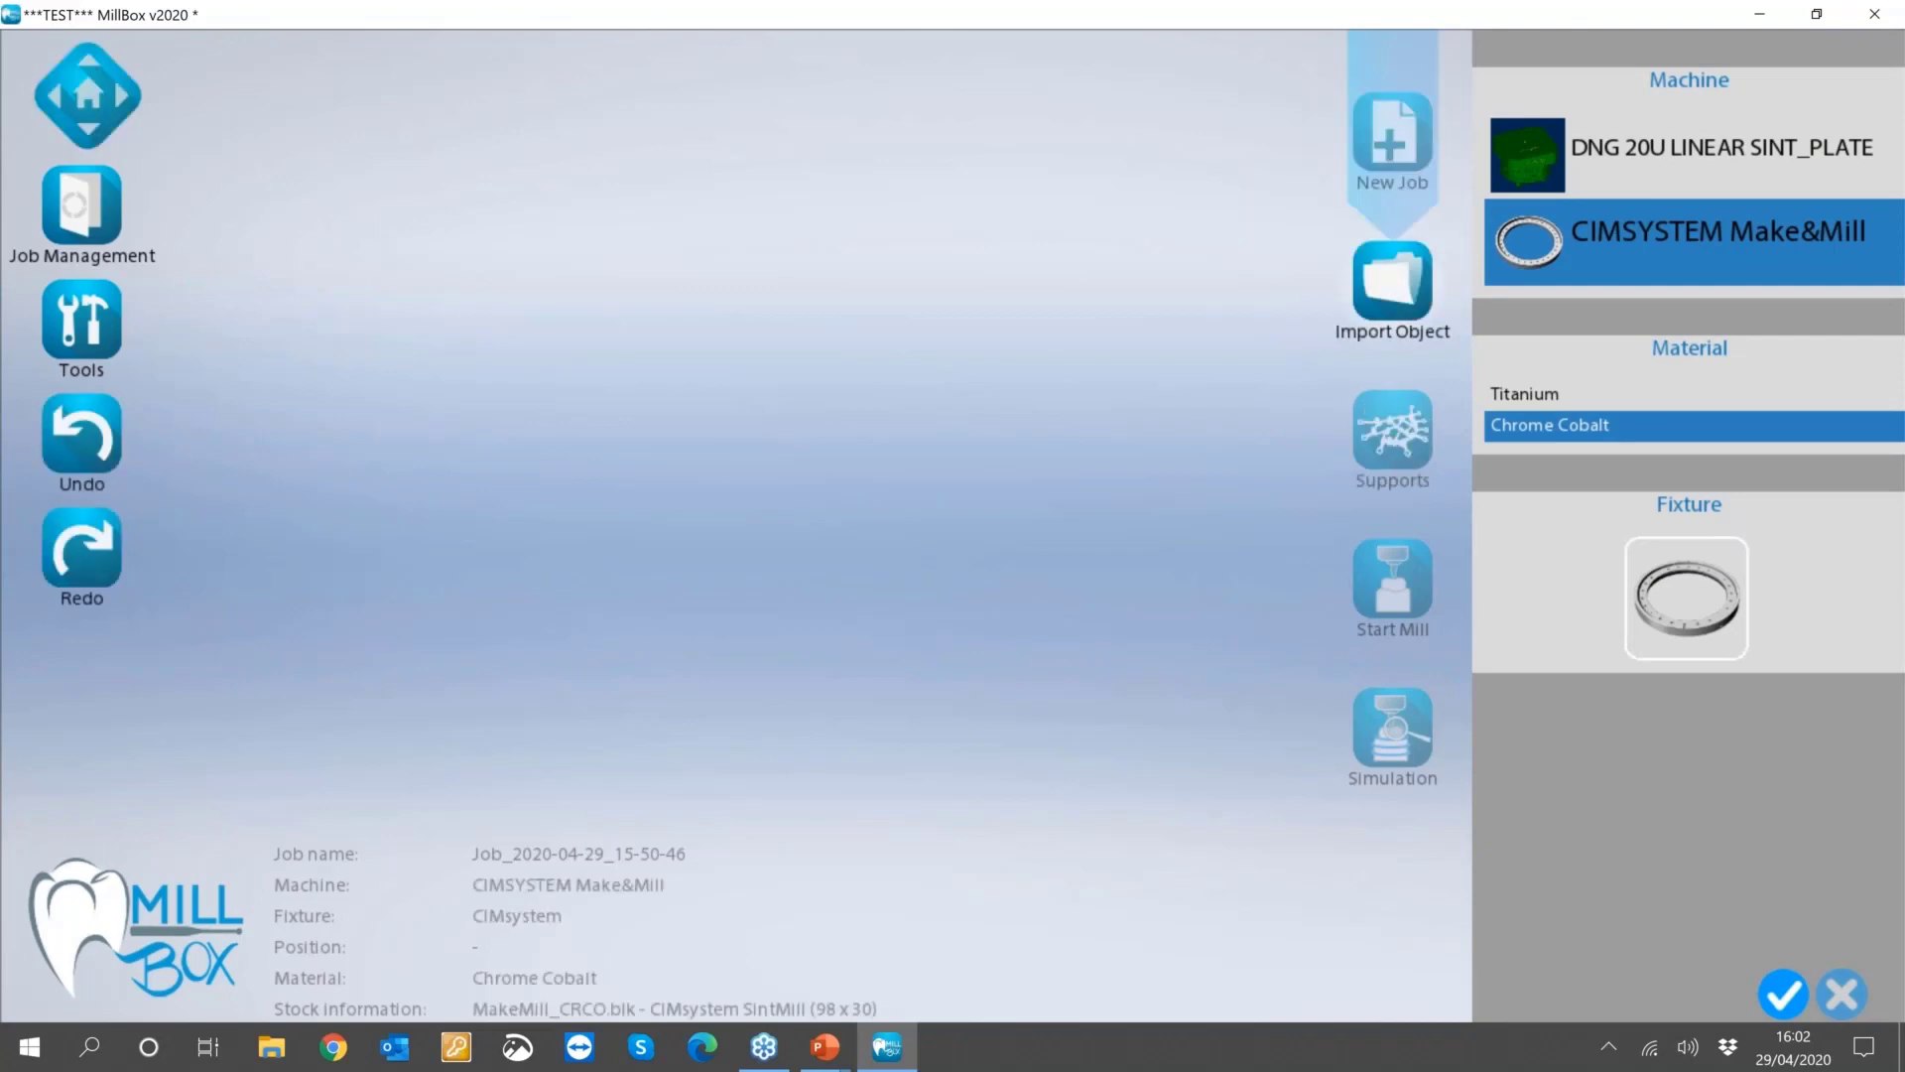
key(Escape)
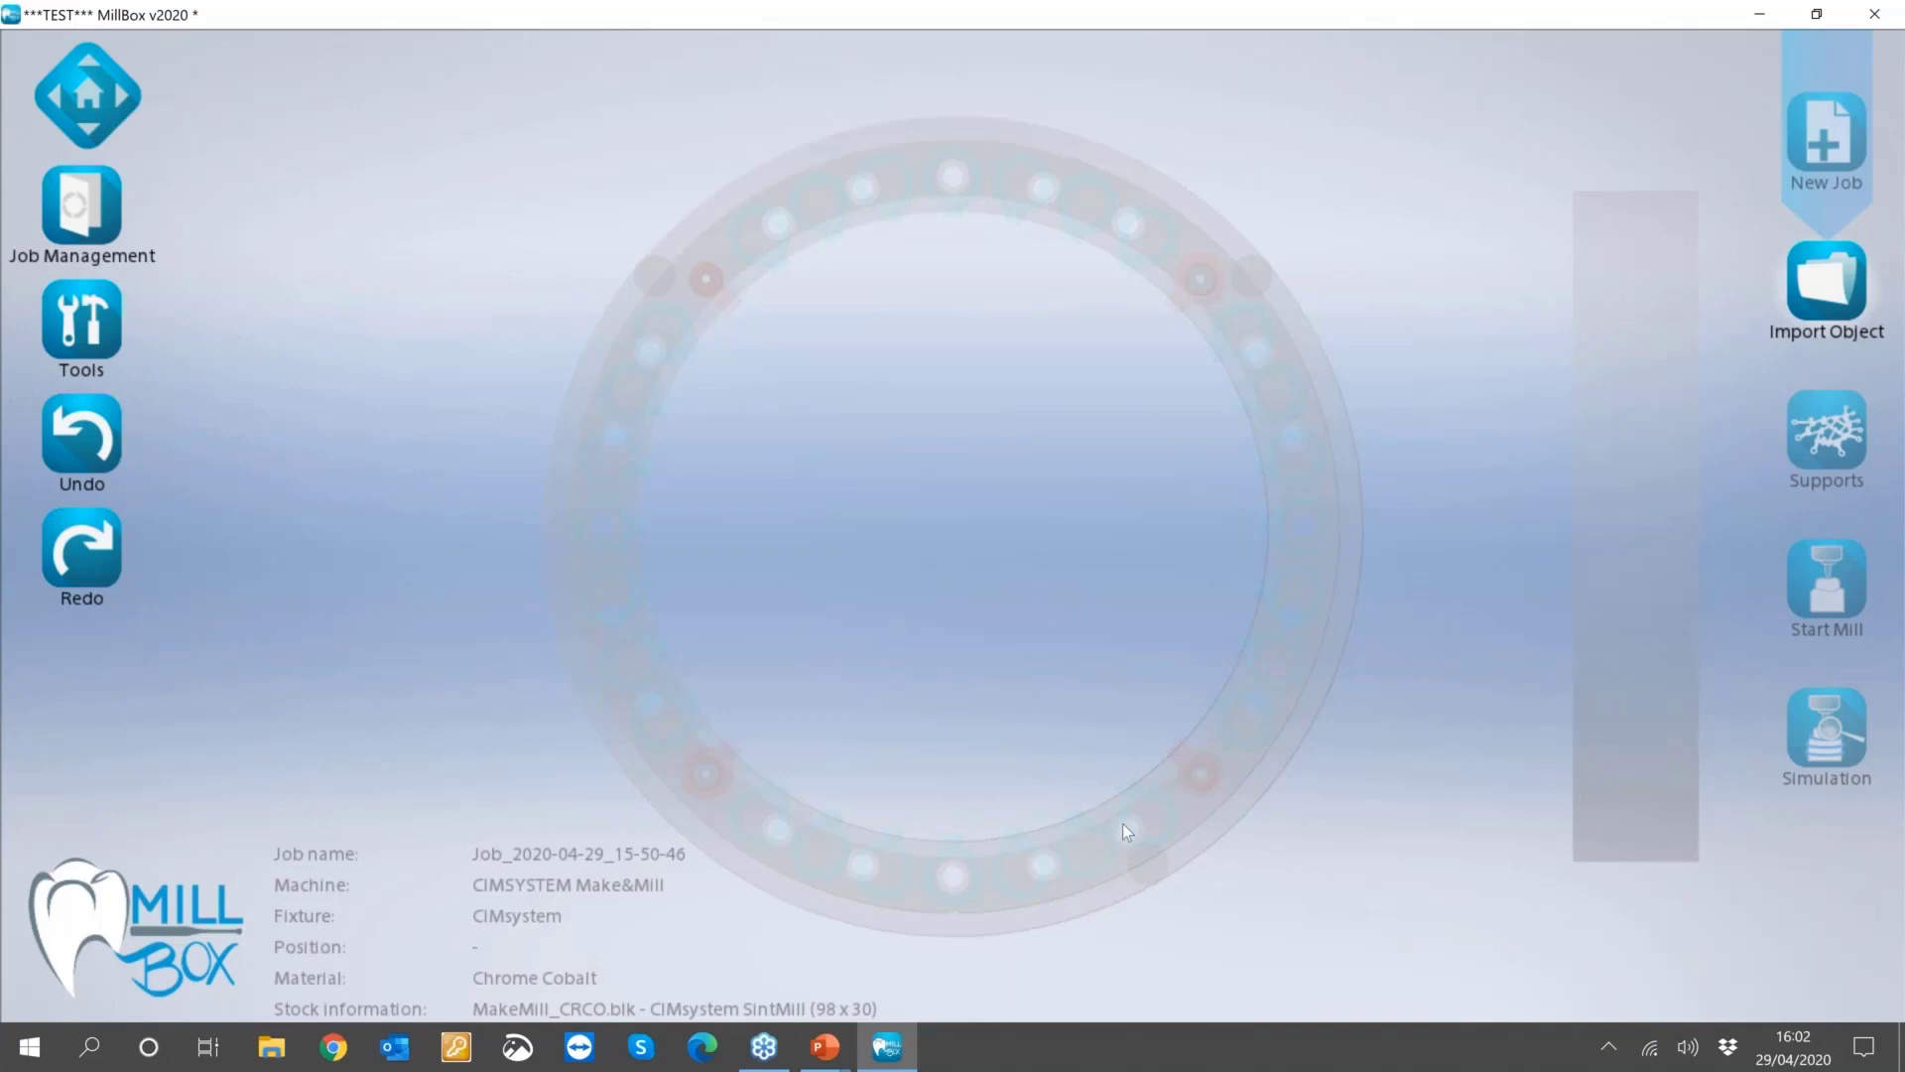
Import IMPLANT BRIDGE_14UNITS.stl from the IMPLANT BRIDGE folder as an Abutment Bridge.
middle_drag(1122, 824, 1108, 705)
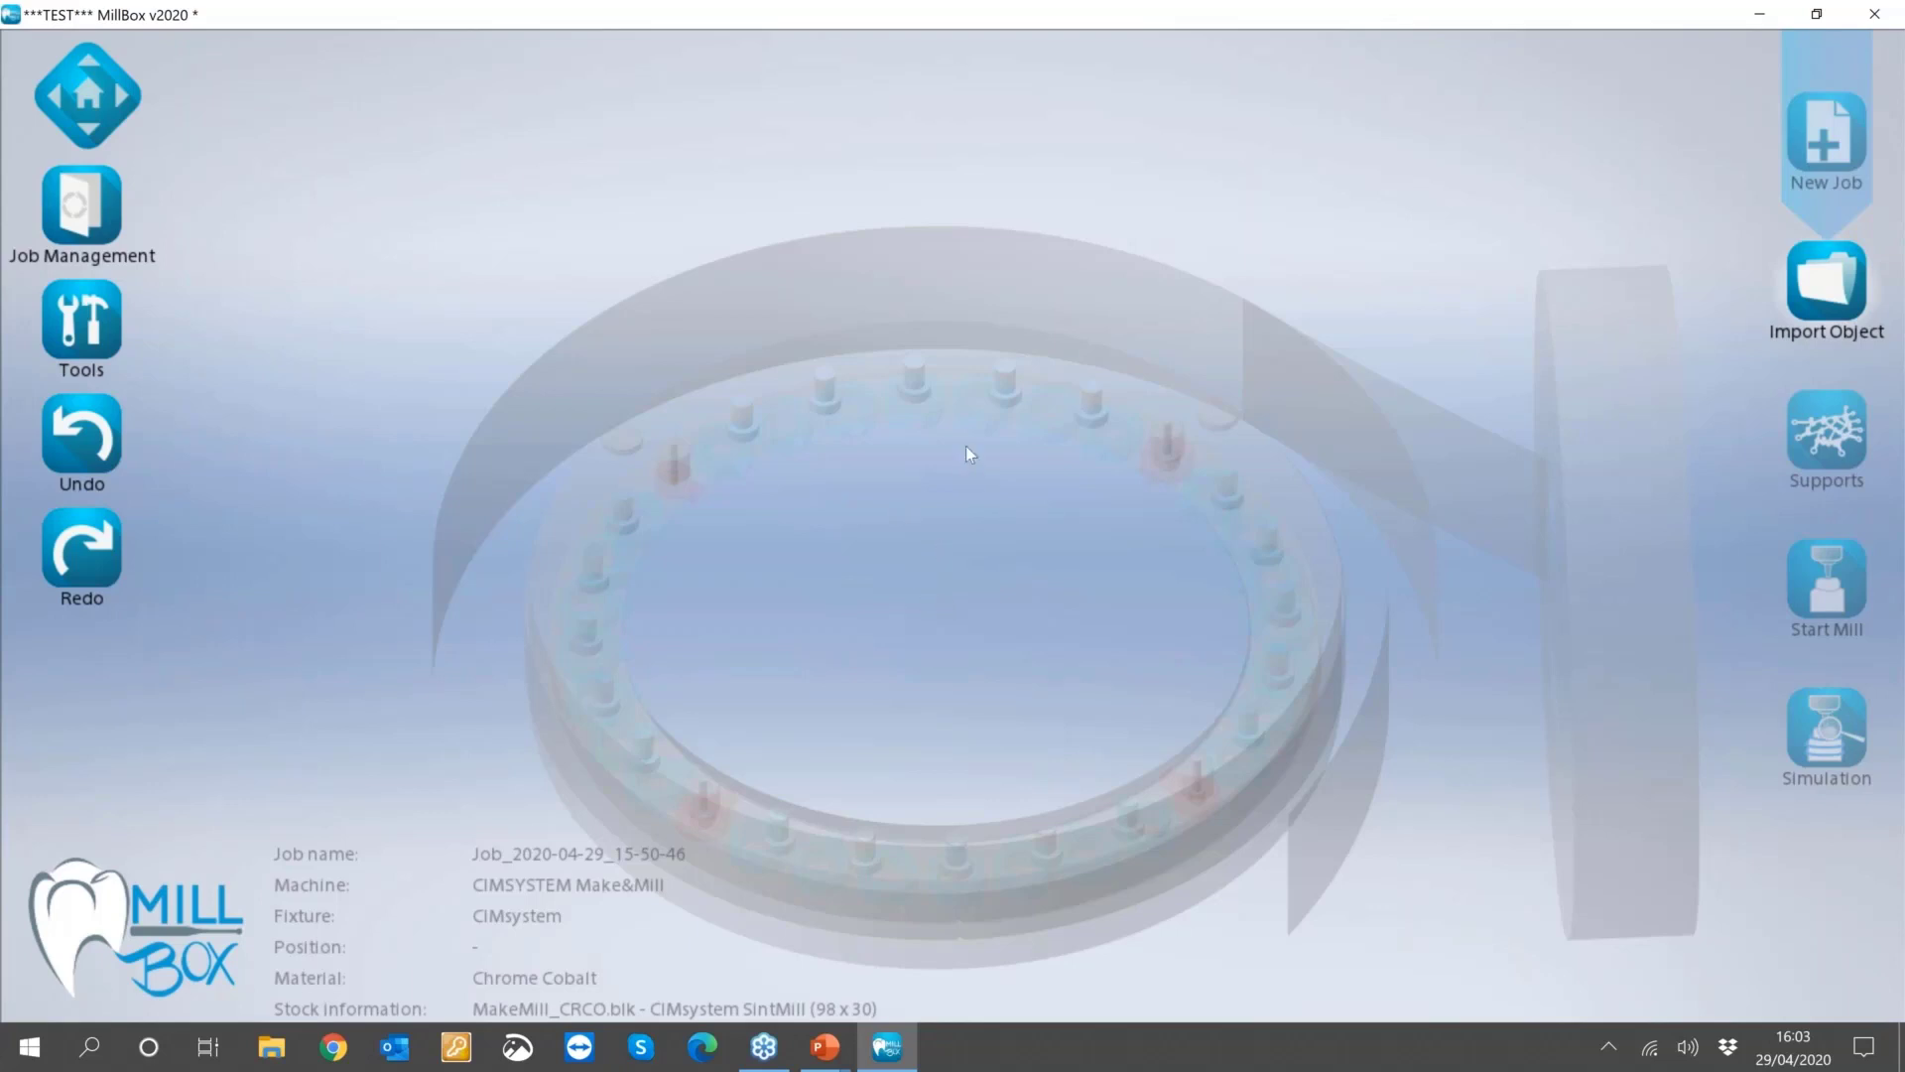
scroll(1021, 271, down, 1)
middle_drag(1075, 424, 830, 514)
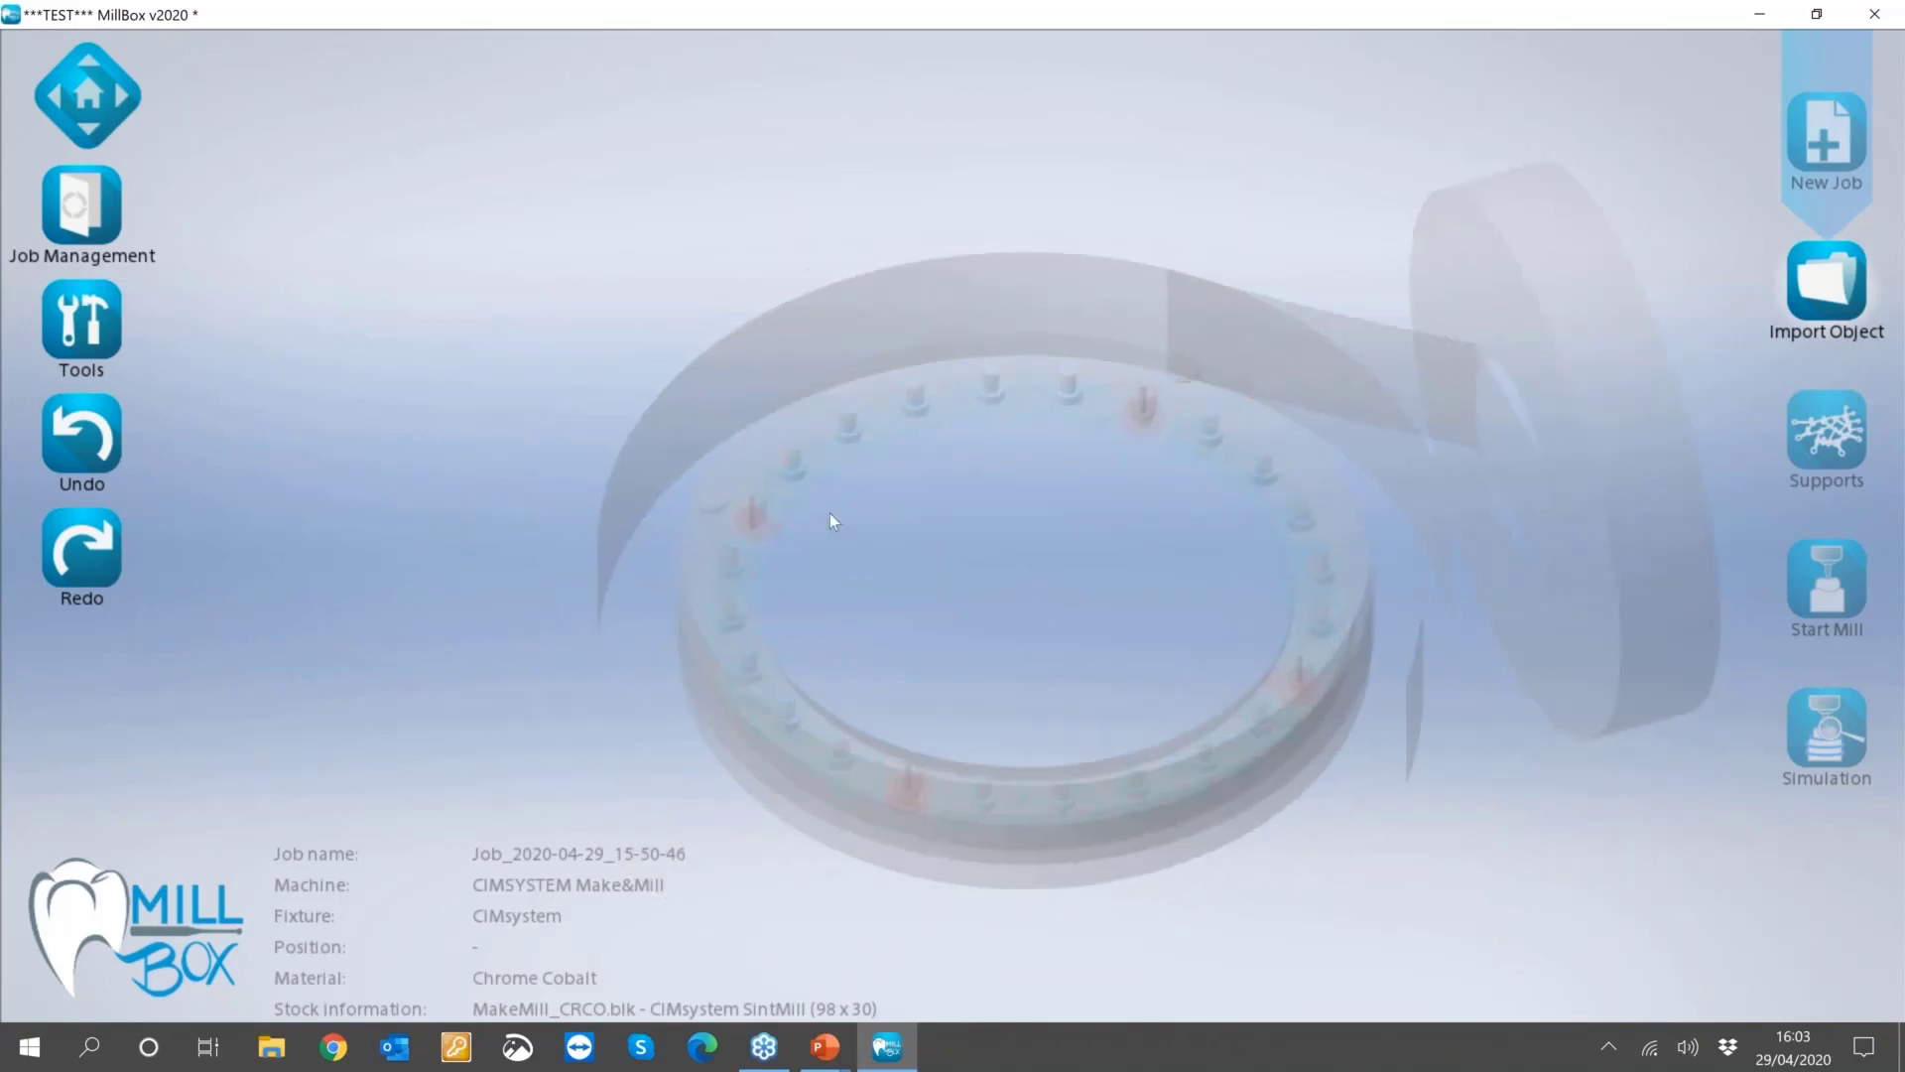
click(1826, 282)
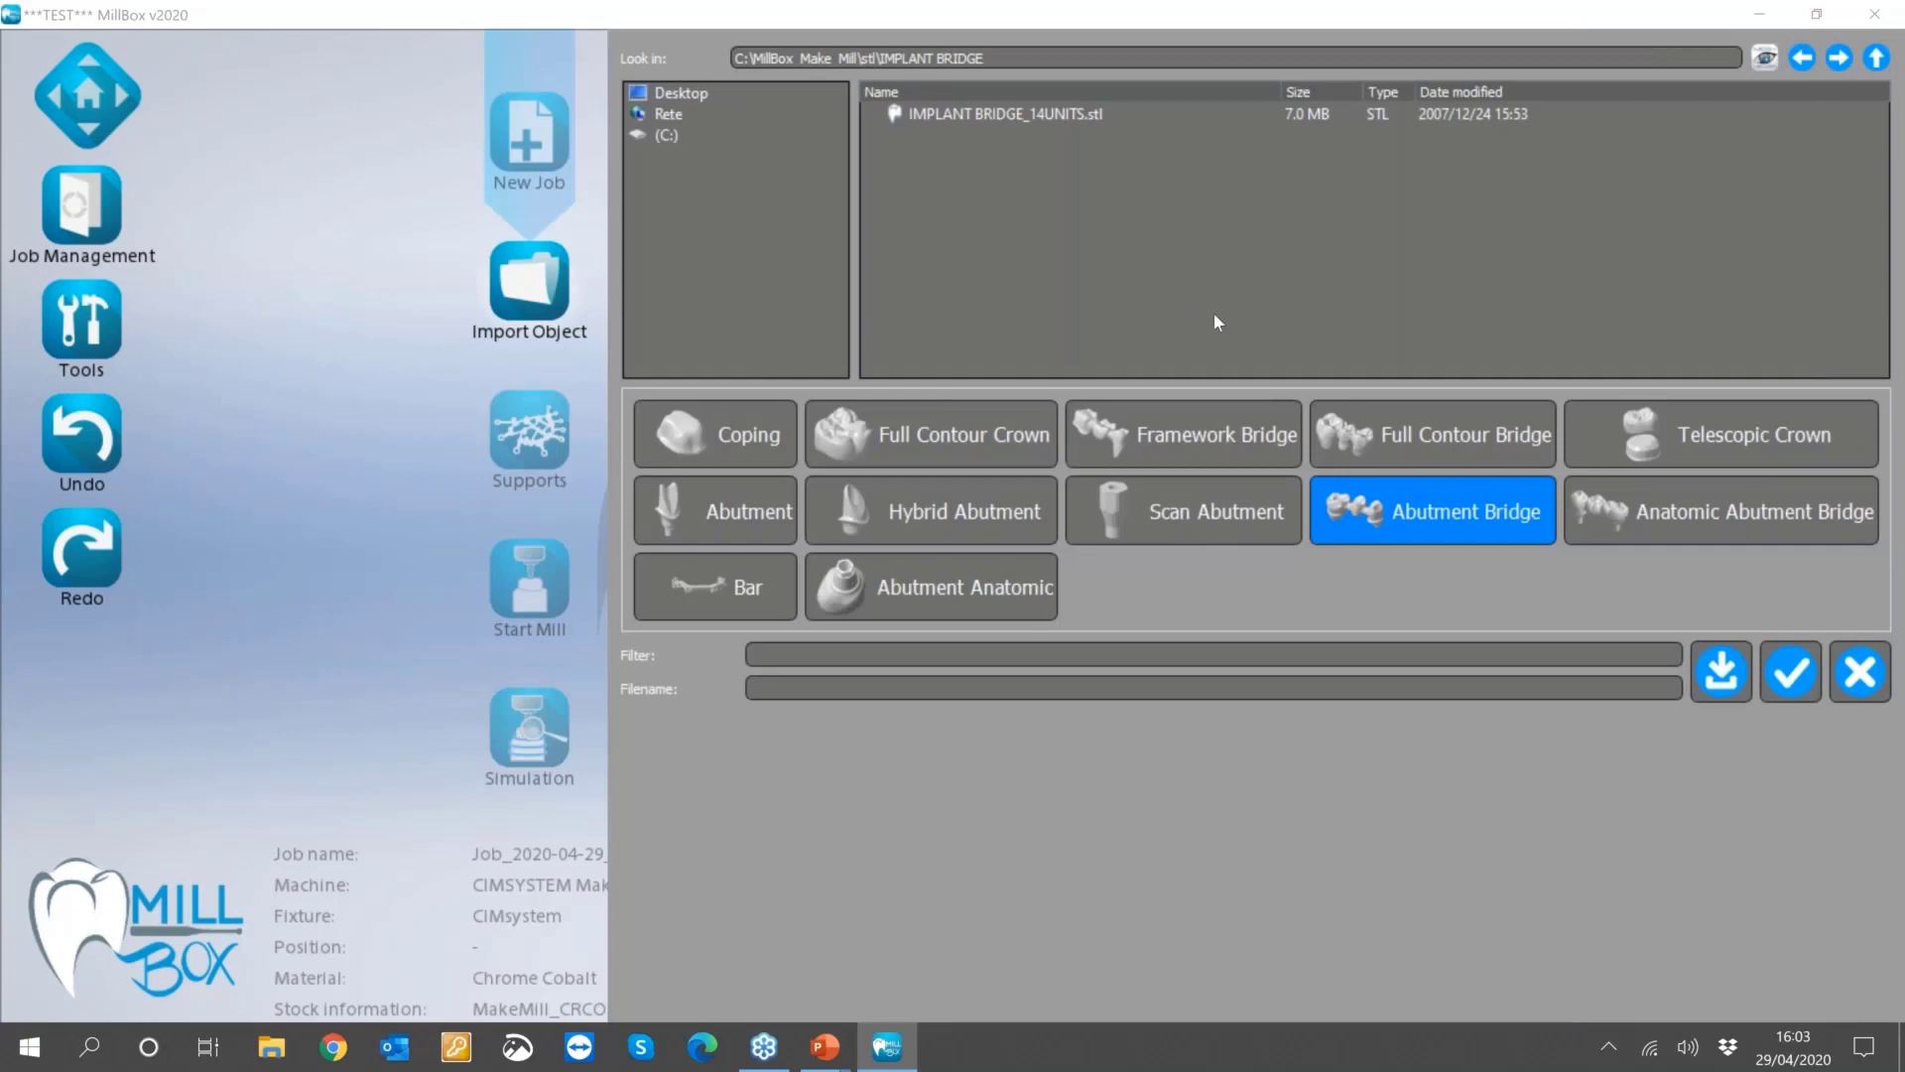
click(1016, 117)
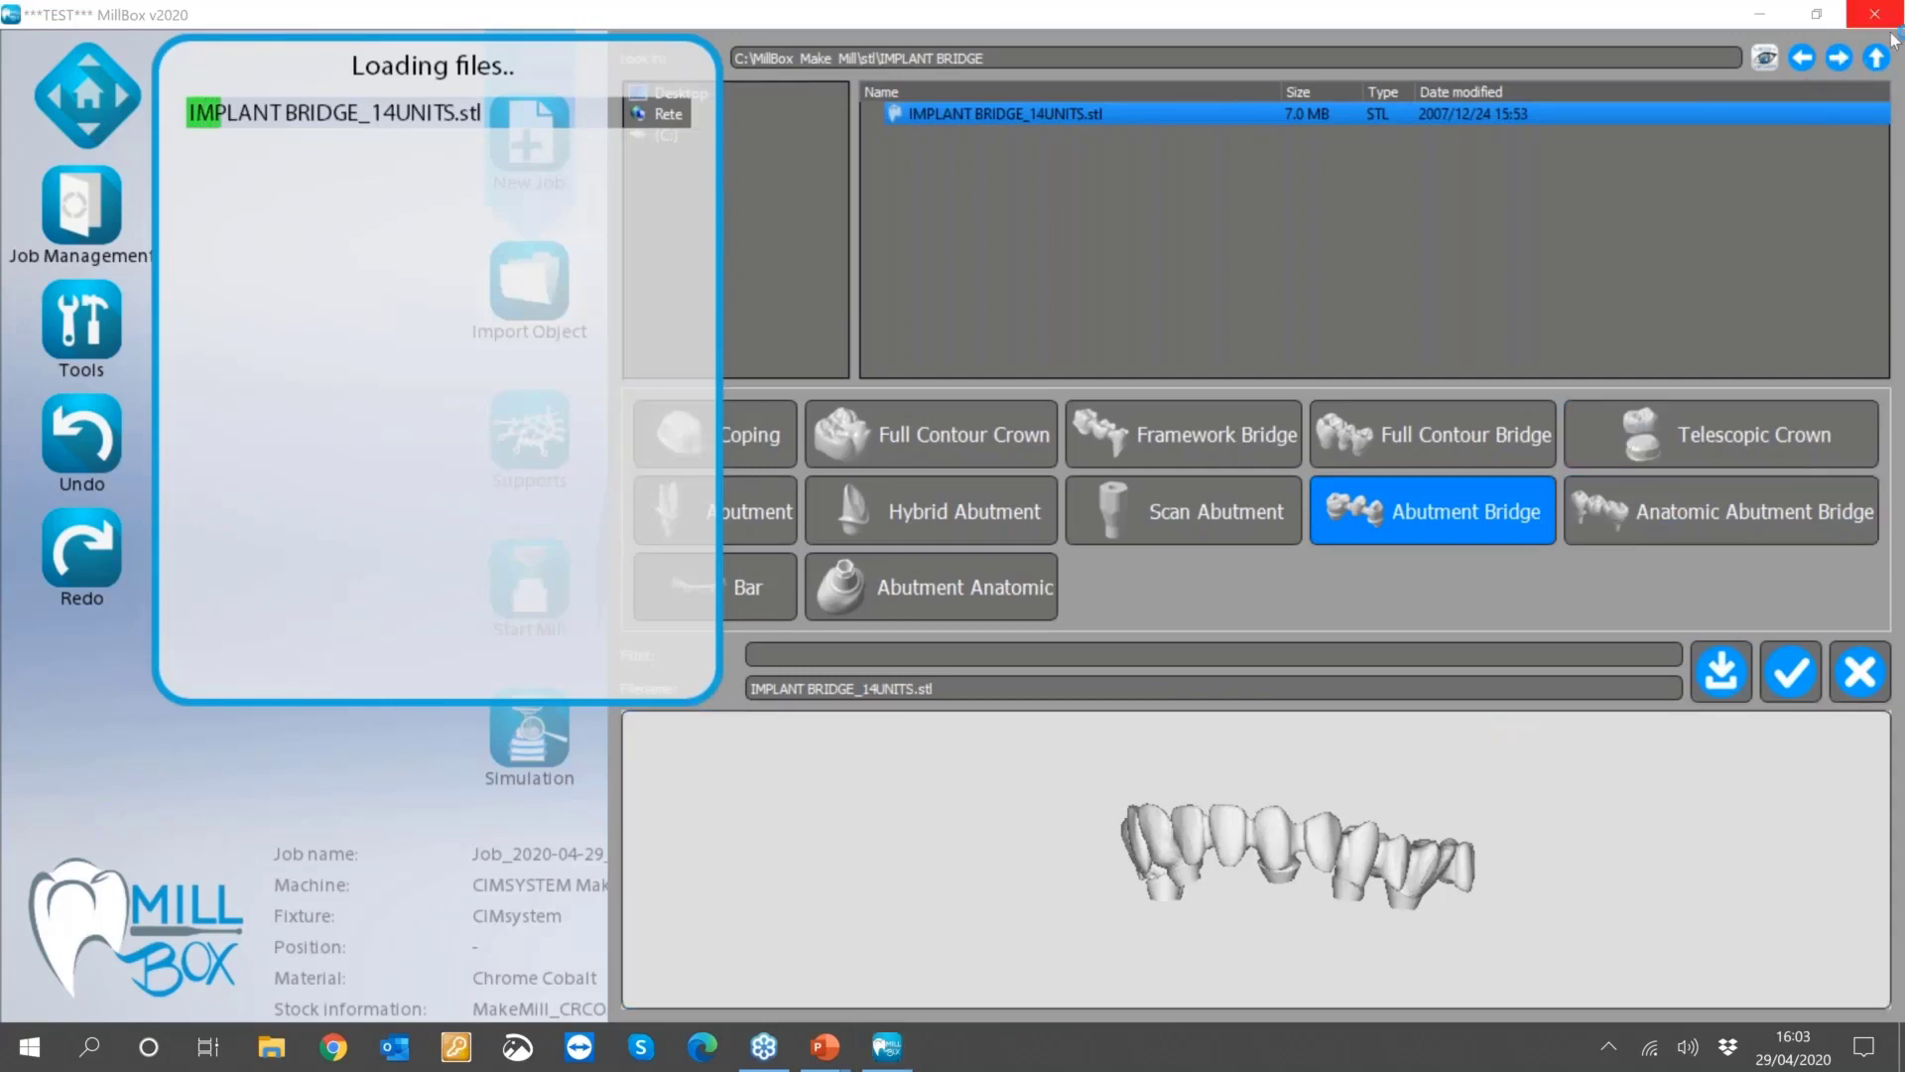
click(1875, 56)
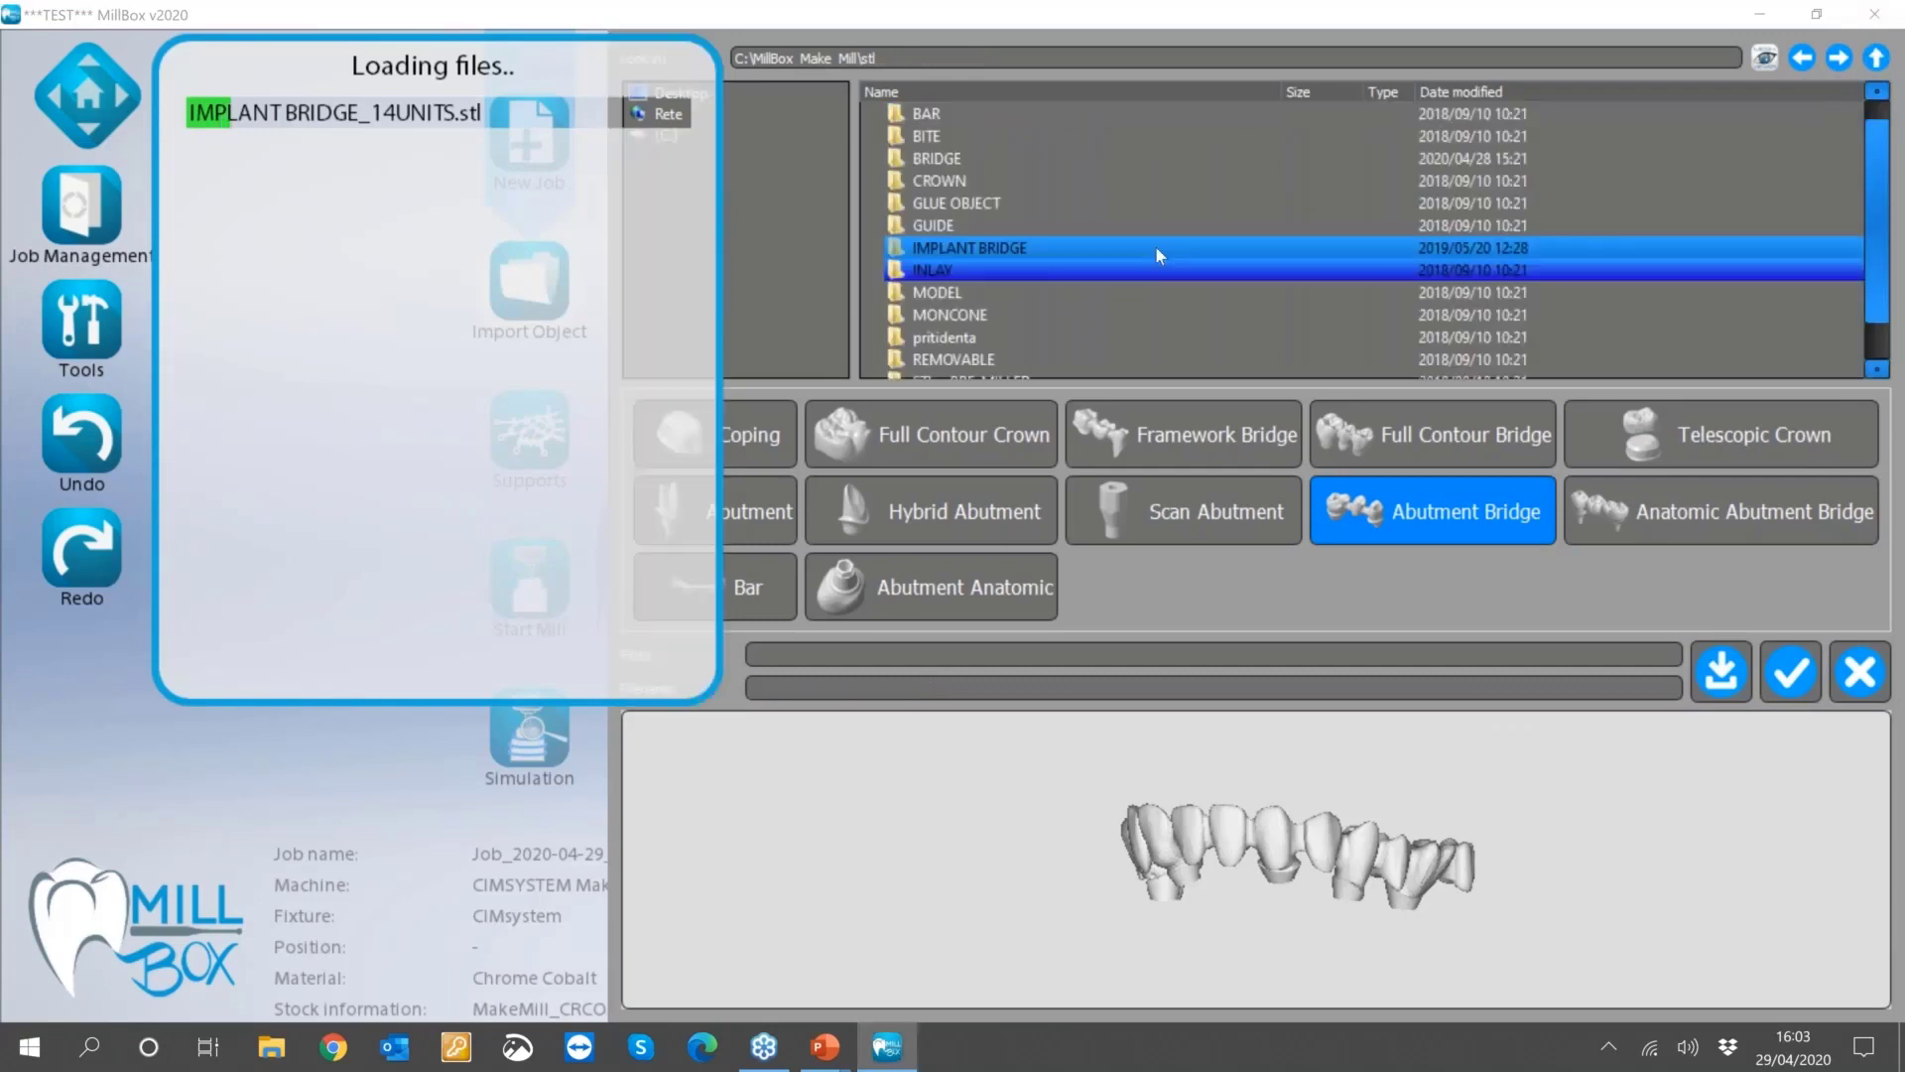
click(1005, 114)
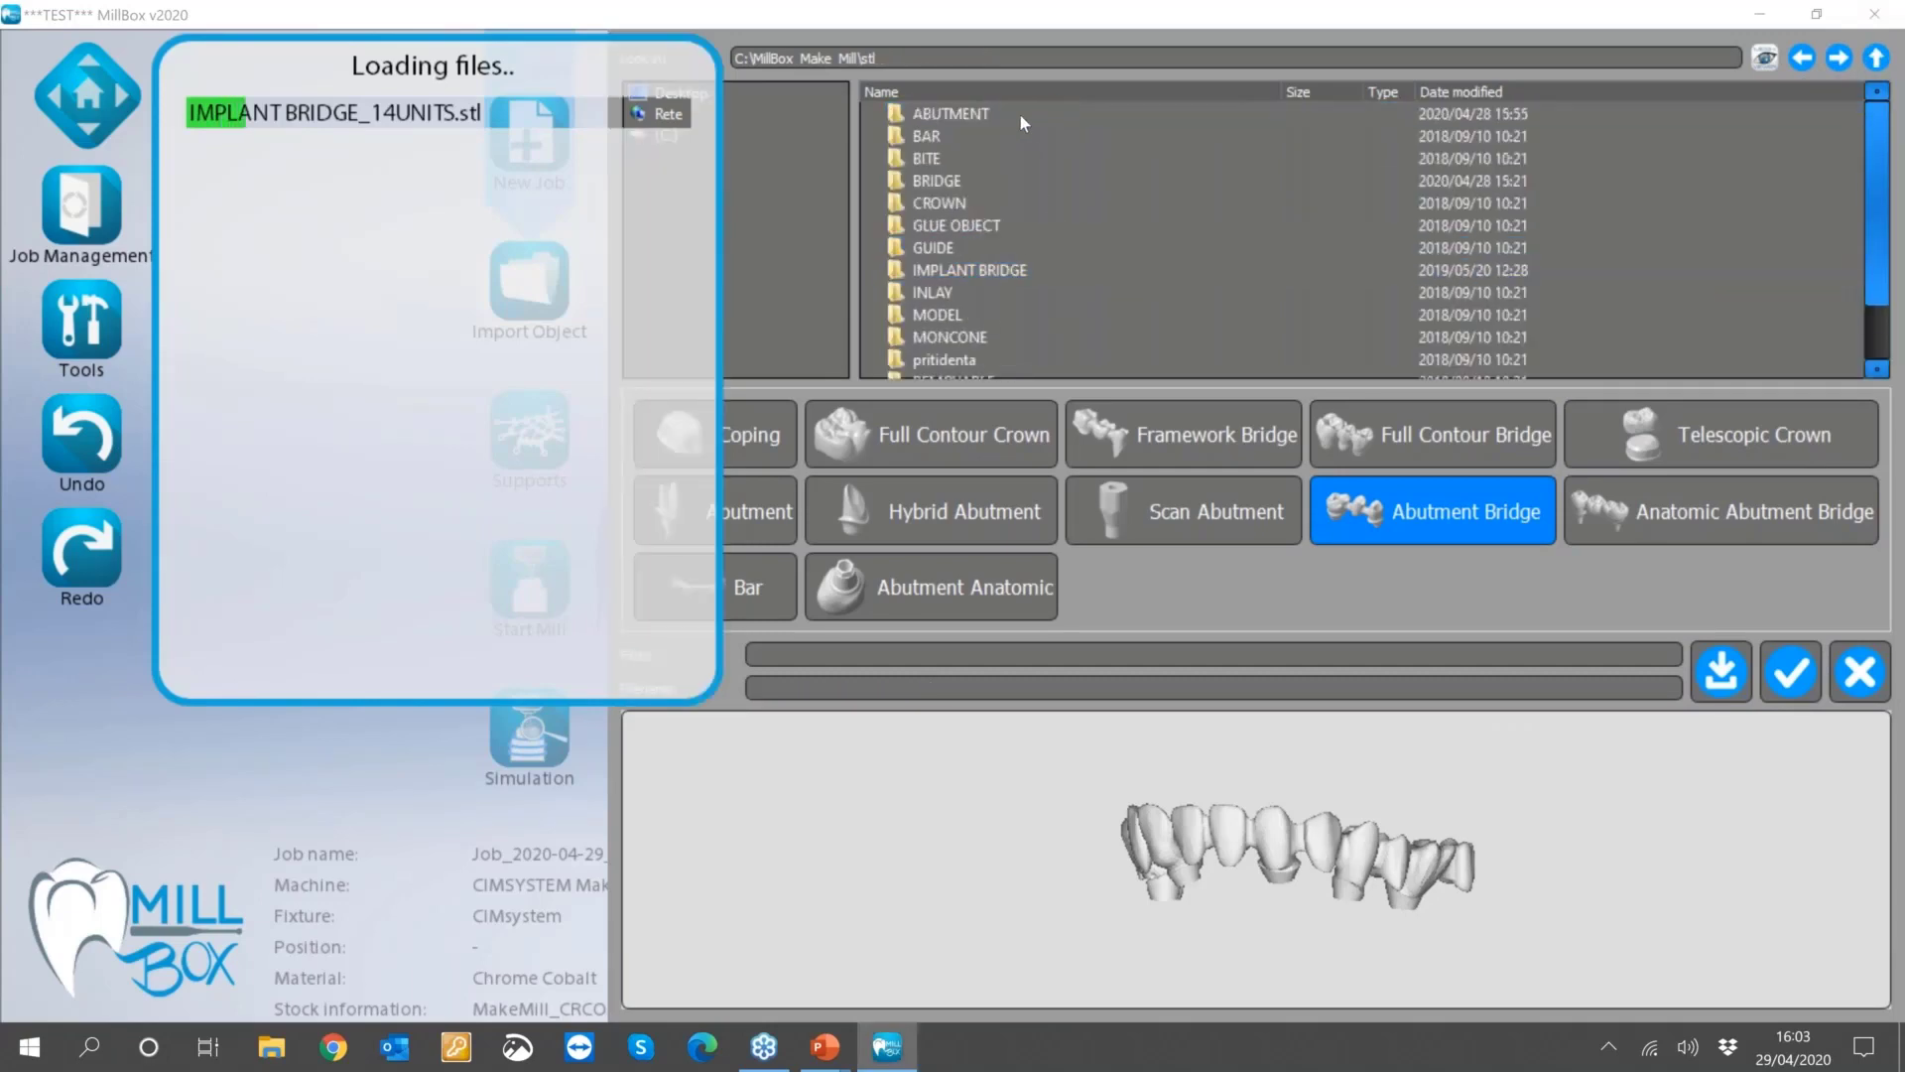
double_click(1020, 113)
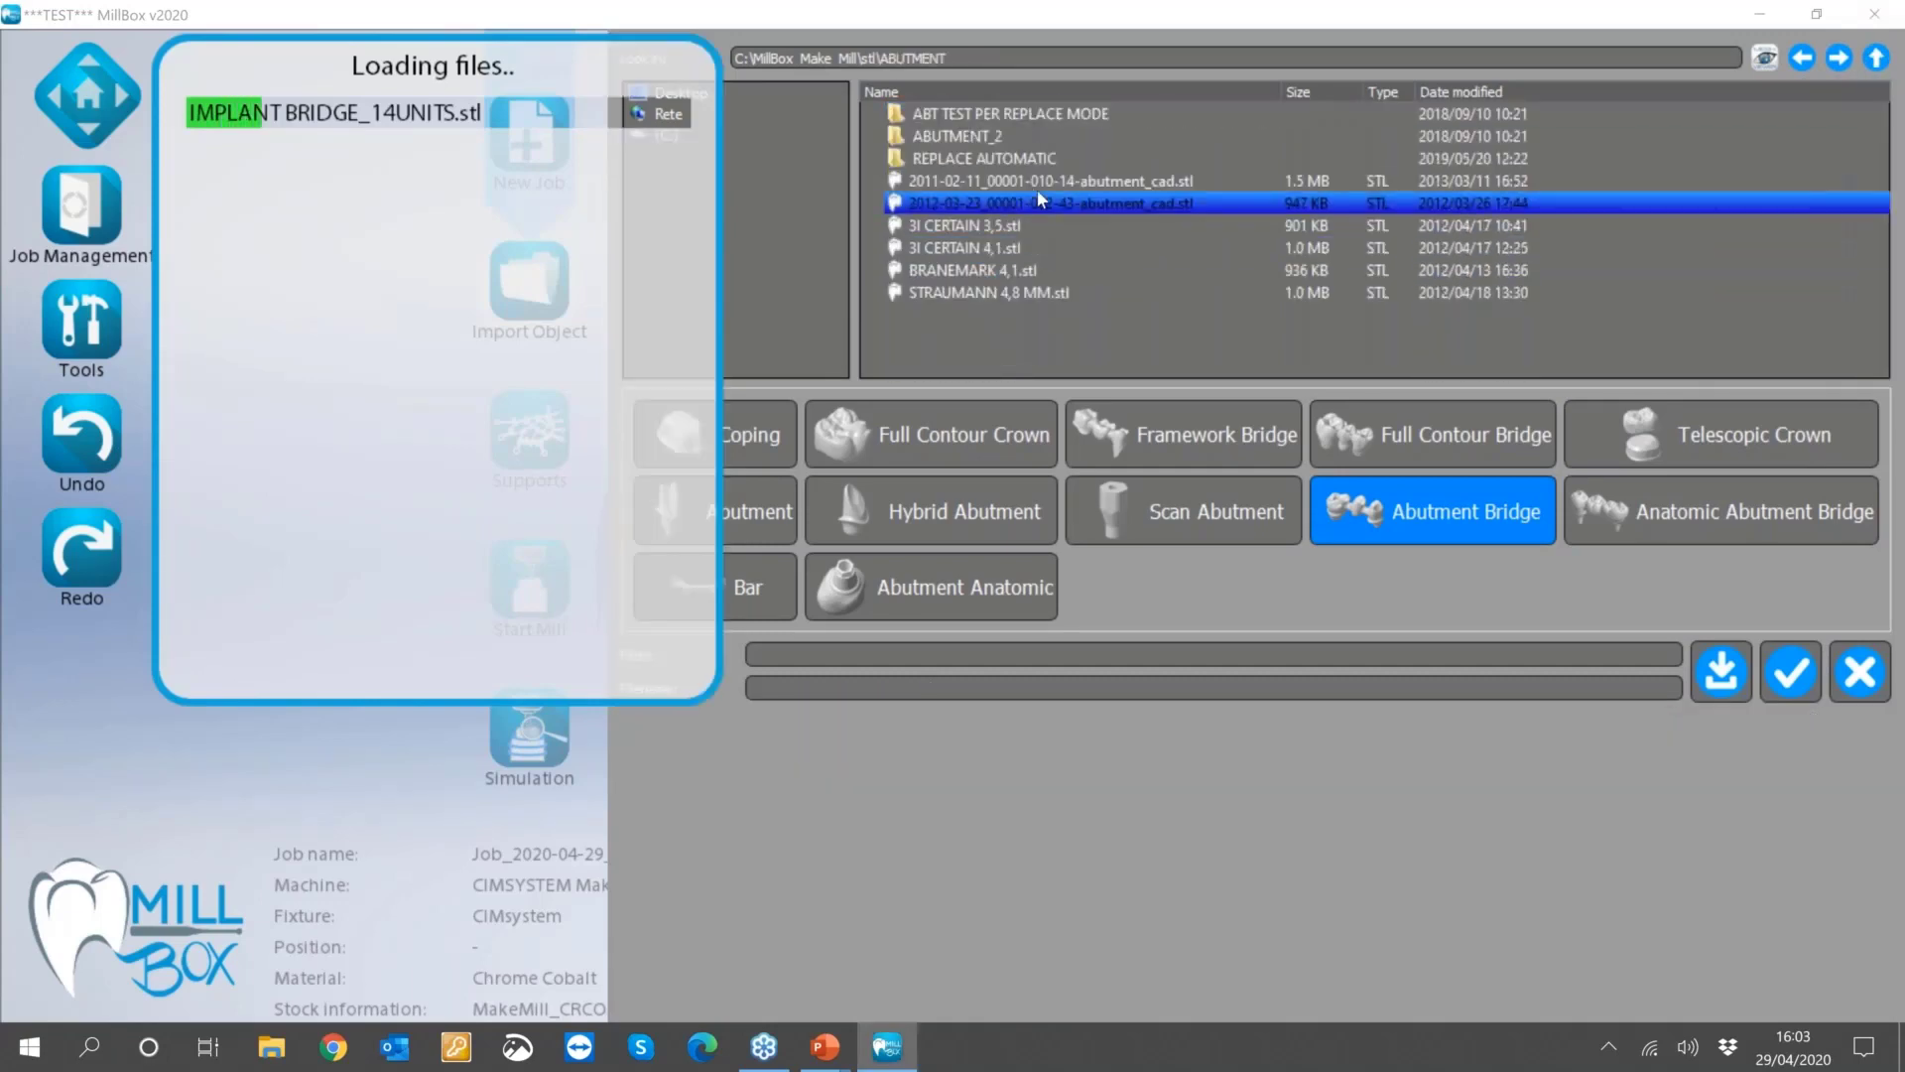
click(1036, 187)
ctrl+click(1044, 194)
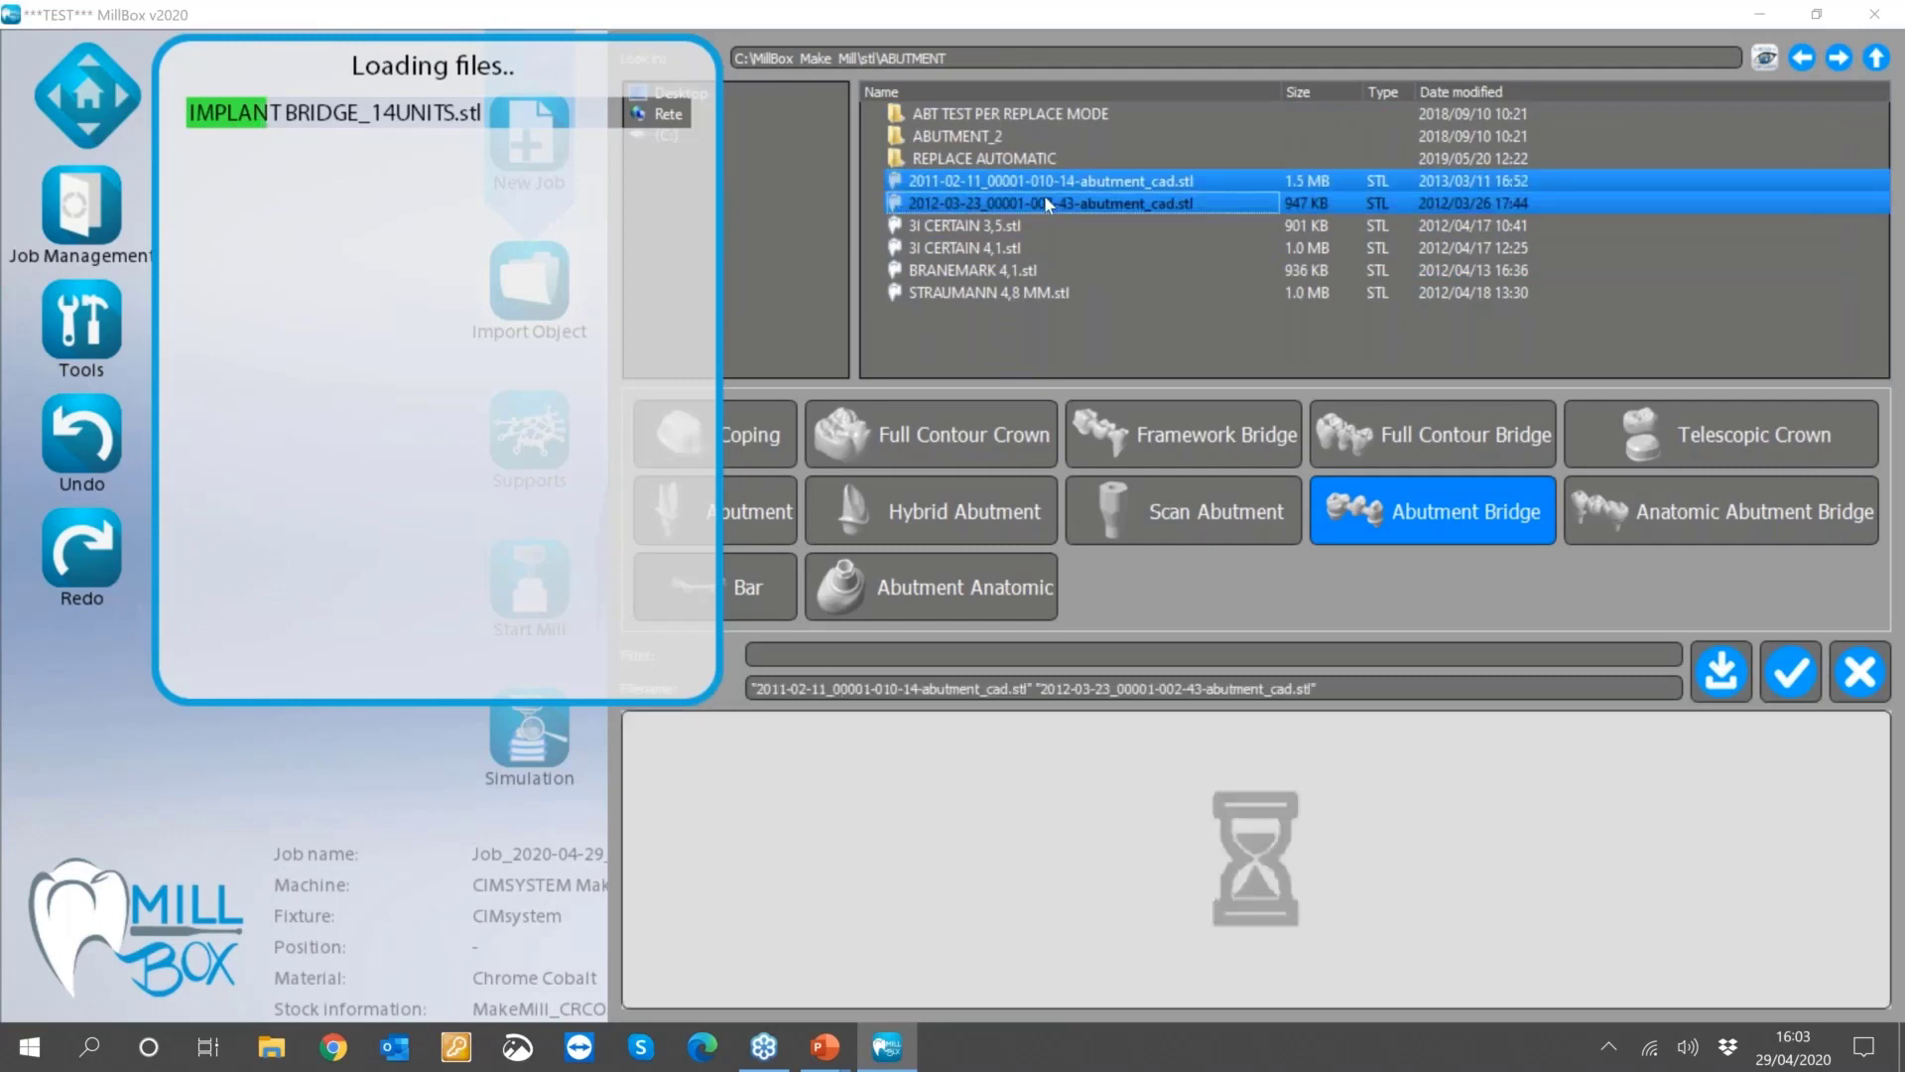
click(759, 521)
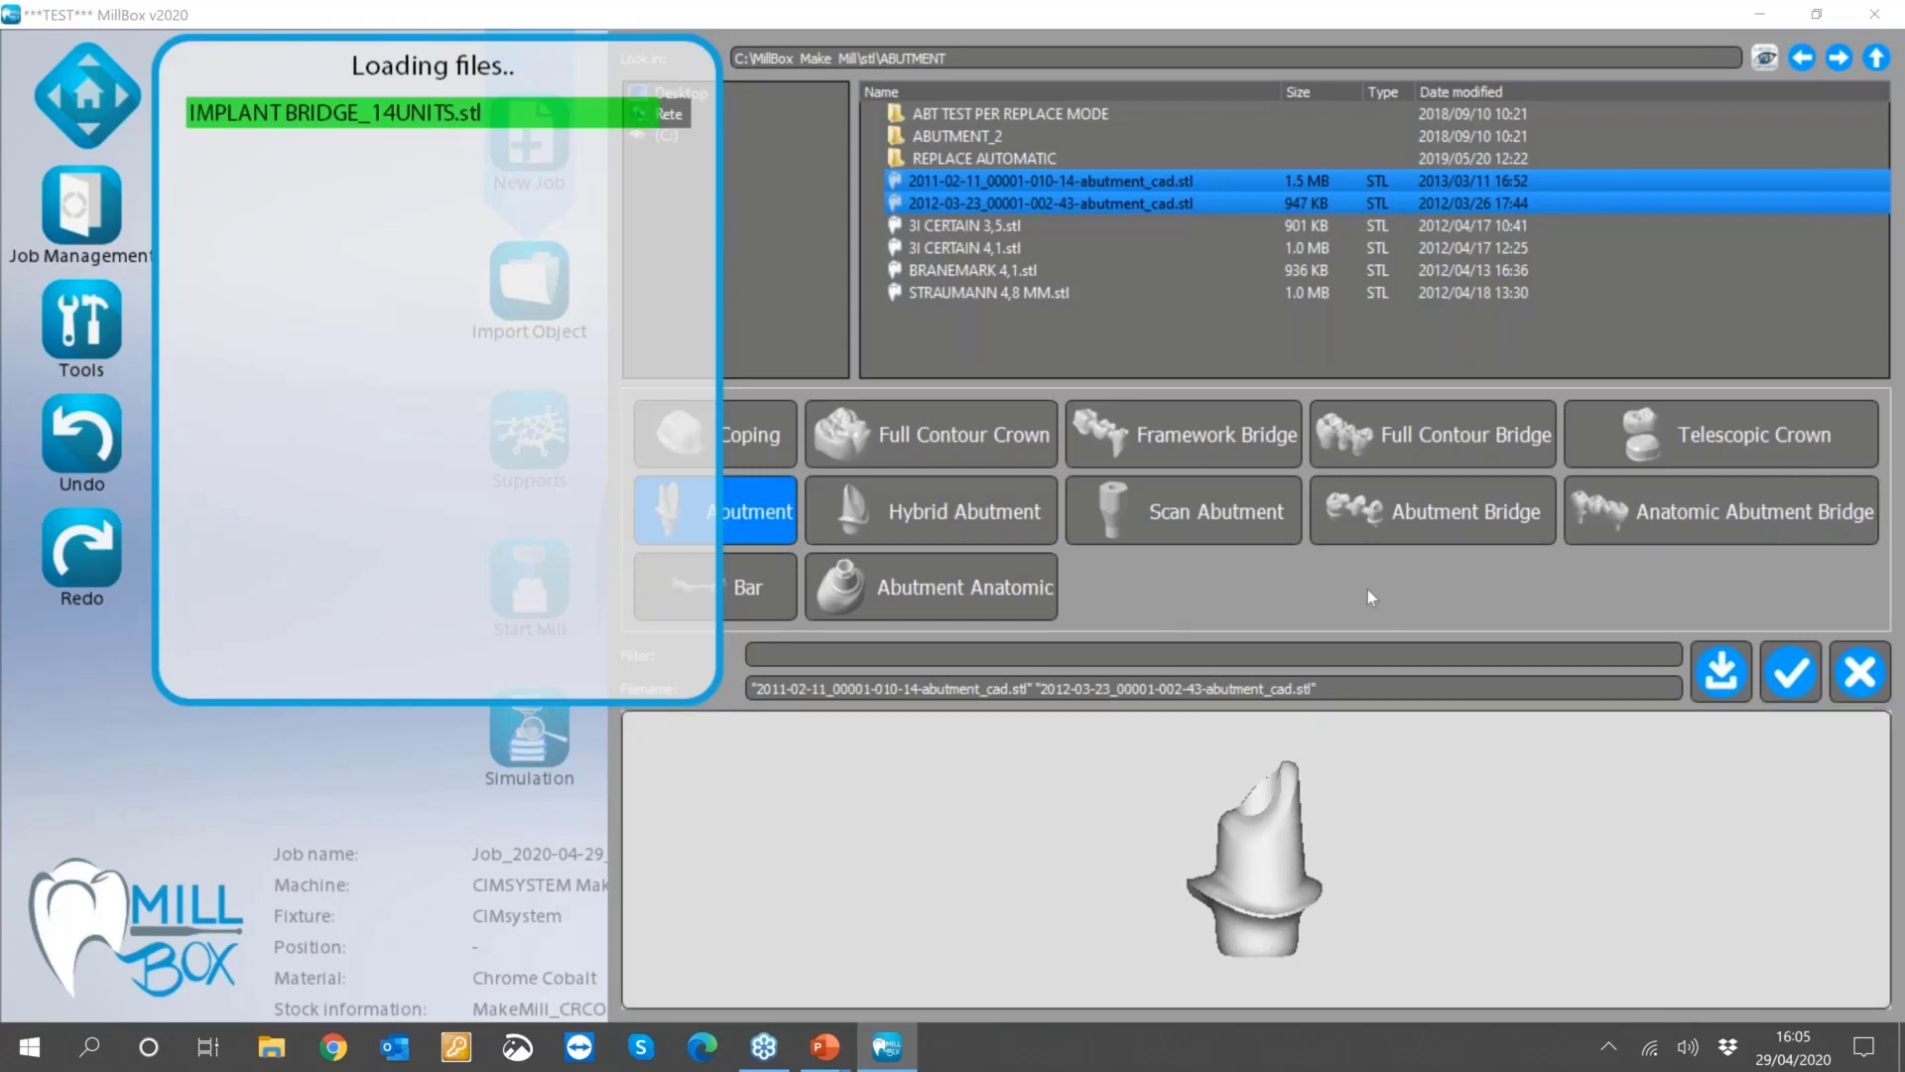
click(1703, 692)
Import GENTLEMAN_00.stl and Ponte 13 - 15 Ponte.STL from the BRIDGE folder as Framework Bridge objects.
click(1875, 59)
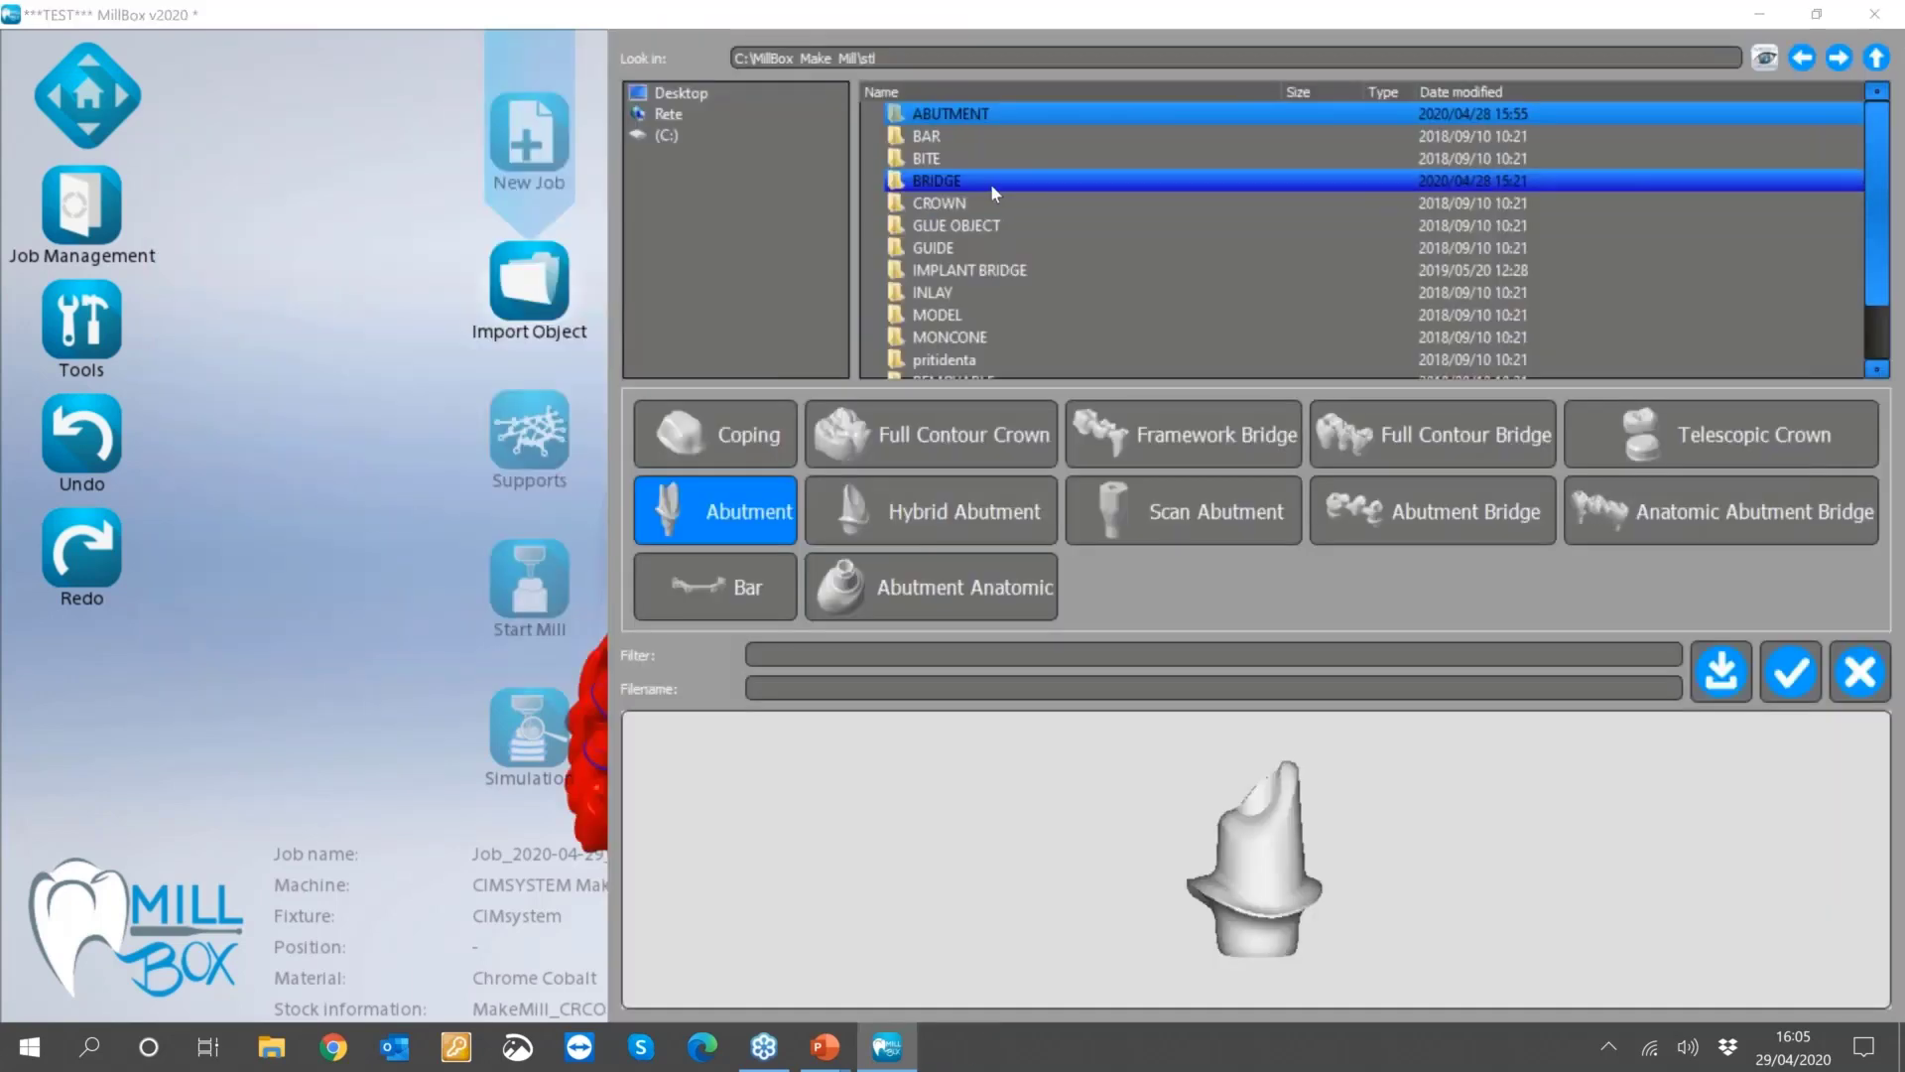
double_click(990, 183)
click(1021, 272)
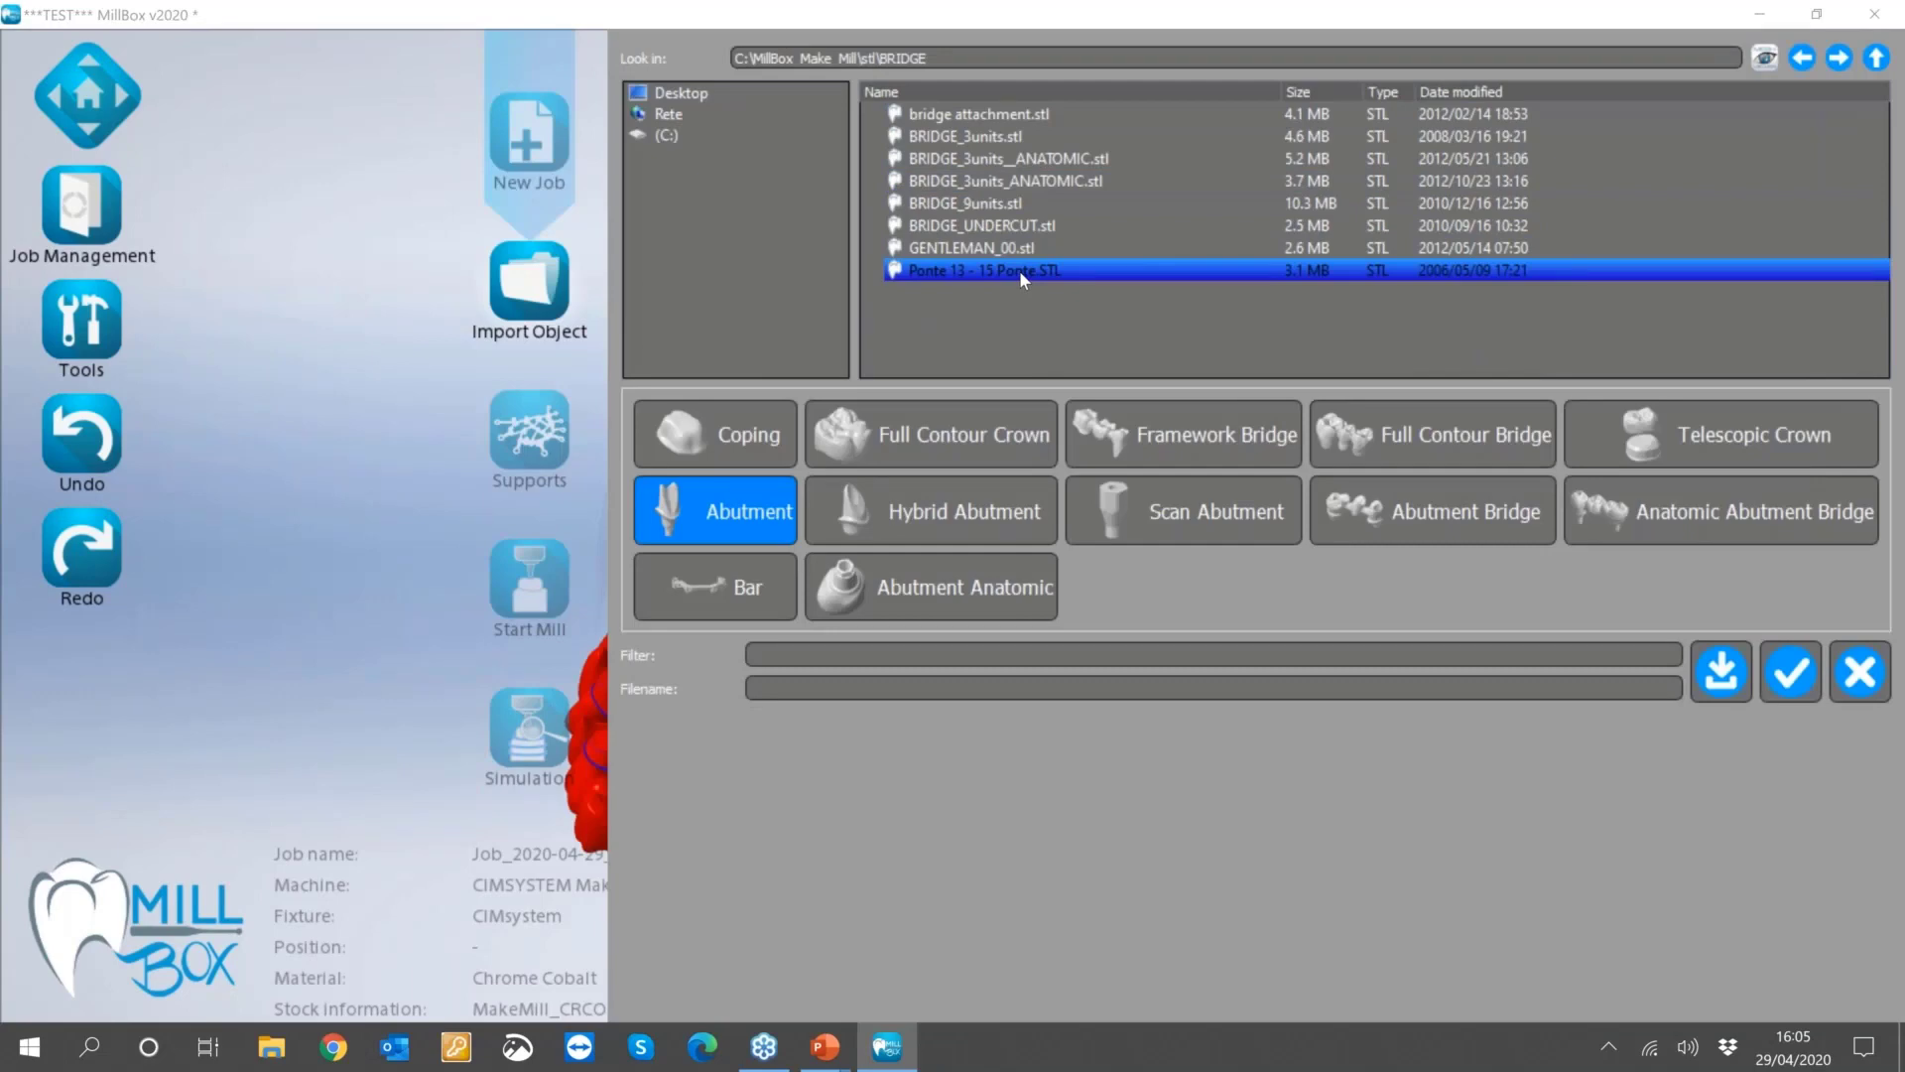
ctrl+click(1016, 261)
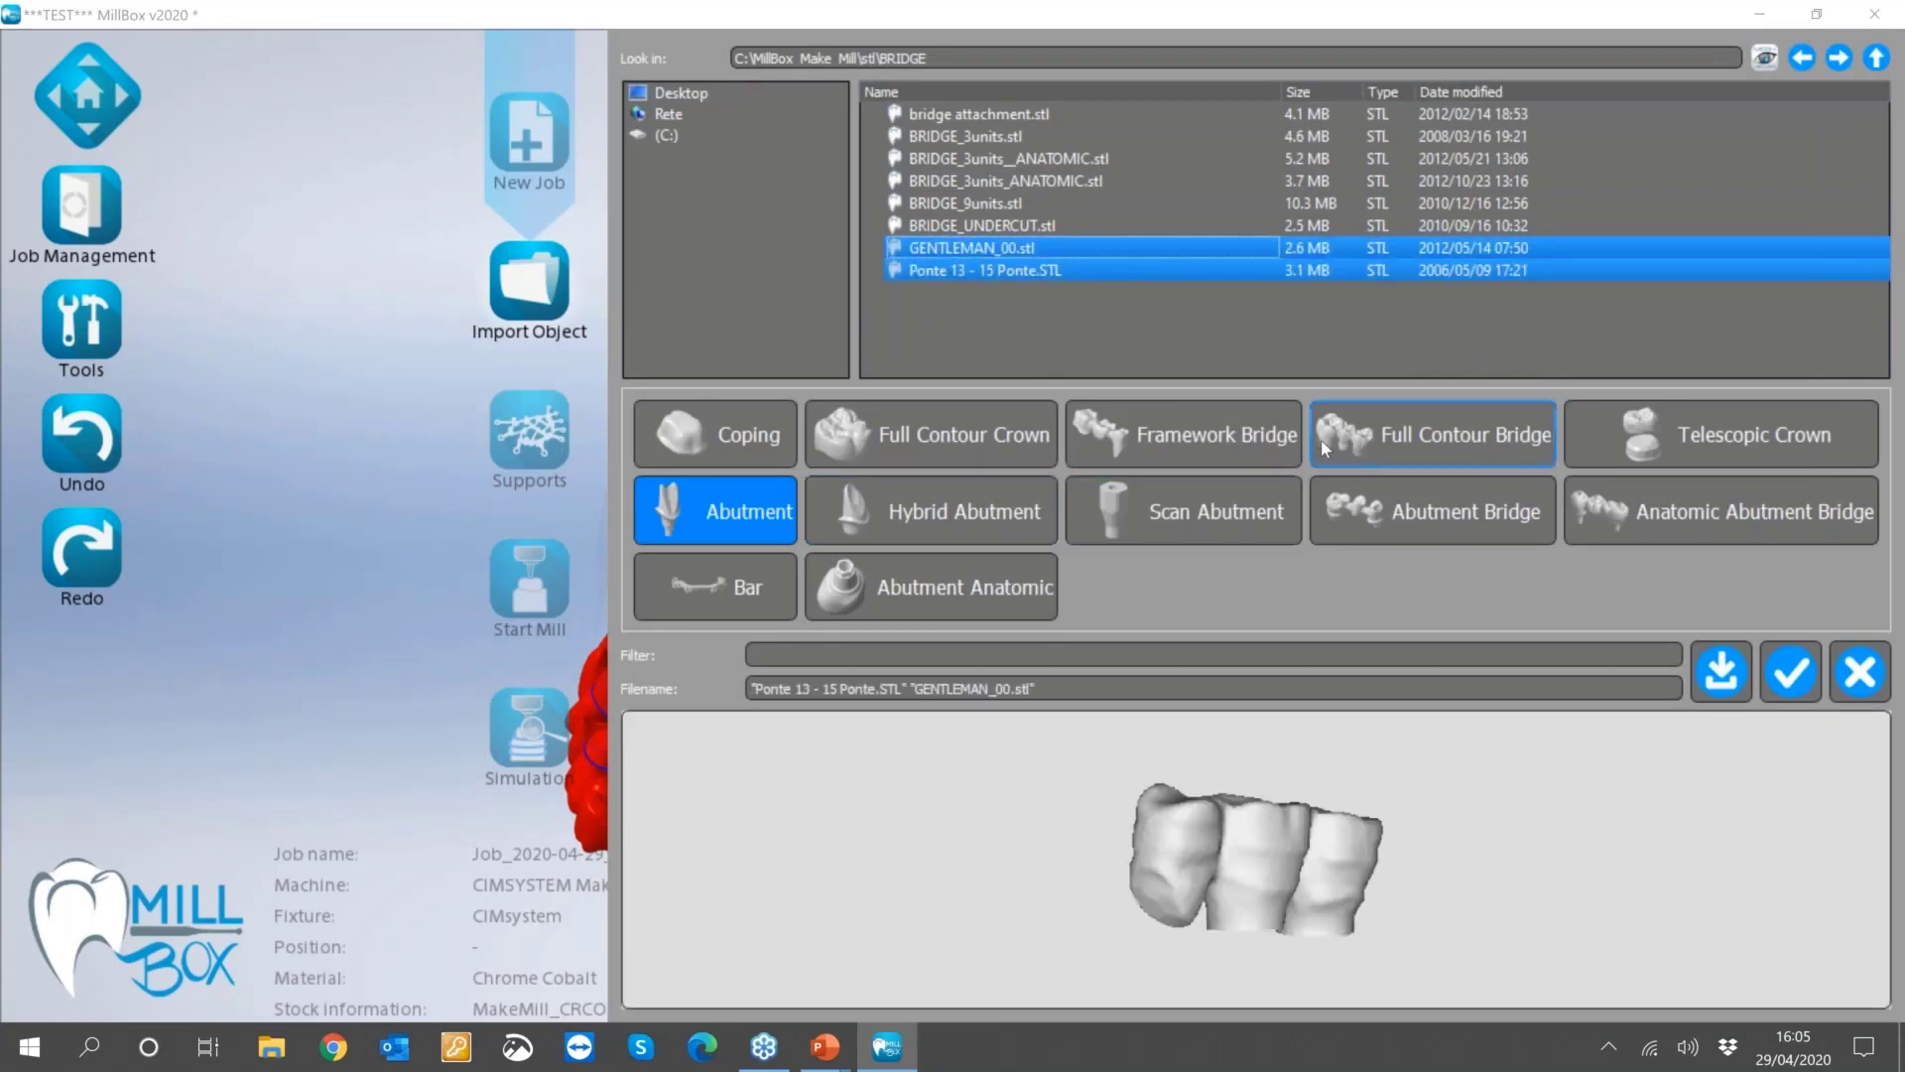
click(1231, 430)
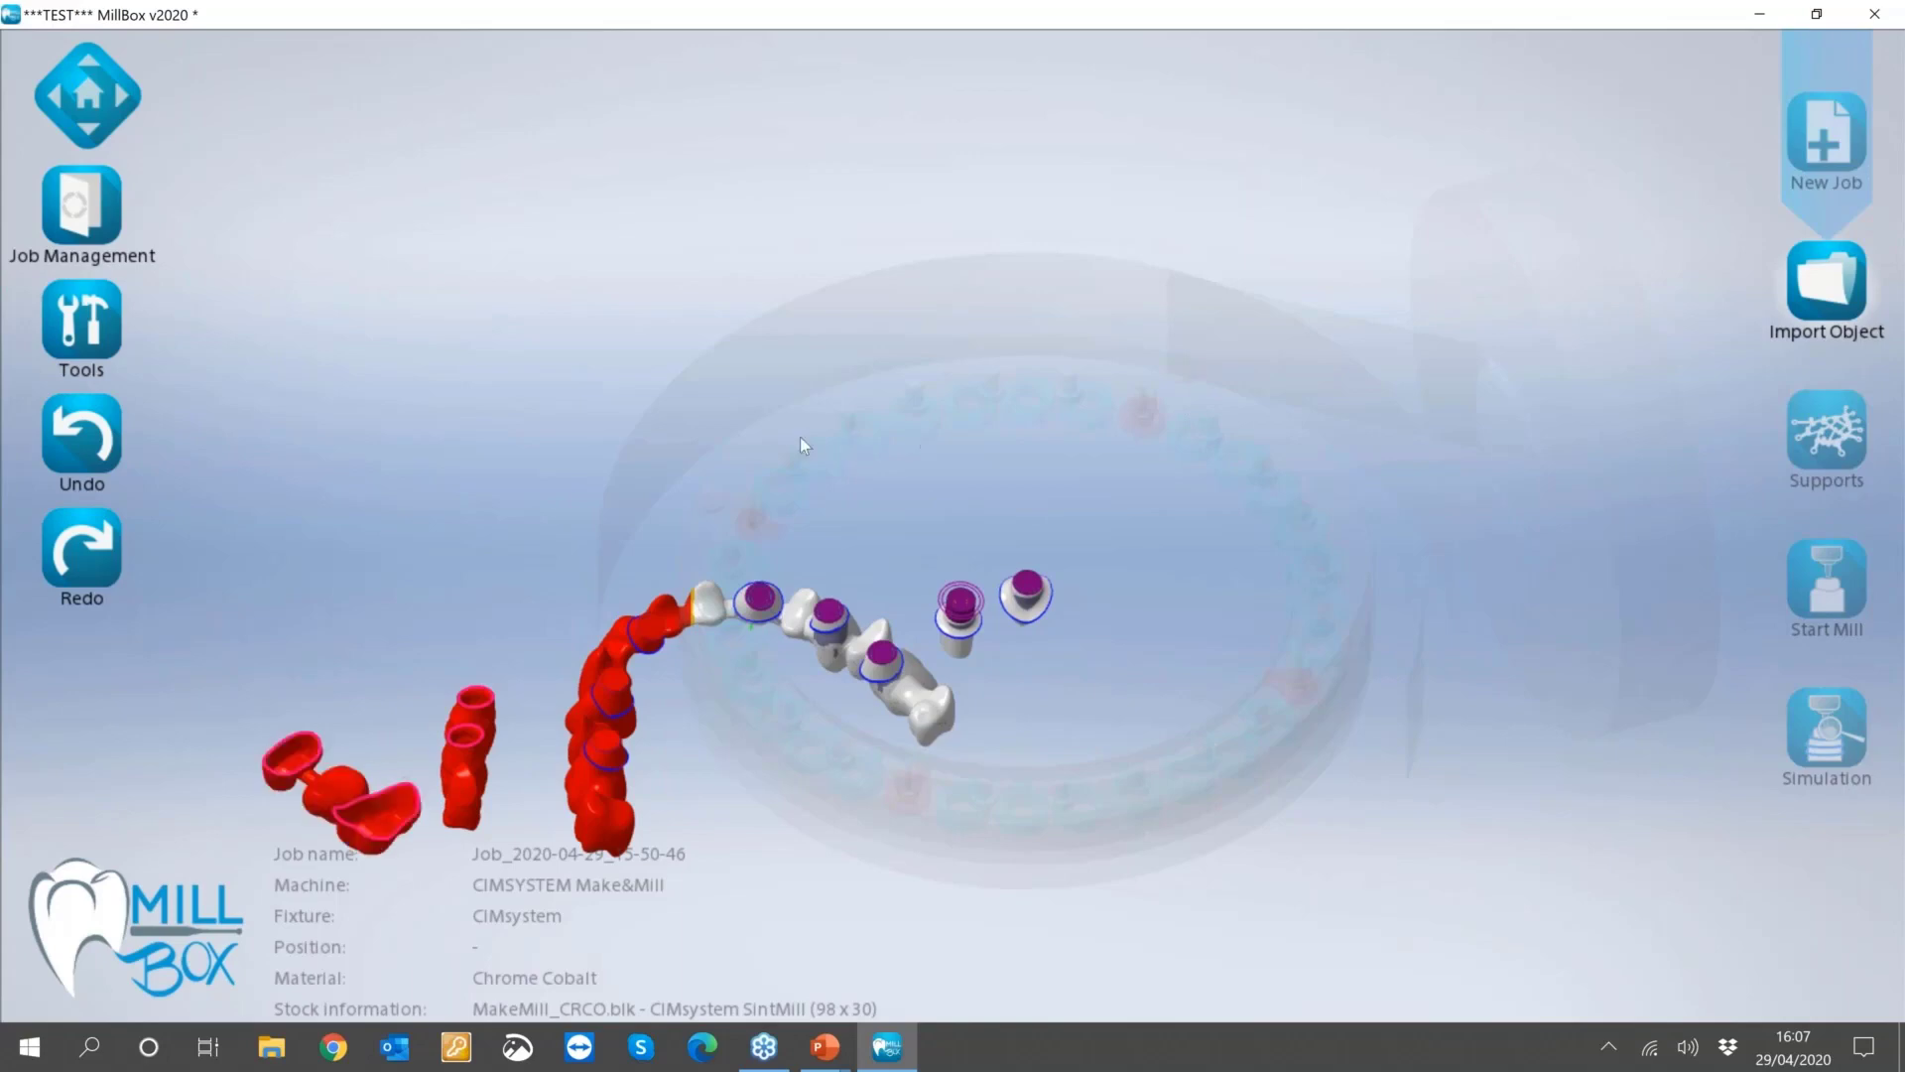
Position the 14-unit implant bridge inside the fixture ring so its arch surrounds the two abutments.
click(92, 99)
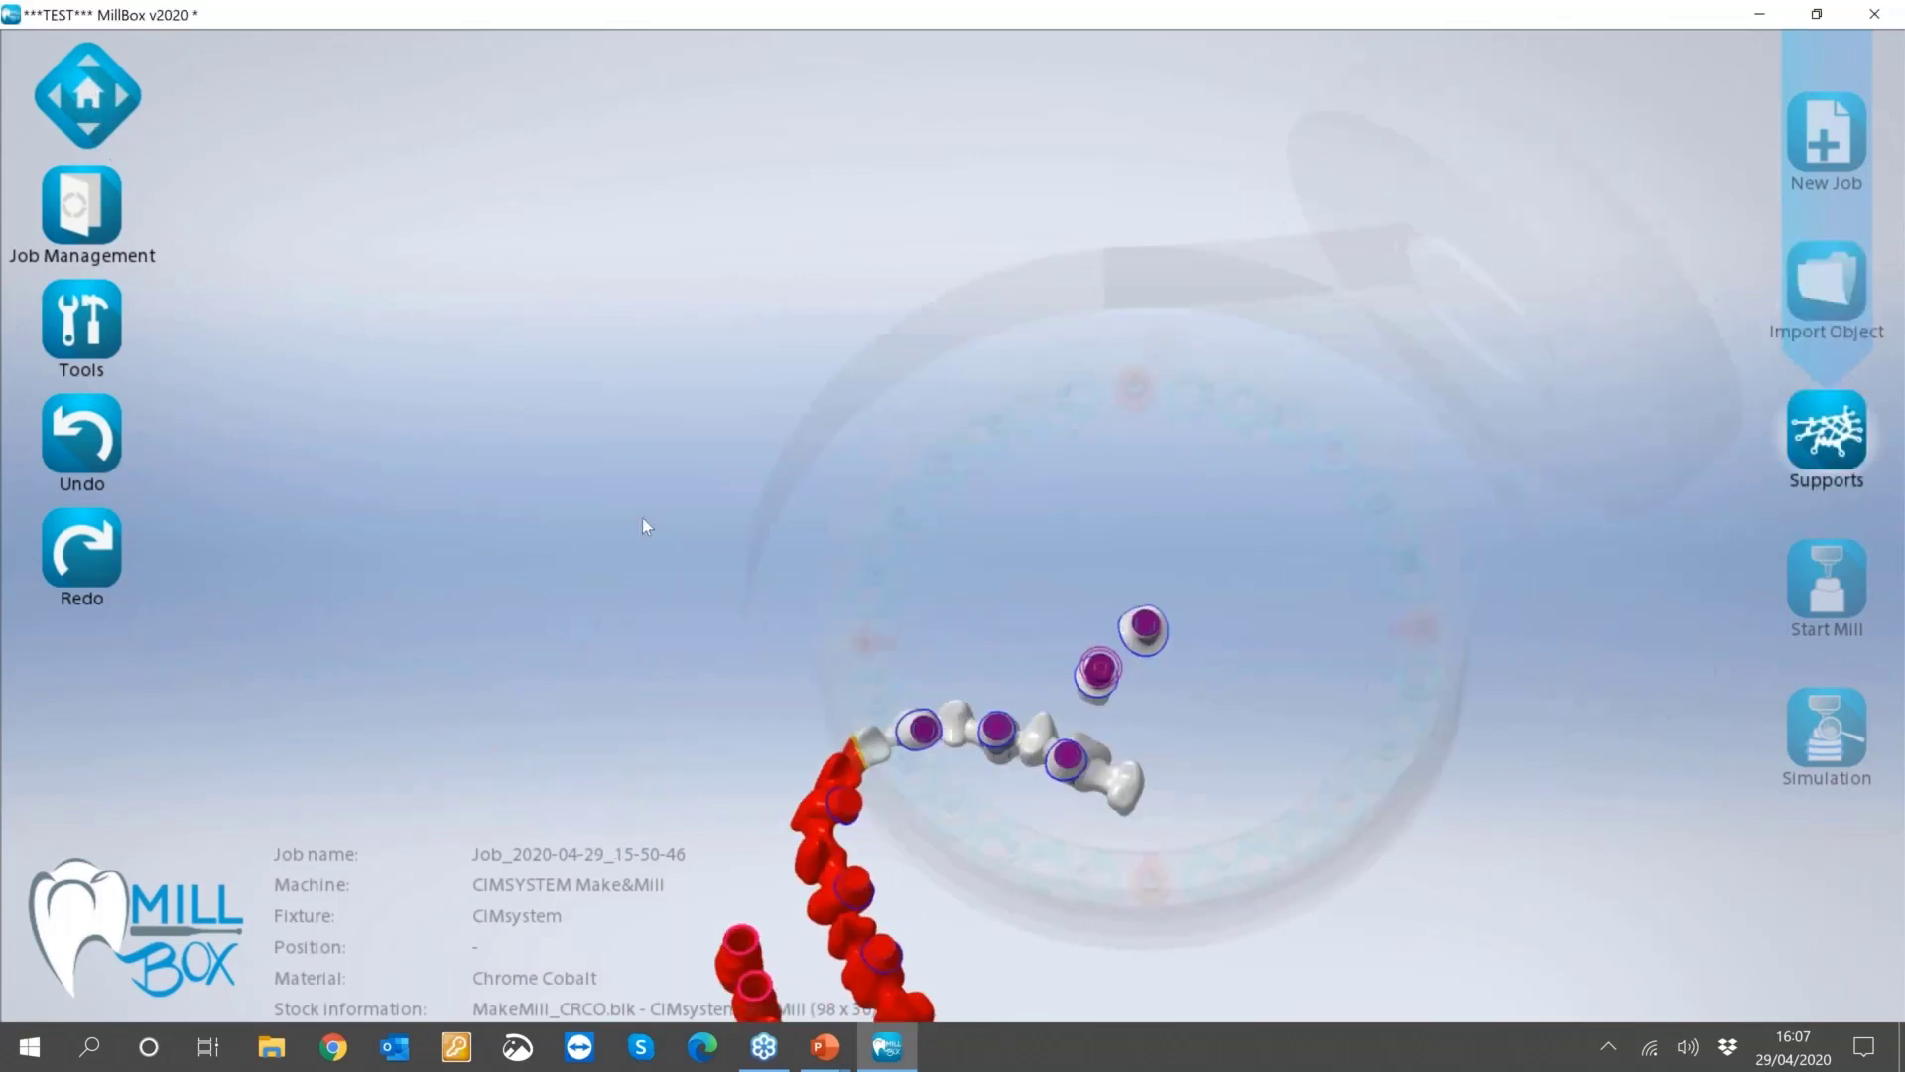
middle_drag(641, 518, 706, 449)
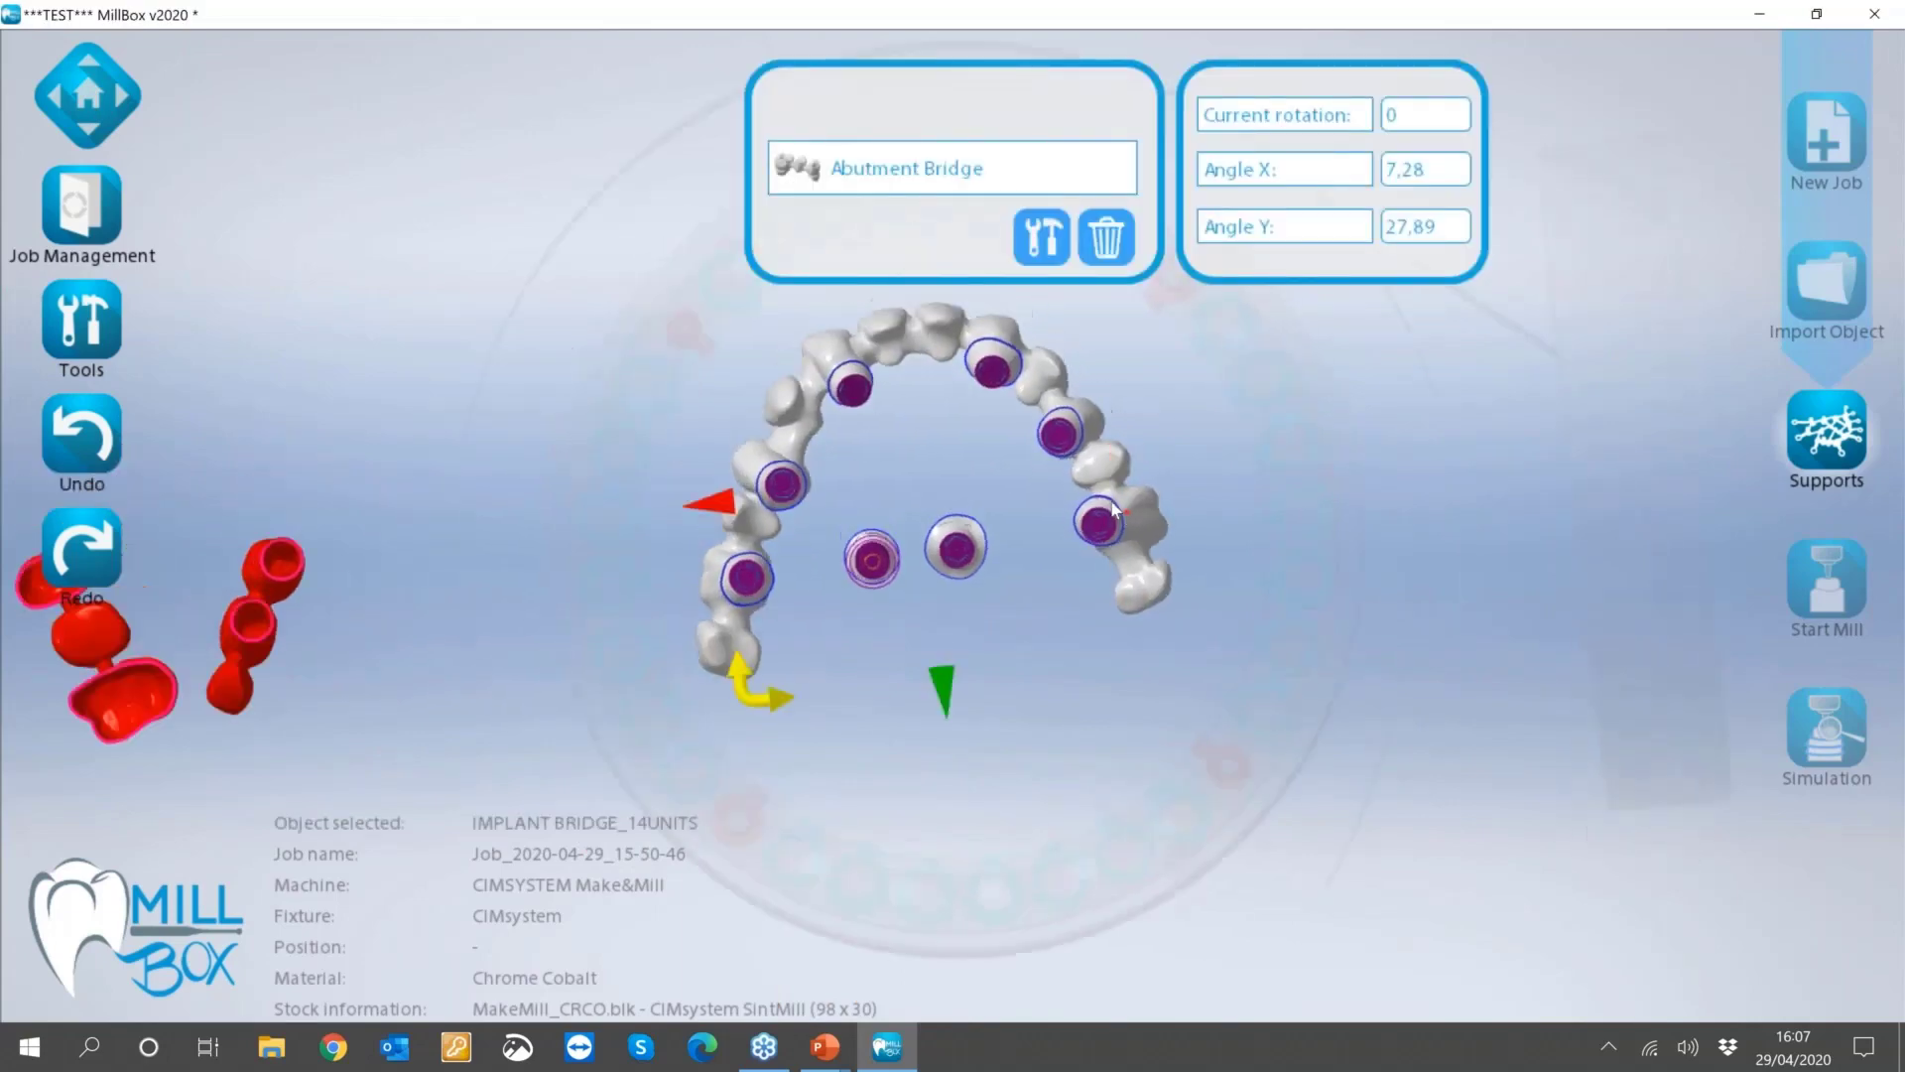
middle_drag(913, 396, 835, 441)
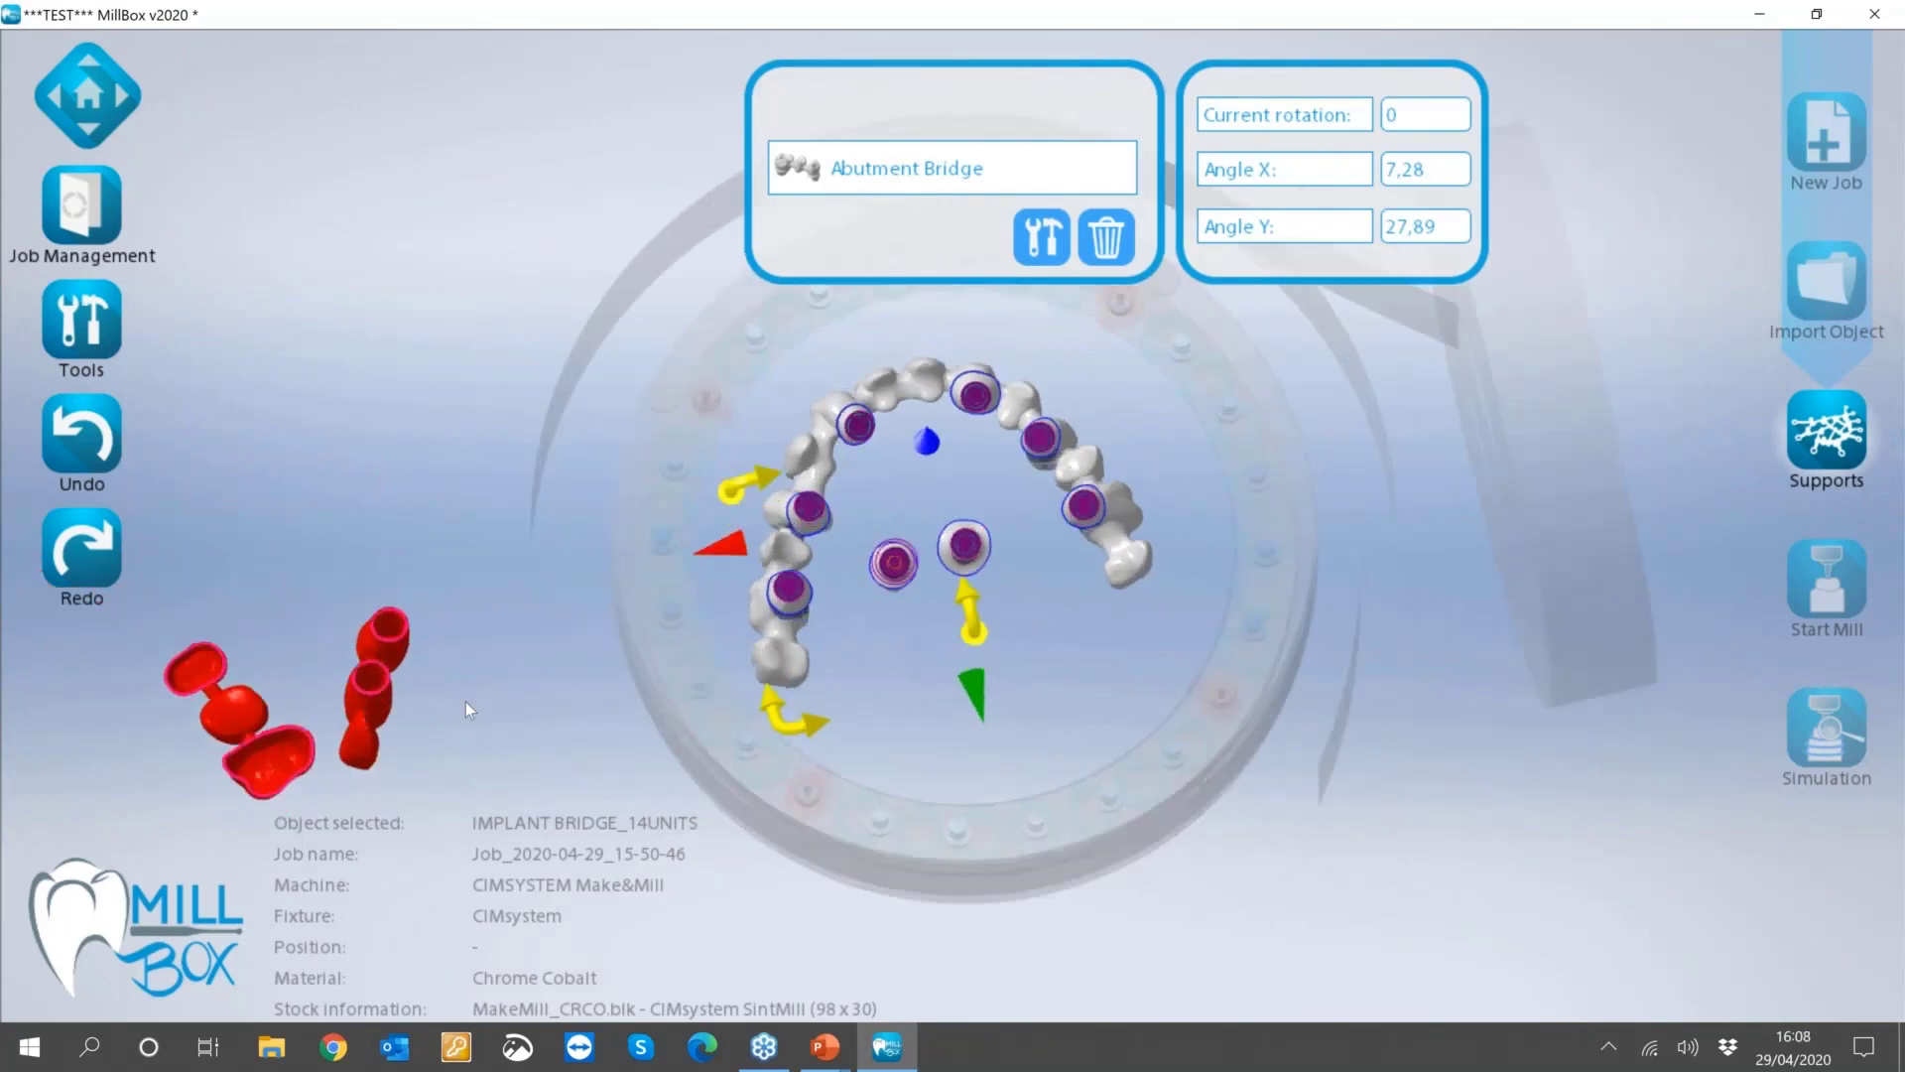
Place the GENTLEMAN_00 framework bridge inside the fixture ring, beside the open end of the implant bridge arch.
drag(467, 701, 1057, 722)
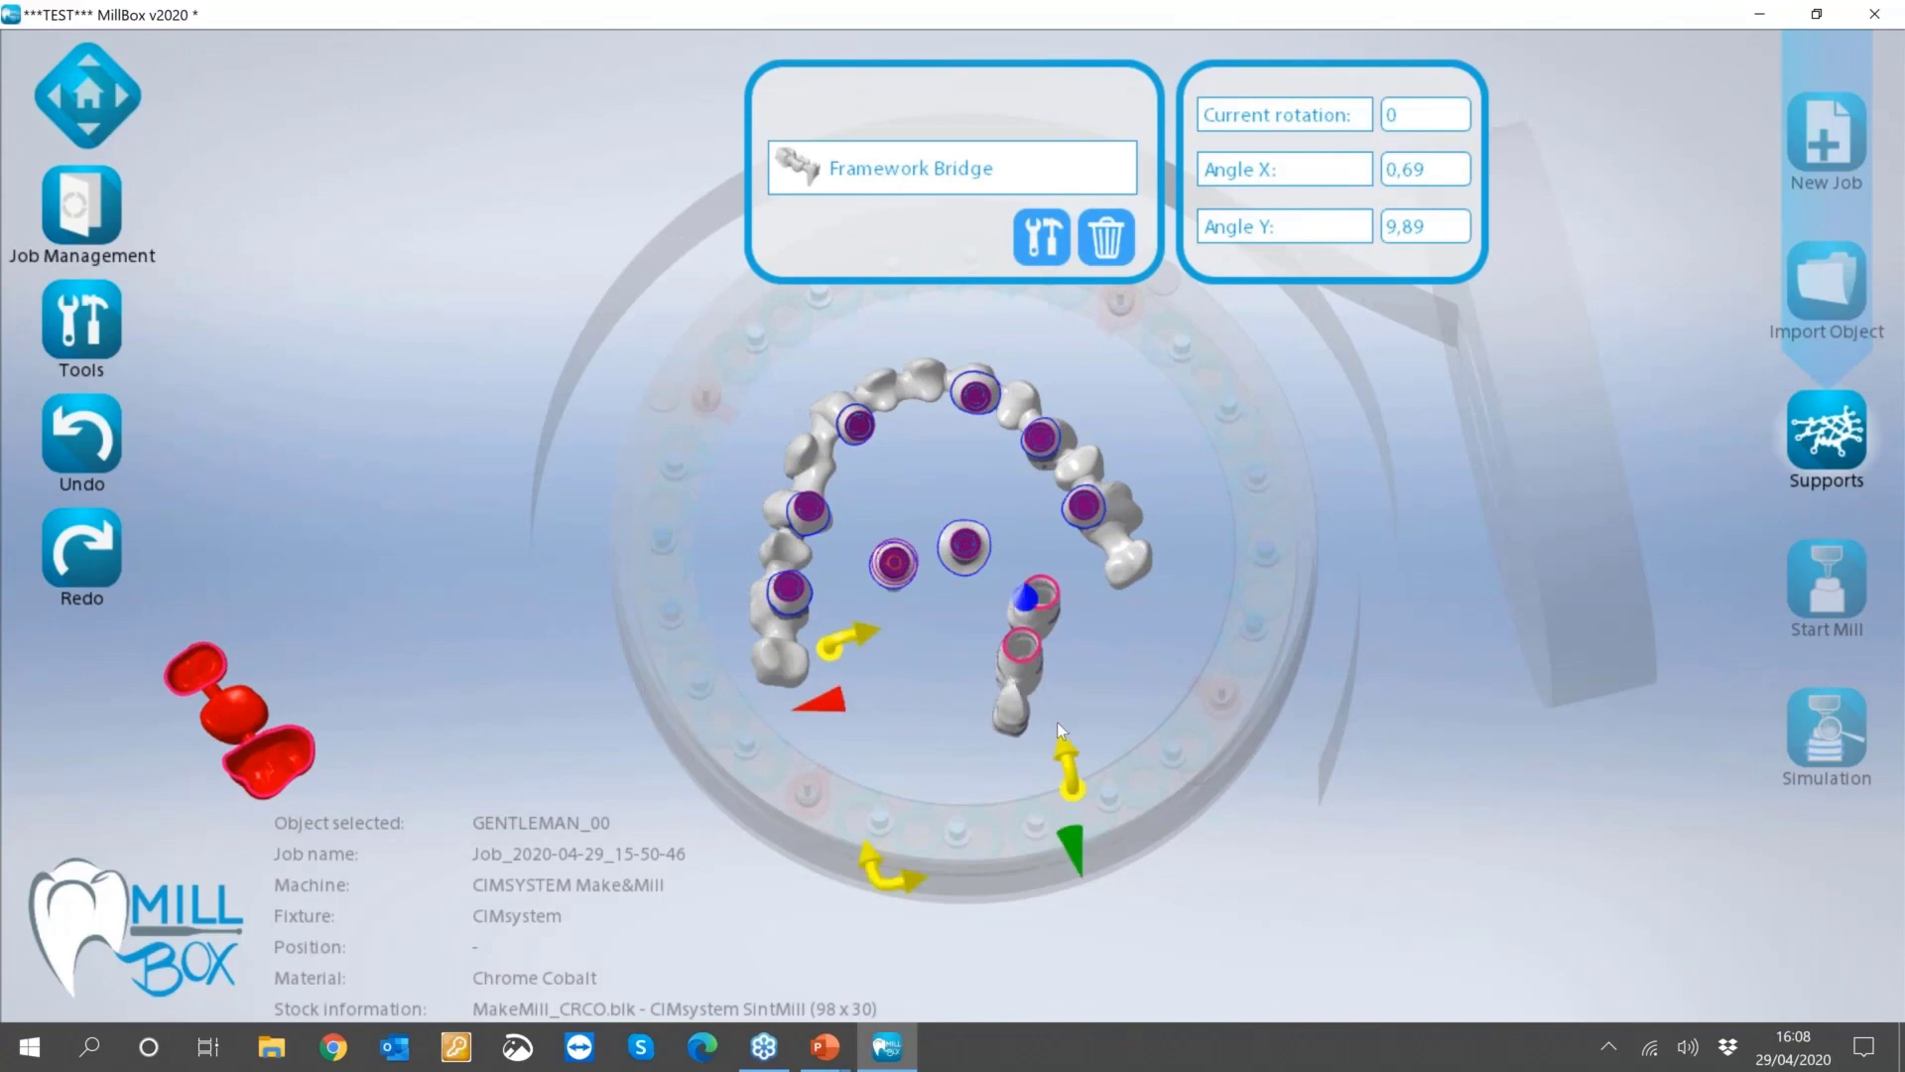
middle_drag(1057, 722, 1098, 643)
drag(1096, 643, 1017, 652)
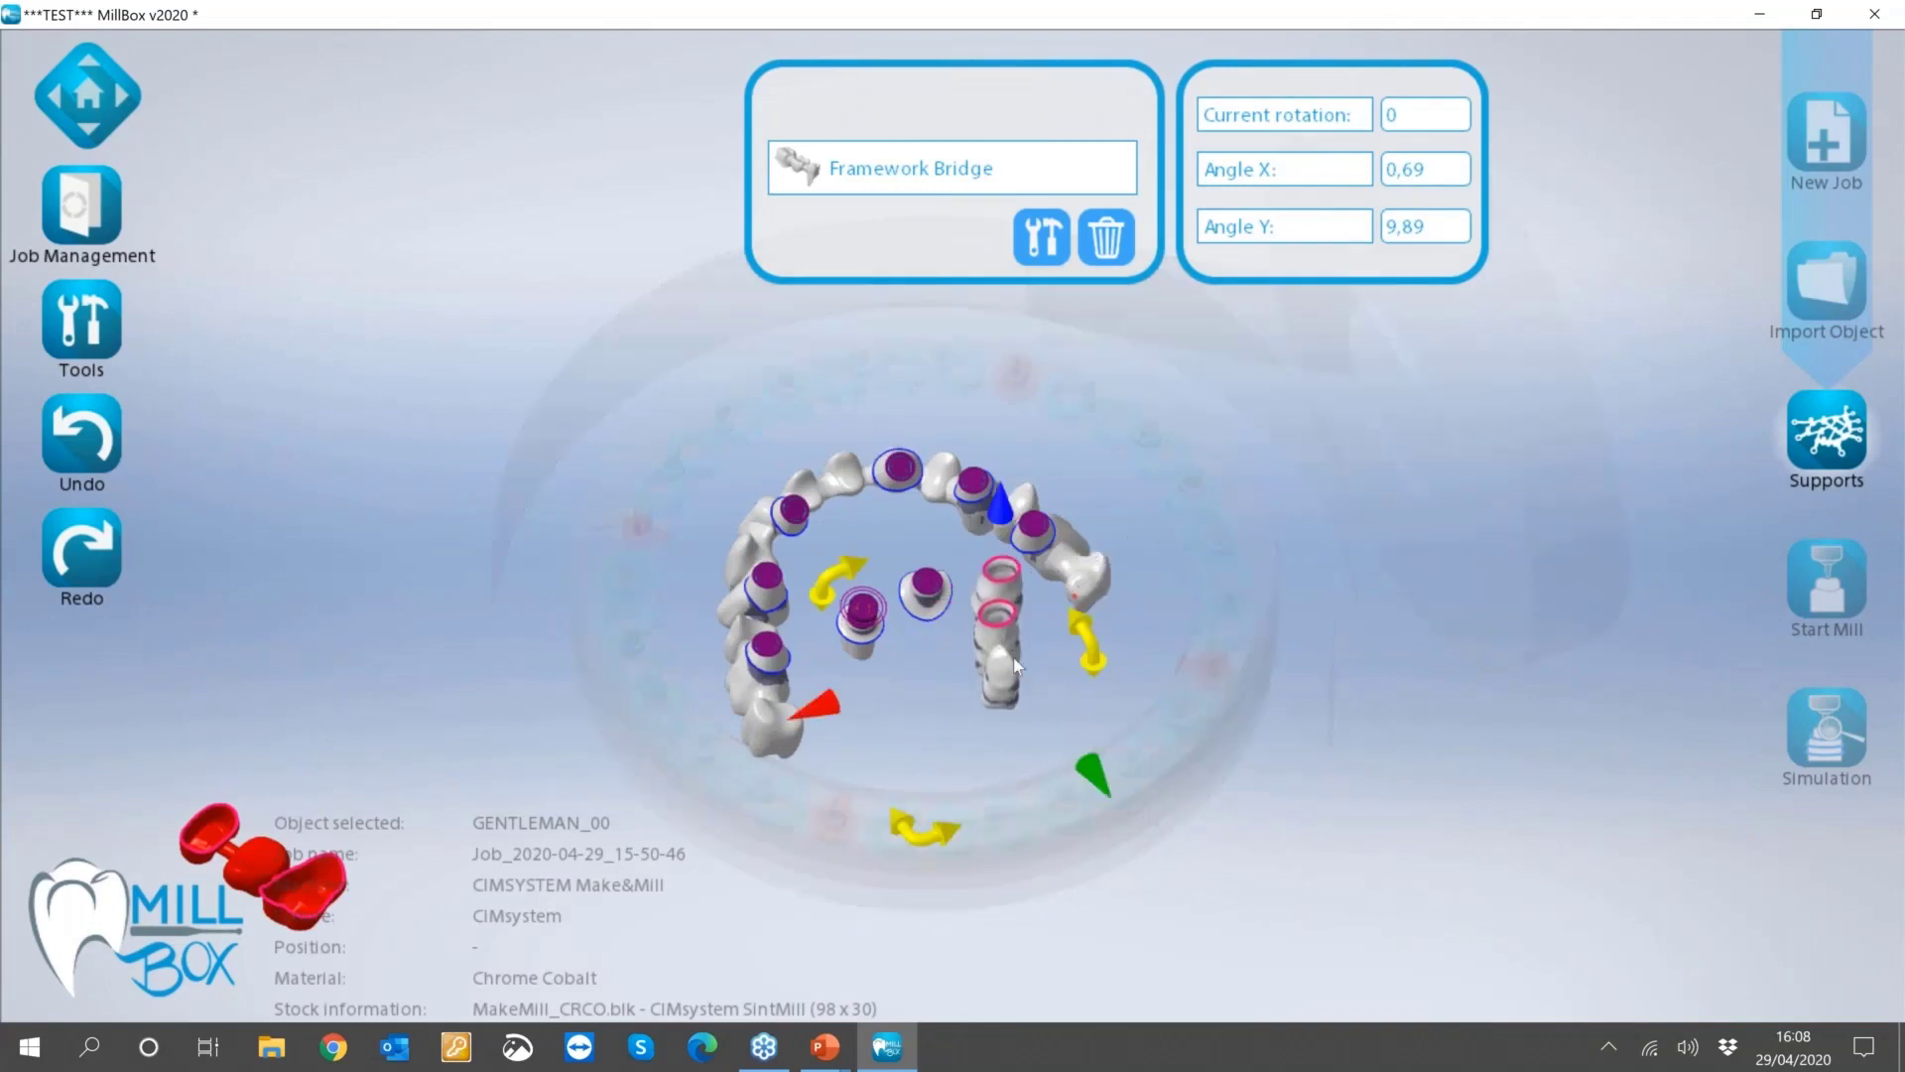
Place the Ponte 13 - 15 framework bridge inside the ring, below the abutments and beside the GENTLEMAN_00 bridge.
middle_drag(1014, 658, 239, 504)
click(239, 504)
middle_drag(796, 624, 812, 628)
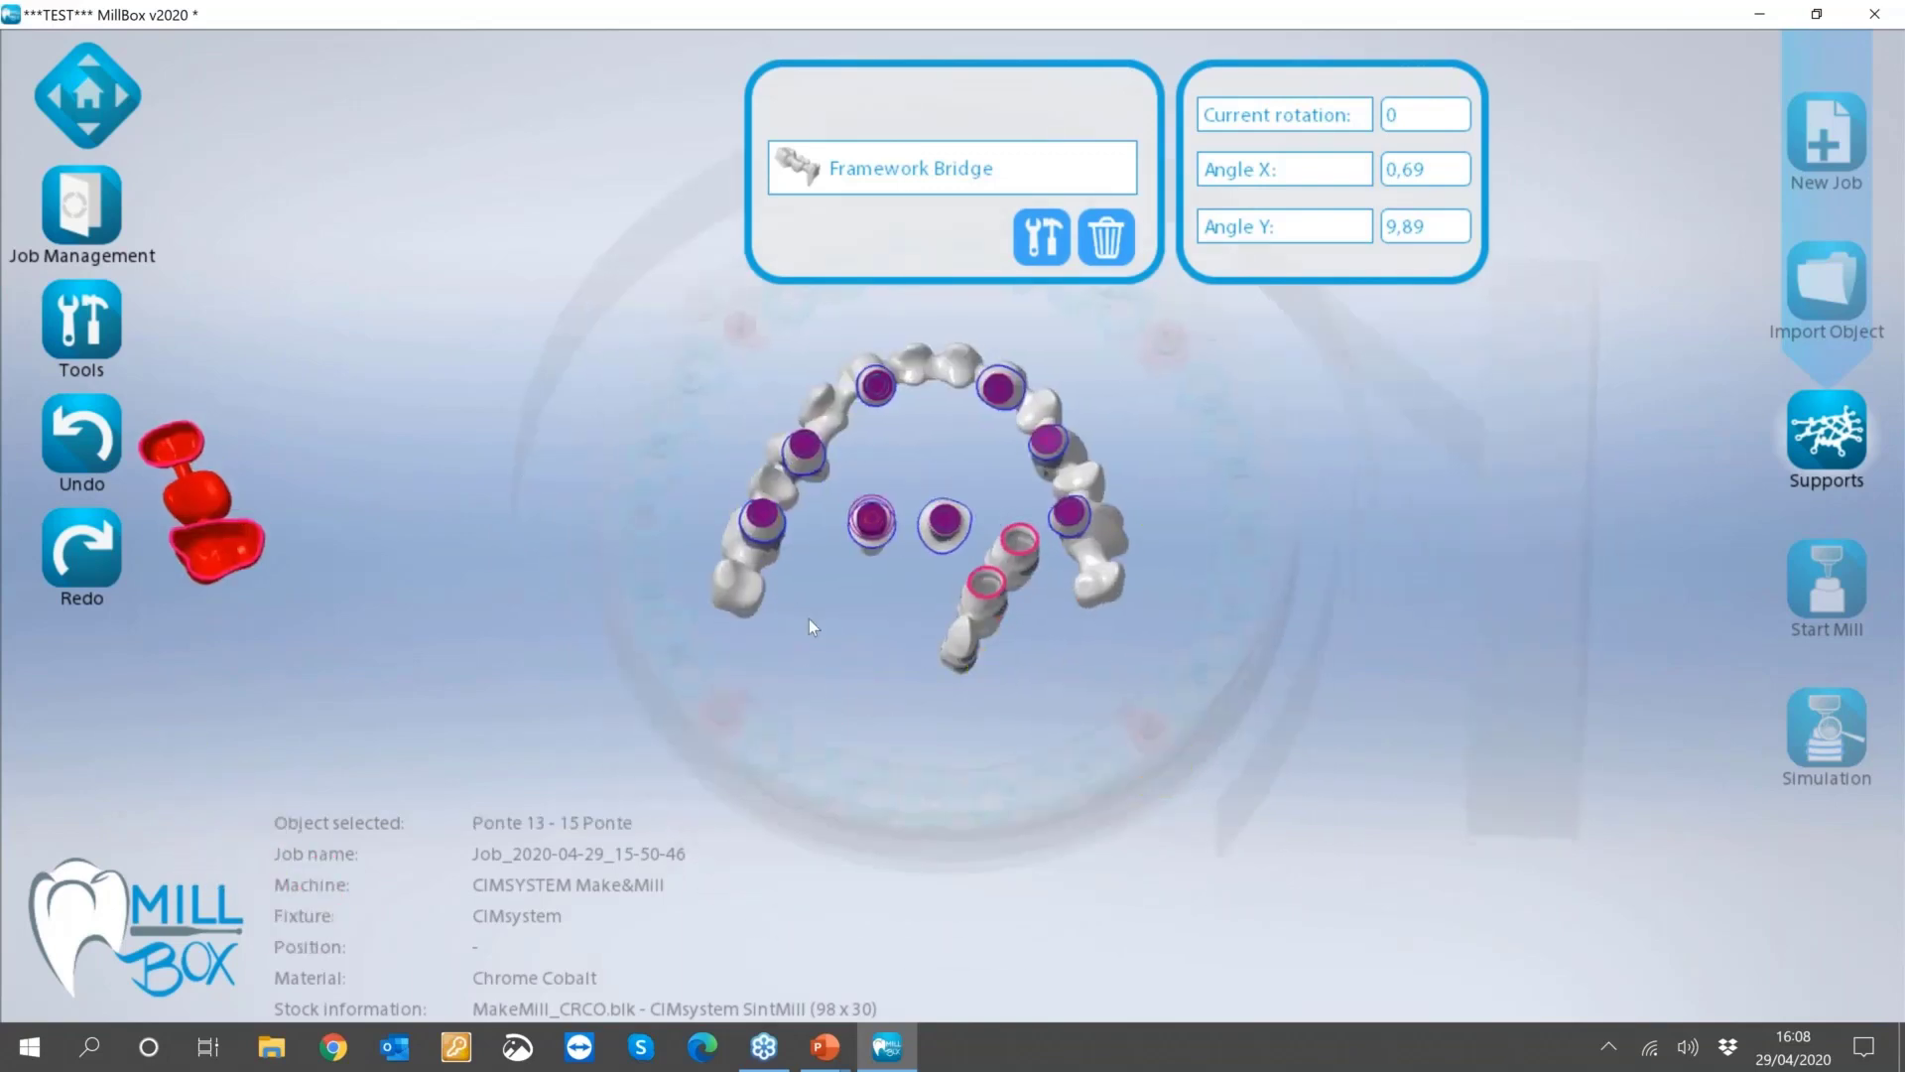
drag(808, 617, 872, 631)
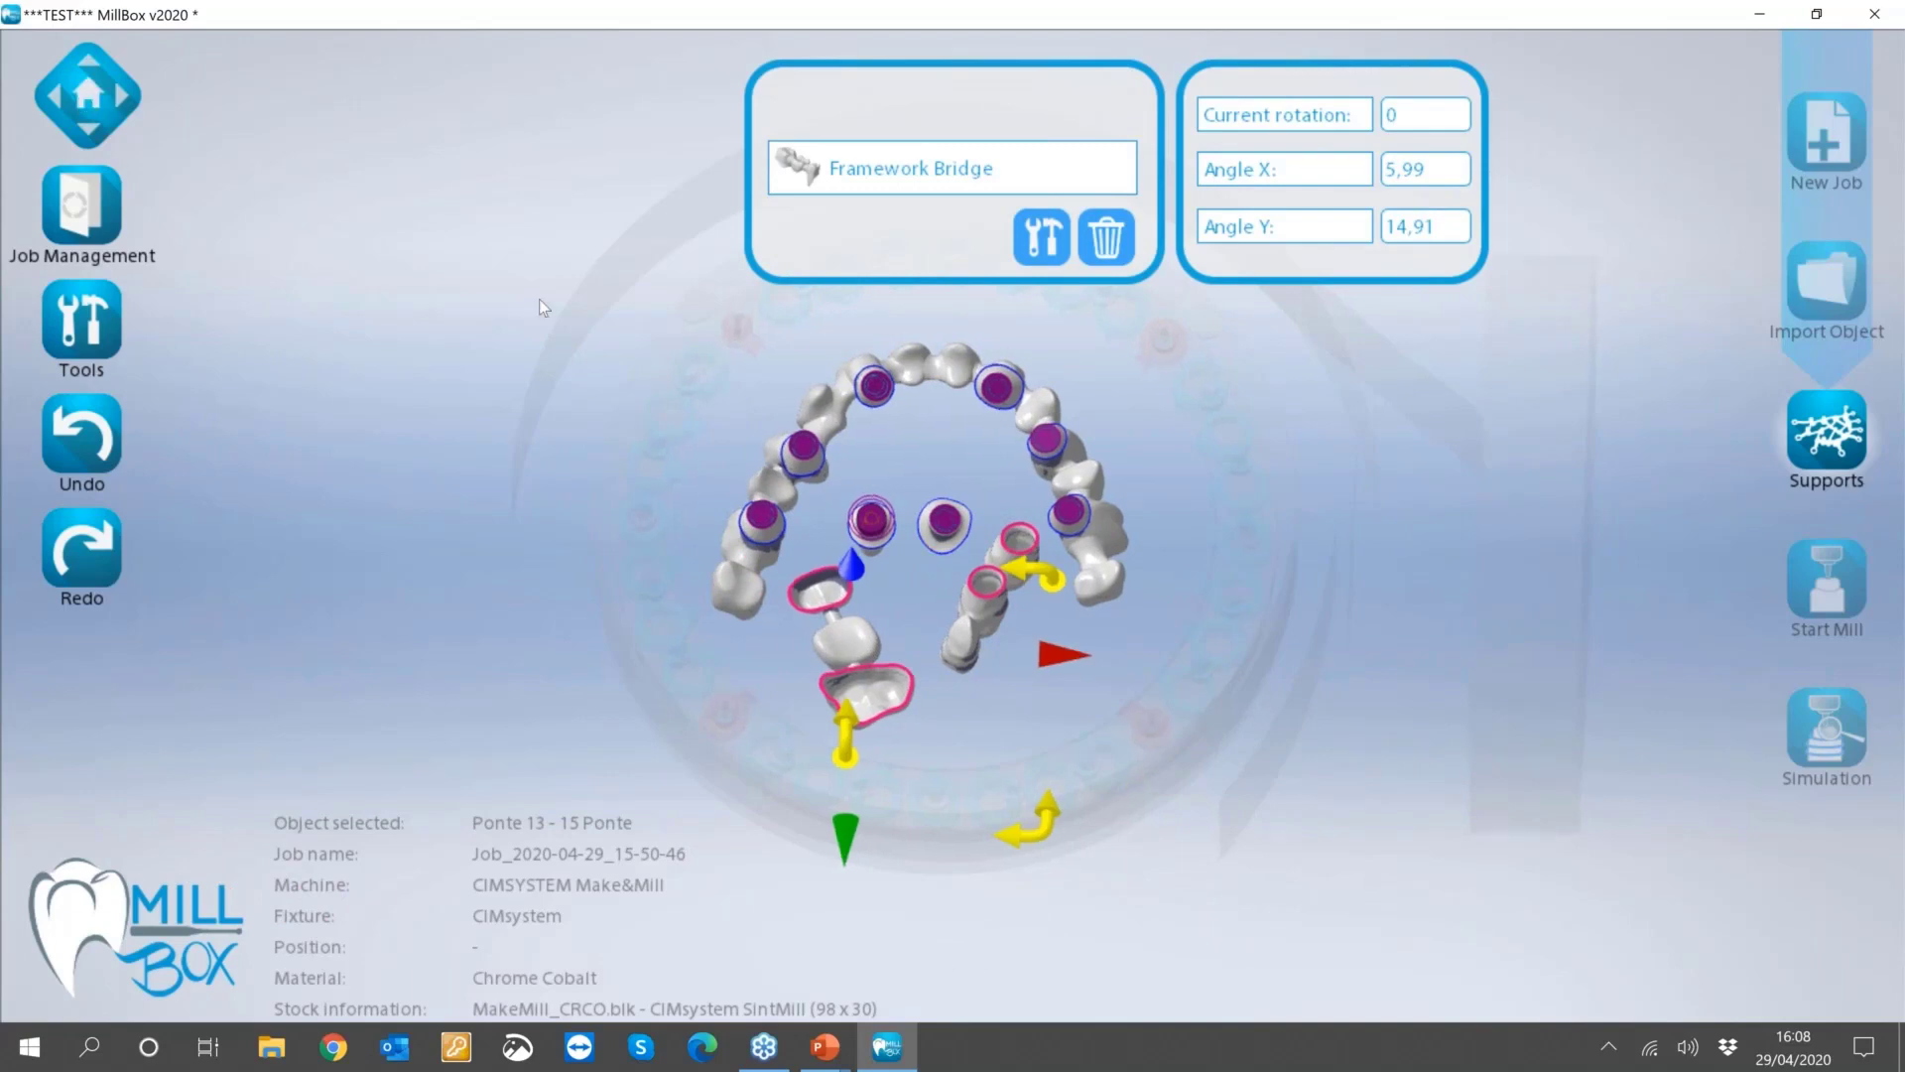
Tilt the Ponte 13 - 15 framework bridge to about 15.87° in angle X and 13.09° in angle Y.
middle_drag(539, 300, 963, 468)
scroll(963, 468, up, 2)
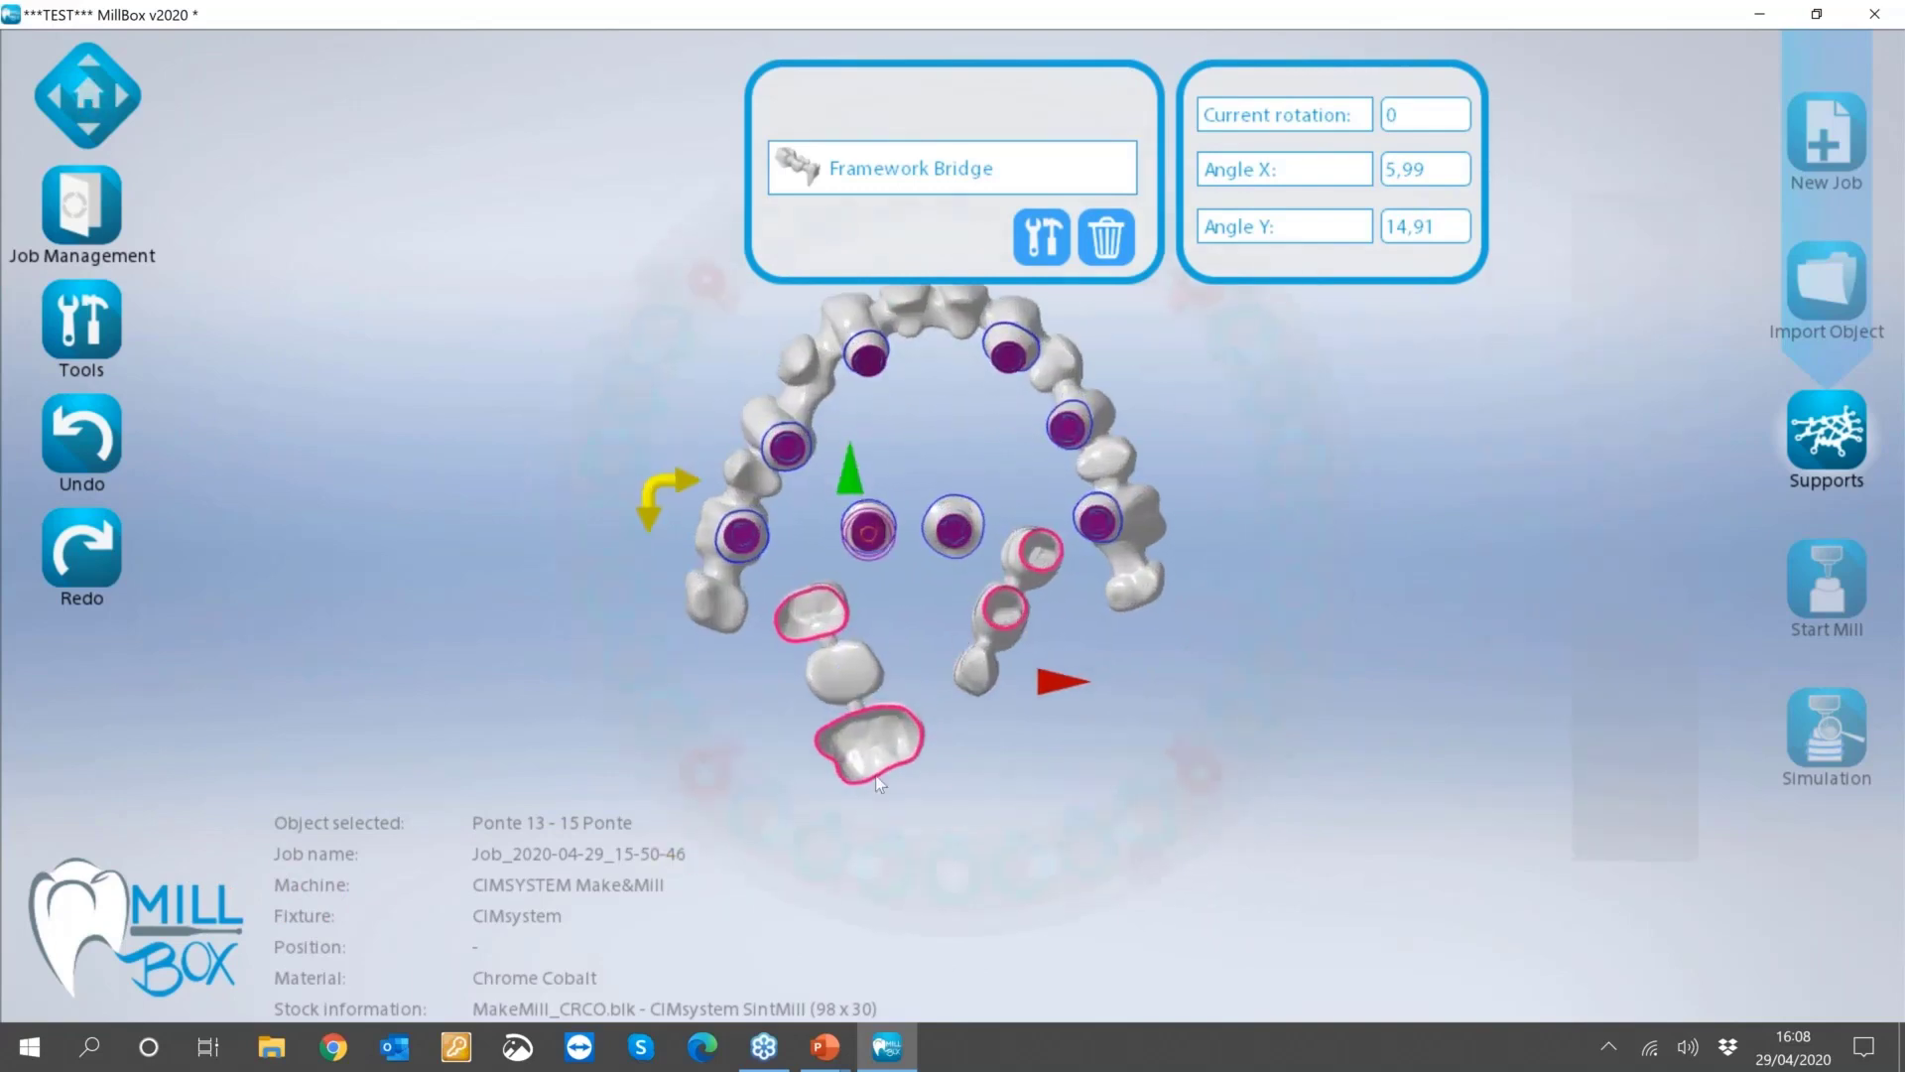
scroll(875, 776, up, 2)
scroll(1044, 782, up, 1)
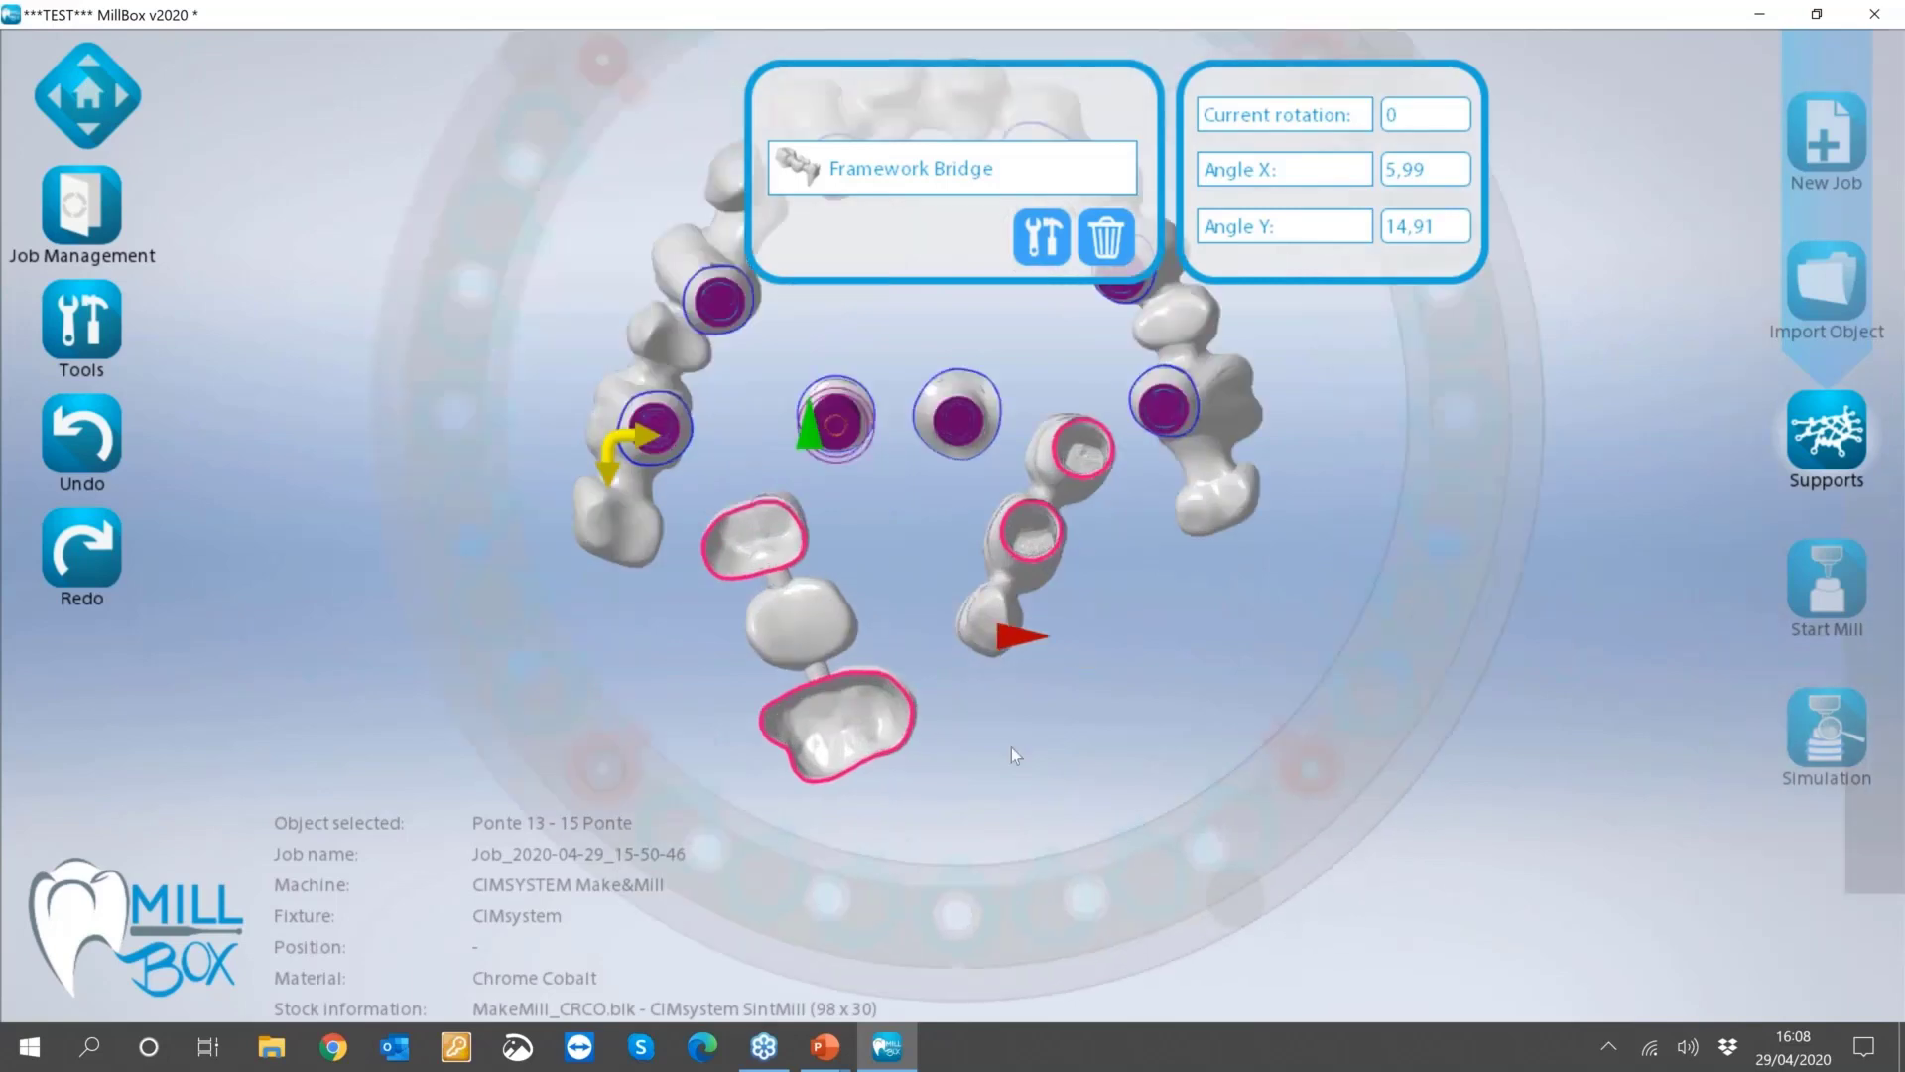
middle_drag(1011, 748, 873, 747)
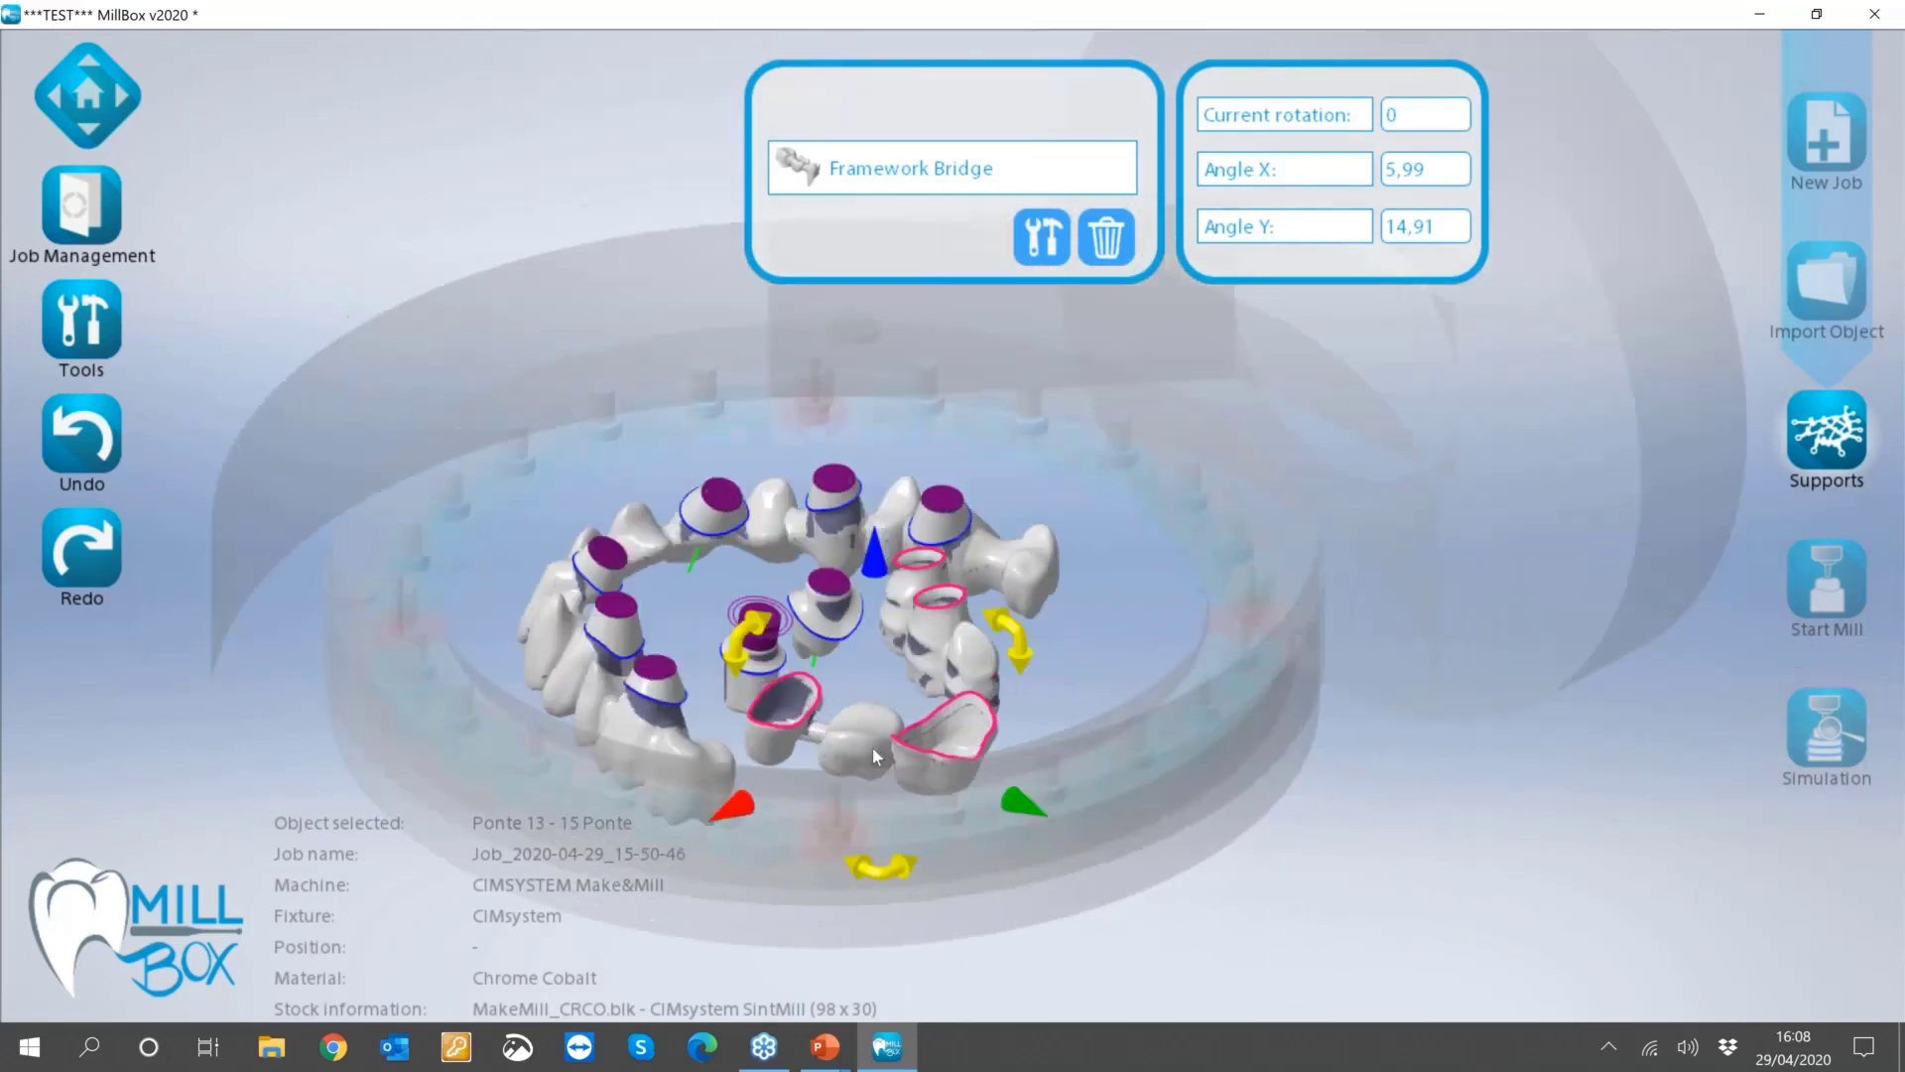
scroll(1009, 643, up, 2)
mouse_move(1009, 643)
mouse_down()
mouse_move(1018, 618)
mouse_move(871, 426)
mouse_move(909, 456)
mouse_move(1006, 644)
mouse_move(974, 635)
mouse_up()
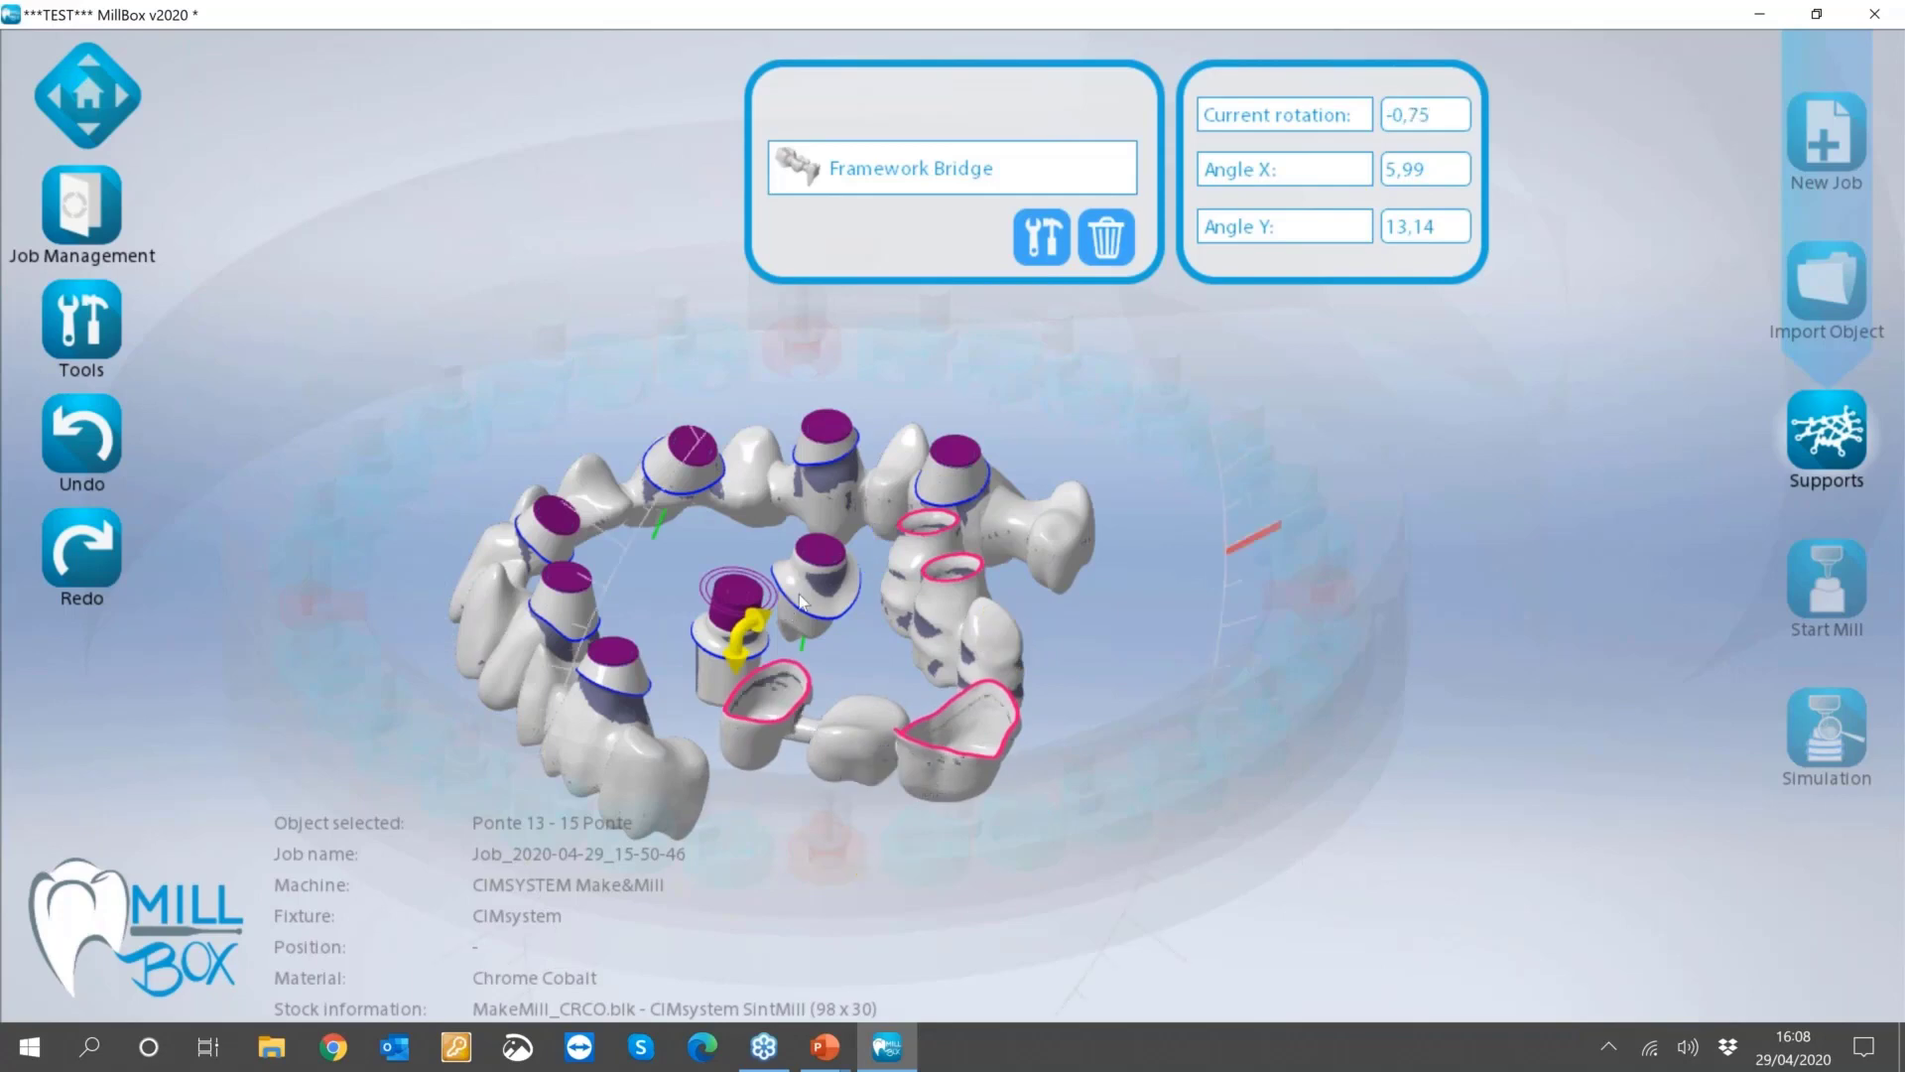
drag(754, 630, 860, 558)
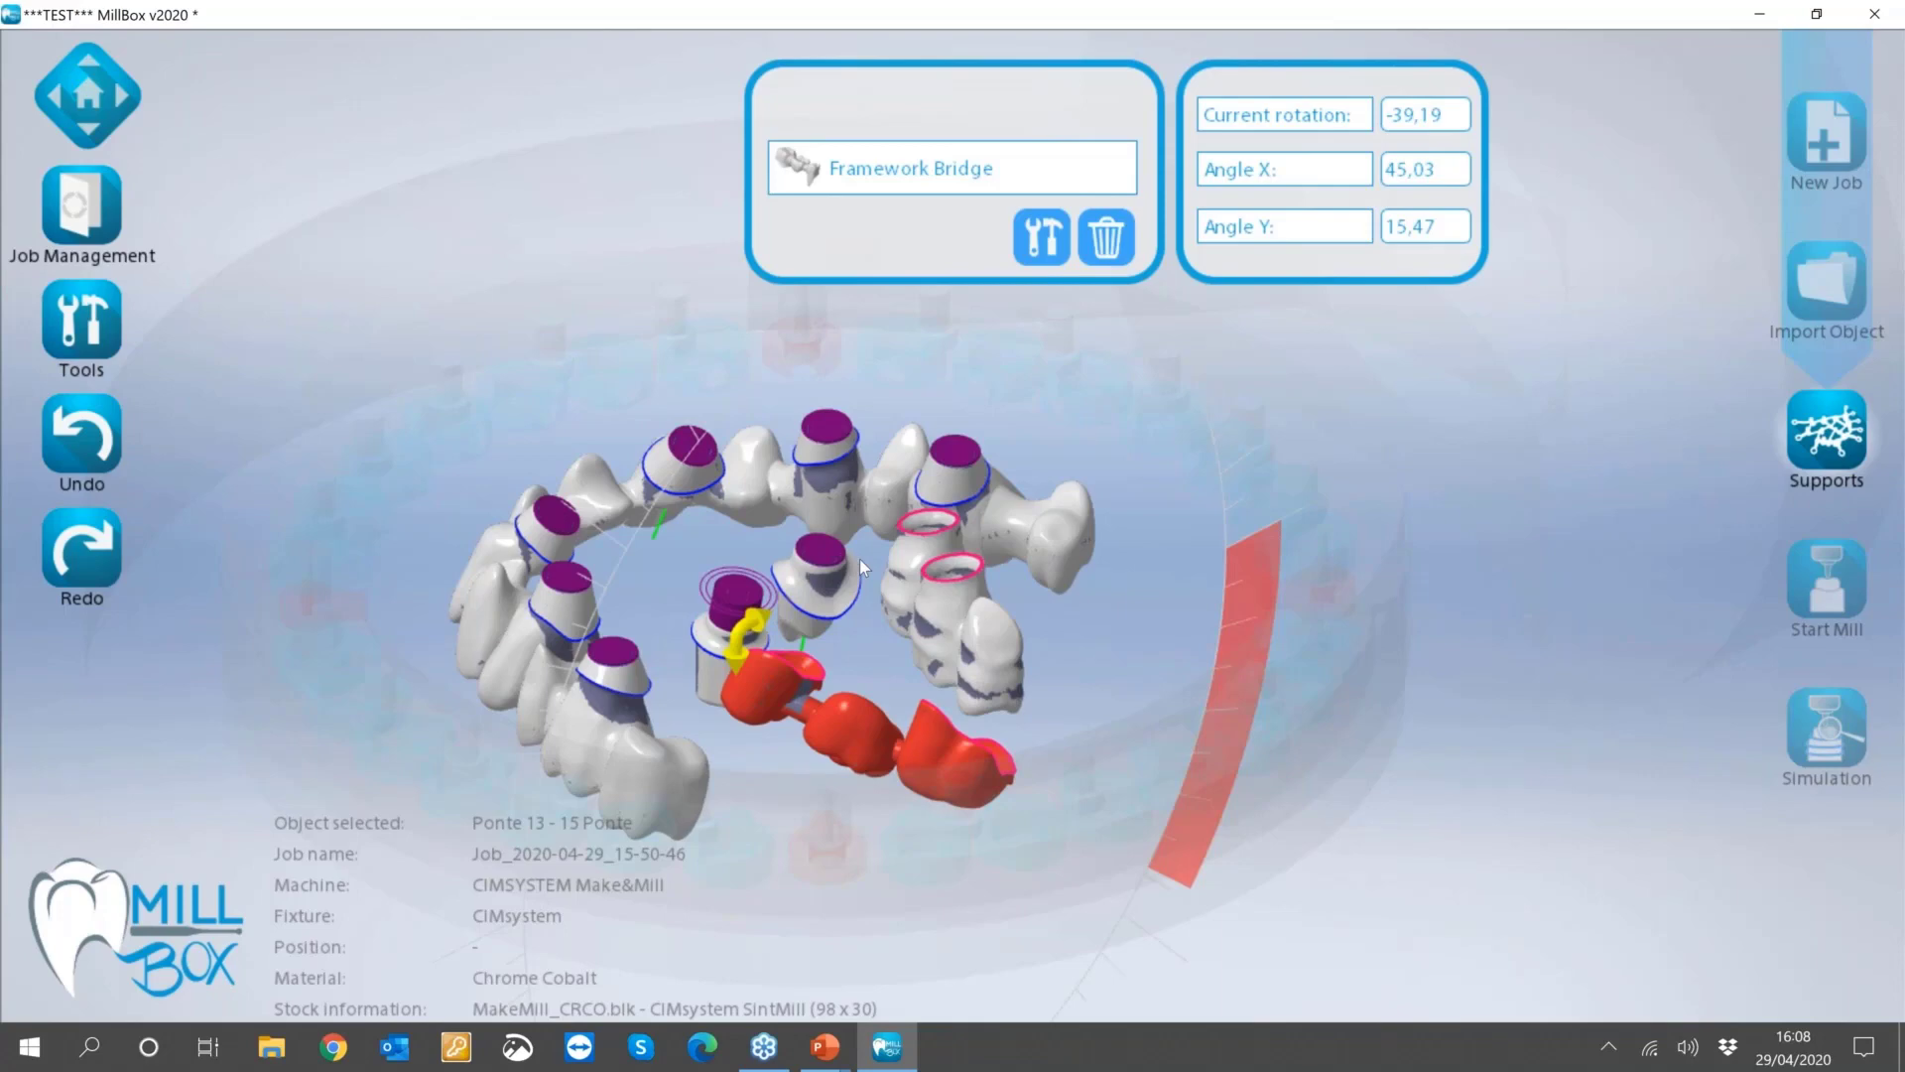
drag(859, 557, 860, 558)
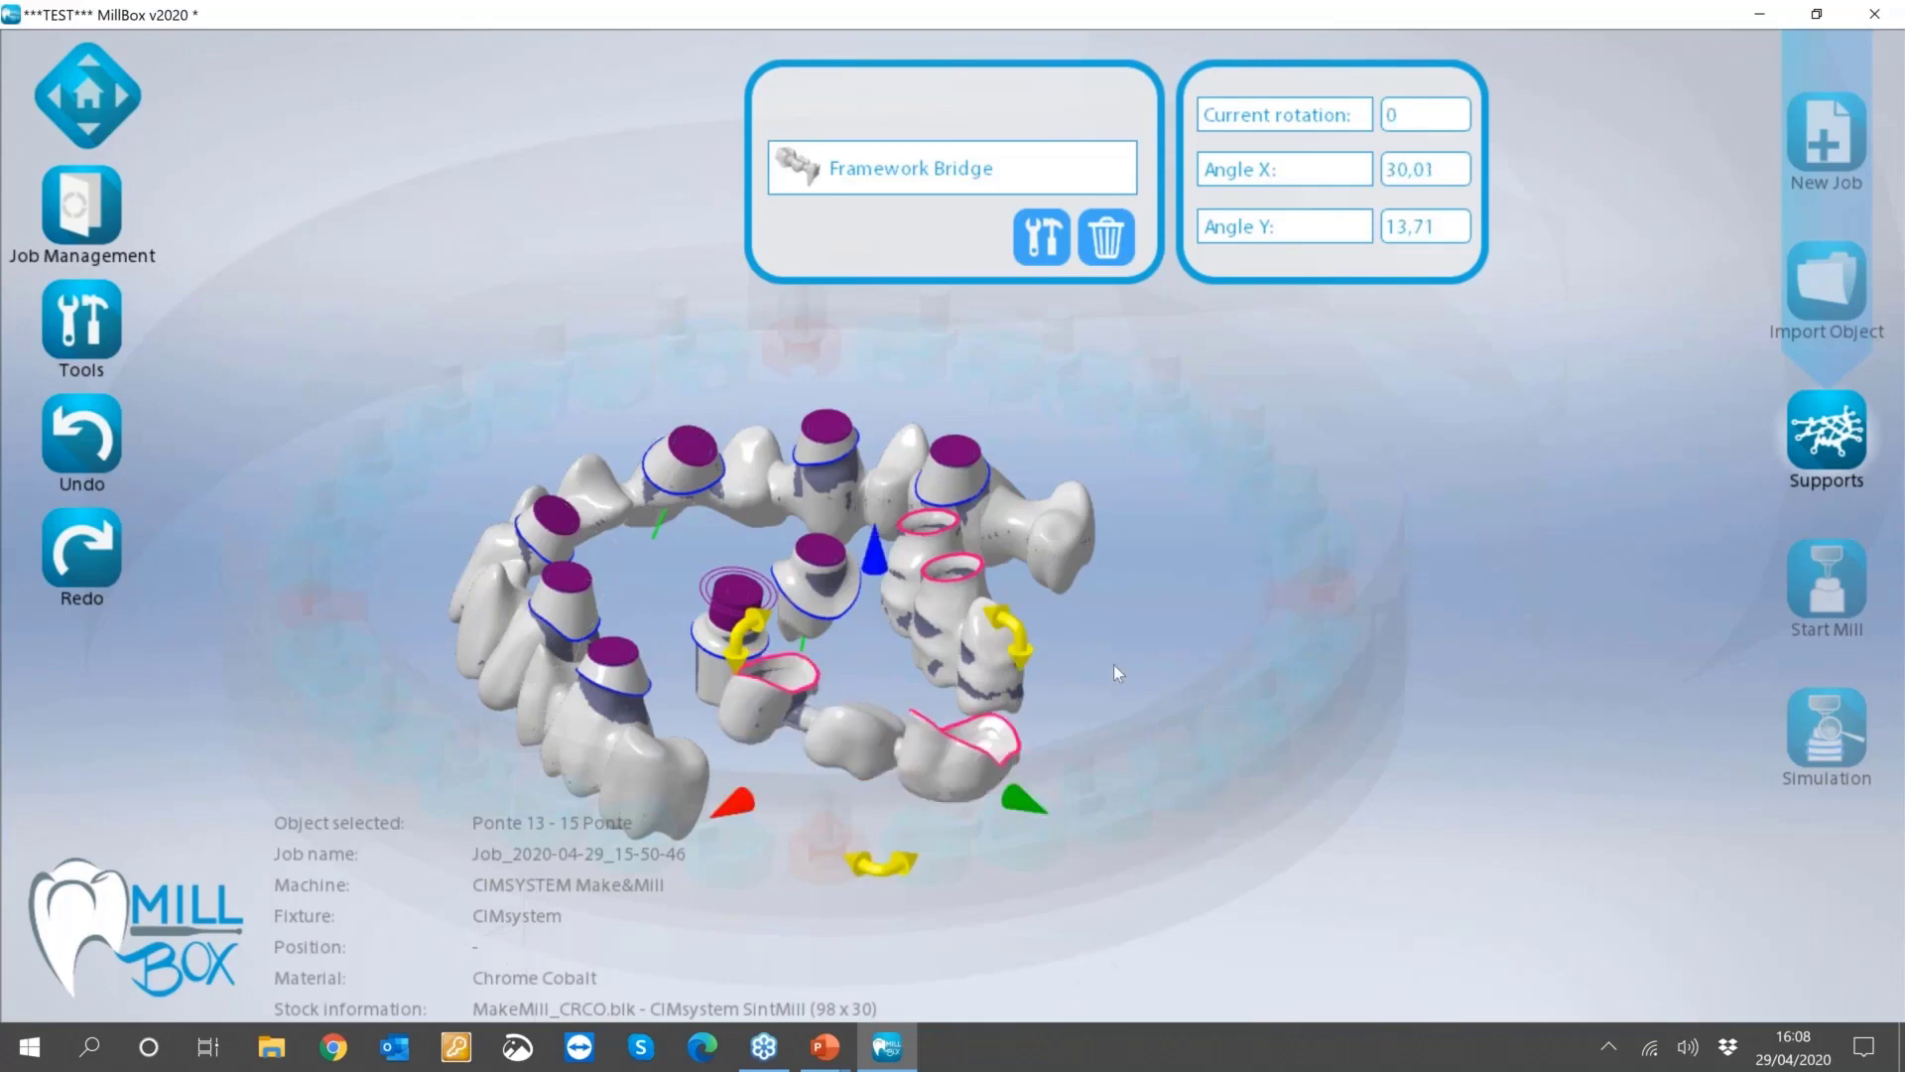
right_drag(1113, 664, 1218, 677)
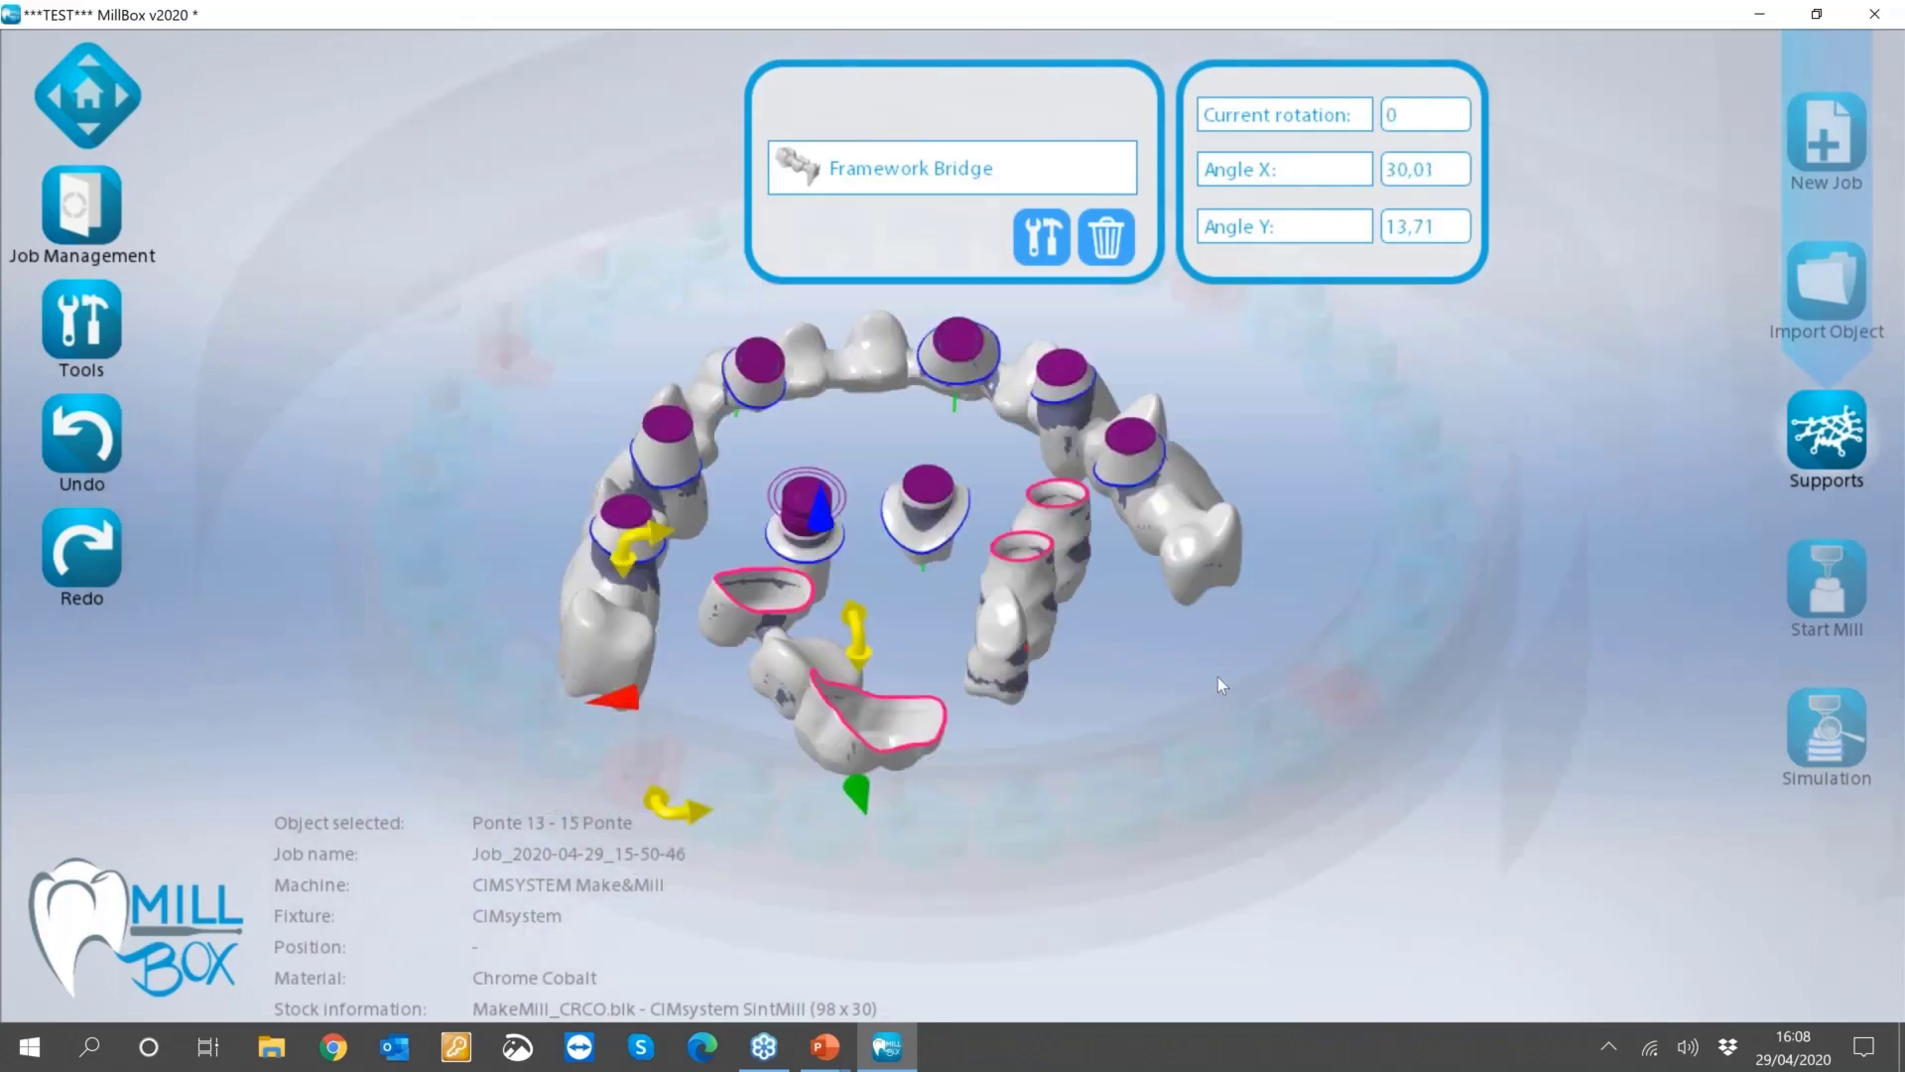
drag(634, 534, 679, 649)
Examine the dark shaded areas on the 14-unit implant bridge and the Ponte 13 - 15 framework bridge up close.
right_drag(943, 690, 599, 400)
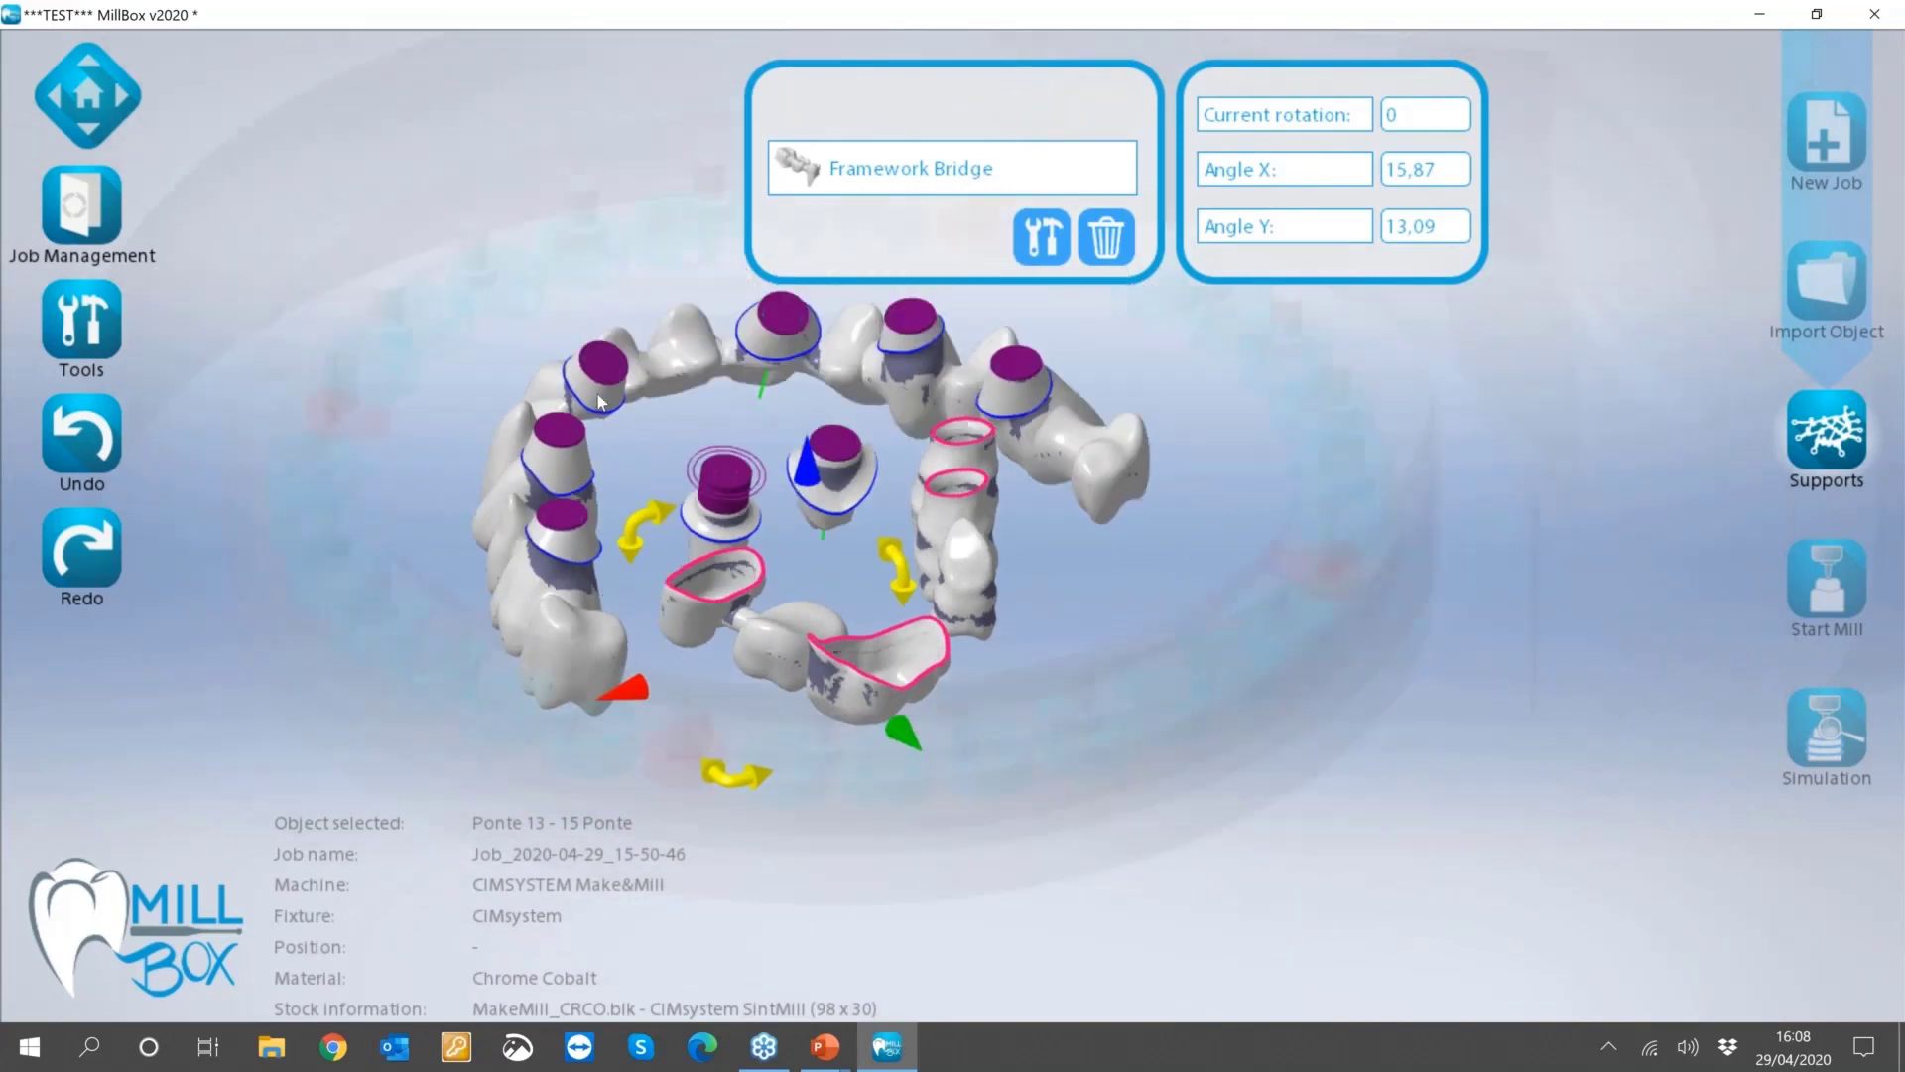
click(610, 337)
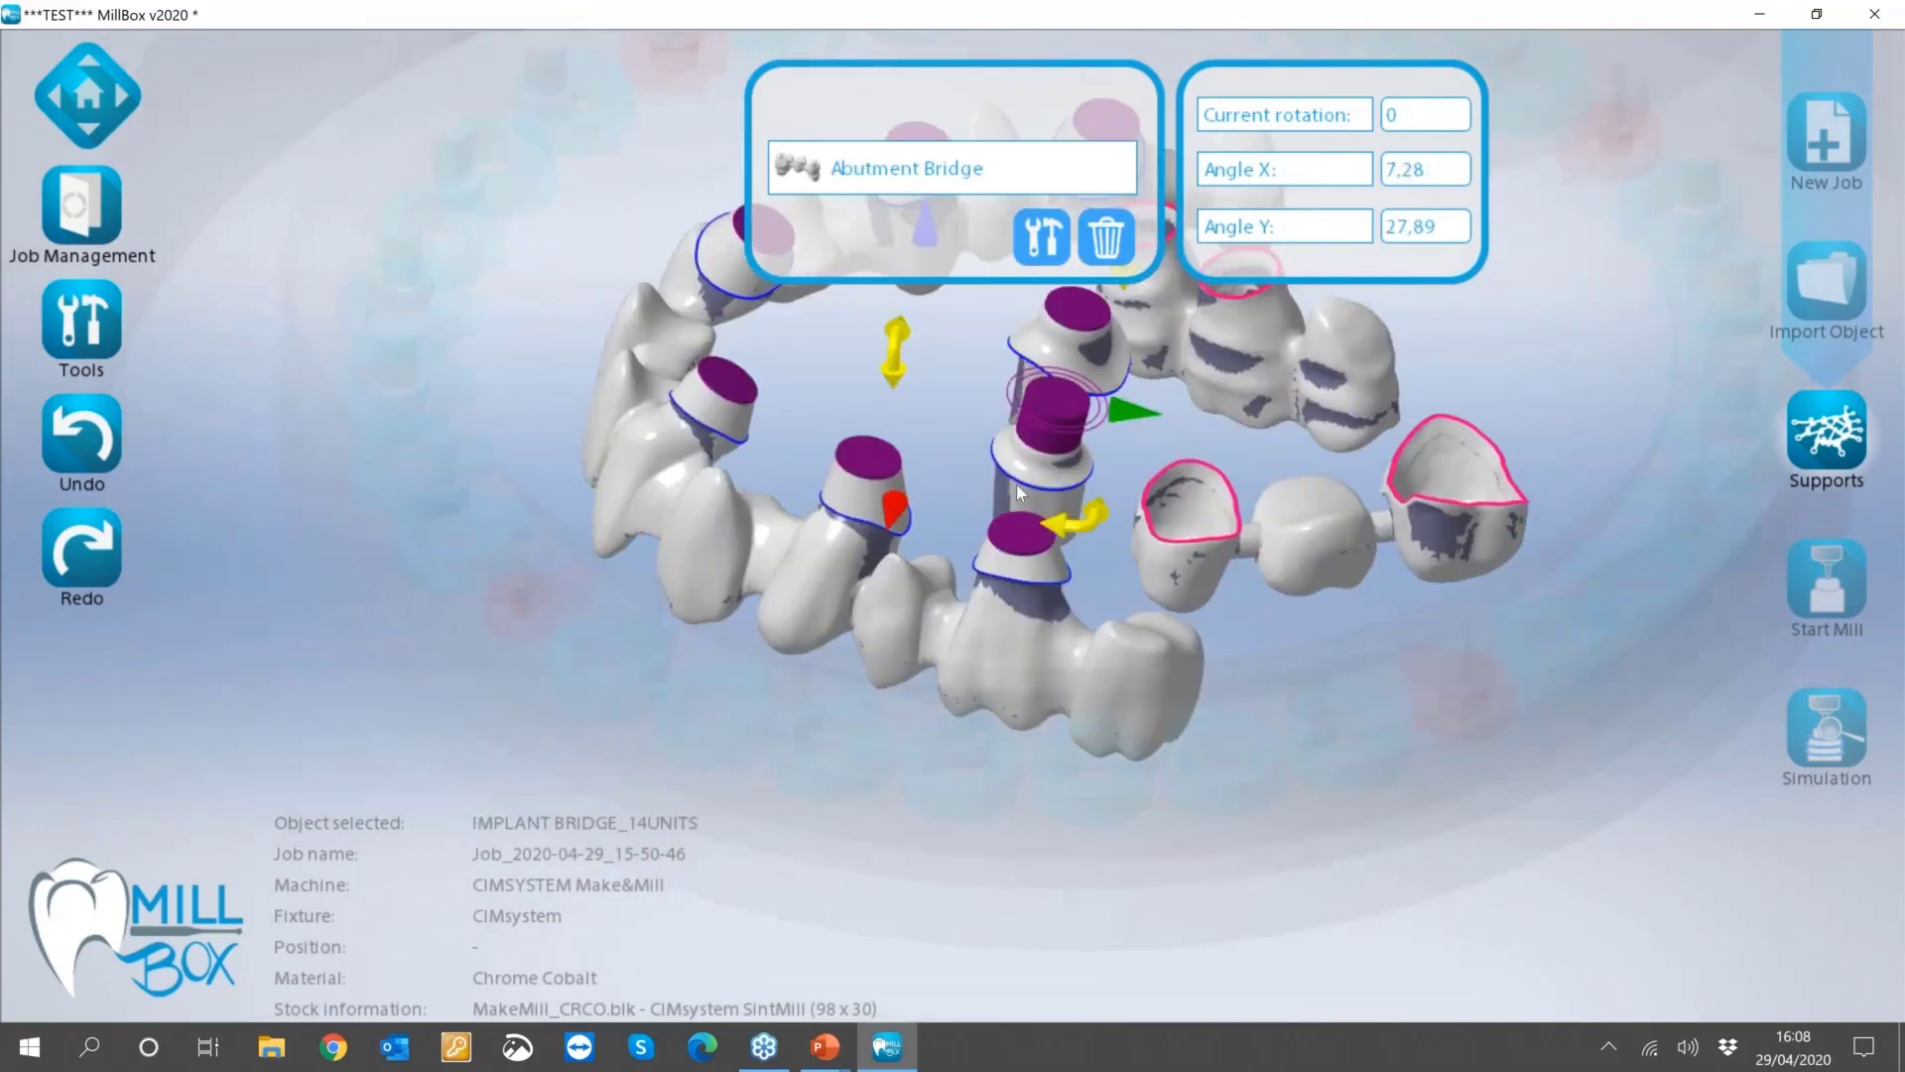
mouse_move(1151, 309)
mouse_down()
mouse_move(1177, 407)
mouse_move(1155, 346)
mouse_up()
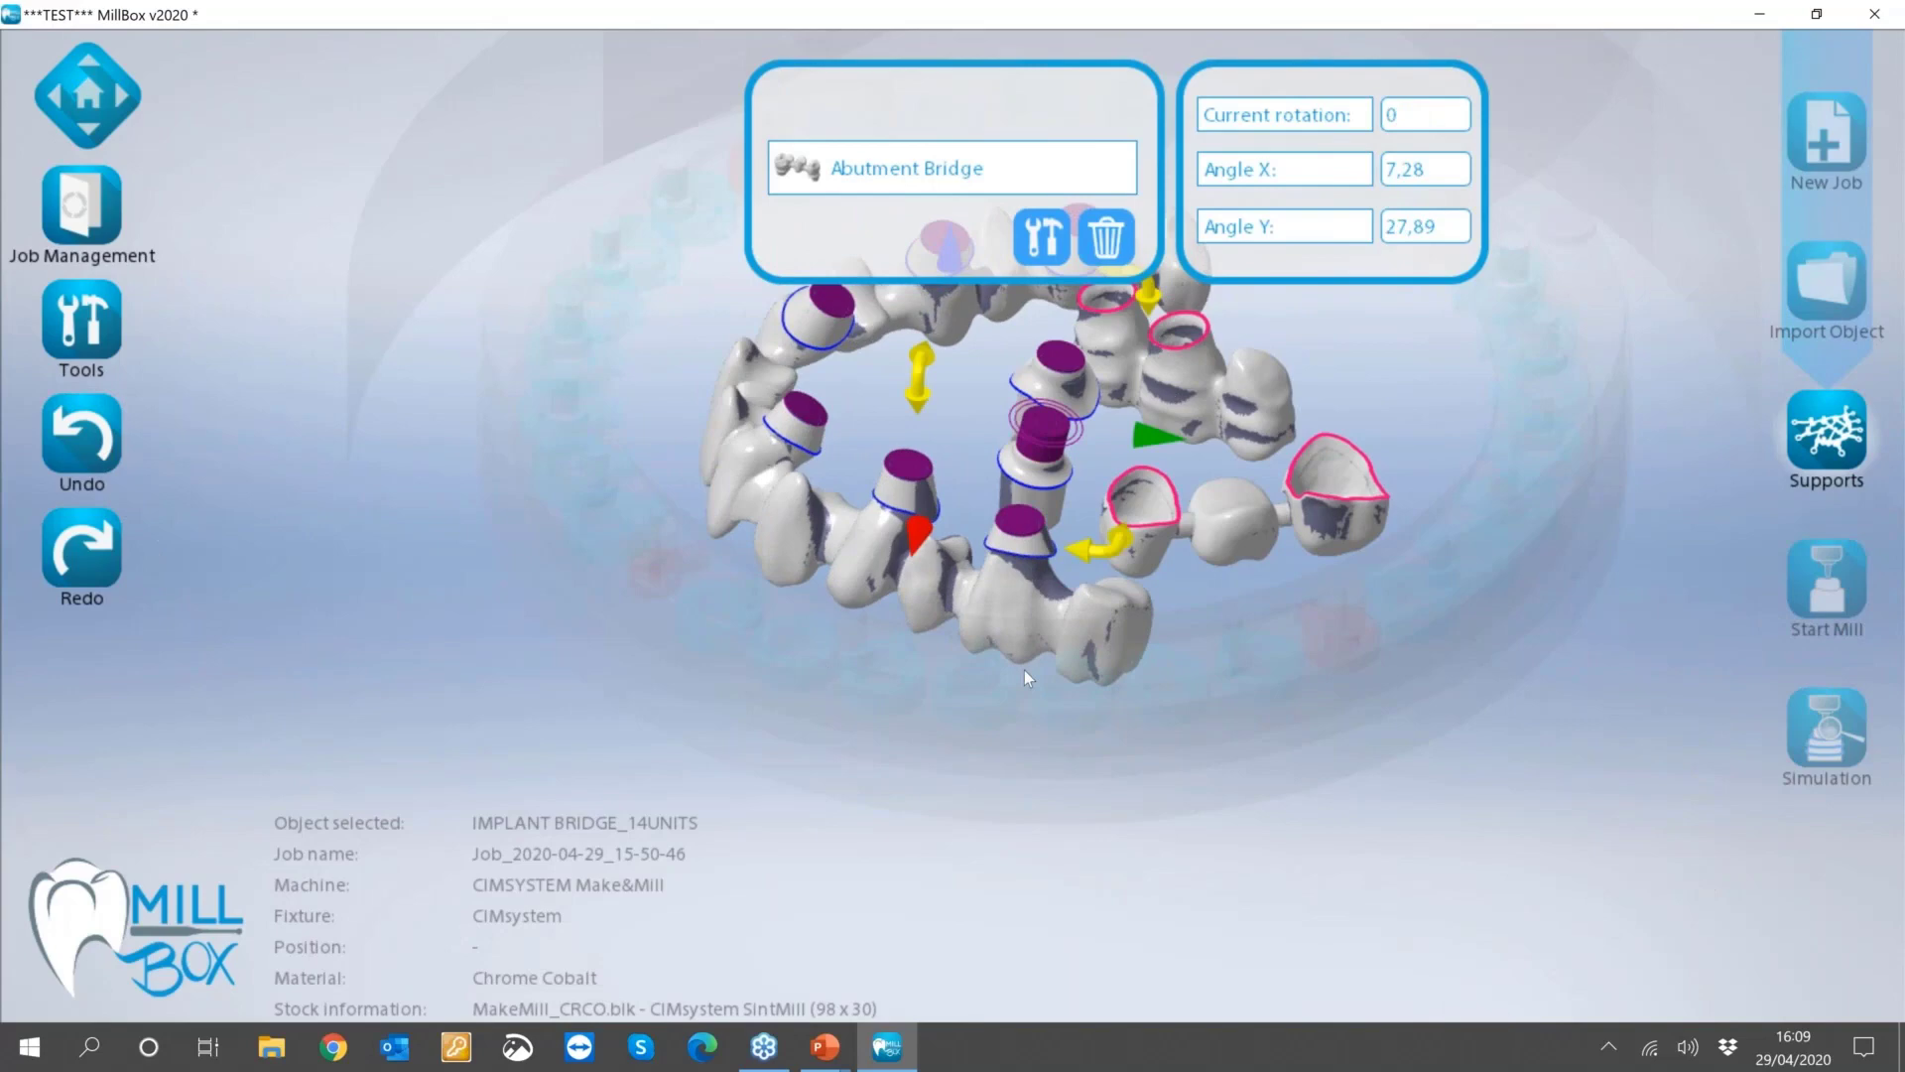
middle_drag(1025, 669, 545, 492)
scroll(959, 794, down, 4)
scroll(959, 794, up, 8)
click(548, 504)
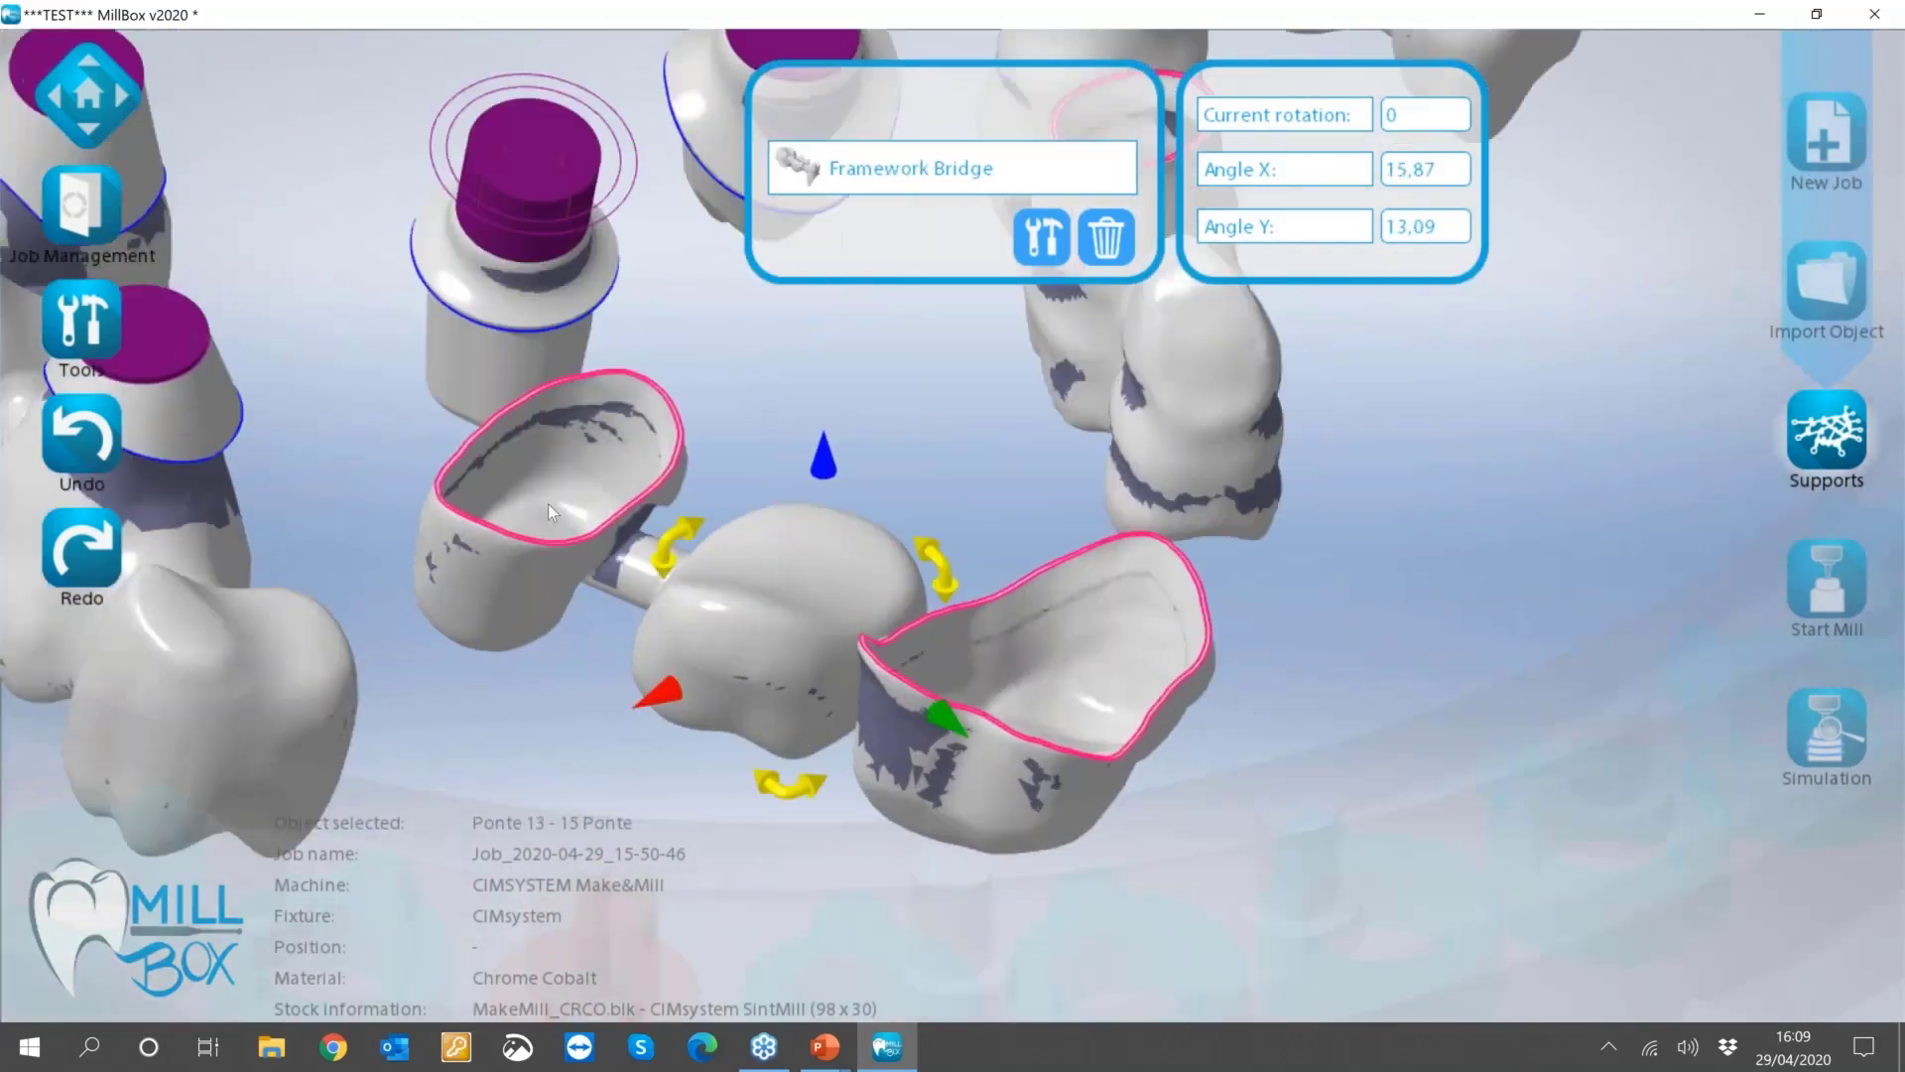
Turn off the dark area shading on the bridges and abutments using the object tools of the Ponte 13 - 15 framework bridge.
click(1040, 243)
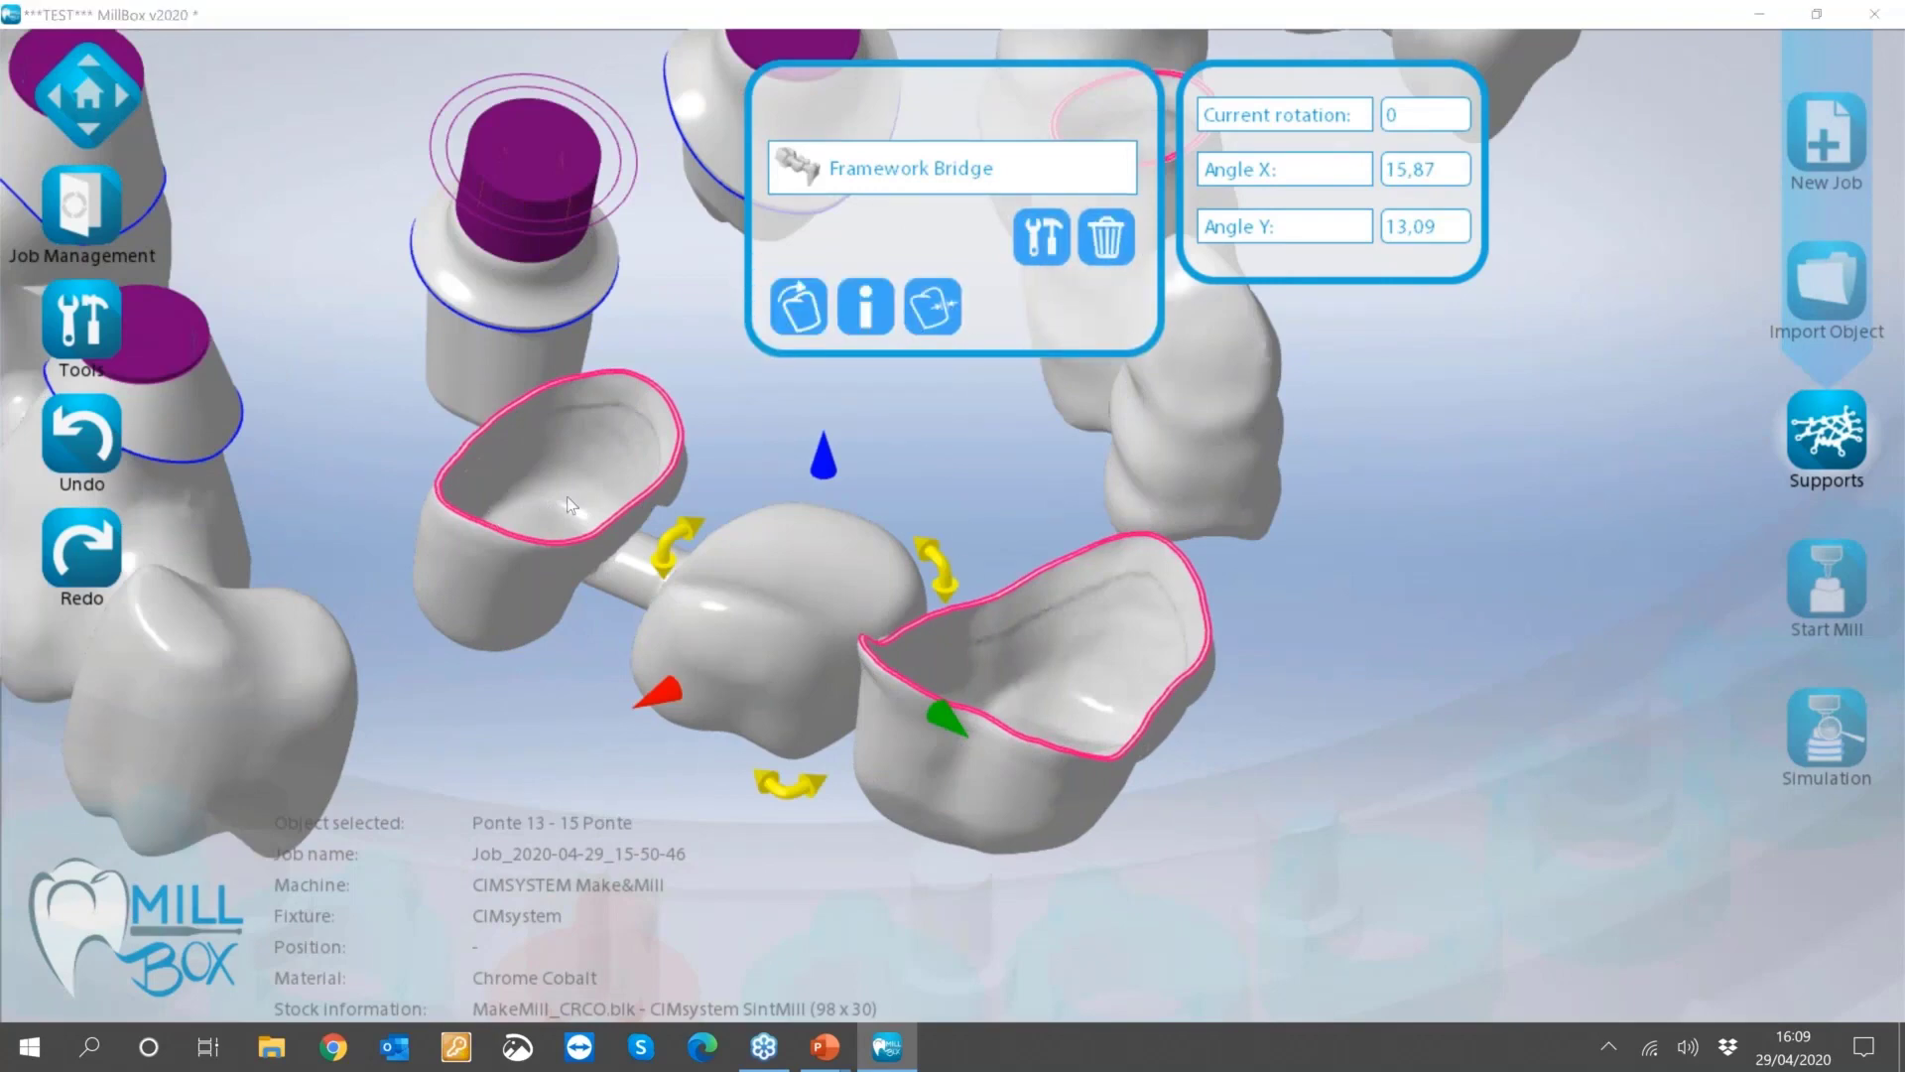
scroll(667, 742, down, 3)
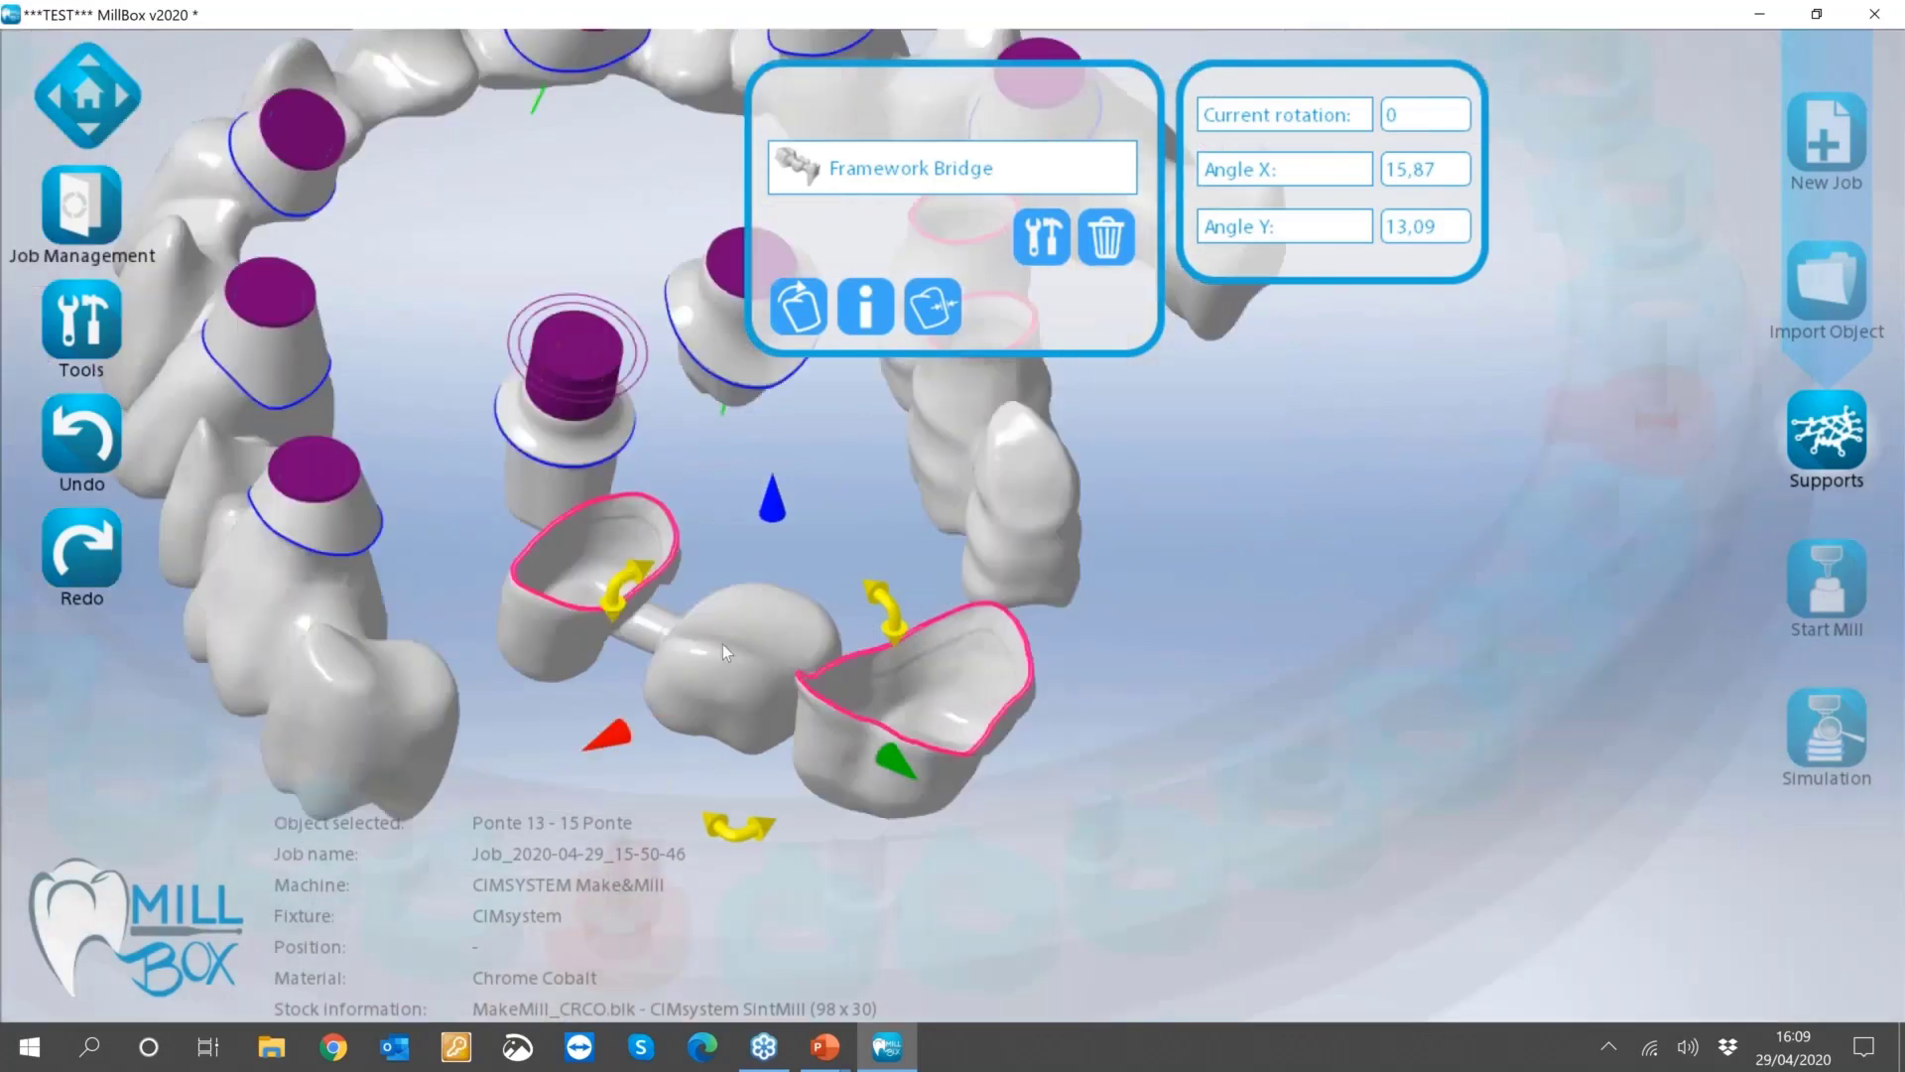
right_drag(723, 645, 875, 469)
click(864, 442)
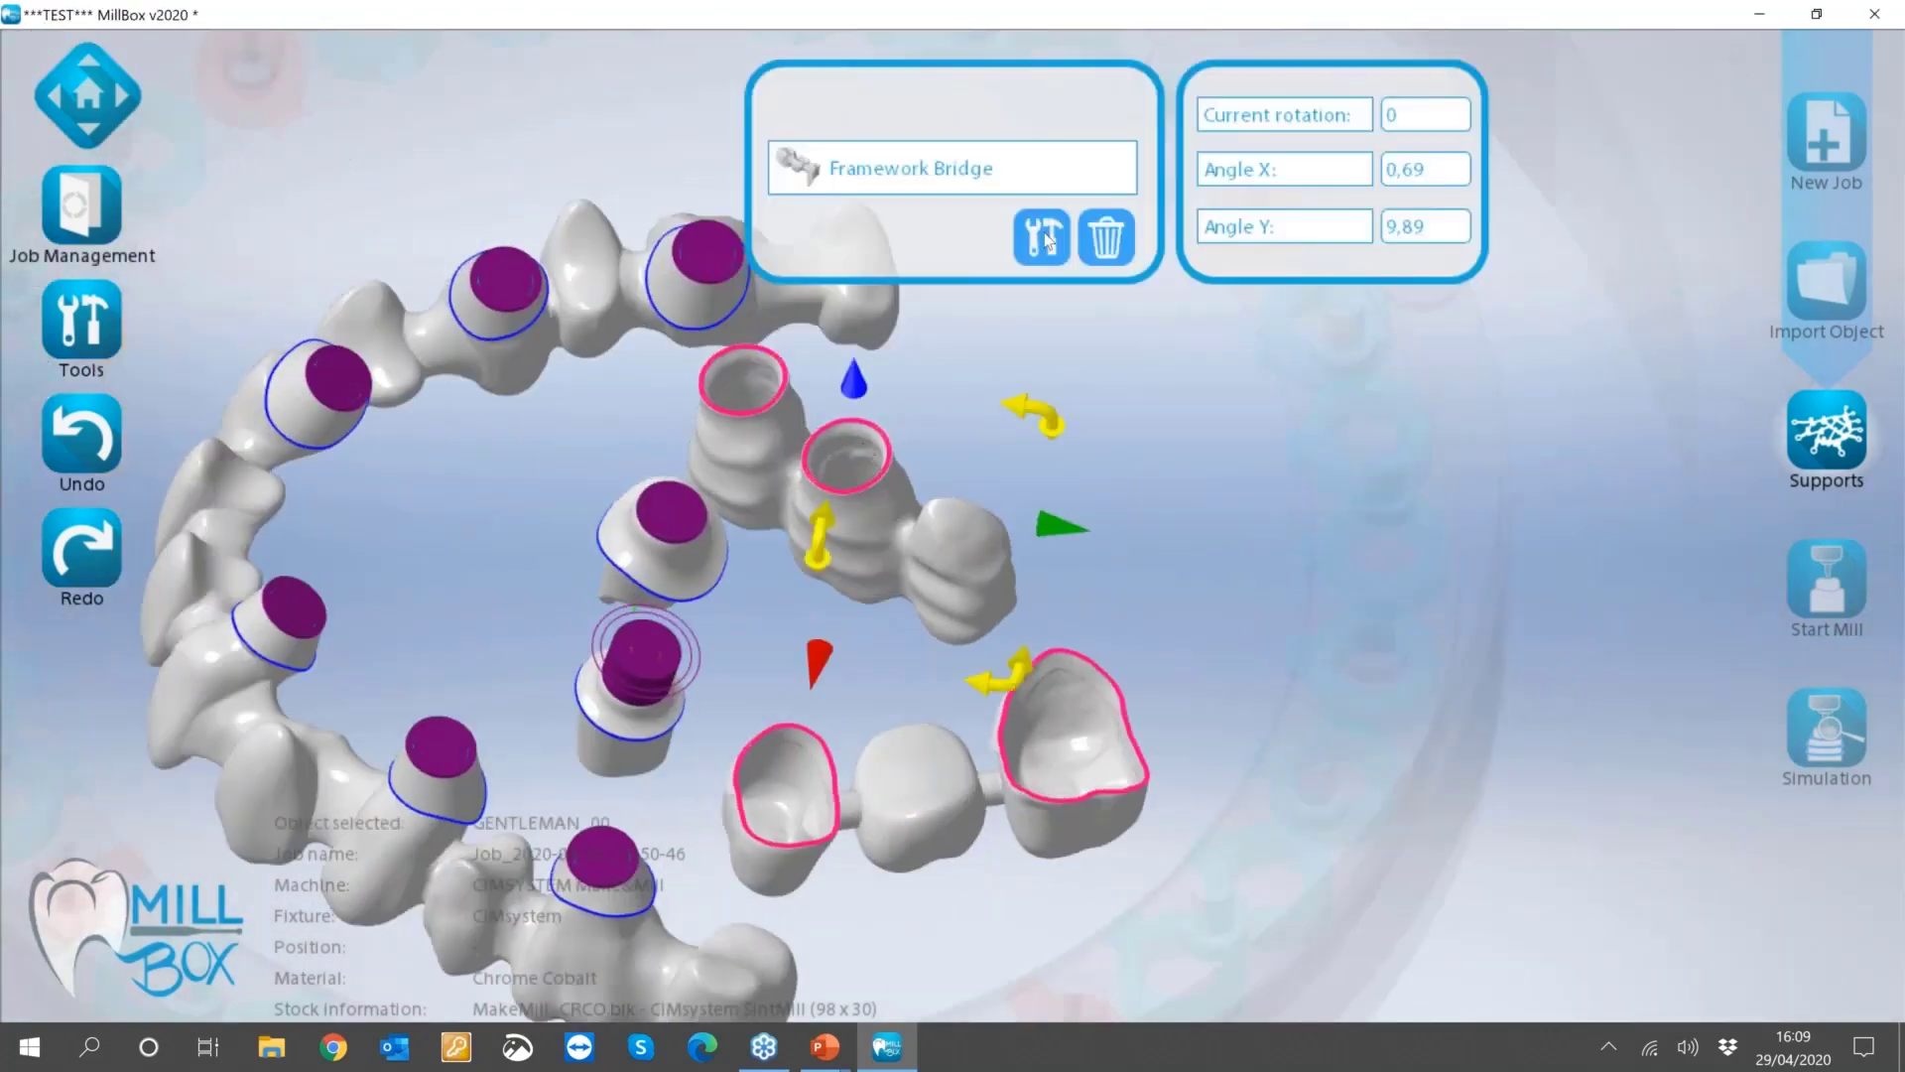
click(1158, 471)
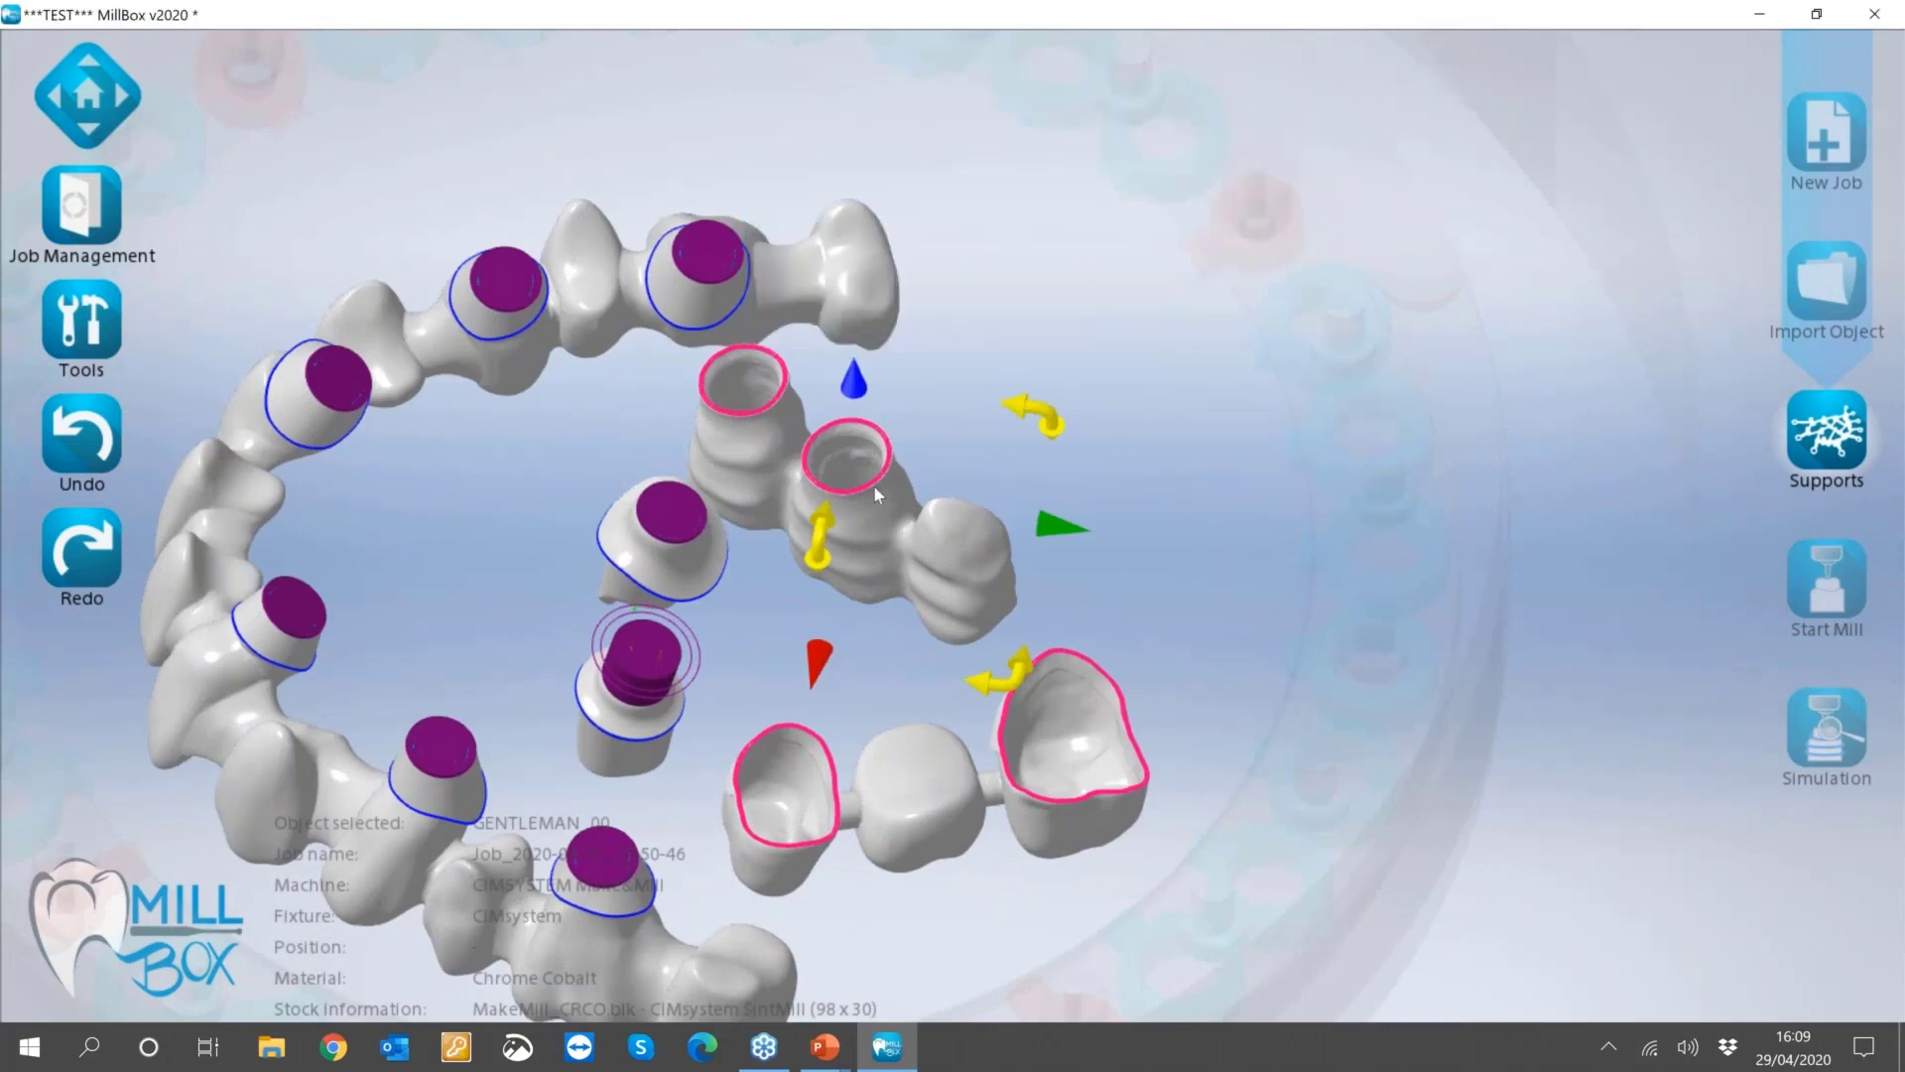
click(849, 479)
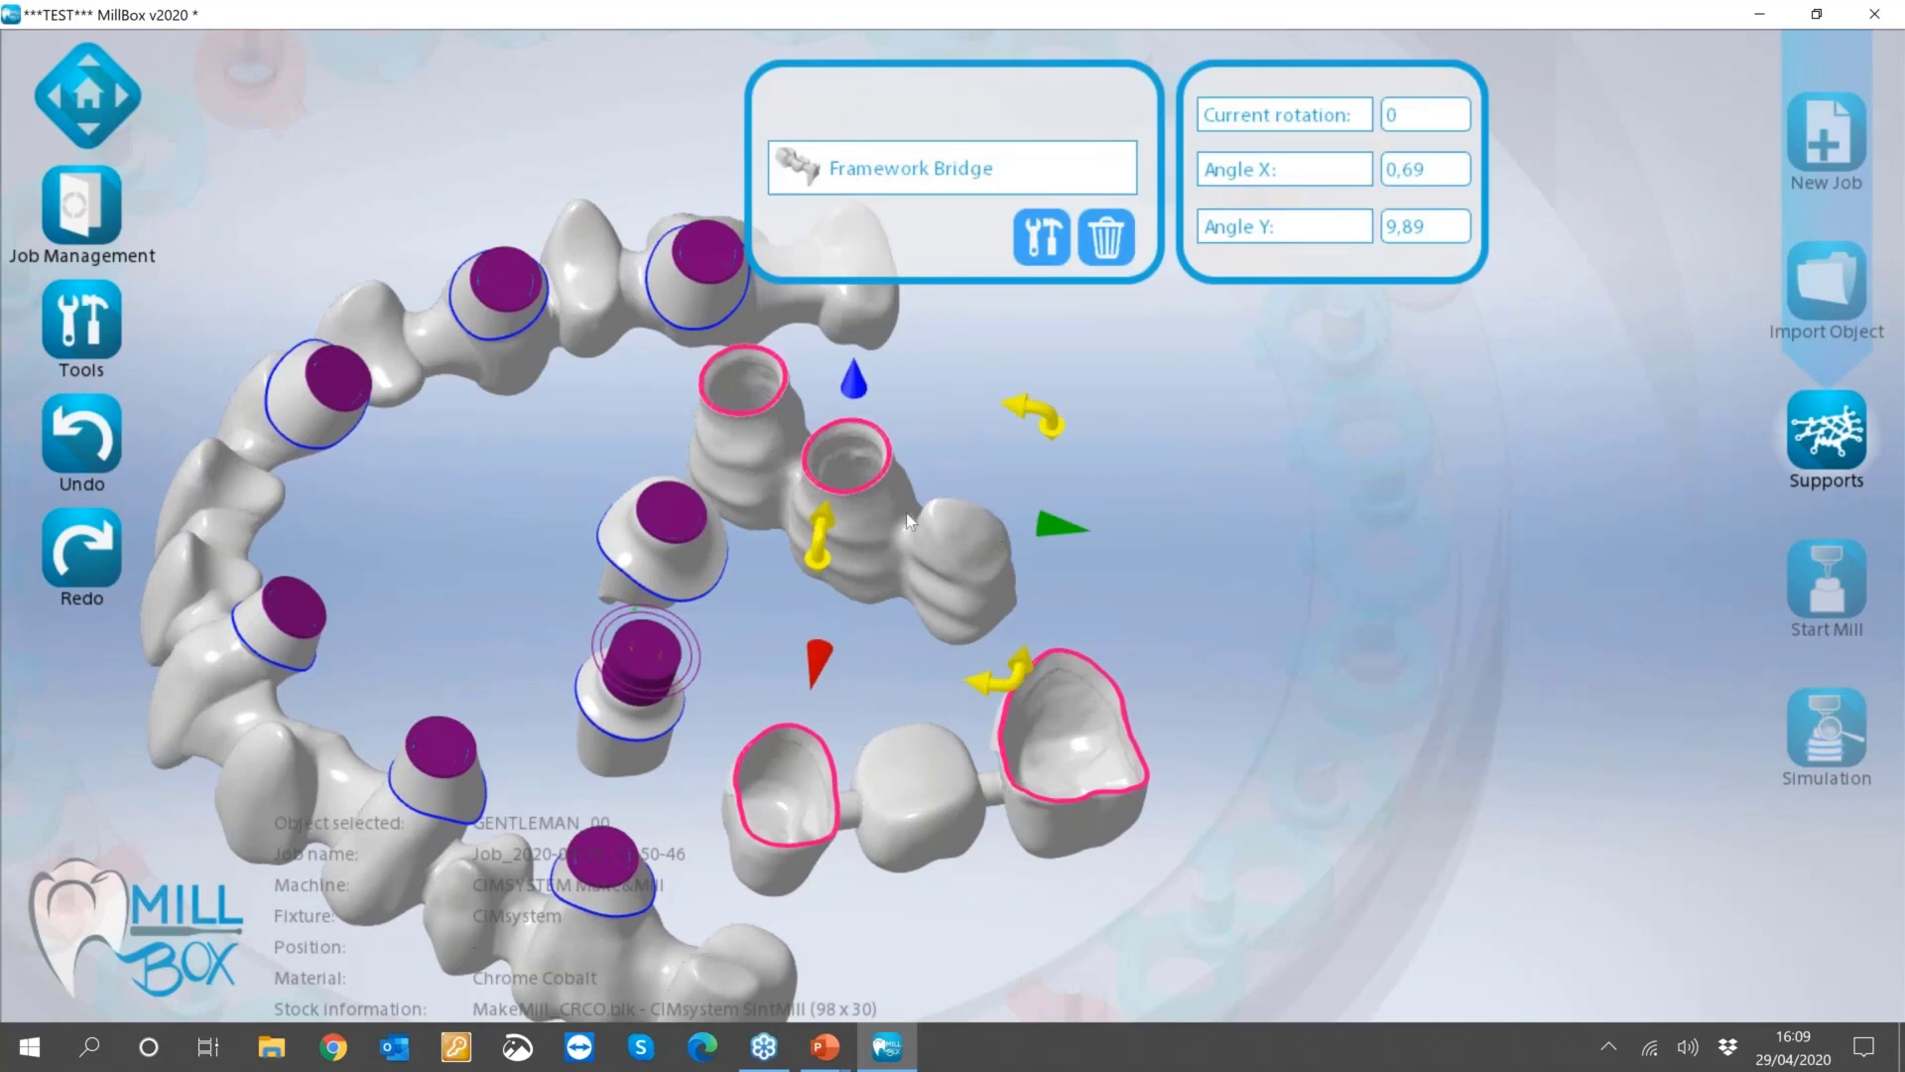
click(102, 344)
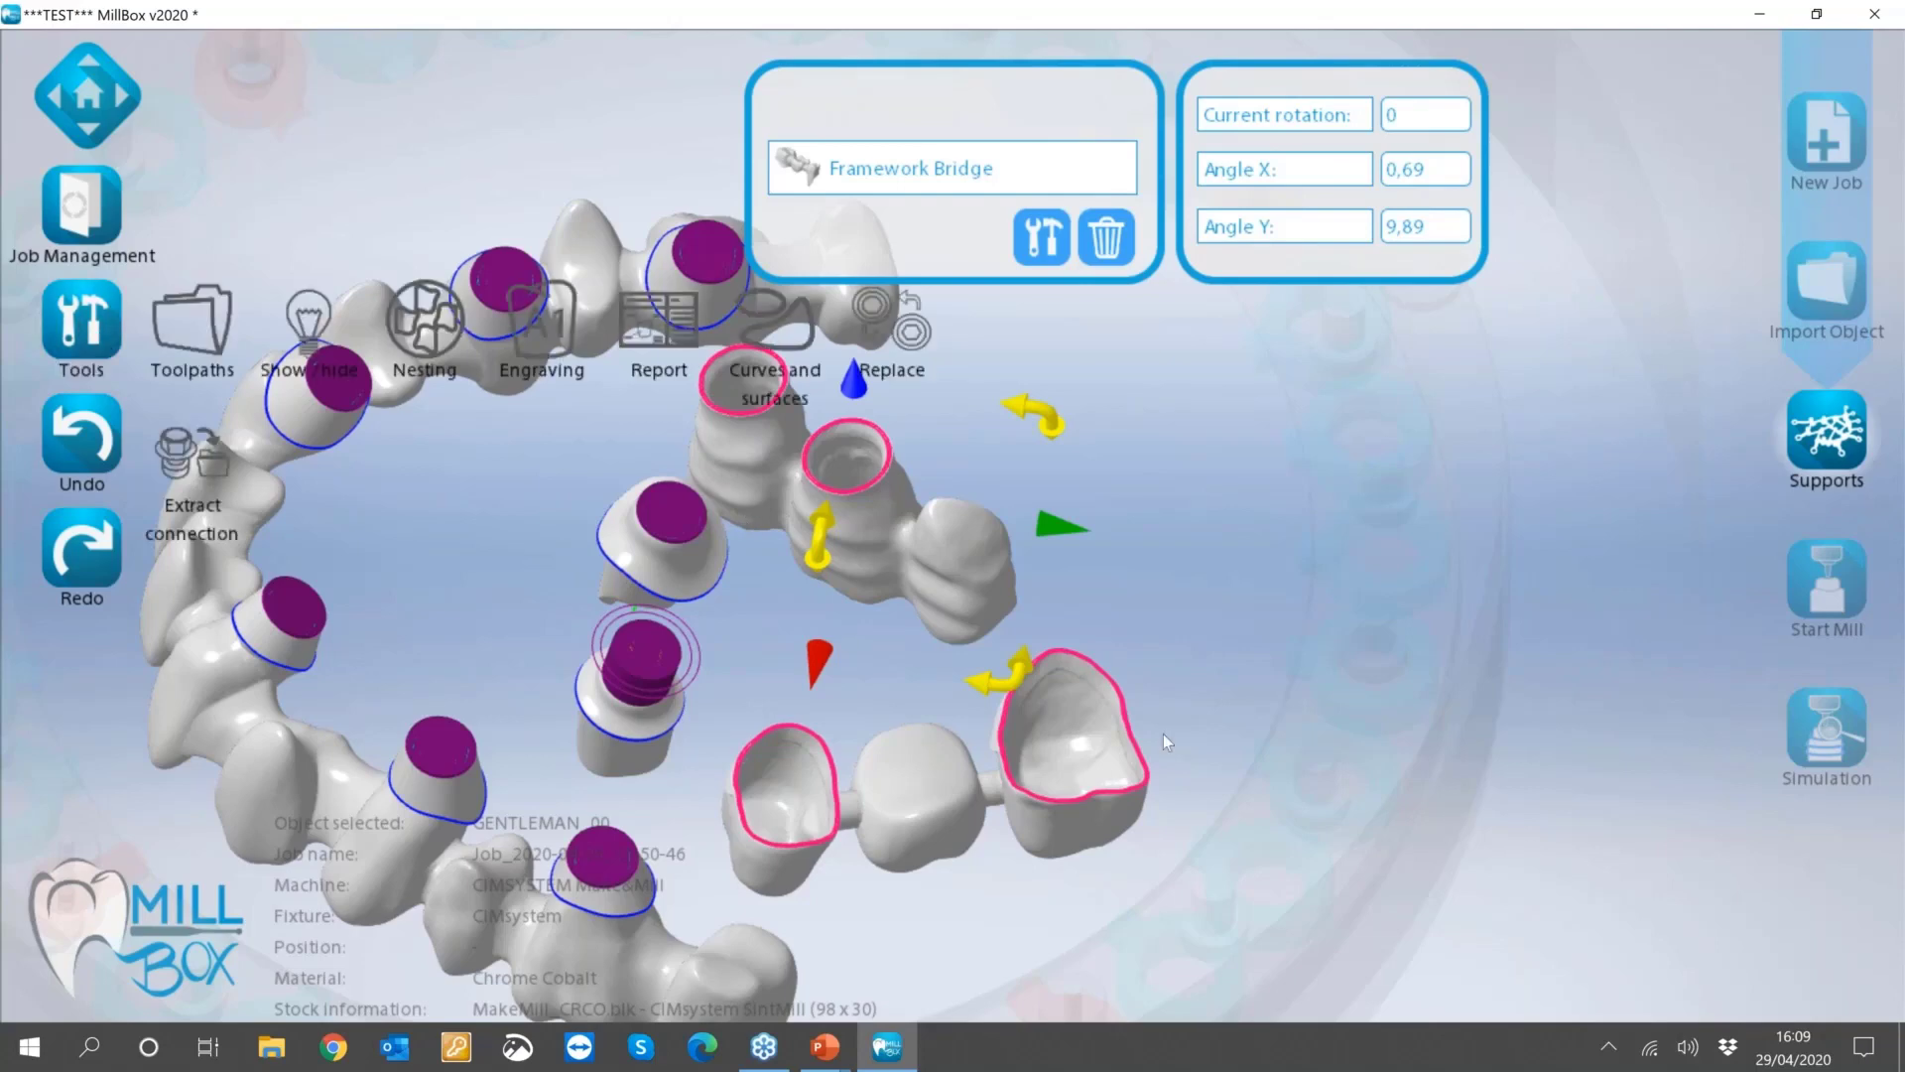
scroll(1166, 727, down, 3)
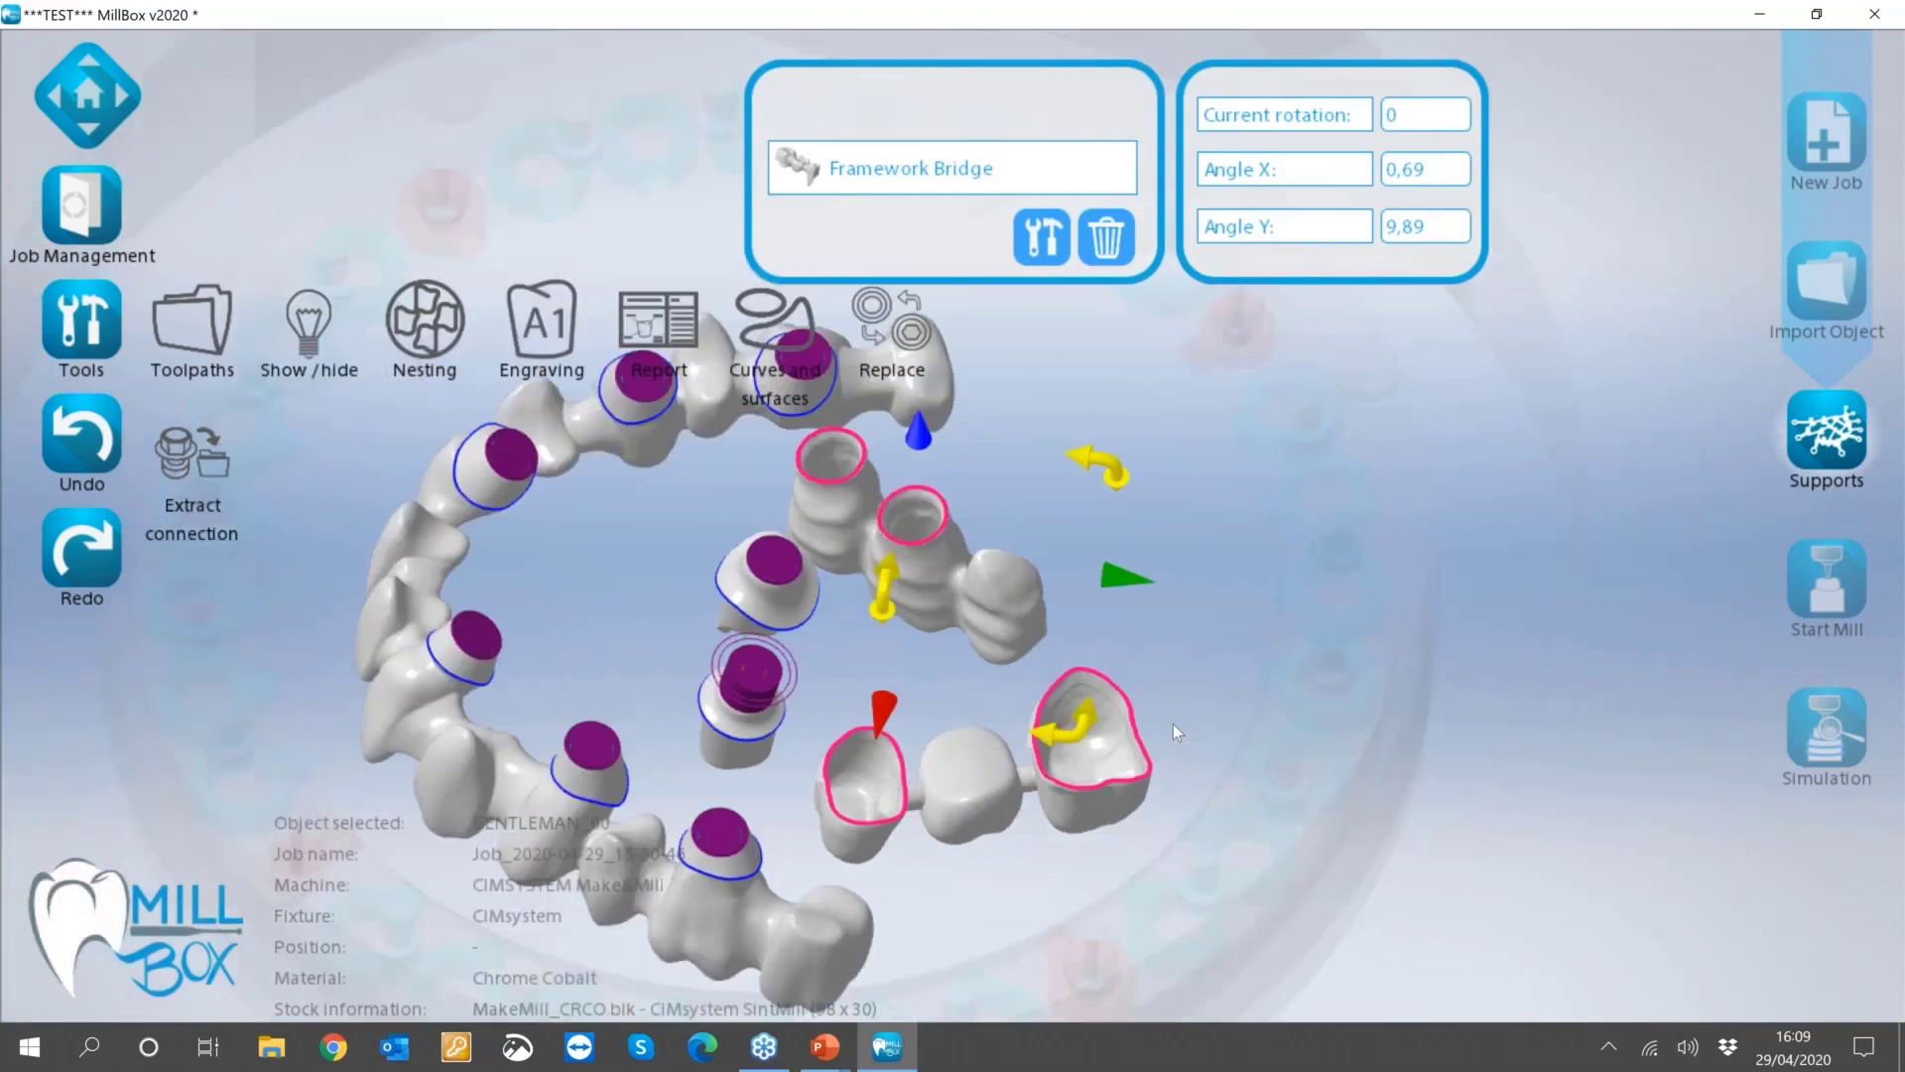
scroll(1173, 723, down, 2)
click(1143, 664)
Add a protection cover with a thickness of 0.2 to the larger end cavity of the Ponte 13 - 15 framework bridge.
click(91, 333)
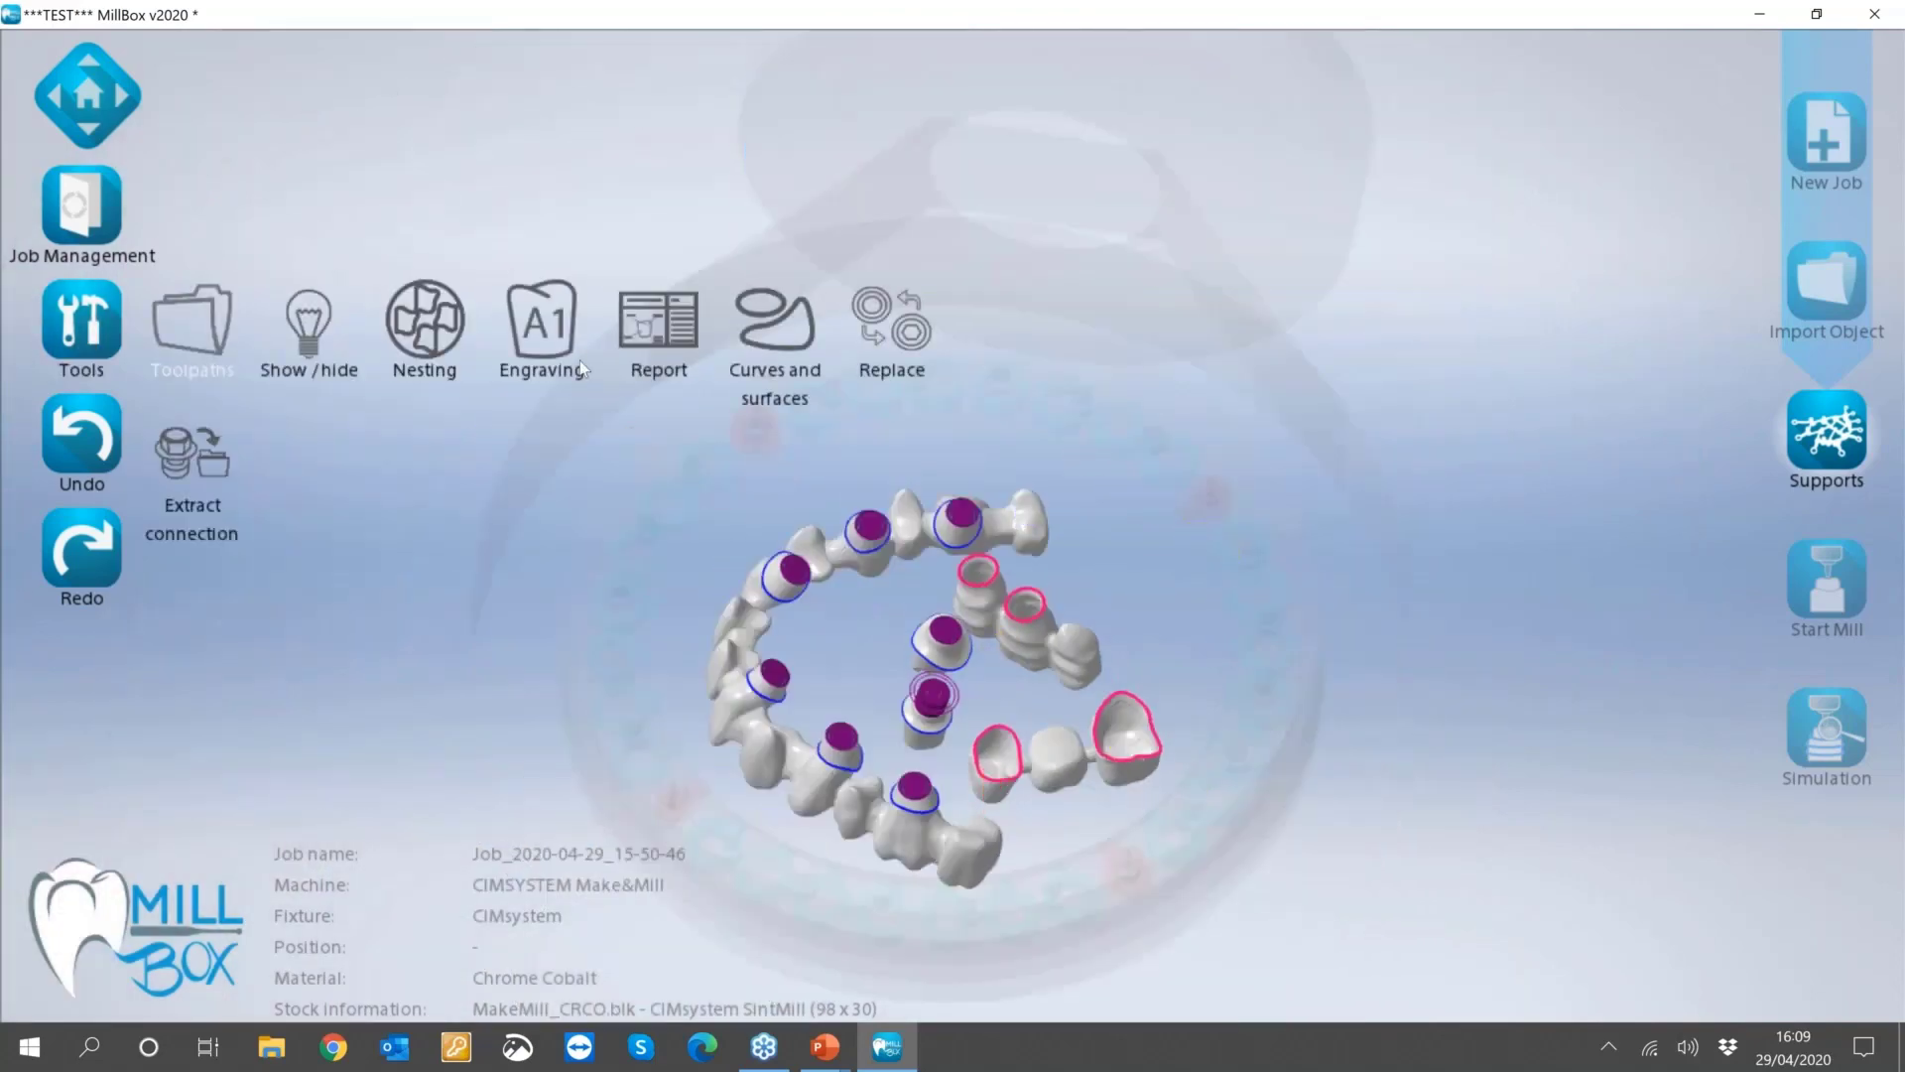
click(784, 330)
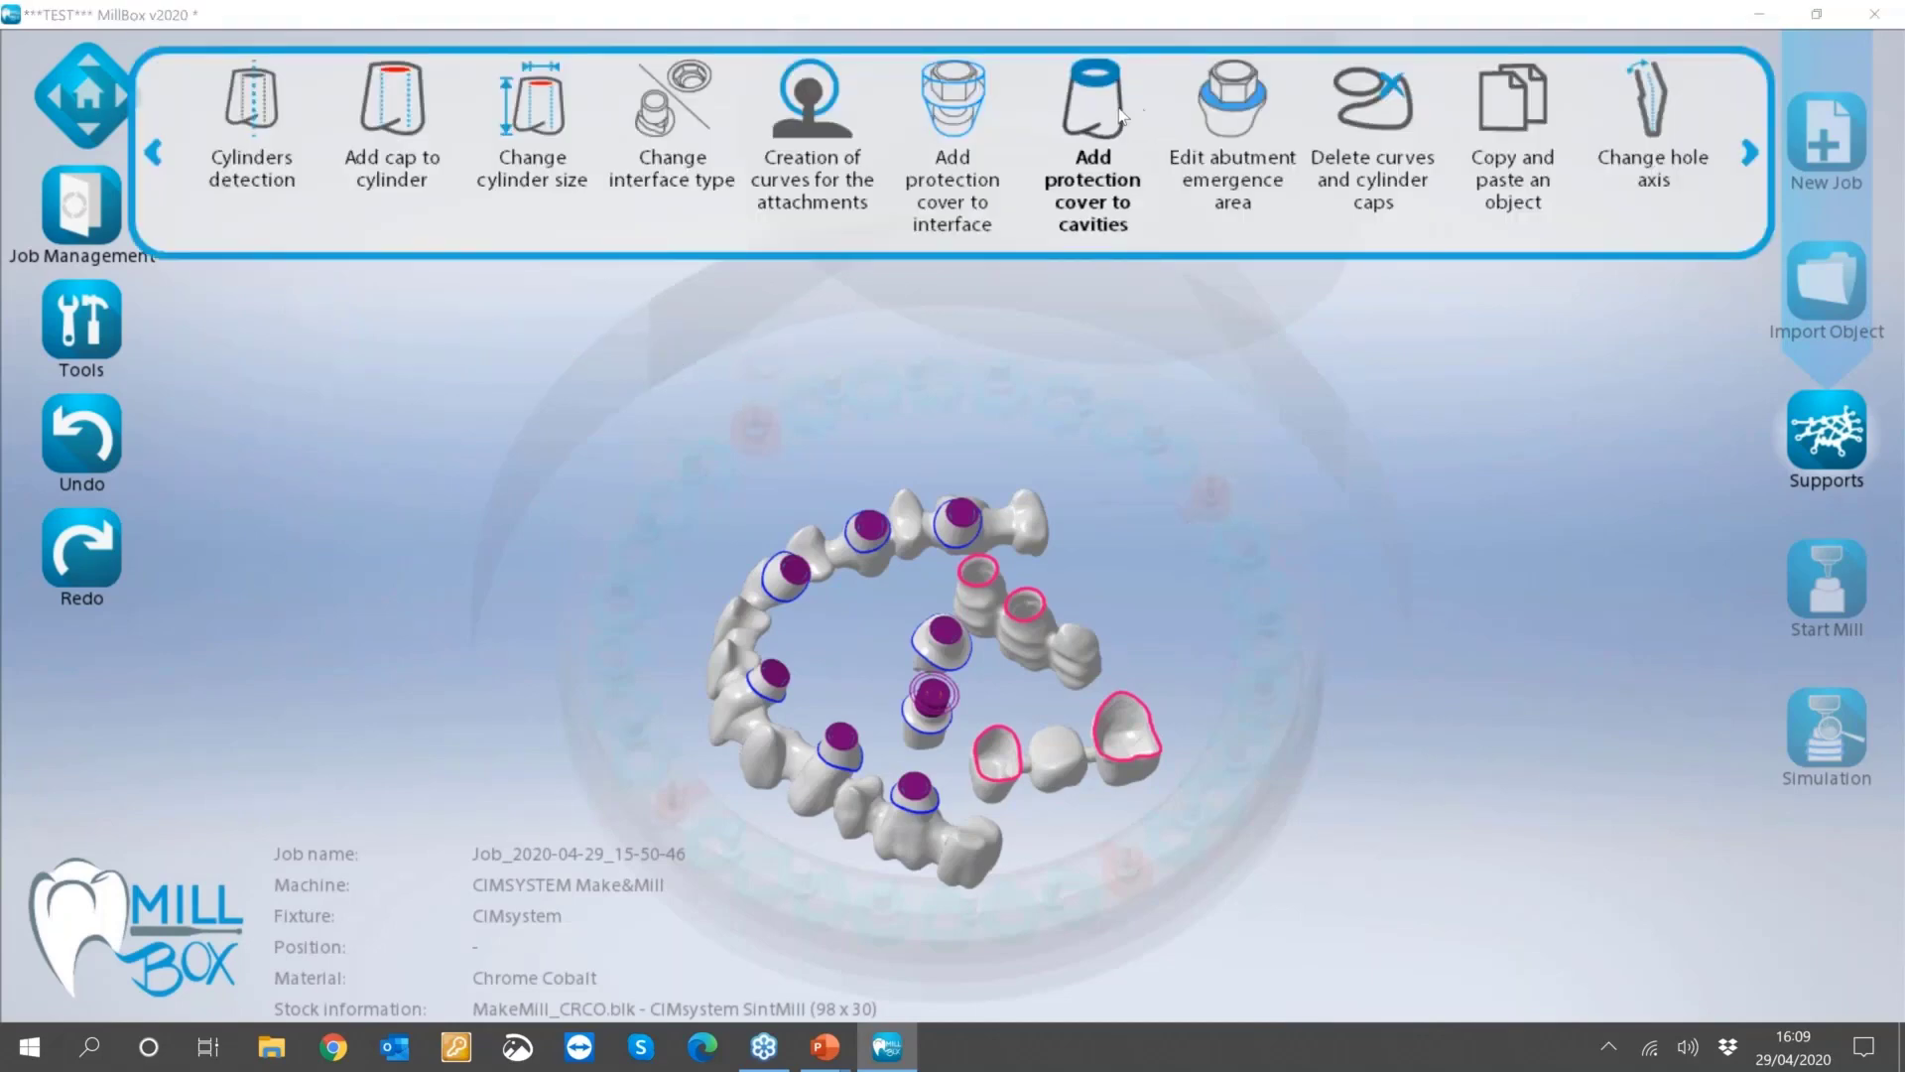
click(1094, 97)
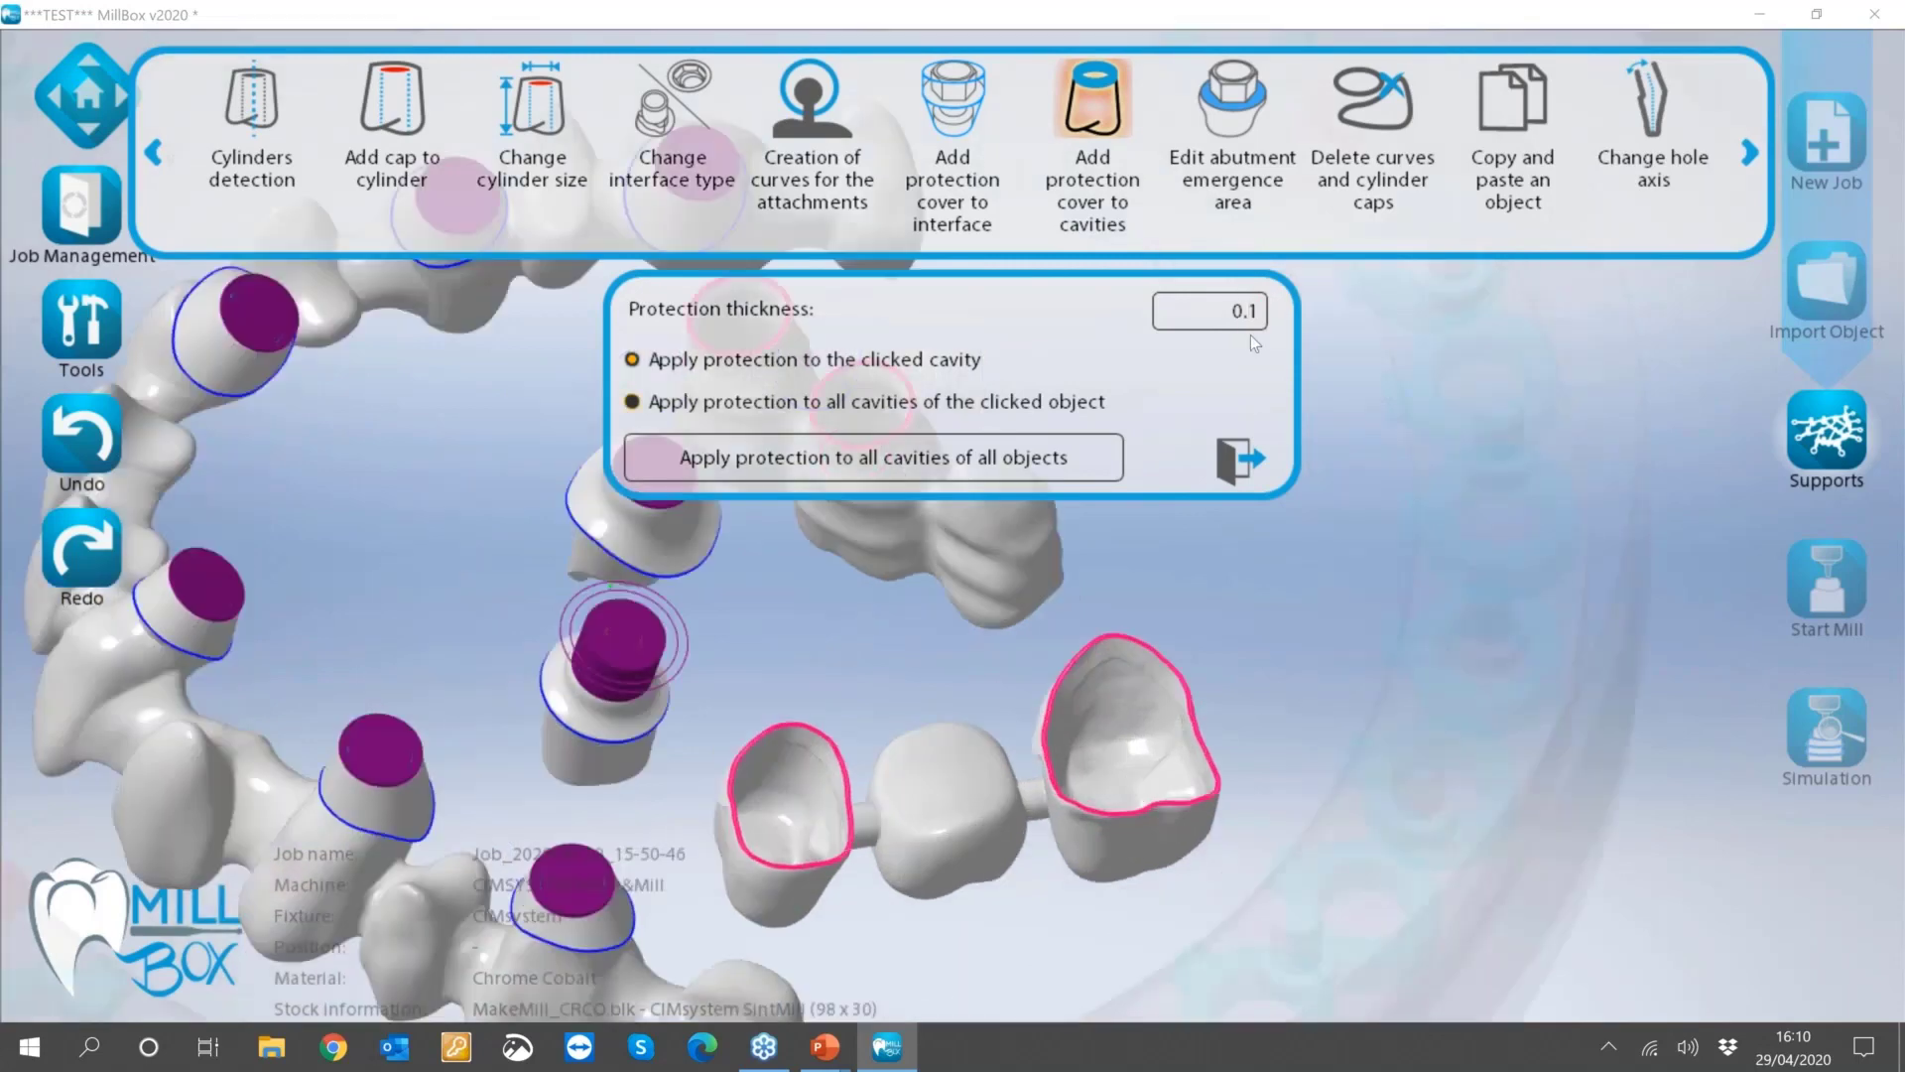
drag(1249, 312, 1277, 312)
text(2)
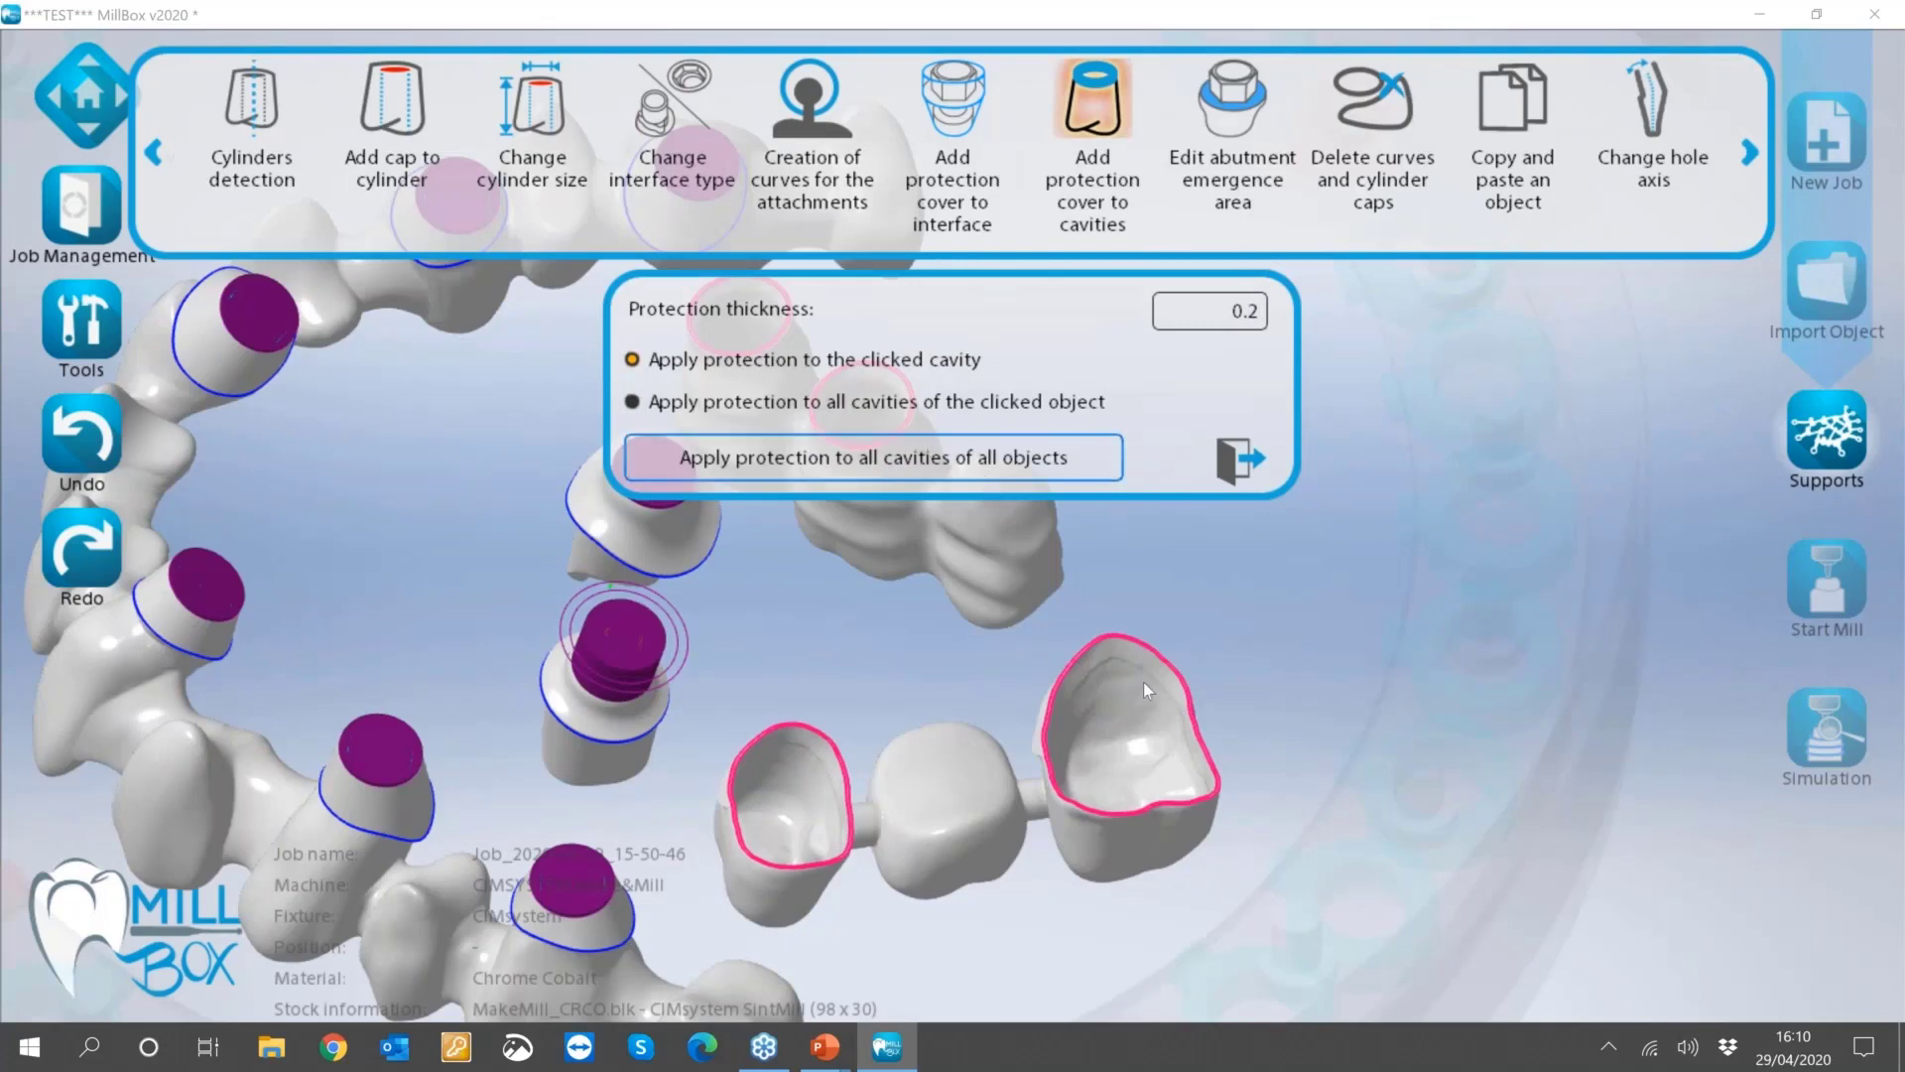
click(1109, 747)
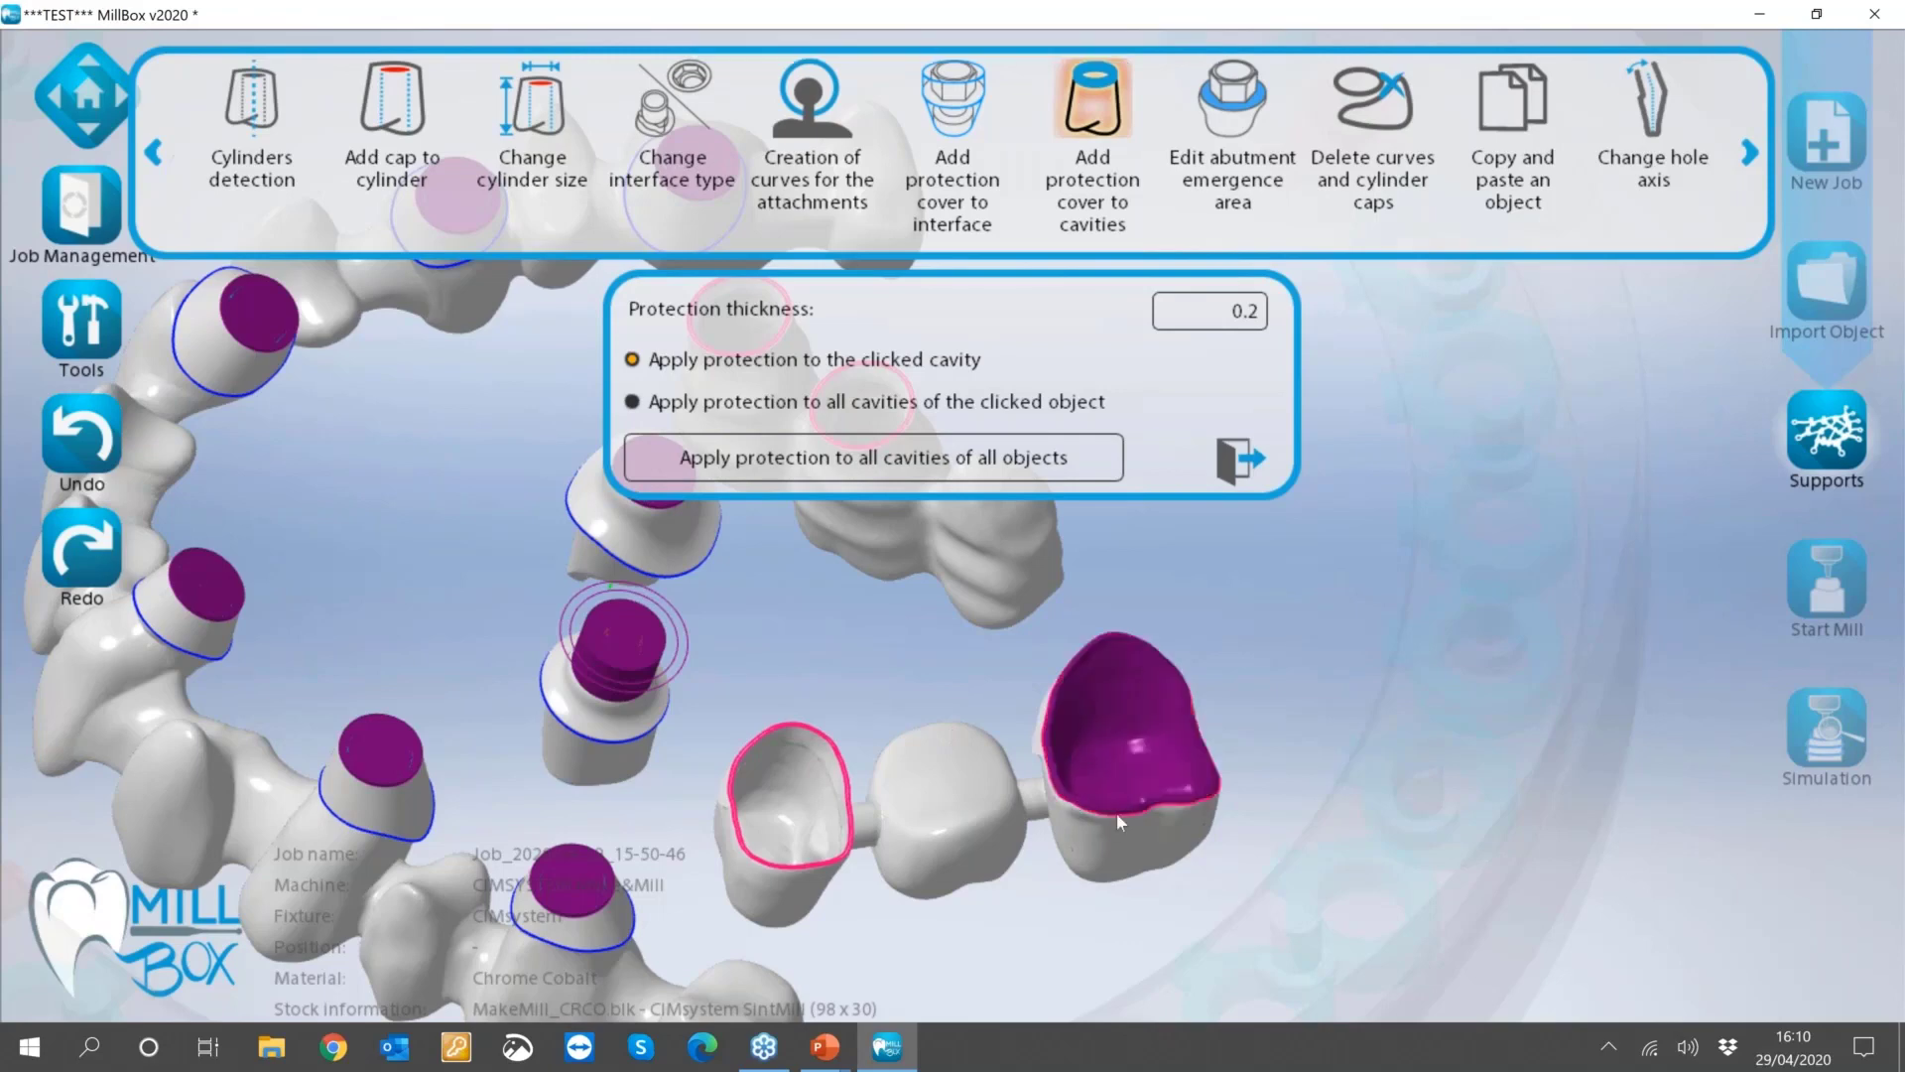
Examine the fit and edge of the protection cover in the larger cavity of the Ponte 13 - 15 framework bridge up close.
scroll(1157, 770, up, 2)
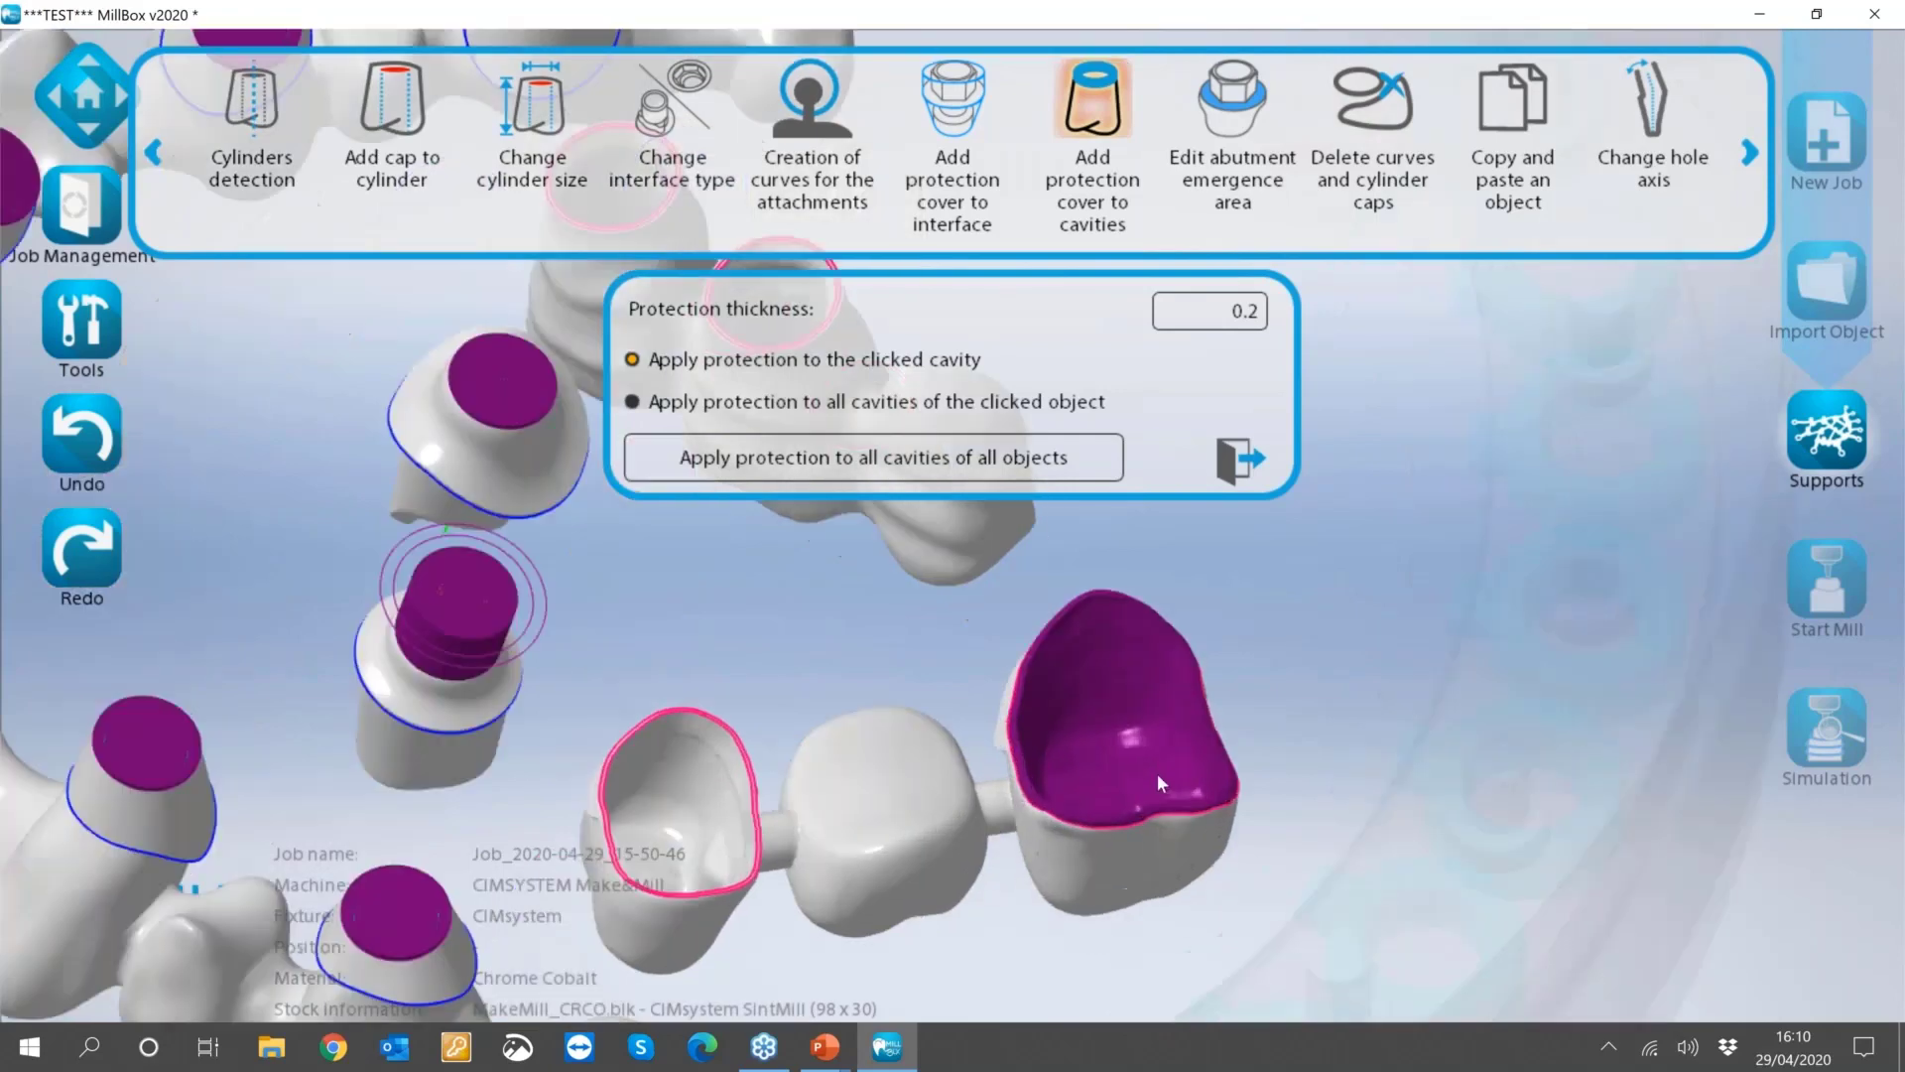
scroll(1085, 796, up, 2)
scroll(1085, 799, up, 2)
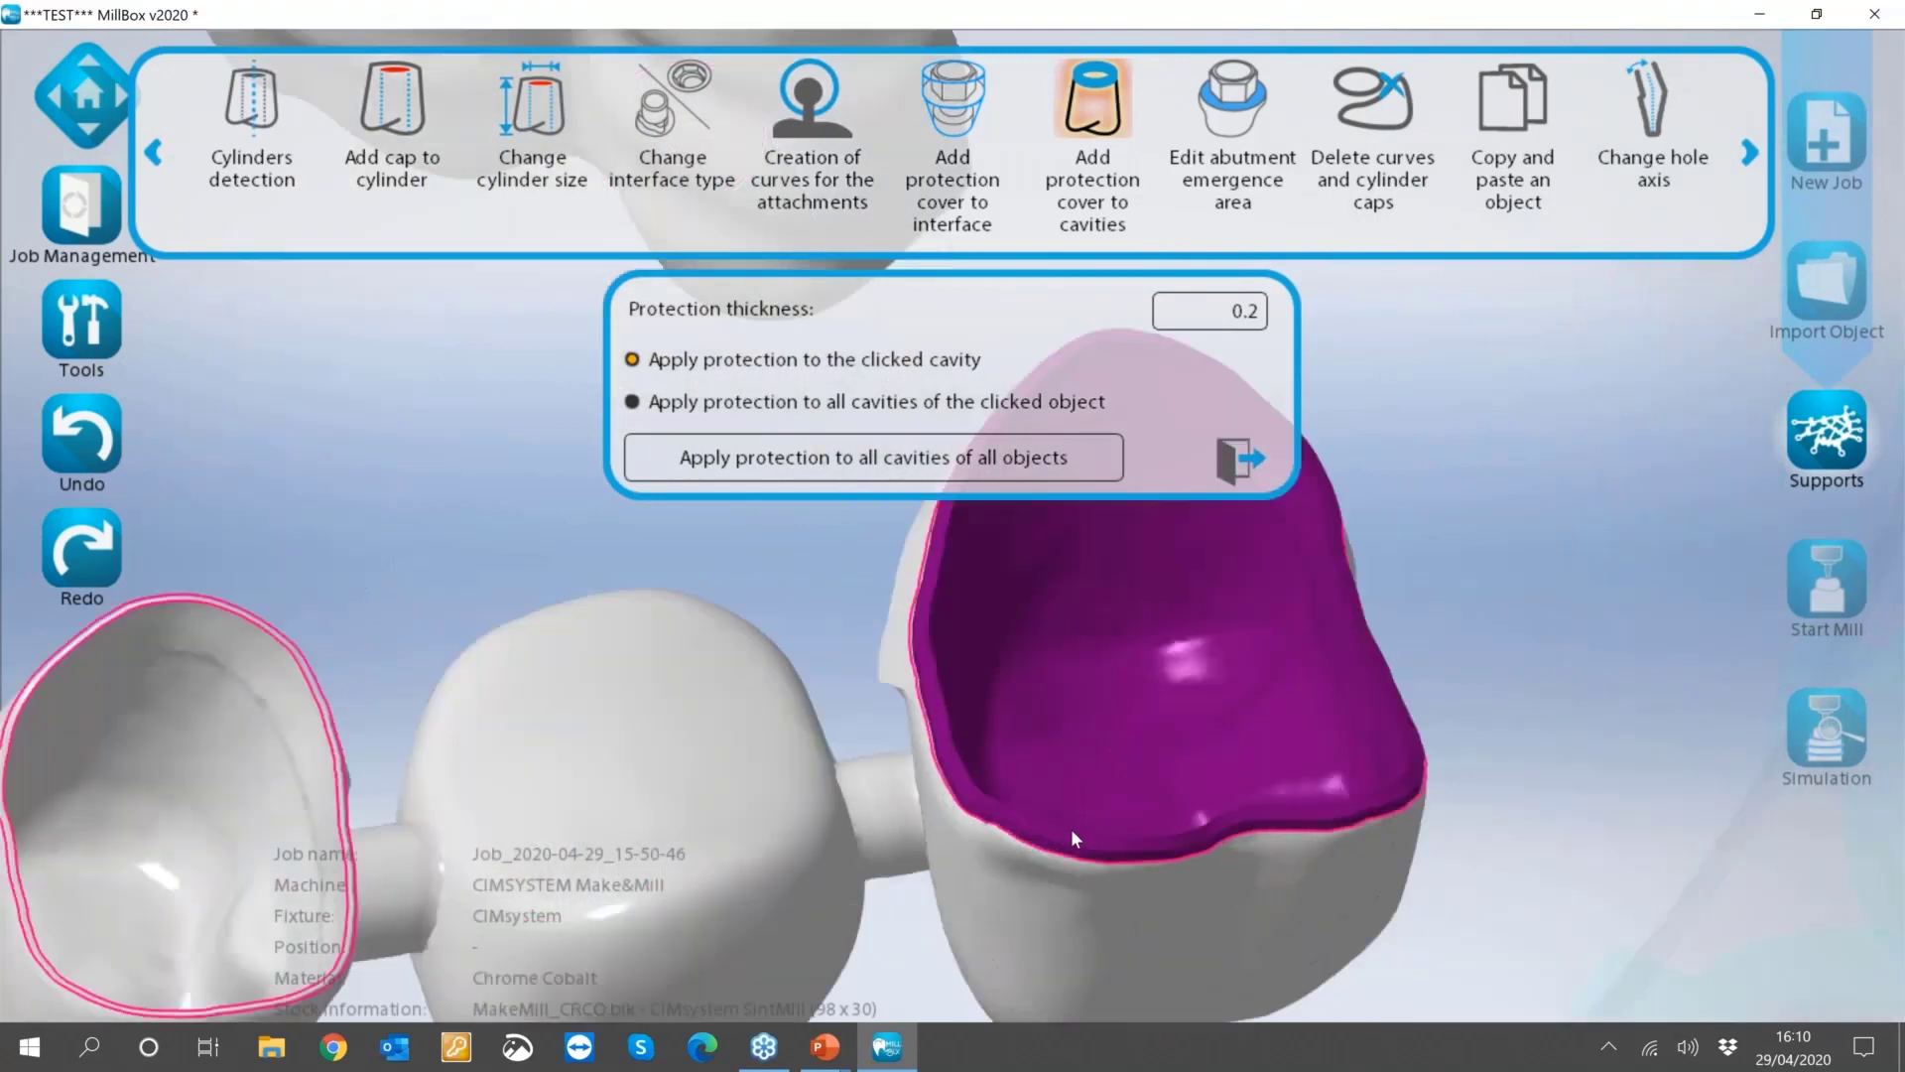
scroll(1070, 824, up, 3)
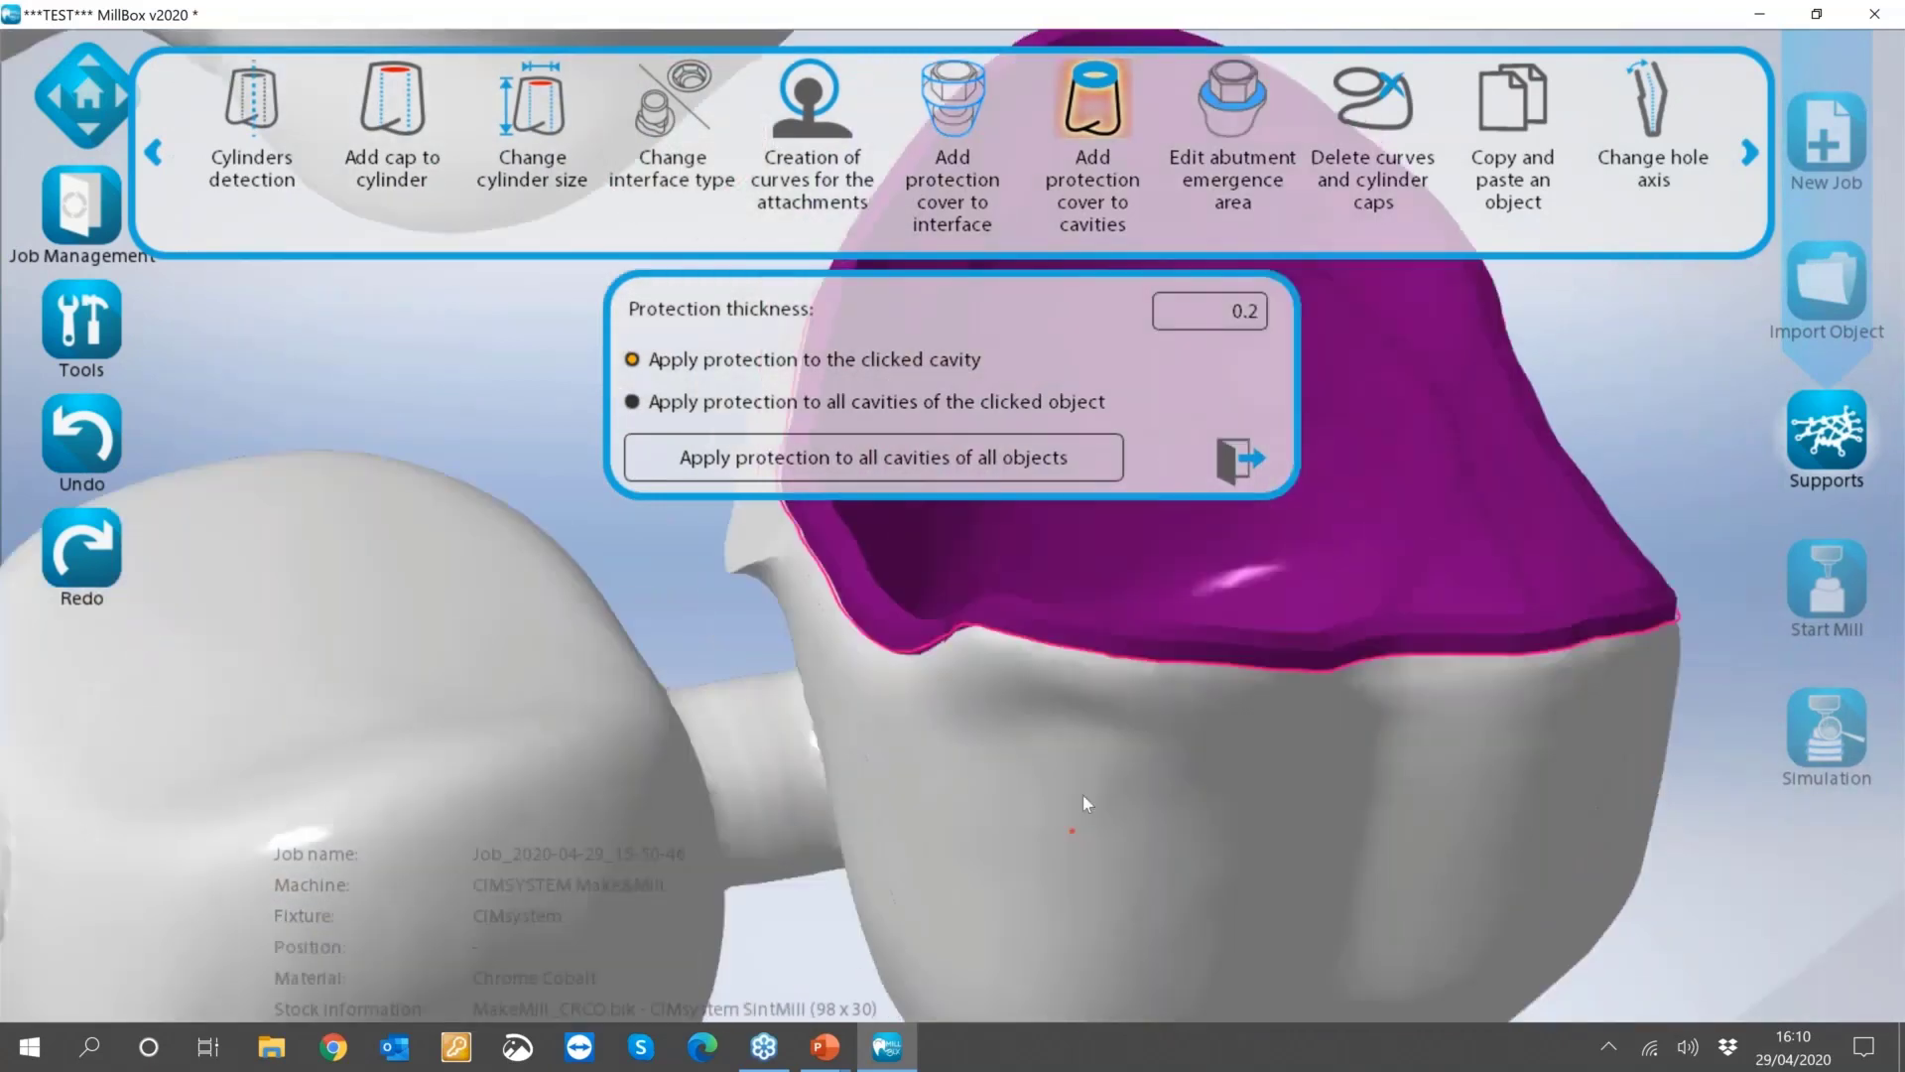
middle_drag(1084, 796, 1035, 794)
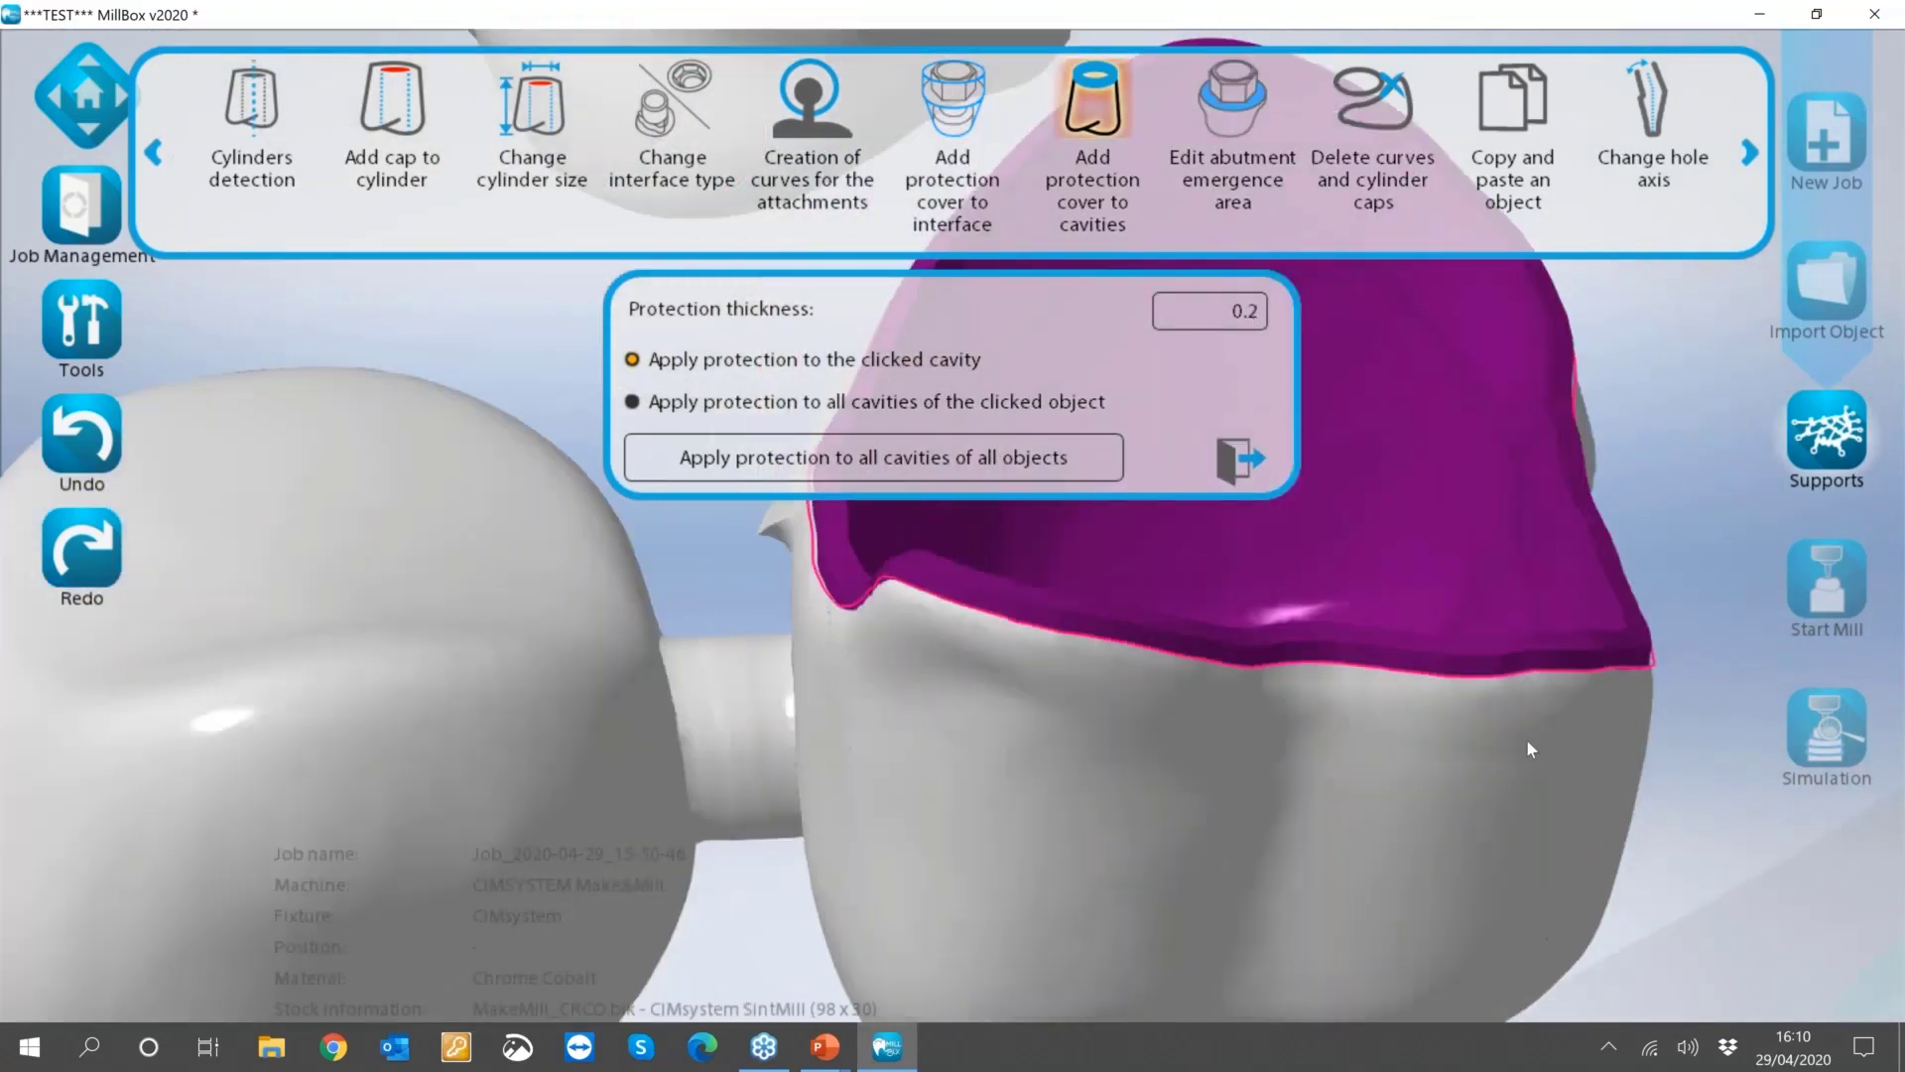
scroll(1441, 723, down, 2)
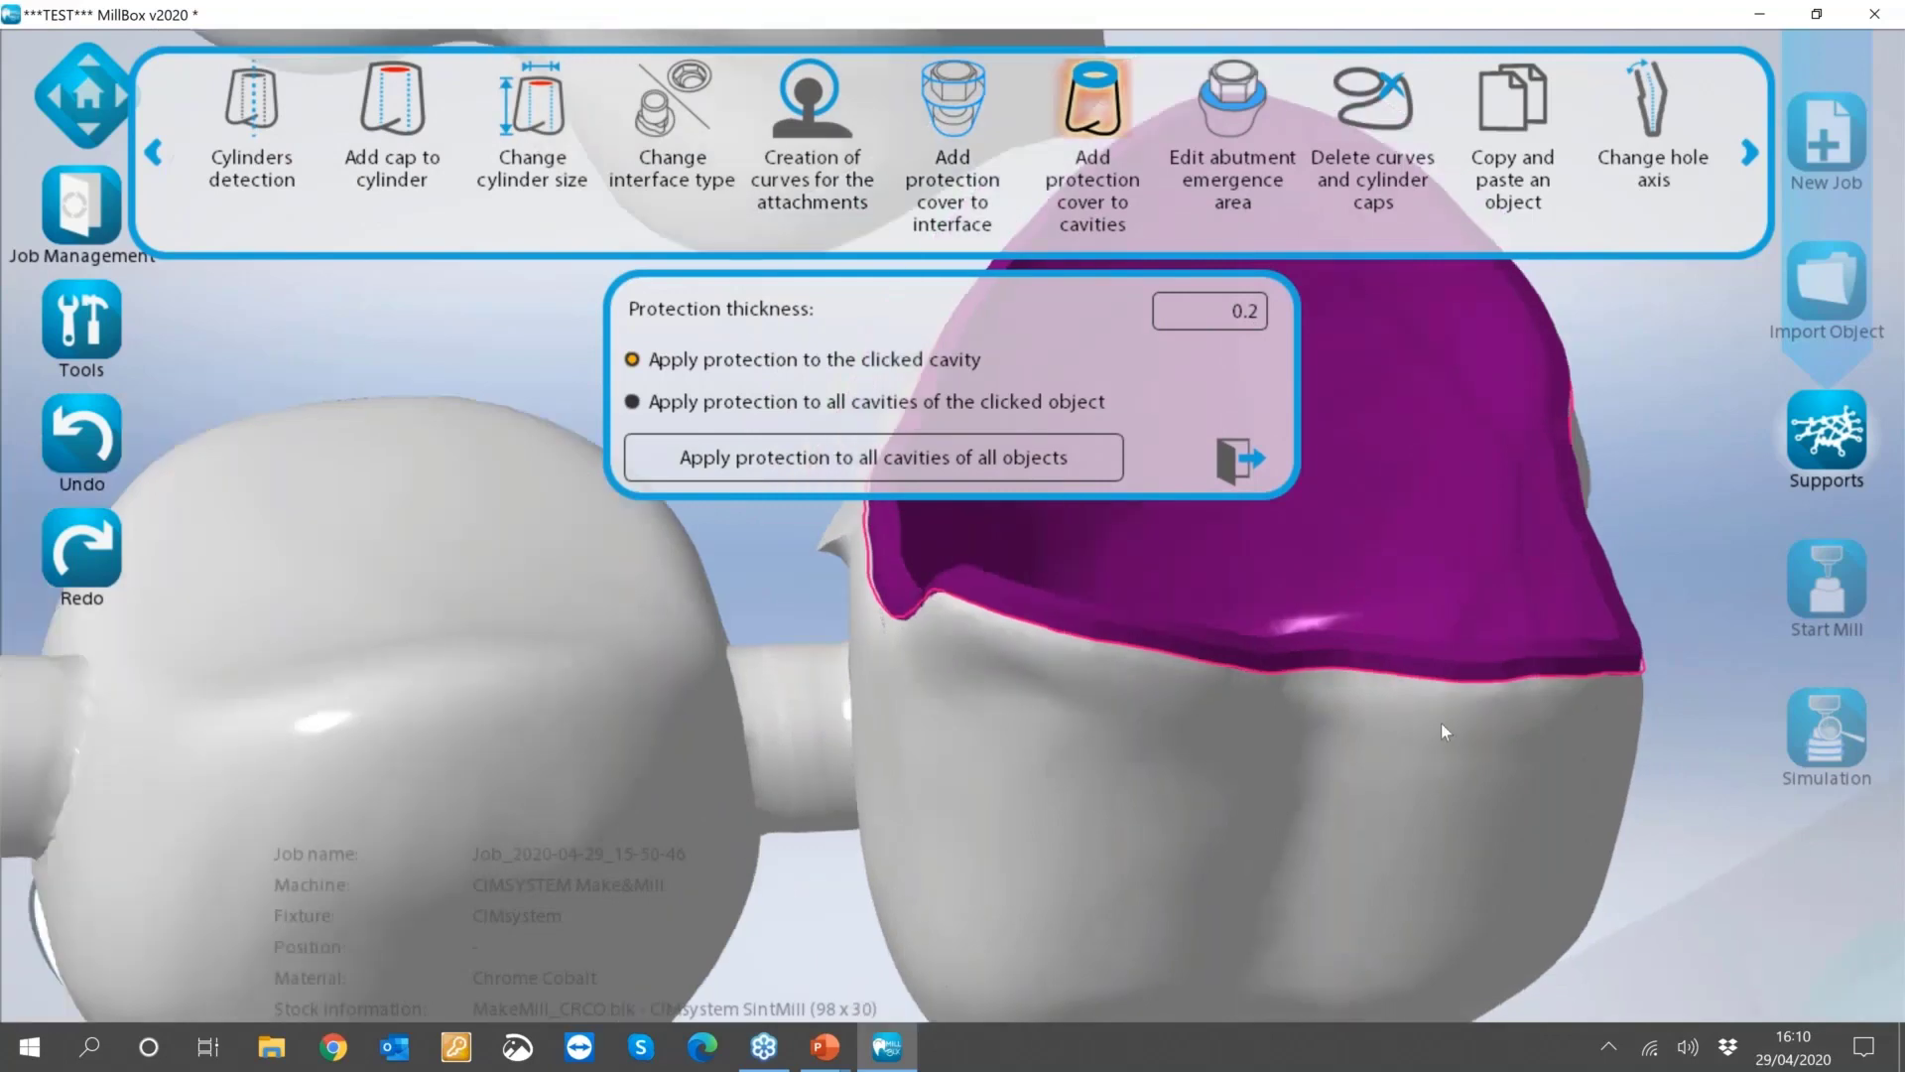
scroll(1434, 710, down, 3)
middle_drag(1429, 700, 1387, 691)
scroll(1387, 692, up, 2)
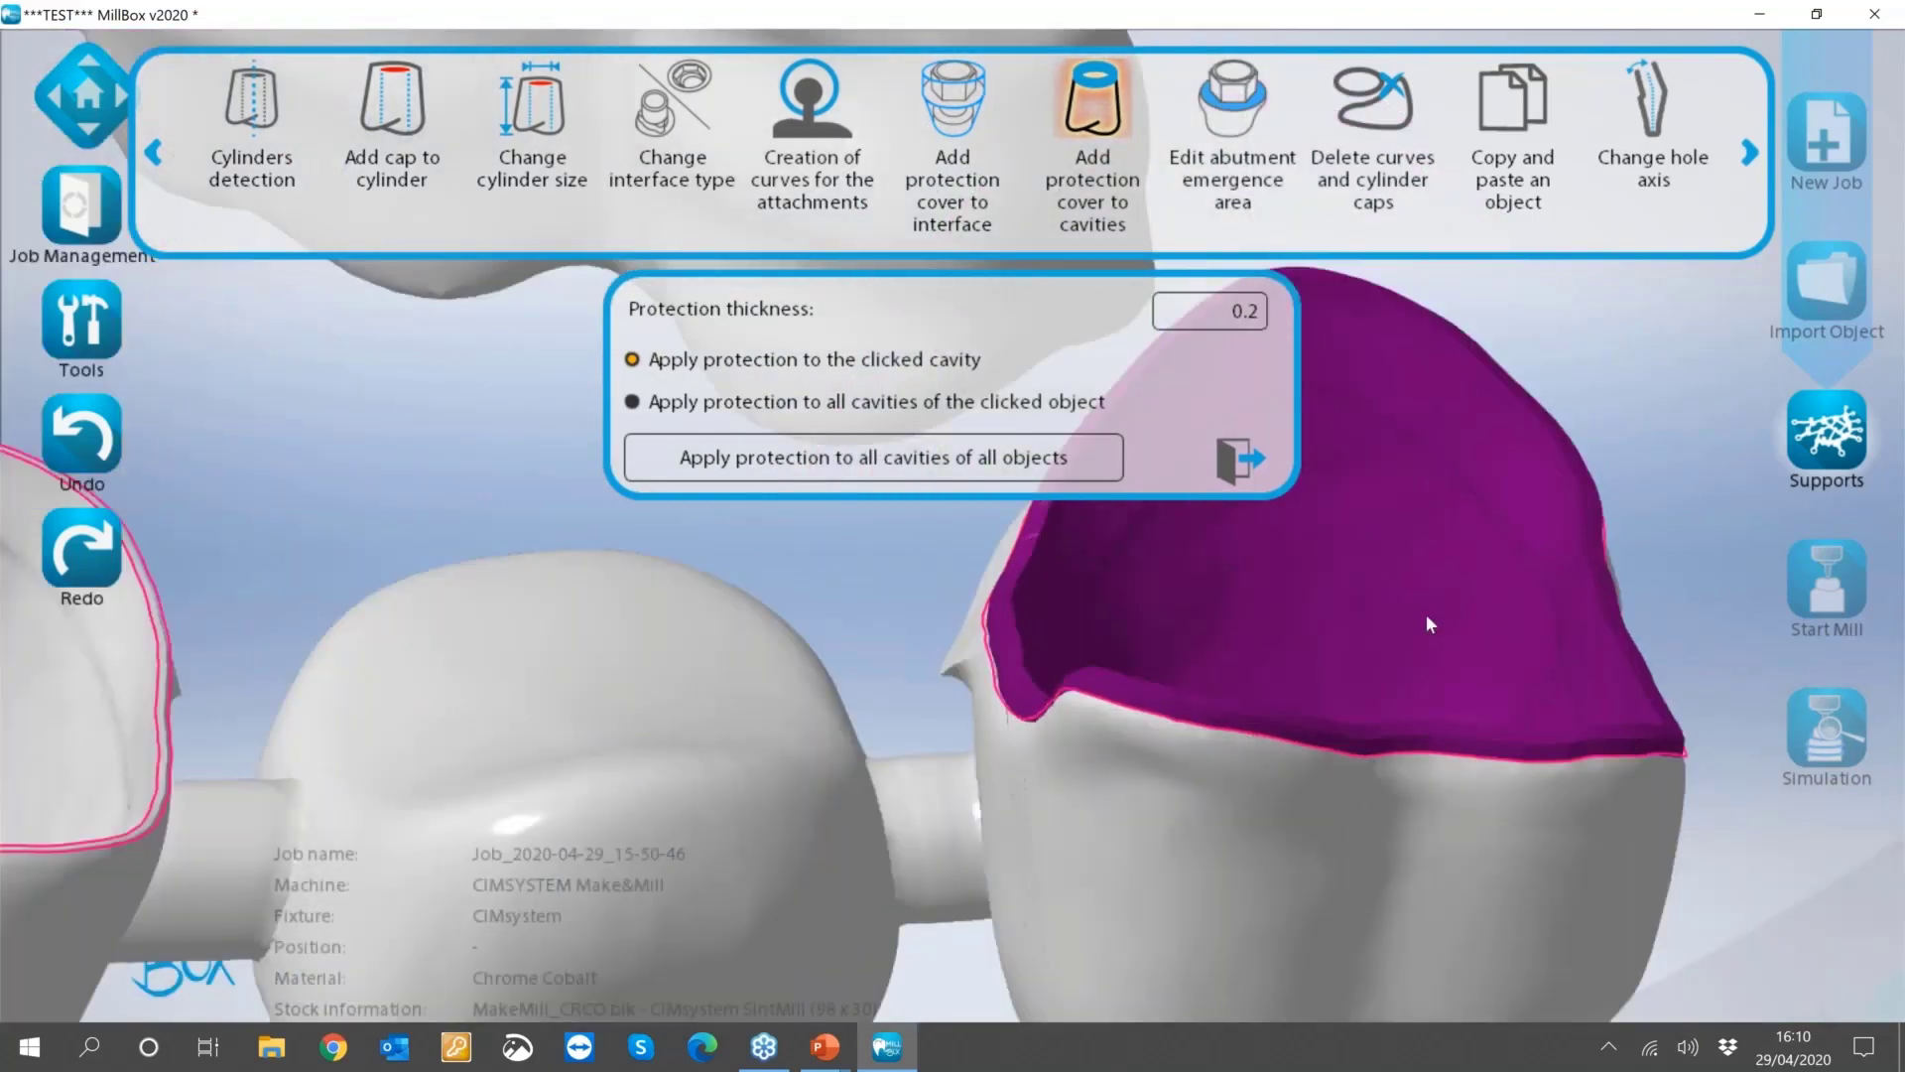
middle_drag(1393, 701, 1218, 578)
scroll(1219, 577, up, 2)
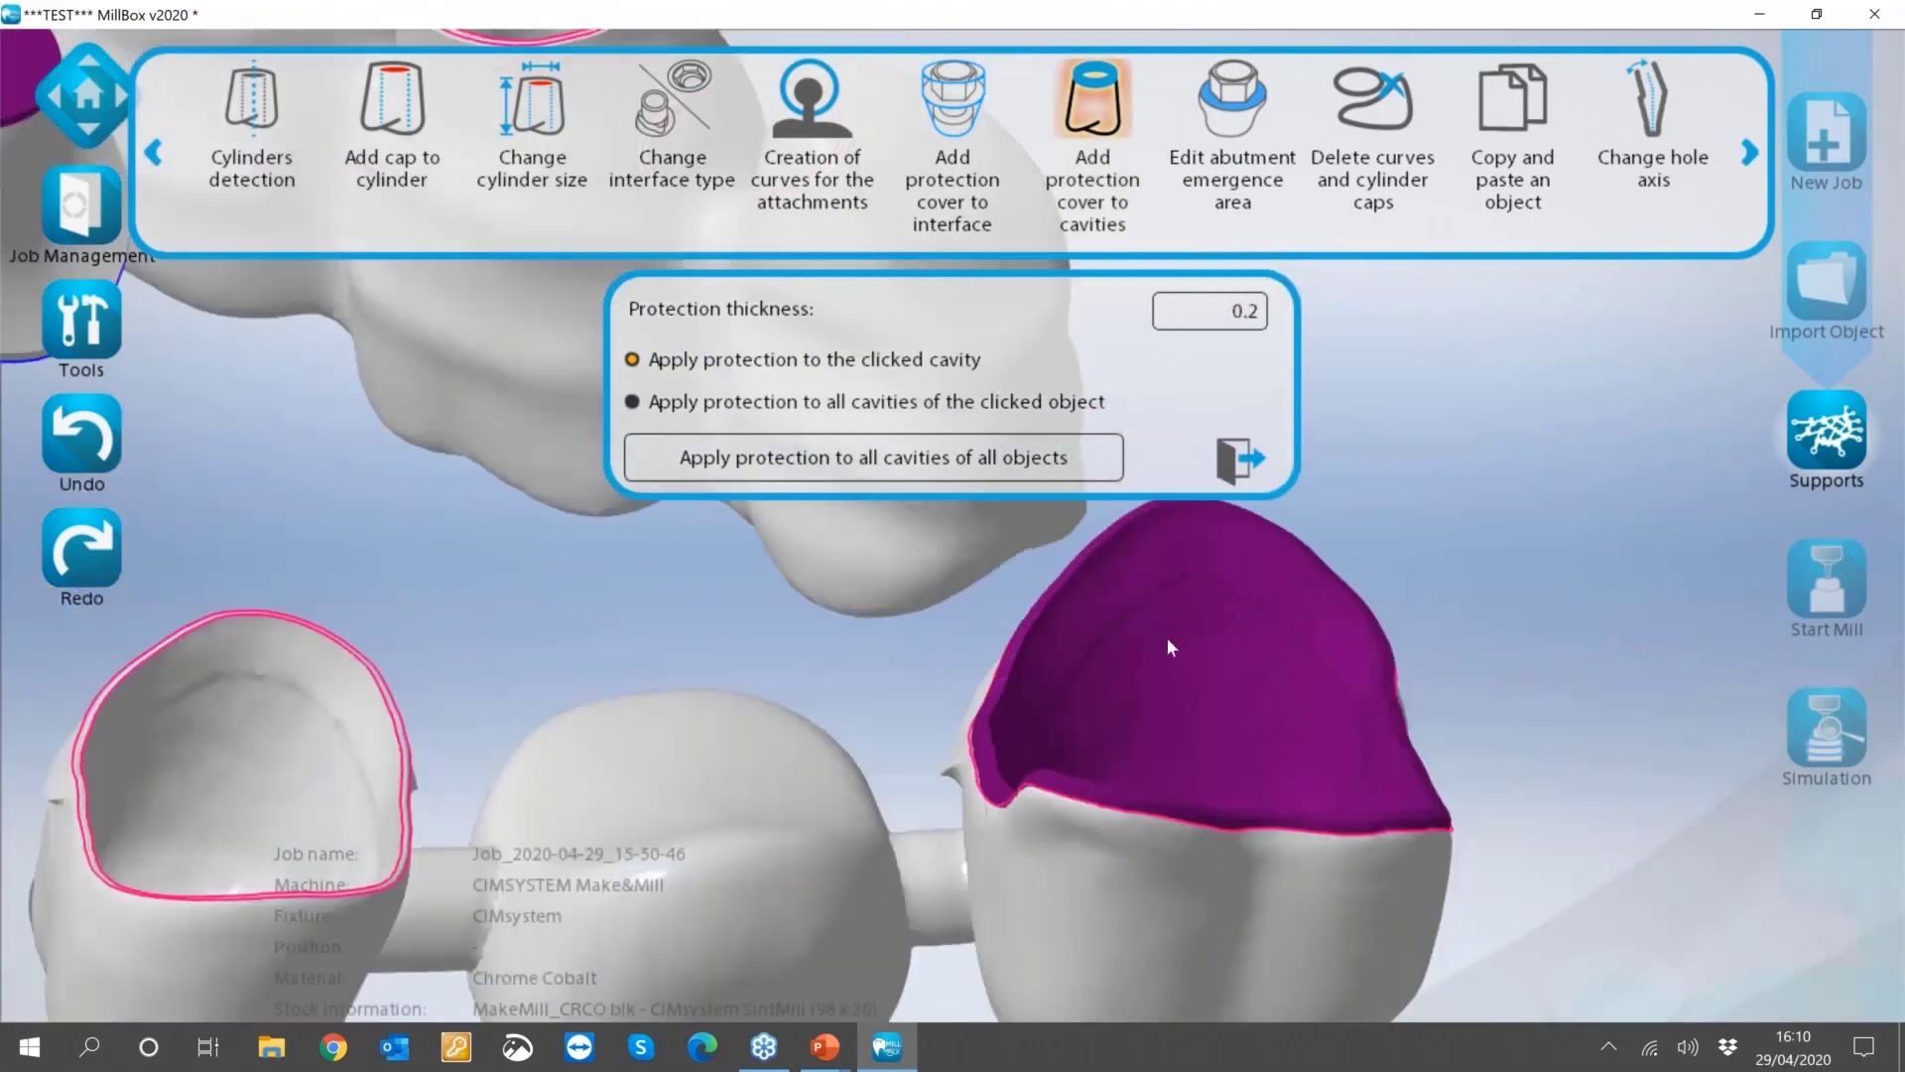
scroll(1169, 647, up, 3)
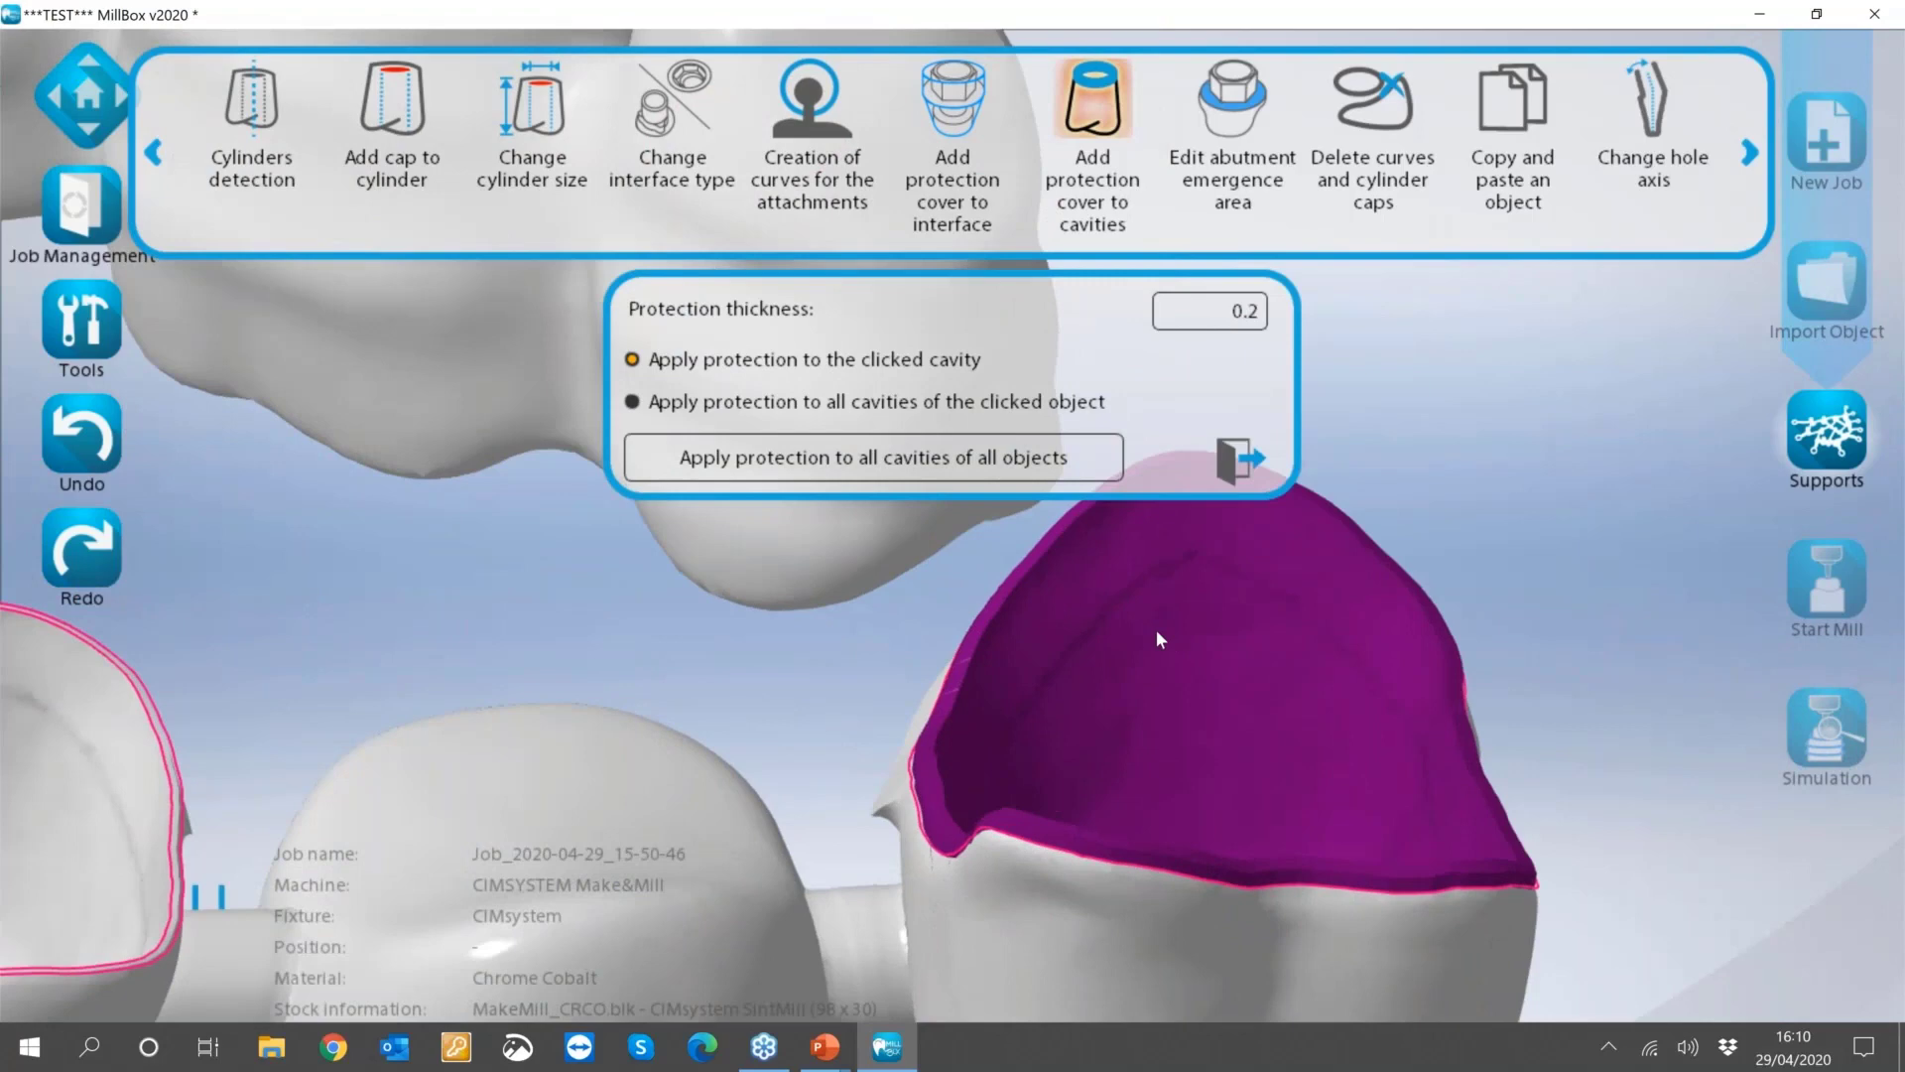
scroll(1176, 604, down, 2)
scroll(1198, 591, down, 3)
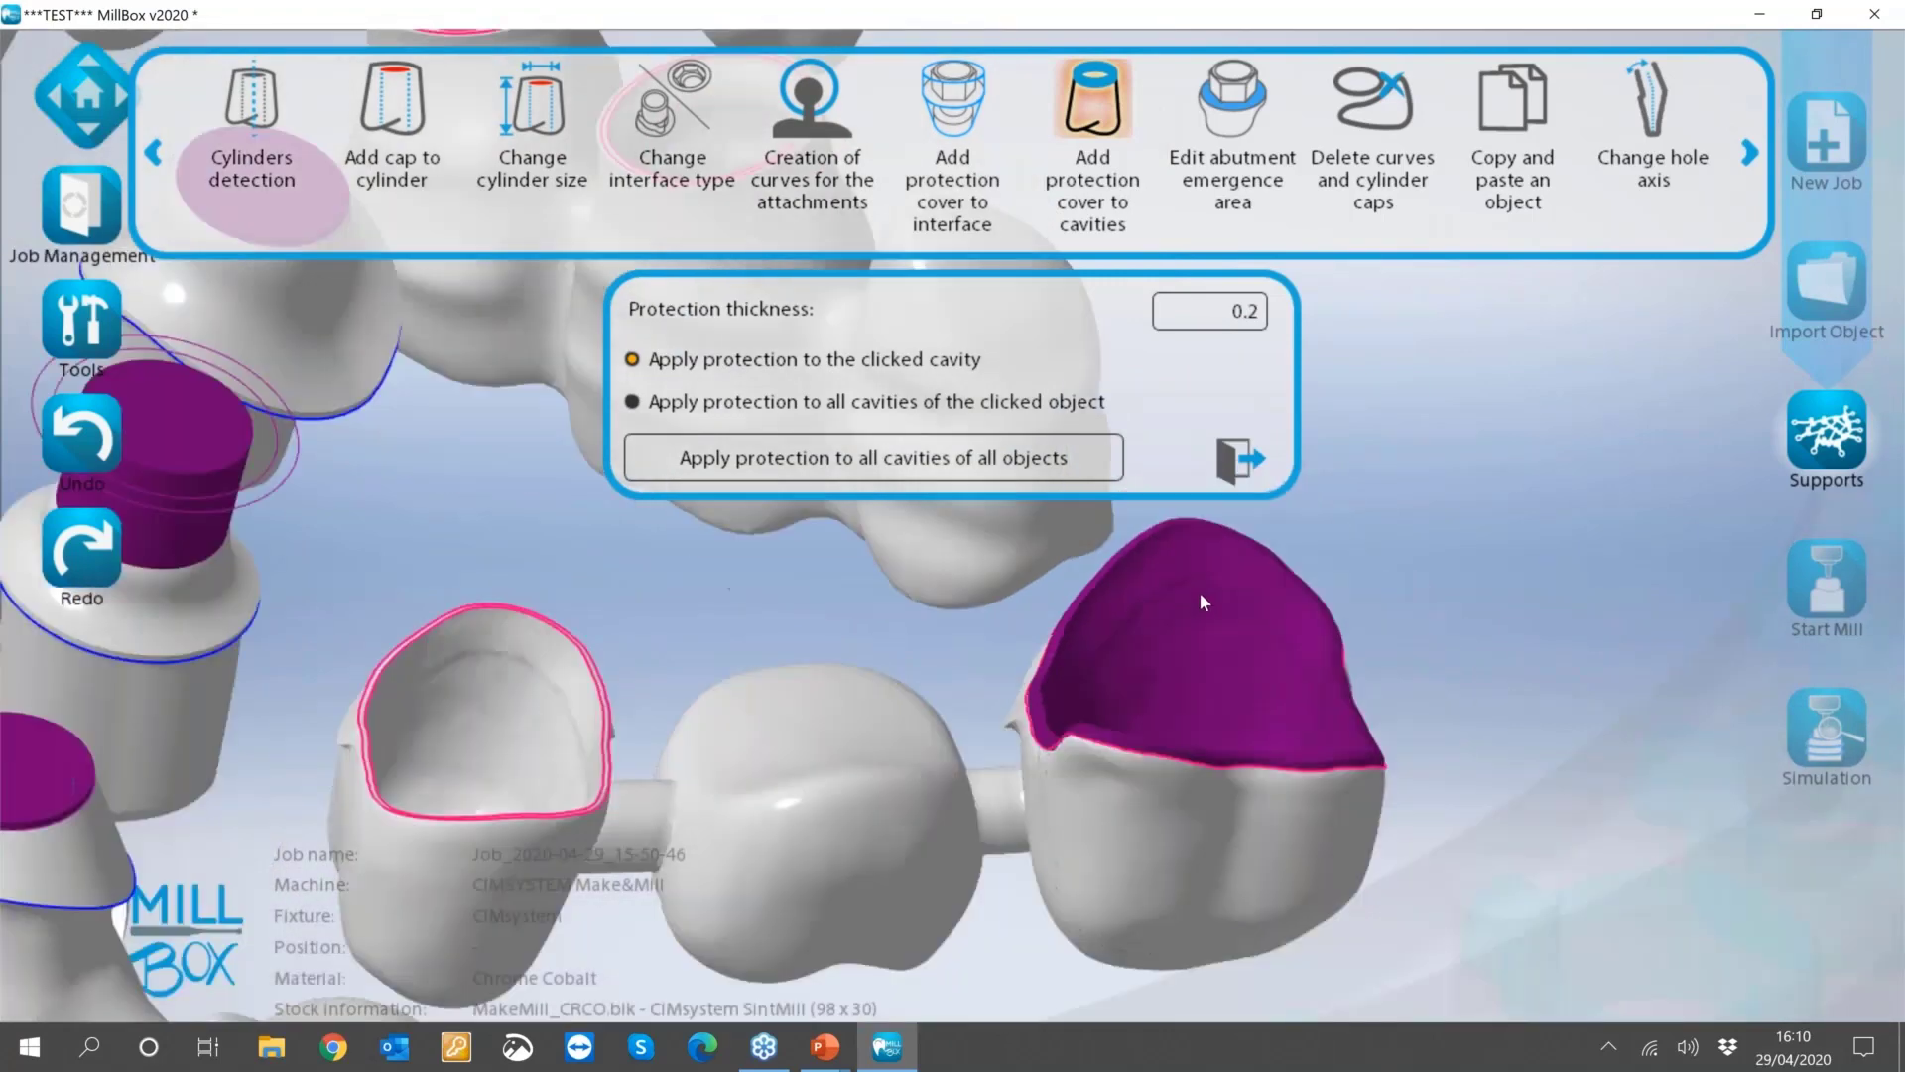
scroll(1199, 591, down, 2)
Add 0.2 protection covers to the remaining cavities of the Ponte 13 - 15 and GENTLEMAN_00 framework bridges and close the cover settings.
click(962, 793)
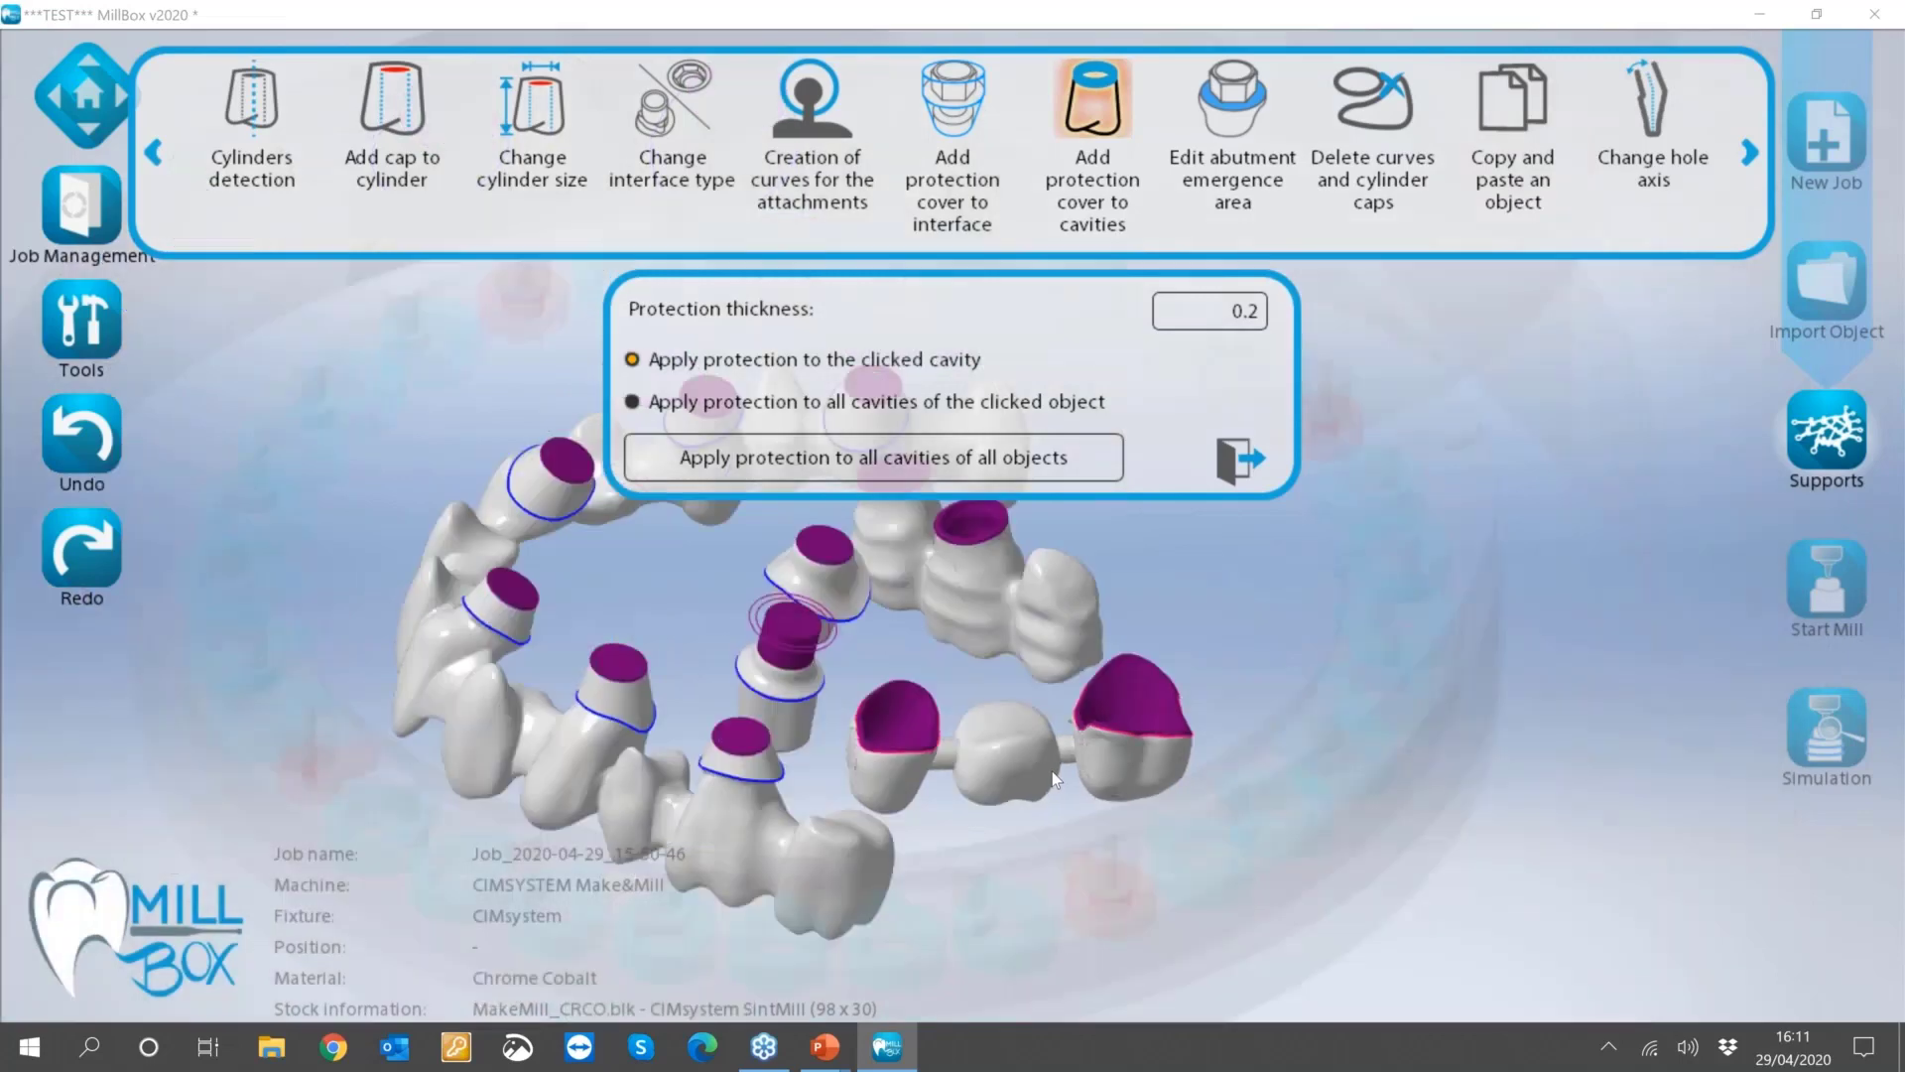
right_drag(1051, 771, 1080, 728)
scroll(1211, 734, down, 3)
right_drag(1211, 734, 1028, 583)
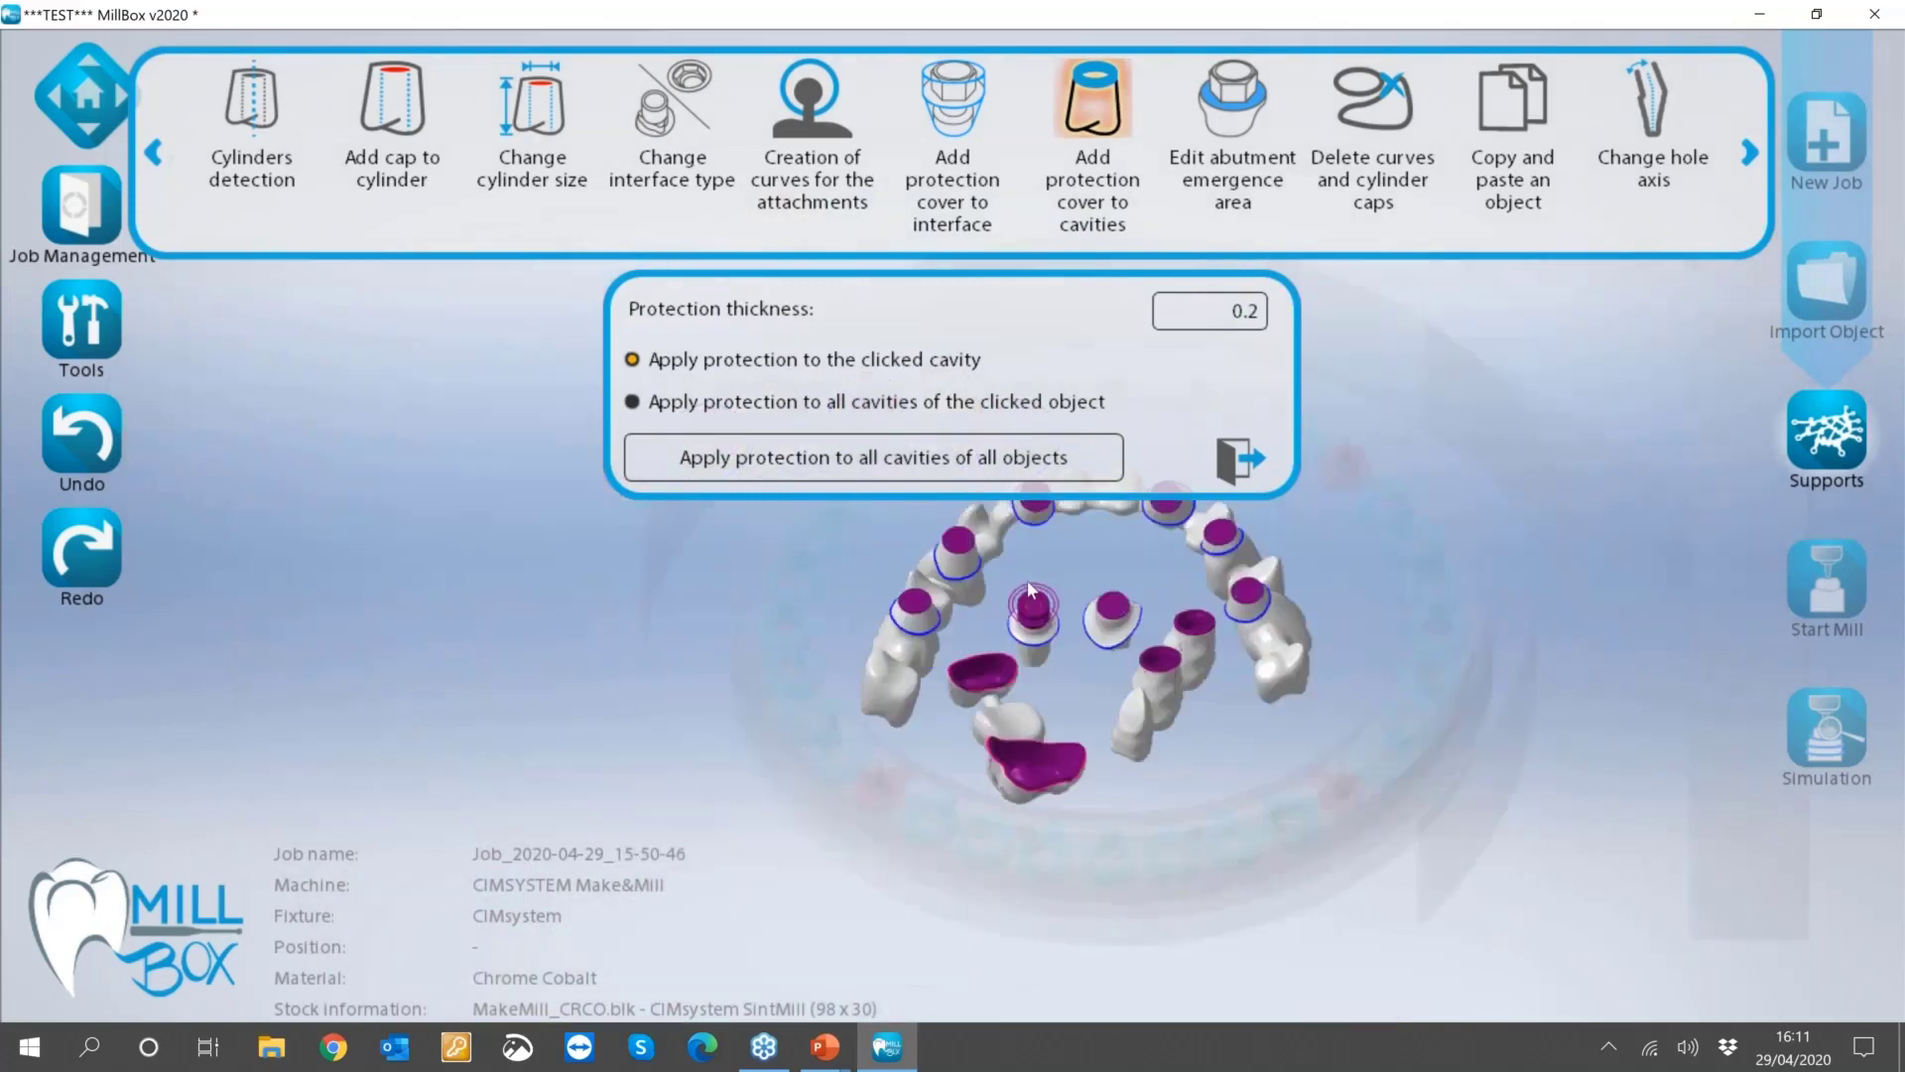
scroll(1028, 587, up, 3)
scroll(1037, 650, up, 2)
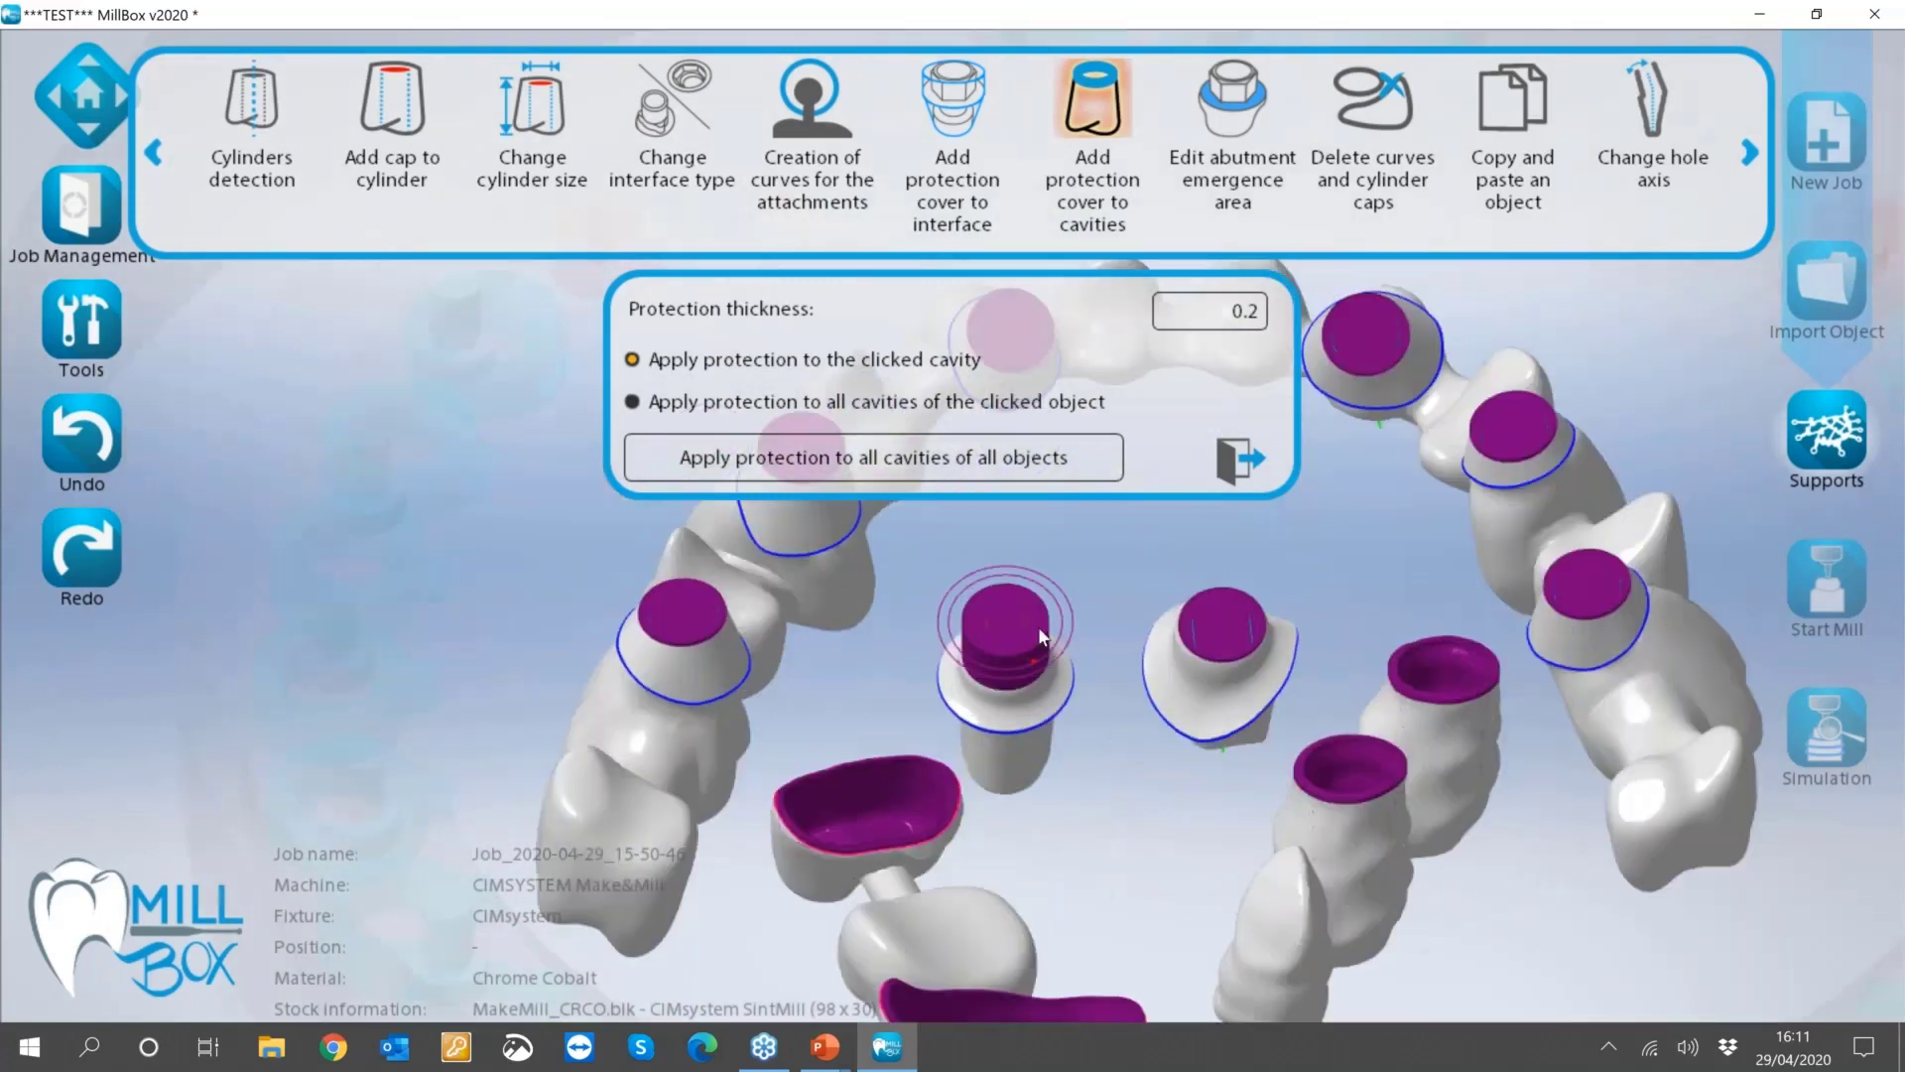
scroll(1038, 627, up, 2)
drag(1368, 645, 1110, 623)
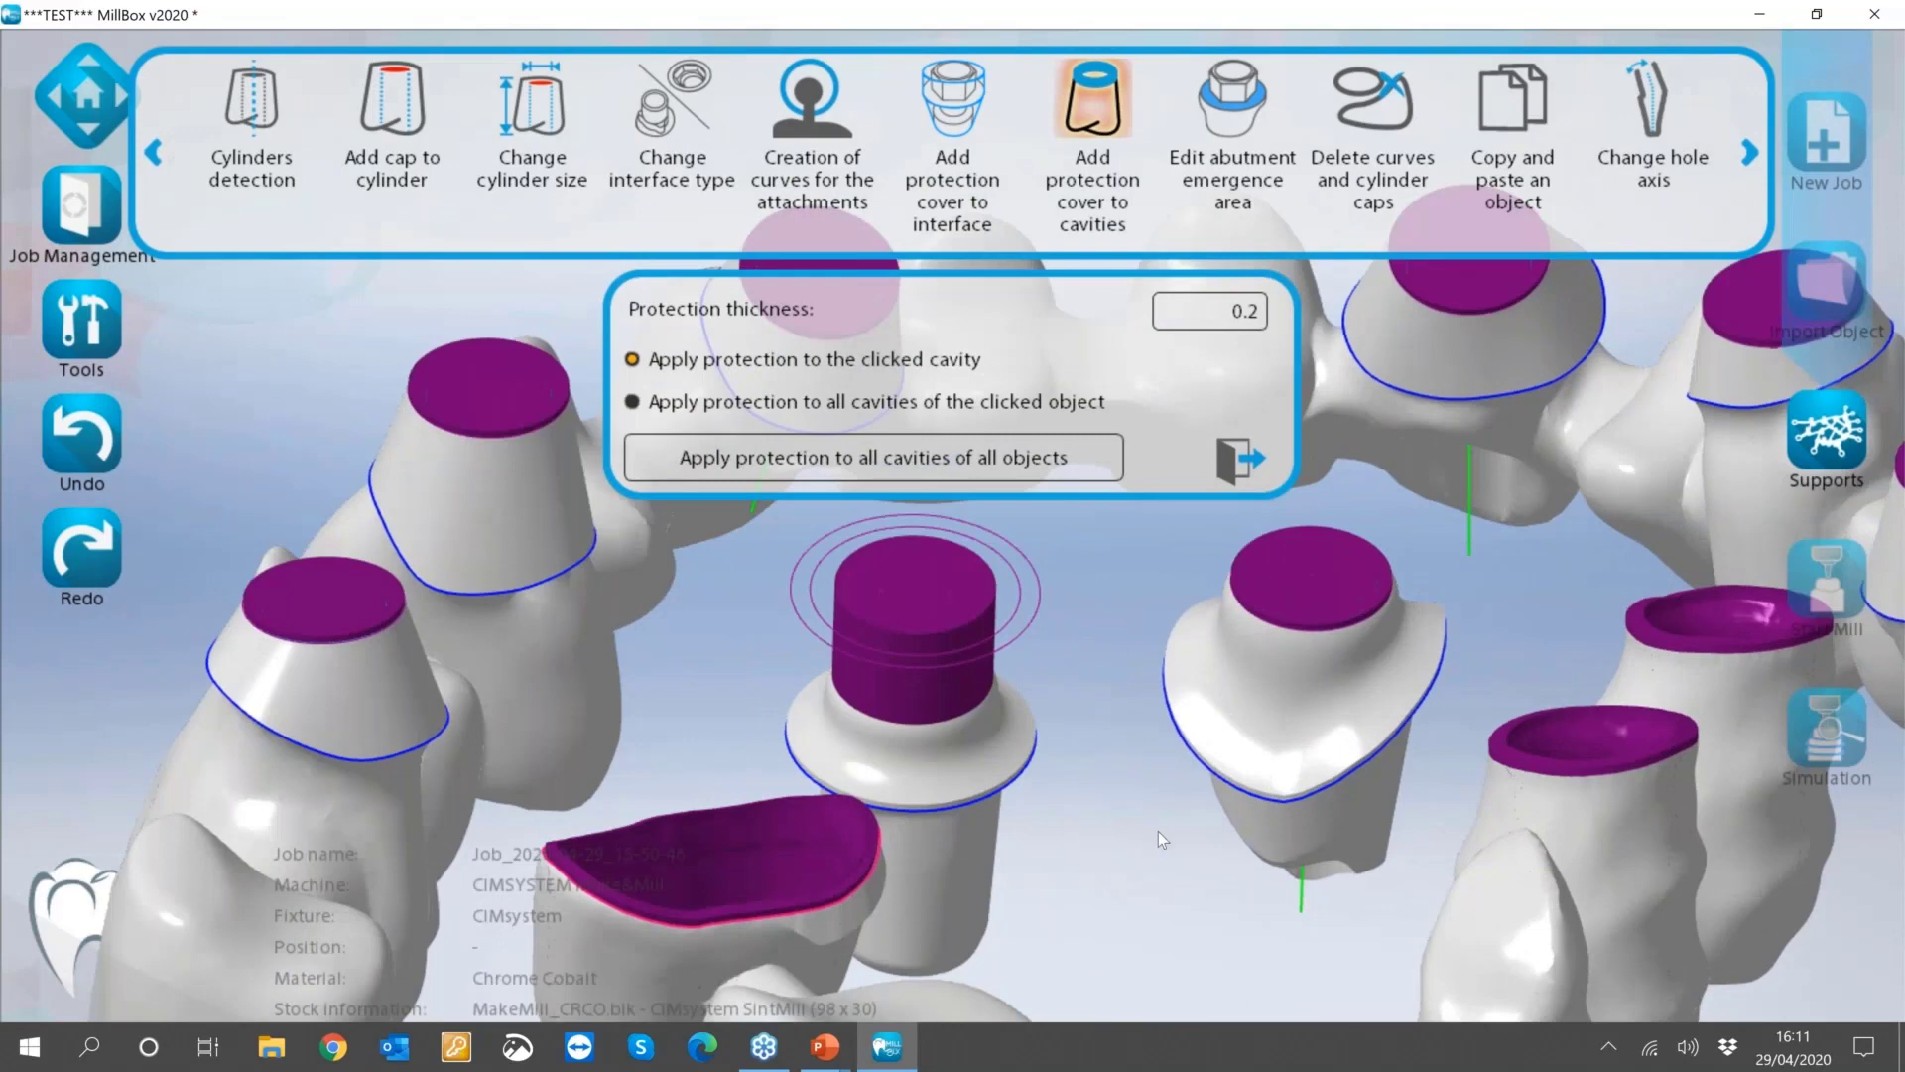
click(1239, 460)
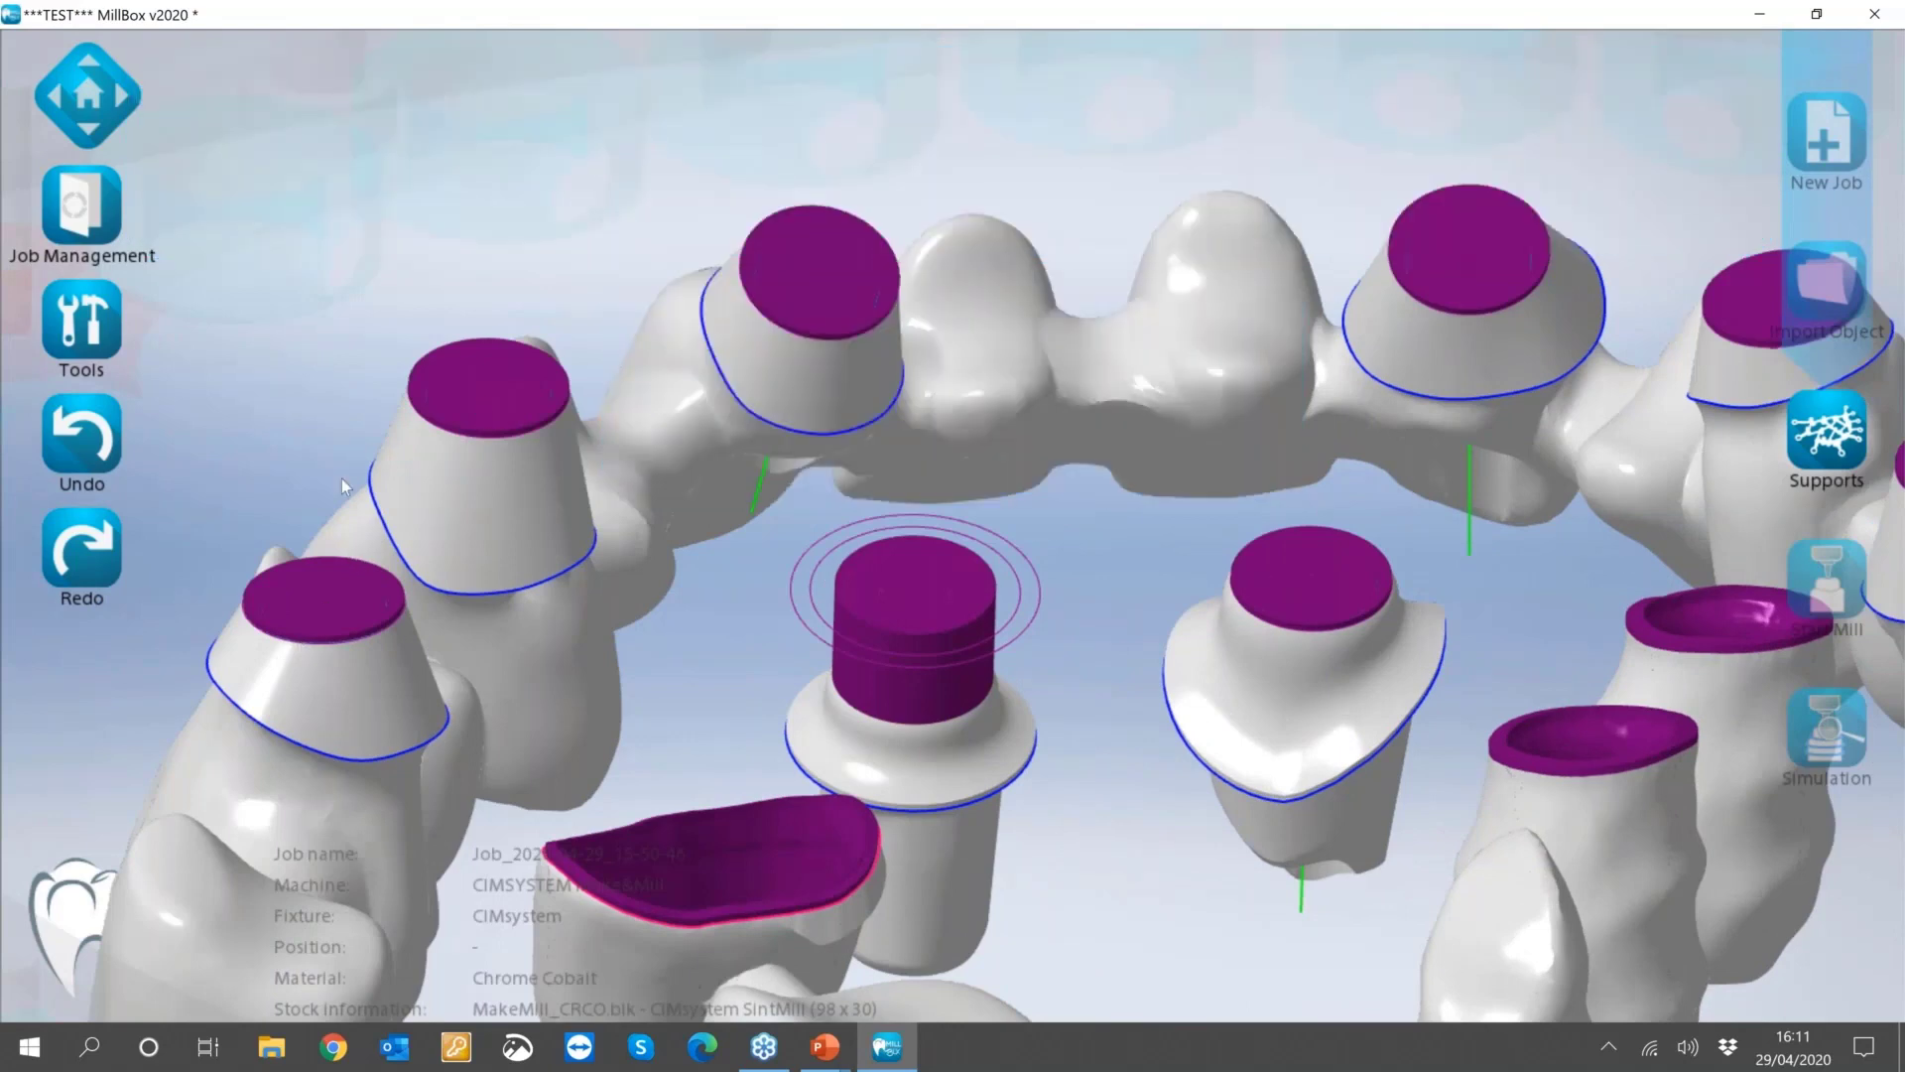
Hide the interface protection on the implant bridge, abutments and framework bridges.
click(78, 329)
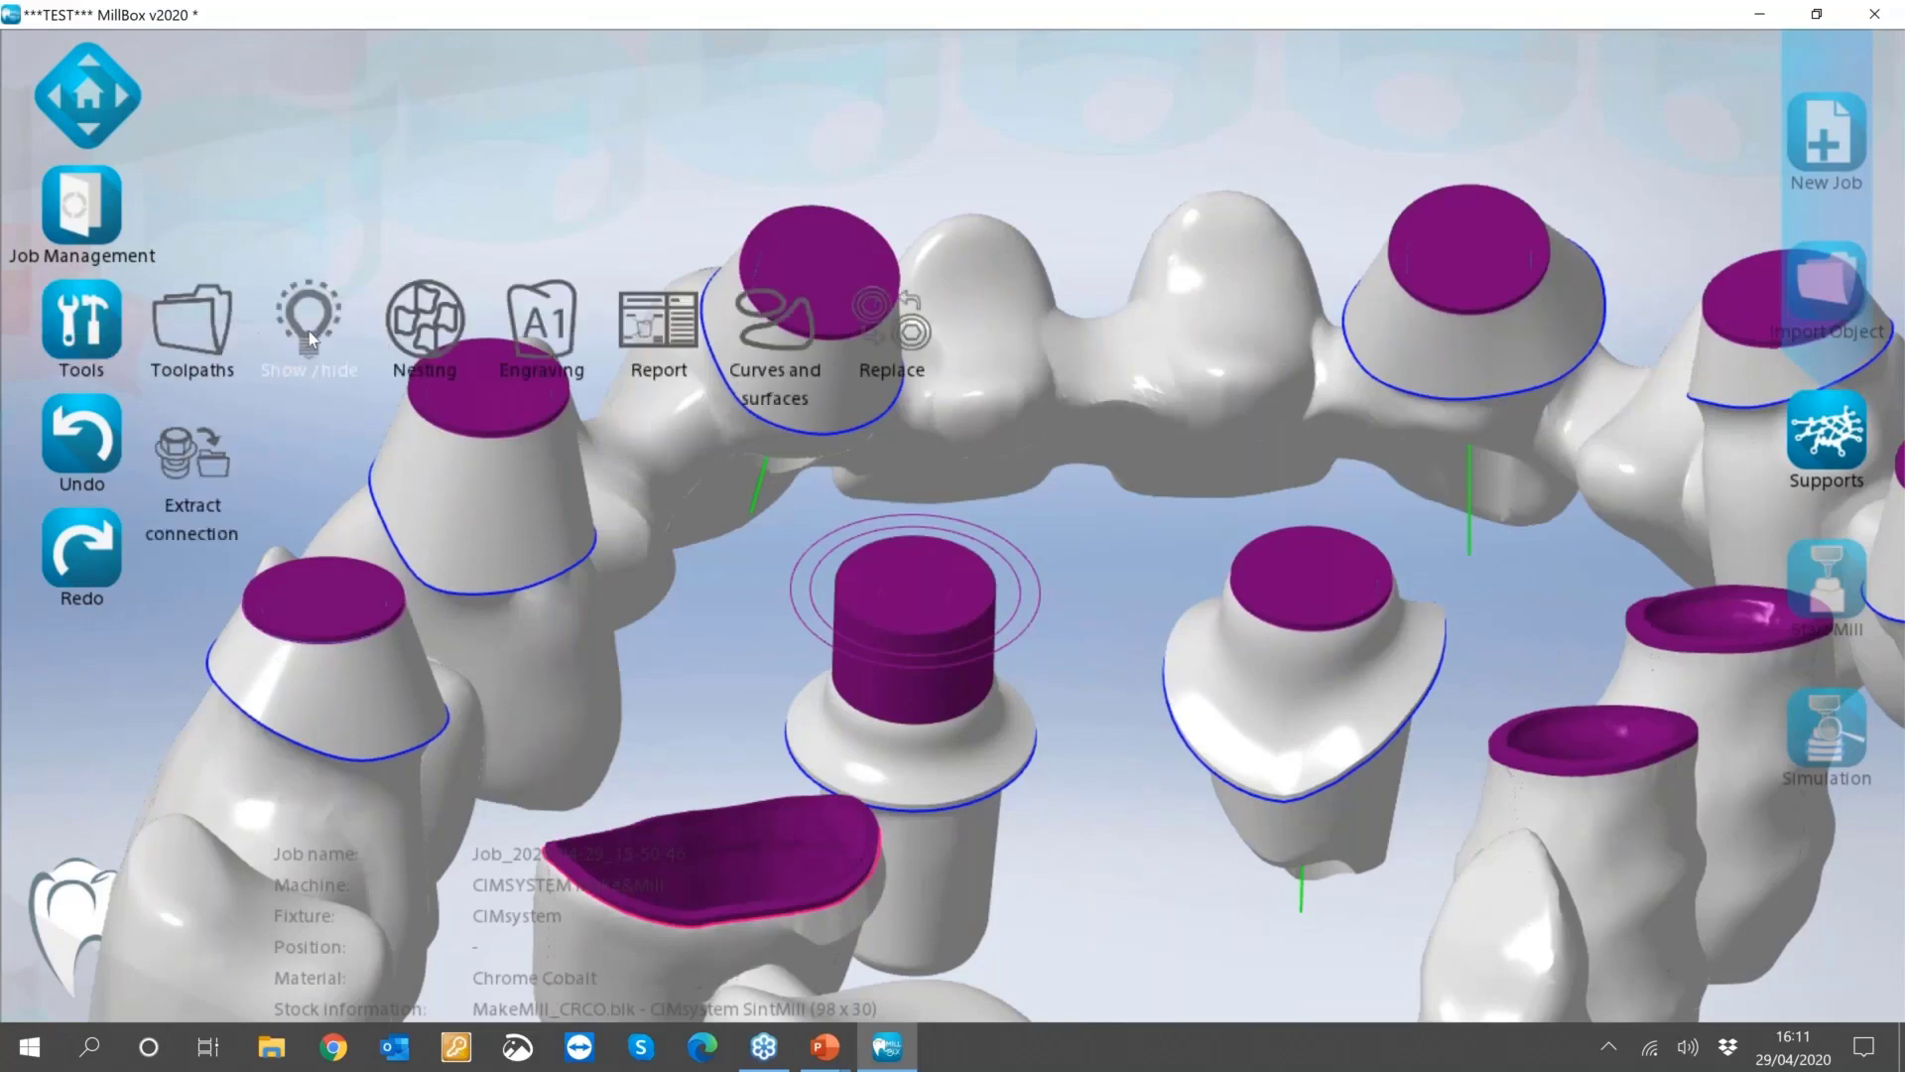
click(310, 327)
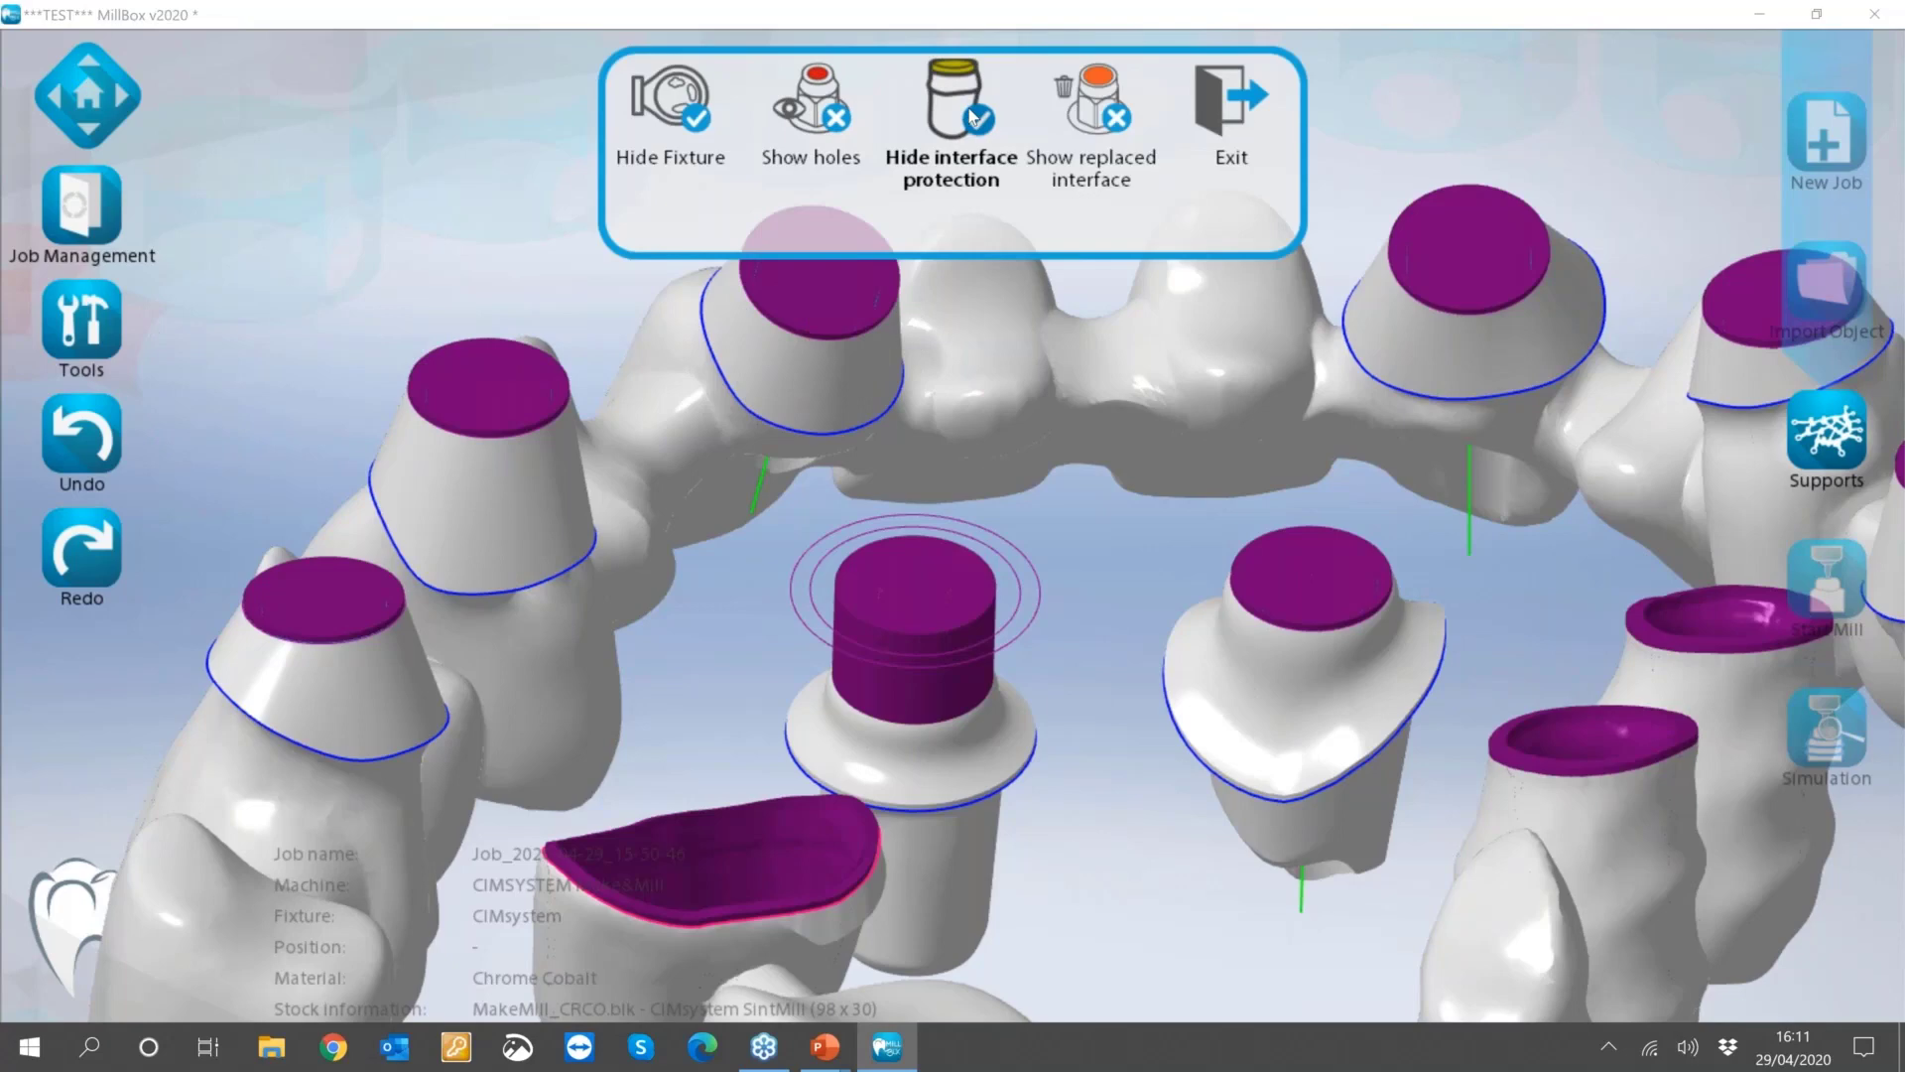
click(953, 117)
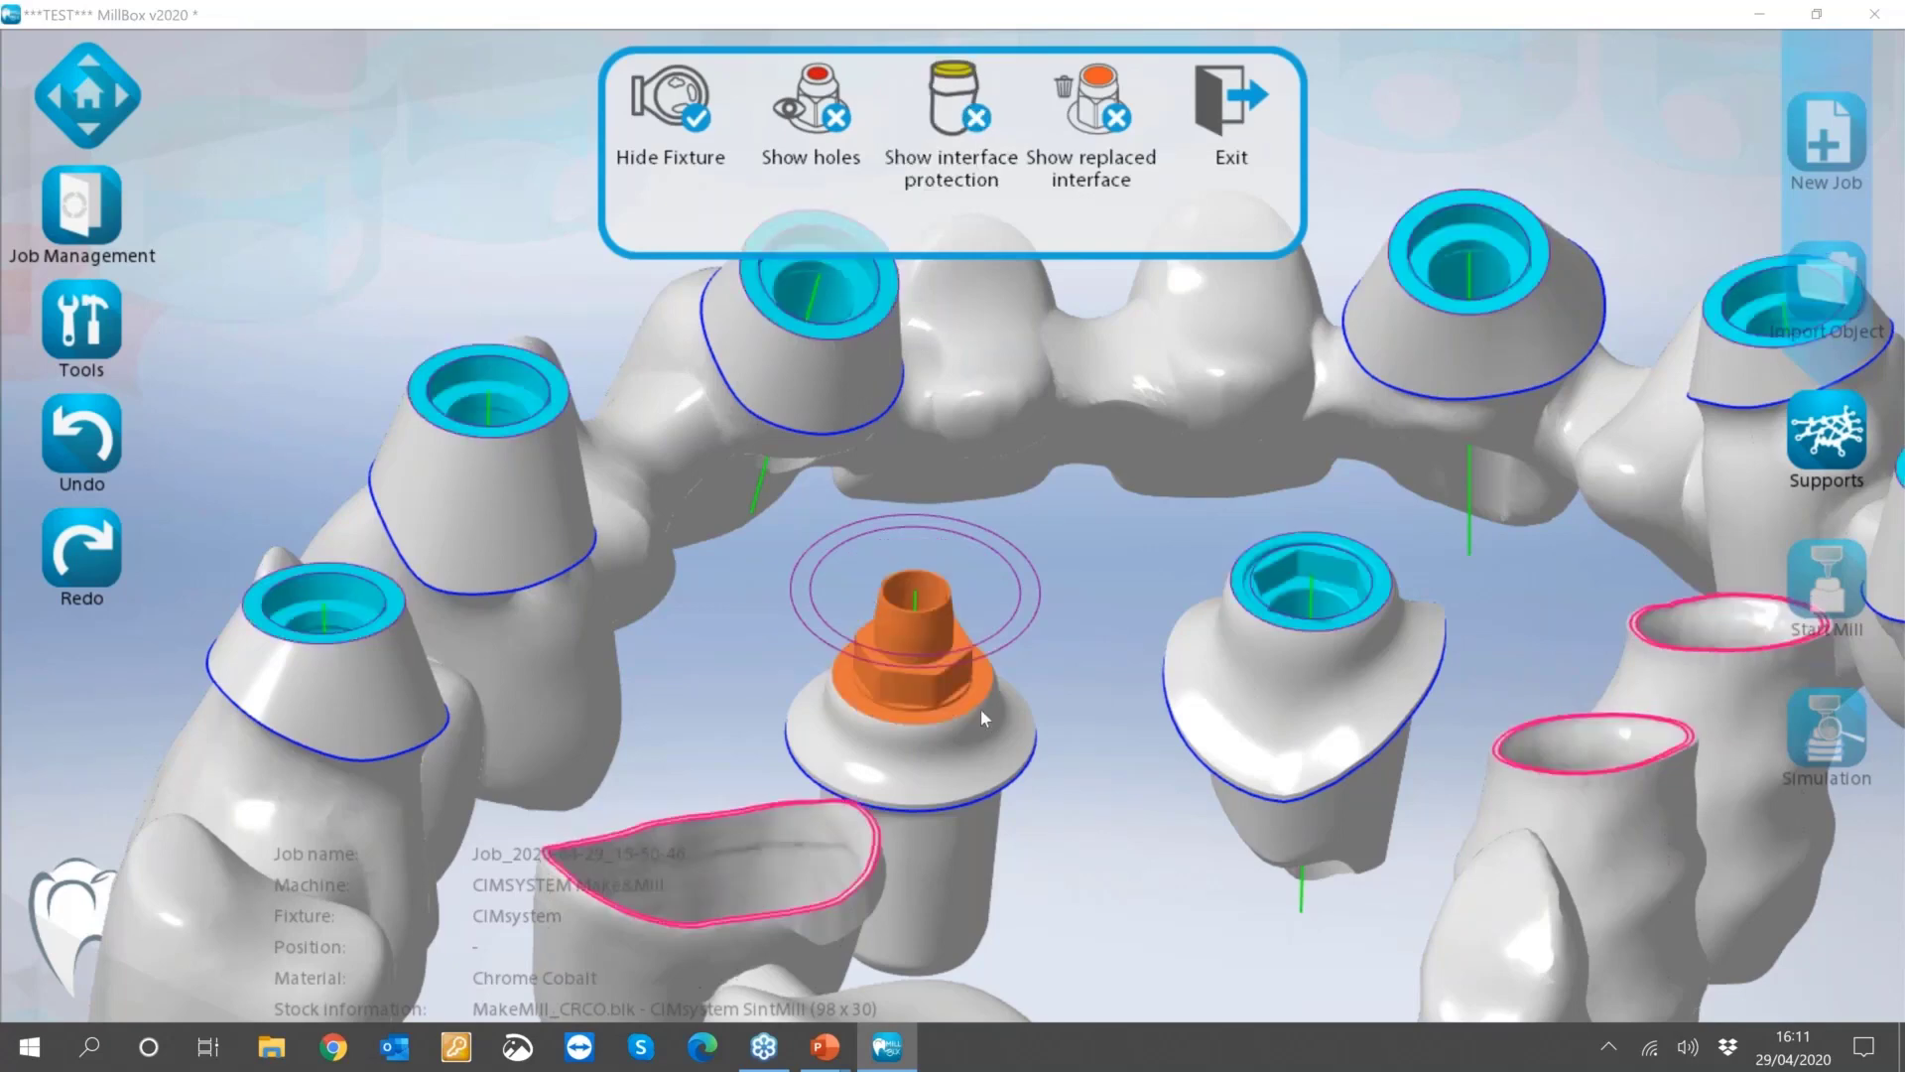
scroll(980, 708, down, 2)
scroll(987, 684, down, 2)
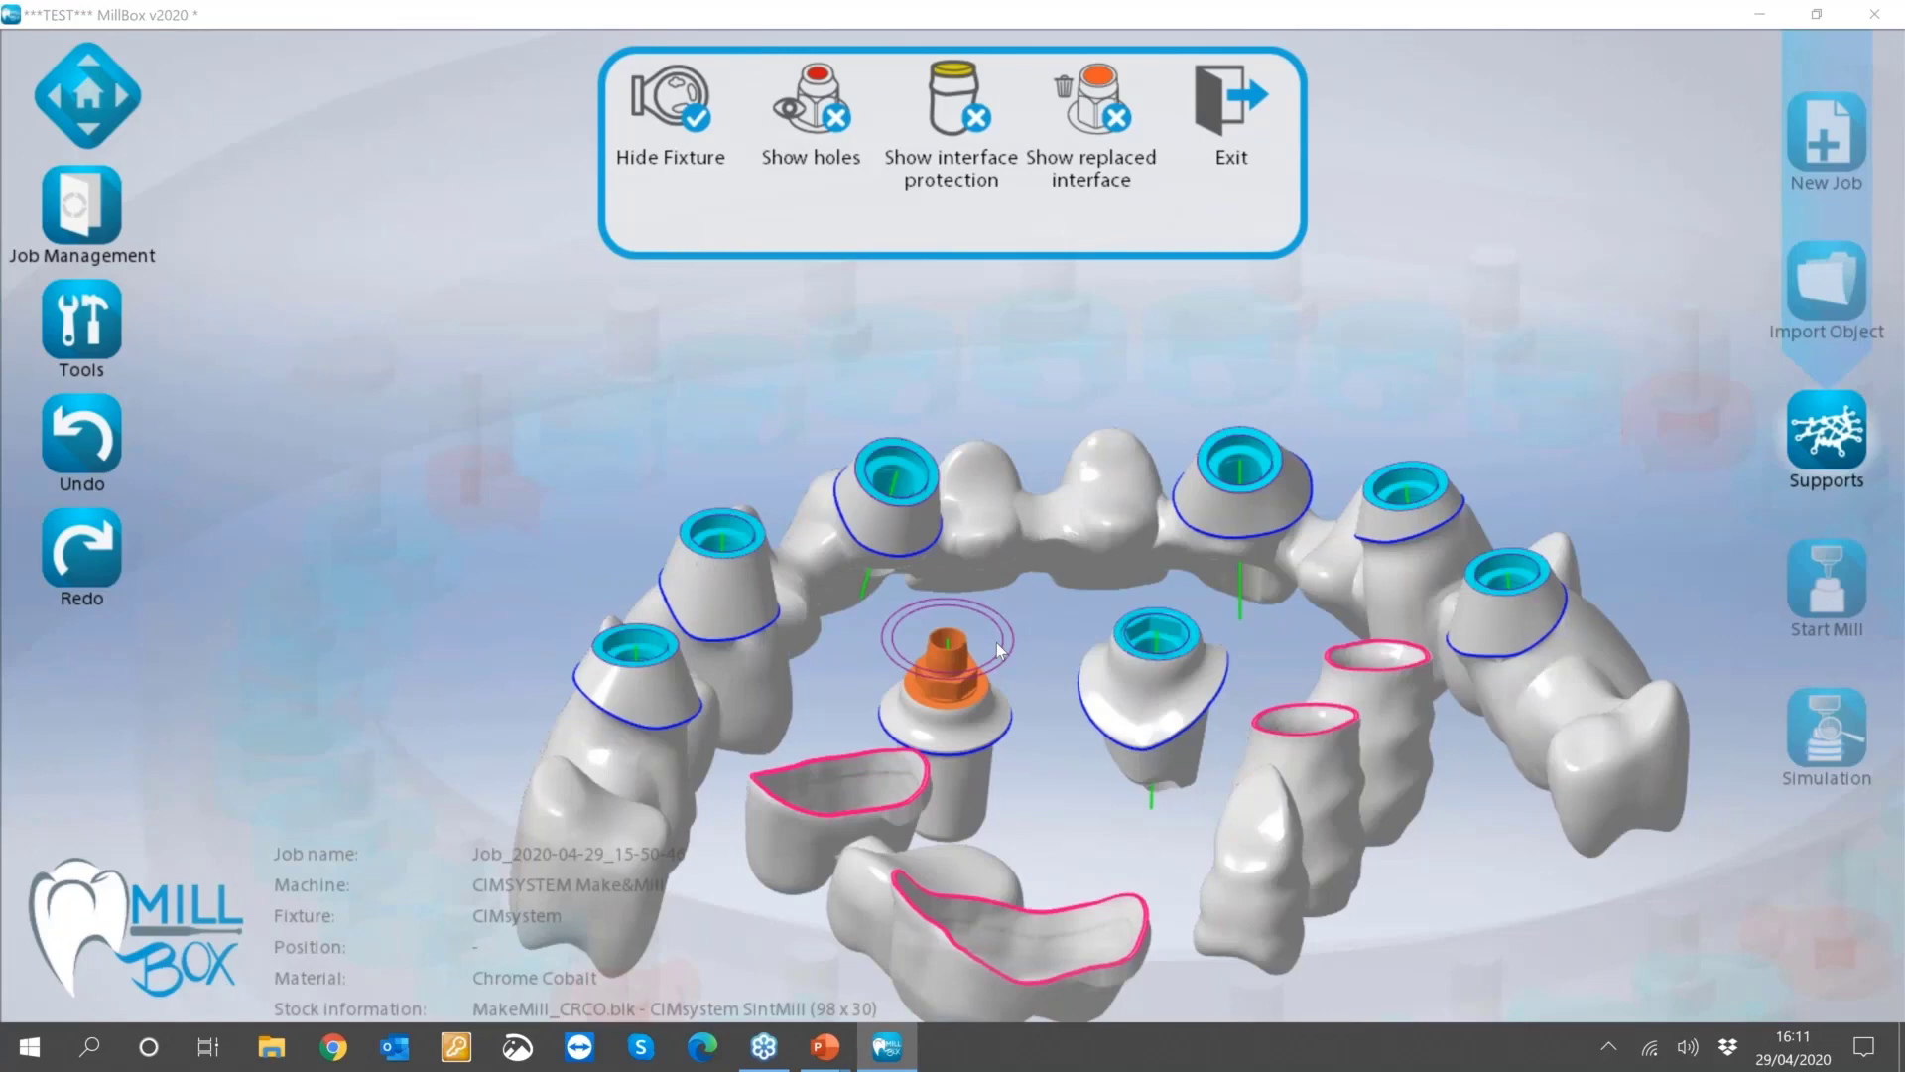
Compare the objects with the interface protection shown and hidden, leave it hidden and close the display options.
click(987, 151)
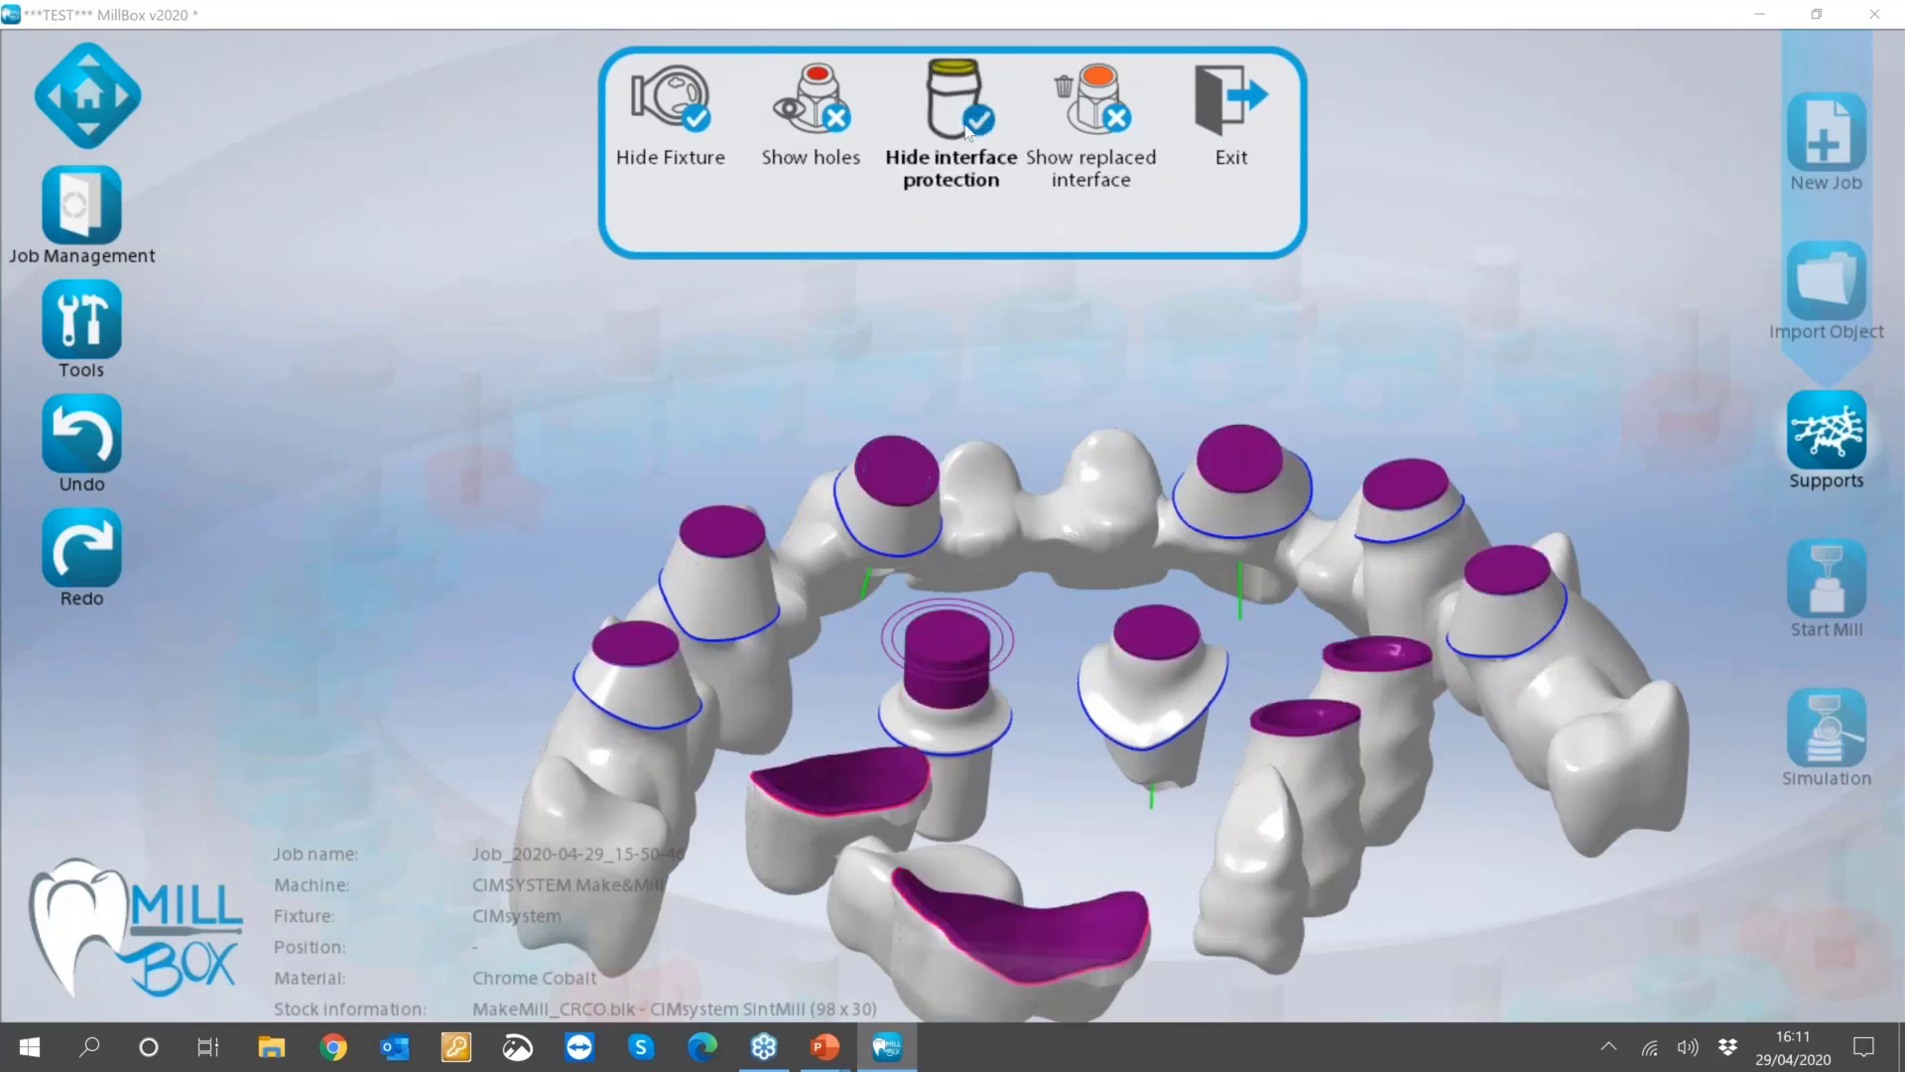
click(968, 129)
click(963, 125)
click(963, 124)
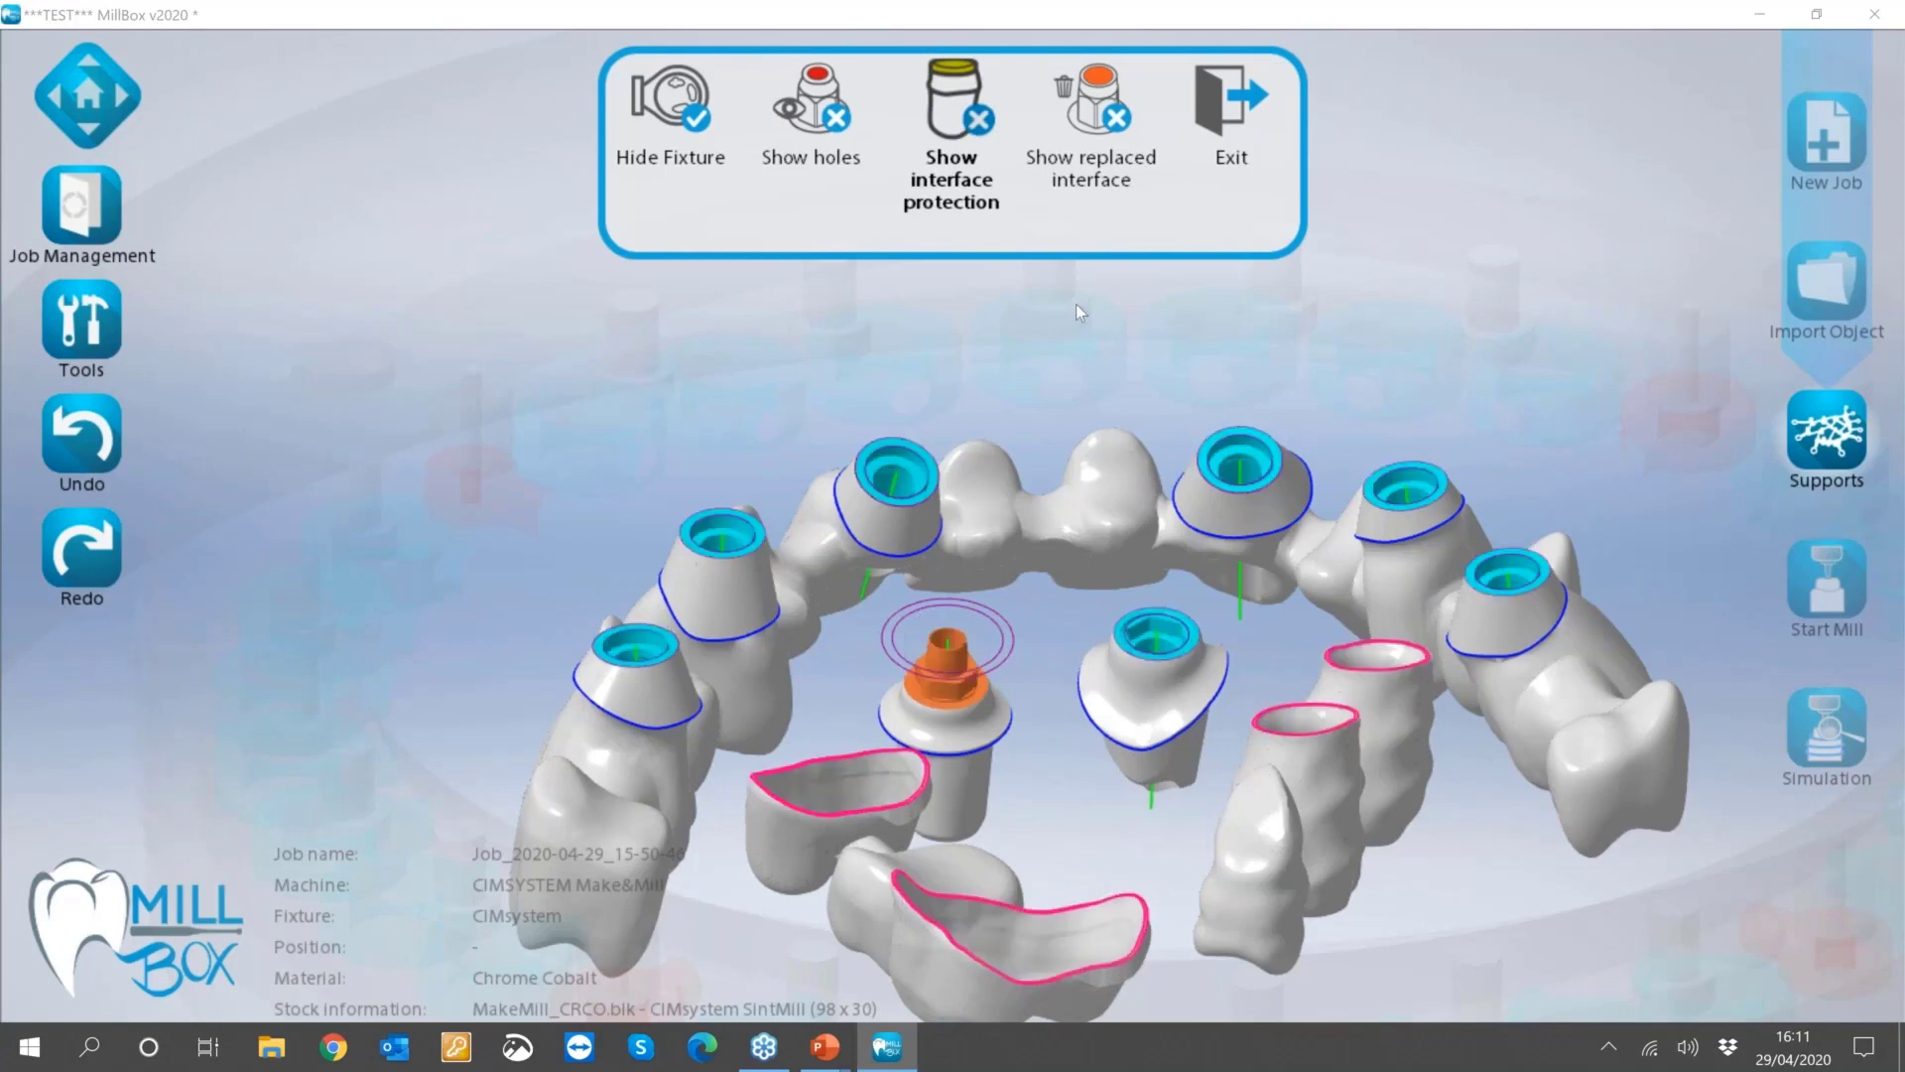
click(1119, 384)
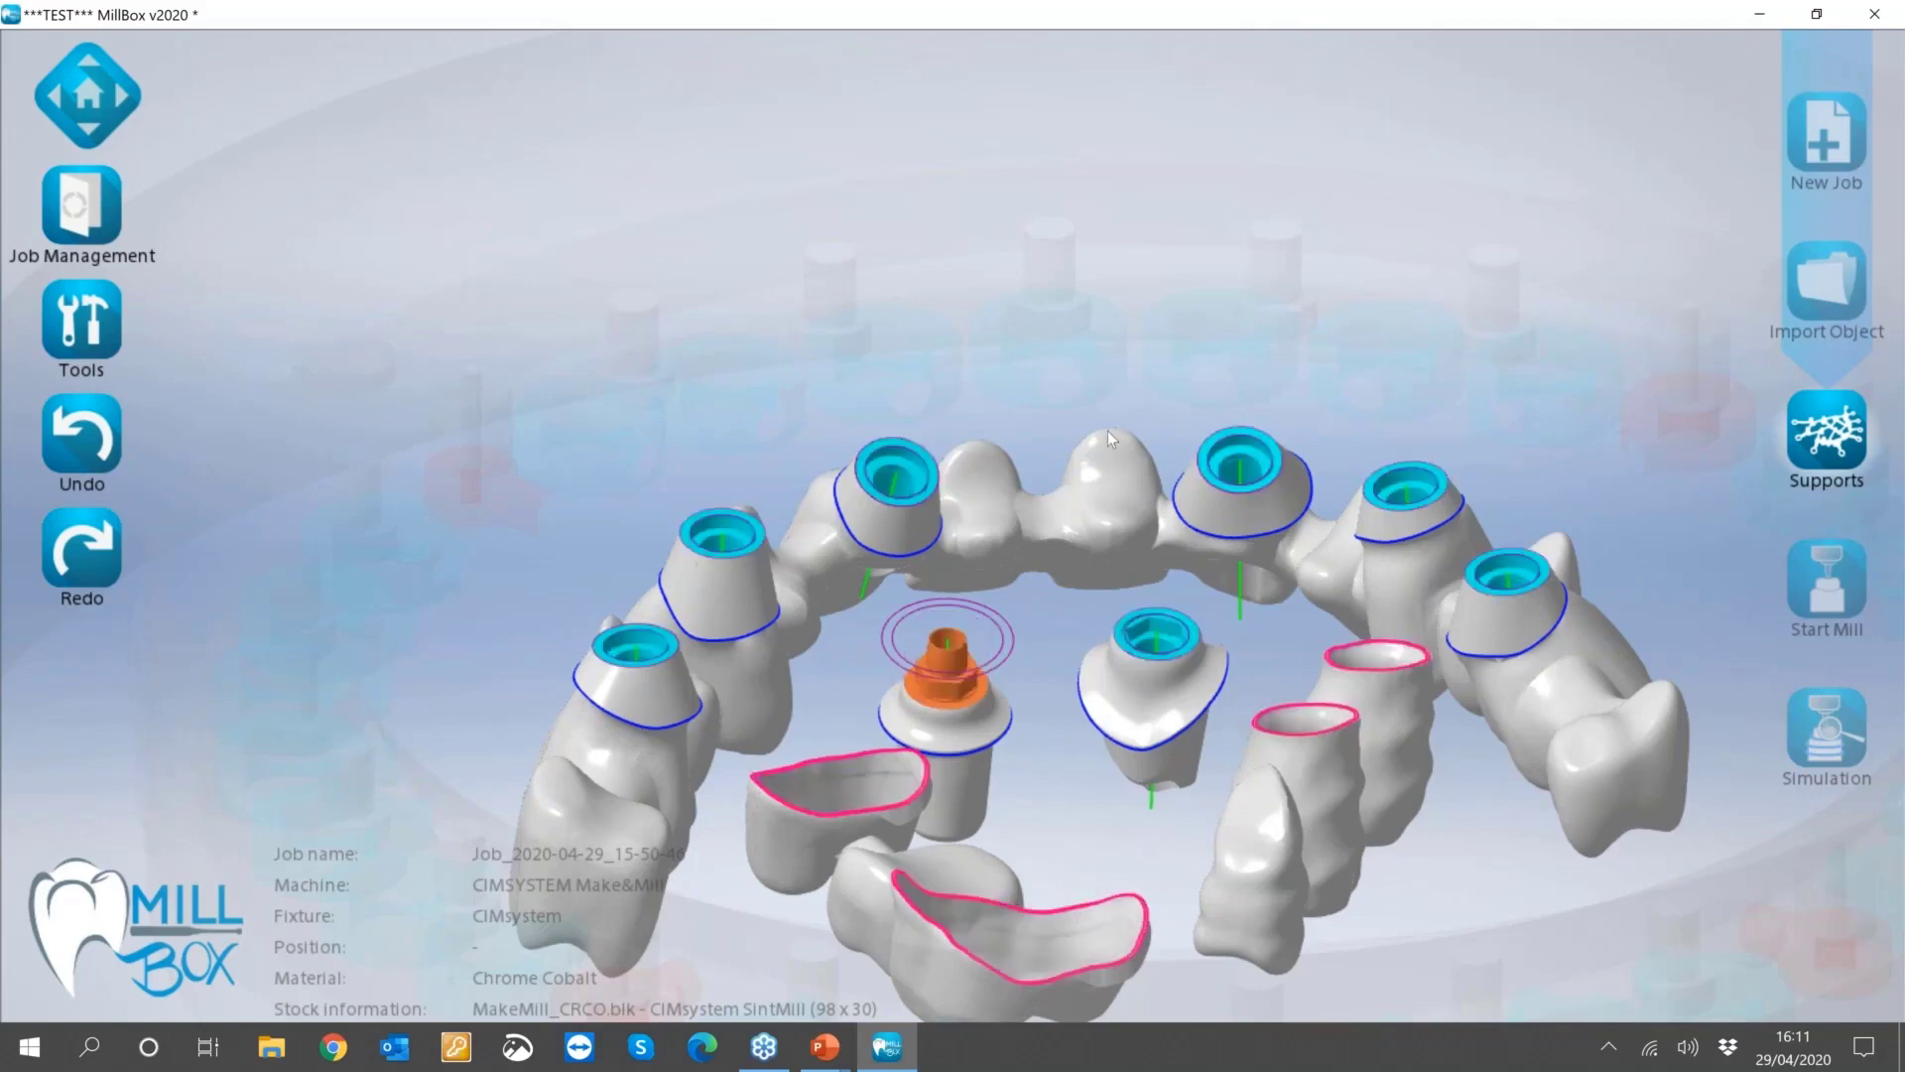
Set the geometry base fit of the recessed hexagonal abutment's interface to -0.02, applied only to the selected interface.
right_drag(1076, 684, 1018, 682)
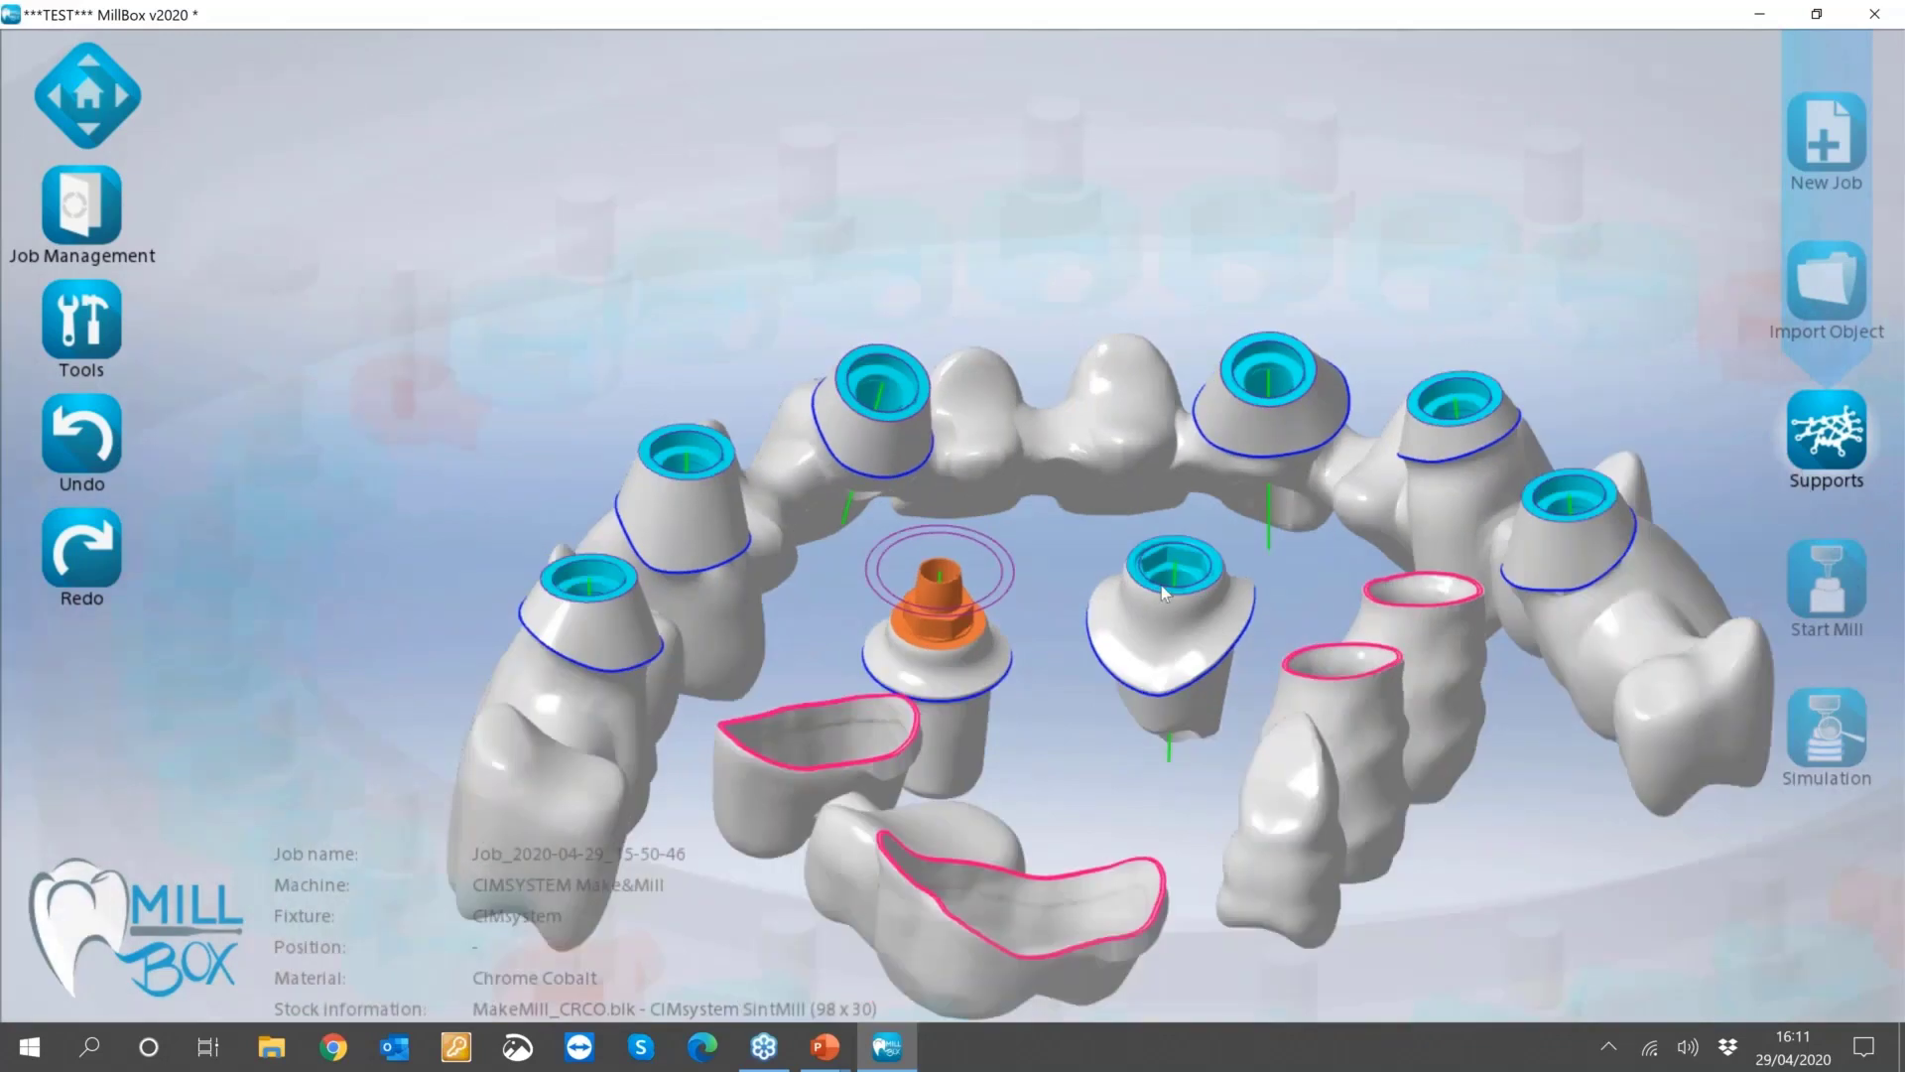
scroll(1169, 587, up, 4)
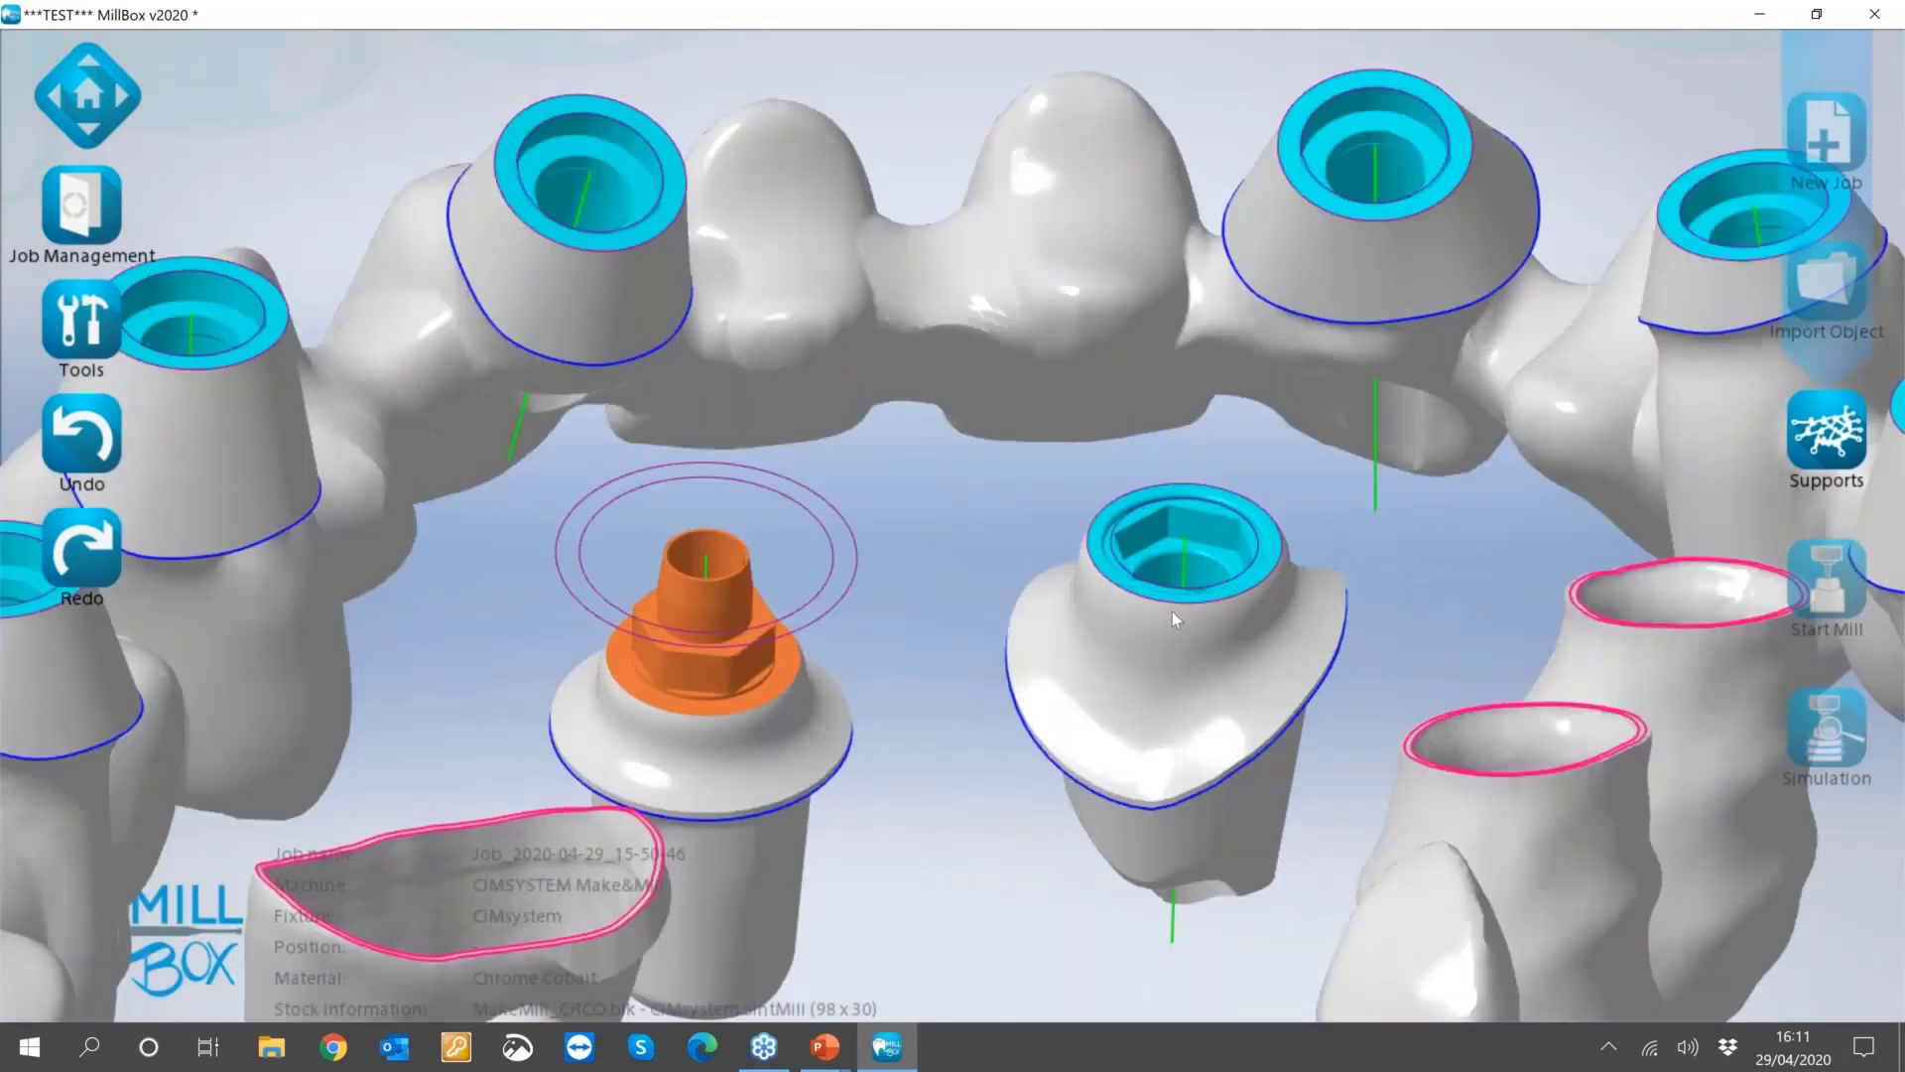
right_drag(1170, 623, 1128, 553)
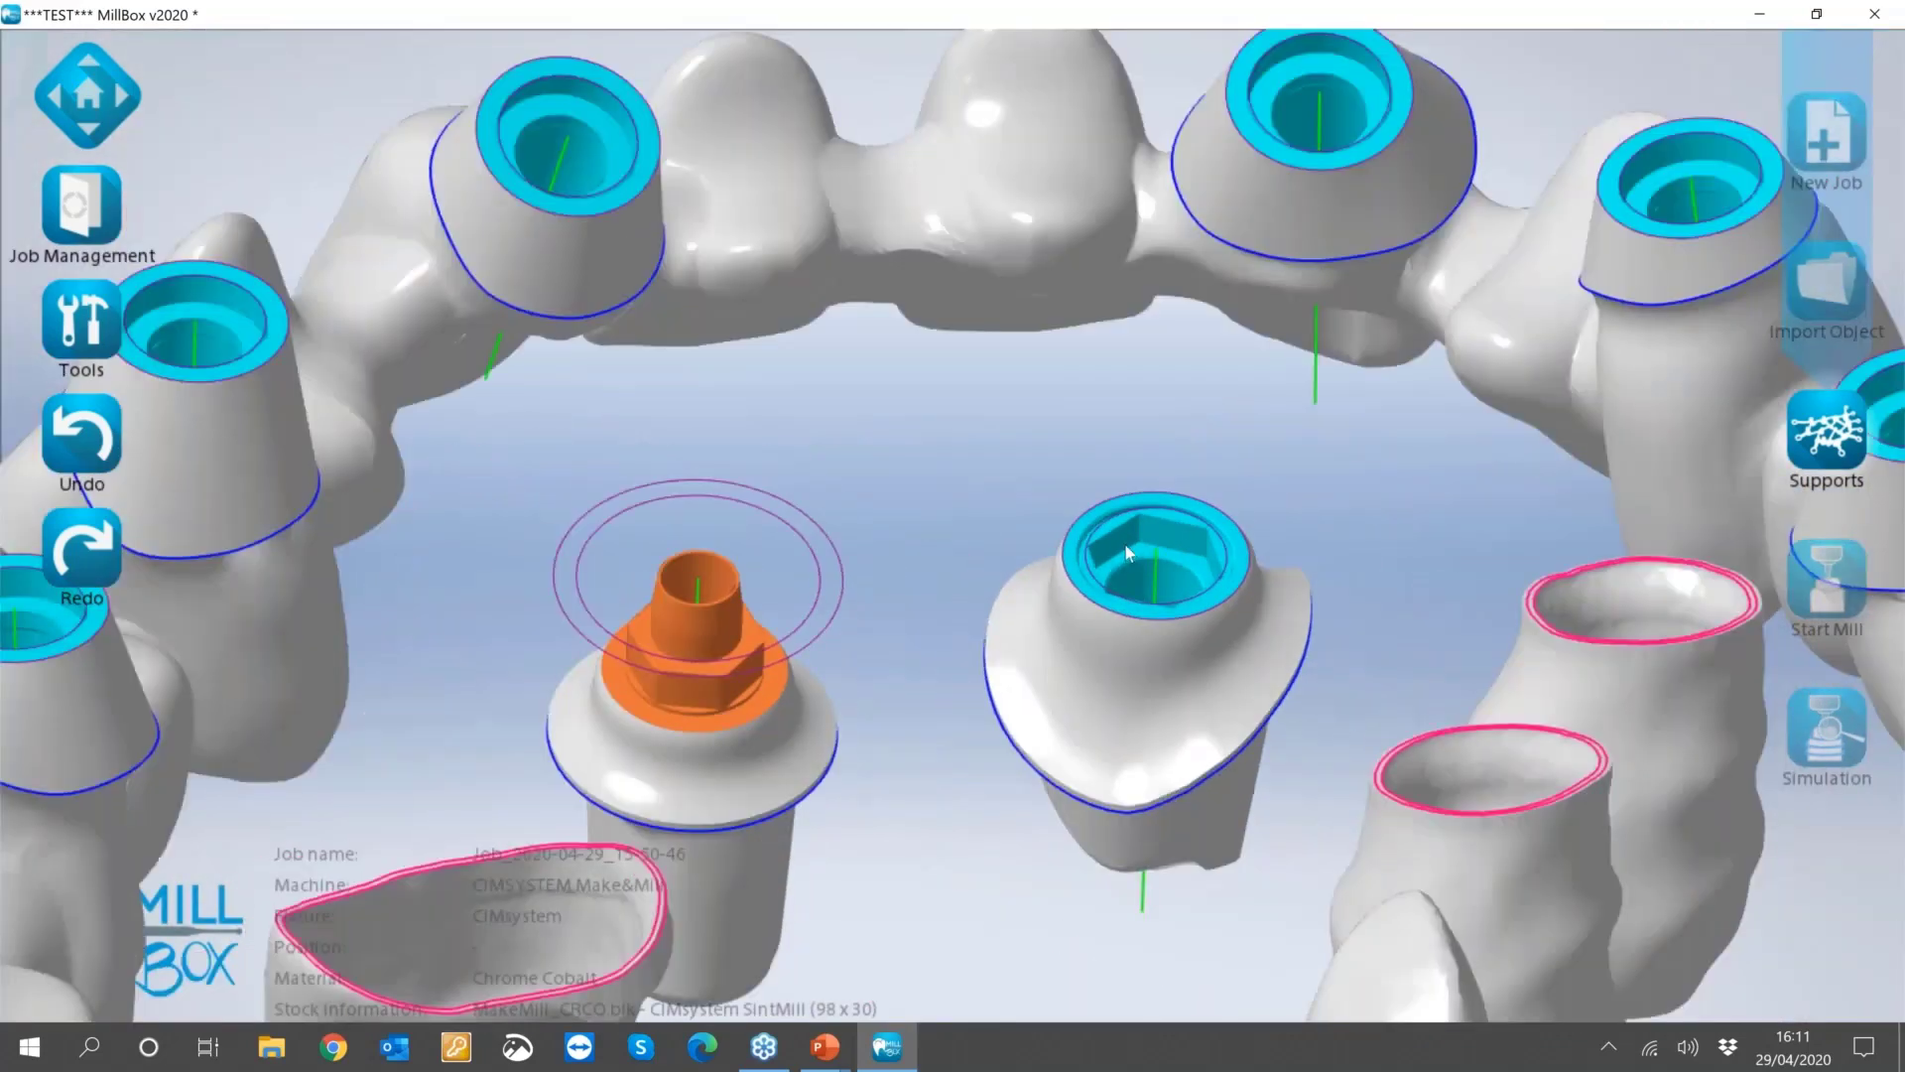
scroll(1126, 544, up, 2)
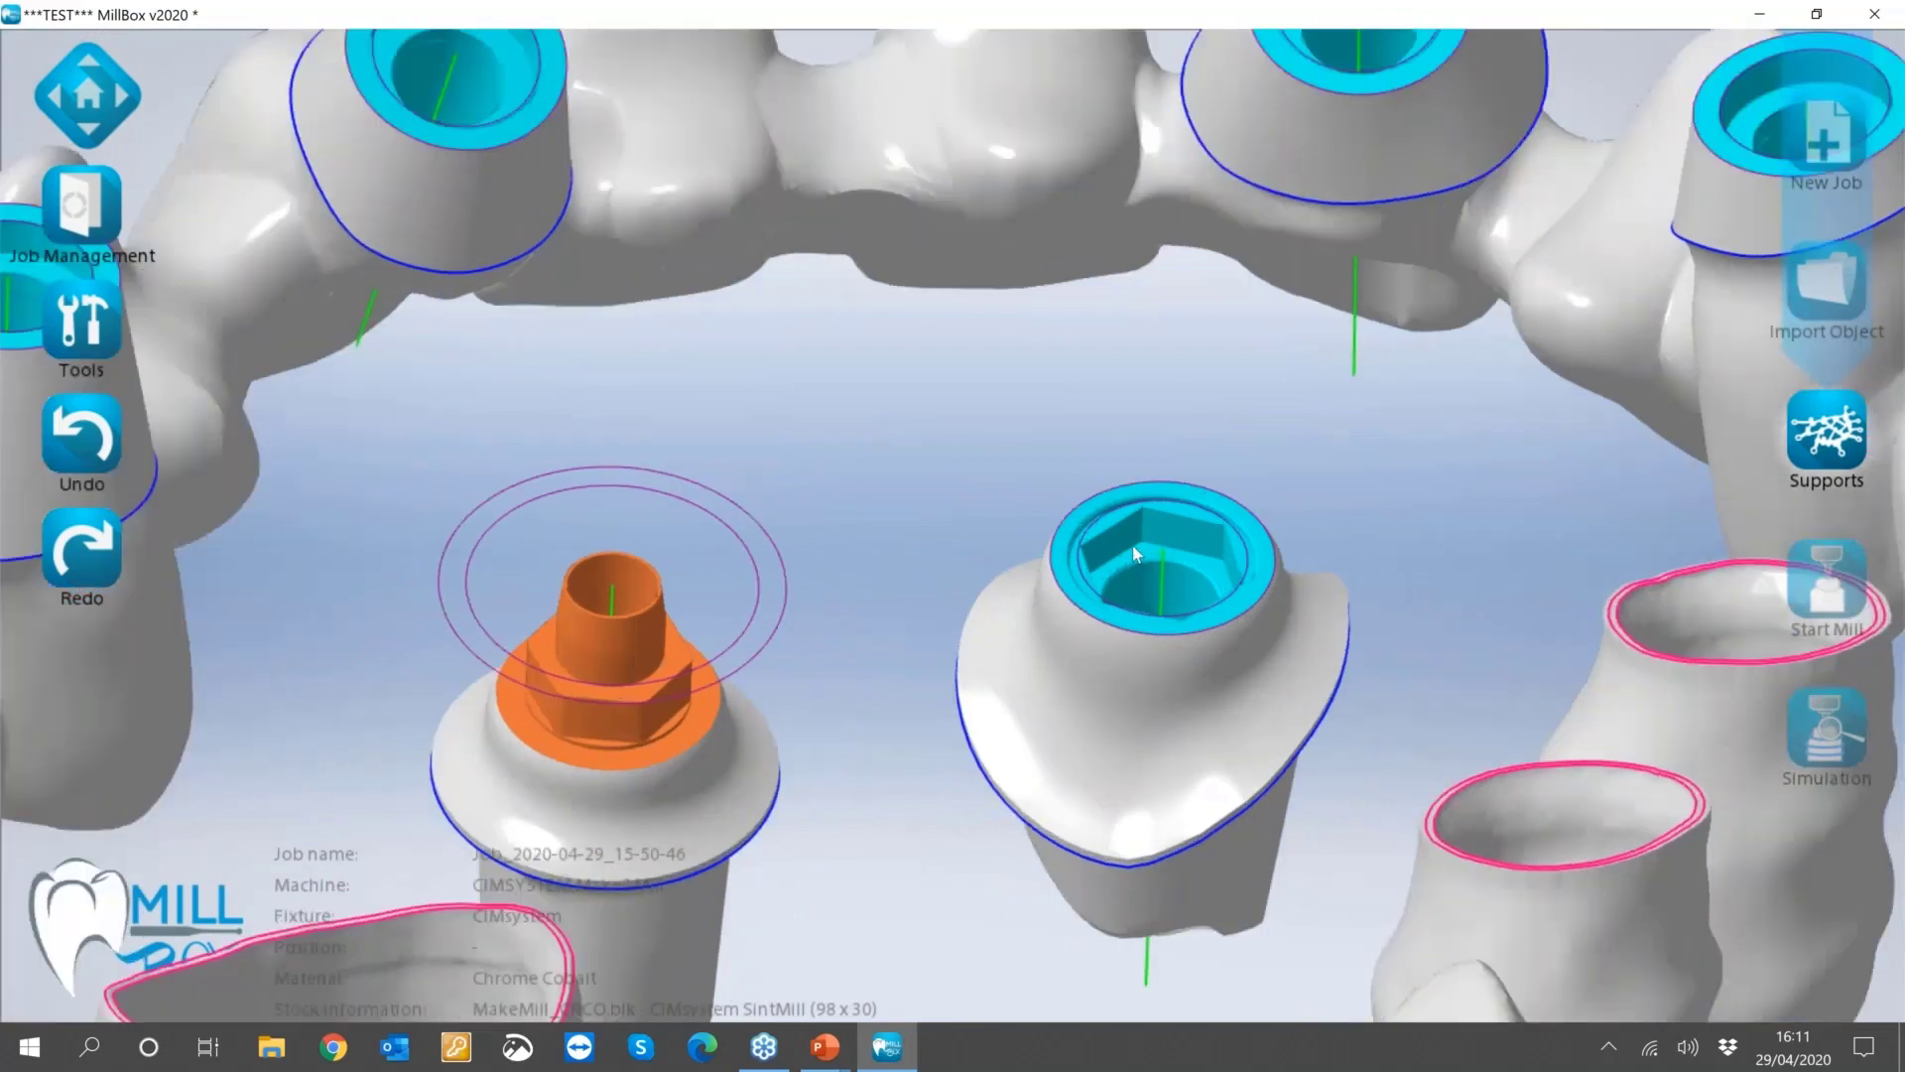
click(1136, 554)
click(1042, 238)
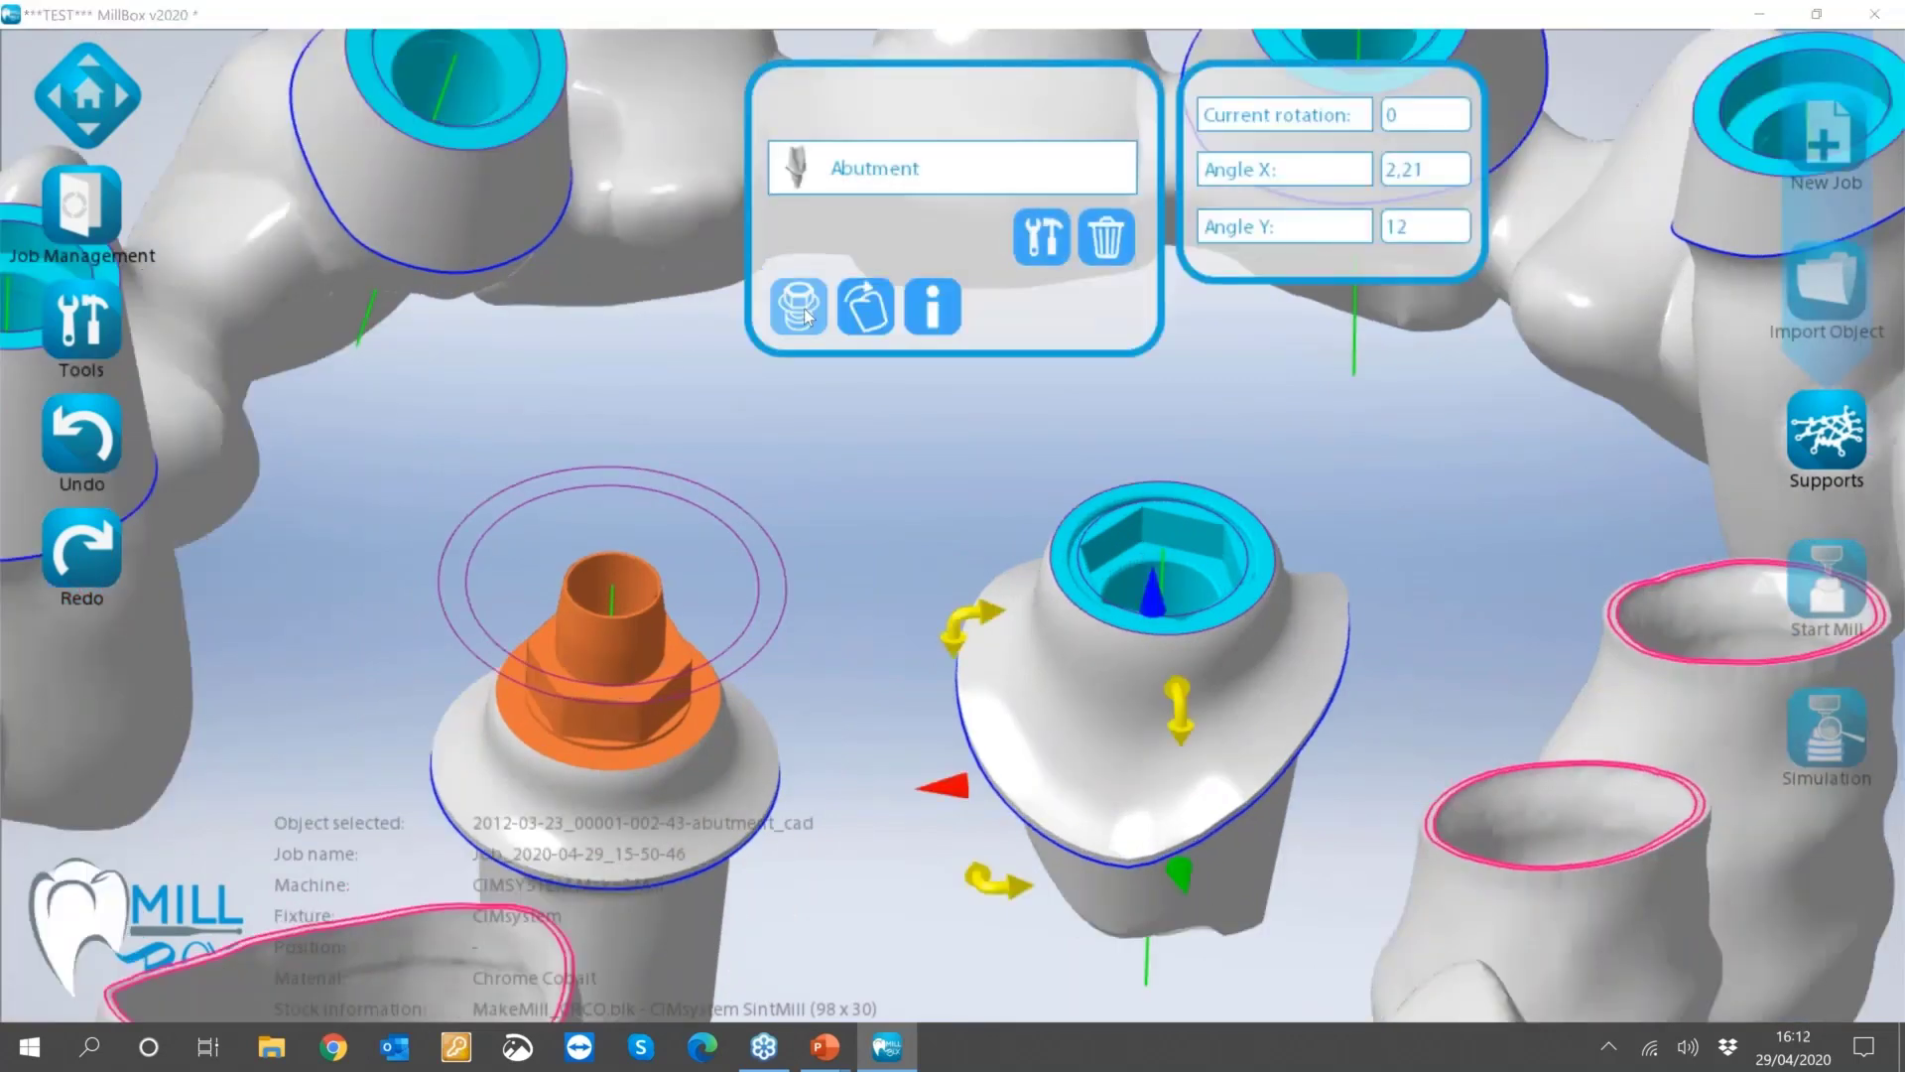
click(944, 621)
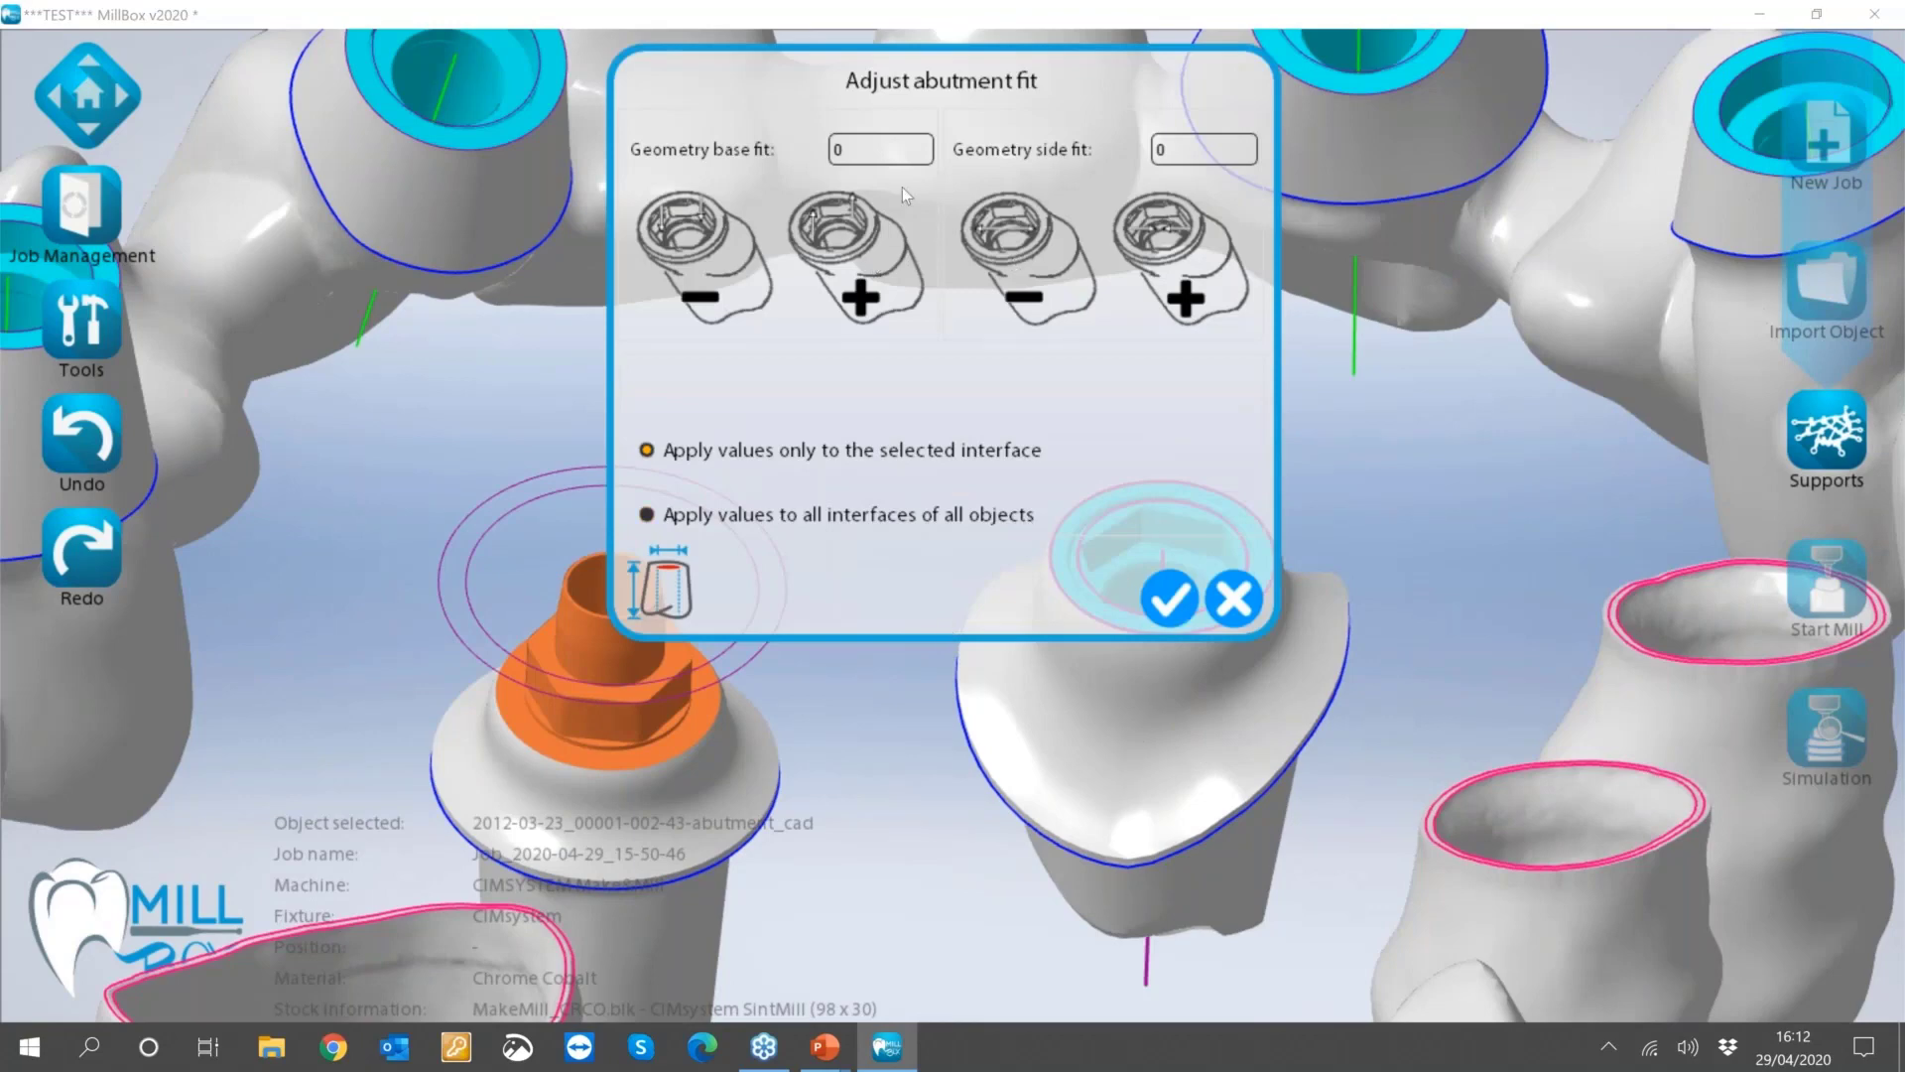
click(897, 139)
mouse_move(928, 248)
mouse_down()
mouse_move(925, 290)
mouse_move(920, 269)
mouse_up()
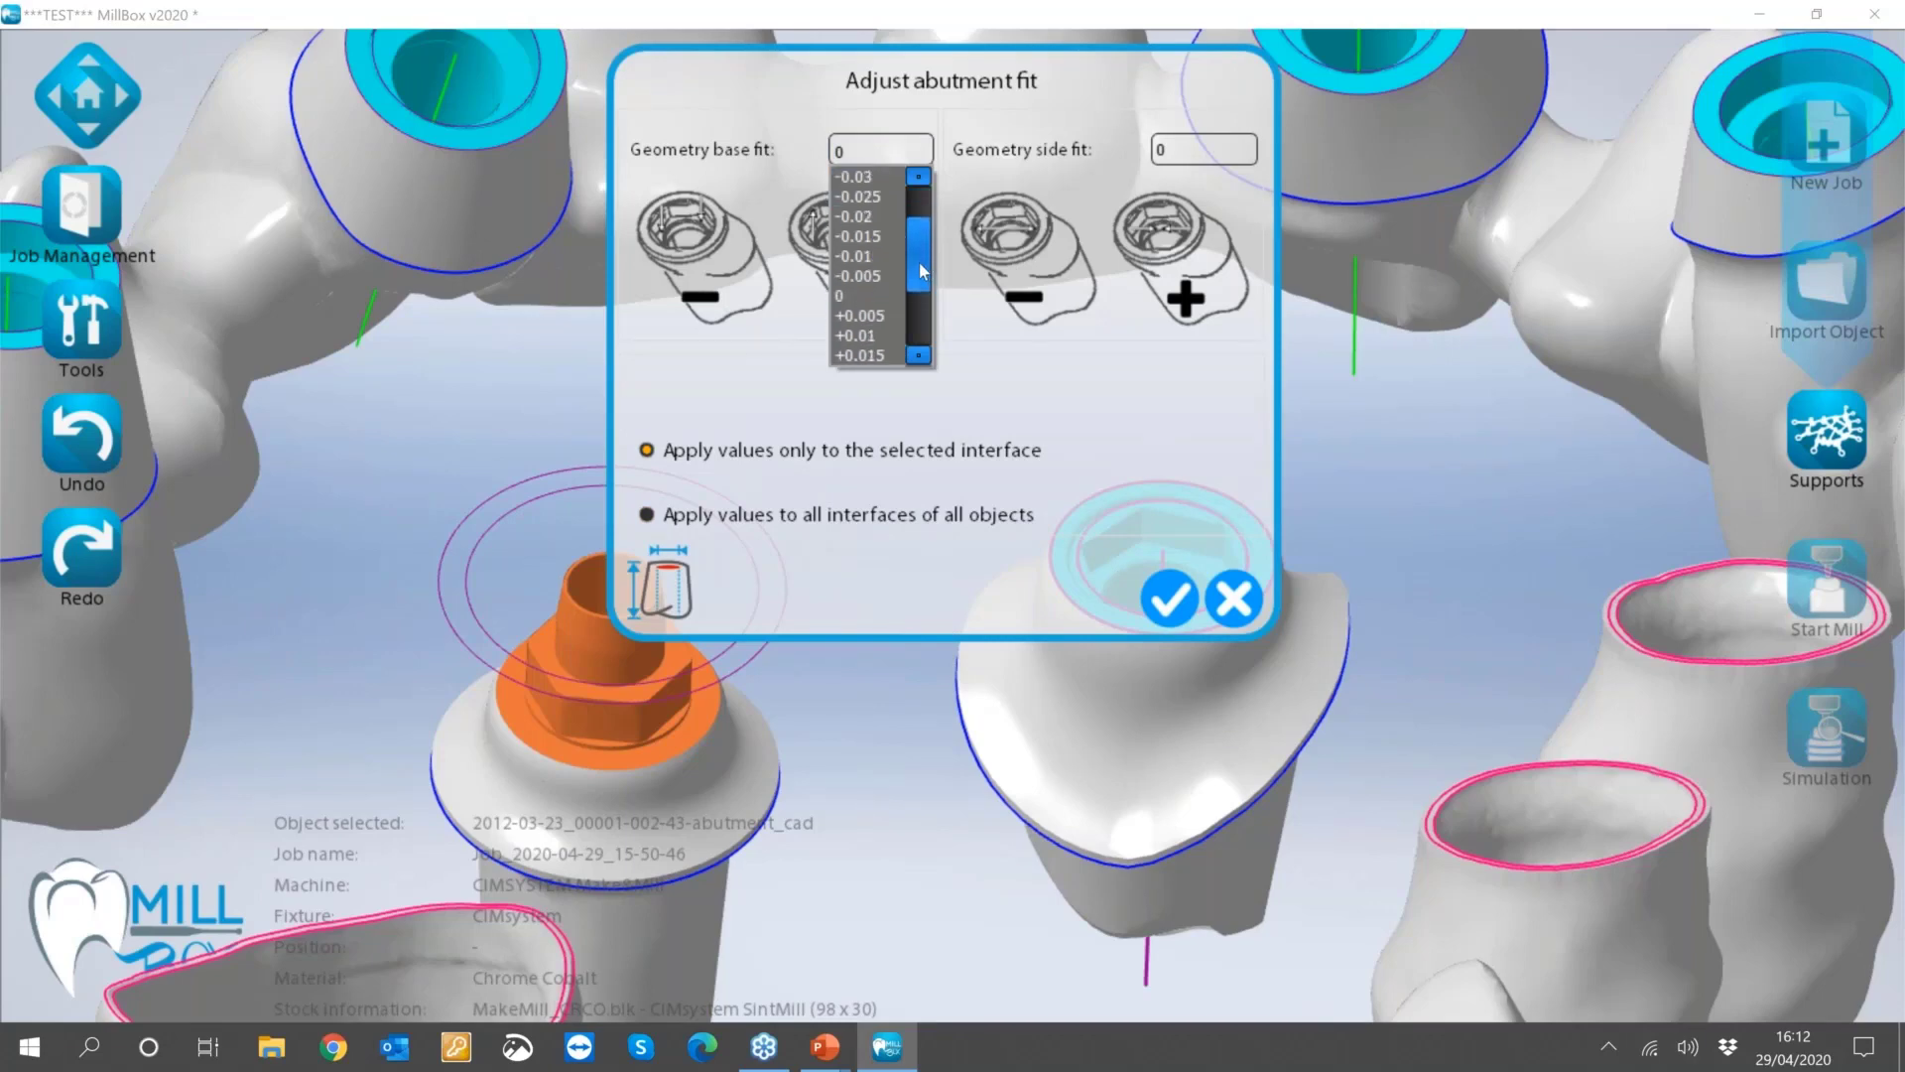
click(877, 217)
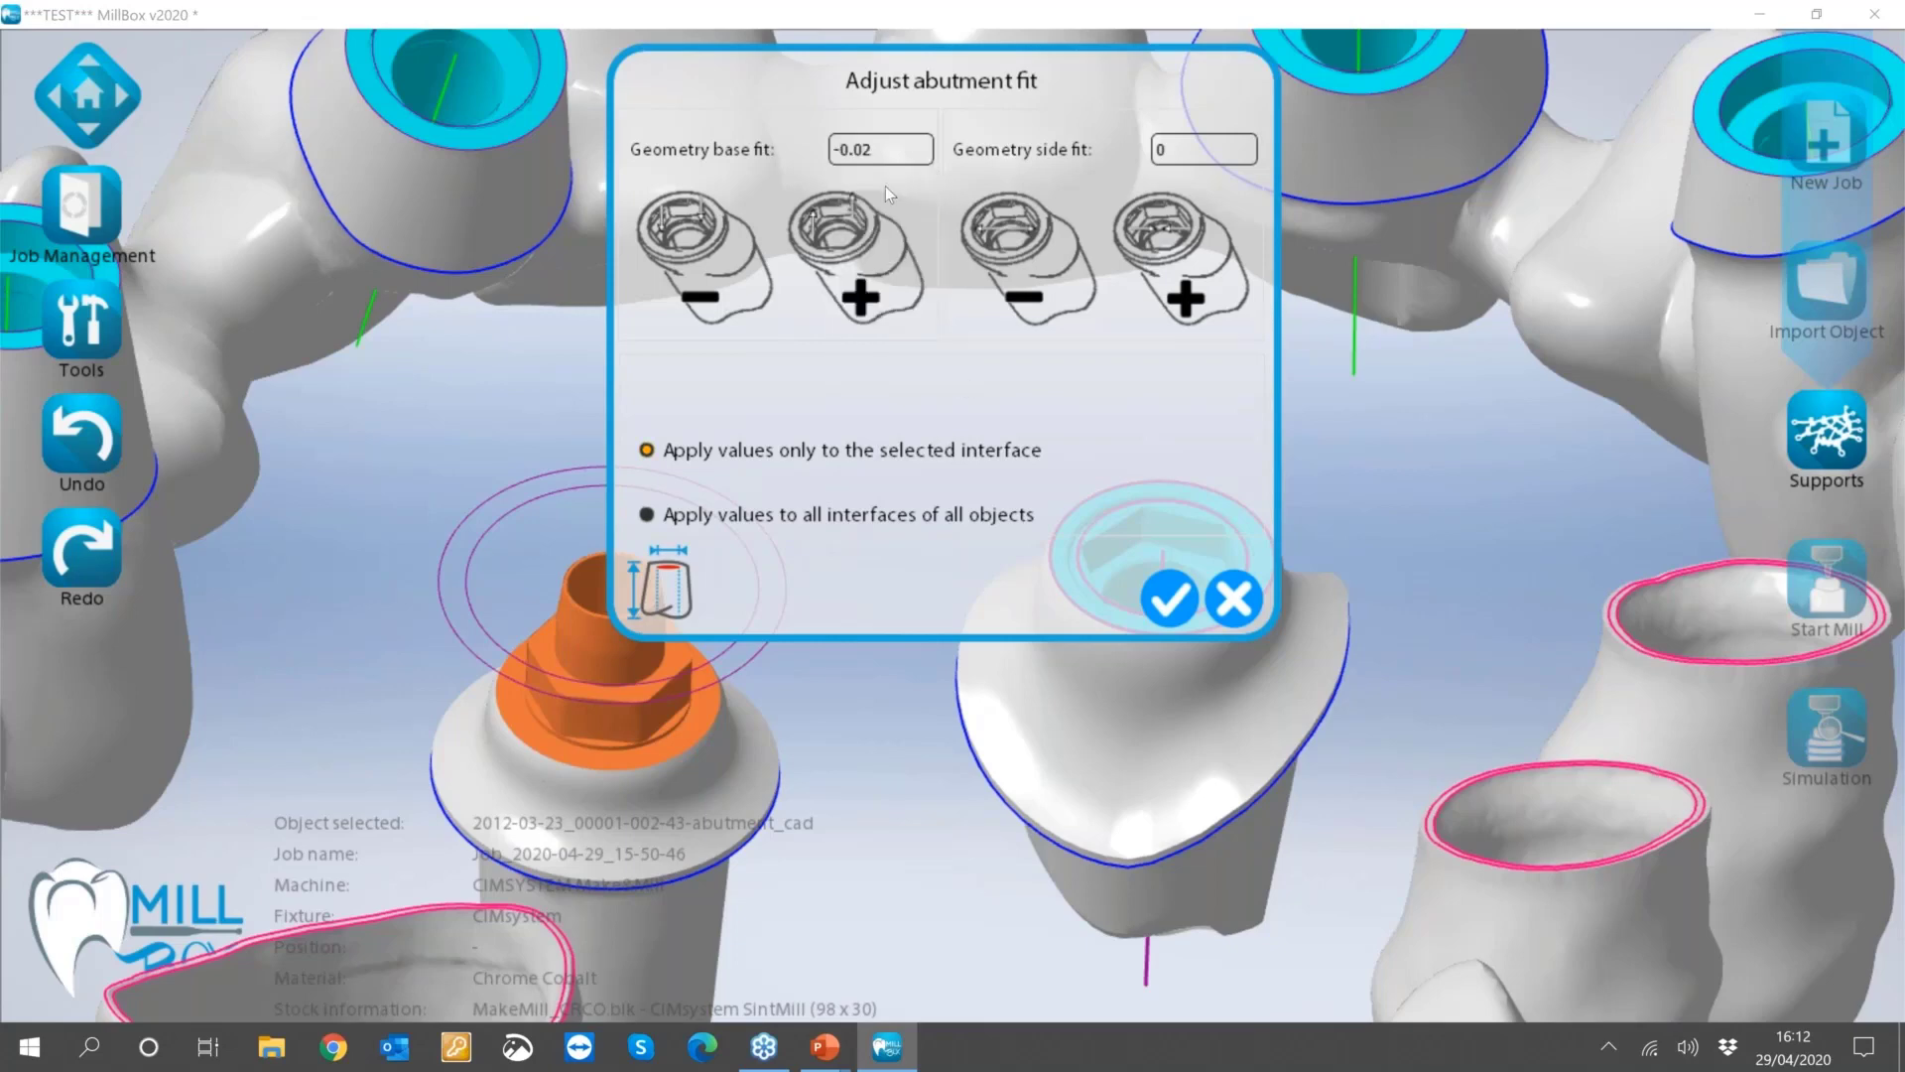
click(1169, 601)
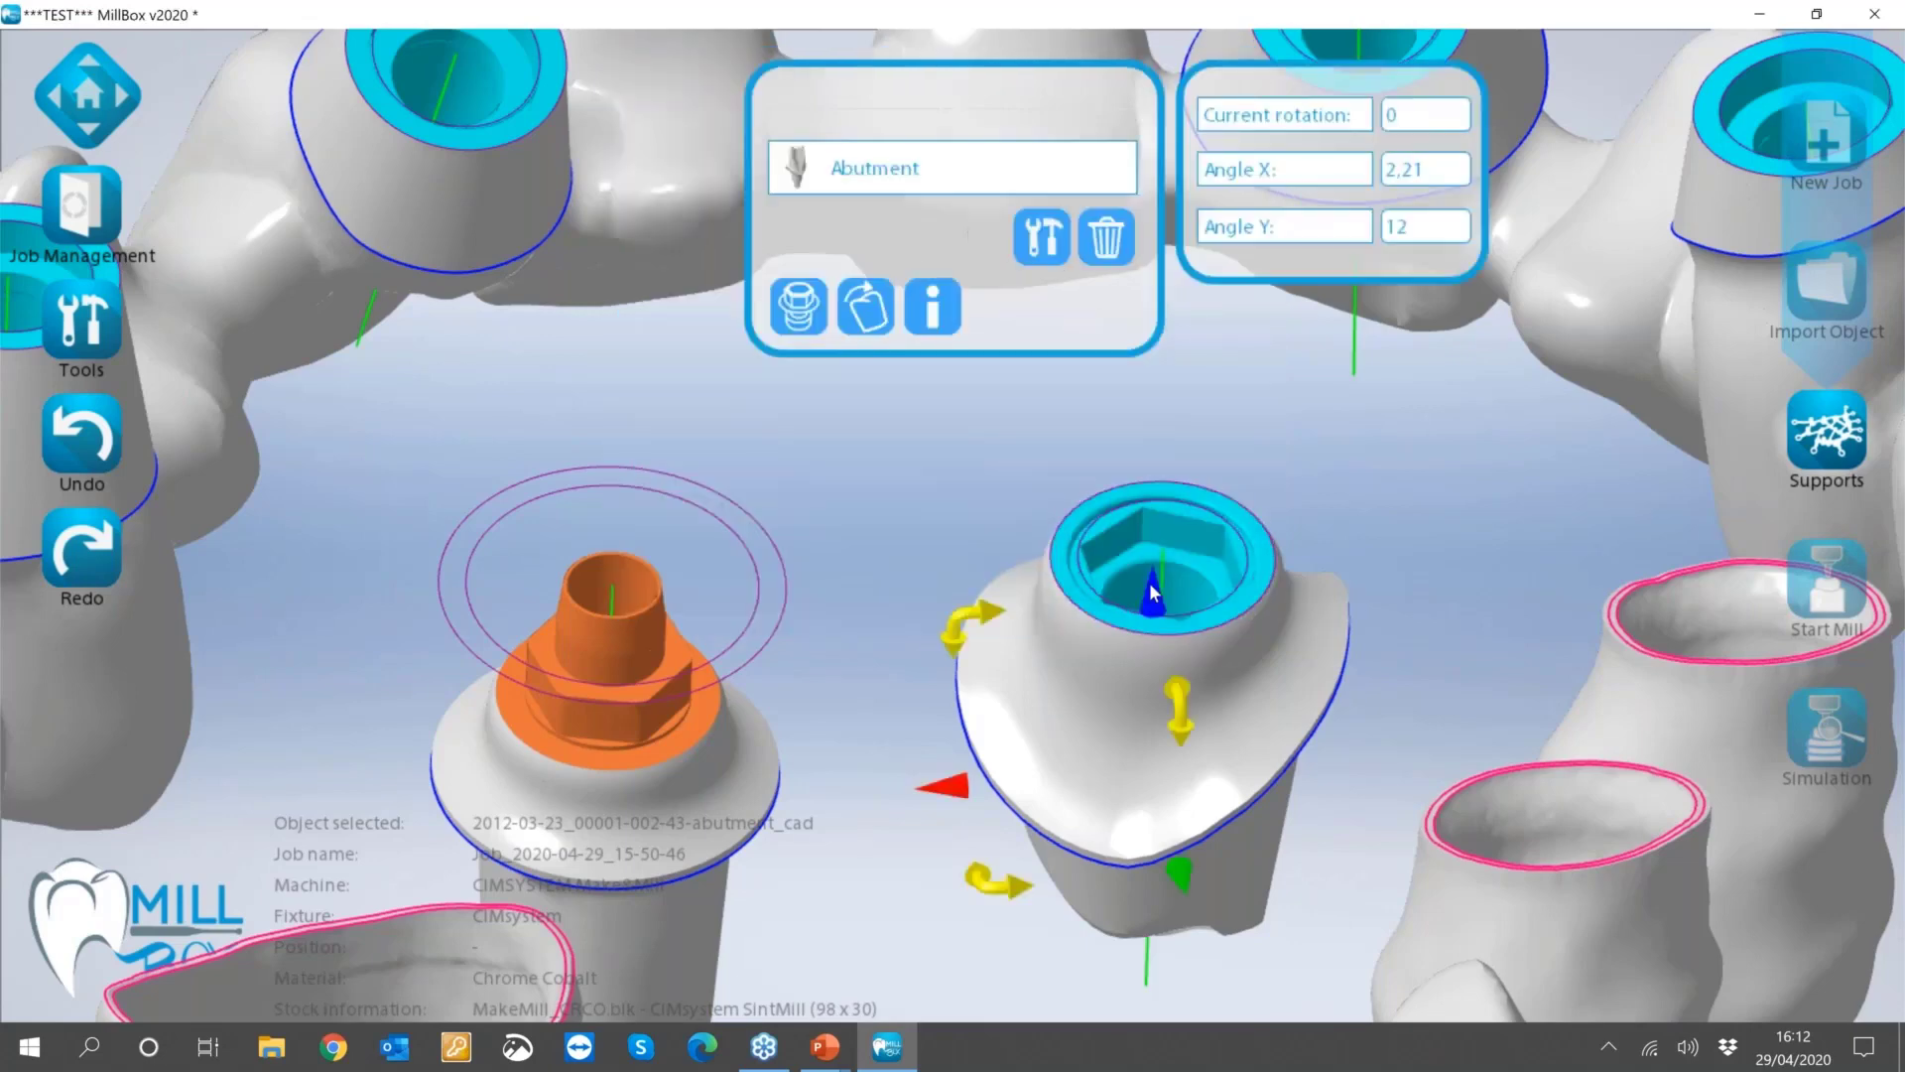
Try a geometry side fit of -0.02 on the recessed hexagonal interface, discard it and deselect the abutment.
click(791, 291)
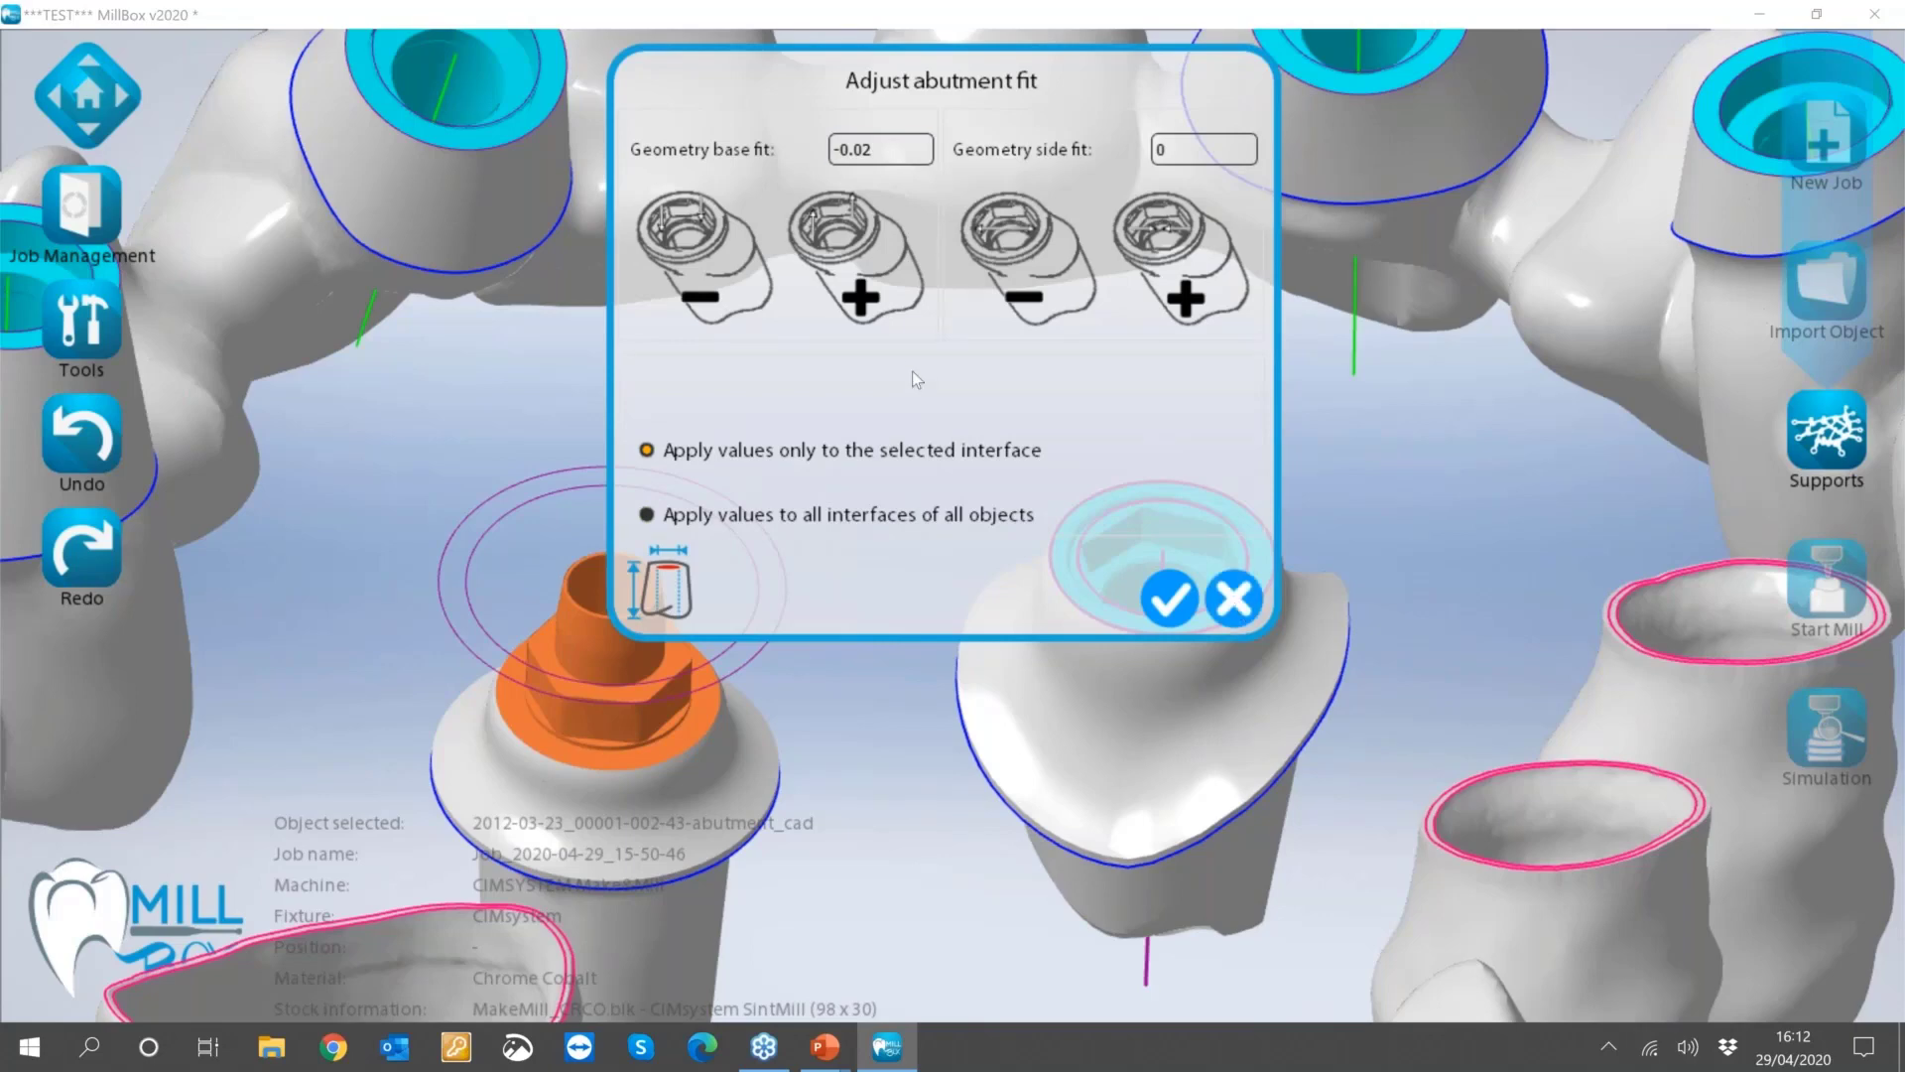
click(1217, 147)
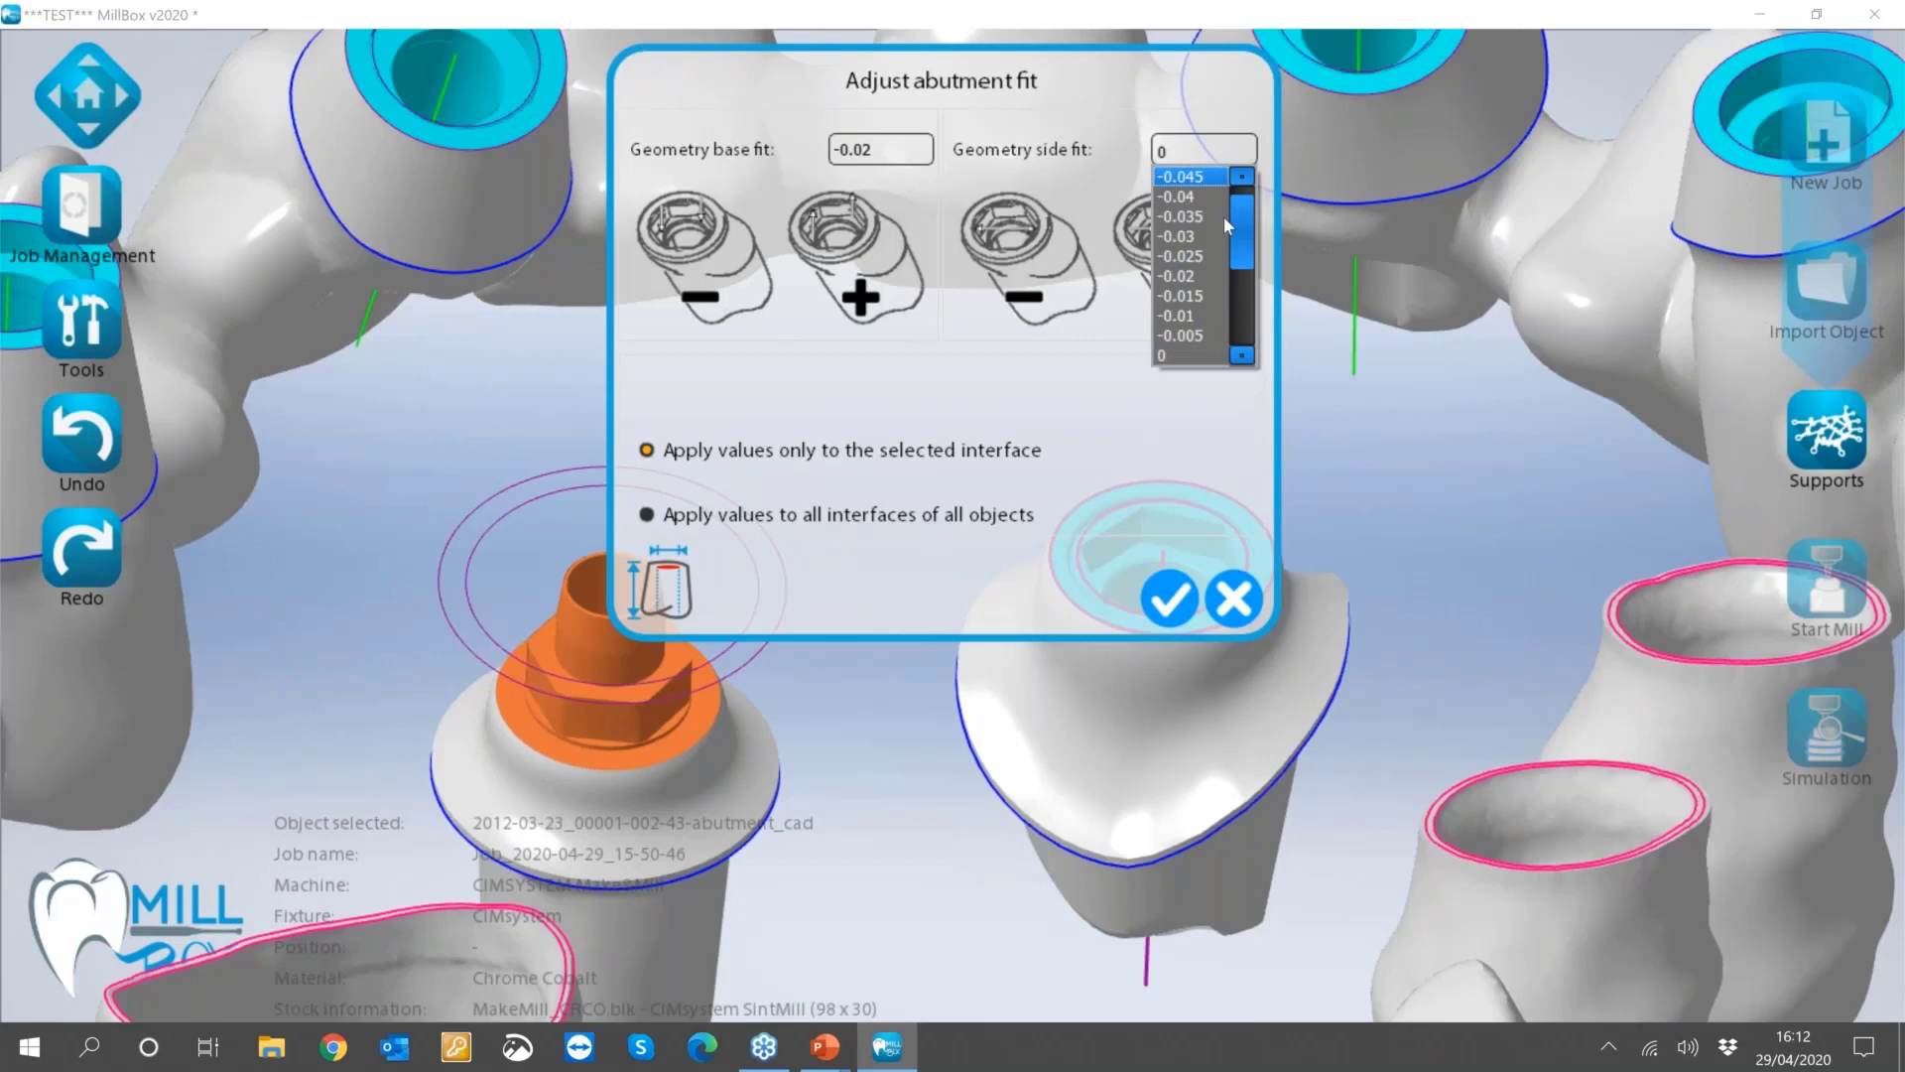
click(1191, 276)
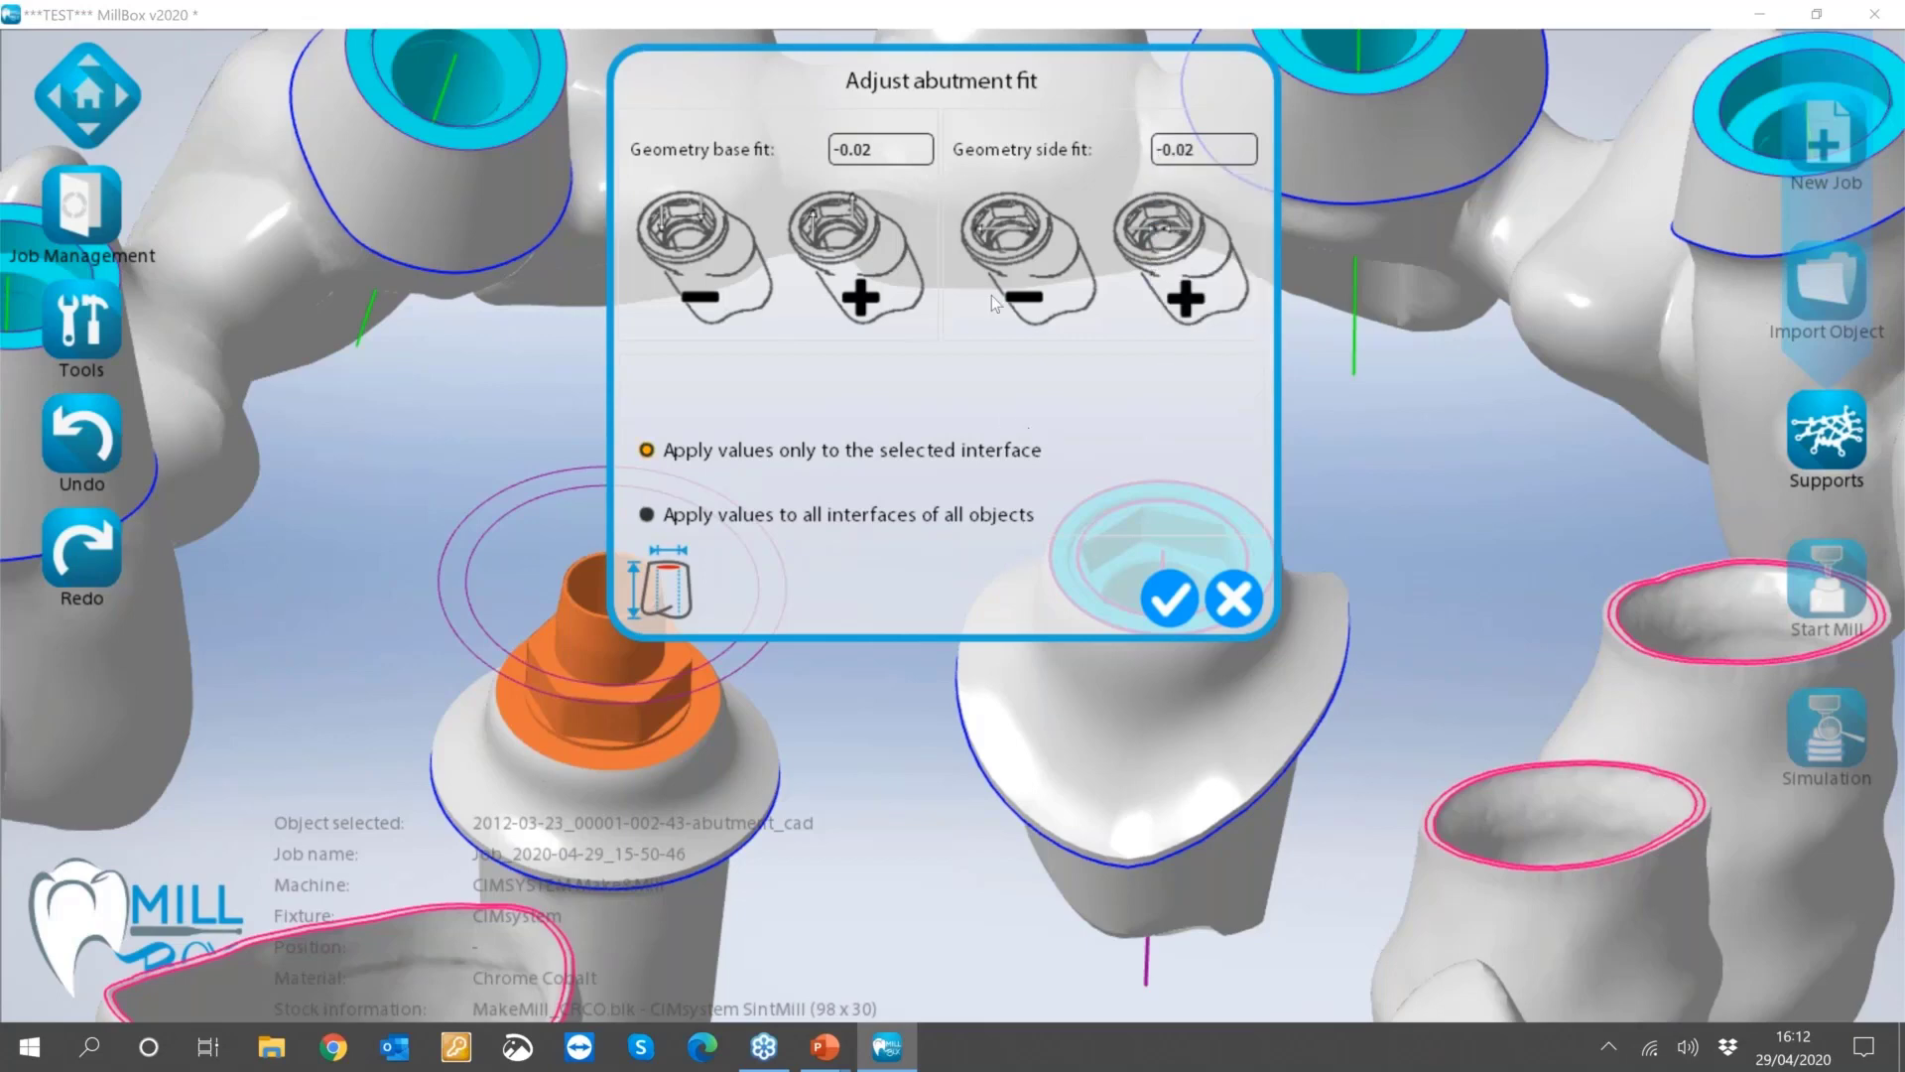
click(1231, 599)
click(1004, 474)
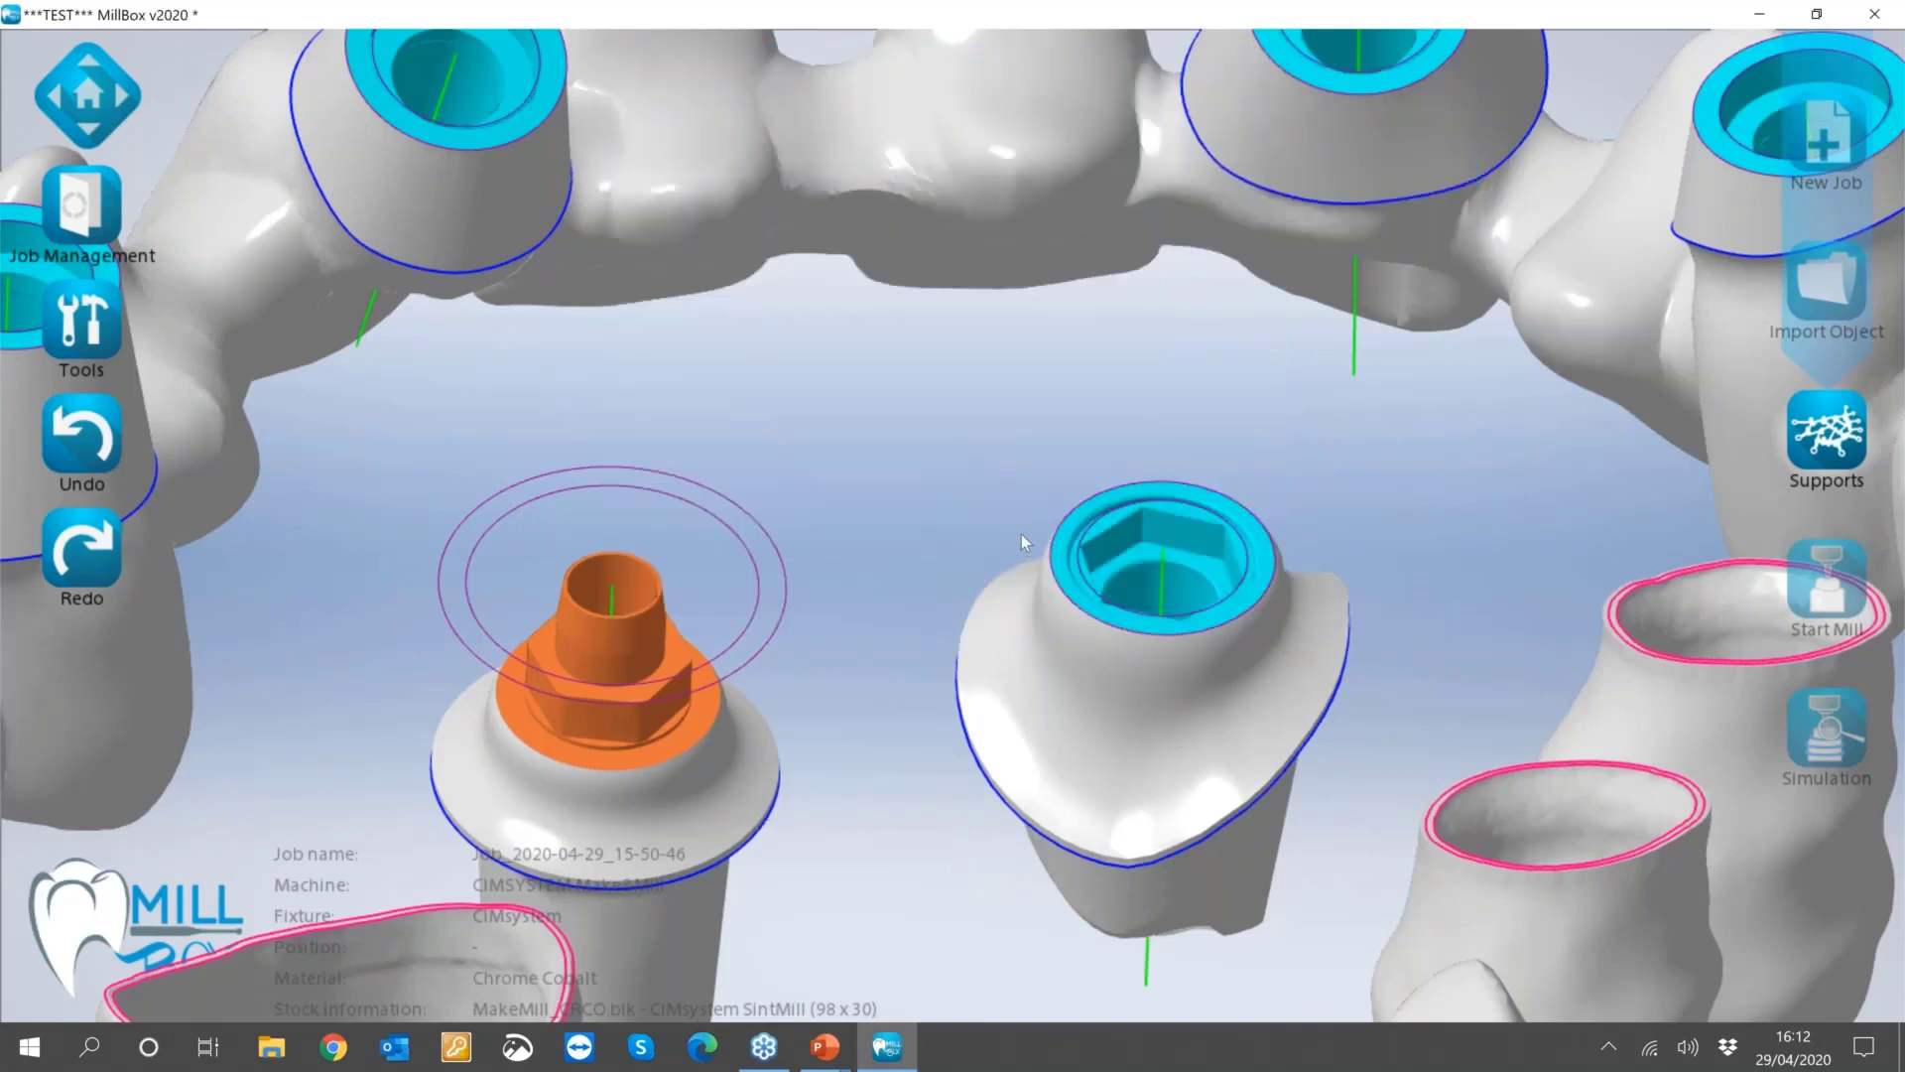
Set the geometry side fit of the orange protruding abutment interface to -0.02 and apply it while opening the hole diameter function.
right_drag(1021, 534, 1026, 478)
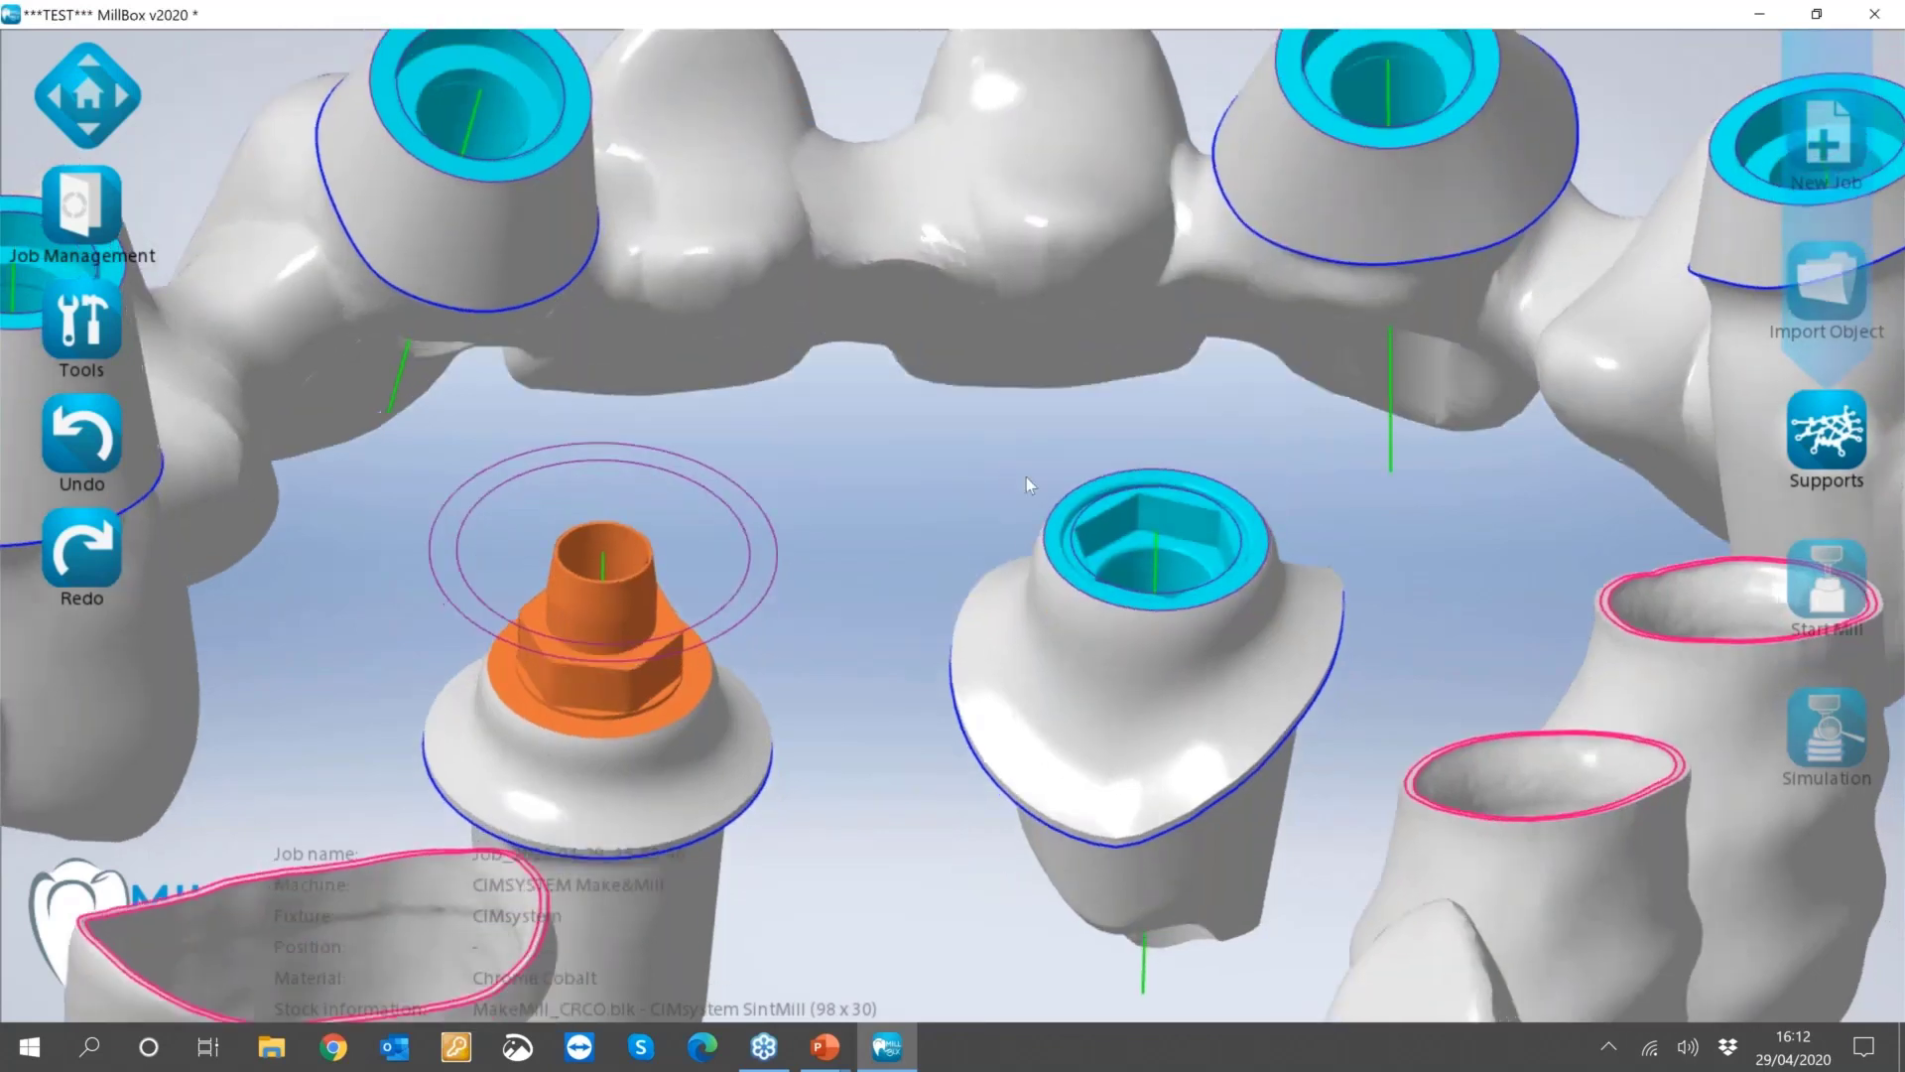
scroll(1026, 477, down, 2)
scroll(511, 665, up, 3)
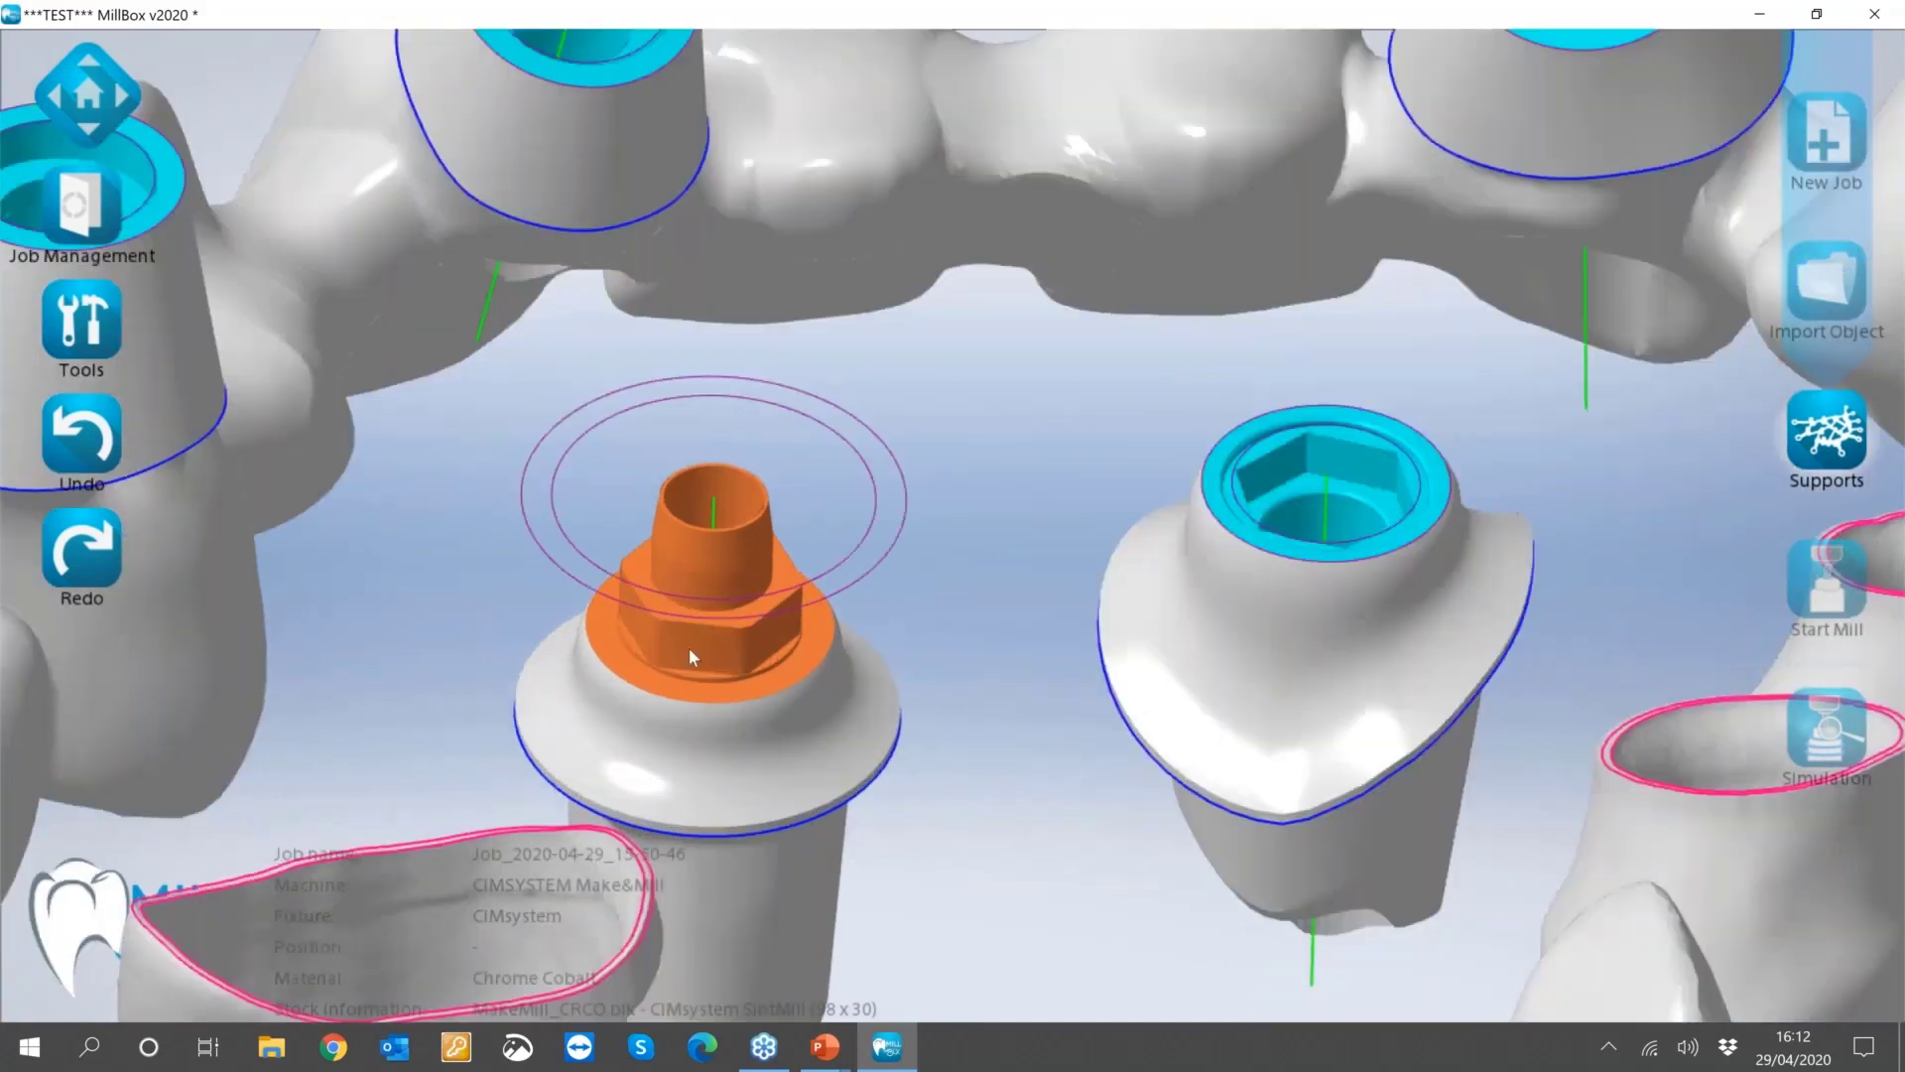
click(688, 649)
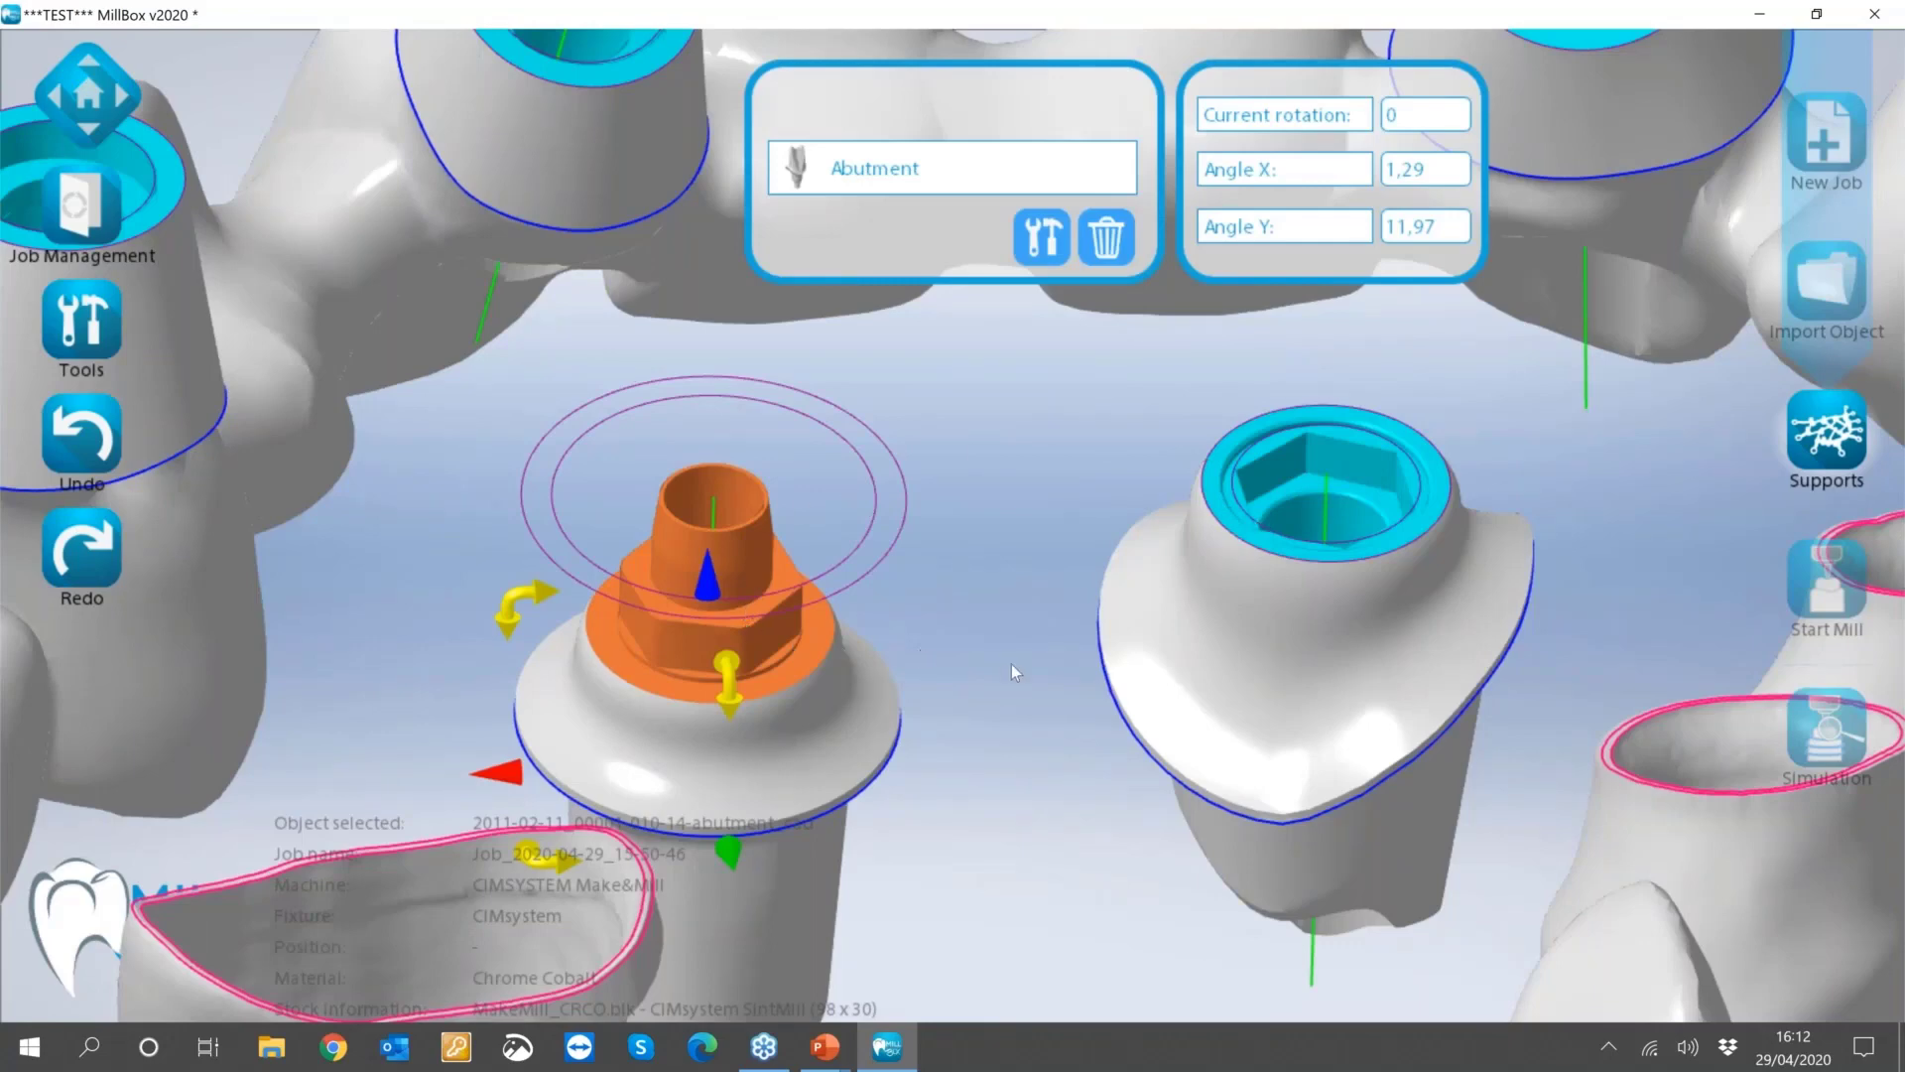
right_drag(833, 677, 789, 659)
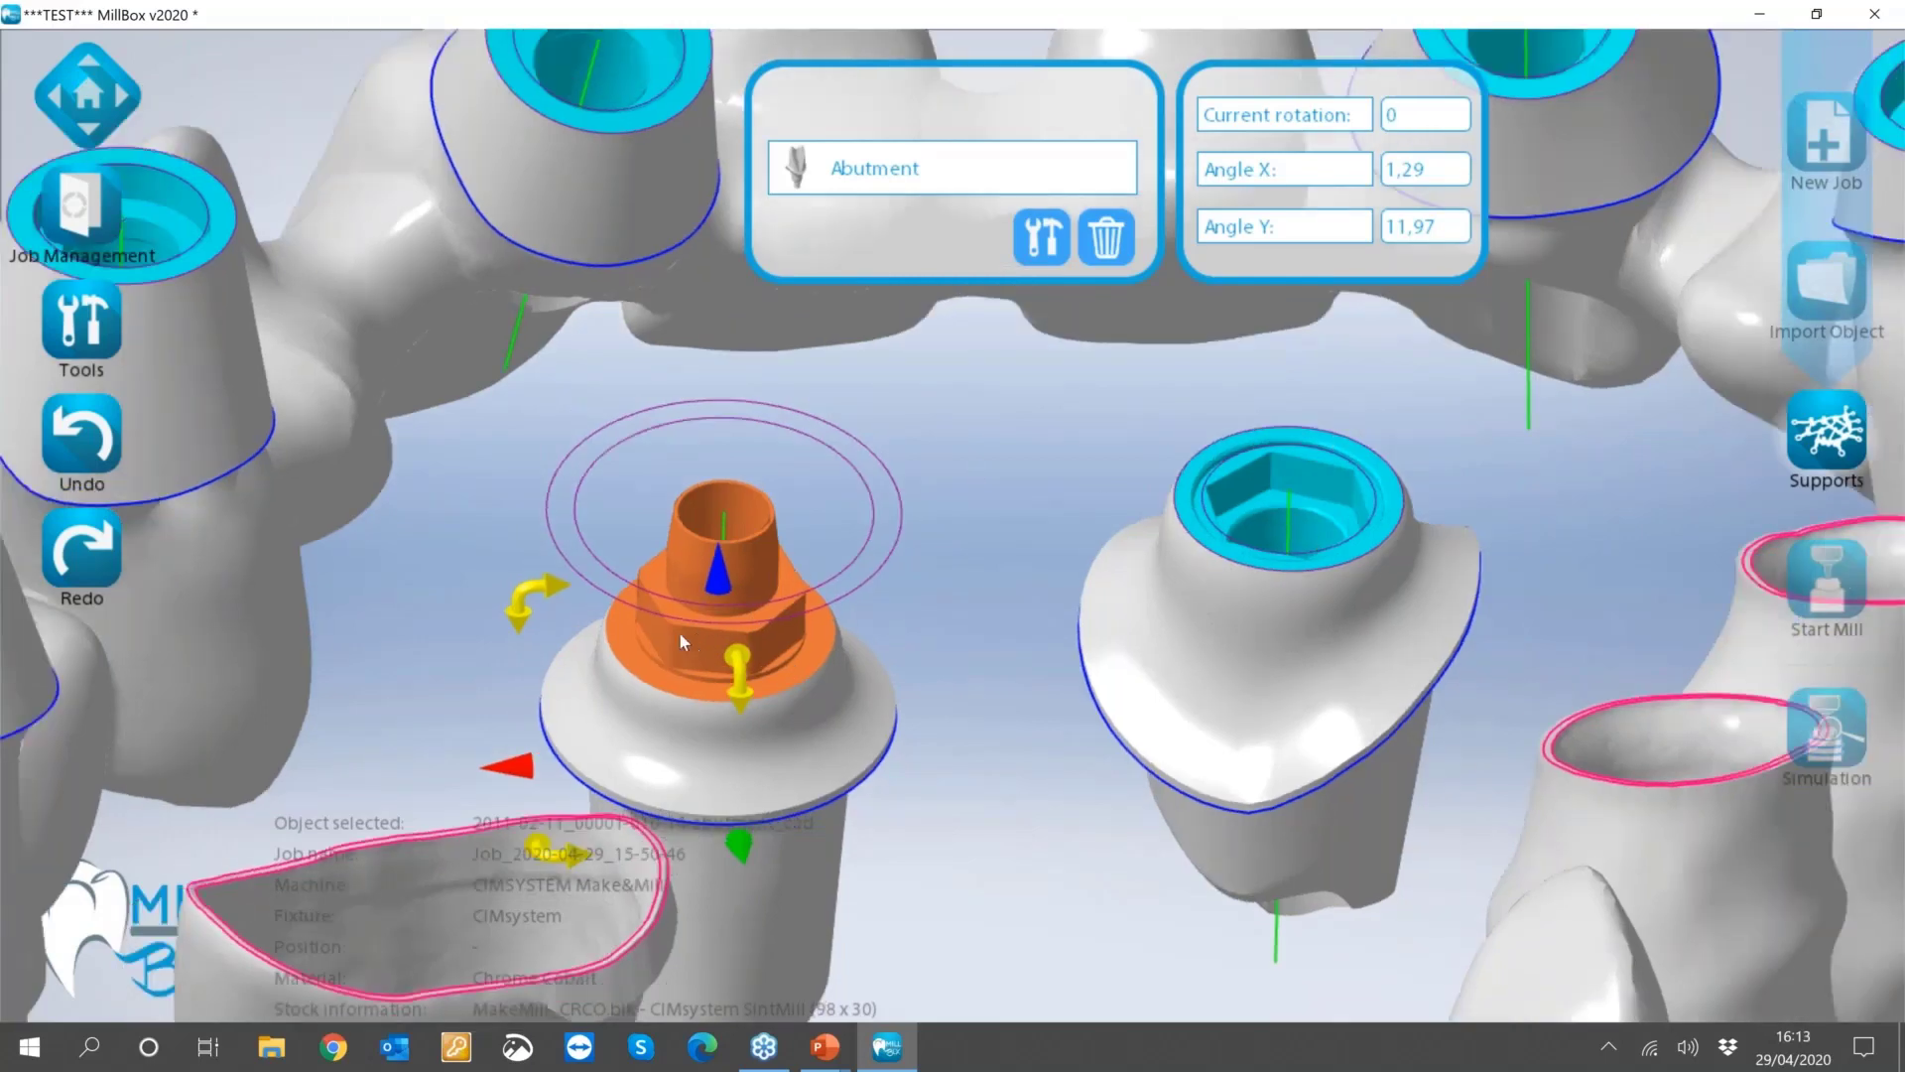
click(1060, 245)
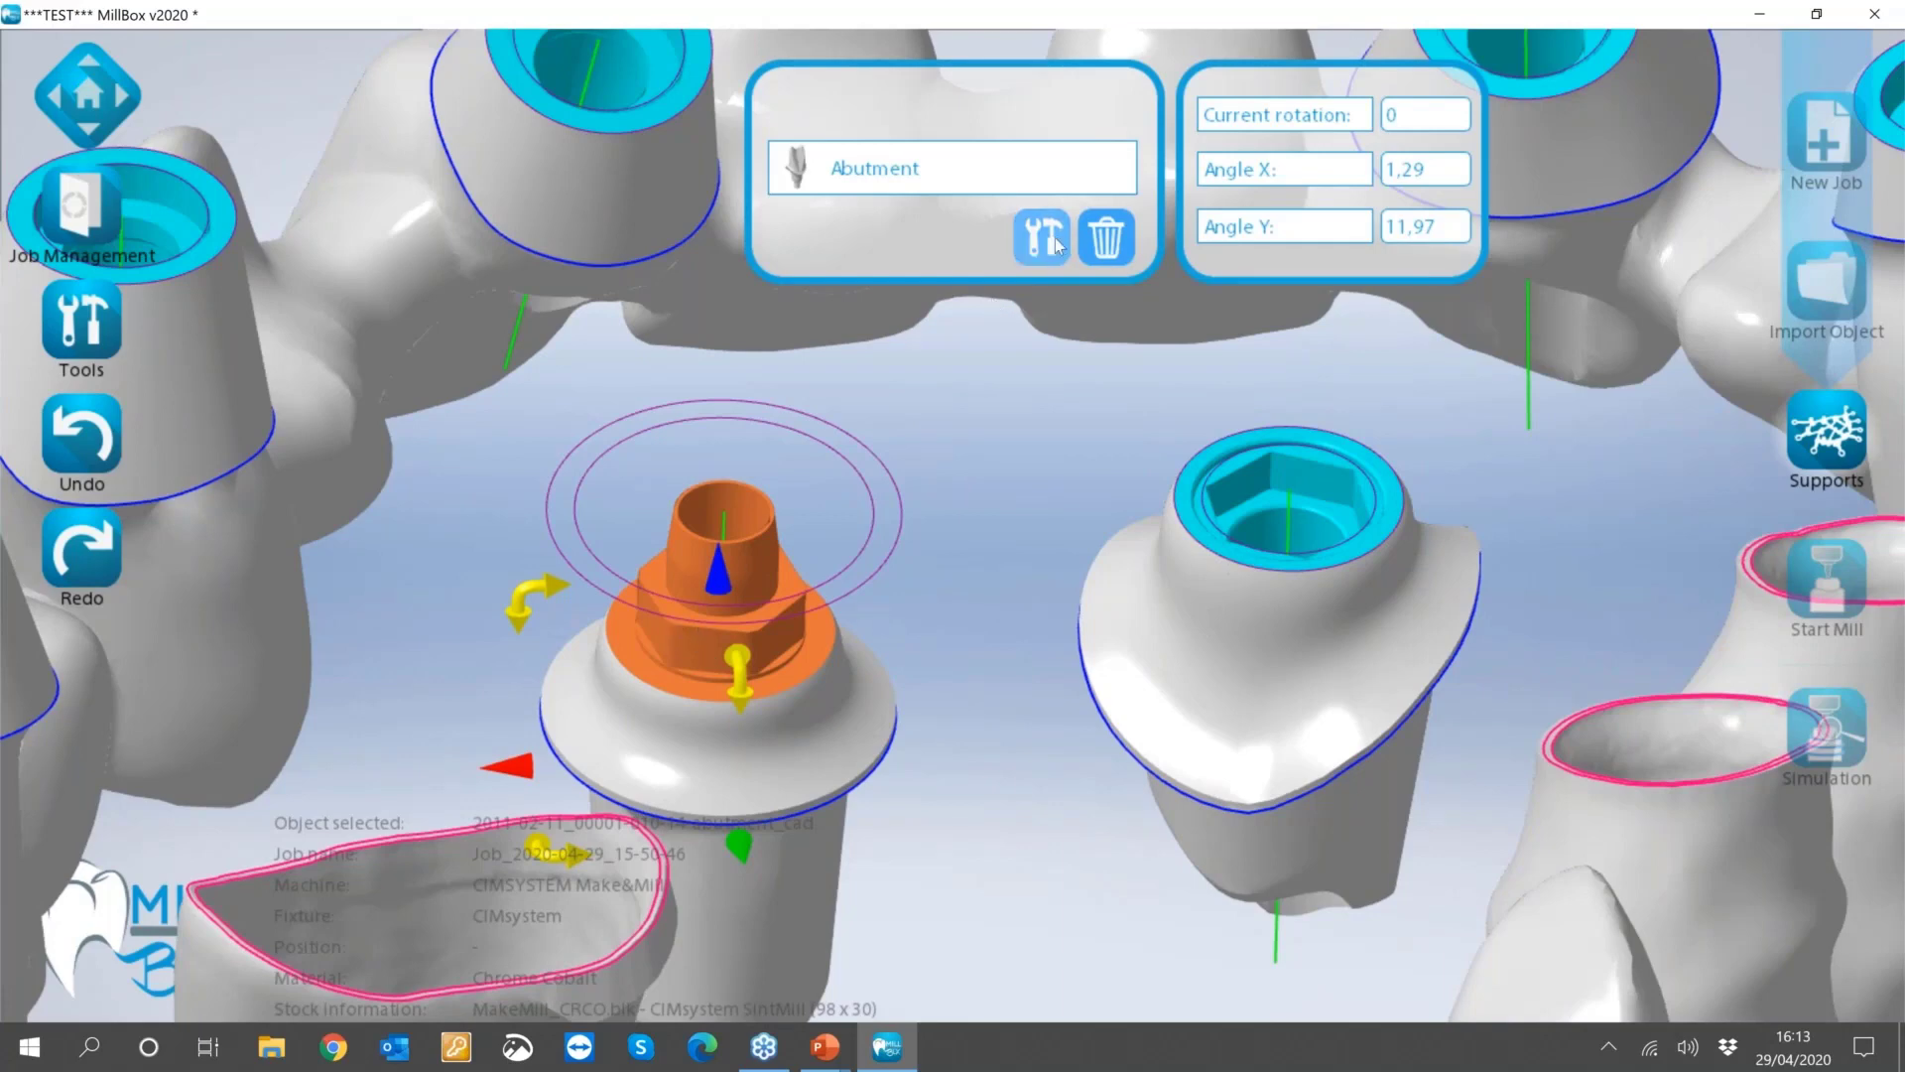
click(814, 300)
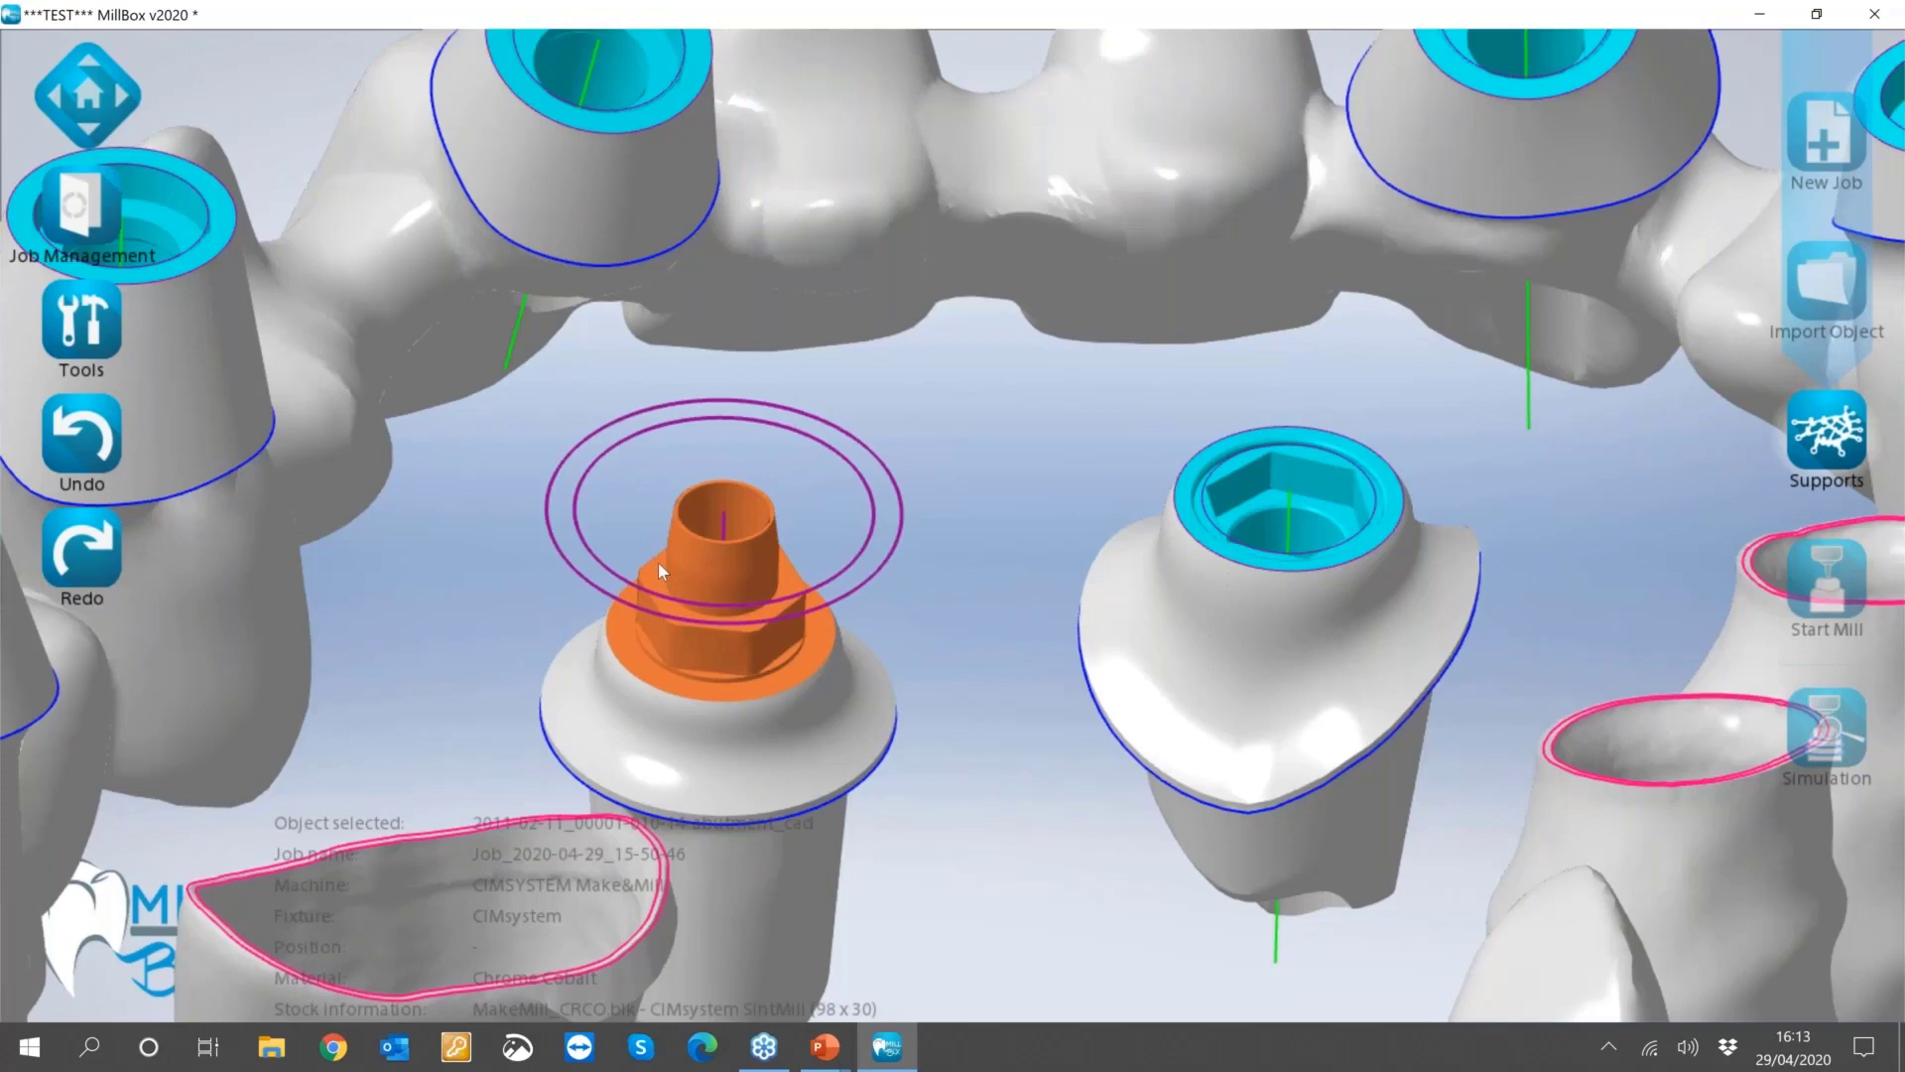
click(658, 563)
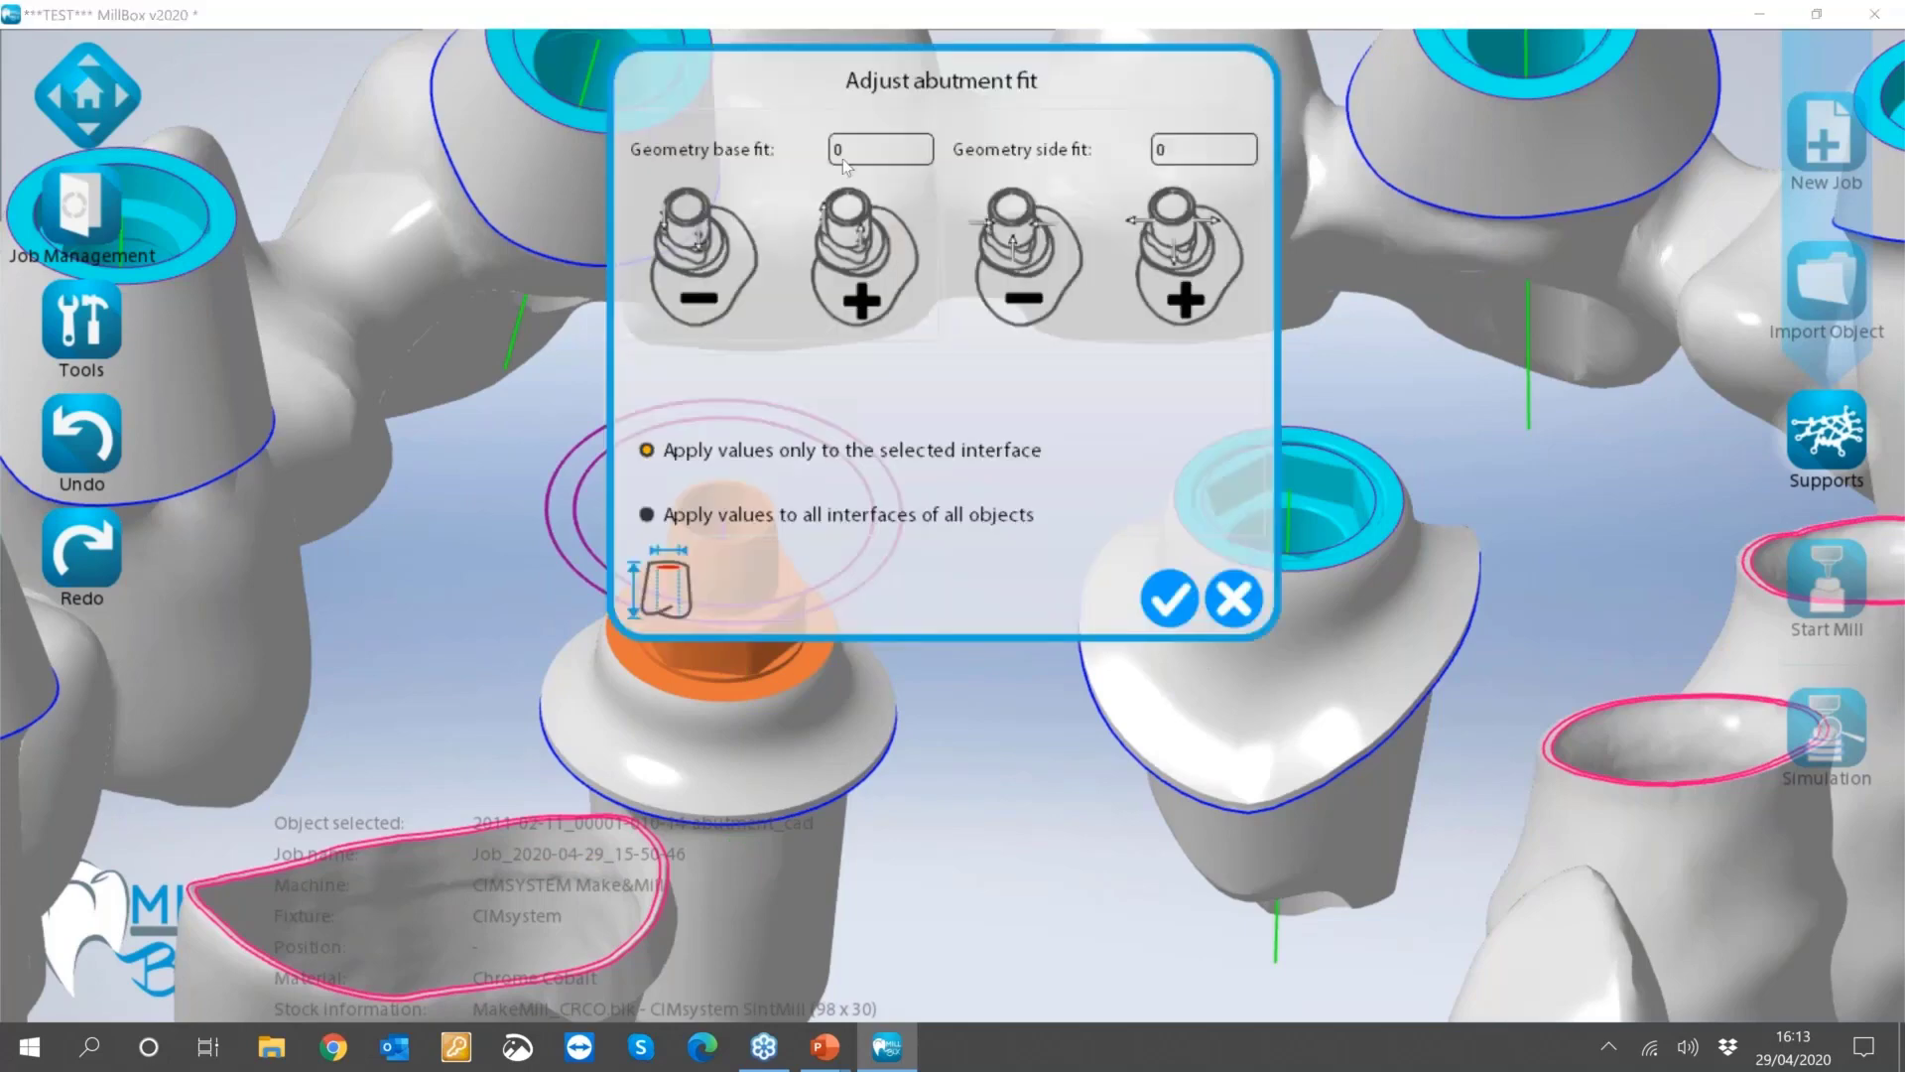
click(1176, 156)
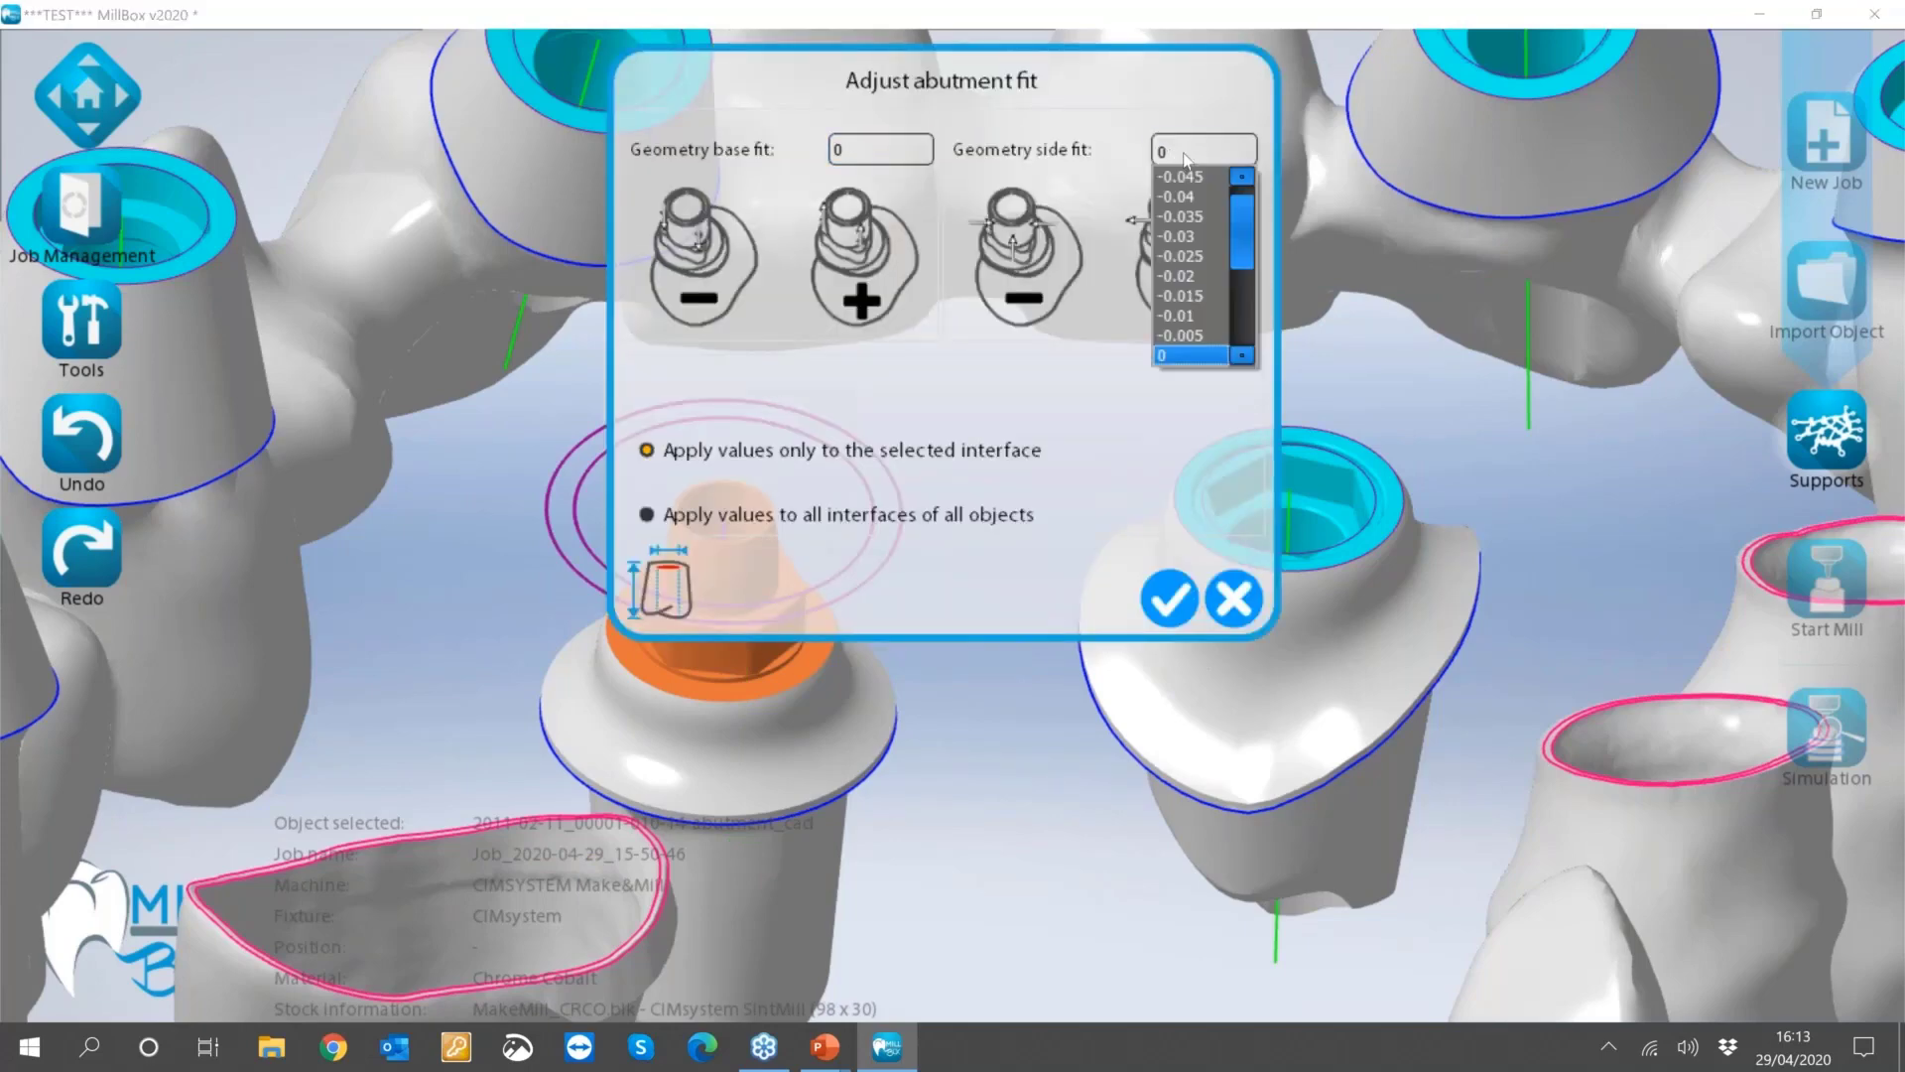
click(1192, 279)
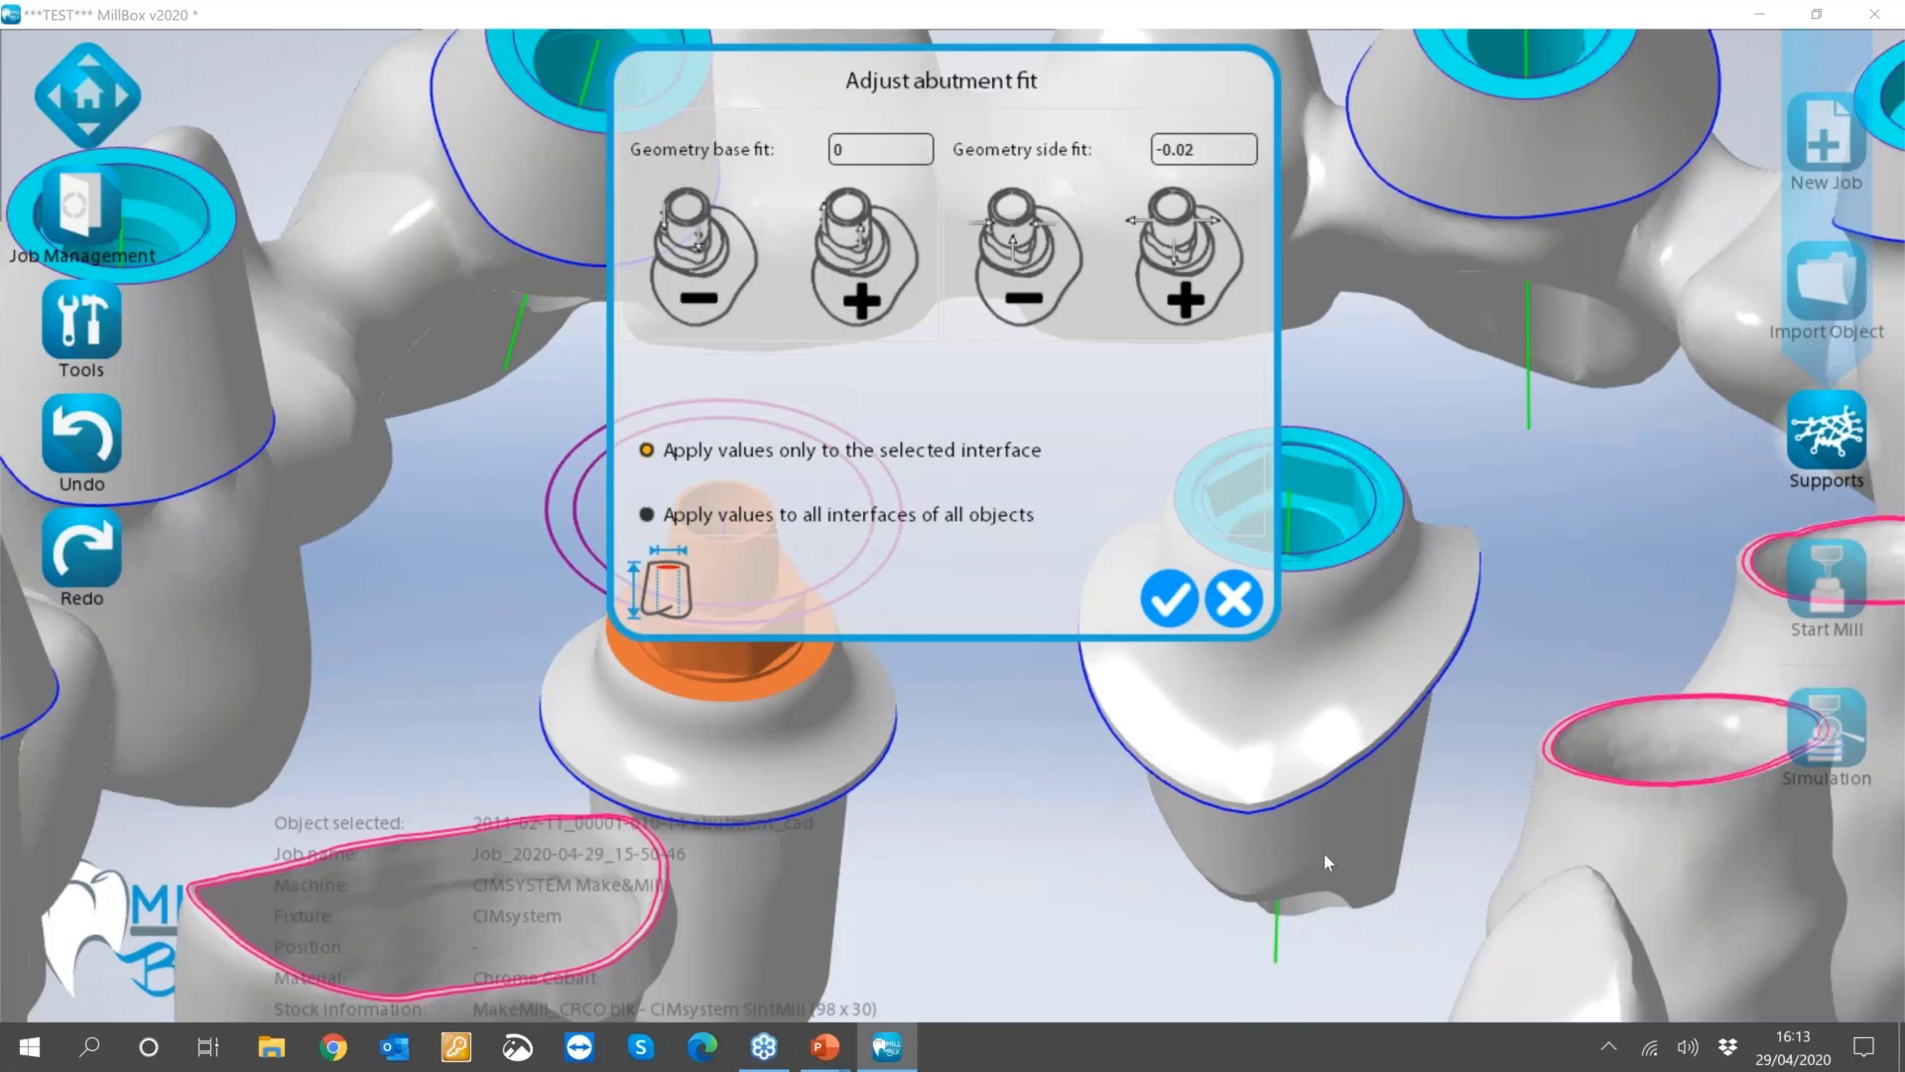
click(667, 583)
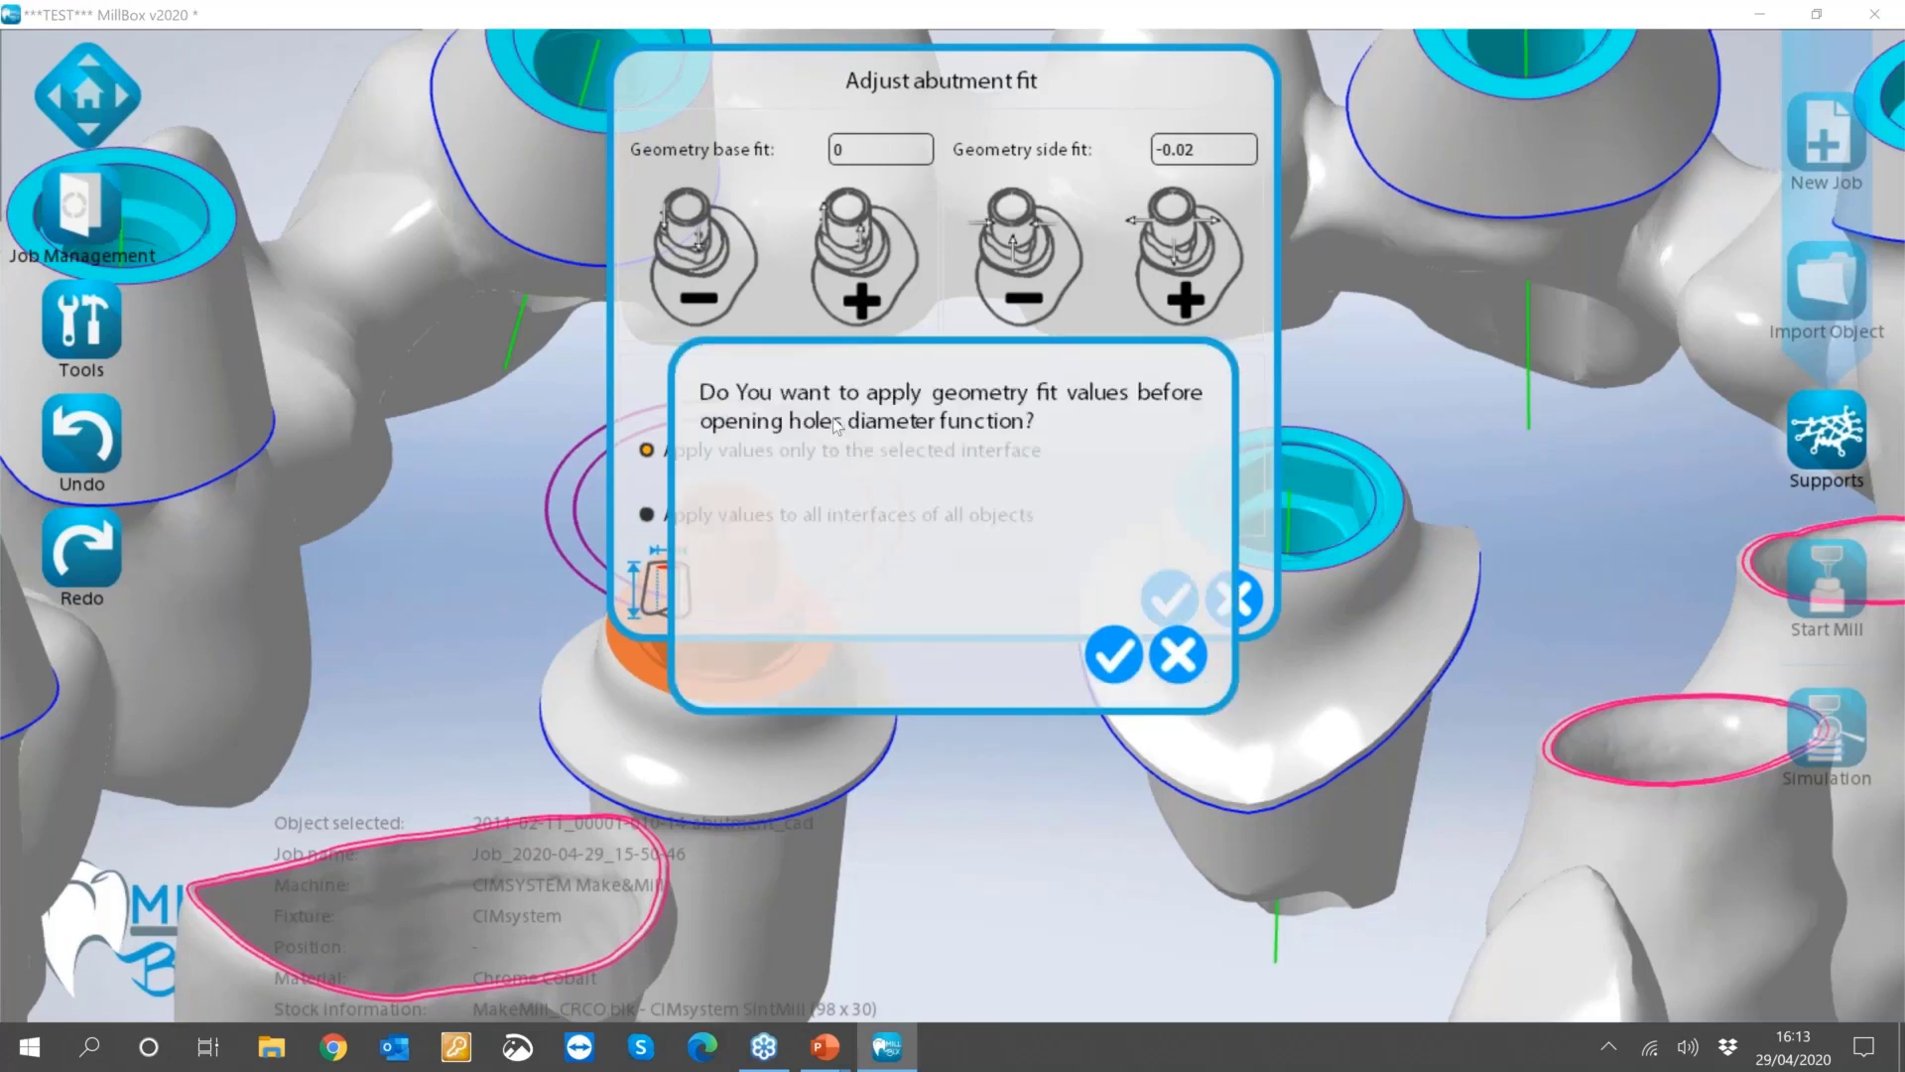
click(1104, 659)
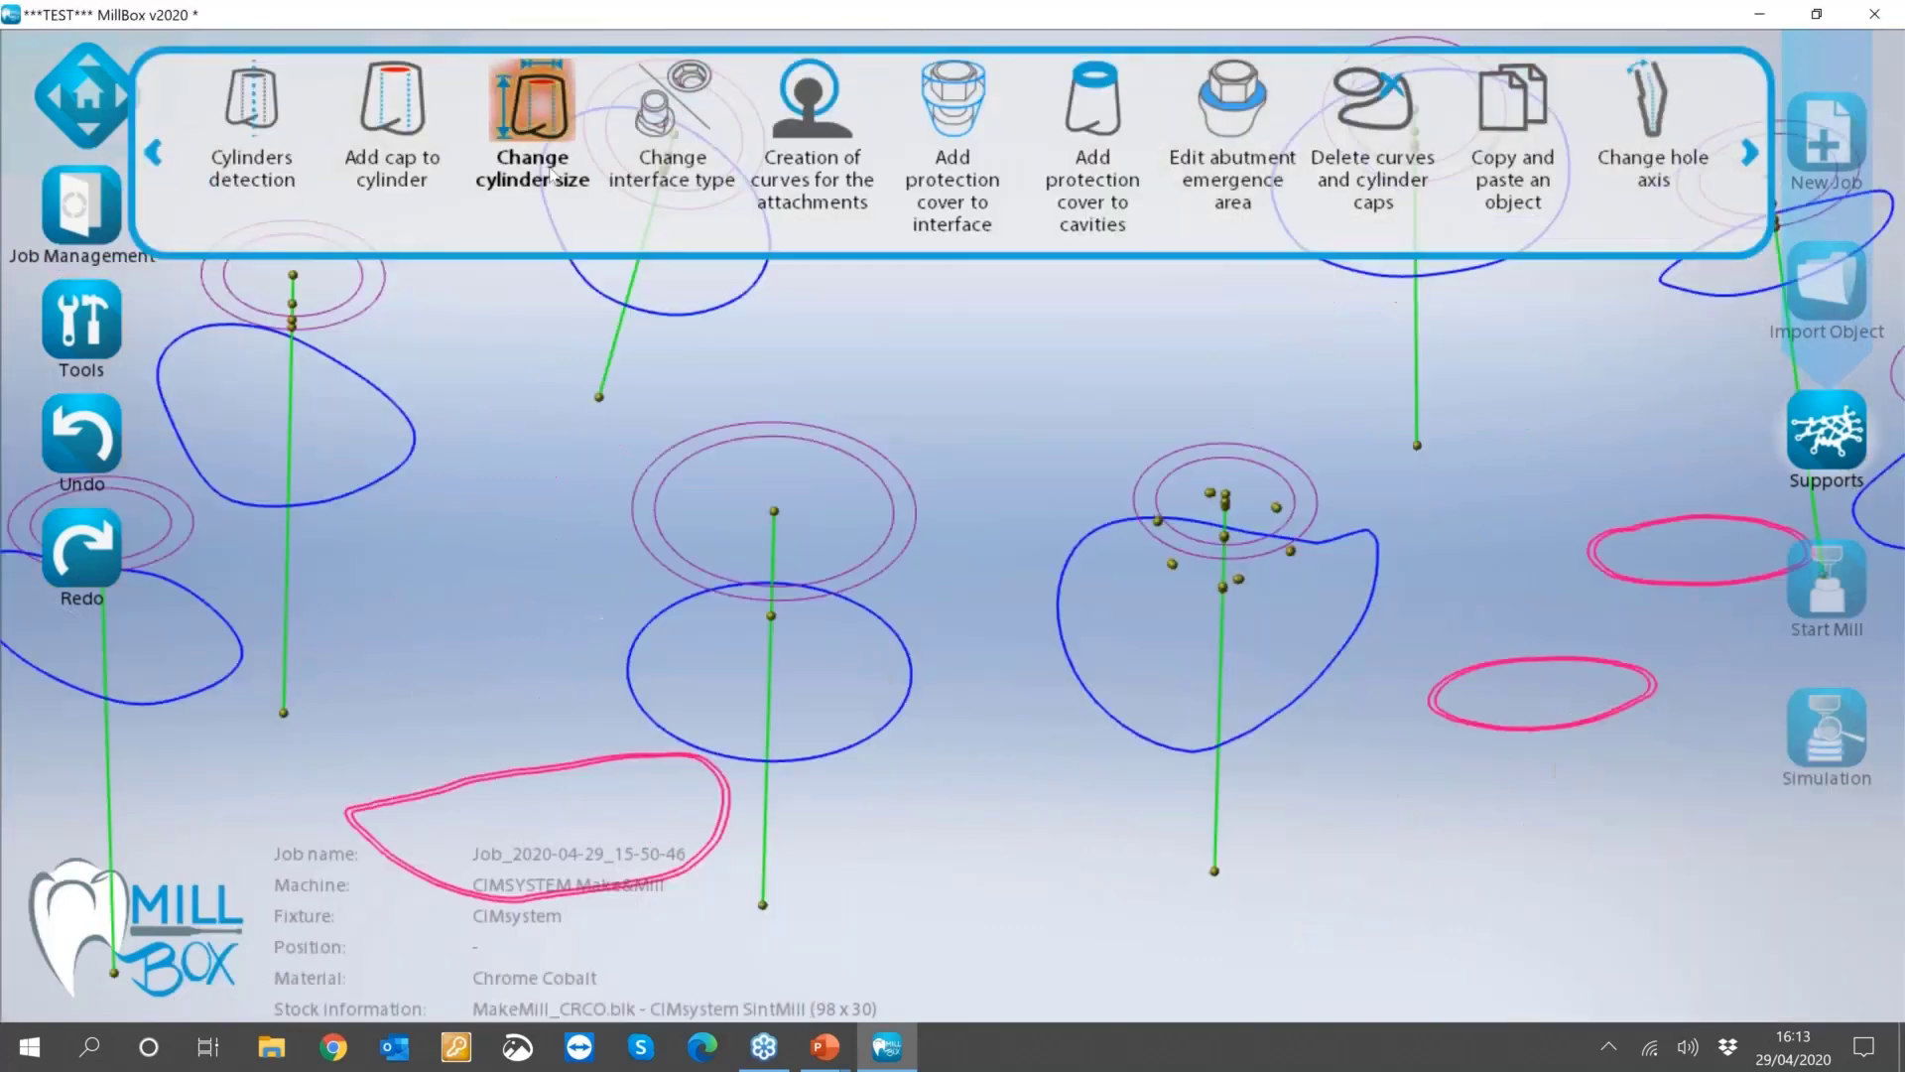
Open the size settings of the cylinder beneath the orange abutment interface and examine the cylinder's position inside the abutment.
middle_drag(861, 700, 859, 697)
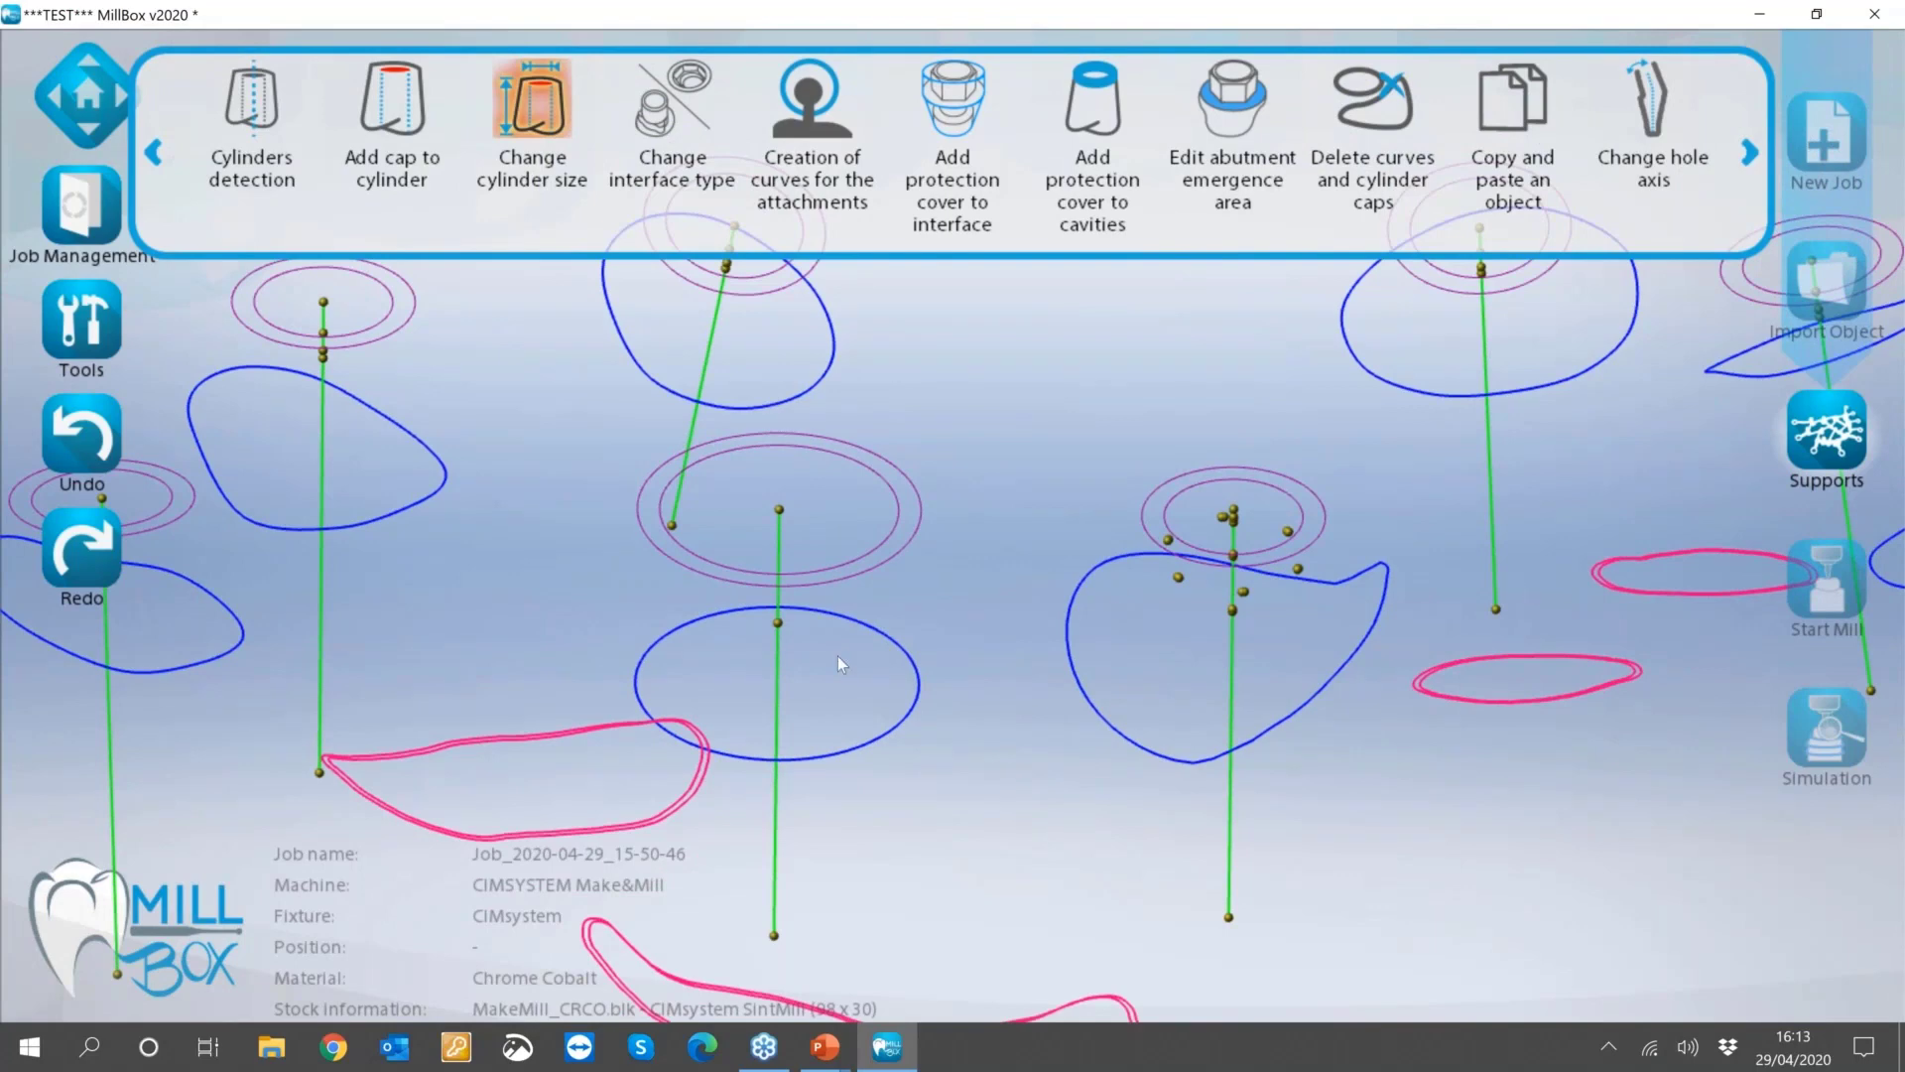
click(776, 689)
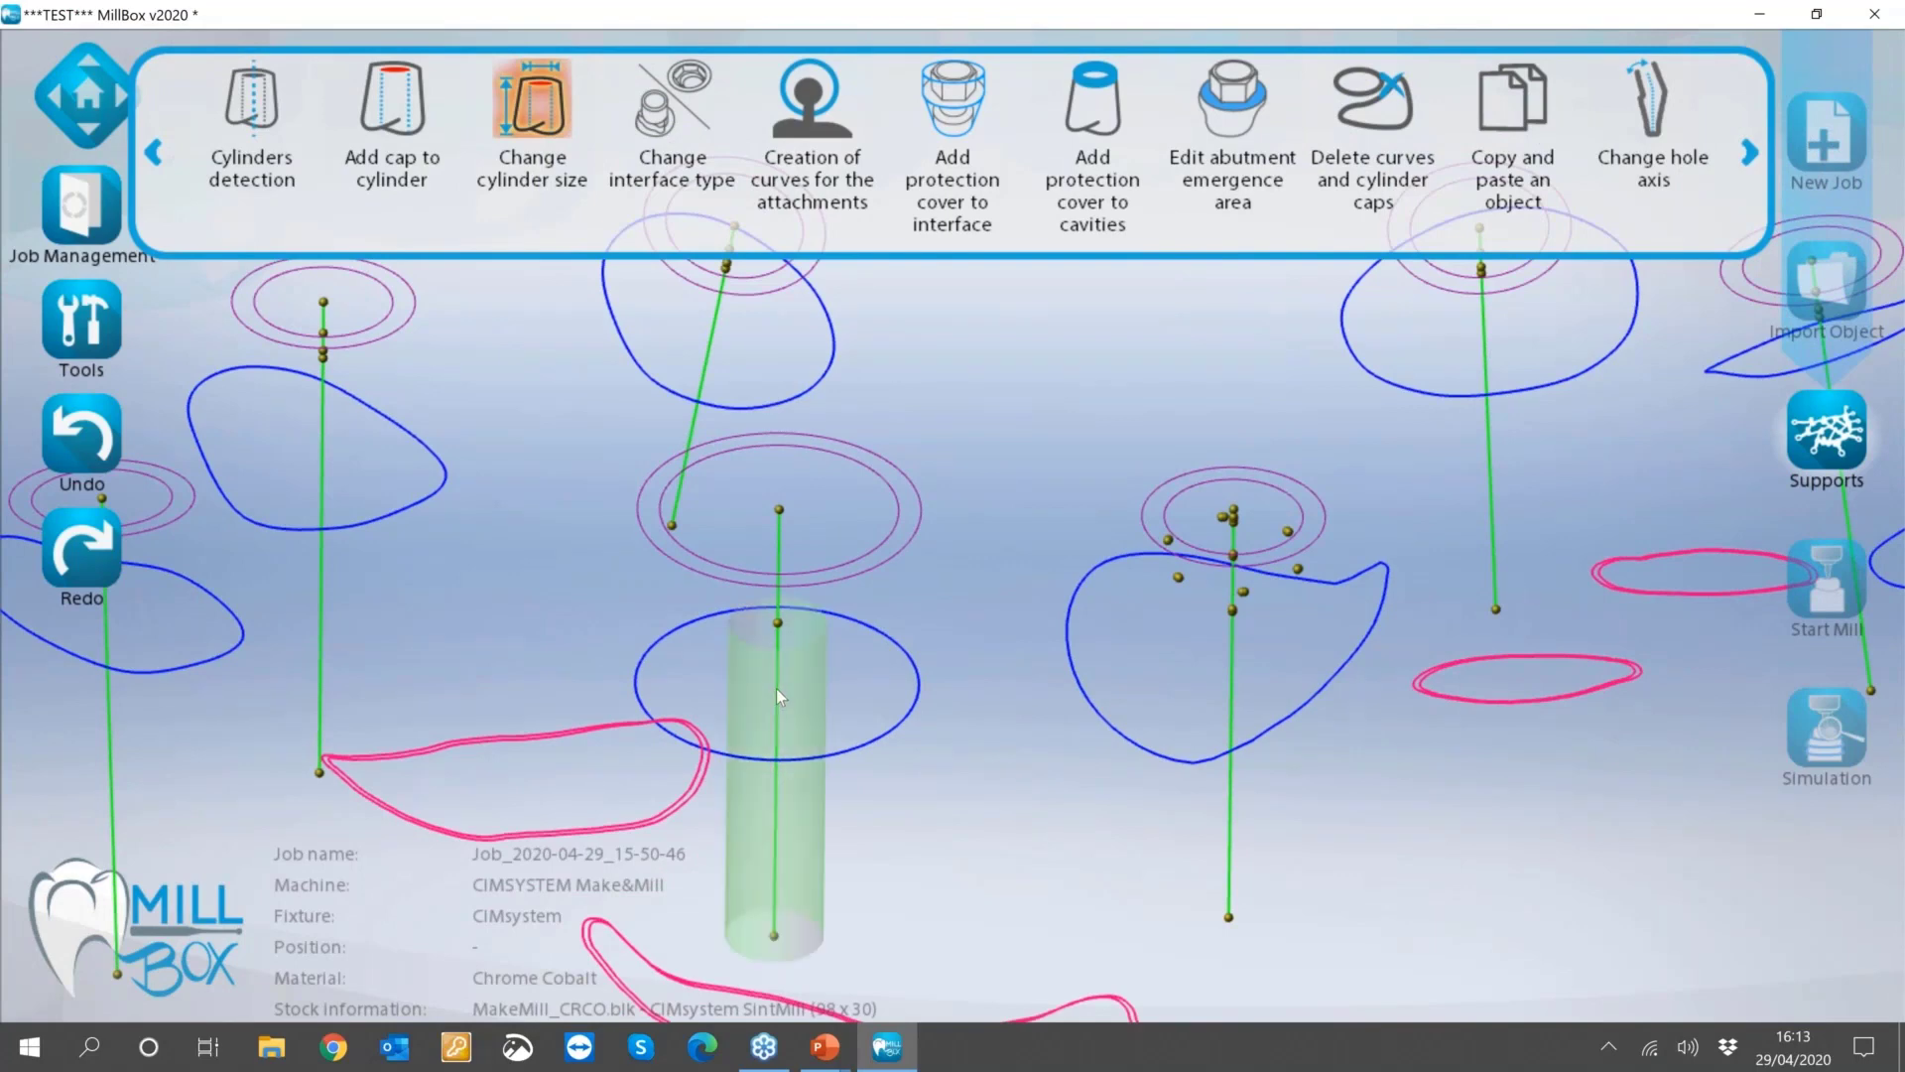
click(776, 688)
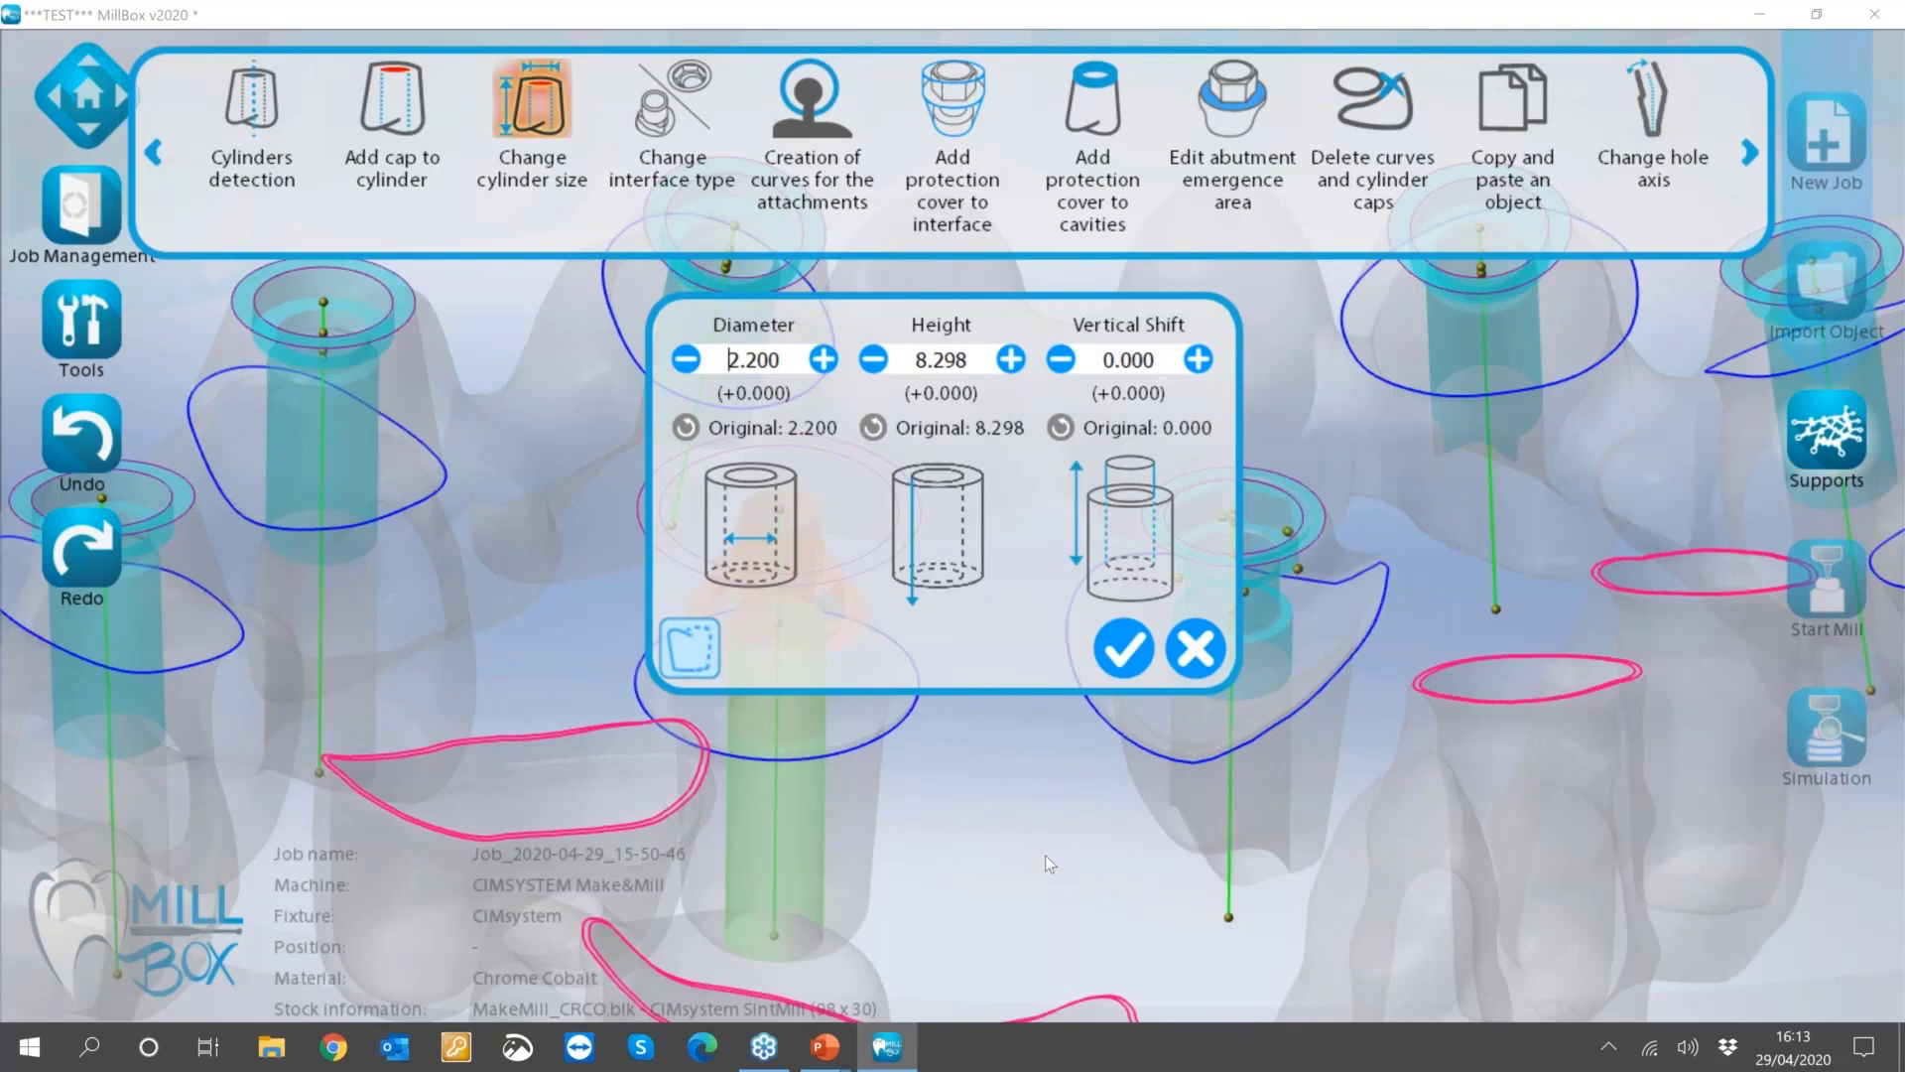
scroll(1045, 855, down, 3)
drag(1045, 855, 902, 800)
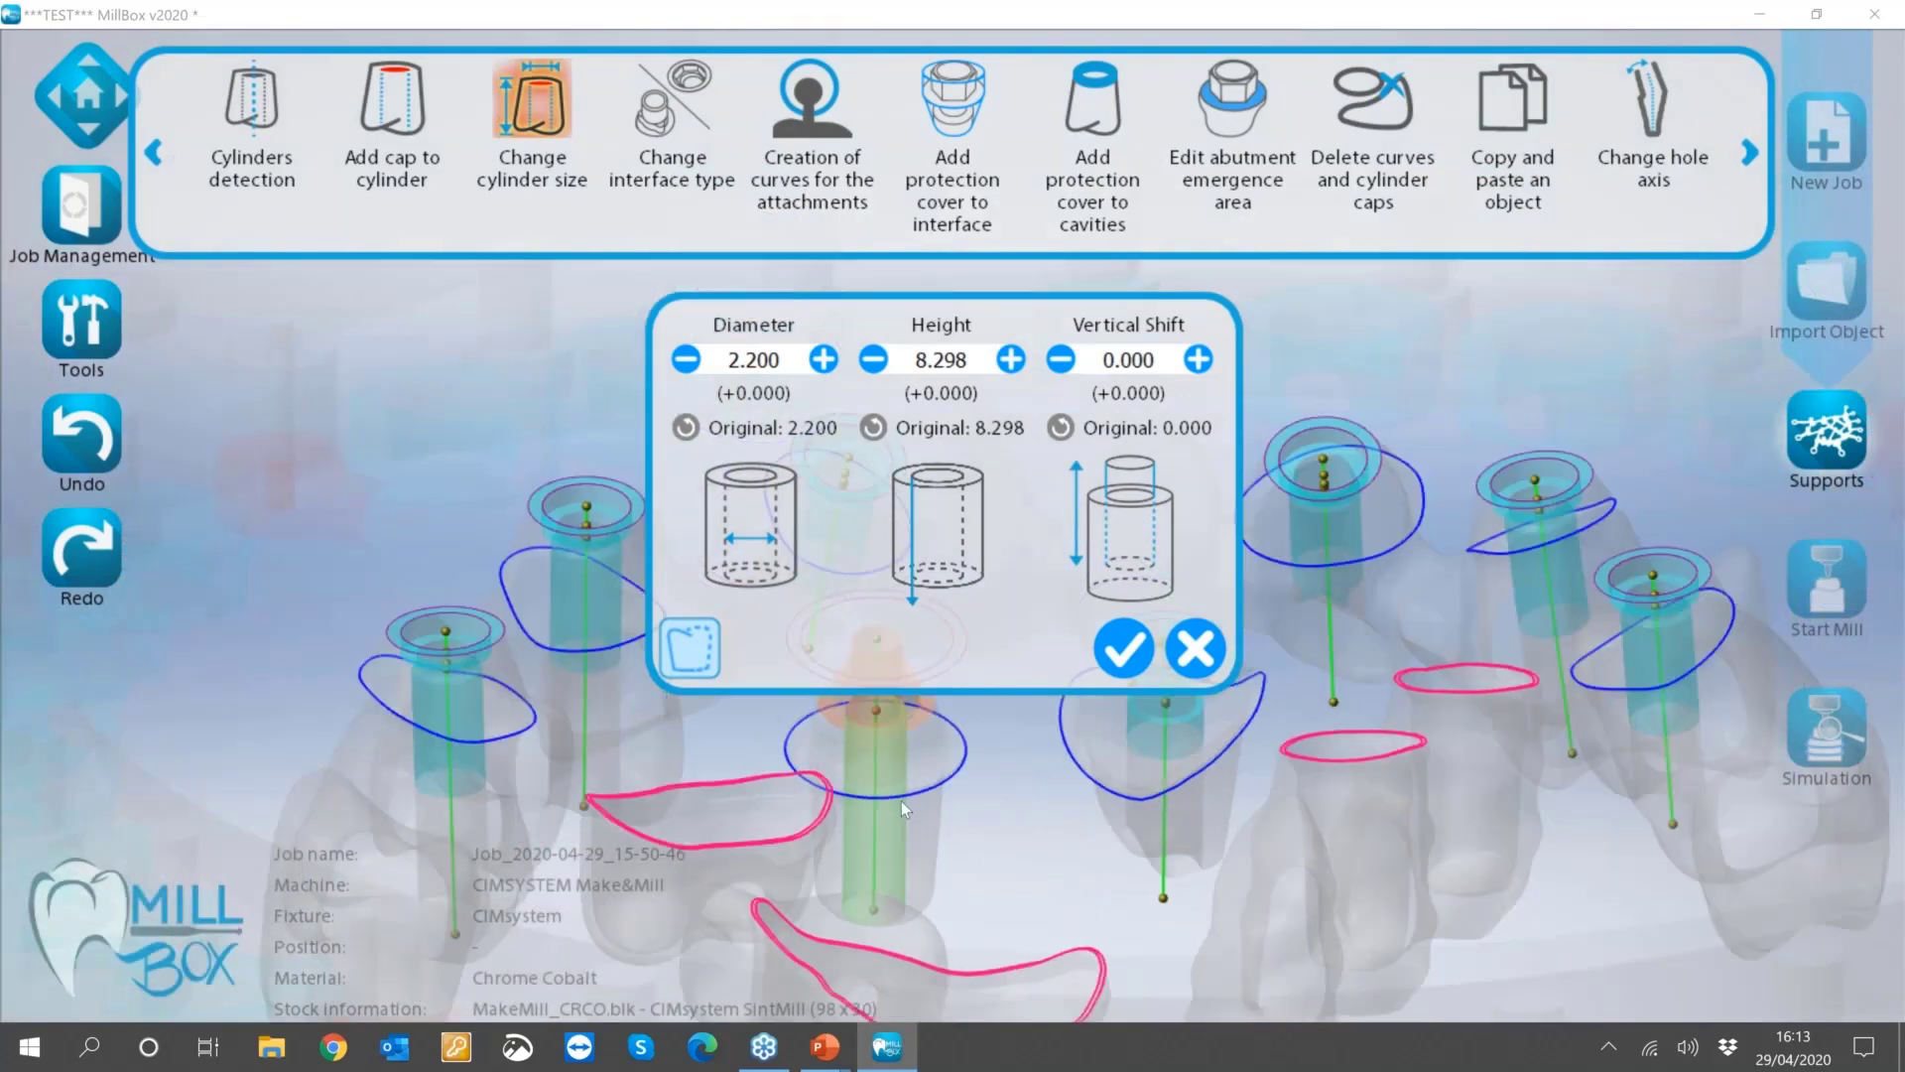
scroll(901, 801, up, 3)
drag(890, 699, 899, 752)
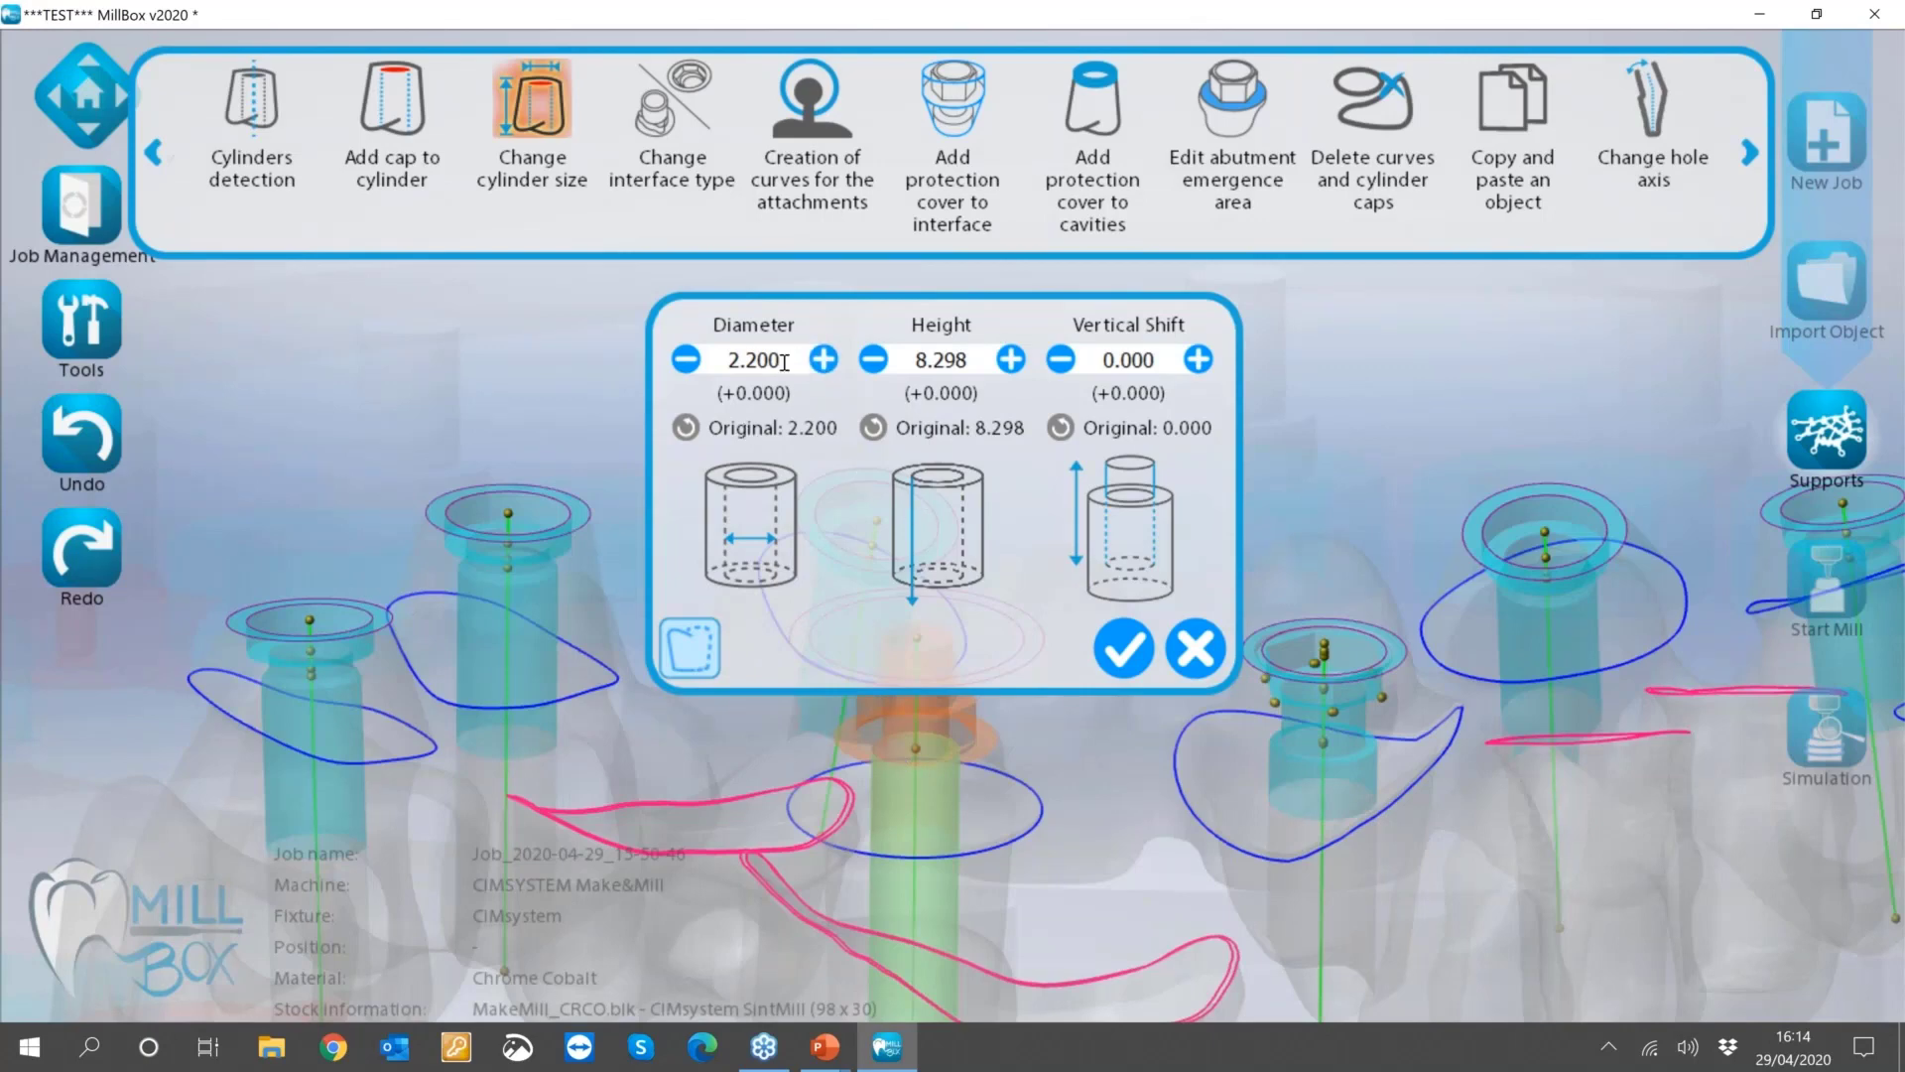
Preview the cylinder with diameters of 2.3 and 2.4, and restore the diameter to 2.2.
drag(789, 359, 747, 360)
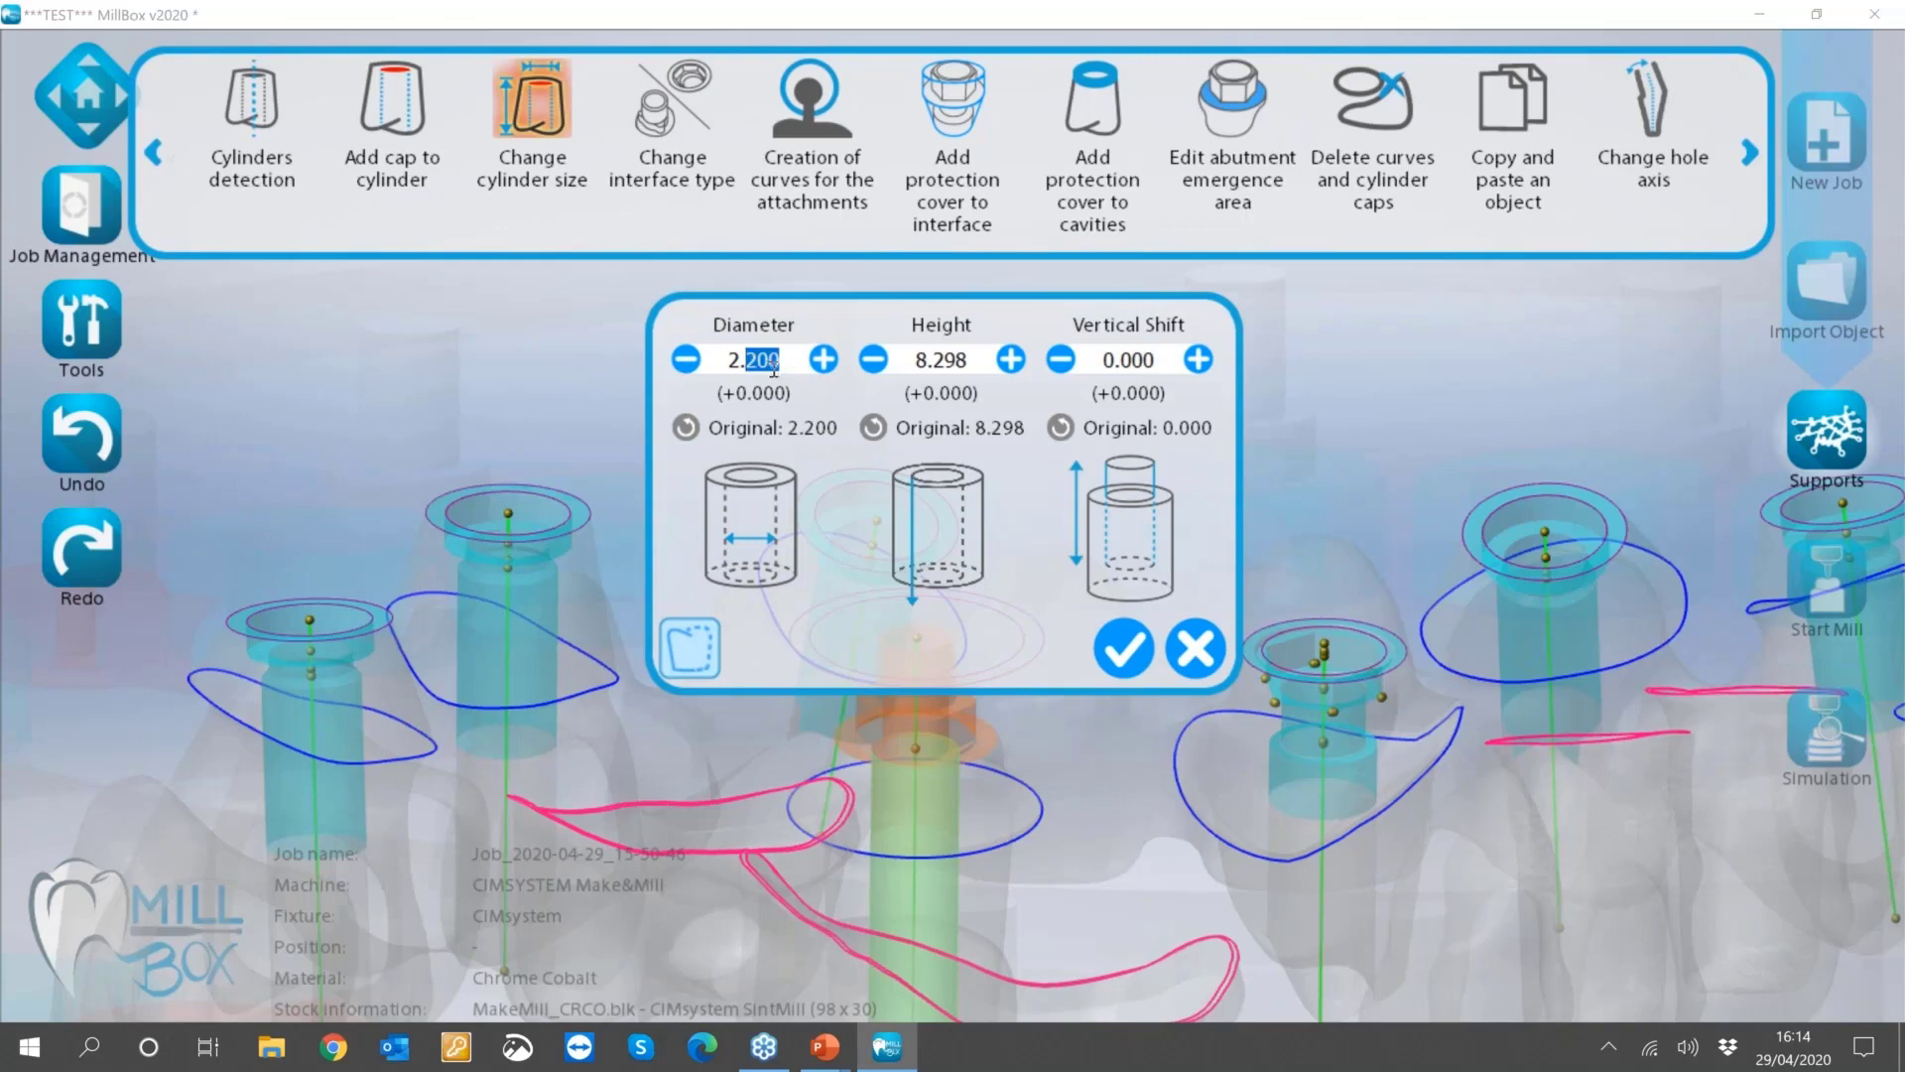
text(3)
scroll(939, 857, up, 2)
scroll(930, 851, up, 2)
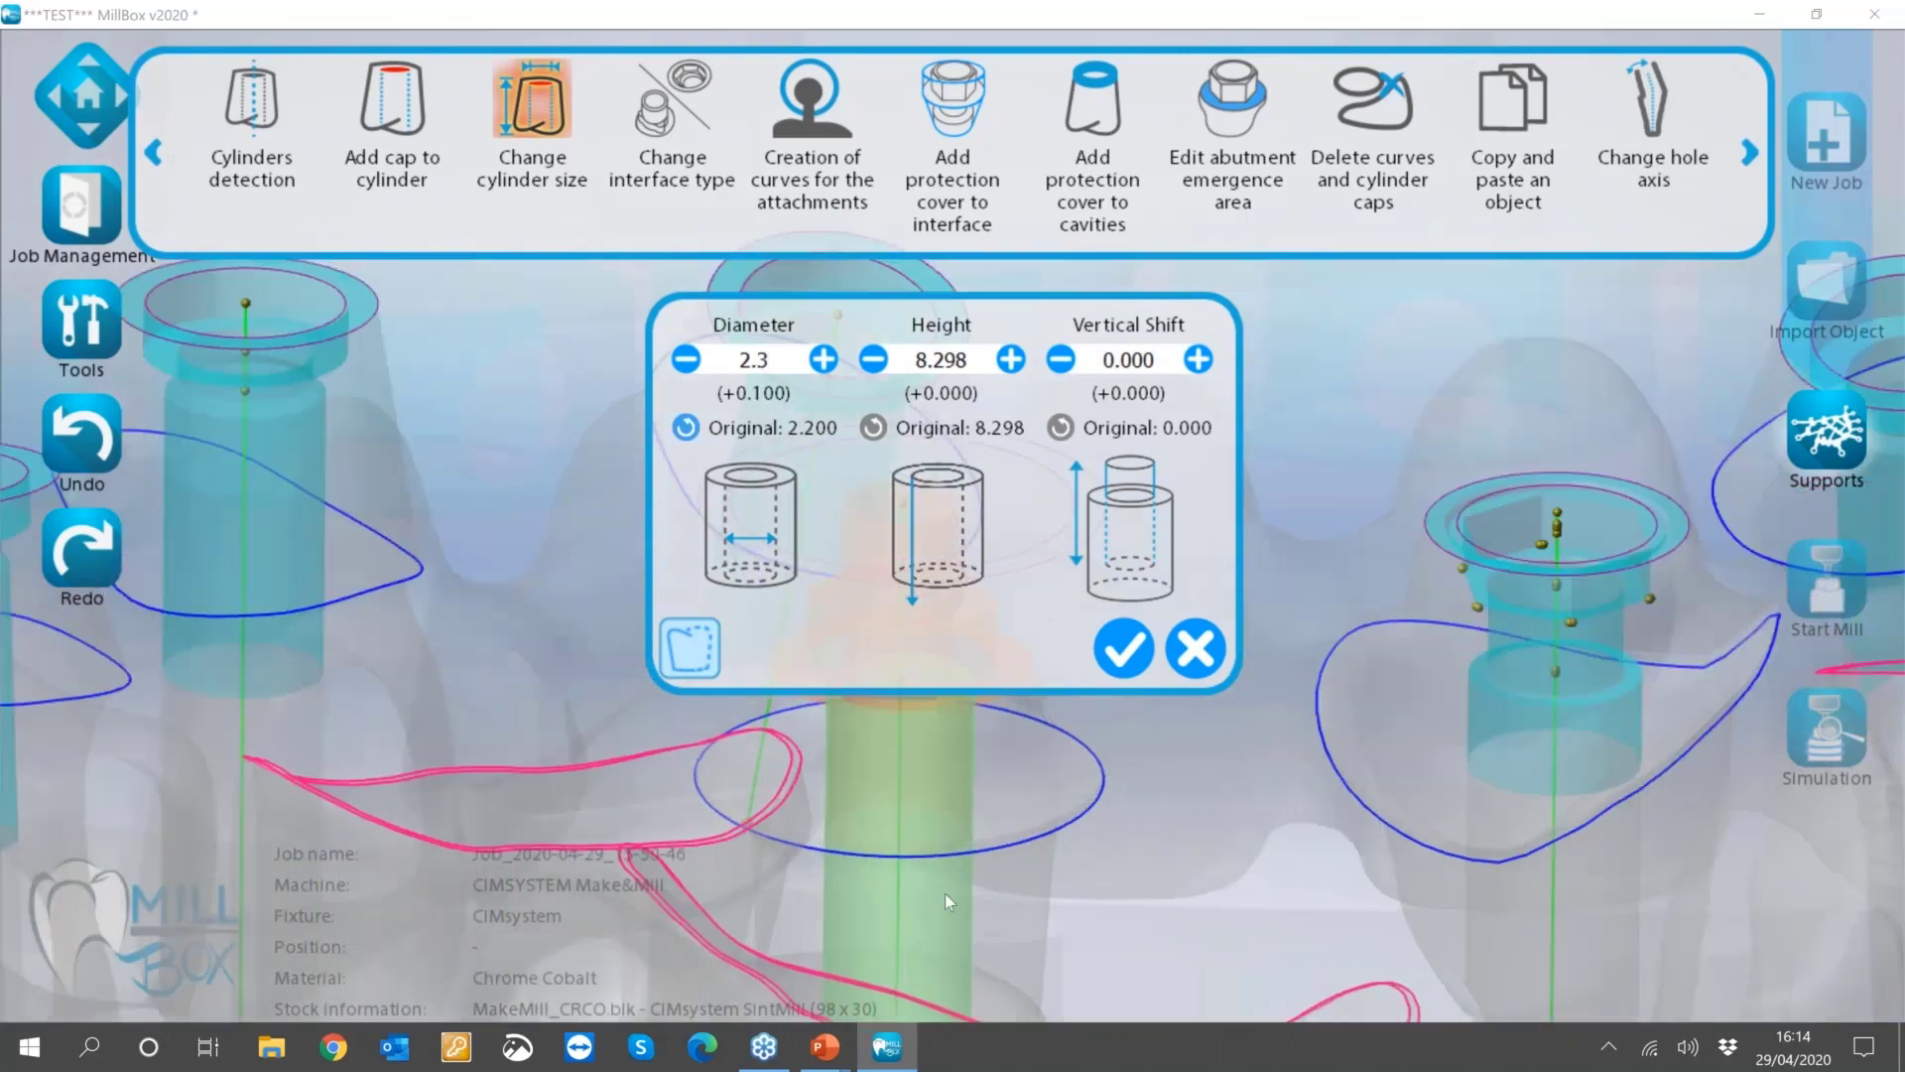
scroll(944, 893, up, 2)
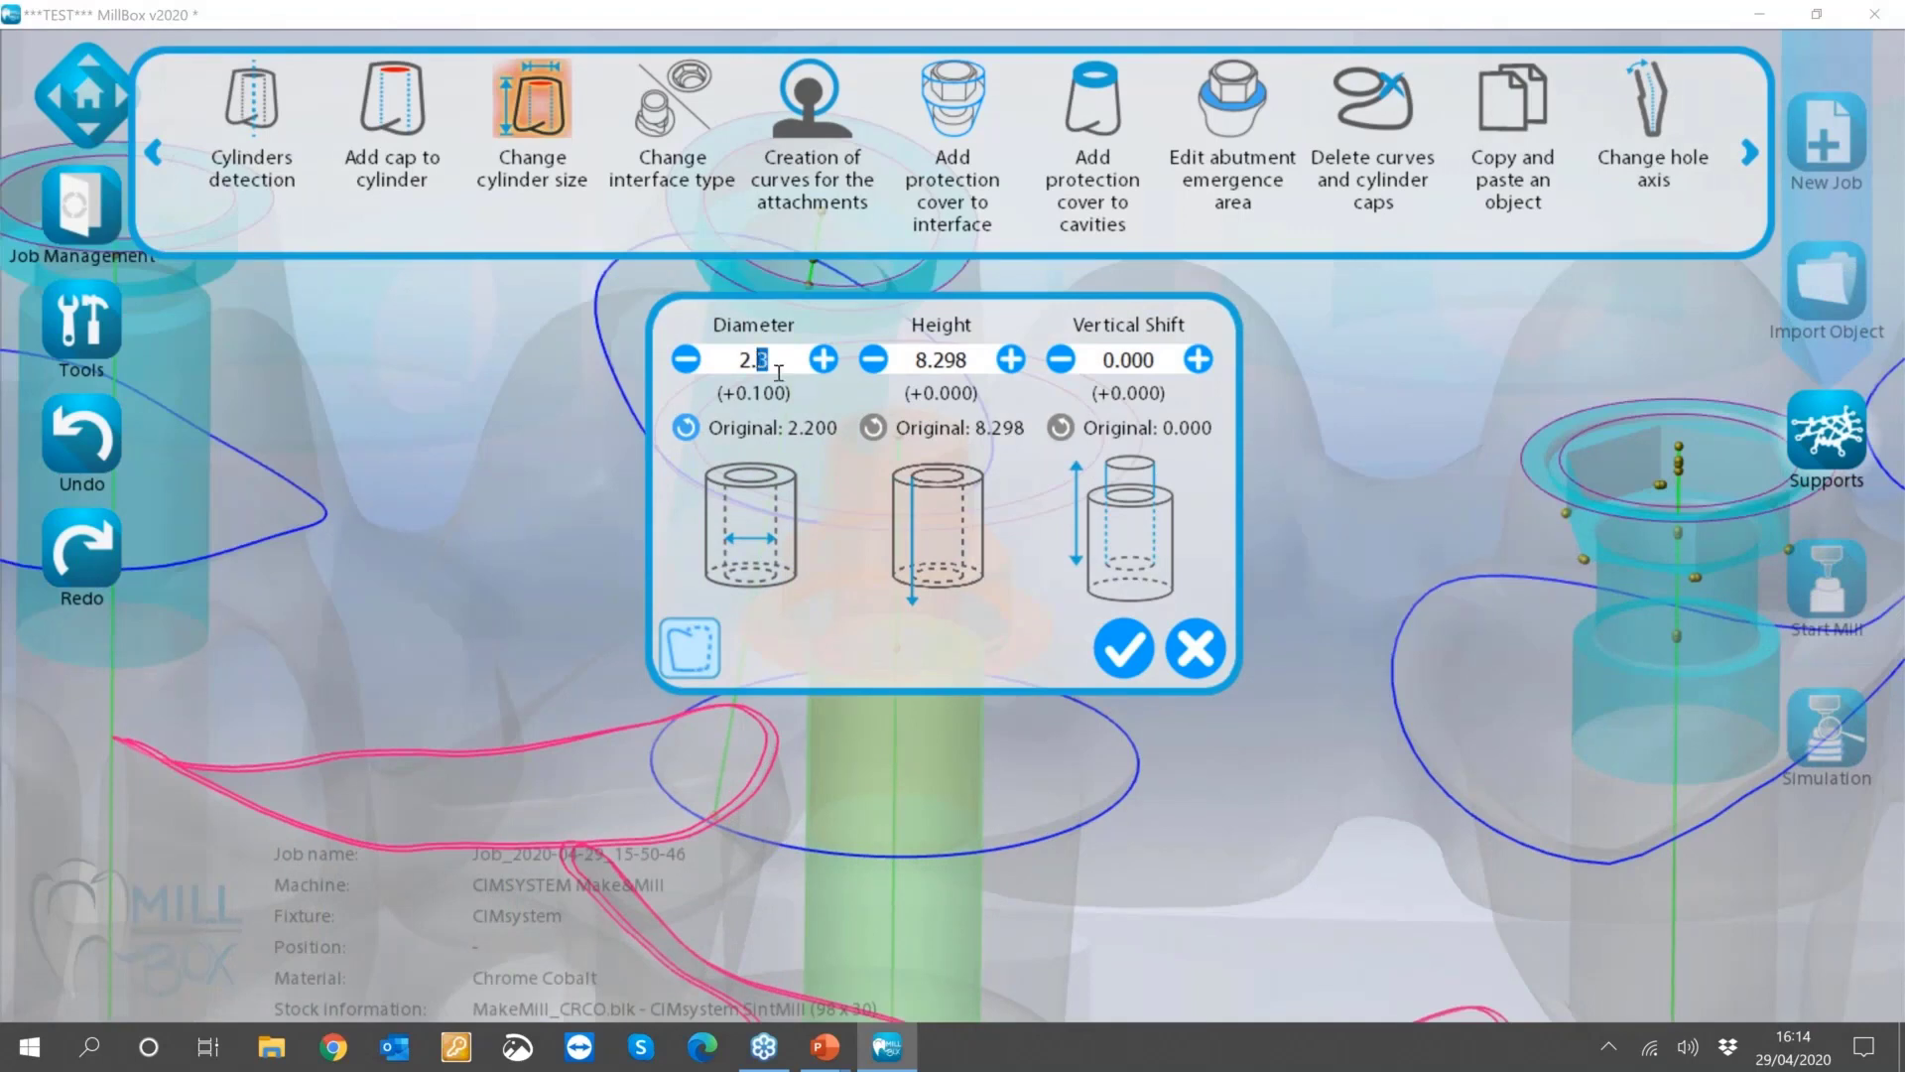
text(4)
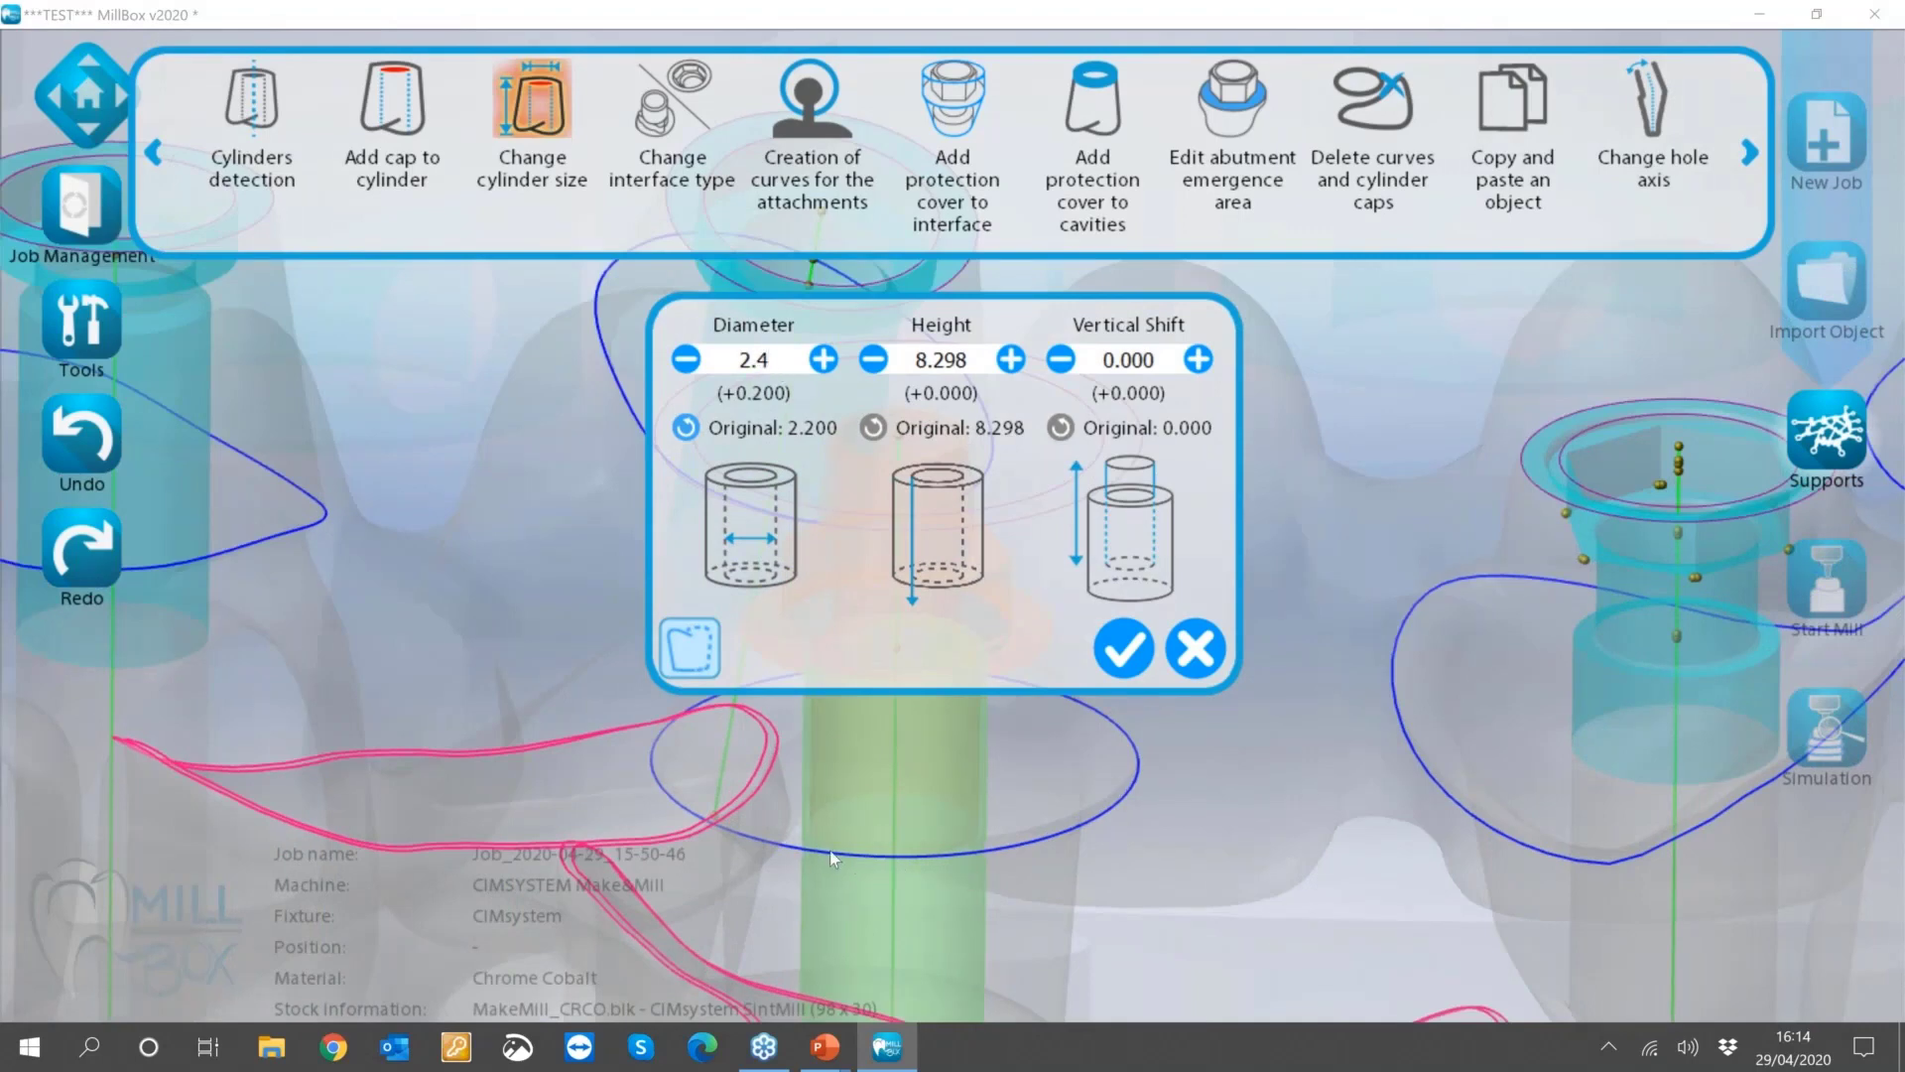
key(BackSpace)
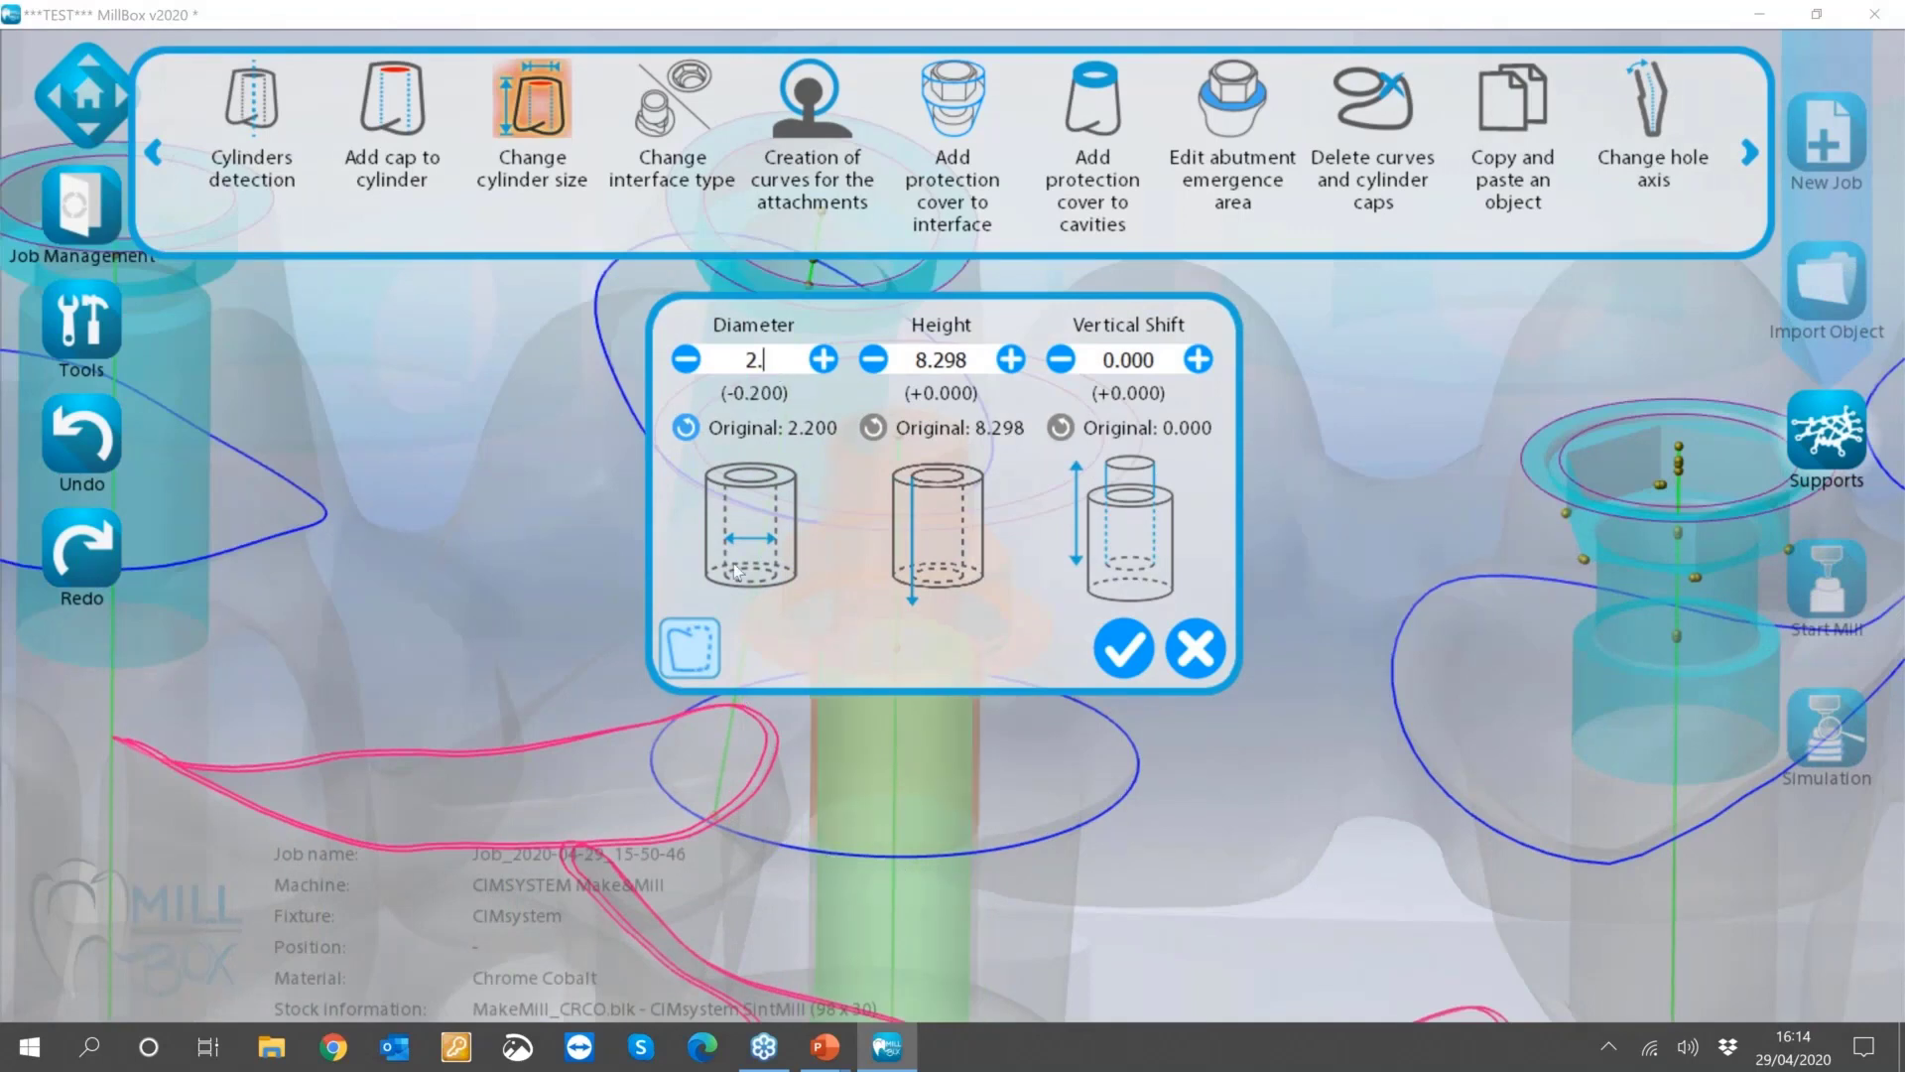
text(2)
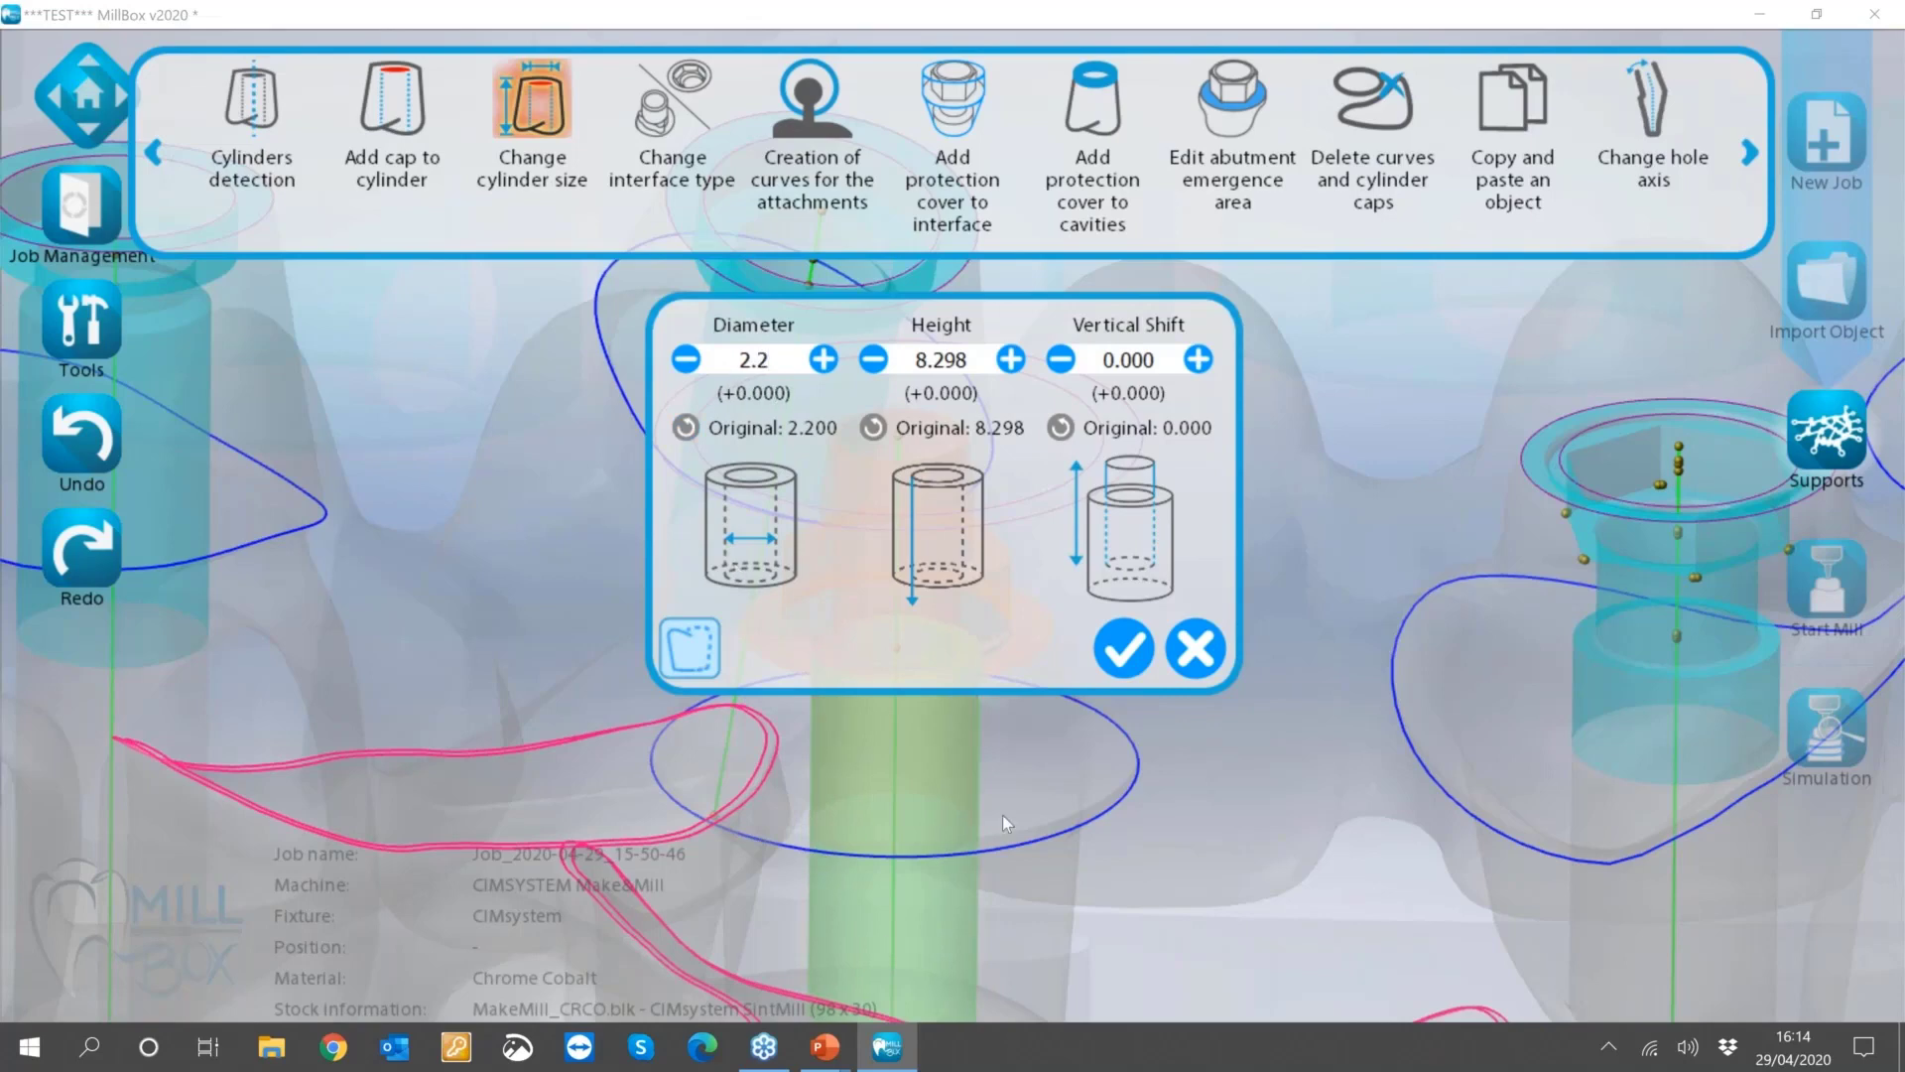
Dismiss the cylinder size settings of the orange abutment without applying changes and leave the cylinder size function.
drag(1006, 808, 1028, 816)
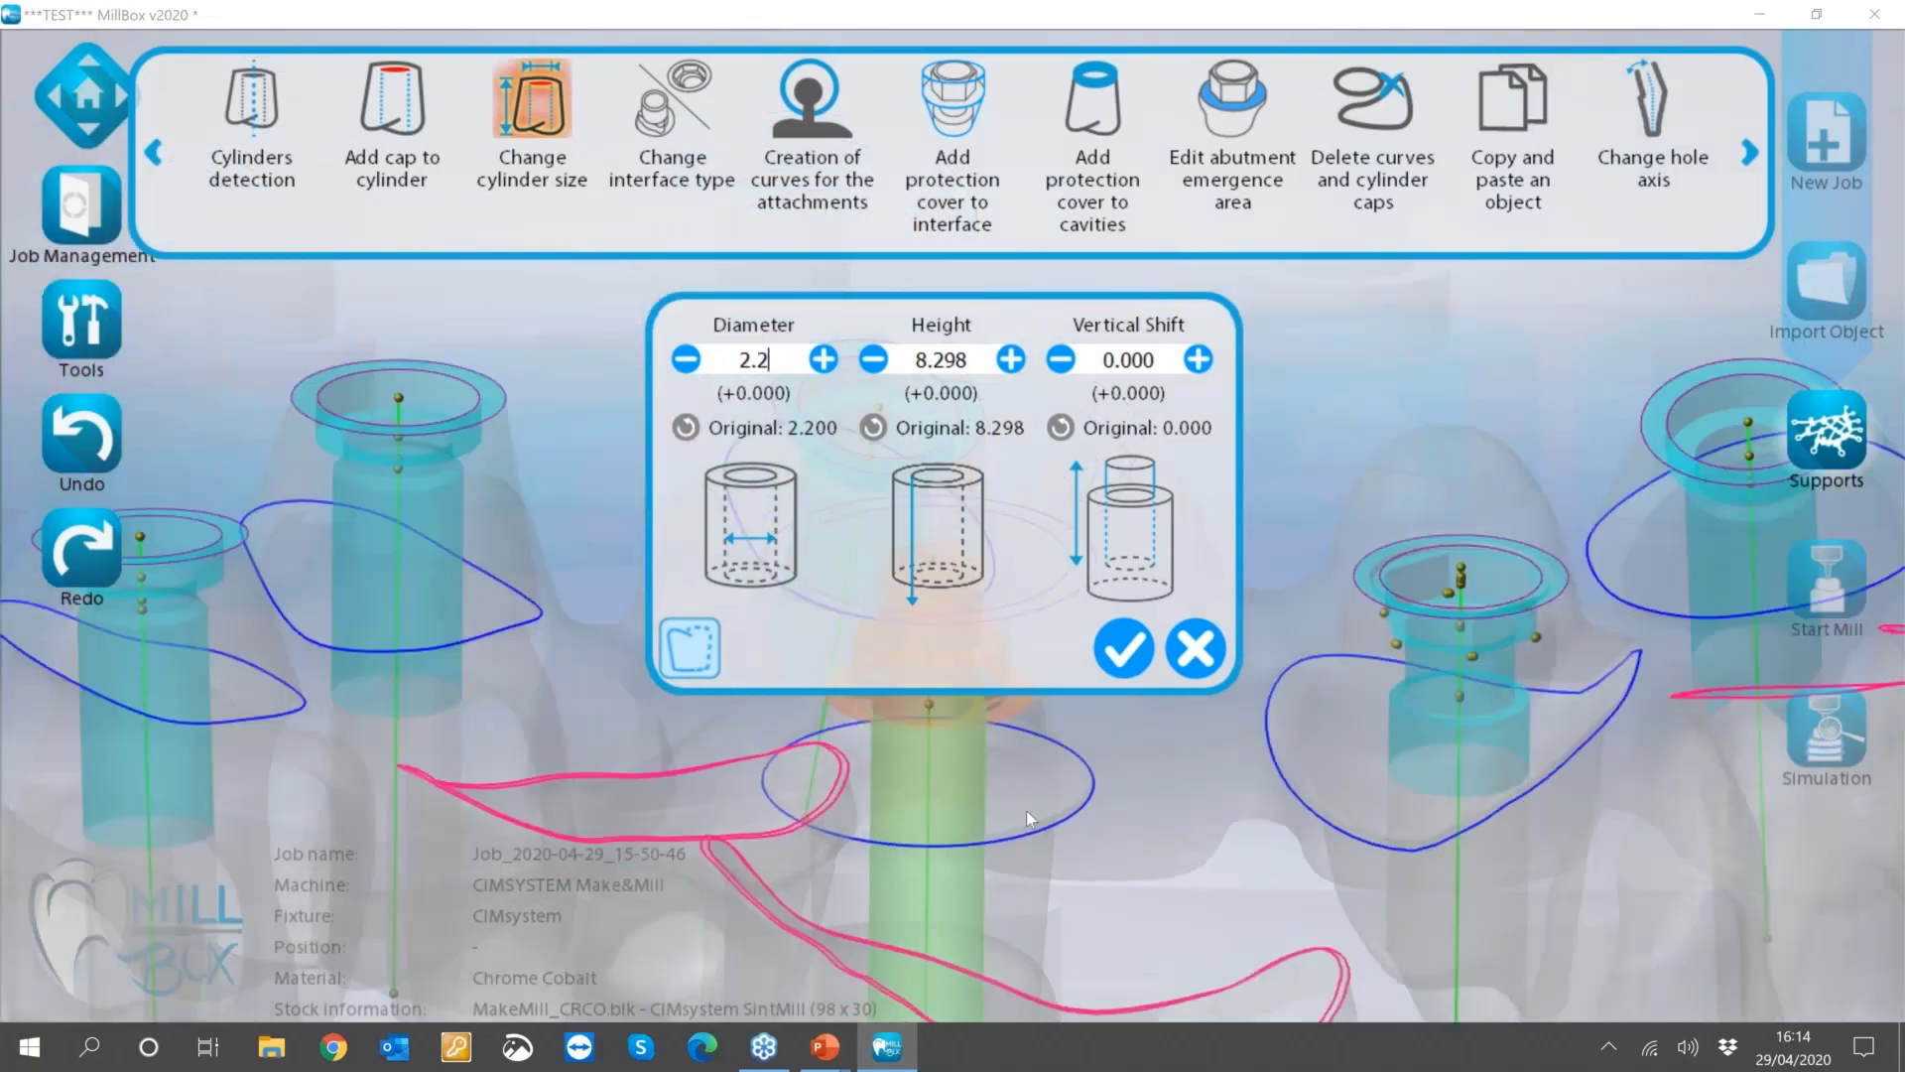
click(1196, 650)
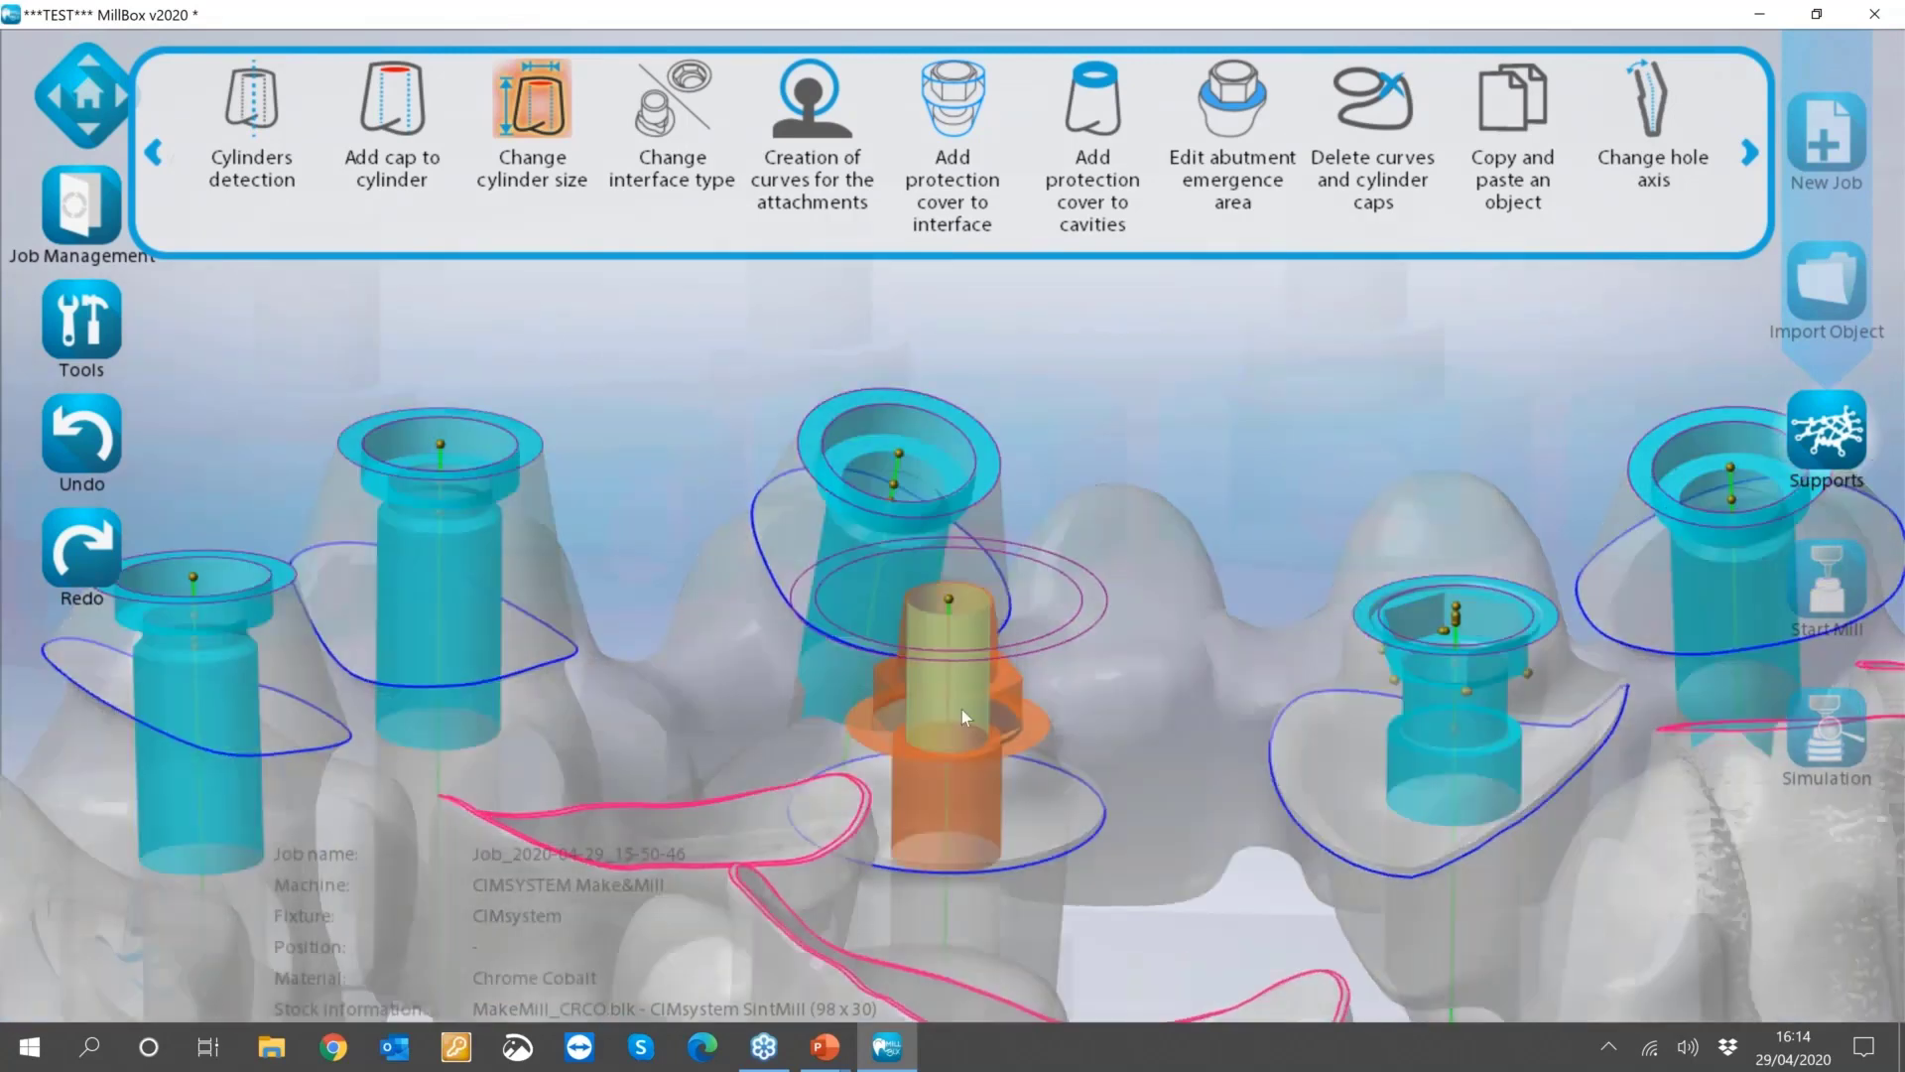
click(962, 711)
click(1195, 761)
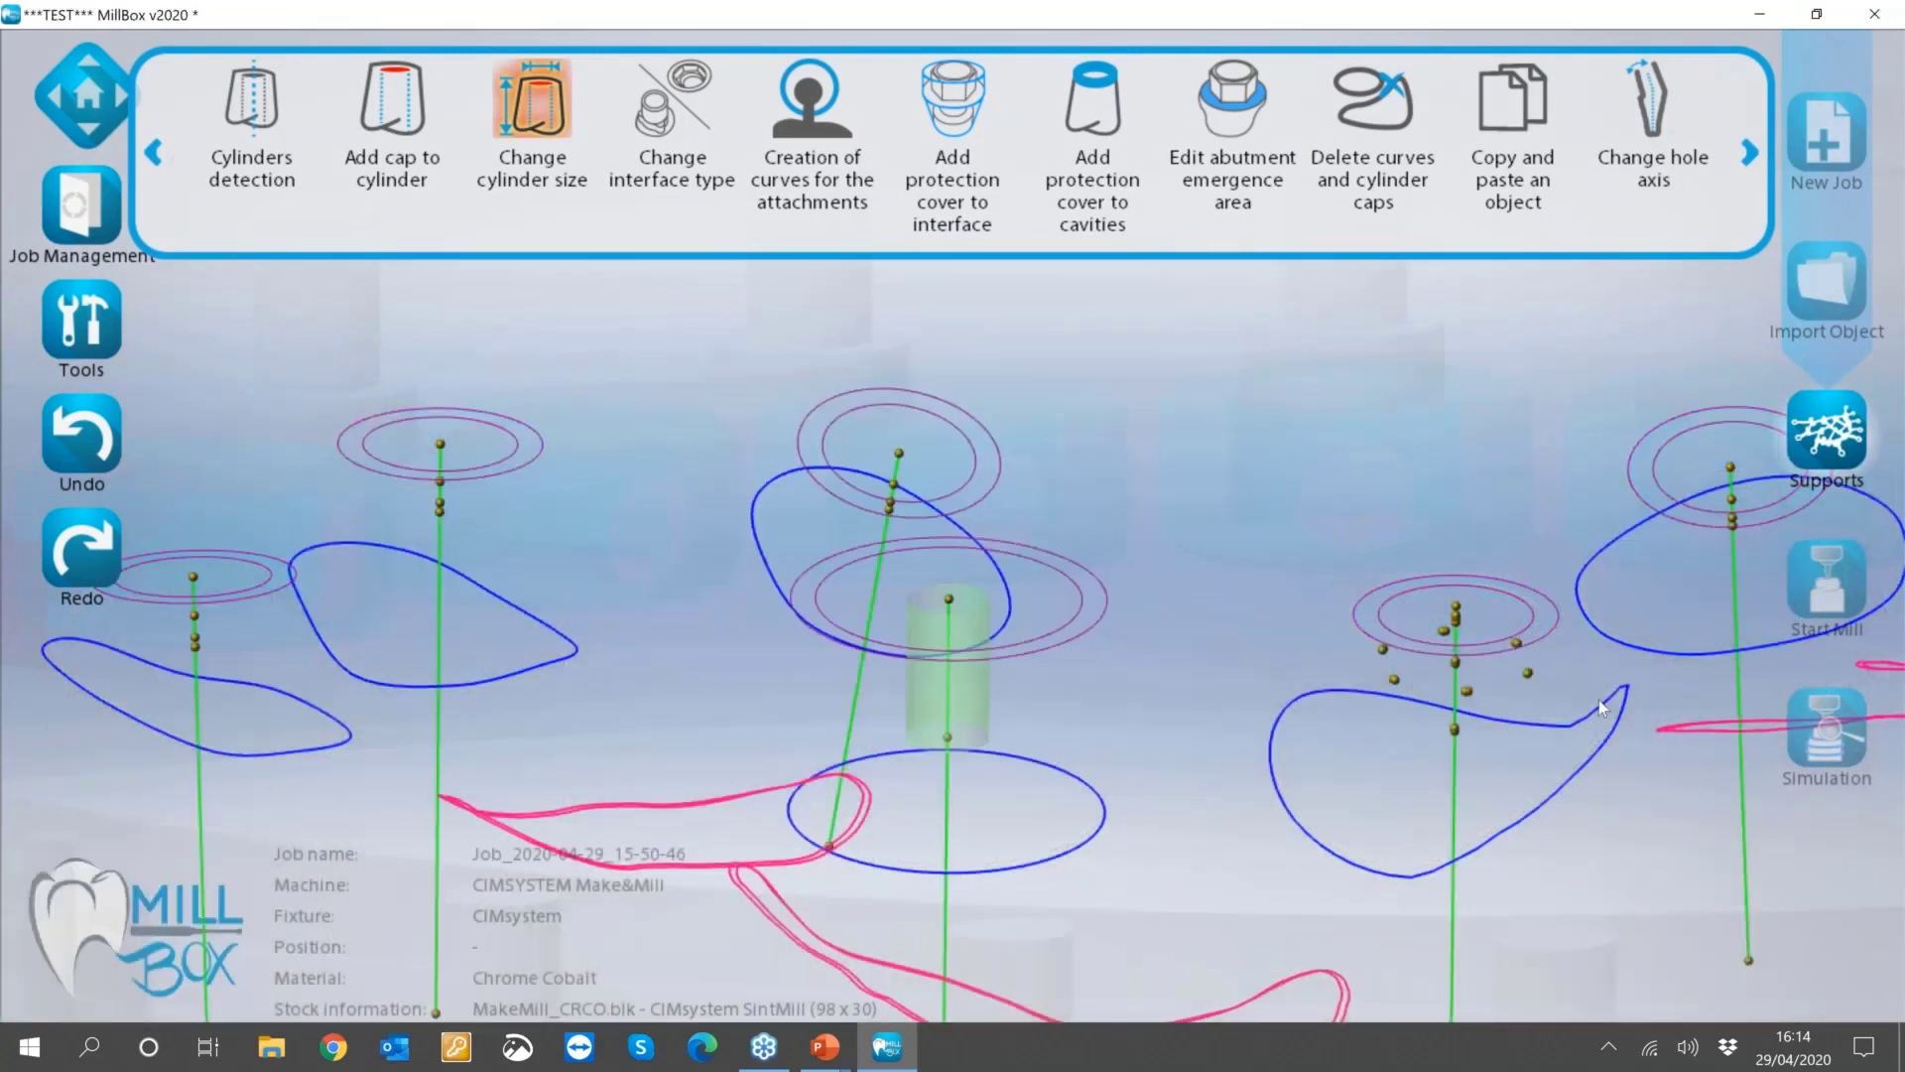
scroll(1481, 641, up, 1)
scroll(1481, 641, up, 1)
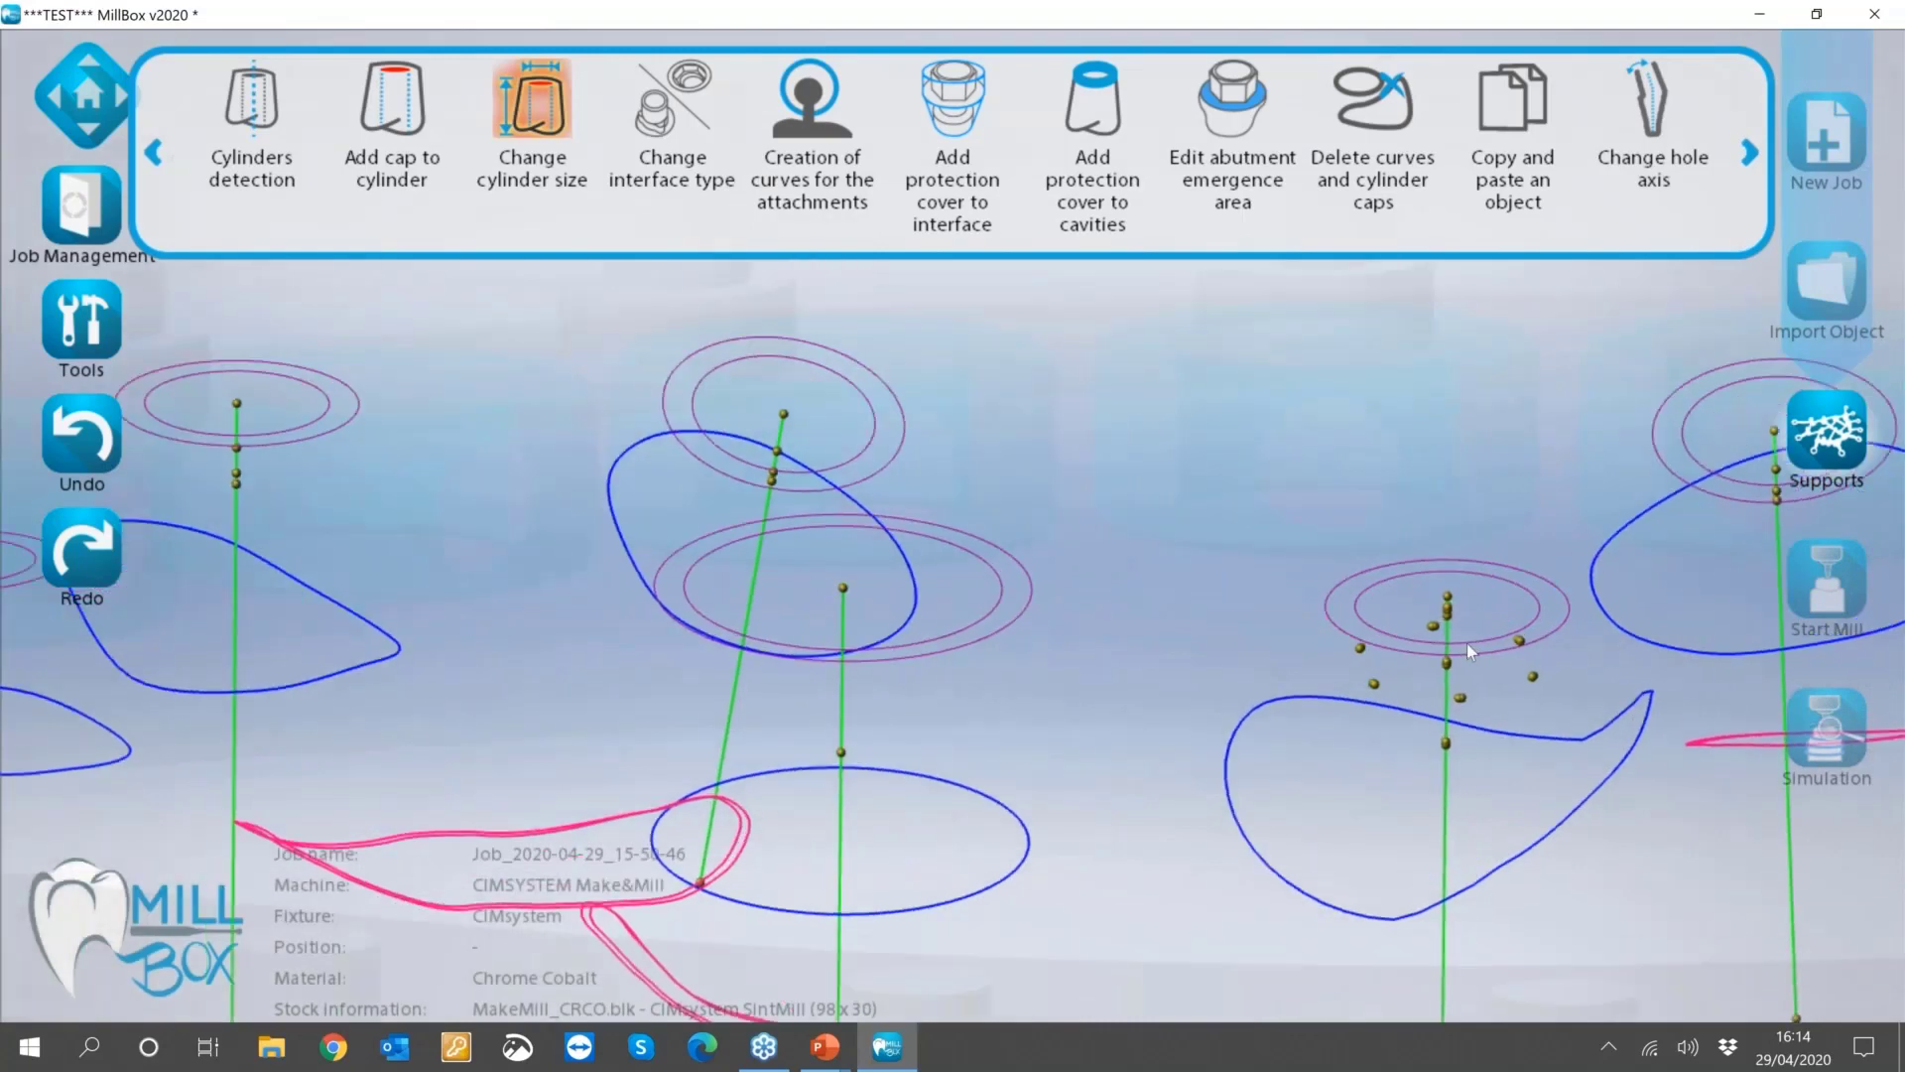
scroll(1467, 643, down, 1)
scroll(1464, 643, down, 1)
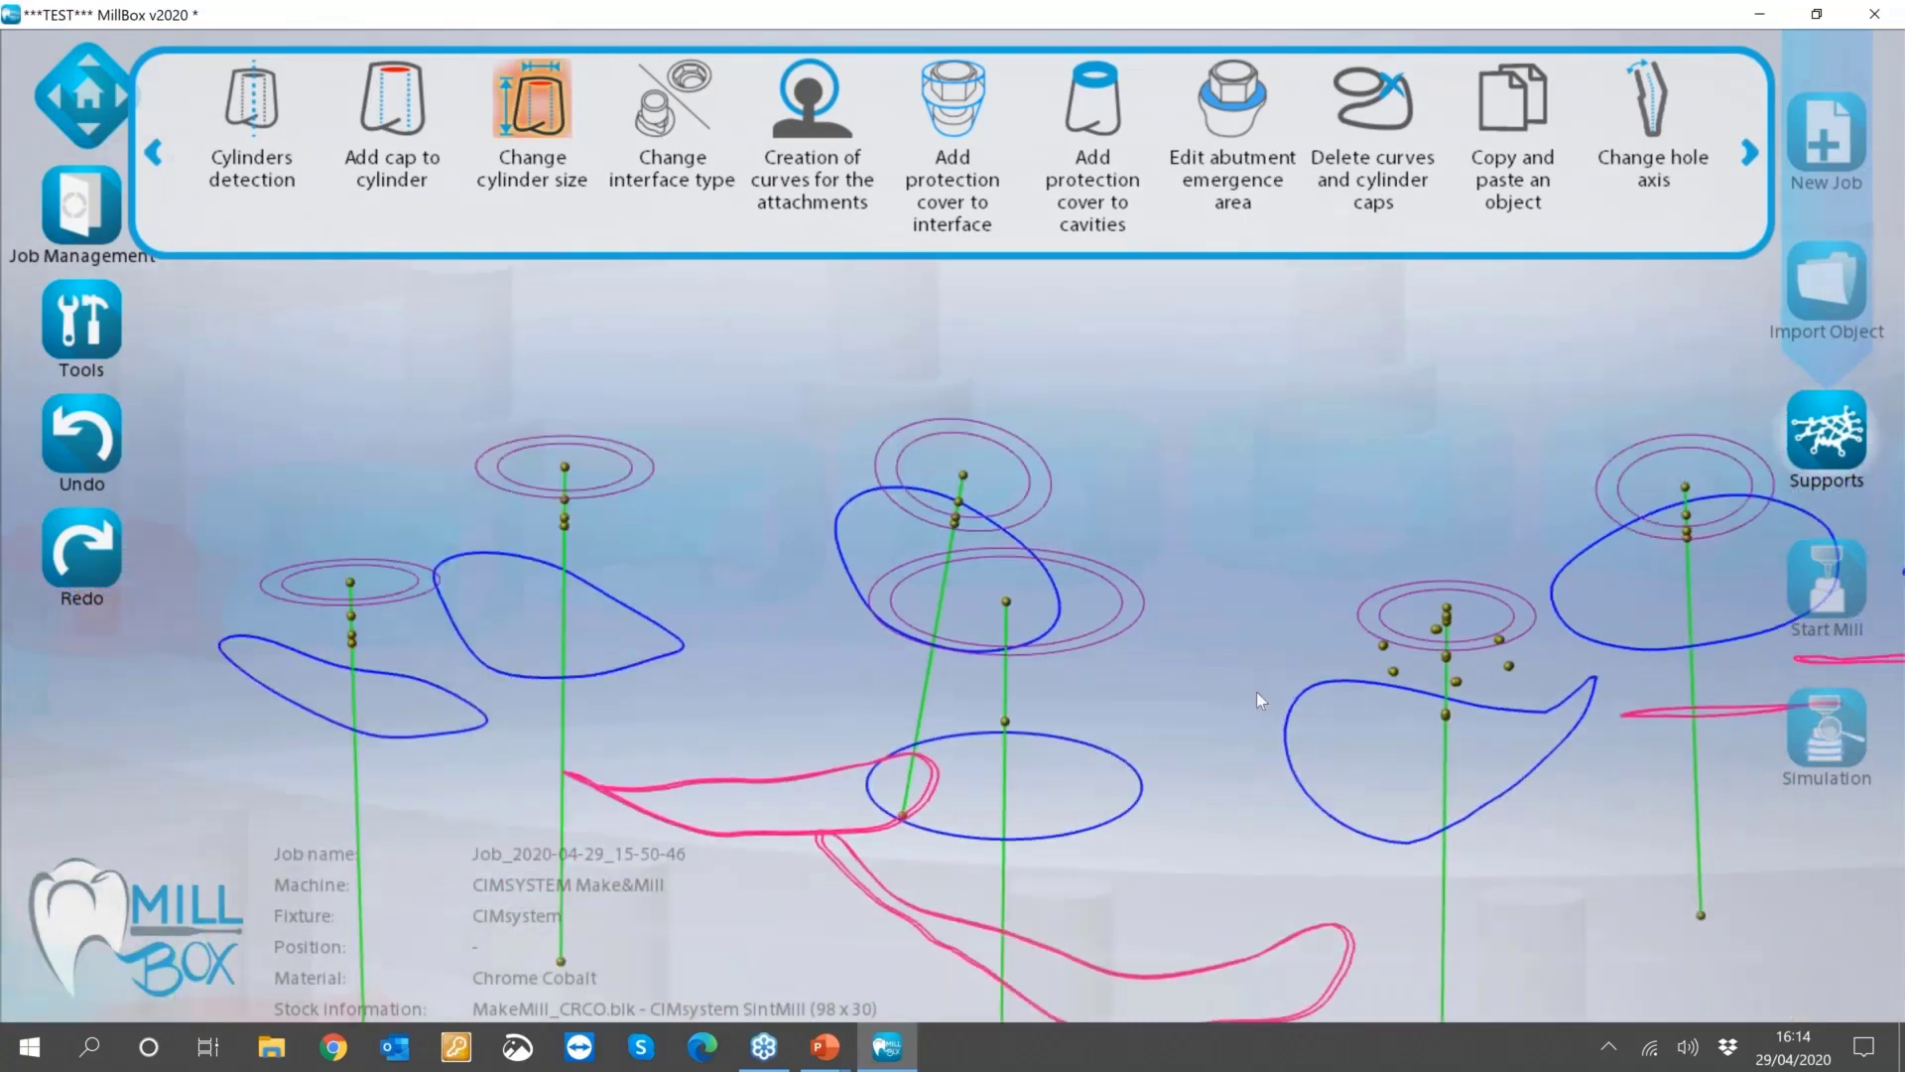
scroll(1257, 692, down, 2)
scroll(1068, 465, down, 1)
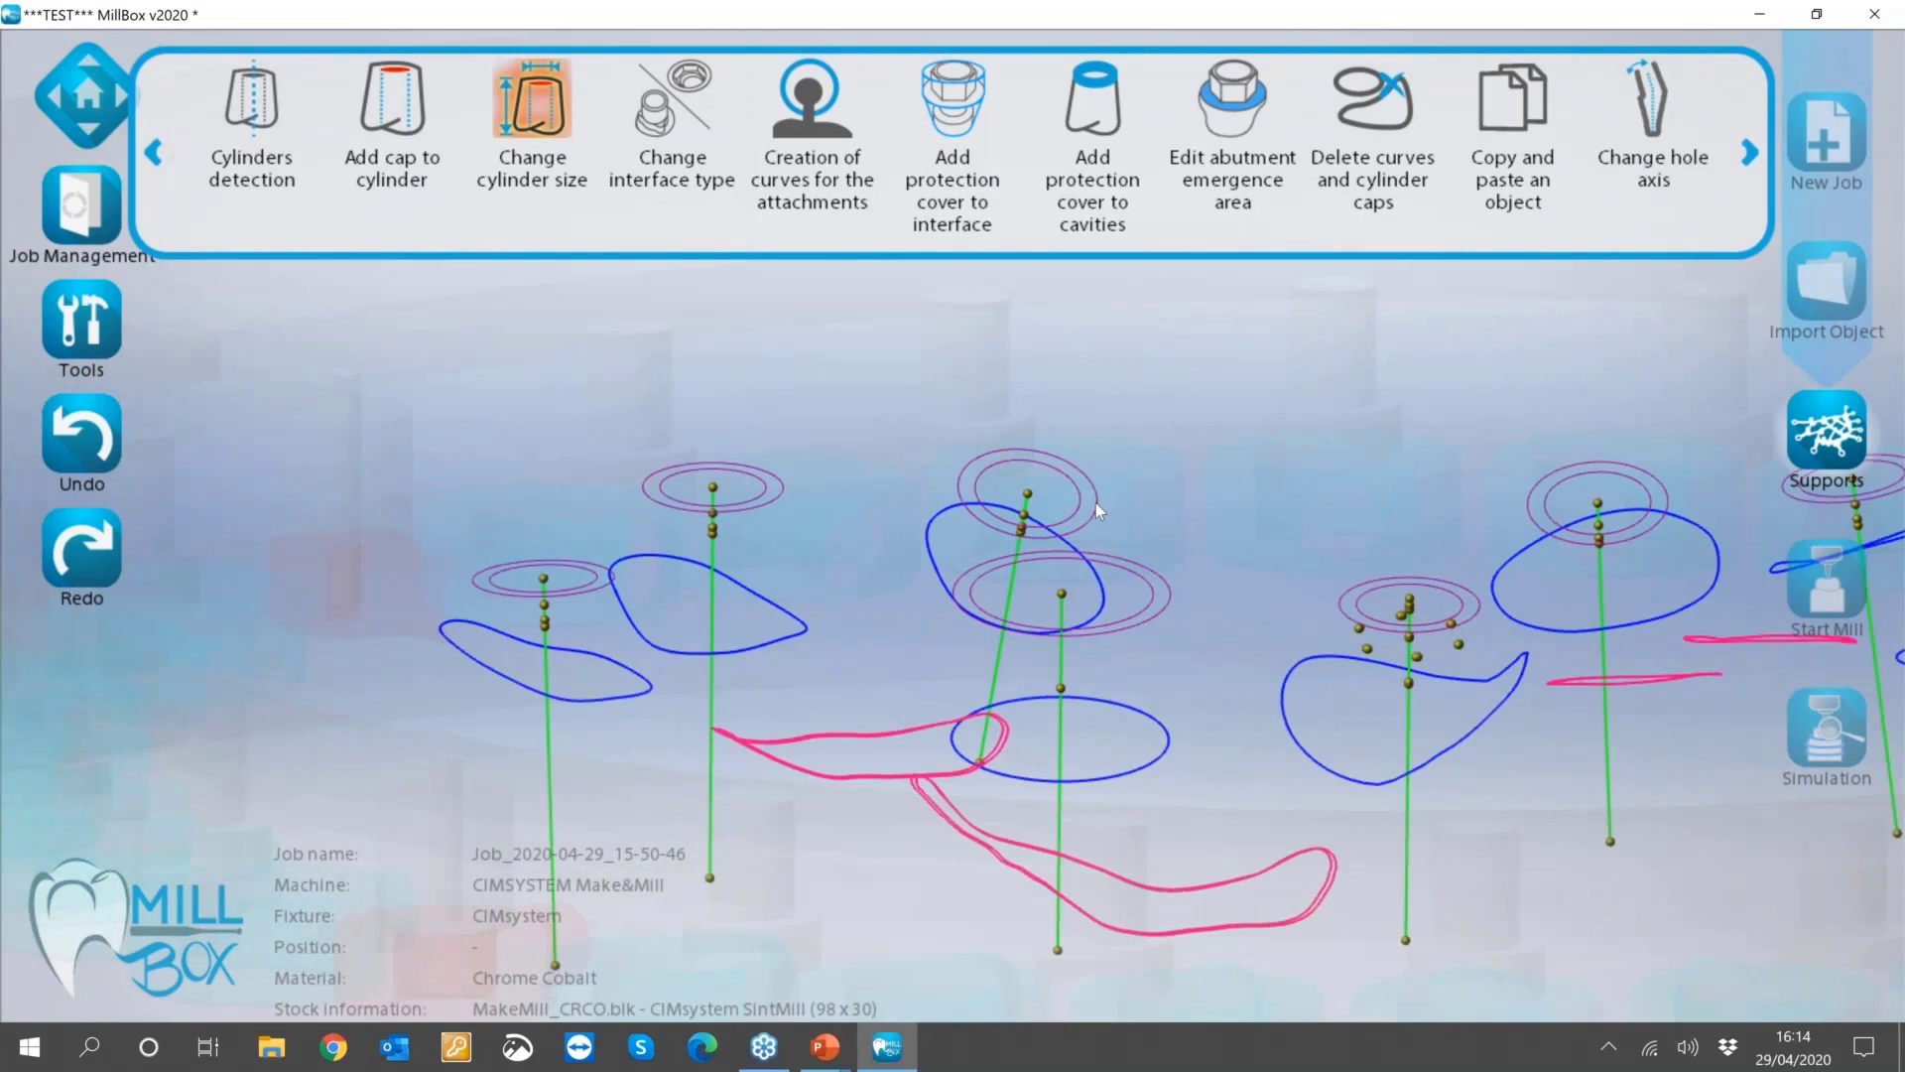
scroll(1096, 502, down, 1)
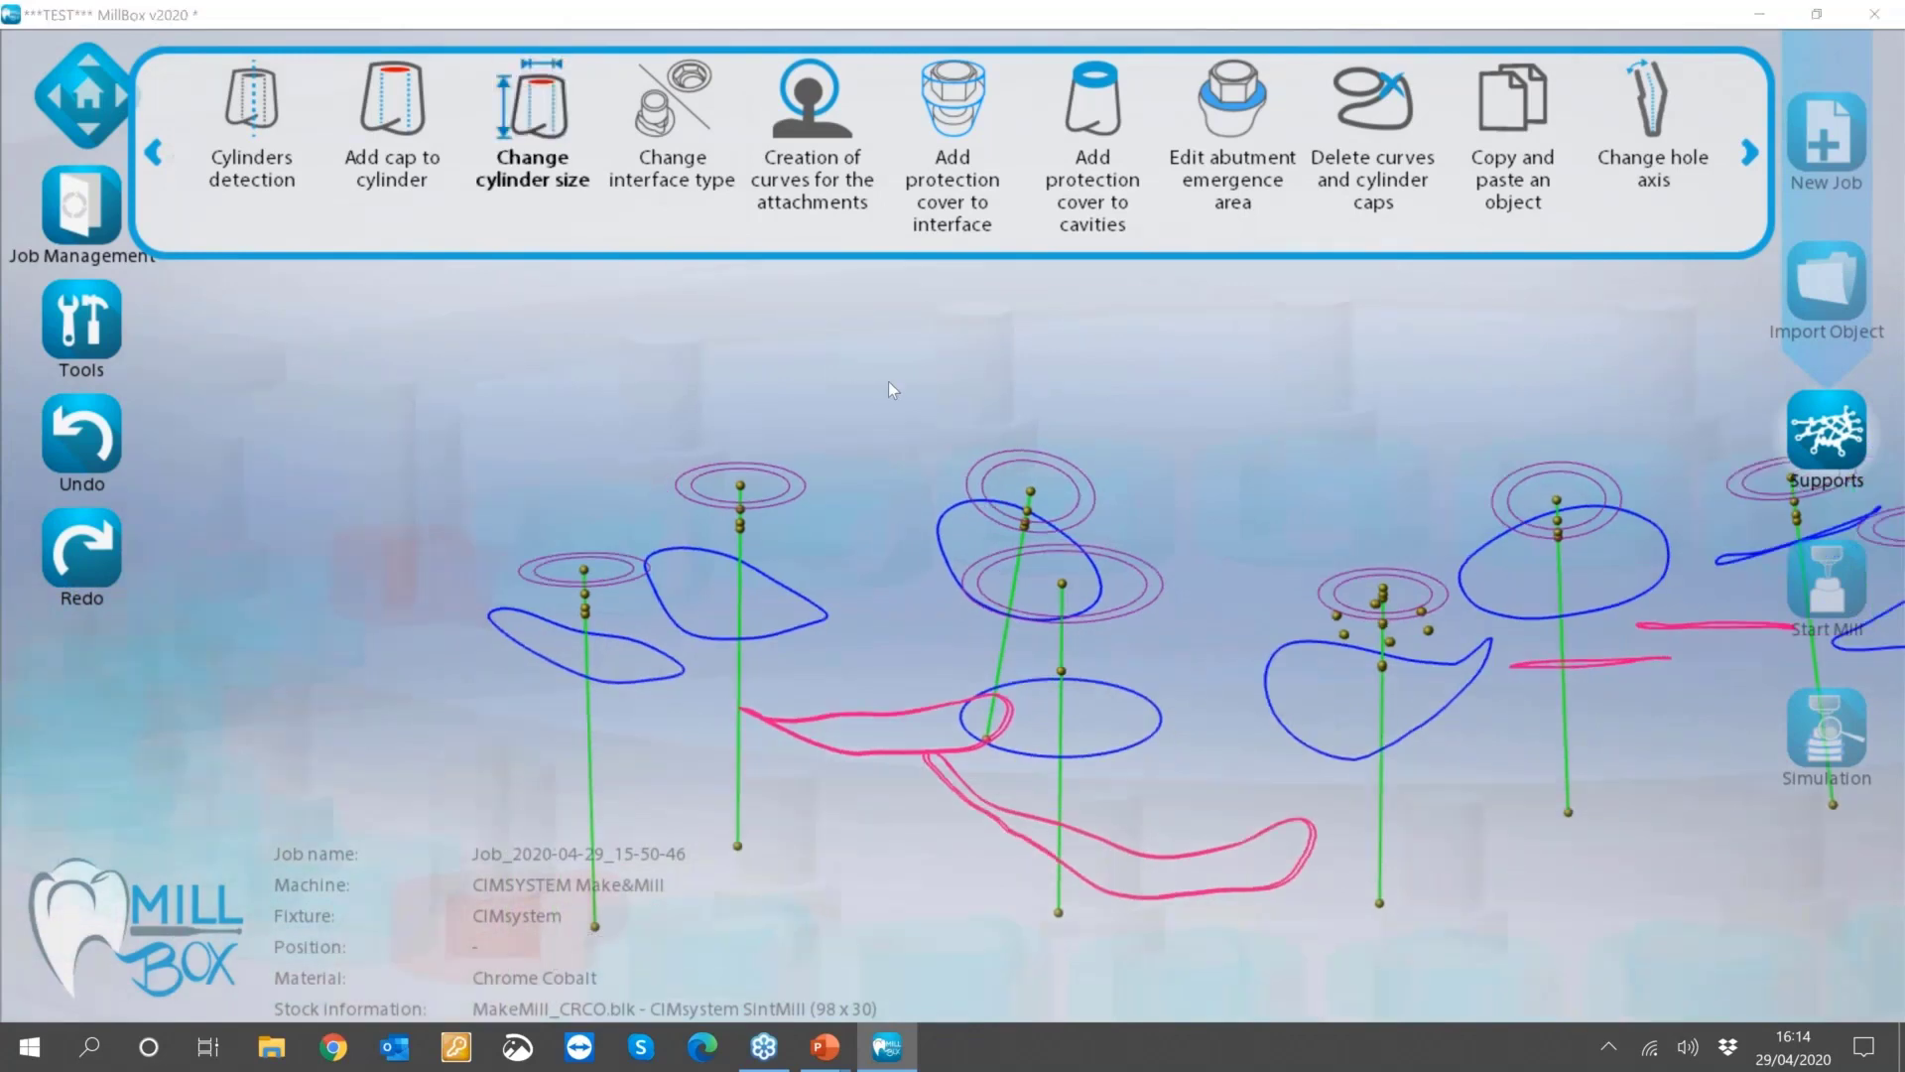
Select the orange protruding abutment interface for adding a protection cover and proceed to the cover geometry selection.
right_drag(1128, 499, 1115, 538)
scroll(1151, 645, down, 2)
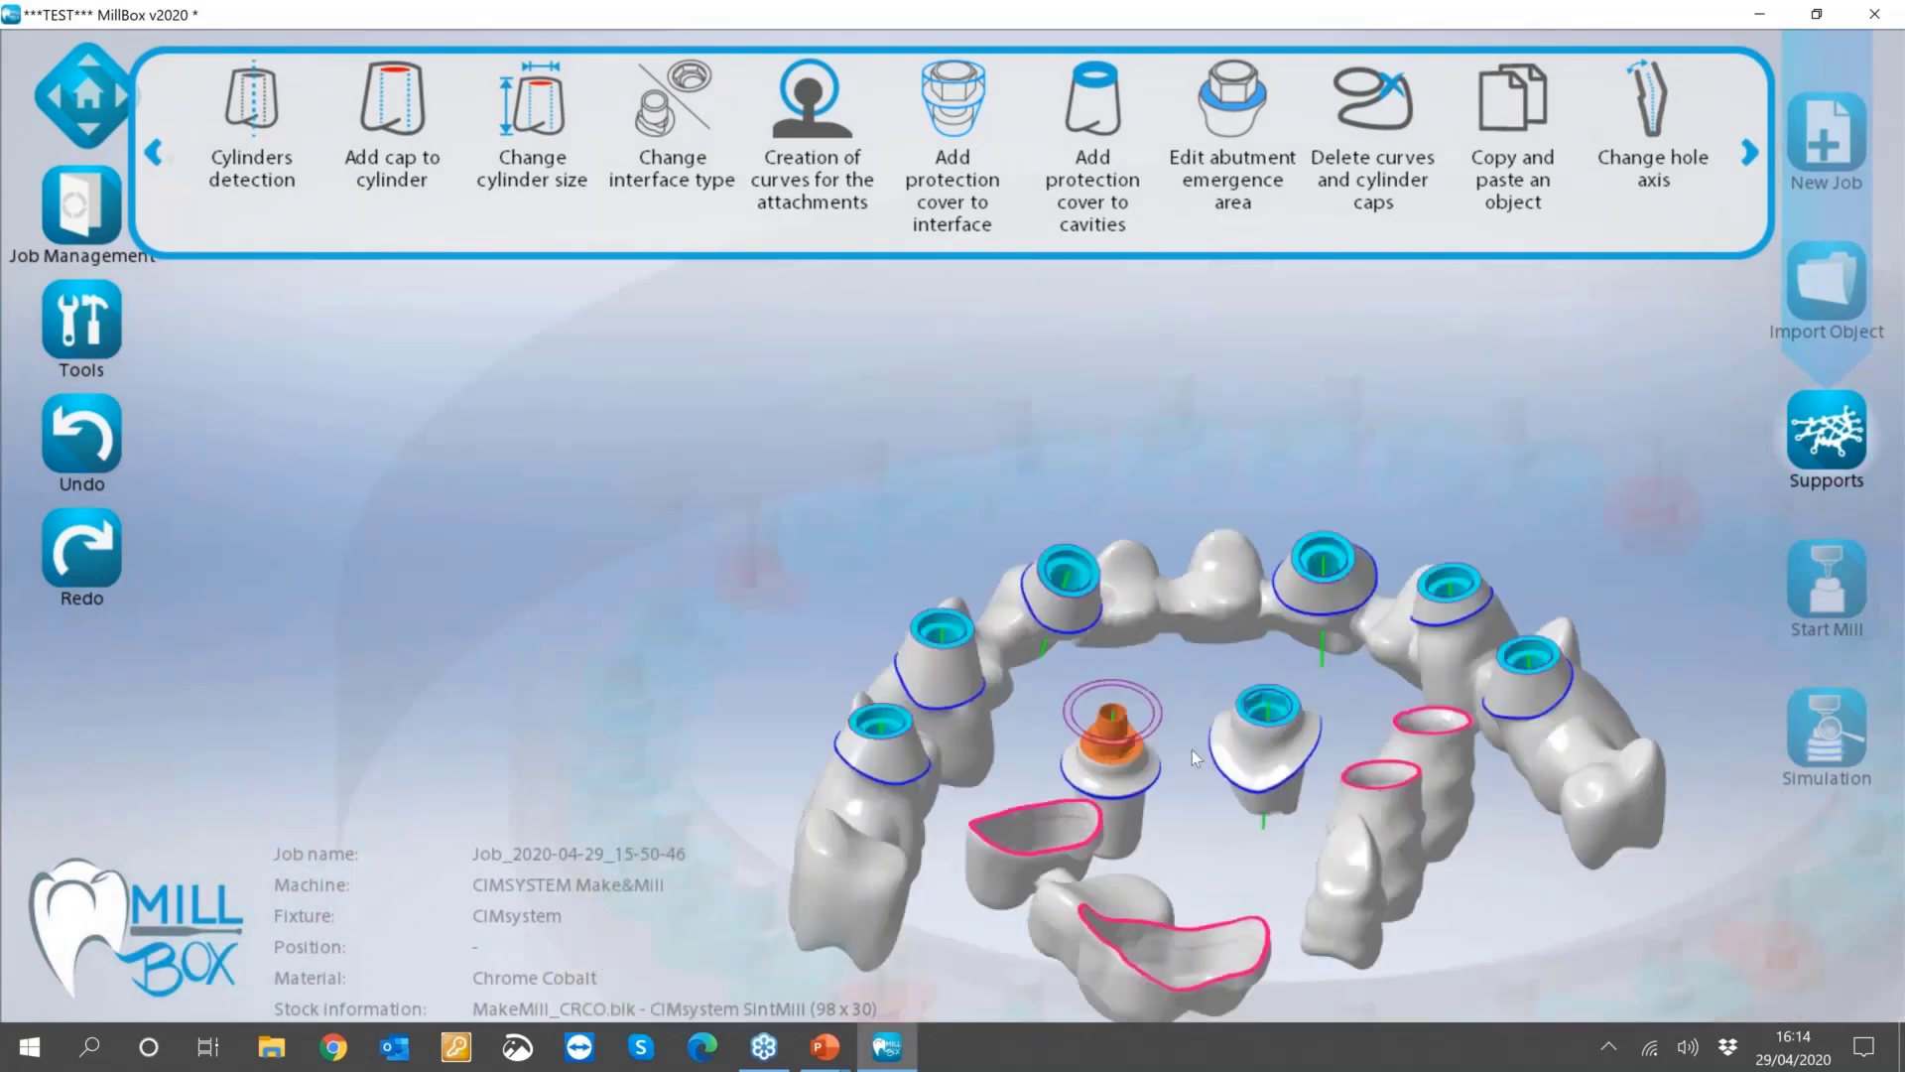
scroll(1193, 748, up, 1)
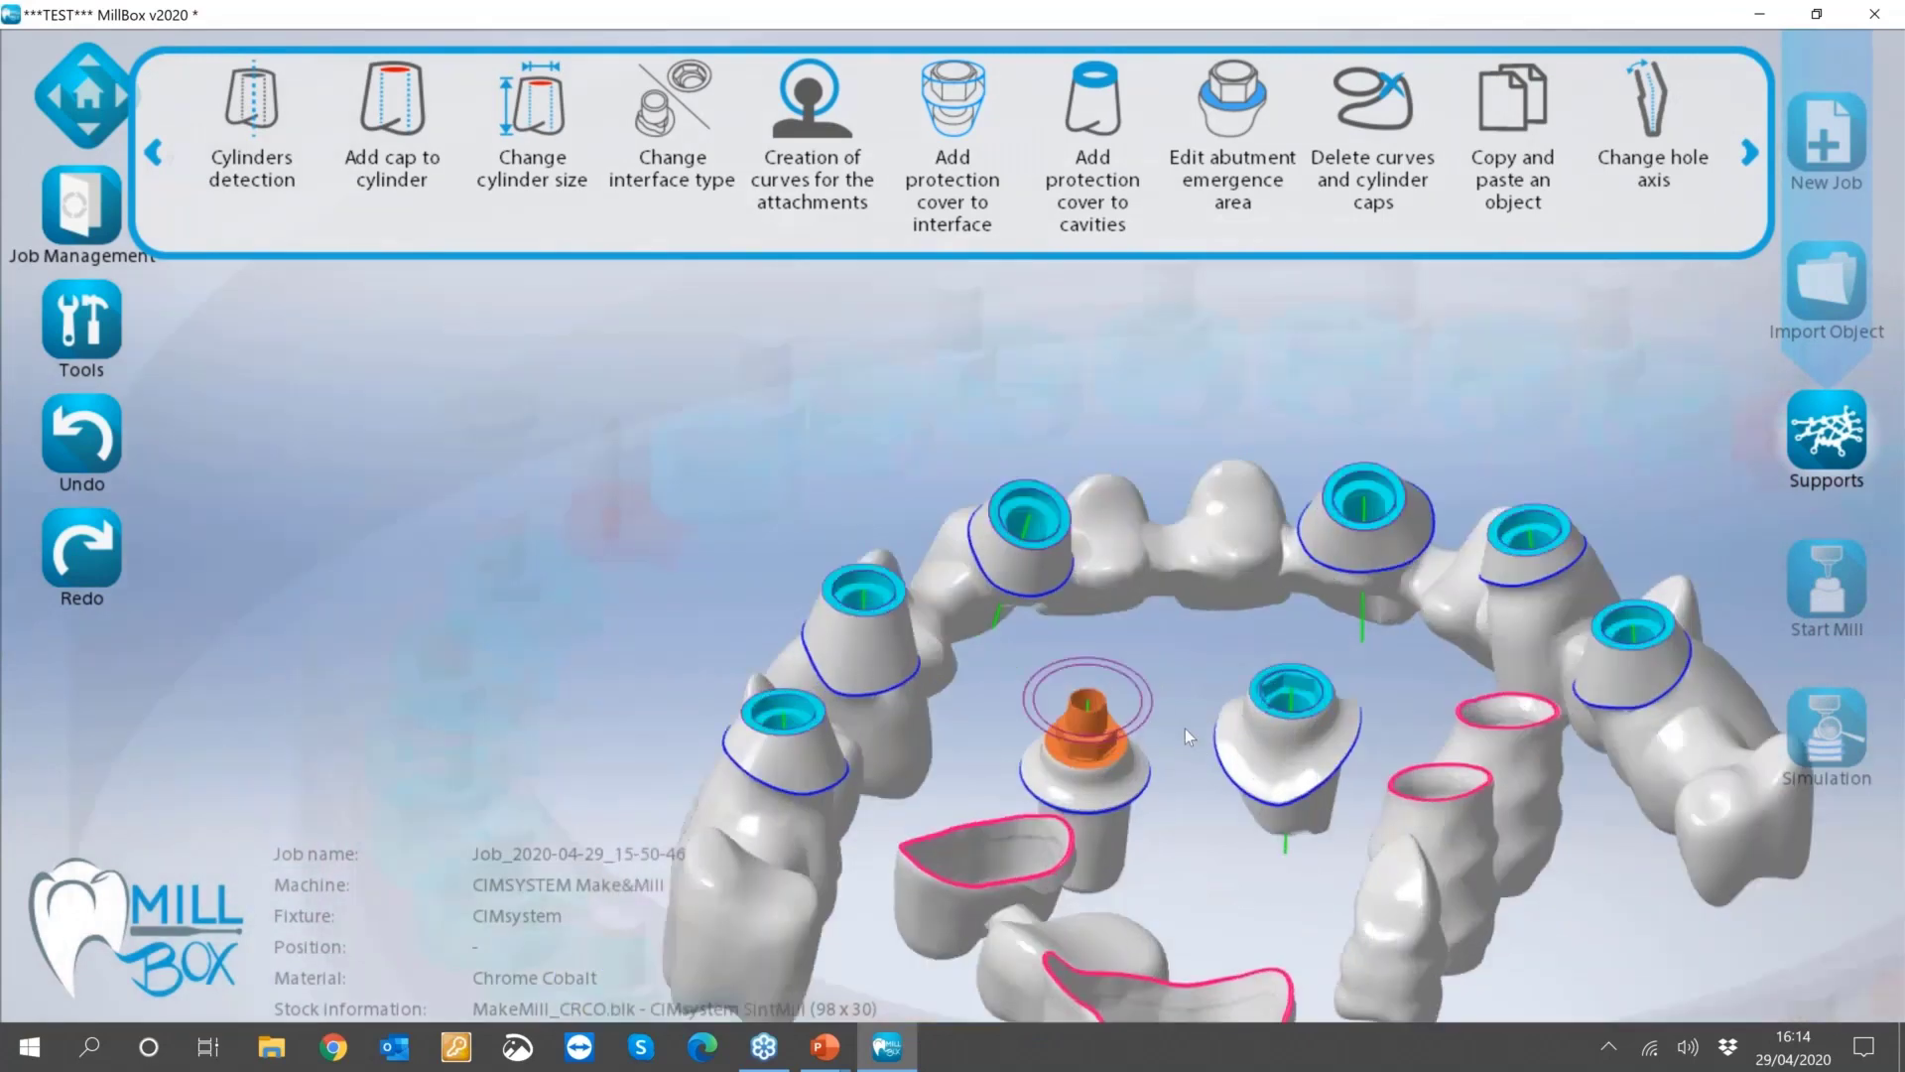
scroll(1181, 730, up, 1)
scroll(1175, 763, up, 1)
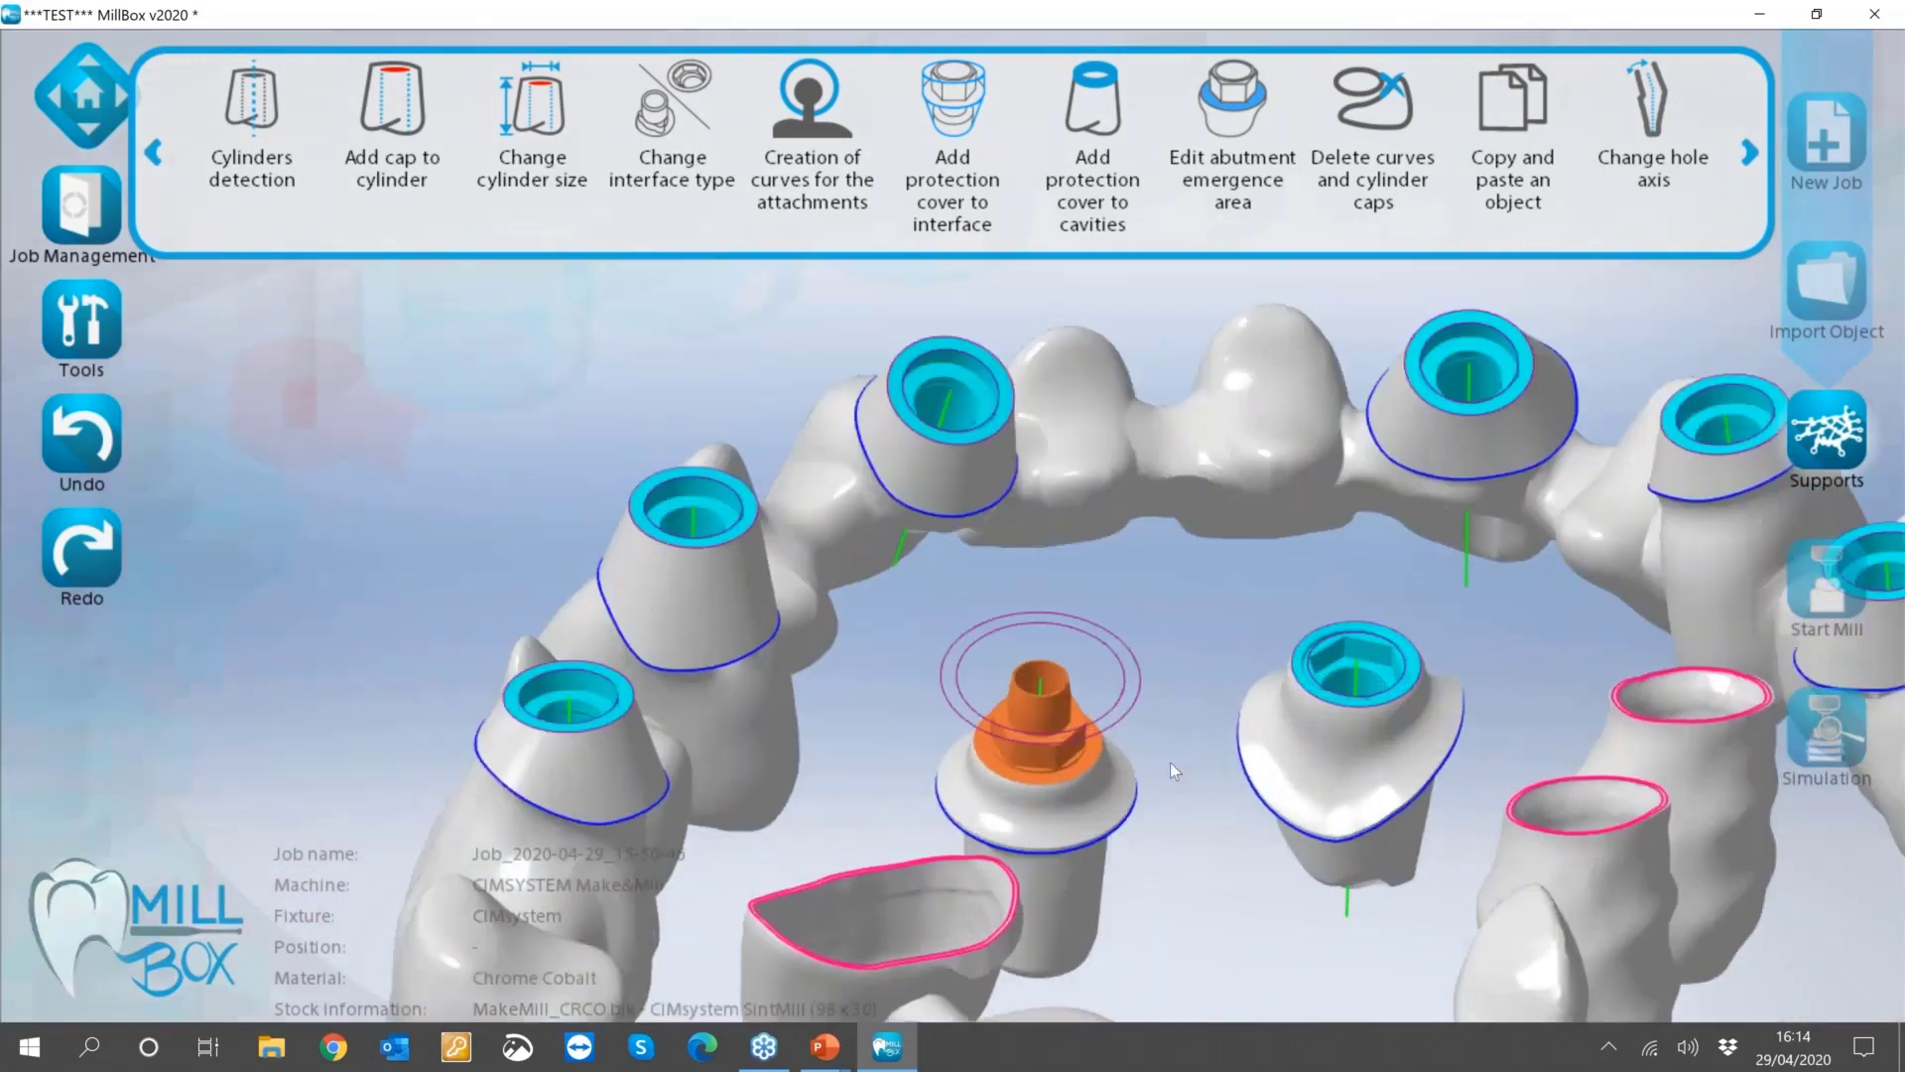
scroll(1170, 762, up, 1)
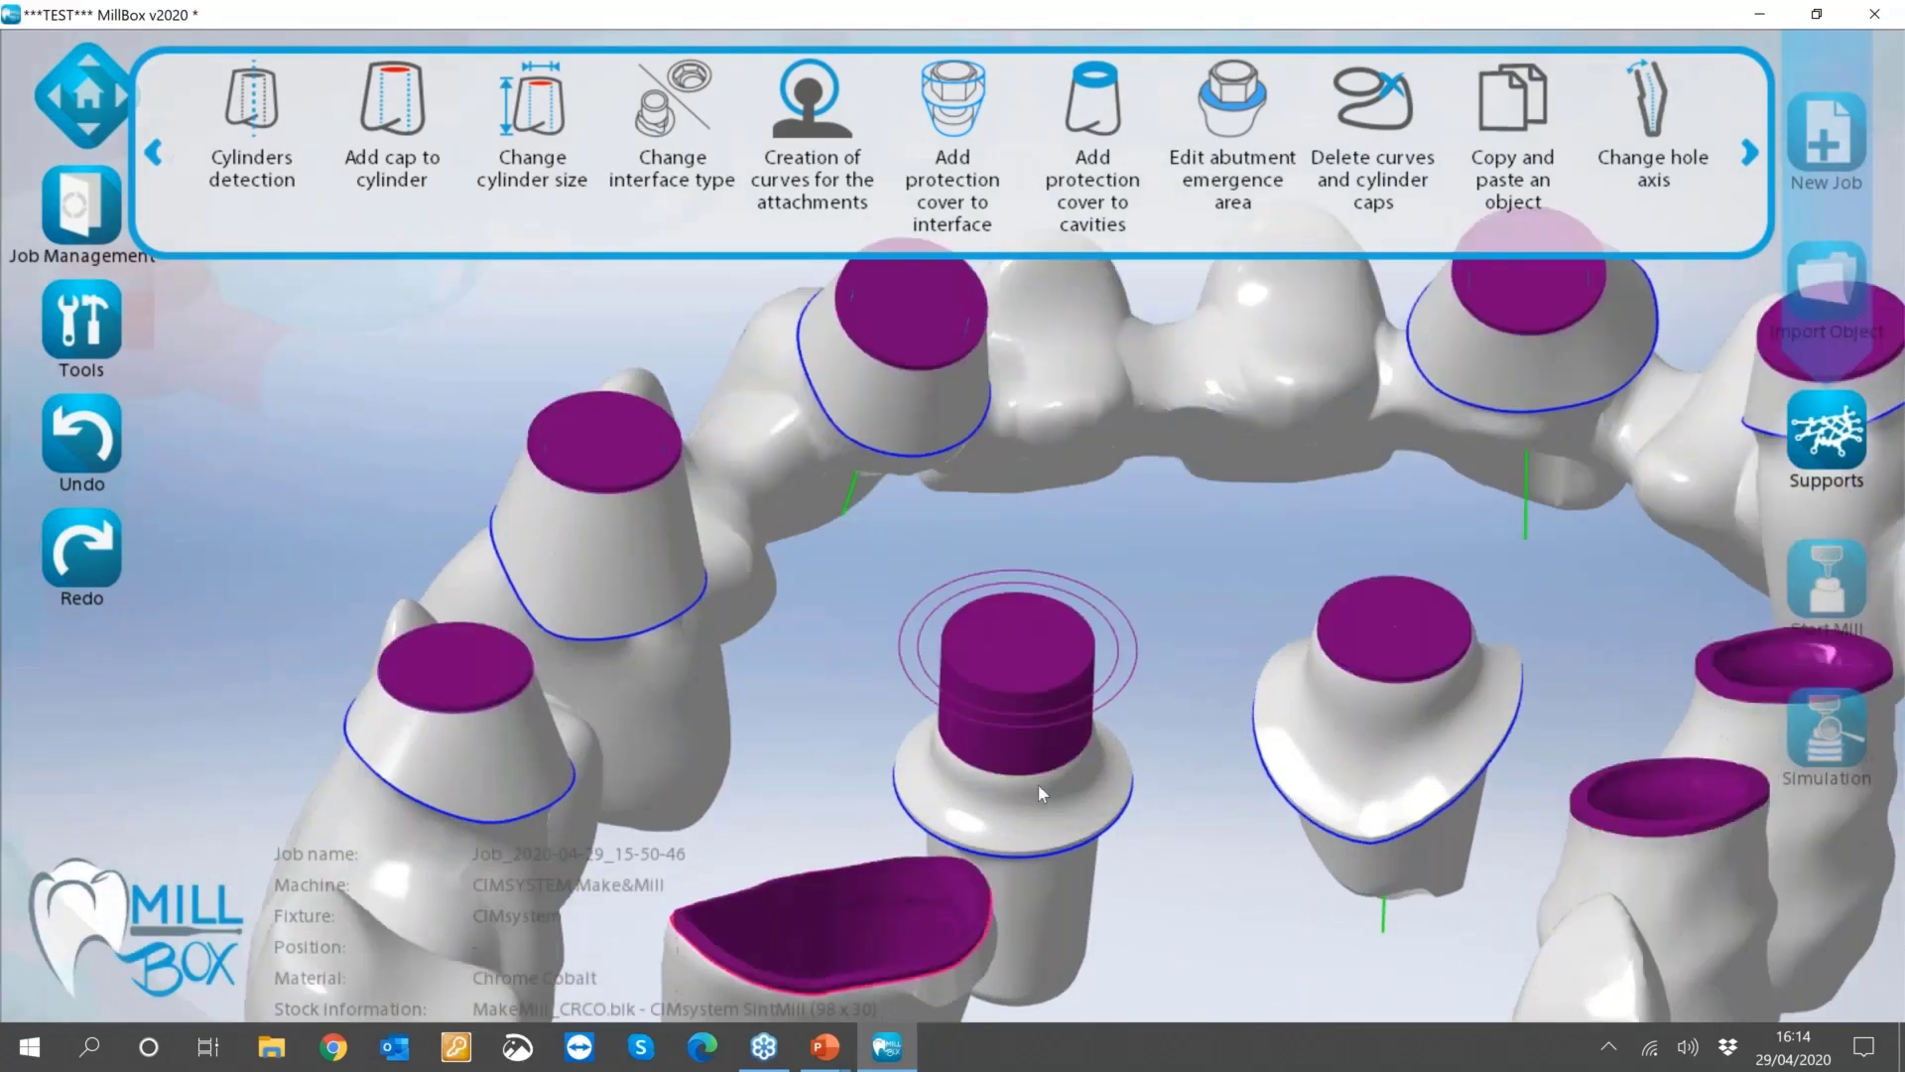
scroll(1058, 782, up, 2)
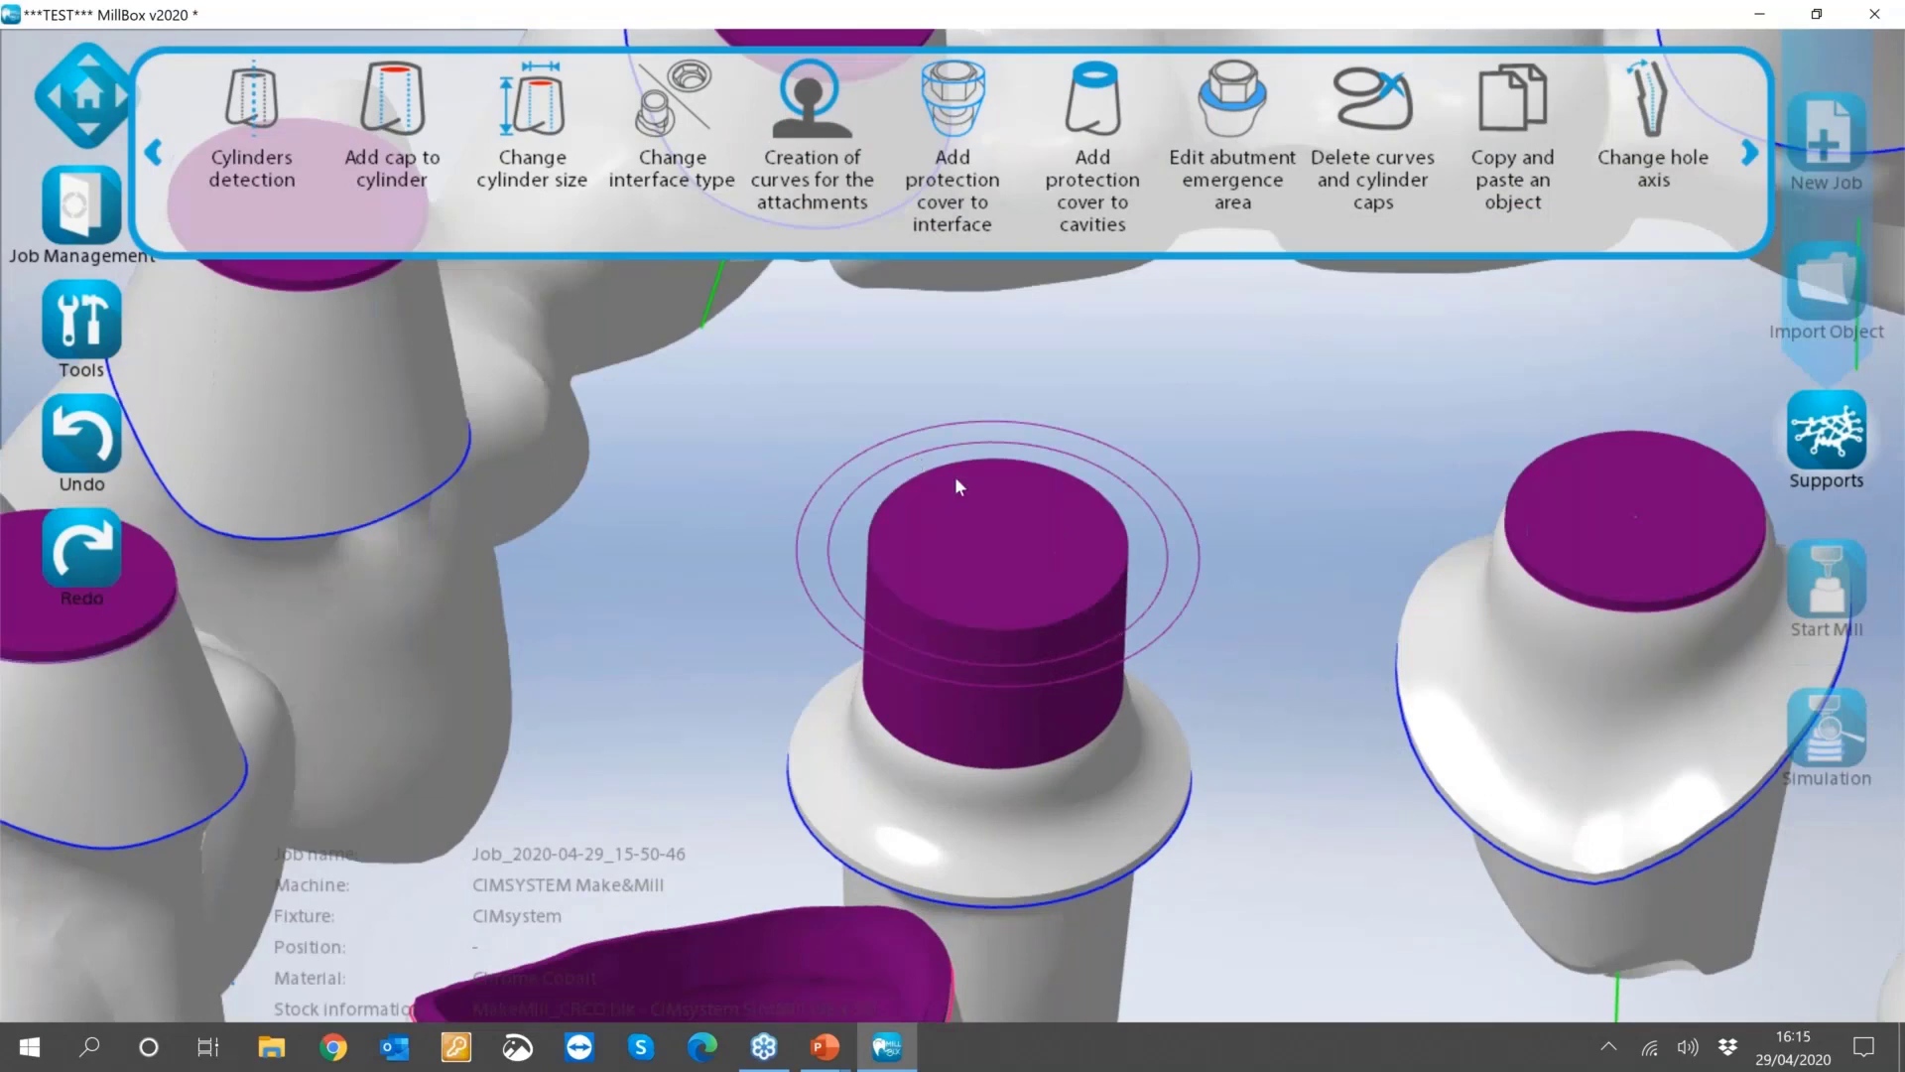
click(951, 99)
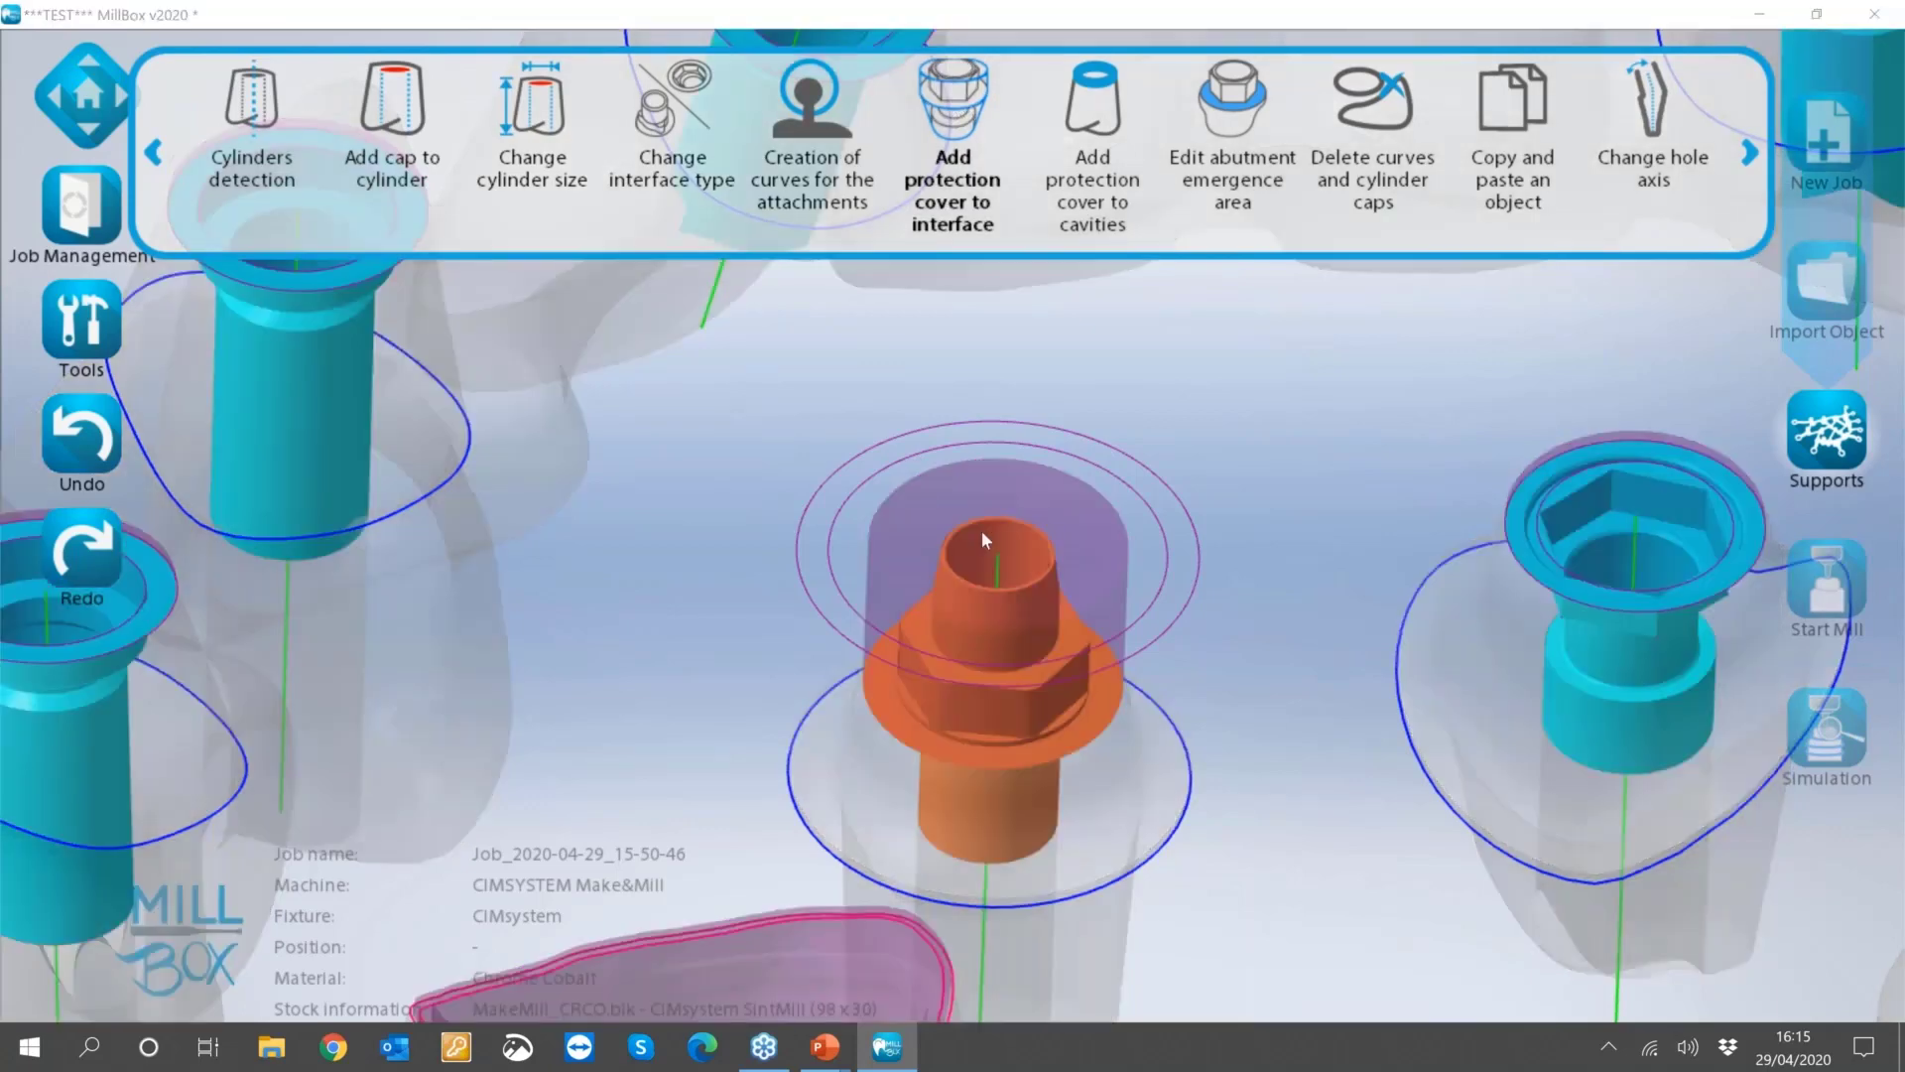
click(987, 622)
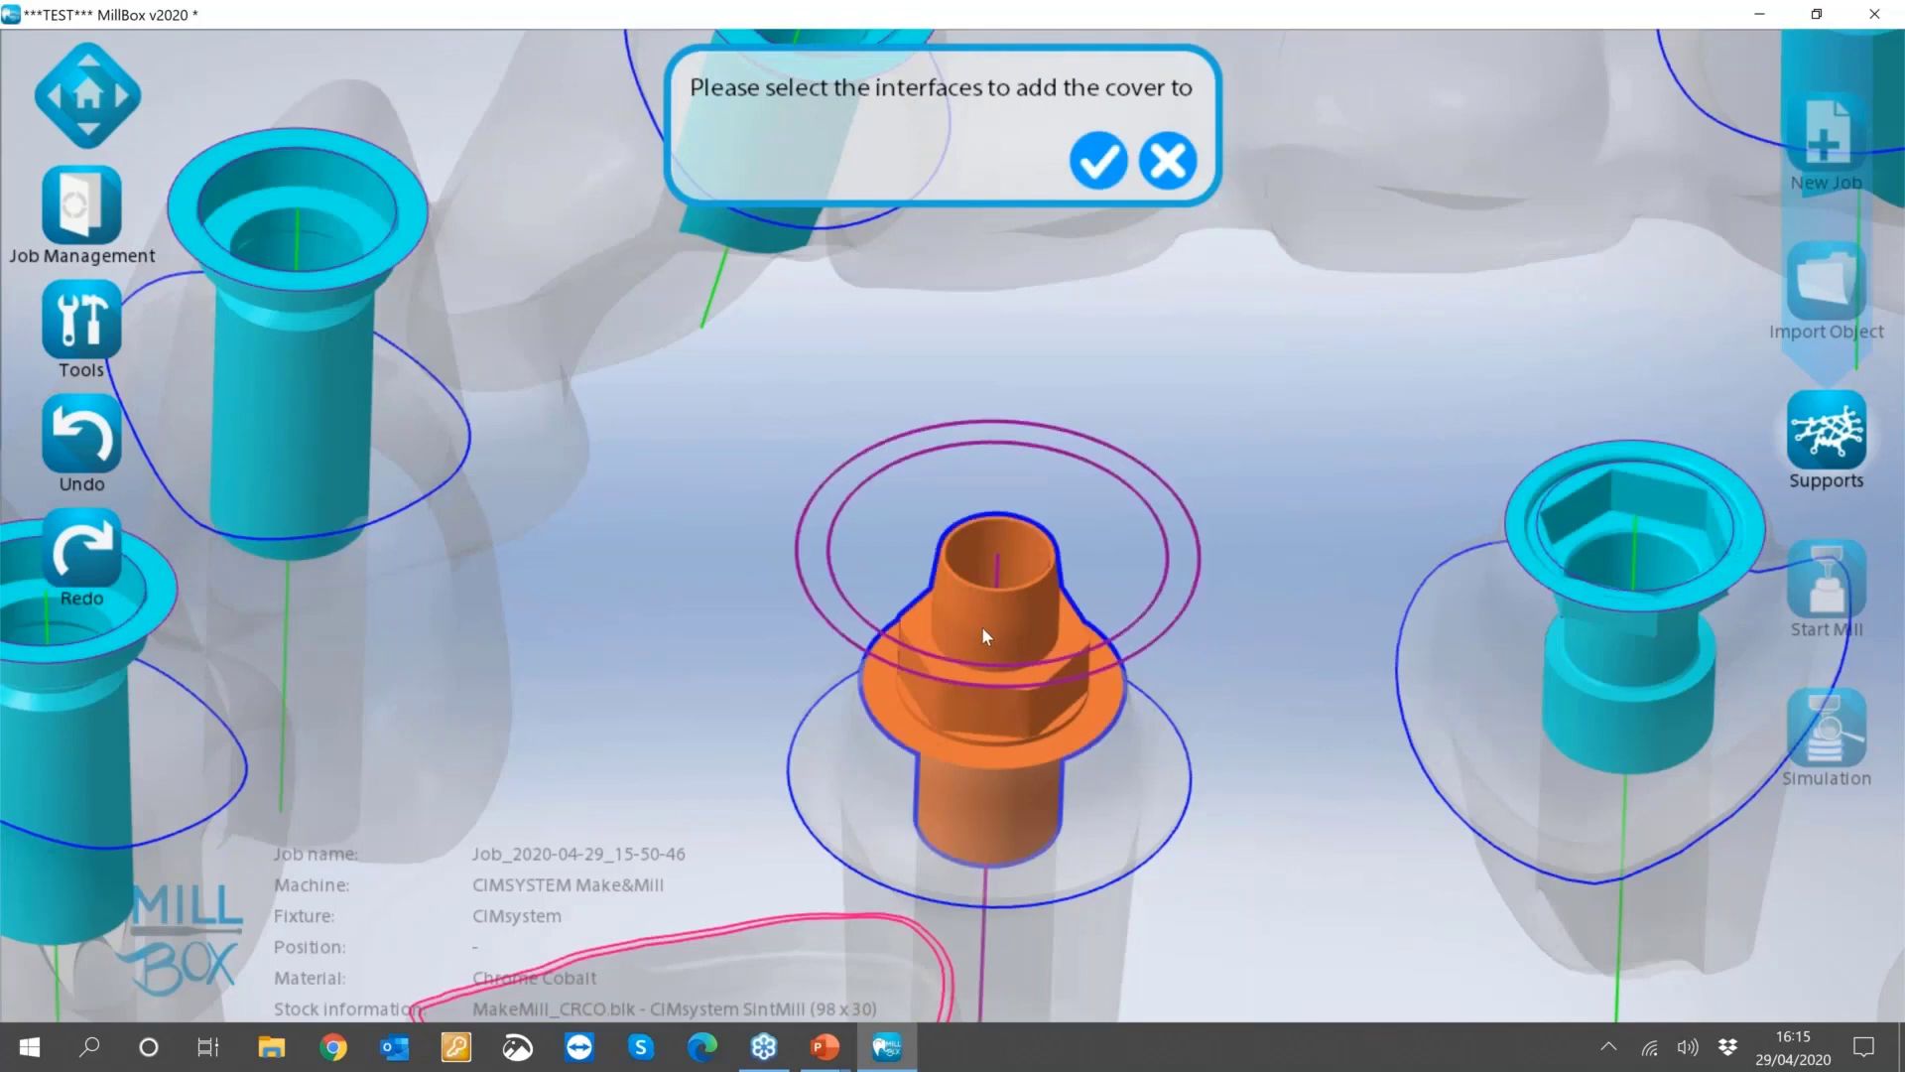
click(1095, 167)
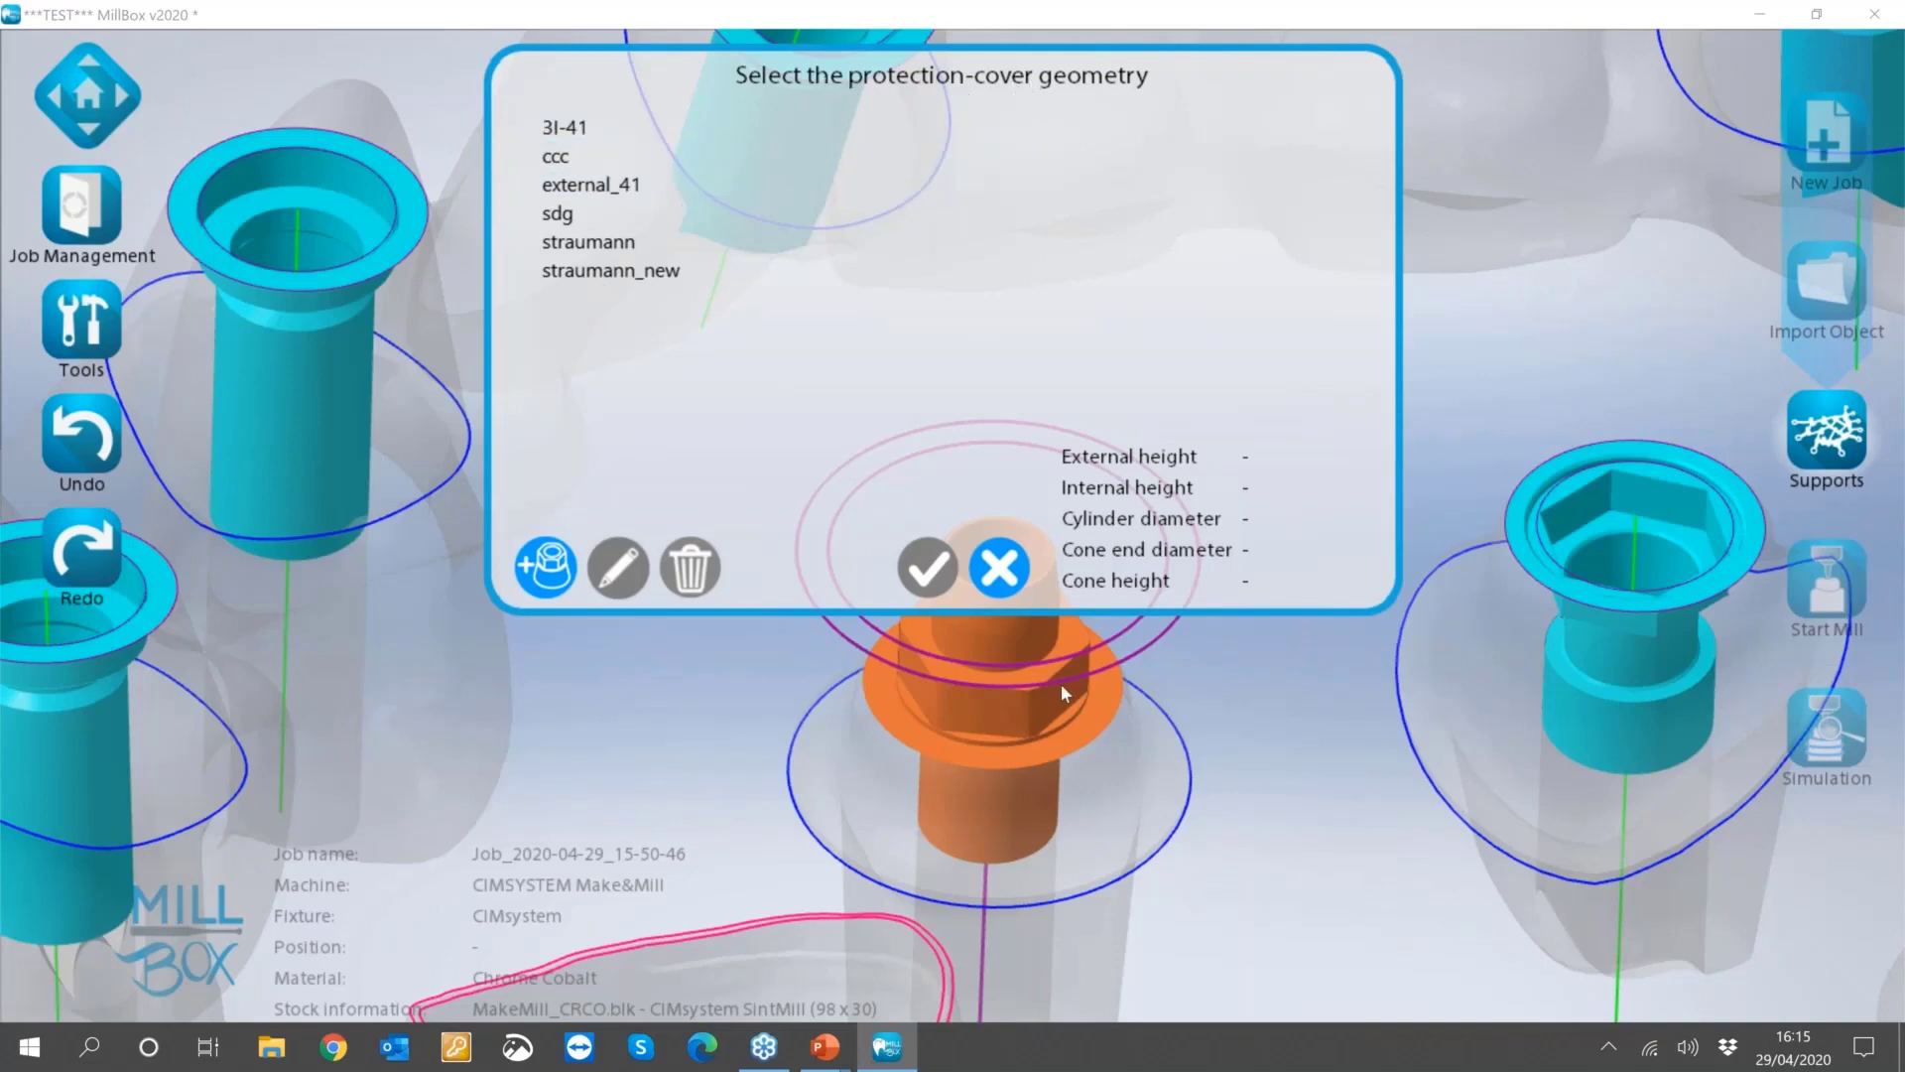
Start creating a new protection-cover geometry for the selected orange interface.
scroll(1259, 890, down, 5)
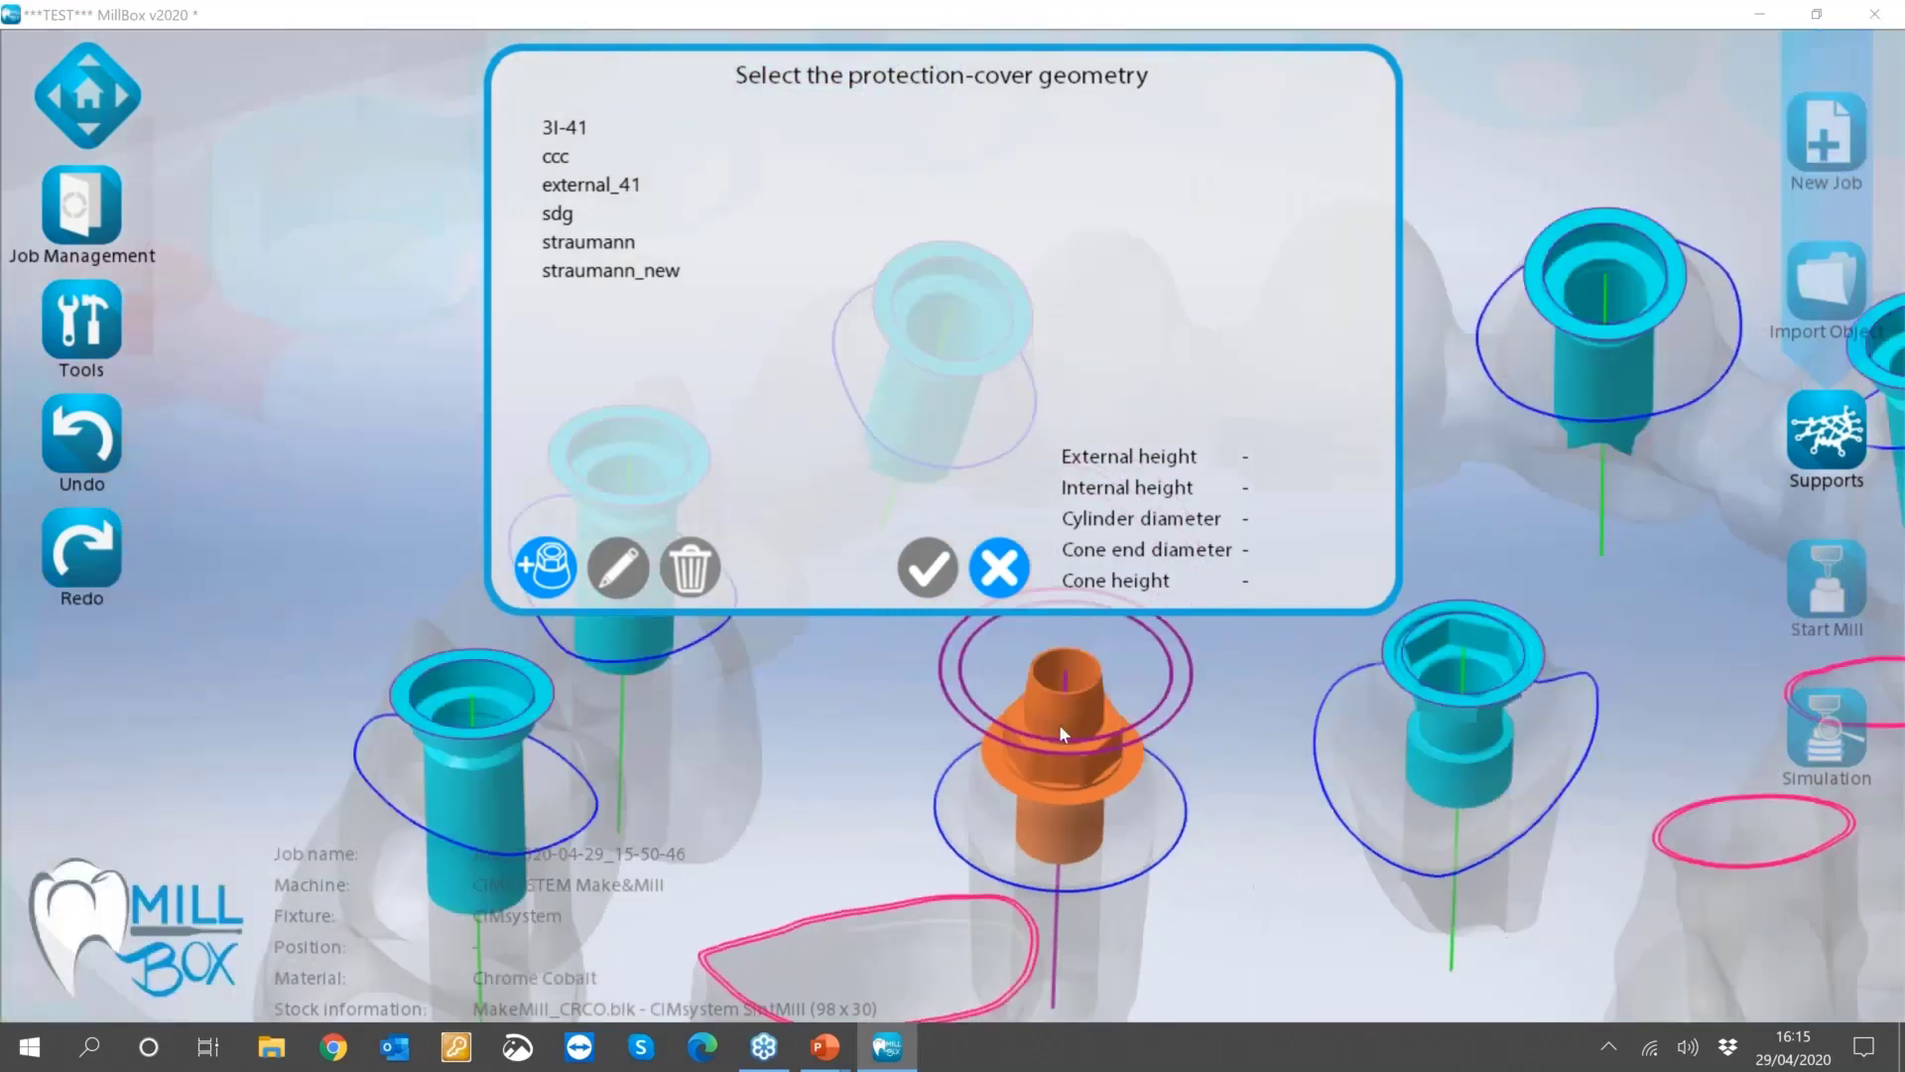
middle_drag(1058, 723, 1004, 734)
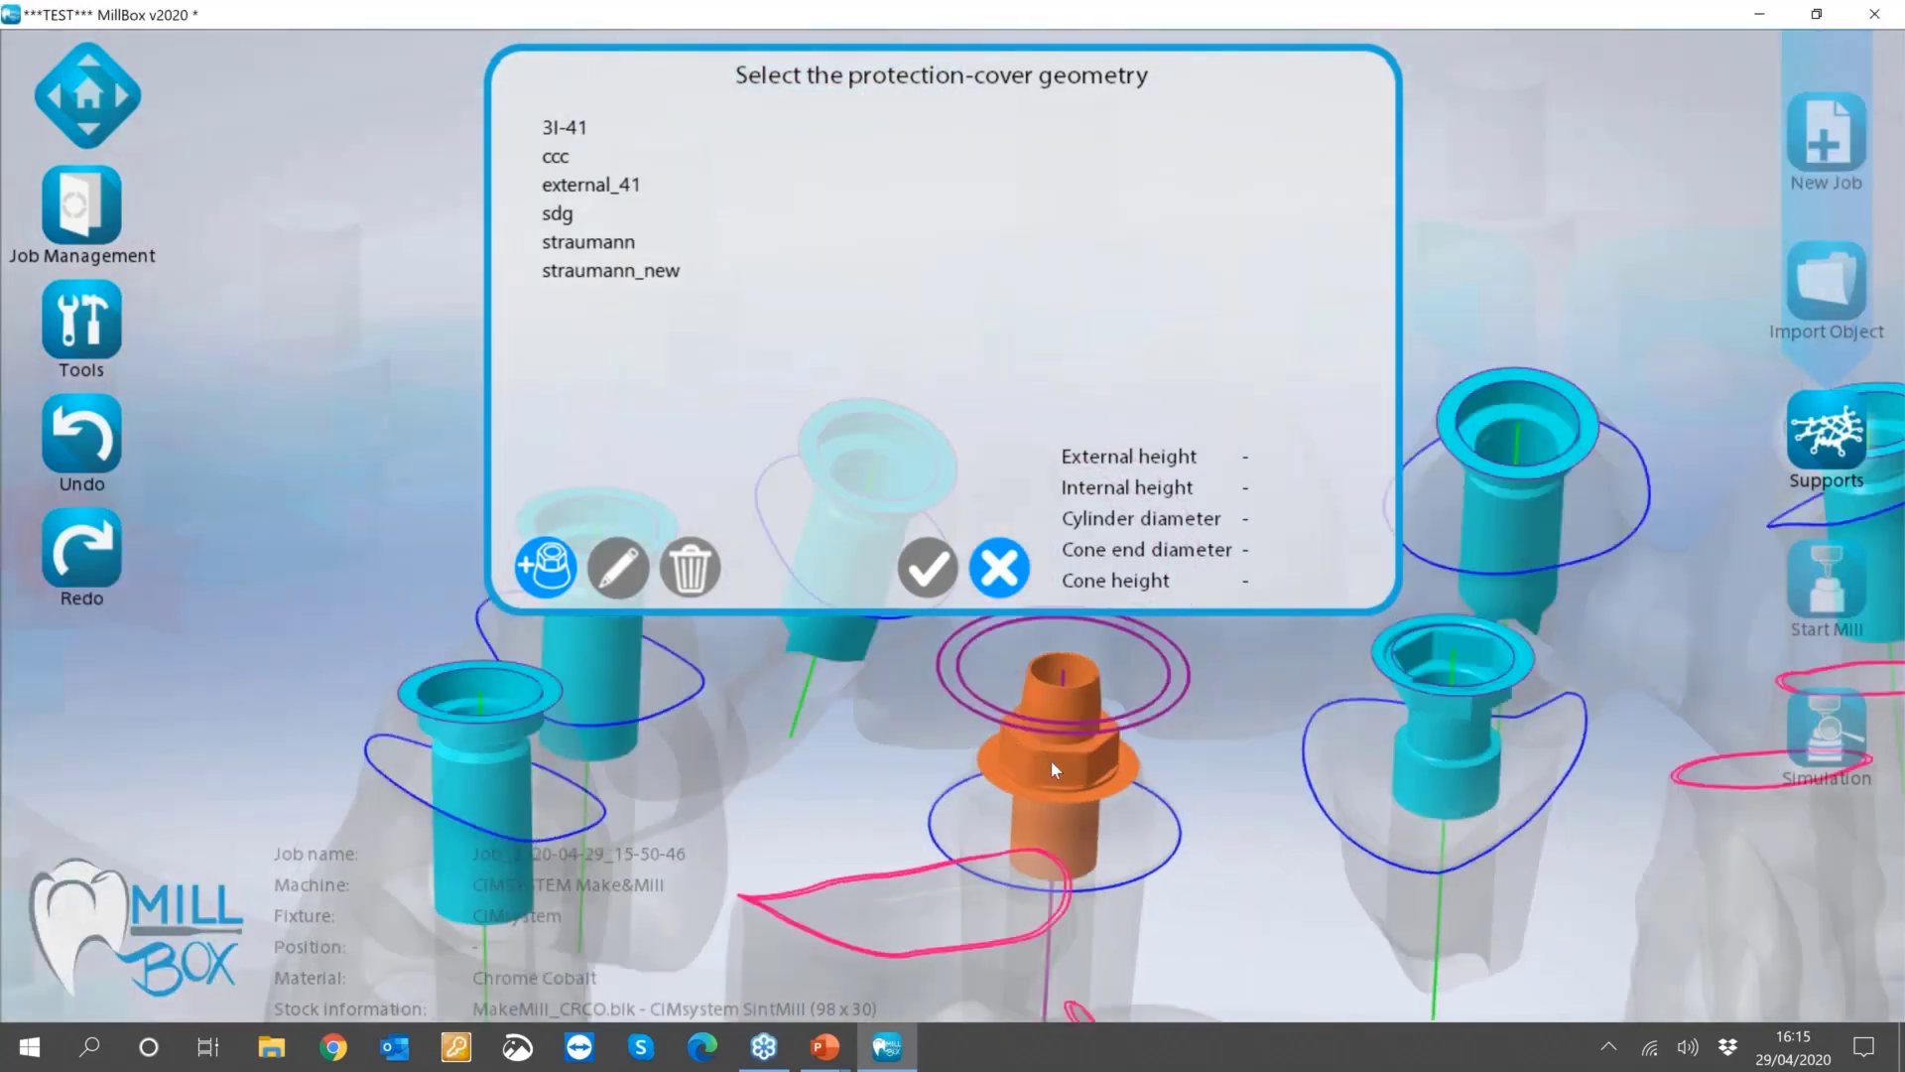
scroll(1050, 759, up, 1)
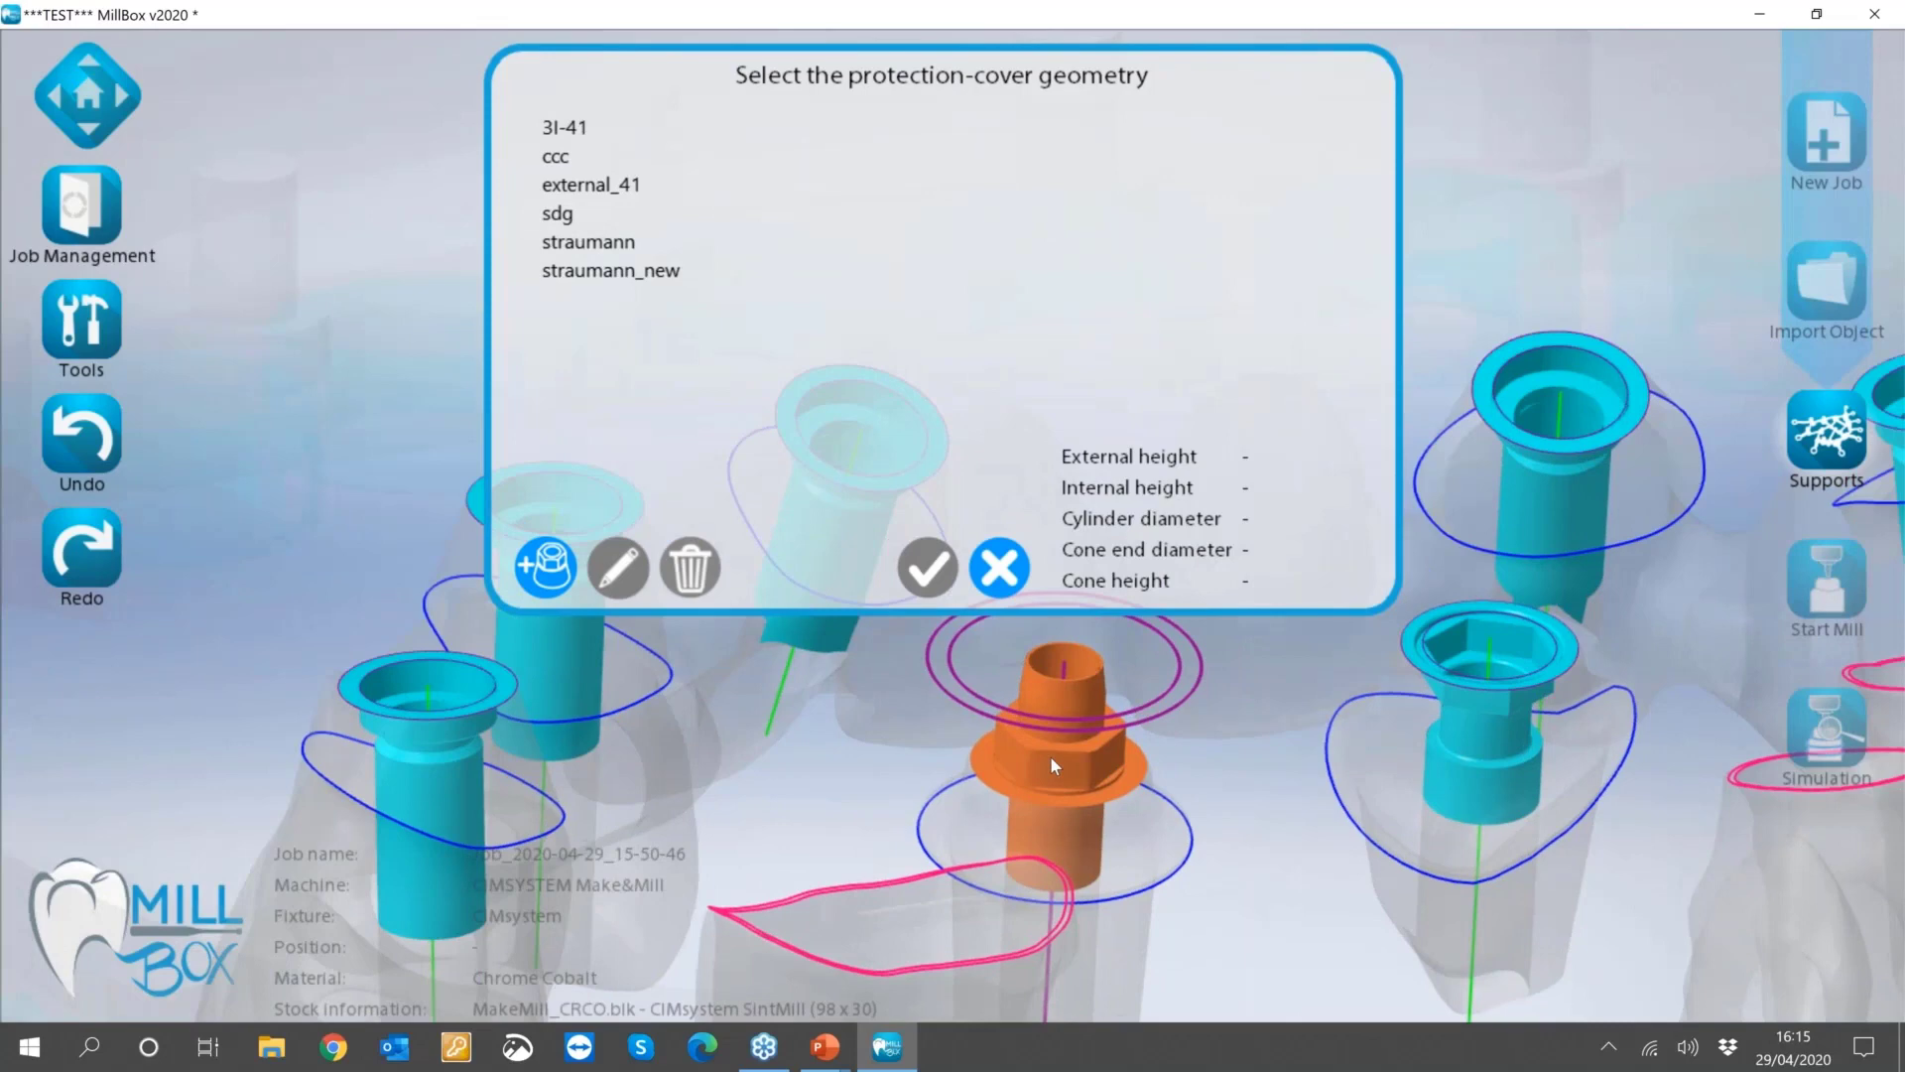
scroll(1050, 754, down, 2)
scroll(1081, 800, up, 2)
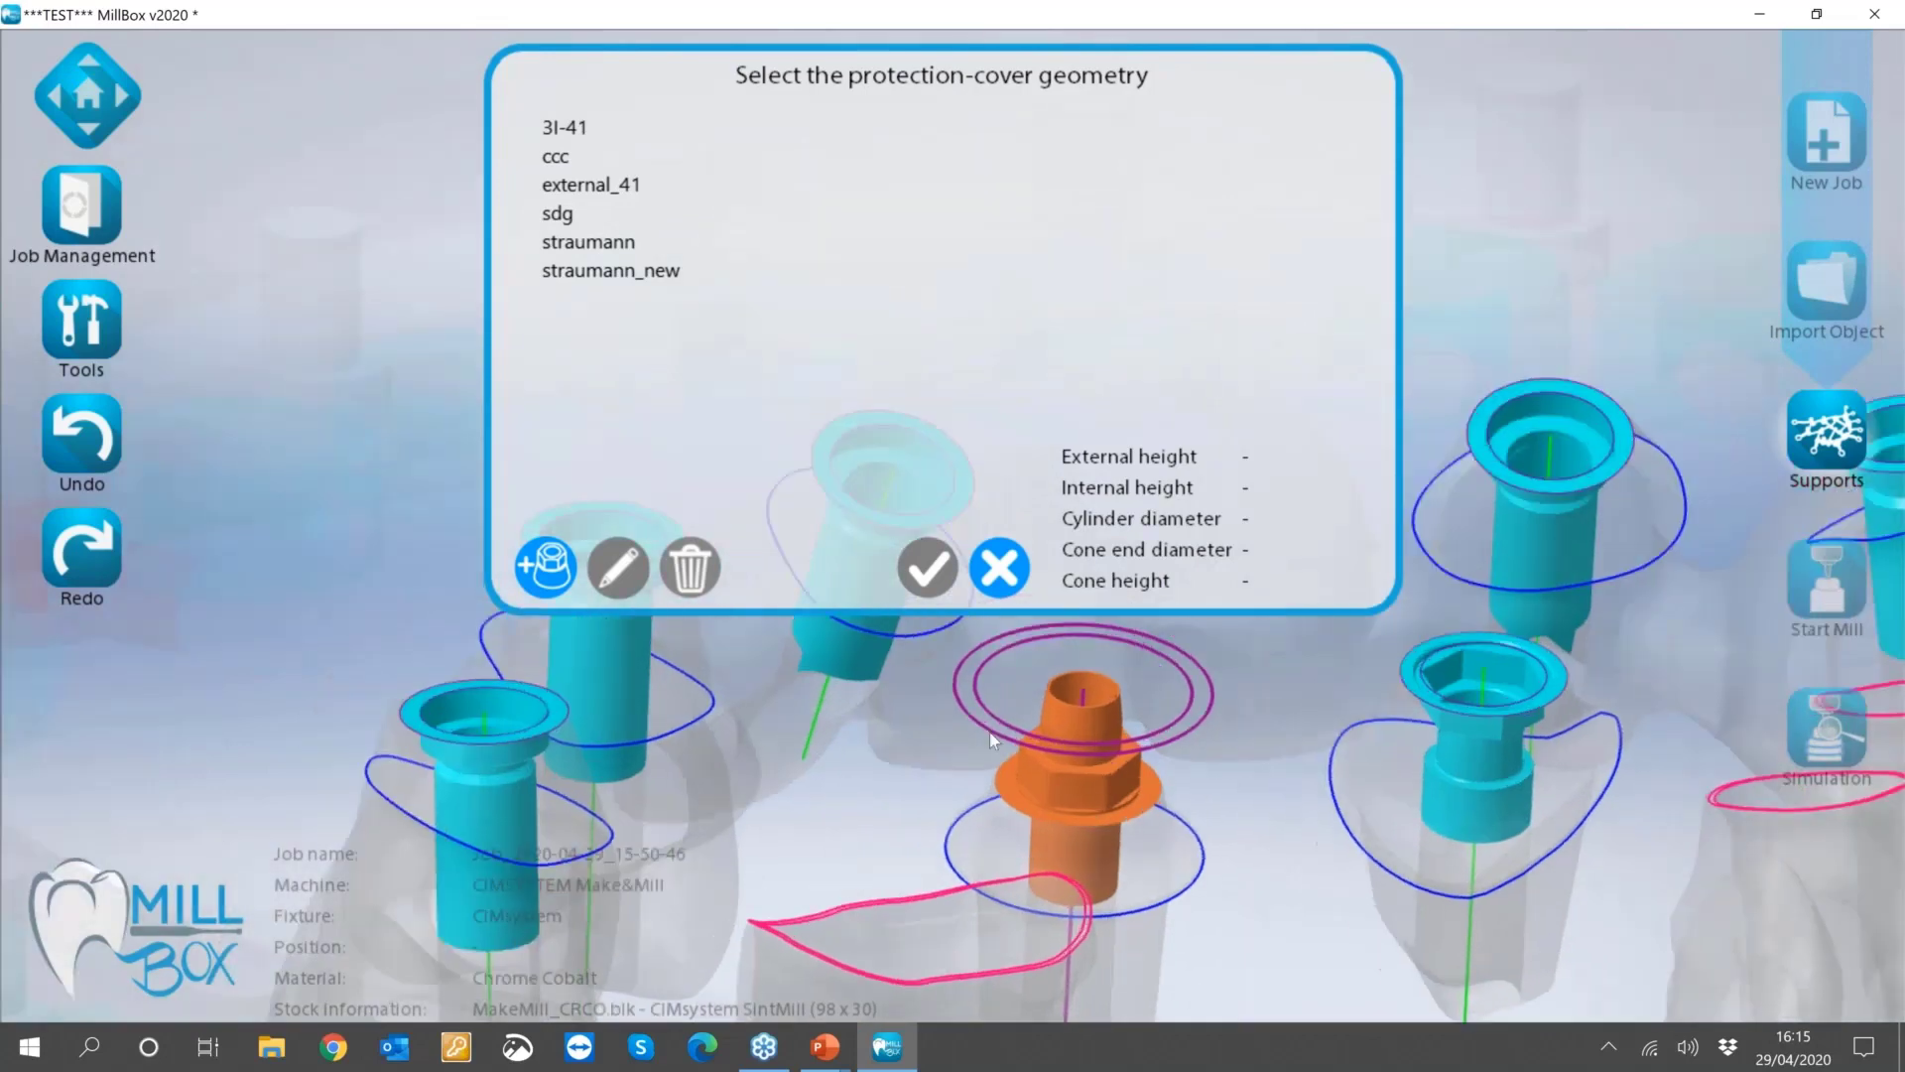
click(548, 581)
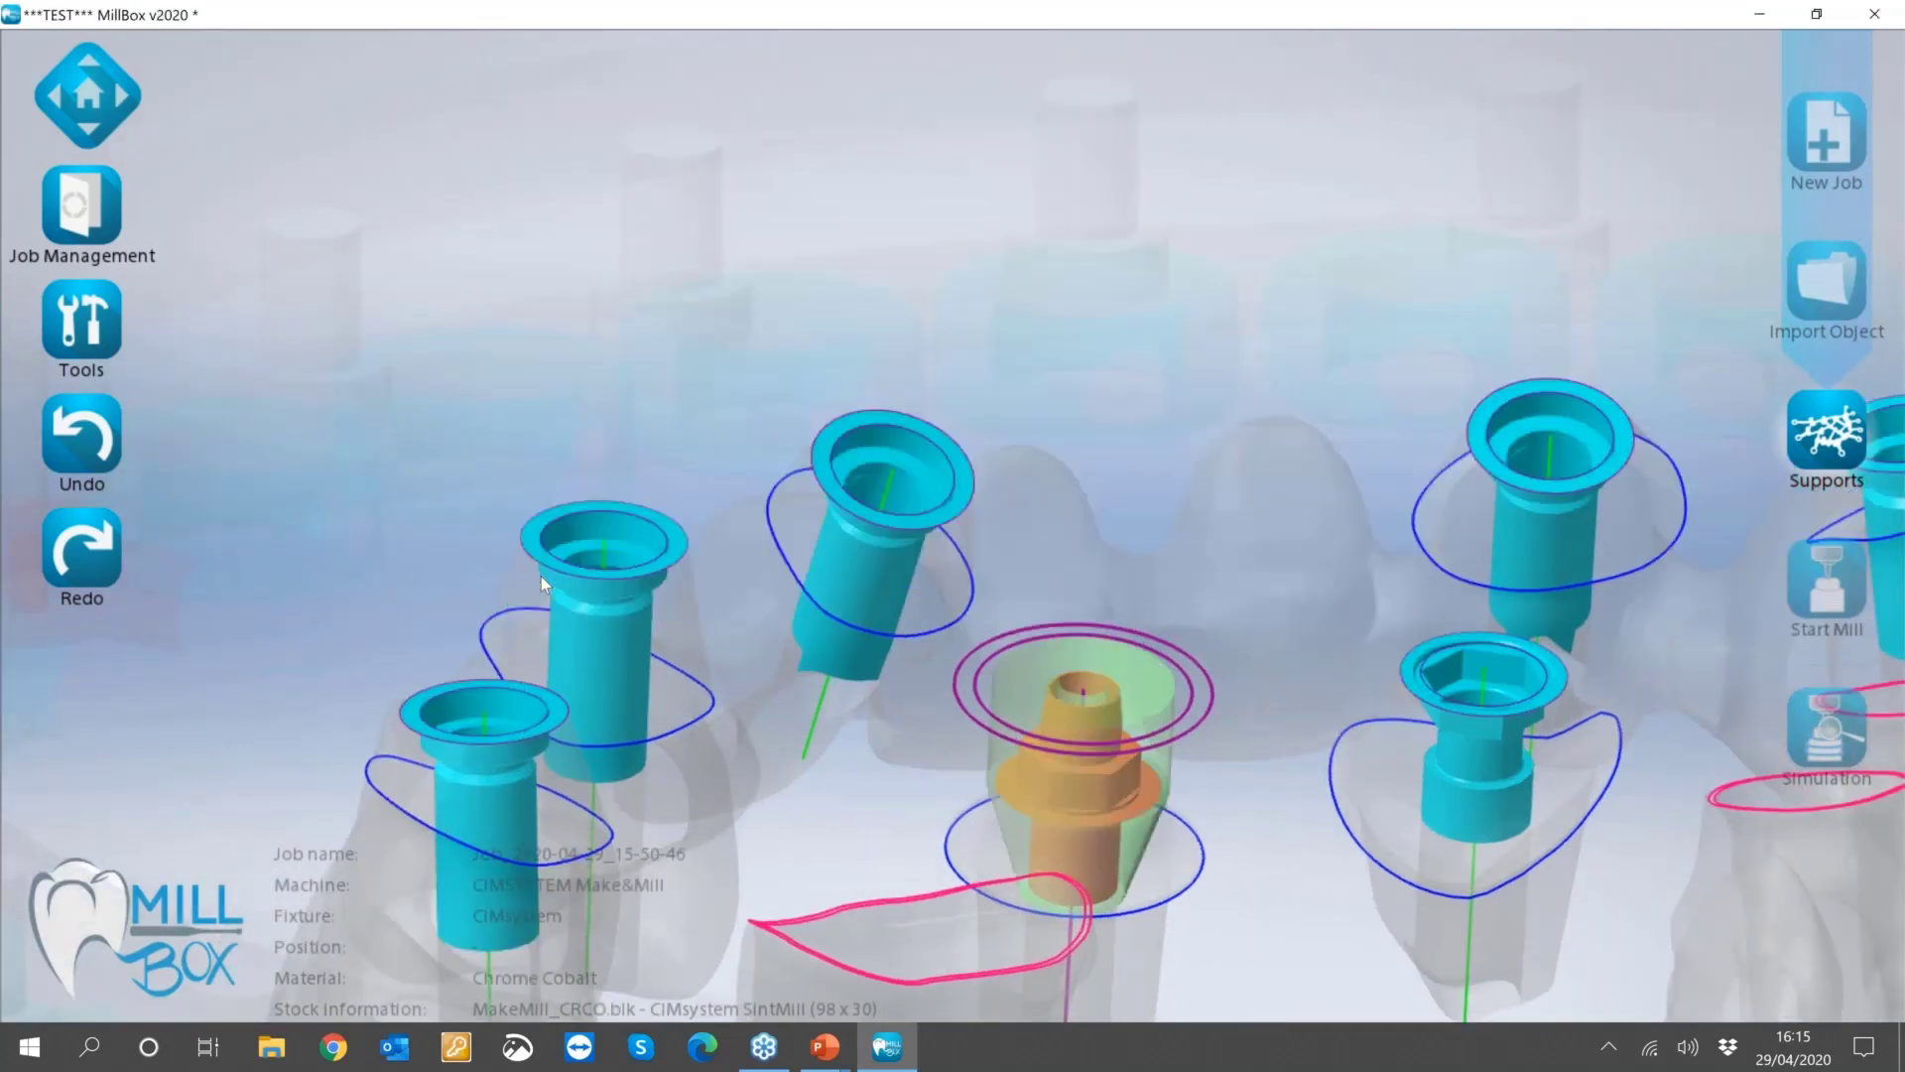
Examine from the side how the previewed green cover encloses the orange interface and extends above its upper edge.
scroll(1080, 848, up, 2)
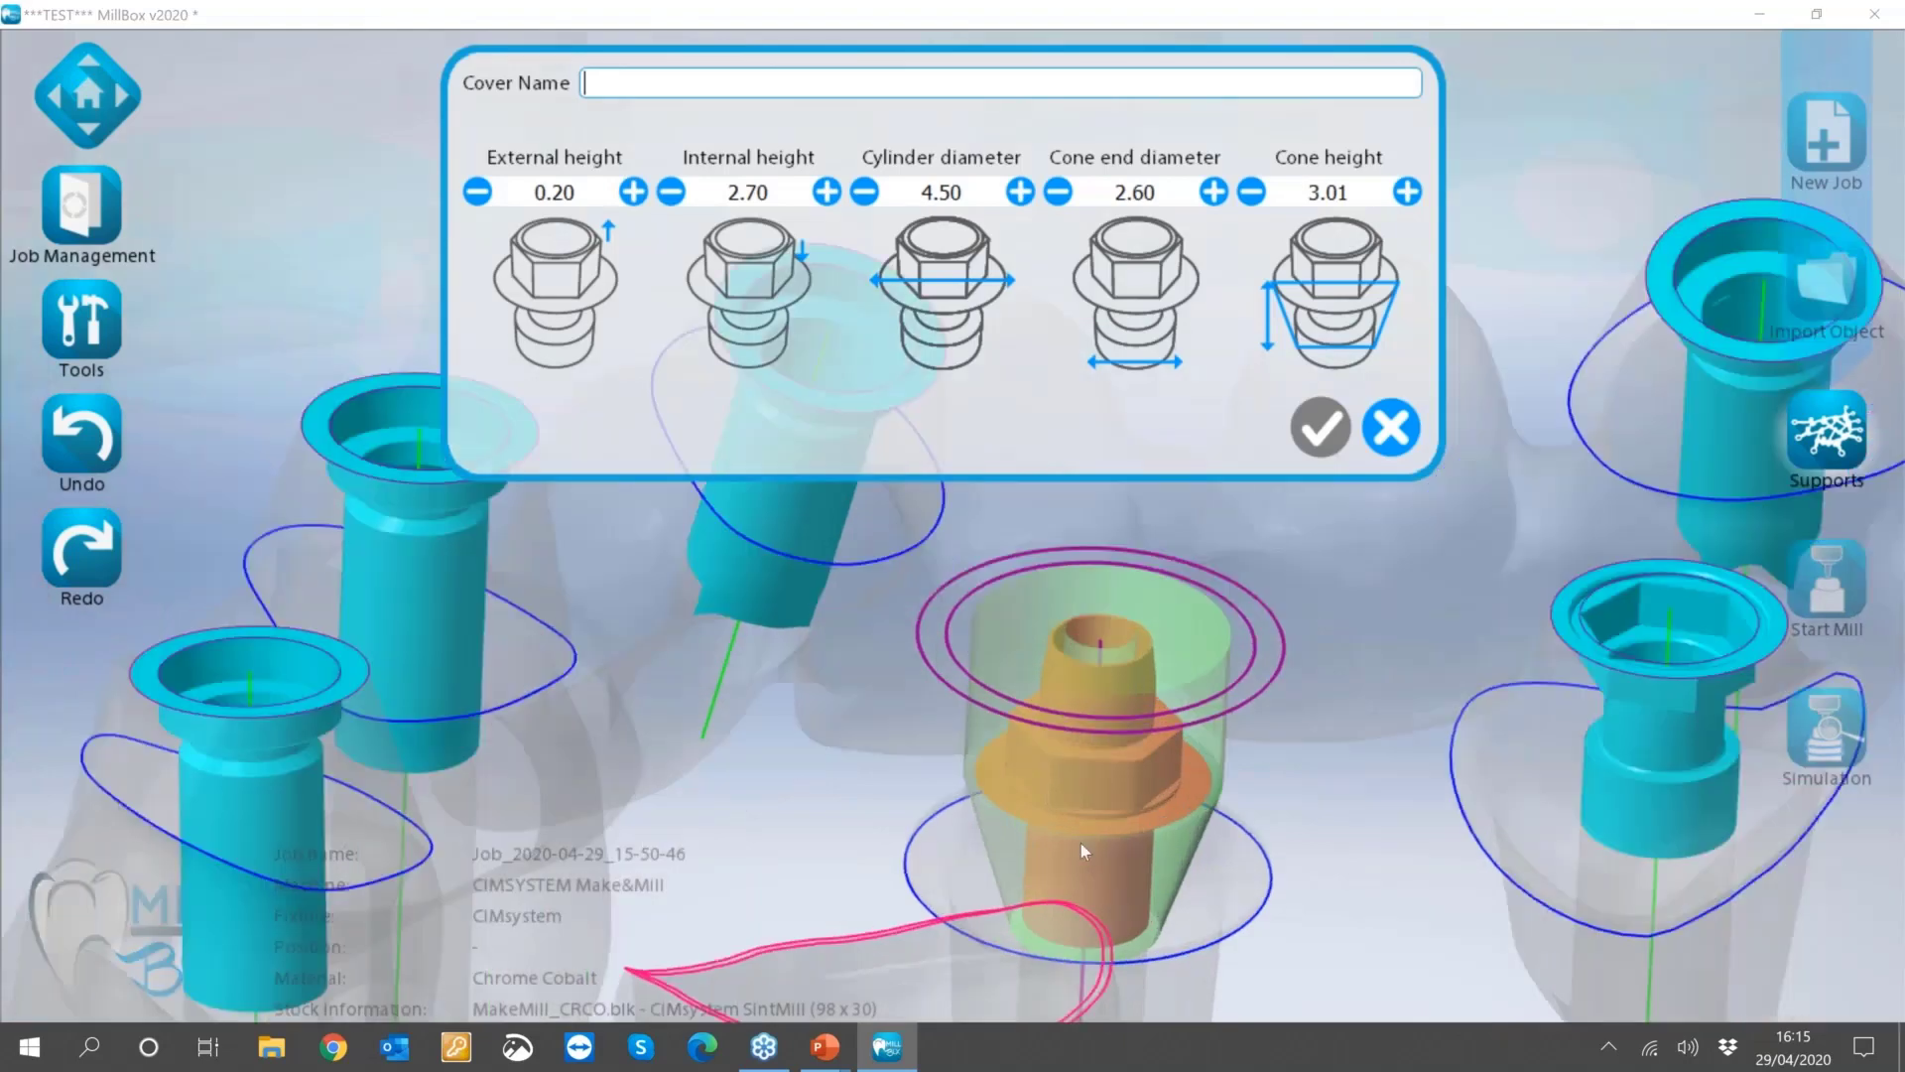
scroll(1081, 842, up, 2)
middle_drag(1057, 824, 1040, 657)
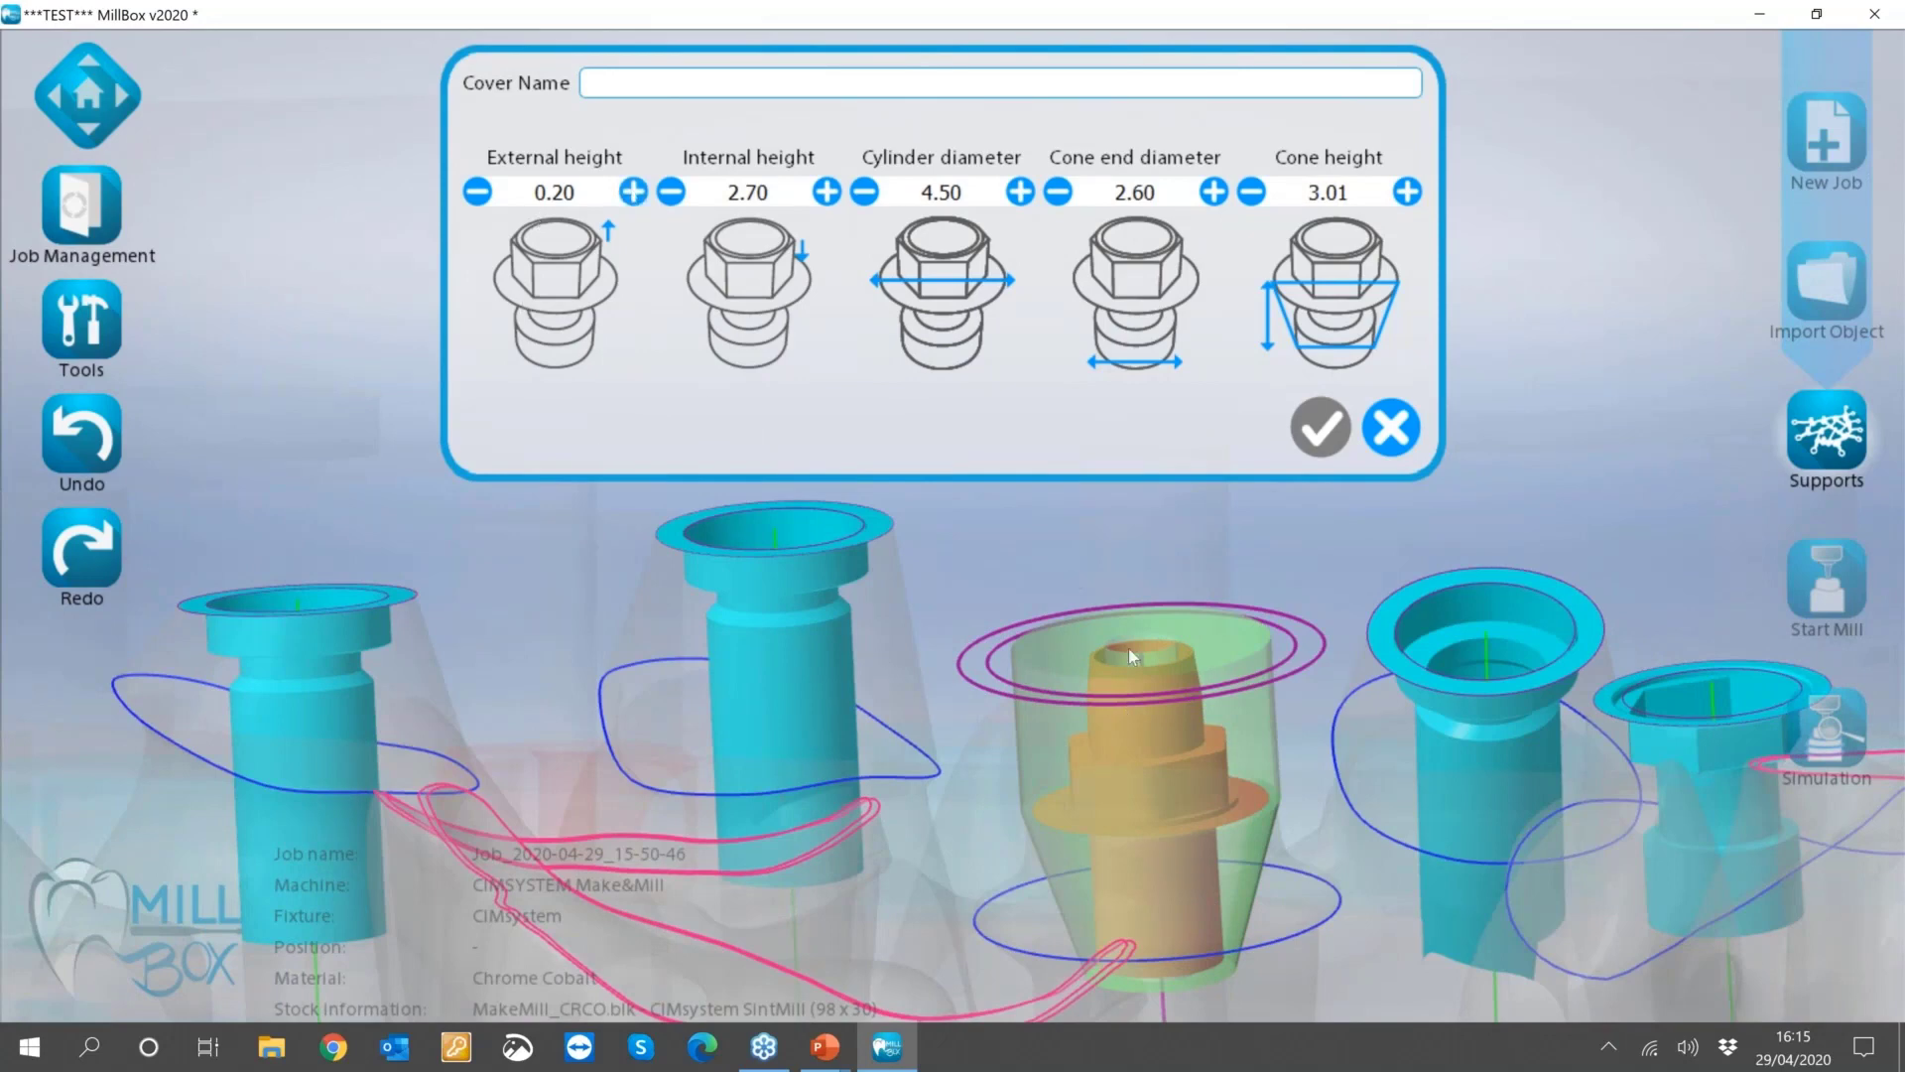
scroll(1128, 647, up, 2)
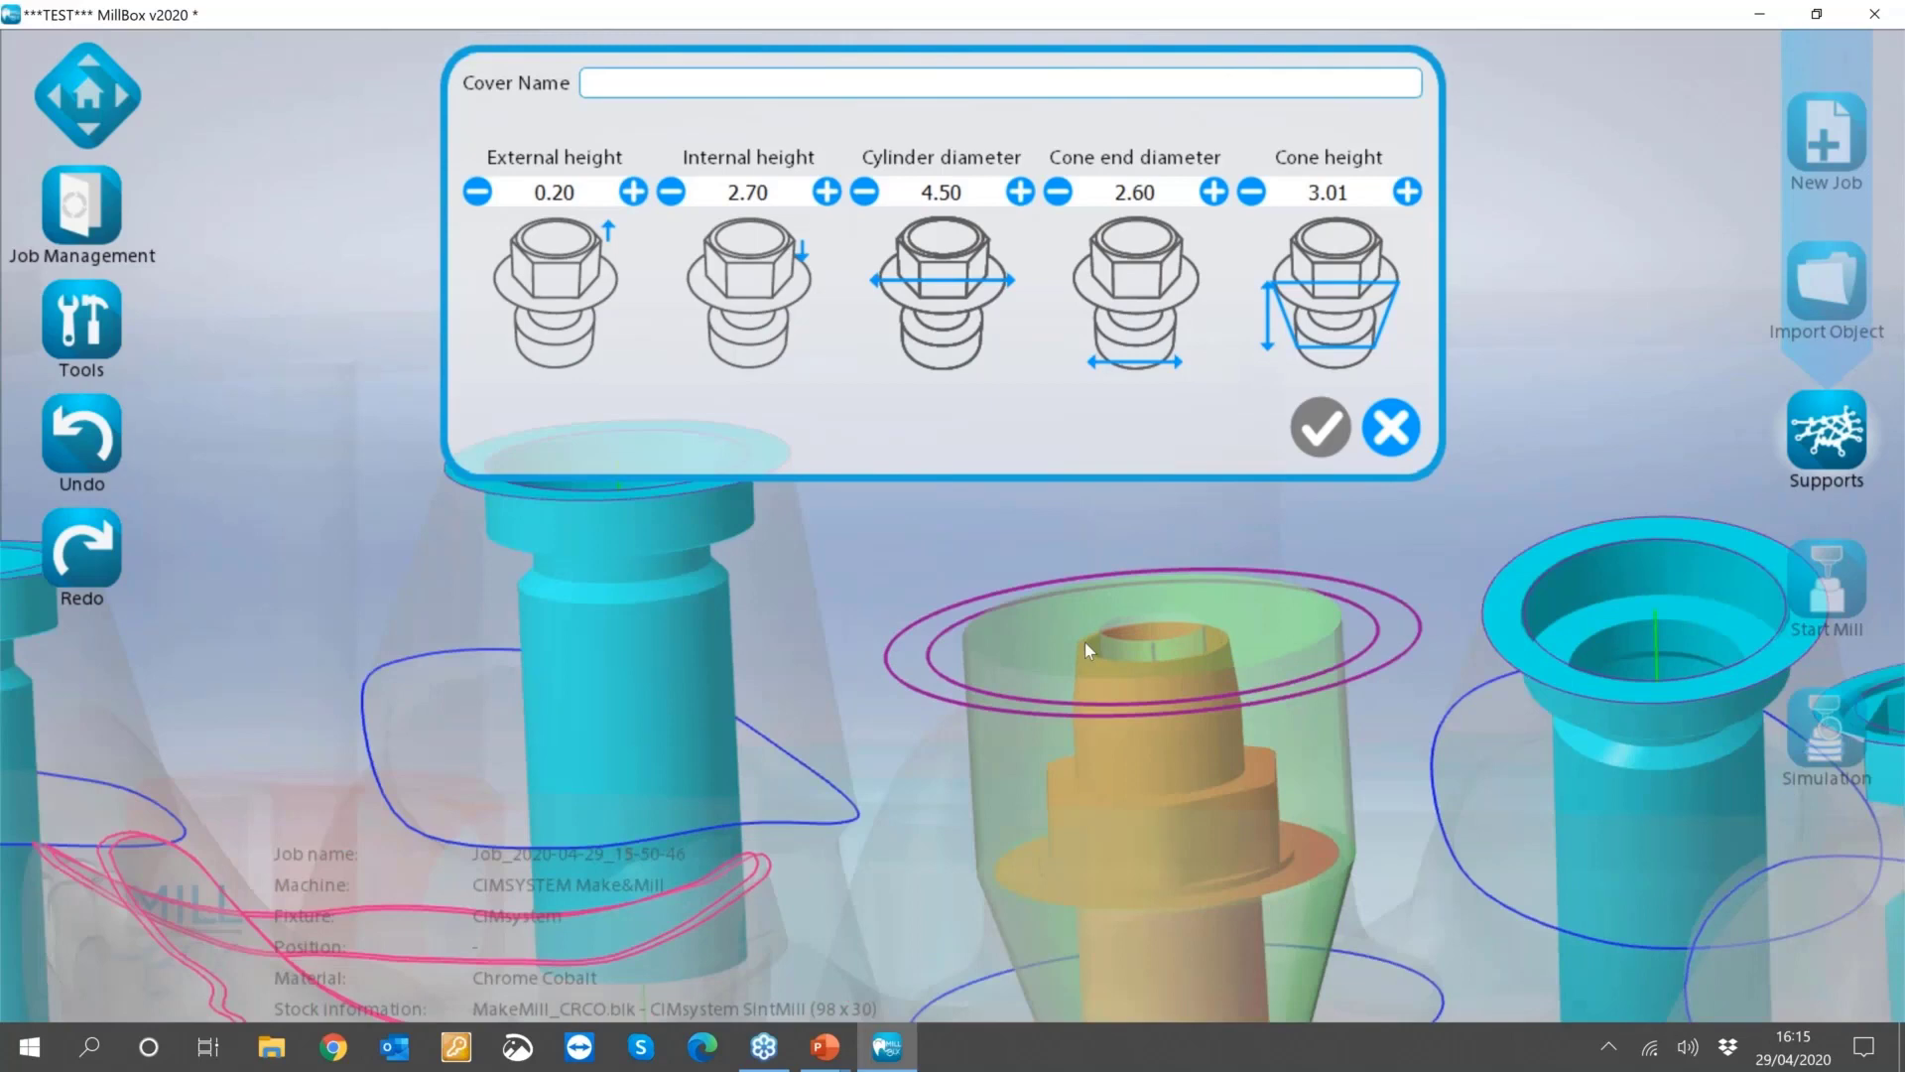
scroll(1086, 643, up, 1)
middle_drag(1086, 643, 1129, 614)
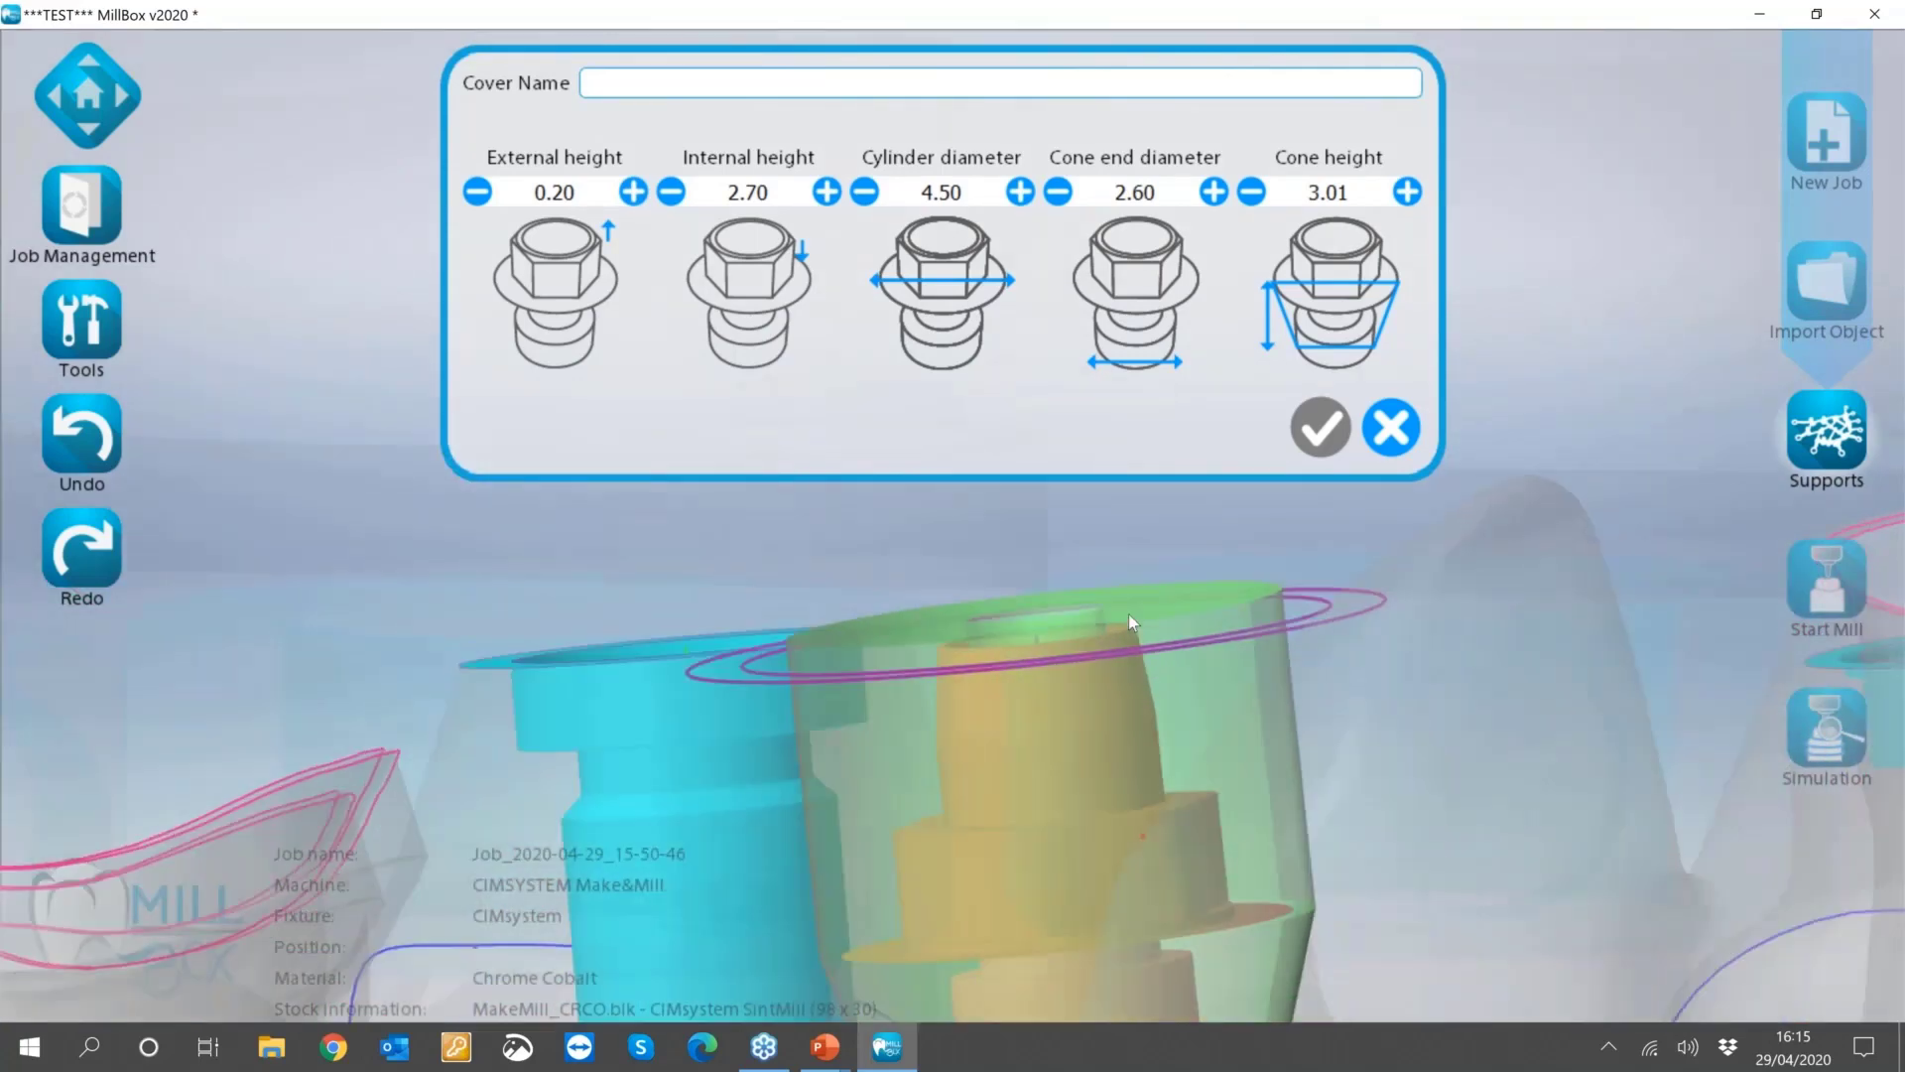
scroll(1127, 612, down, 3)
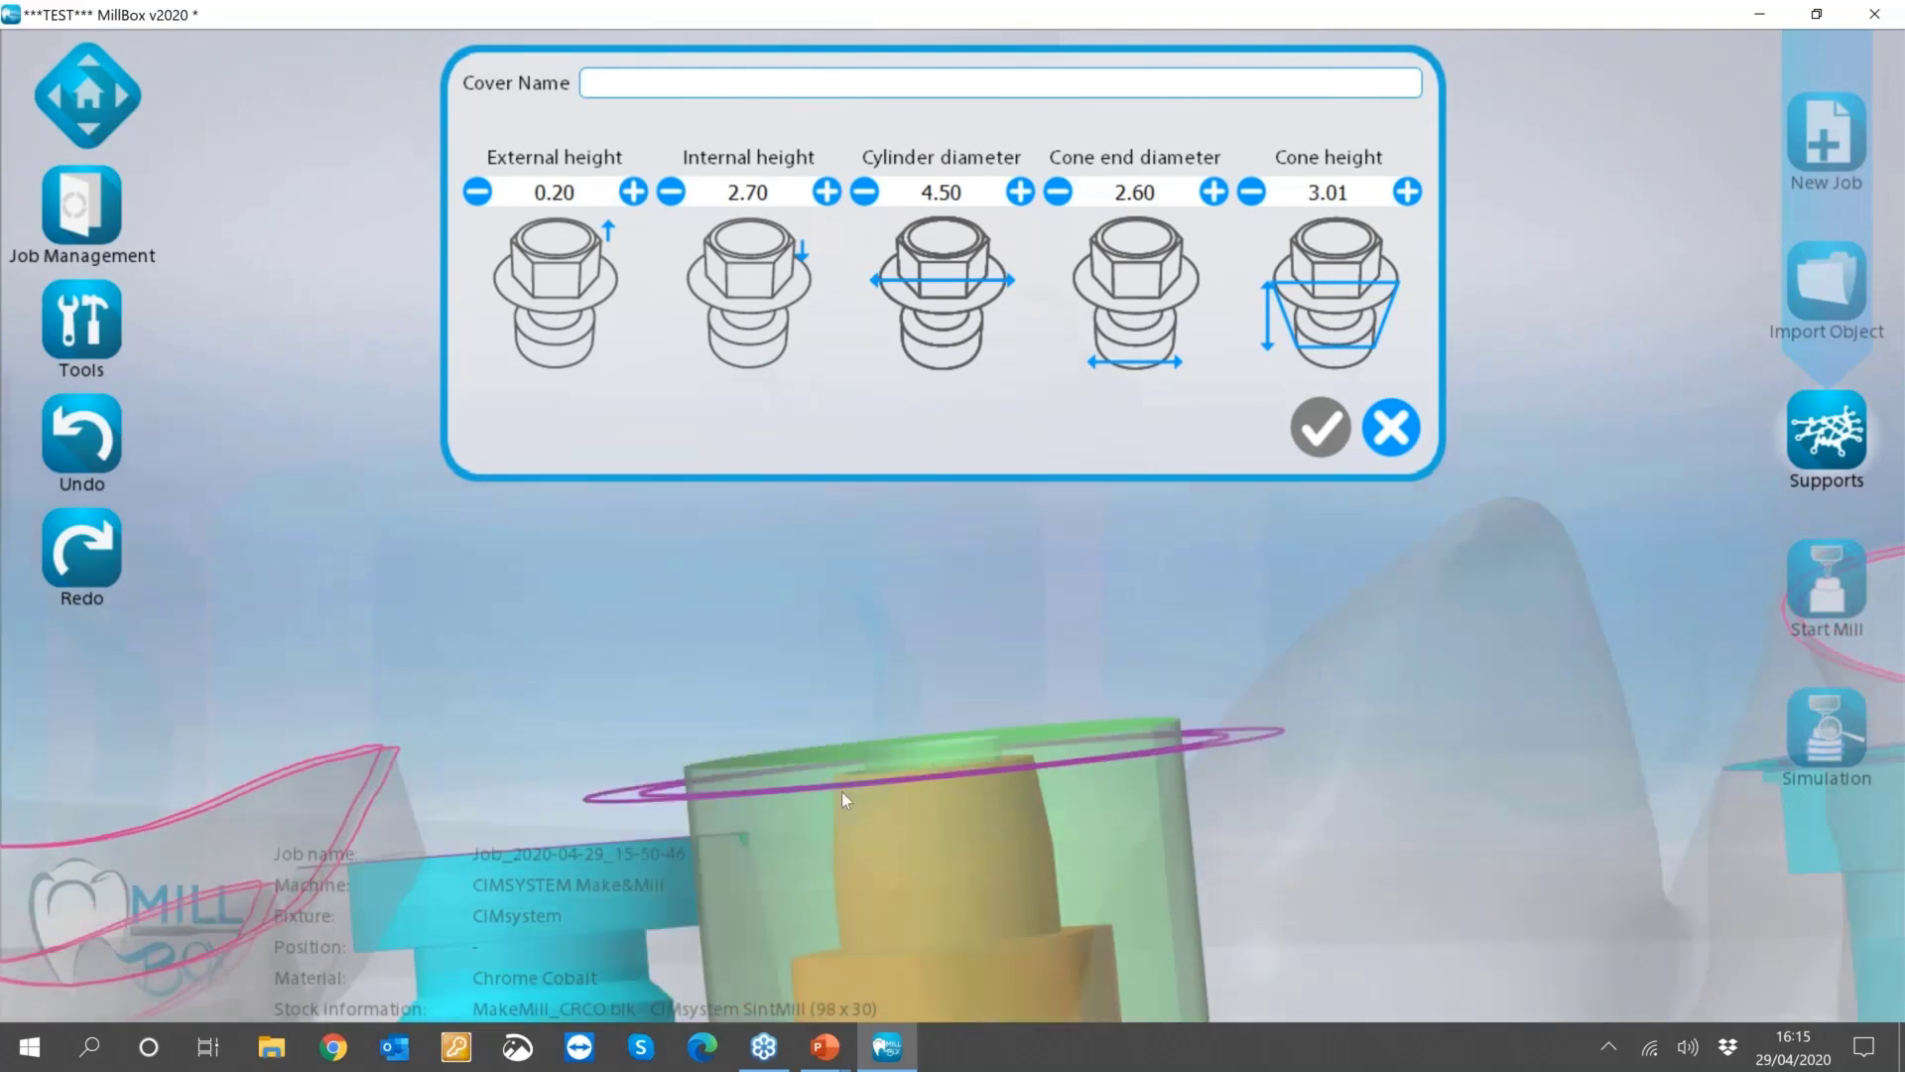
scroll(842, 792, up, 2)
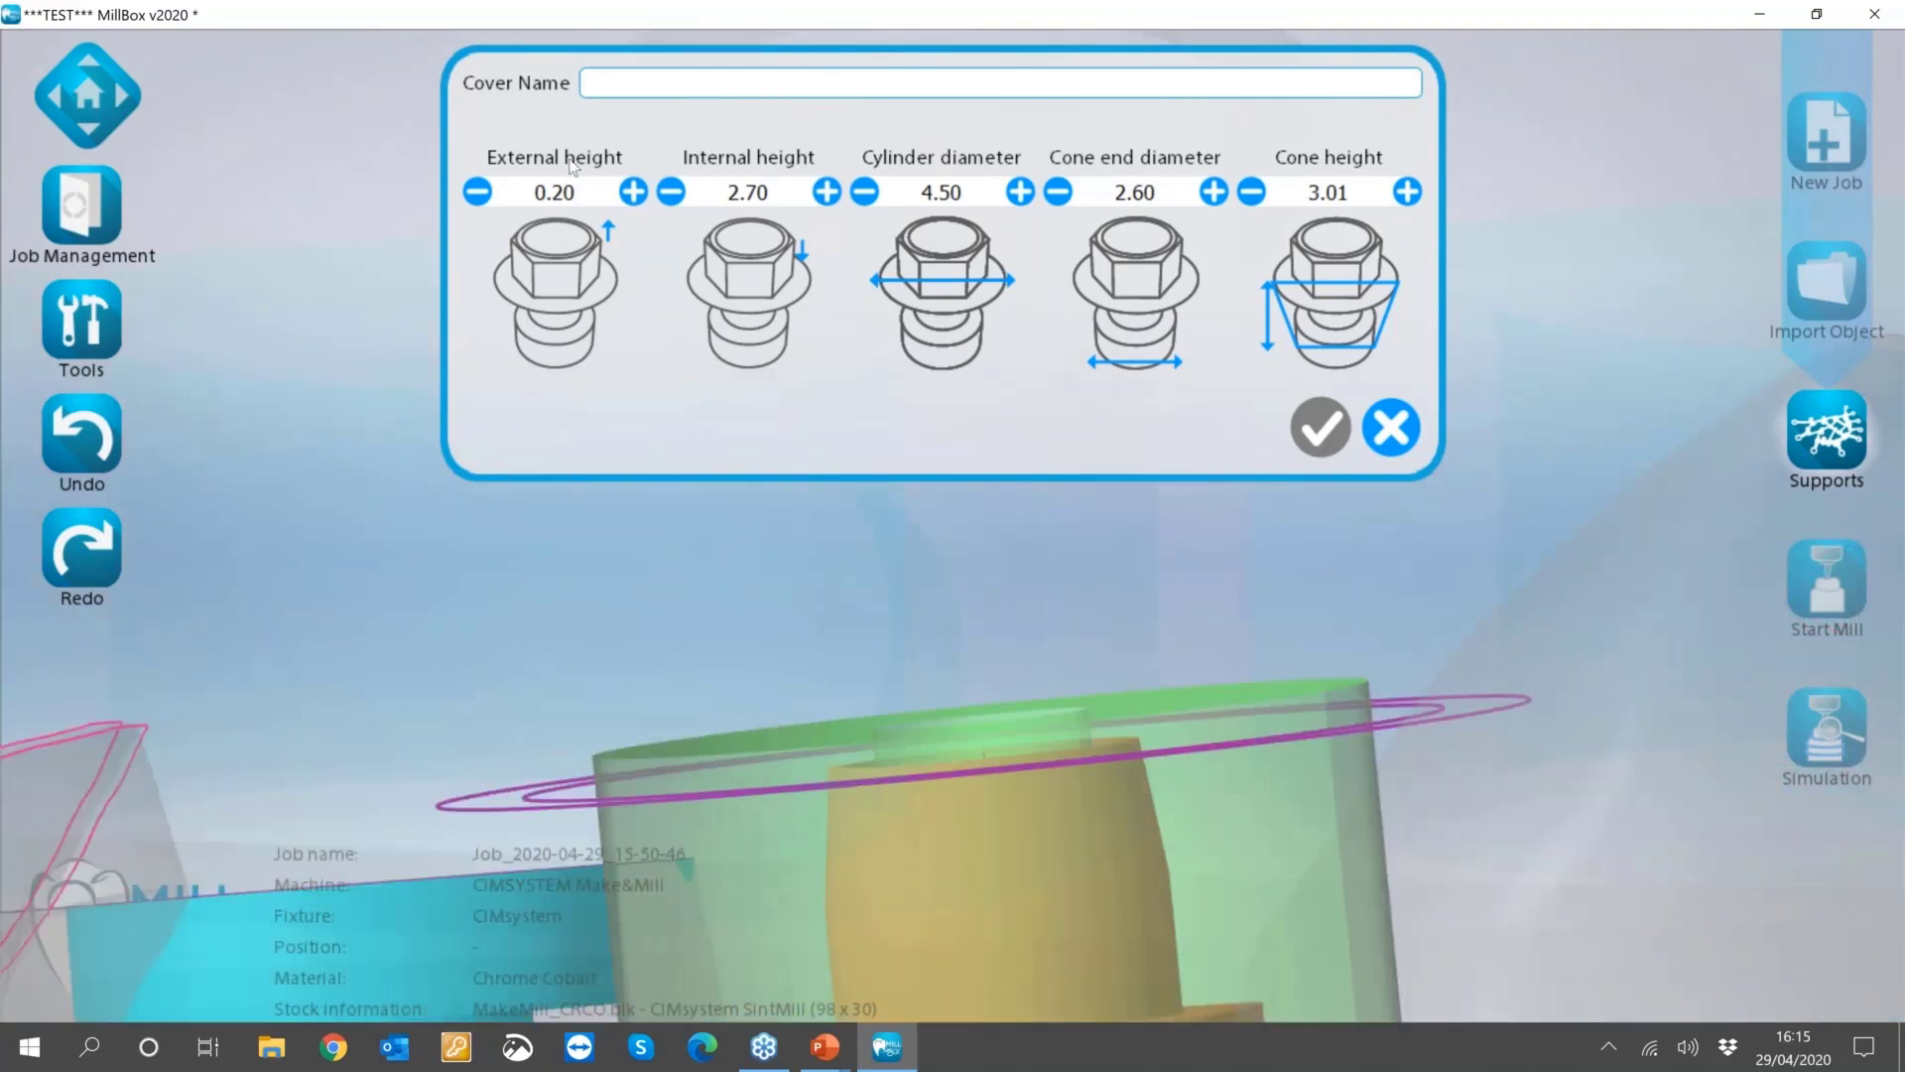
Preview a larger external height for the new cover and restore it to 0.20.
click(633, 191)
click(633, 192)
click(479, 194)
click(480, 194)
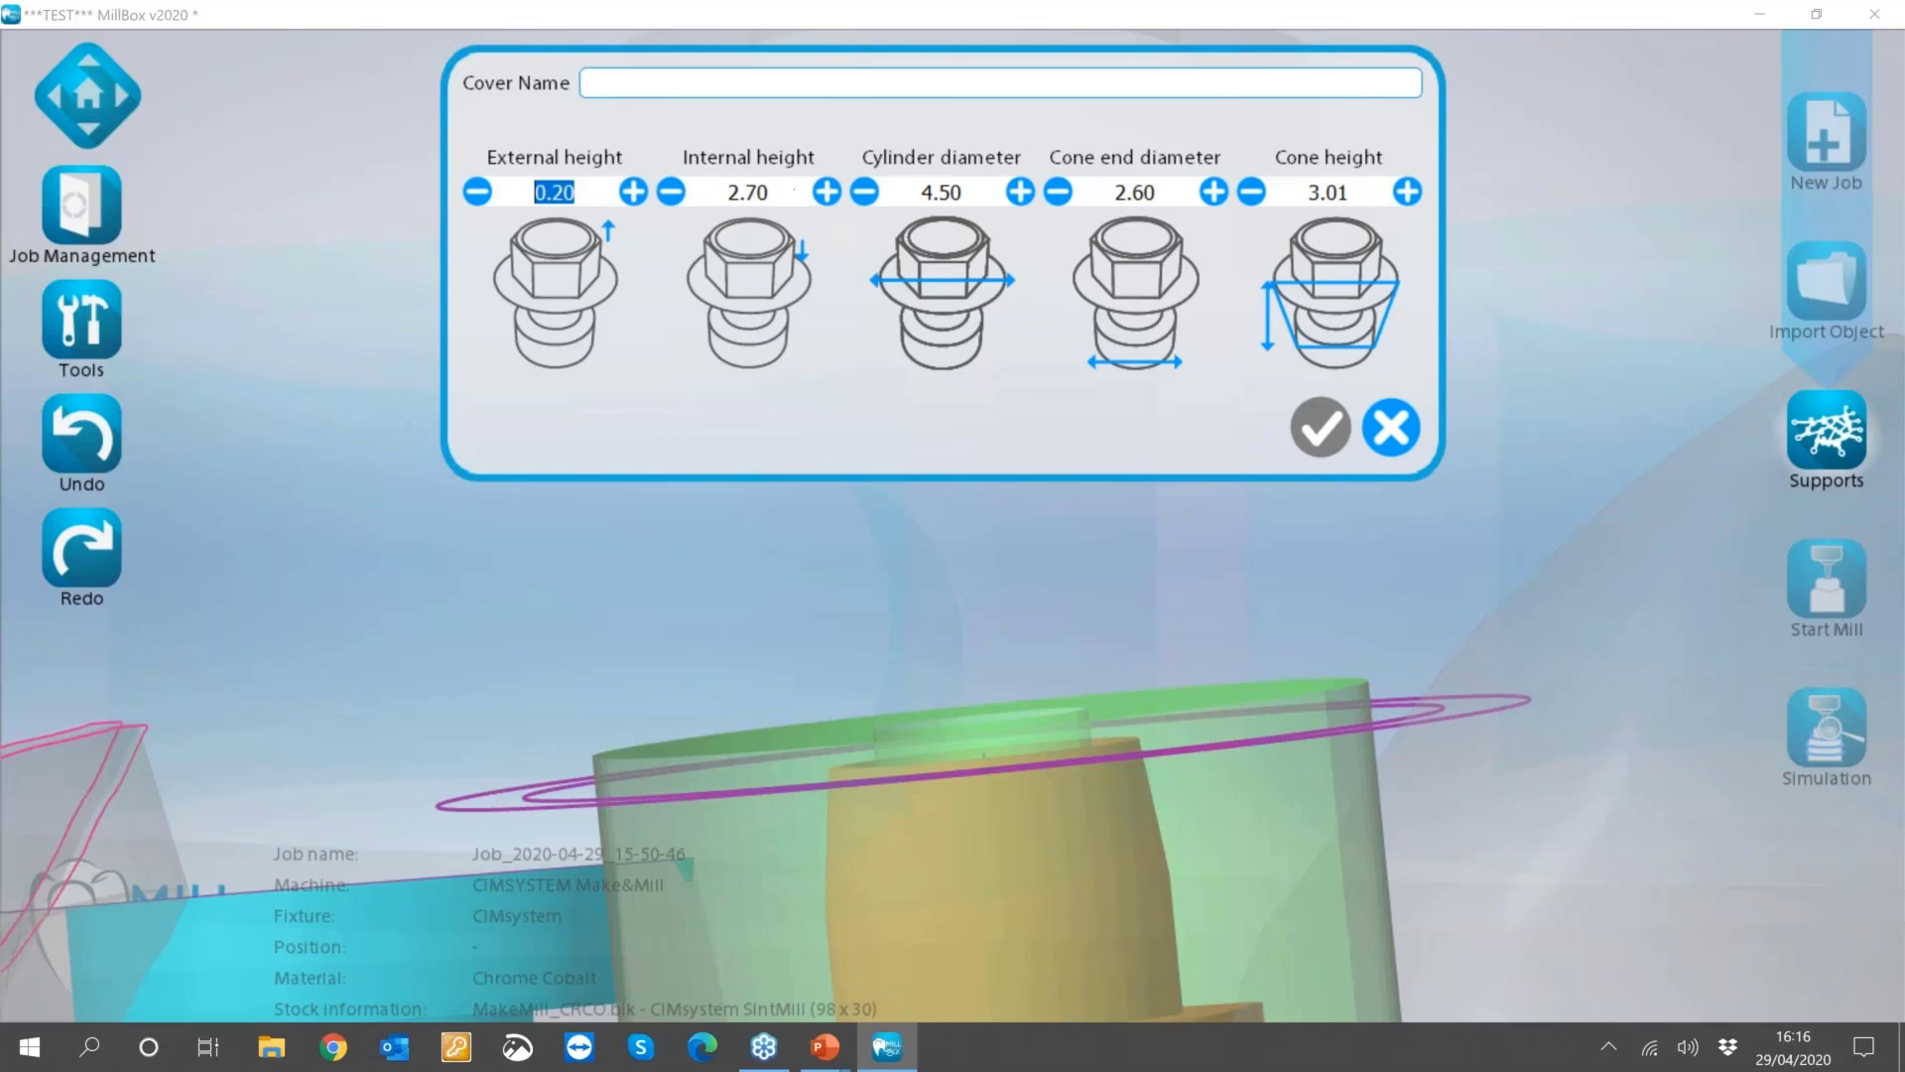
Set the internal height of the new protection cover to 2.90.
scroll(992, 497, down, 5)
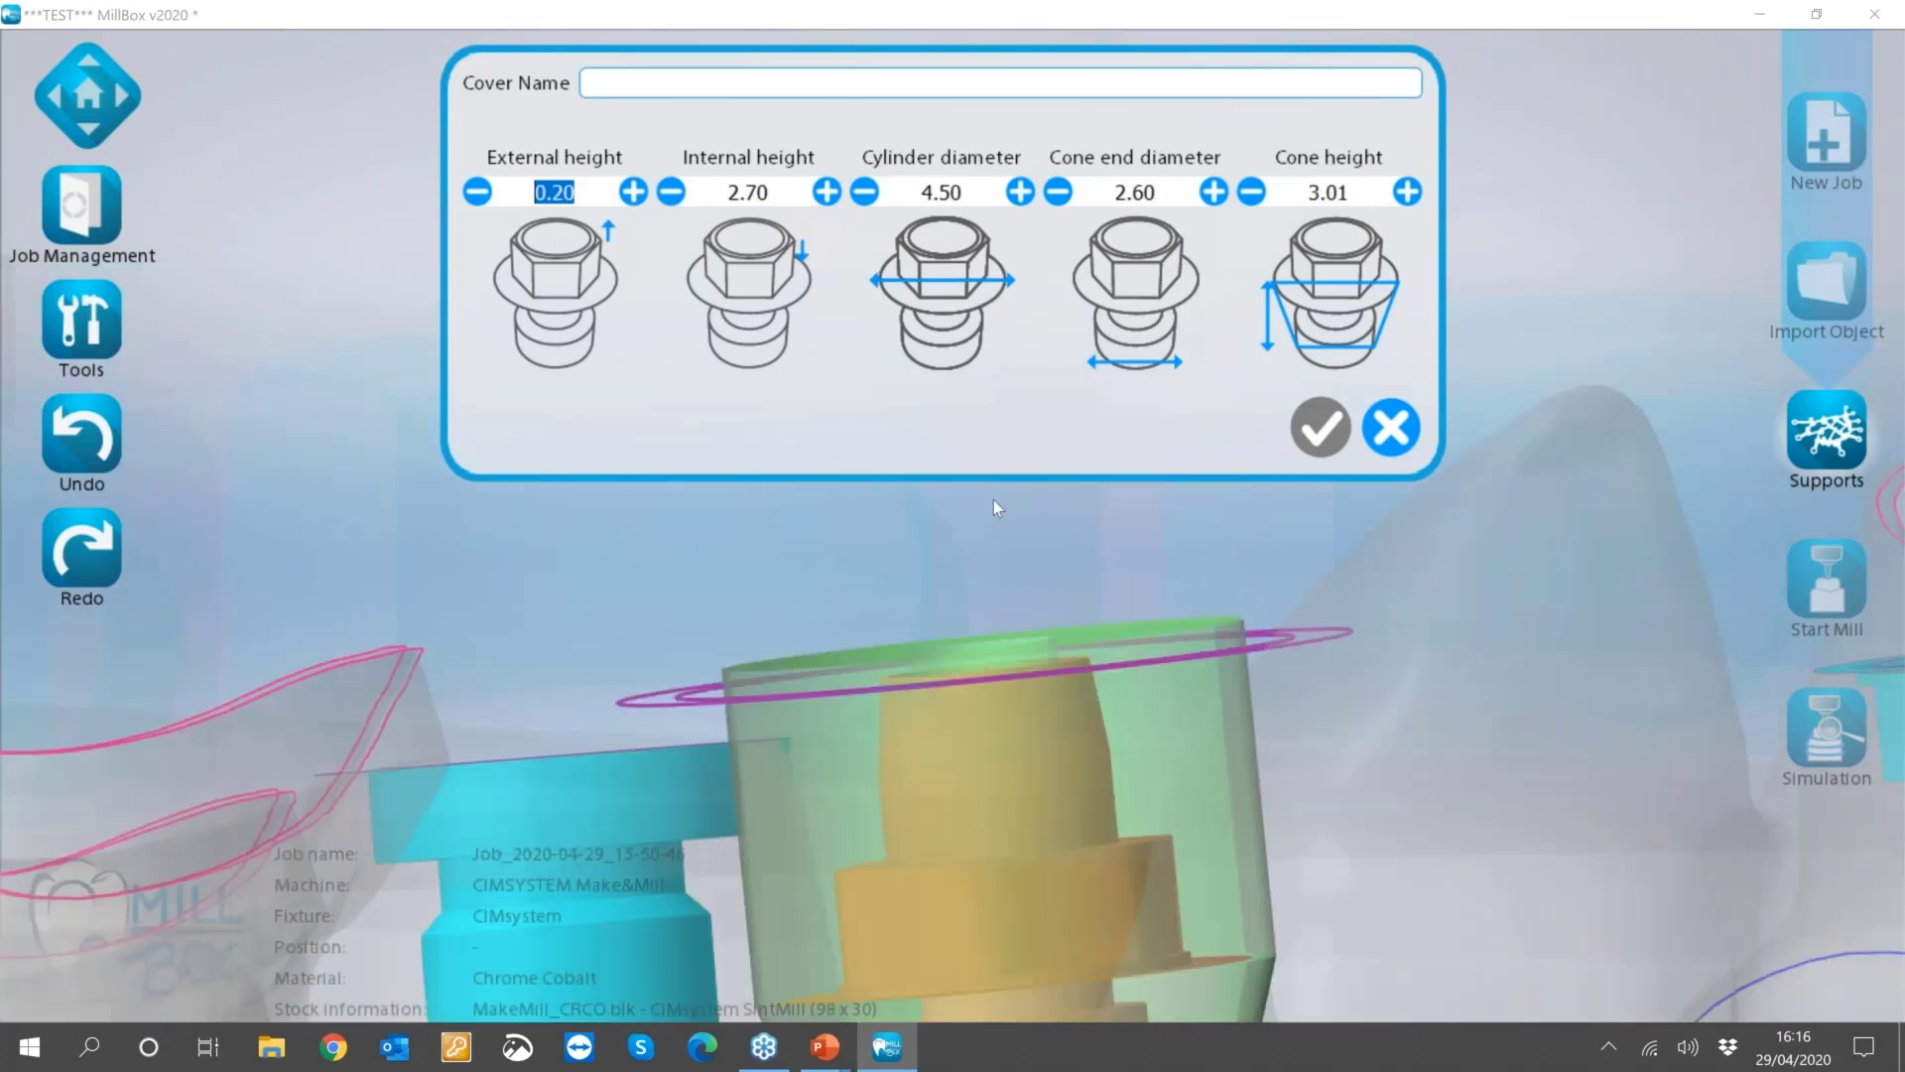
scroll(972, 520, down, 1)
click(827, 191)
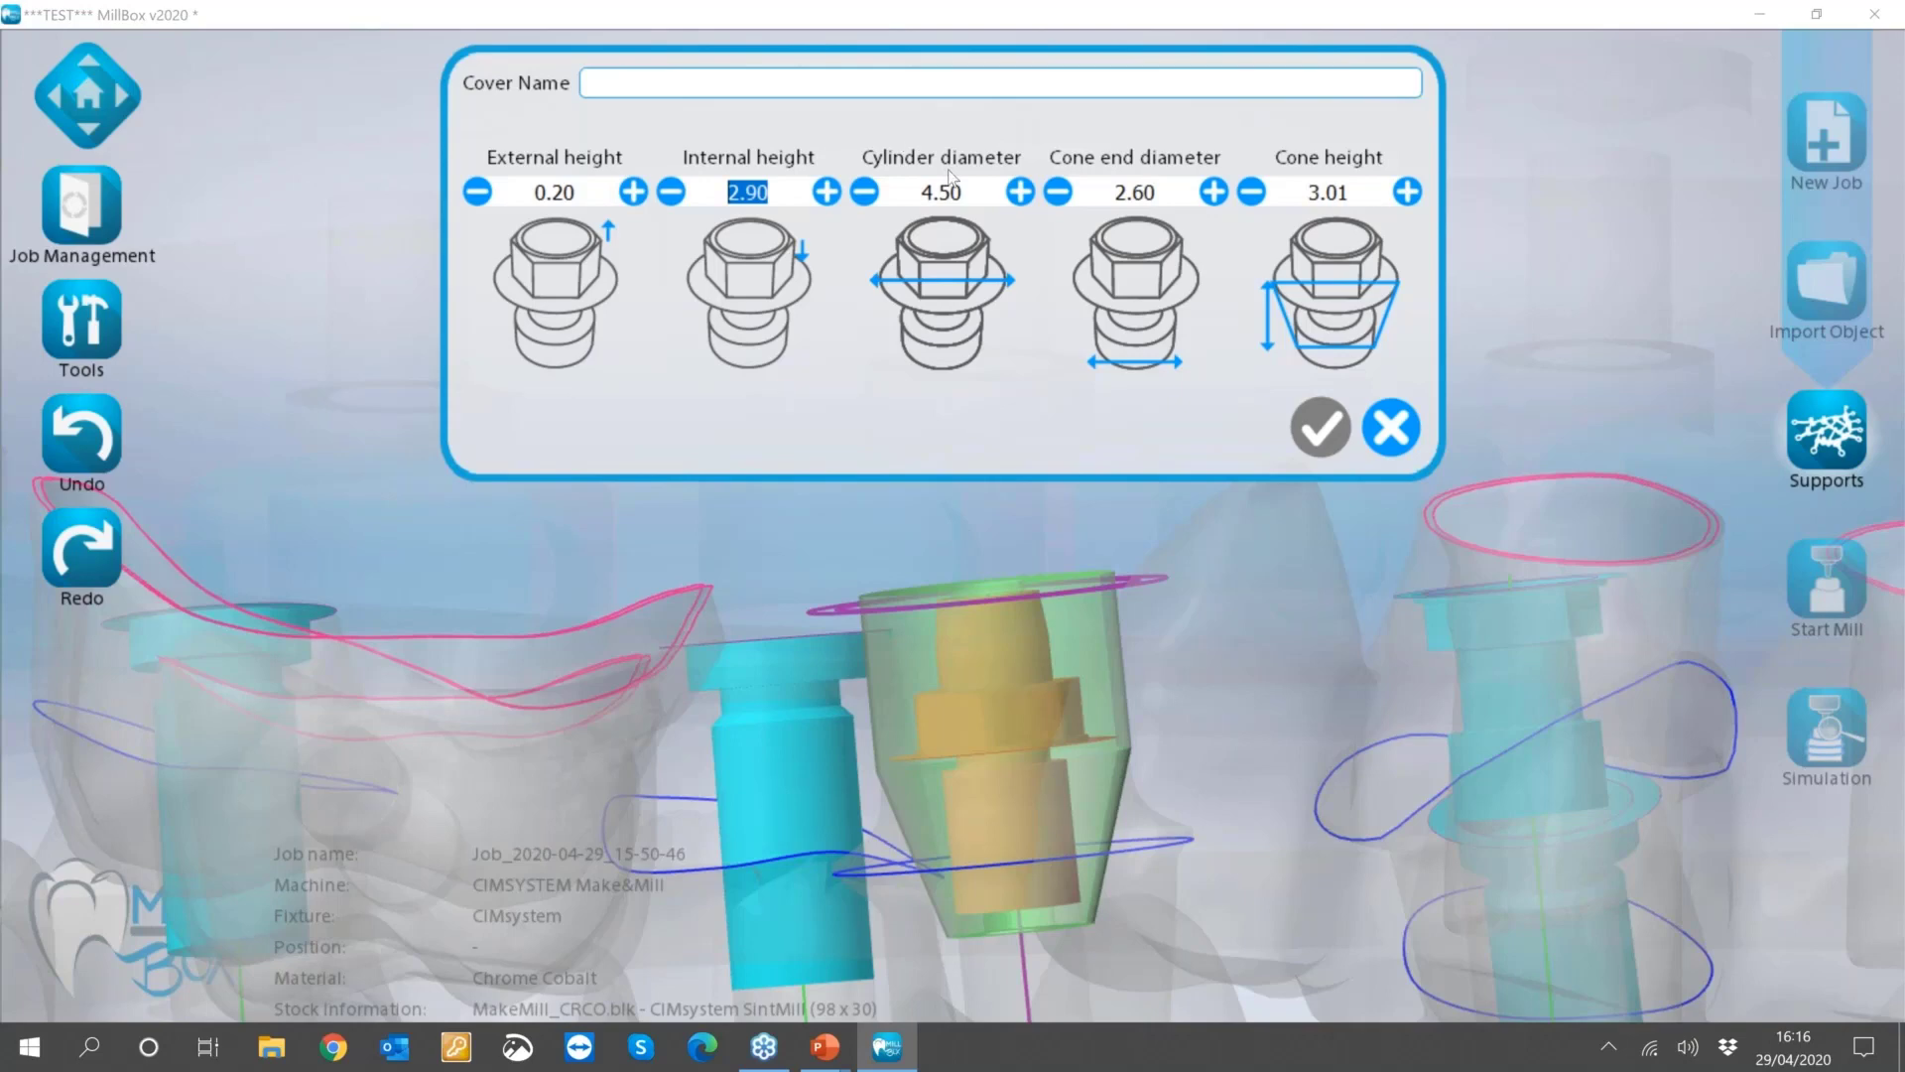
Preview changes to the cover's cylinder diameter, cone end diameter and cone height, restoring them to 4.50, 2.60 and 3.01.
click(1021, 192)
click(869, 194)
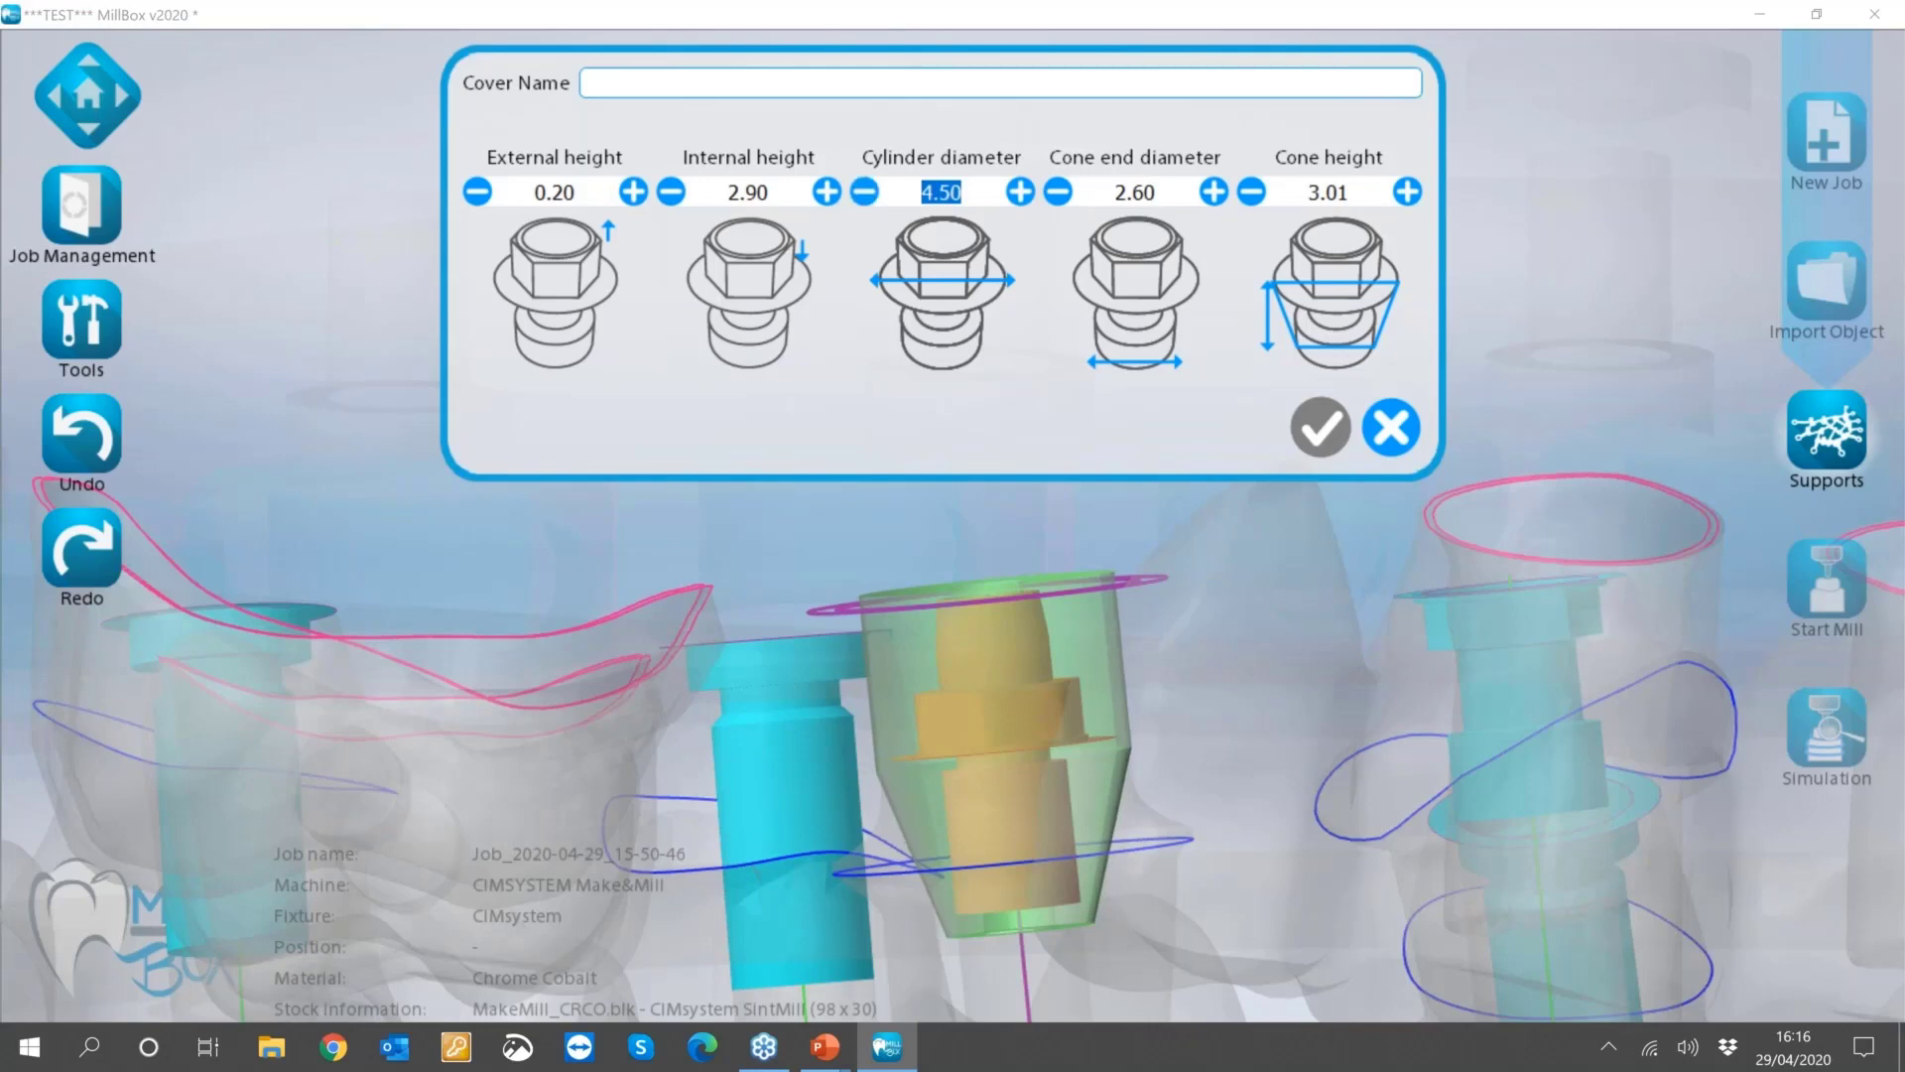
click(1059, 192)
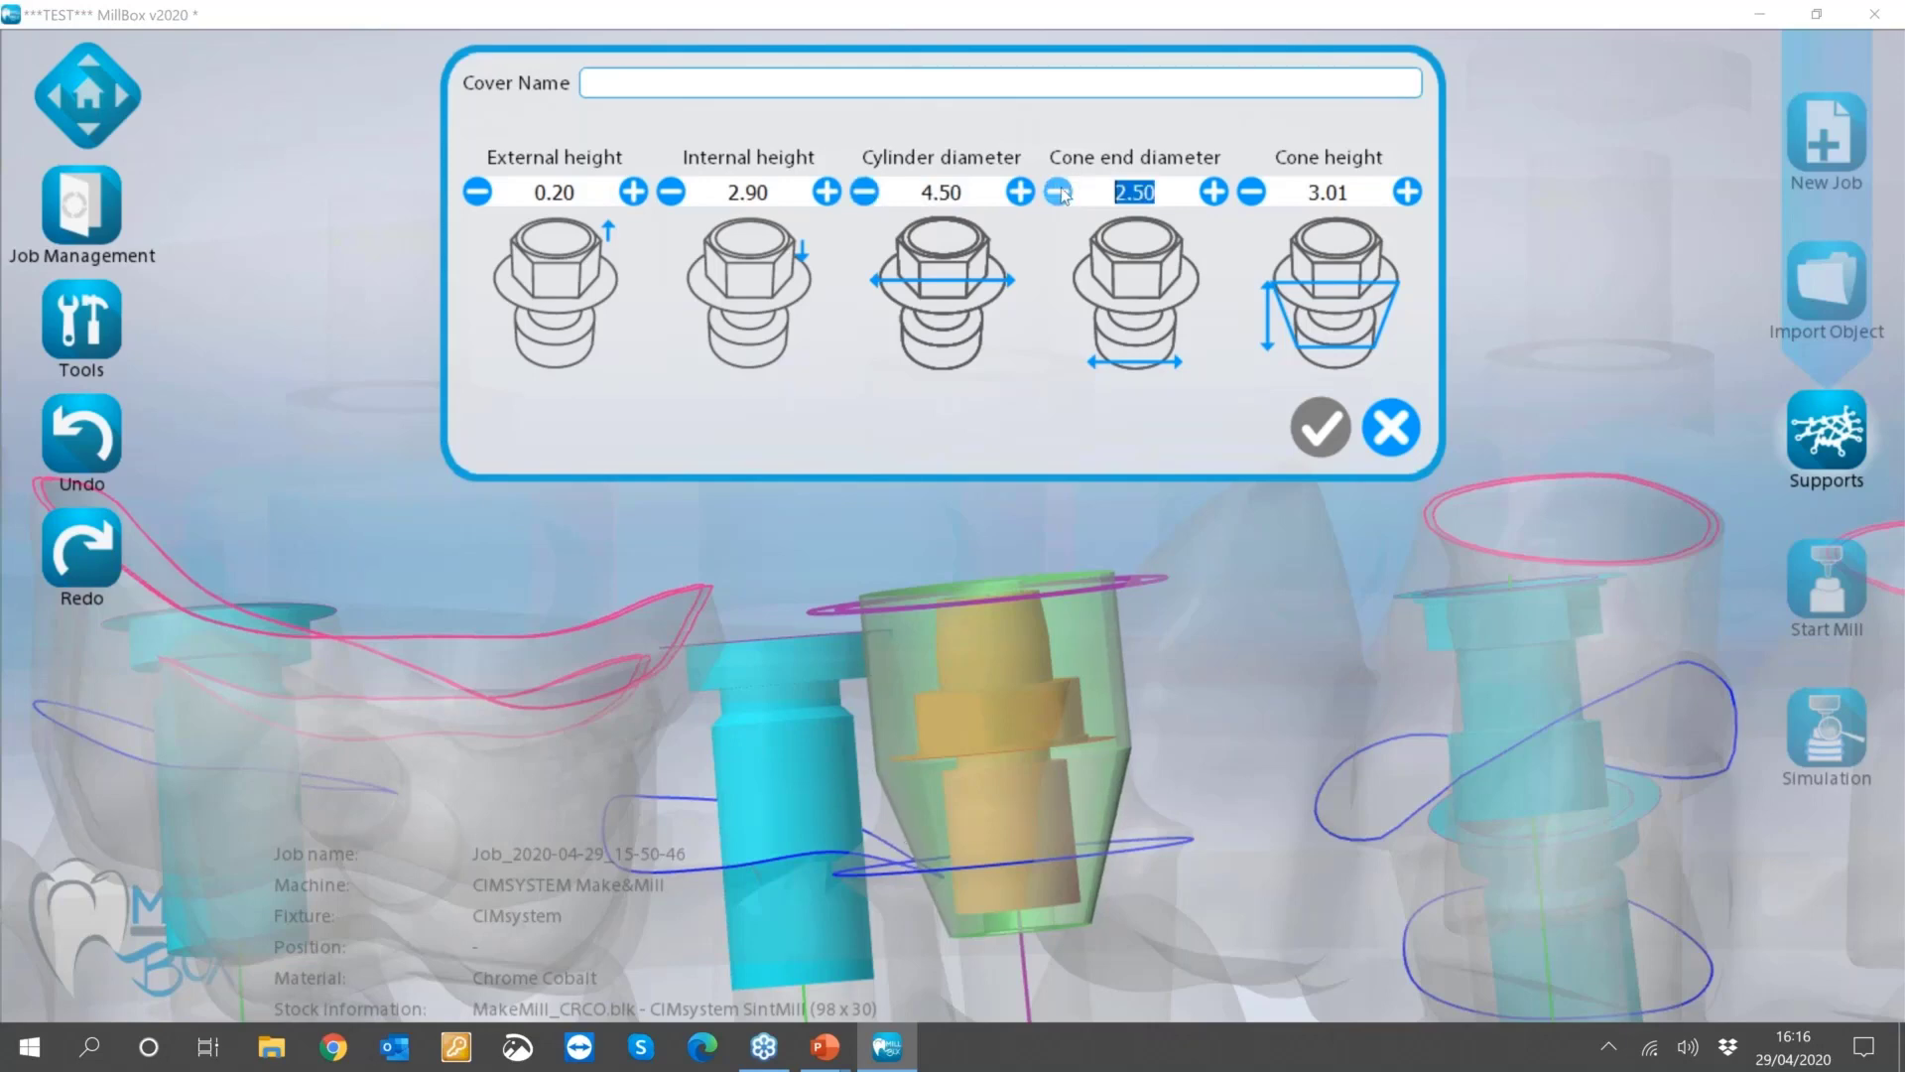
click(1221, 193)
click(1221, 193)
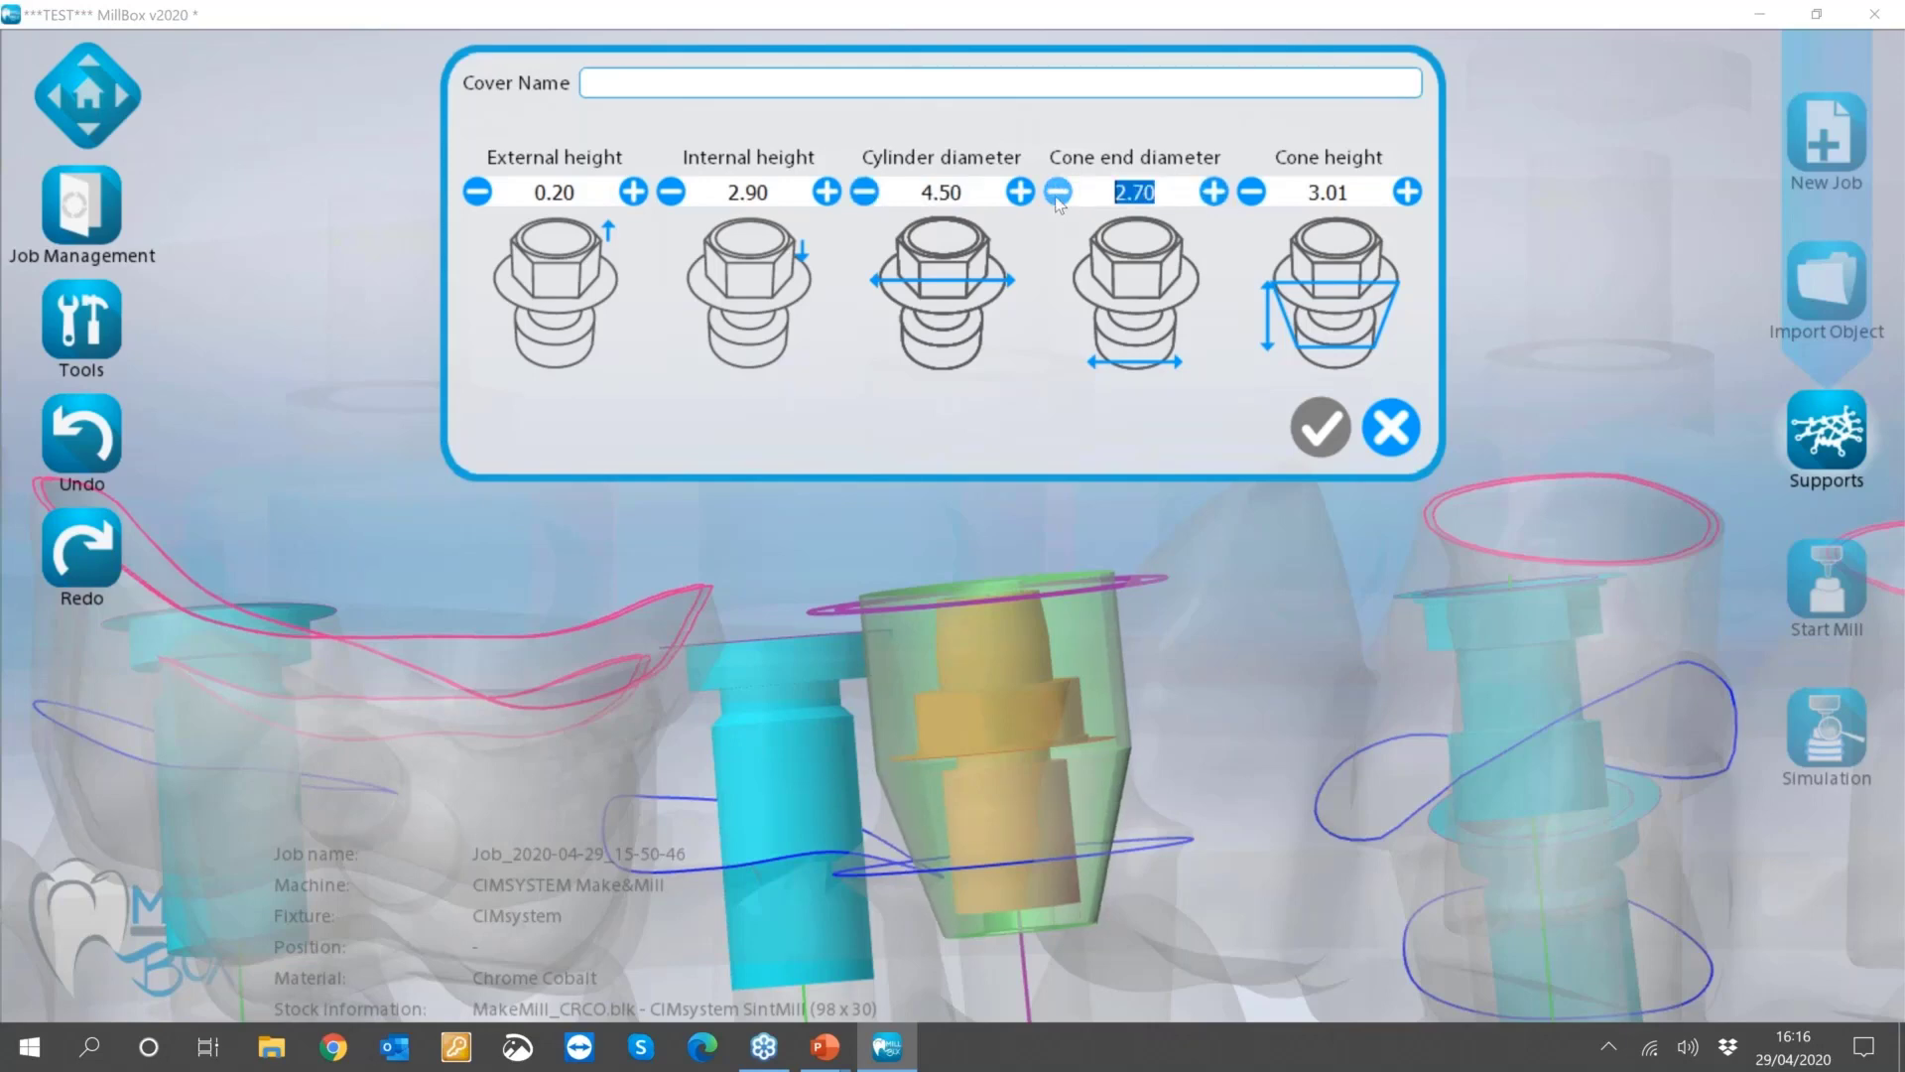
click(1059, 194)
click(1408, 192)
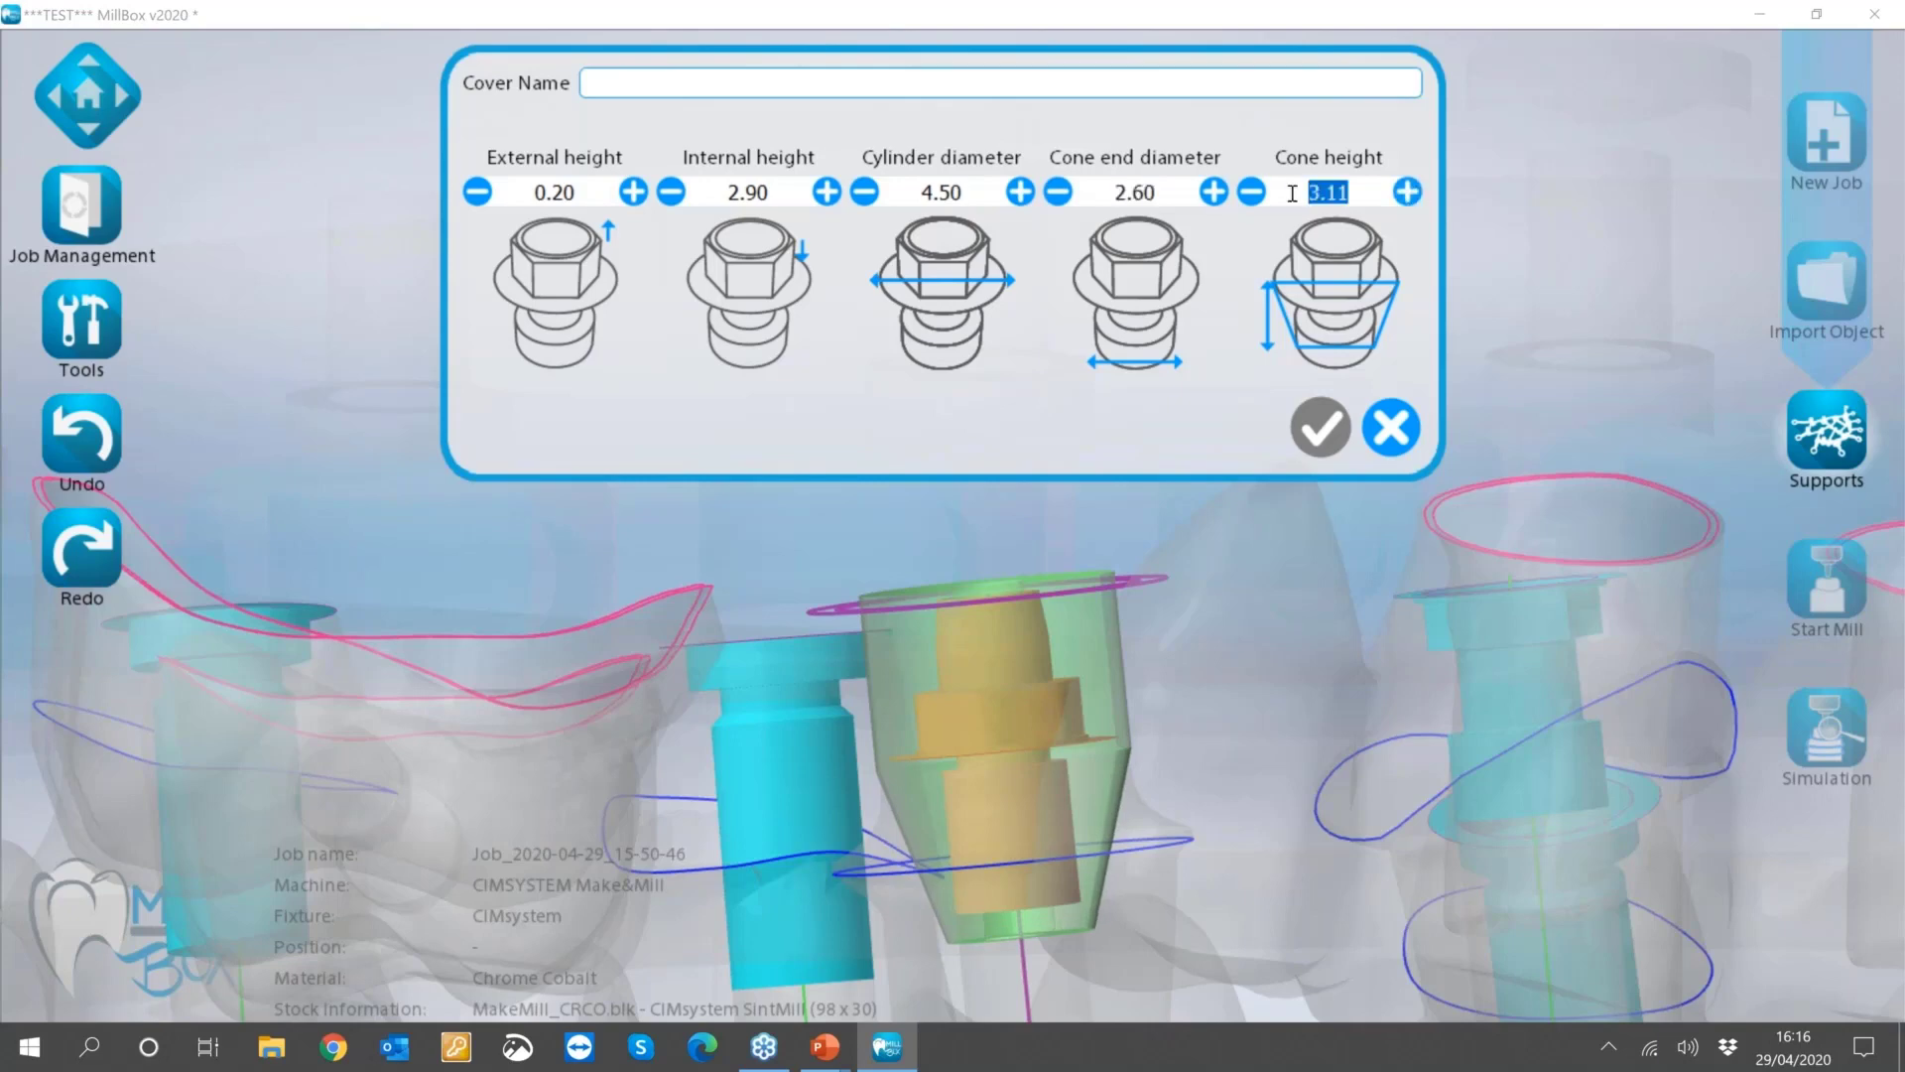
click(1252, 192)
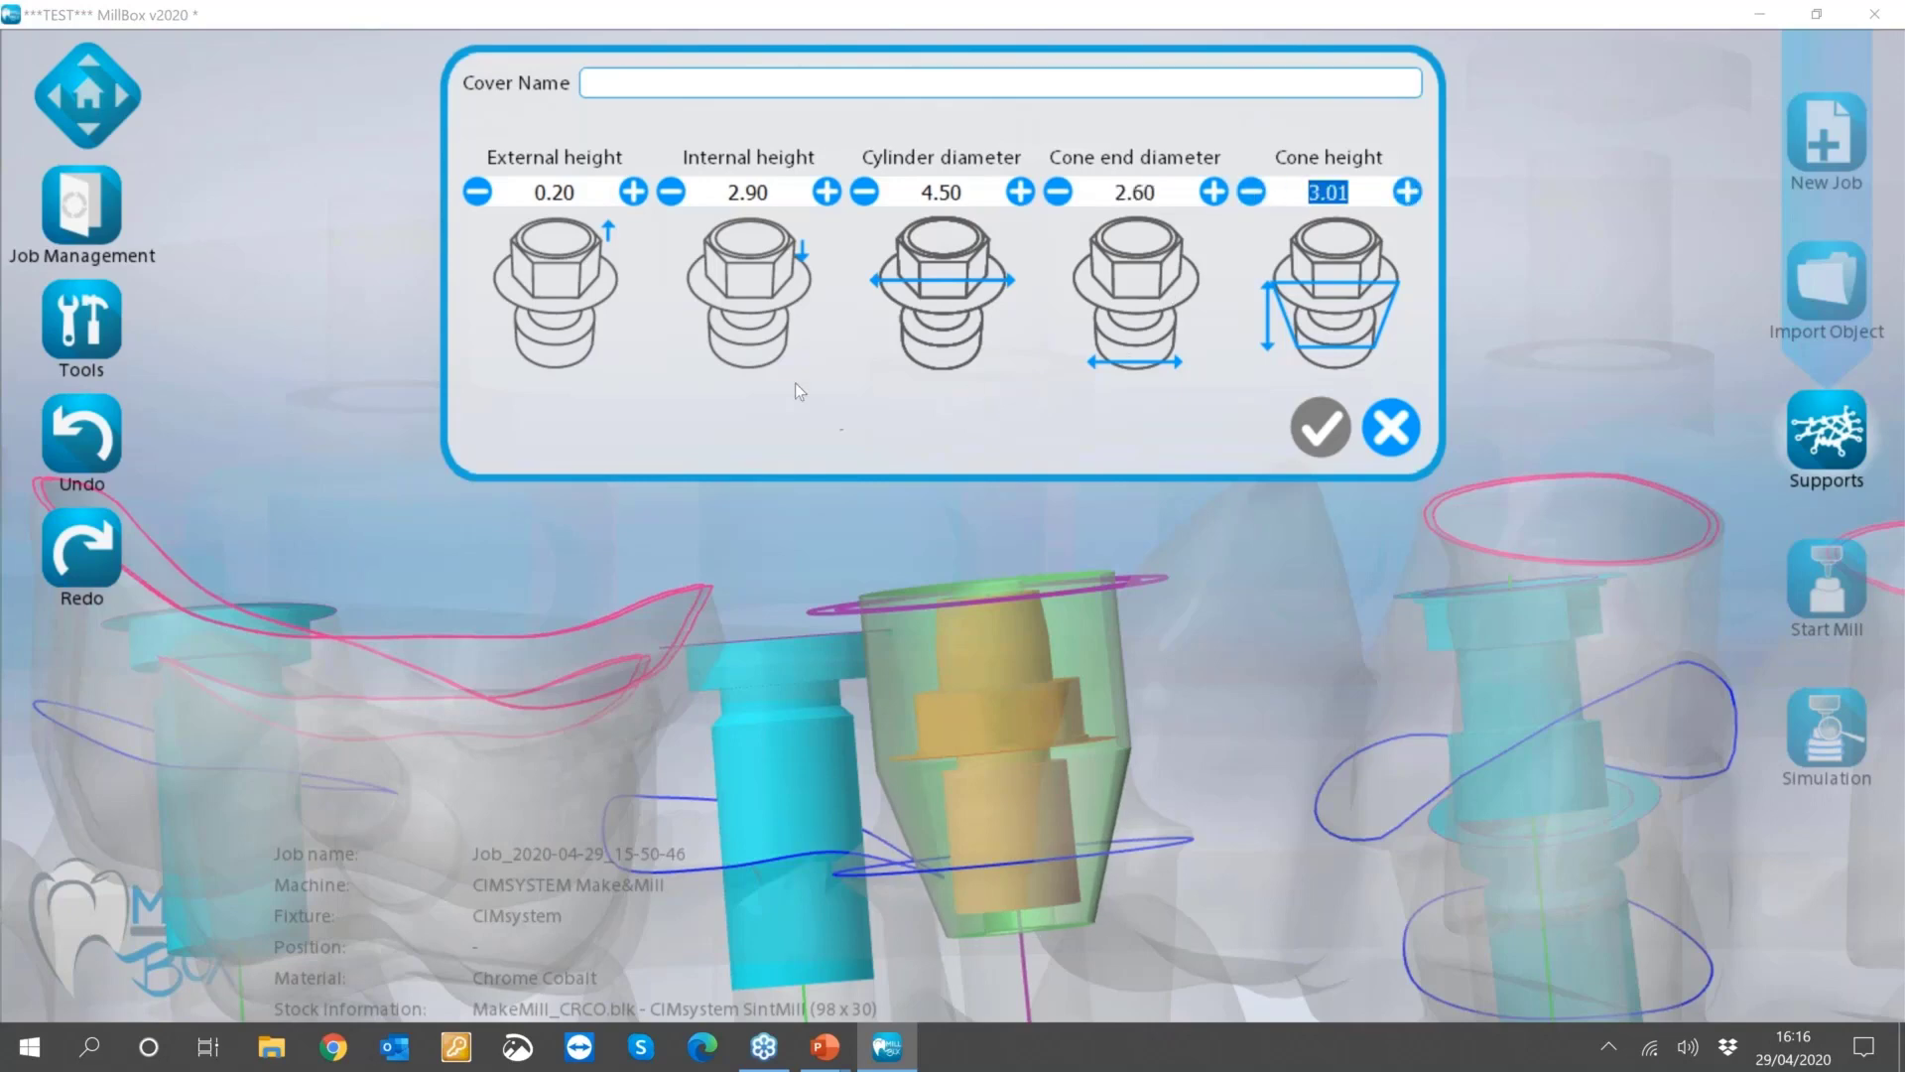
Name the new protection cover "Webinar".
click(682, 87)
text(Webinar)
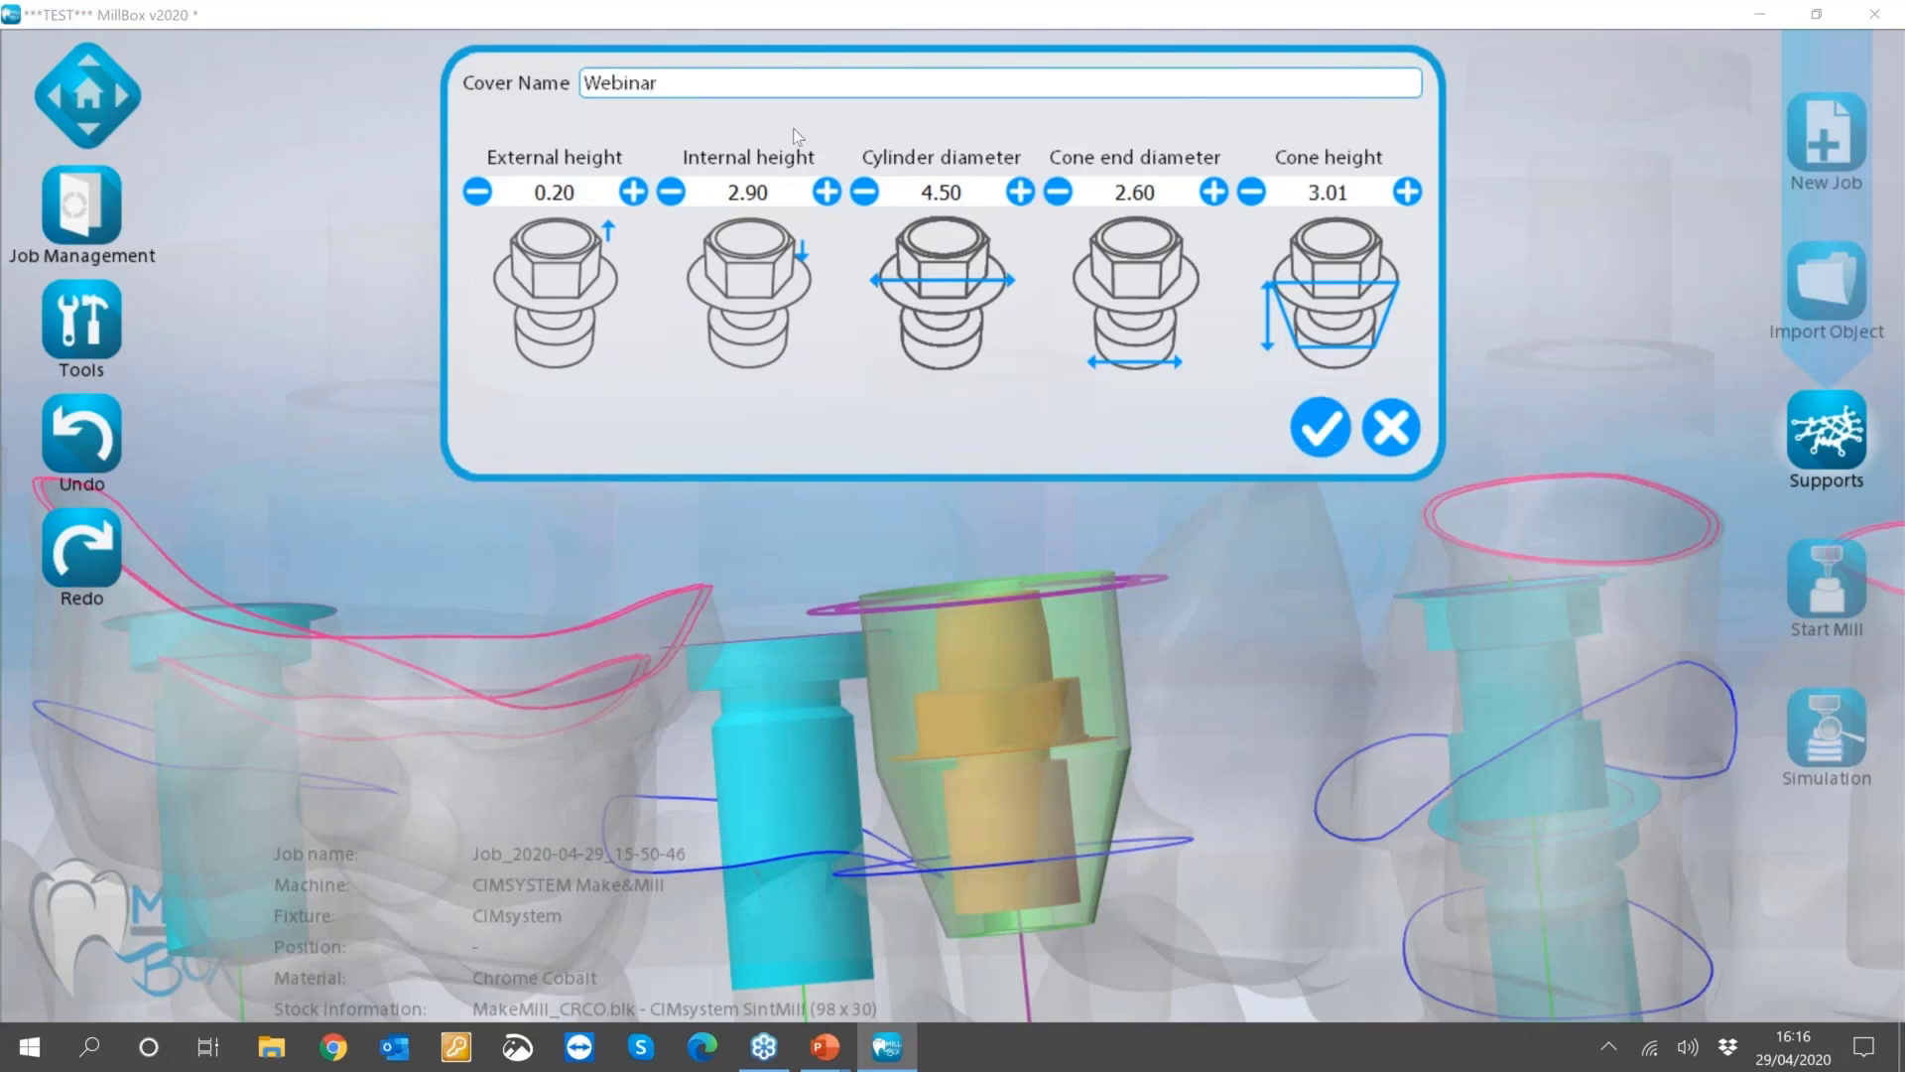
Complete the cover name as "Webinar1", save it as Webinar1.txt, and apply this protection cover to the selected interface.
text(1)
click(1318, 429)
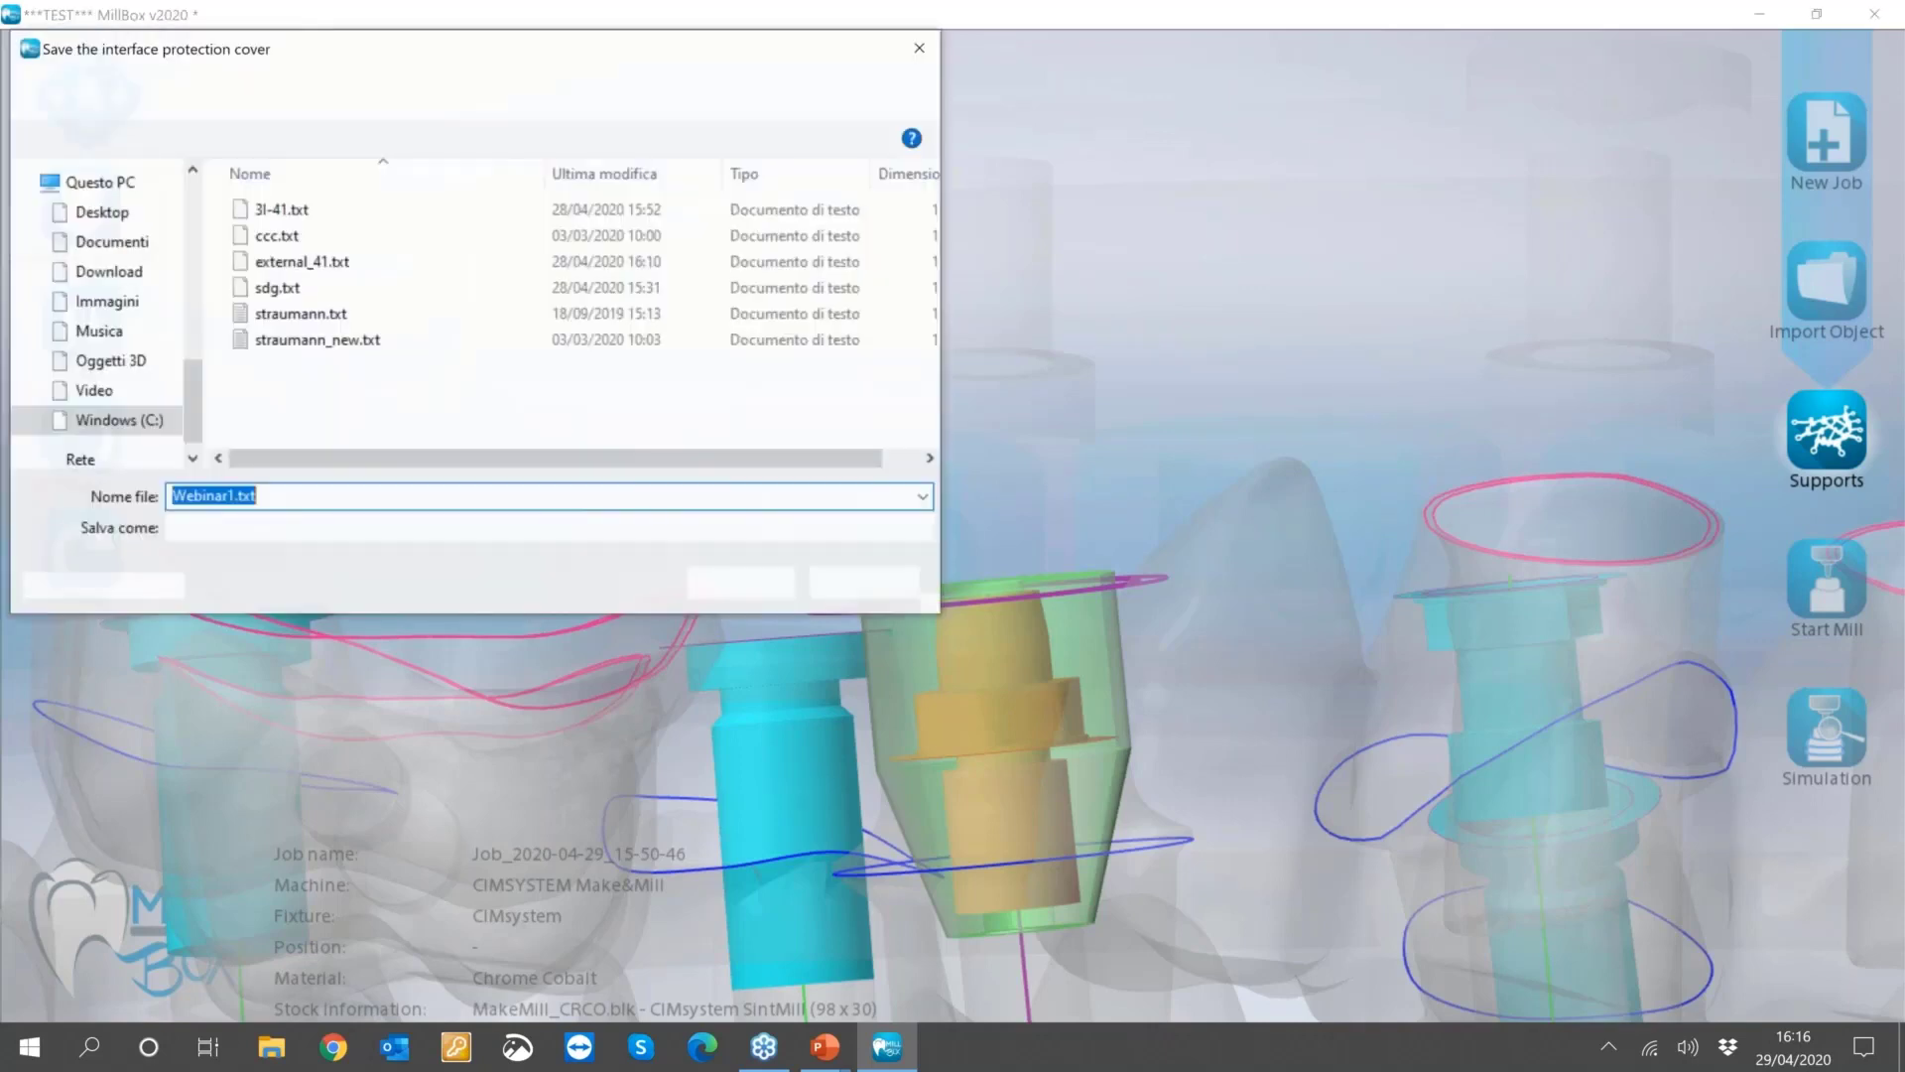
click(744, 586)
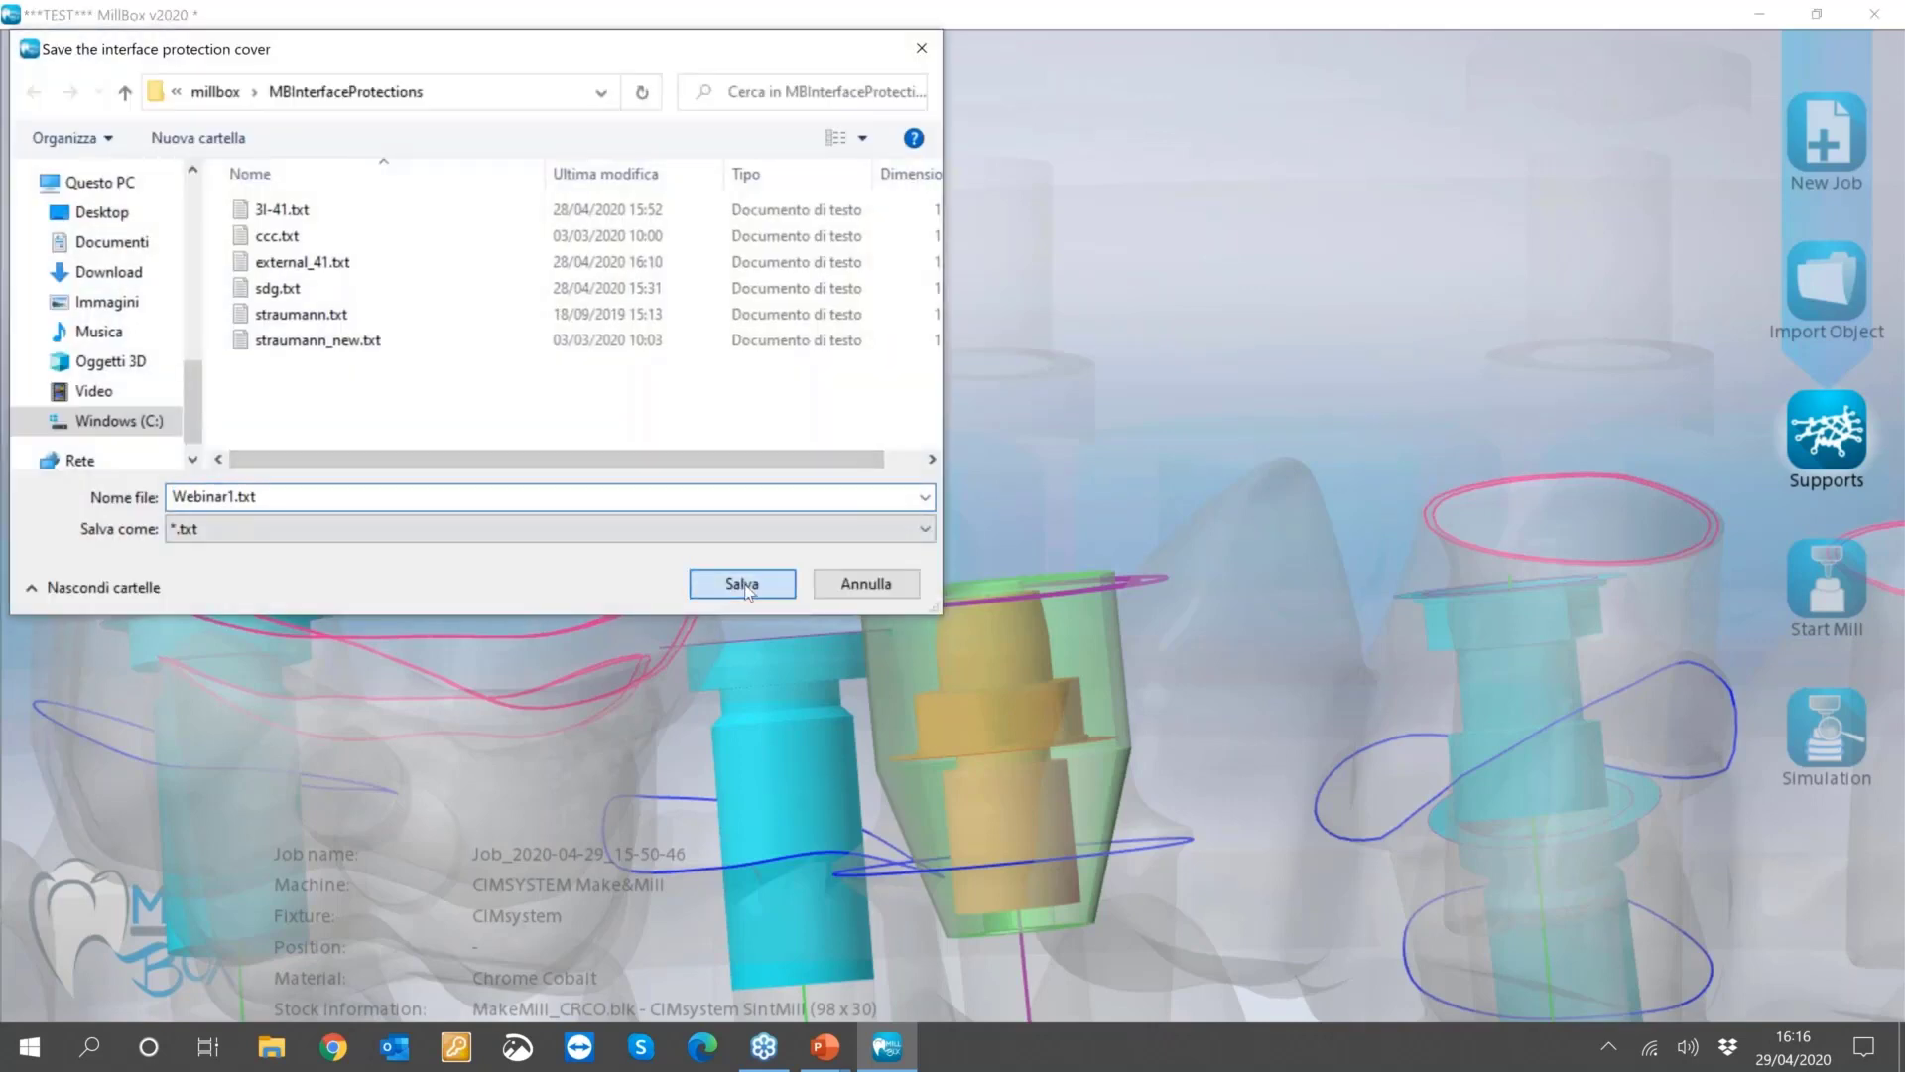
click(745, 585)
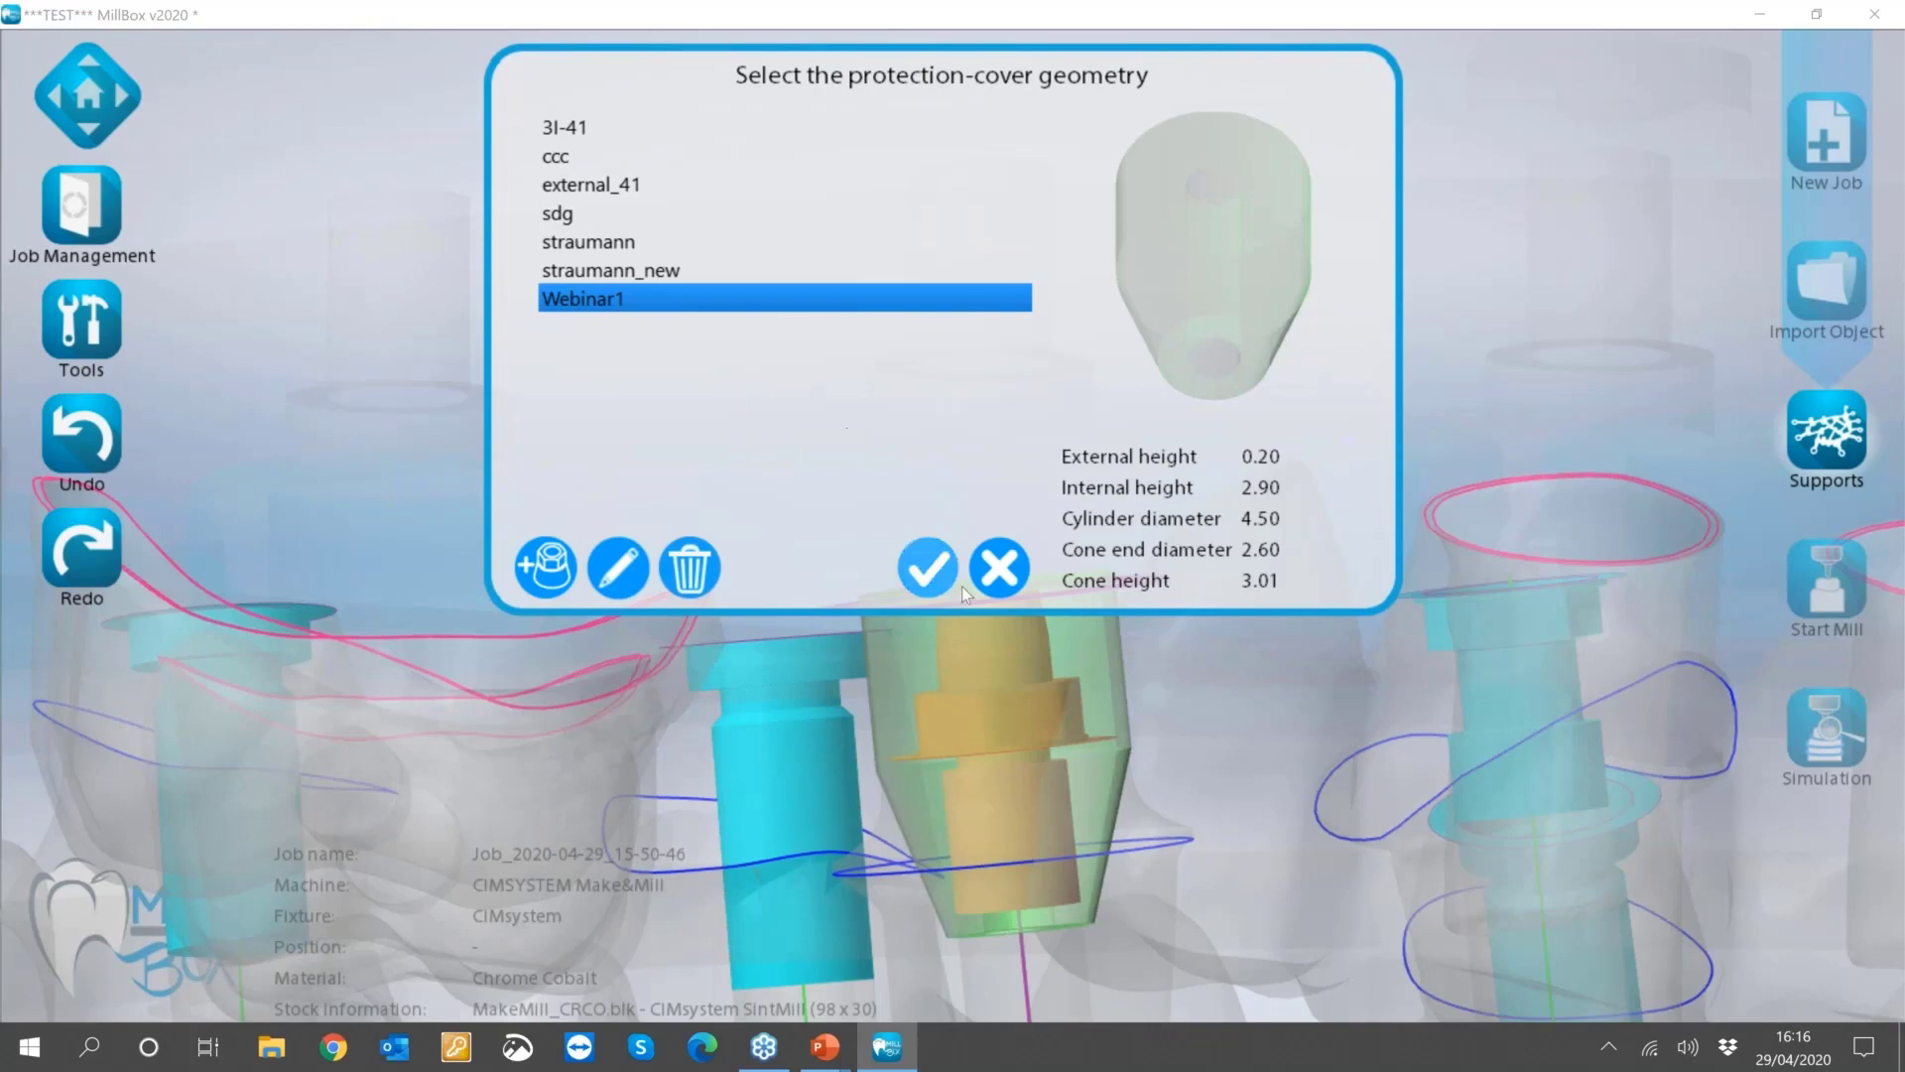
click(929, 569)
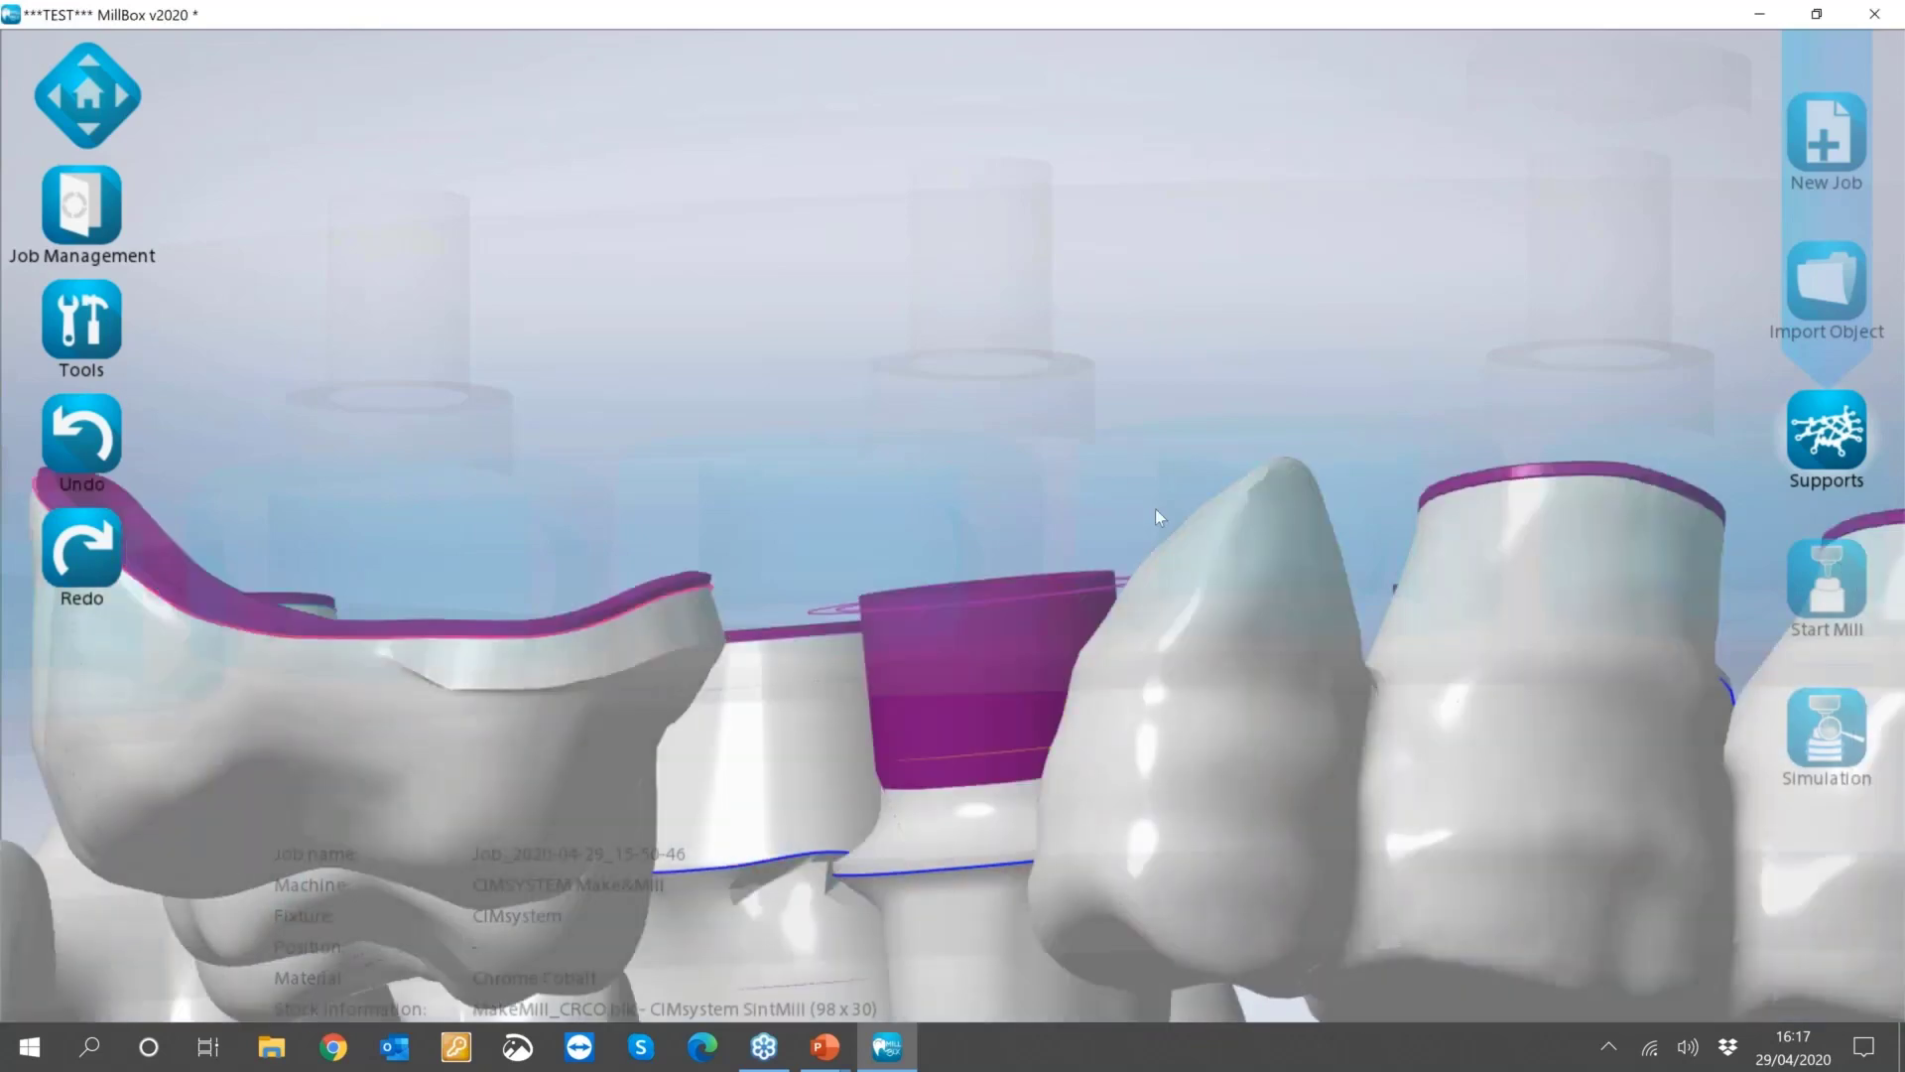
Examine the custom protection cover on the single abutment's interface from several angles, including its central hole.
middle_drag(1139, 627, 1137, 492)
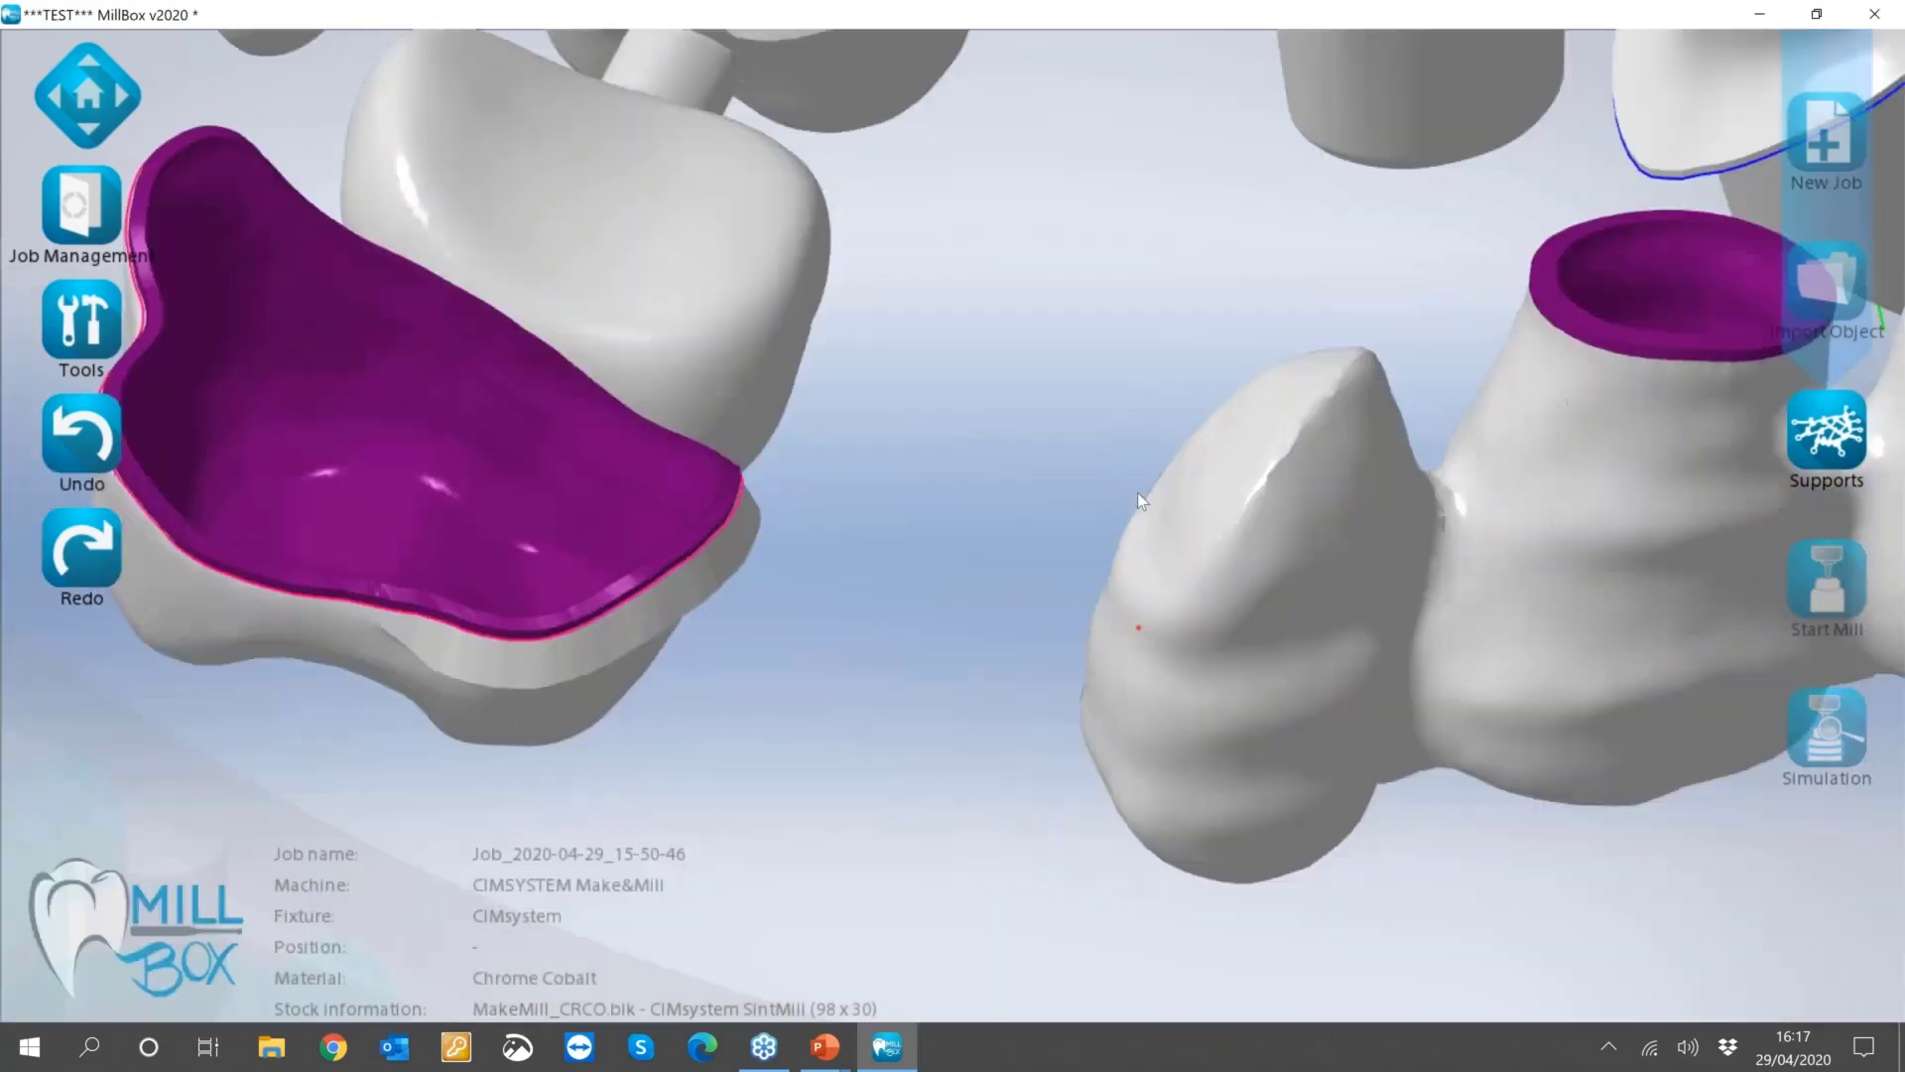
scroll(1099, 597, down, 3)
middle_drag(1099, 597, 1222, 272)
scroll(1223, 271, up, 3)
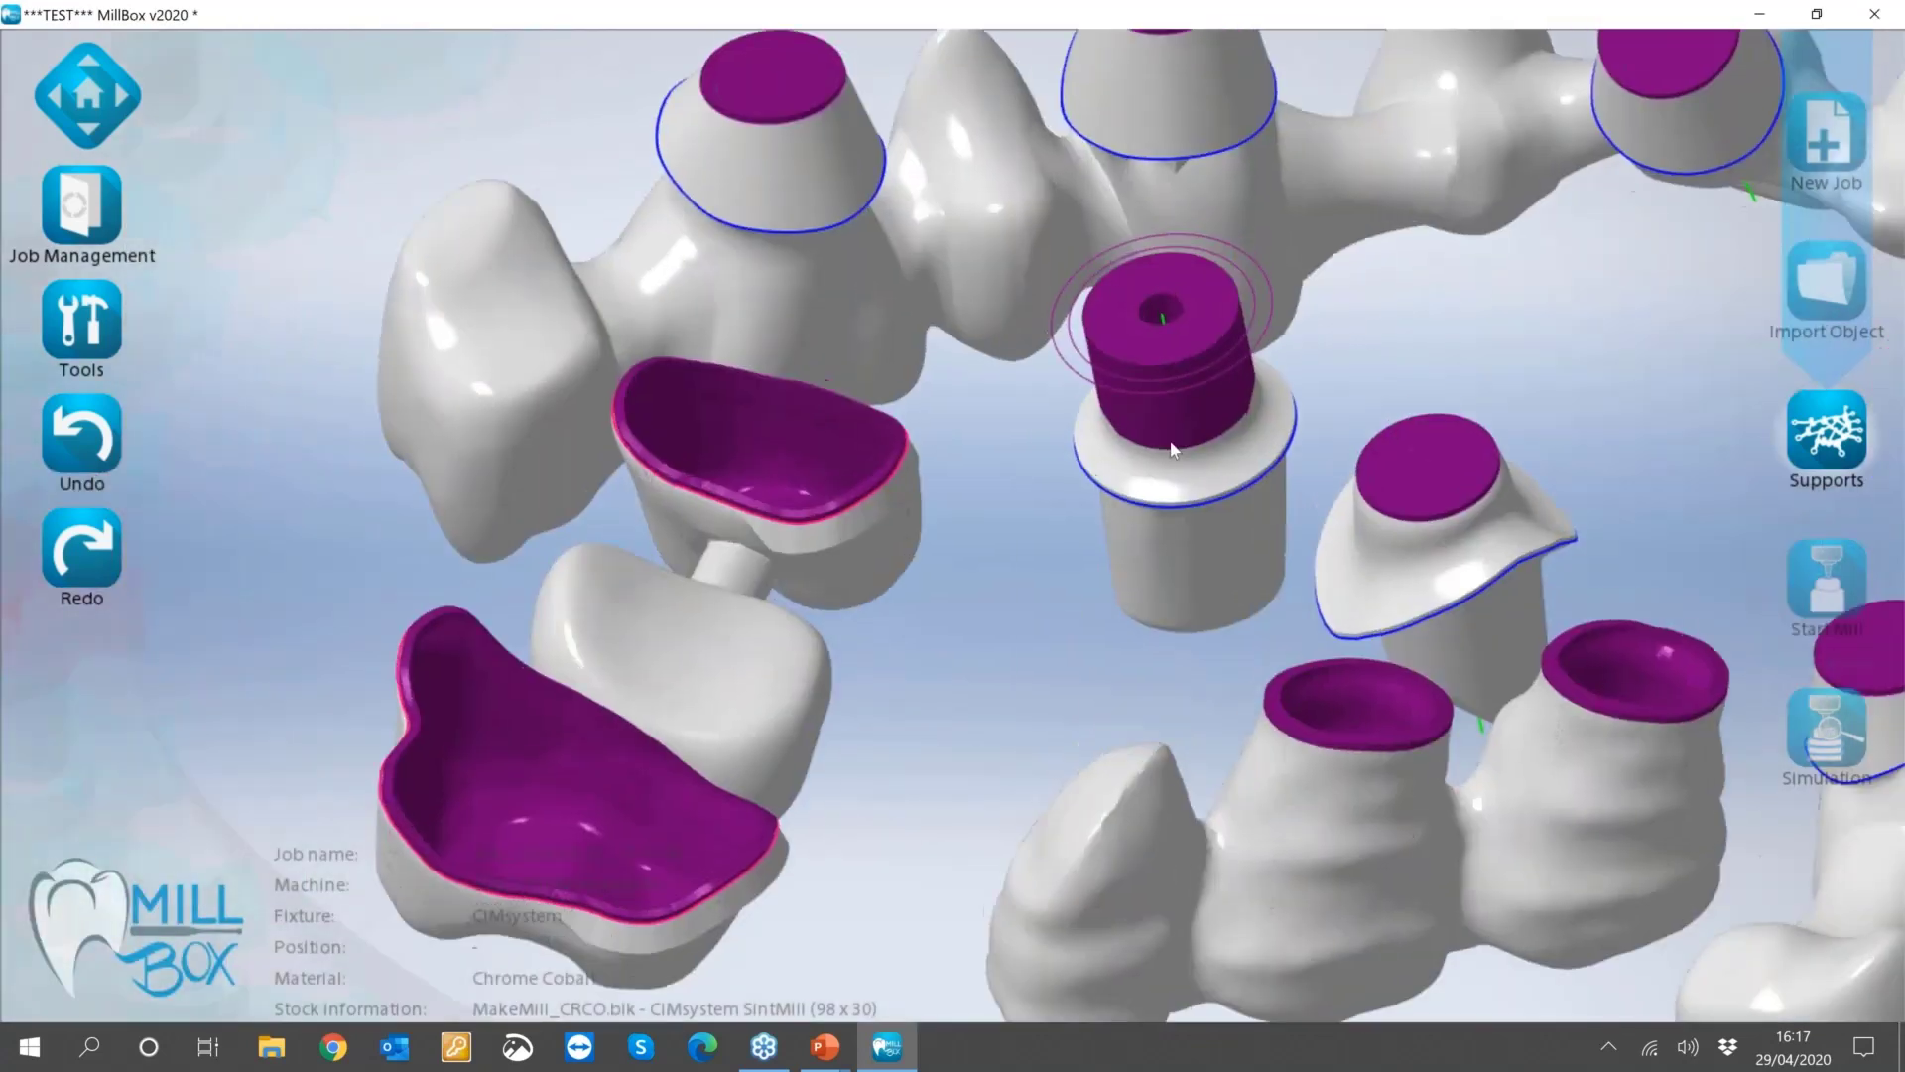
middle_drag(1173, 448, 602, 518)
scroll(917, 466, down, 2)
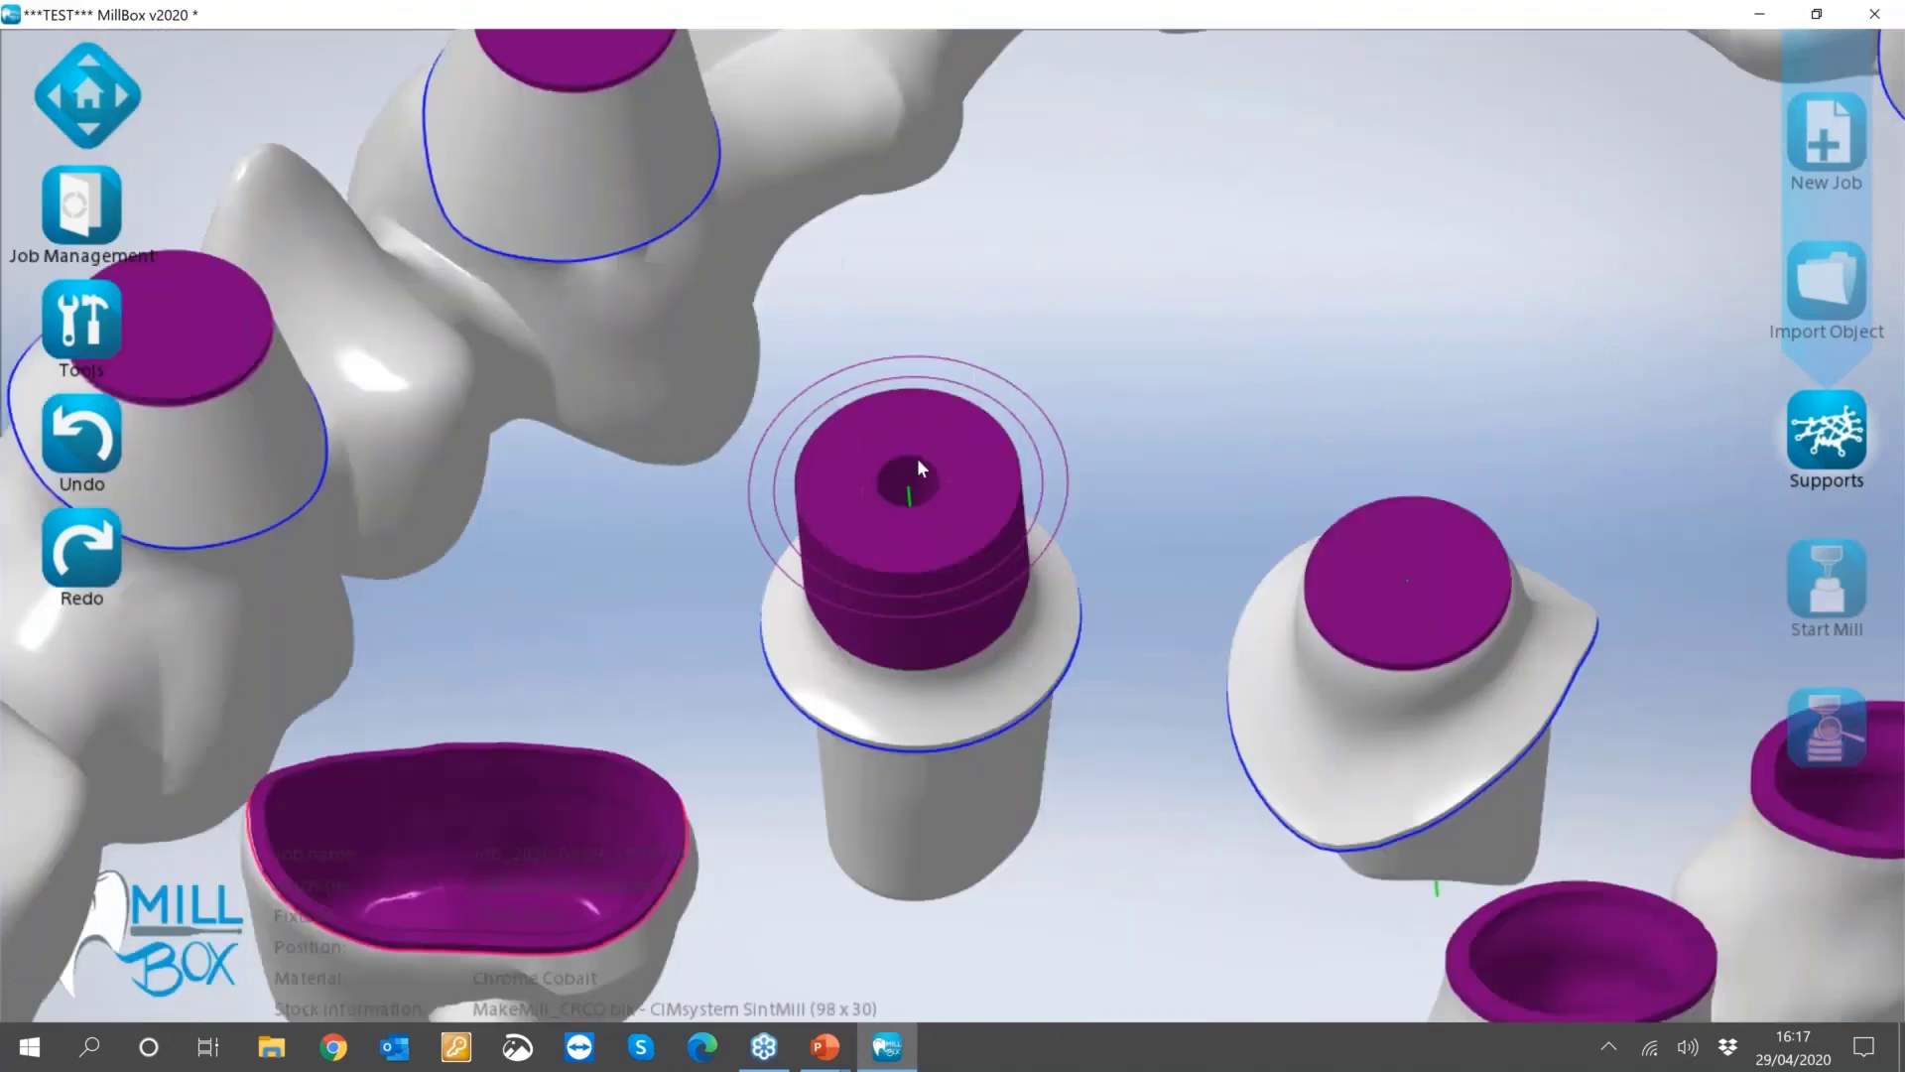
scroll(917, 456, up, 1)
middle_drag(917, 456, 860, 557)
scroll(909, 509, up, 2)
scroll(913, 488, up, 2)
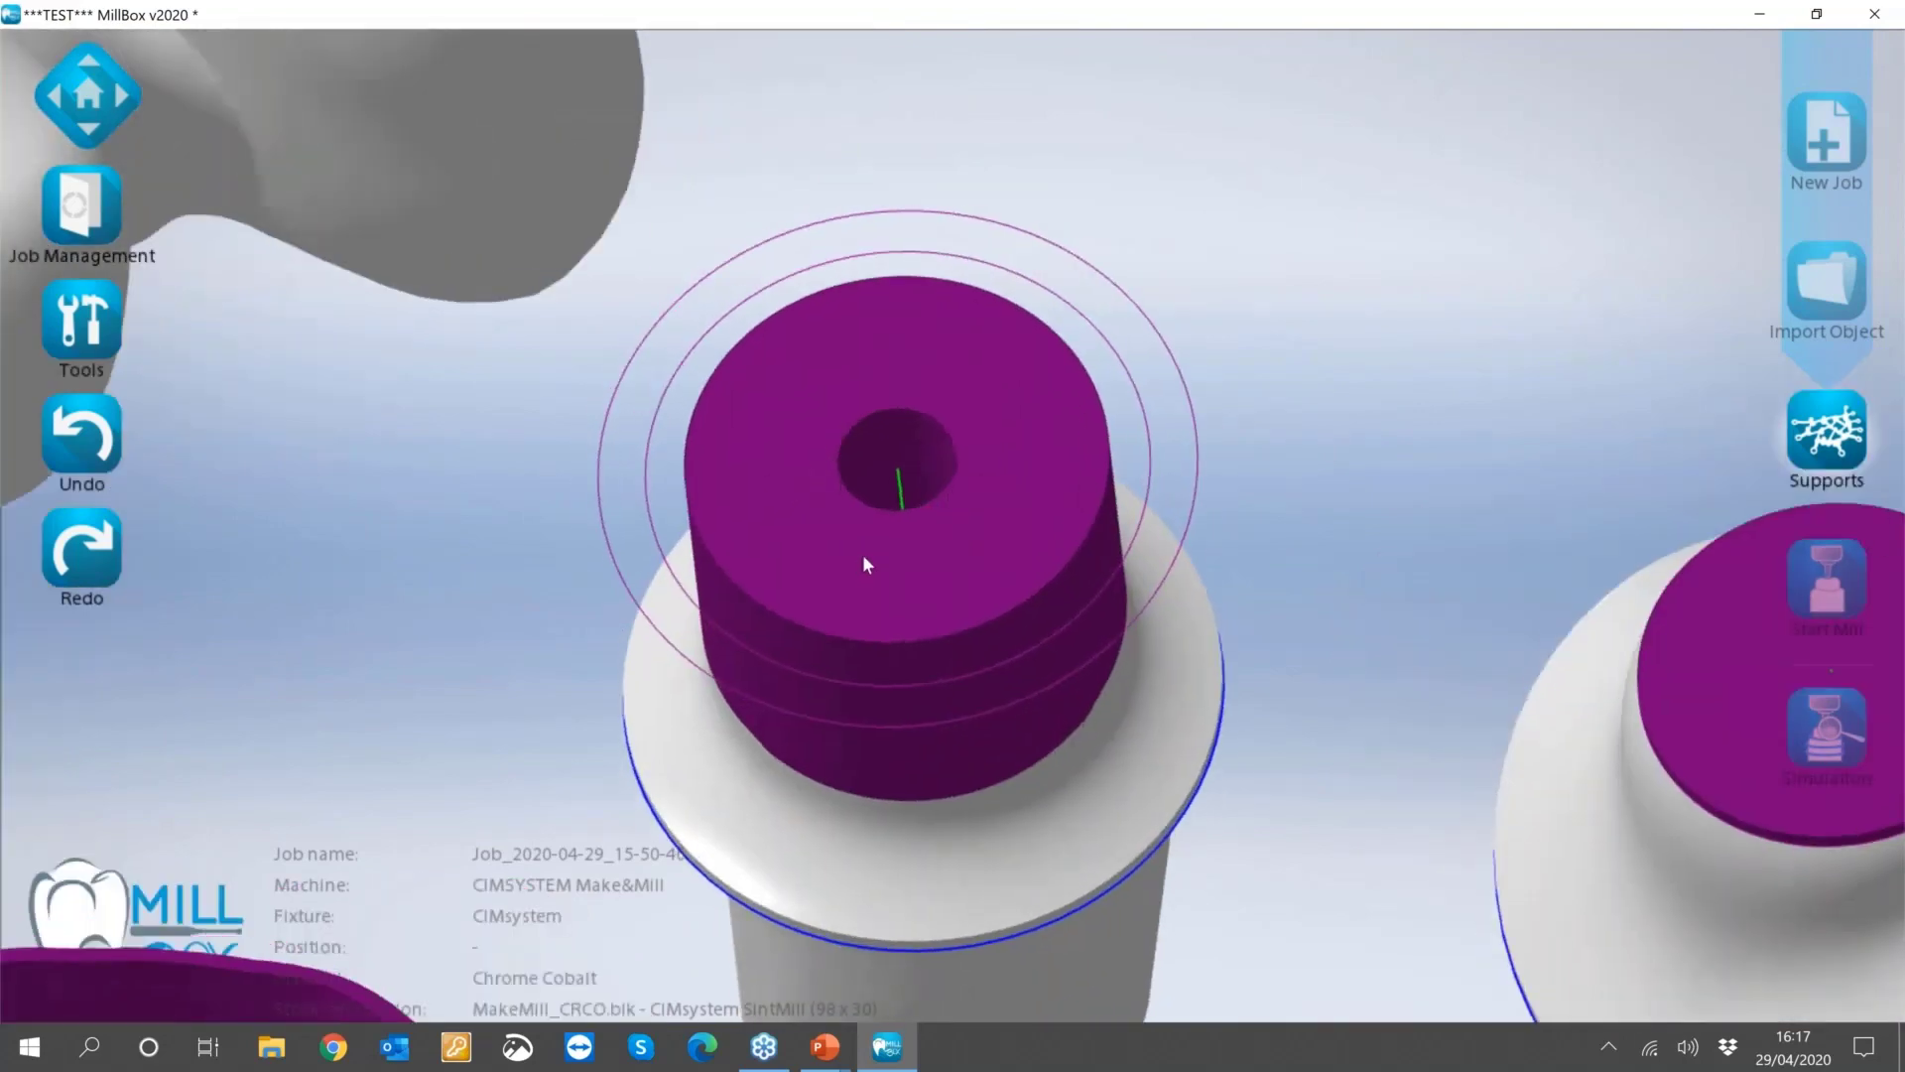
scroll(824, 554, down, 2)
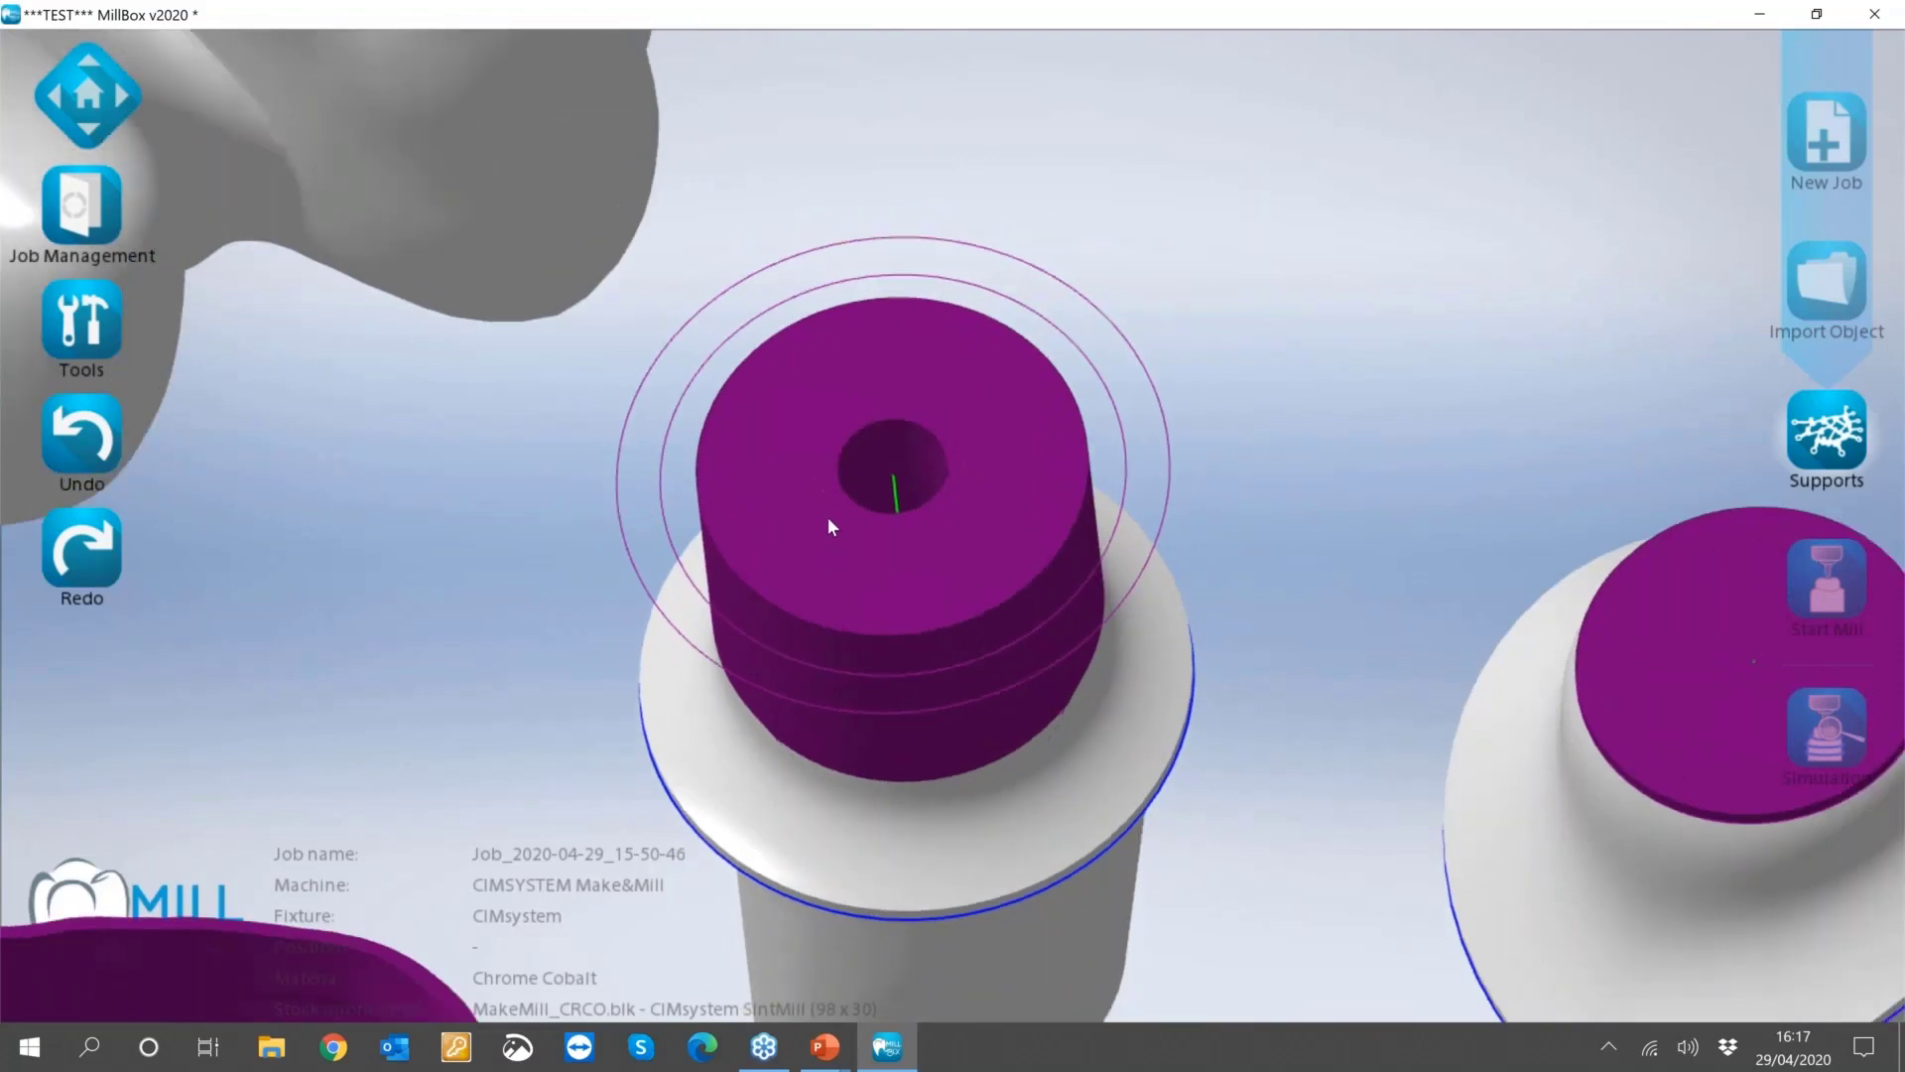
middle_drag(828, 517, 895, 455)
scroll(889, 490, up, 2)
scroll(937, 565, down, 2)
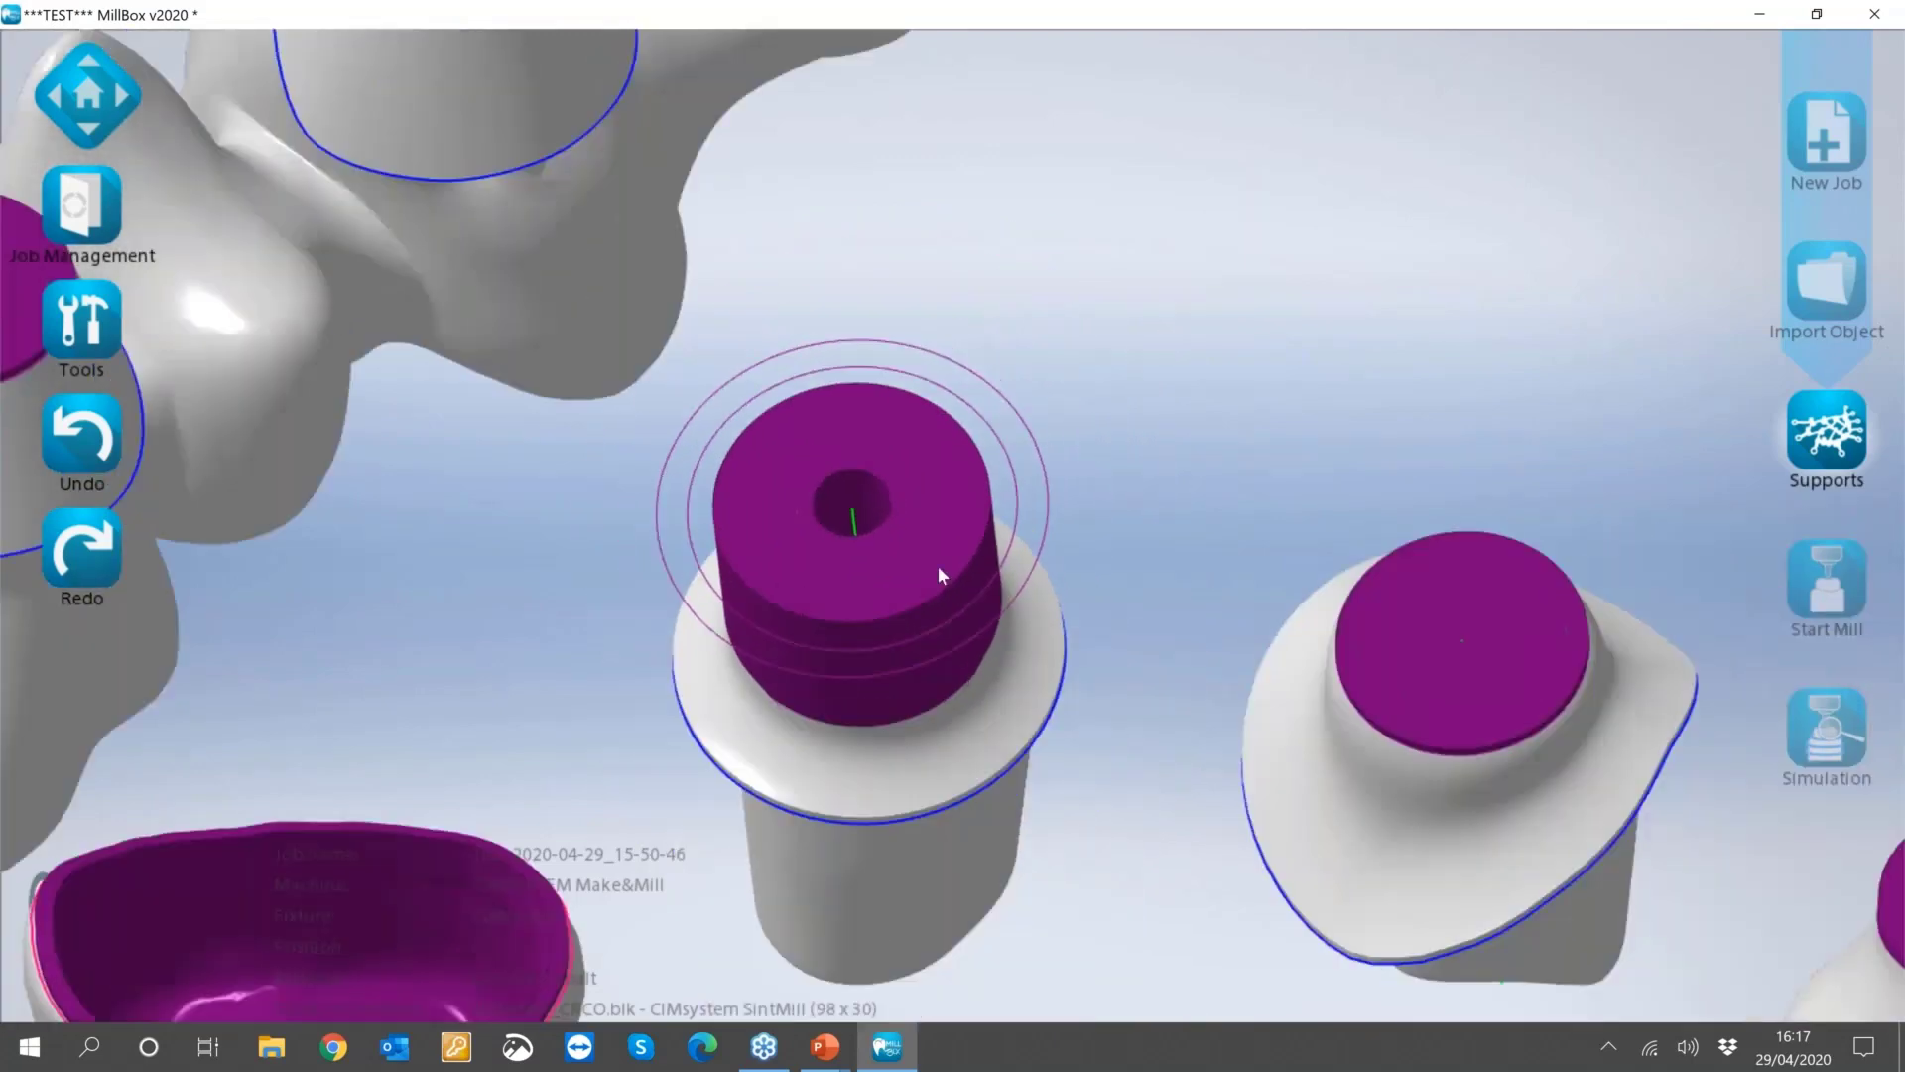
middle_drag(938, 566, 845, 486)
scroll(926, 547, up, 2)
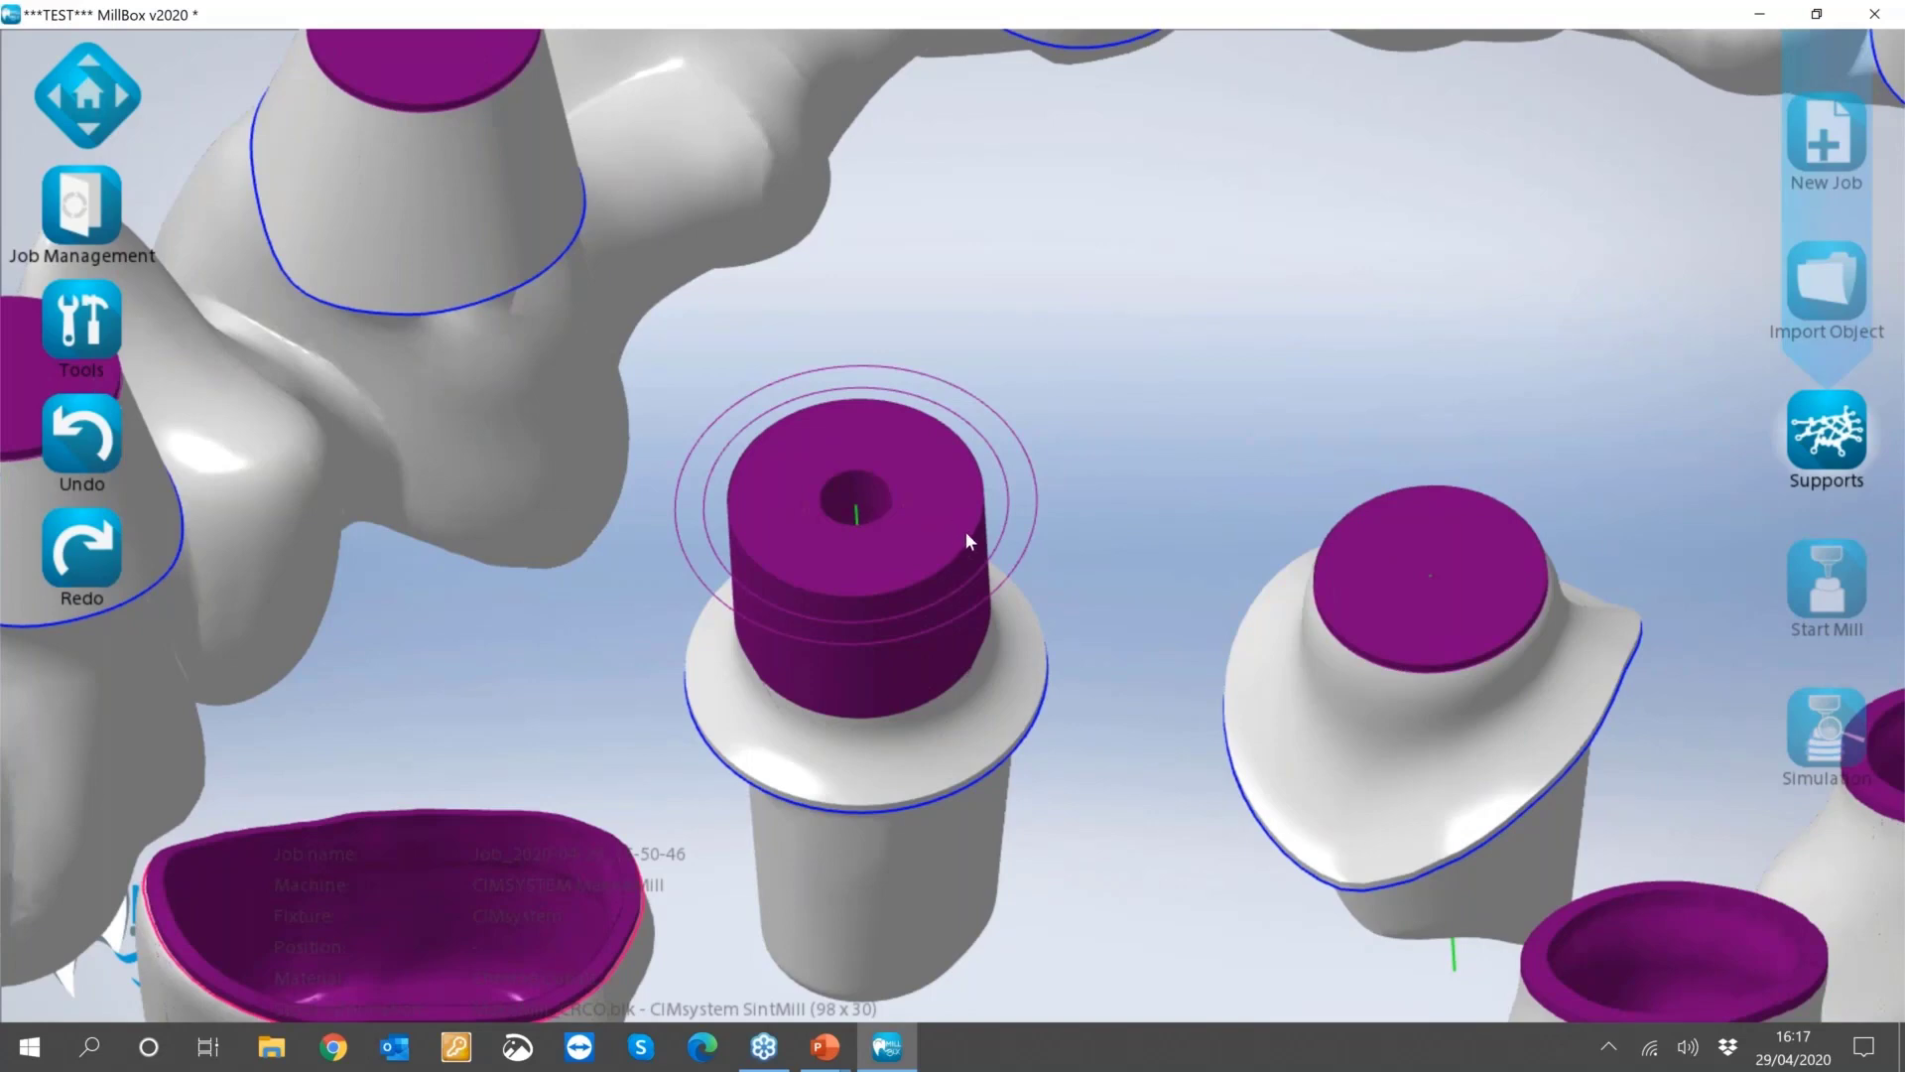
scroll(966, 532, down, 2)
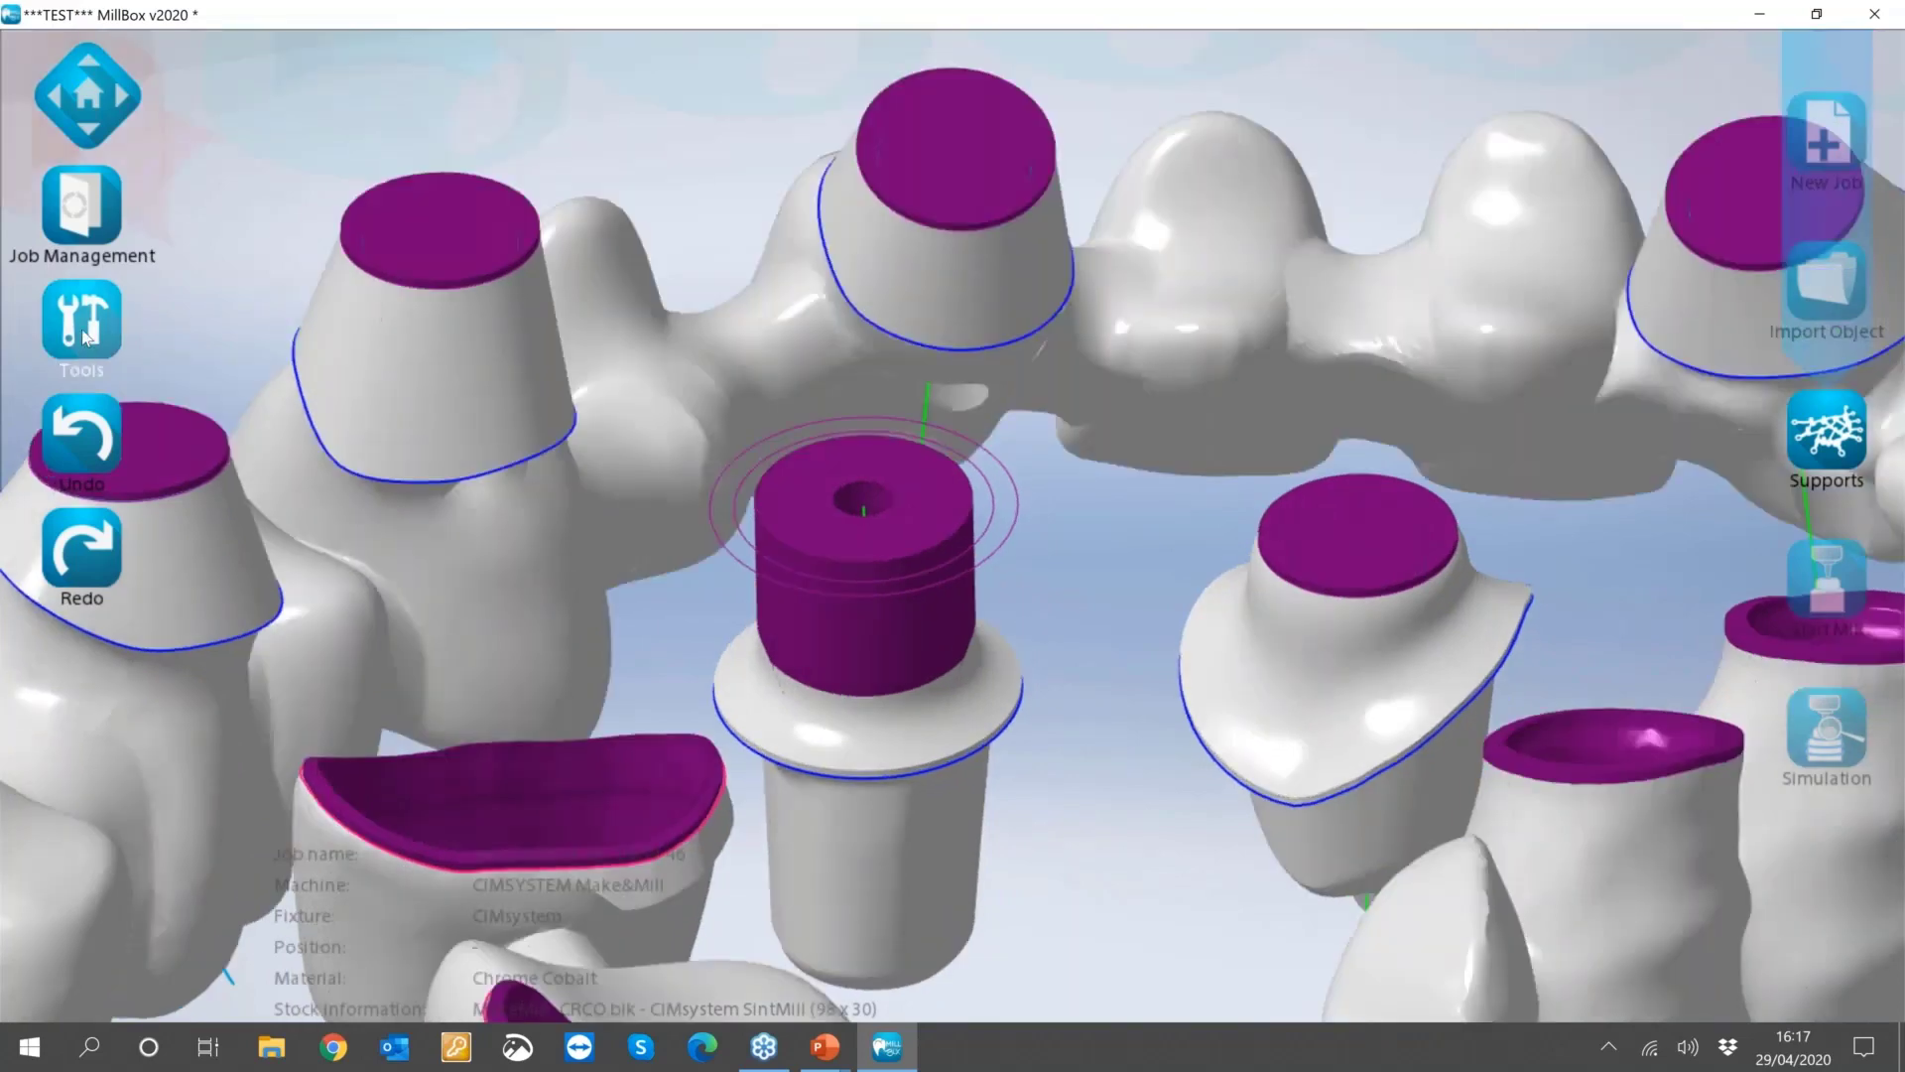
Add the interface emergence area to the single abutment fitted with the custom protection cover.
click(85, 337)
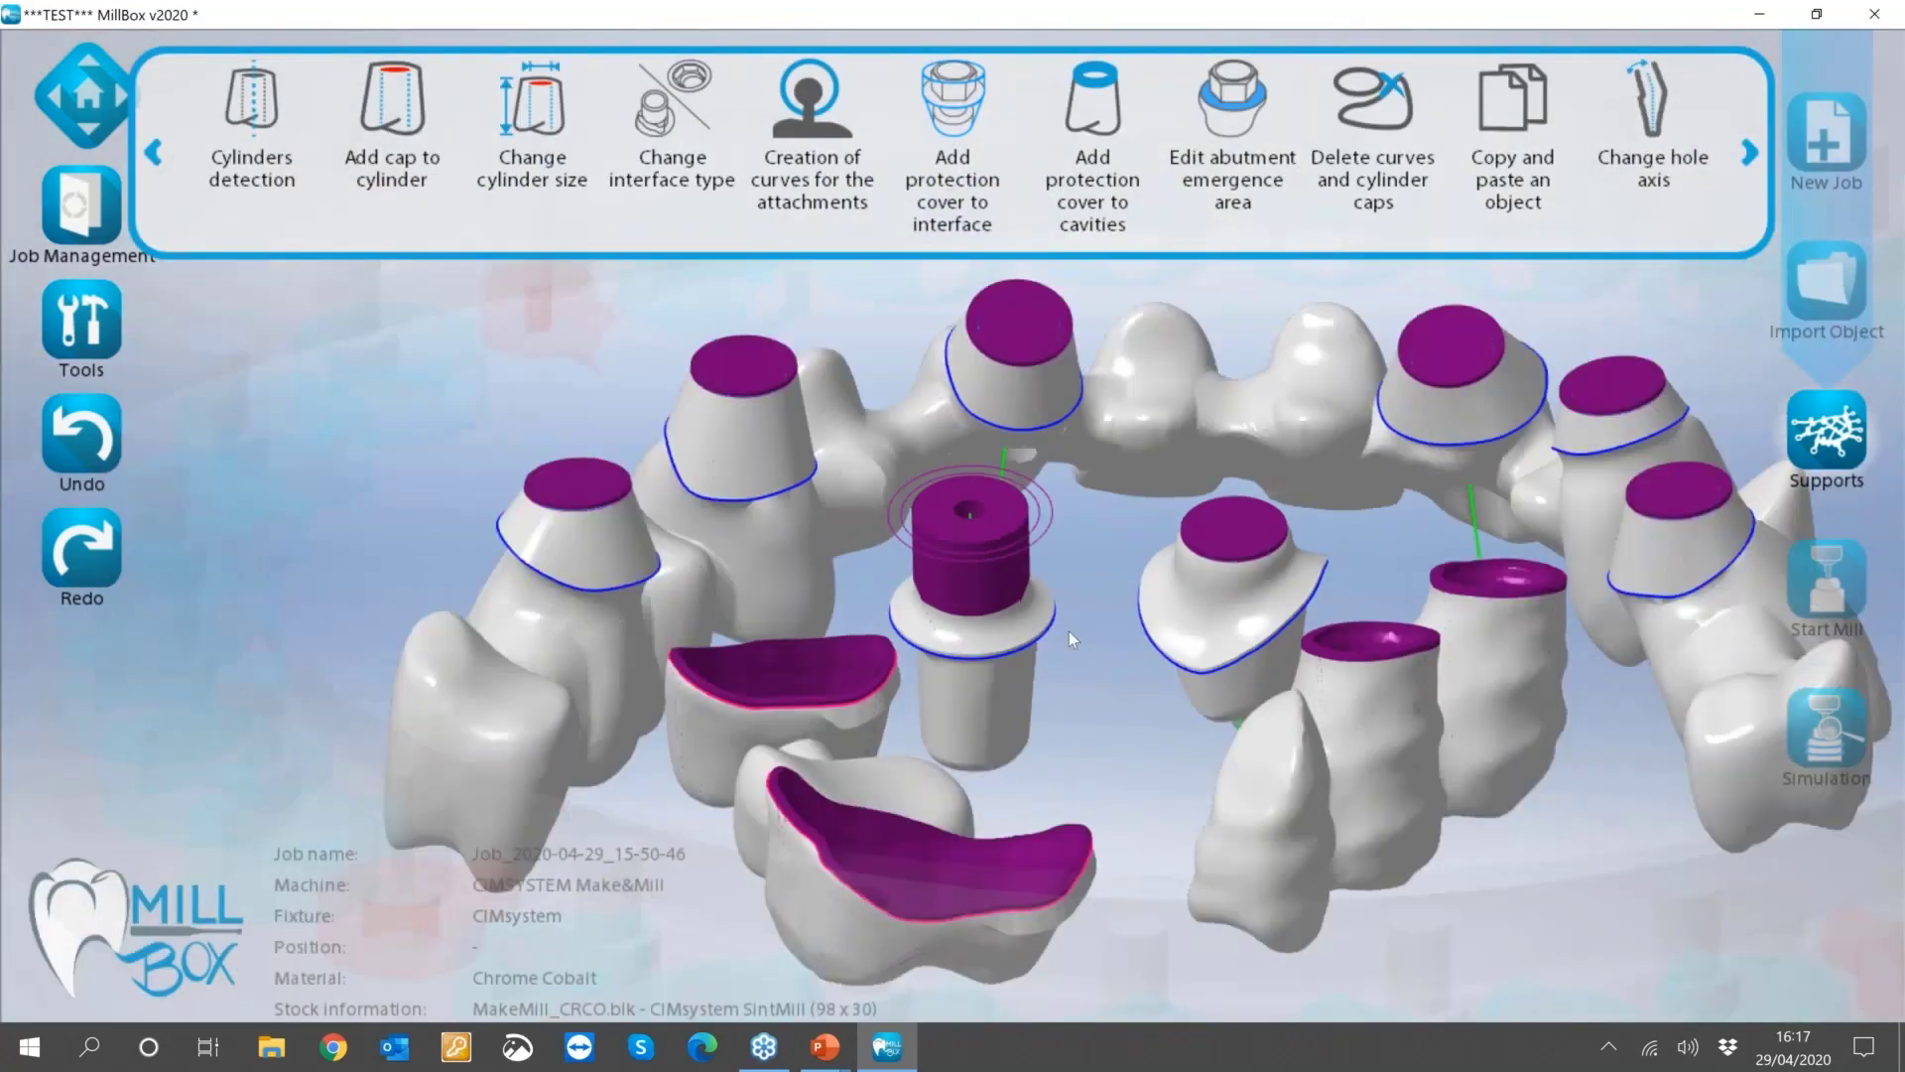
middle_drag(1069, 631, 1018, 595)
scroll(1017, 596, up, 5)
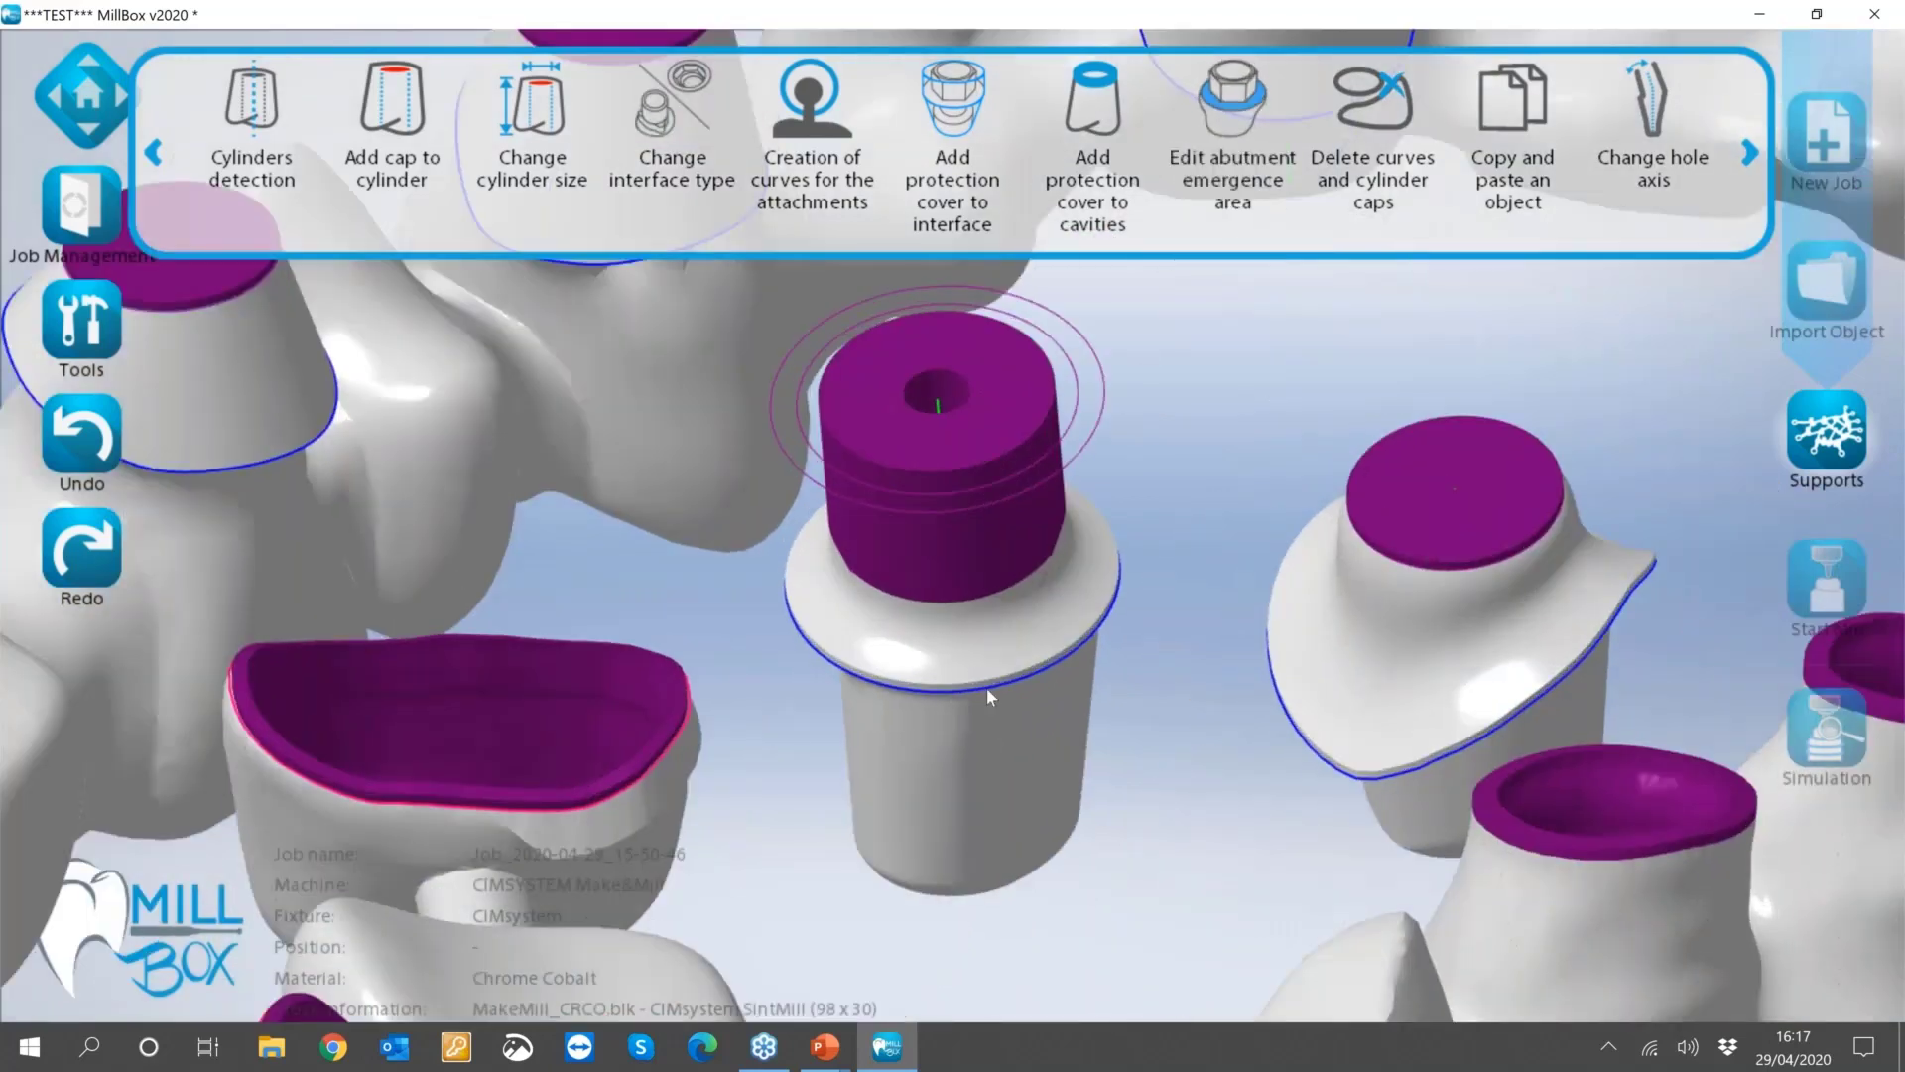
scroll(986, 686, down, 2)
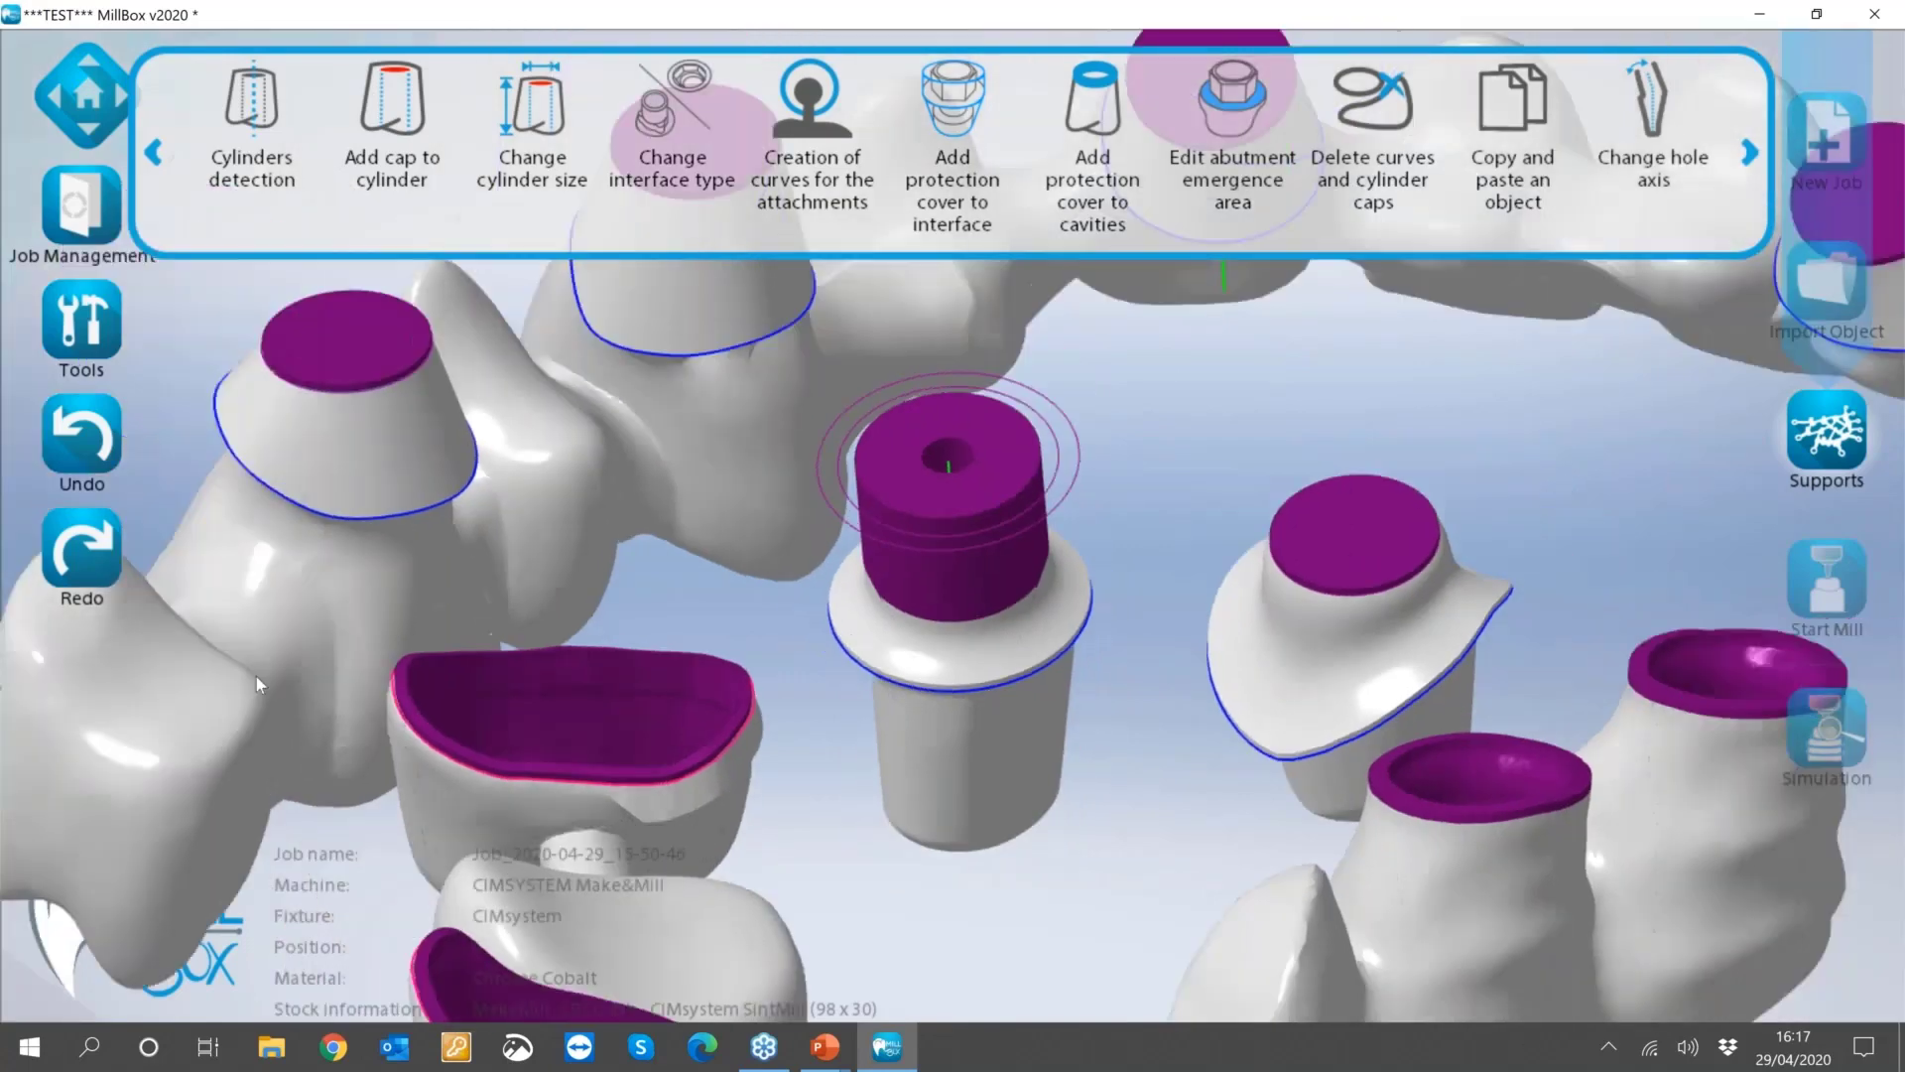
scroll(256, 676, down, 2)
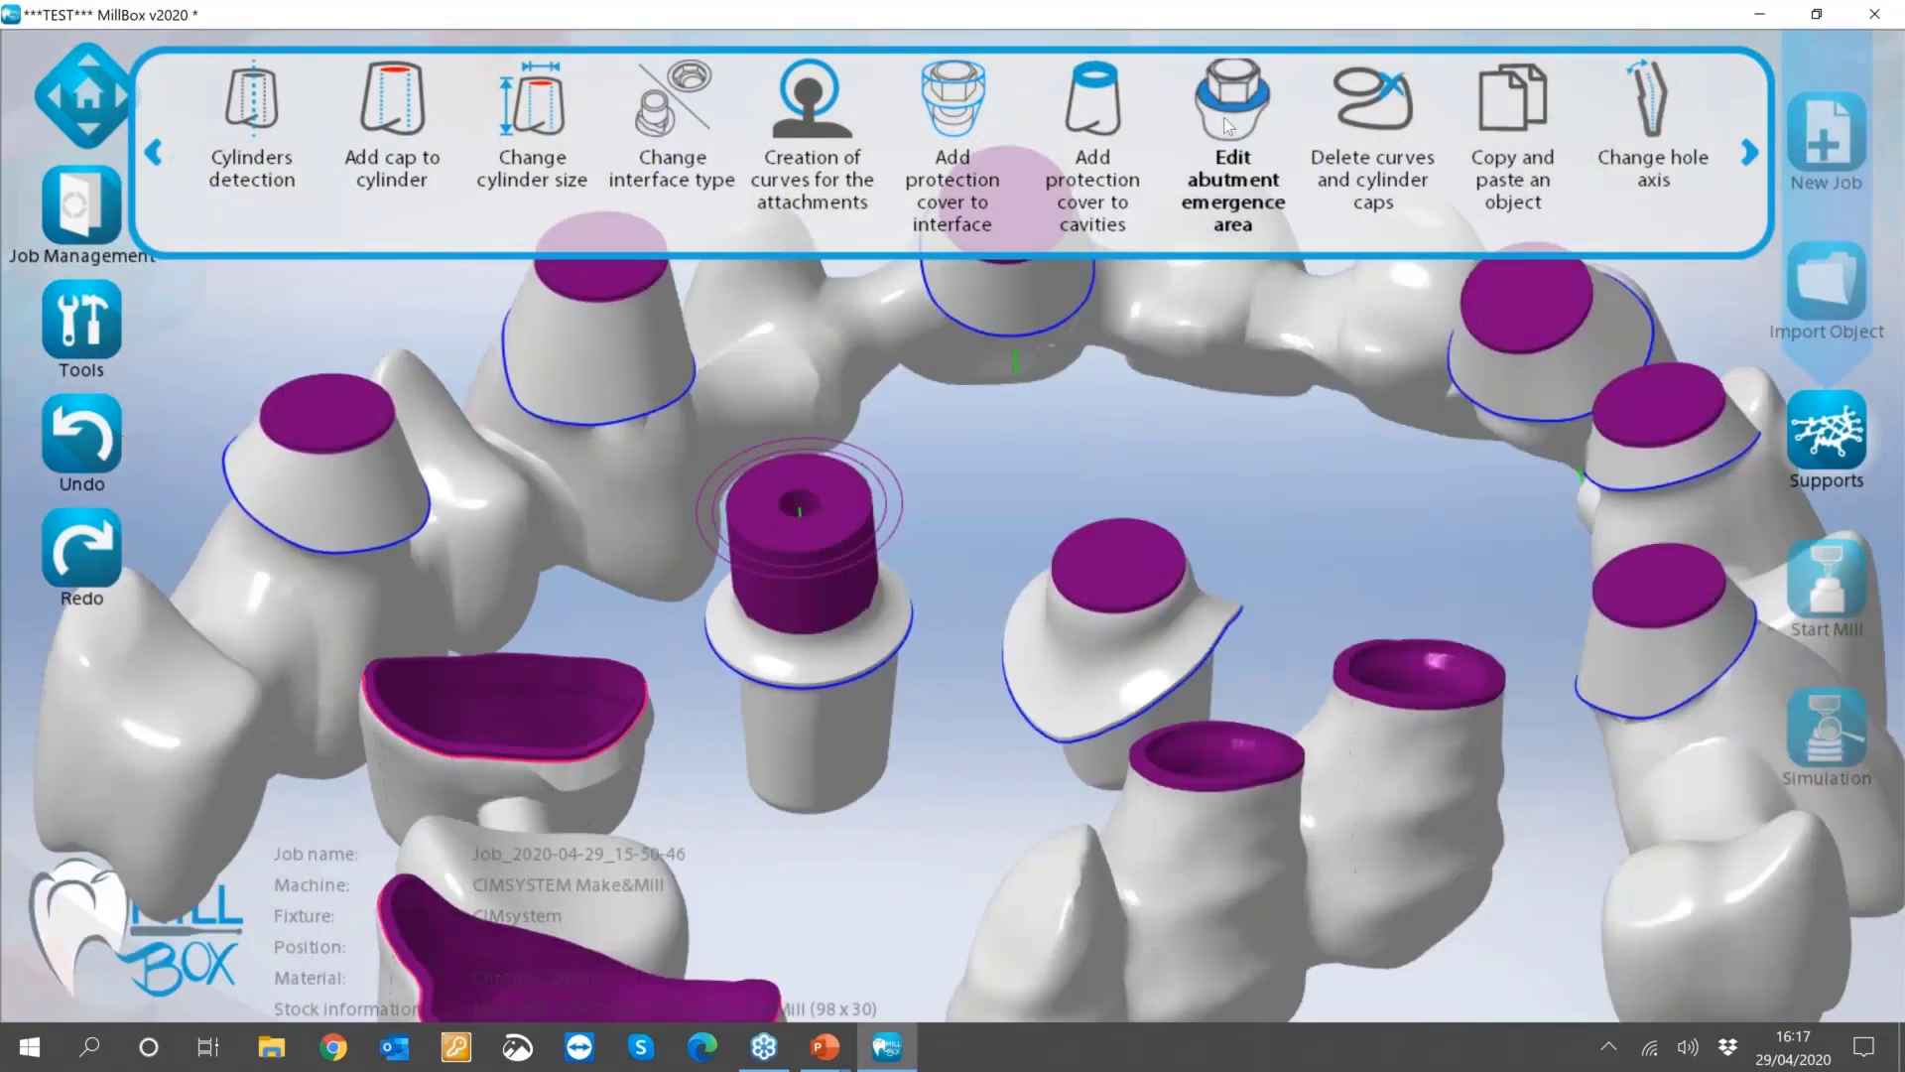
click(1223, 117)
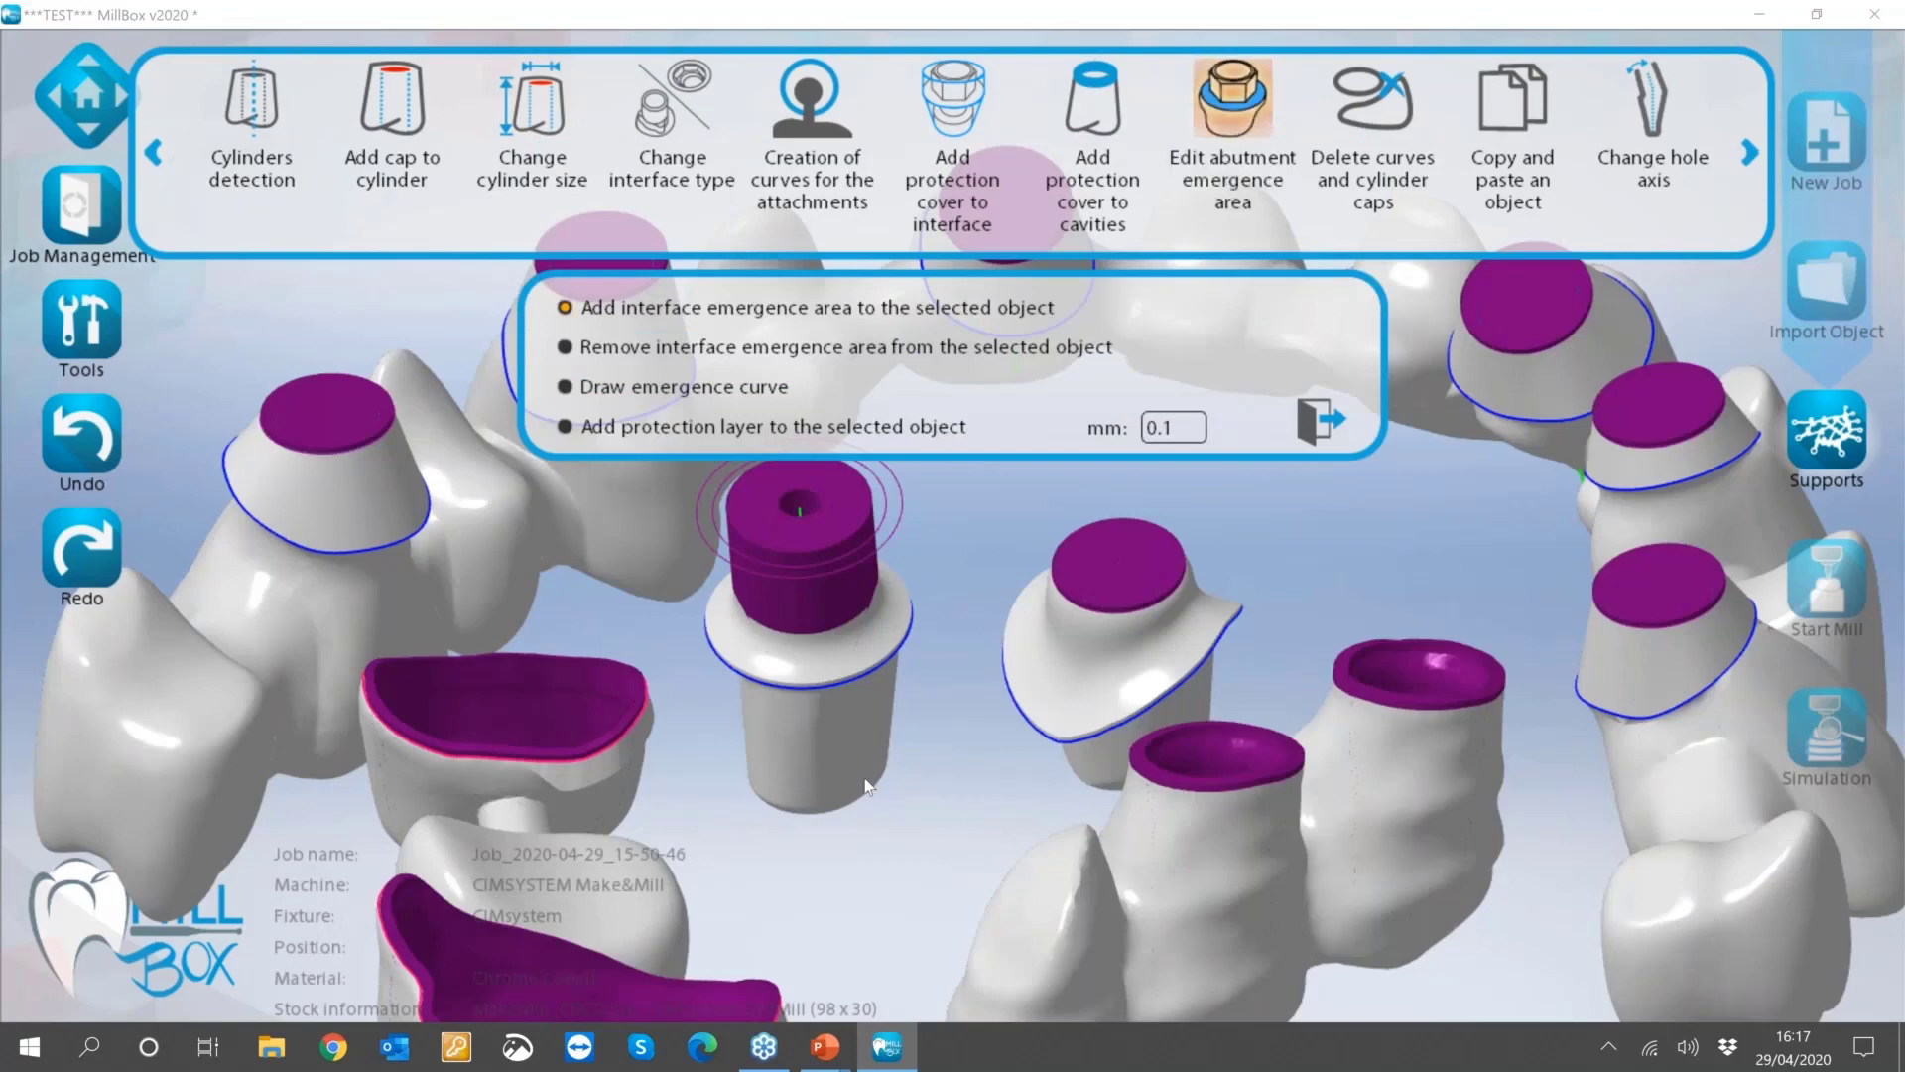
scroll(866, 779, down, 1)
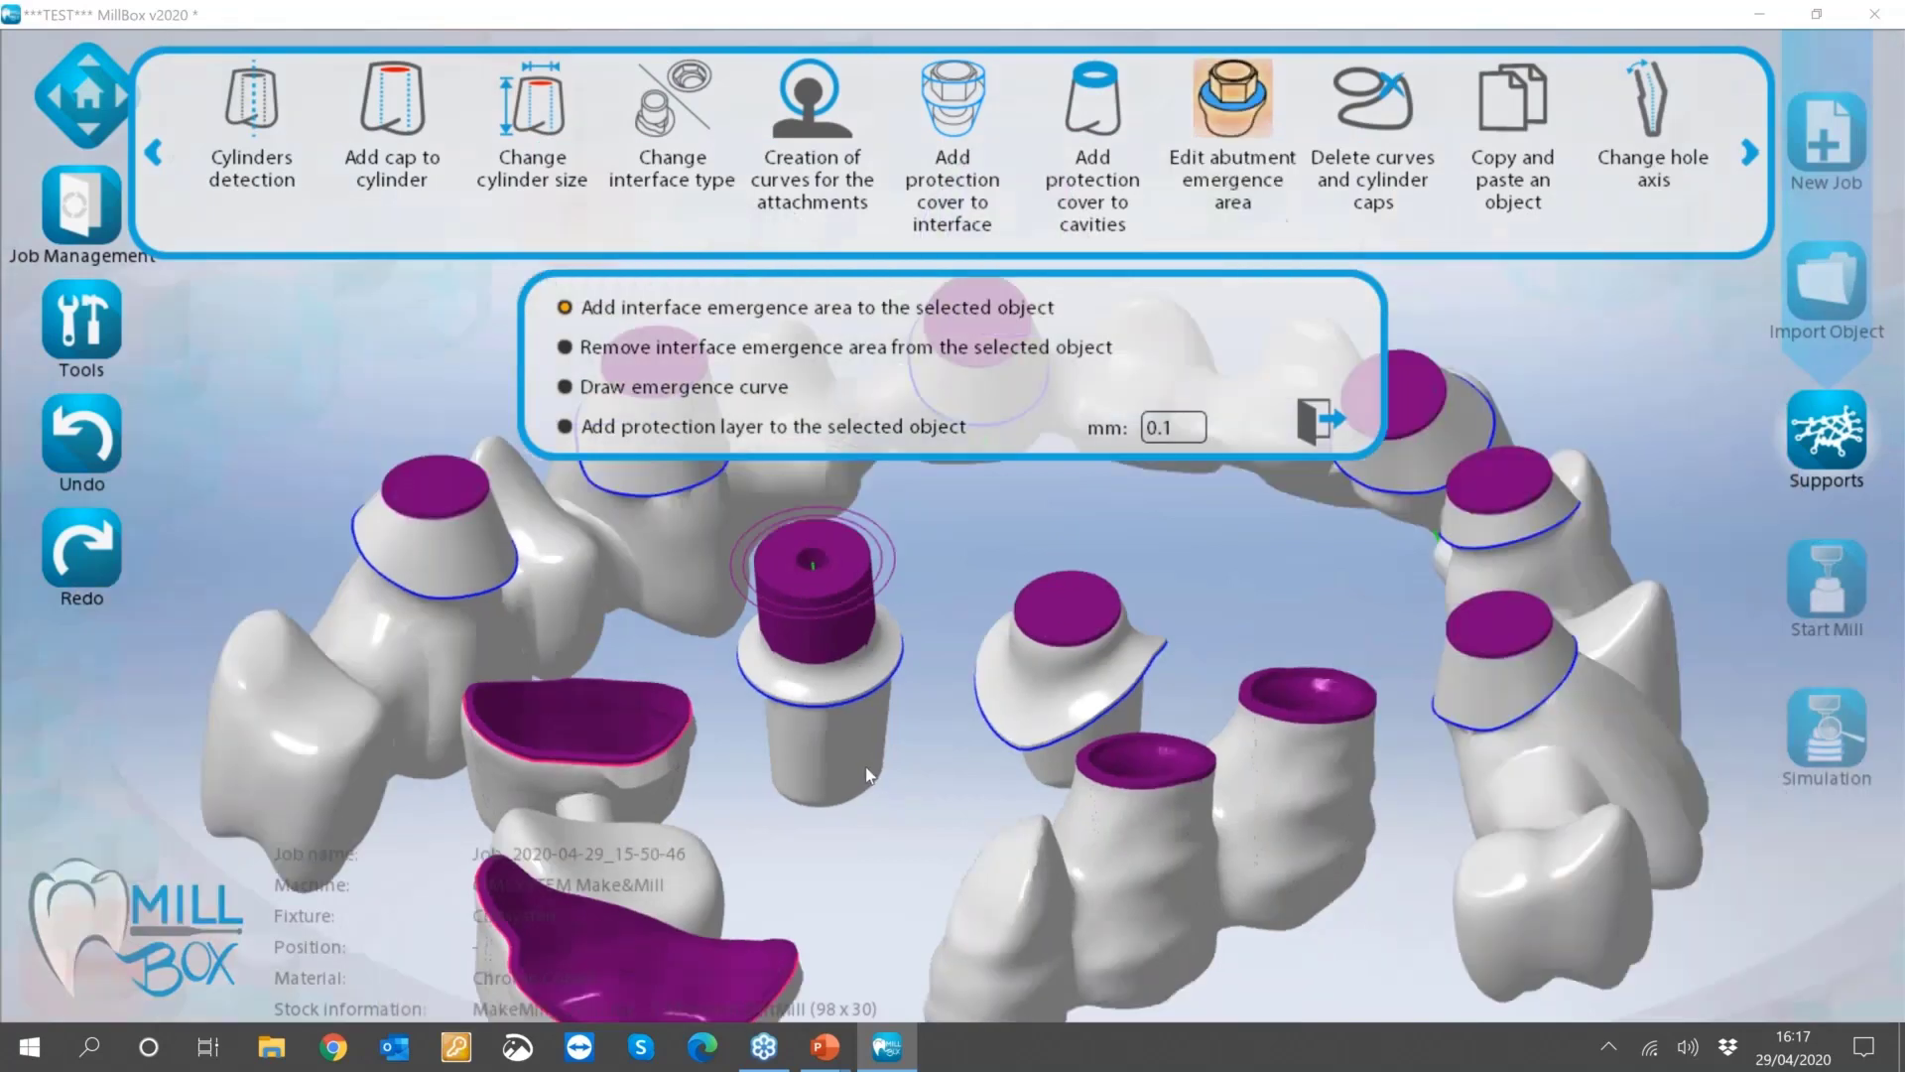
middle_drag(866, 767, 881, 770)
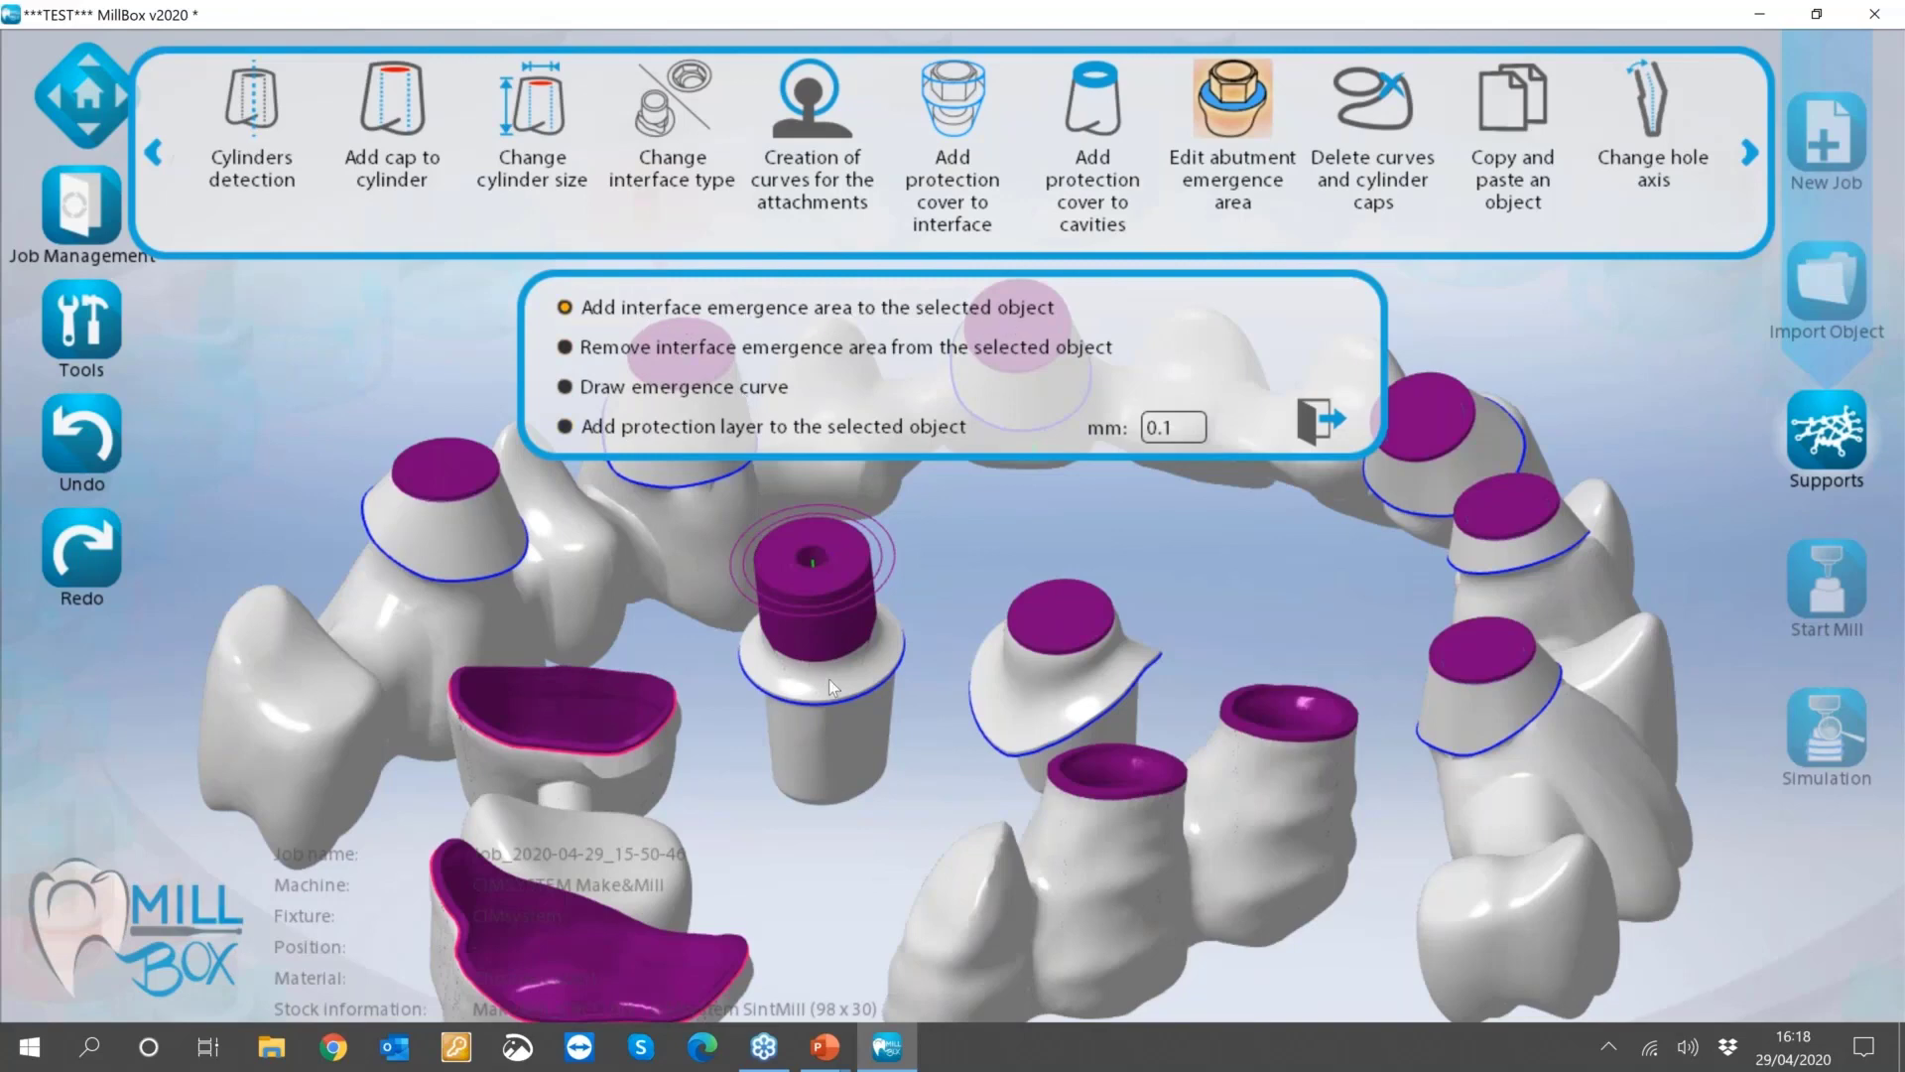
scroll(830, 678, up, 1)
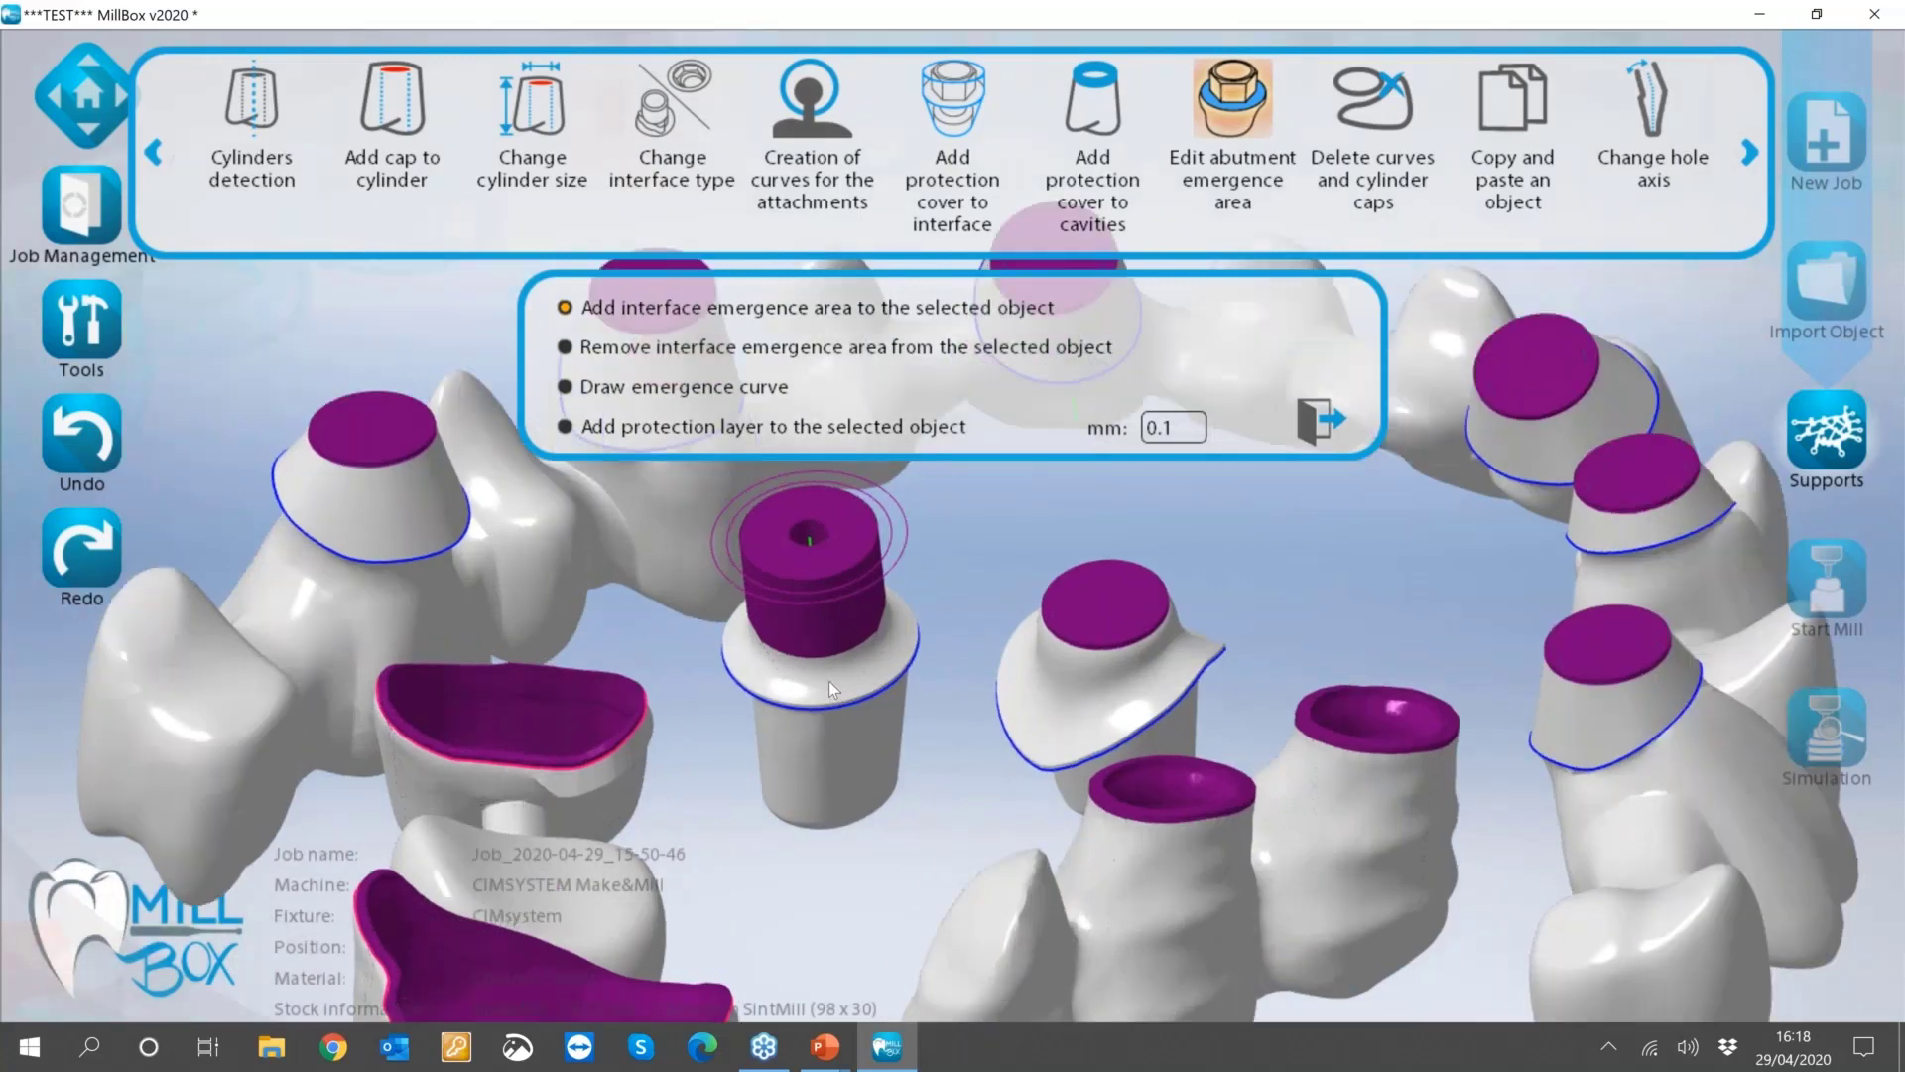
scroll(829, 680, up, 1)
click(838, 694)
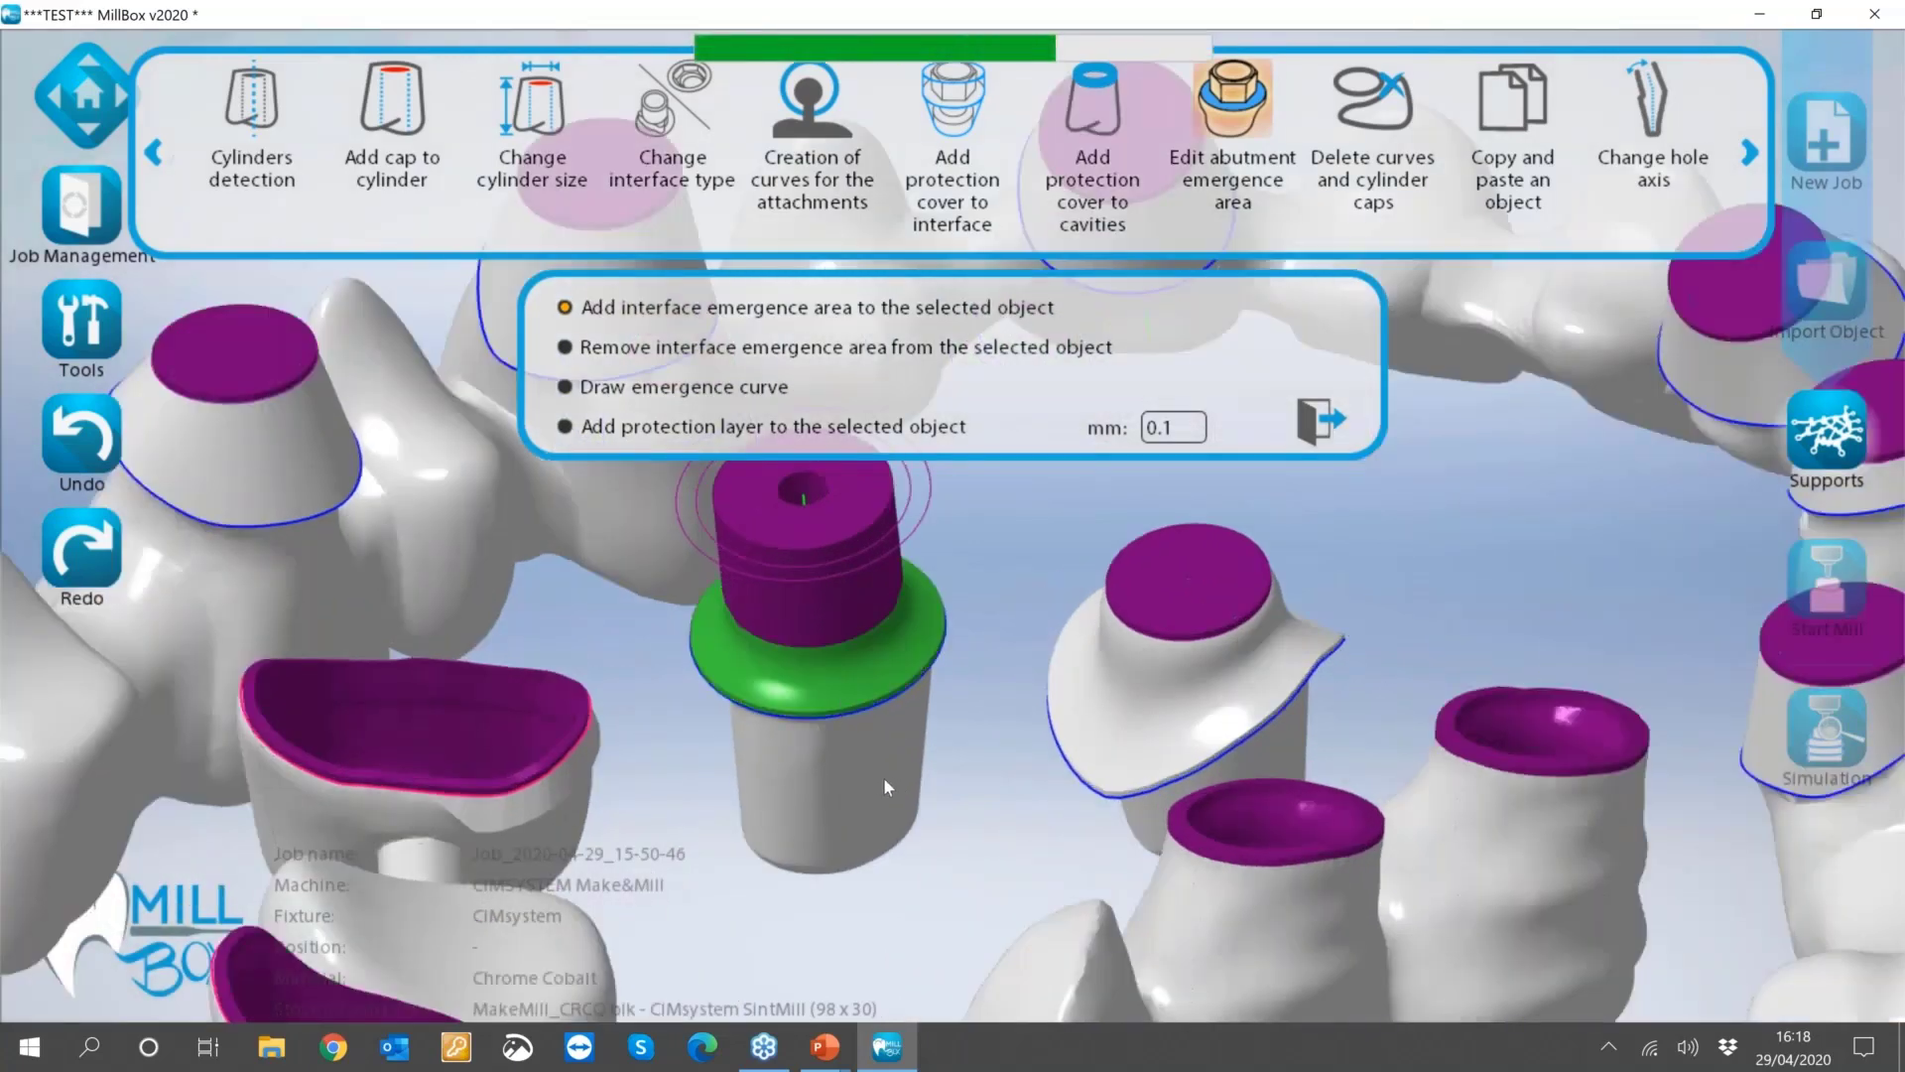
Examine the emergence area and its outer edge on the single abutment up close.
click(827, 724)
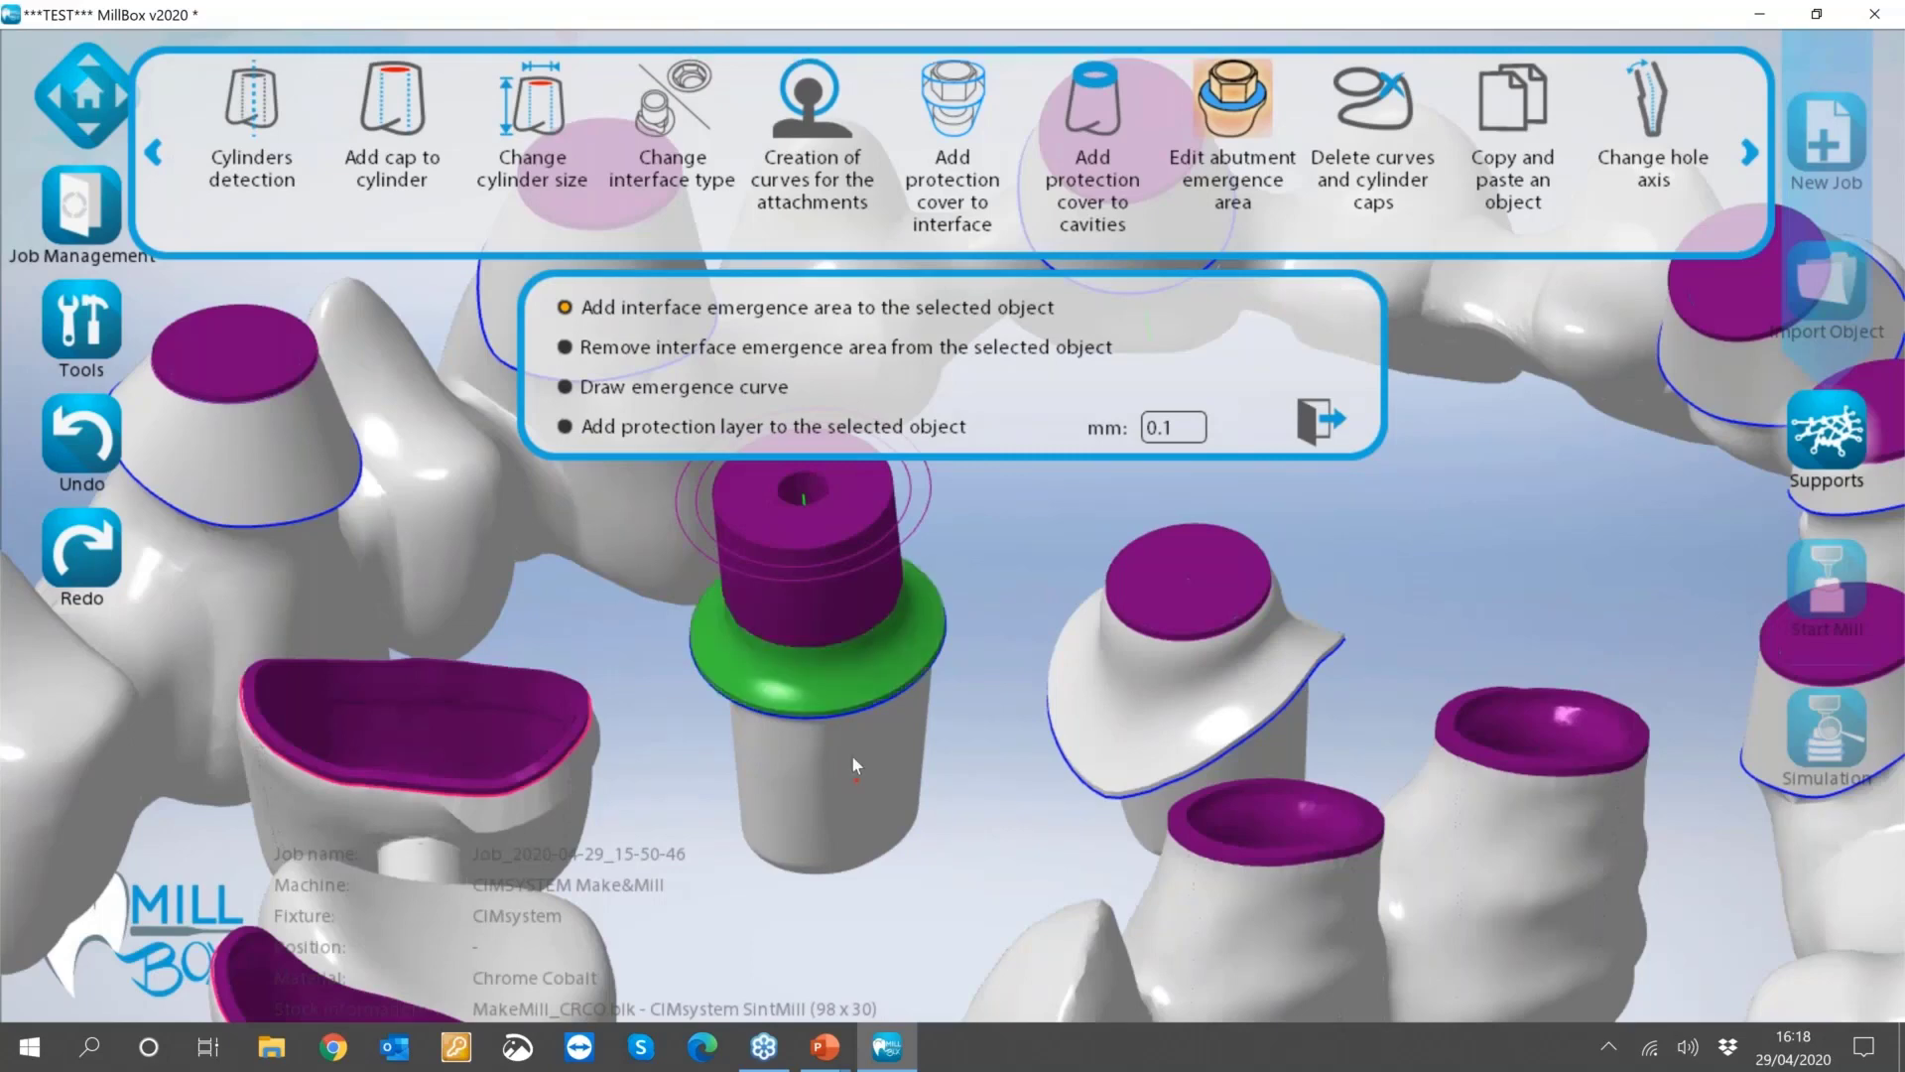
drag(851, 754, 854, 742)
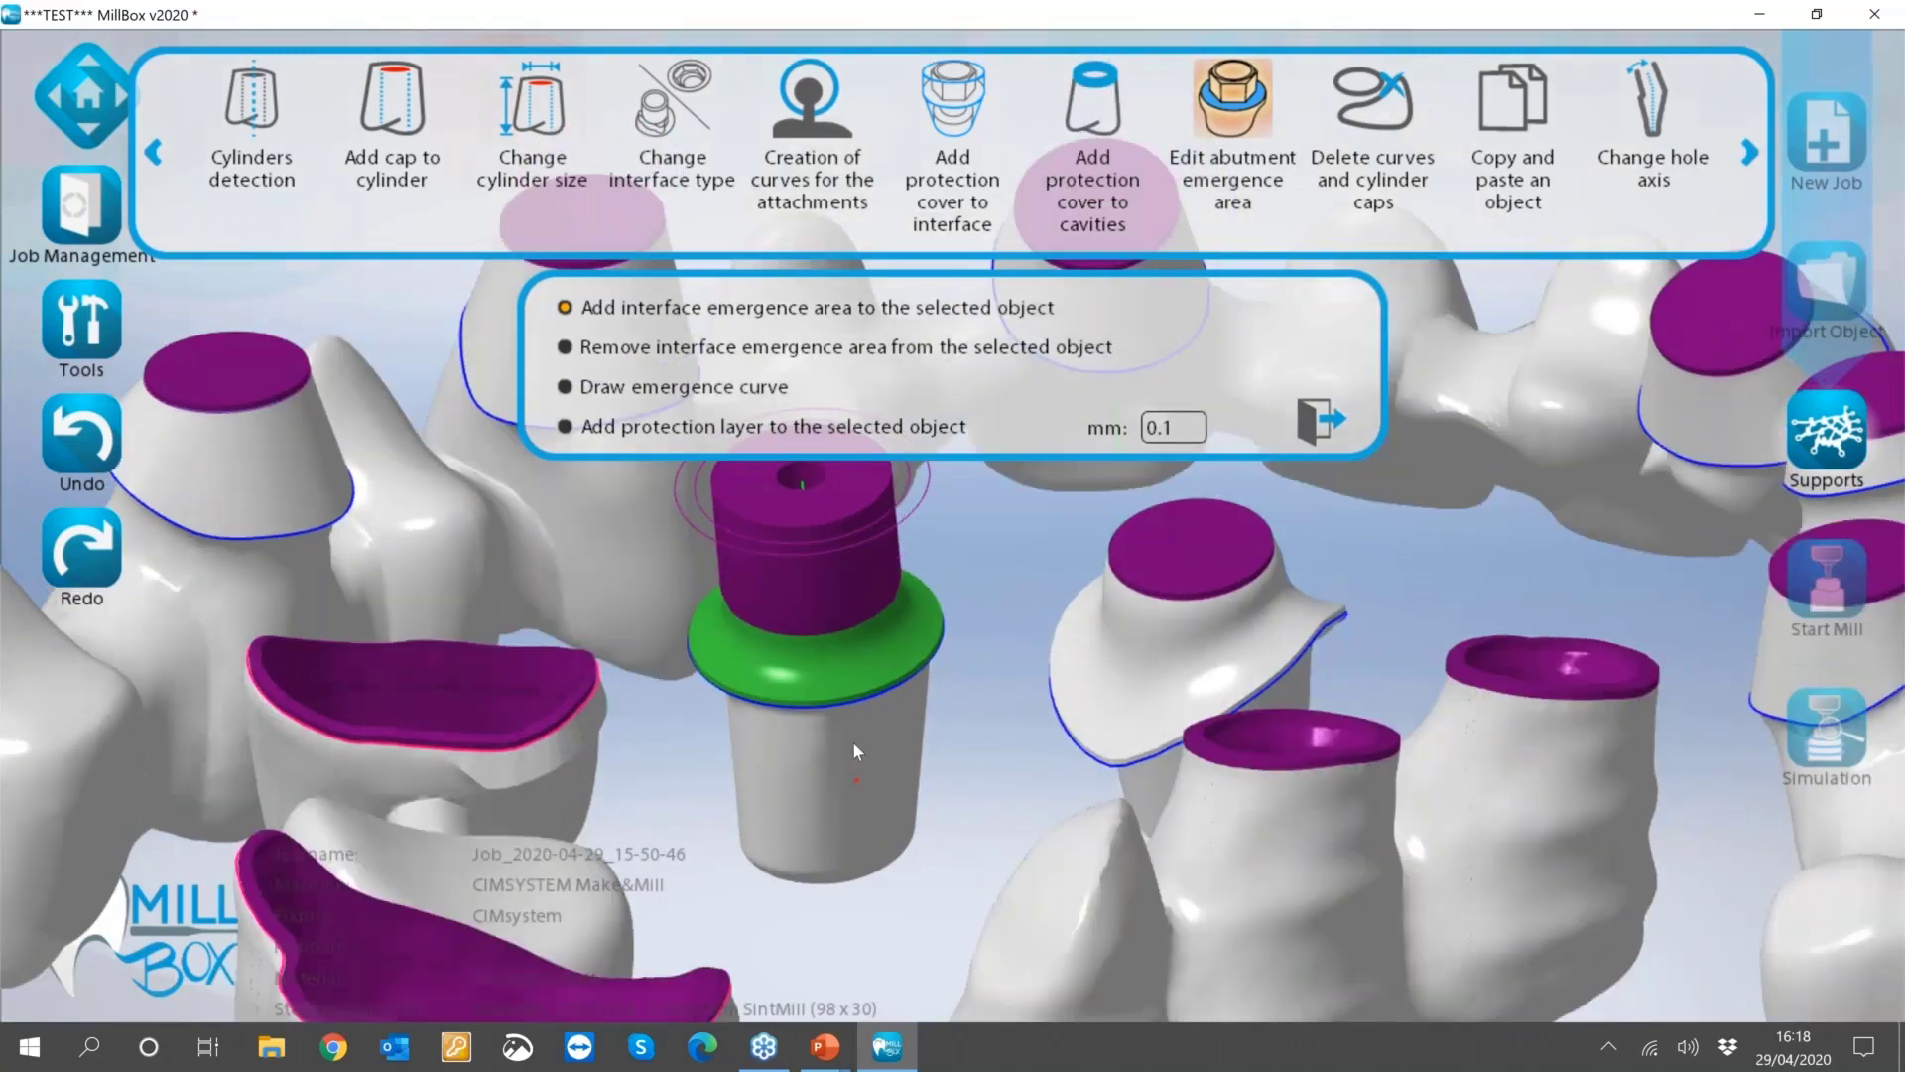
scroll(814, 651, up, 2)
scroll(765, 725, up, 5)
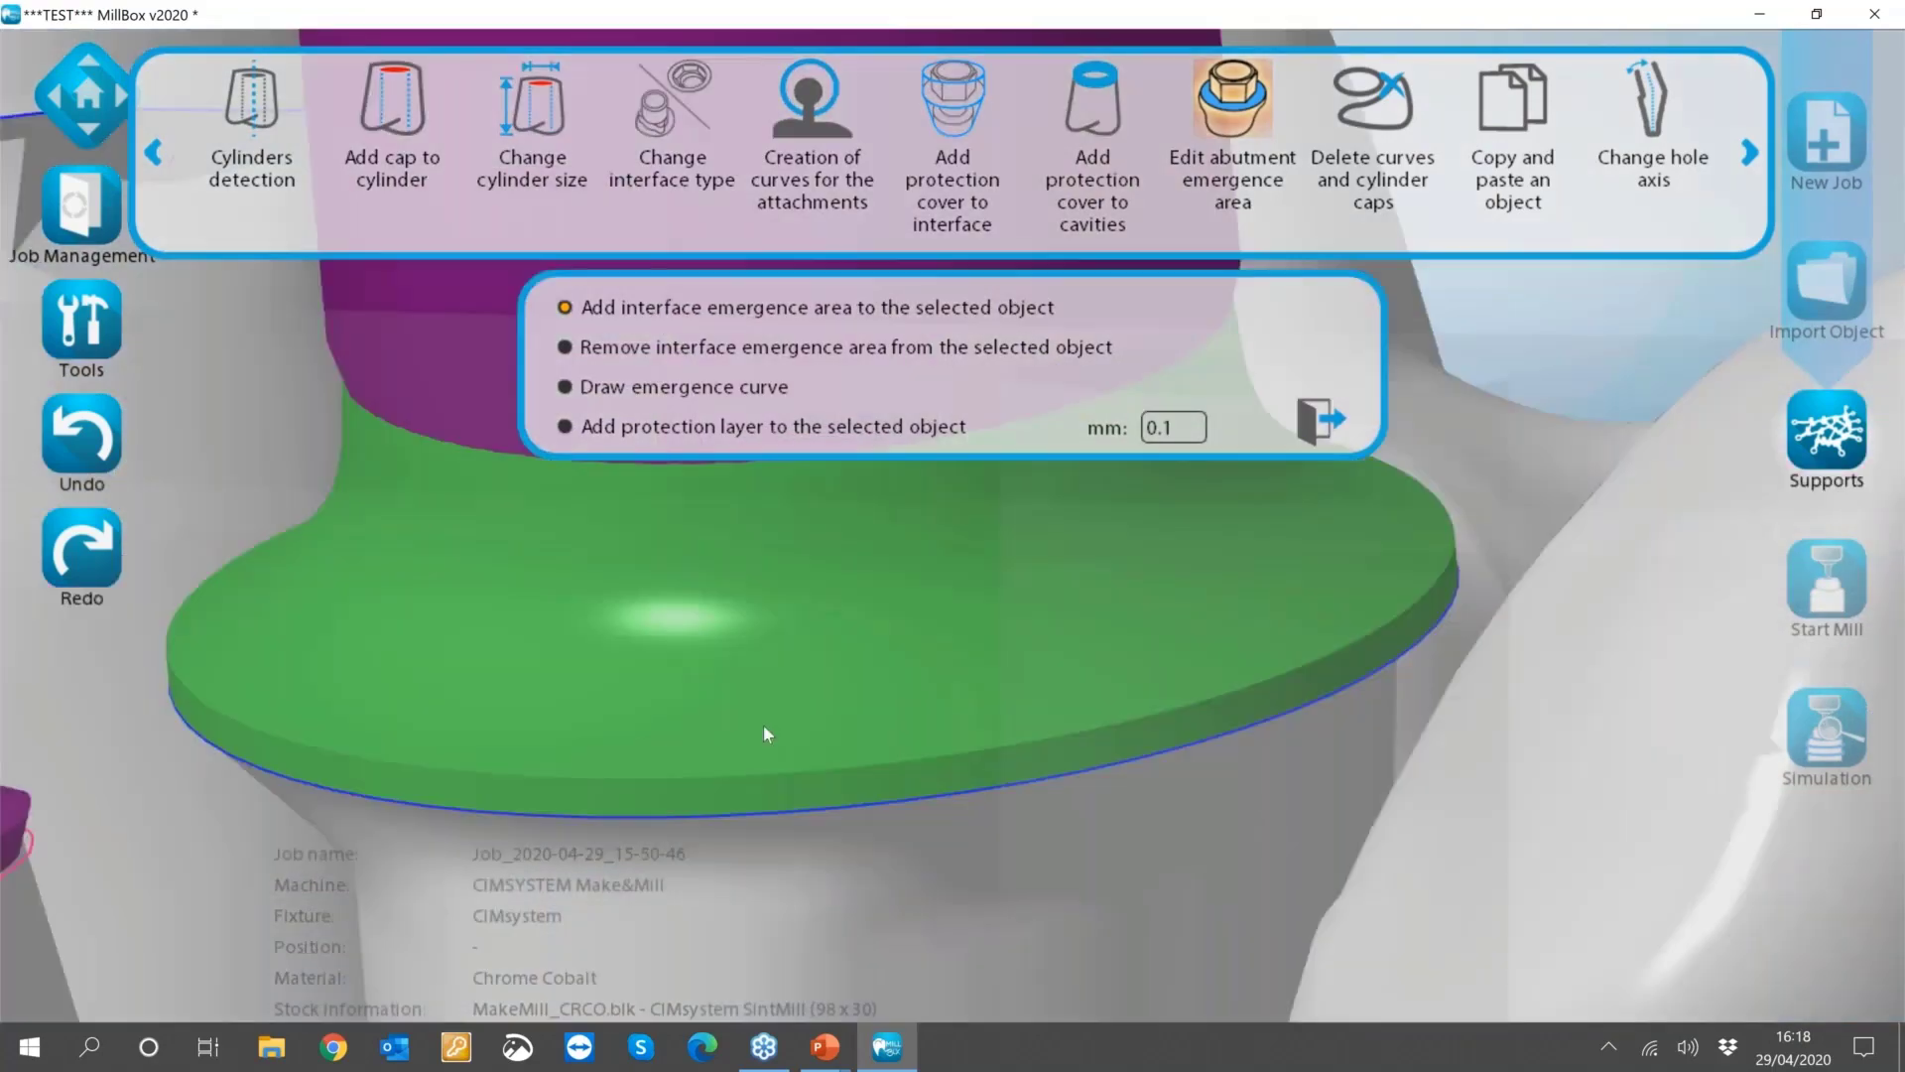
scroll(767, 734, down, 3)
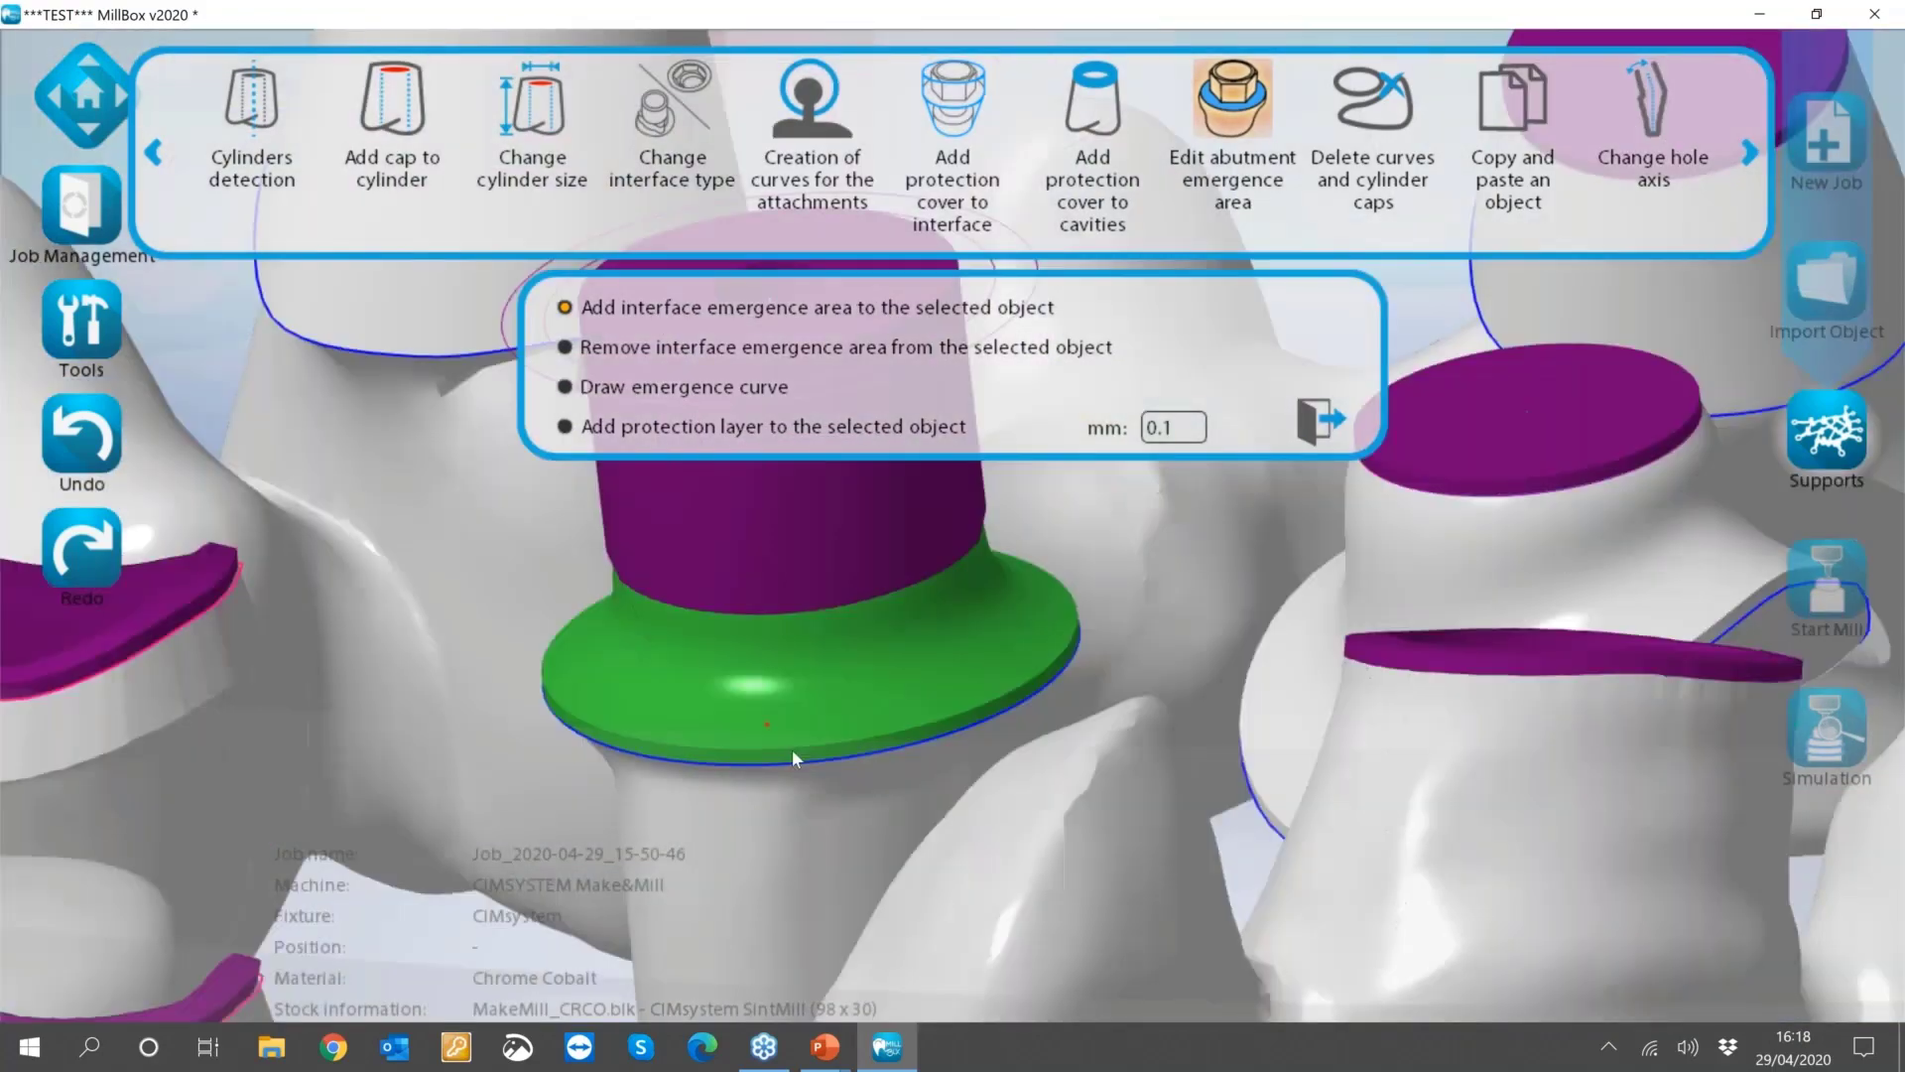
right_drag(792, 748, 832, 821)
scroll(760, 760, down, 5)
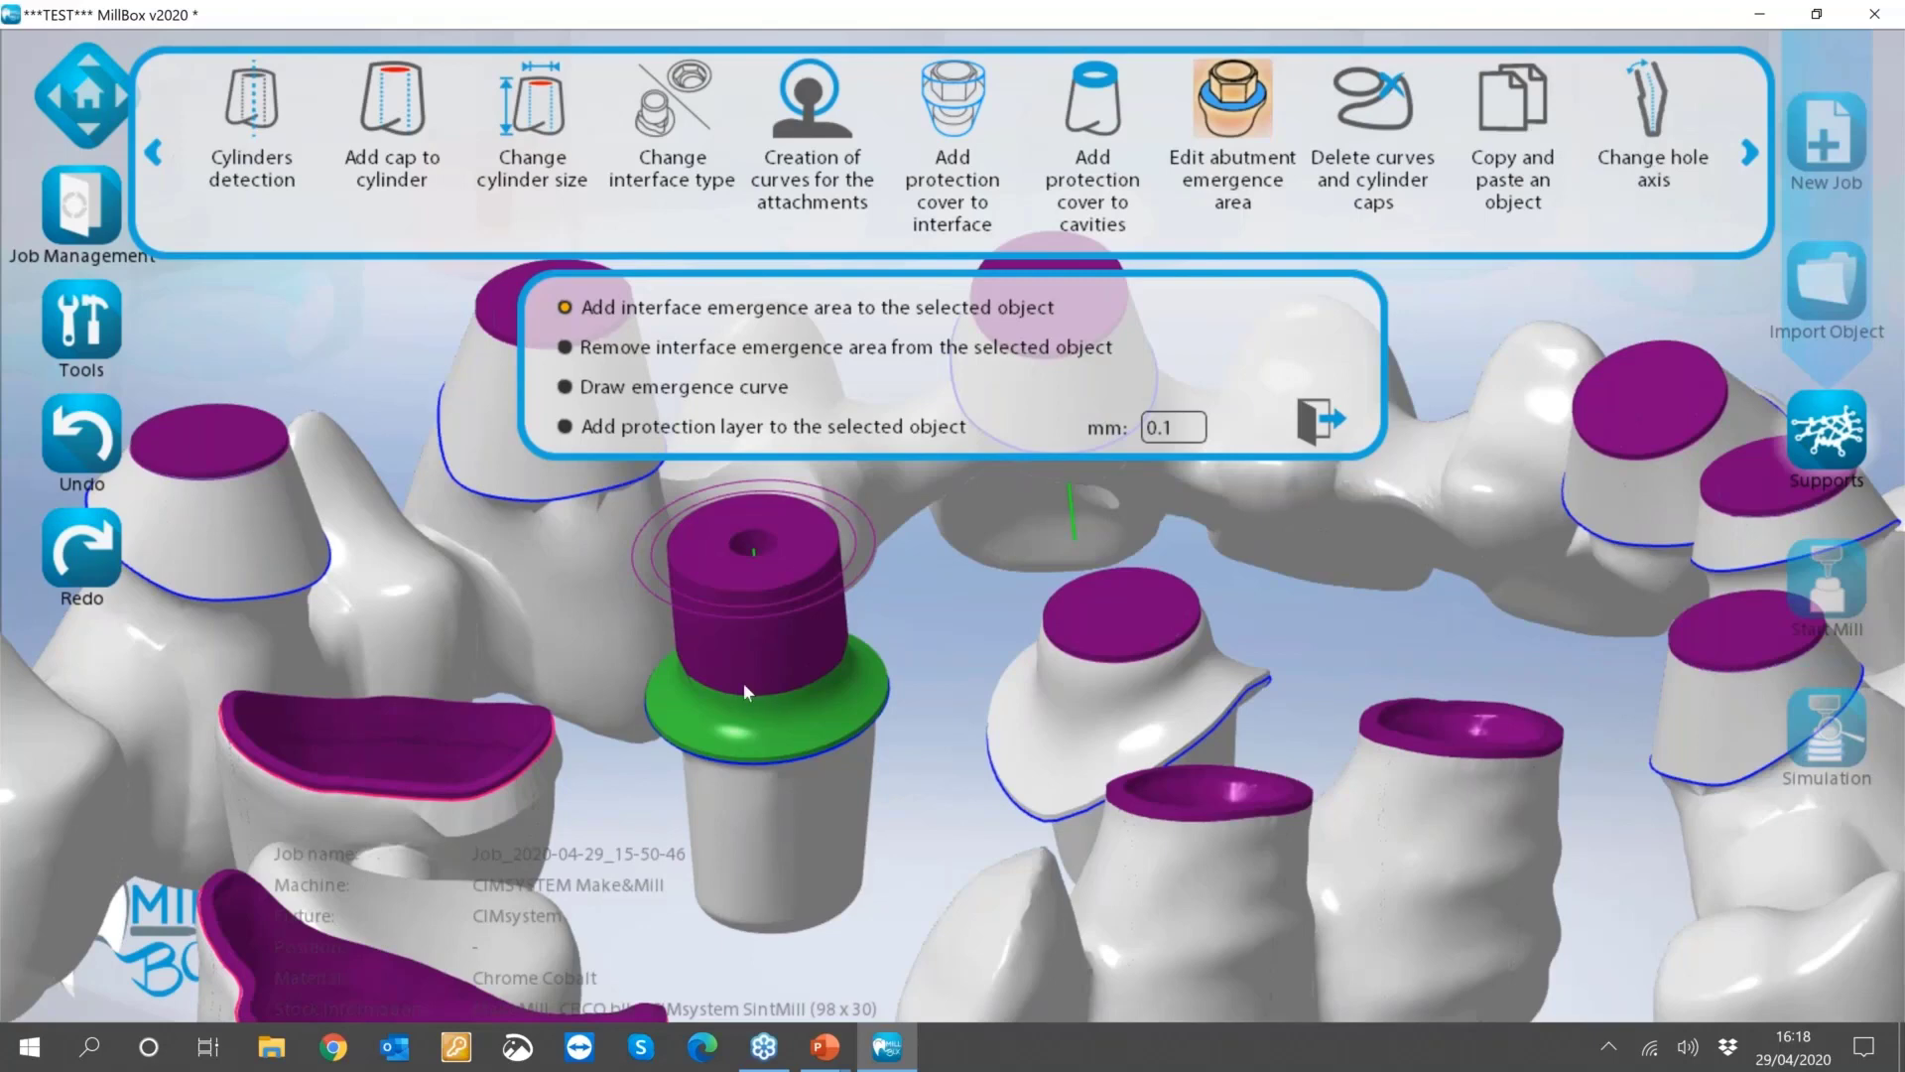
Add a 0.1 mm protection layer to the emergence area of the single abutment and finish editing the emergence area.
double_click(1167, 427)
key(Return)
click(770, 723)
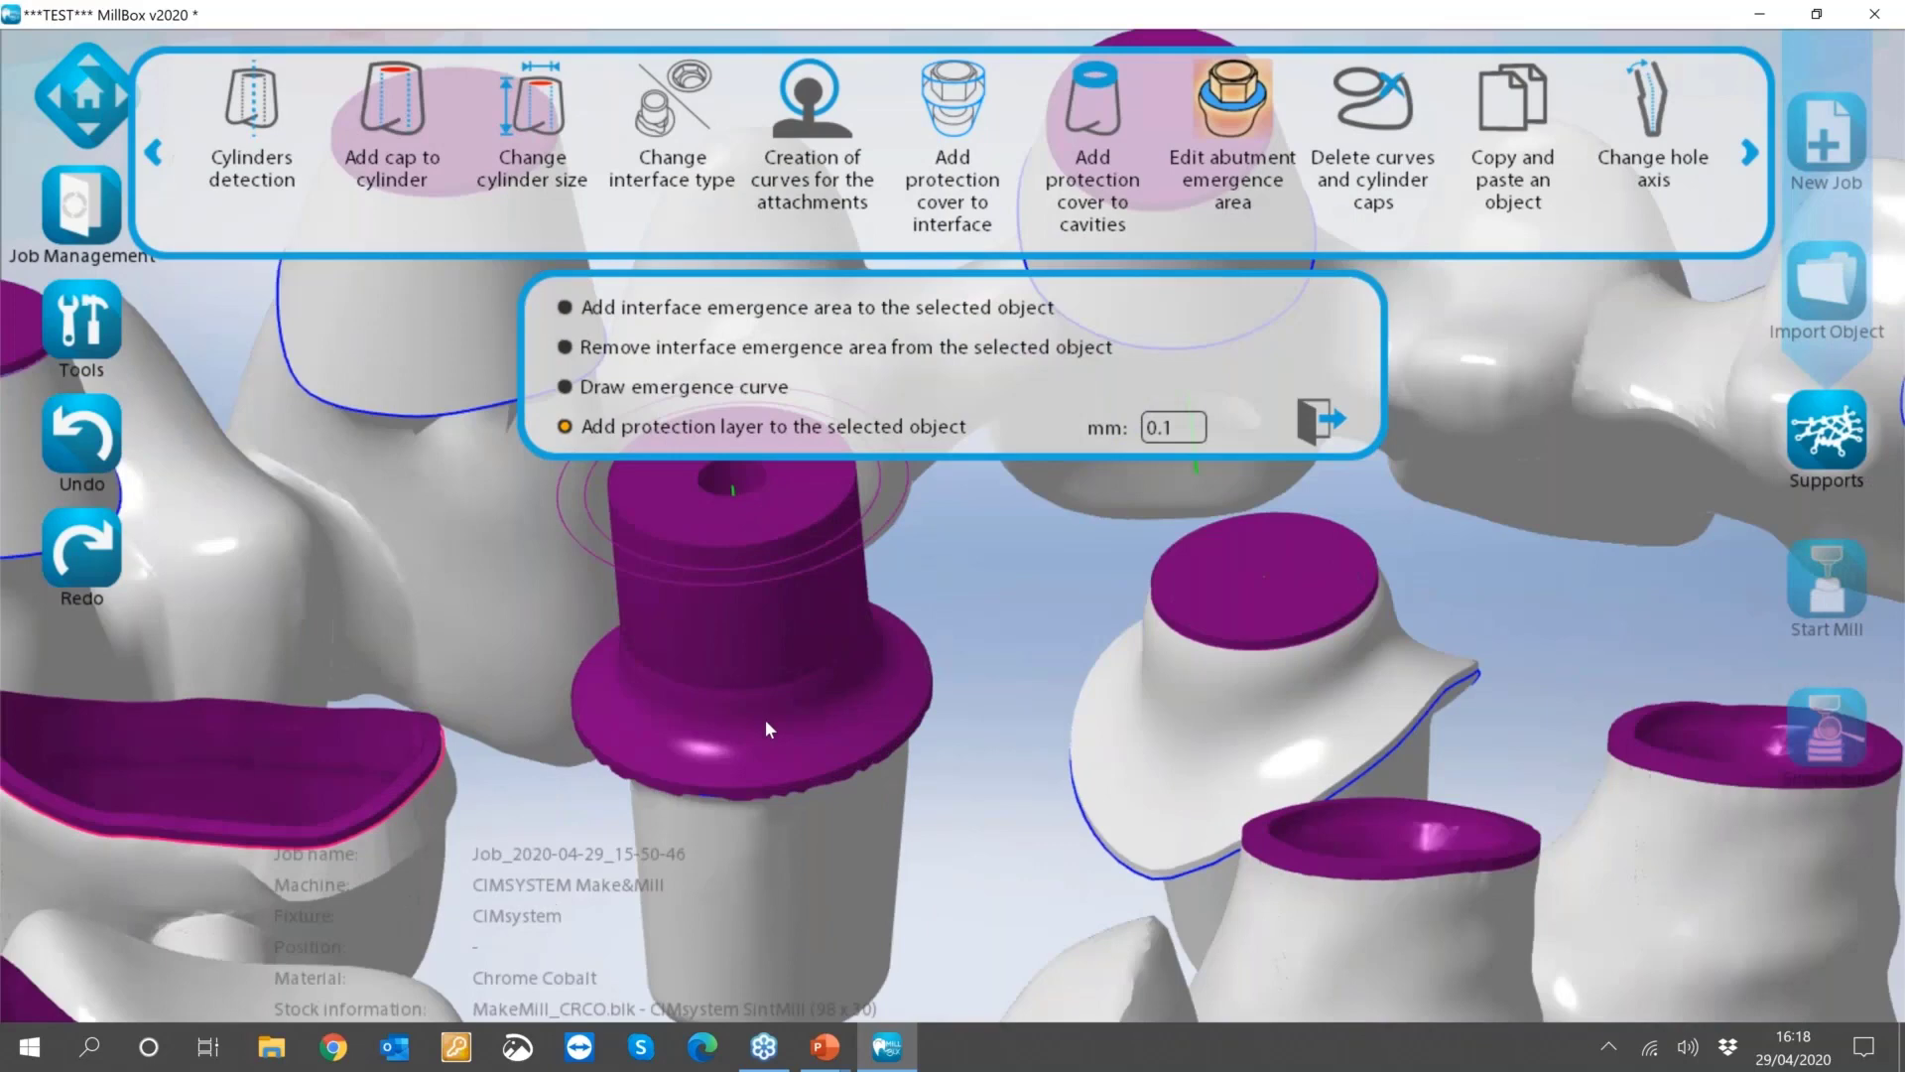
scroll(818, 729, up, 3)
middle_drag(820, 727, 1028, 736)
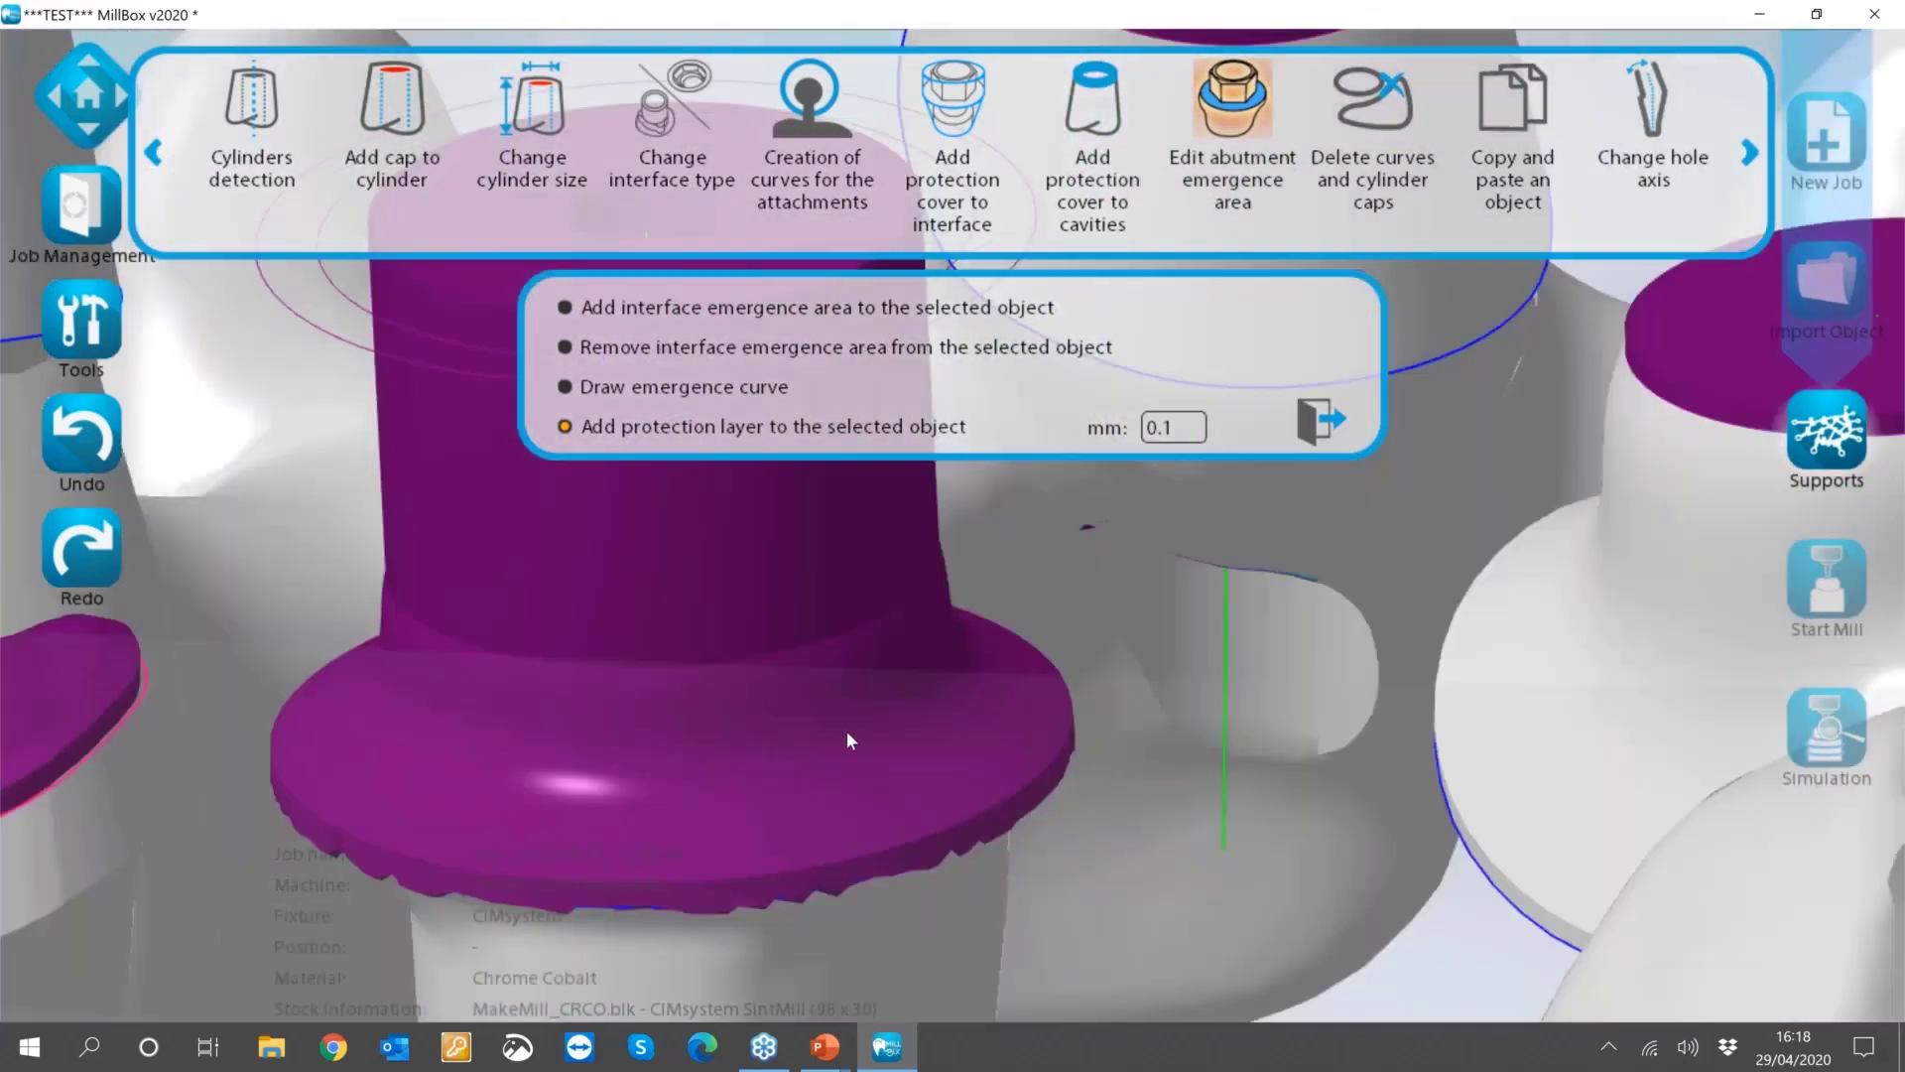
scroll(848, 730, down, 5)
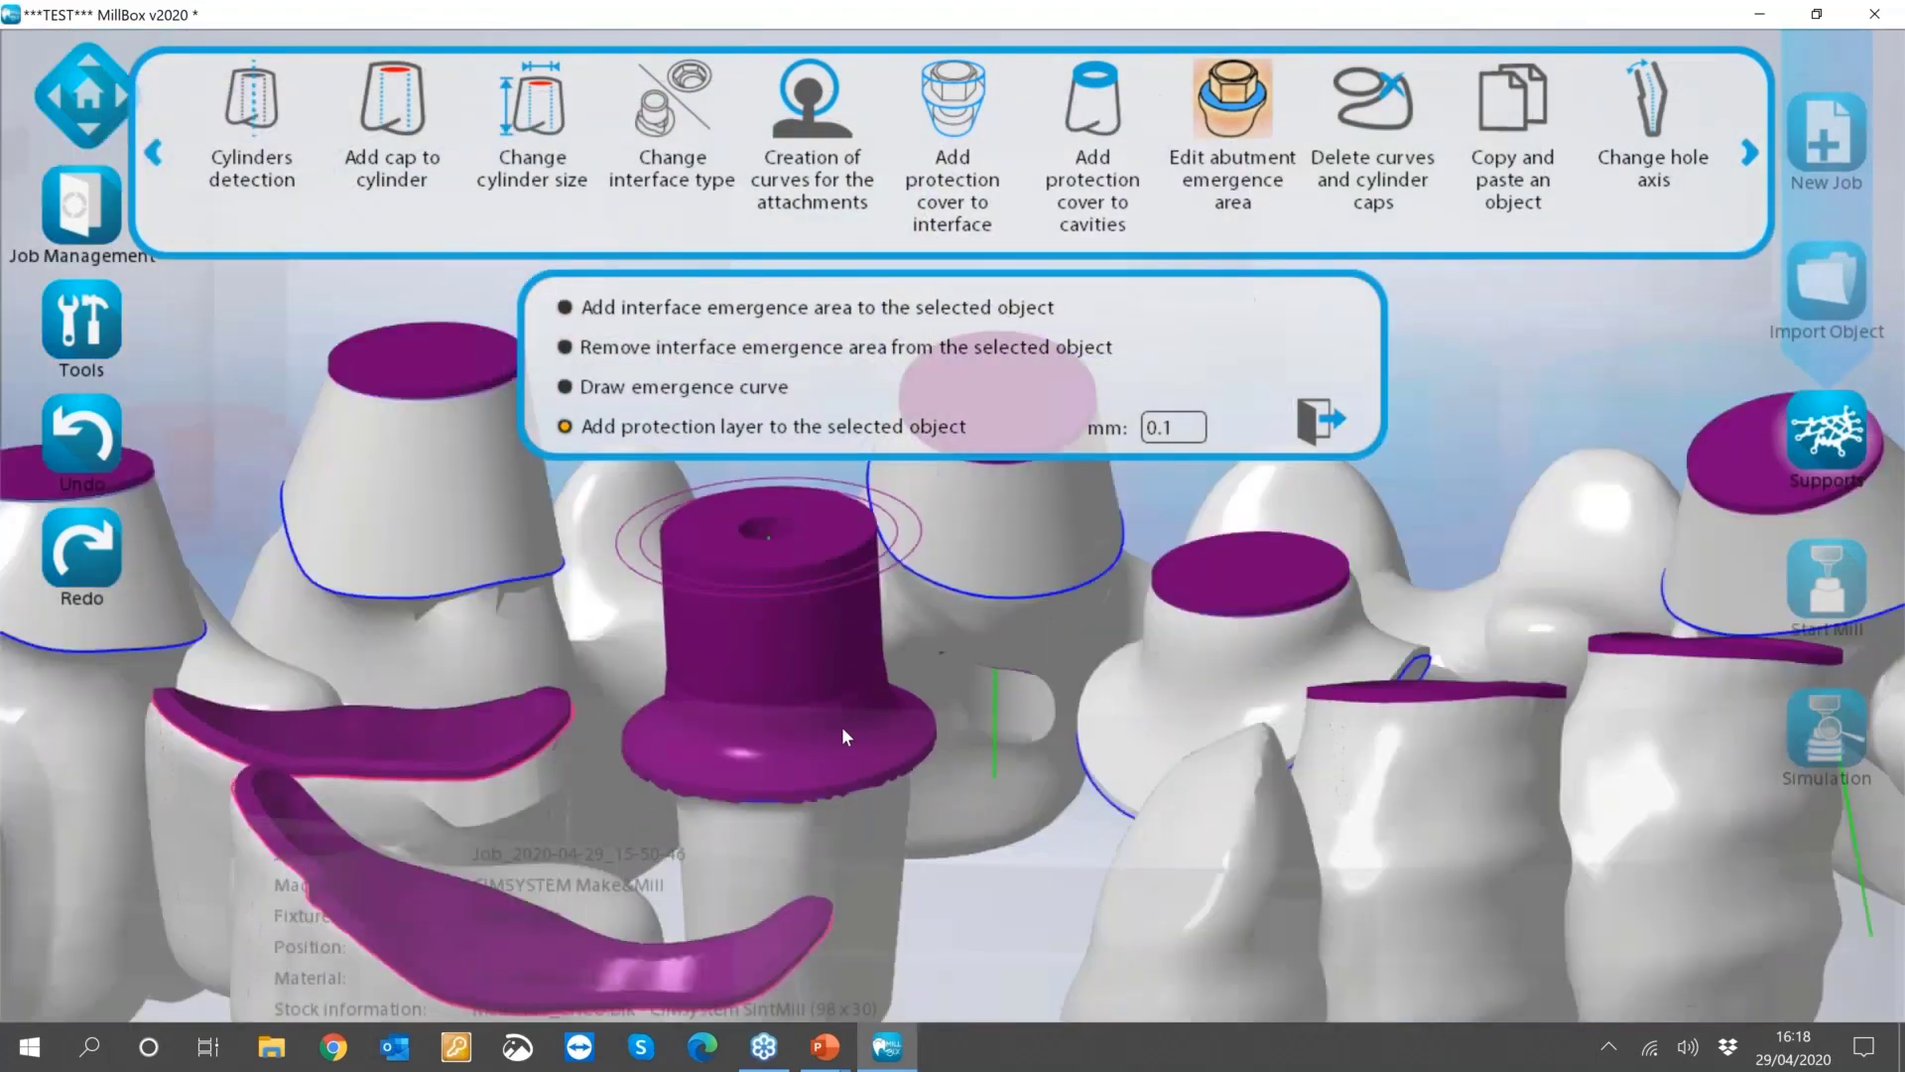
scroll(842, 730, down, 3)
middle_drag(841, 731, 840, 758)
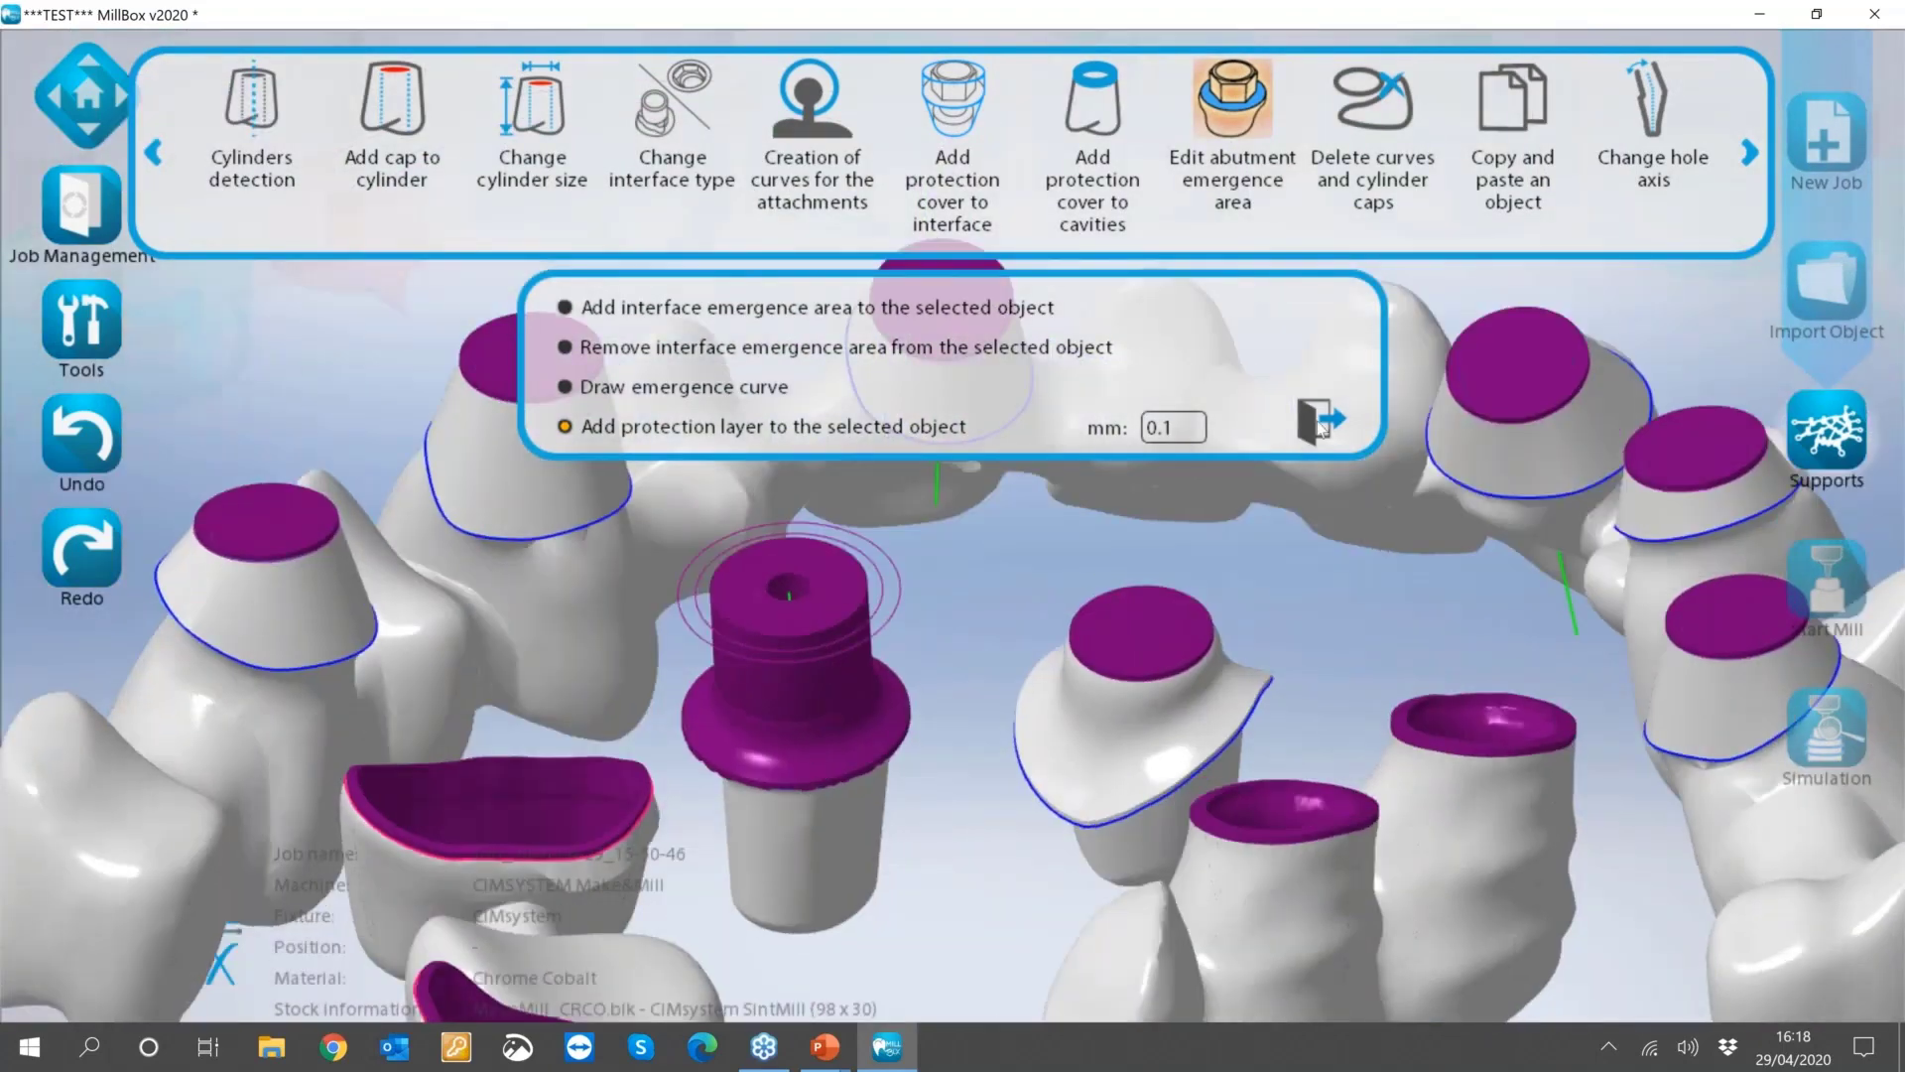
click(1321, 425)
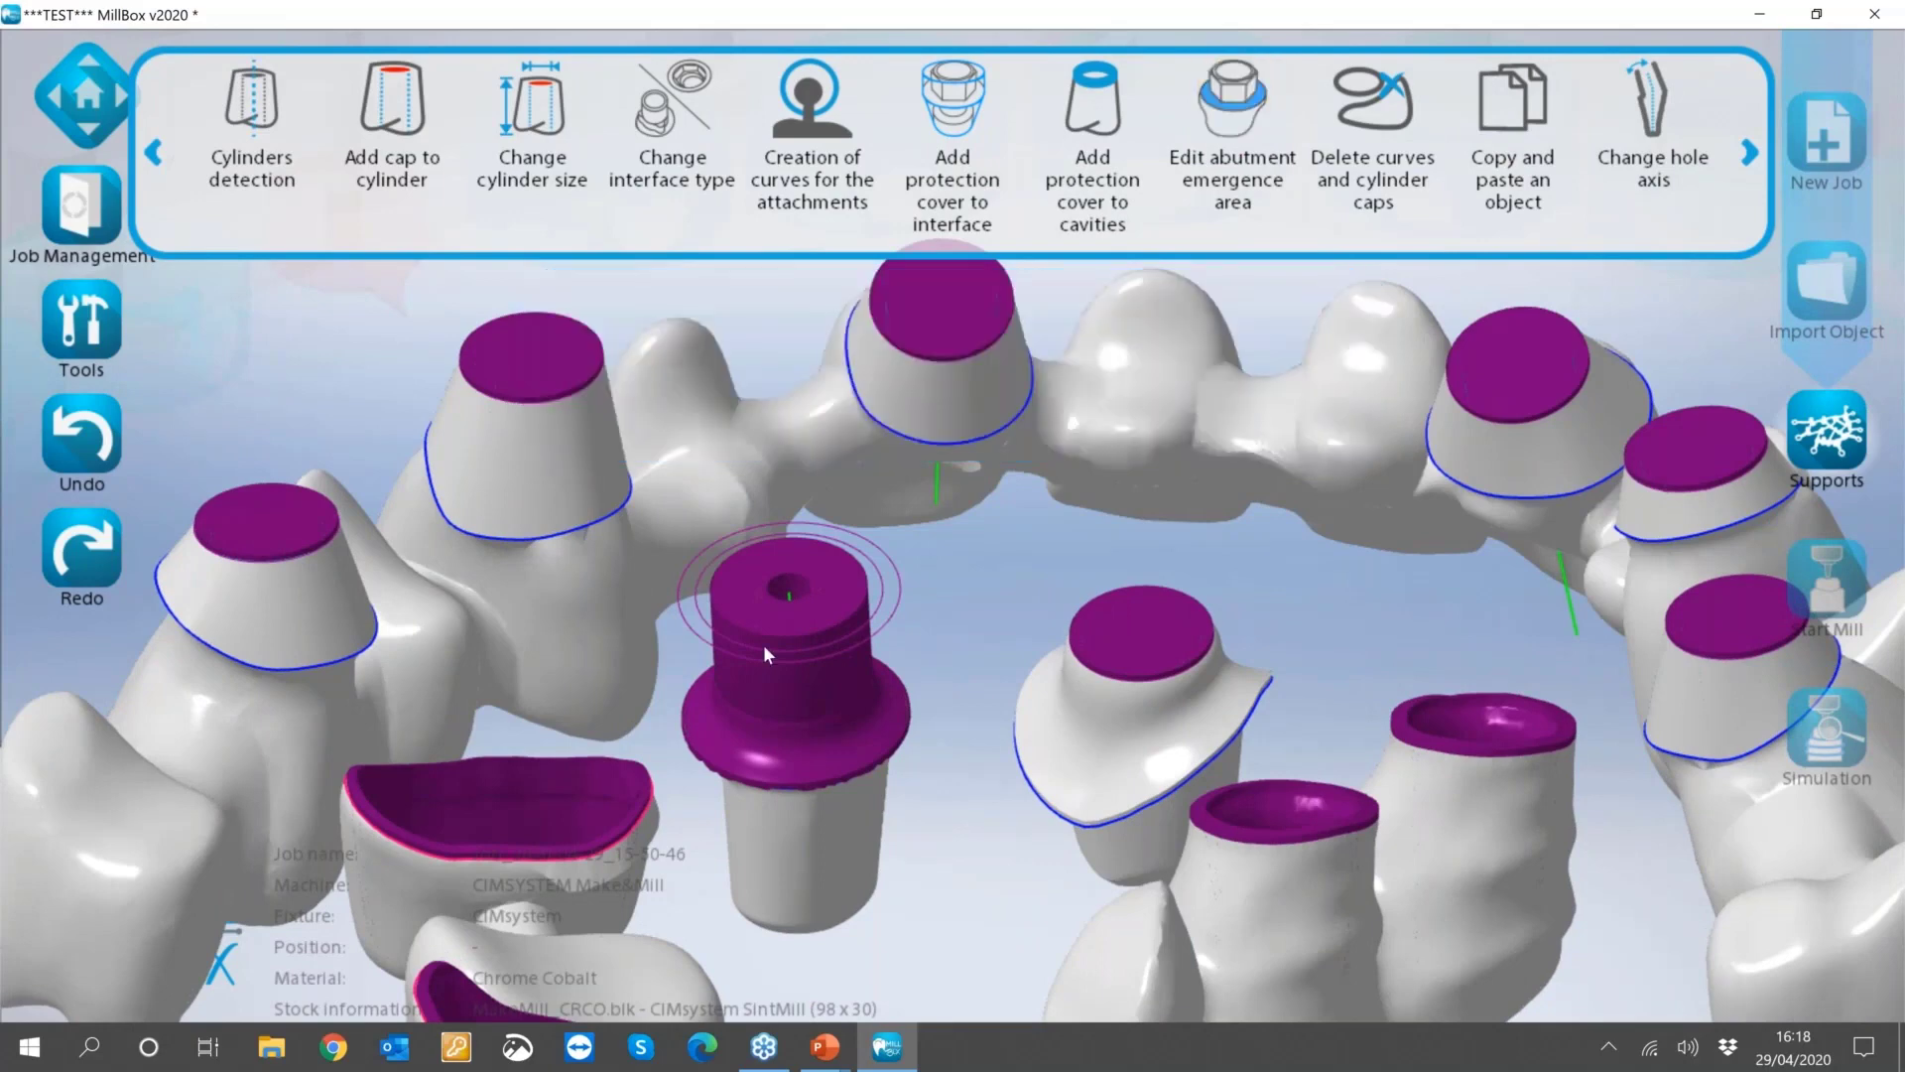
Hide the protection covers and caps to expose the interfaces, cavities and the single abutment's emergence area.
scroll(764, 645, down, 3)
middle_drag(983, 628, 919, 754)
scroll(919, 754, up, 2)
click(81, 319)
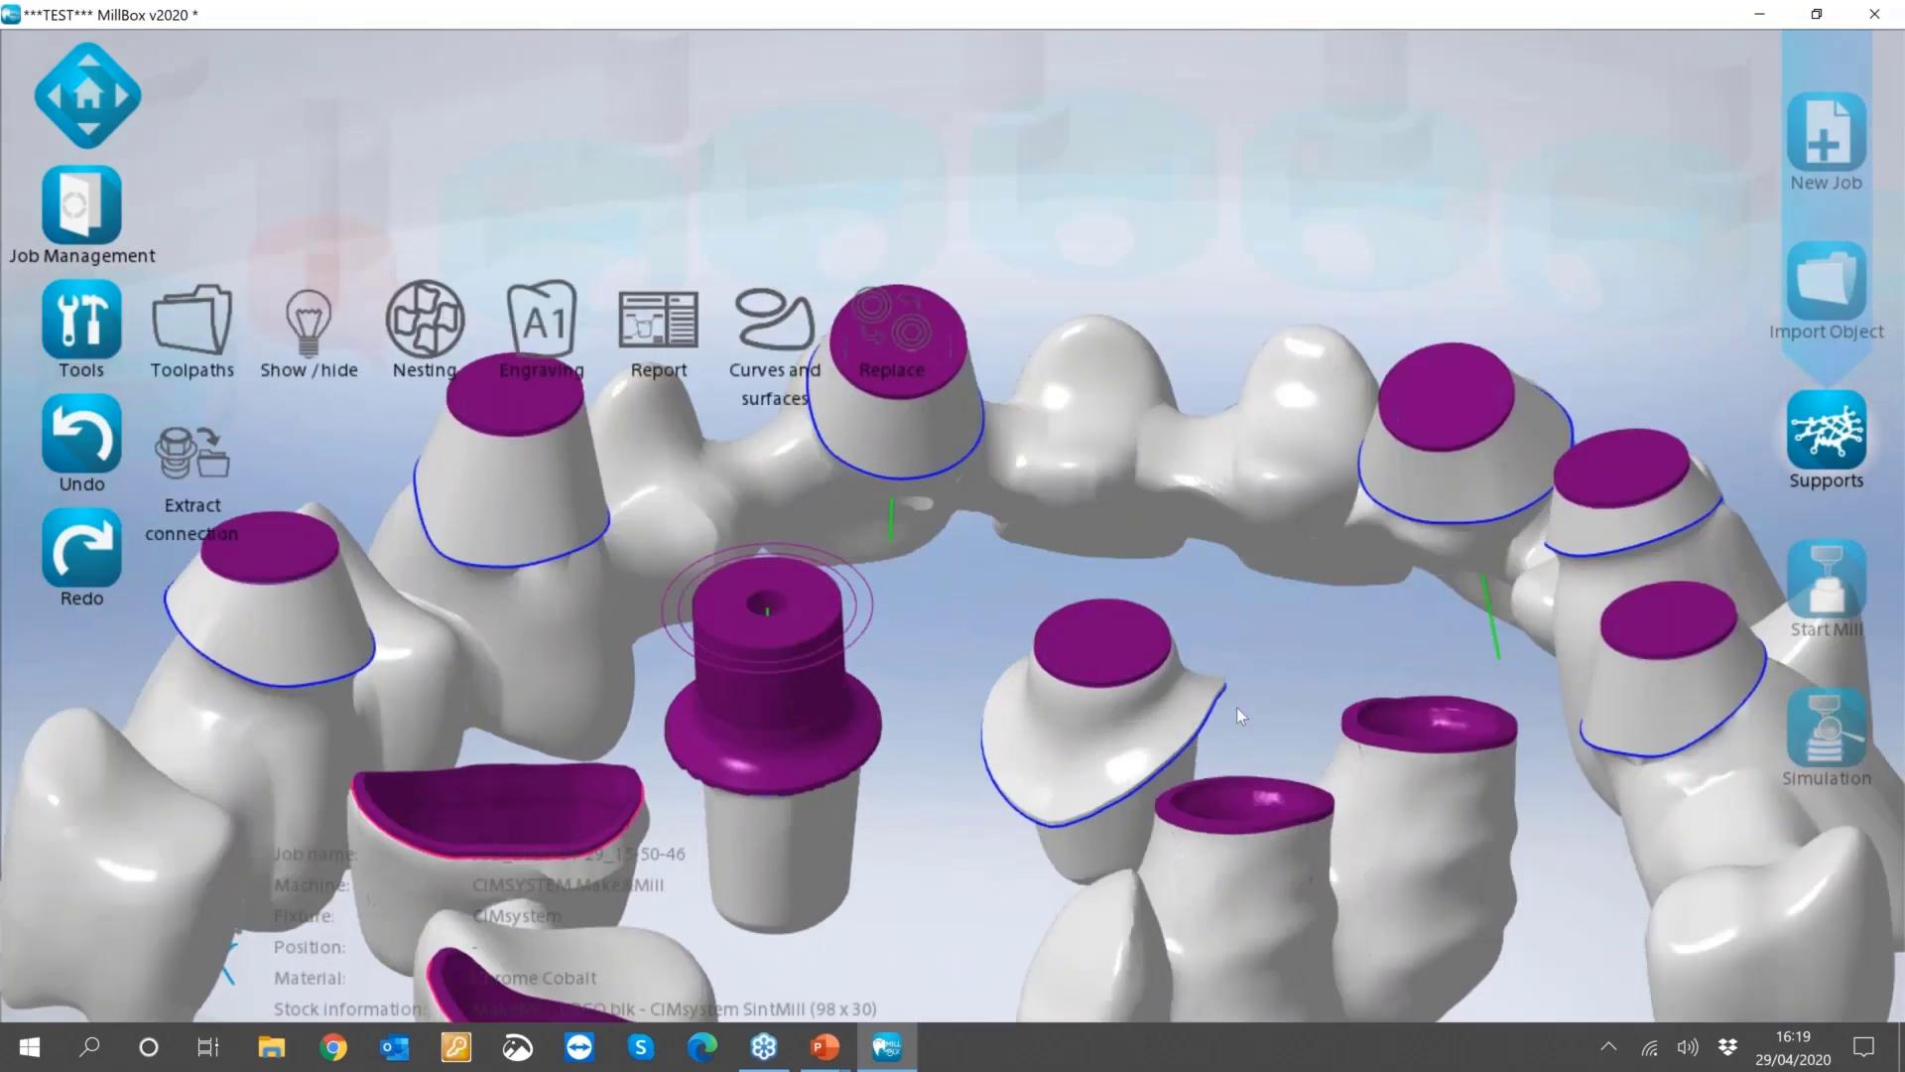
scroll(1236, 707, down, 3)
middle_drag(1209, 725, 1249, 745)
click(82, 319)
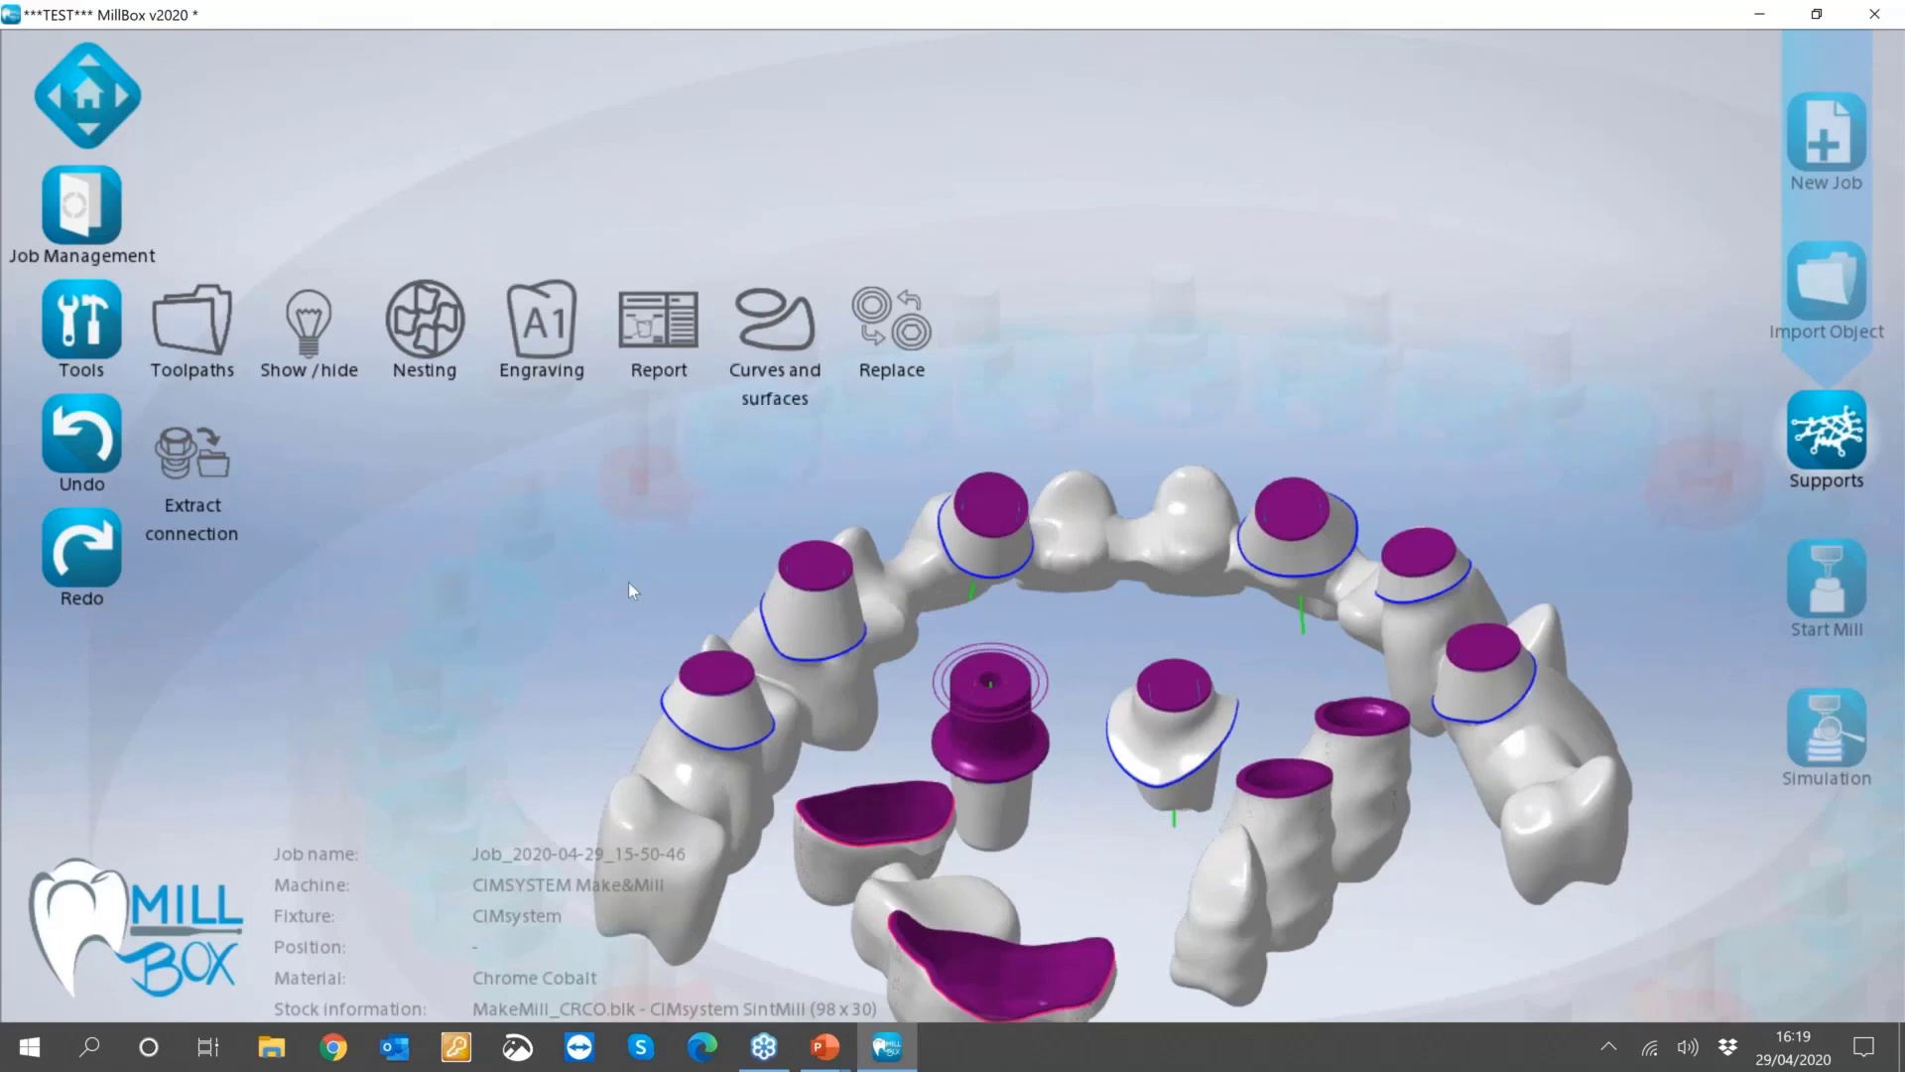
click(651, 640)
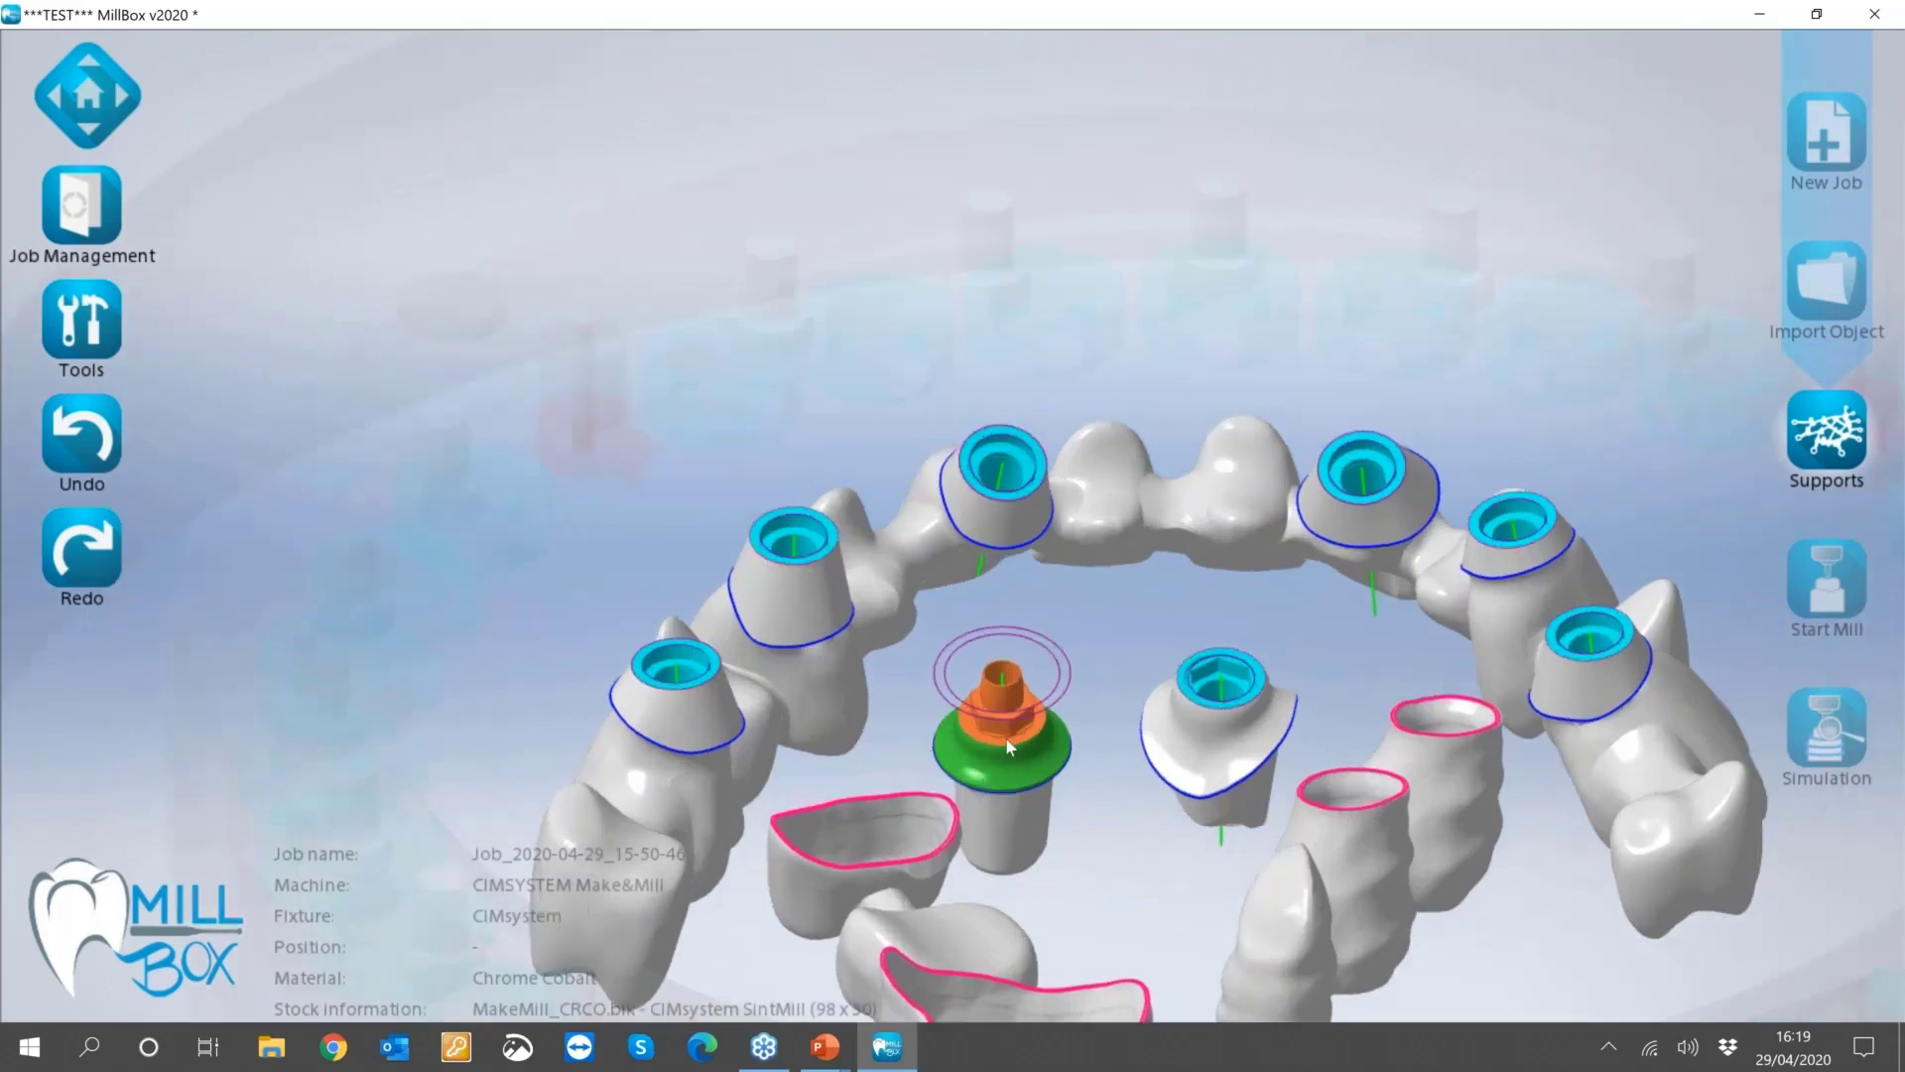
scroll(993, 734, up, 5)
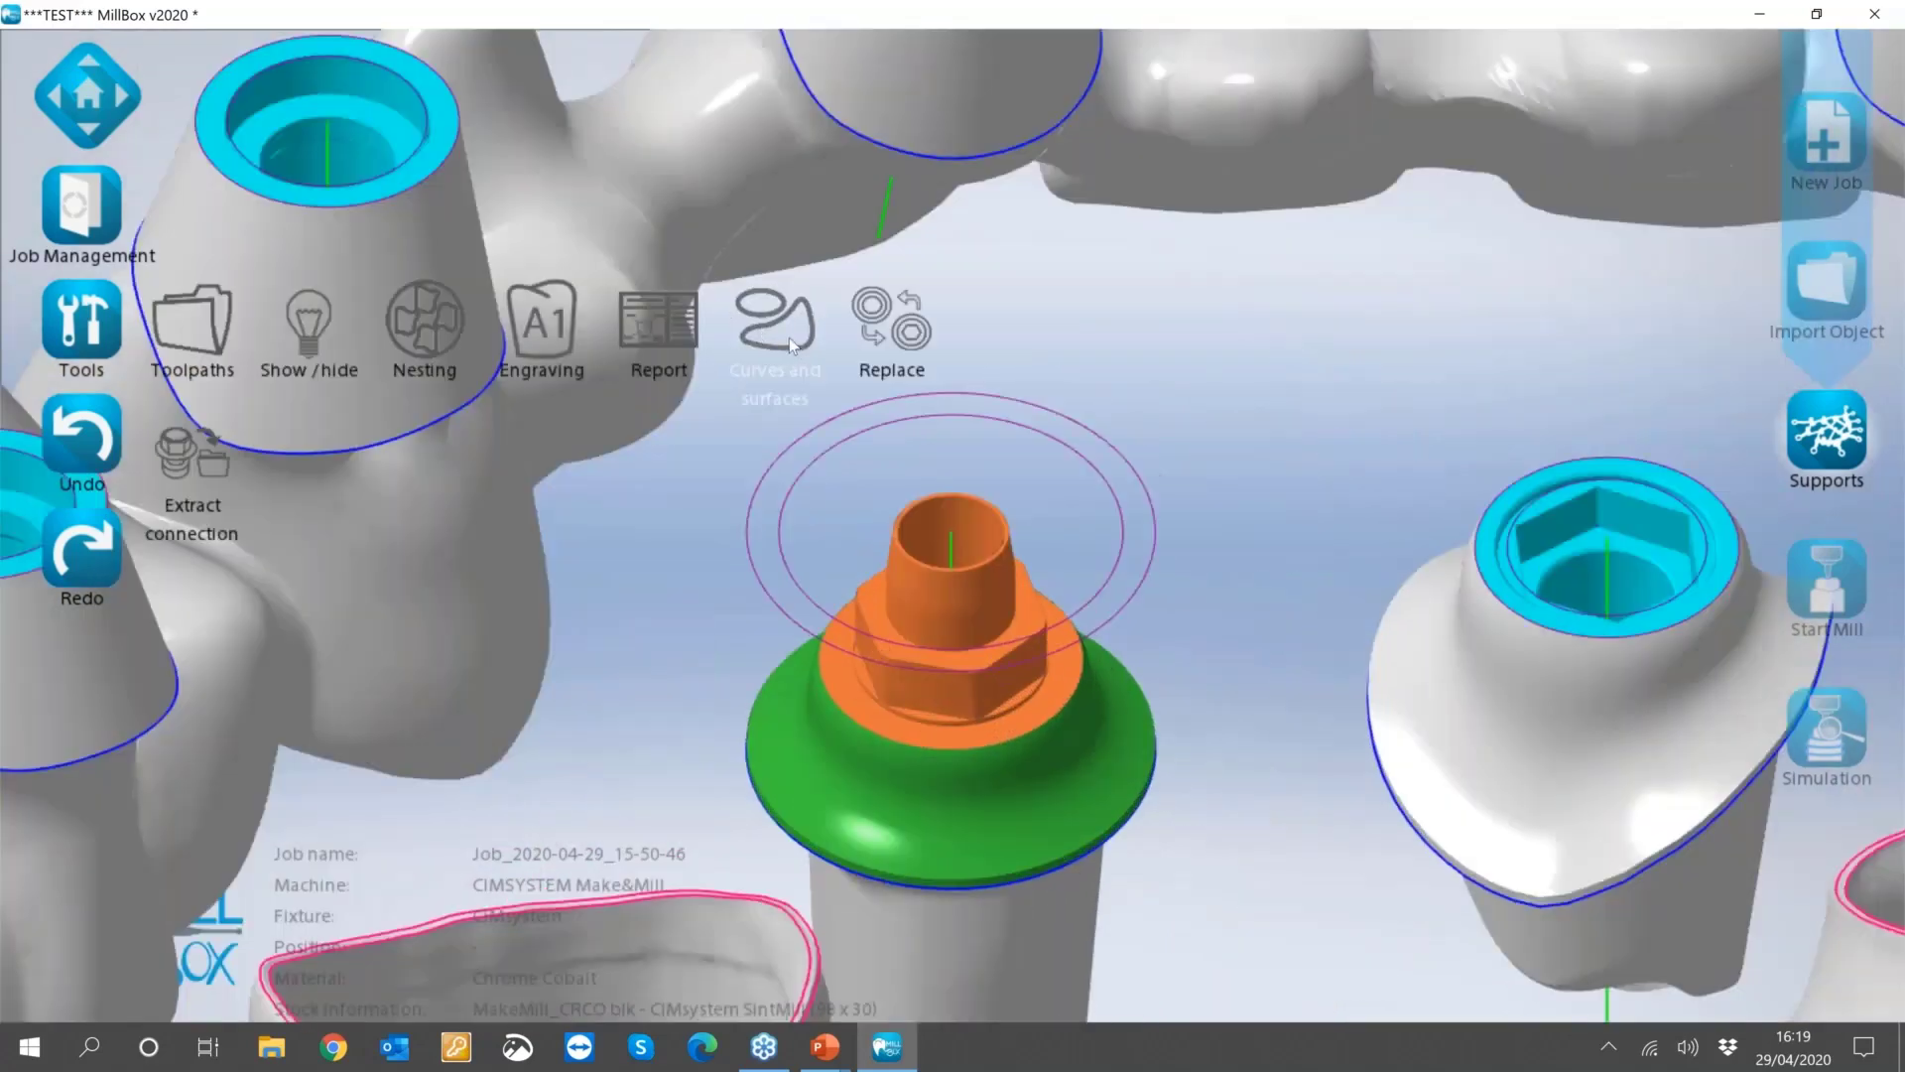
Start the Replace operation and select the single abutment's connection as the one to replace.
click(779, 327)
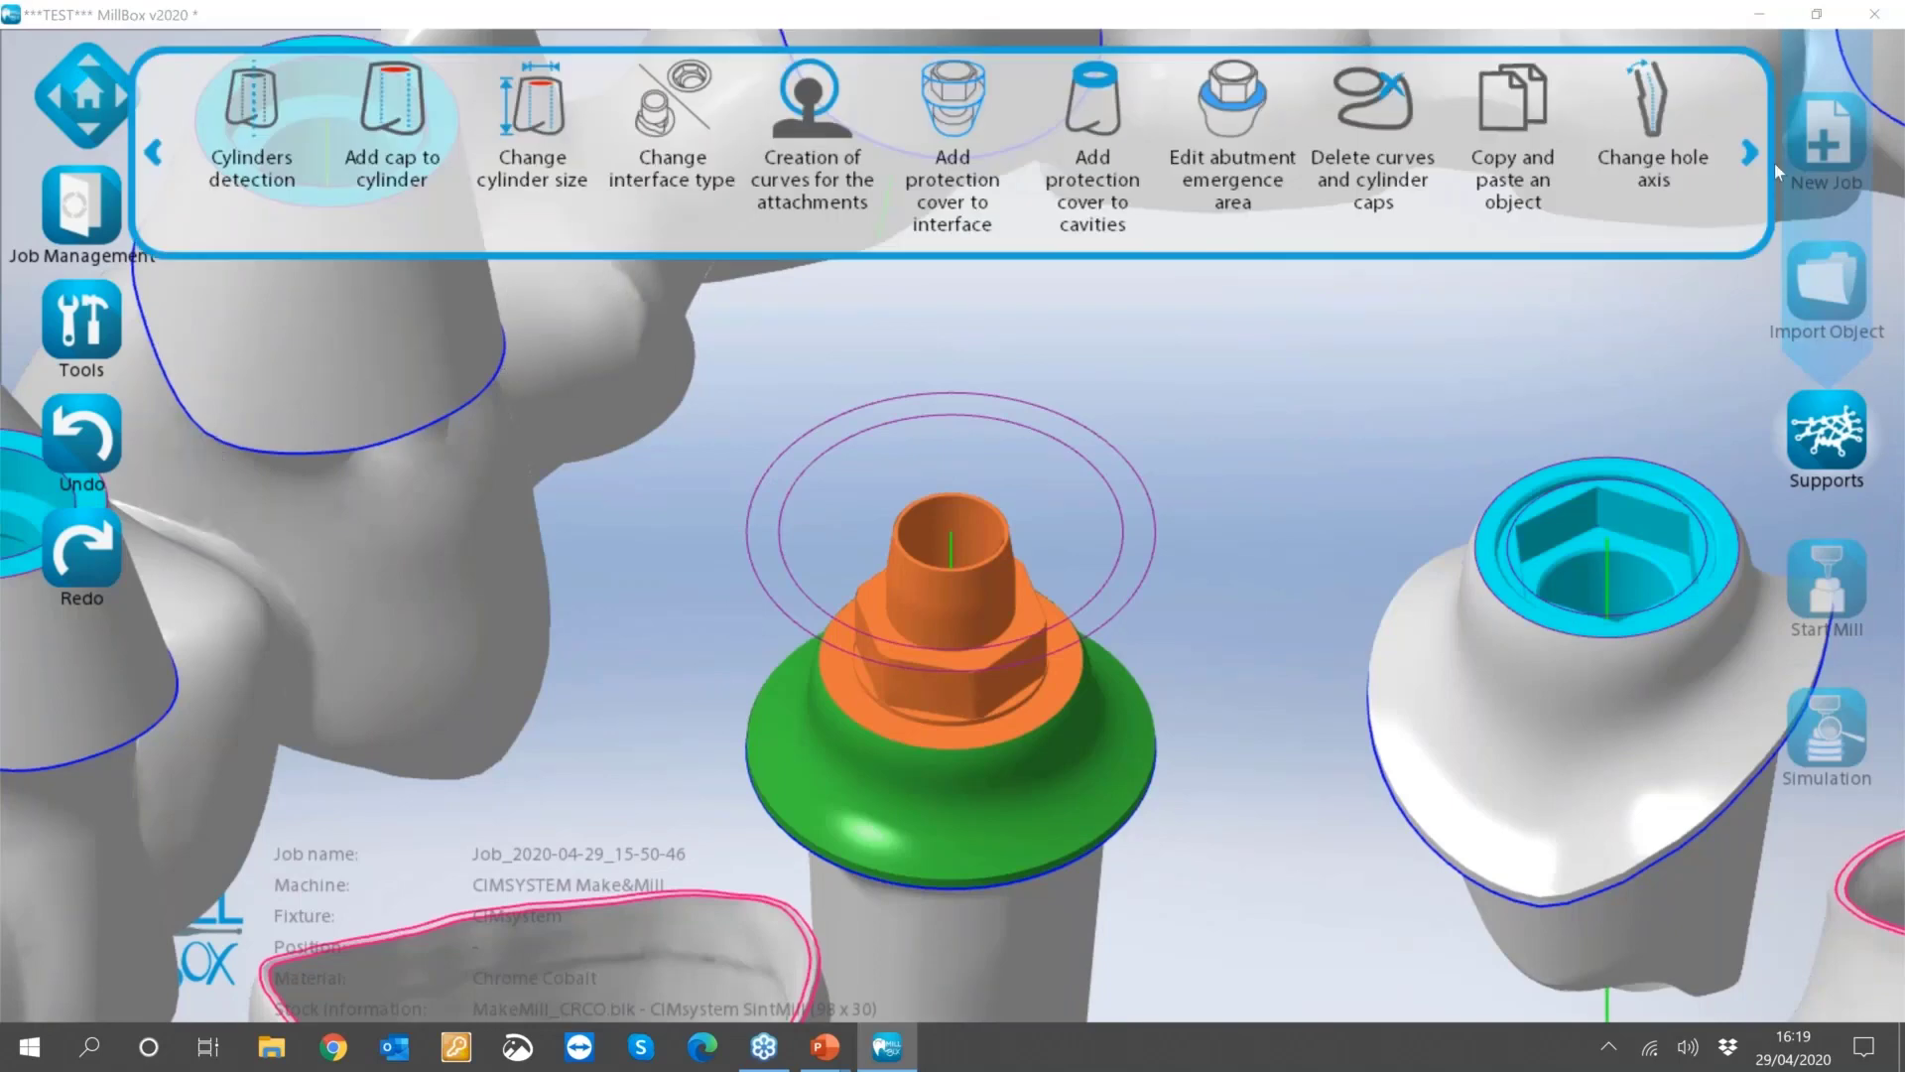
click(608, 533)
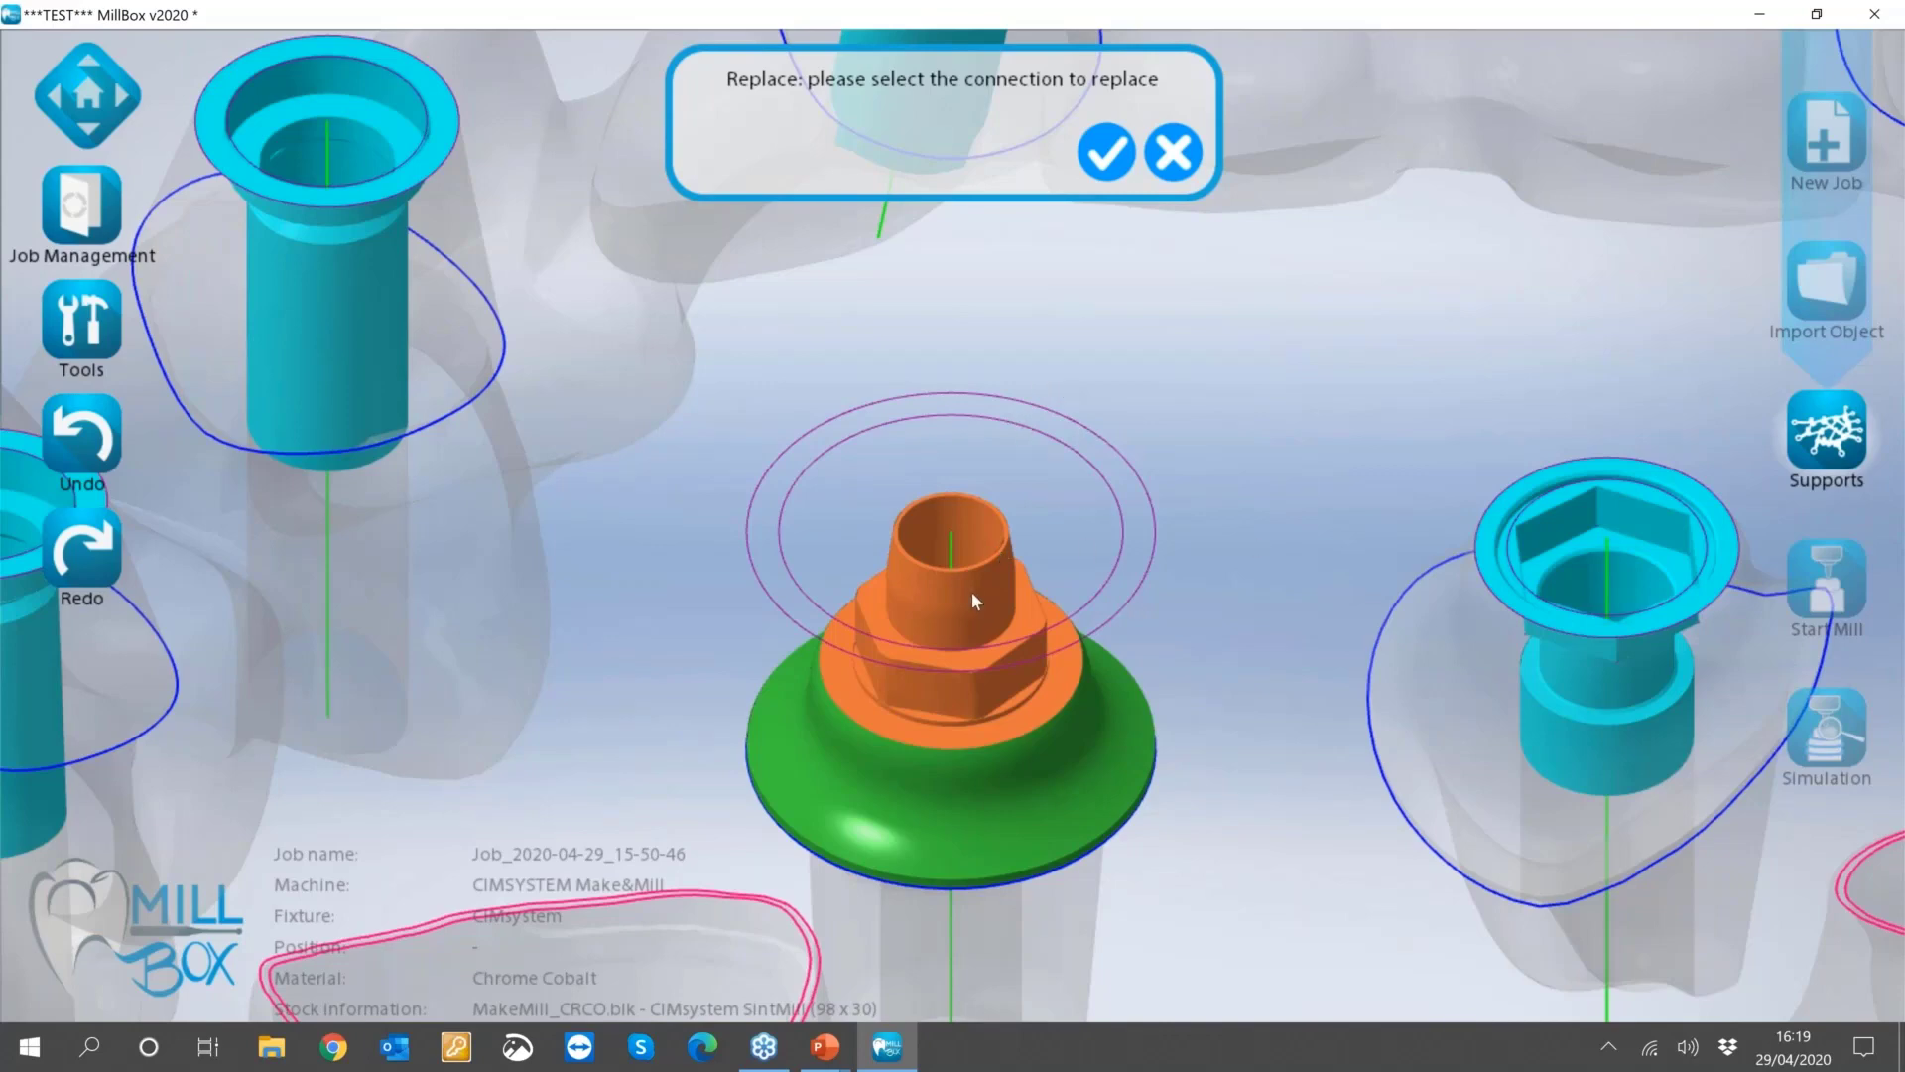
click(939, 609)
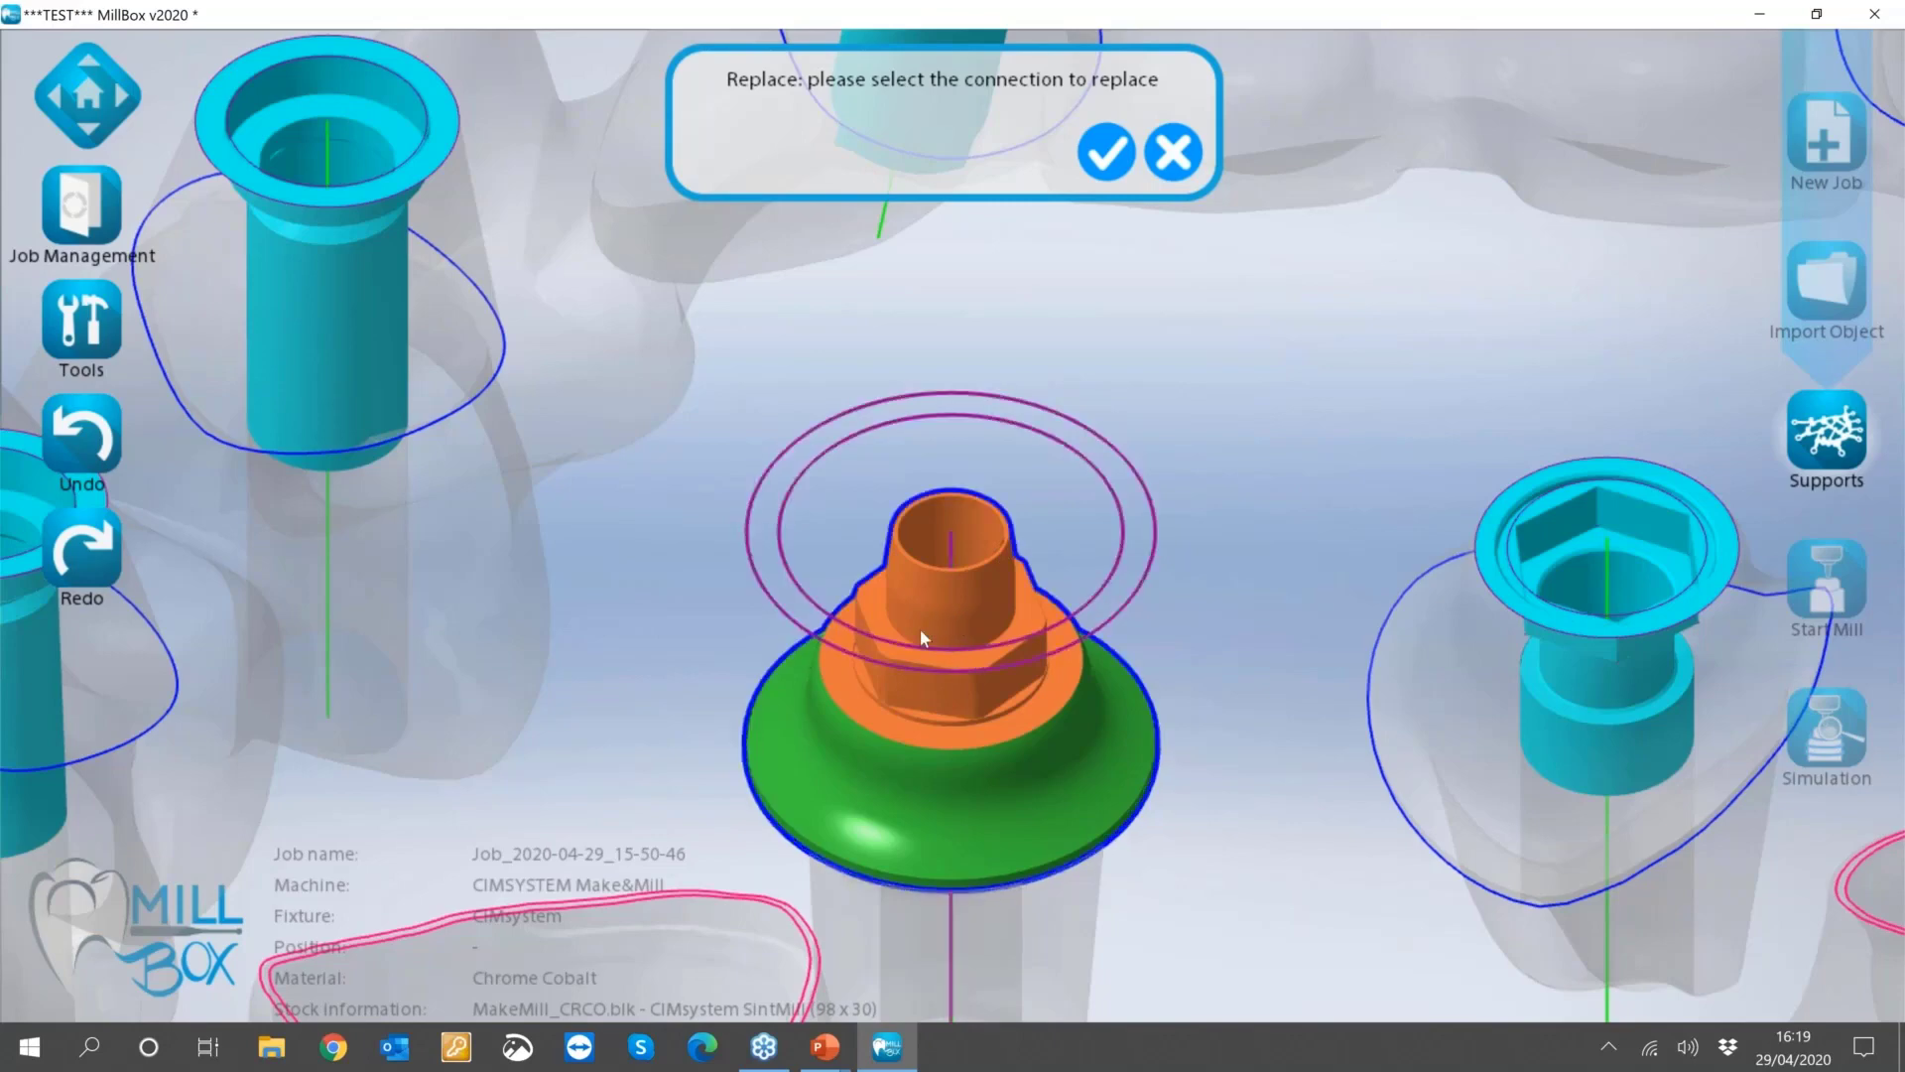
click(1108, 163)
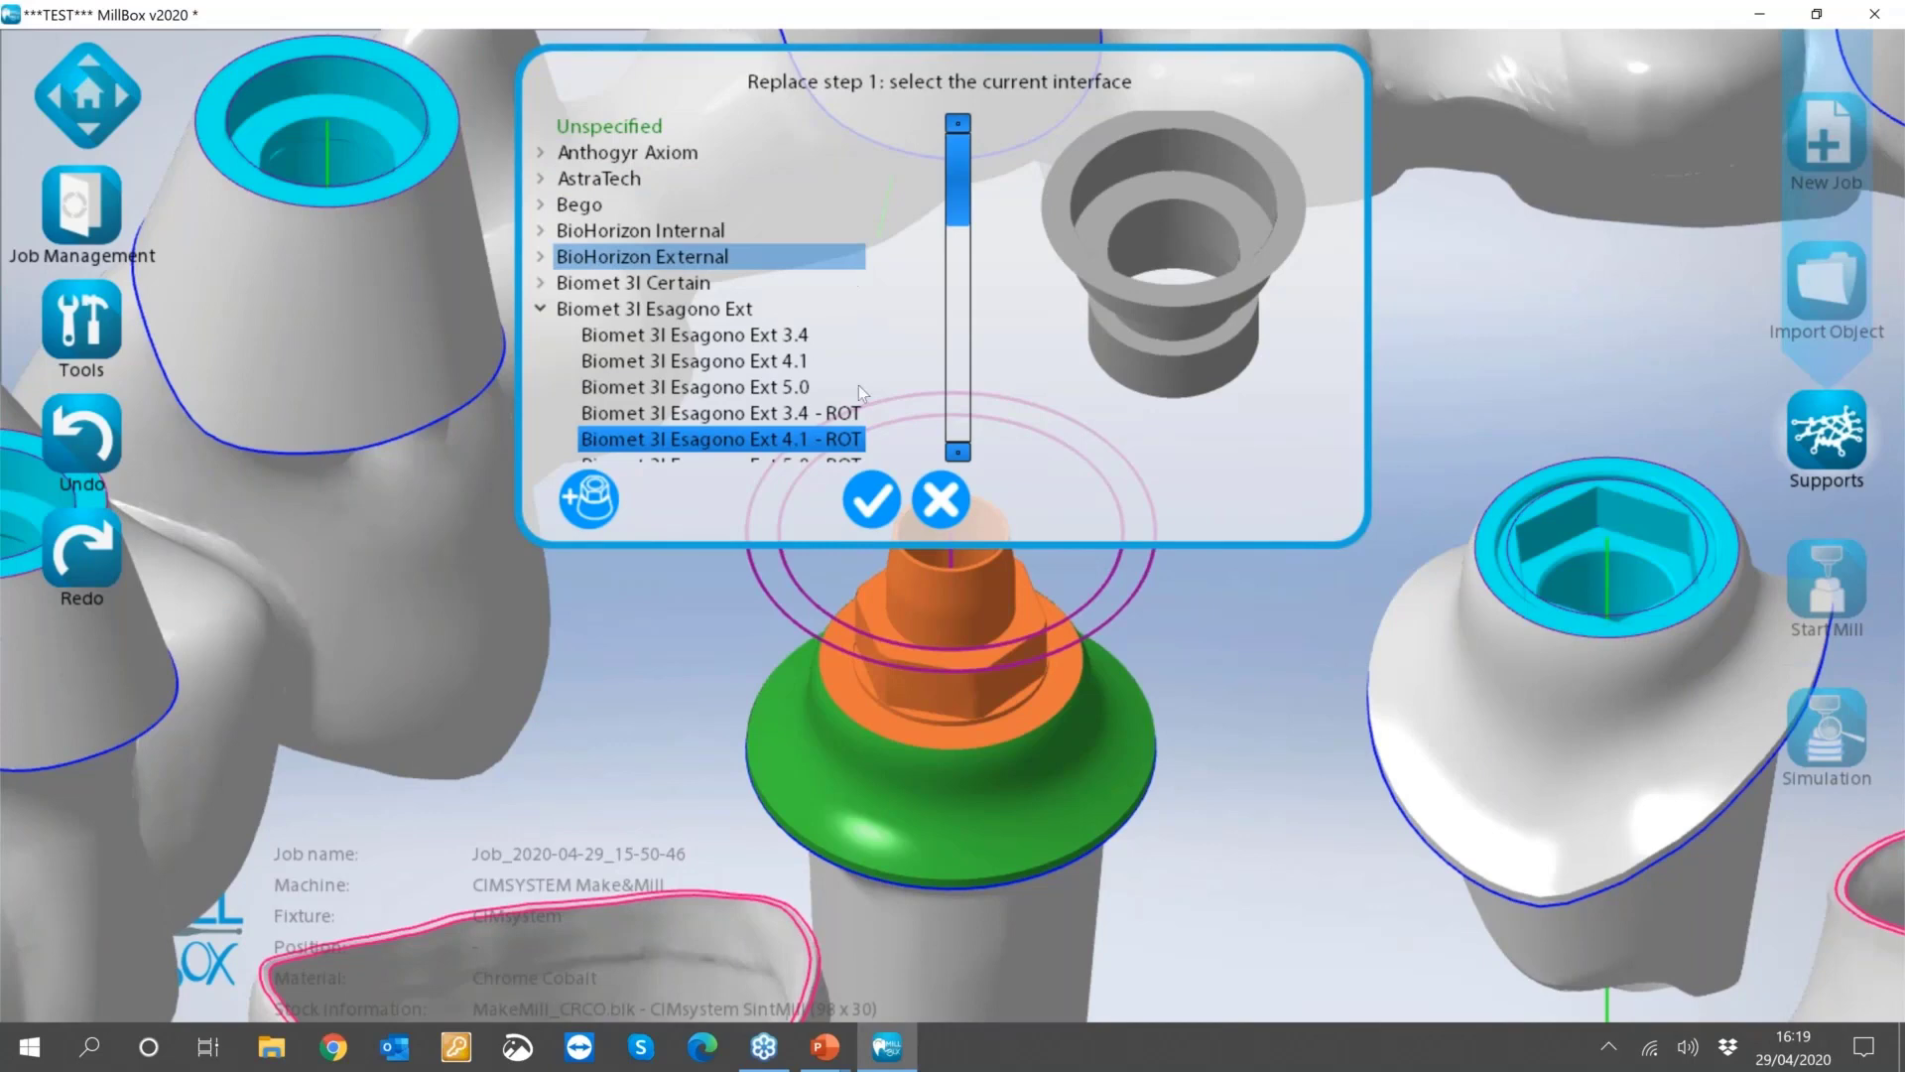
Examine the list of current interfaces and compare it with the single abutment's connection shape.
scroll(873, 298, down, 4)
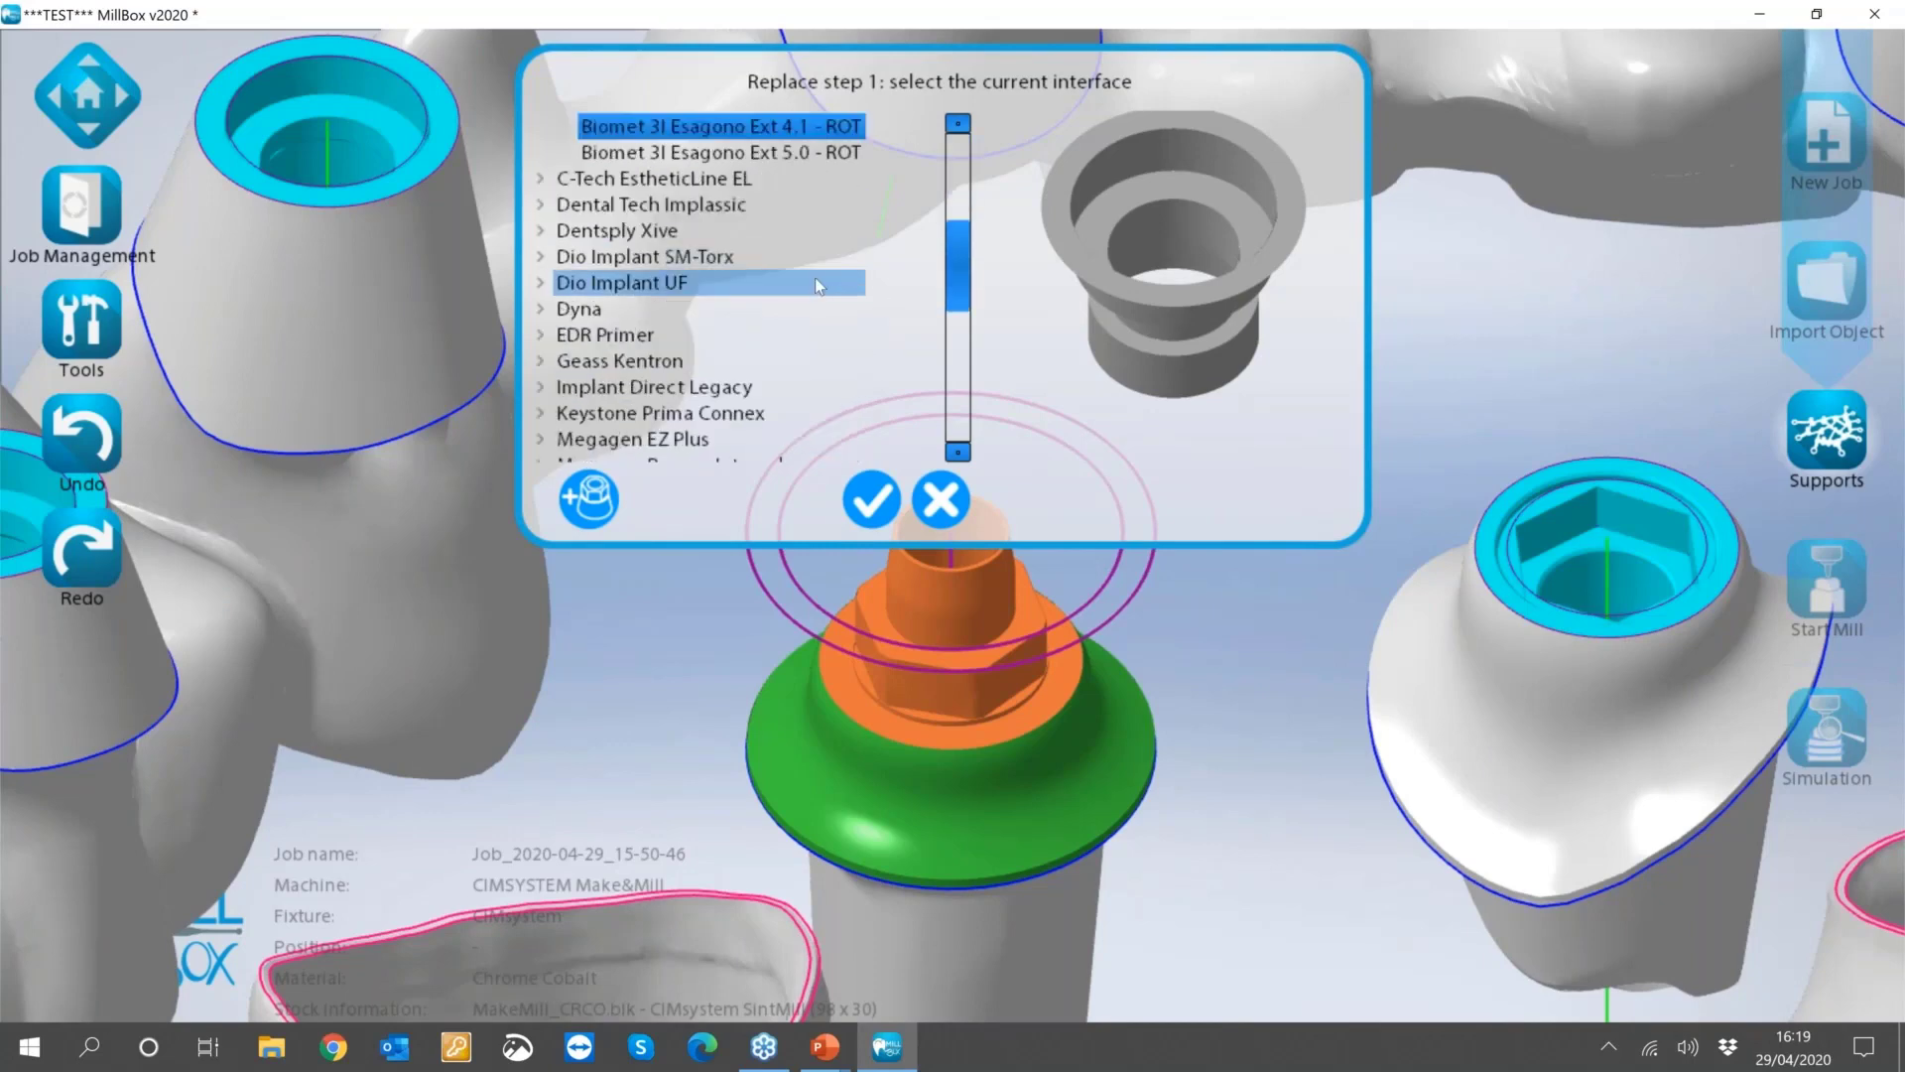
scroll(839, 289, up, 4)
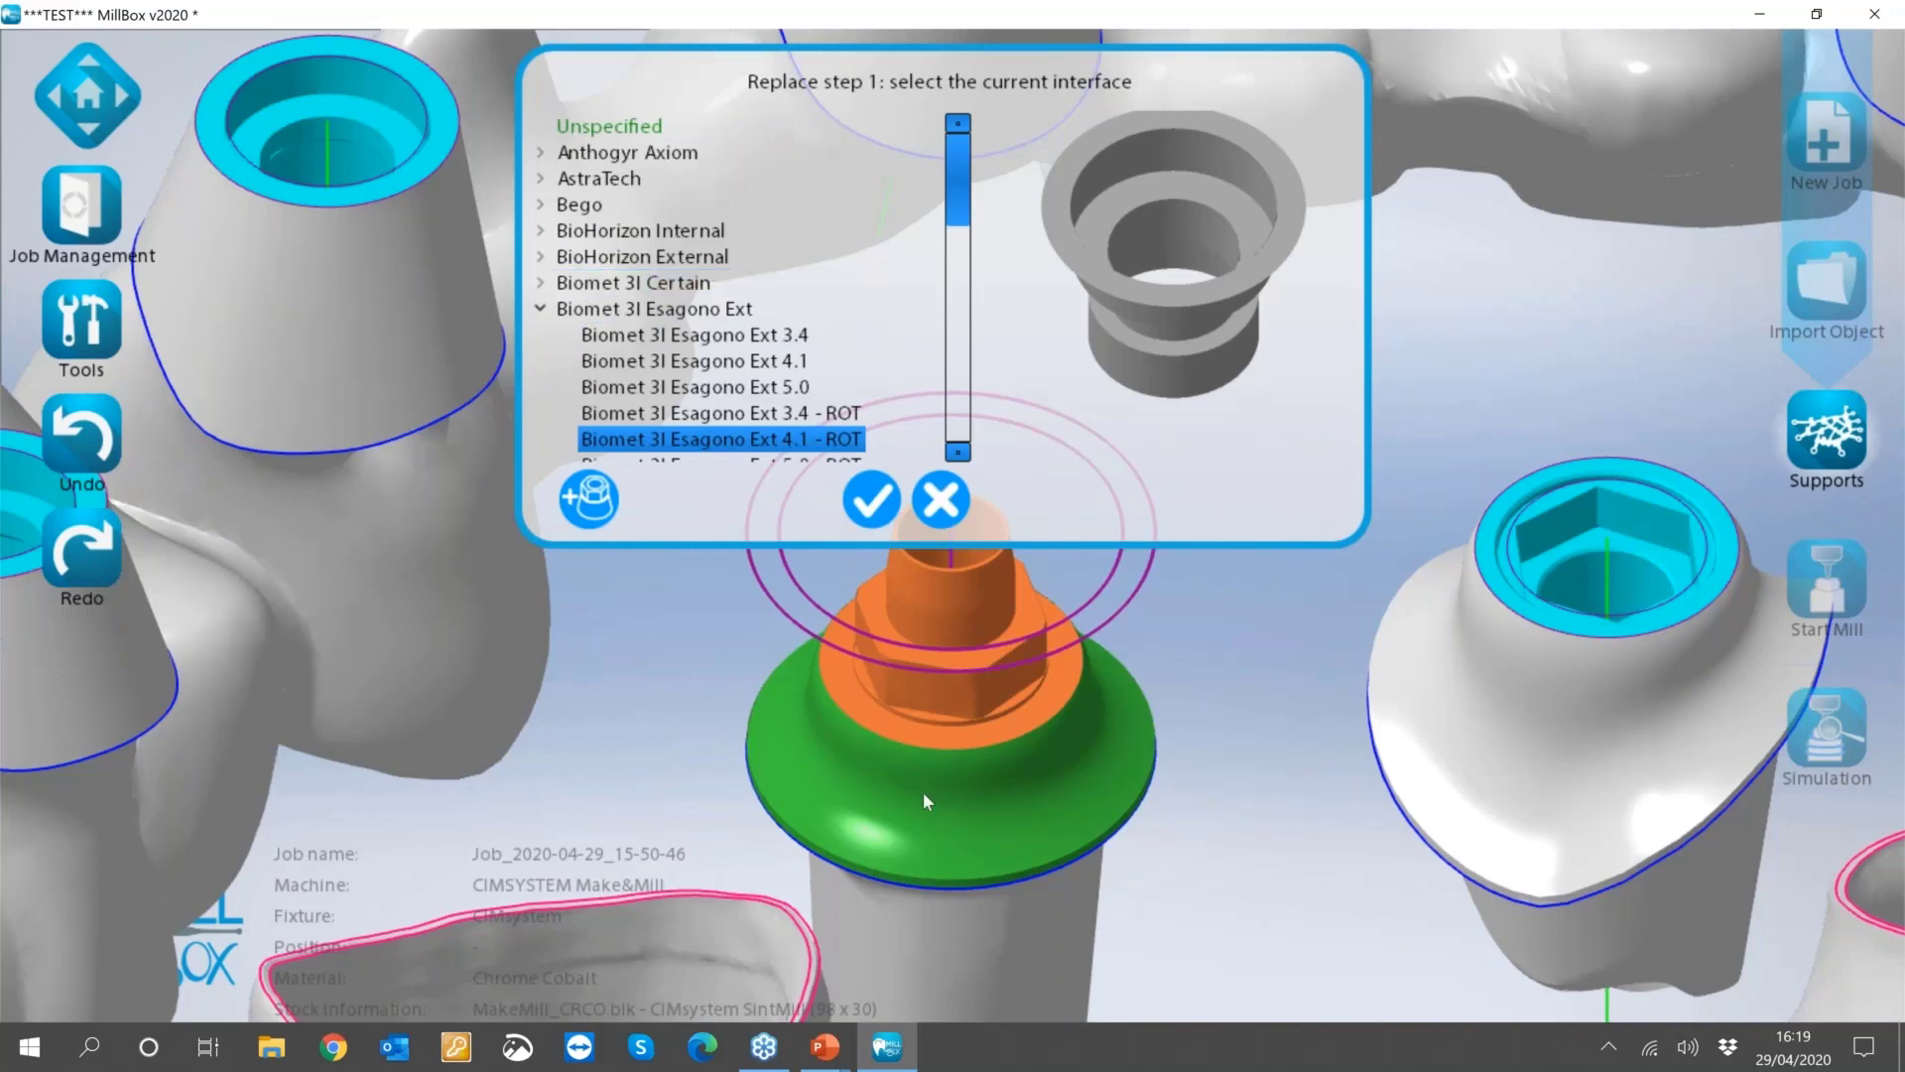
scroll(914, 791, down, 2)
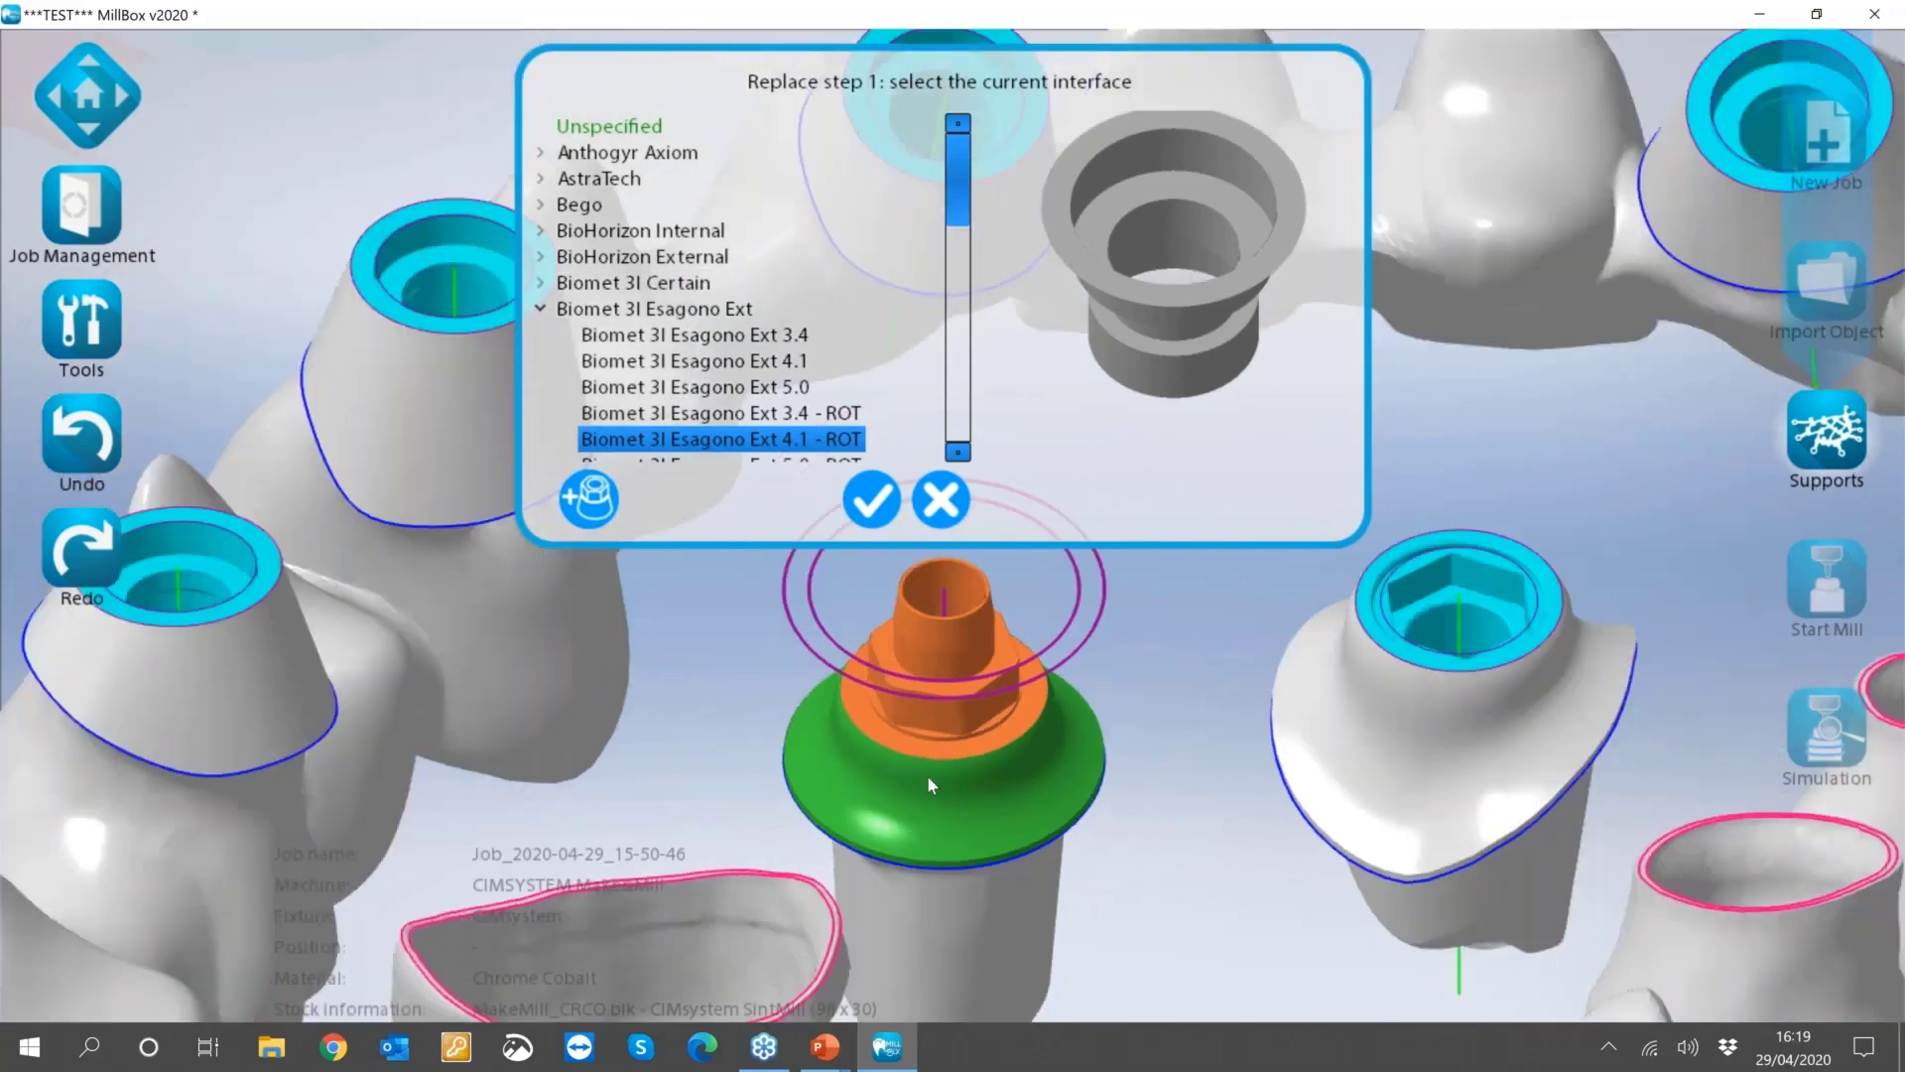
middle_drag(928, 777, 919, 653)
scroll(967, 696, up, 2)
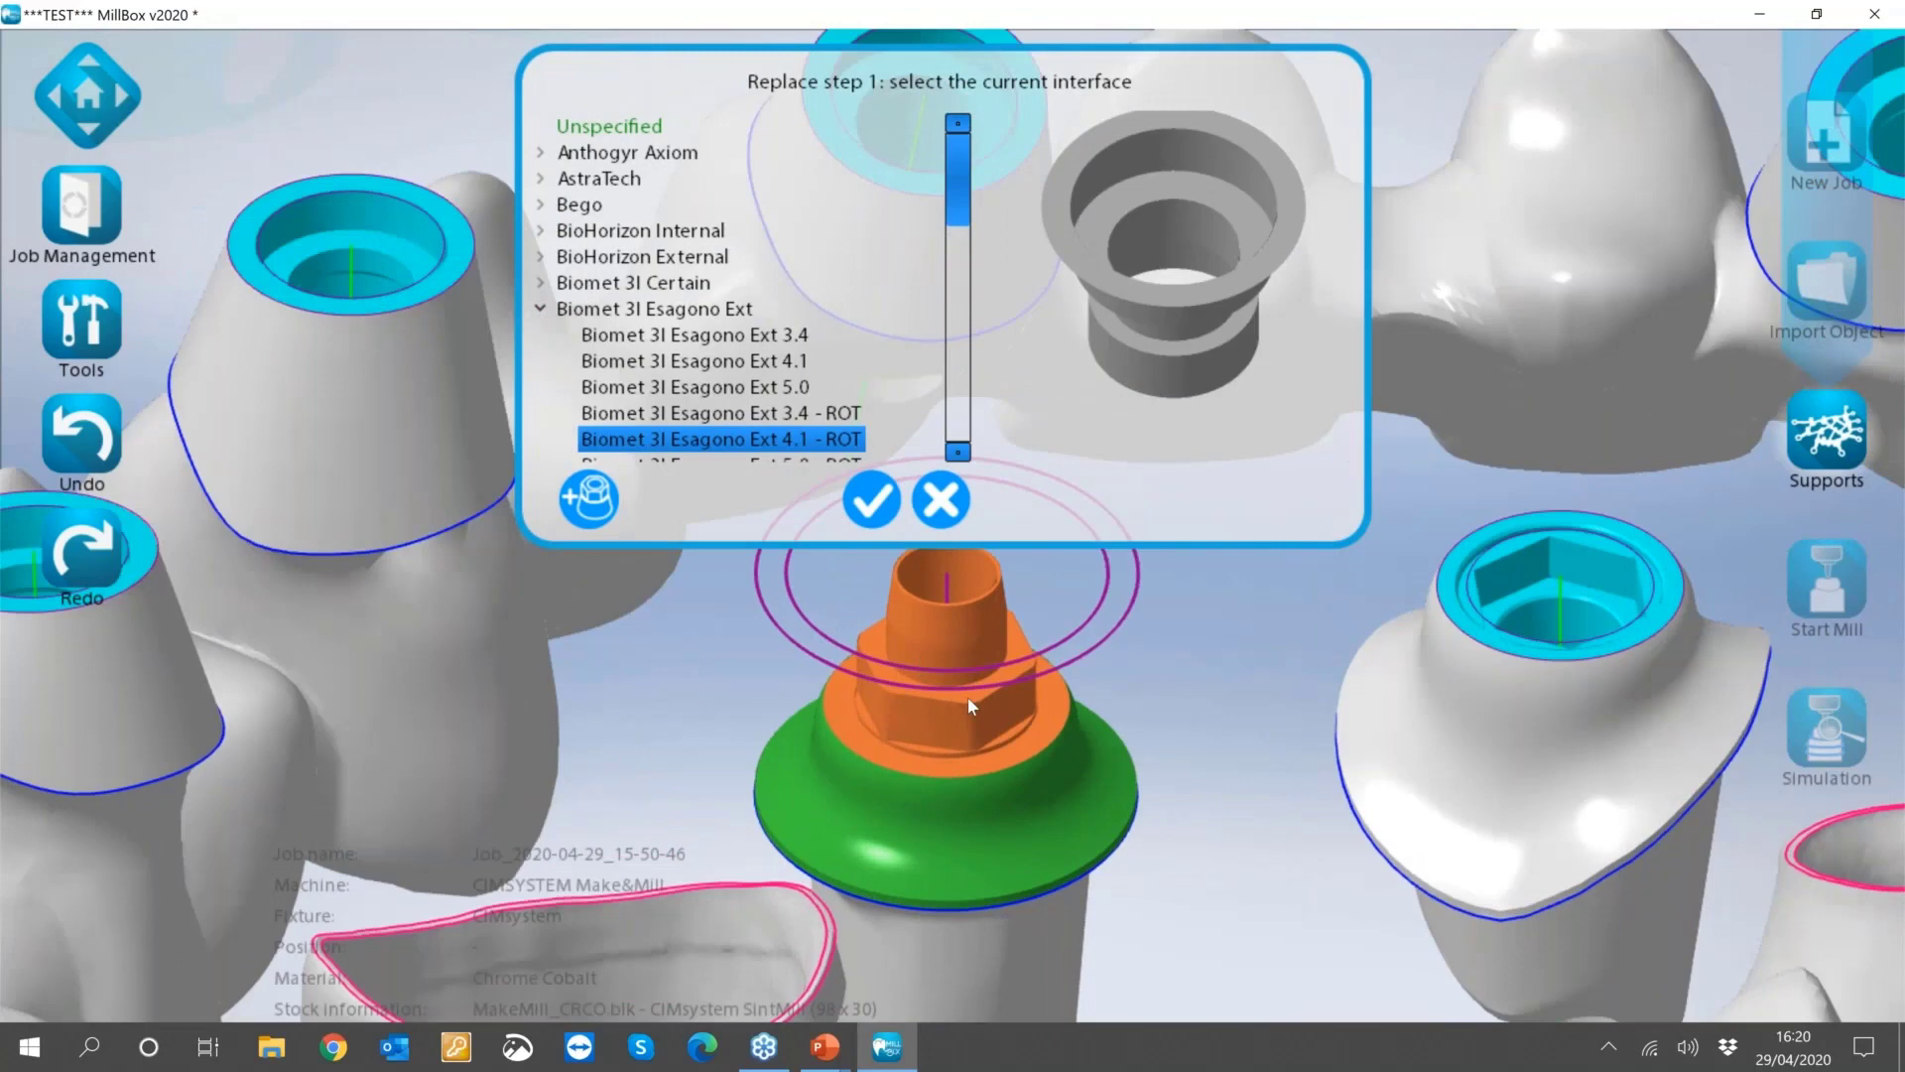
scroll(968, 696, down, 2)
scroll(889, 635, up, 3)
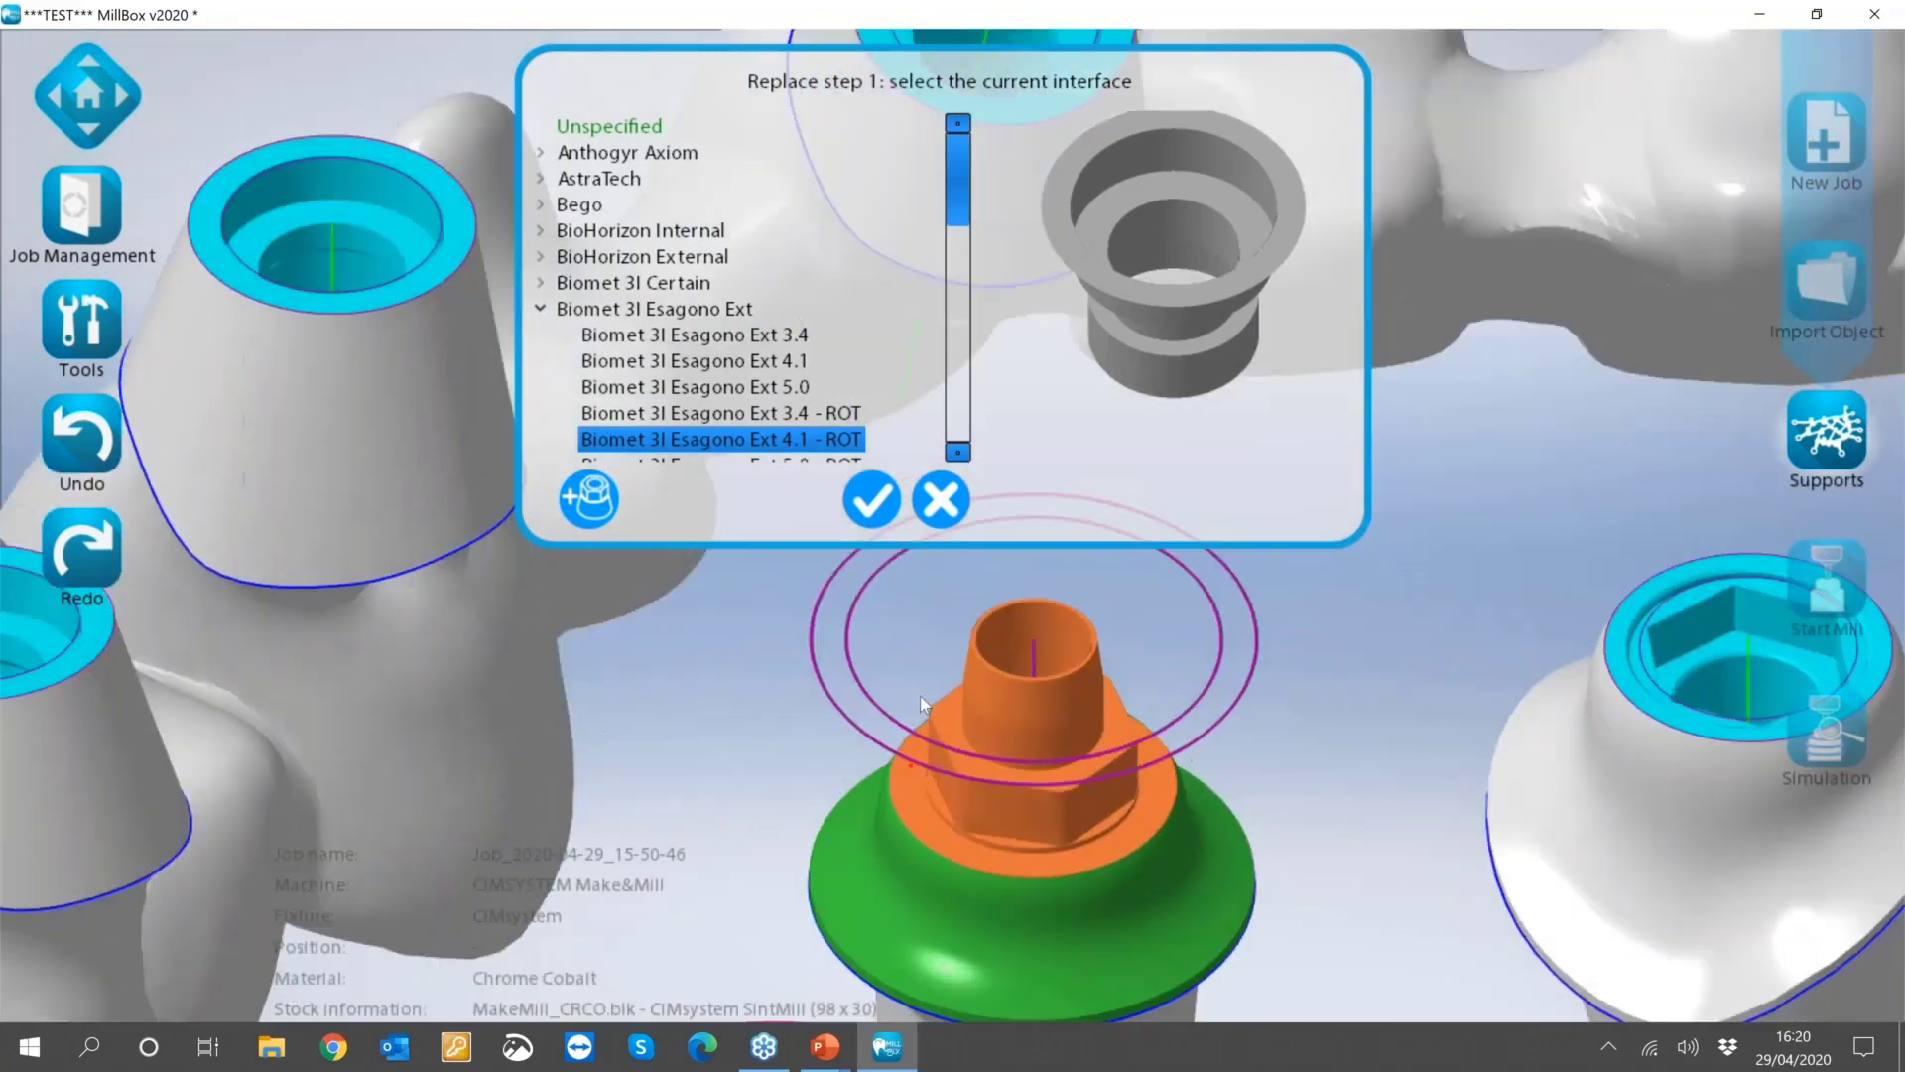
middle_drag(920, 695, 919, 694)
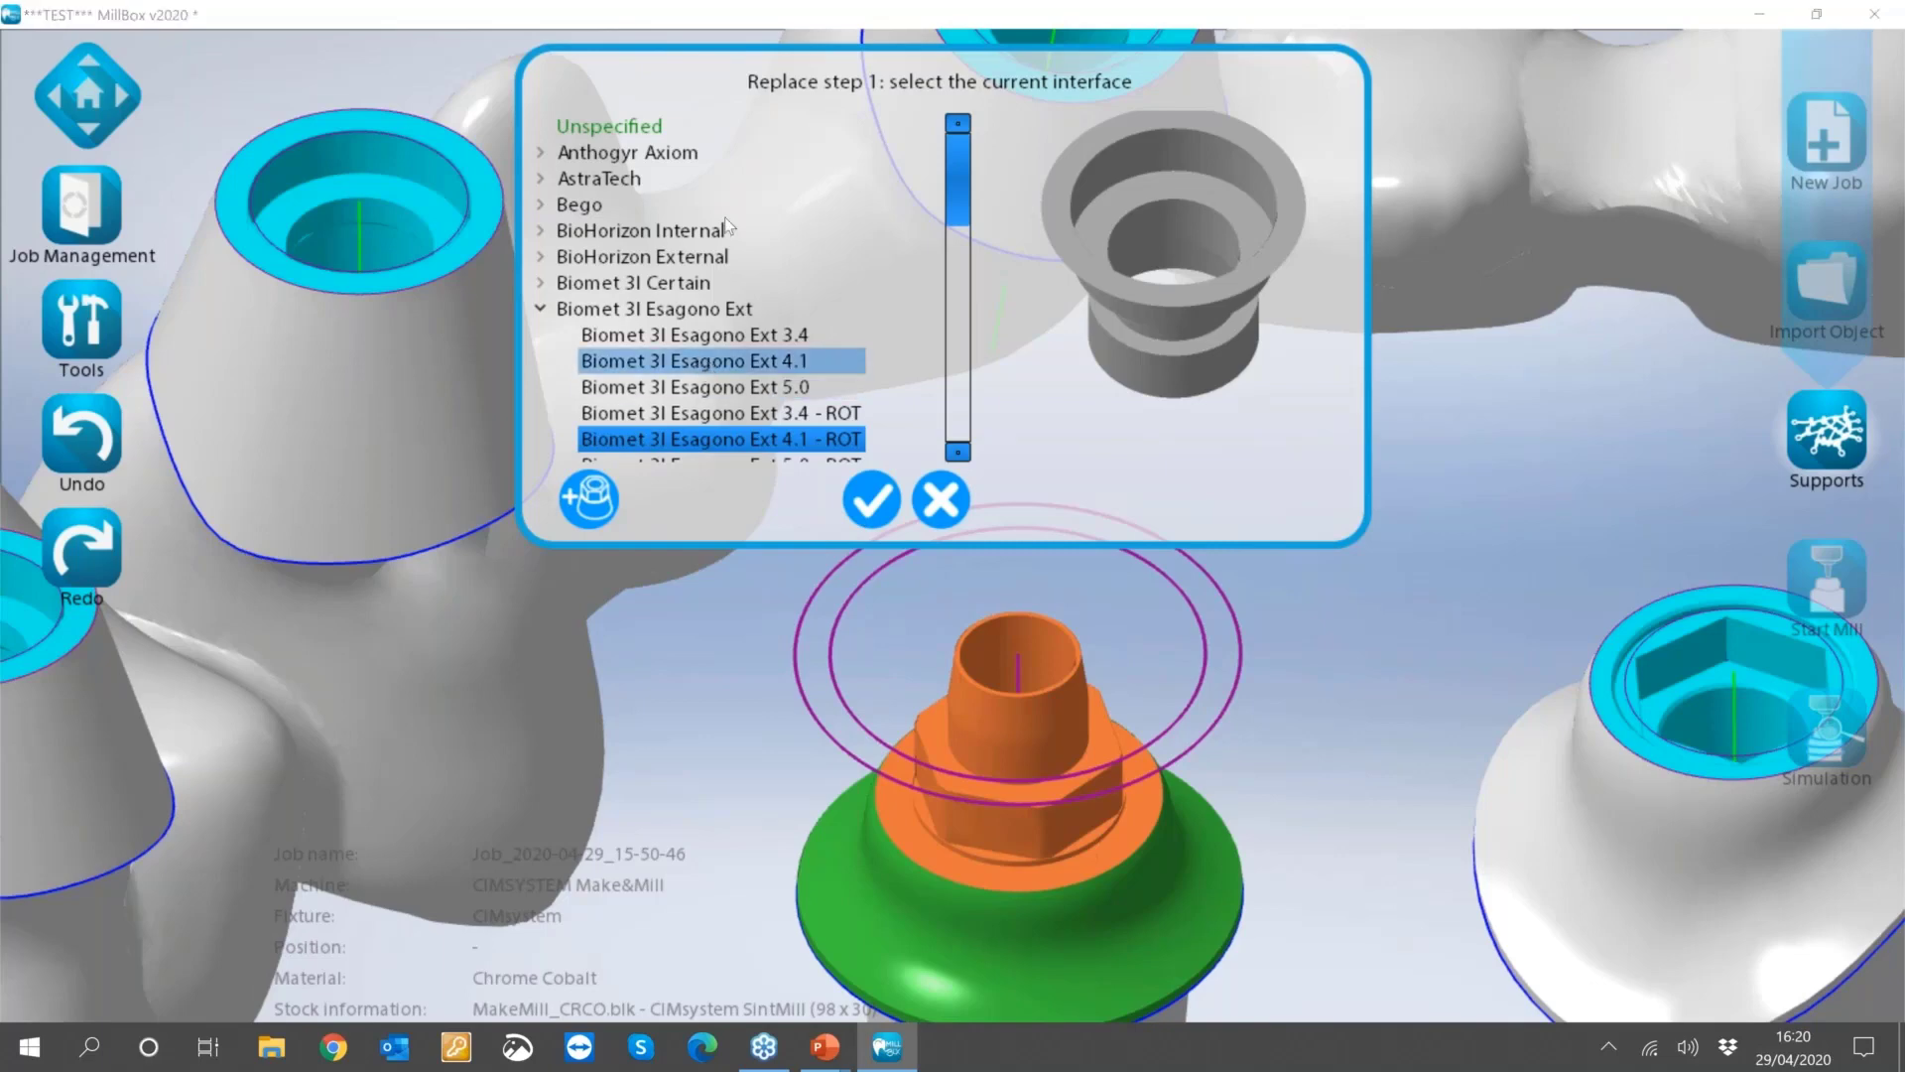
Replace the single abutment's connection, using Biomet 3I Certain 4.1 as both the current interface and the interface to insert.
click(711, 367)
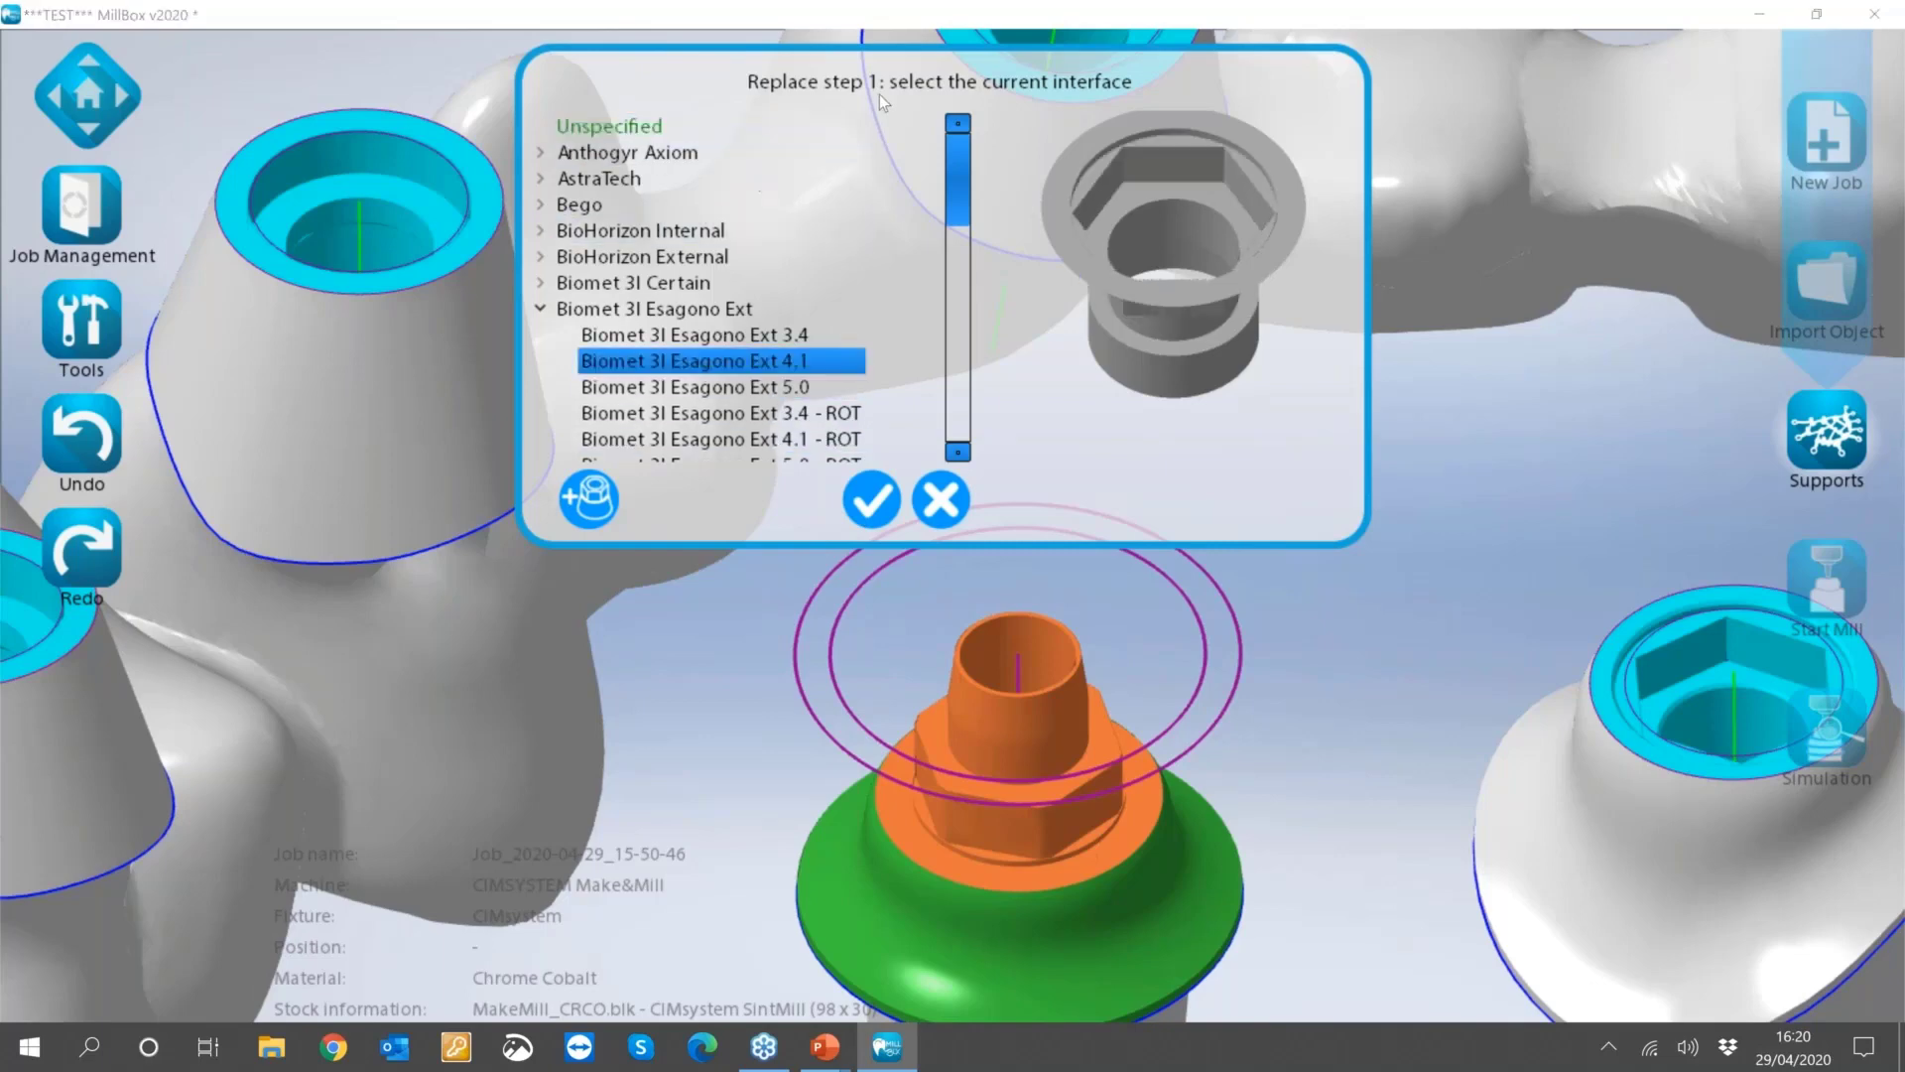
click(545, 307)
click(544, 282)
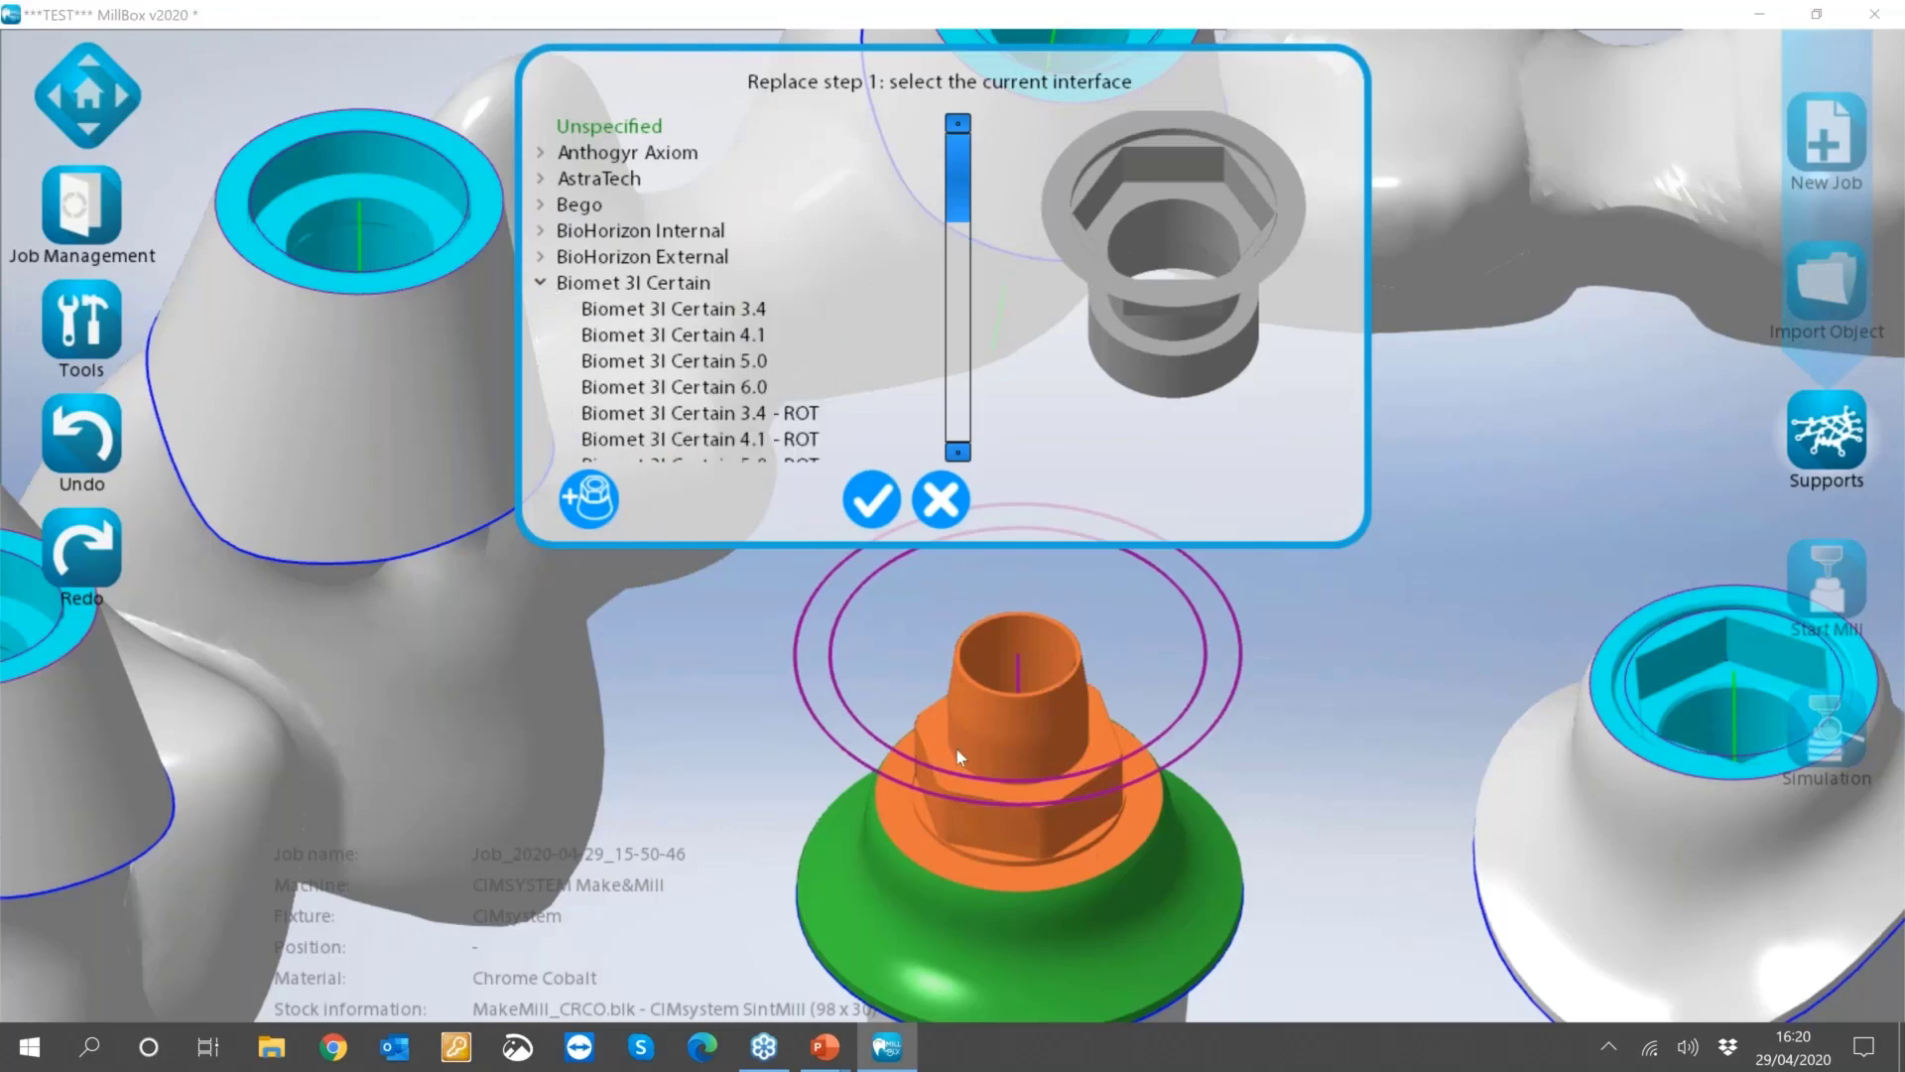
click(699, 342)
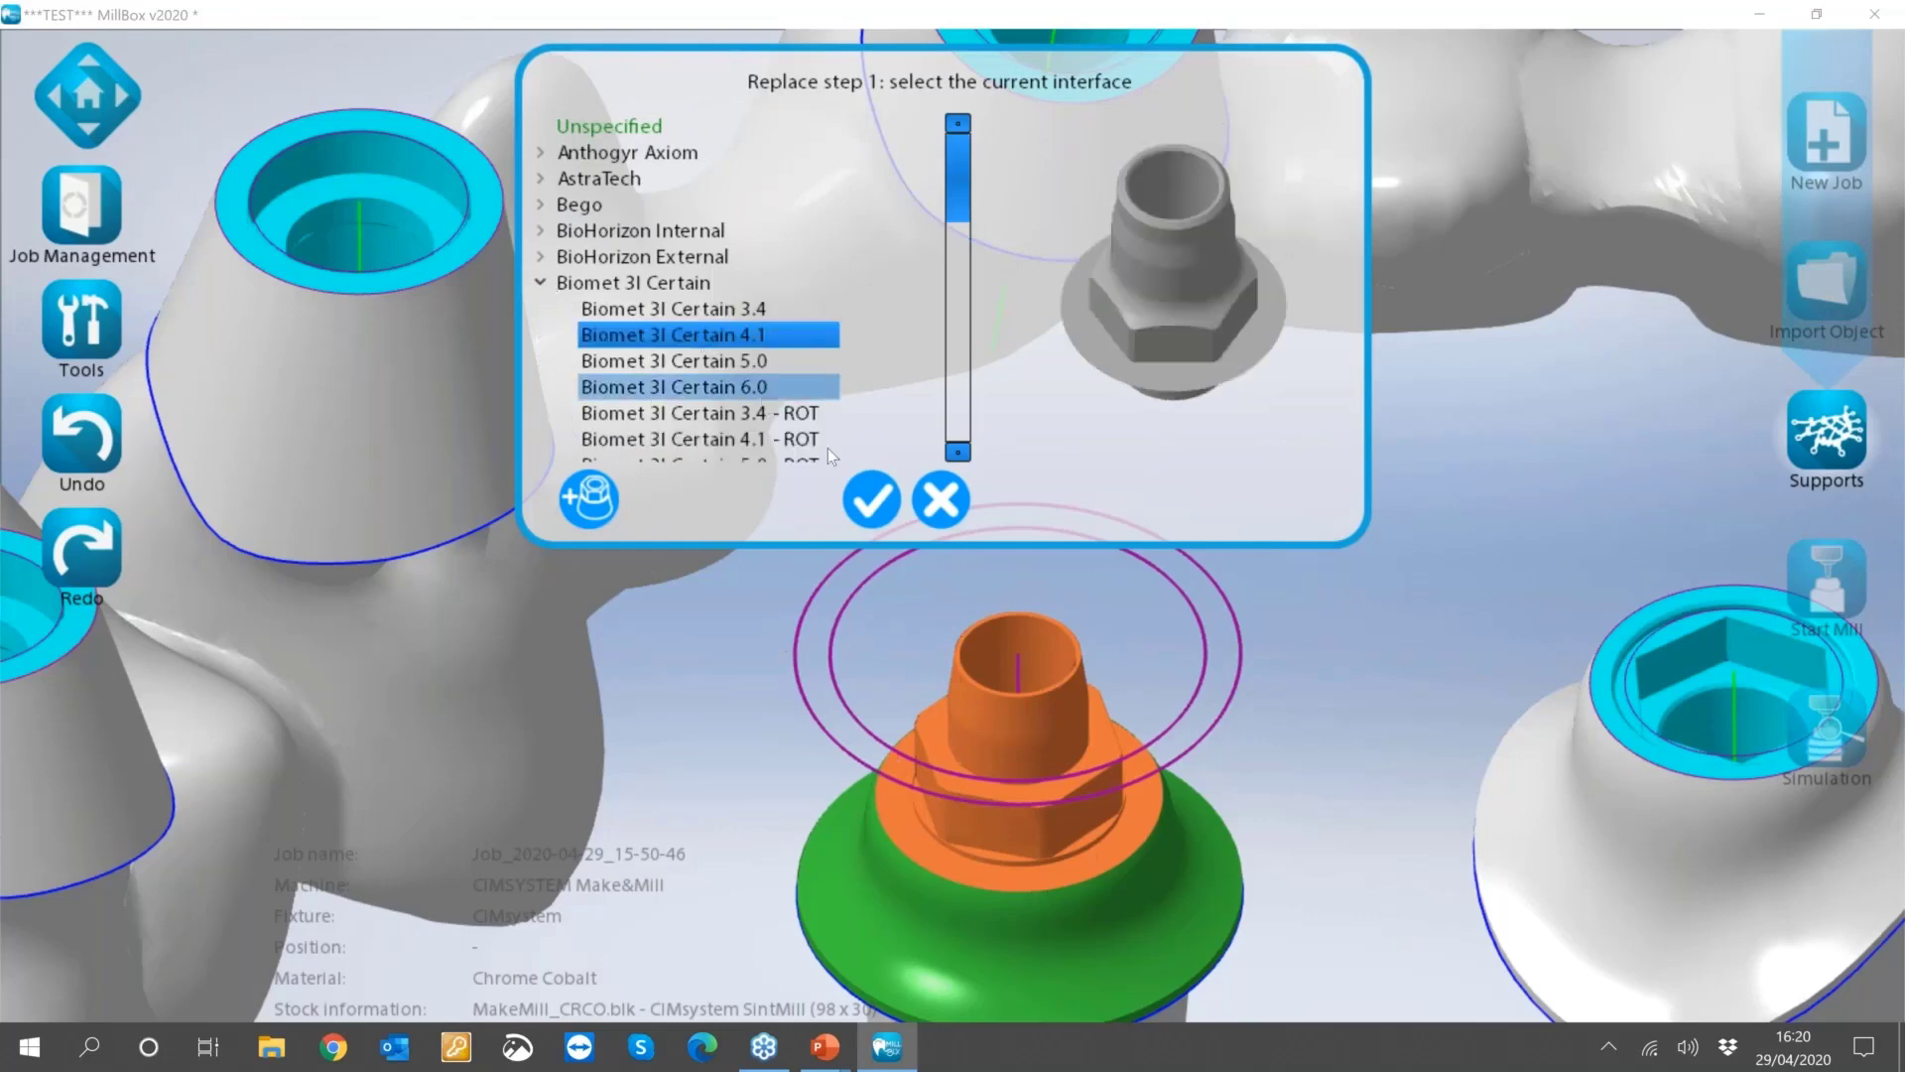
click(873, 501)
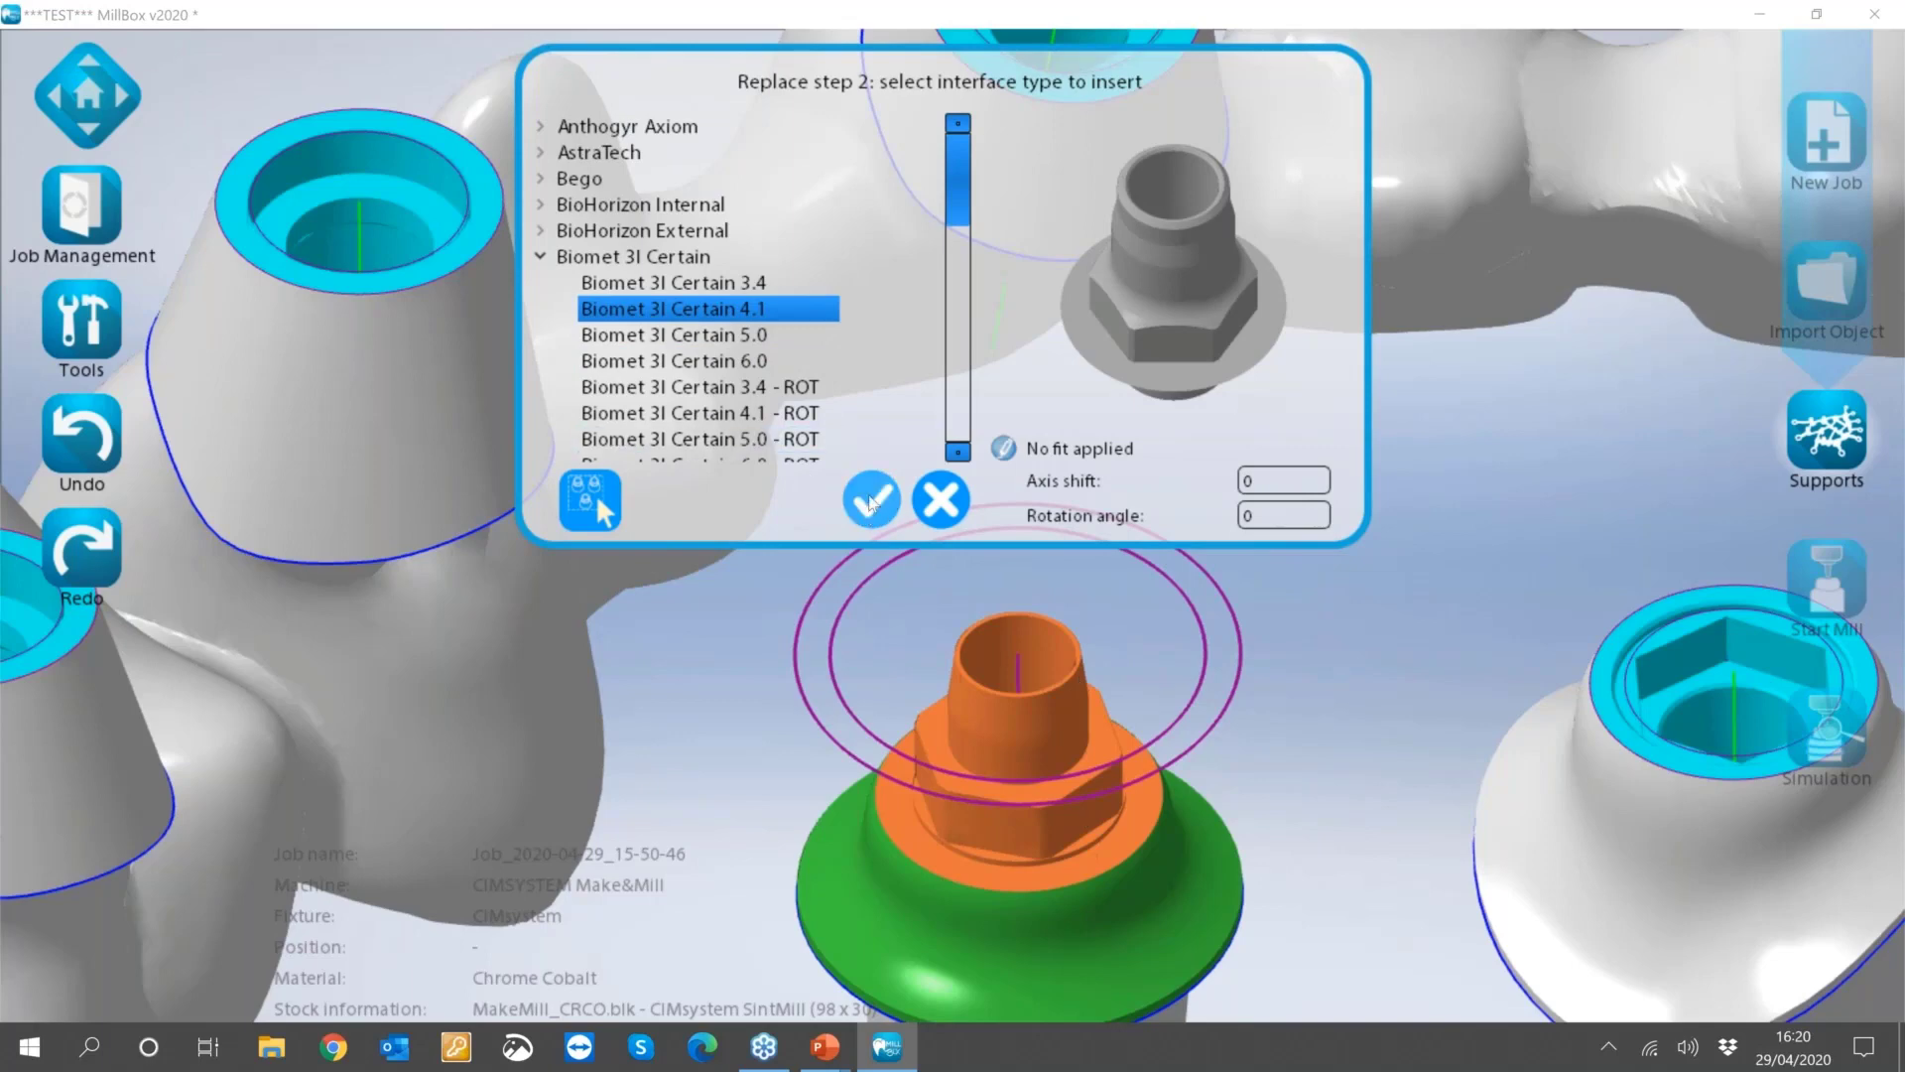
click(905, 523)
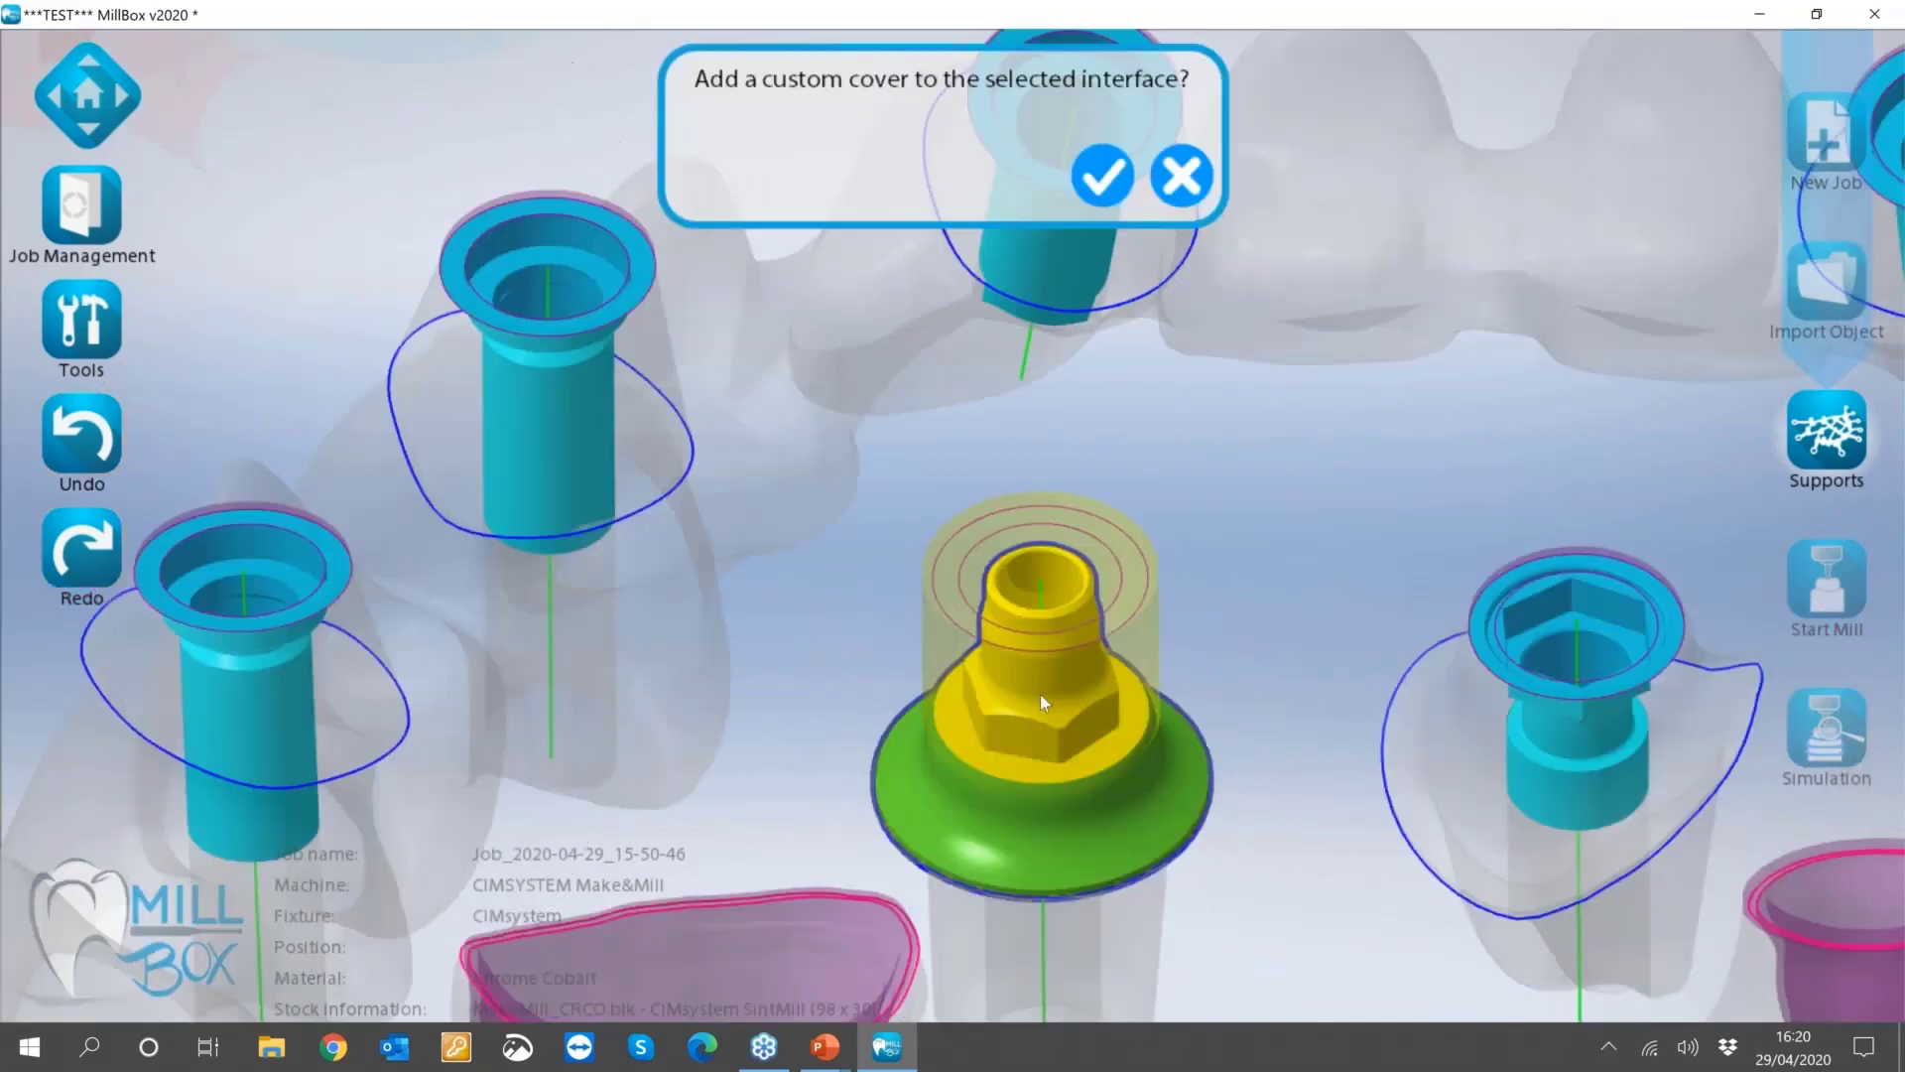
Start adding a custom cover to the single abutment's interface and preview the external_41 cover geometry.
right_drag(1040, 693, 1063, 758)
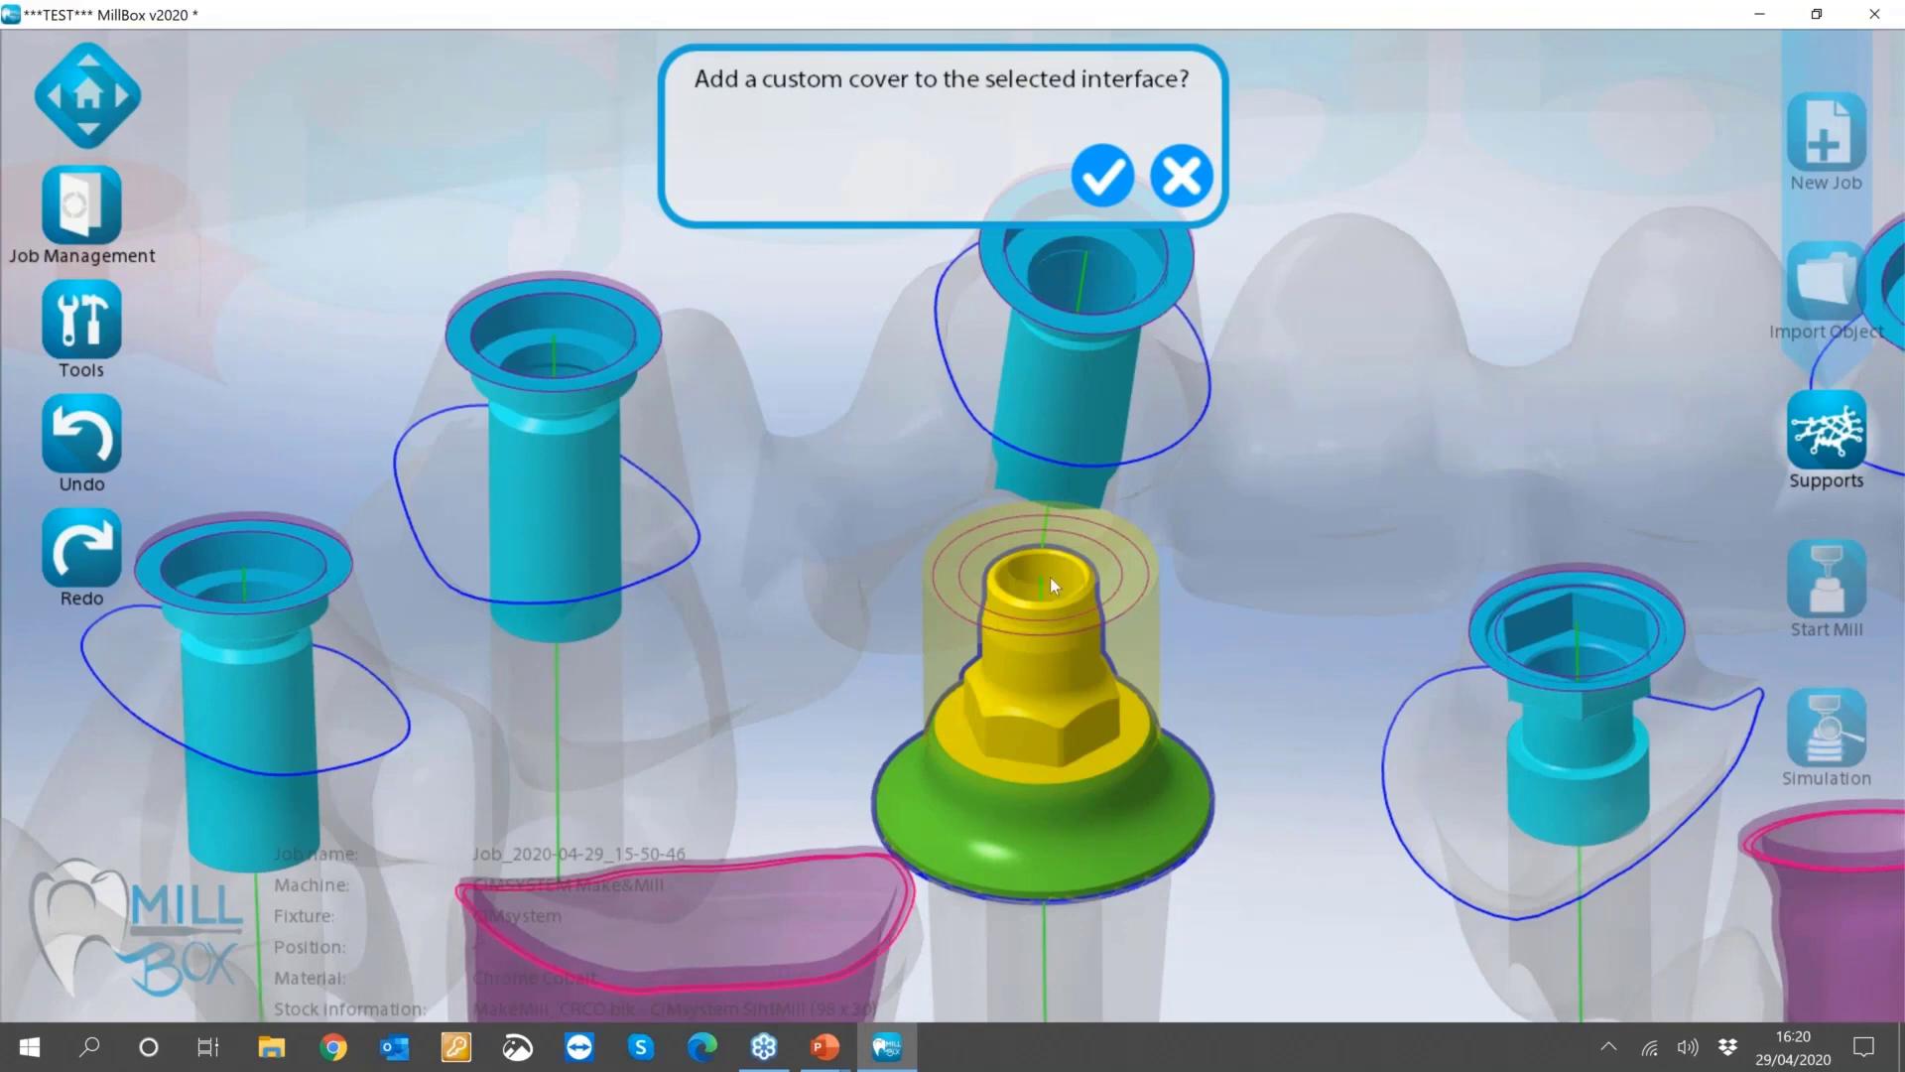
scroll(1050, 576, down, 3)
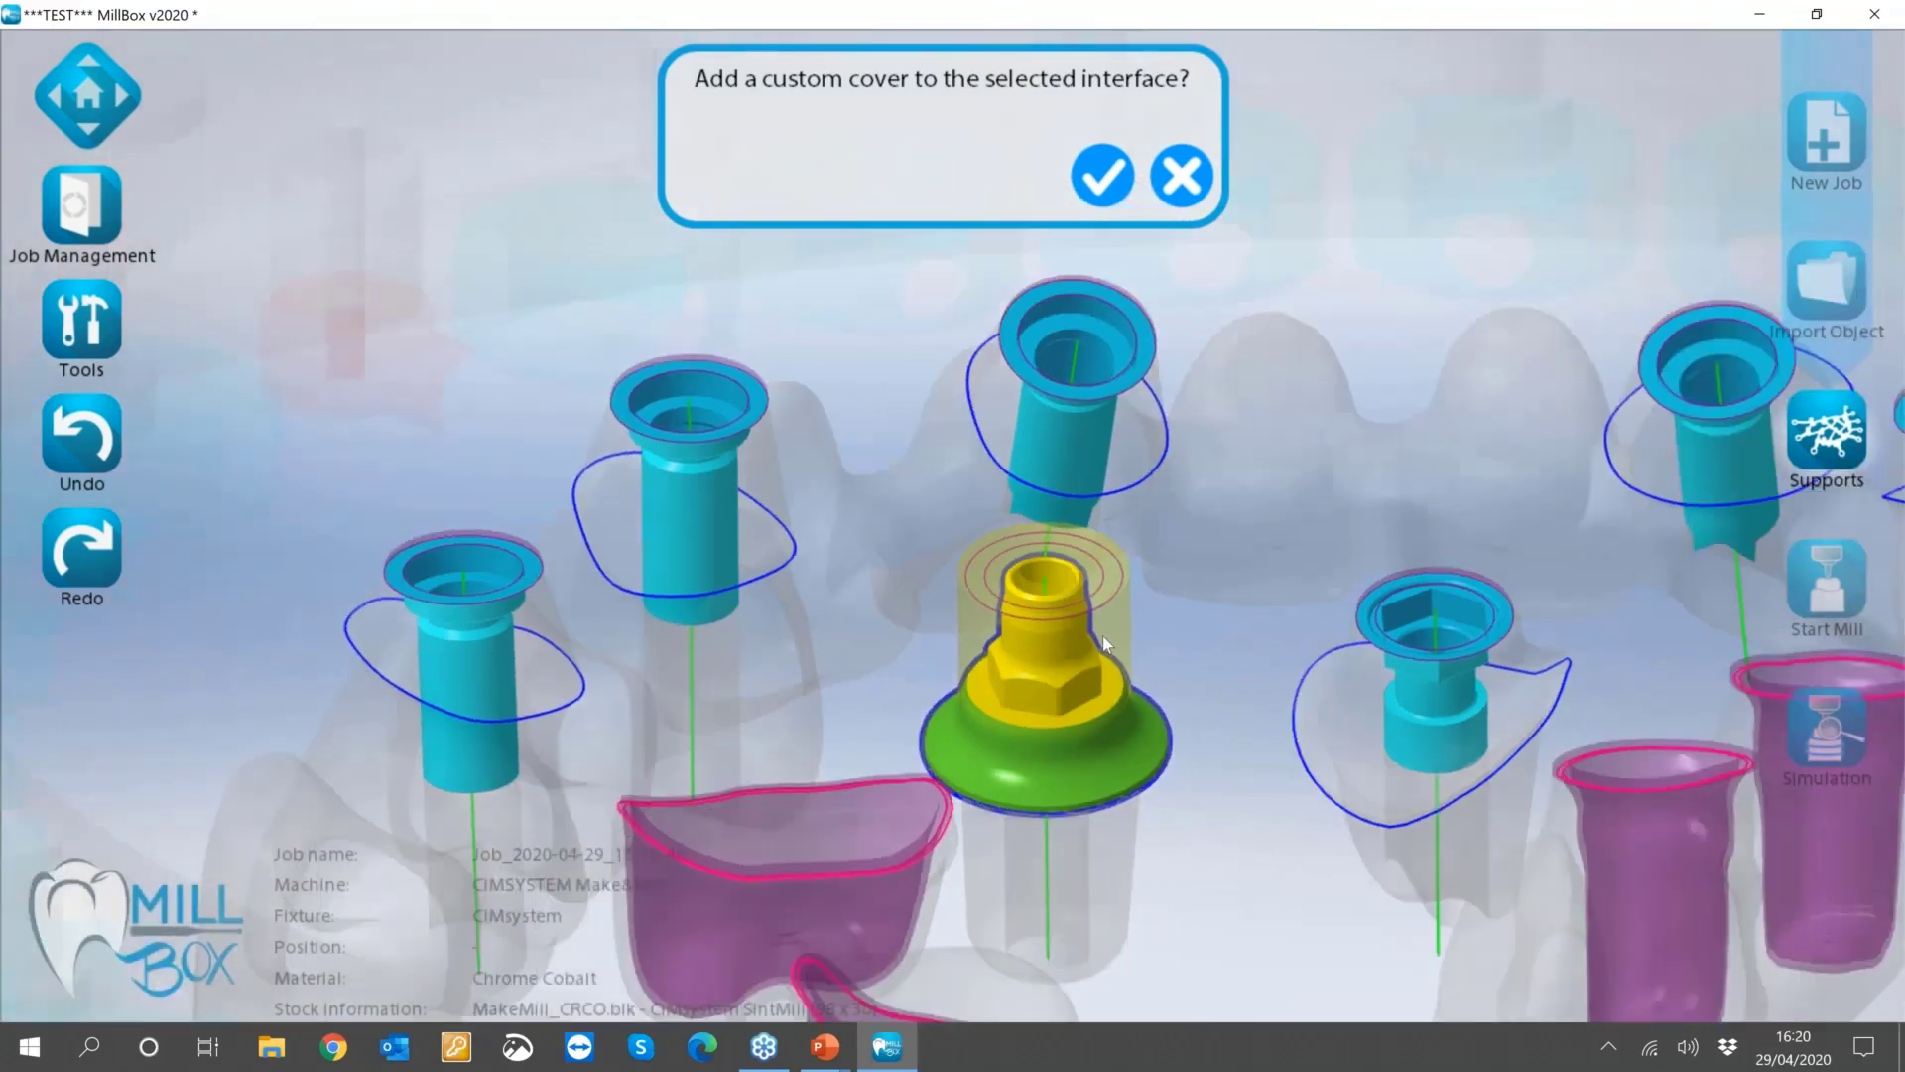
right_drag(1108, 643, 1040, 685)
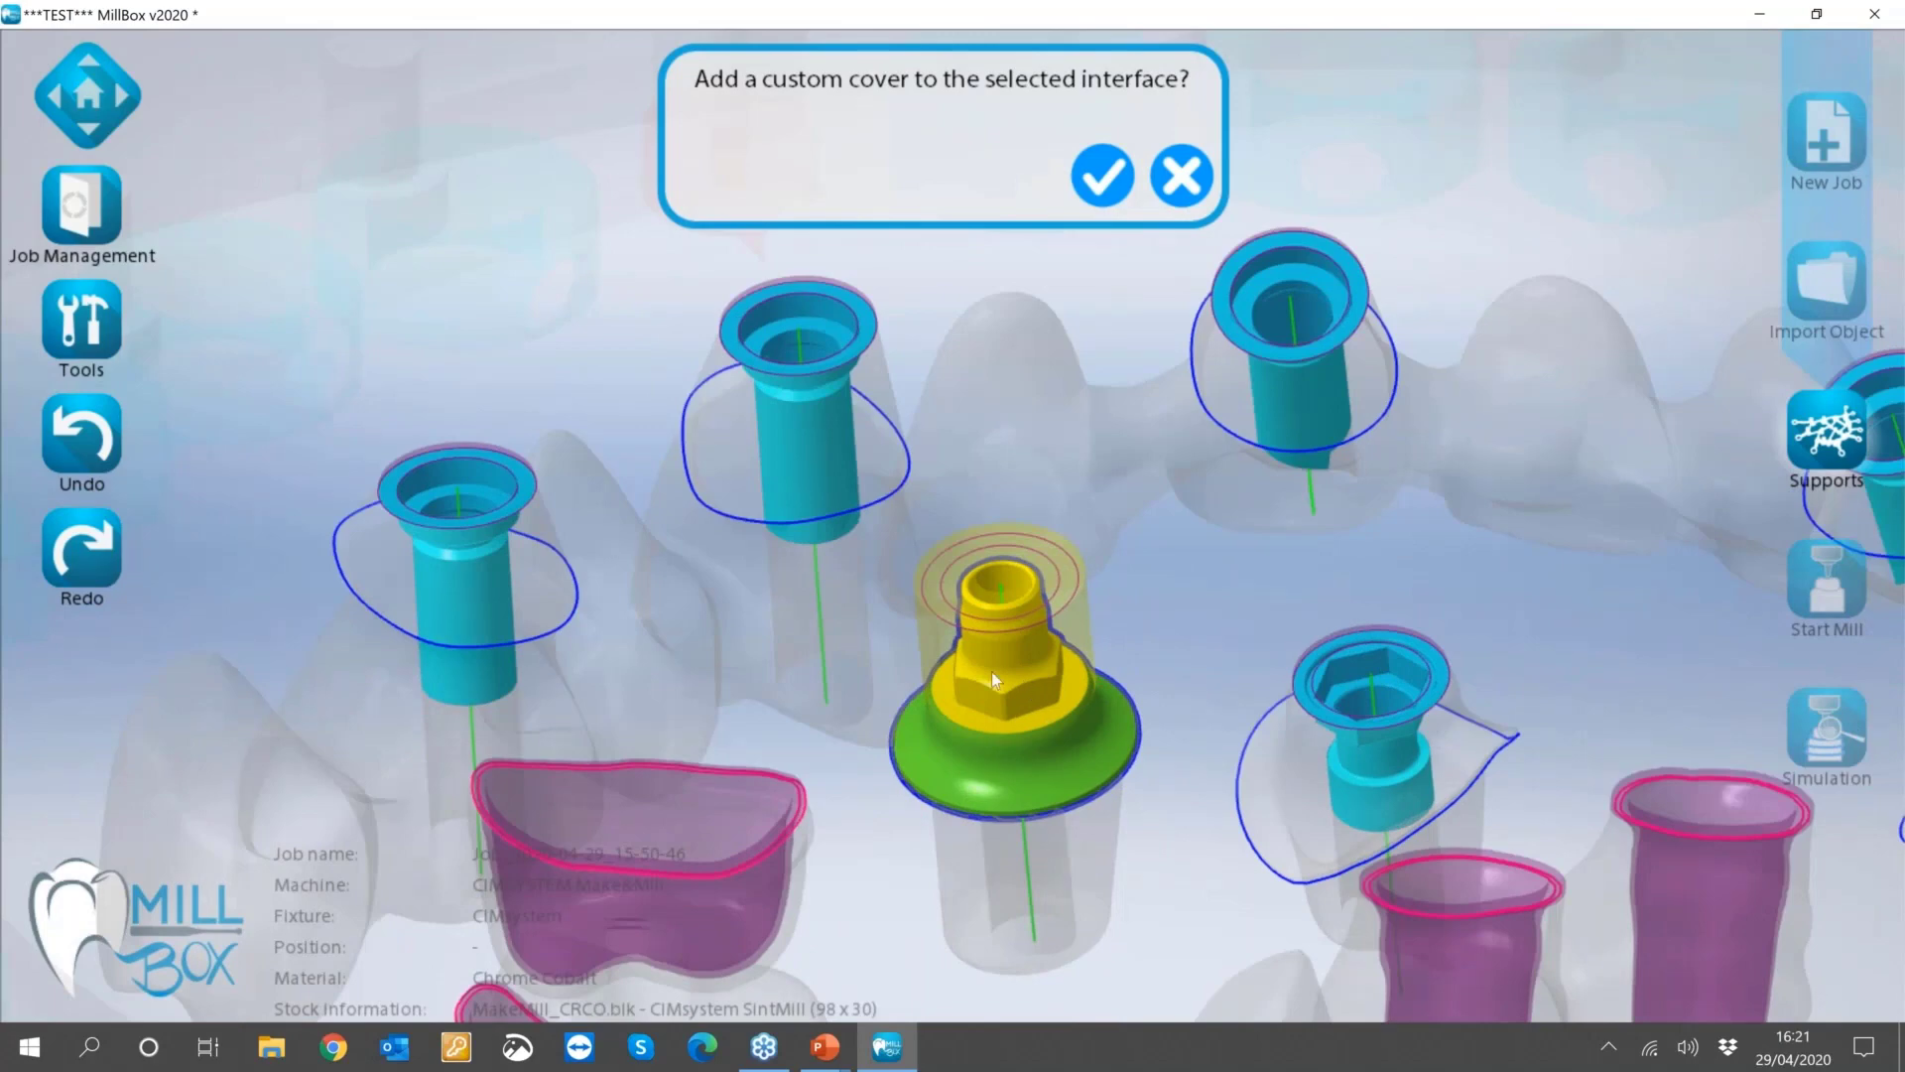
mouse_move(991, 671)
right_down()
mouse_move(959, 664)
mouse_move(987, 715)
mouse_move(992, 685)
right_up()
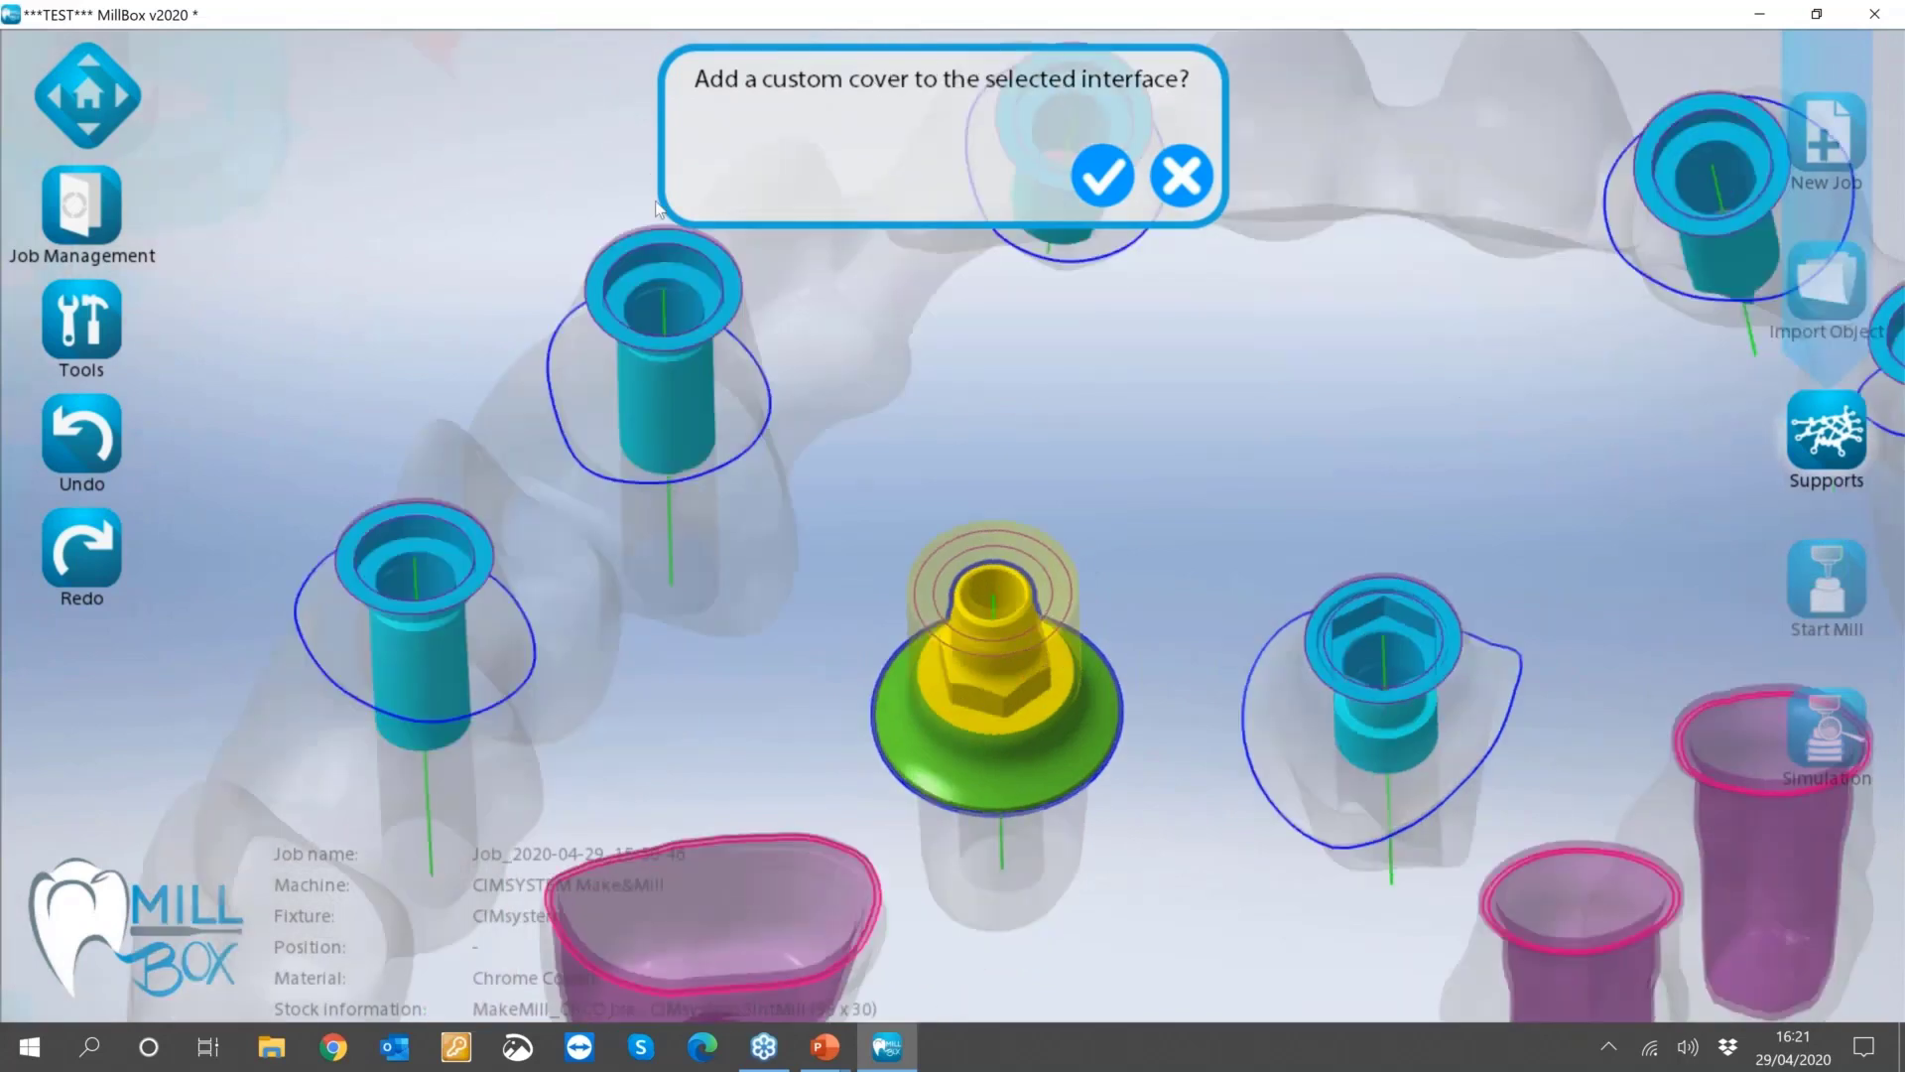
click(1100, 181)
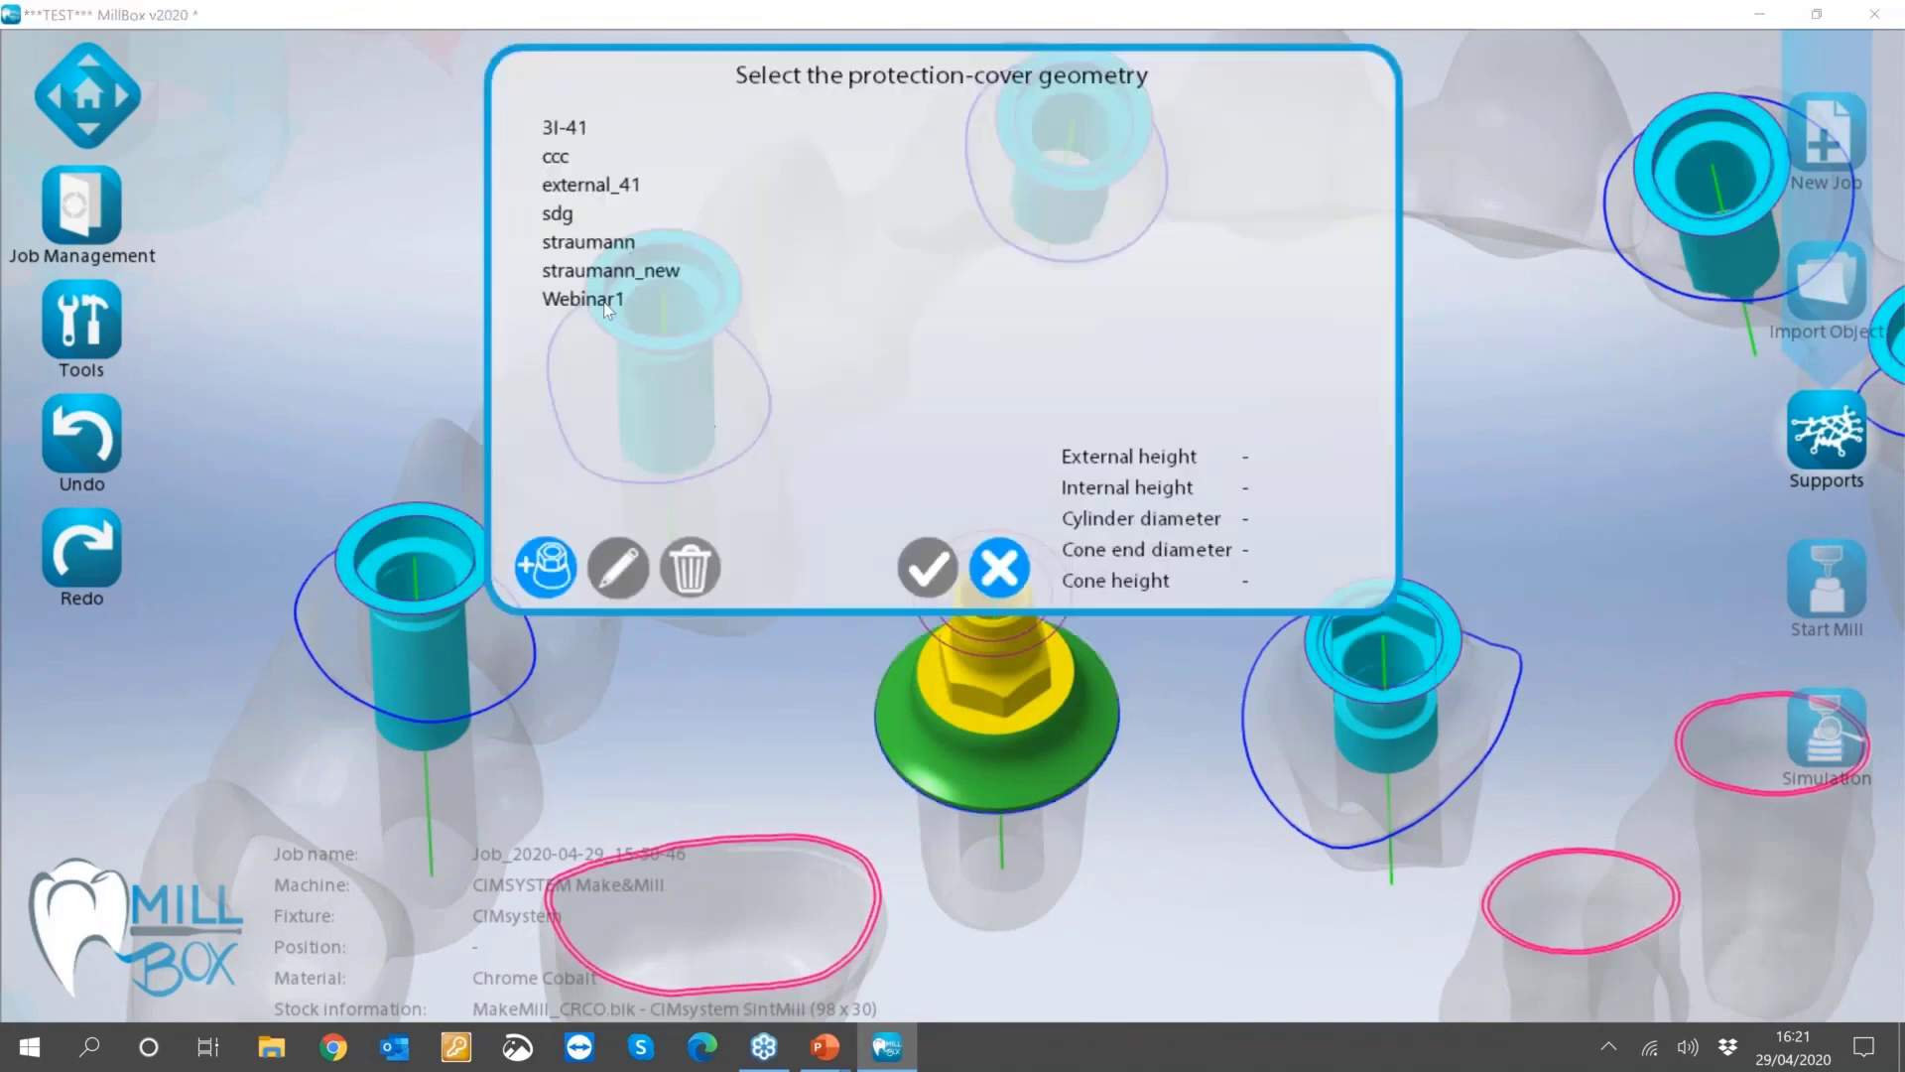
click(635, 189)
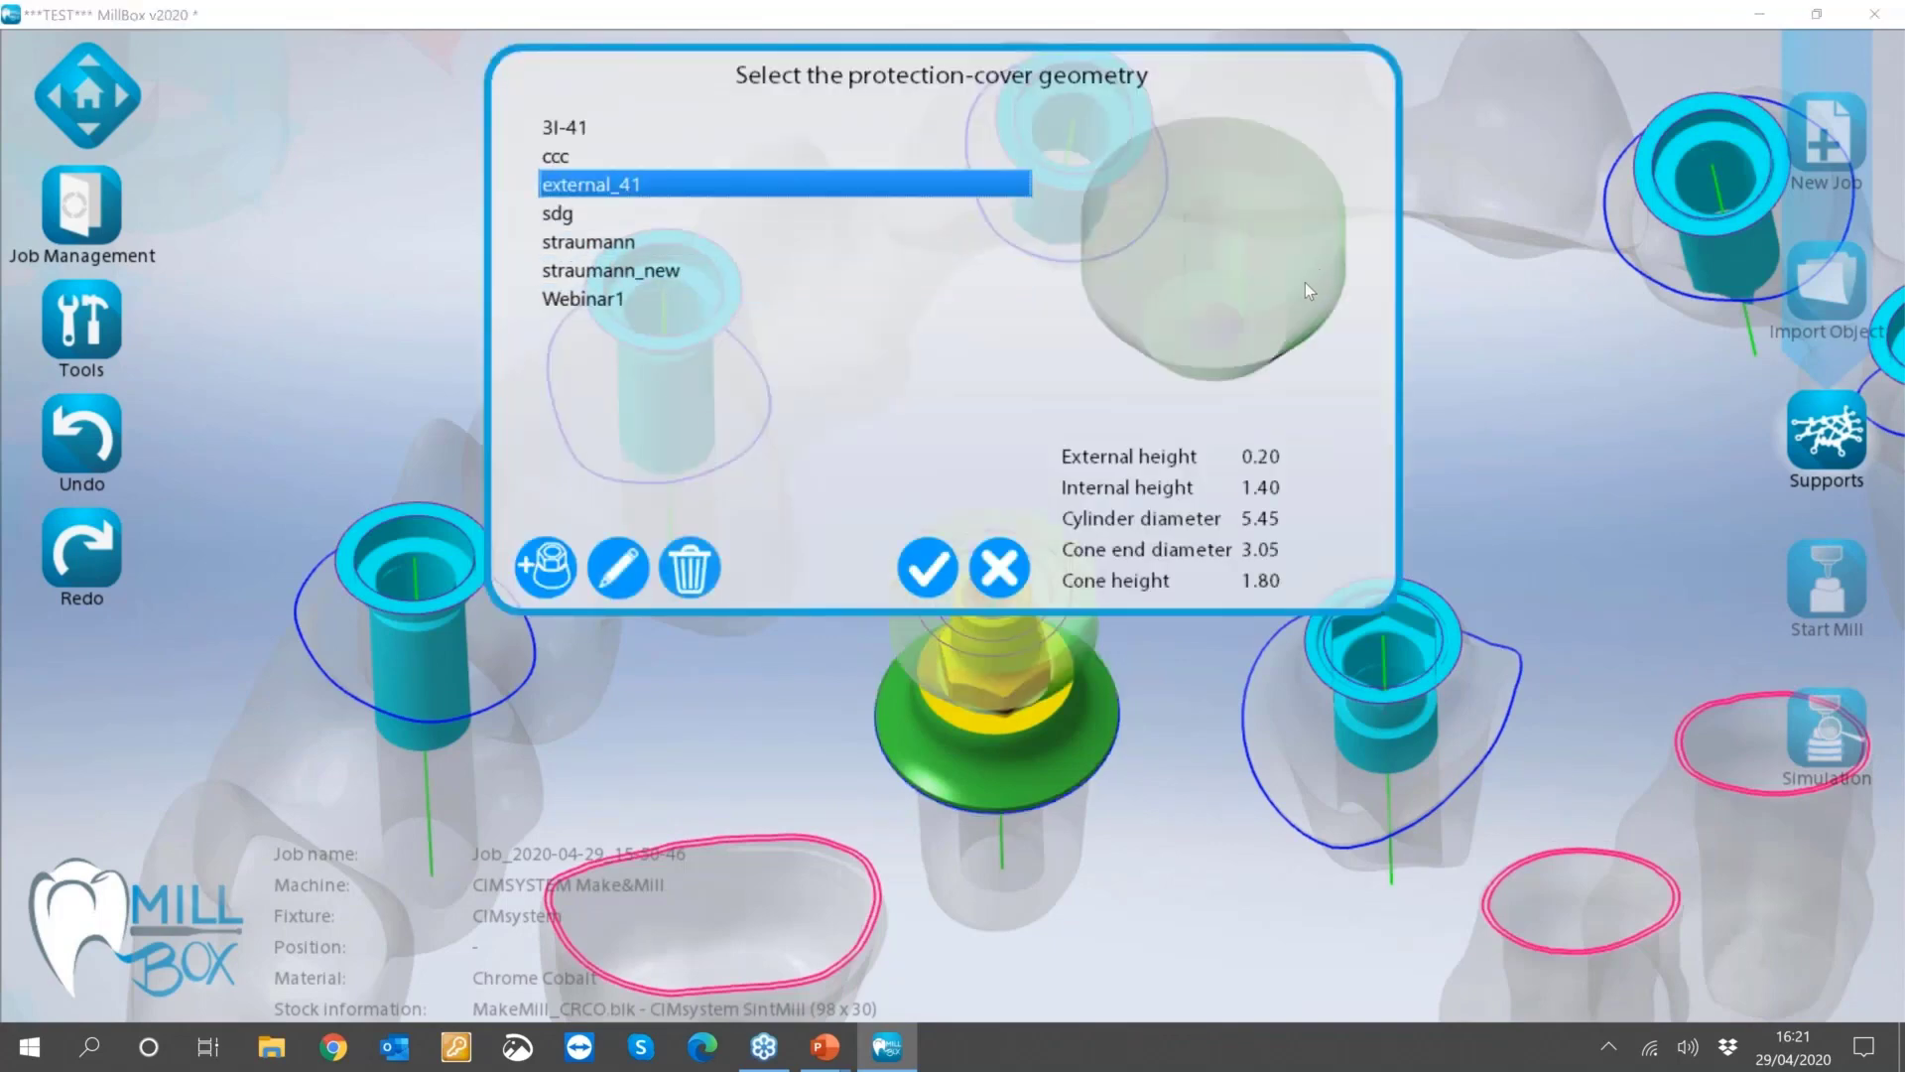
Create a new protection-cover geometry for the single abutment and name it Webinar2.
click(543, 572)
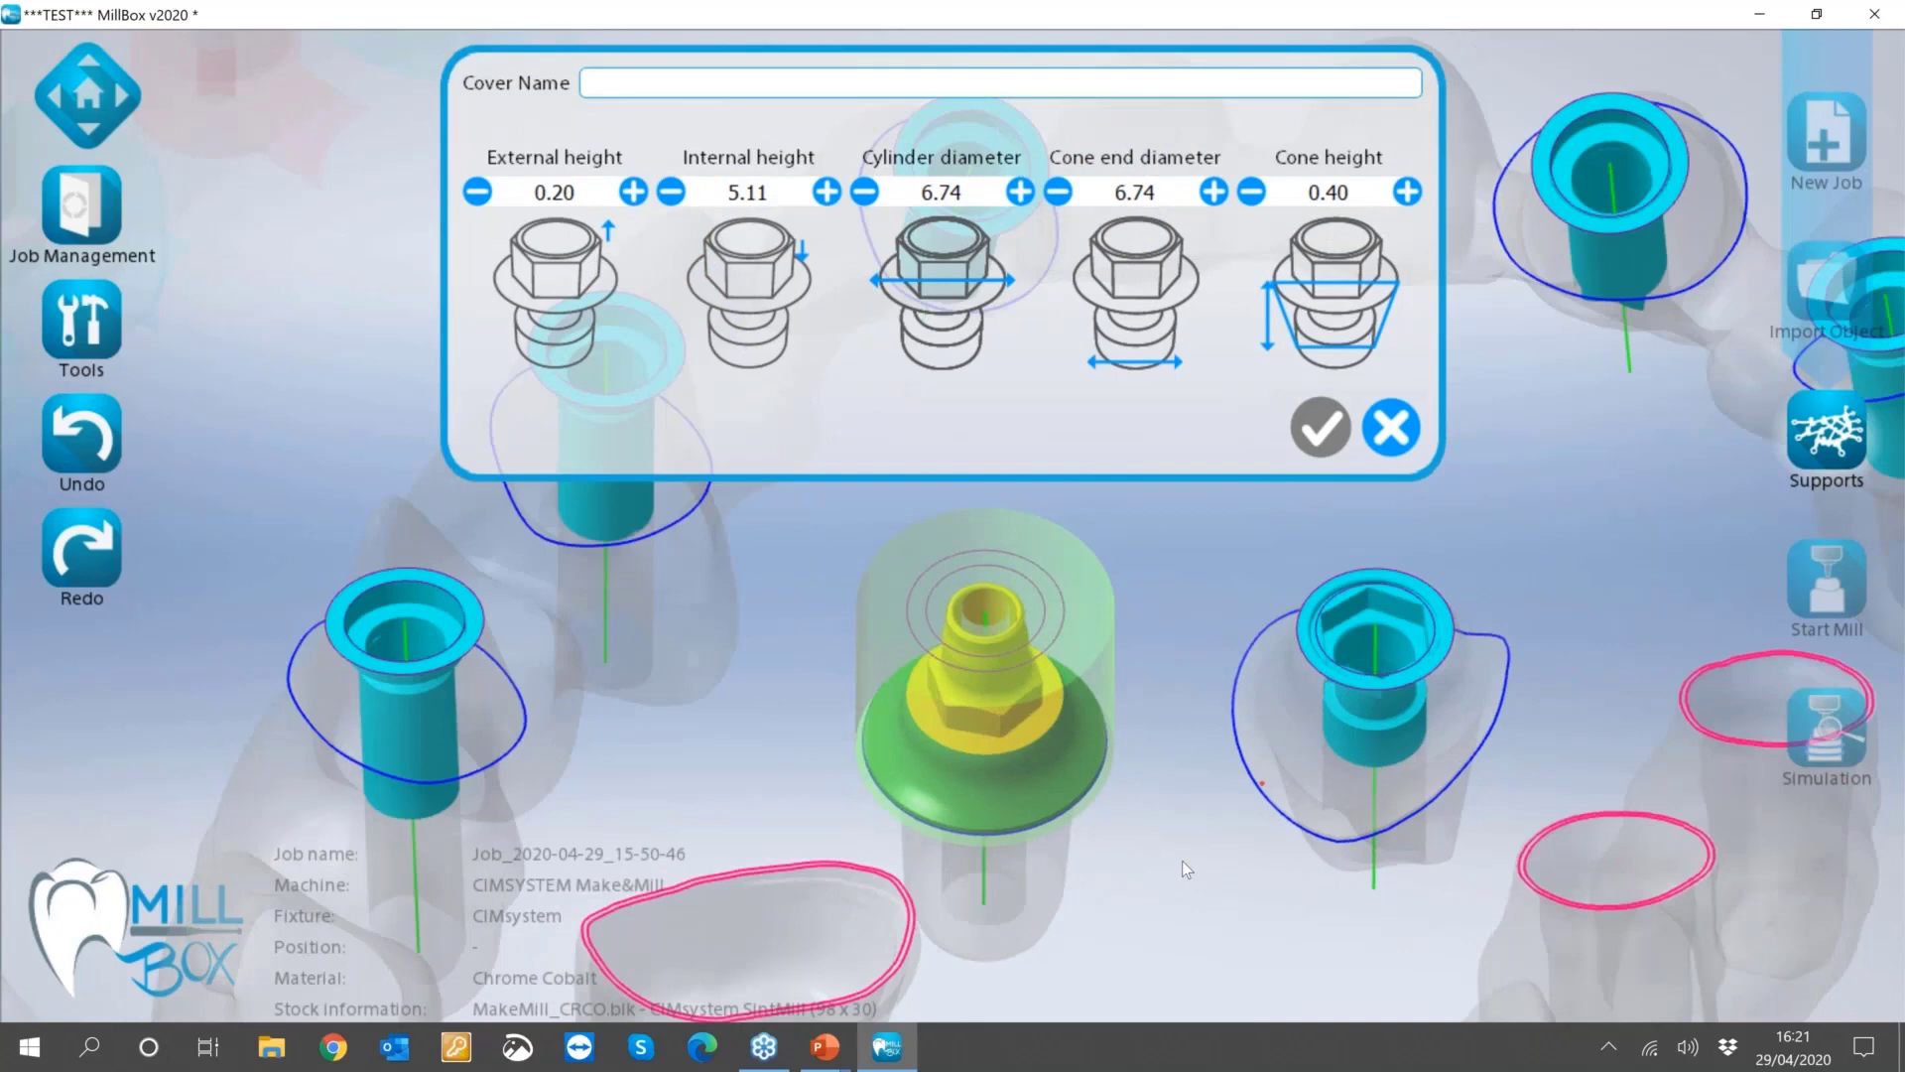
scroll(1103, 683, up, 1)
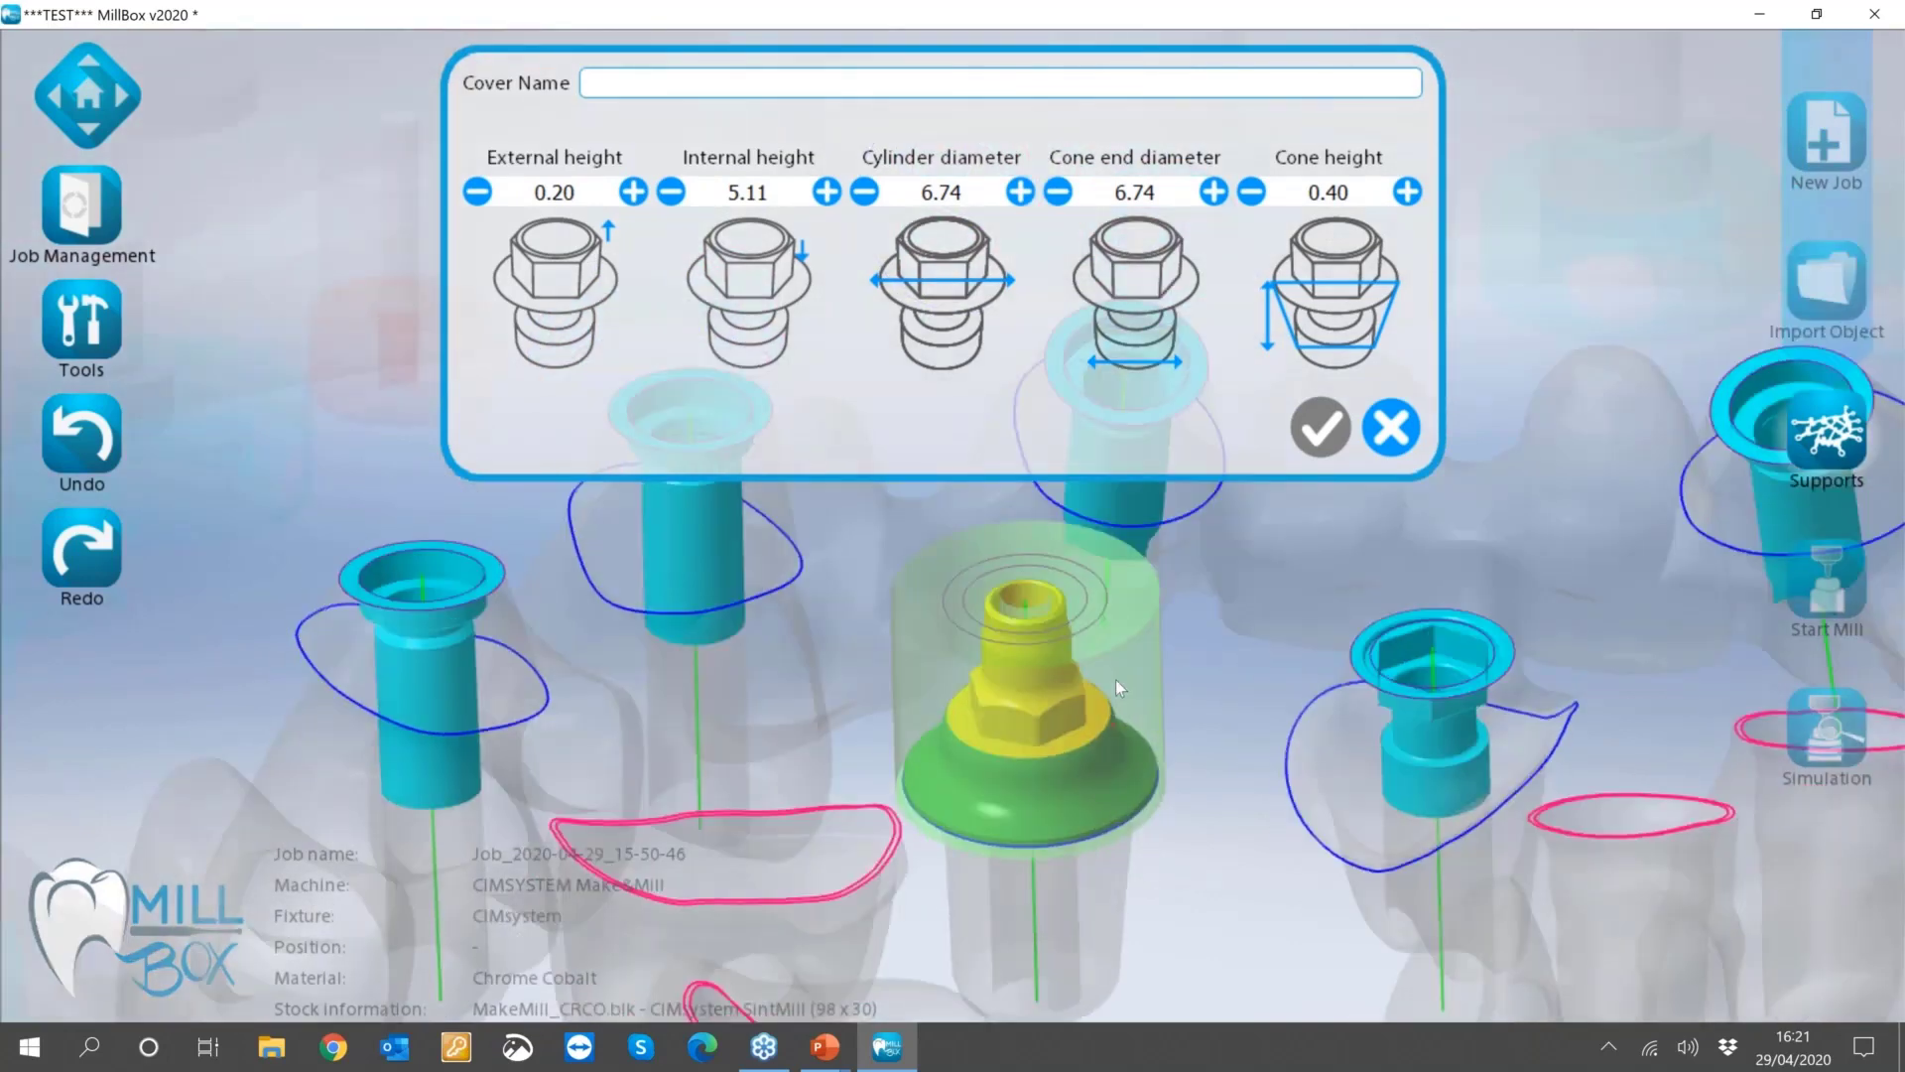
scroll(1021, 621, up, 1)
scroll(1022, 621, up, 1)
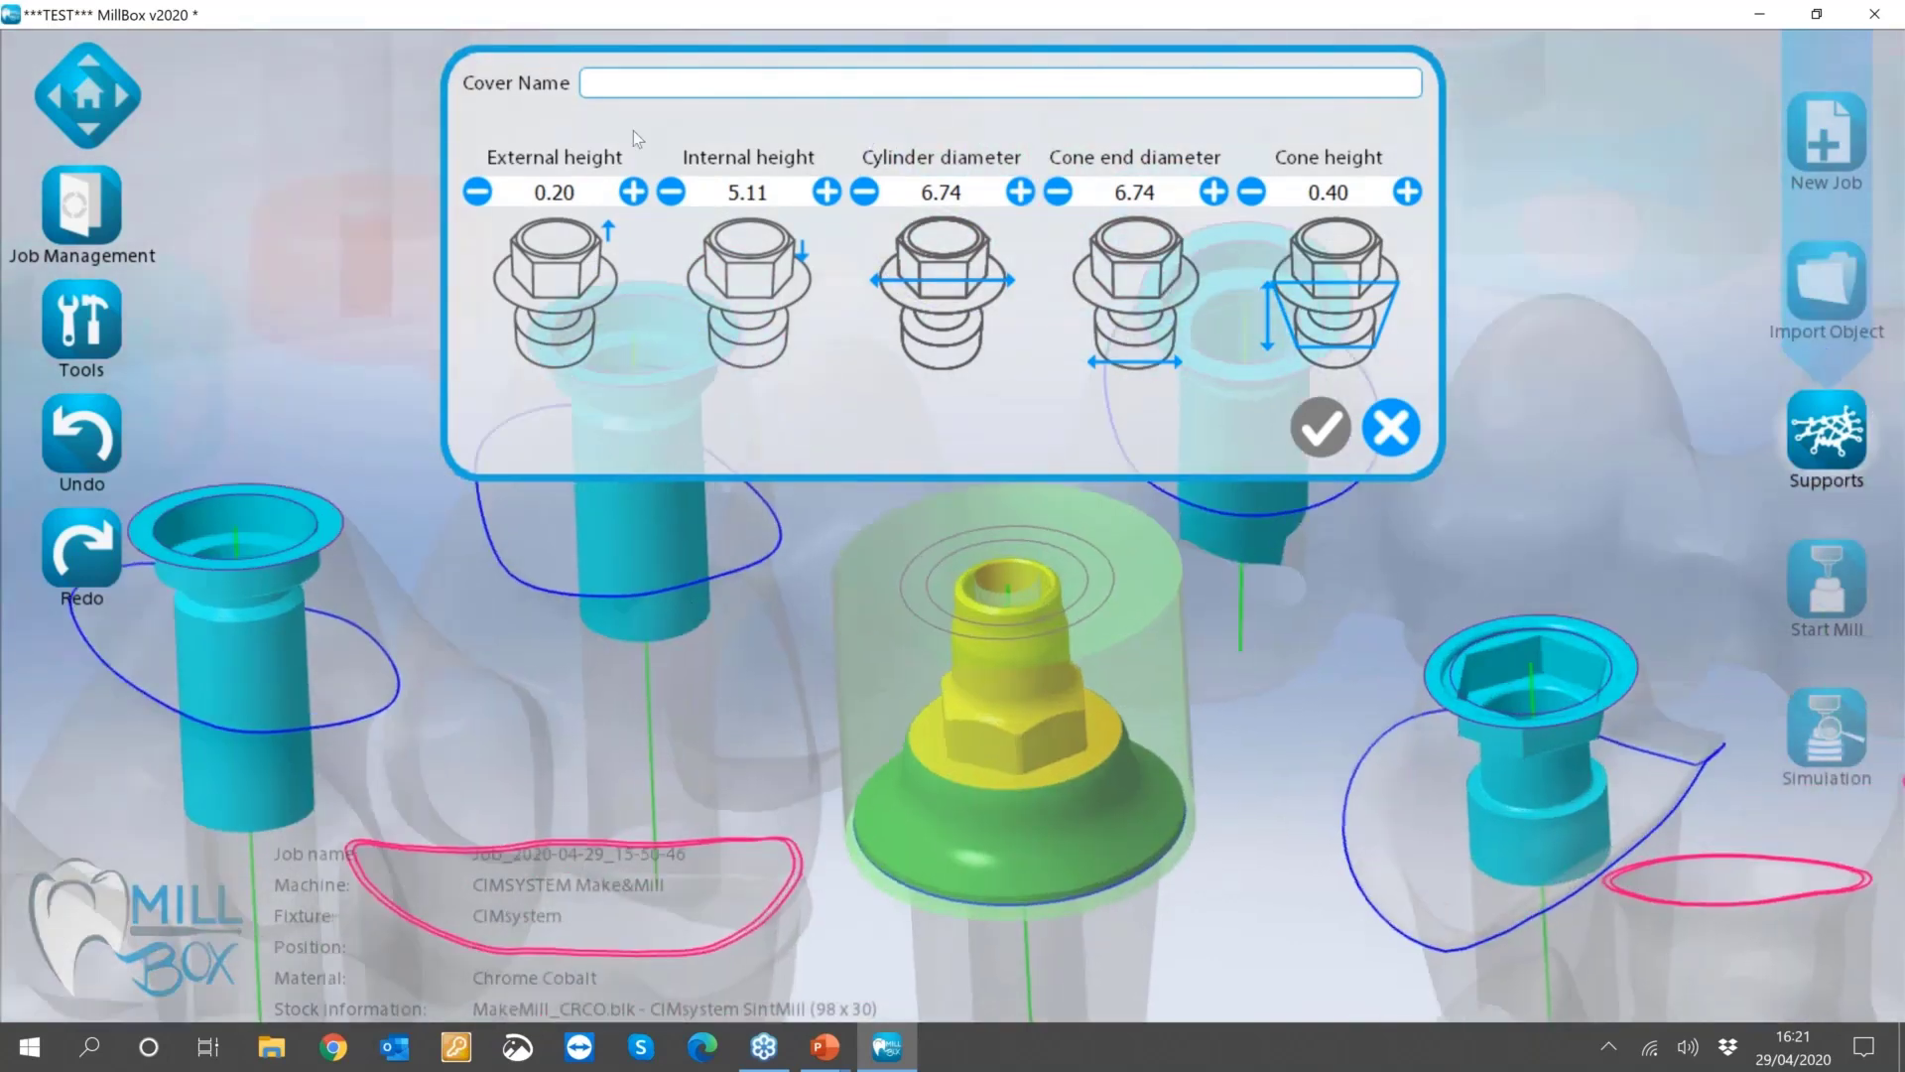
click(649, 85)
text(Webinar)
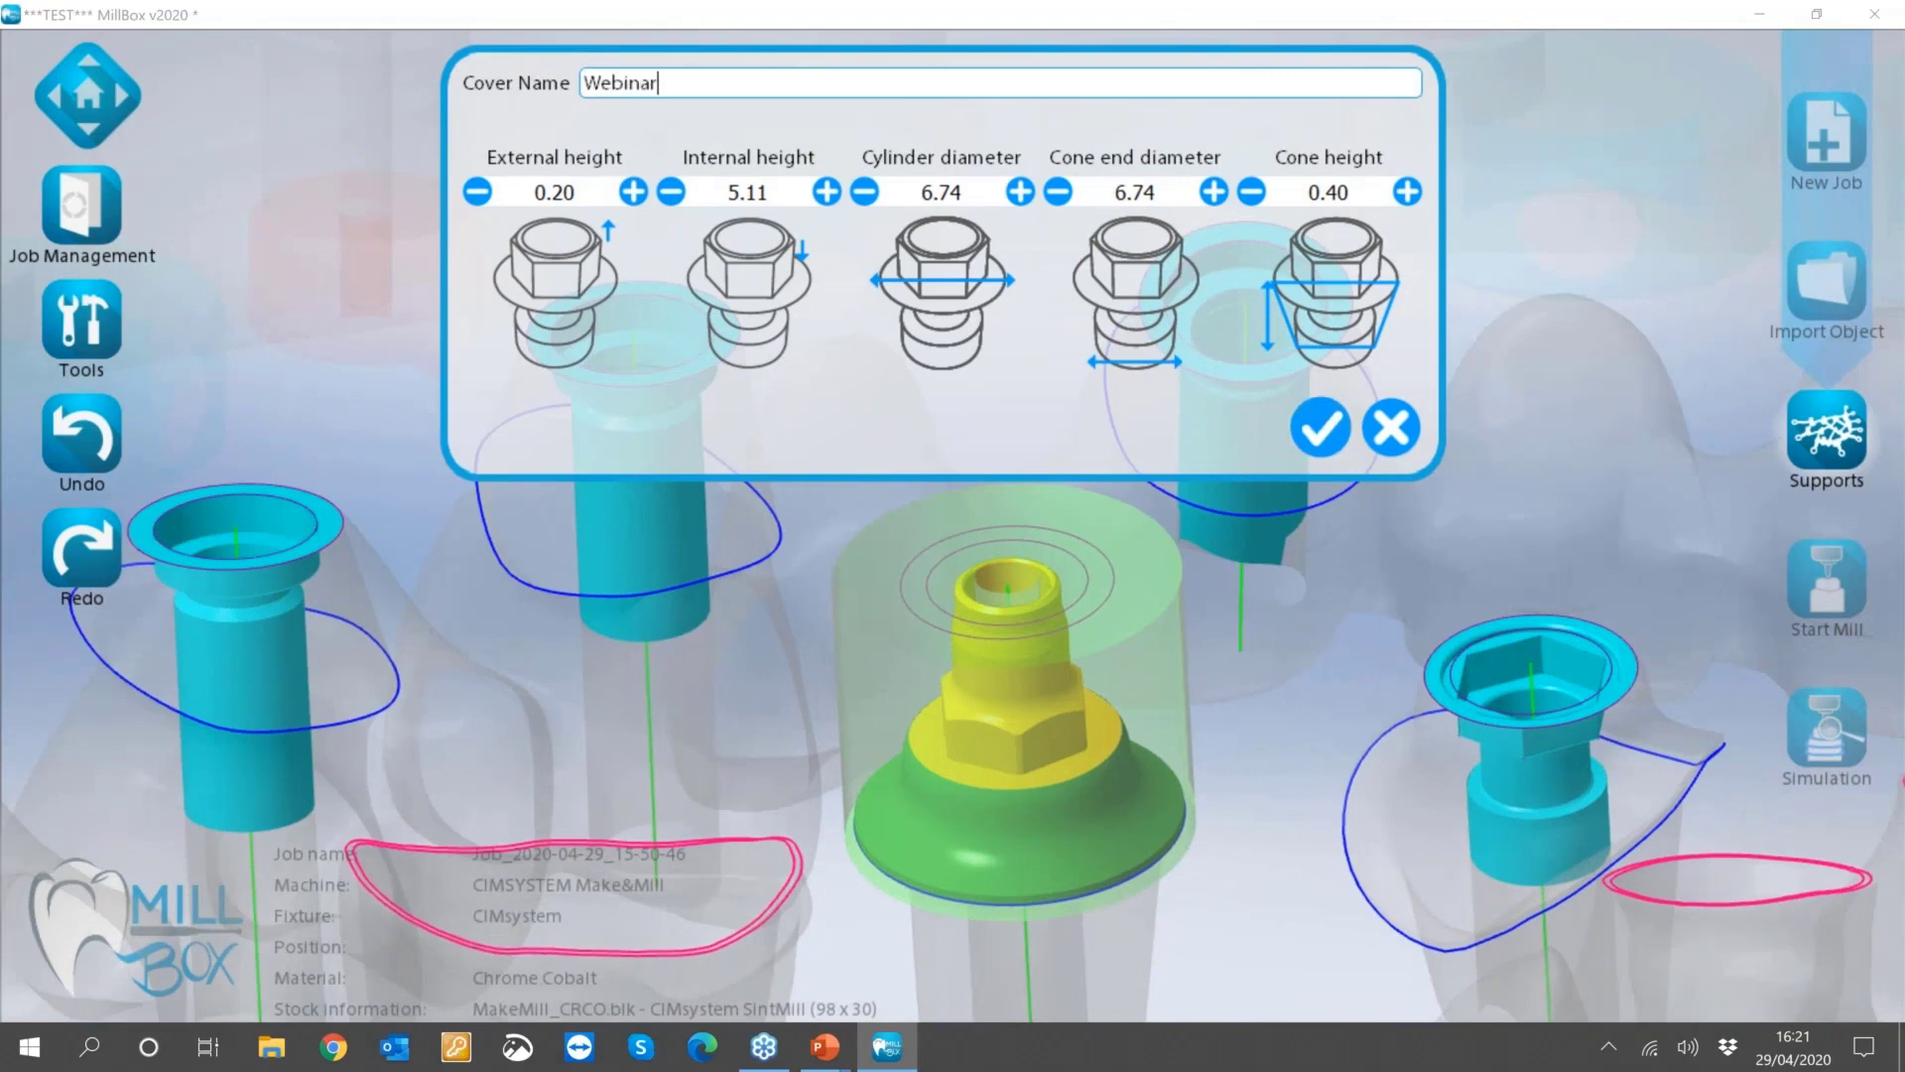
text(2)
Set the internal height of the Webinar2 cover to 4.90, checking its fit against the abutment base.
double_click(780, 193)
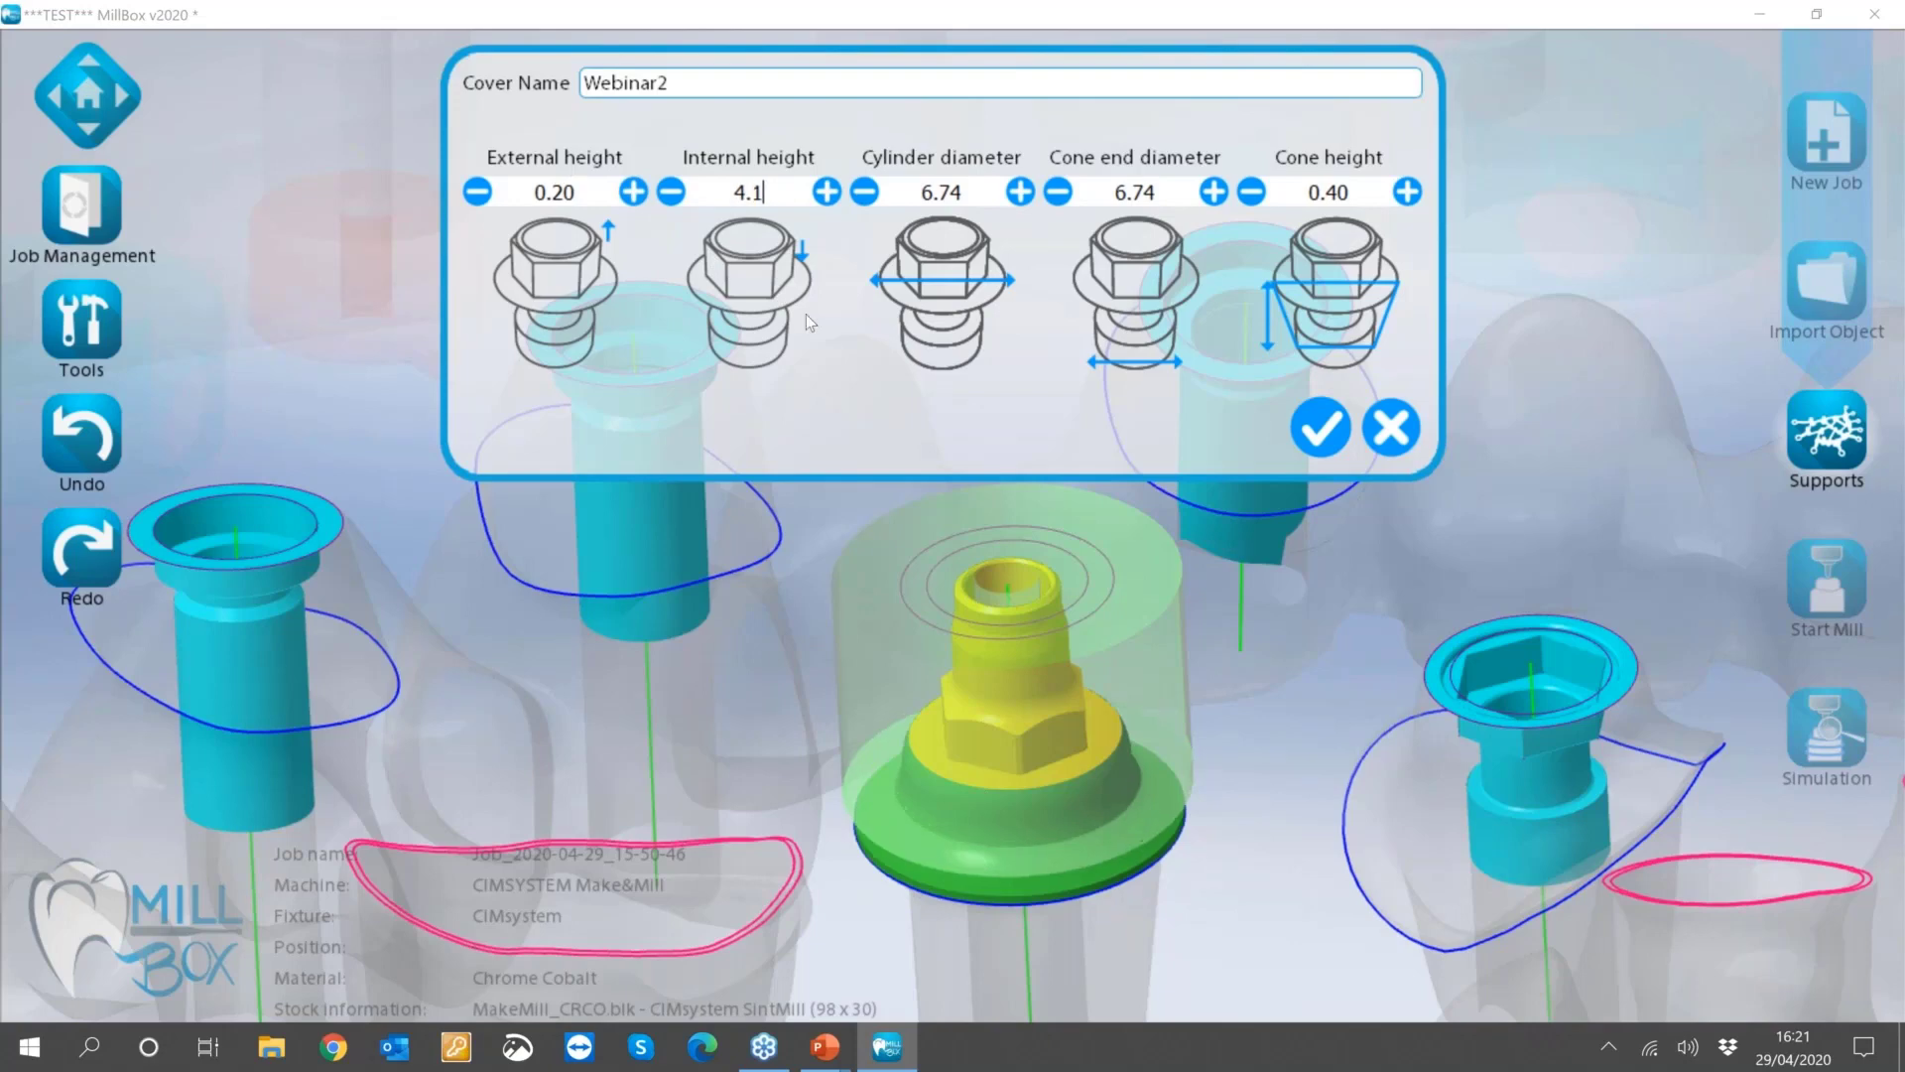
text(1)
key(Return)
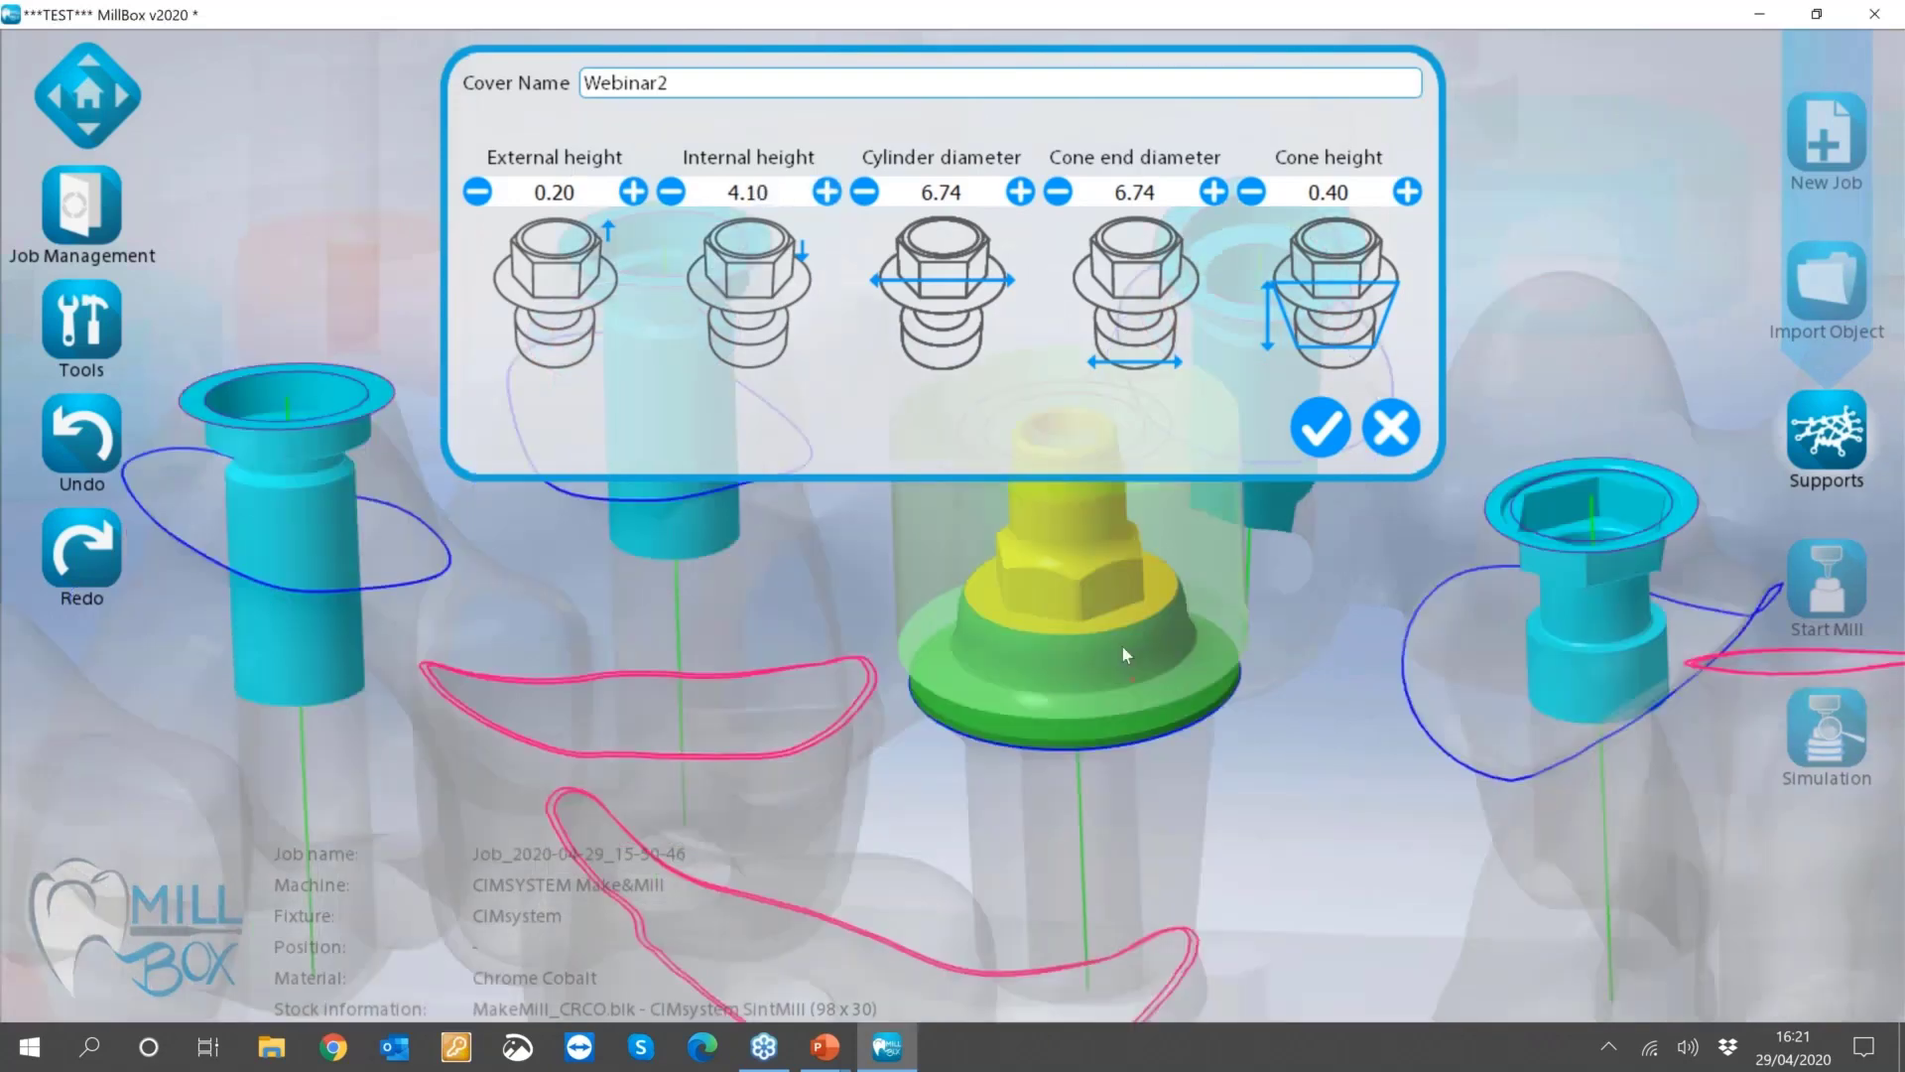
drag(1123, 646, 1390, 595)
click(825, 192)
click(826, 191)
click(826, 192)
click(825, 192)
click(825, 191)
click(826, 191)
click(825, 191)
click(826, 192)
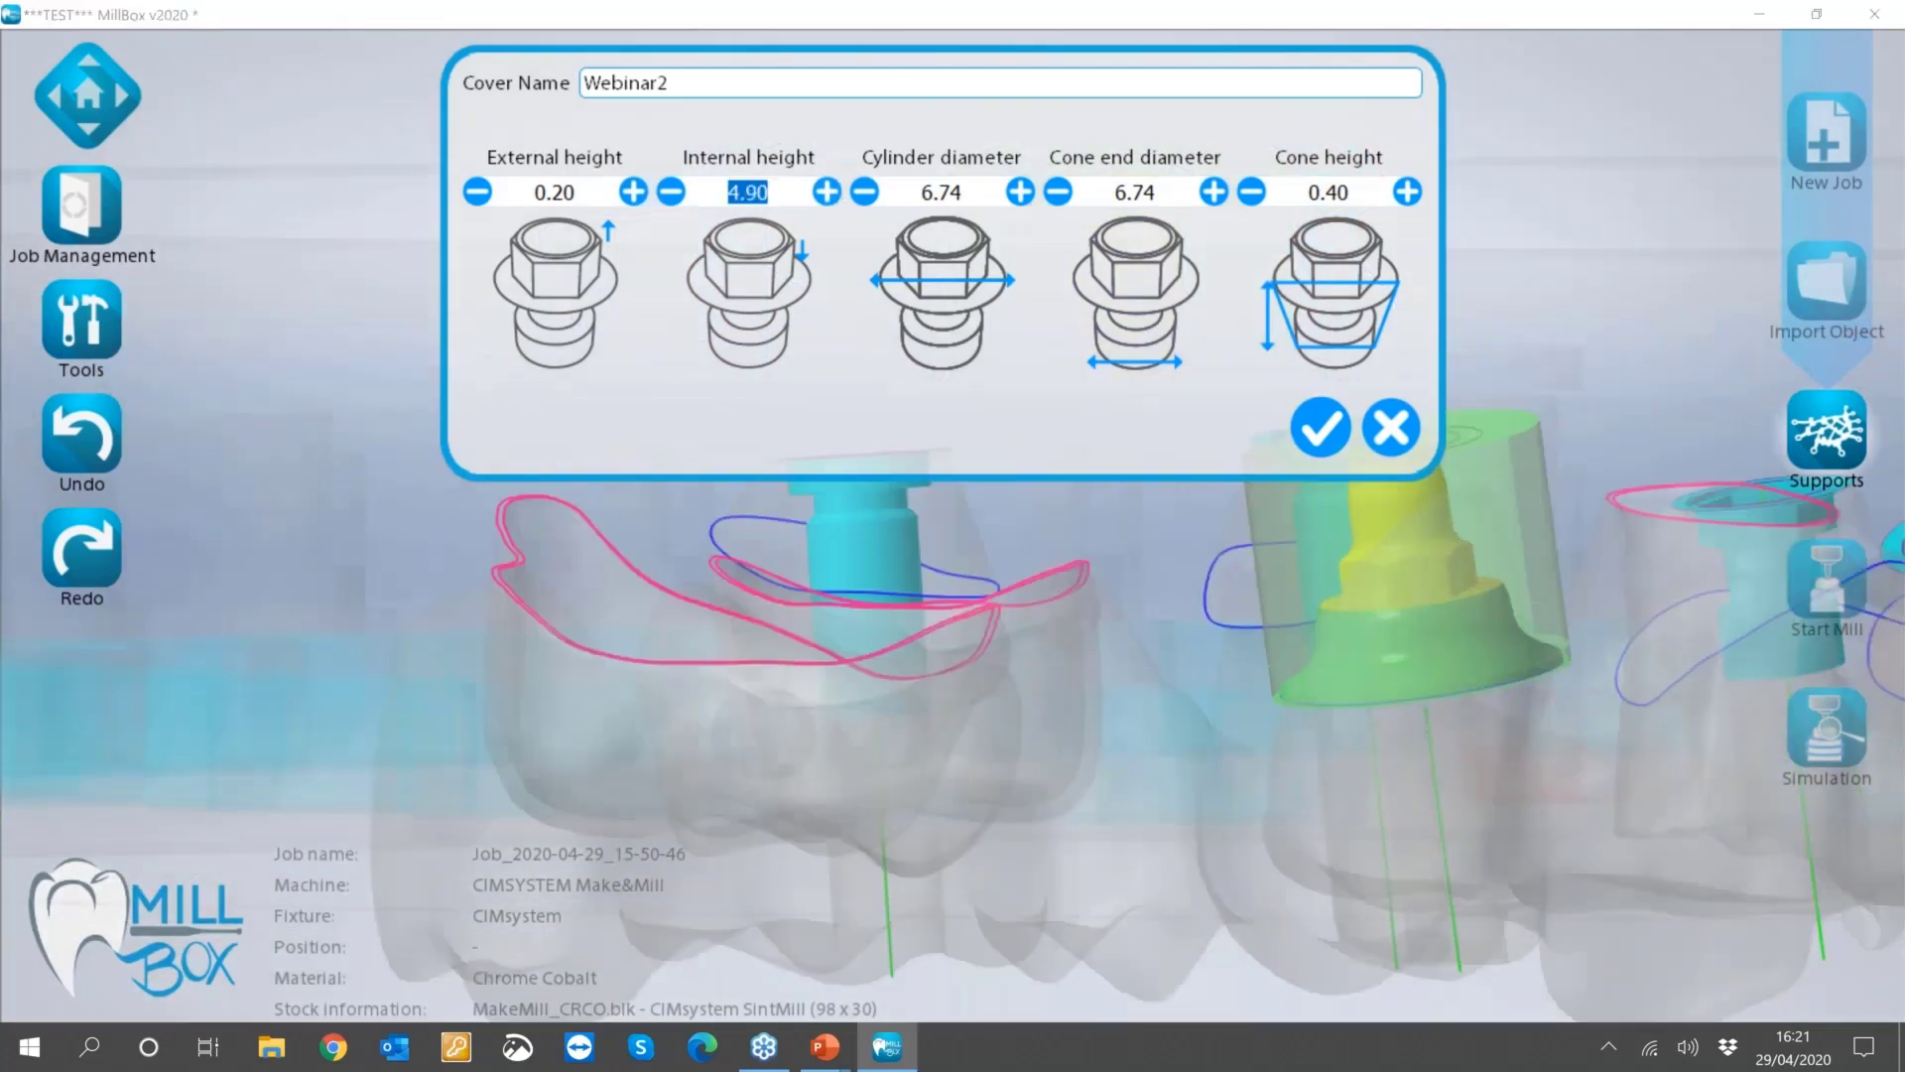
Set the Webinar2 cover's cylinder diameter to 4.10 and save the cover as Webinar2.txt in the MBInterfaceProtections folder.
click(914, 195)
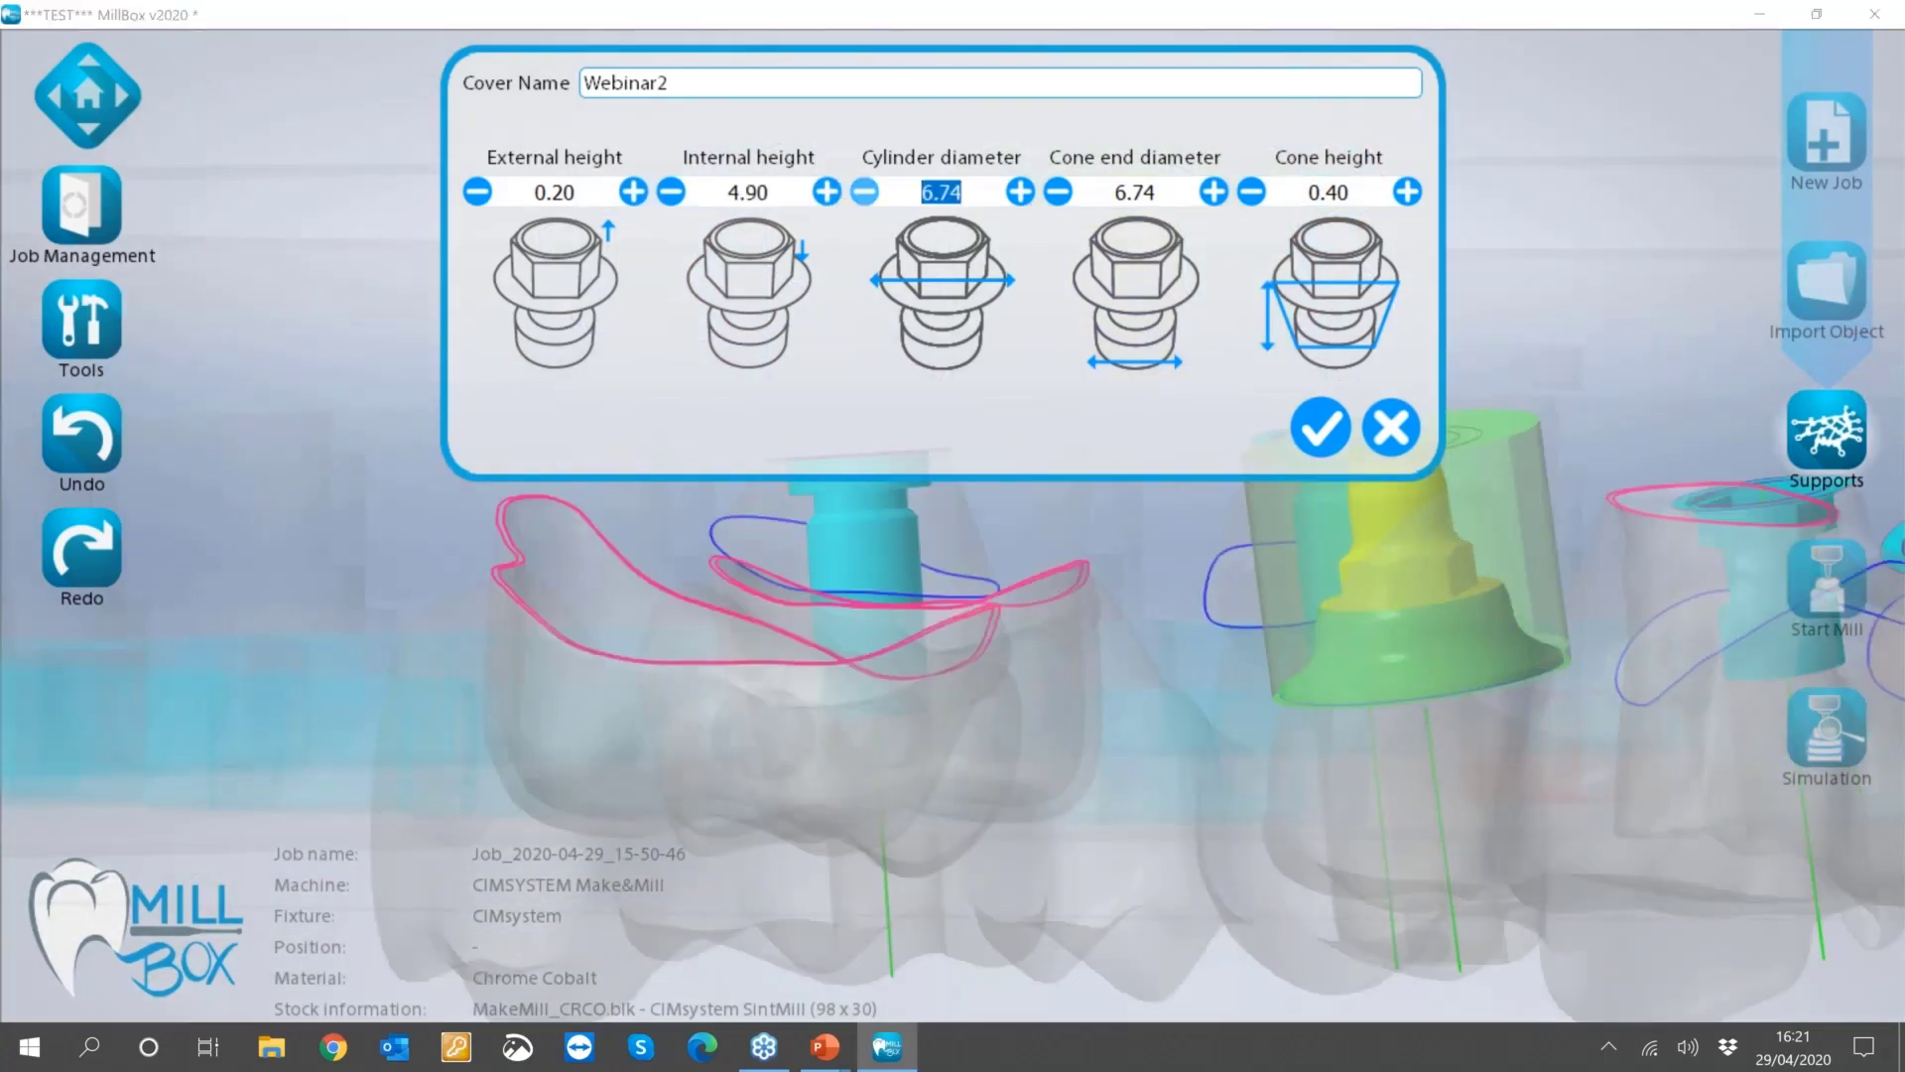
text(4.)
key(Return)
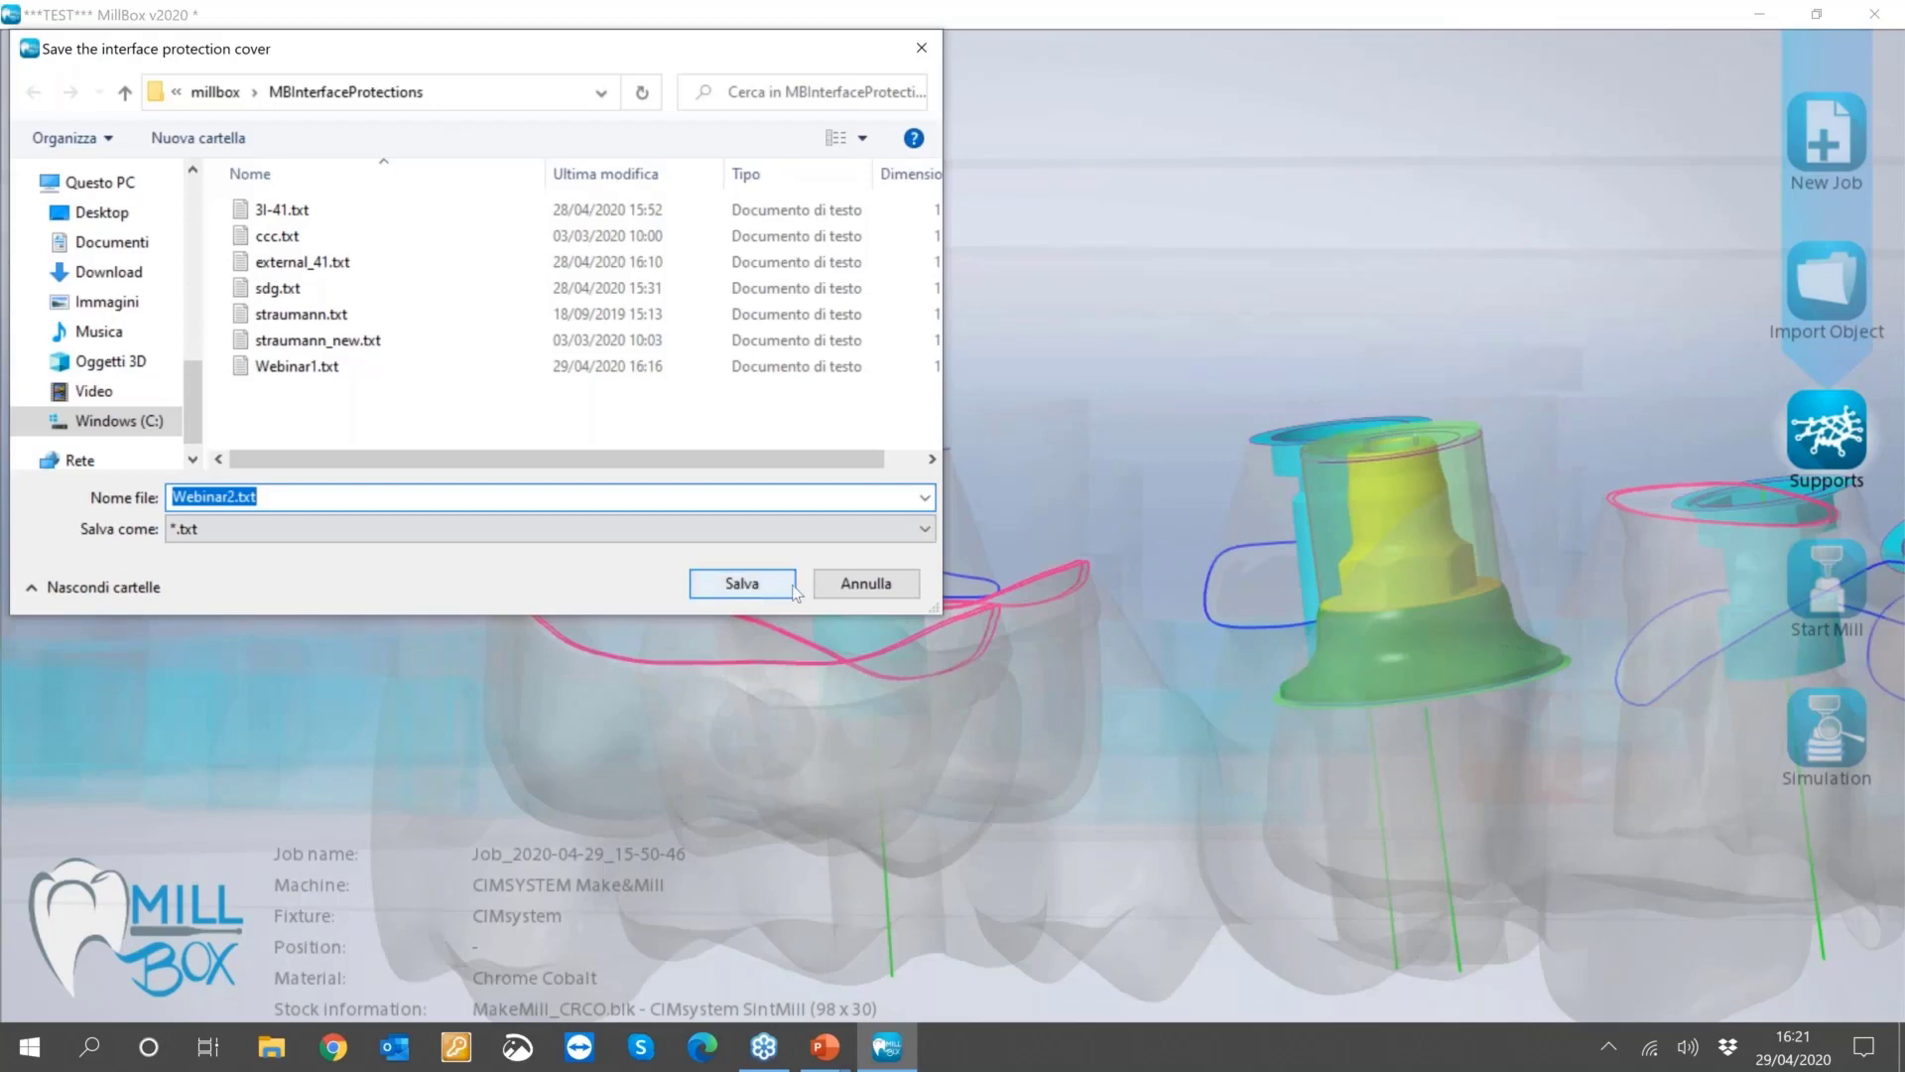
click(745, 586)
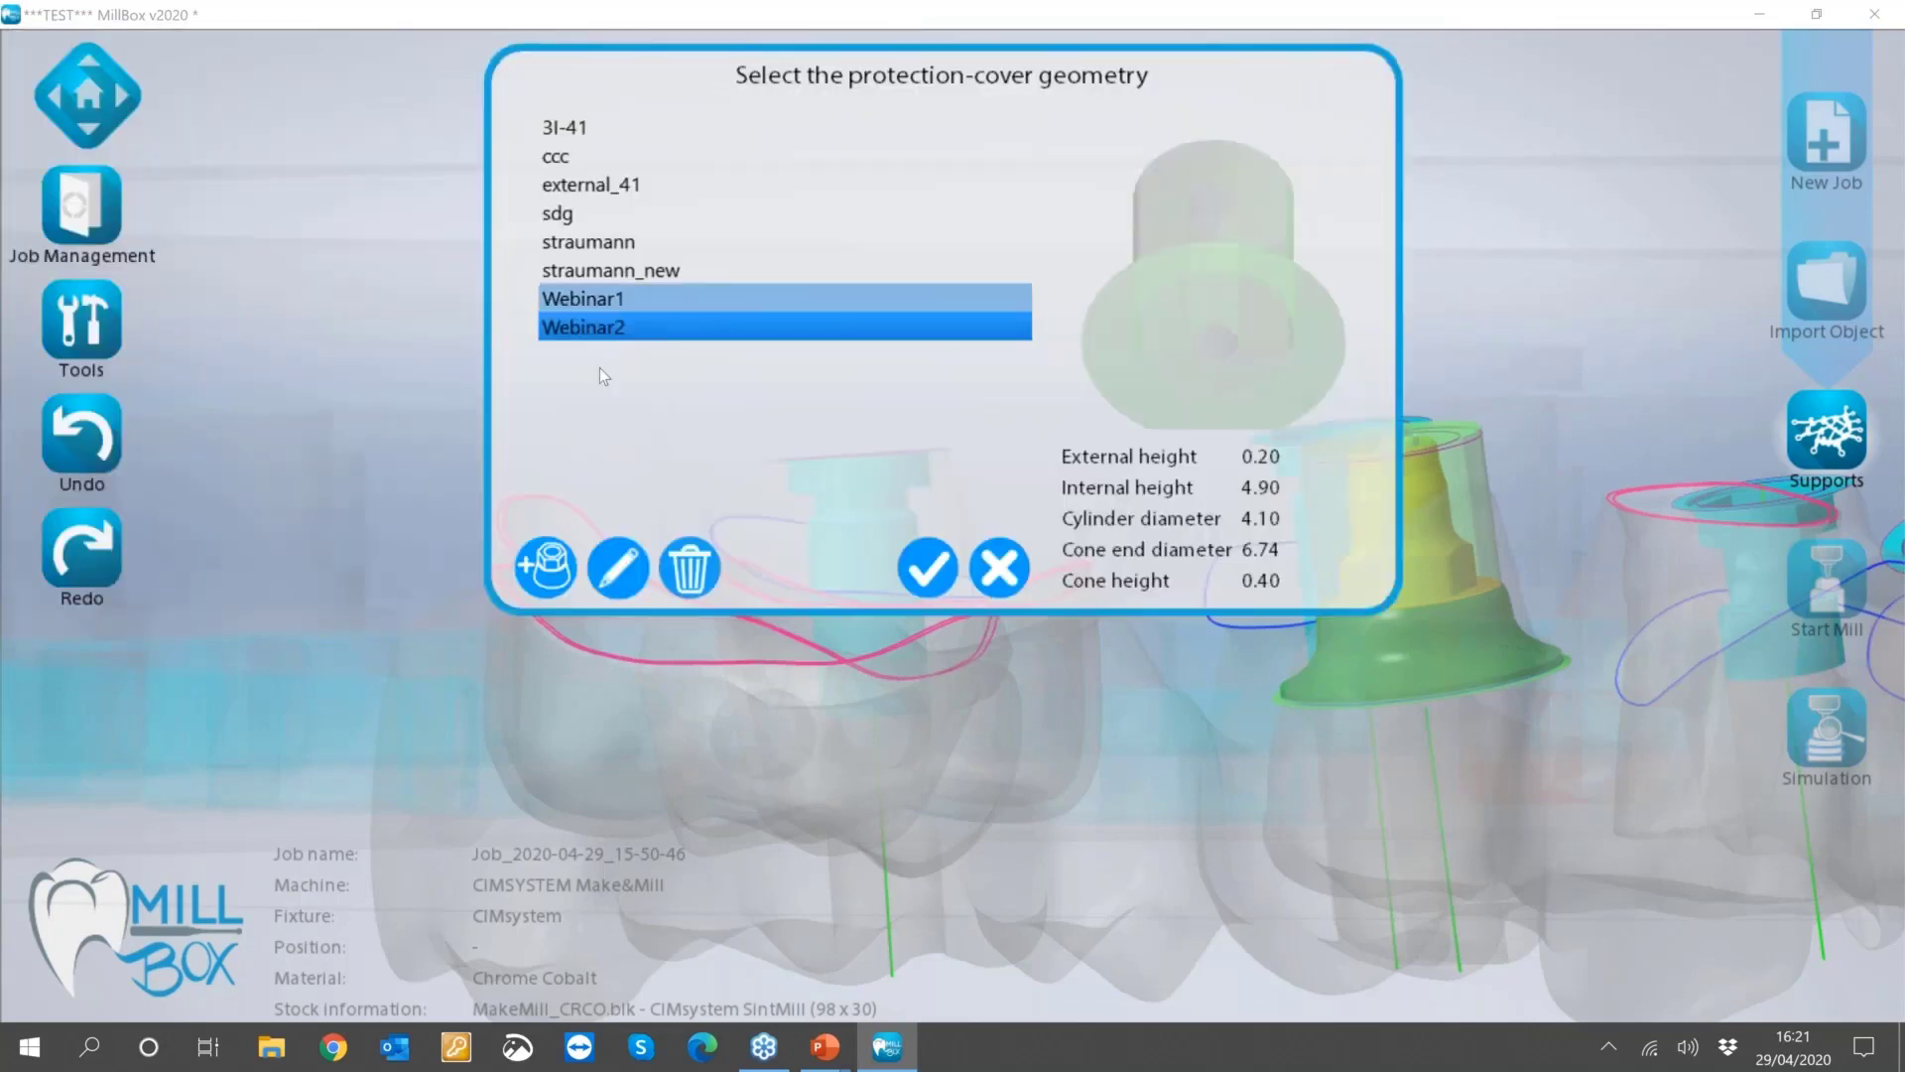
Start another new protection-cover geometry for the single abutment and set its cylinder diameter to 4.1.
click(546, 568)
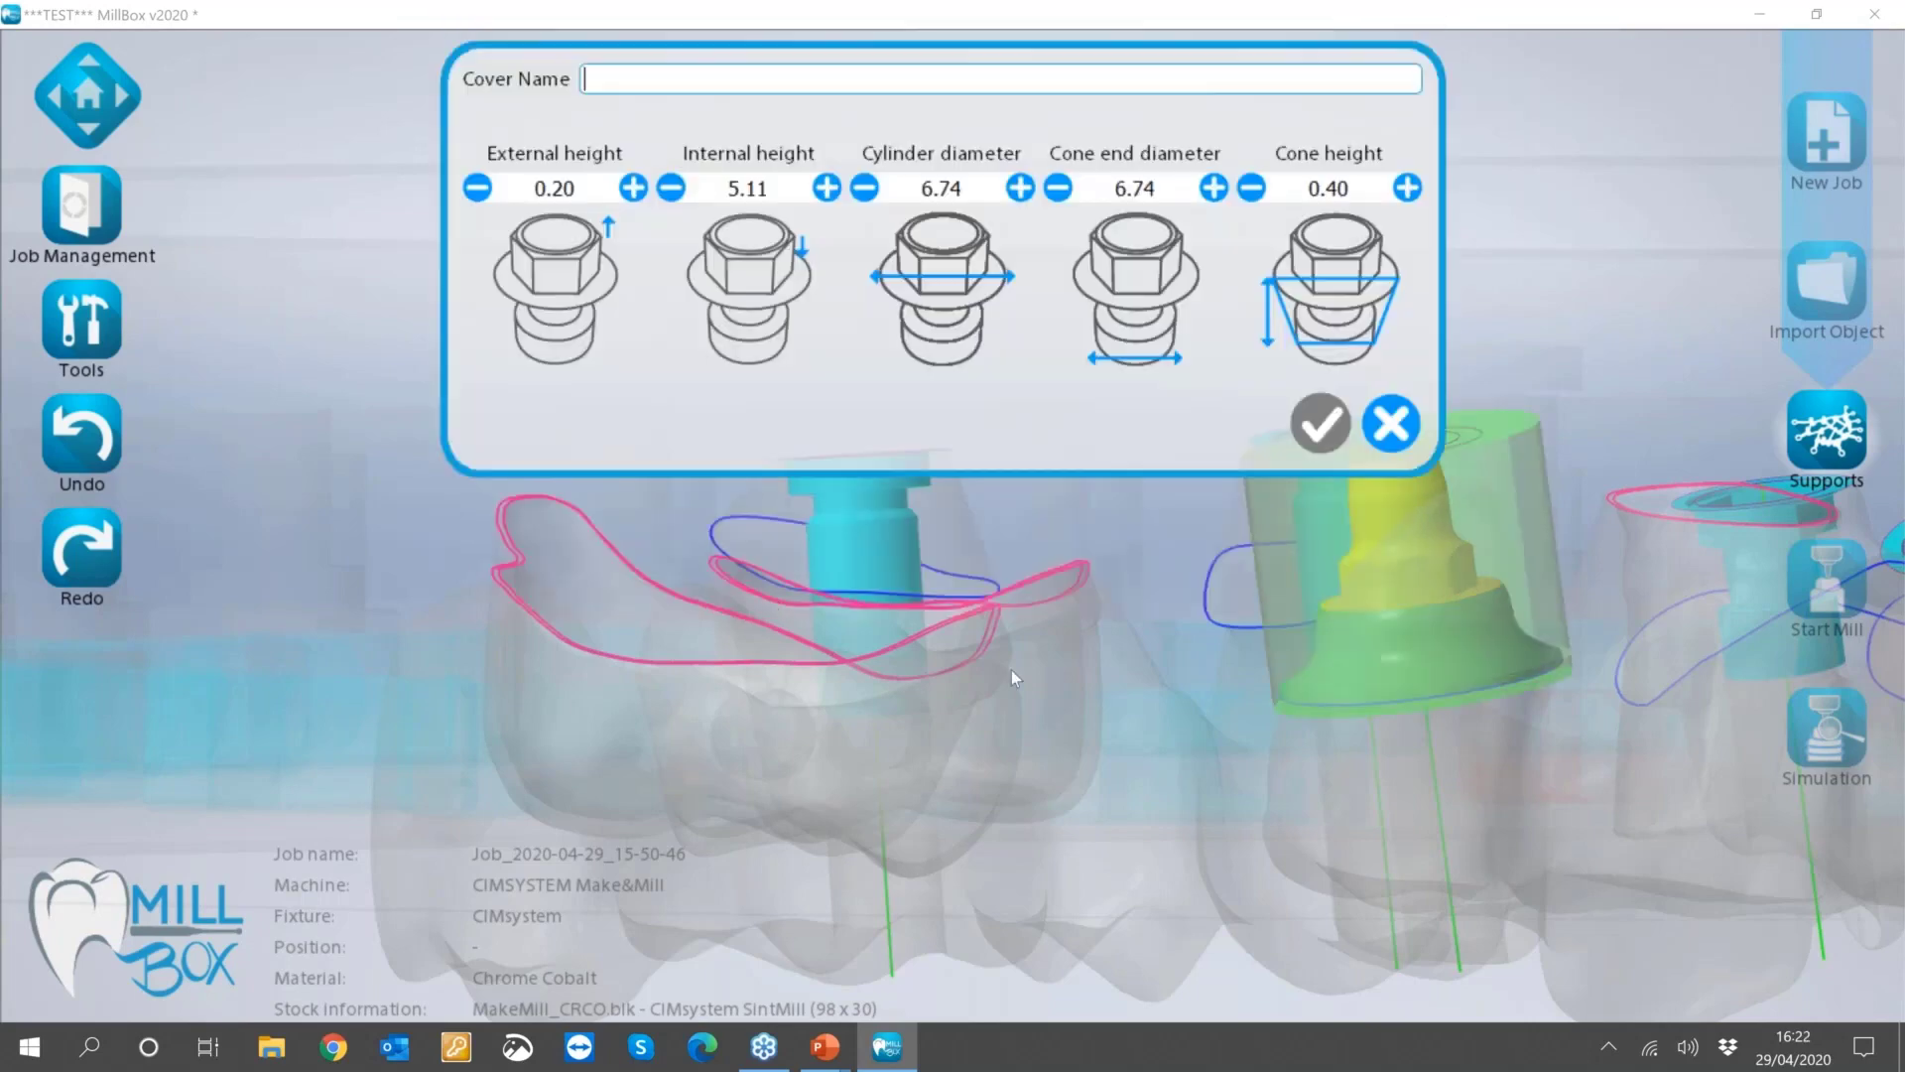
click(965, 191)
drag(965, 191, 921, 191)
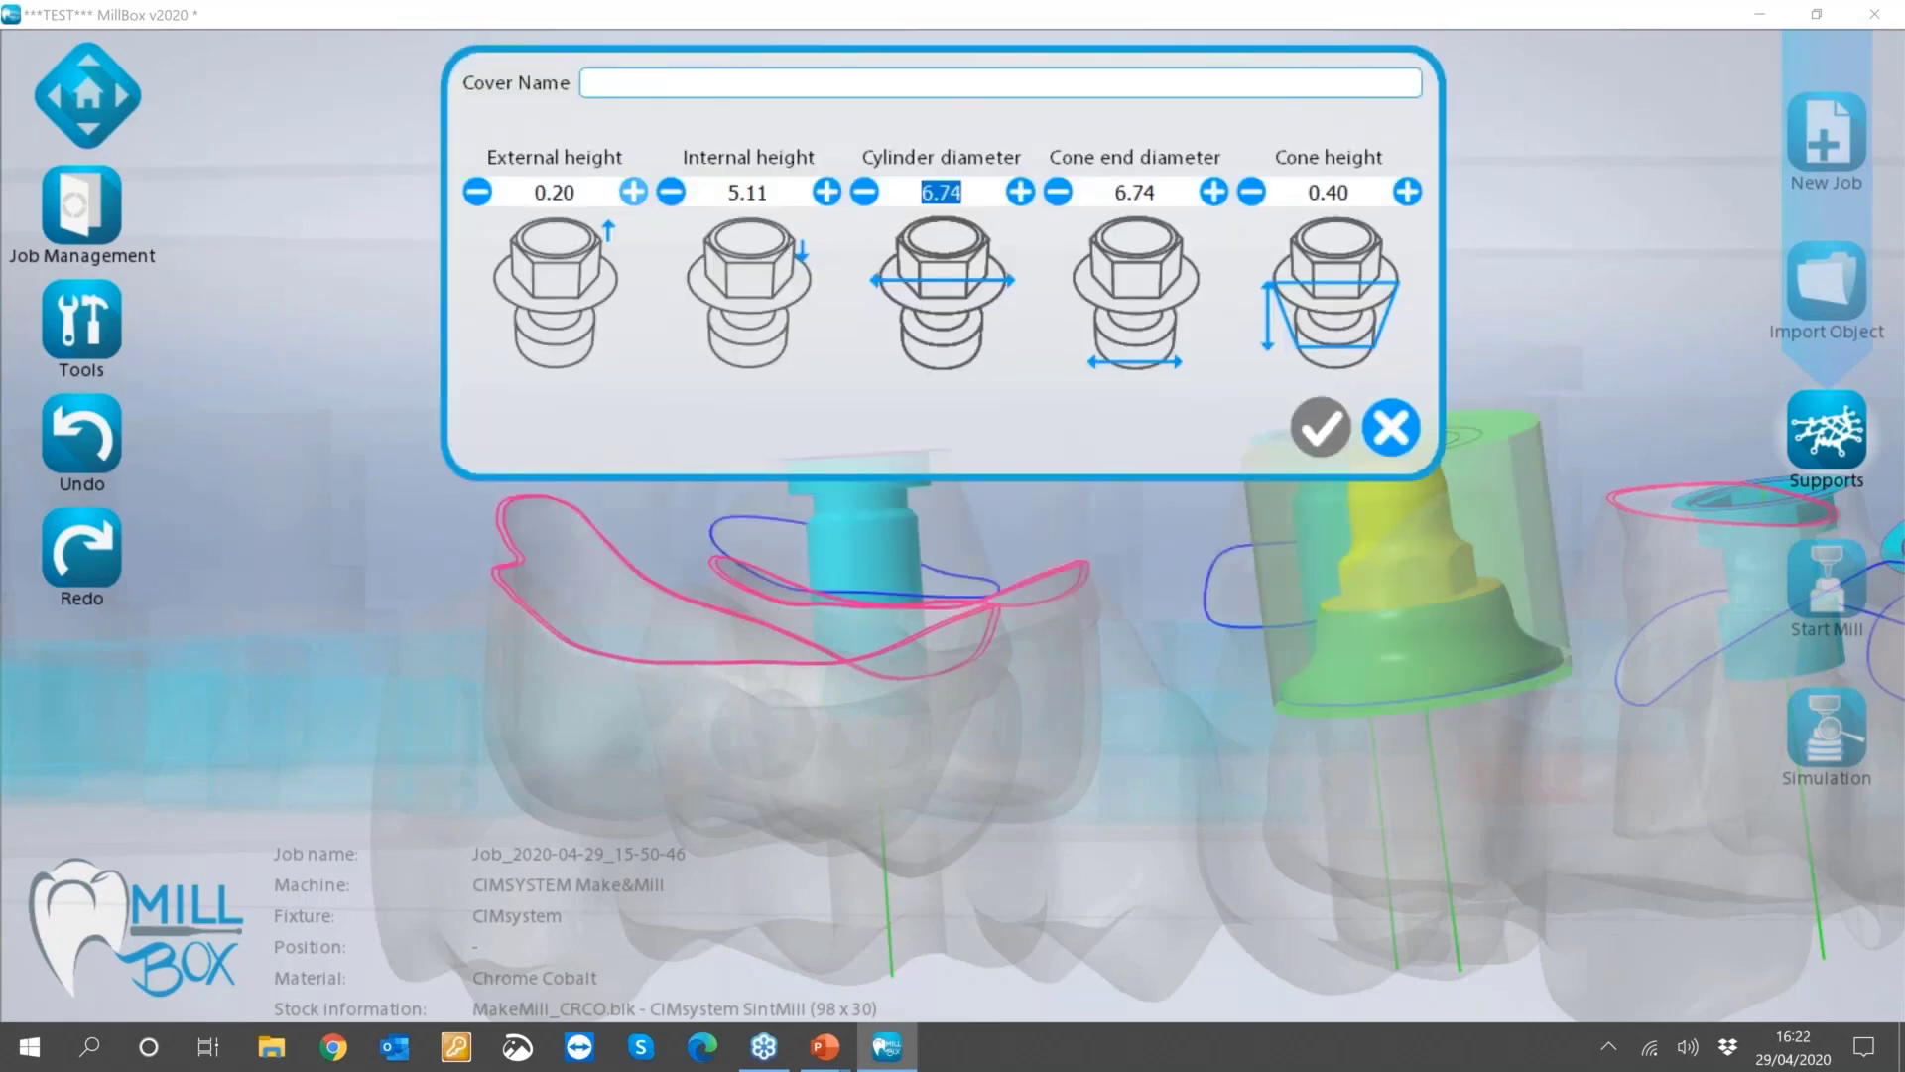
text(4.1)
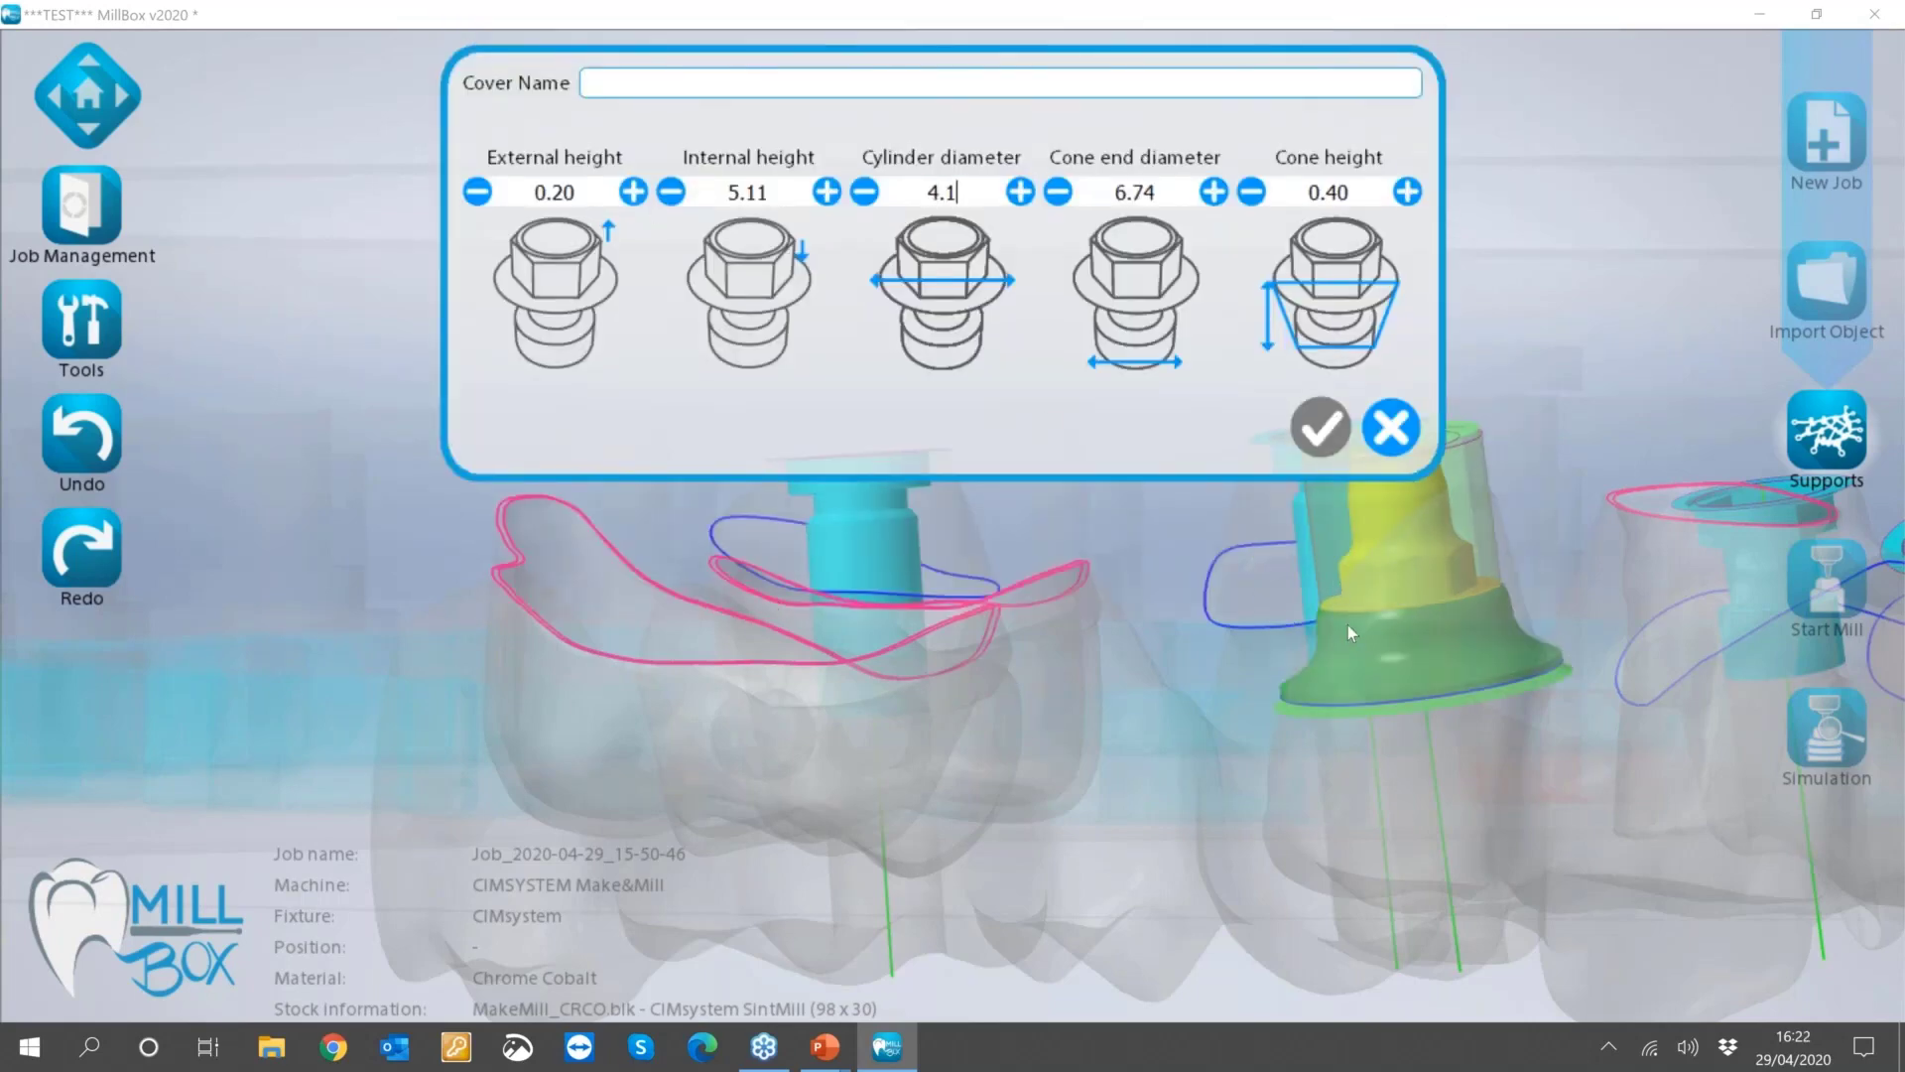
scroll(1348, 632, up, 3)
middle_drag(1302, 643, 1292, 779)
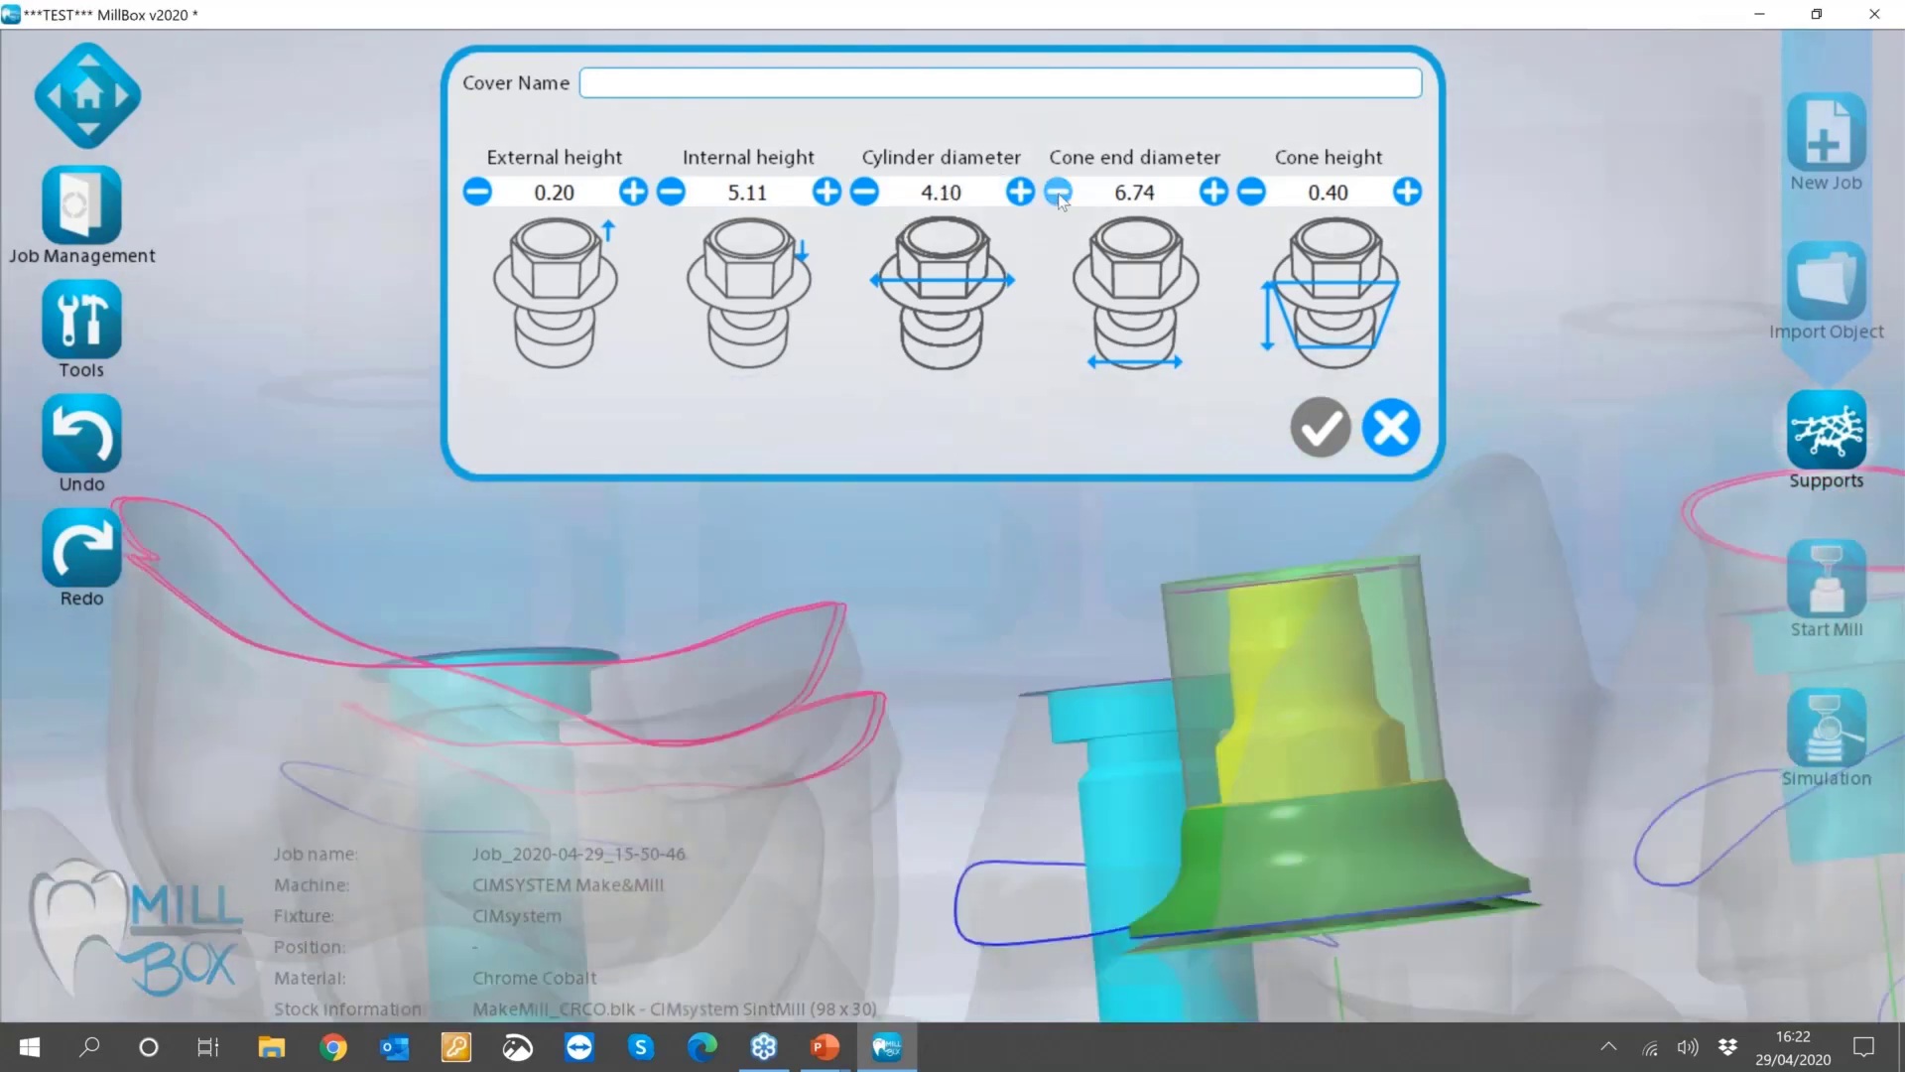
Set the new cover's cone end diameter to 3.80 and its cylinder diameter to 4.30.
key(Tab)
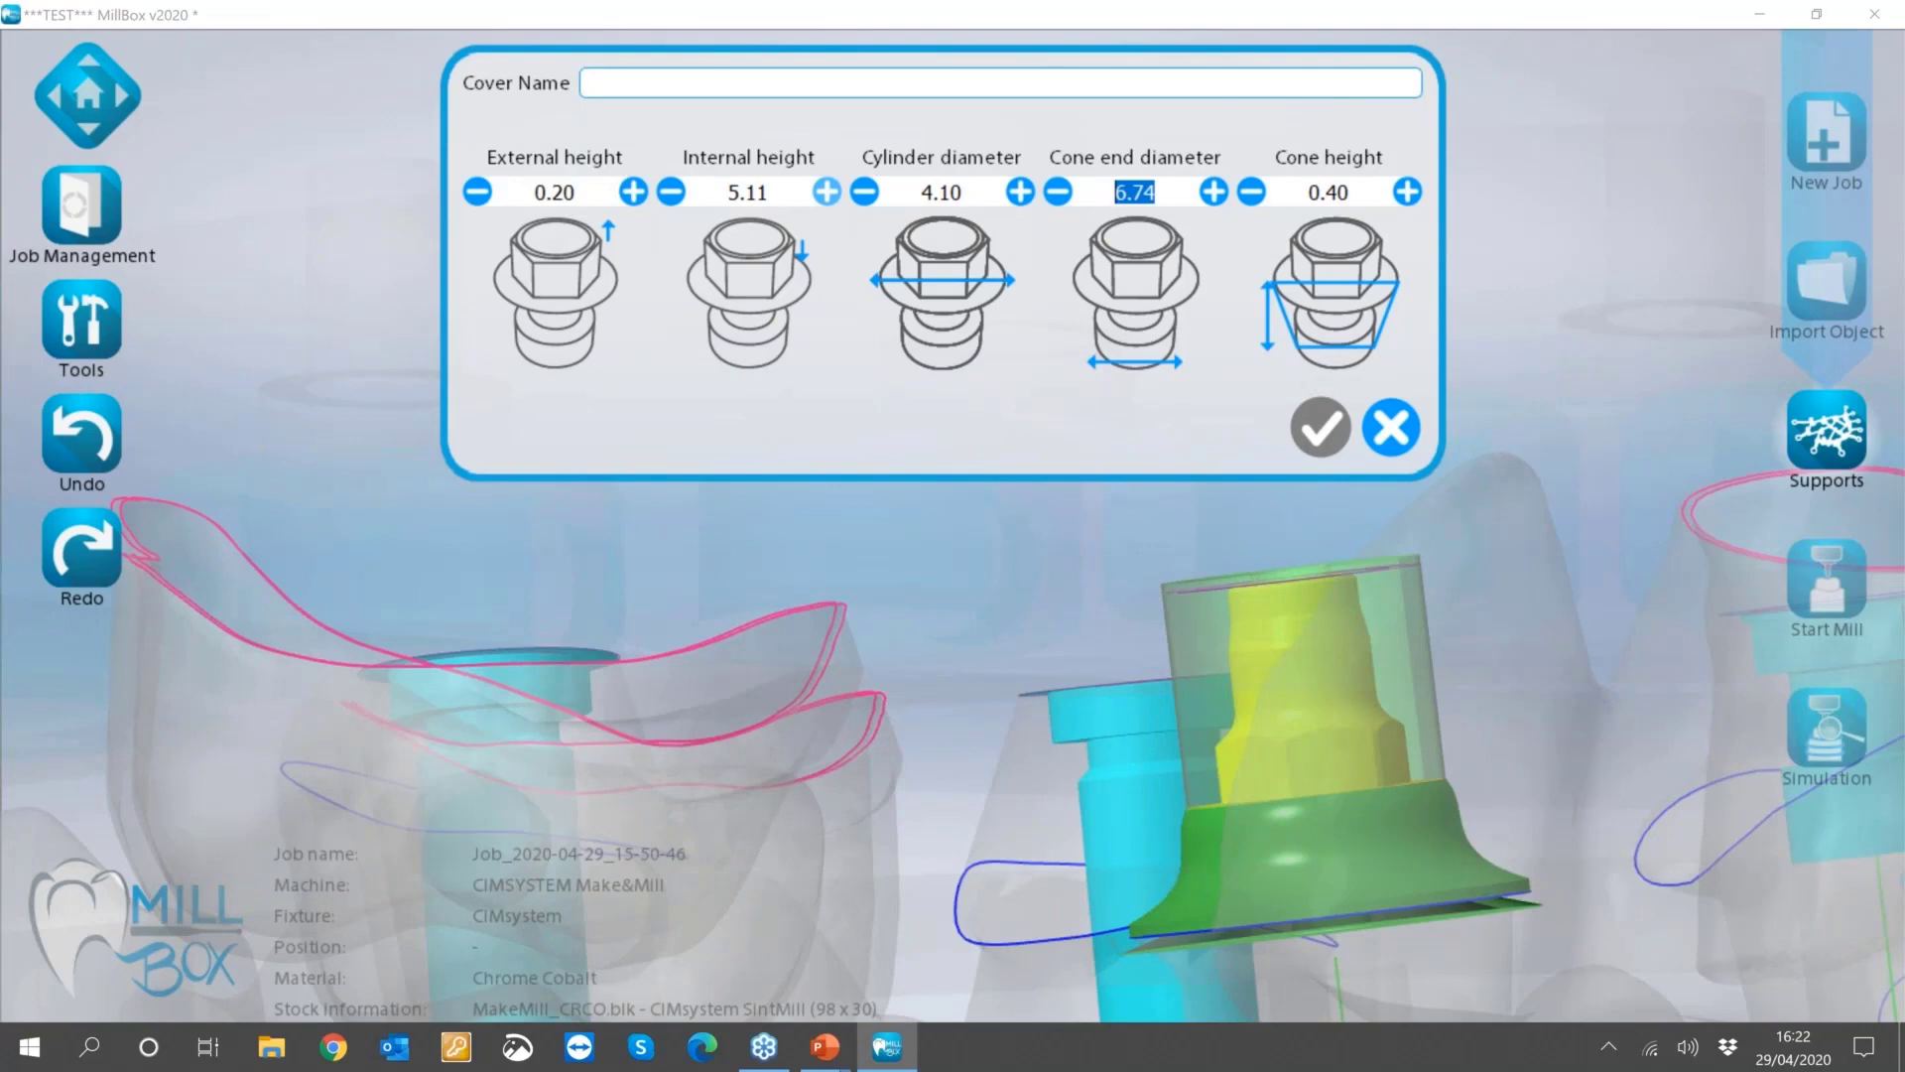
text(5)
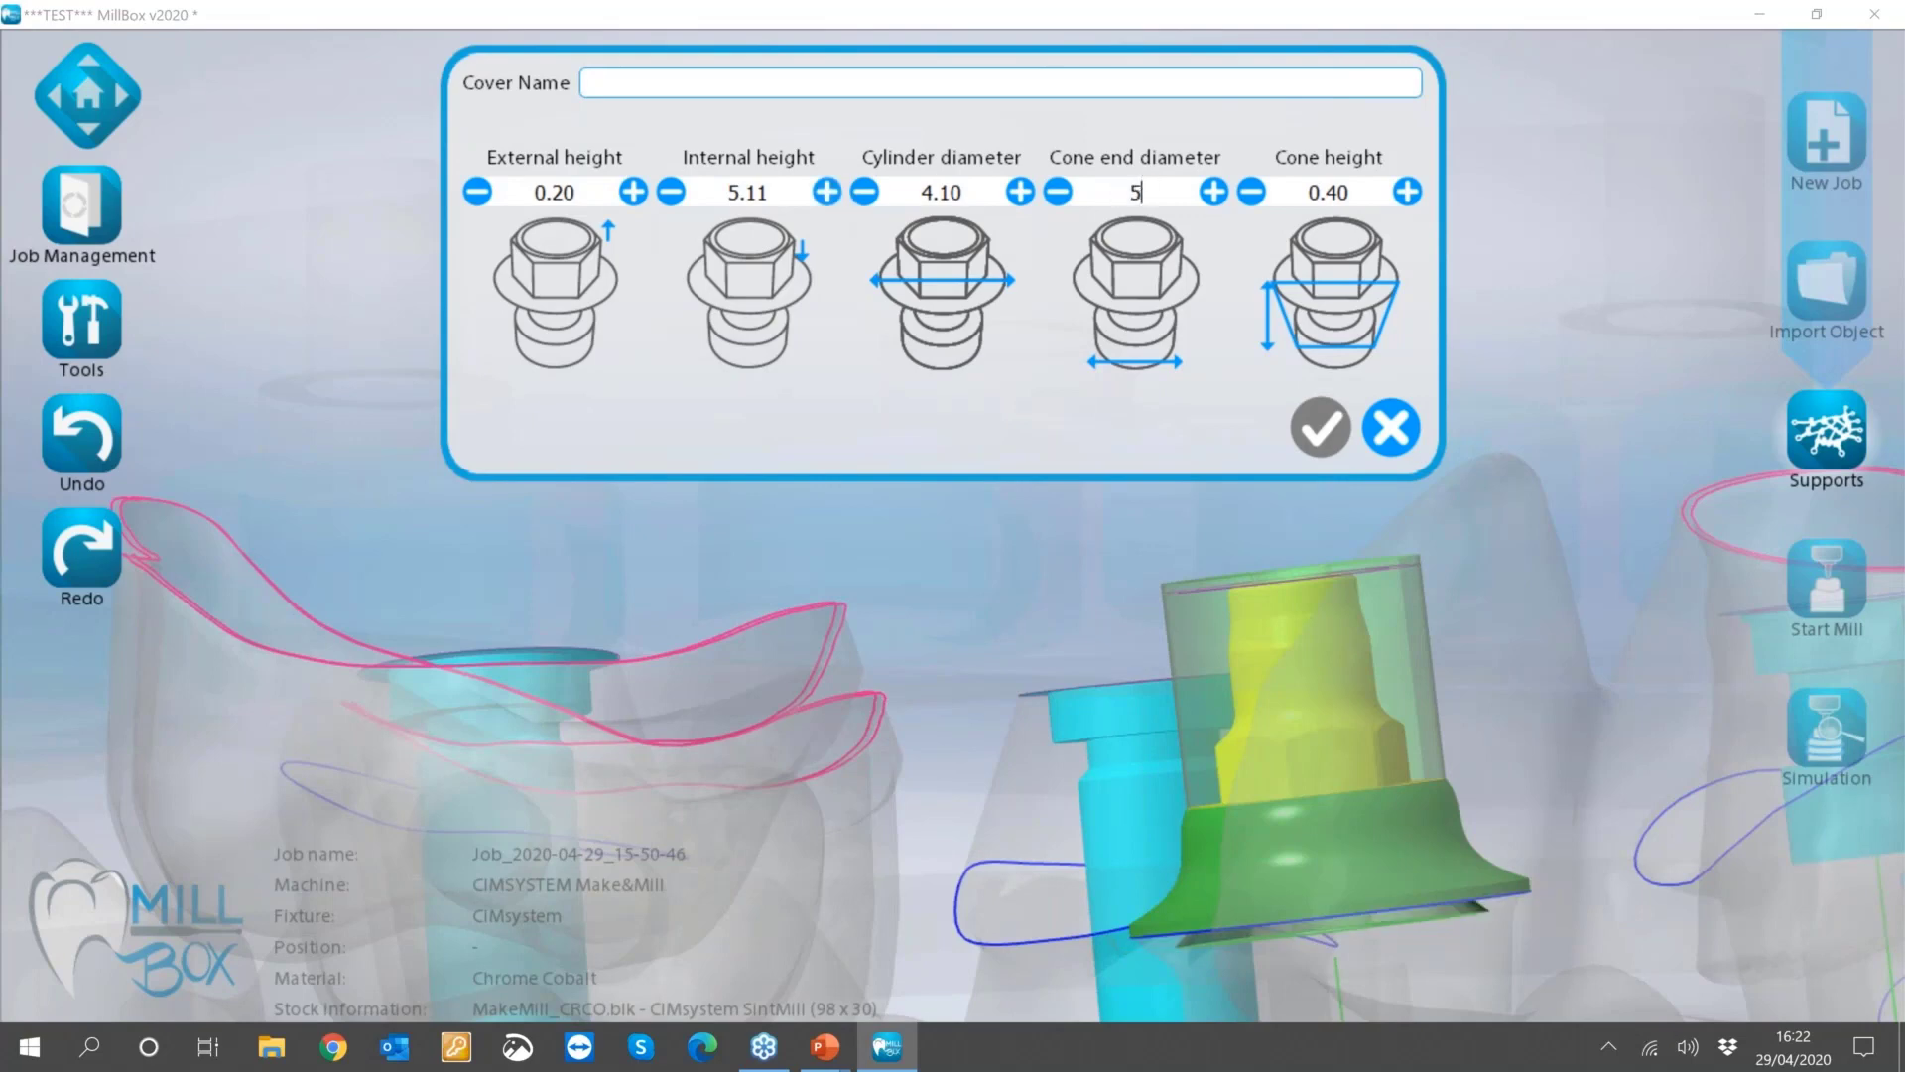
drag(1179, 192, 871, 194)
text(3.8)
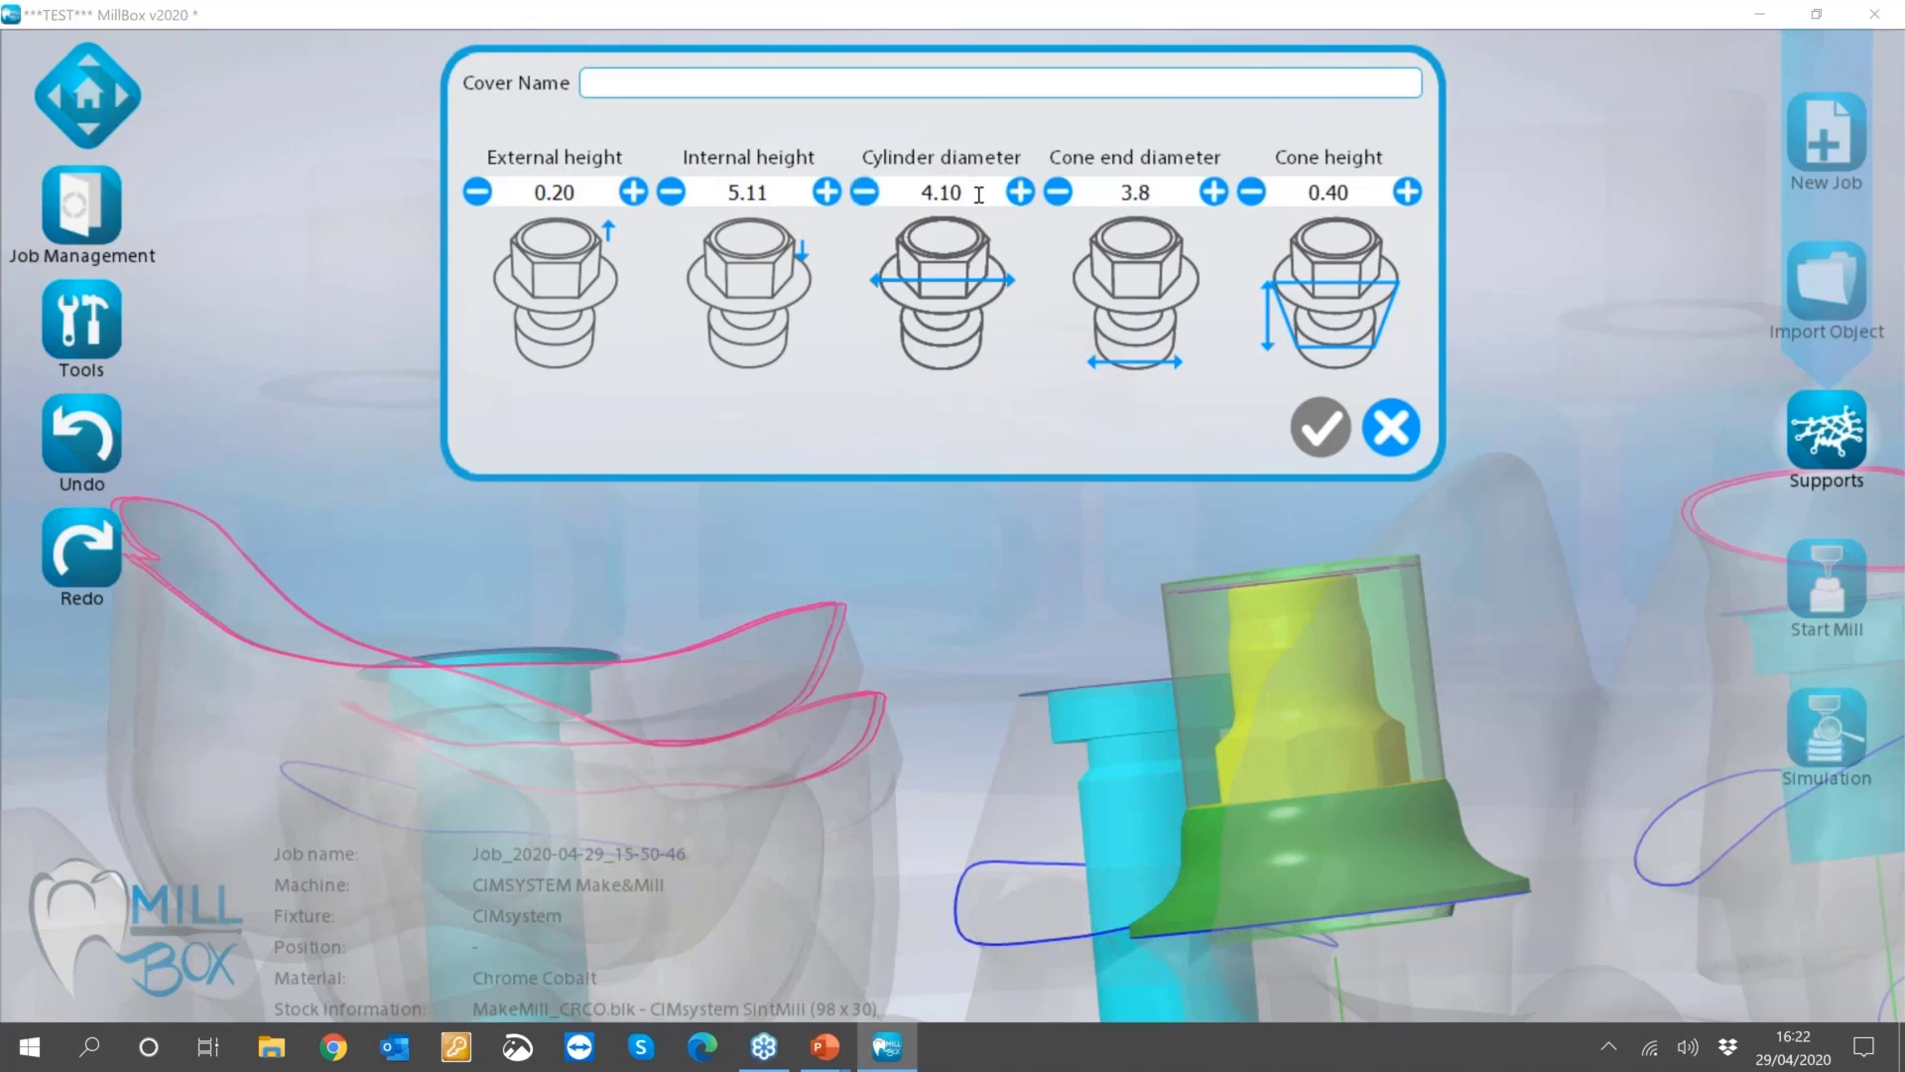
drag(965, 192, 941, 193)
text(3)
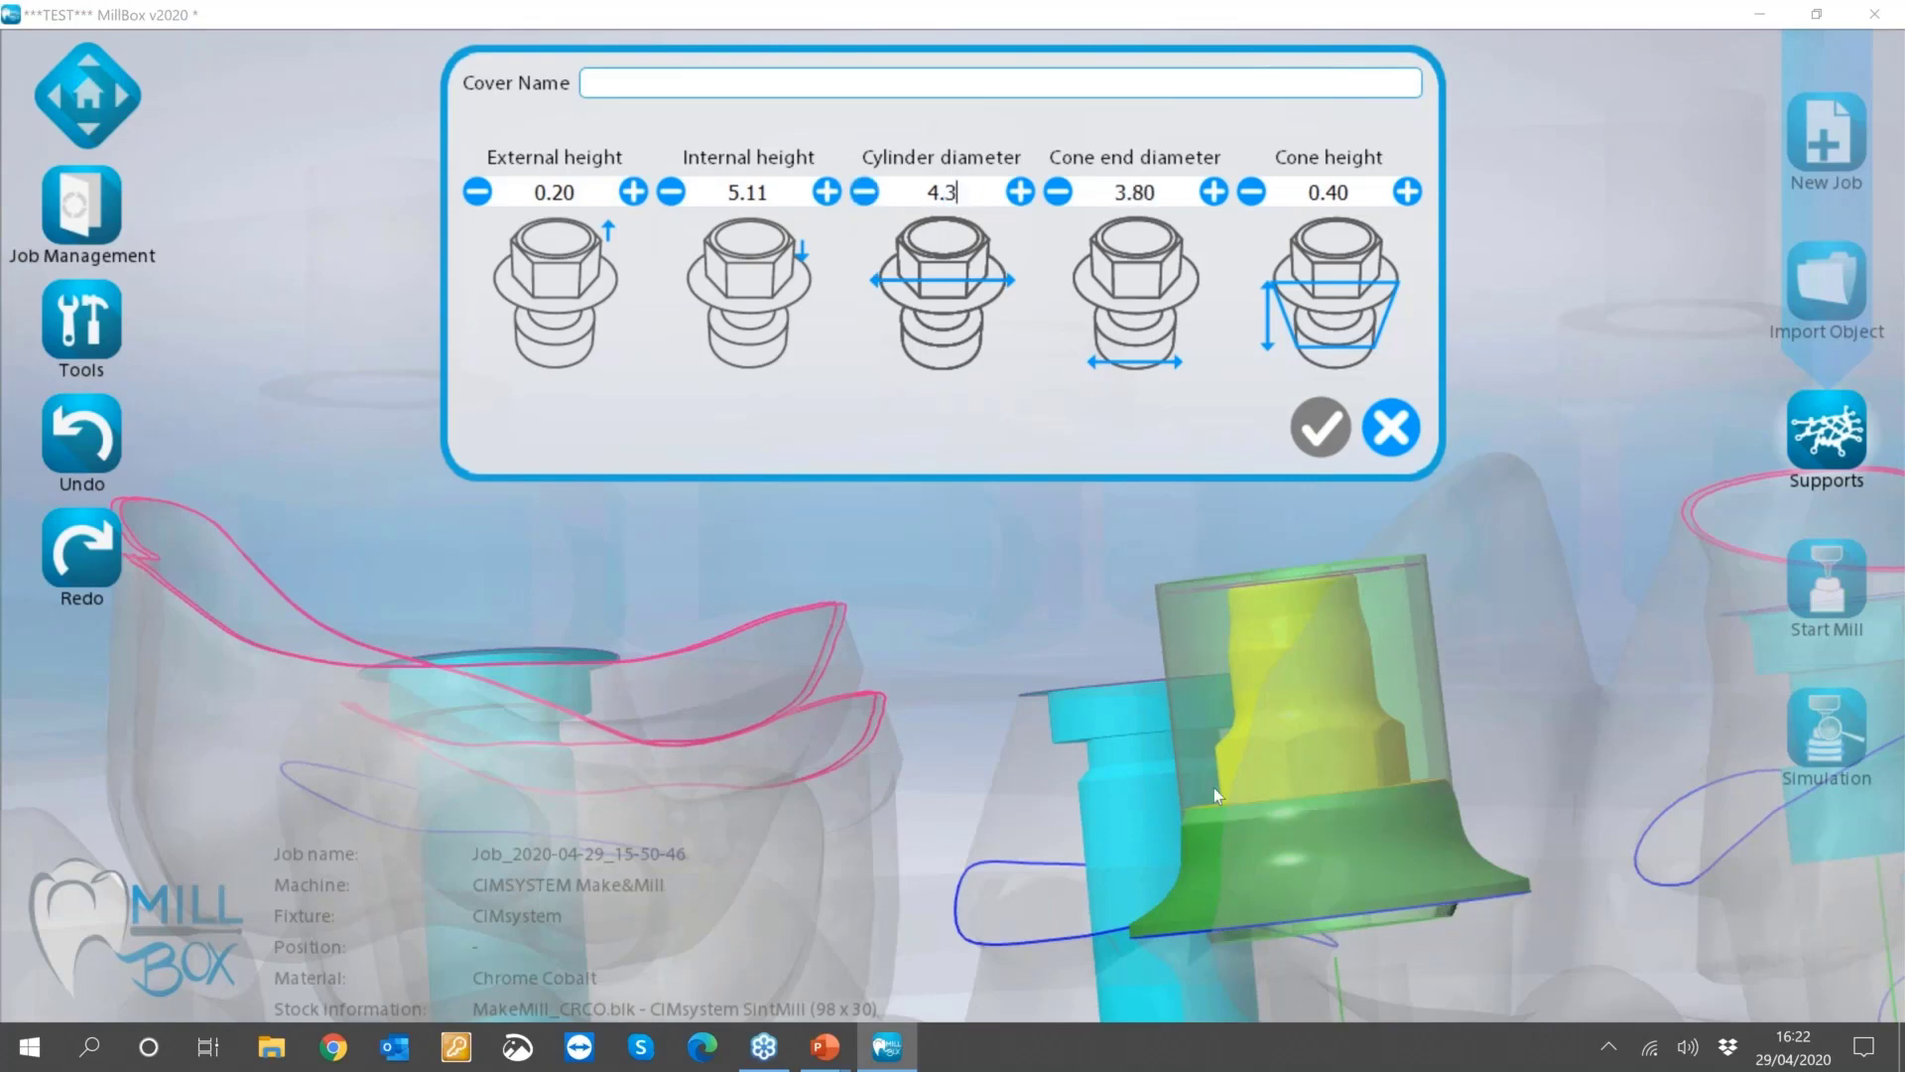
key(Return)
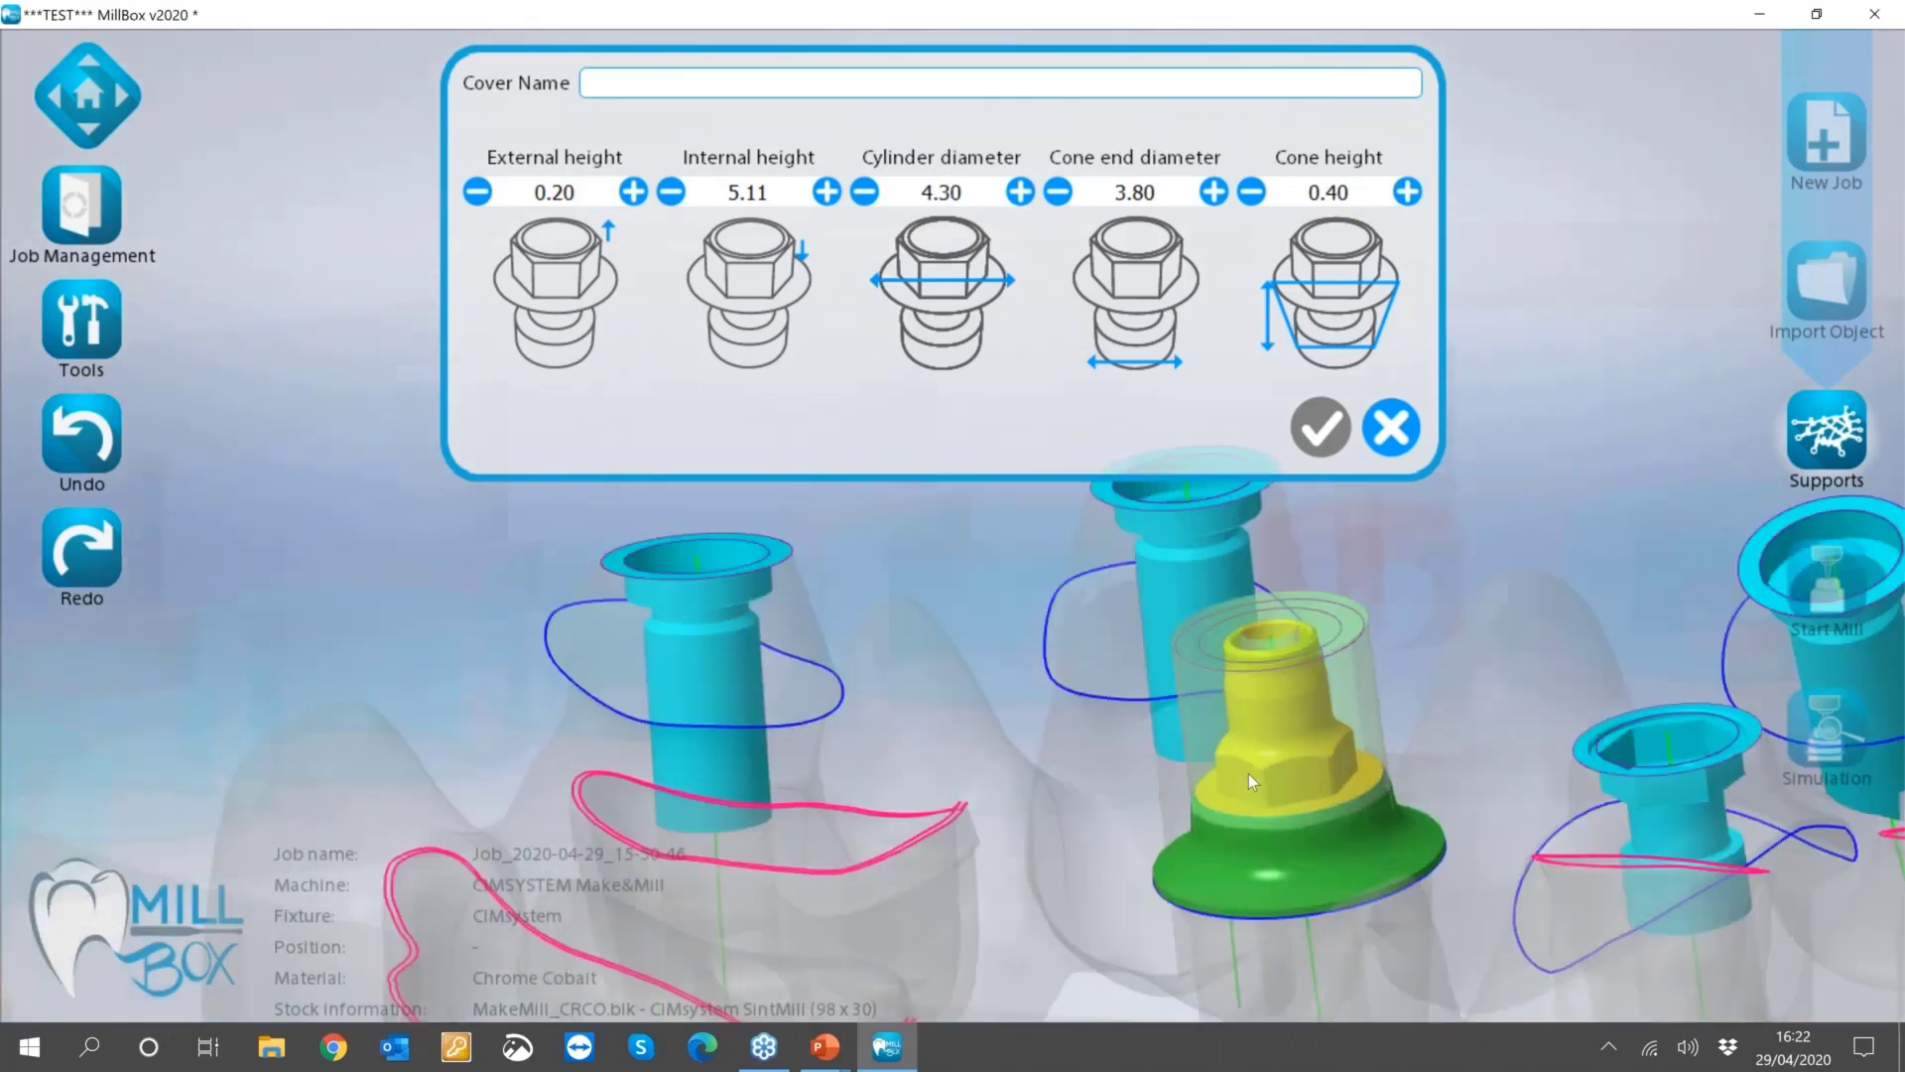
Save the cover as Webinar2, overwriting the existing Webinar2.txt, and permanently associate it with the single abutment's interface.
scroll(1205, 808, up, 3)
scroll(1205, 808, up, 2)
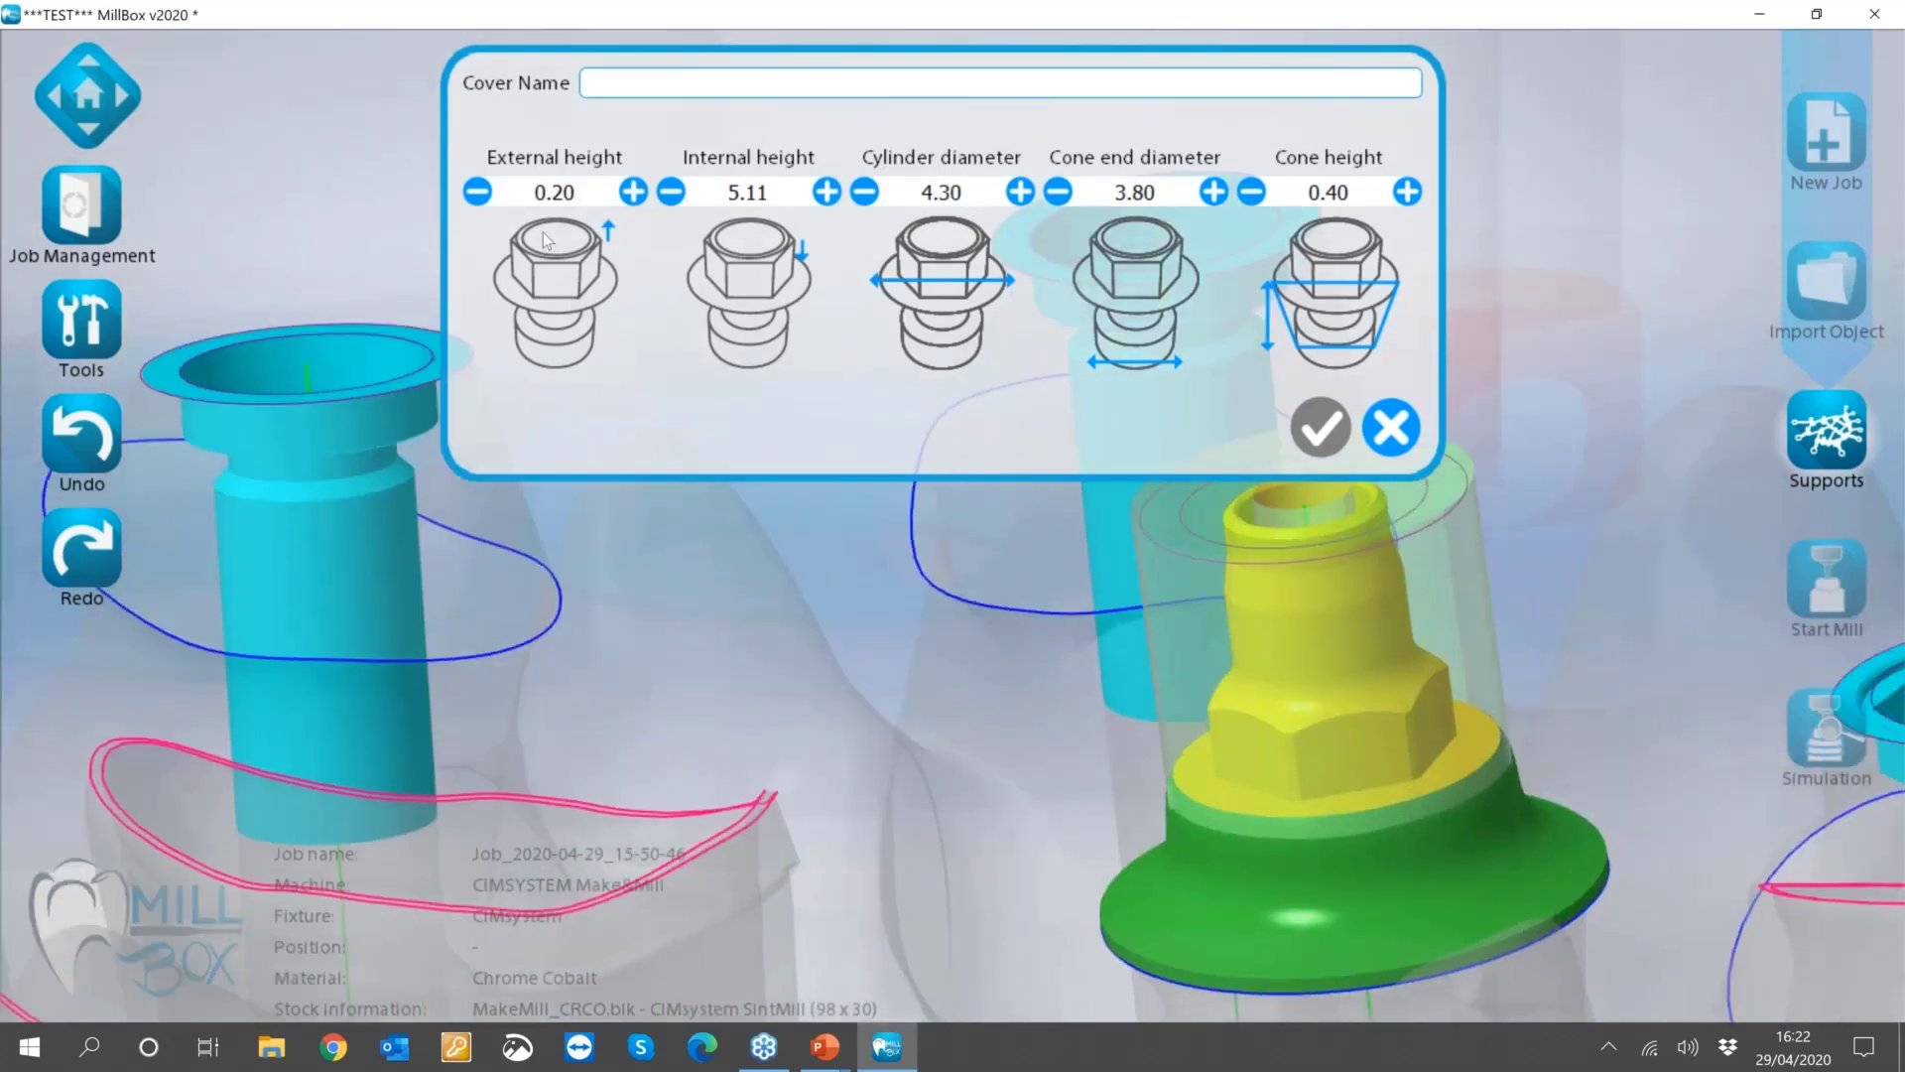
click(739, 85)
text(Webinar2)
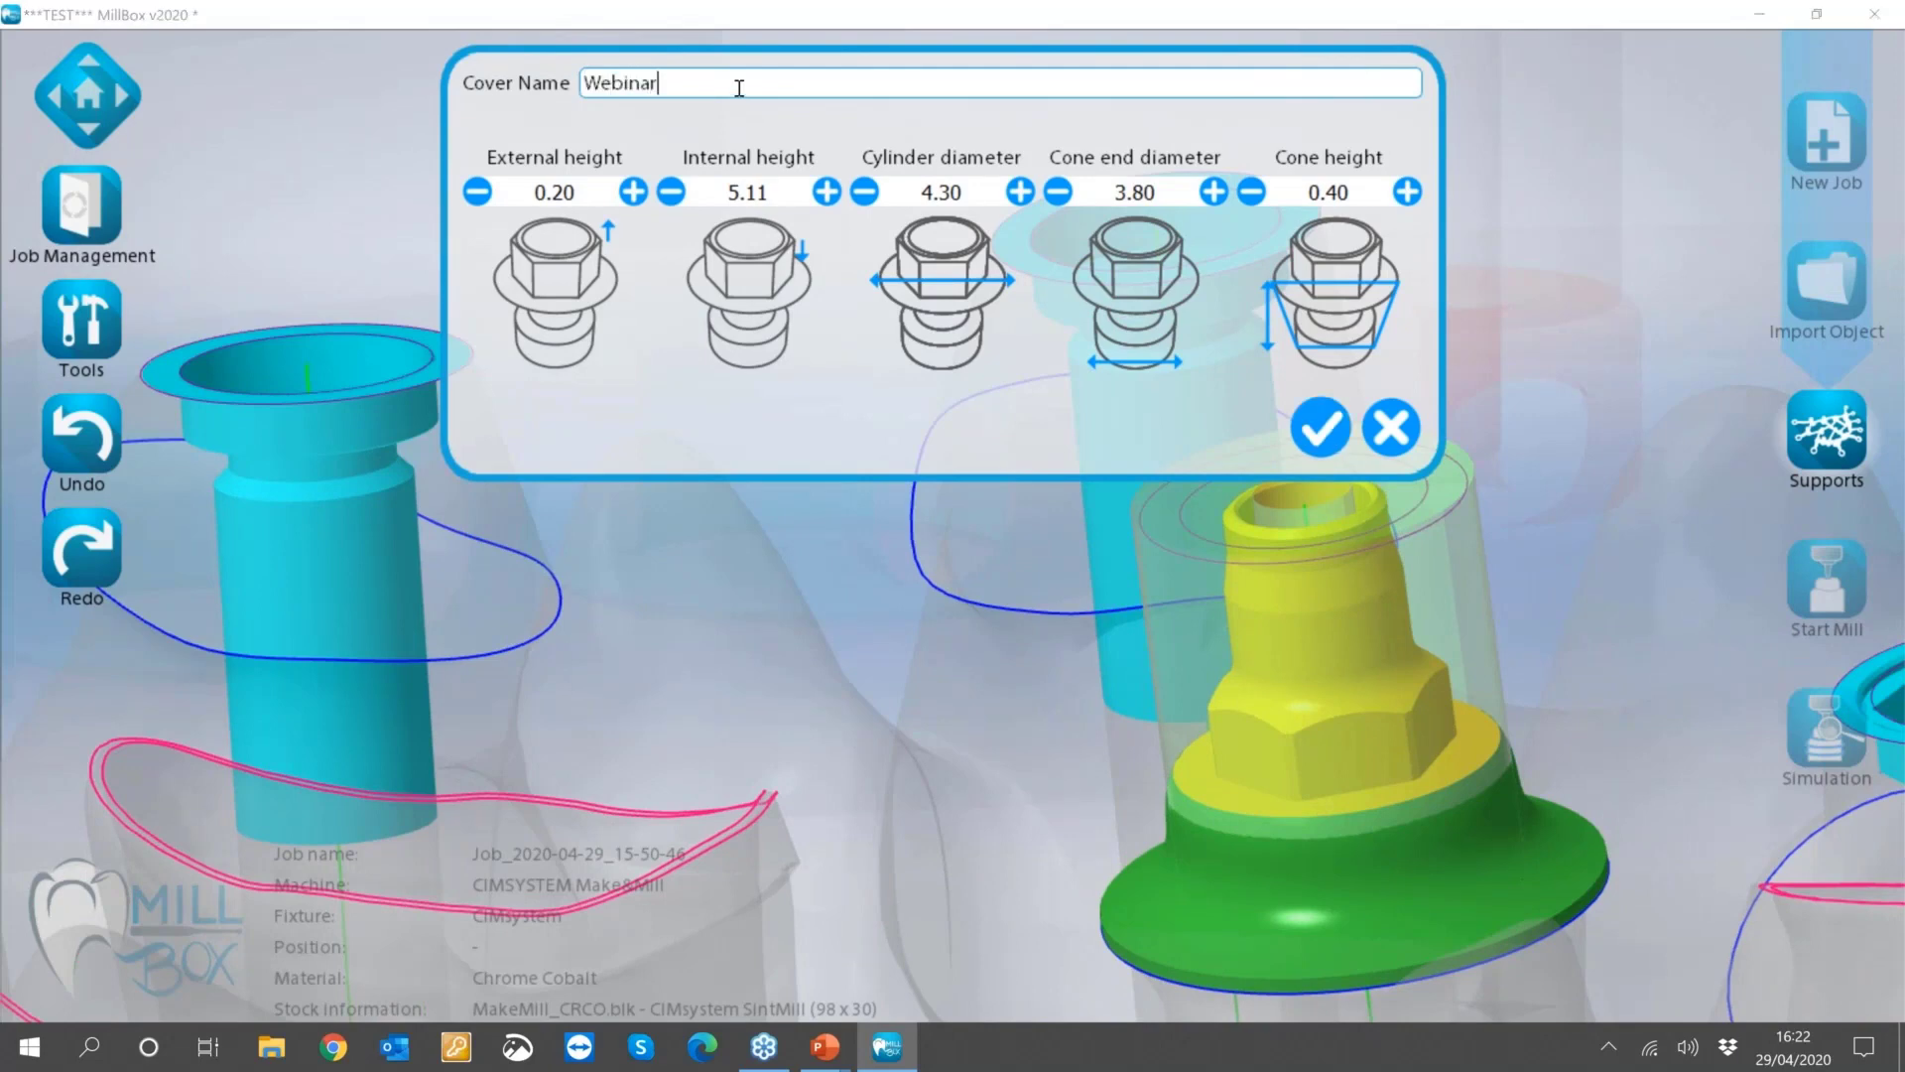
click(1320, 428)
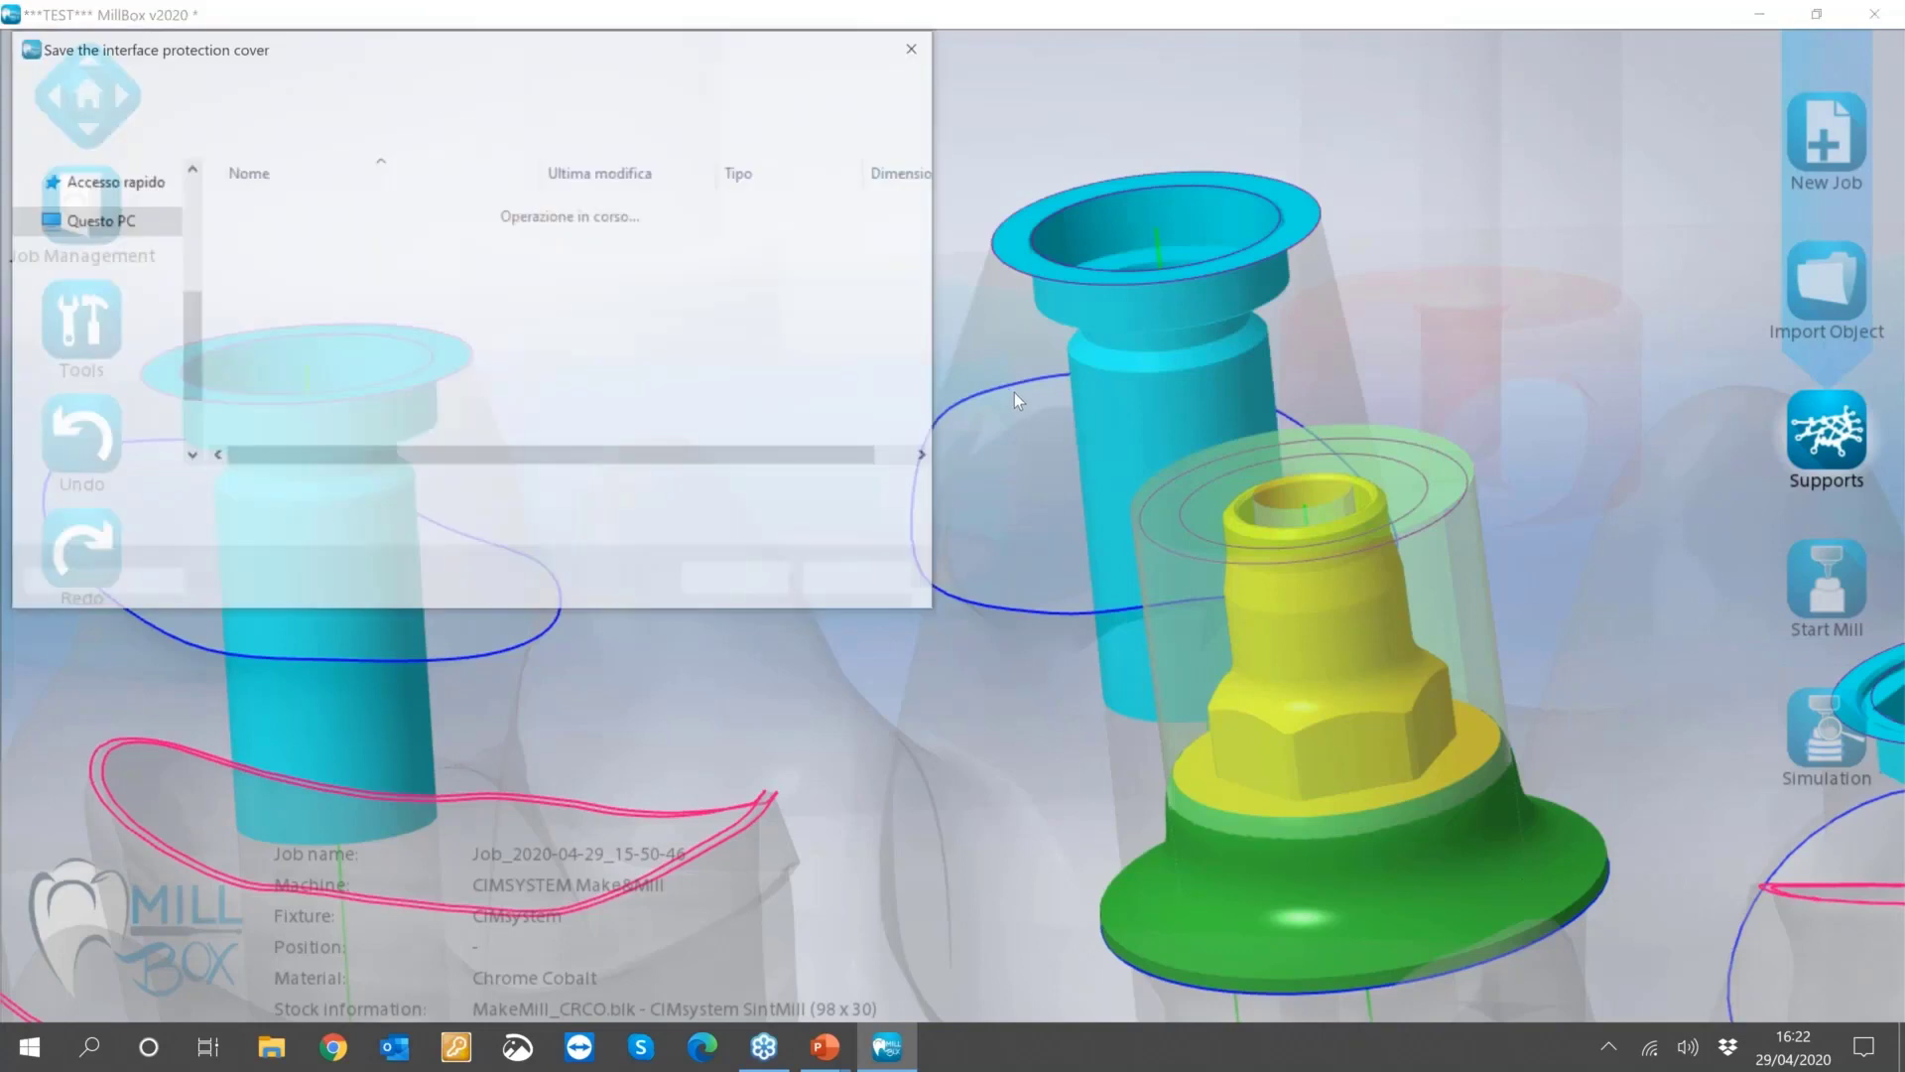
click(741, 594)
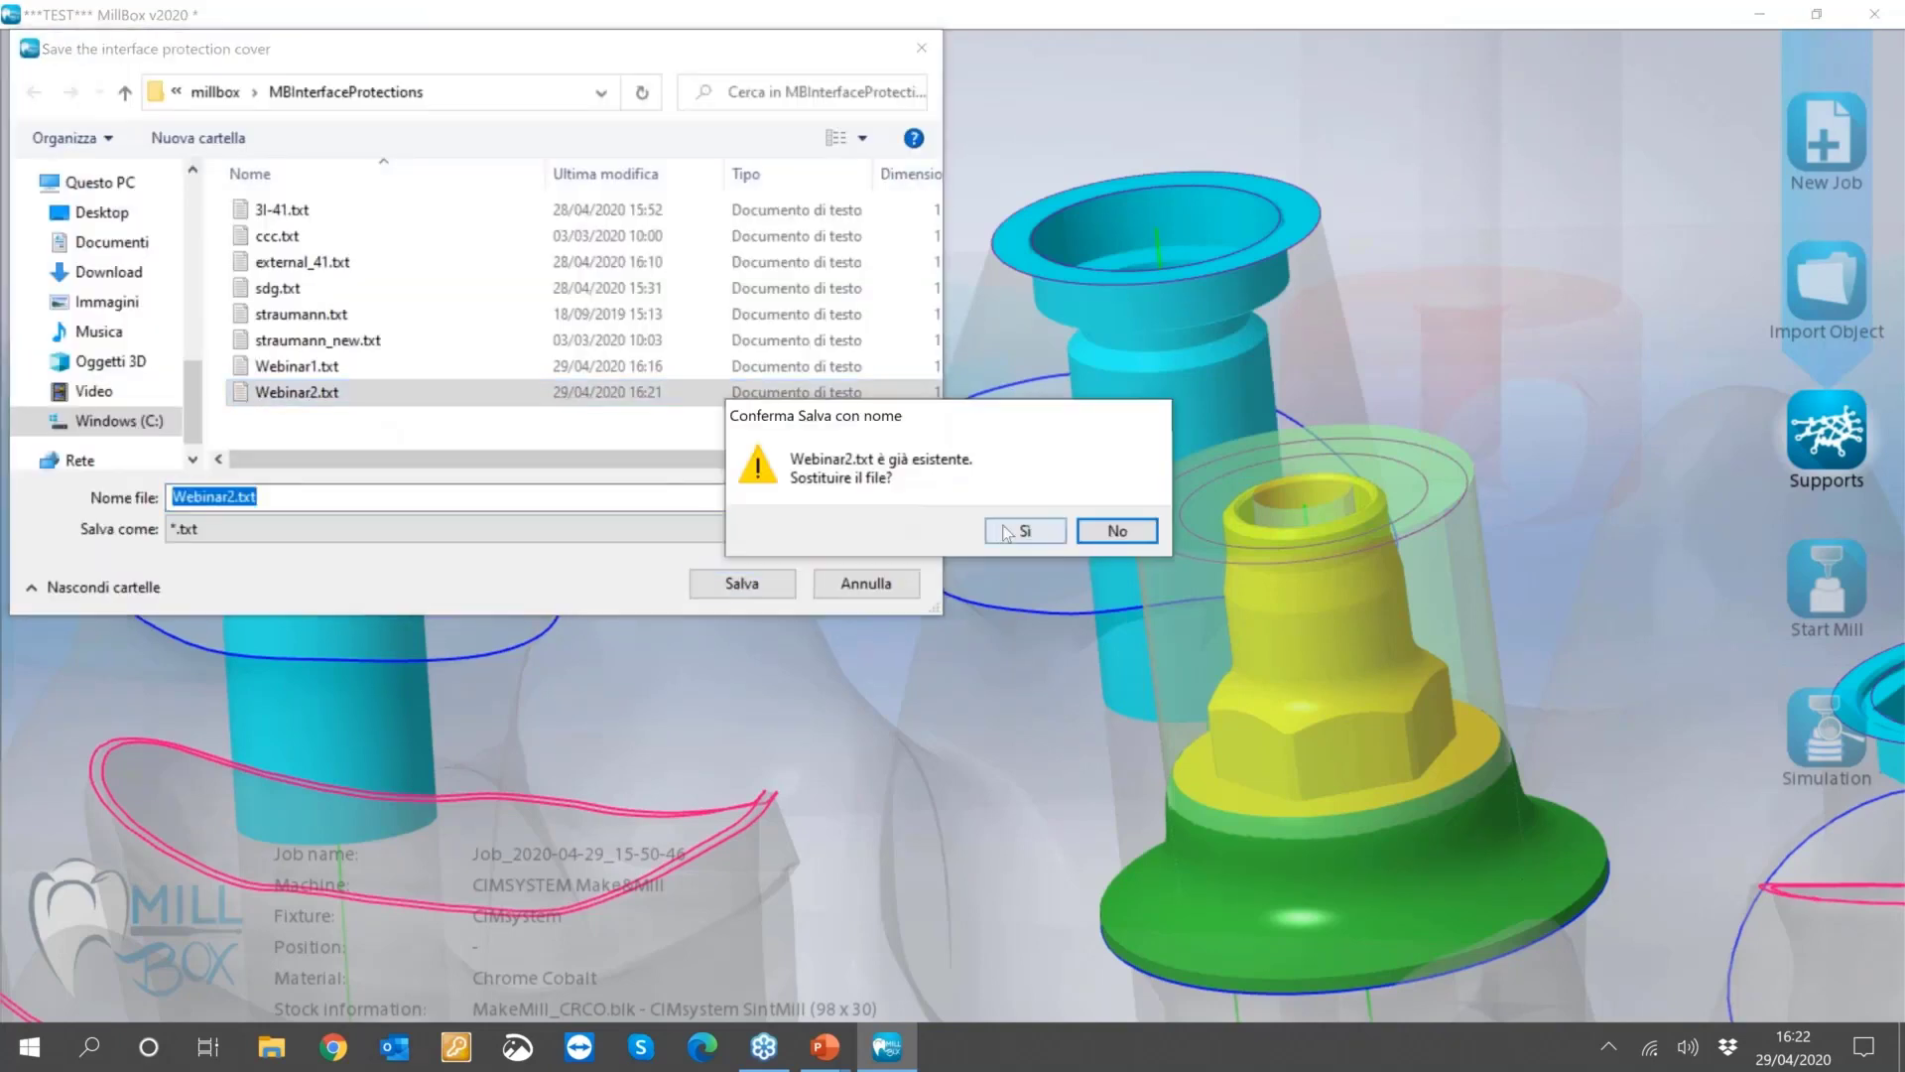
click(1010, 526)
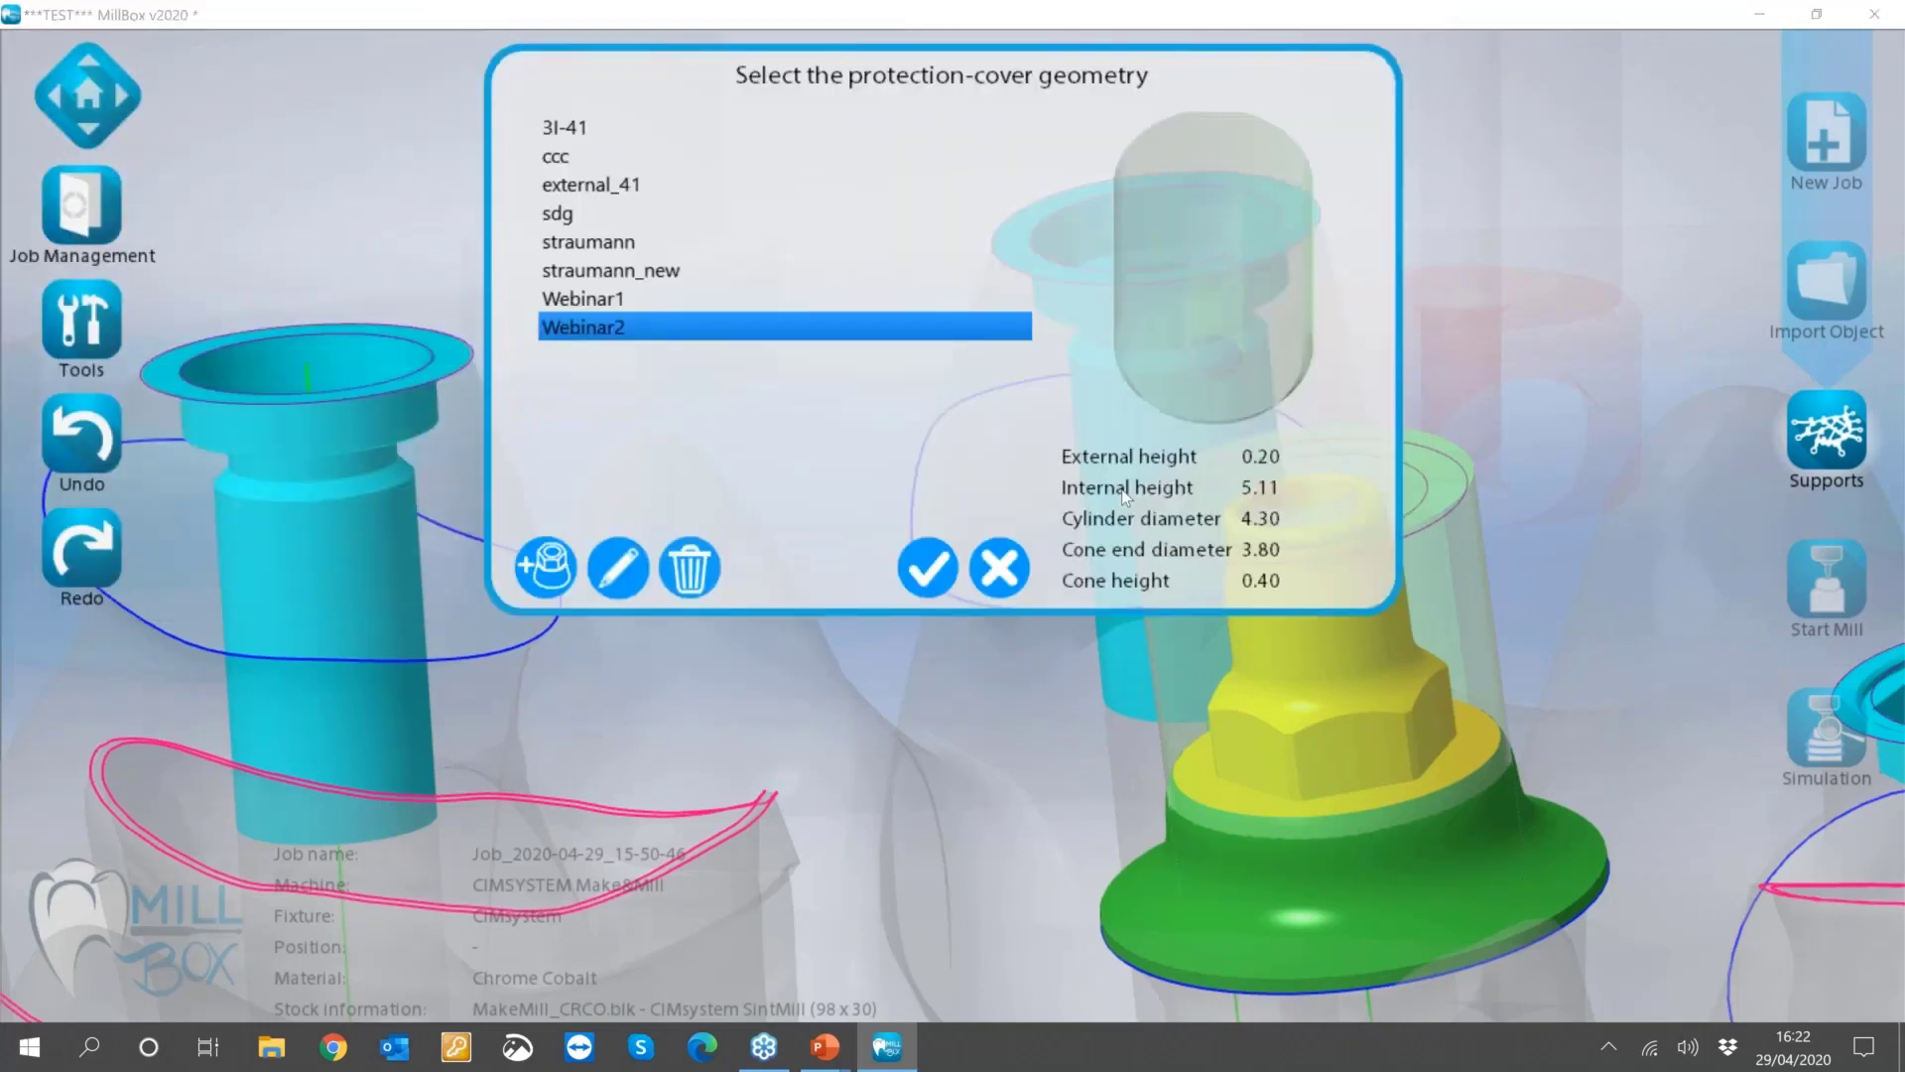
click(900, 582)
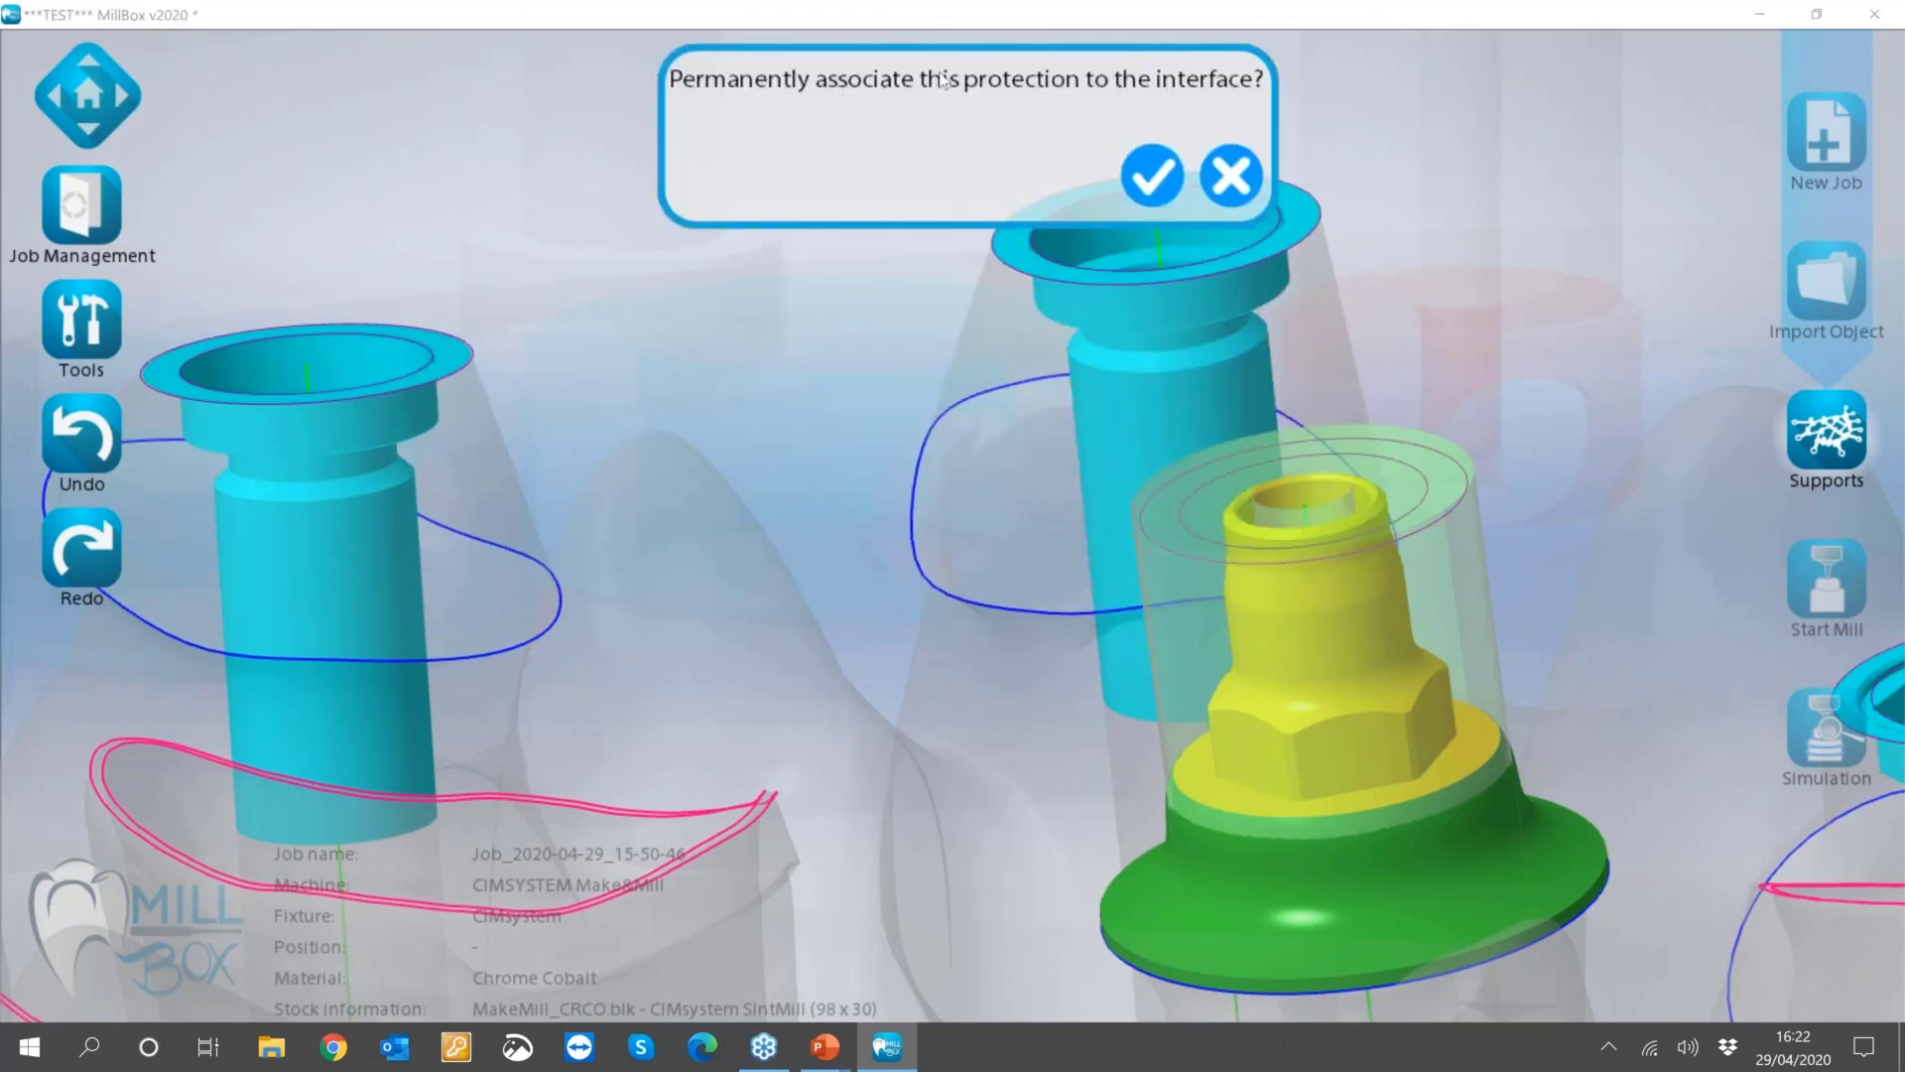
click(1154, 179)
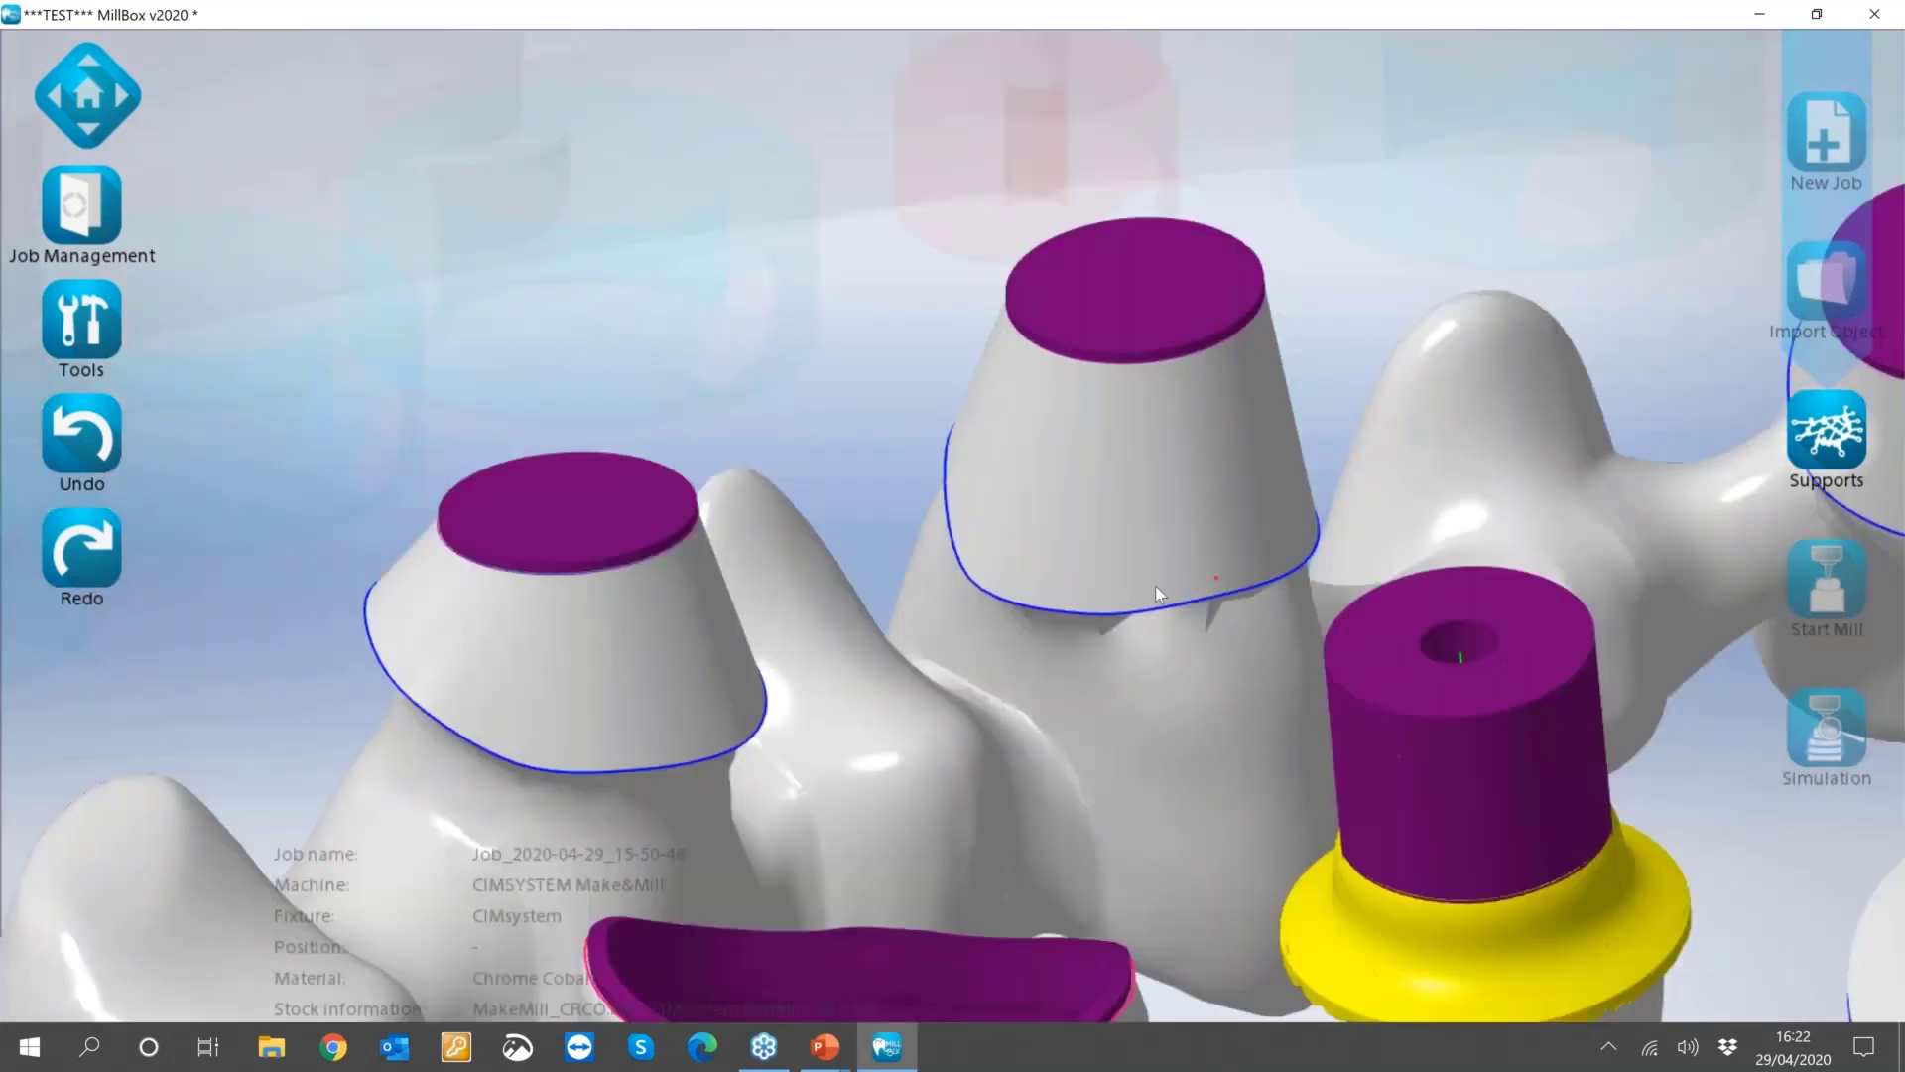
Examine the protection cover on the single abutment and the neighbouring hexagonal and bridge interfaces up close.
scroll(1401, 730, up, 5)
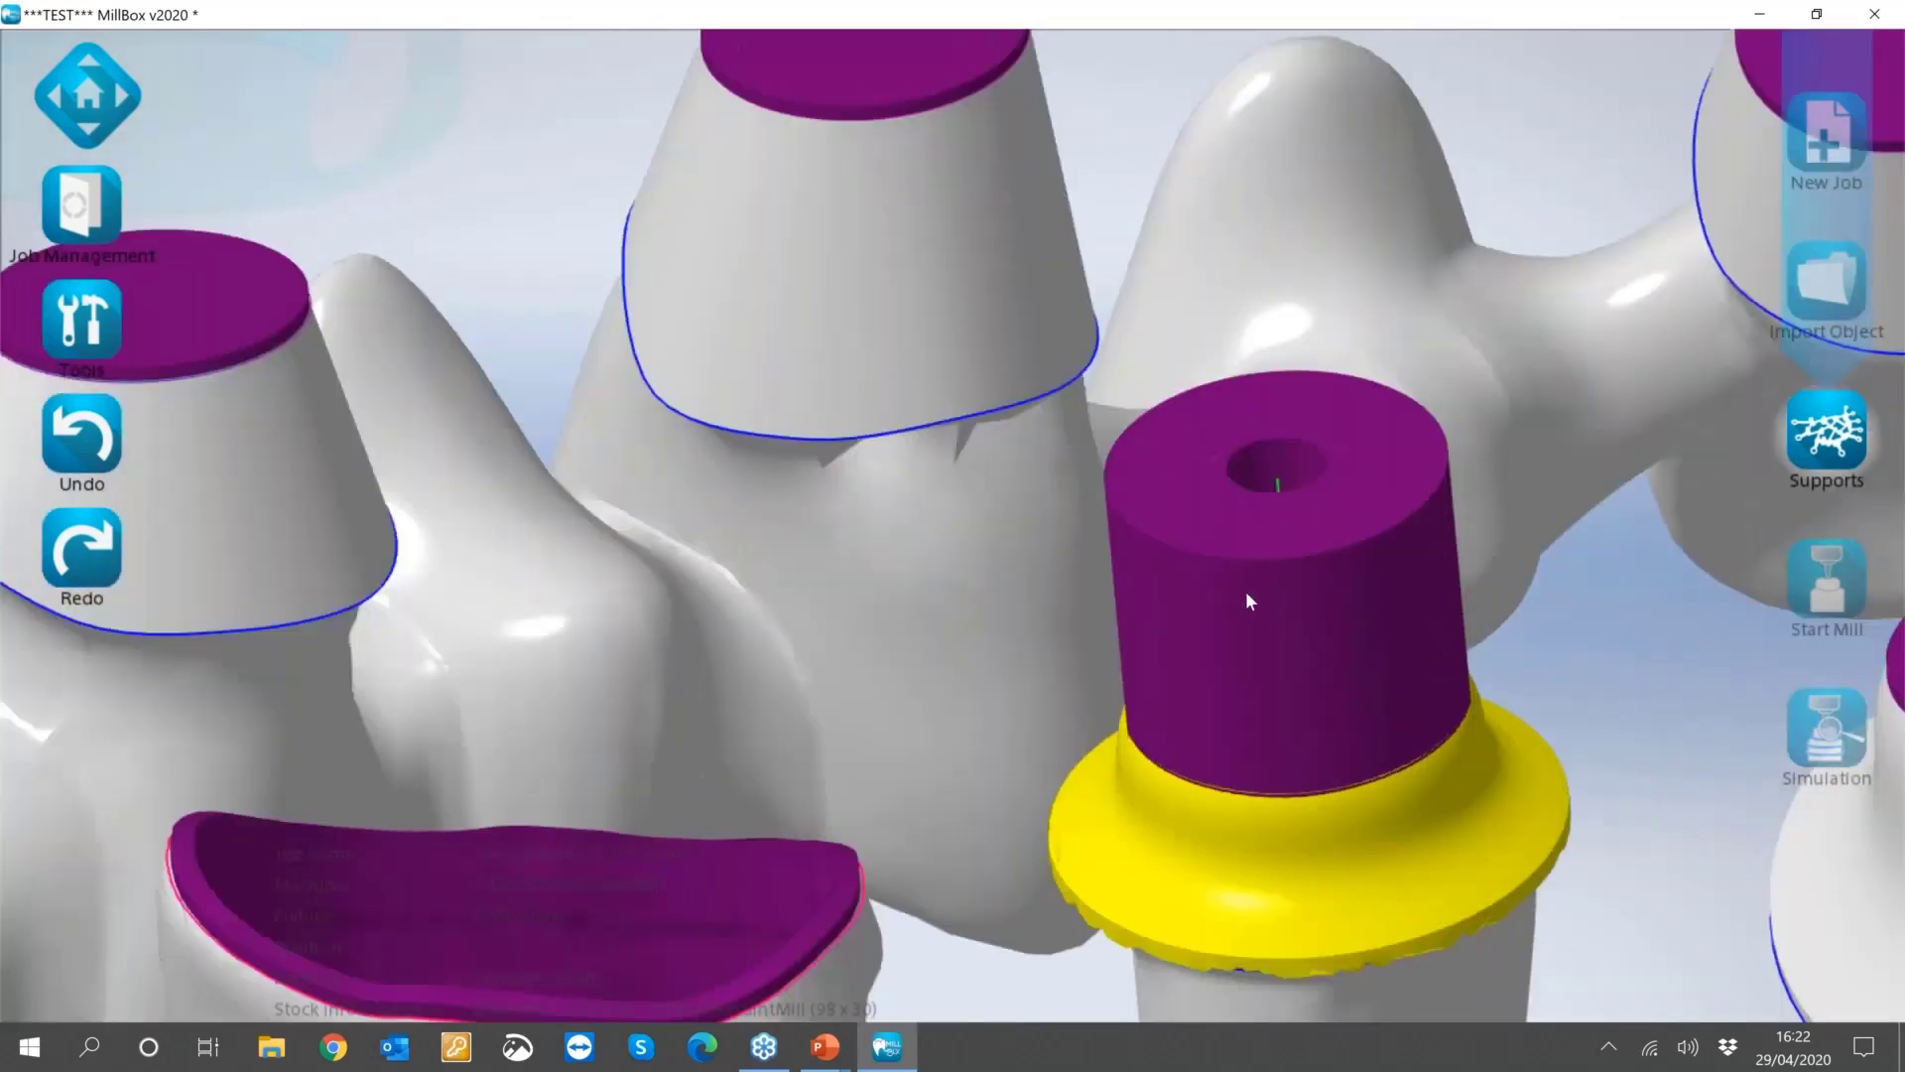
scroll(1246, 591, down, 5)
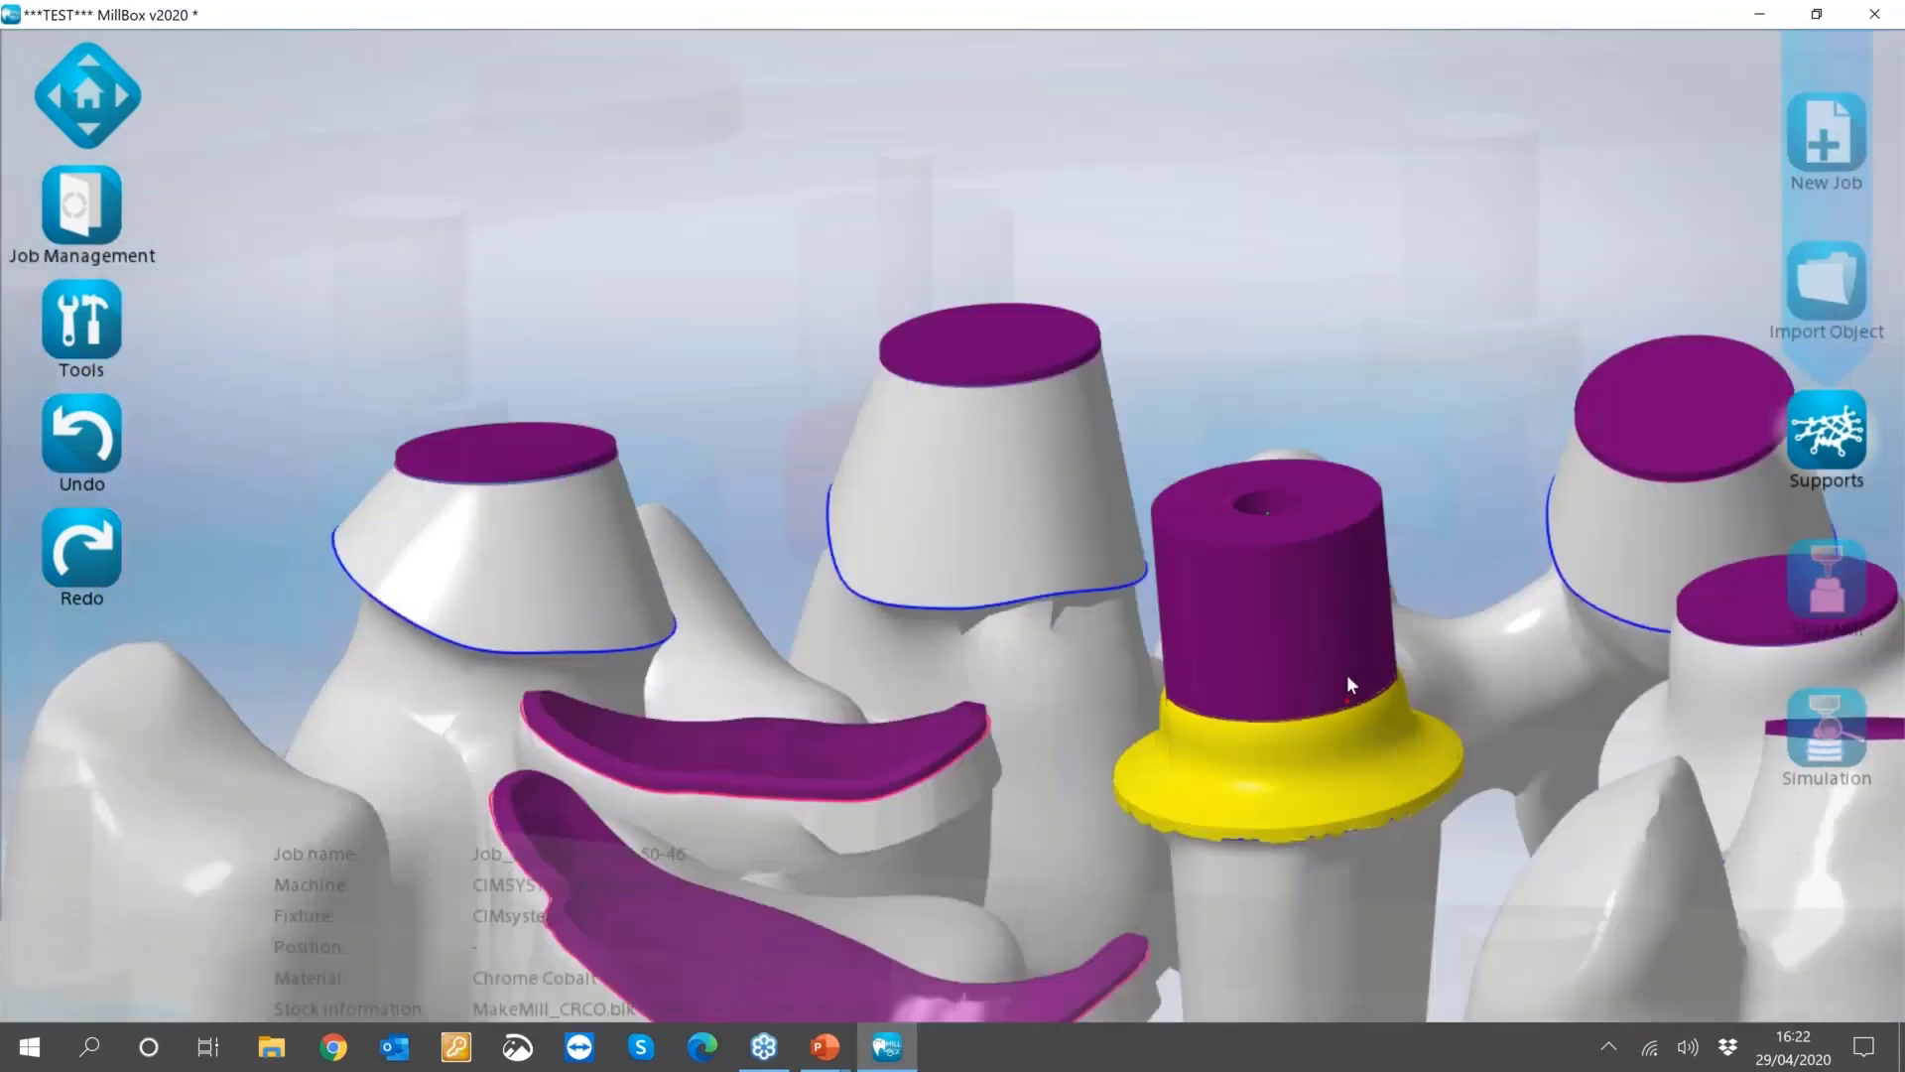
middle_drag(1348, 676, 973, 713)
scroll(973, 713, down, 4)
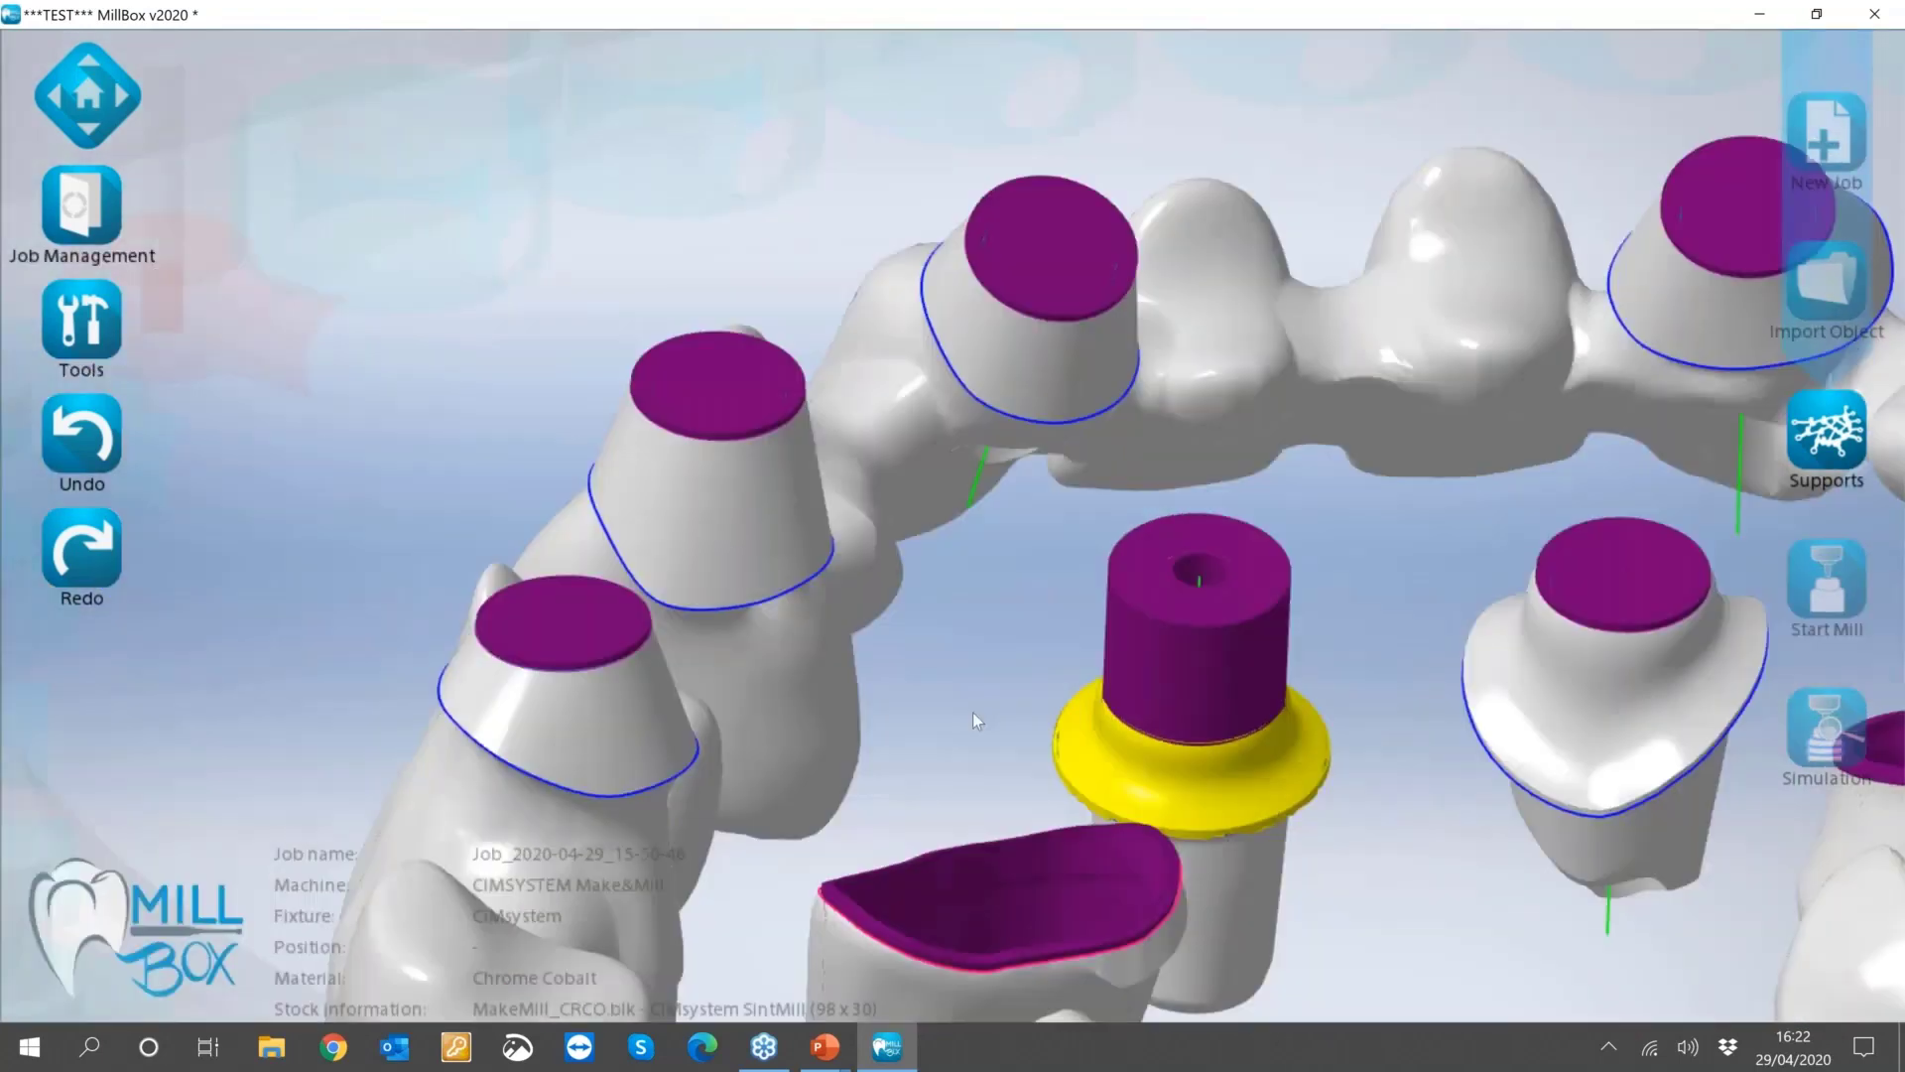
scroll(1253, 648, down, 2)
middle_drag(1254, 661, 1268, 672)
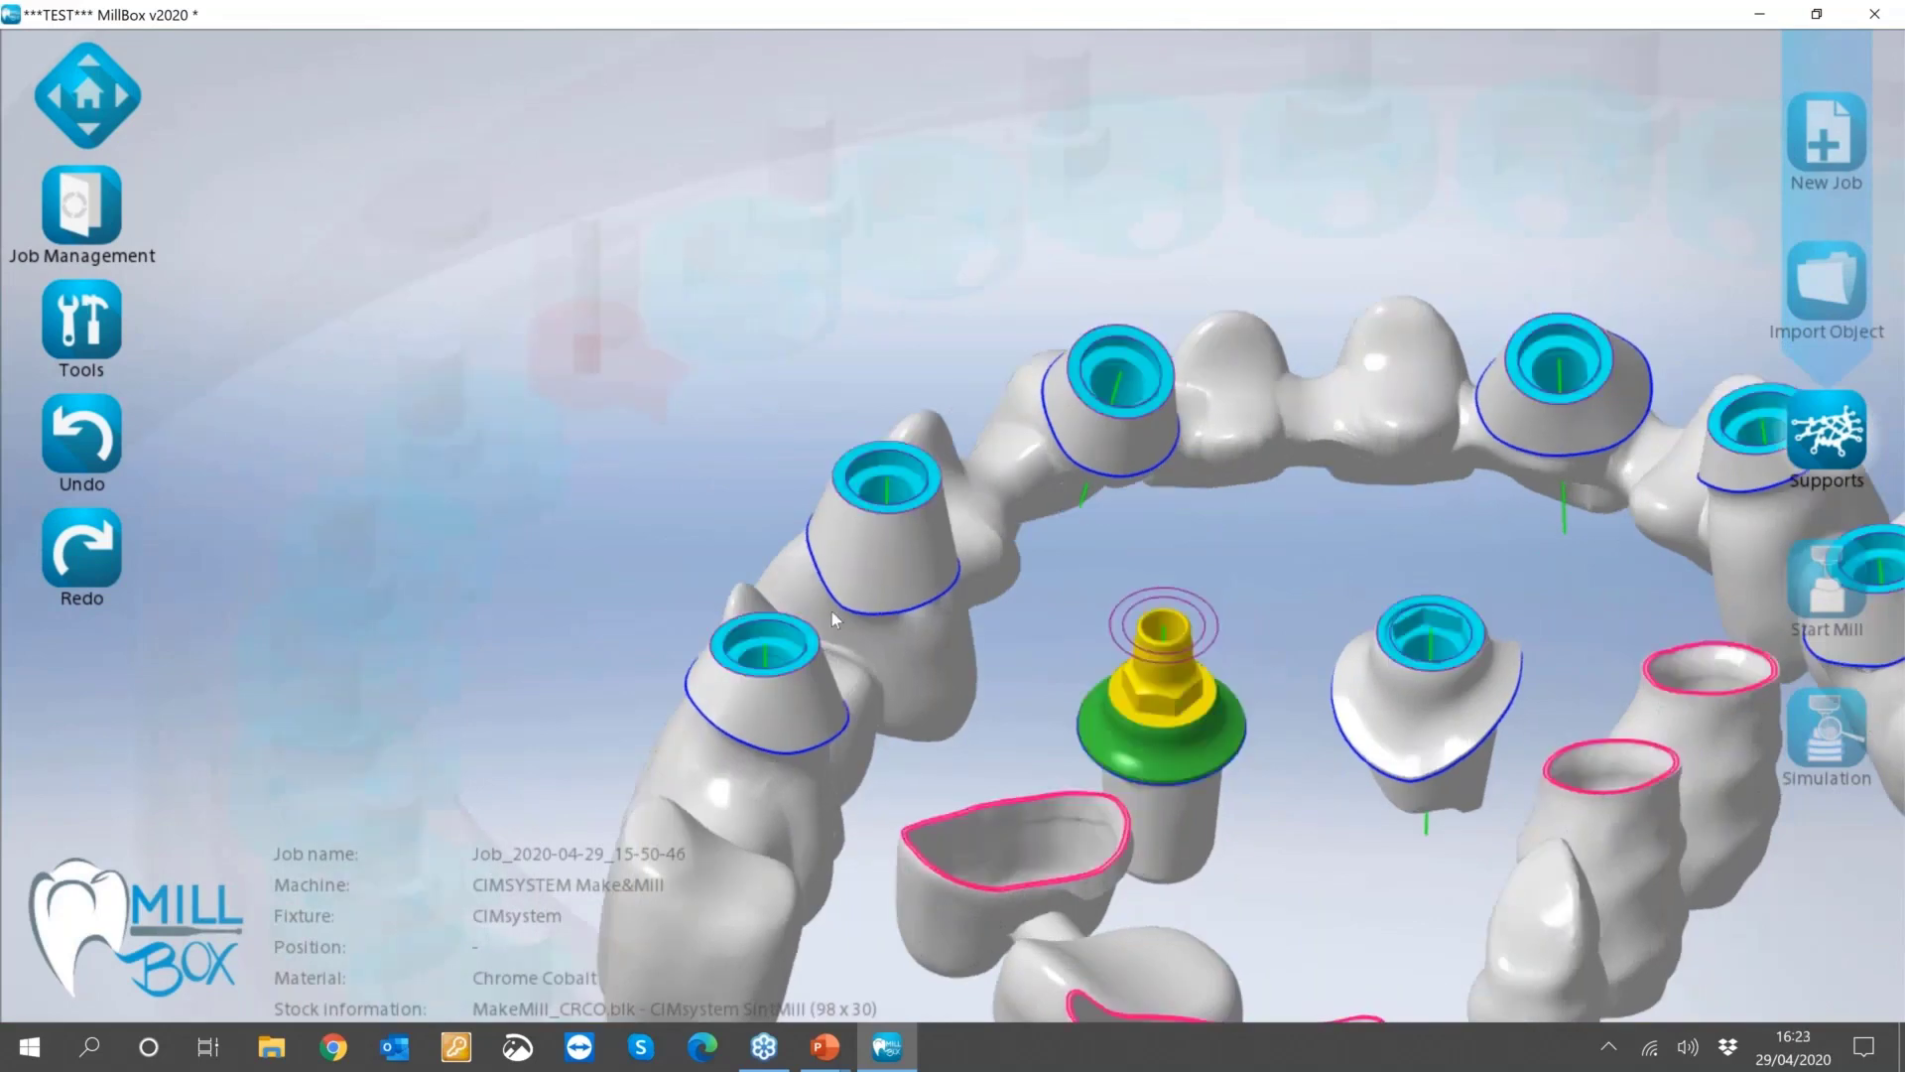
scroll(832, 611, down, 2)
scroll(1261, 634, up, 1)
scroll(1209, 645, up, 5)
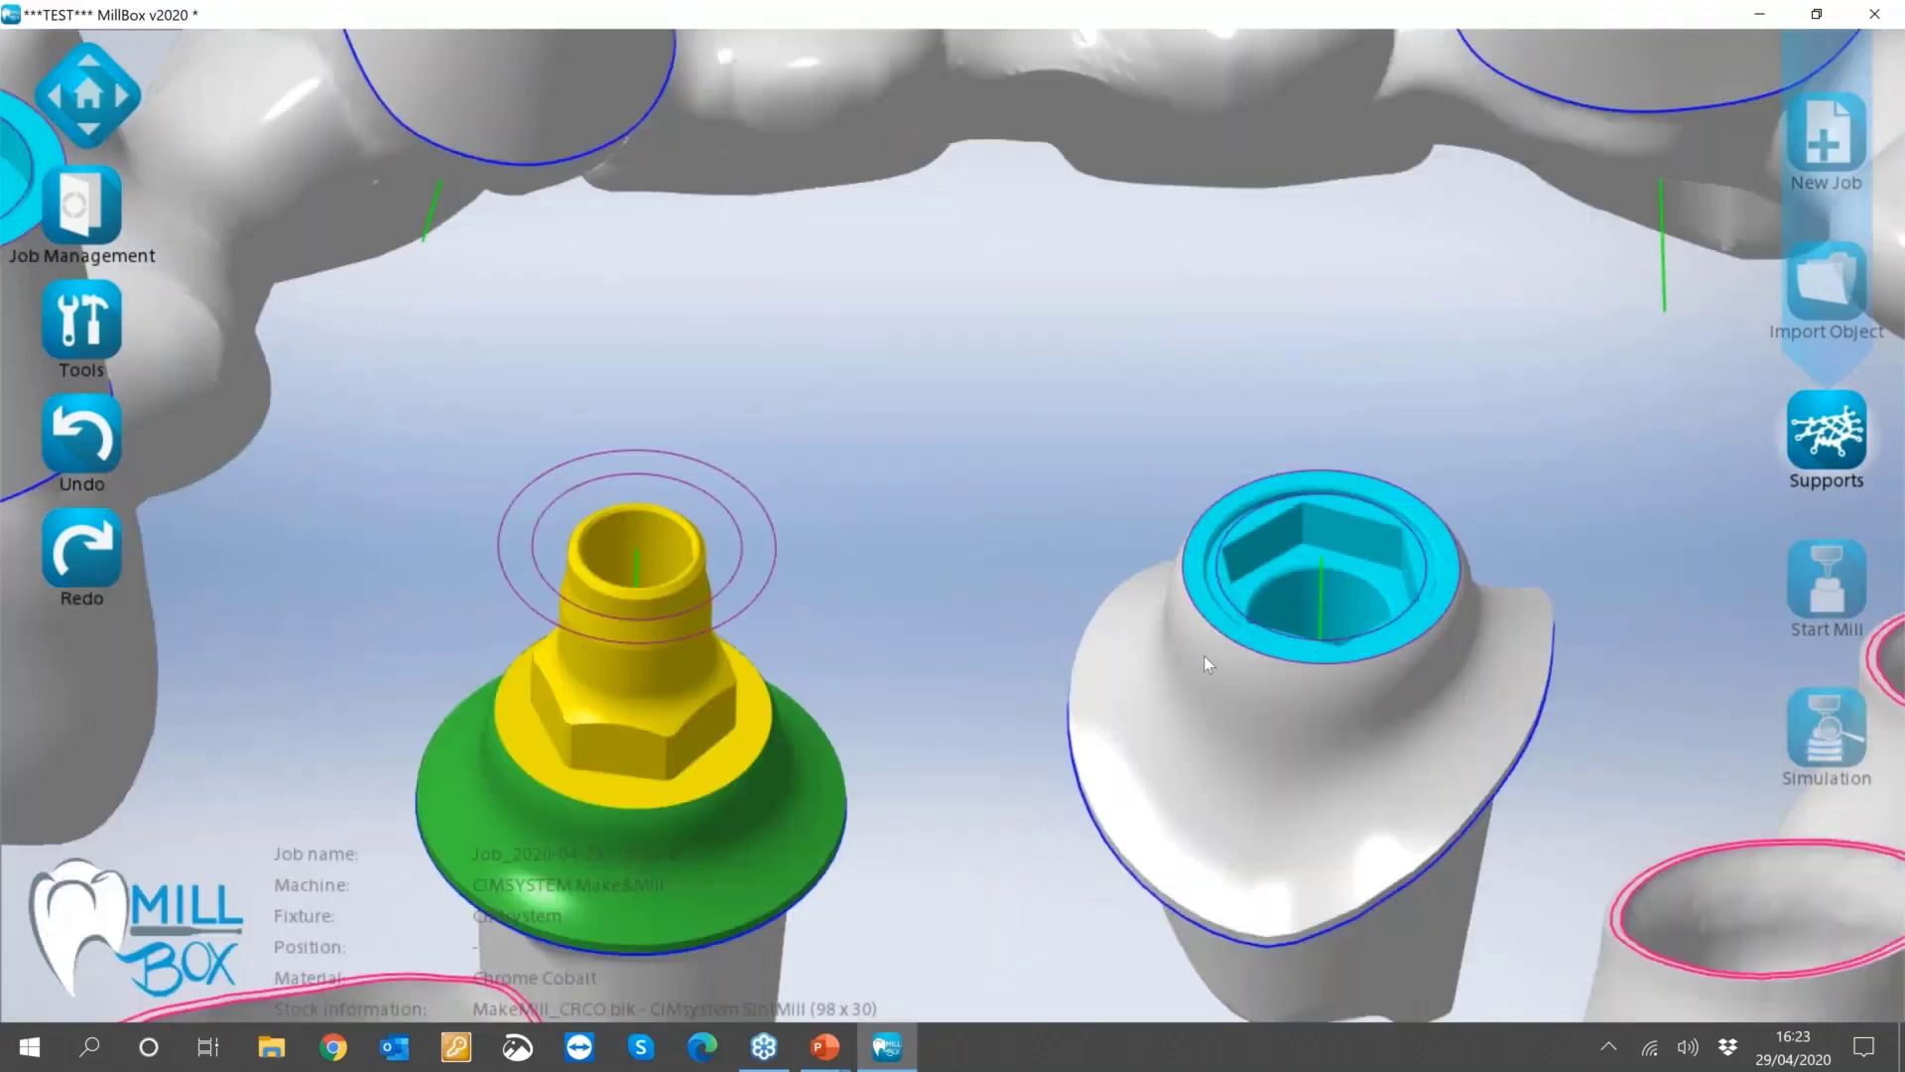
scroll(1205, 657, down, 3)
scroll(1189, 587, down, 2)
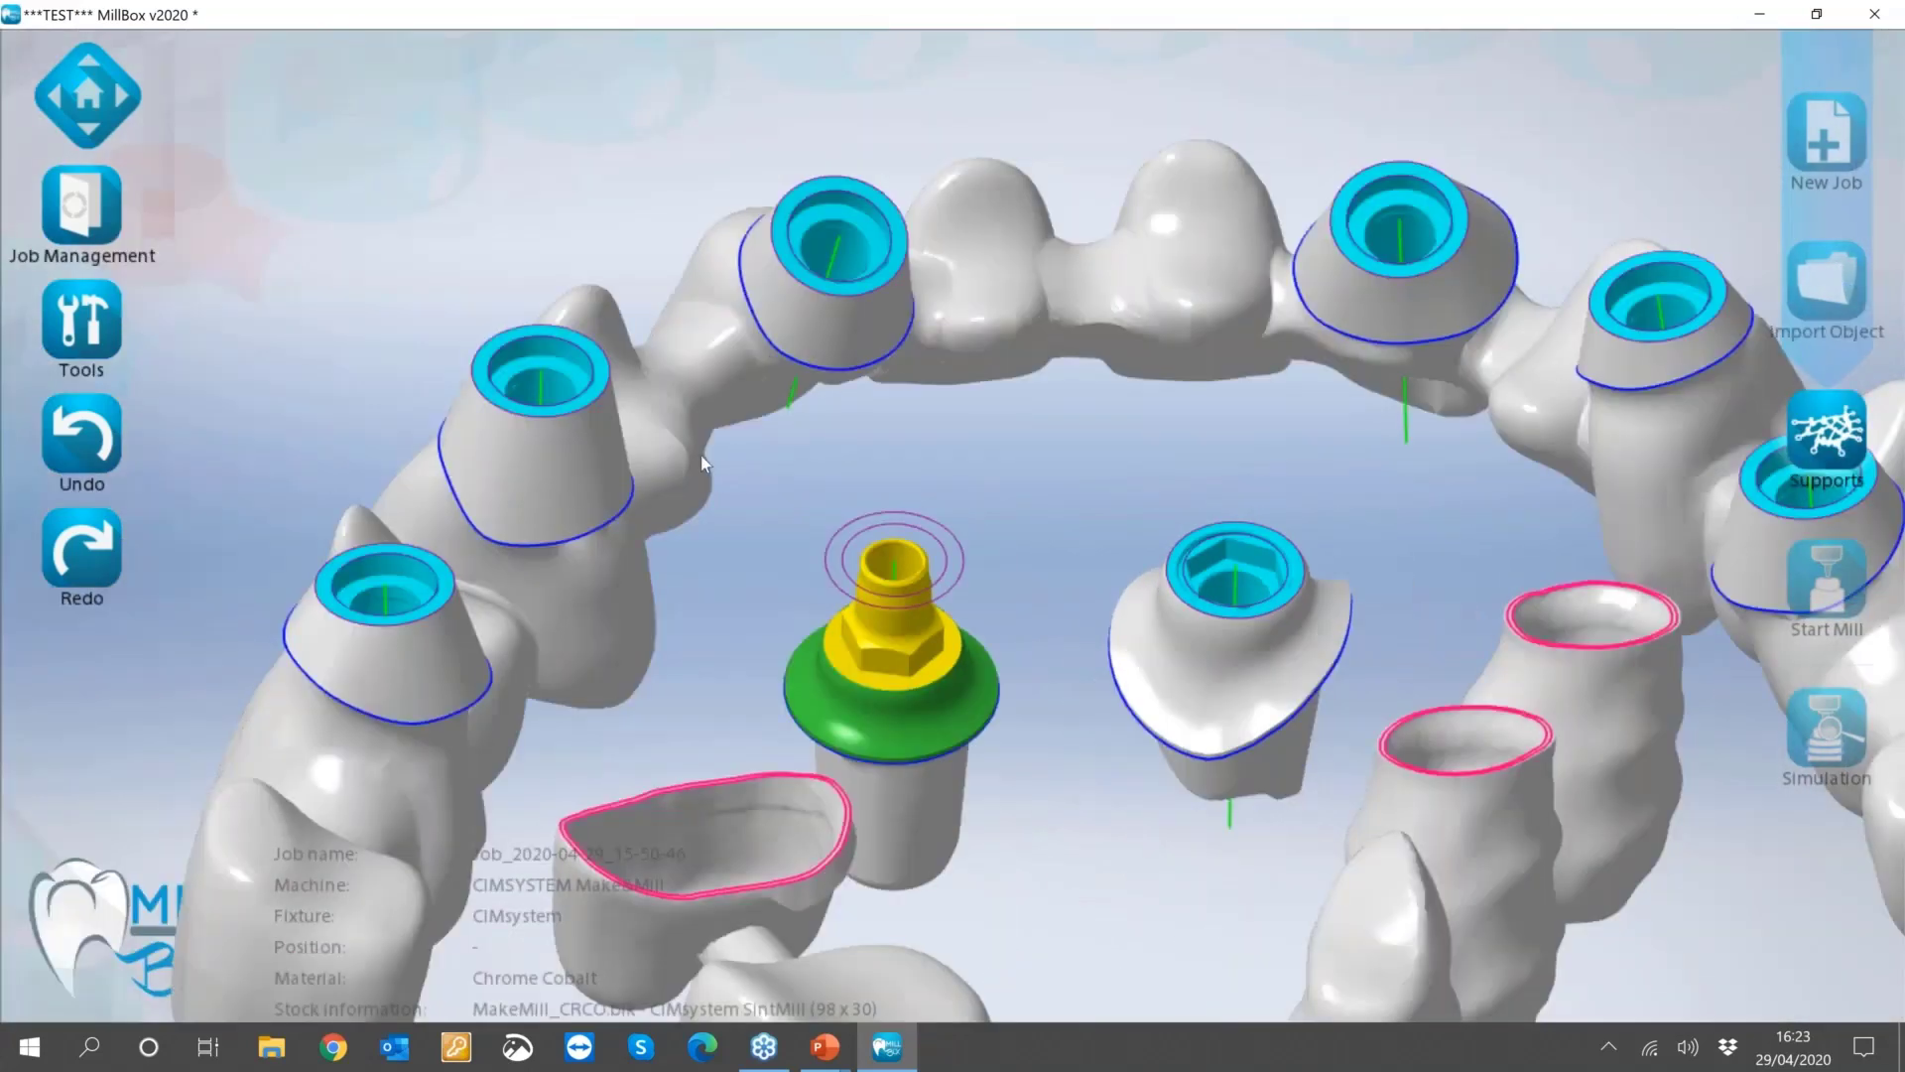
Start replacing the interface at the bridge's front-left end, specifying Biomet 3I Esagono Ext 4.1 - ROT as the current interface.
click(89, 336)
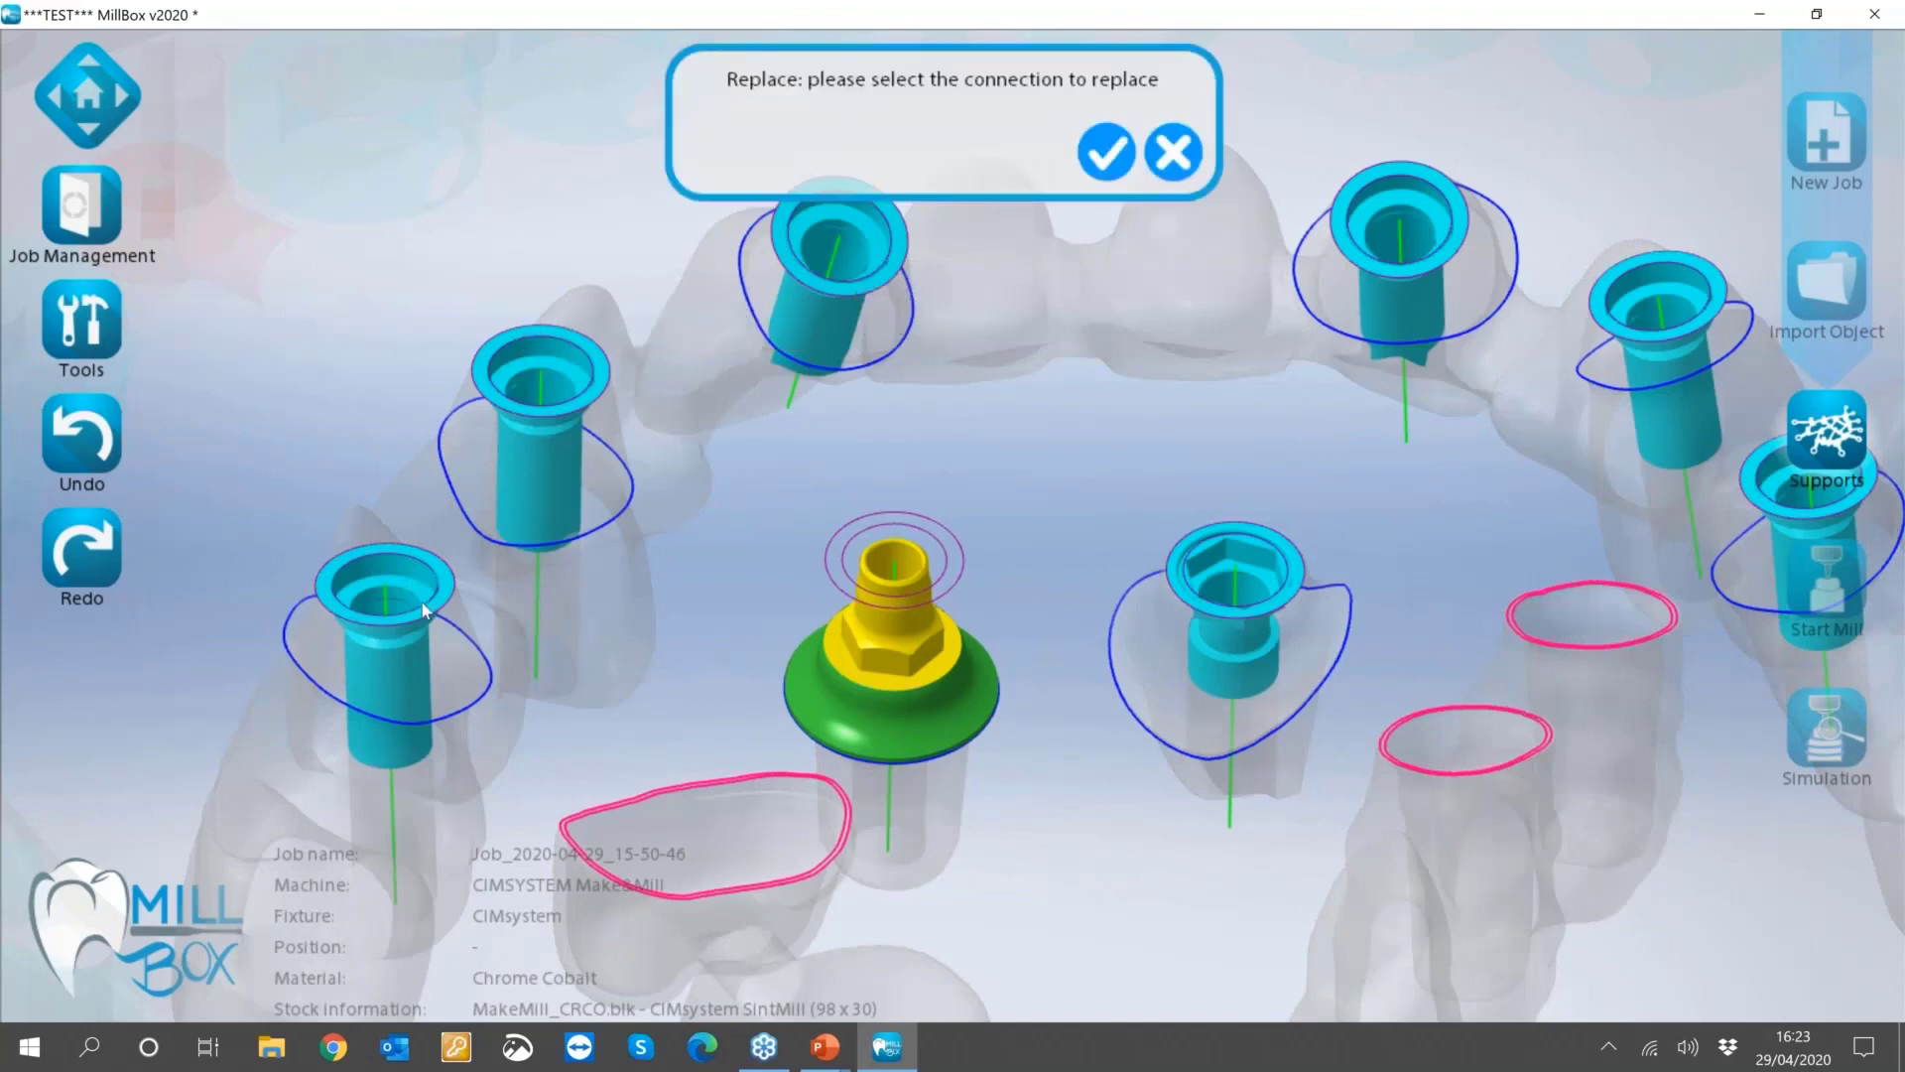
click(424, 615)
click(1106, 152)
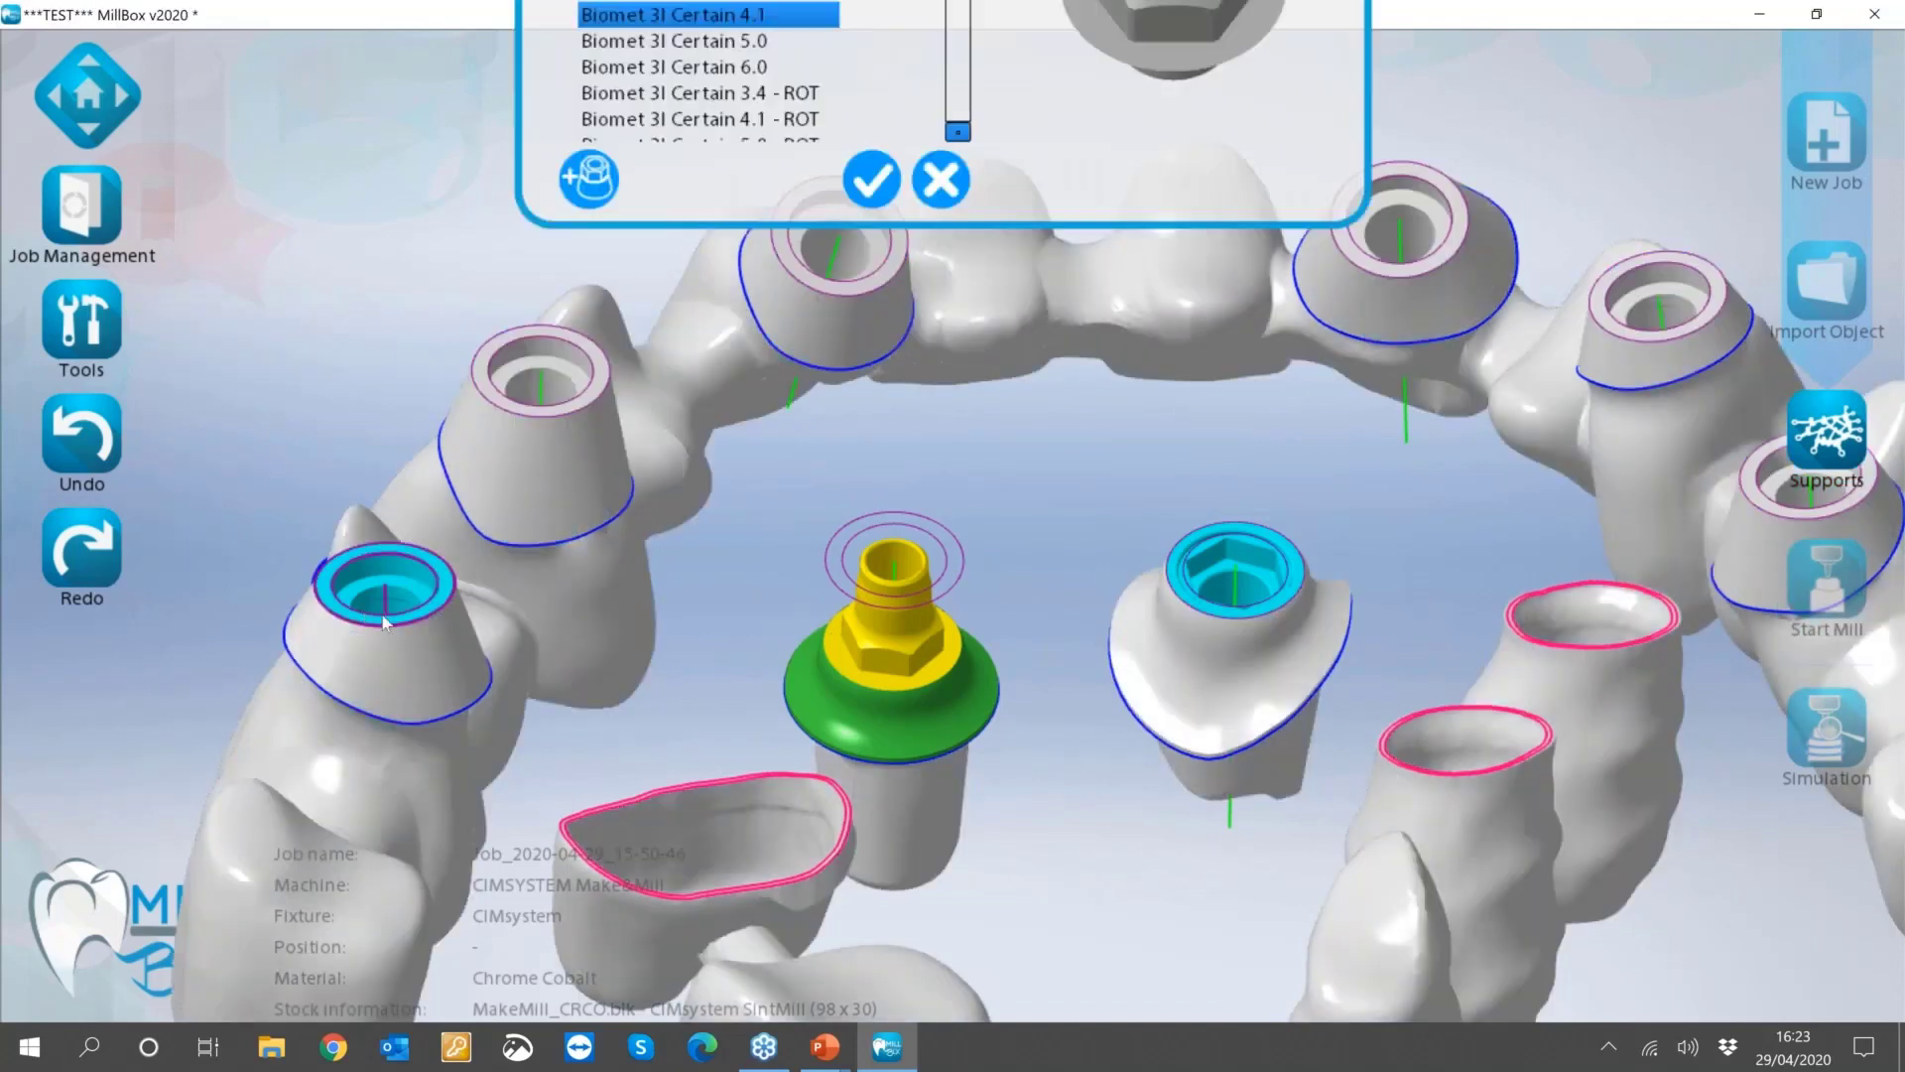
click(540, 283)
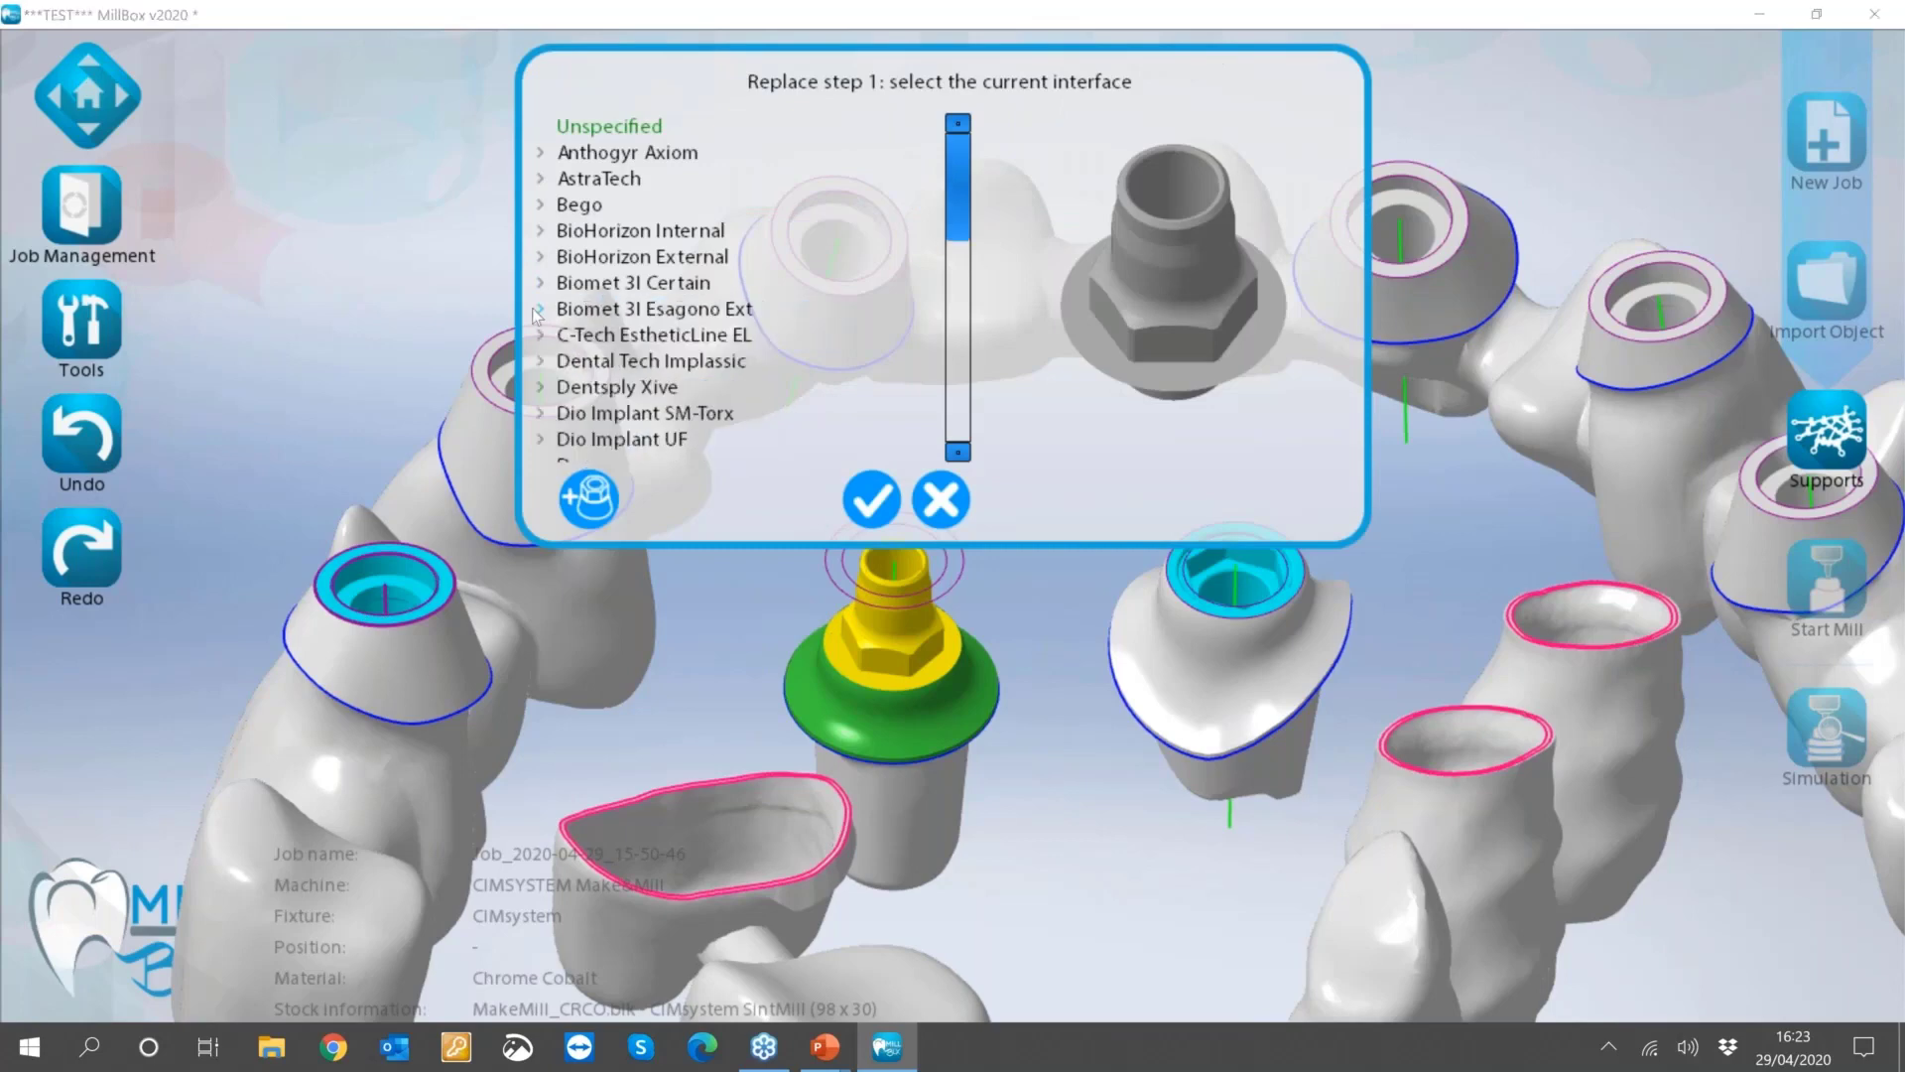
click(539, 309)
click(684, 360)
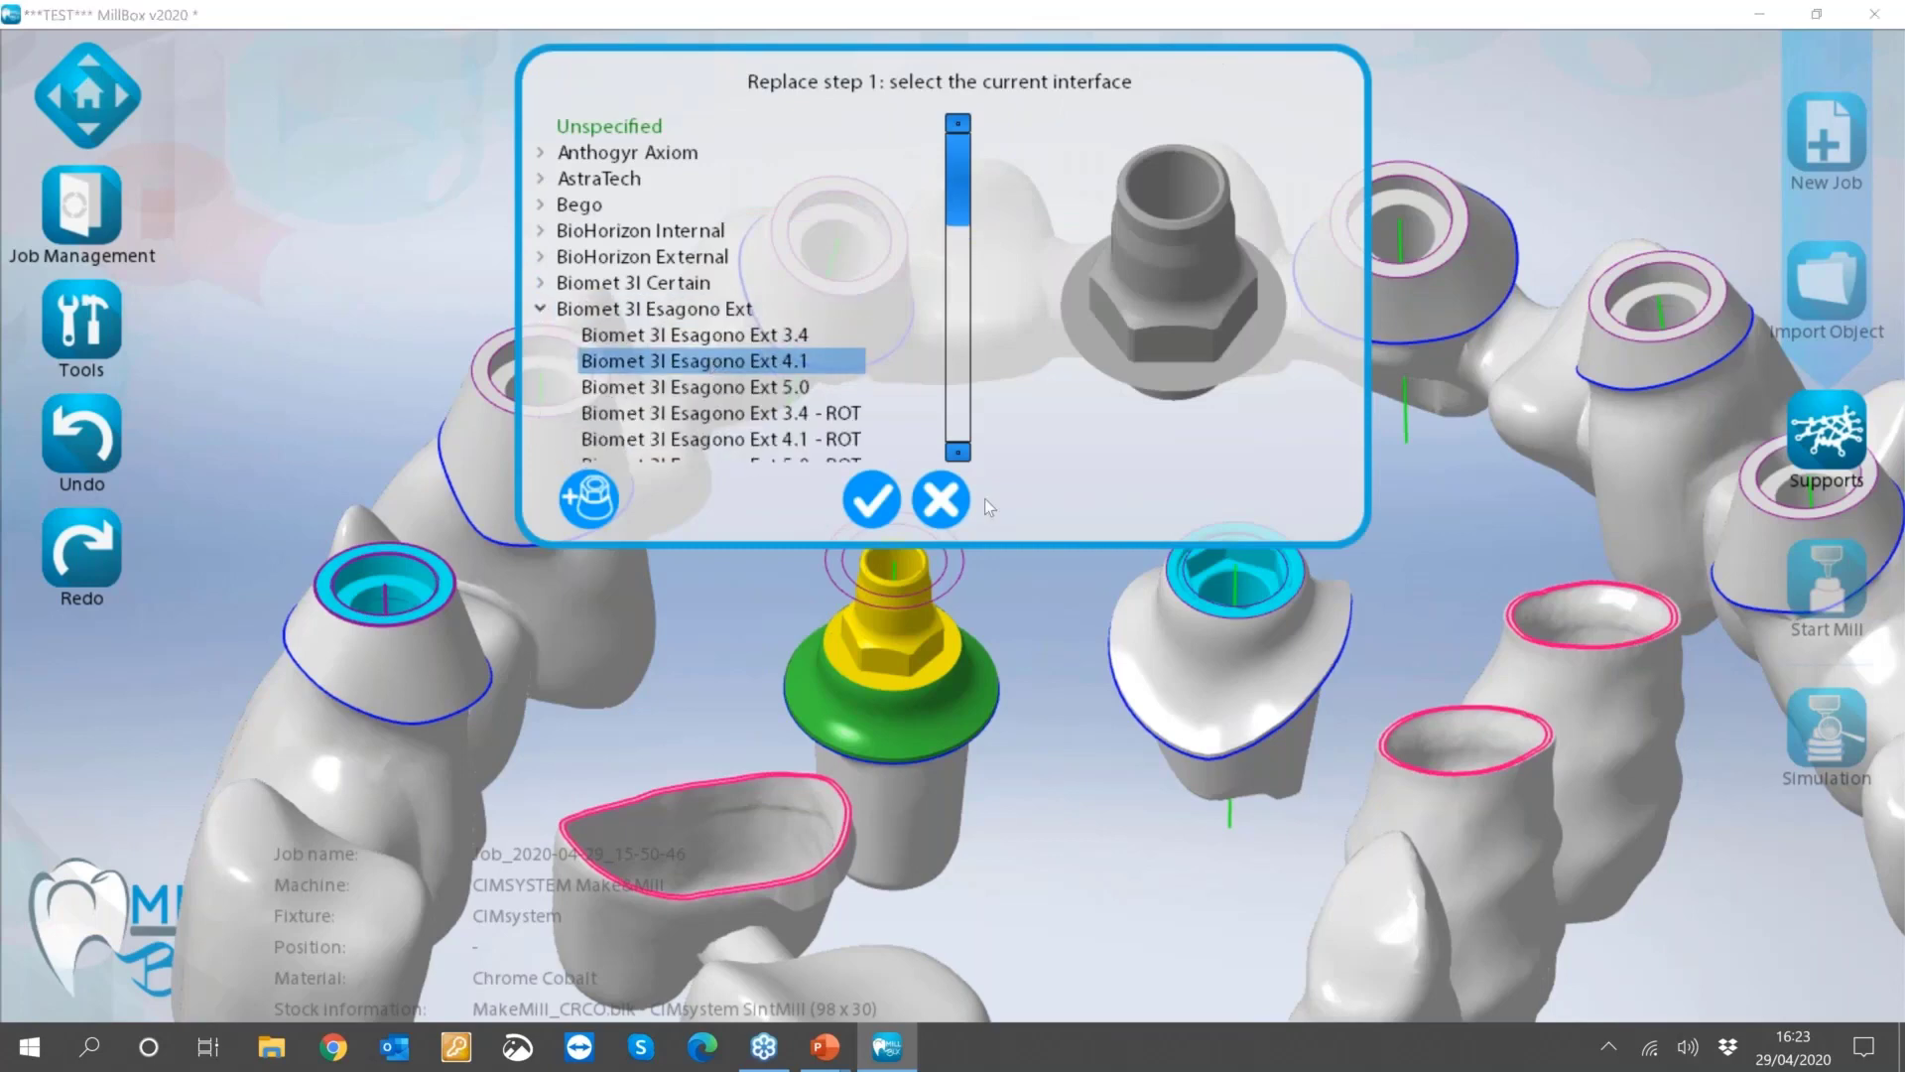
click(808, 438)
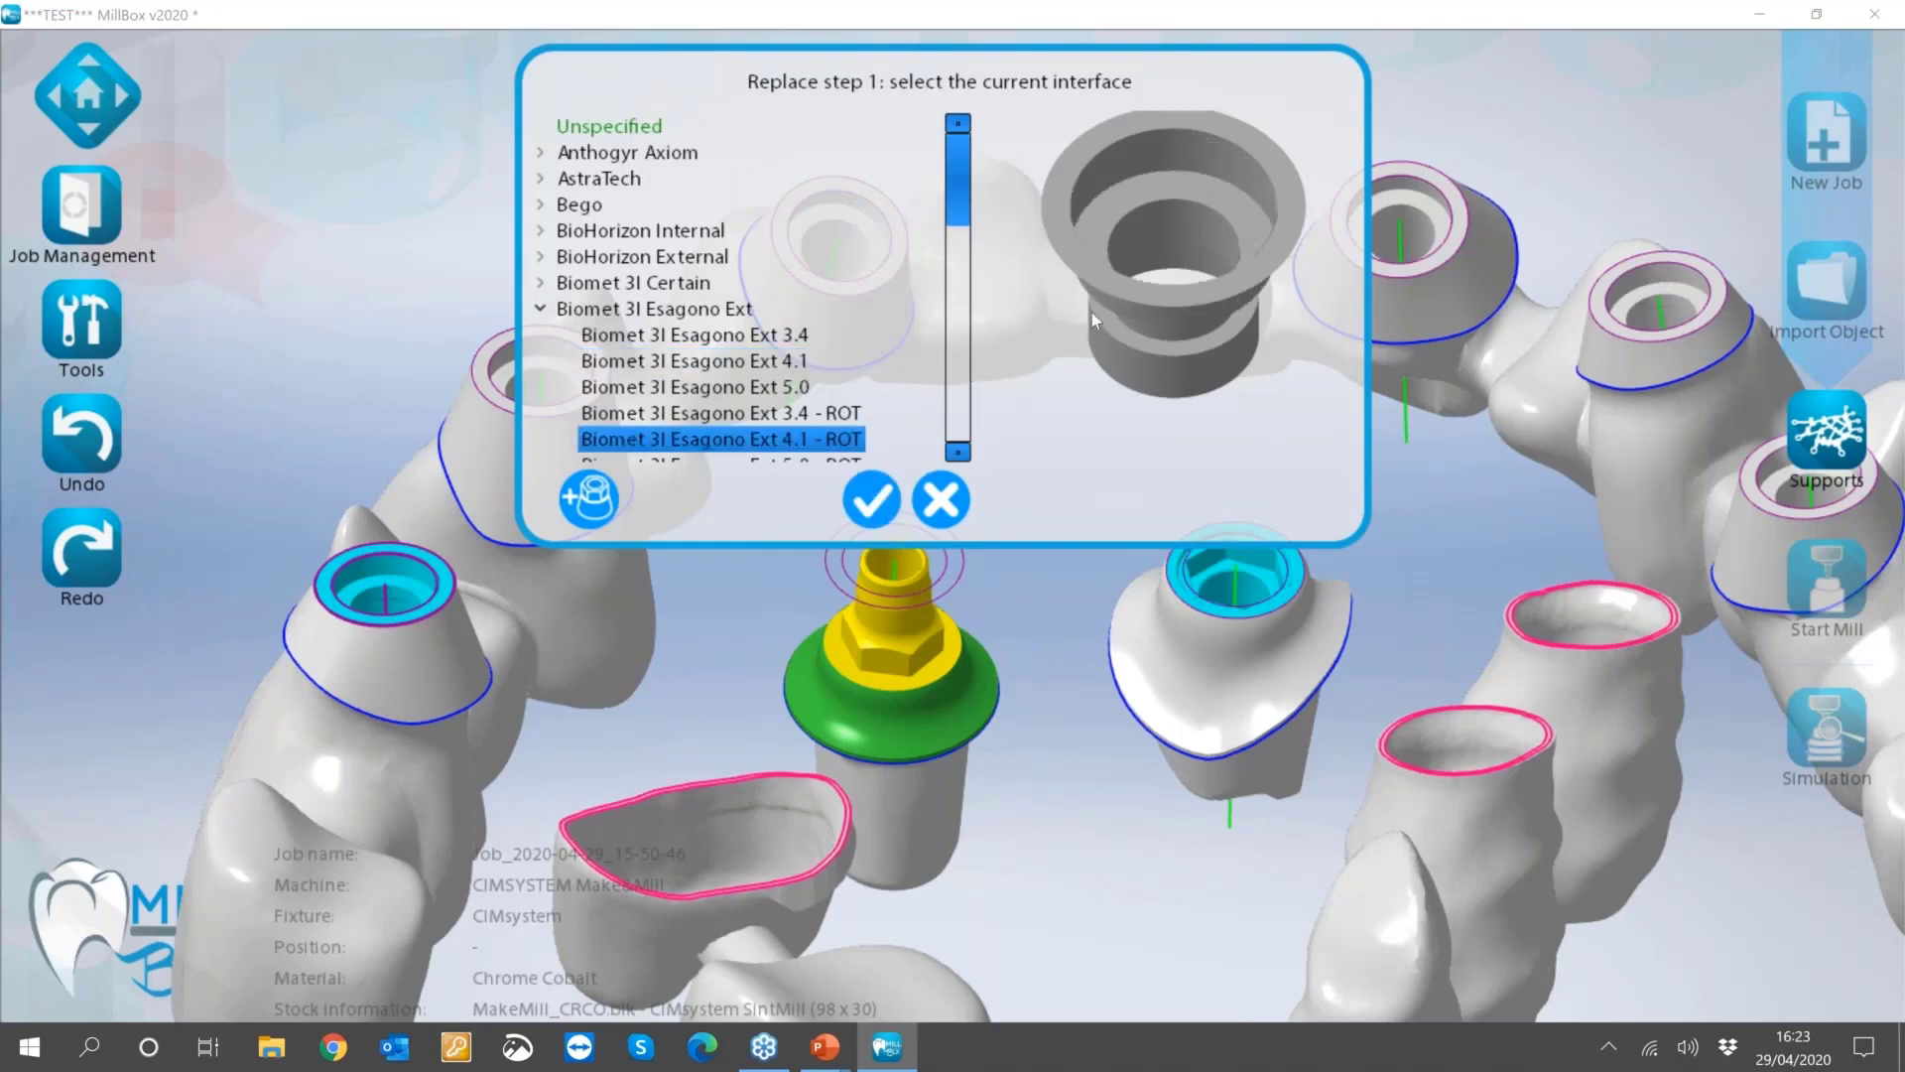
drag(1153, 207, 1052, 288)
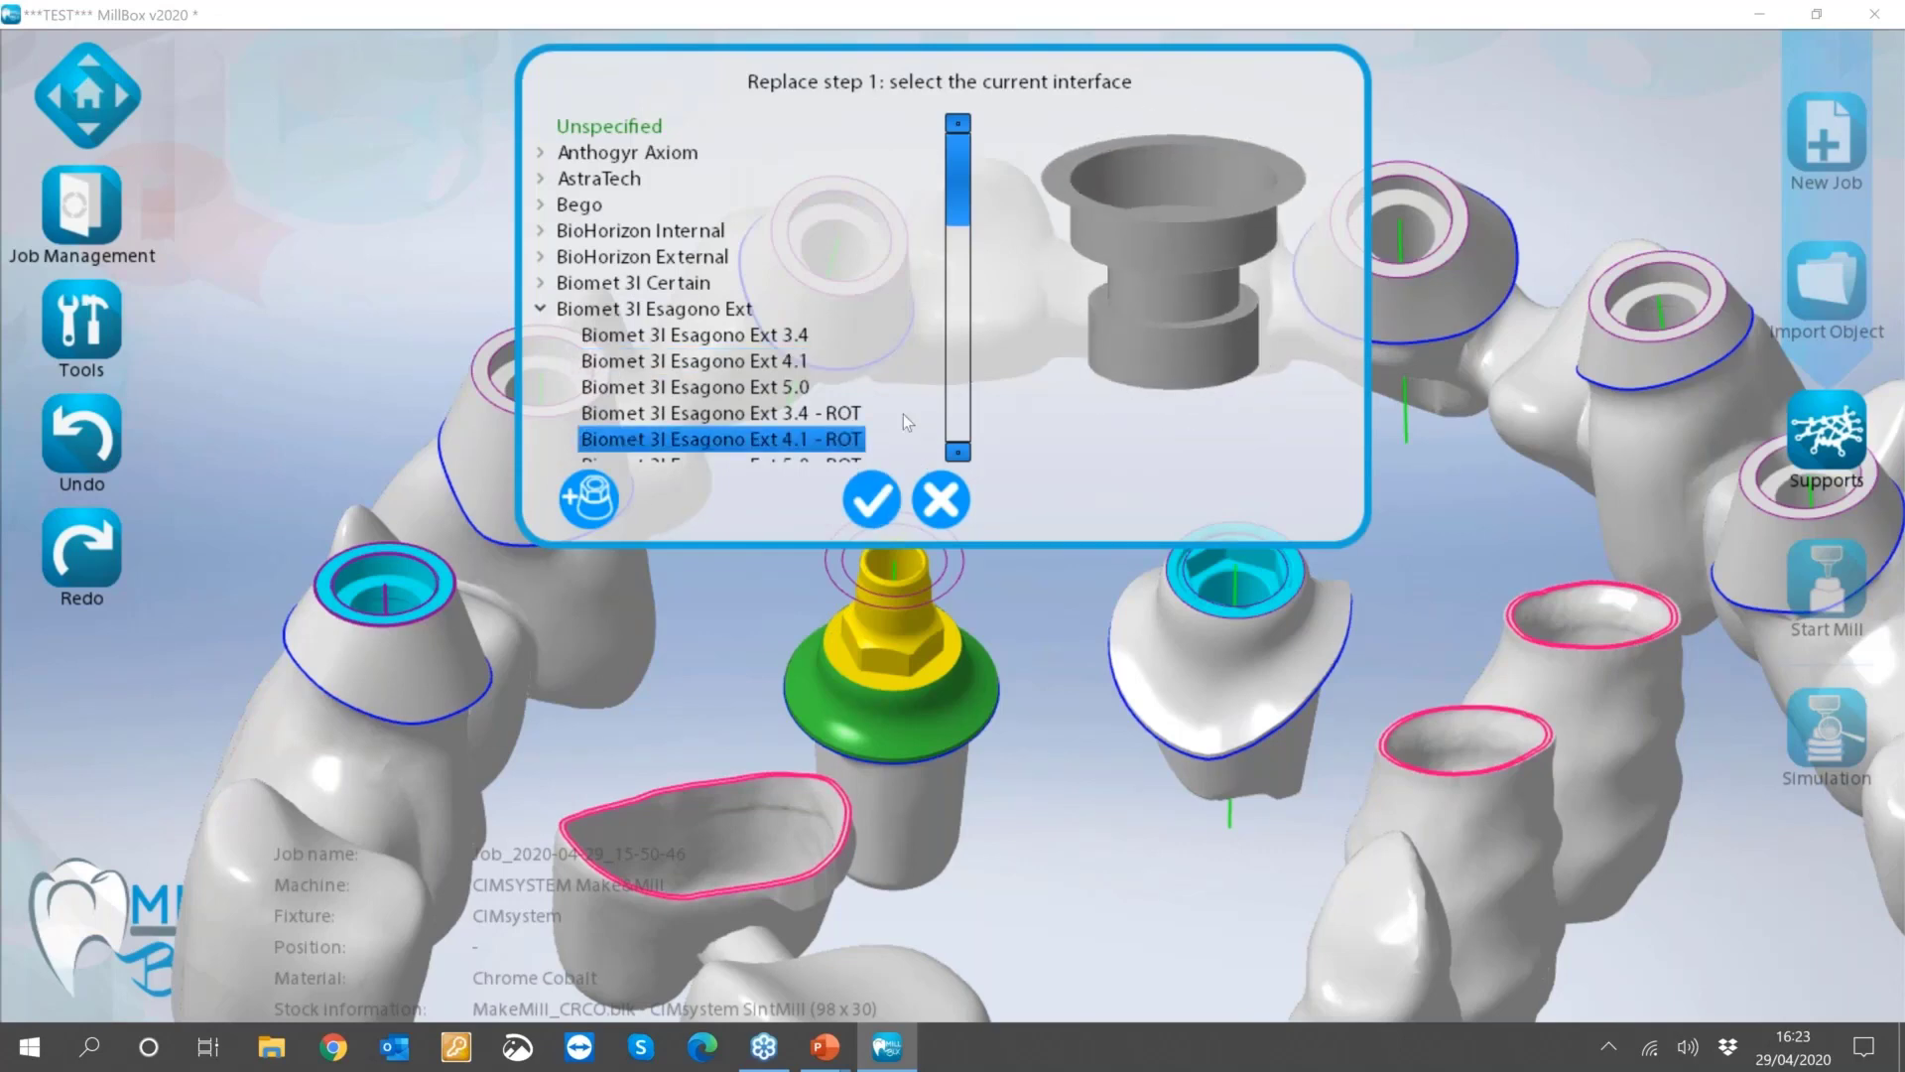
click(872, 501)
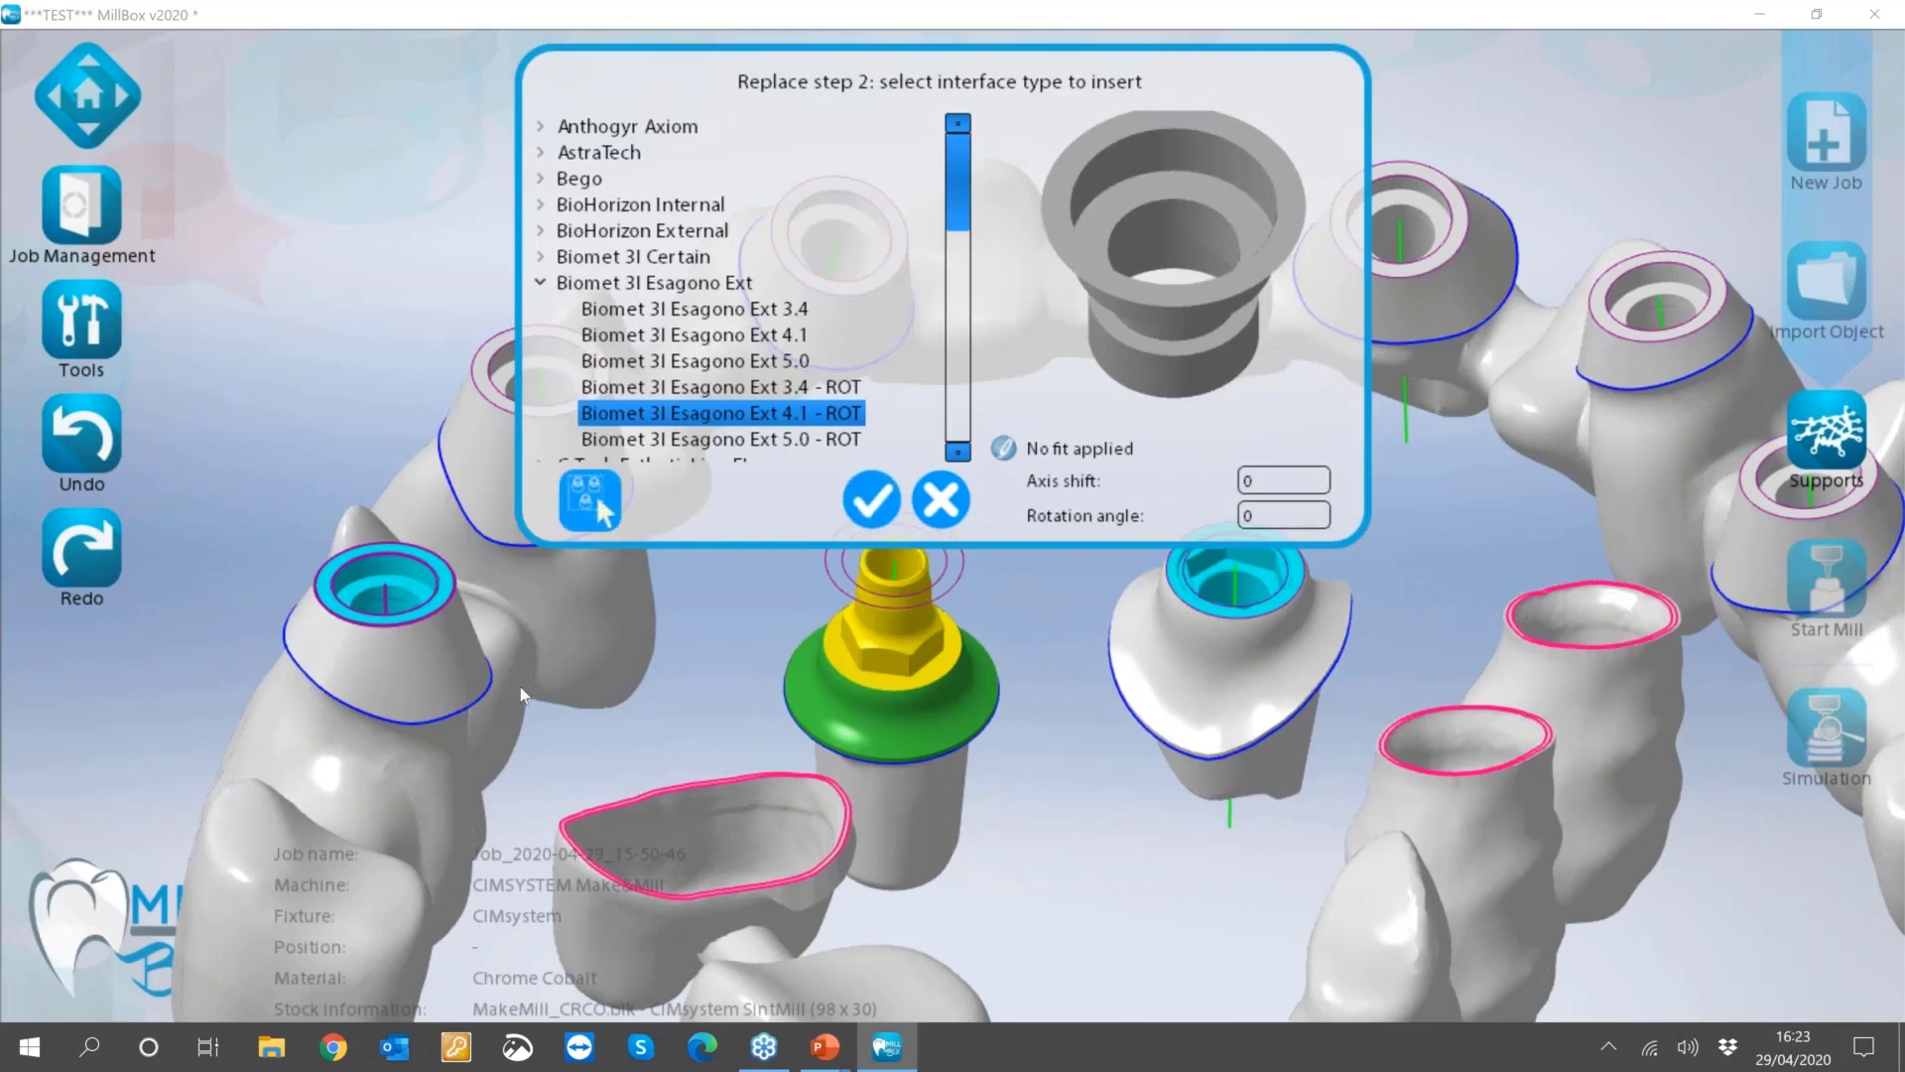
Add the other five bridge connections to the replacement and insert Biomet 3I Esagono Ext 4.1 - ROT without fit in all six.
scroll(520, 687, down, 4)
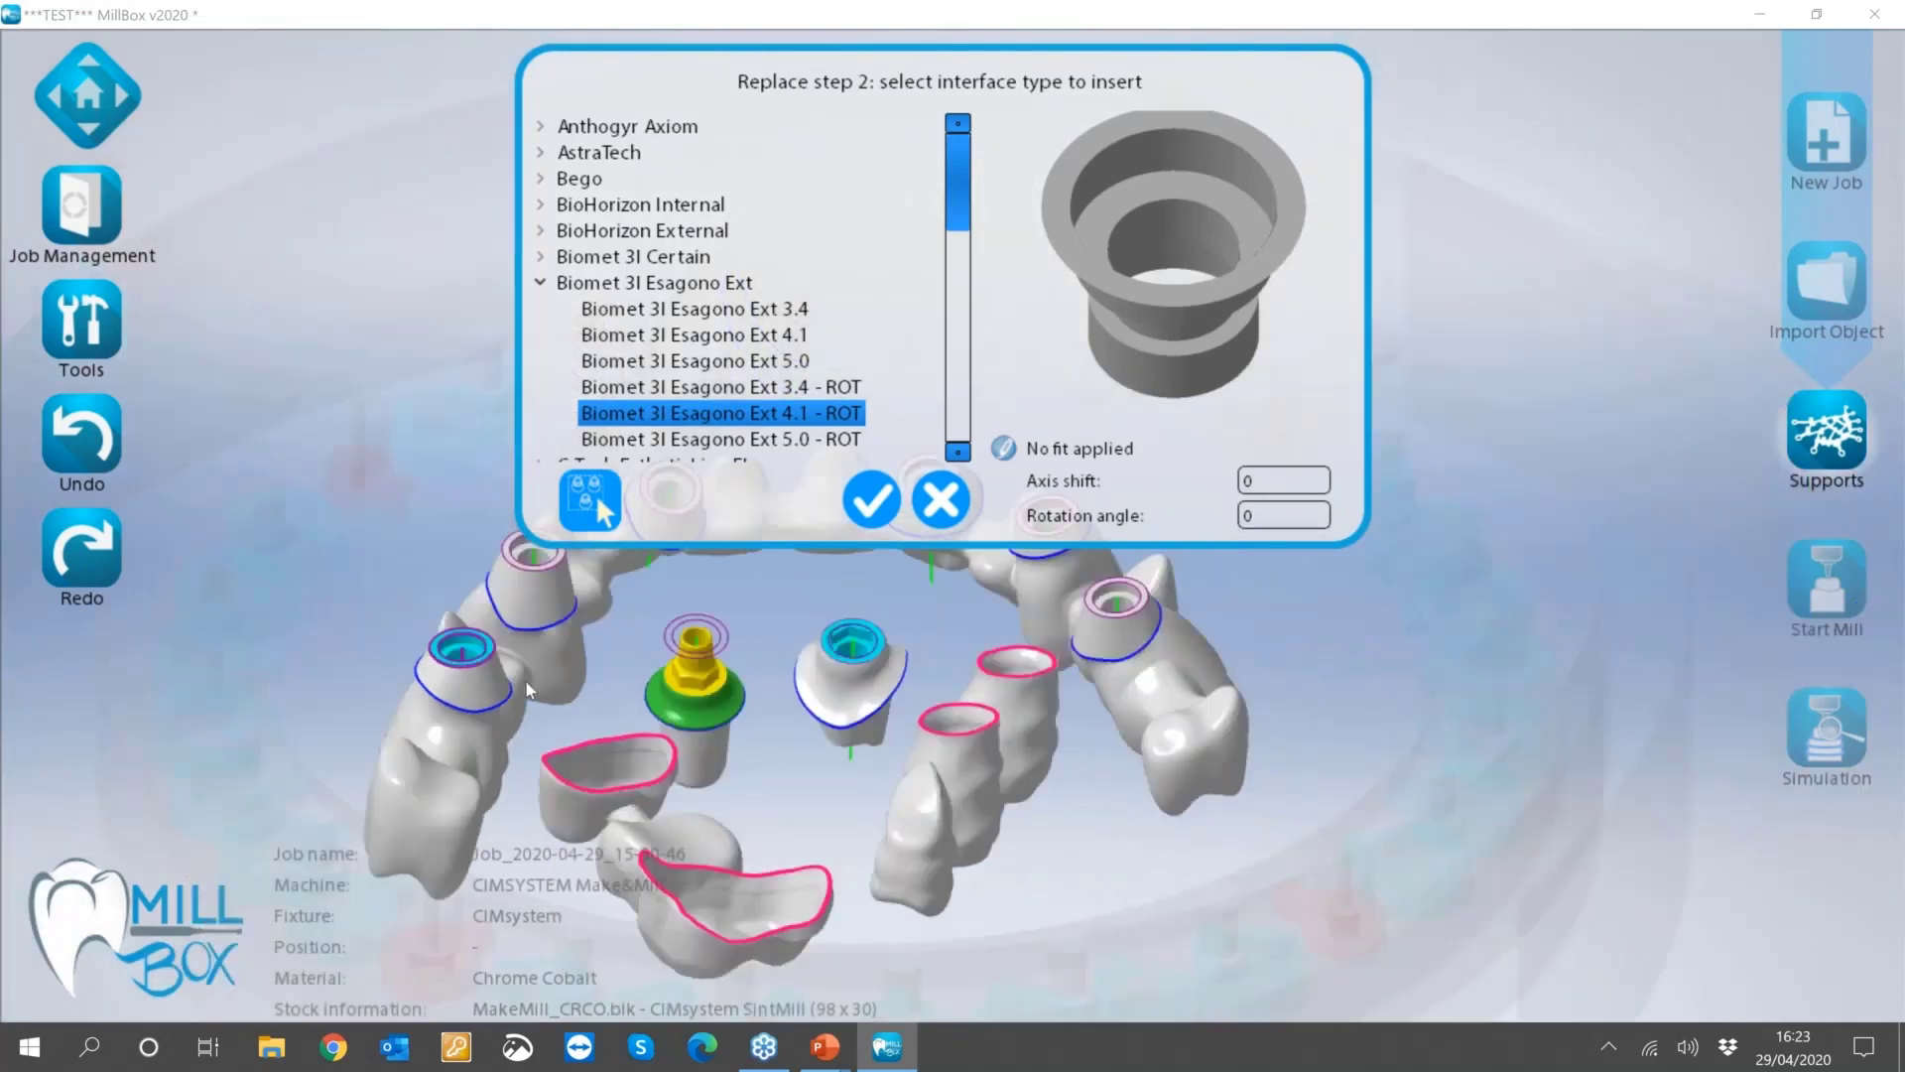
scroll(526, 682, down, 3)
scroll(713, 599, up, 3)
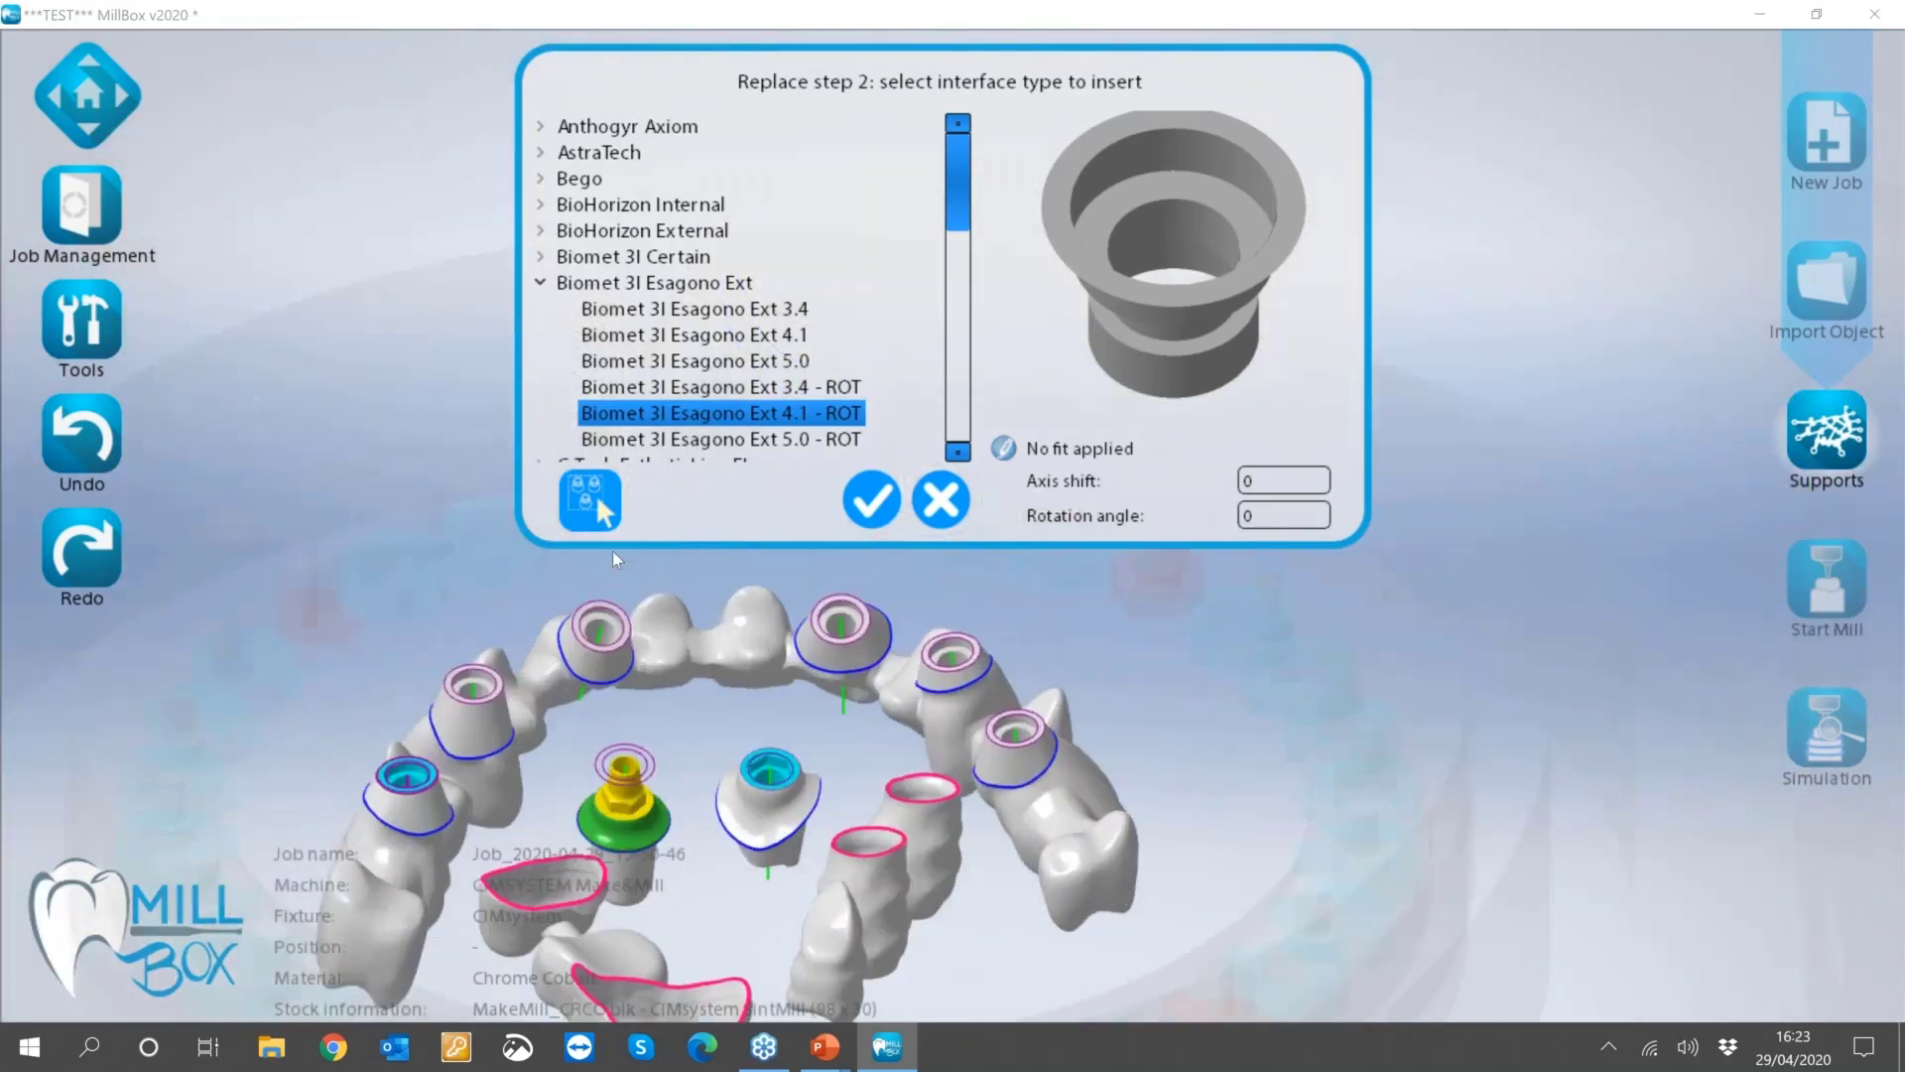
click(598, 510)
click(472, 695)
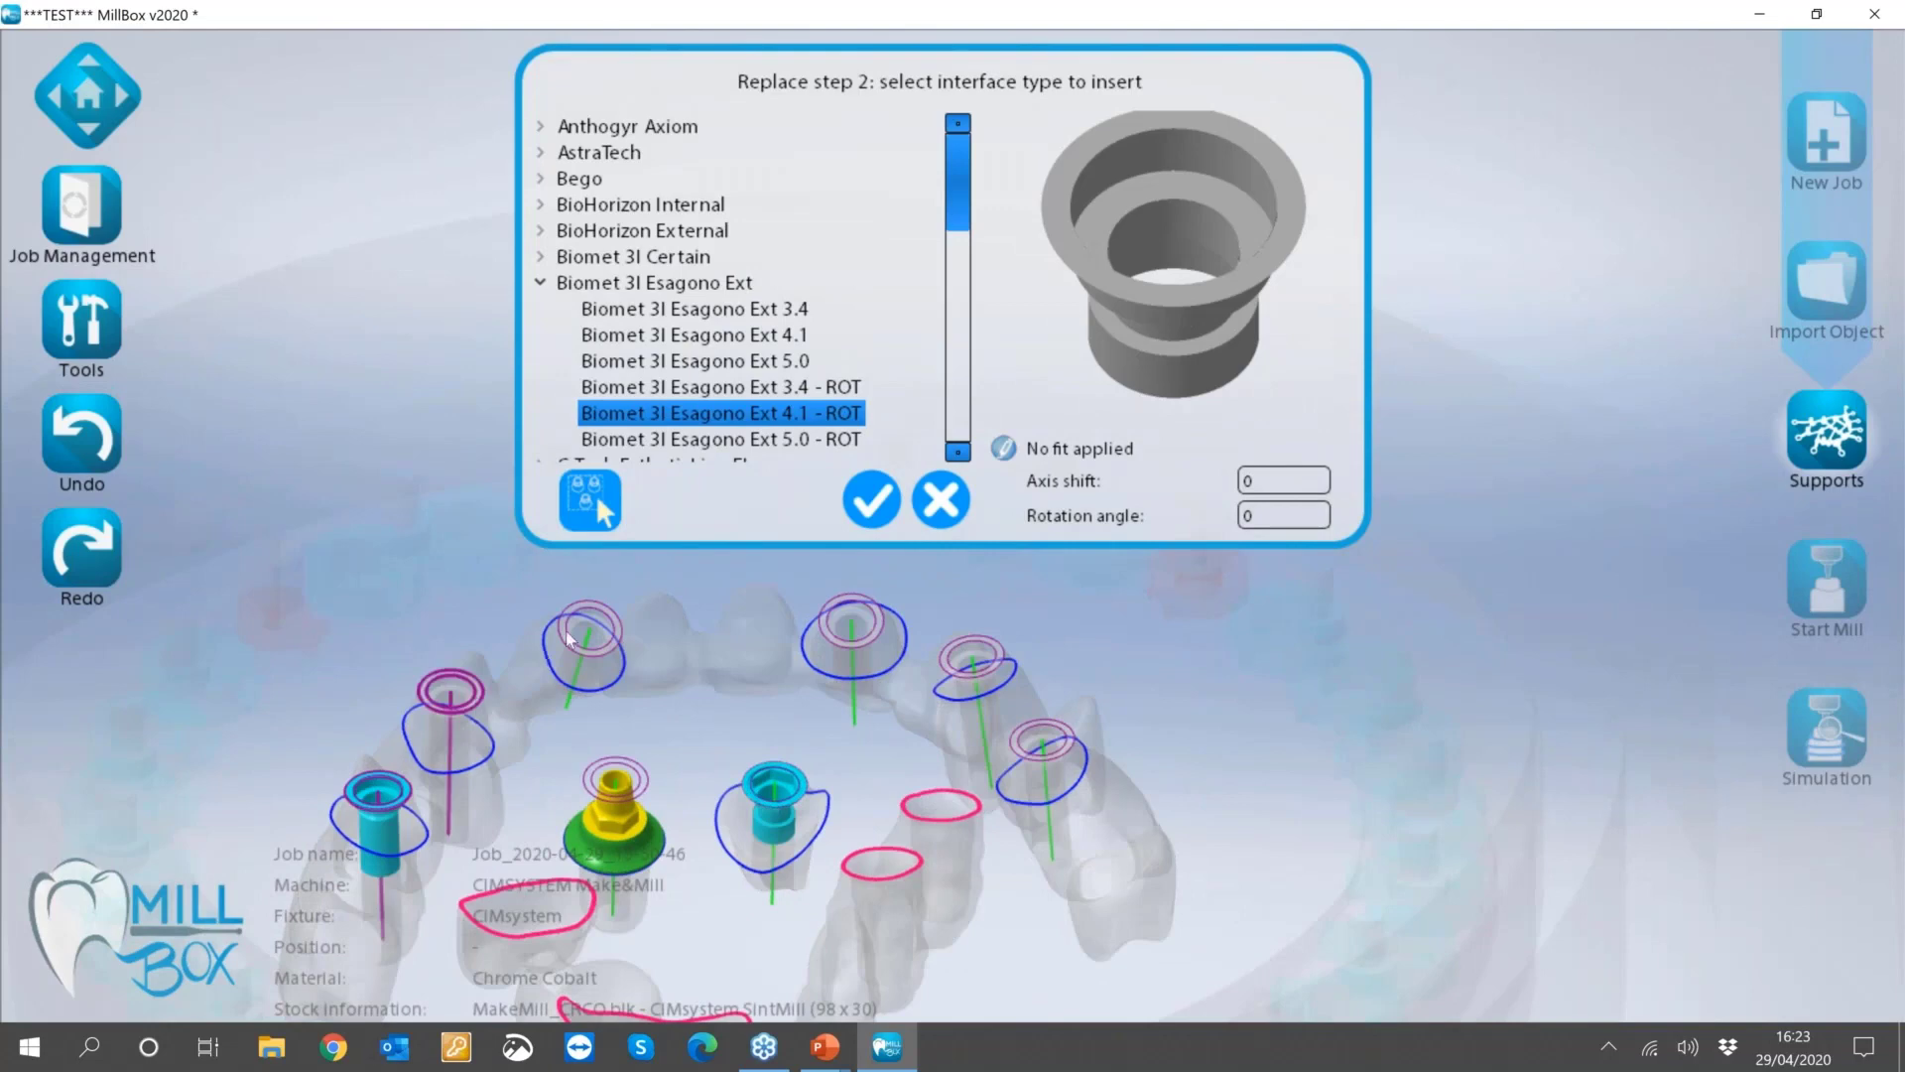
click(566, 629)
click(839, 631)
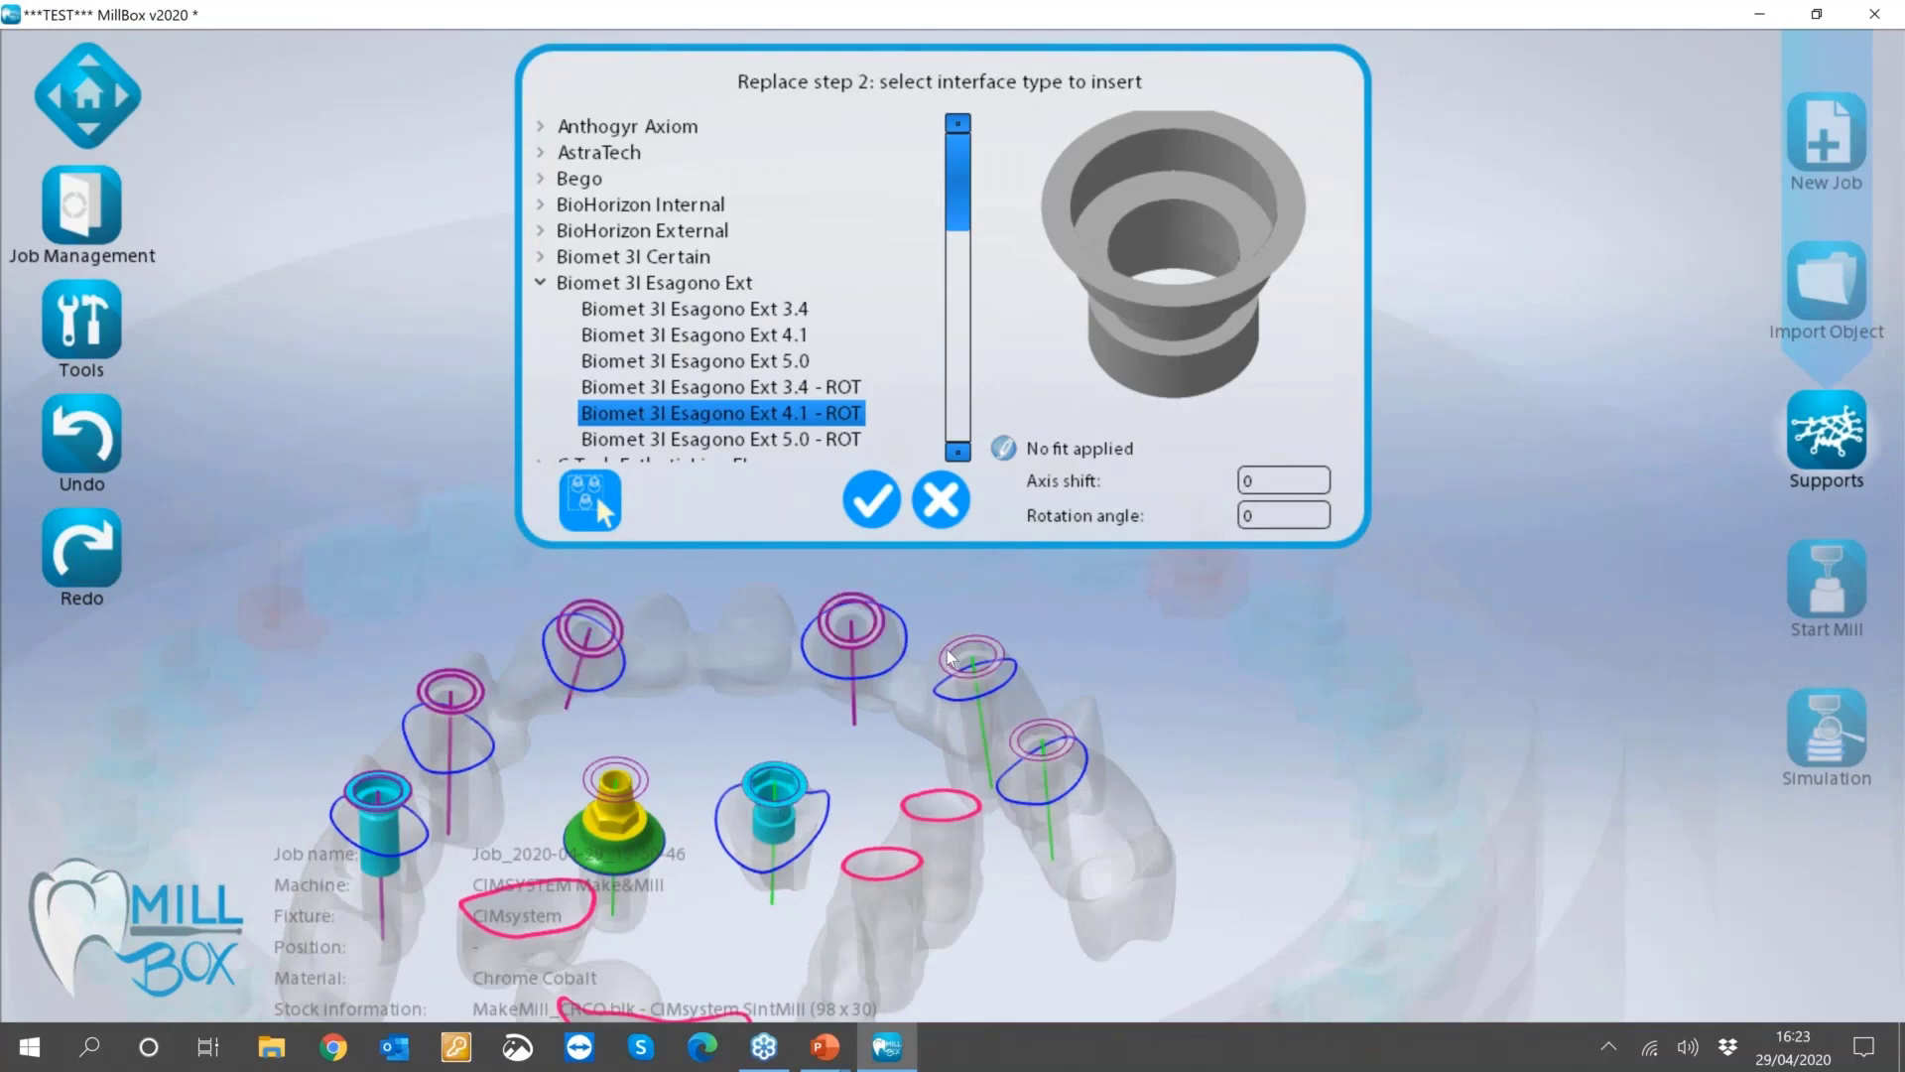
click(967, 657)
click(1020, 759)
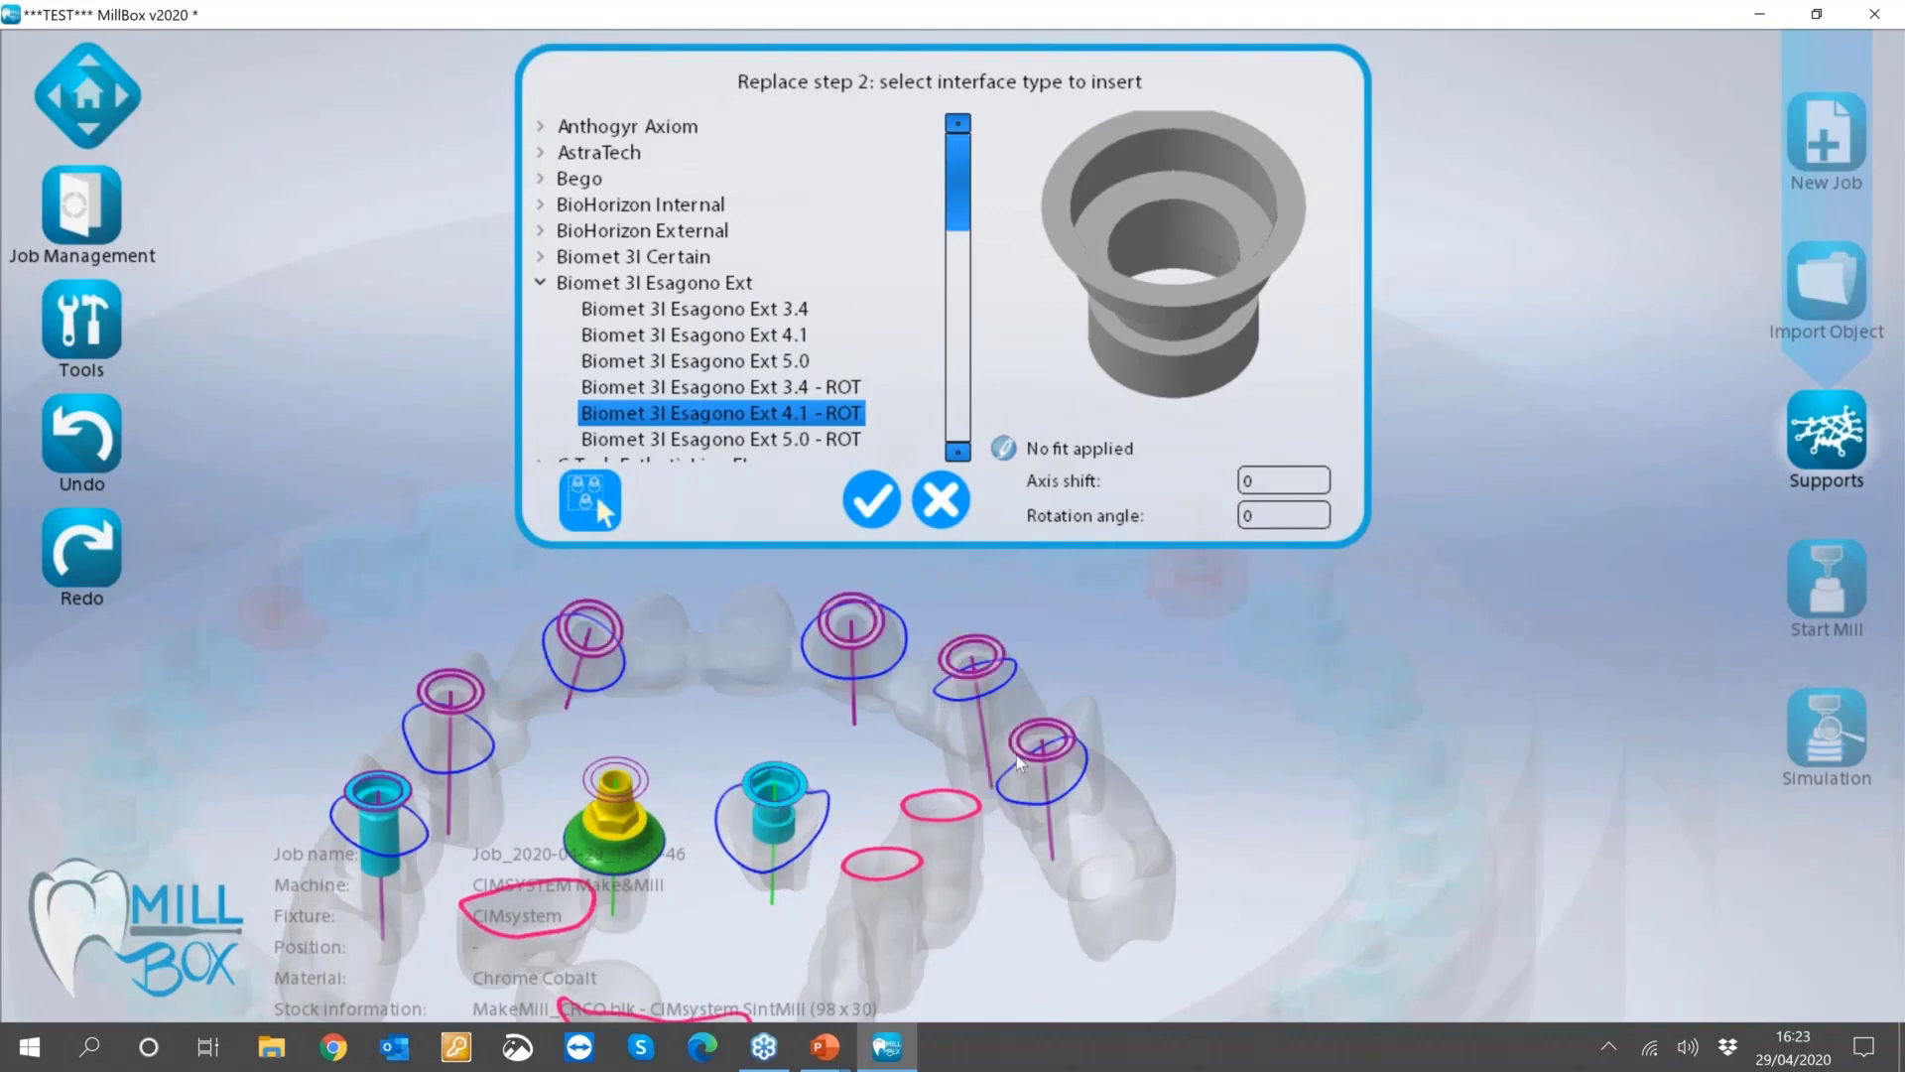
click(877, 512)
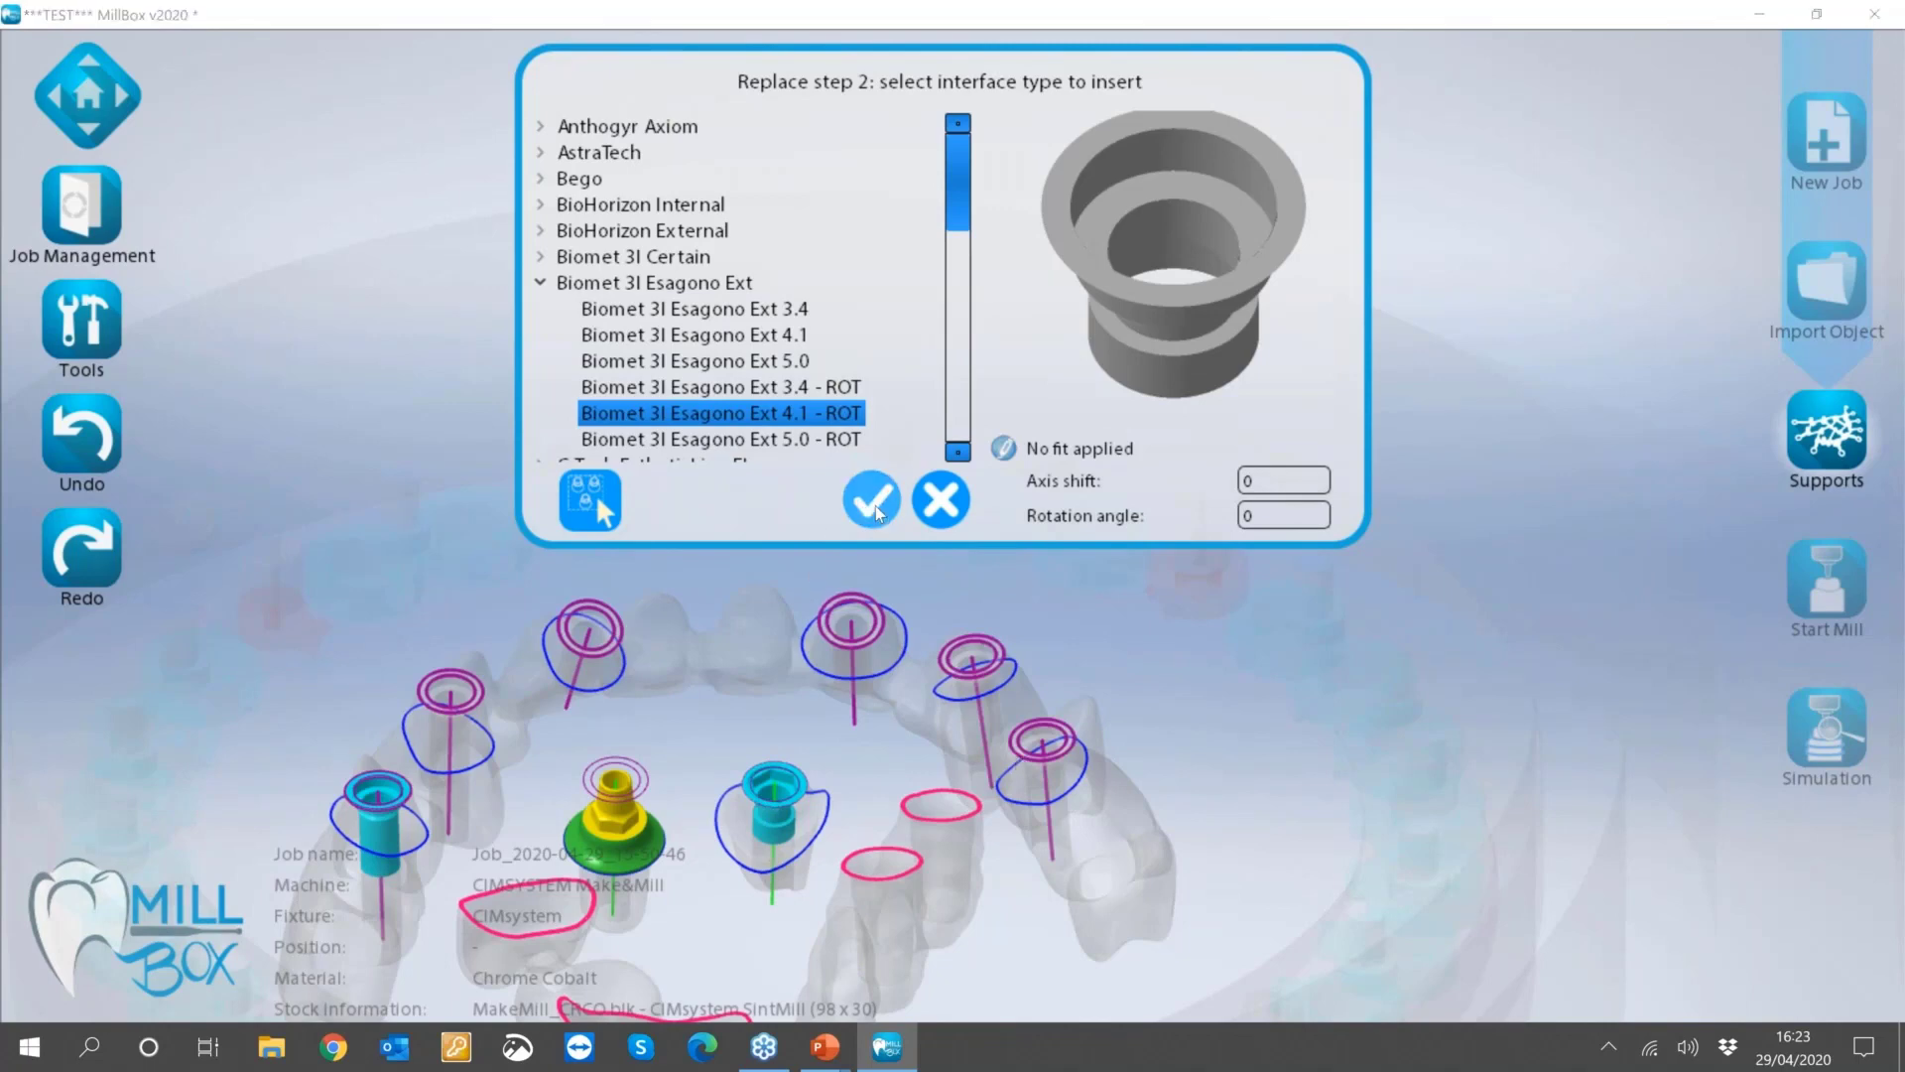
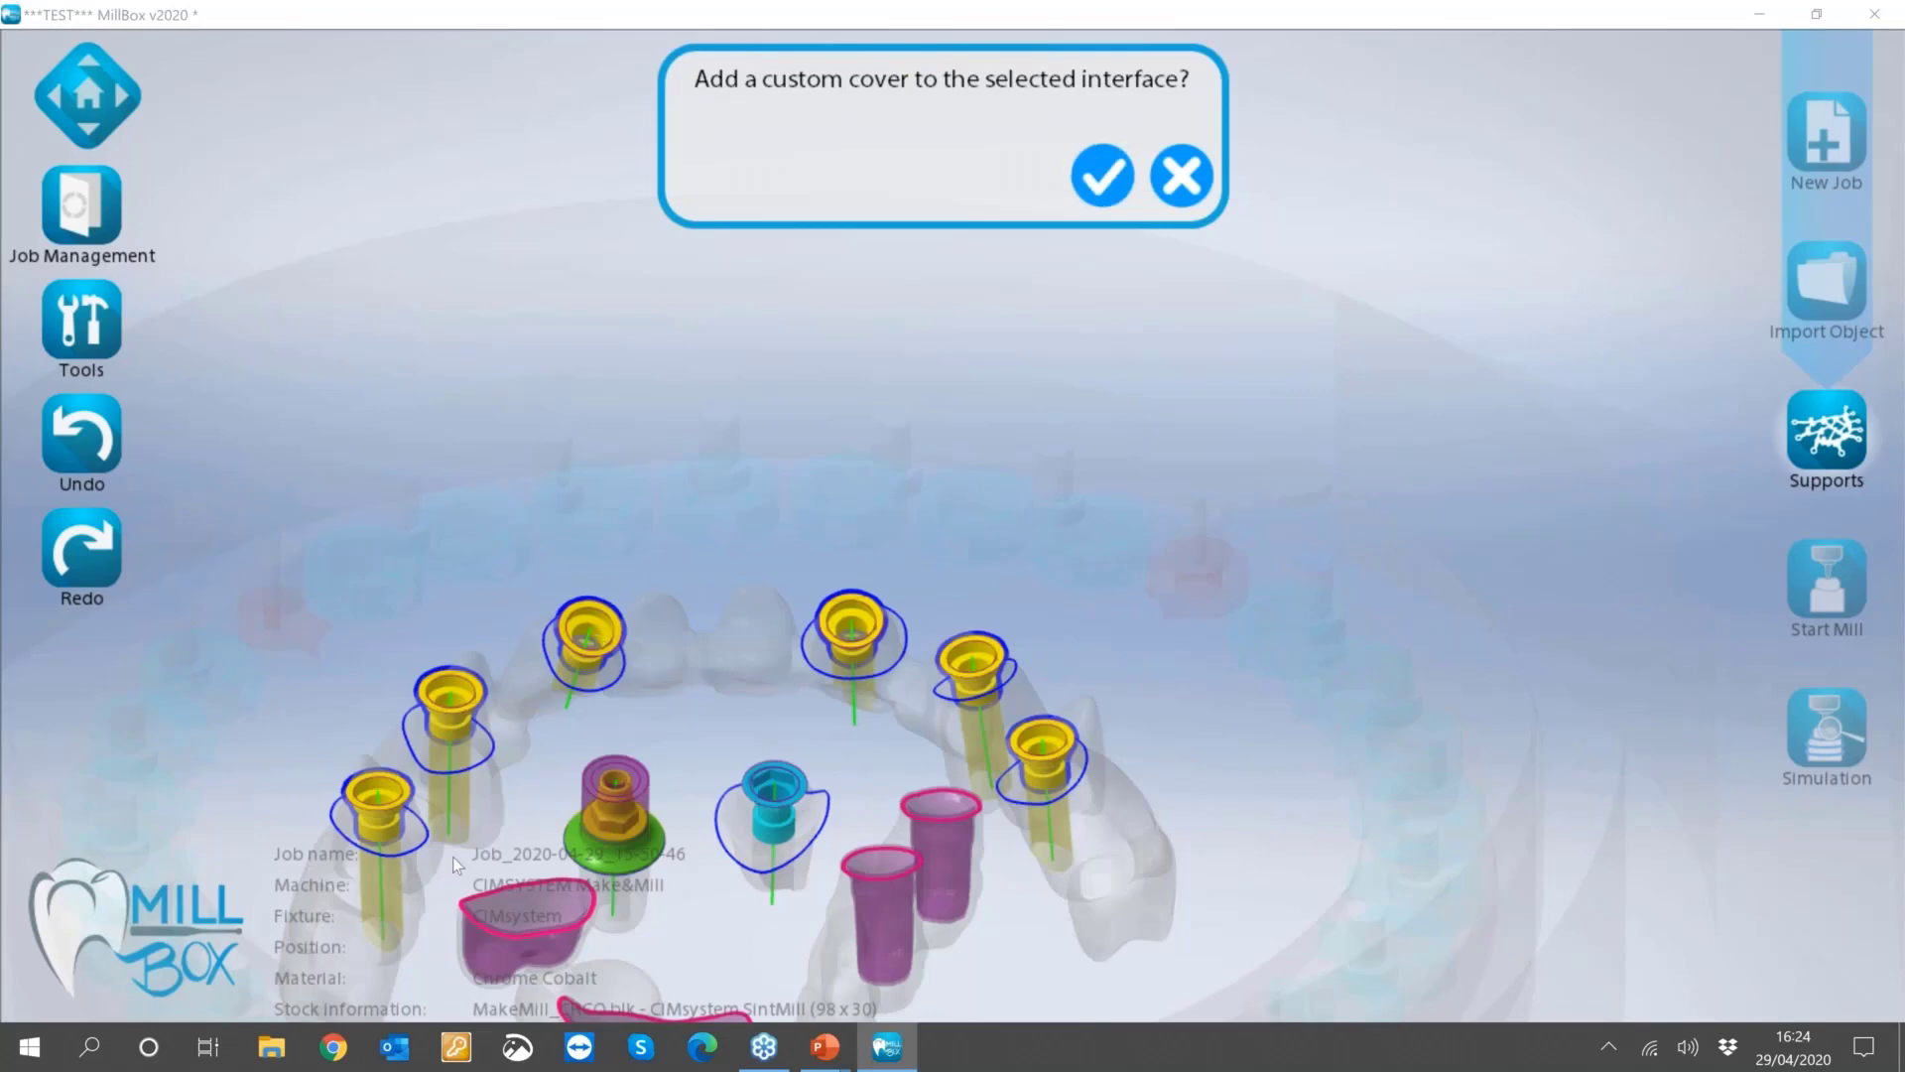
Add a custom cover to the replaced bridge interfaces and choose the sdg protection-cover geometry.
scroll(371, 820, up, 2)
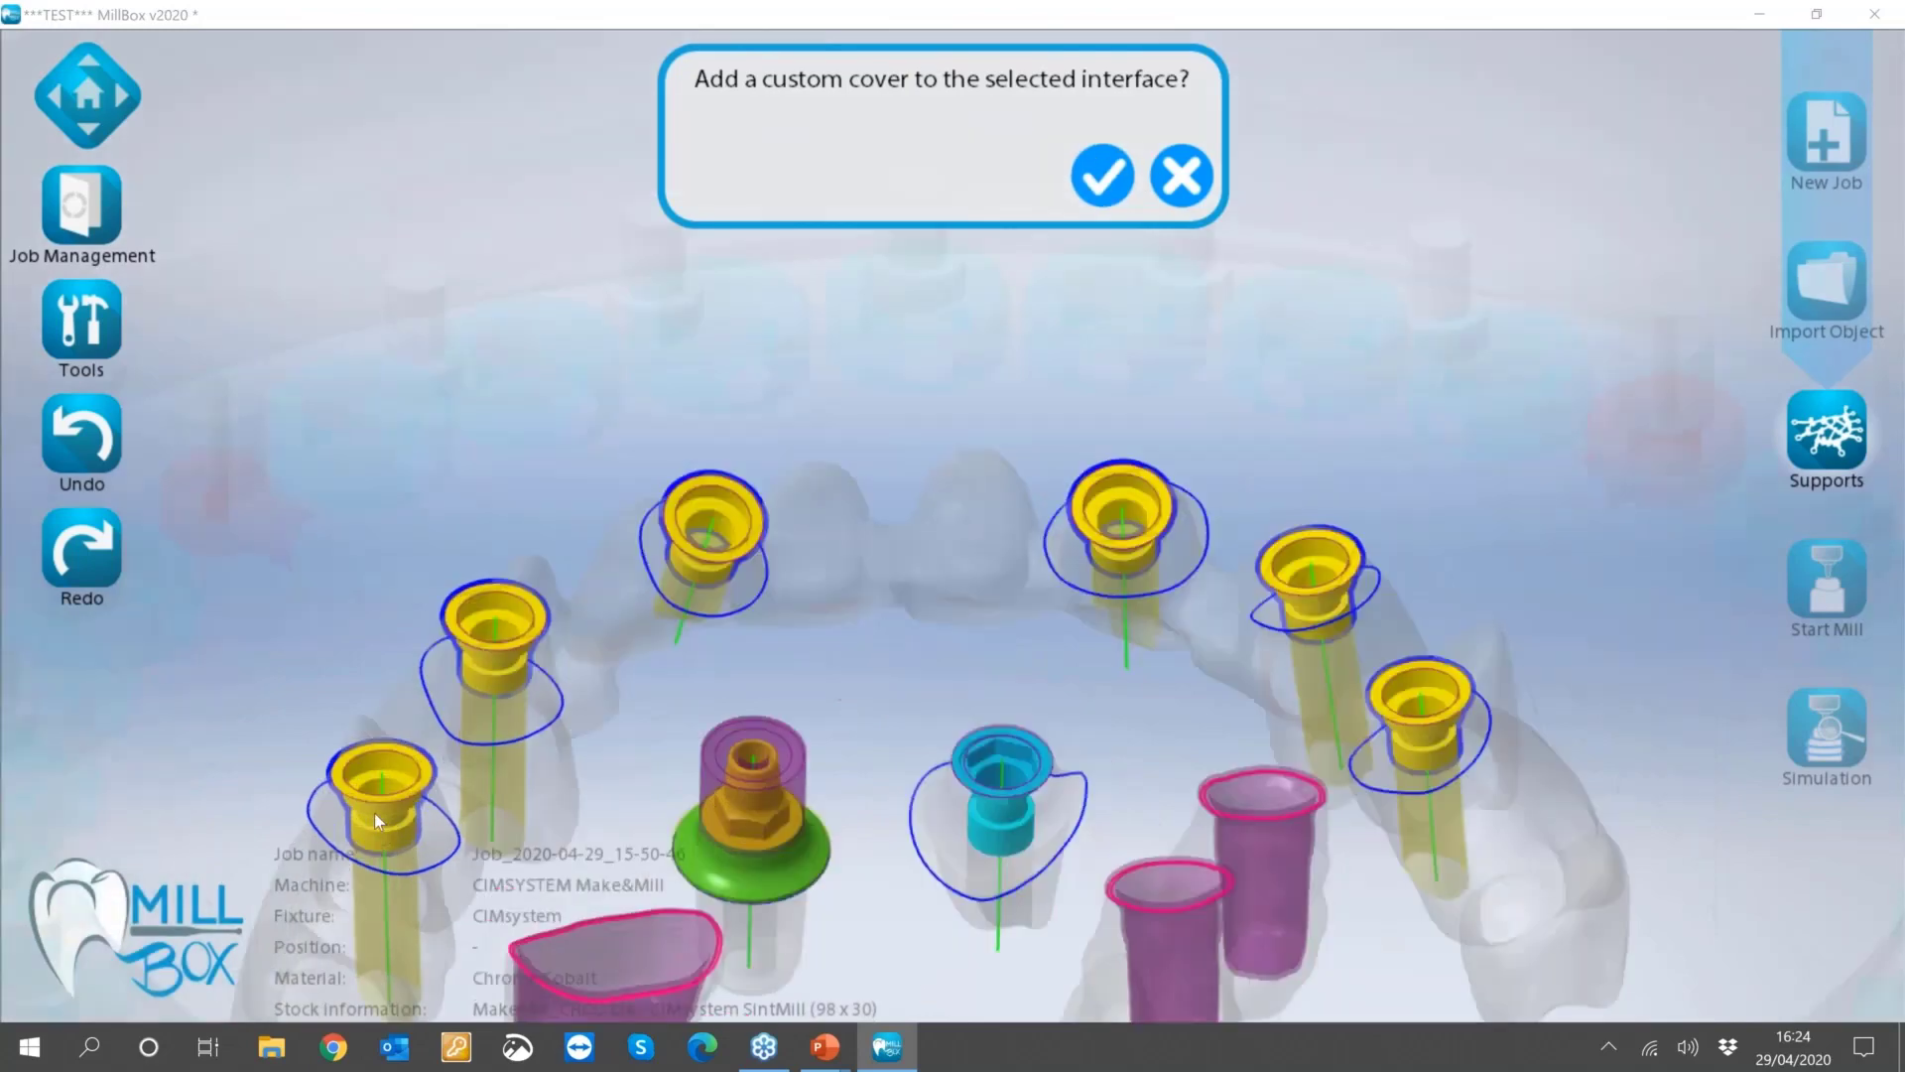
click(1103, 179)
click(636, 222)
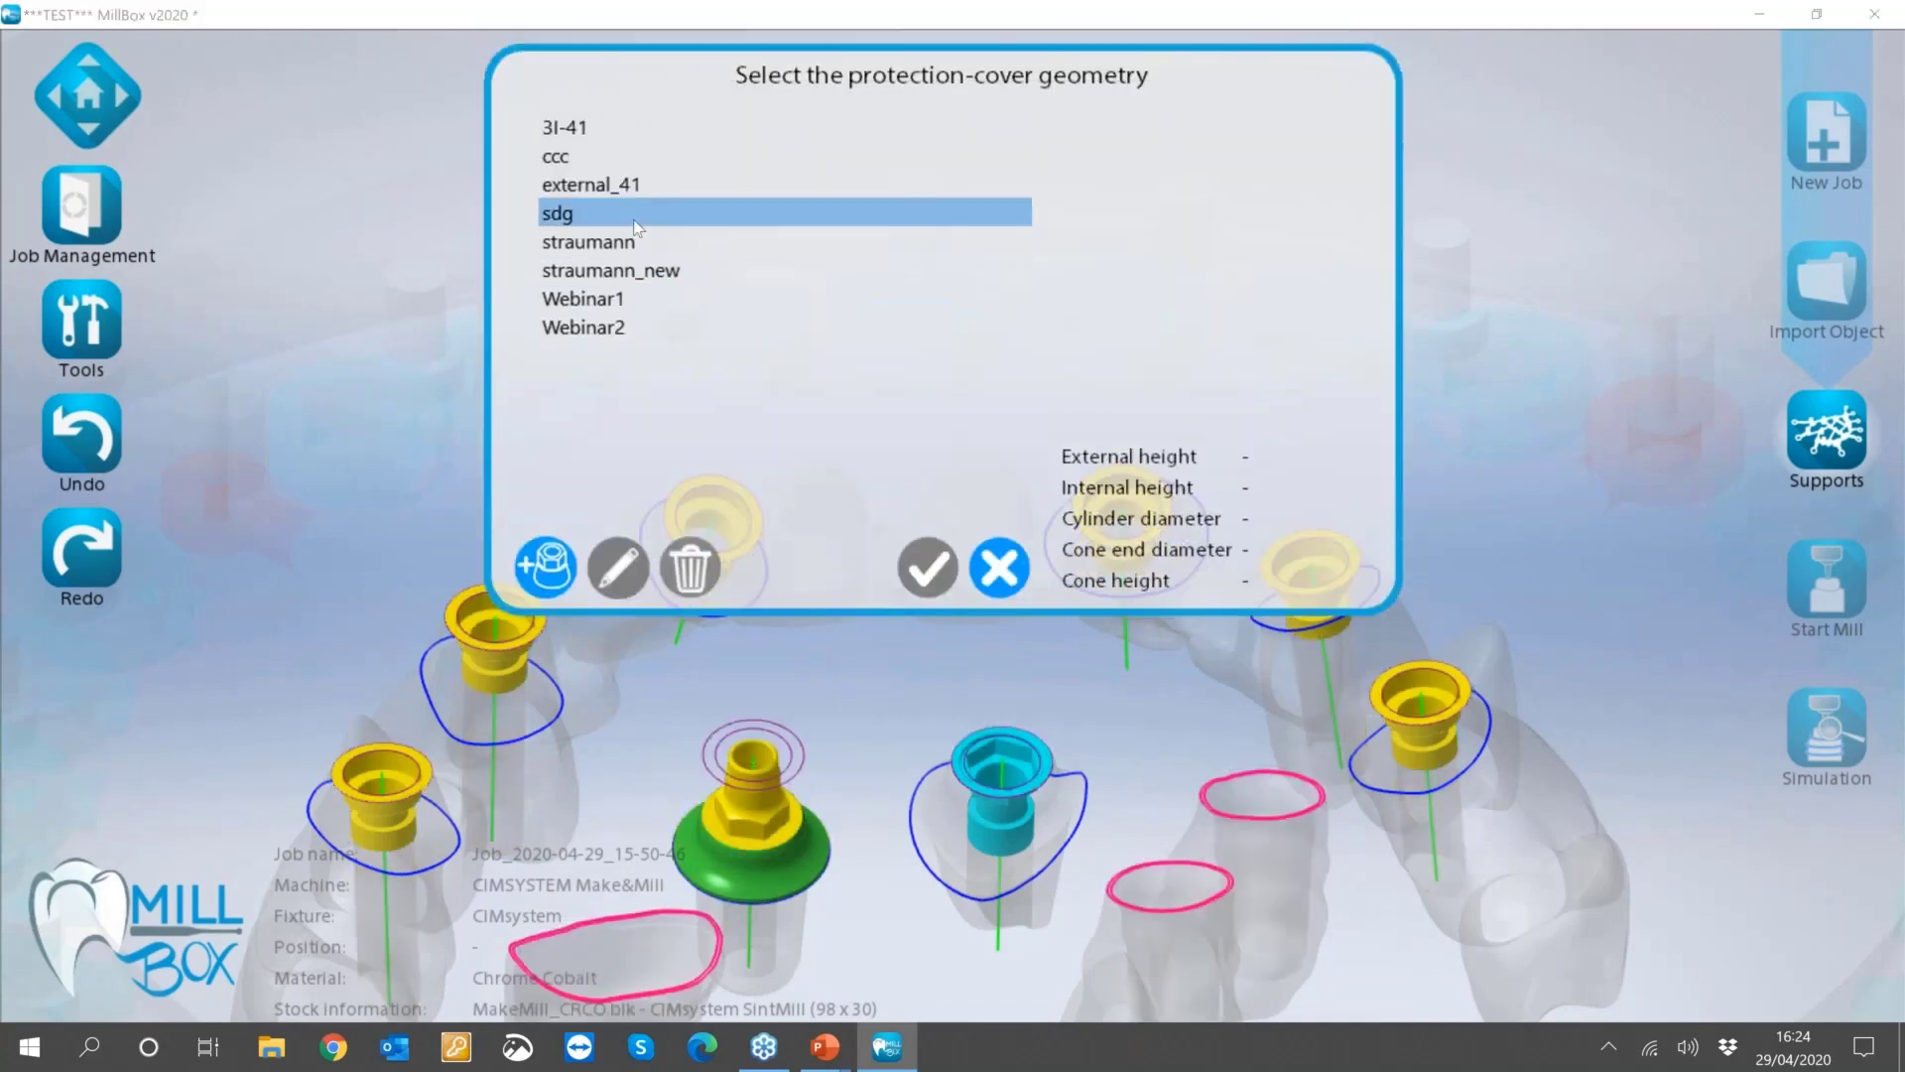
click(636, 228)
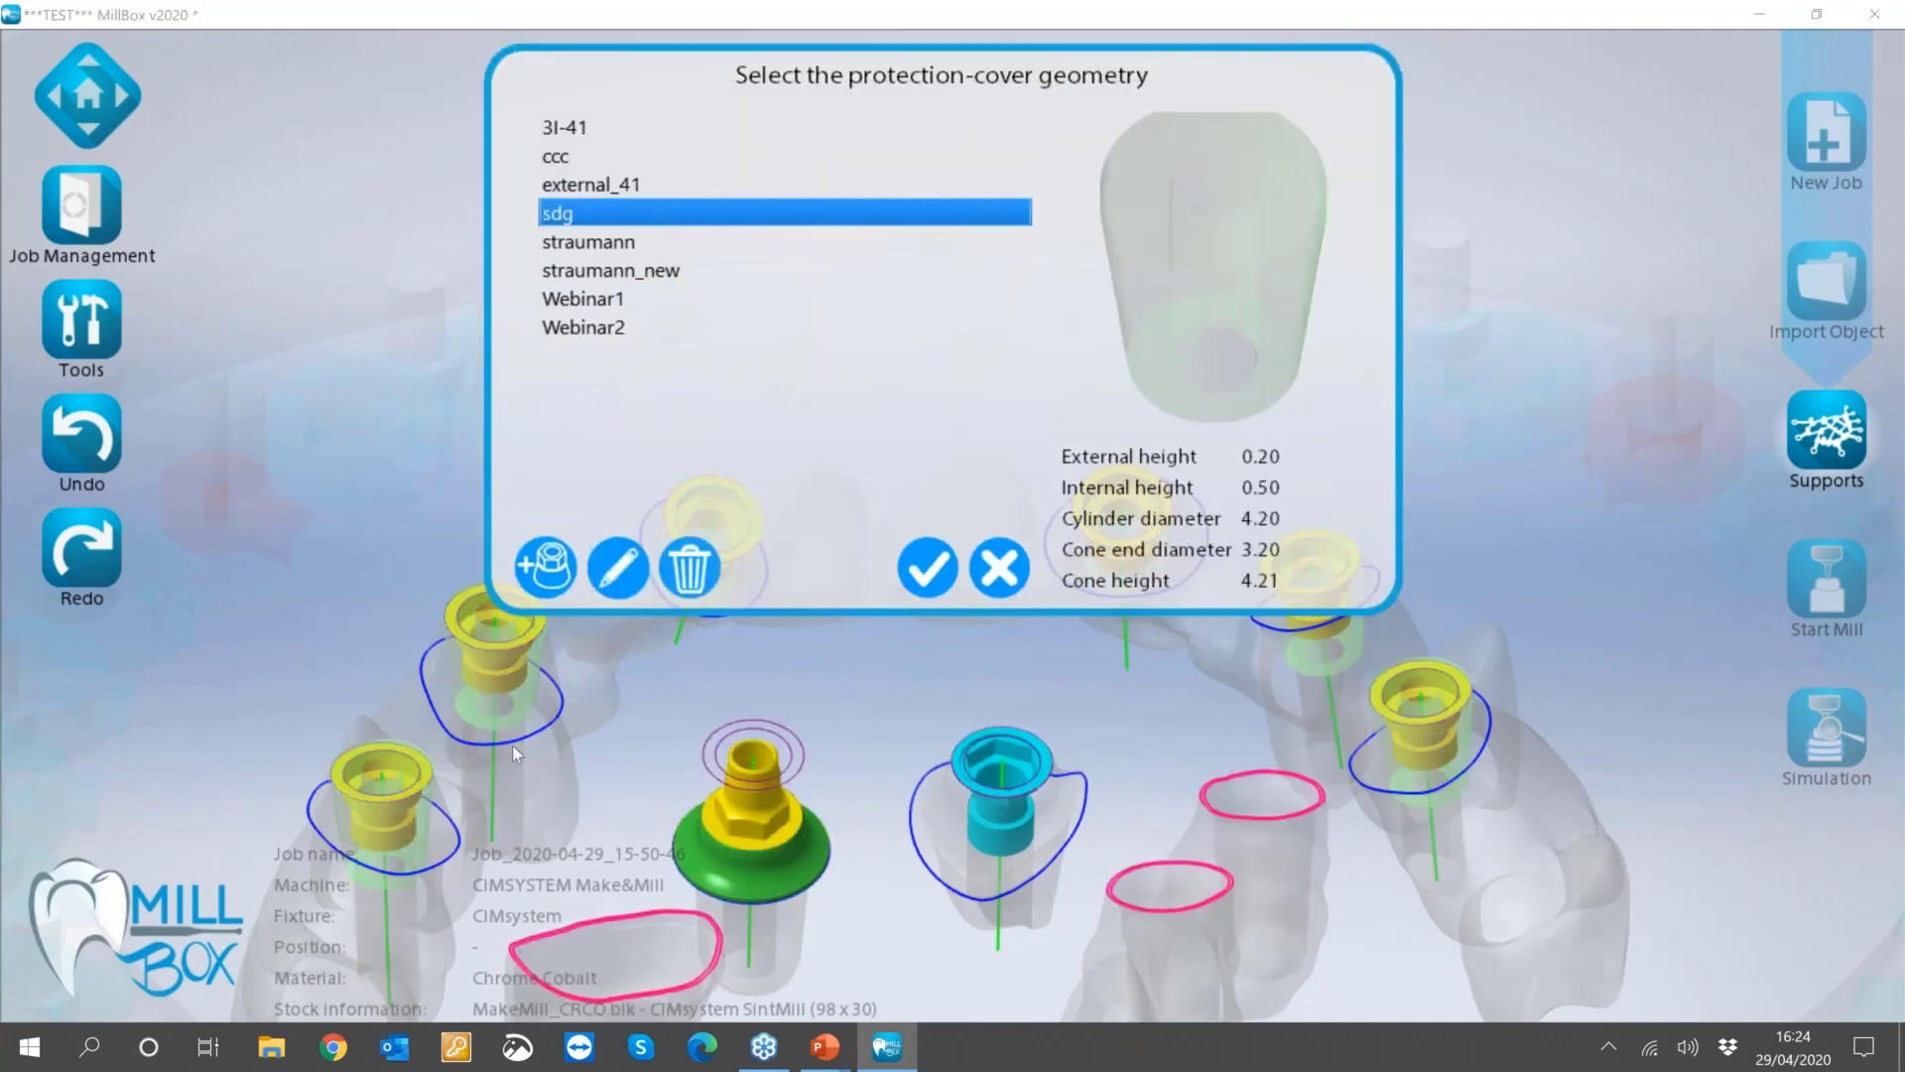
Apply the sdg protection-cover geometry to the bridge interfaces and permanently associate this protection with the interface.
scroll(354, 853, up, 4)
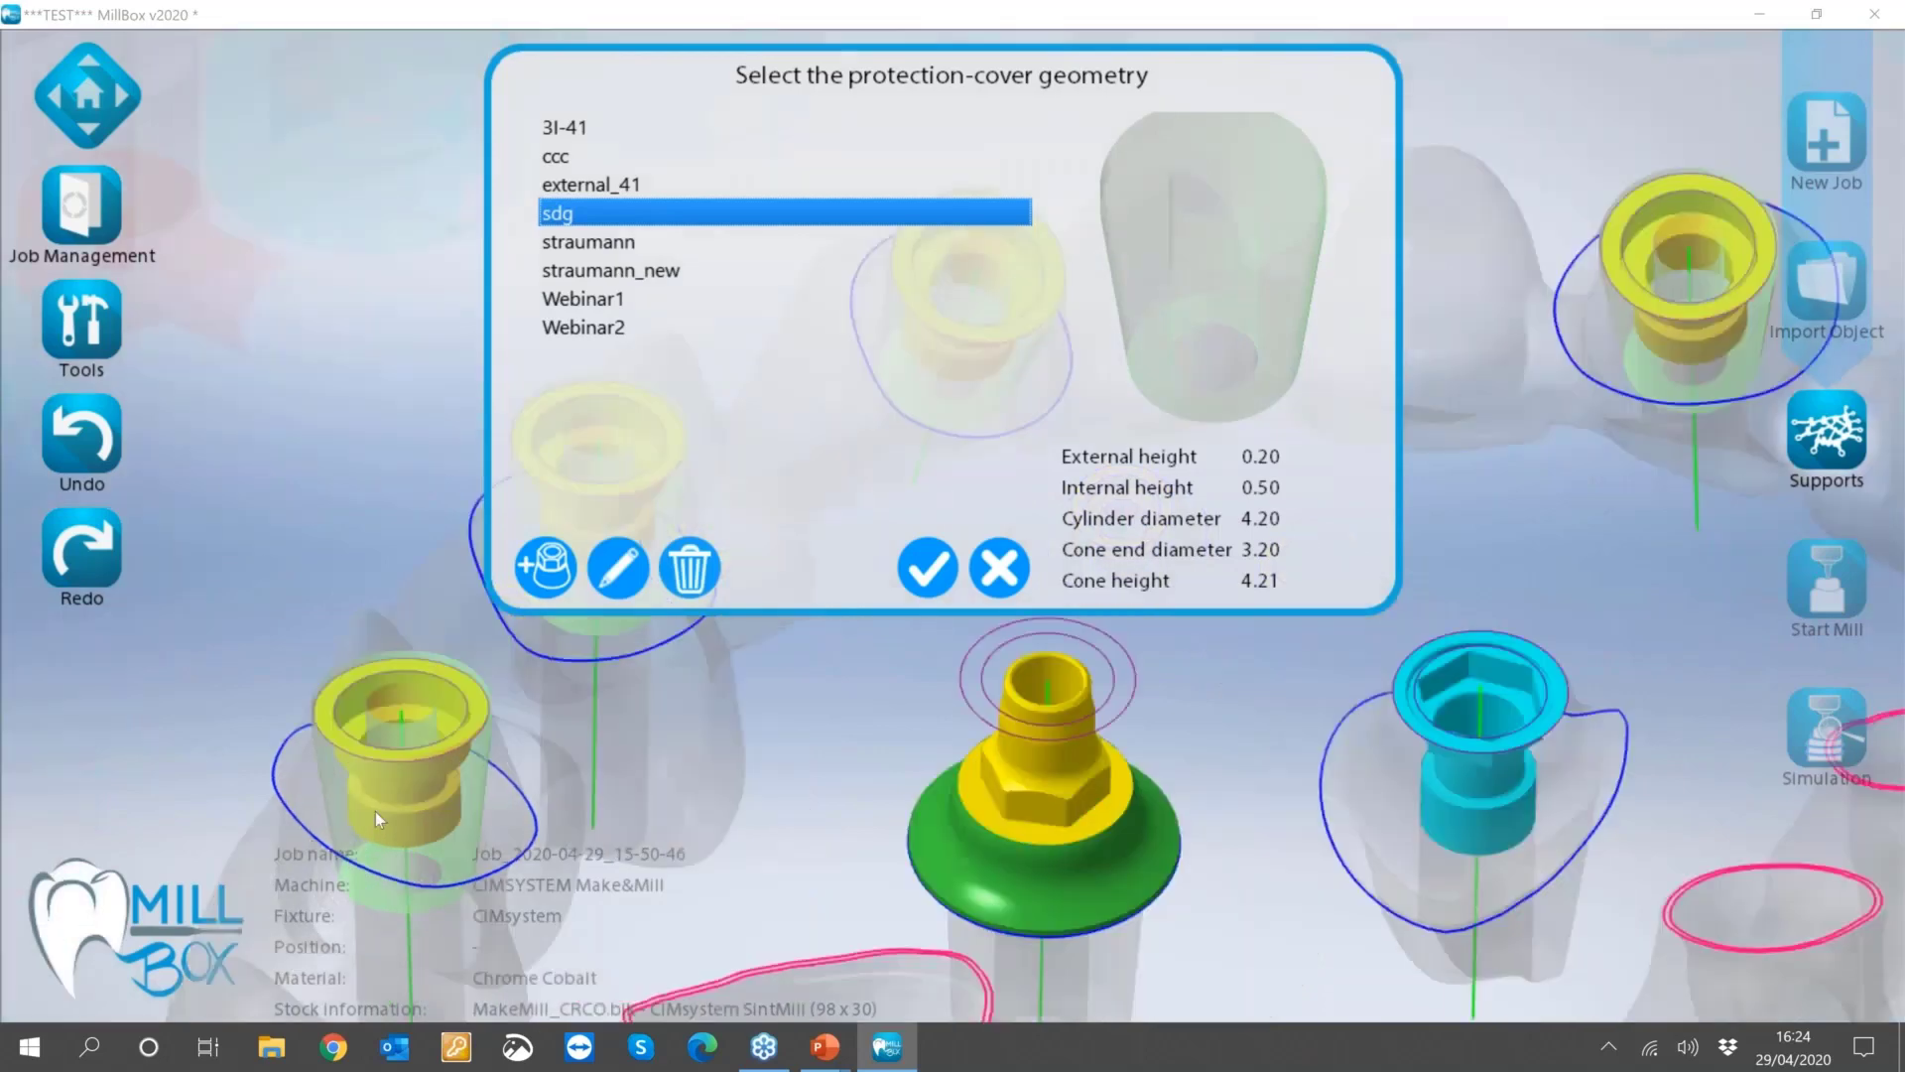
middle_drag(376, 773, 514, 679)
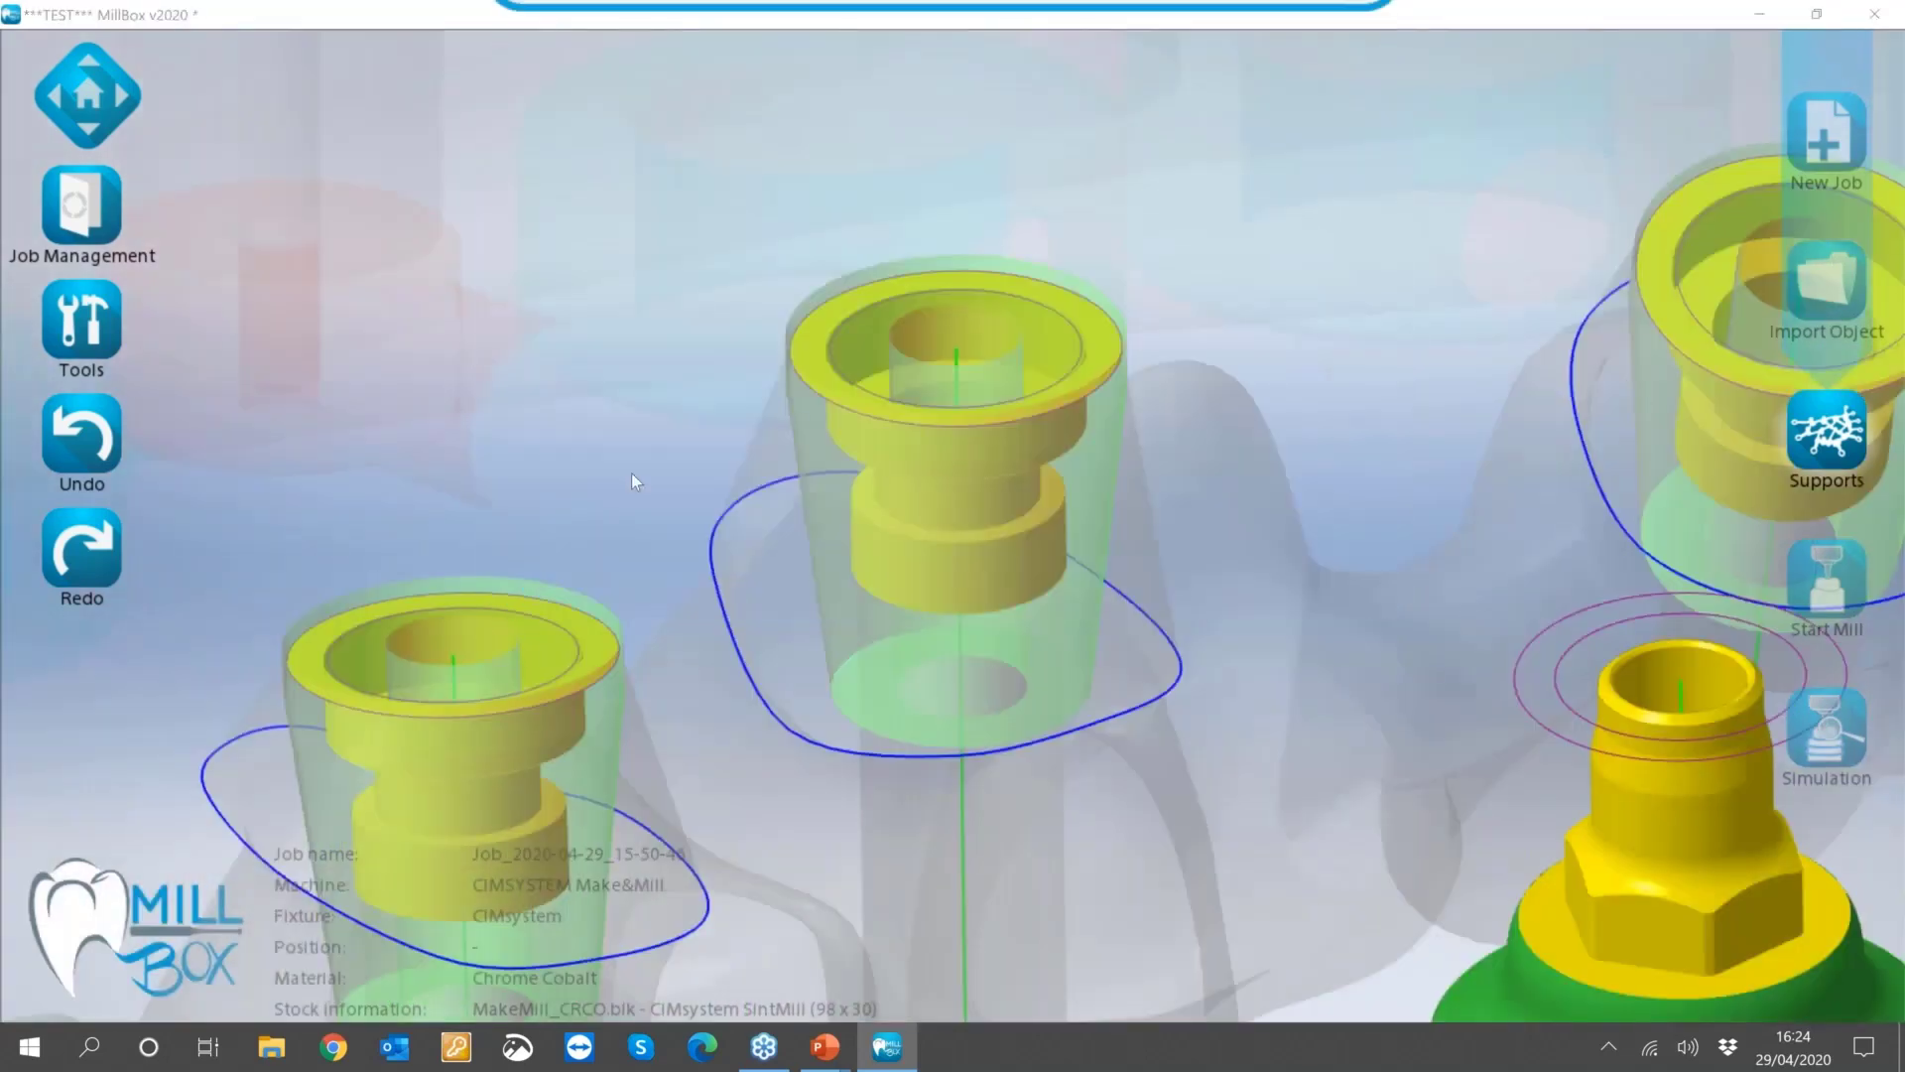
scroll(612, 502, down, 3)
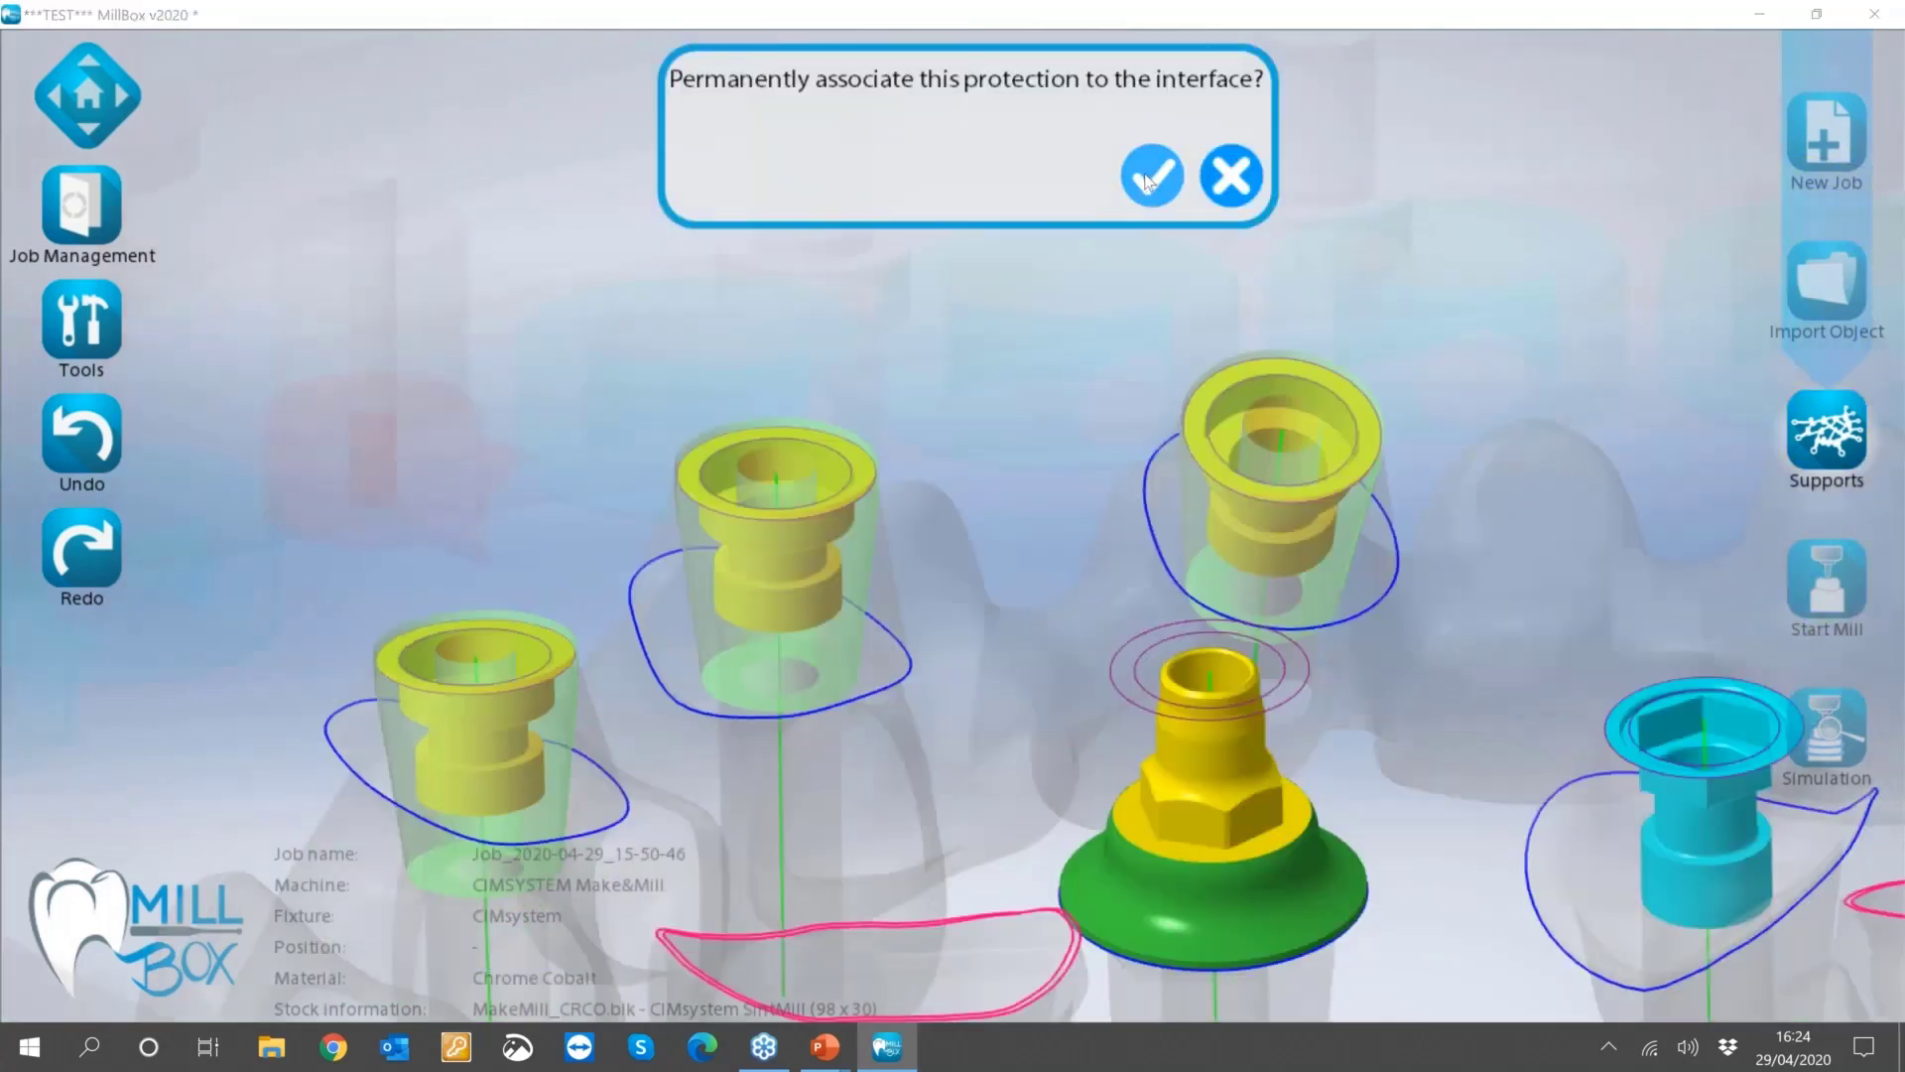
click(1152, 176)
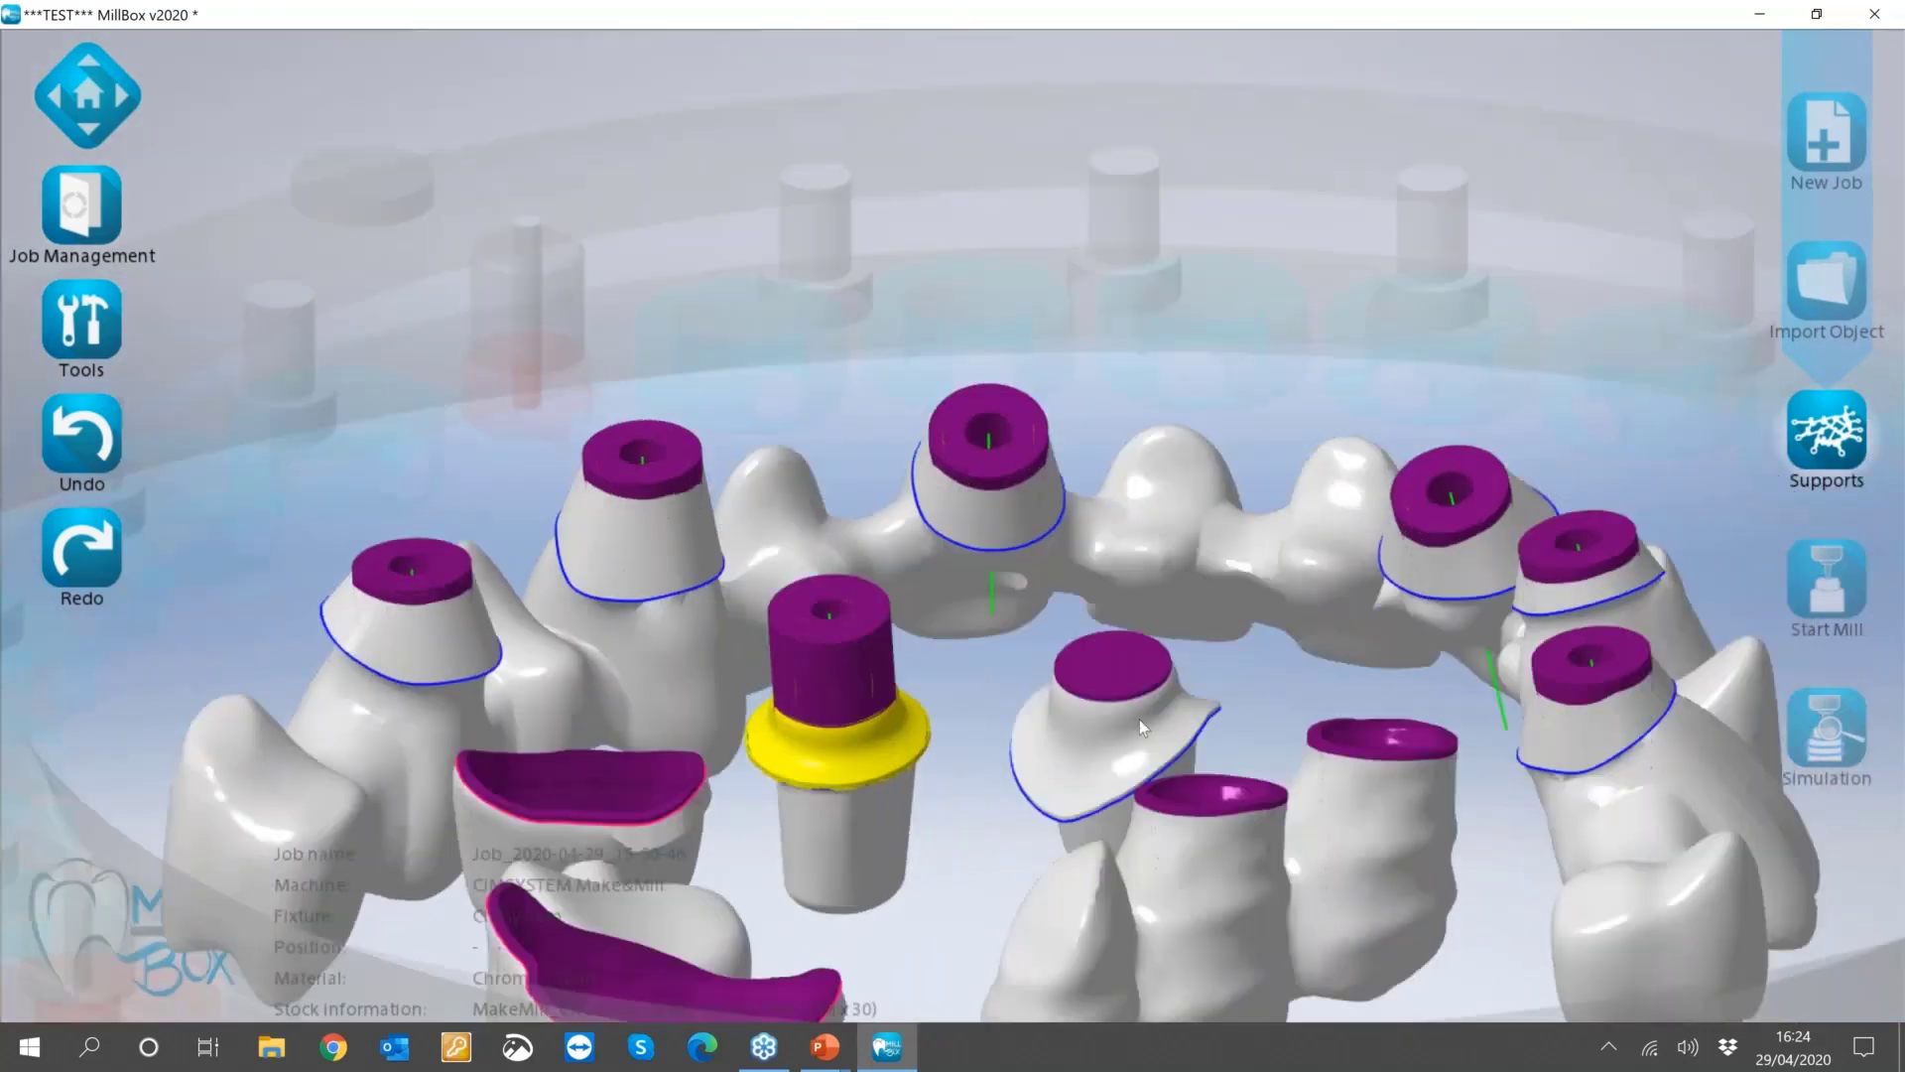
Examine the protection covers on the implant bridge and on the two single abutments.
scroll(1139, 720, up, 2)
scroll(1166, 577, down, 2)
middle_drag(1166, 577, 1255, 818)
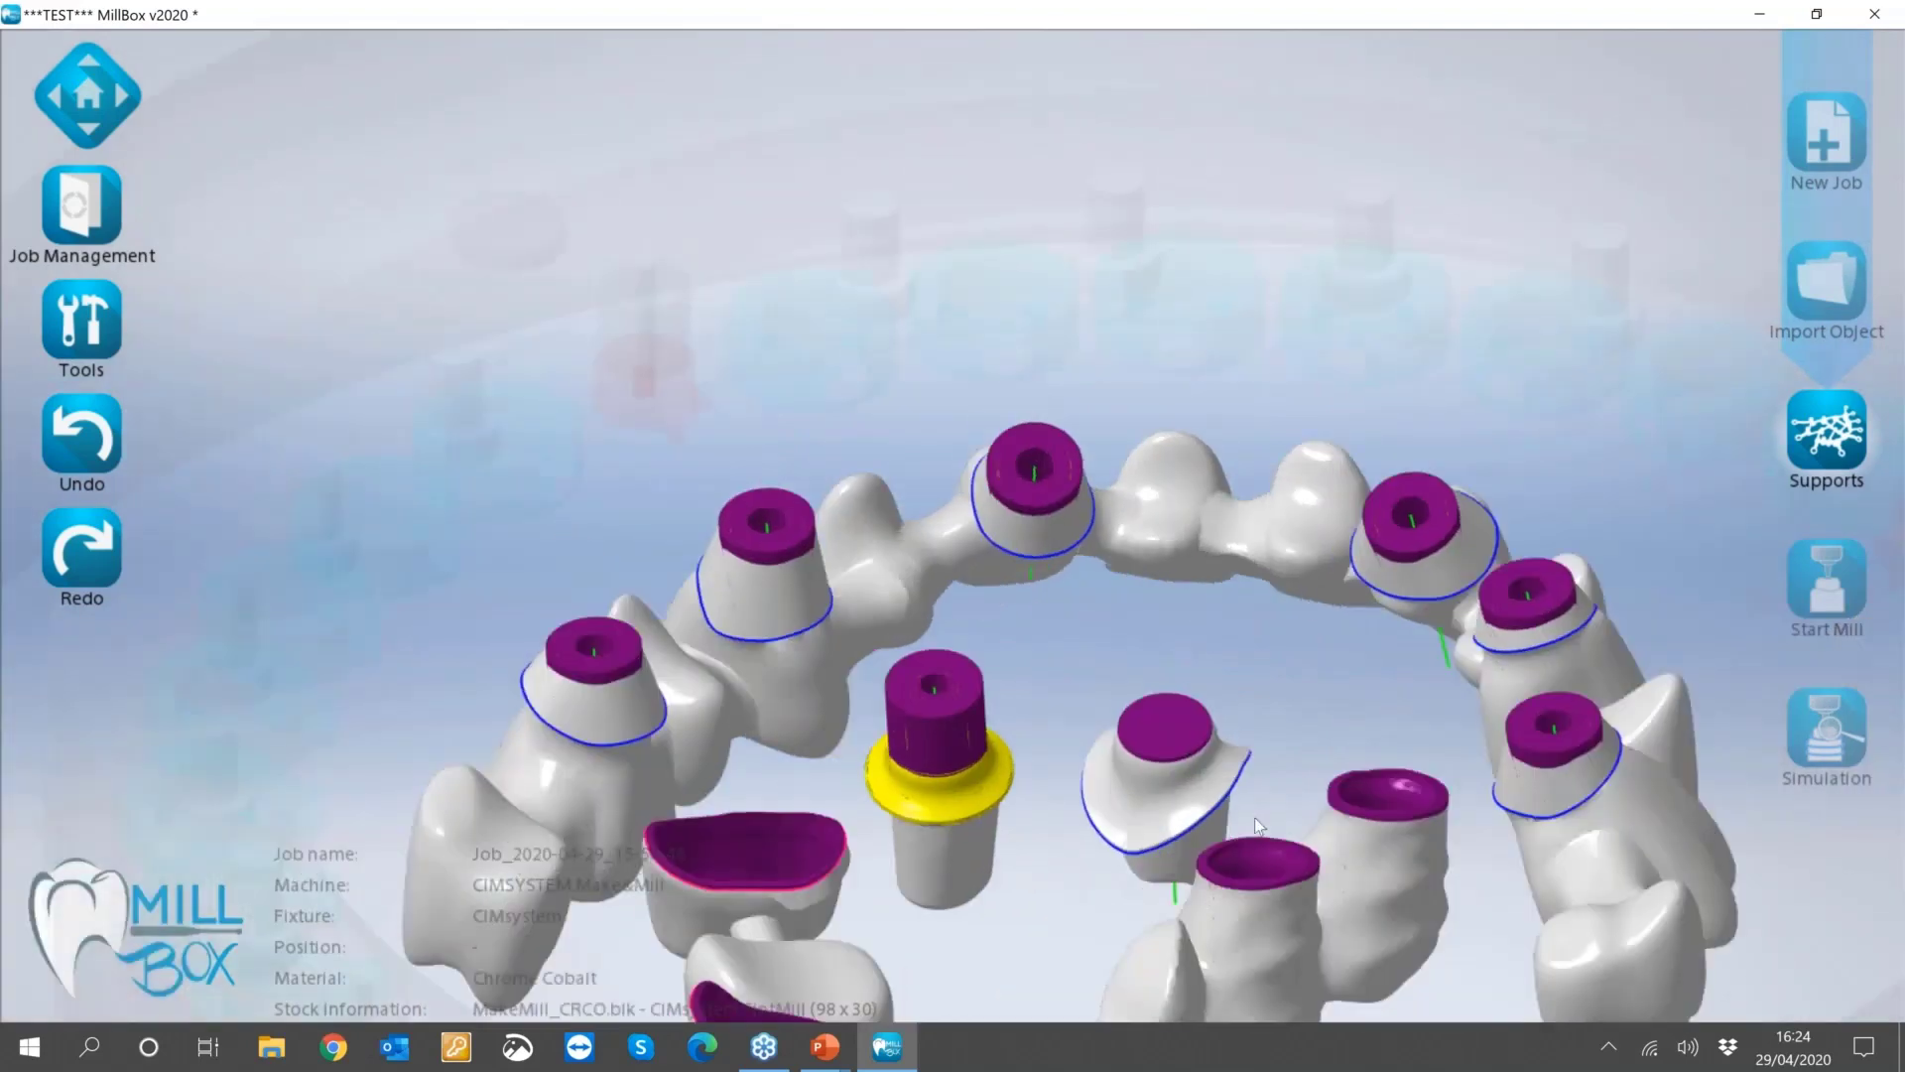
scroll(1255, 818, up, 2)
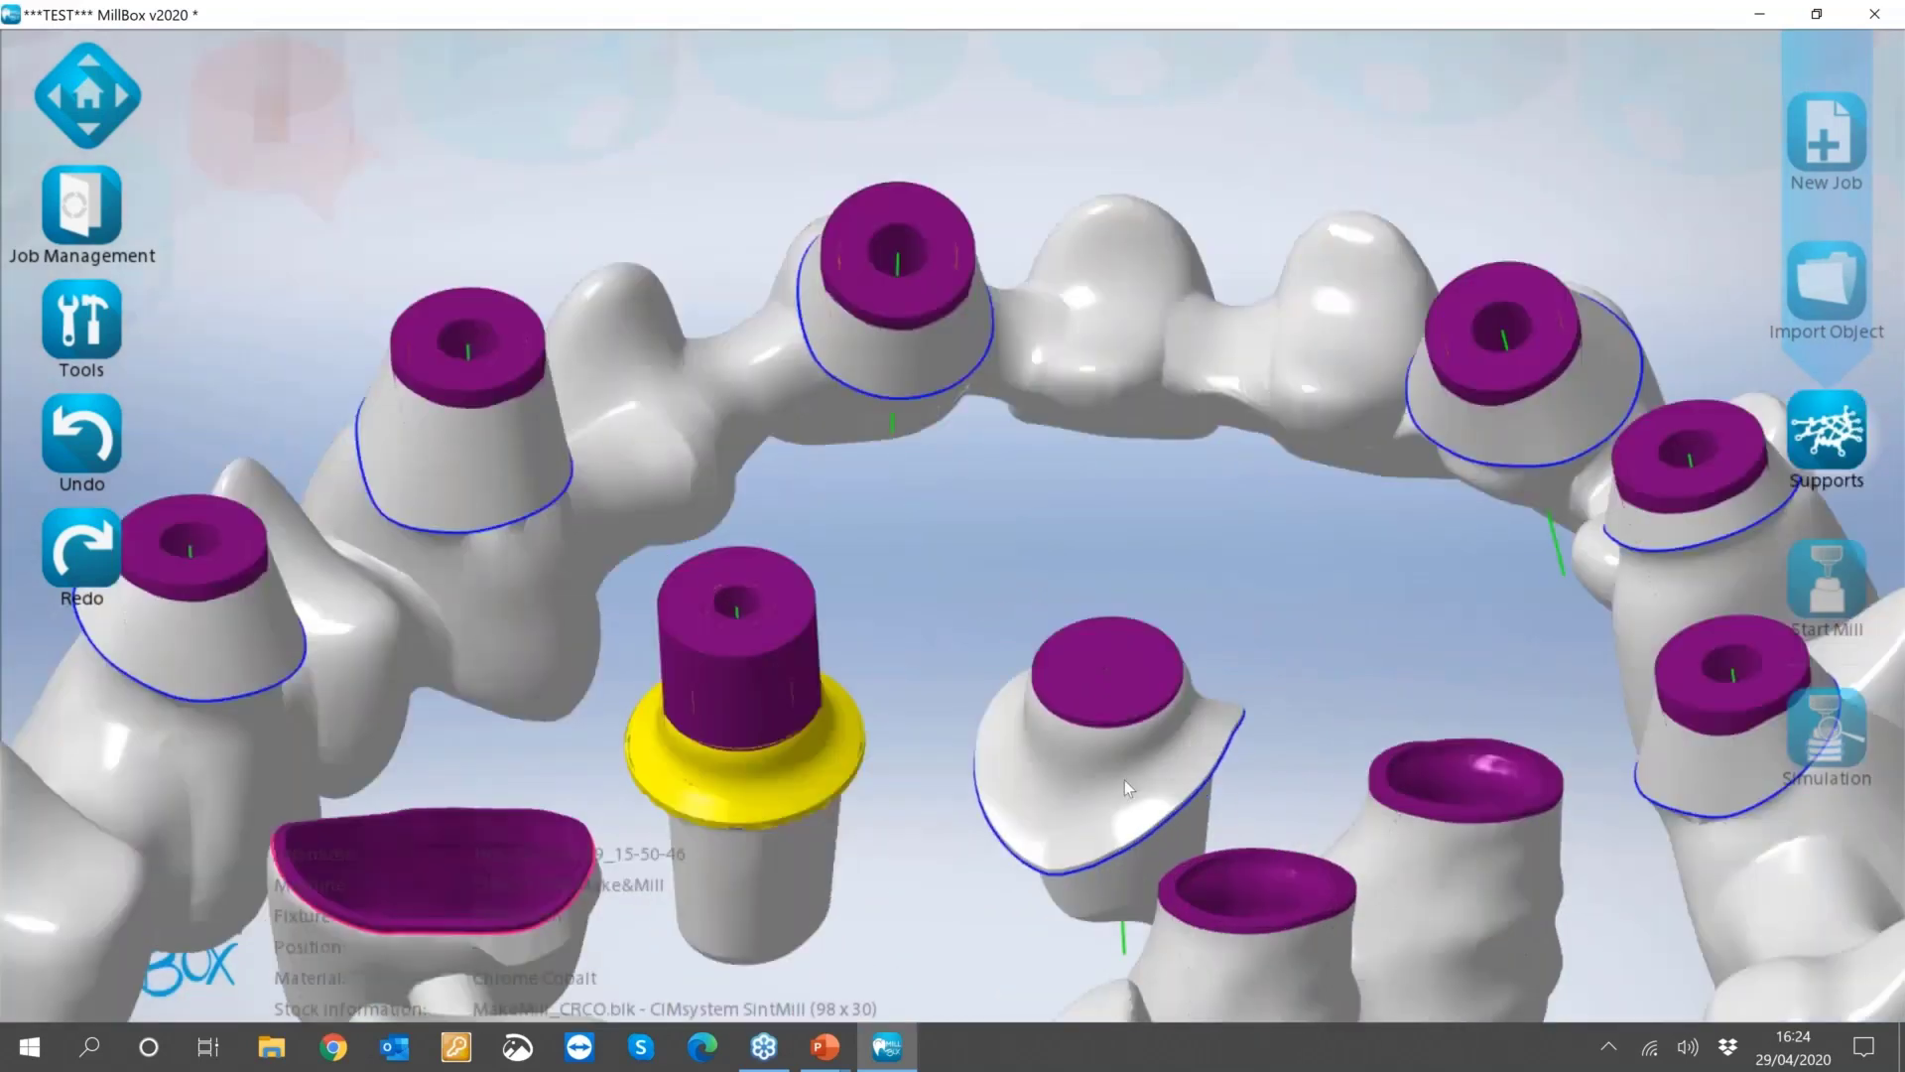
scroll(1085, 818, up, 3)
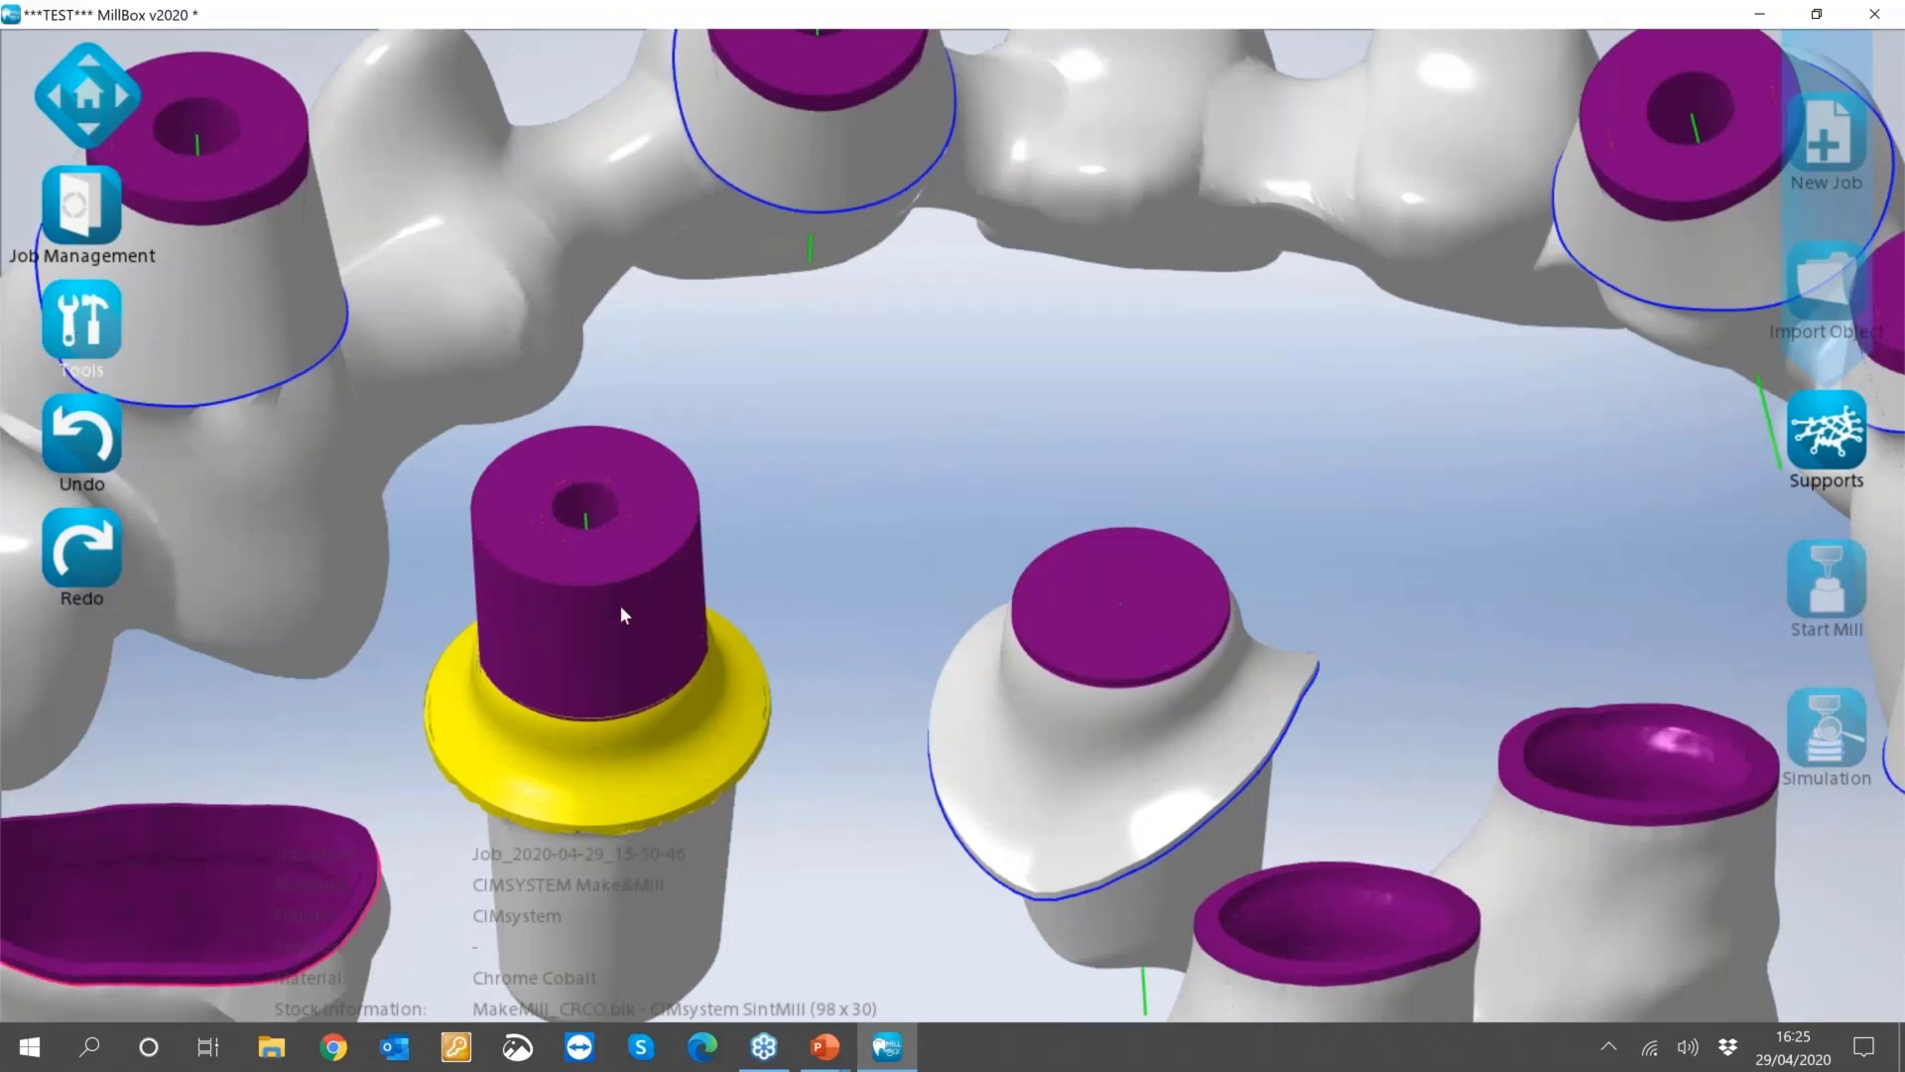
scroll(1278, 538, down, 5)
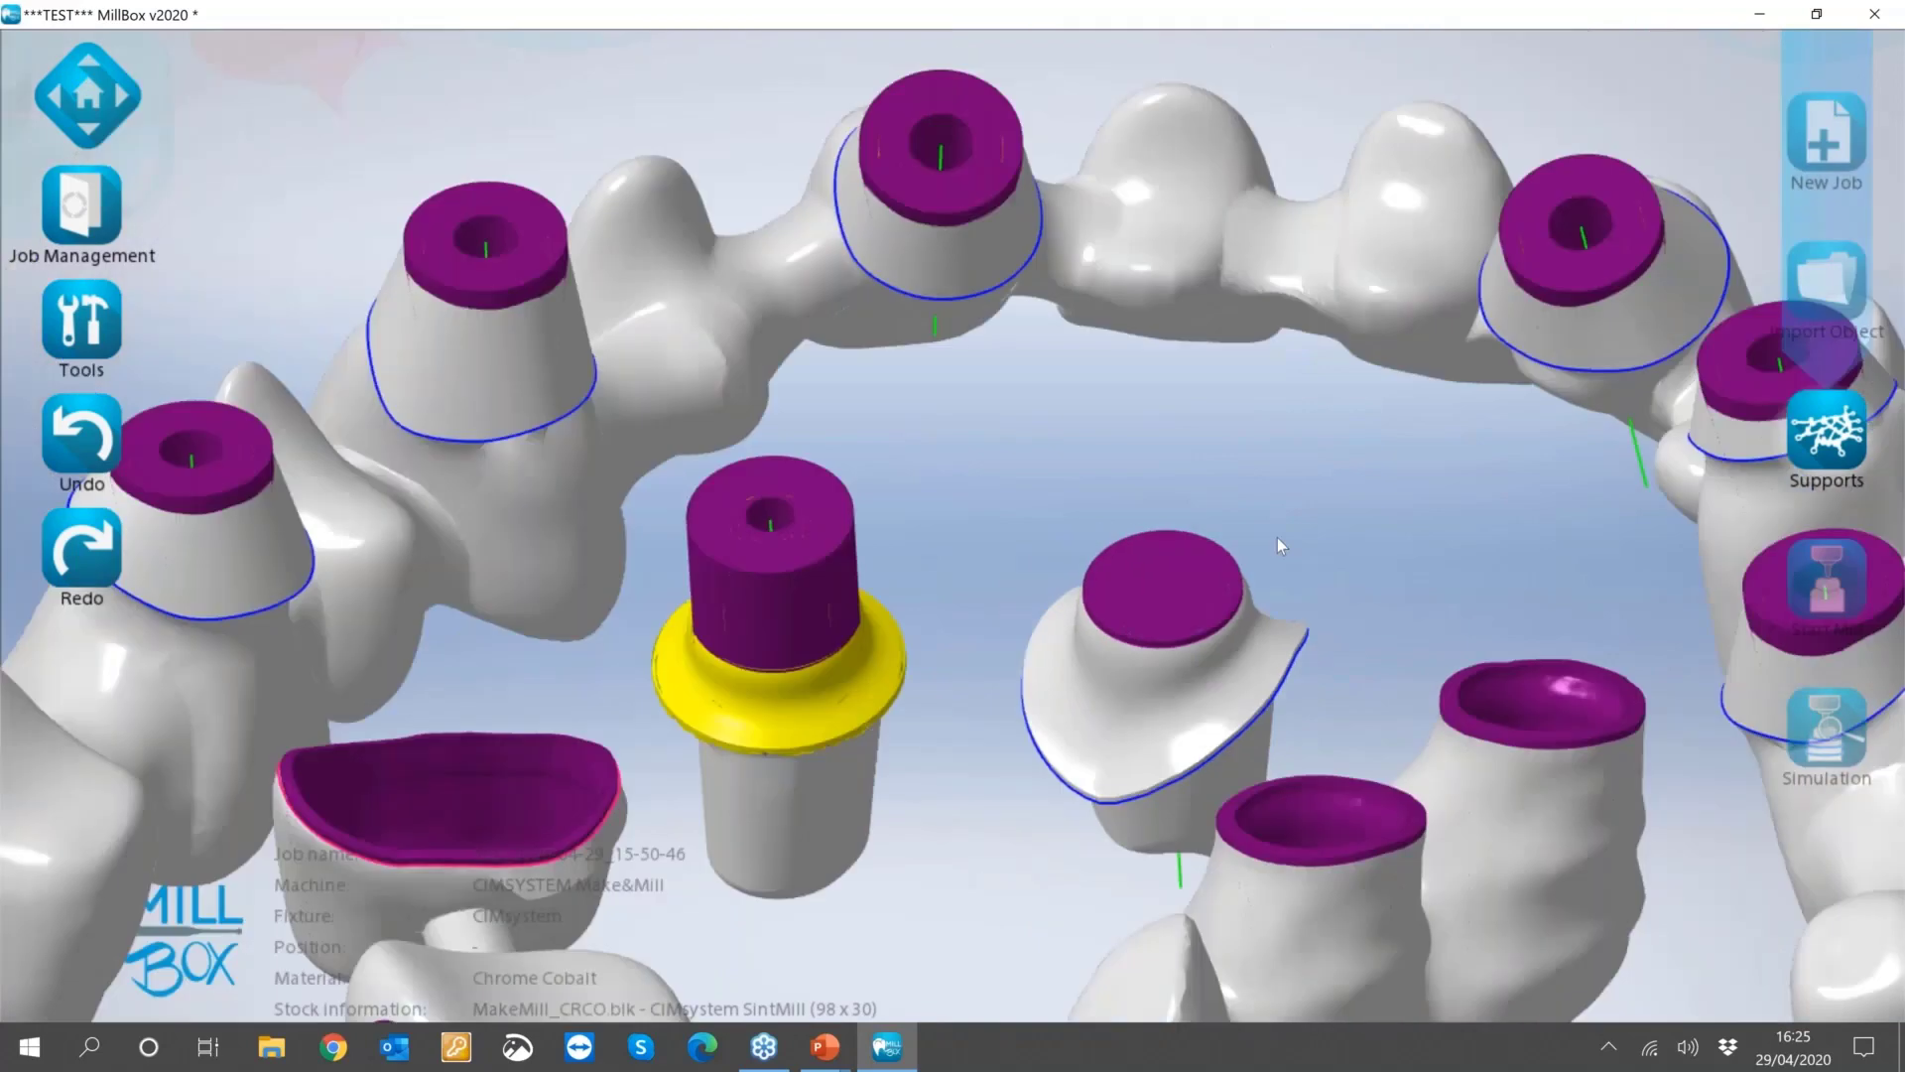
With Edit abutment emergence area, draw a closed emergence curve around the bridge's end implant interface, between its cap and existing margin curve.
click(118, 343)
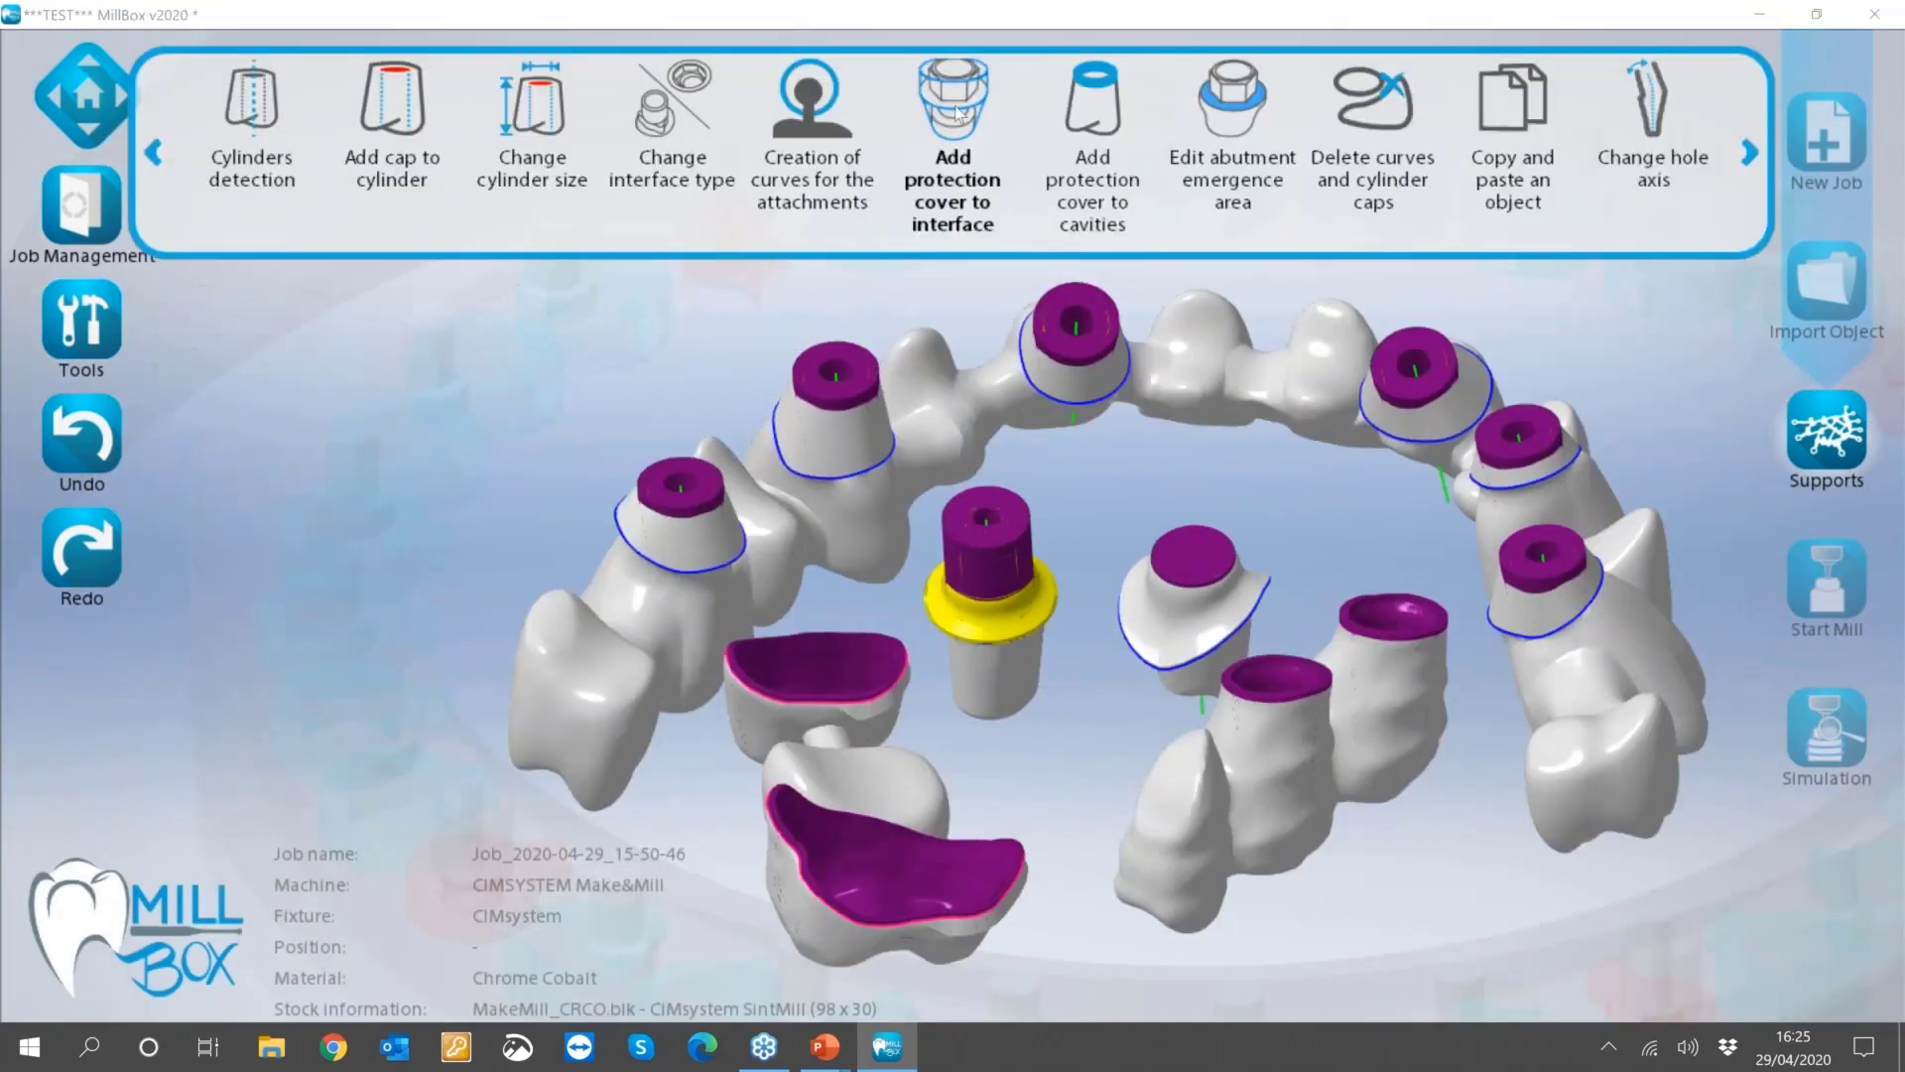
click(1222, 116)
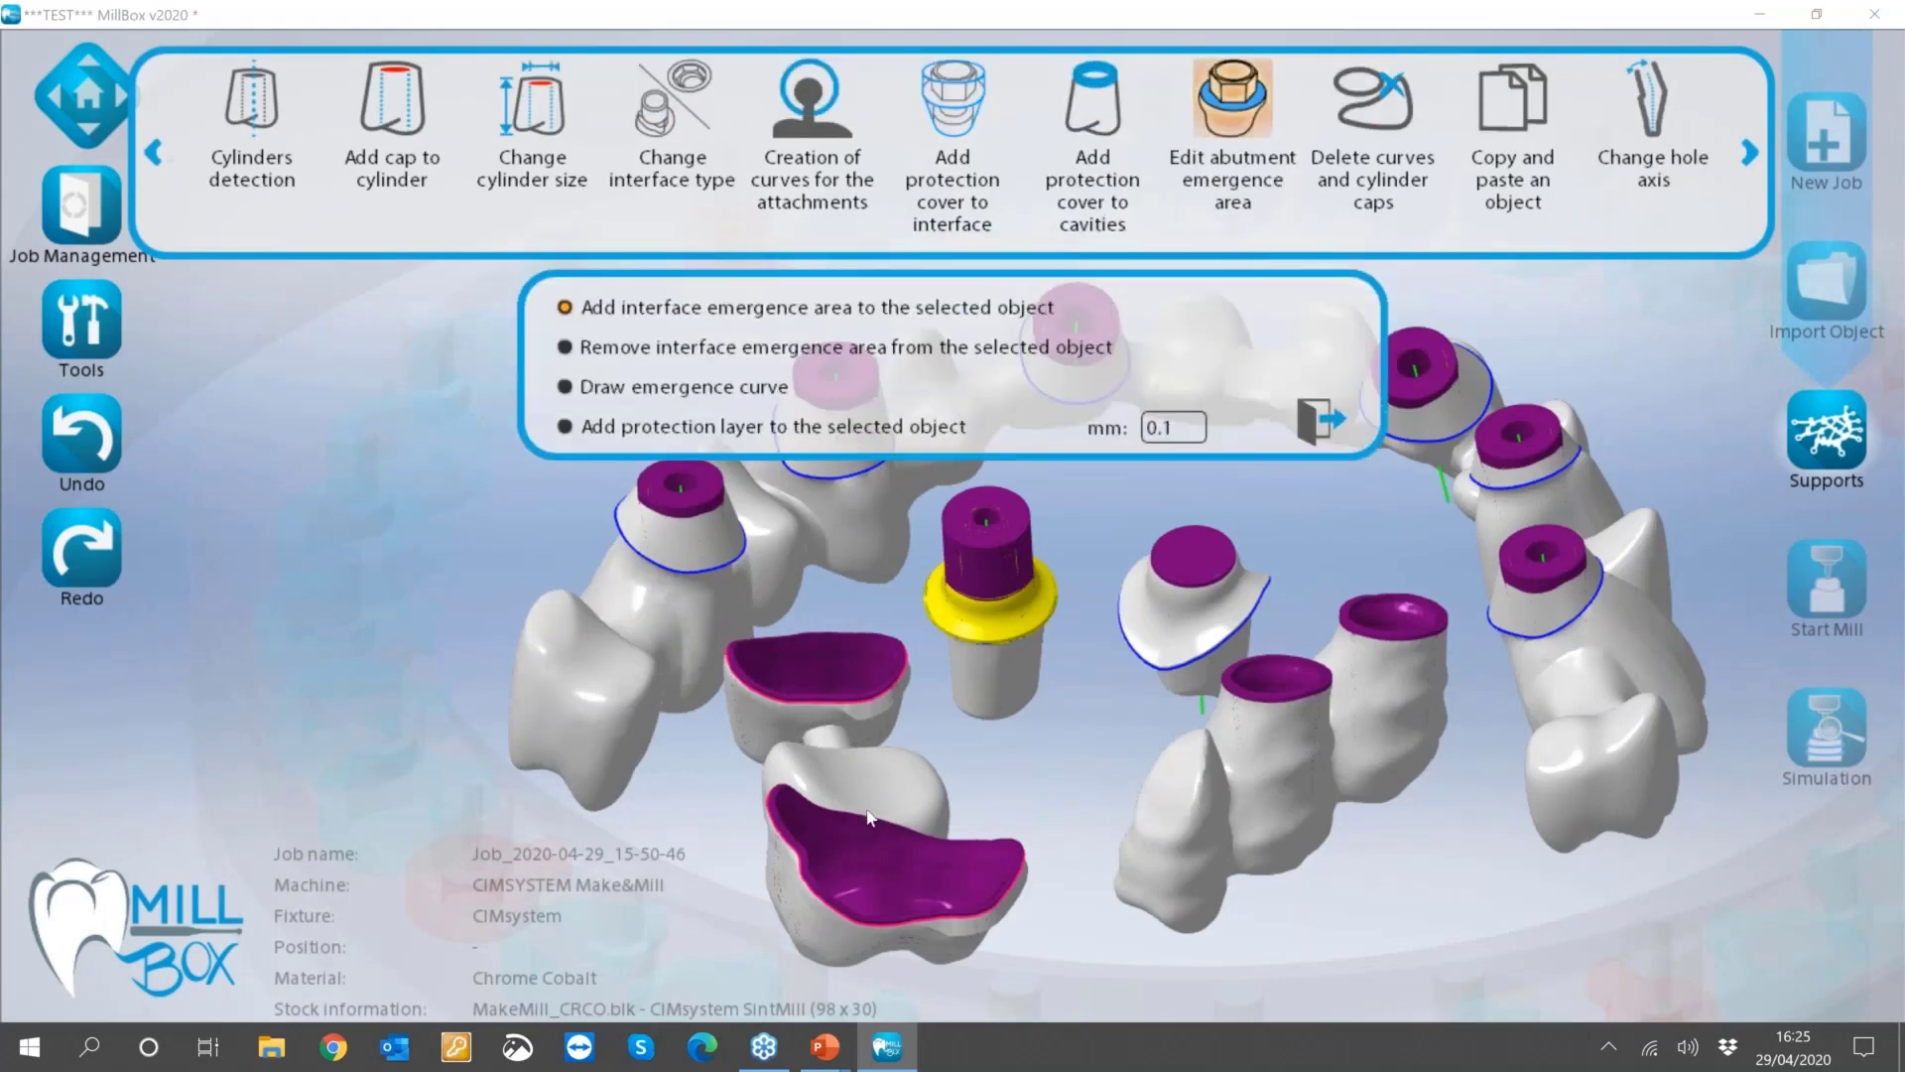
scroll(867, 818, down, 3)
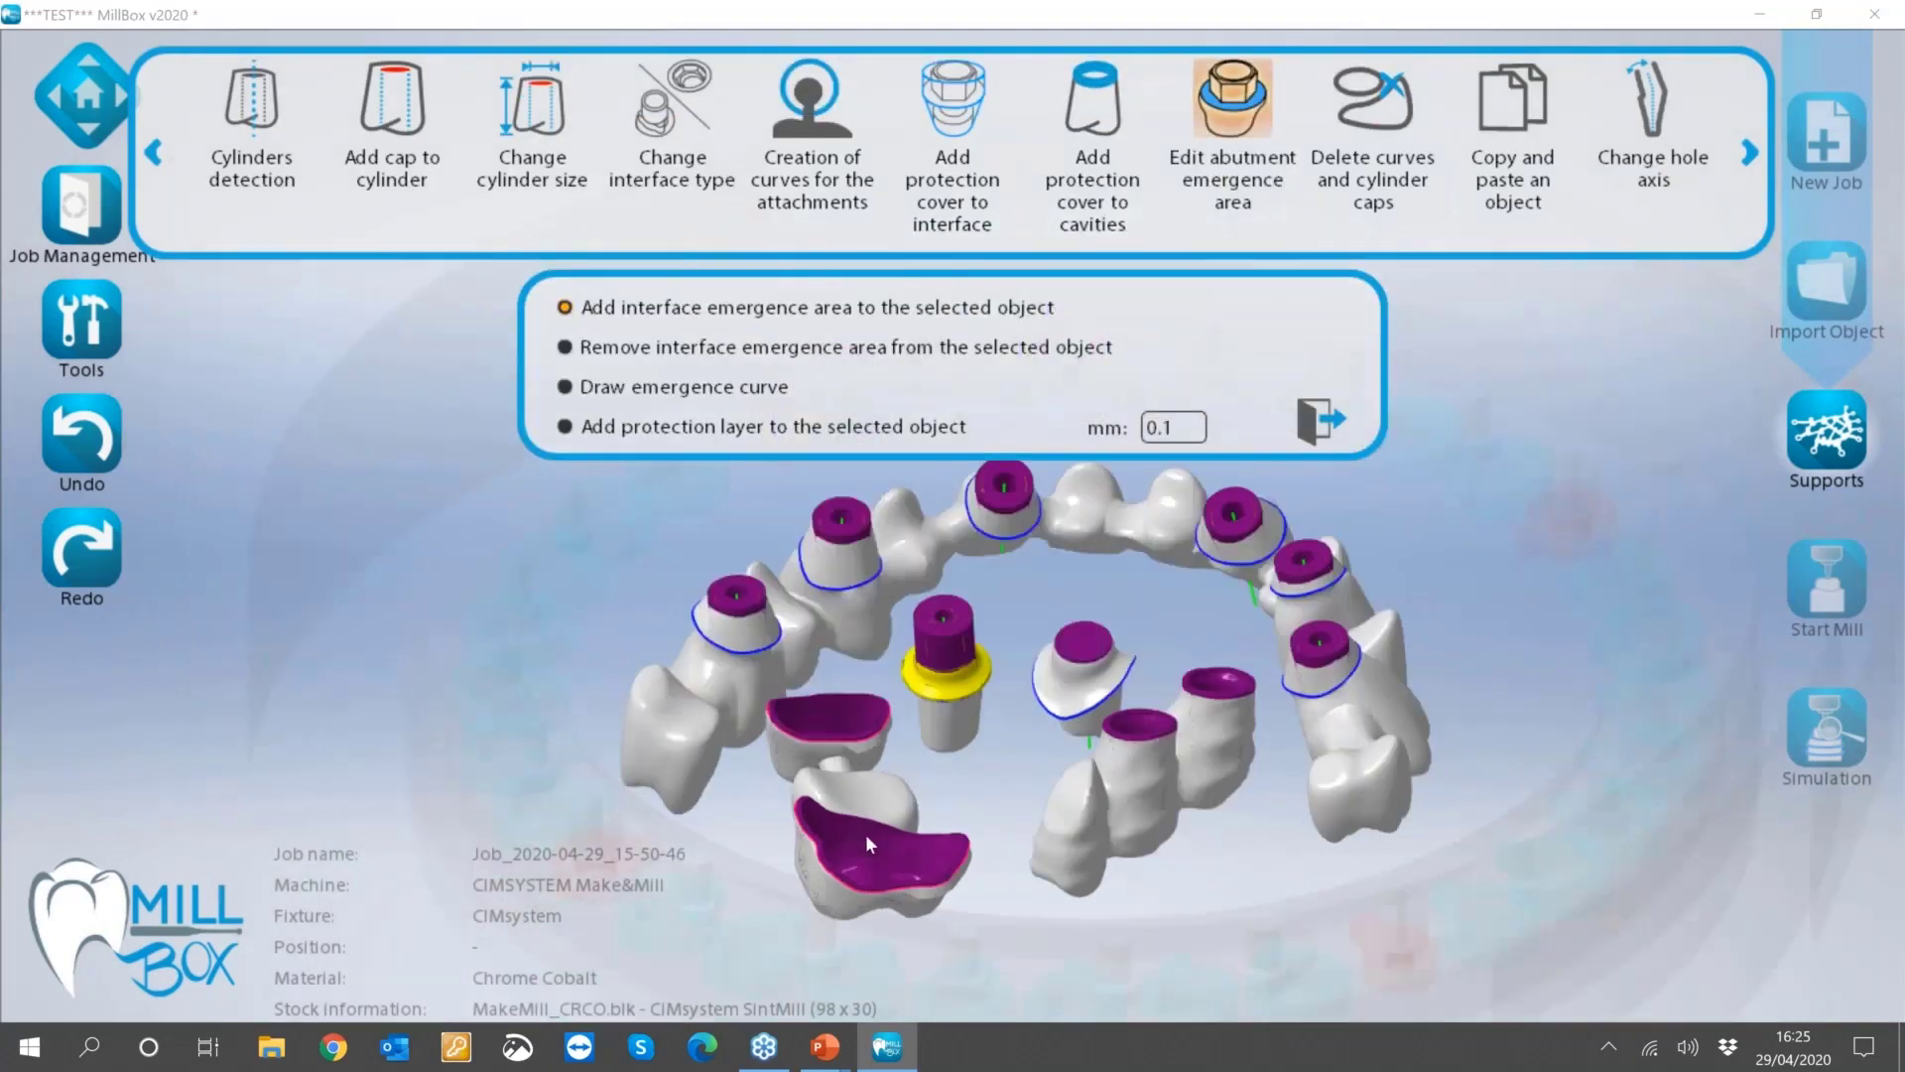
scroll(865, 835, down, 1)
scroll(774, 667, up, 5)
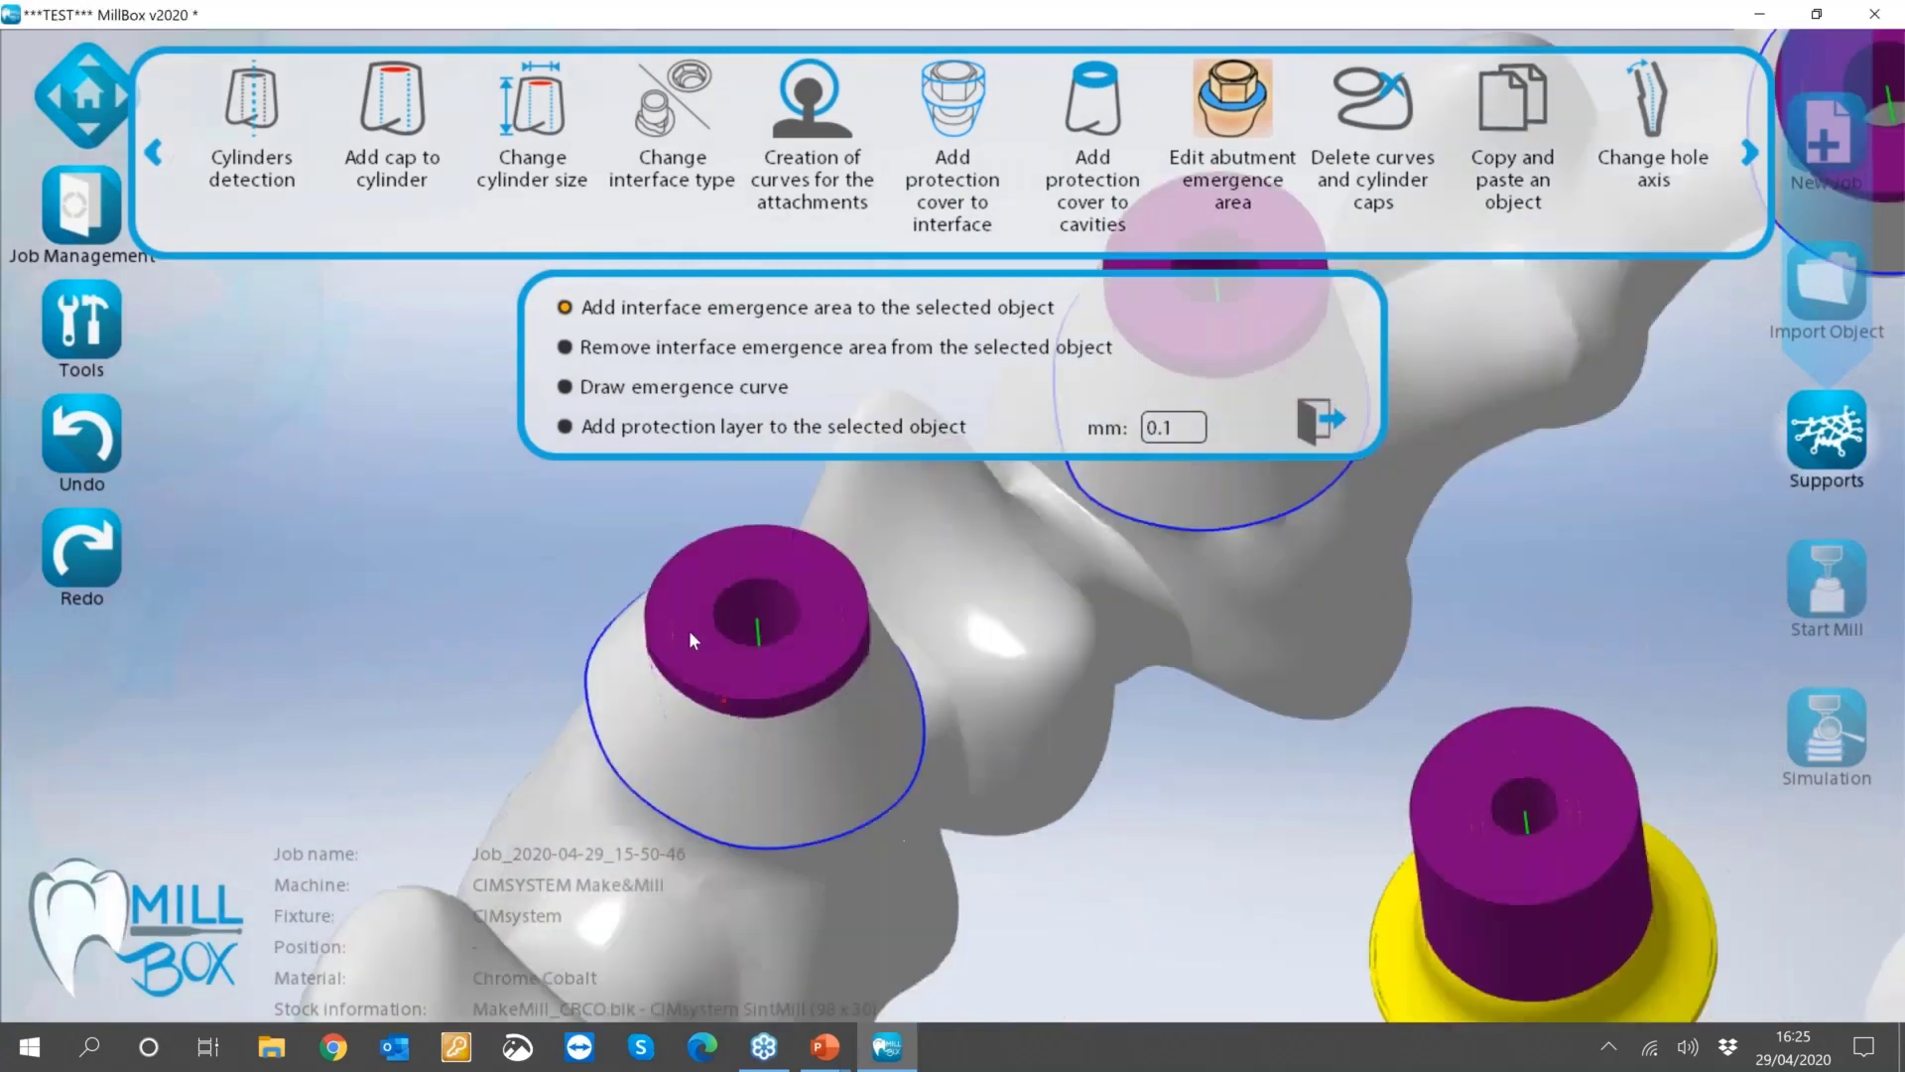
middle_drag(689, 630, 892, 791)
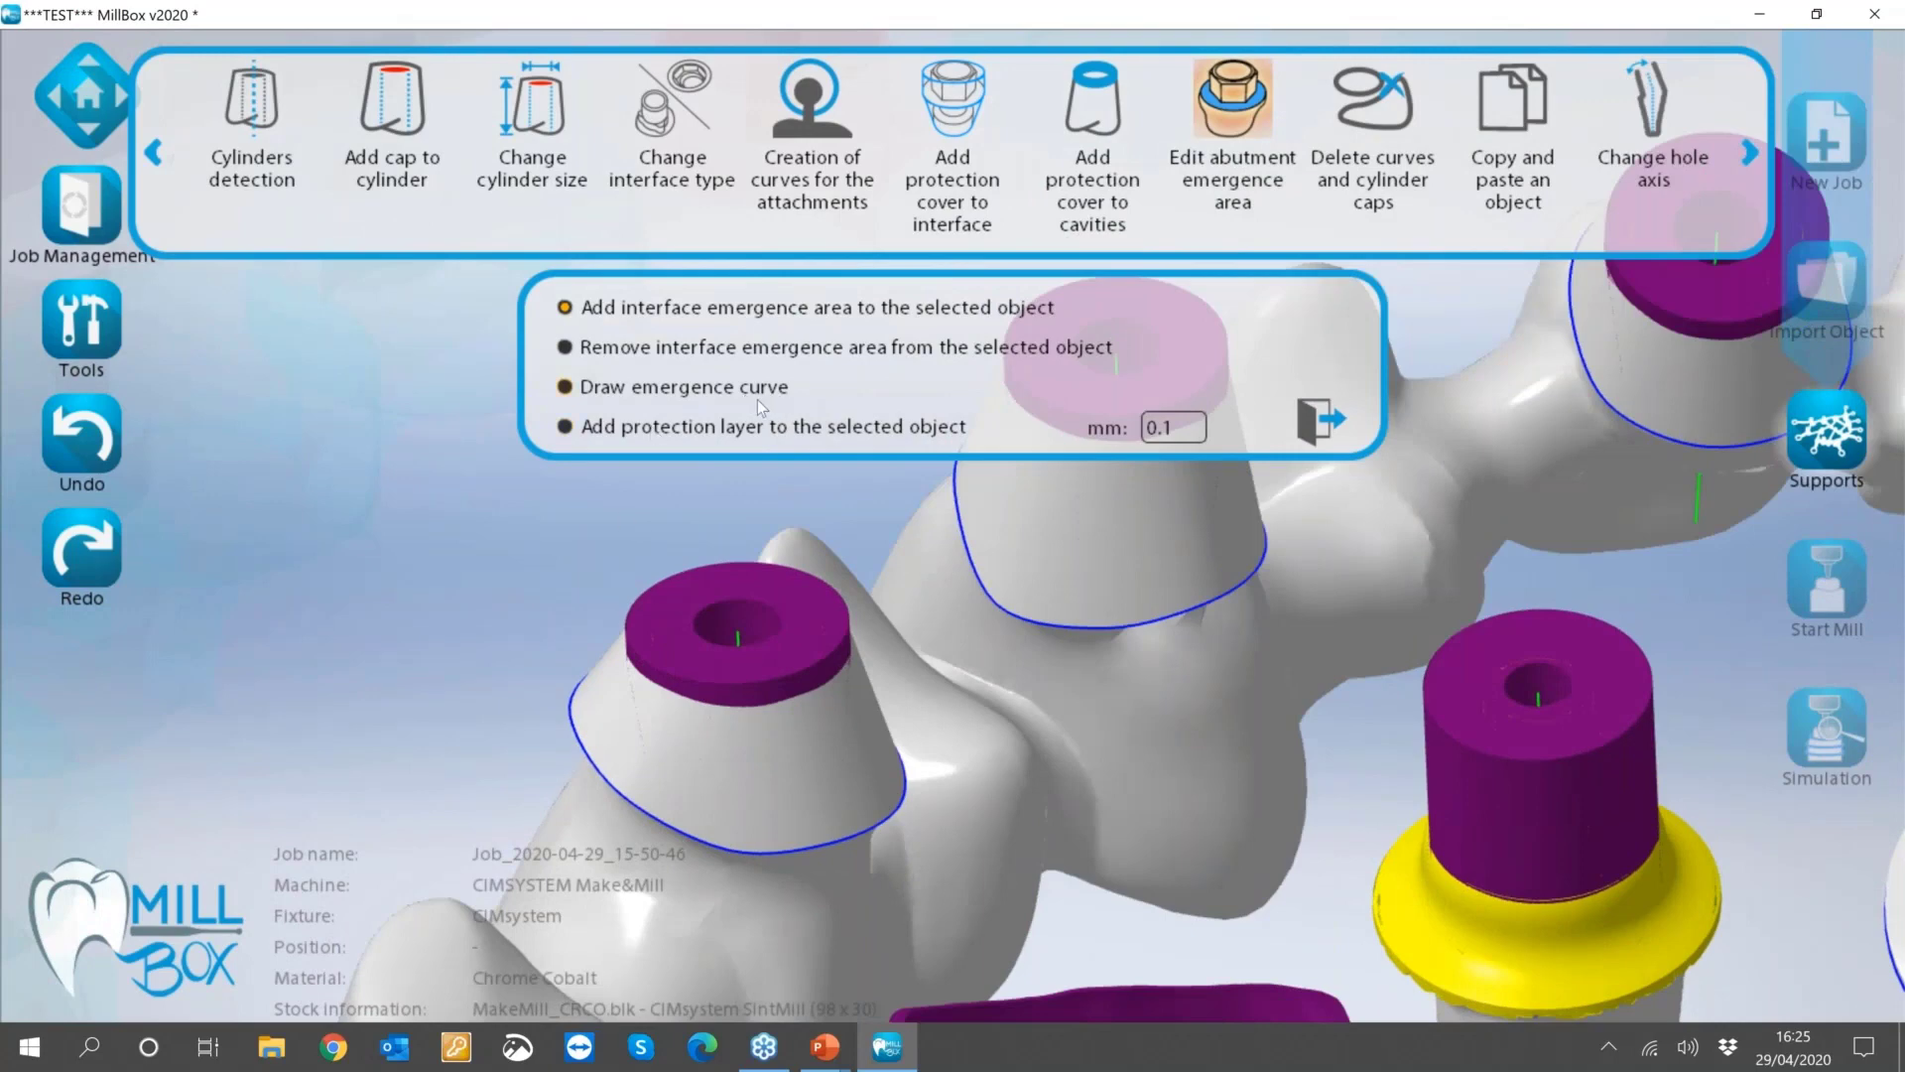
click(659, 393)
click(703, 774)
click(804, 780)
right_drag(788, 787, 935, 791)
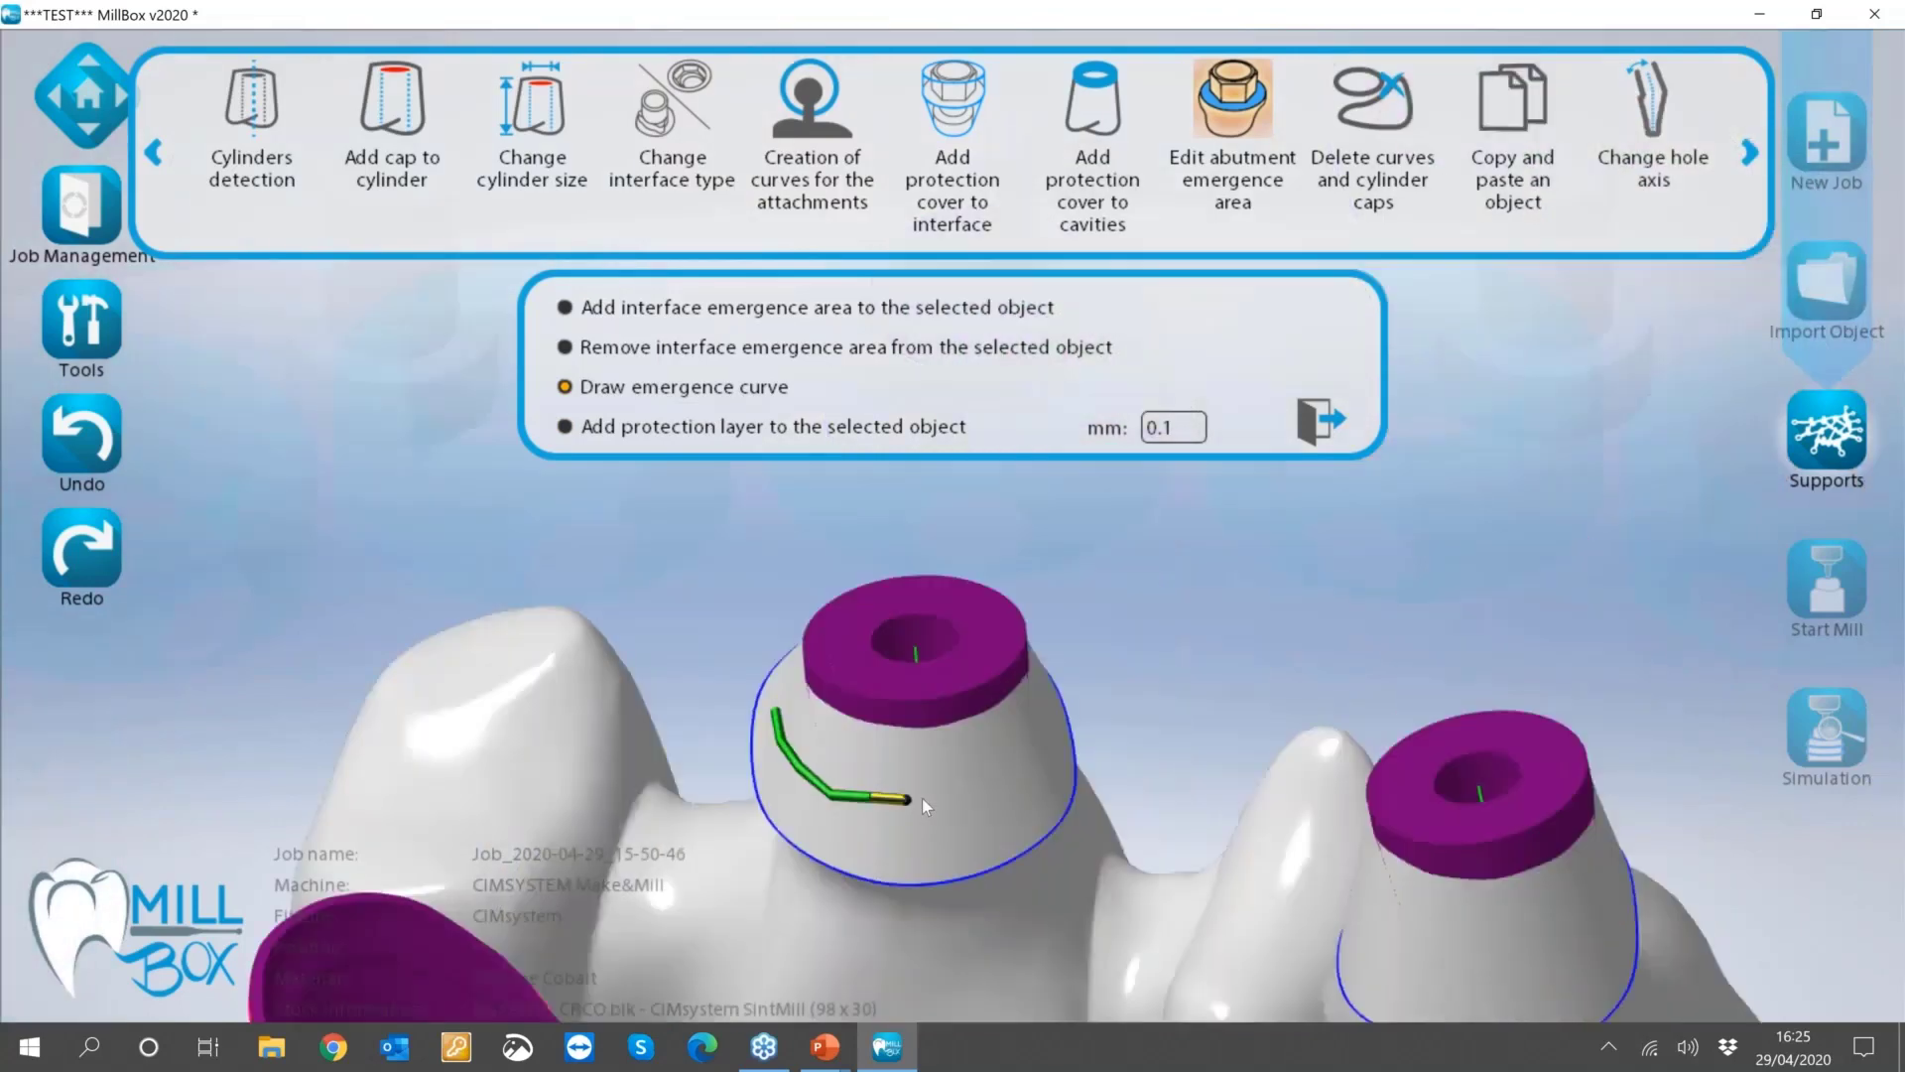
click(924, 797)
right_drag(942, 803, 1065, 787)
click(1103, 776)
click(1193, 765)
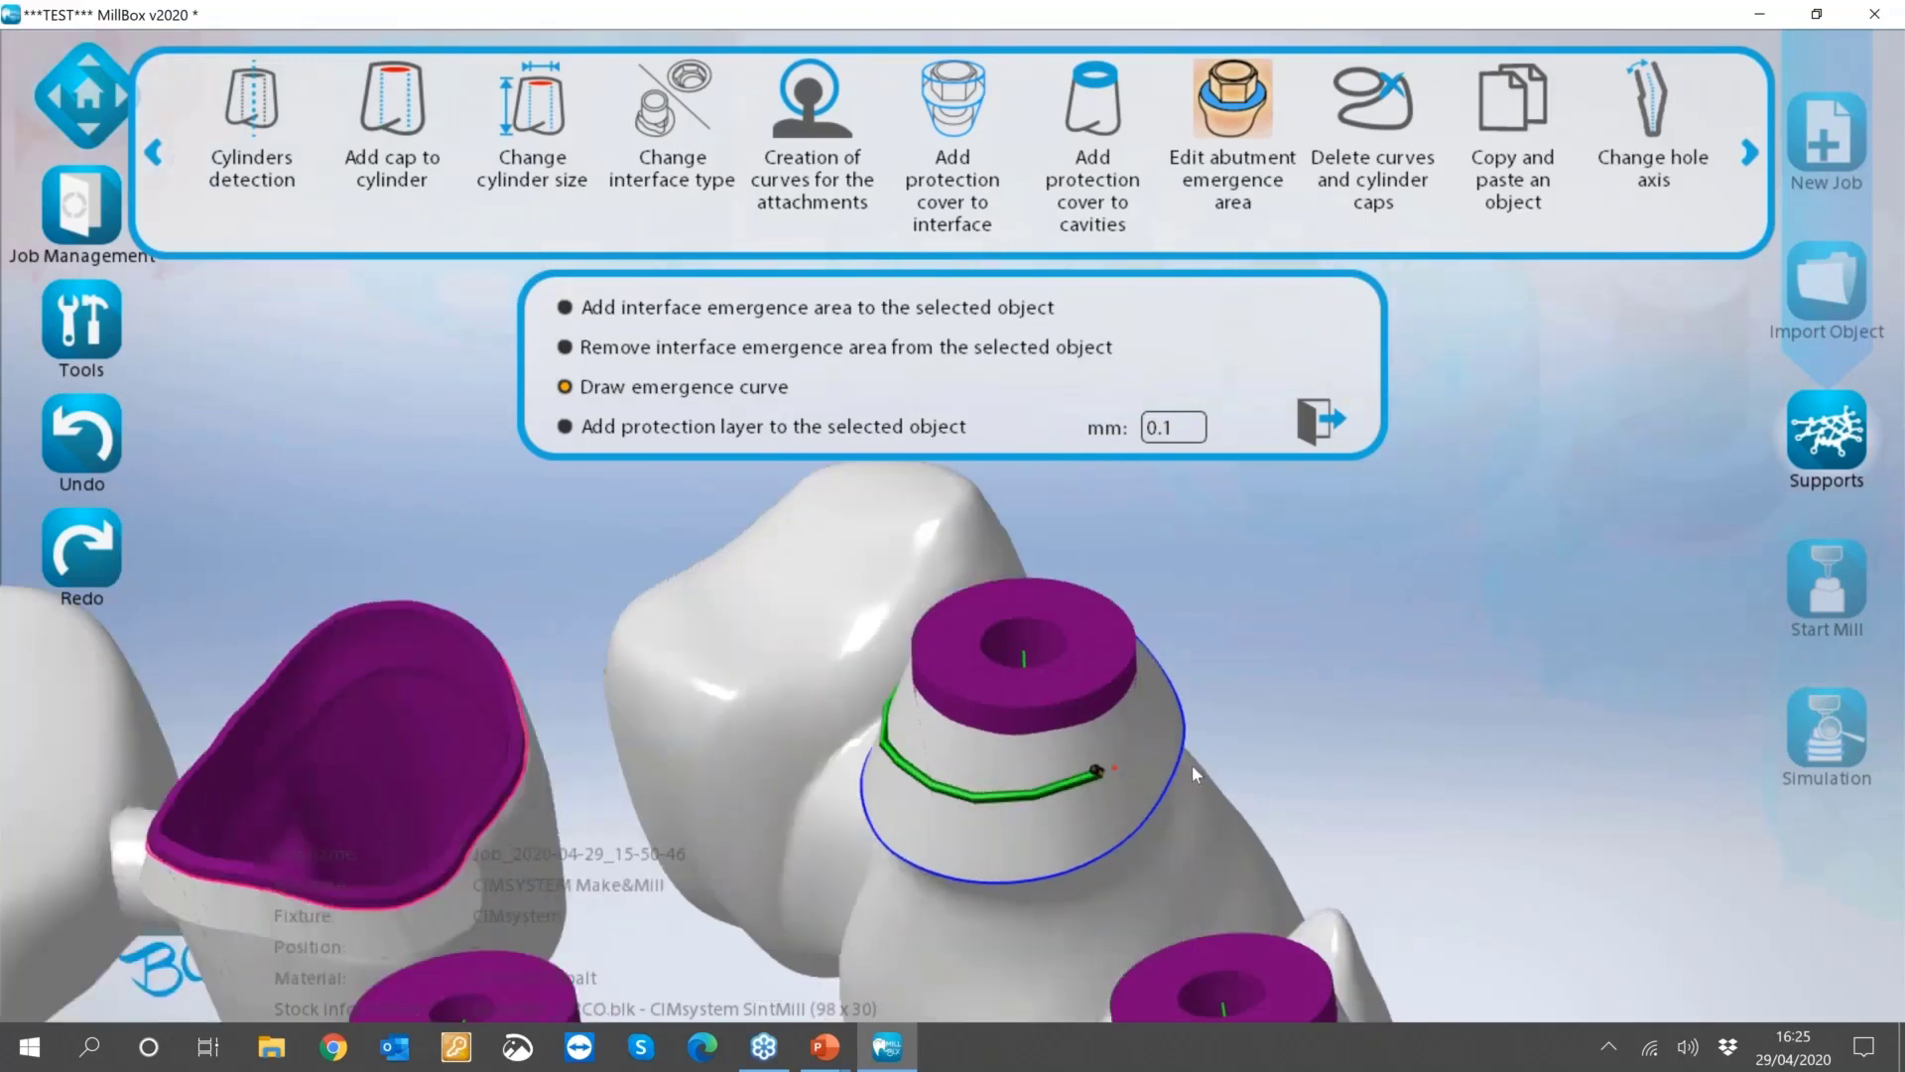
right_drag(1193, 764, 1459, 759)
click(1474, 748)
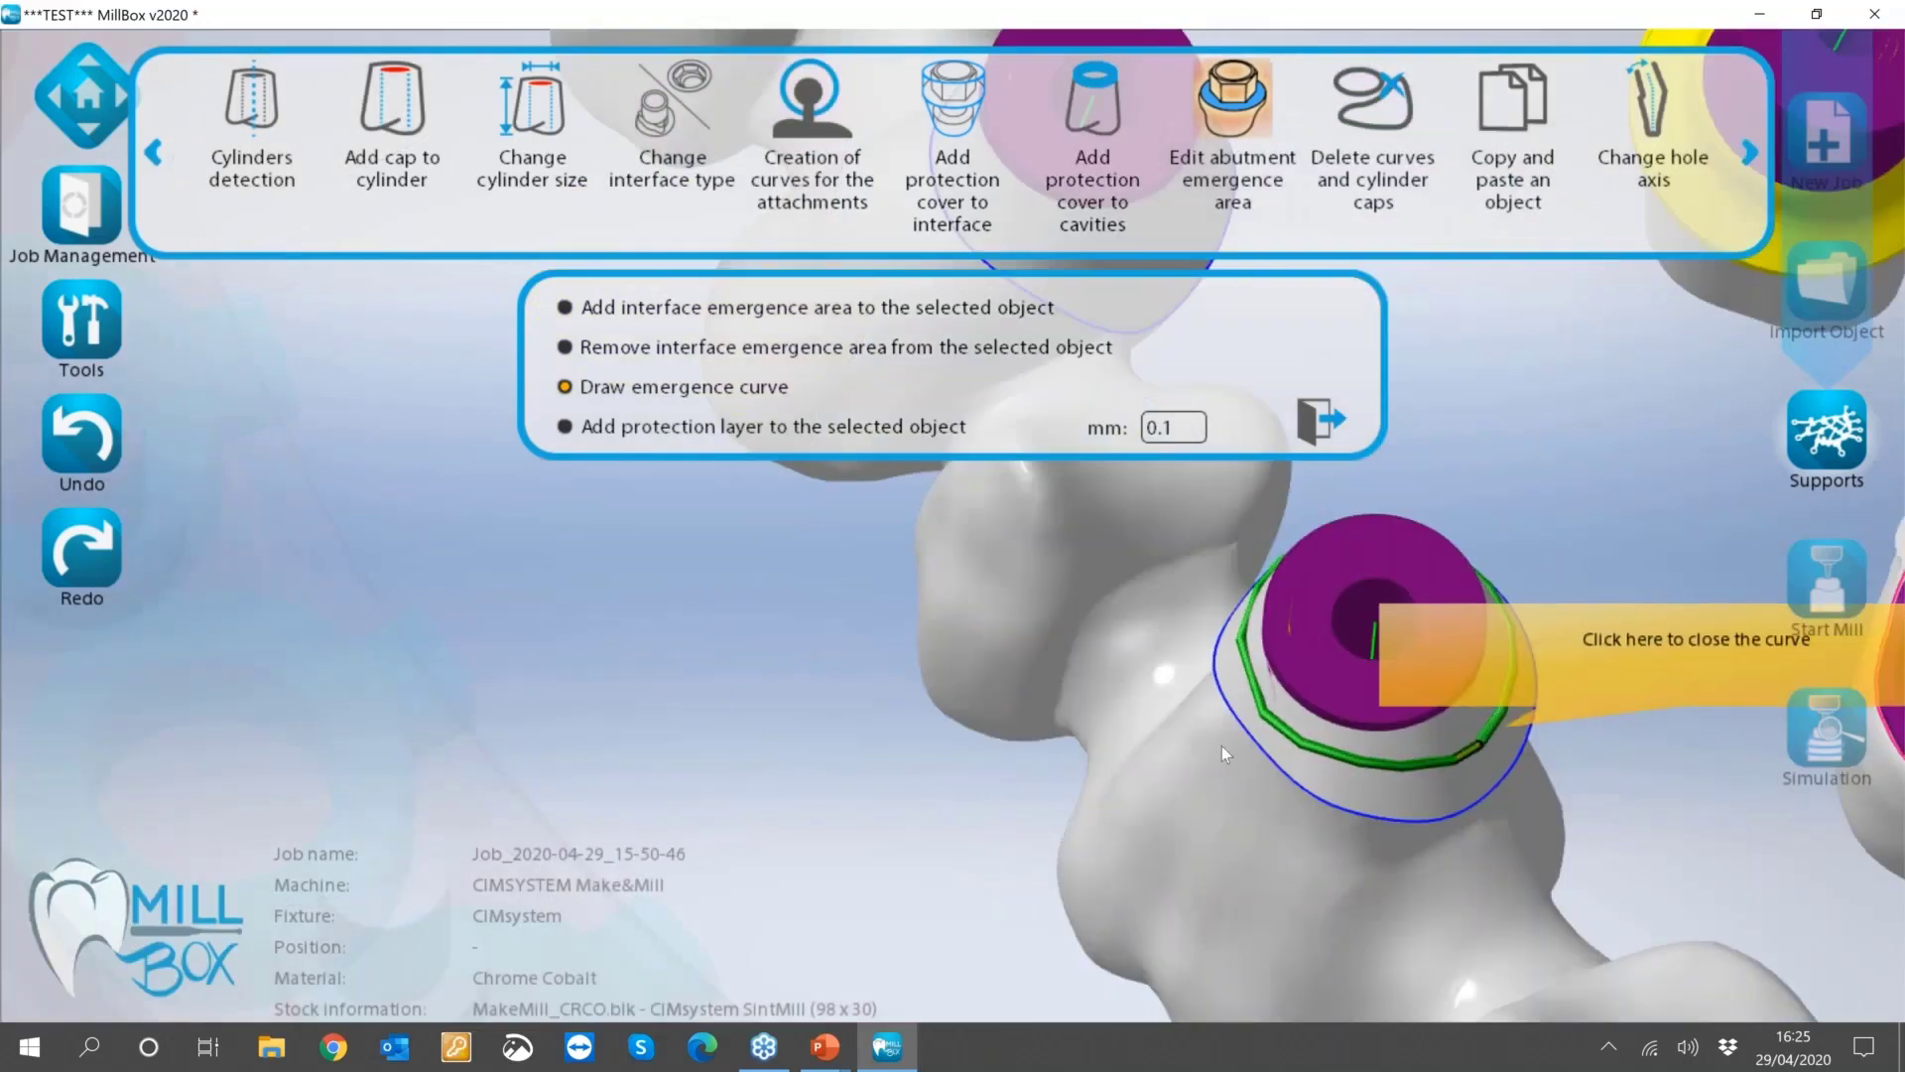
right_click(982, 476)
click(1034, 529)
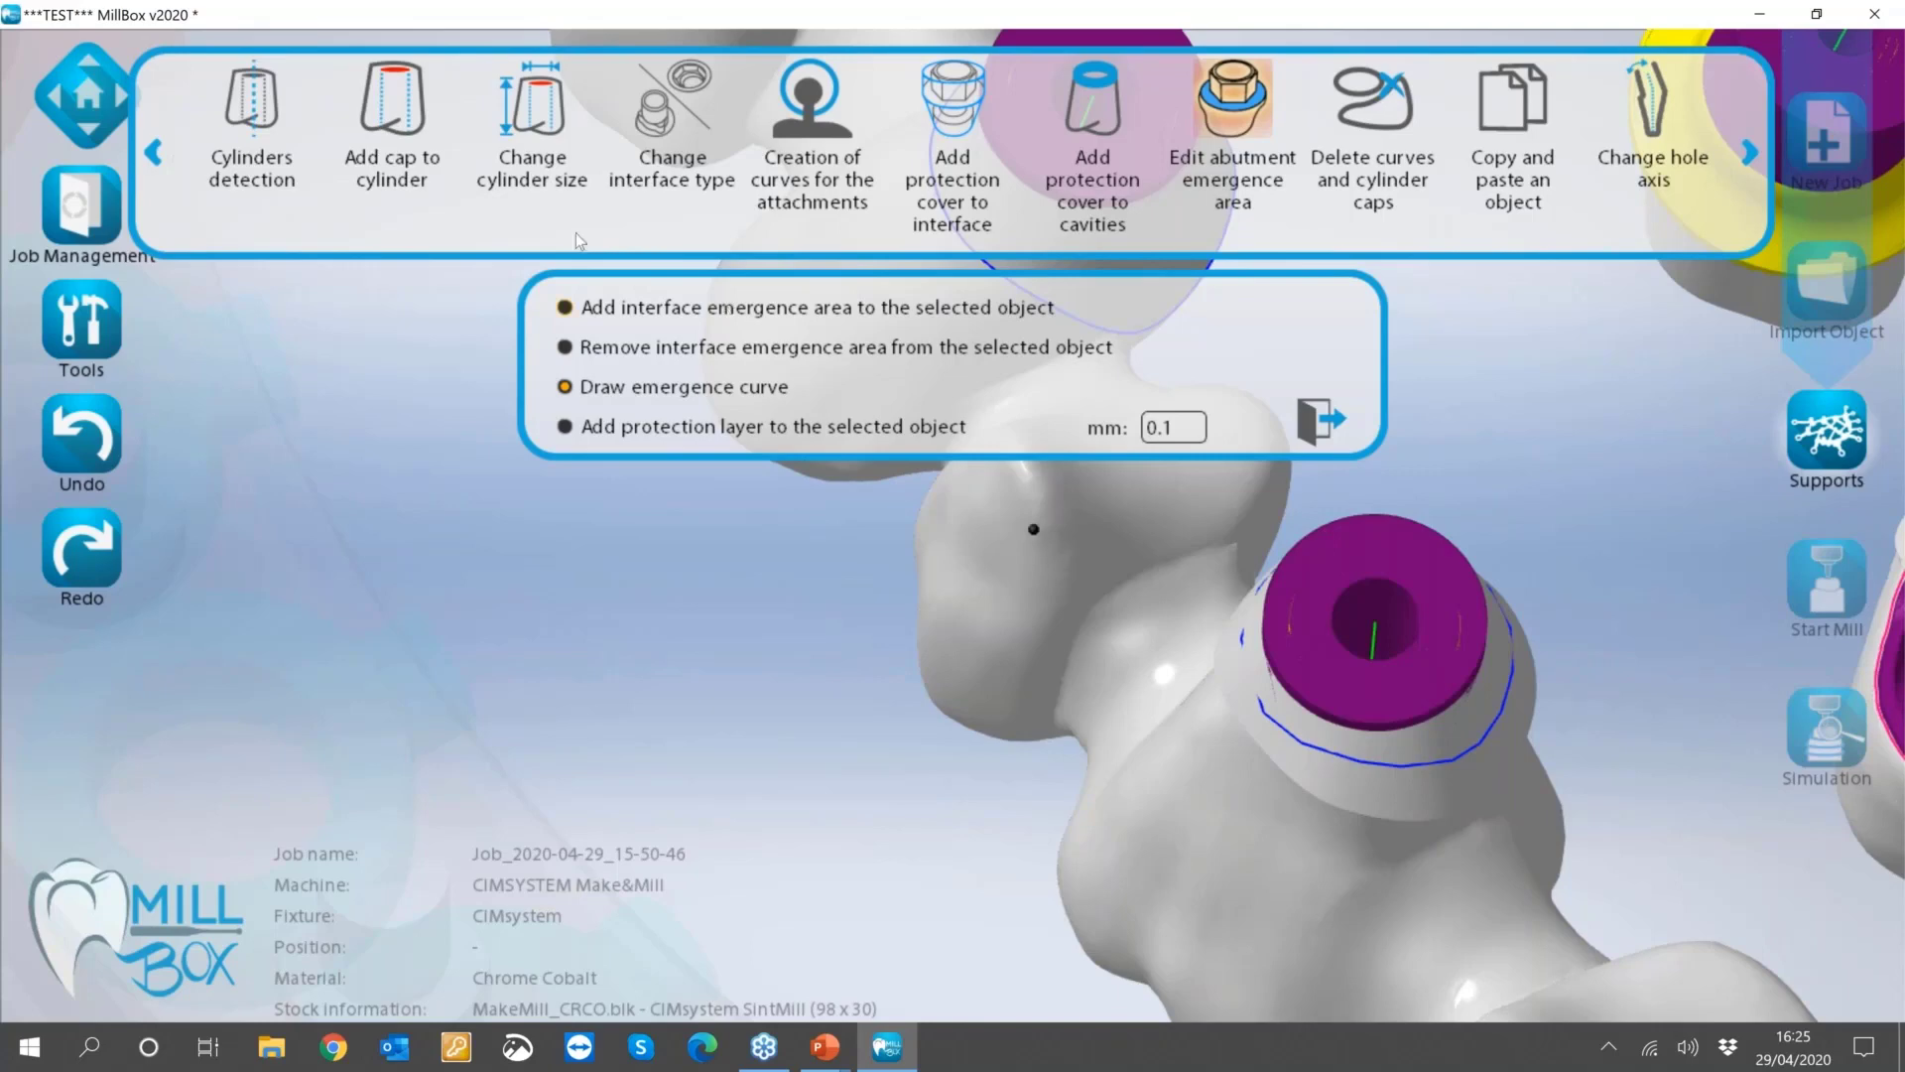
Add the interface emergence area to the large implant bridge.
click(662, 310)
scroll(910, 623, down, 5)
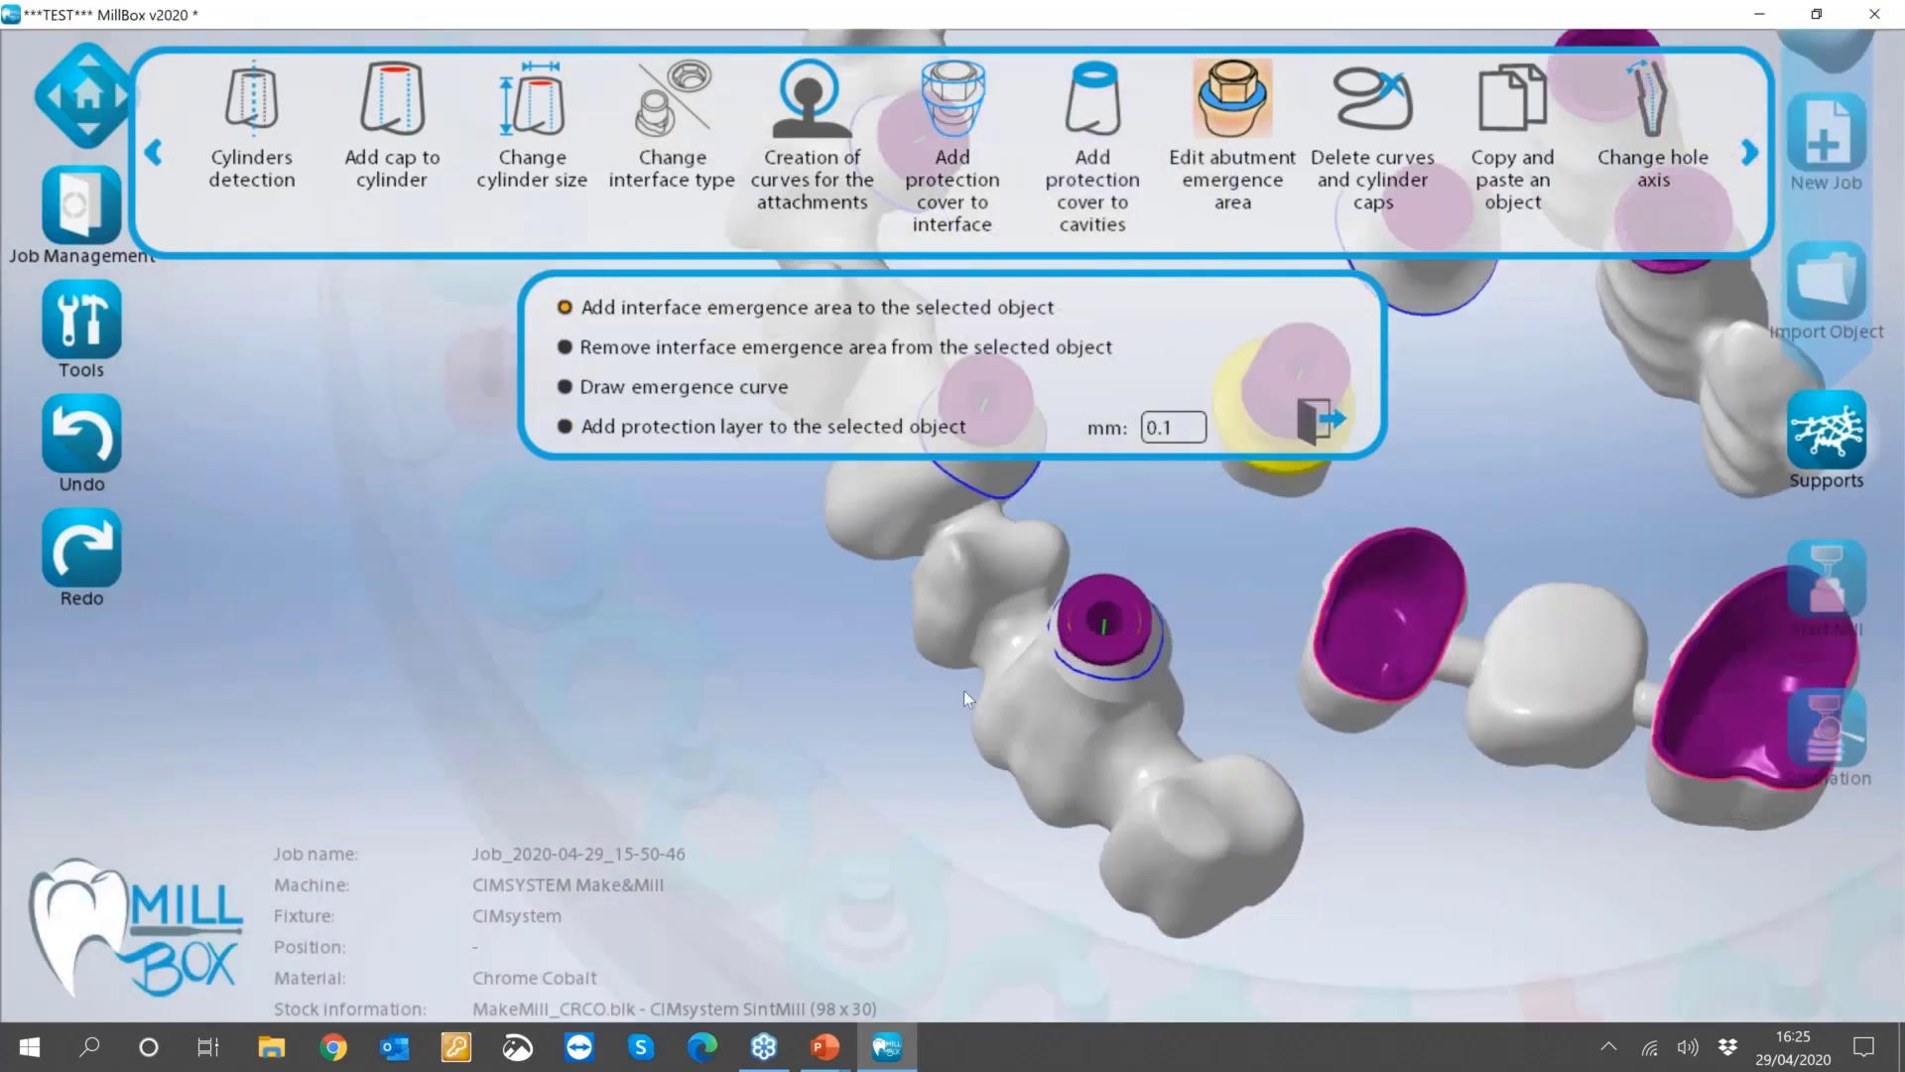
middle_drag(1139, 695, 1148, 655)
scroll(1147, 656, up, 3)
click(1148, 656)
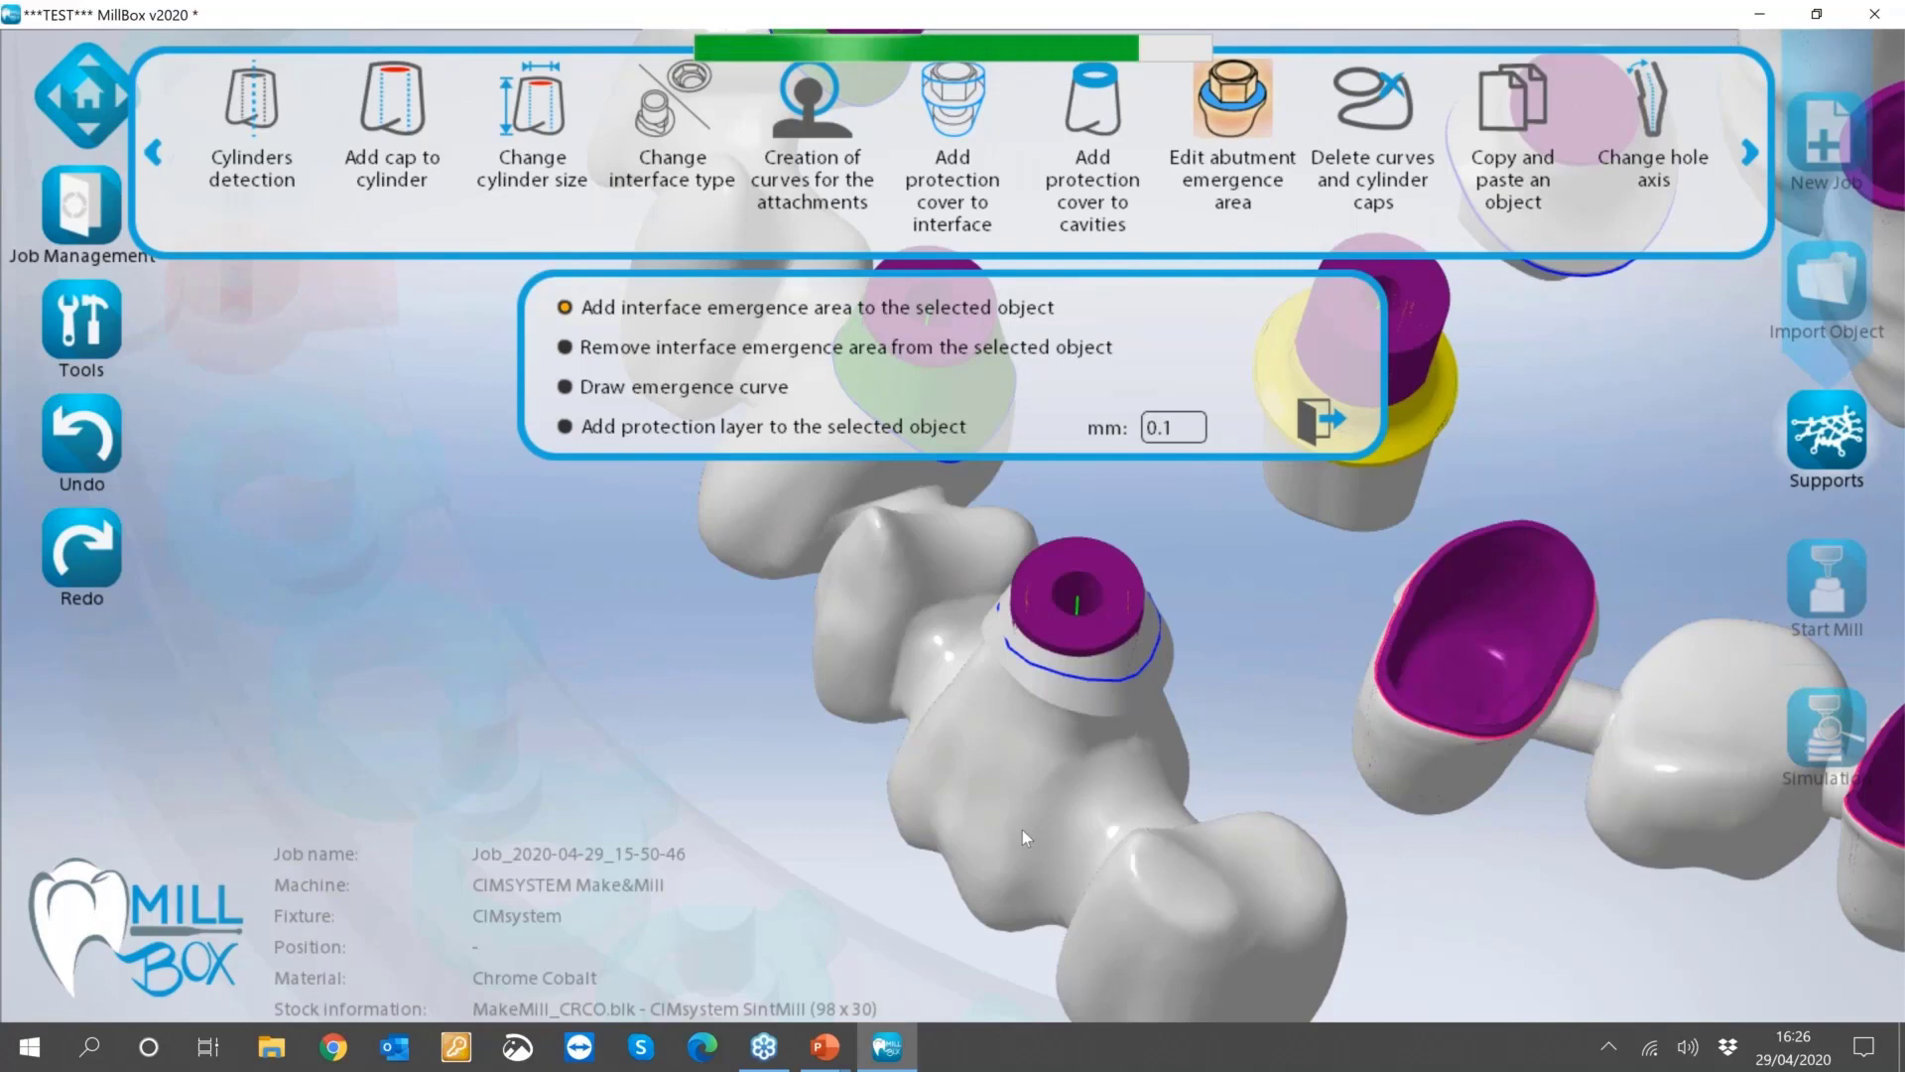
click(962, 811)
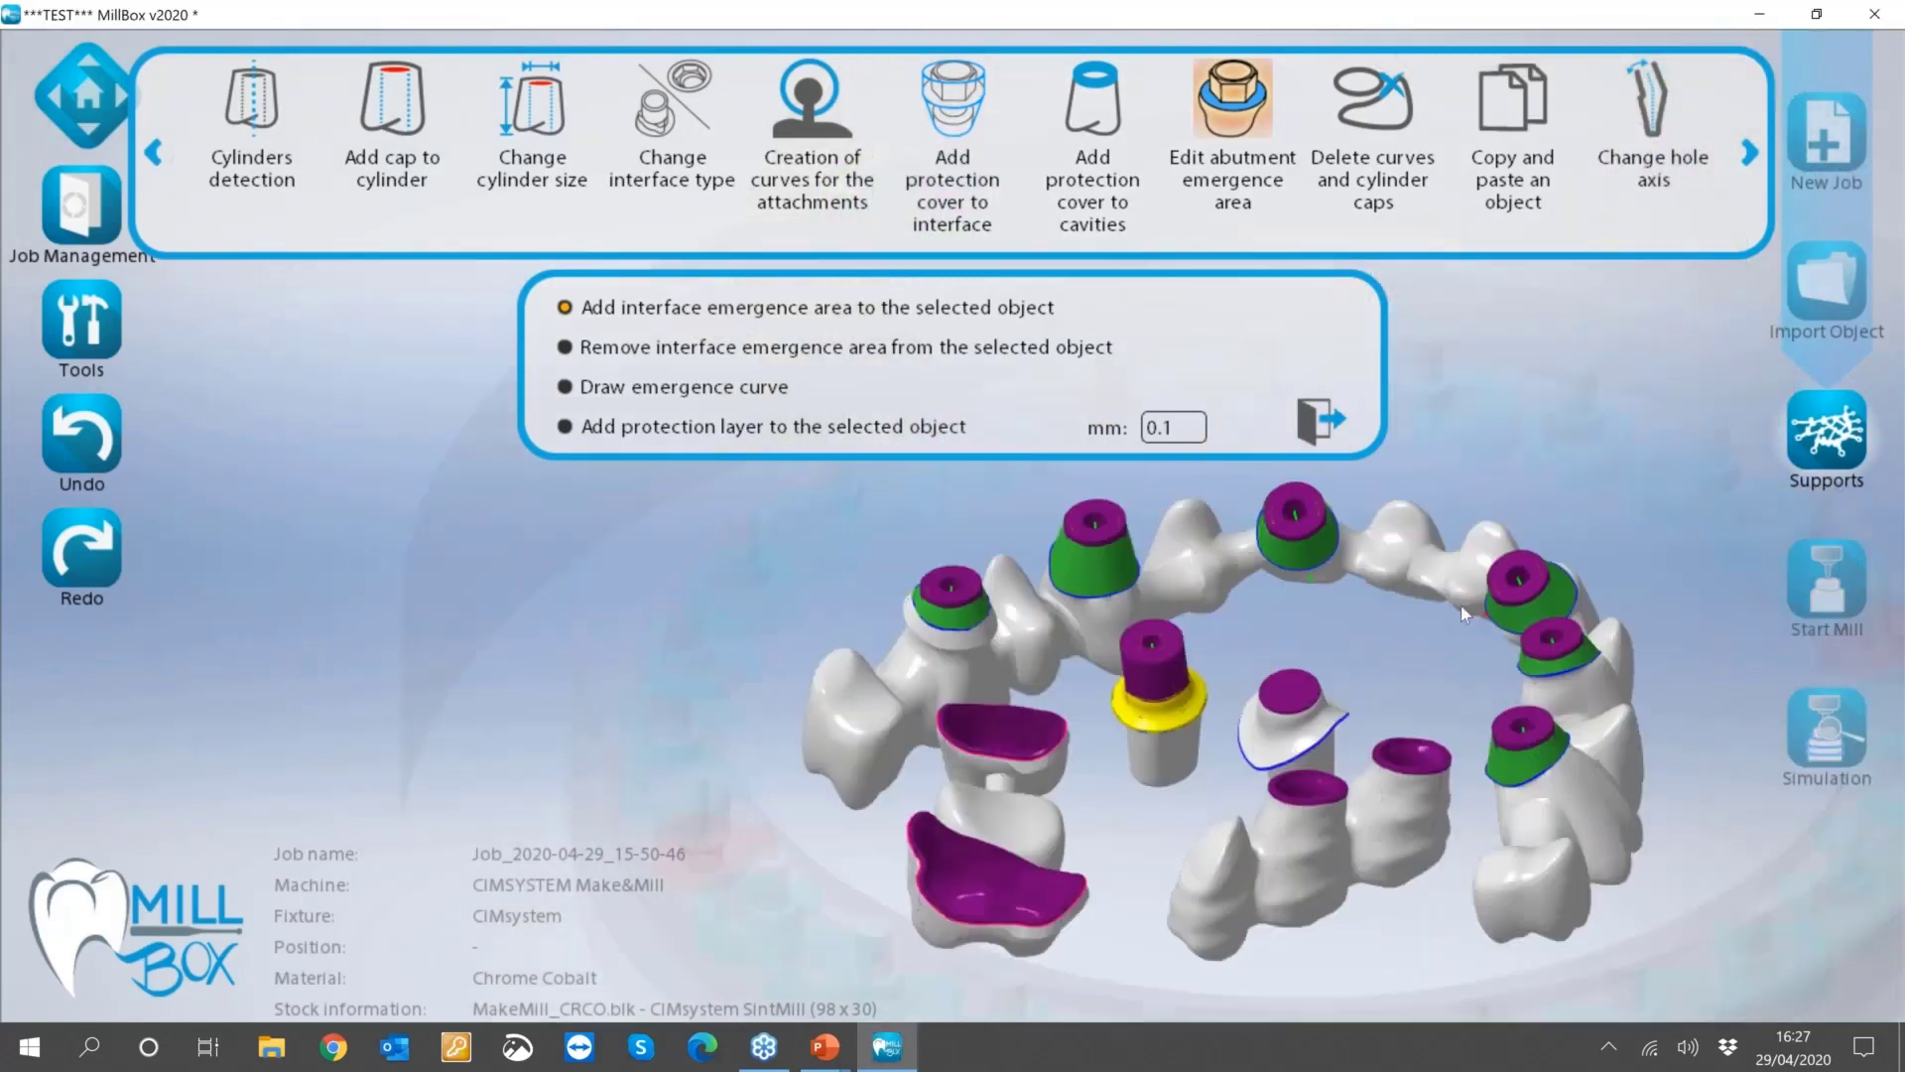
Add a 0.1 mm protection layer to the emergence areas of the large implant bridge.
scroll(1460, 605, up, 5)
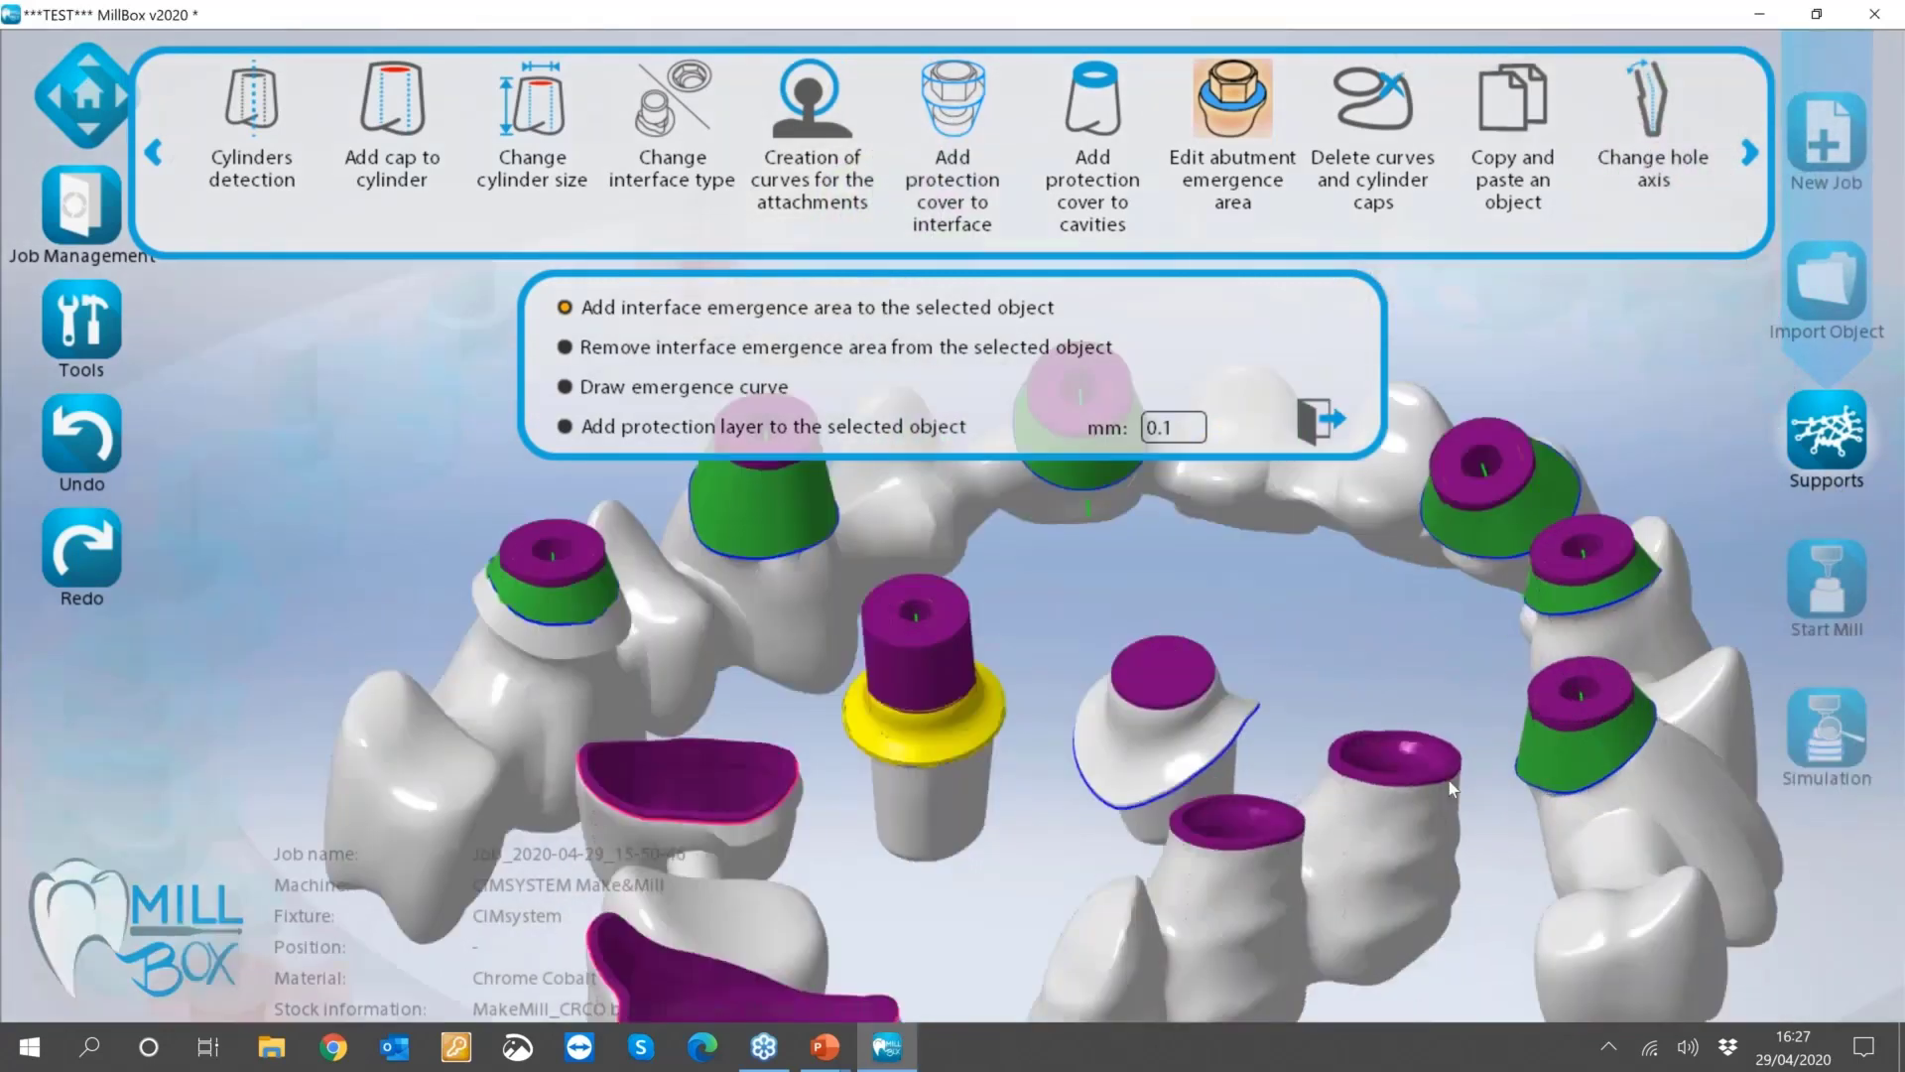
scroll(1451, 789, down, 3)
scroll(1514, 681, up, 3)
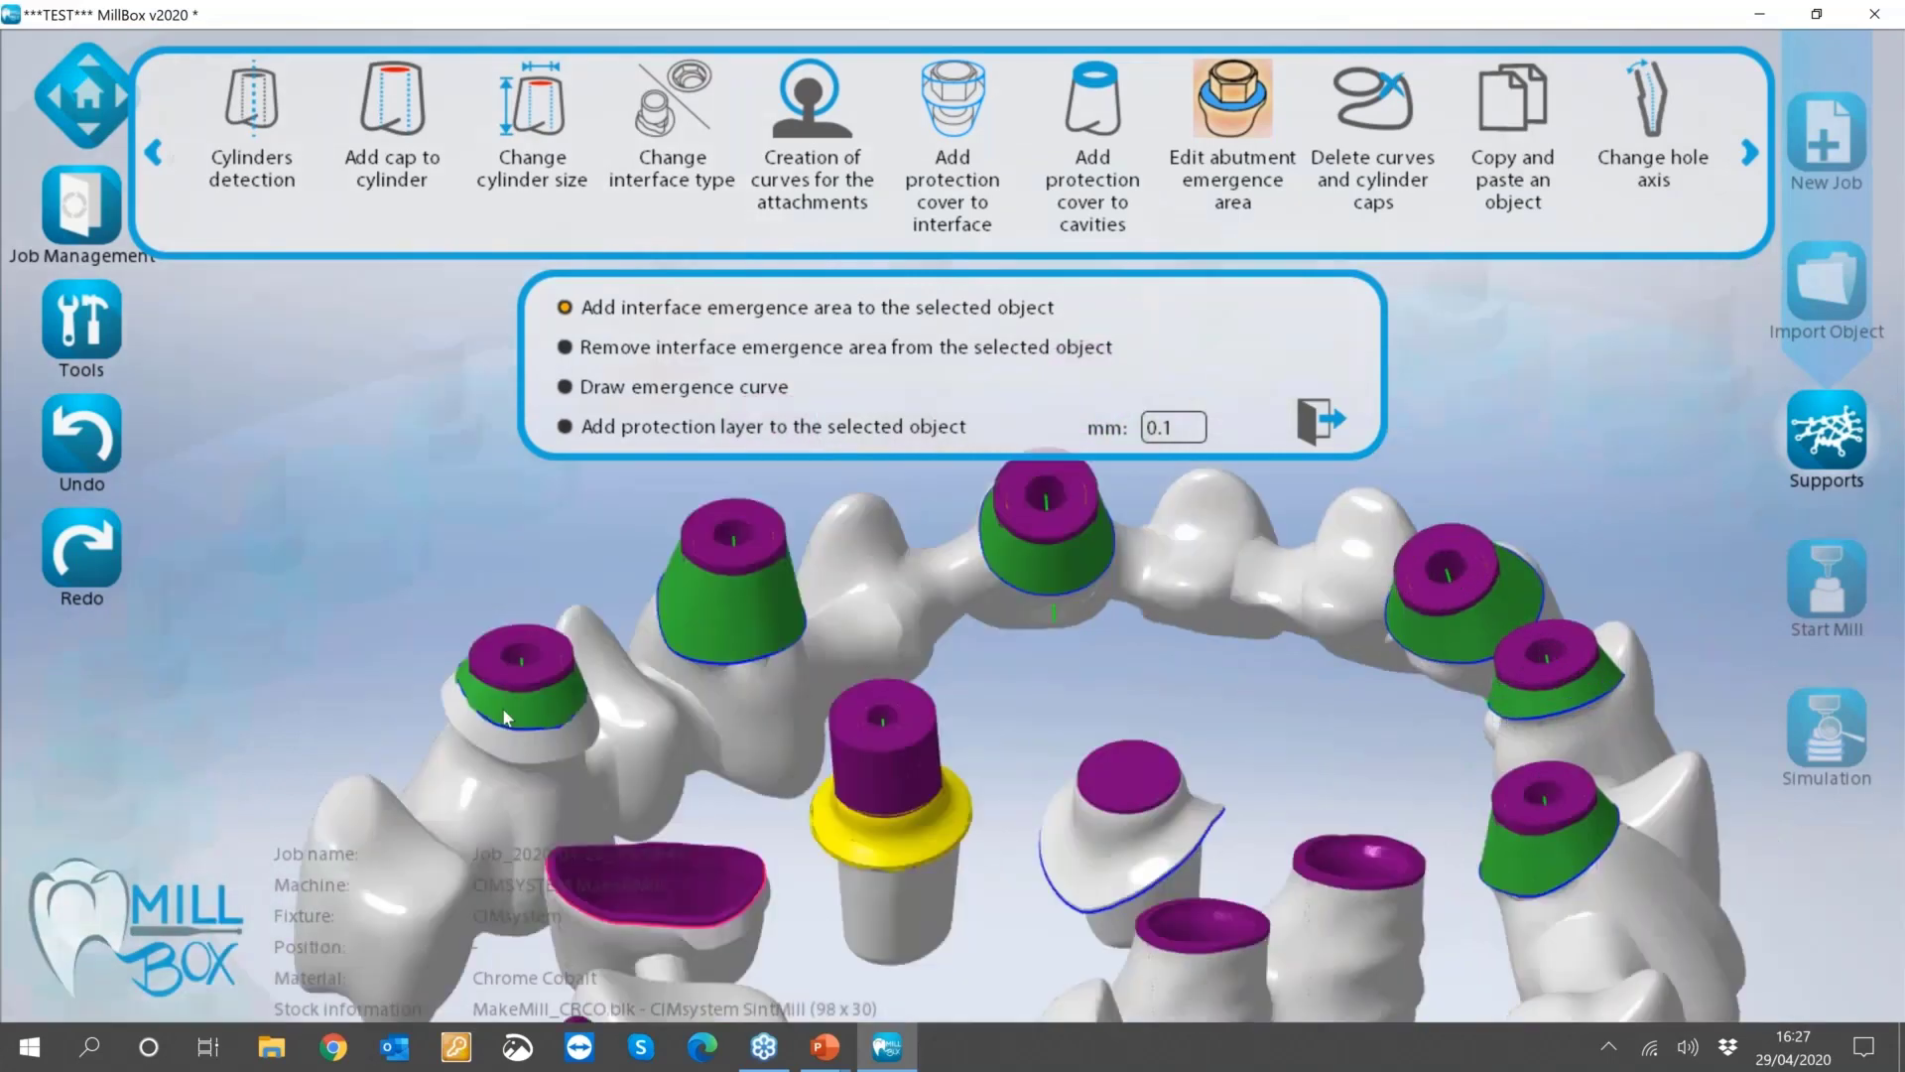
scroll(506, 716, up, 5)
scroll(474, 723, up, 2)
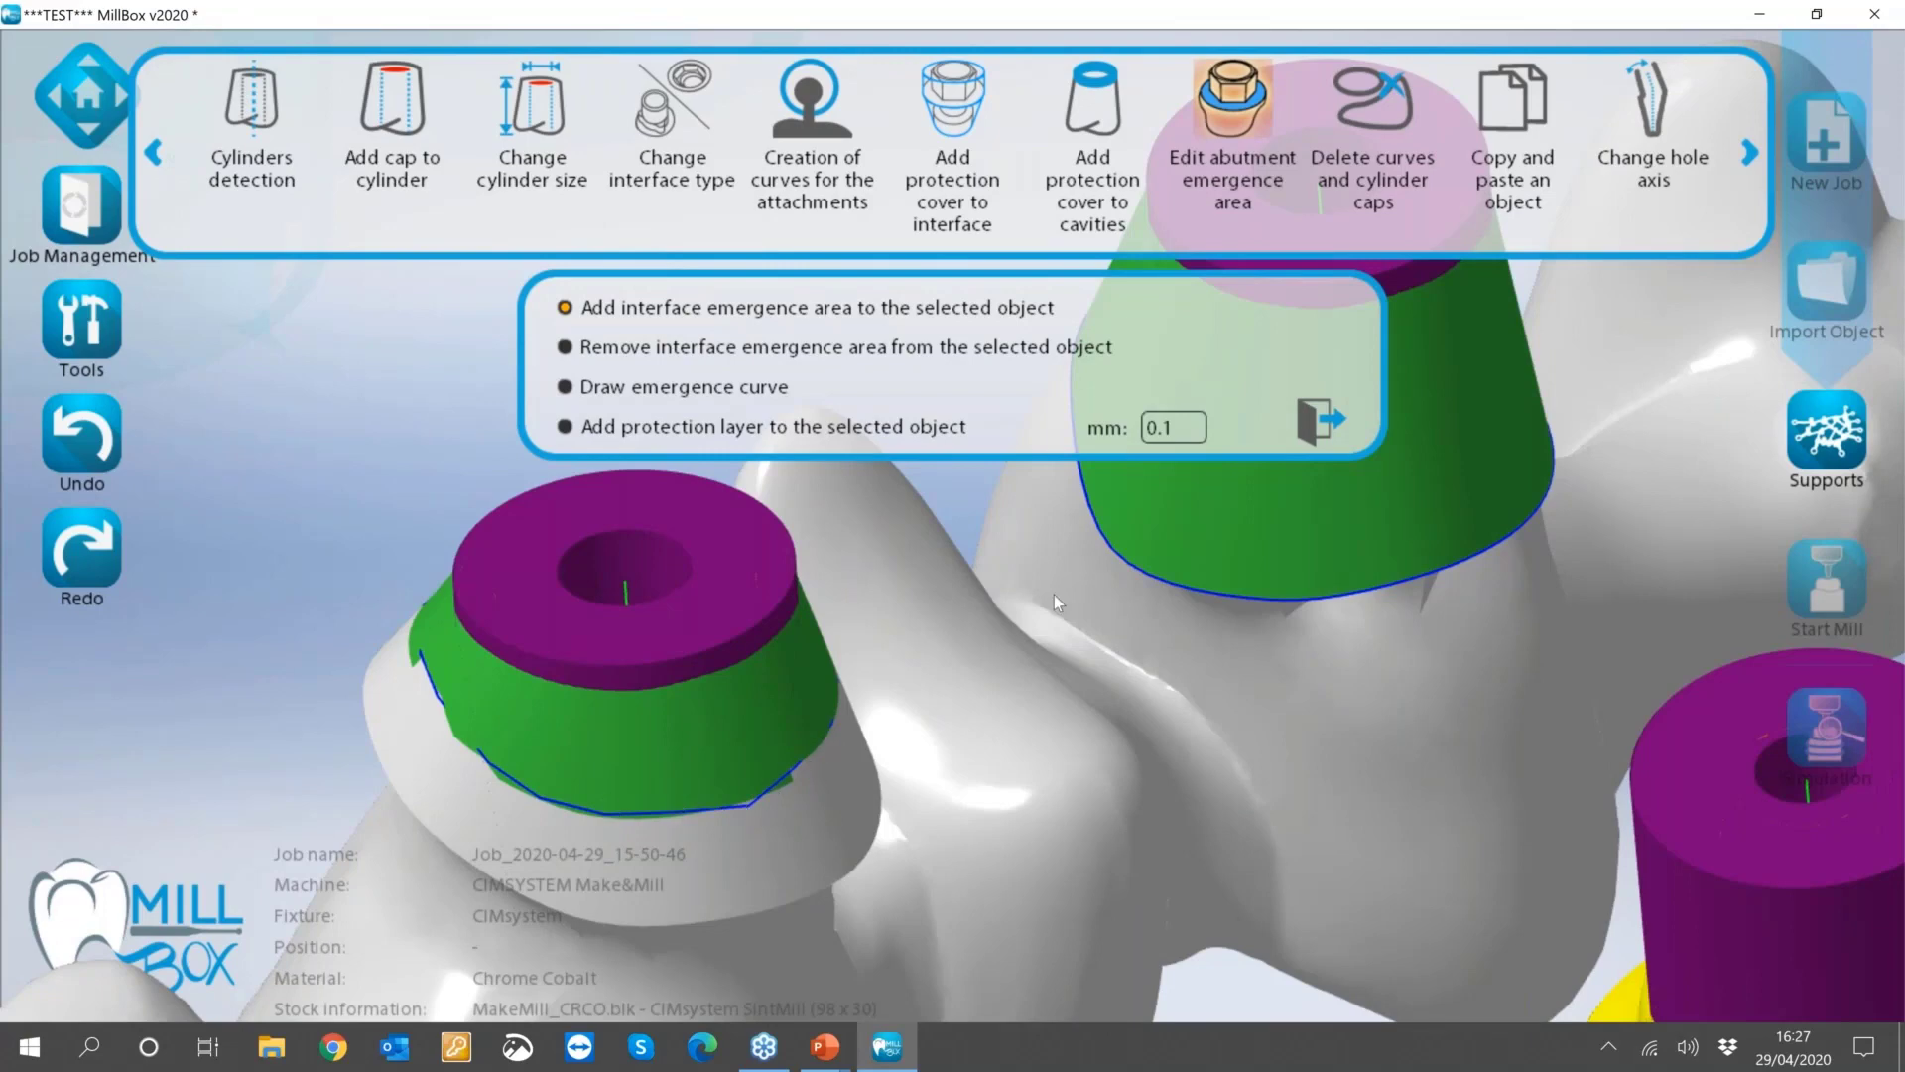
scroll(1054, 595, down, 2)
scroll(1054, 594, down, 2)
click(564, 427)
click(791, 693)
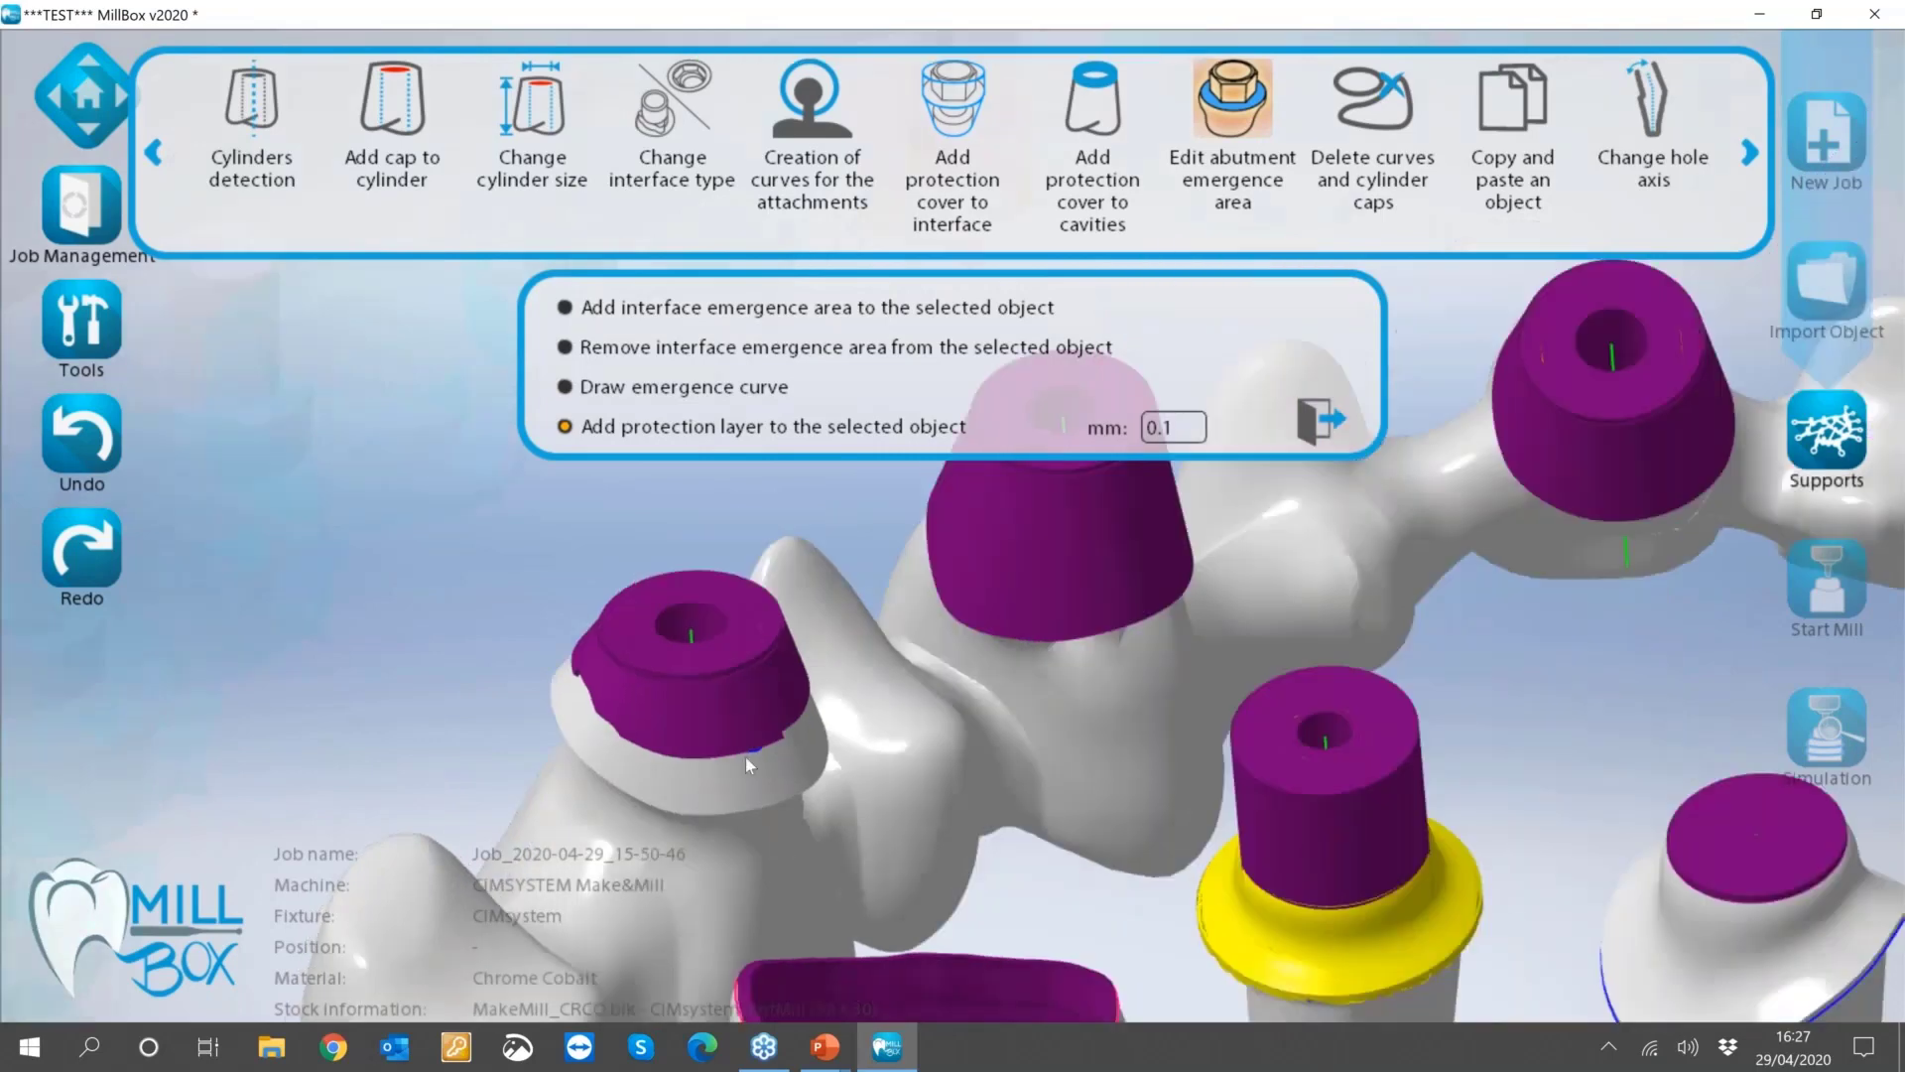
Examine the edge and thickness of the protection layer around the bridge's end implant interface.
right_drag(745, 757, 657, 713)
scroll(656, 713, up, 5)
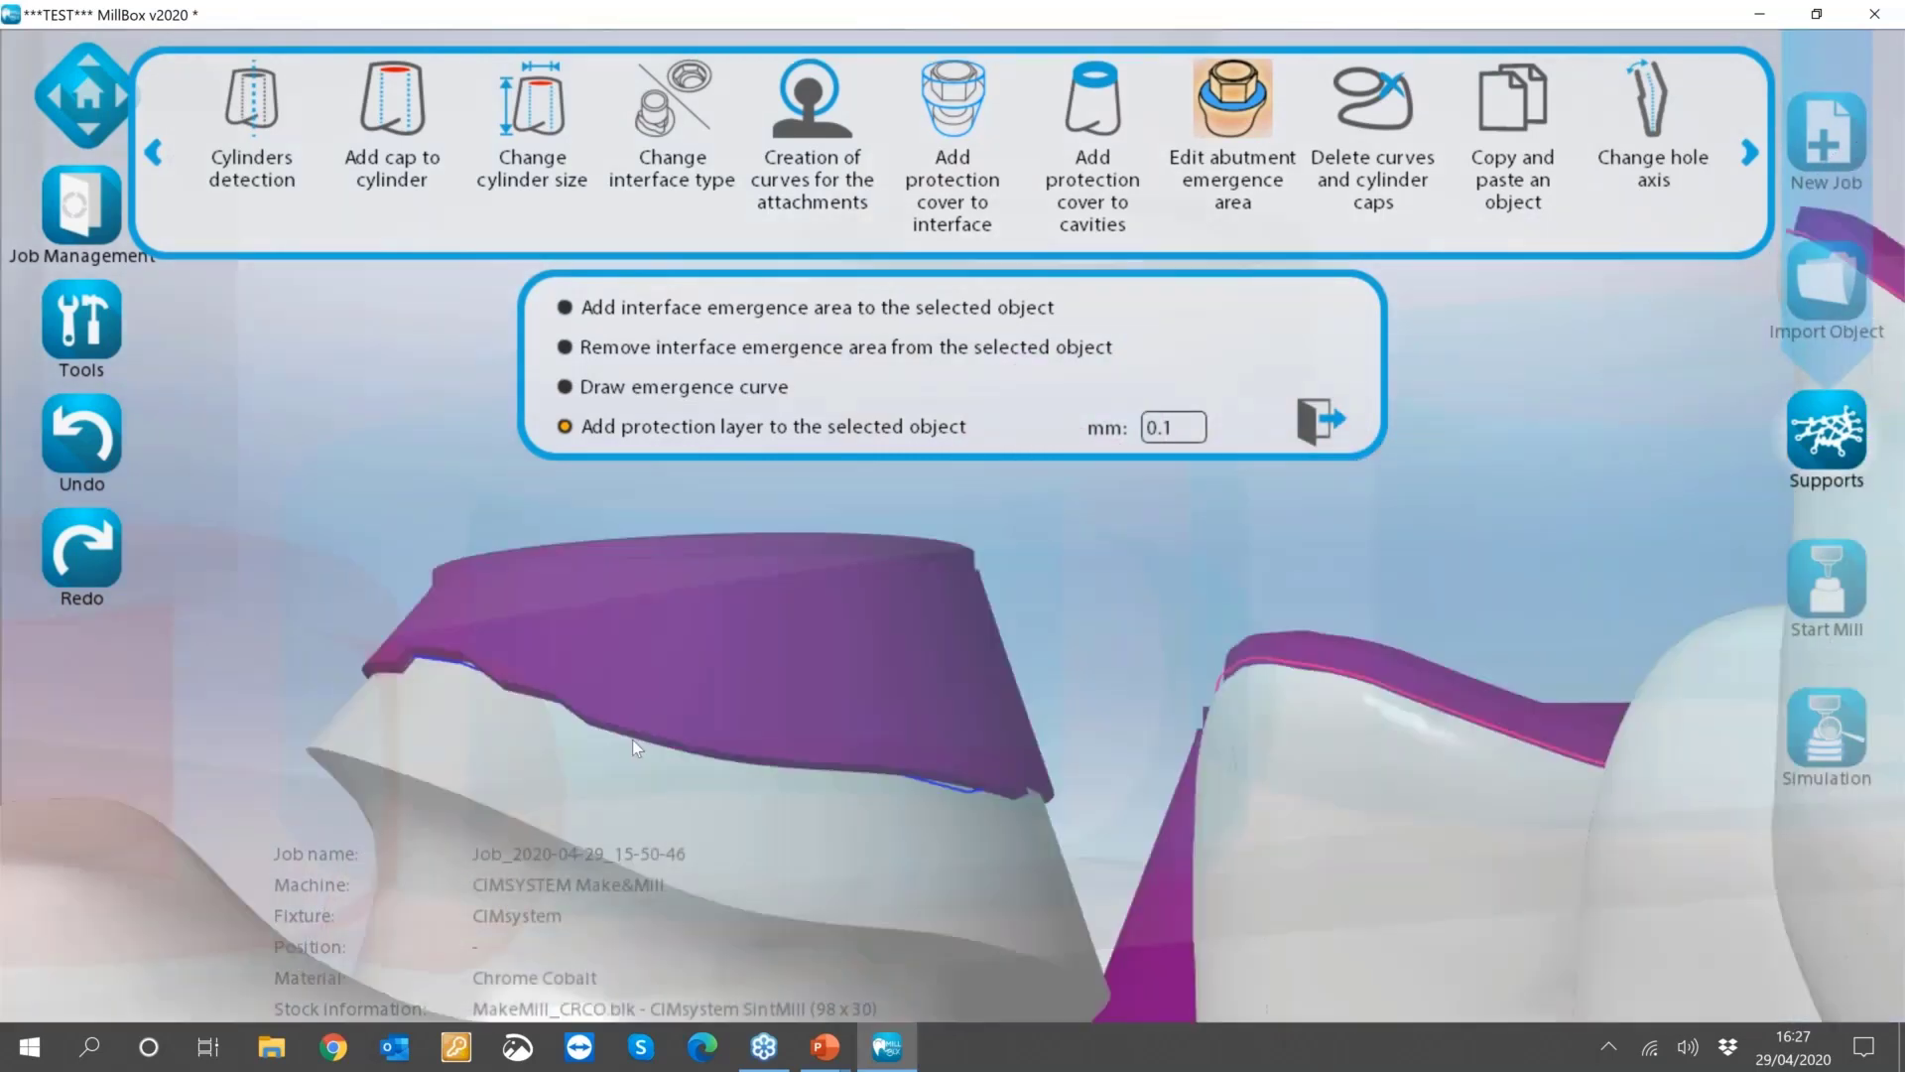
scroll(626, 699, up, 4)
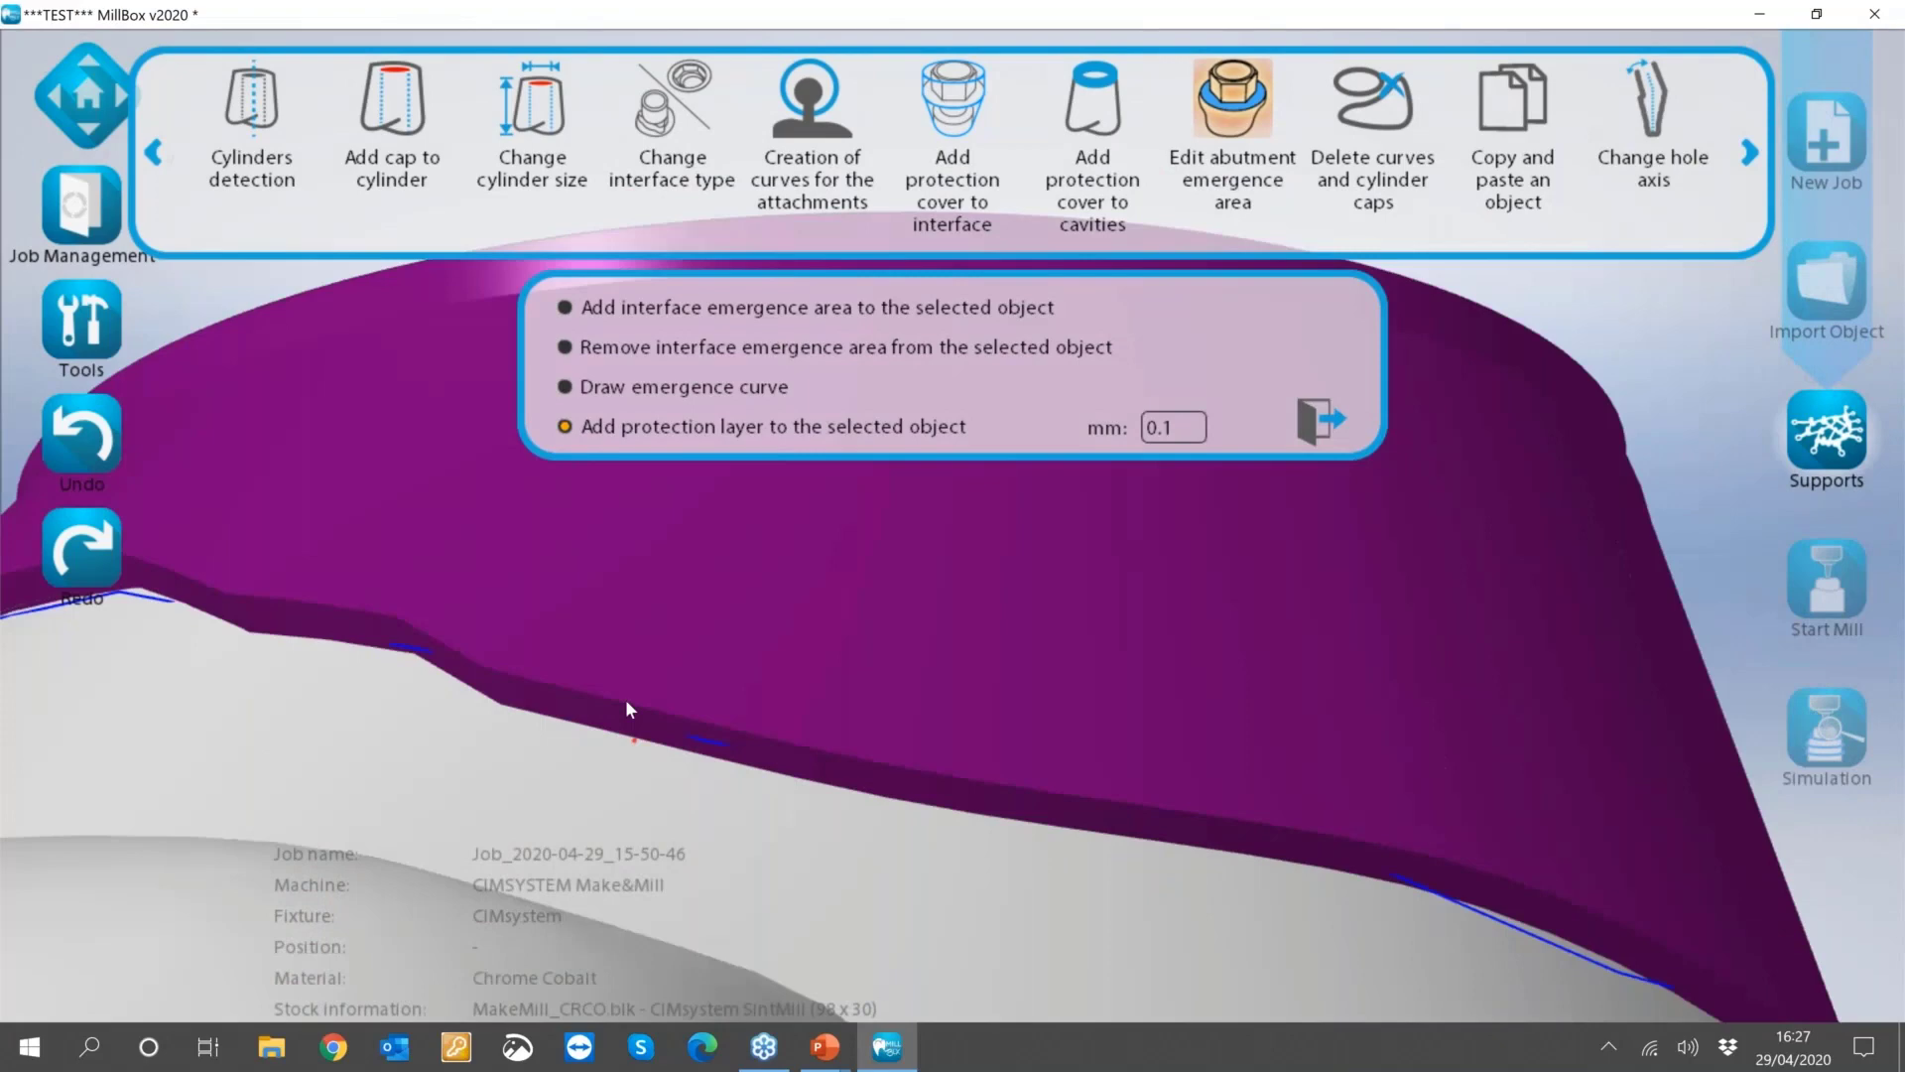
scroll(630, 747, down, 4)
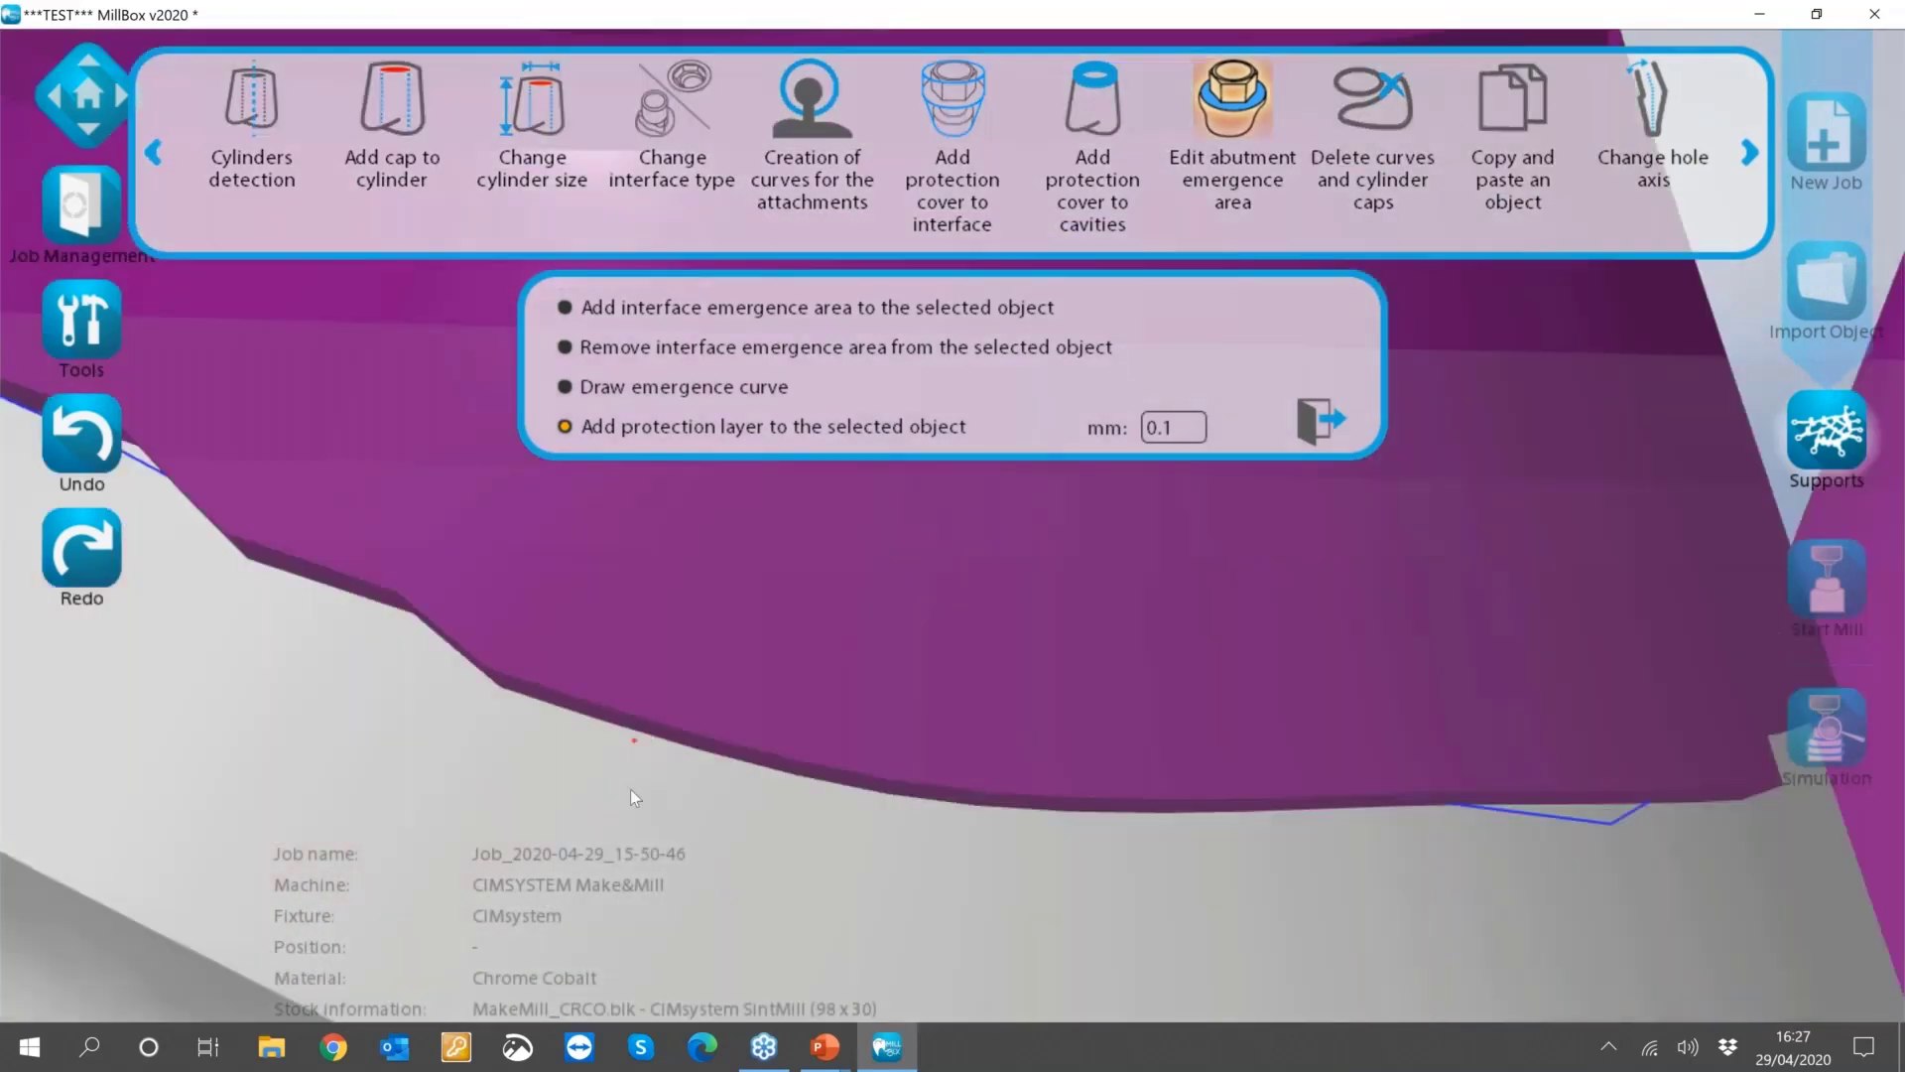
scroll(663, 742, down, 2)
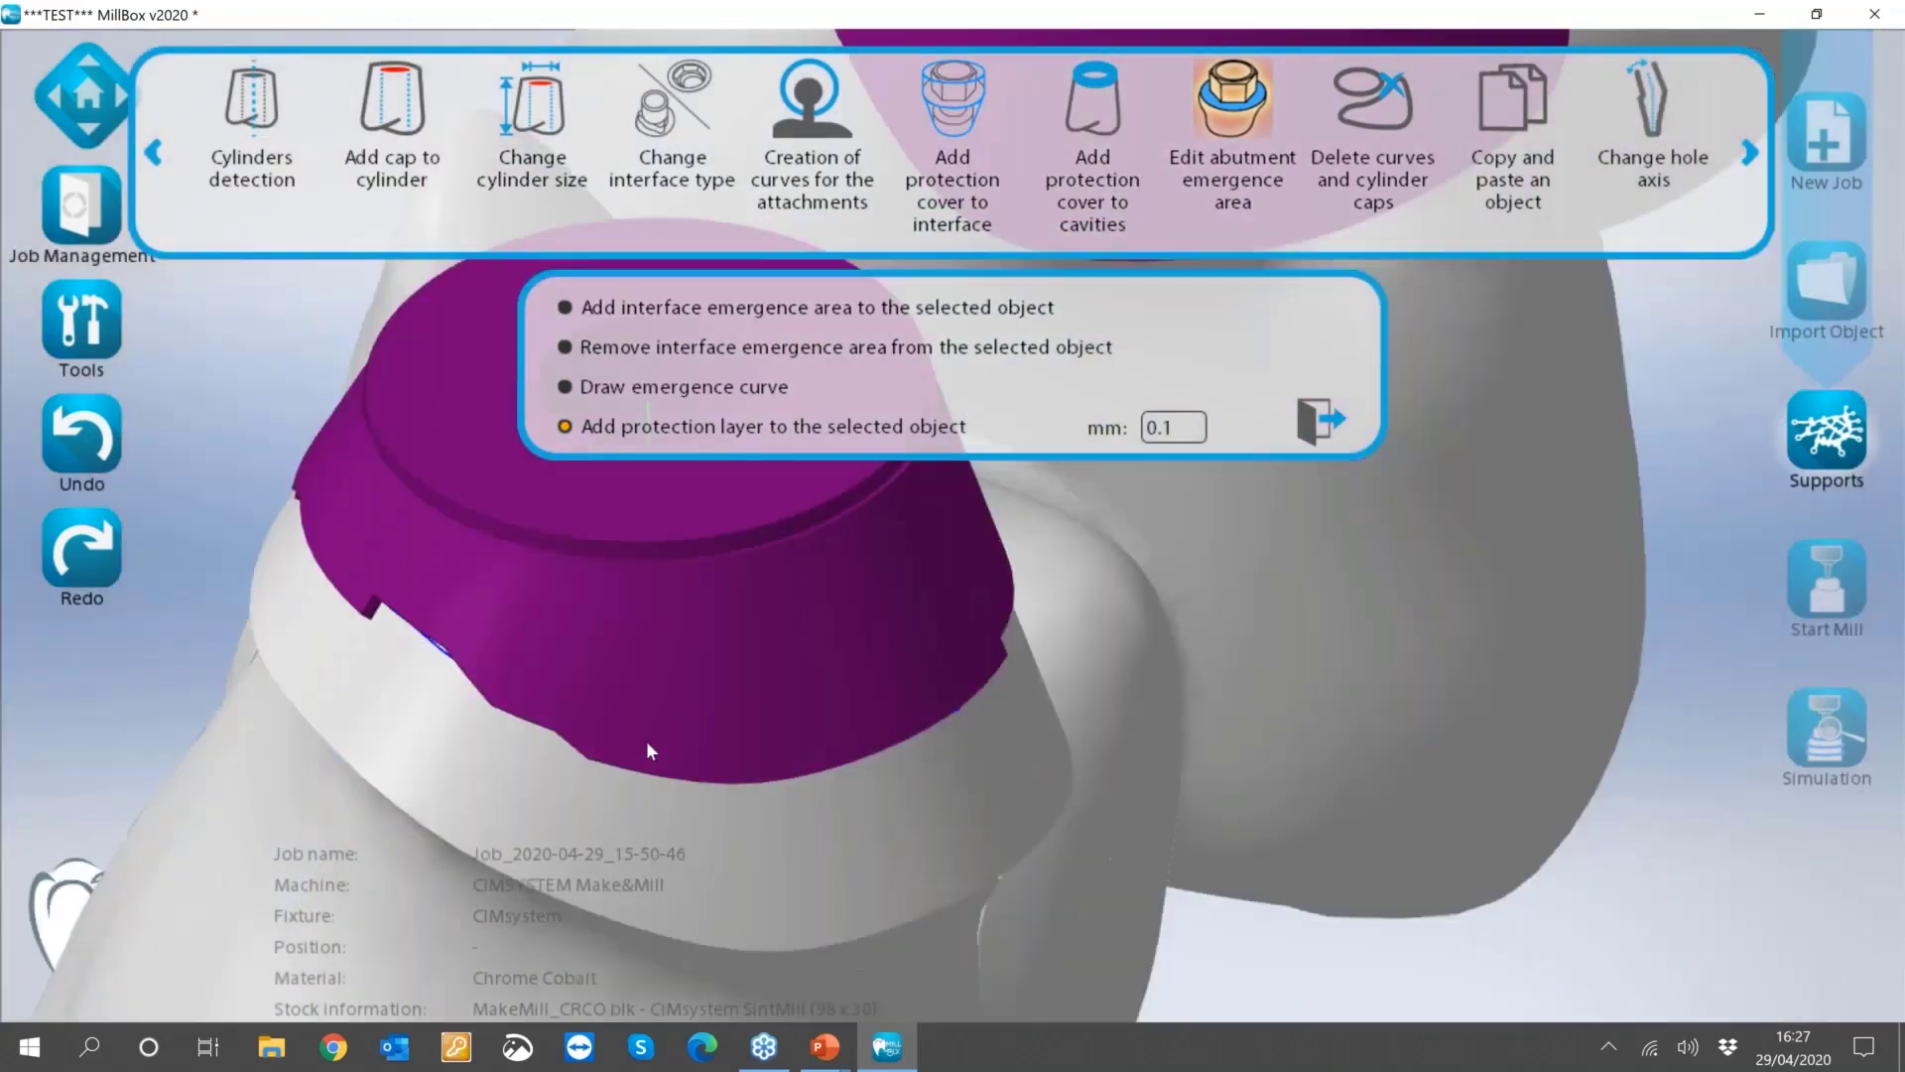
scroll(660, 732, down, 2)
scroll(591, 669, down, 2)
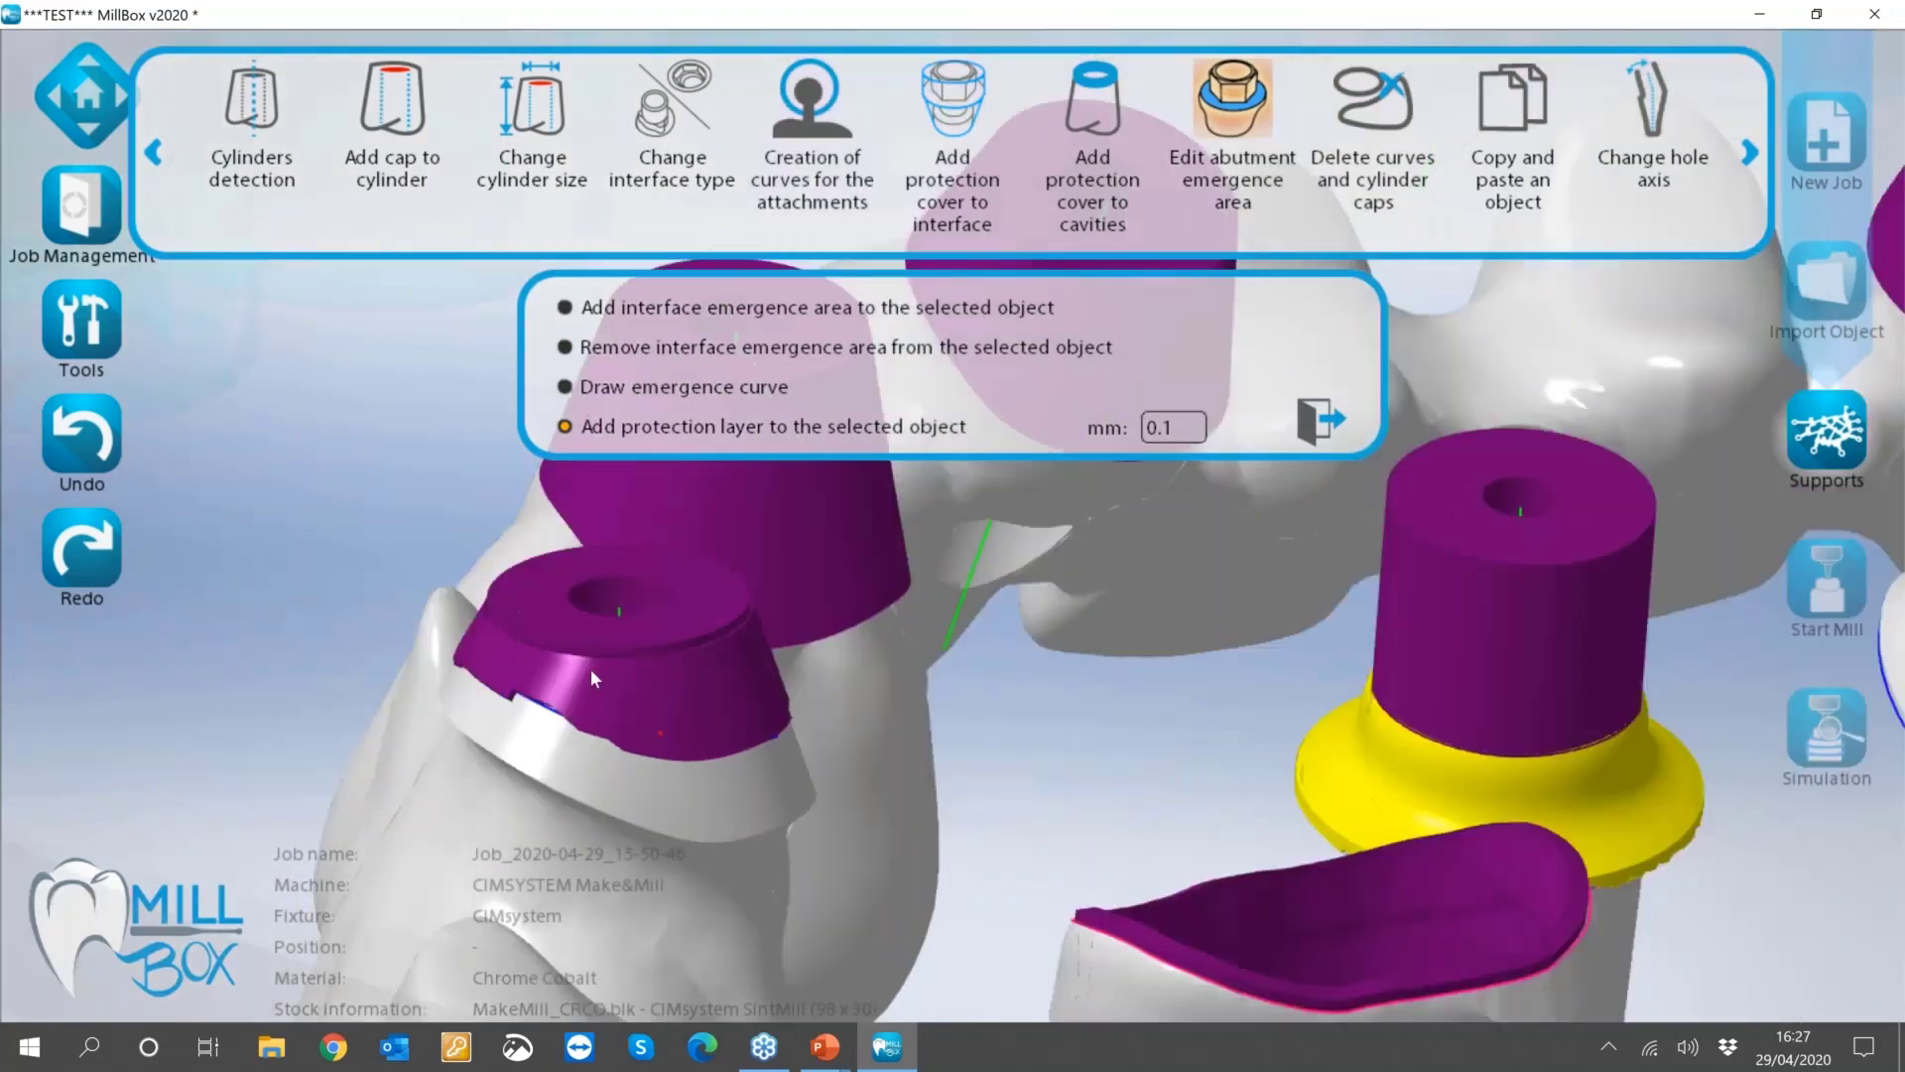
scroll(591, 669, down, 2)
scroll(522, 706, up, 5)
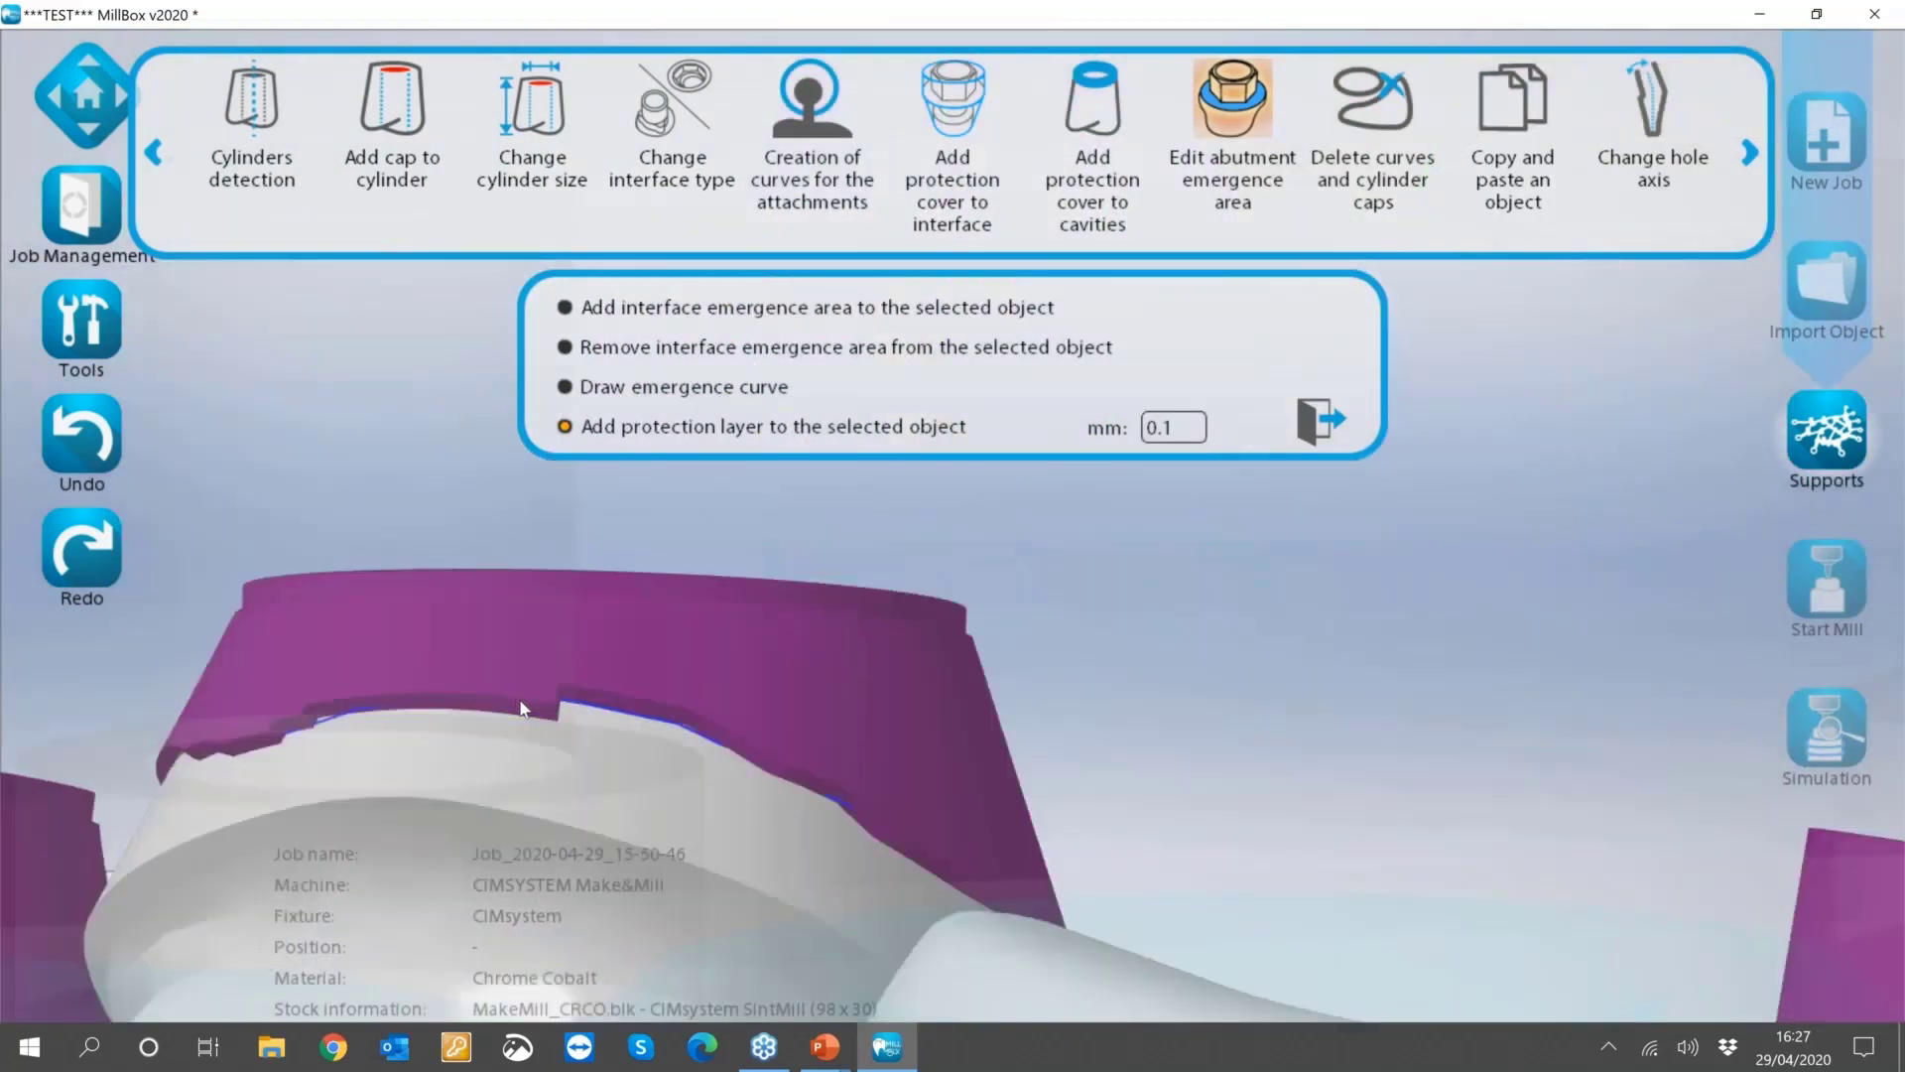
scroll(520, 699, down, 2)
scroll(623, 736, down, 3)
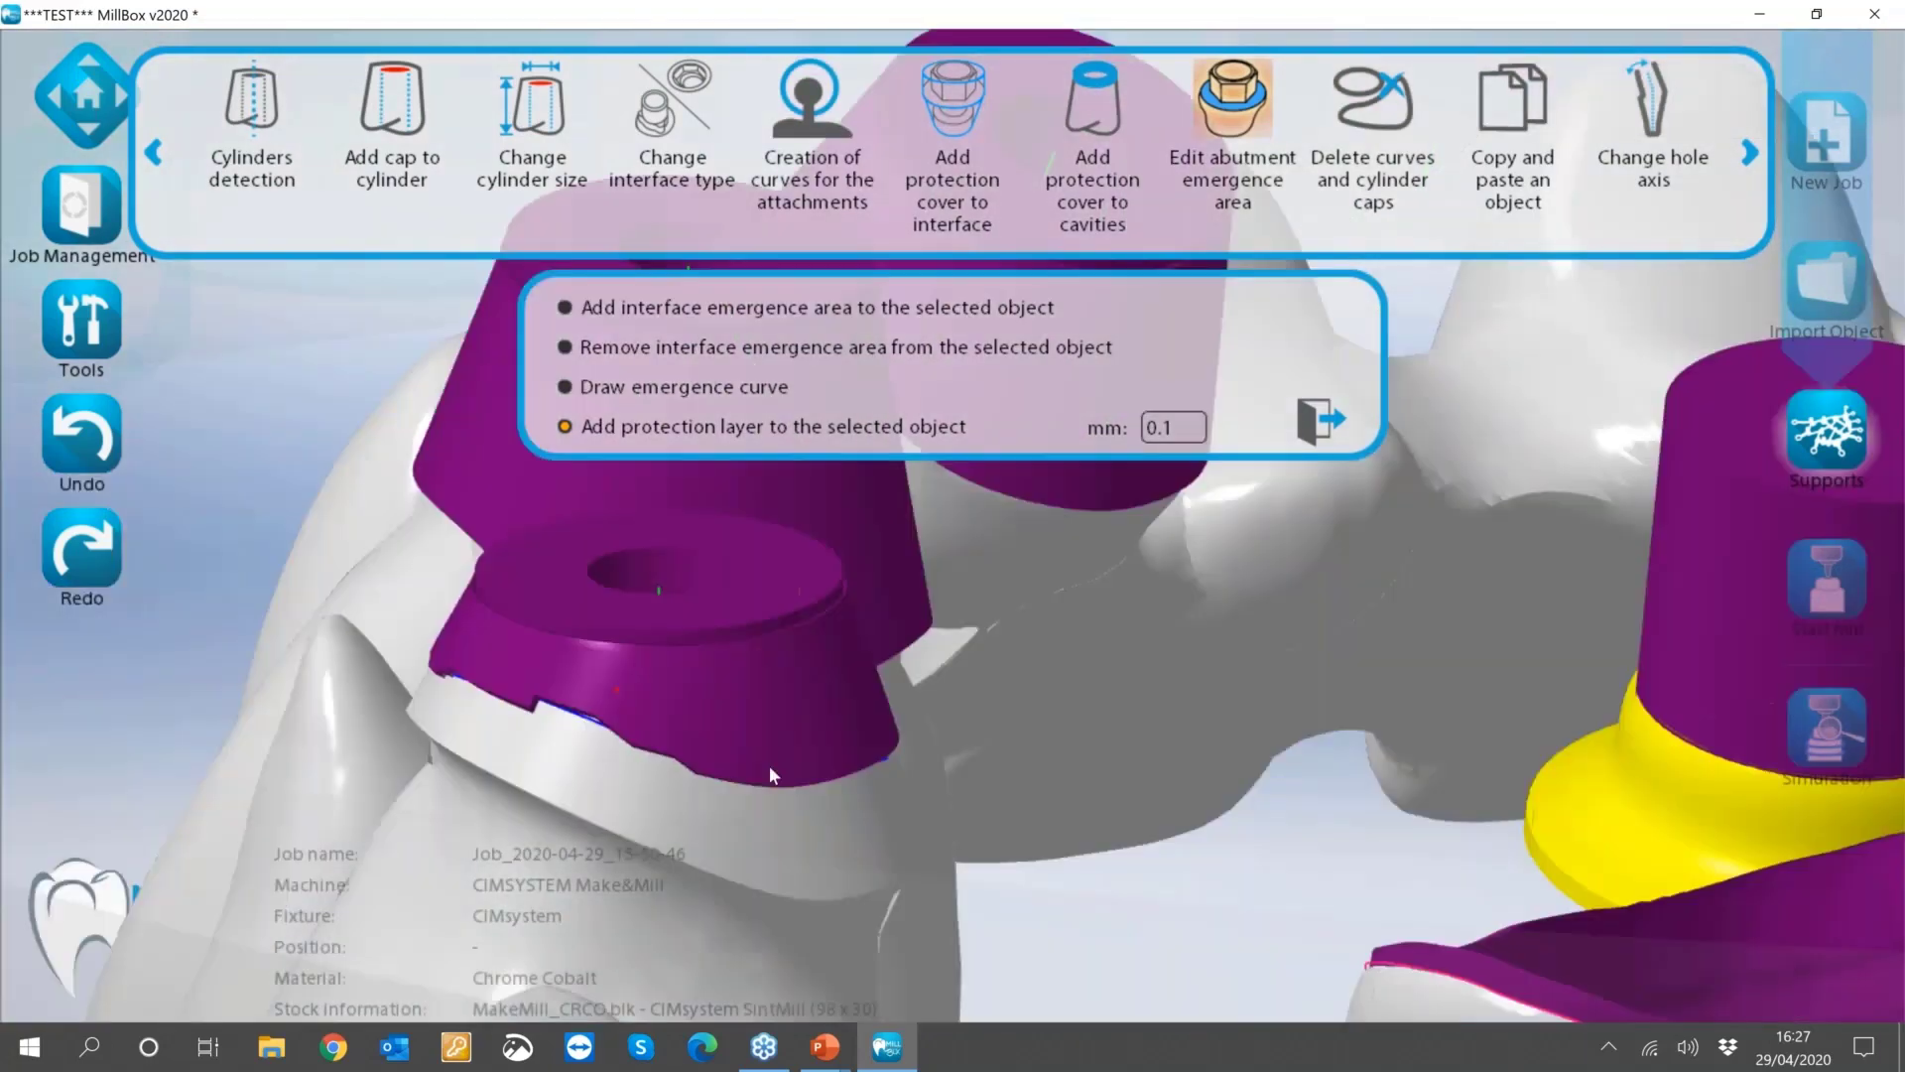
scroll(636, 748, up, 4)
scroll(635, 753, down, 2)
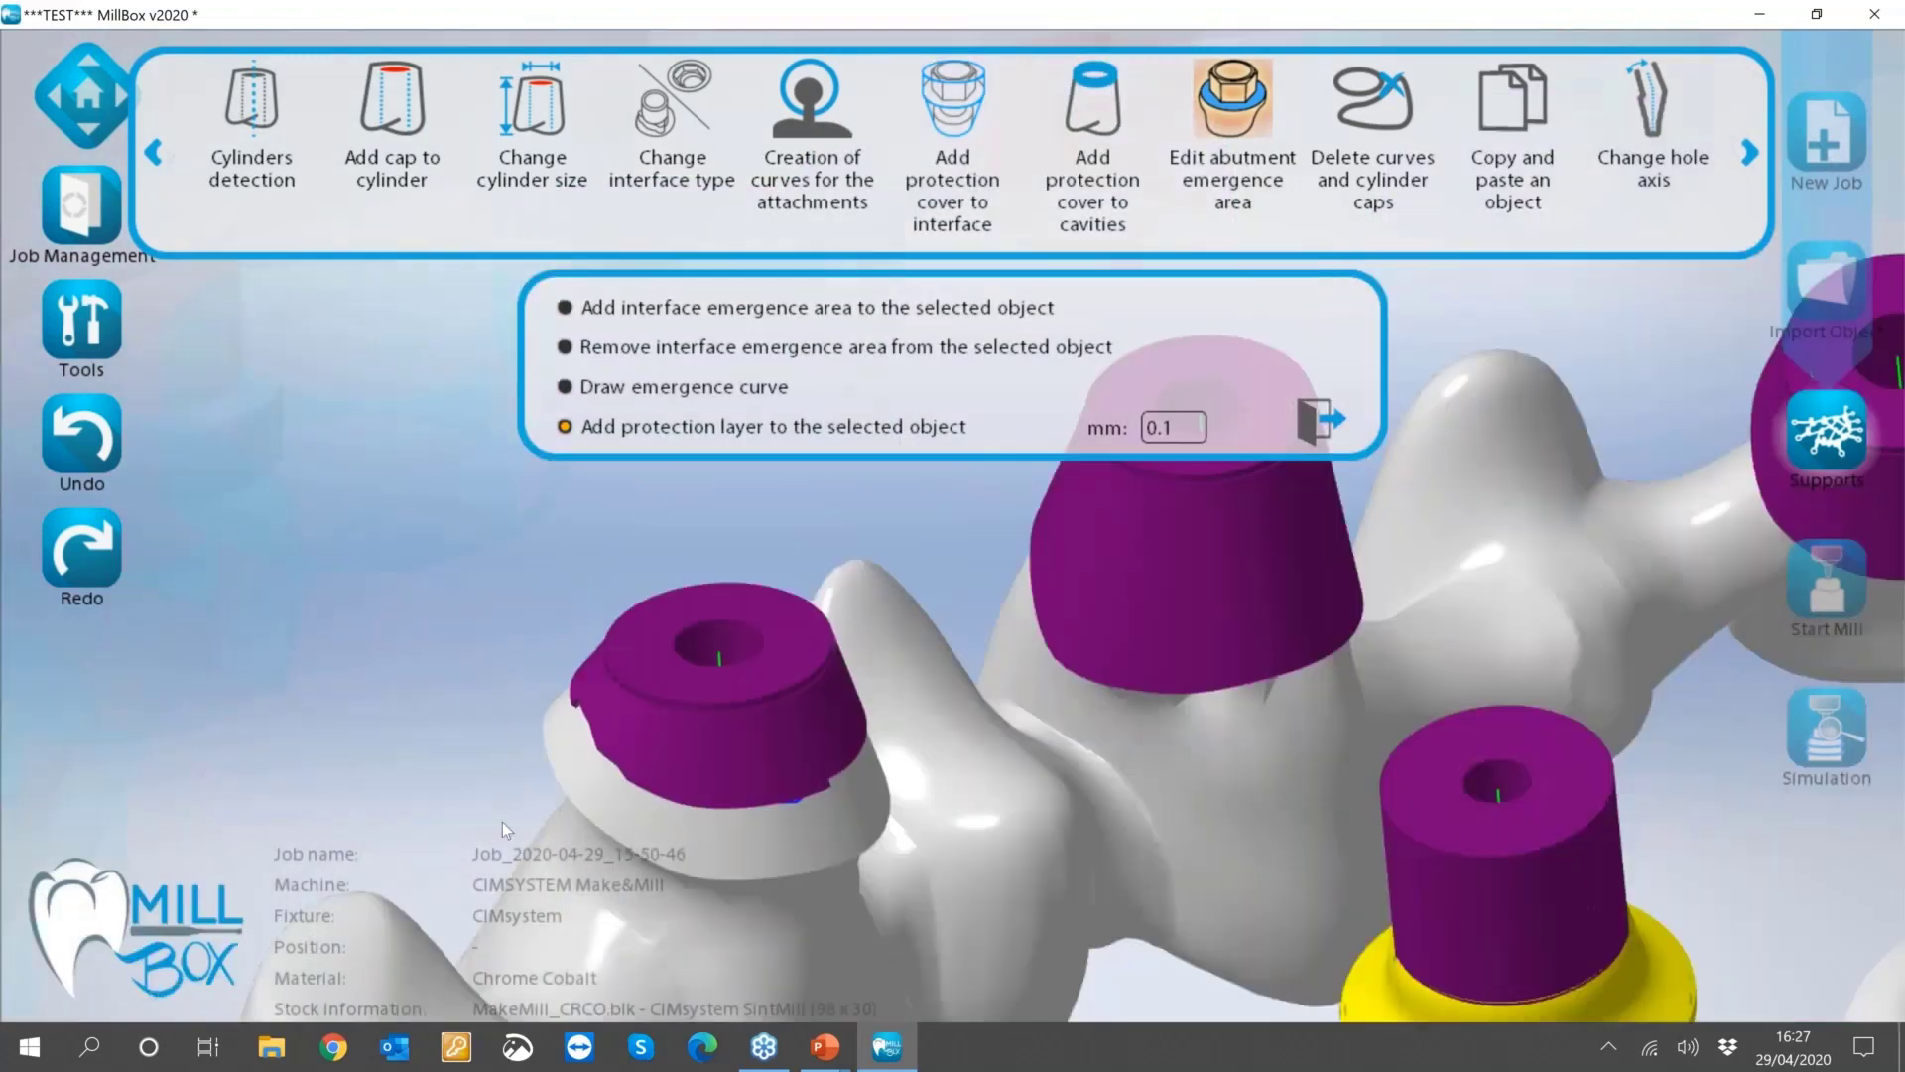
scroll(497, 806, down, 2)
scroll(489, 793, down, 2)
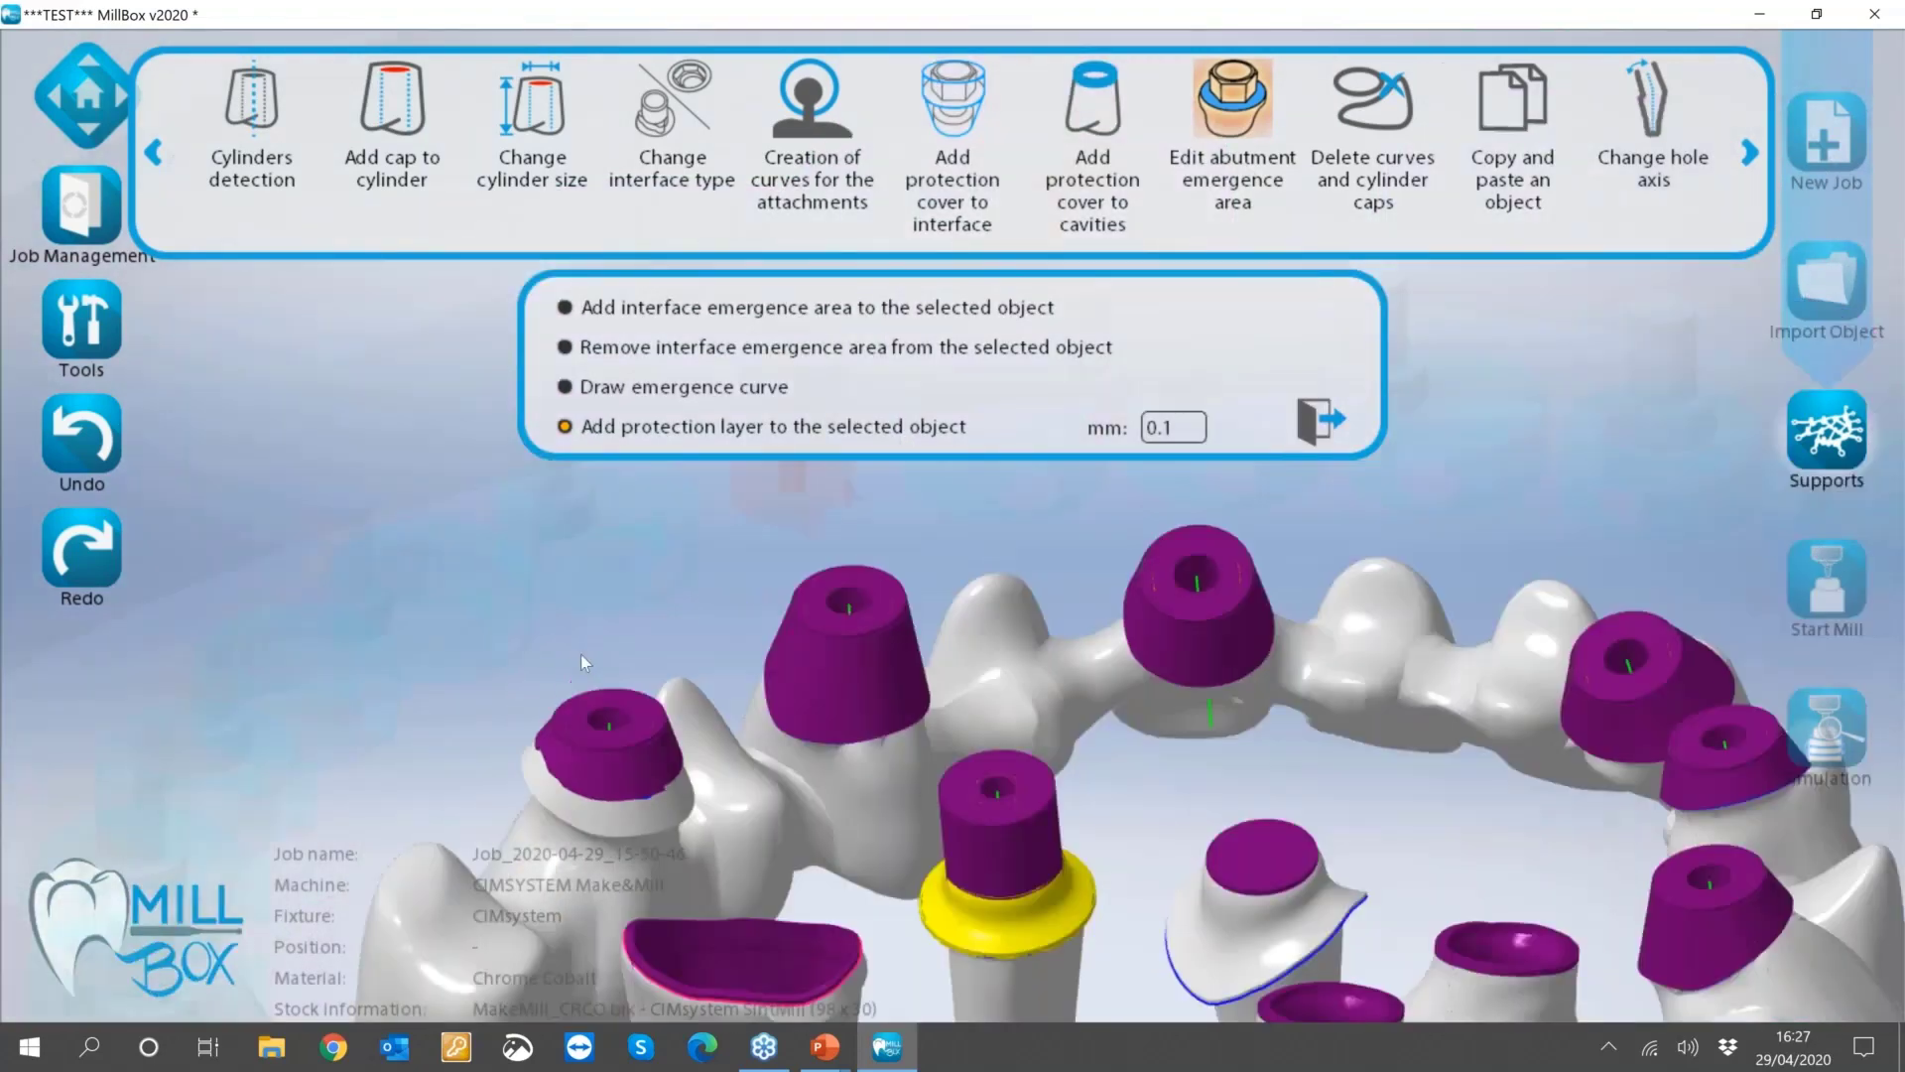
Add the interface emergence area to the single abutment outlined by the blue curve inside the arch.
scroll(583, 657, down, 2)
scroll(1080, 895, up, 3)
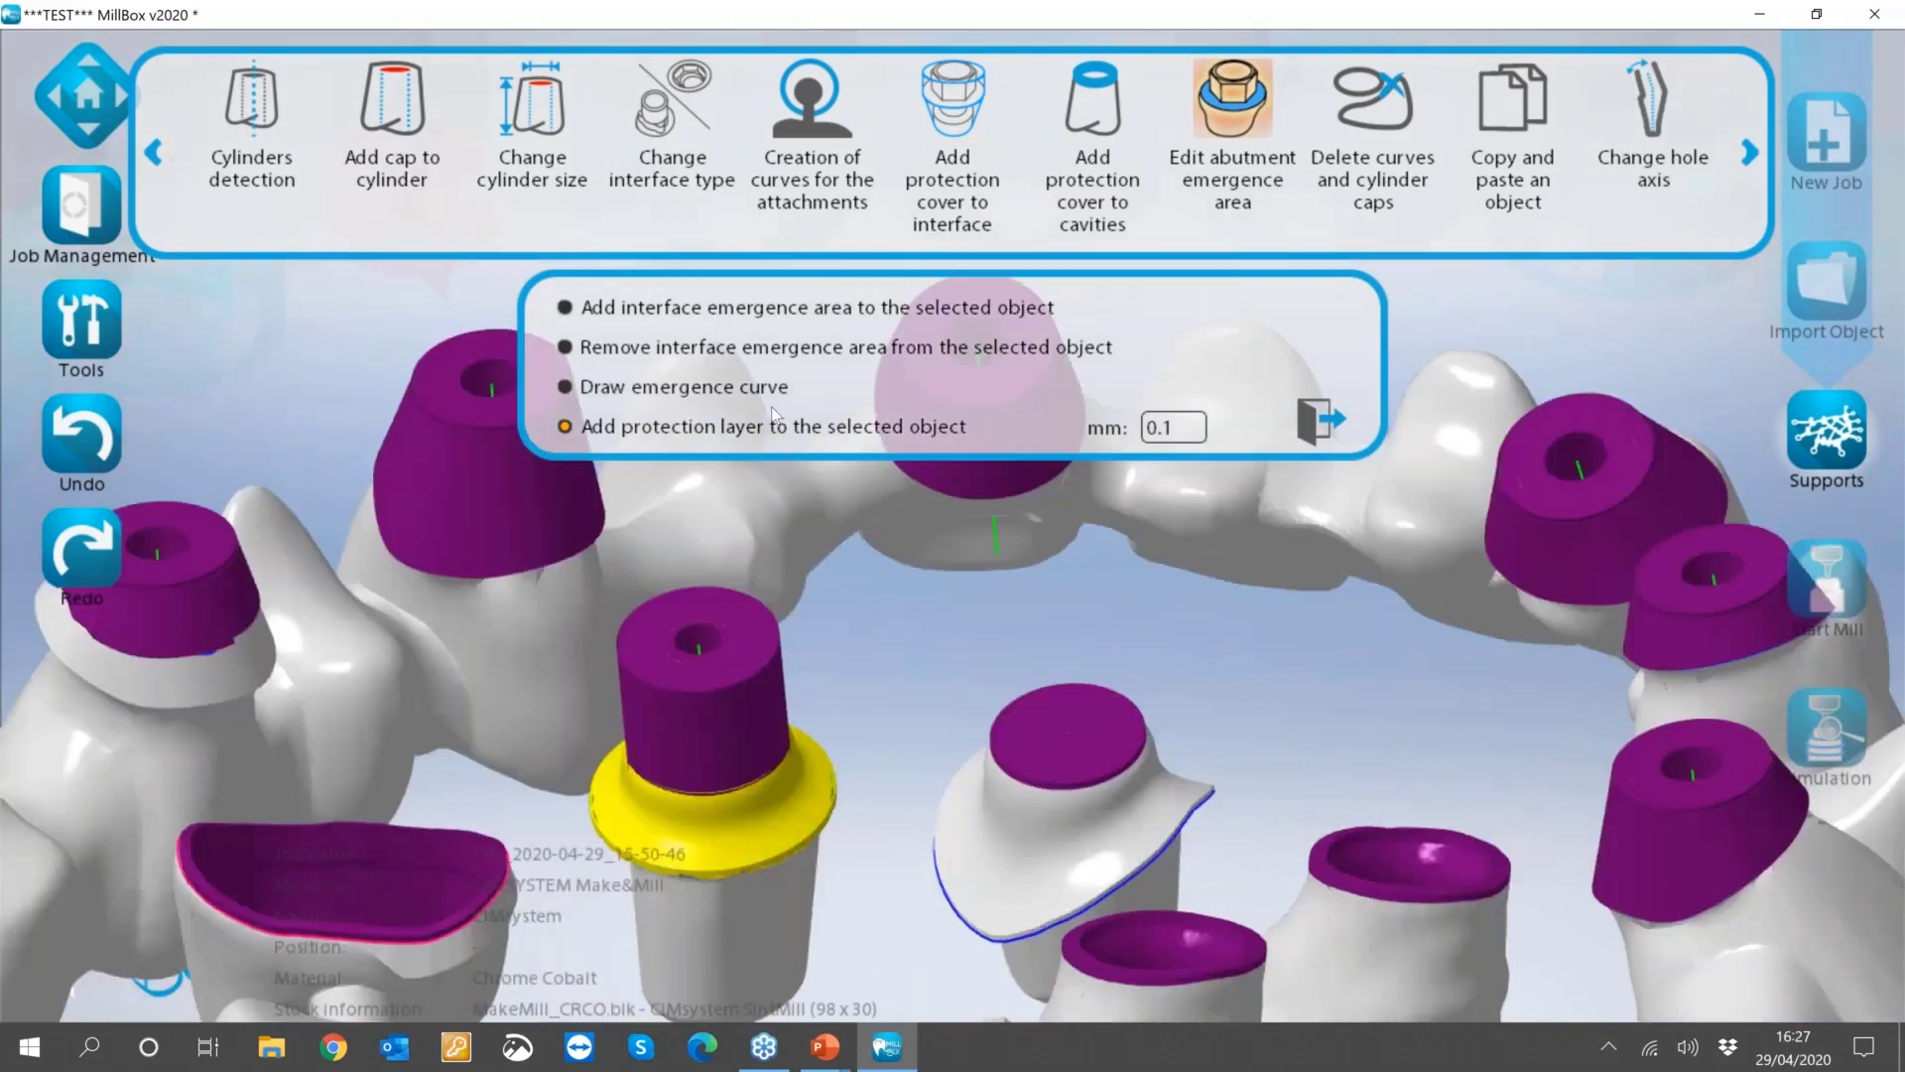
click(1017, 878)
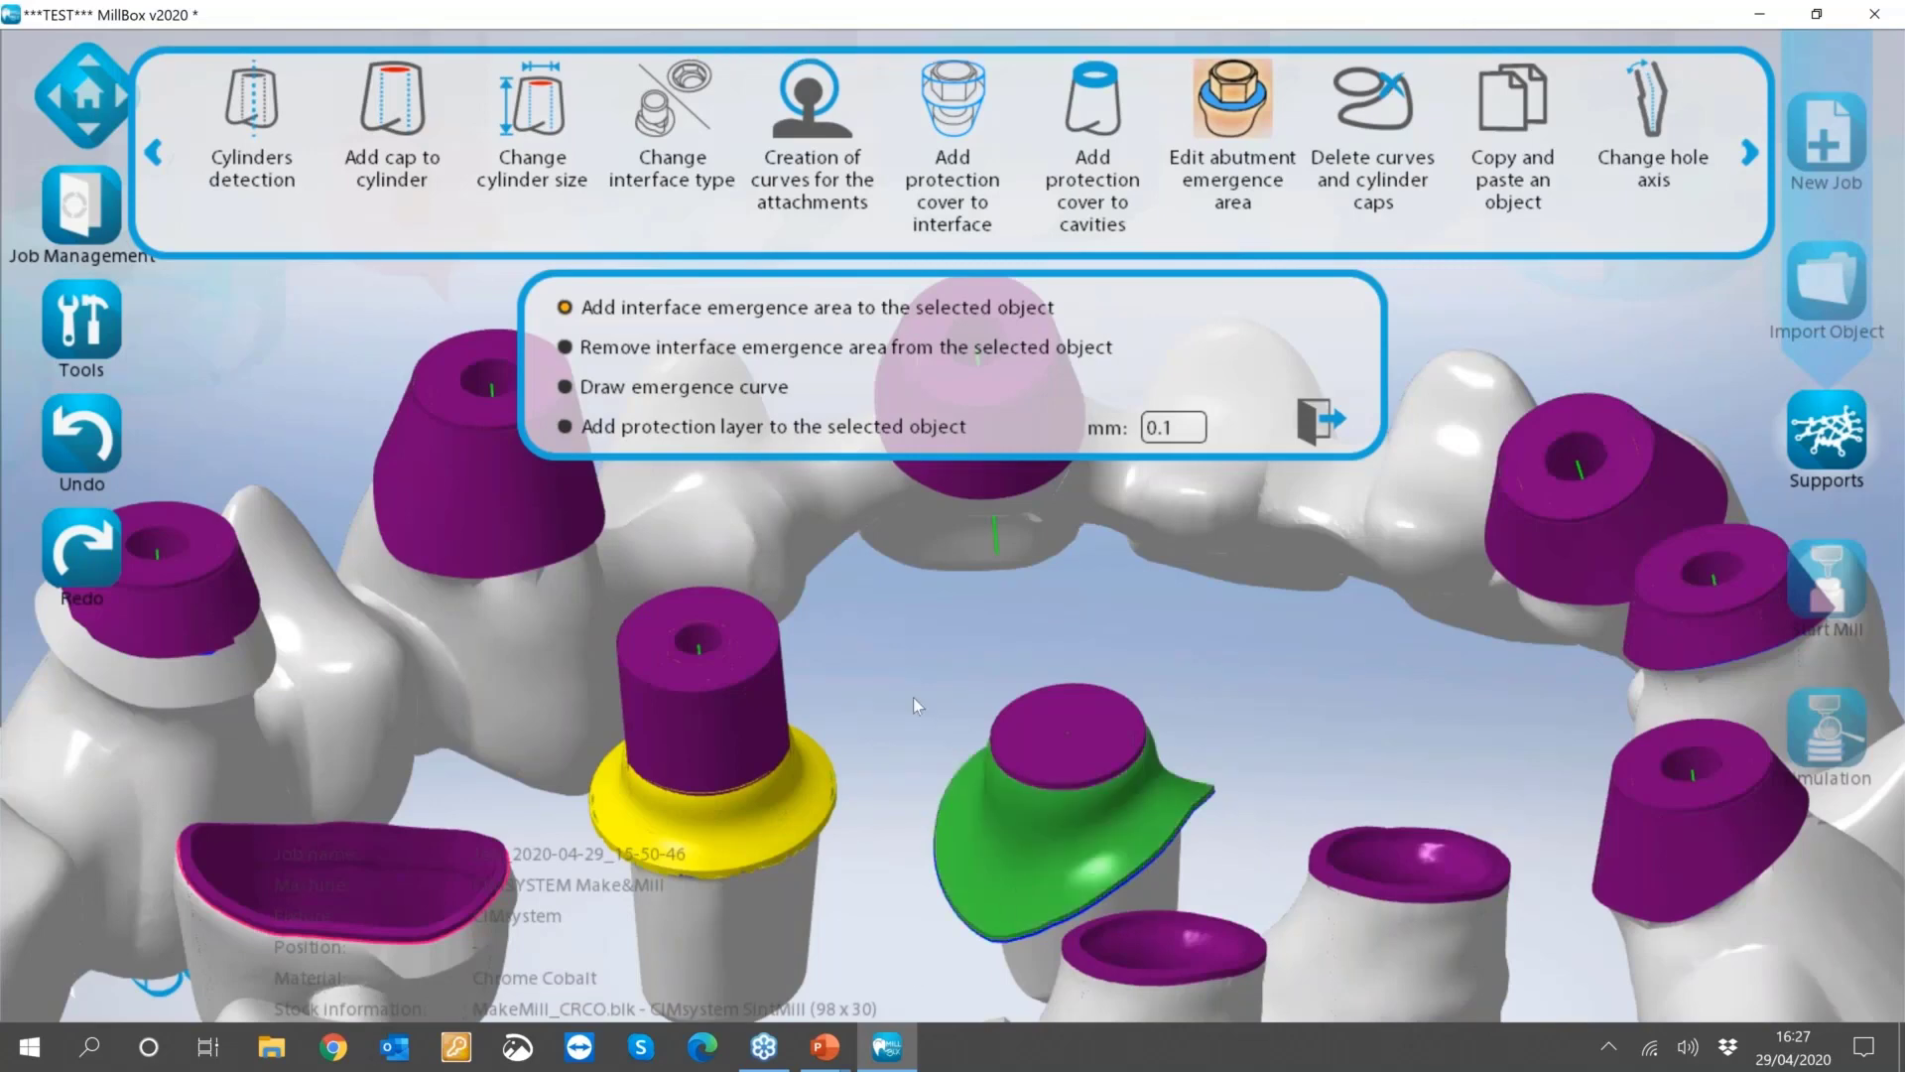
Add a 0.1 mm protection layer to the emergence areas of both single abutments inside the arch.
click(775, 429)
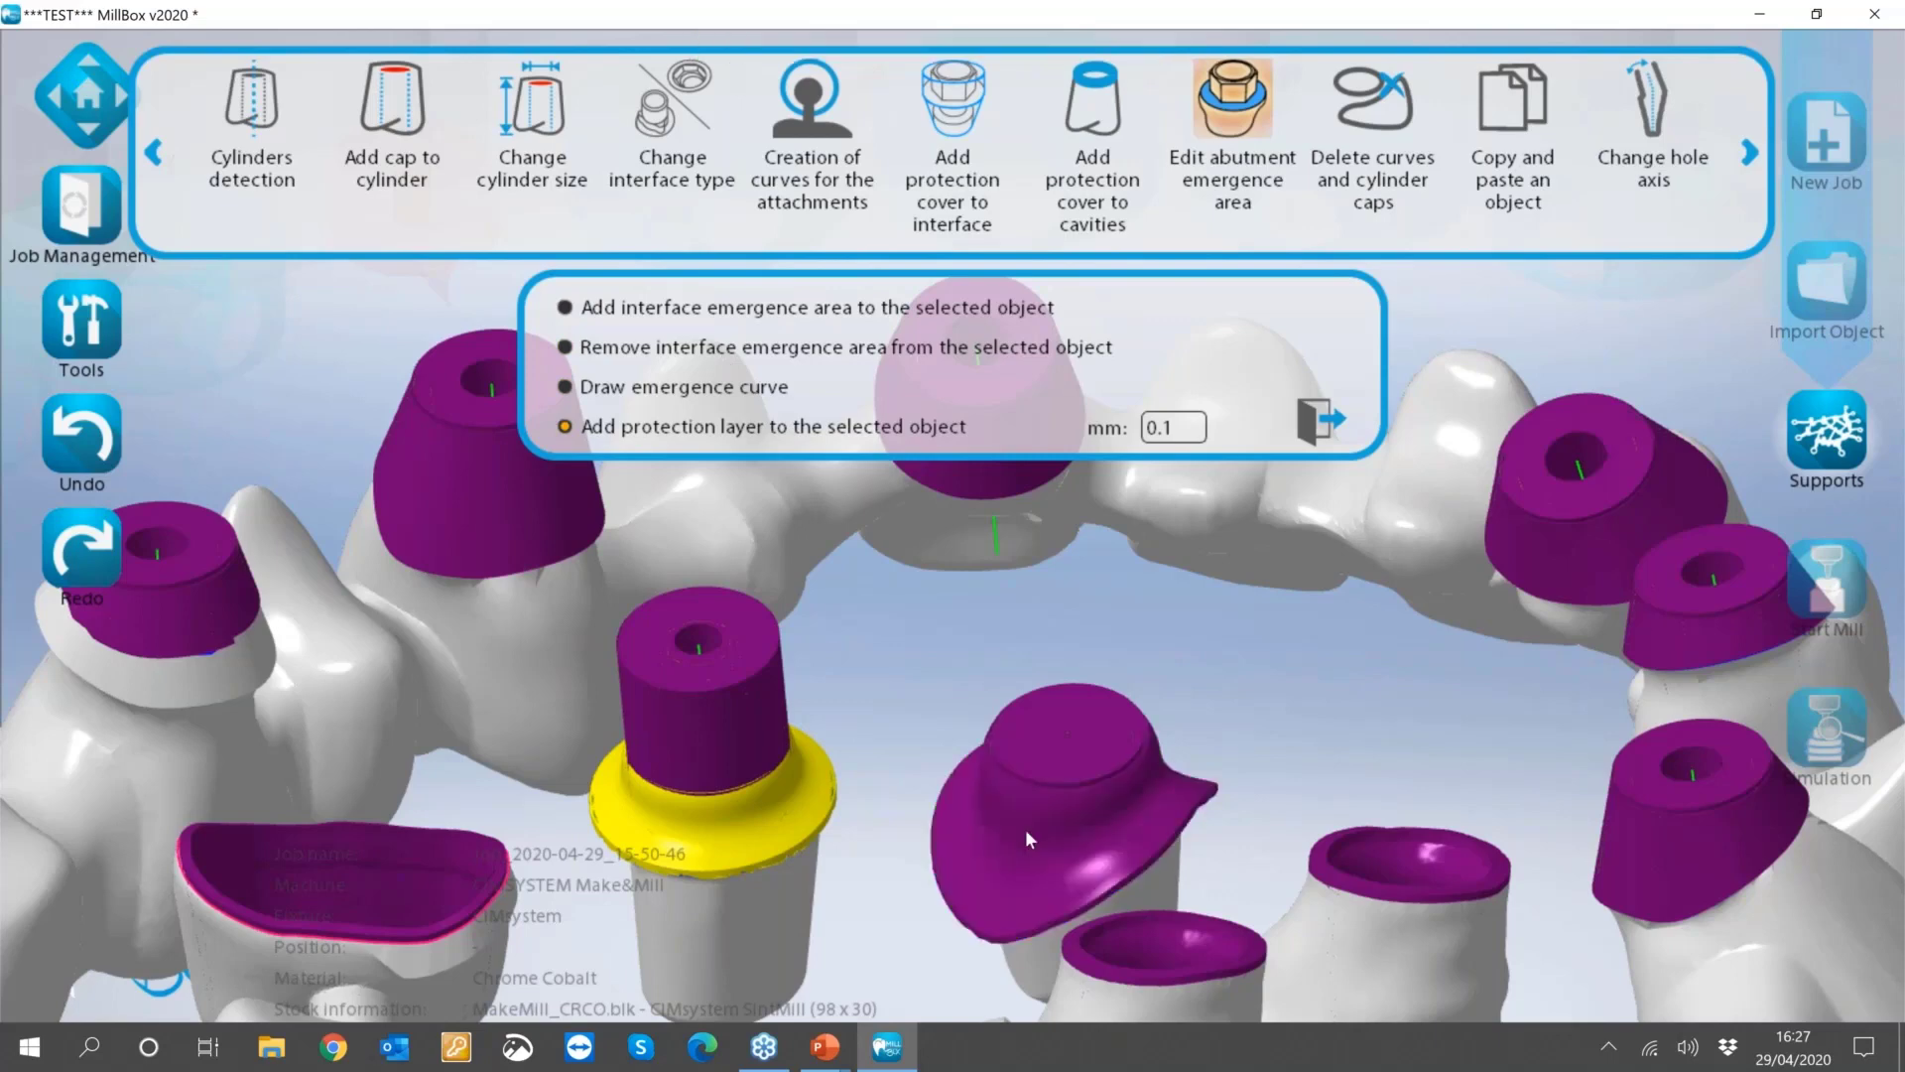
click(721, 827)
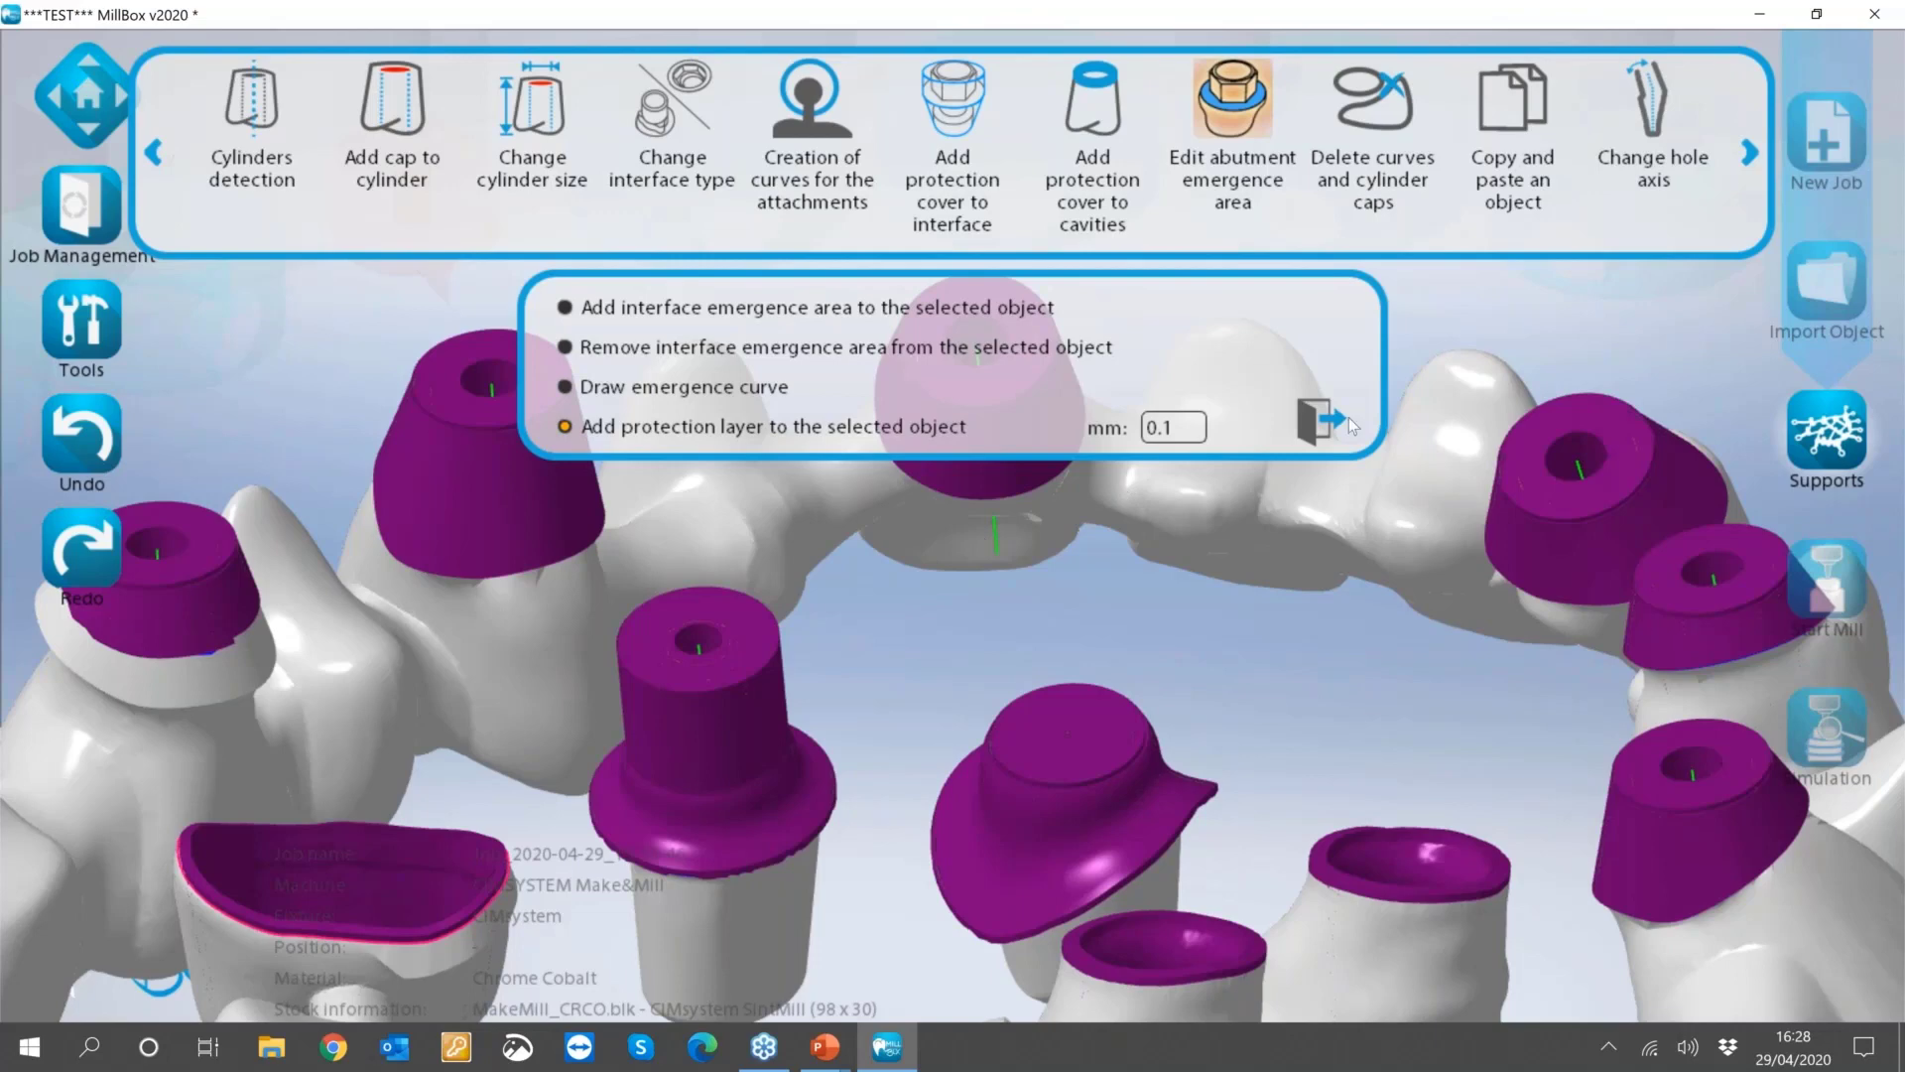
click(1318, 422)
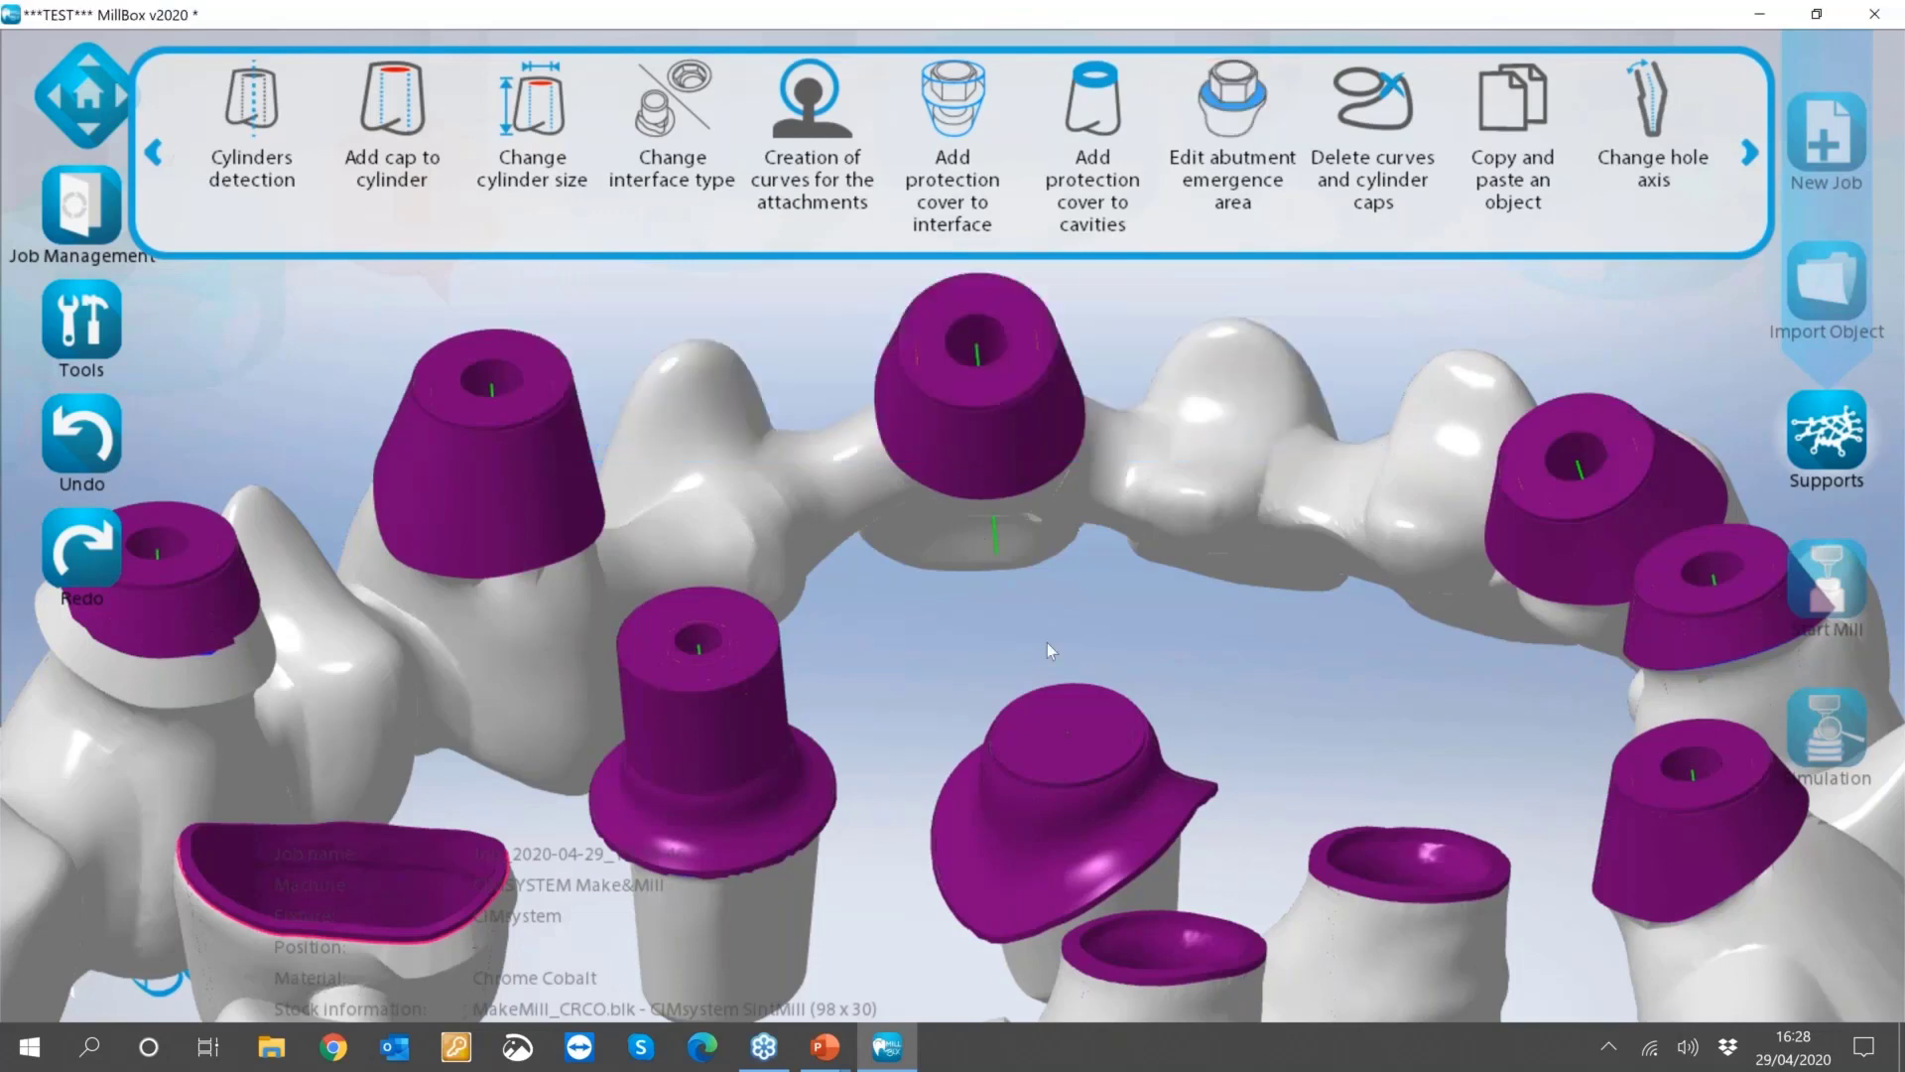
Shift the large implant bridge slightly towards the ring's edge and place the two single abutments side by side inside the front of its arch.
scroll(1047, 641, down, 3)
scroll(1046, 626, down, 3)
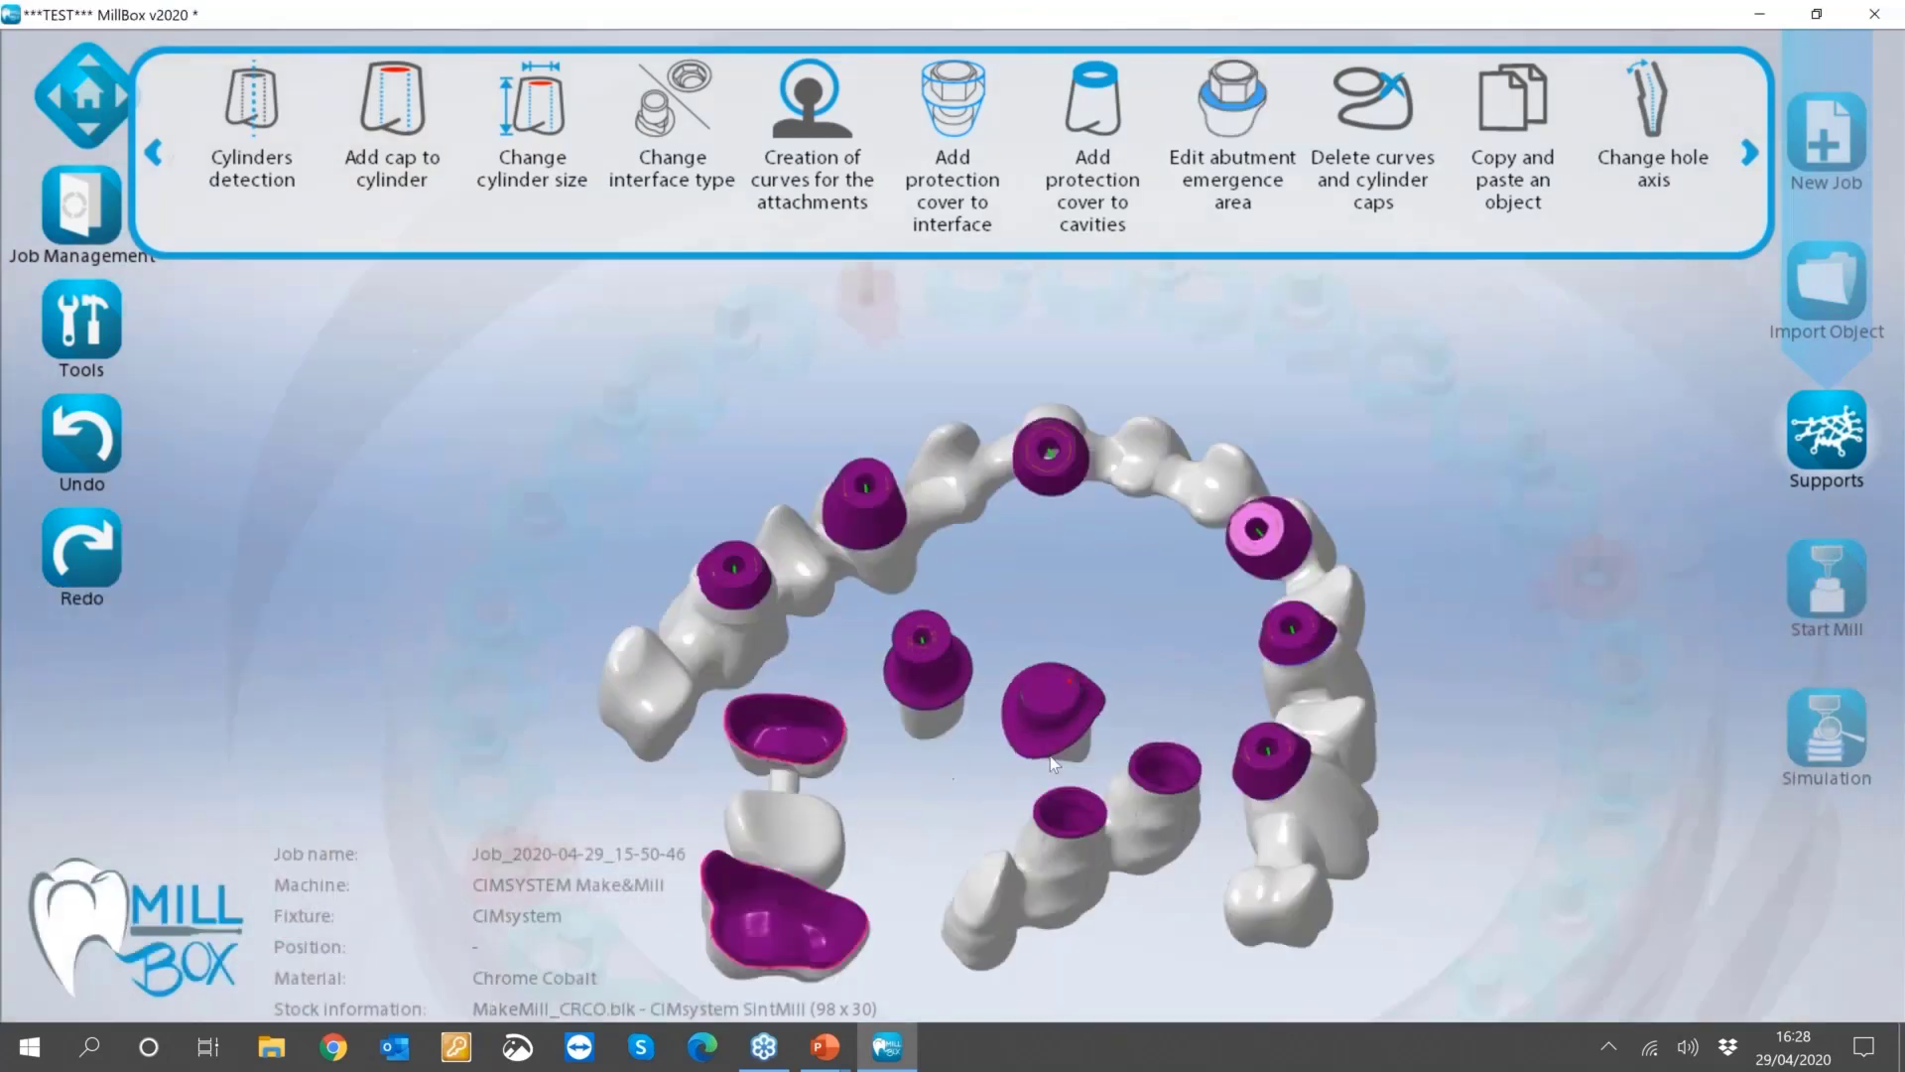
middle_drag(1050, 757, 779, 406)
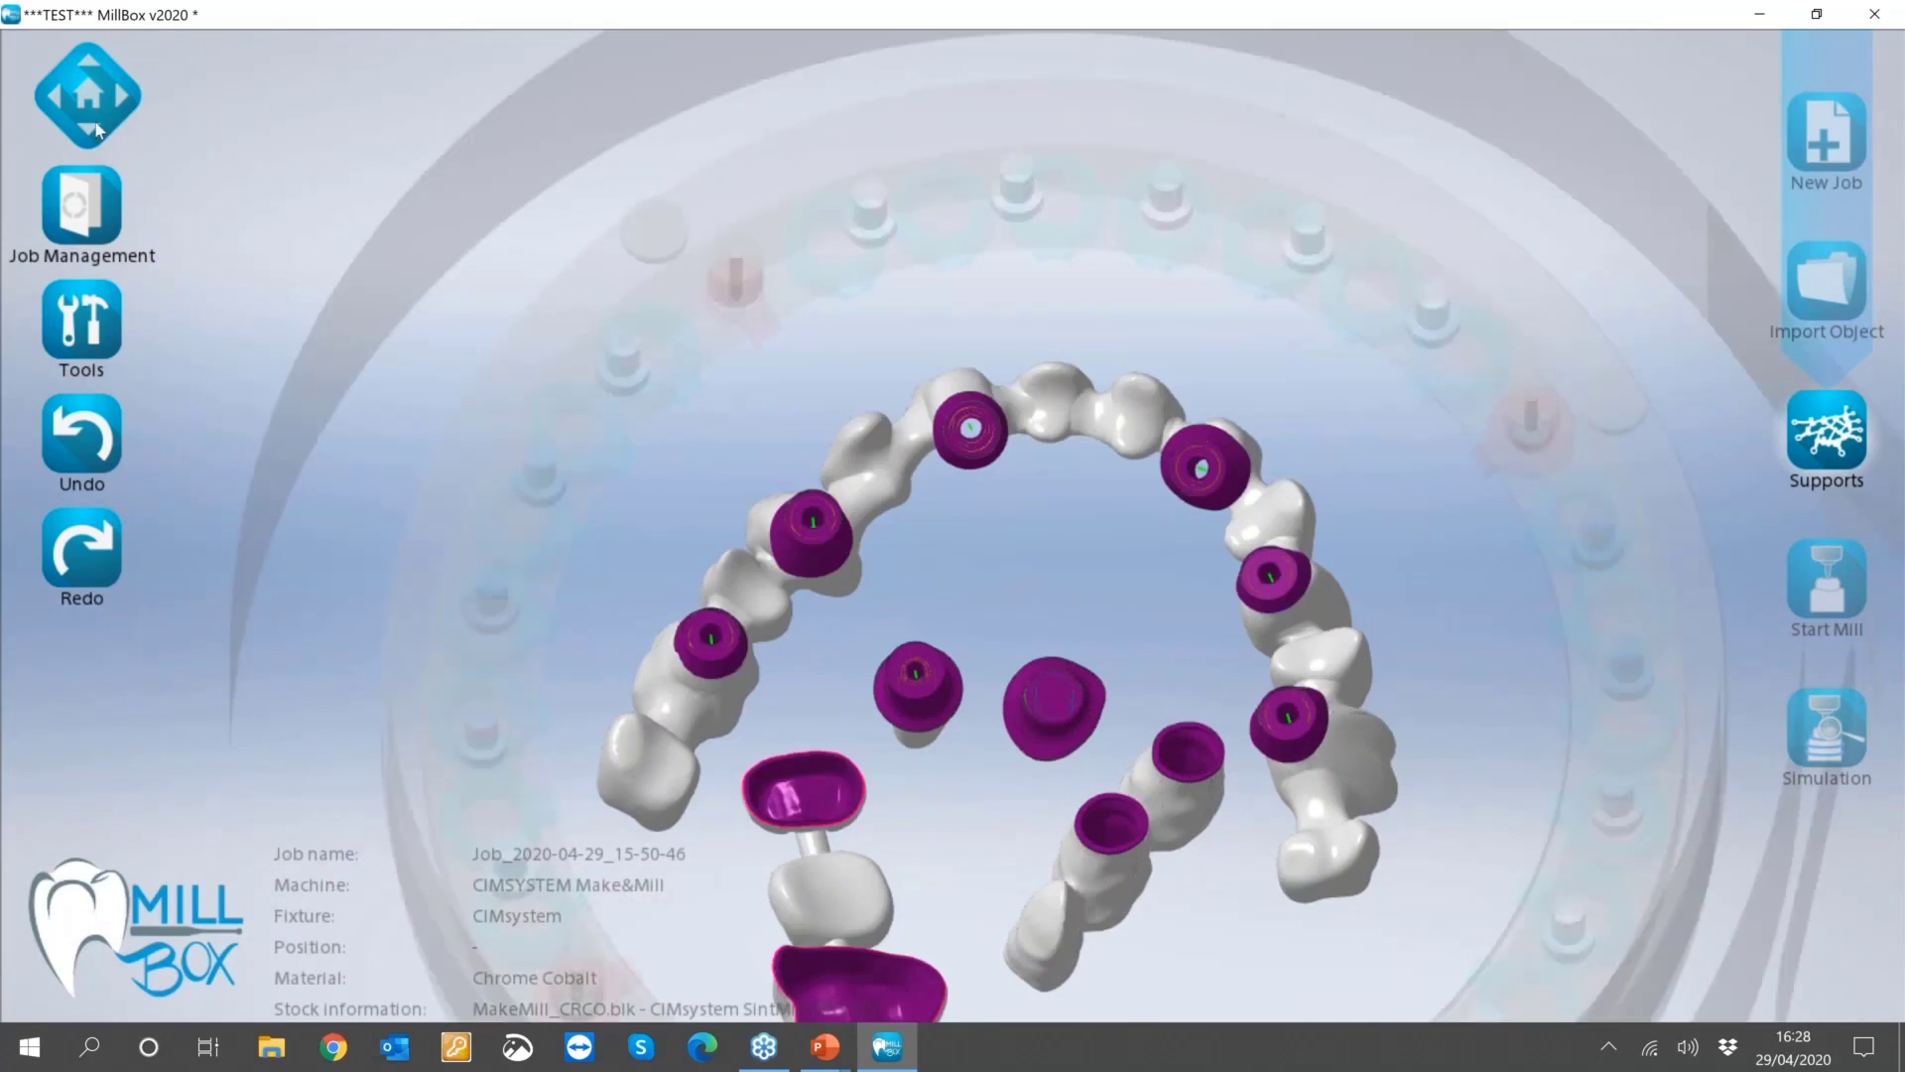
middle_drag(218, 285, 886, 168)
scroll(886, 174, up, 3)
click(998, 365)
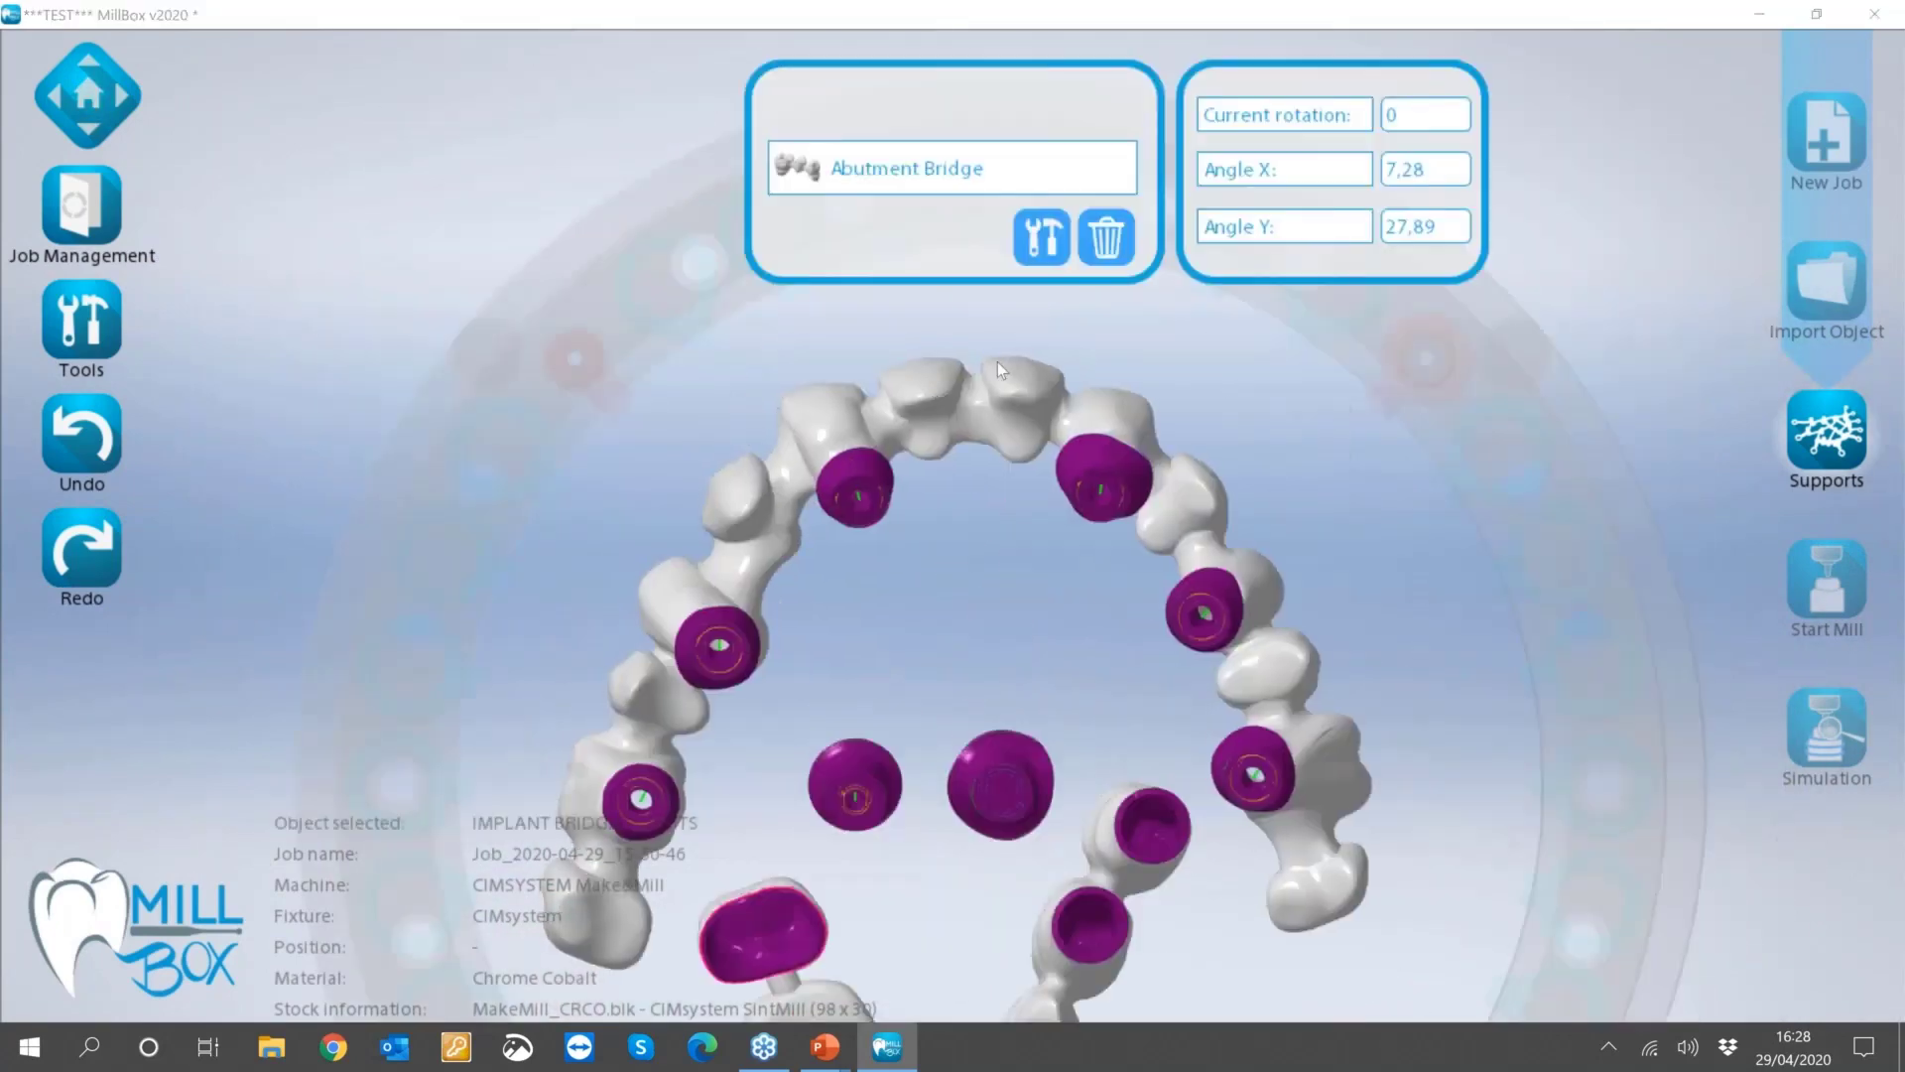
scroll(941, 350, up, 3)
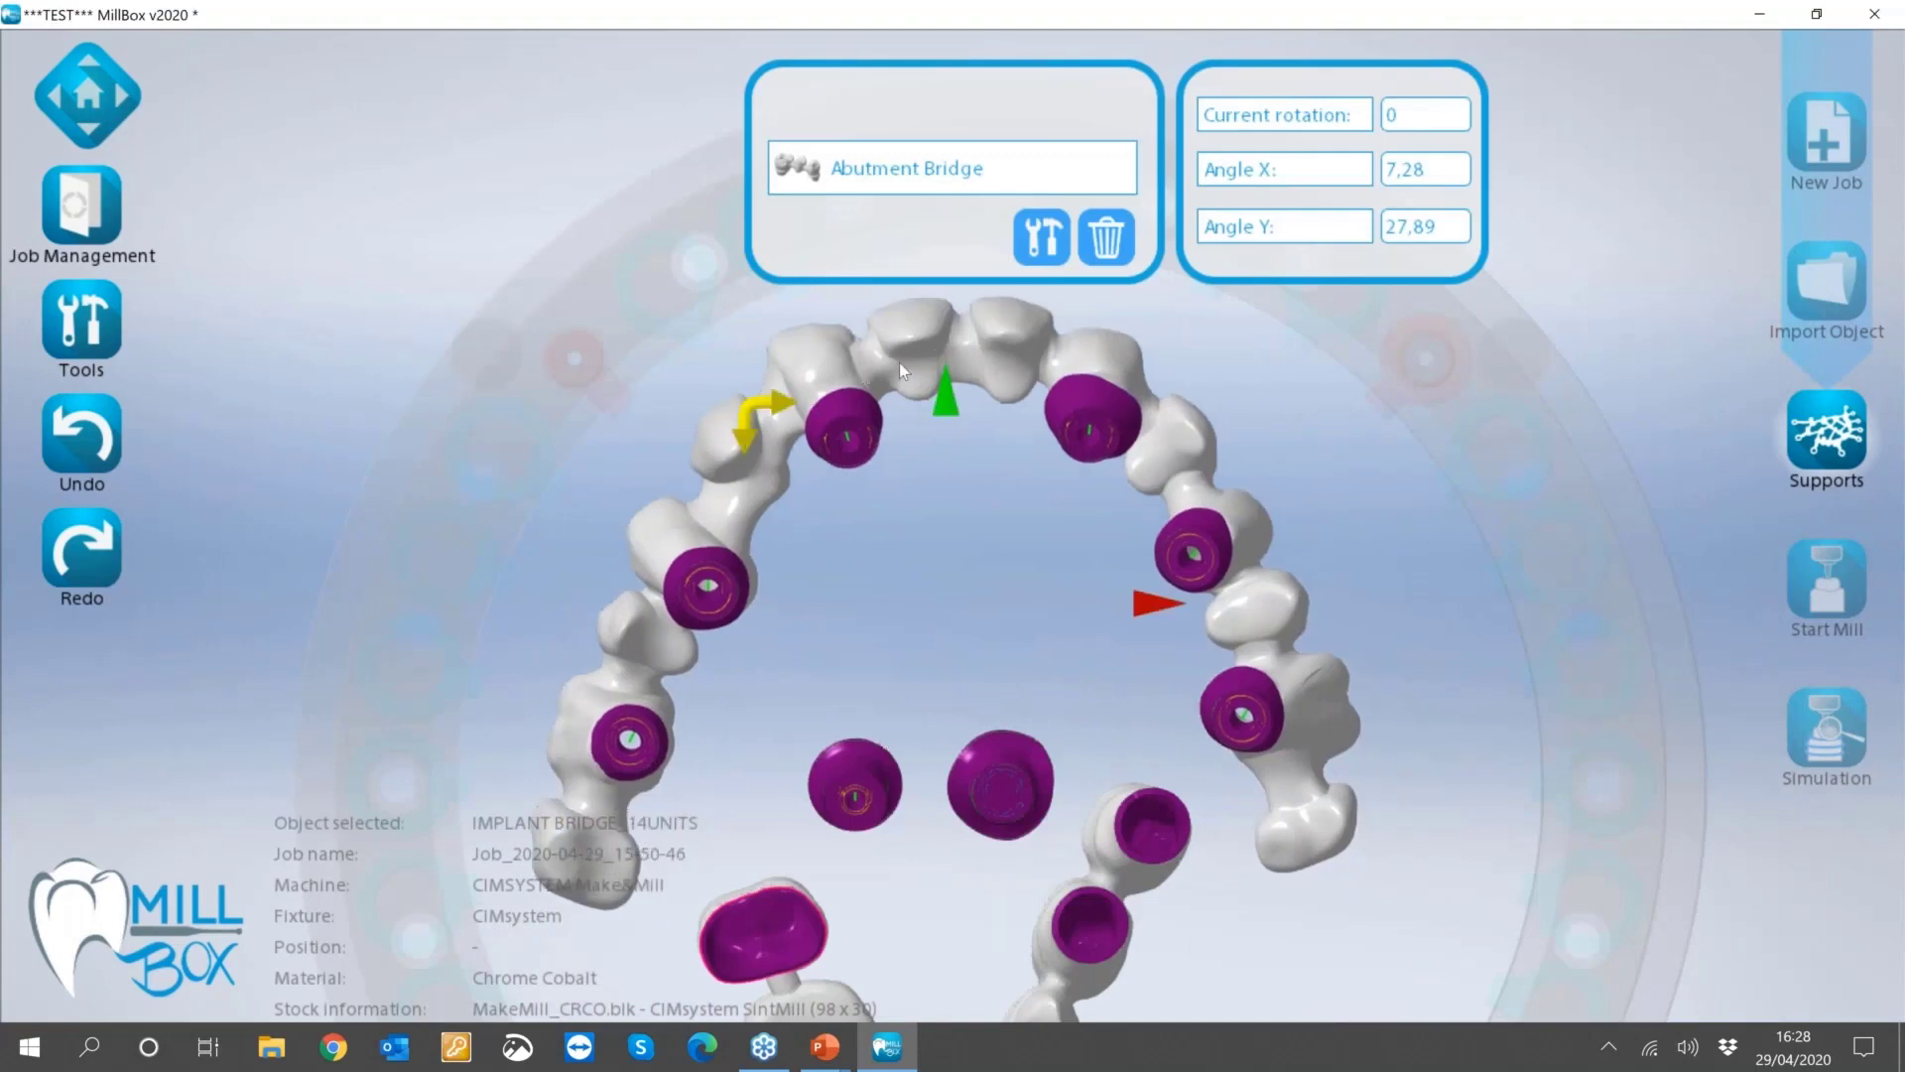
middle_drag(898, 392, 908, 380)
click(911, 387)
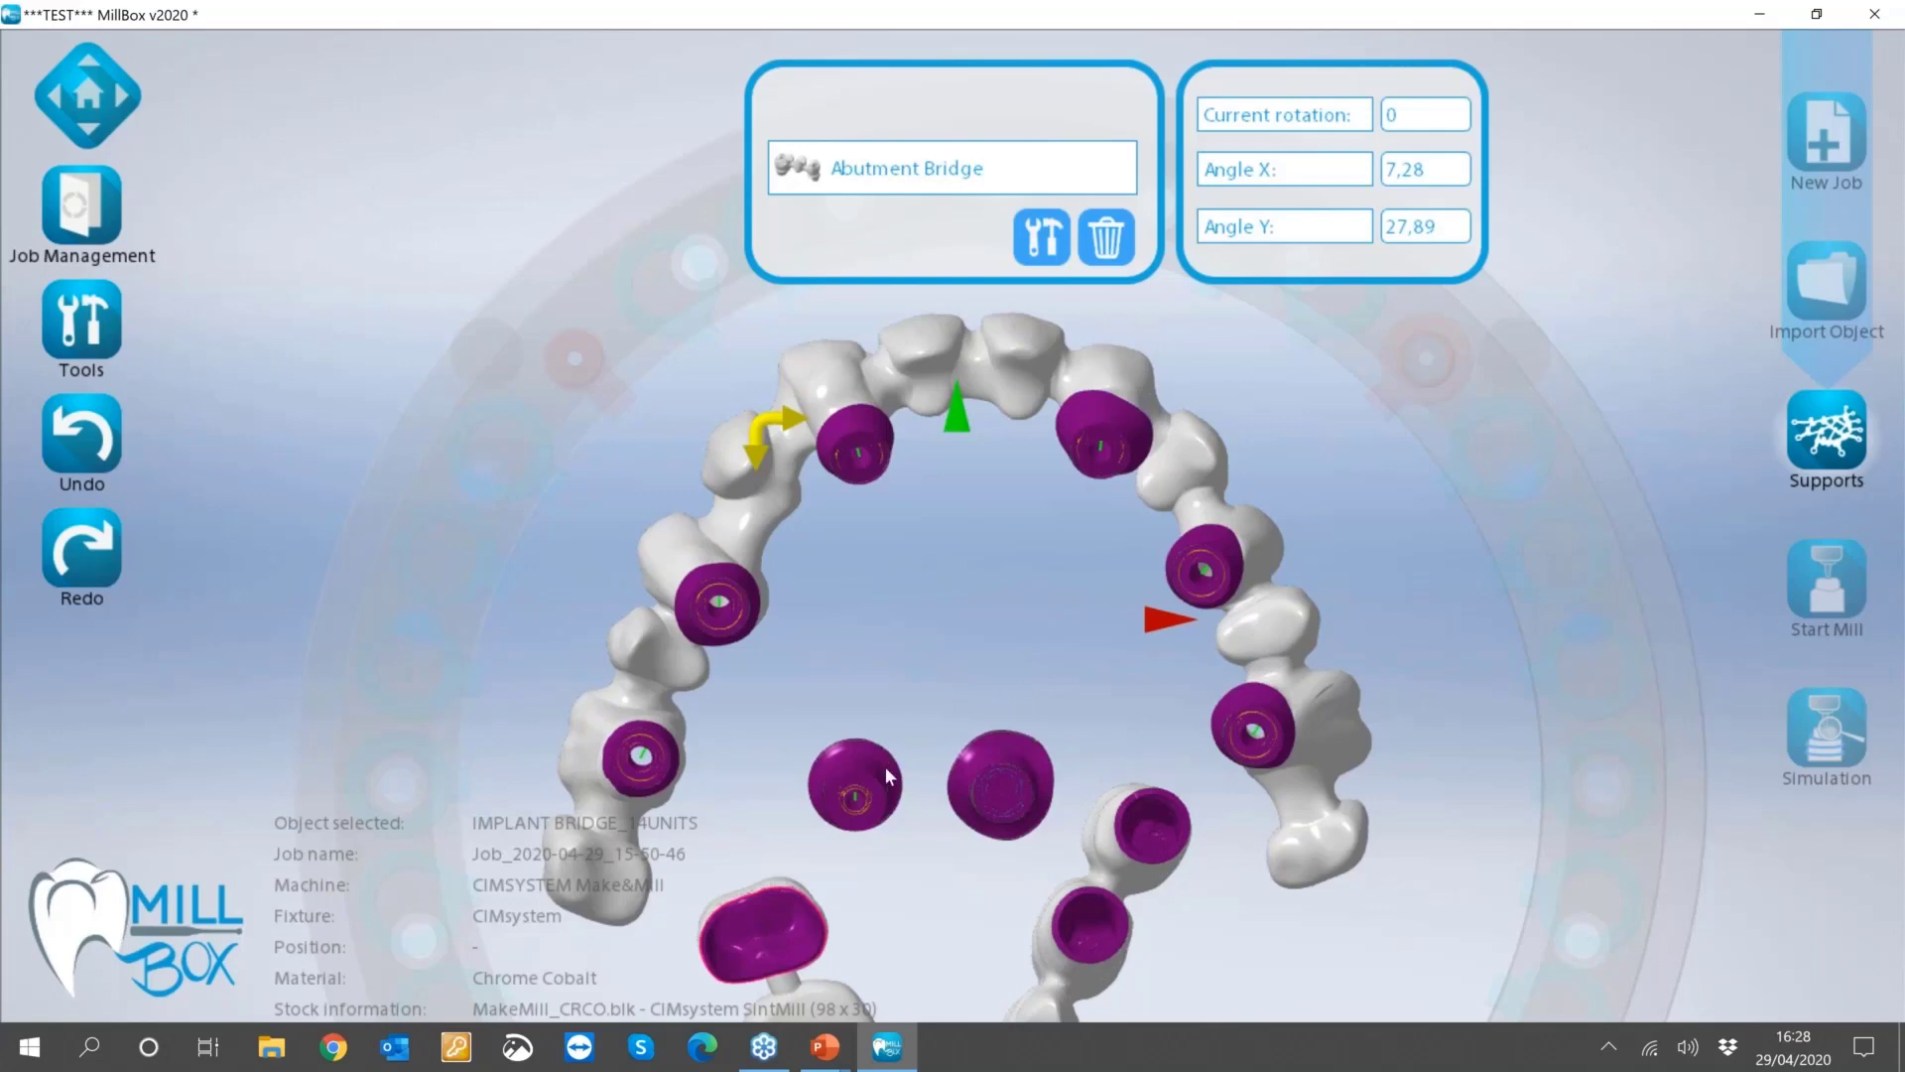
drag(886, 764, 1067, 556)
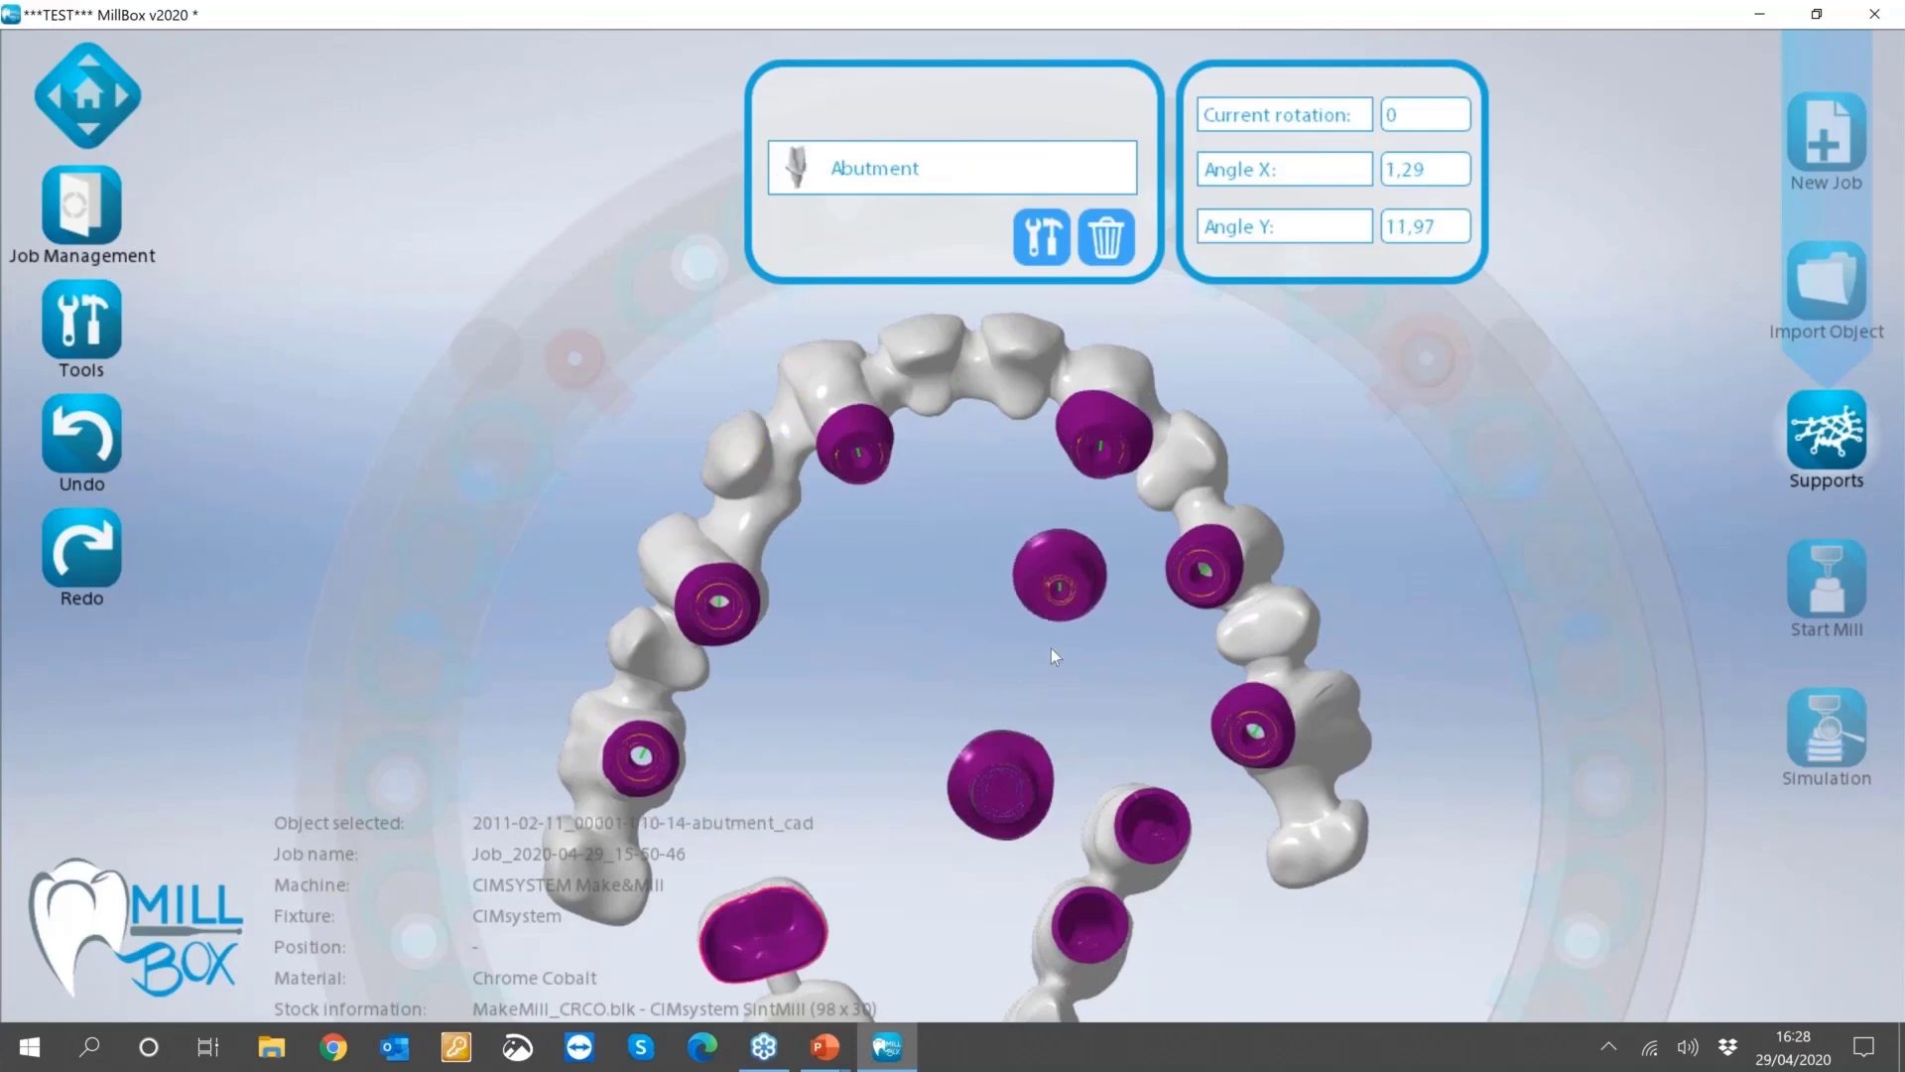
drag(1000, 785, 903, 591)
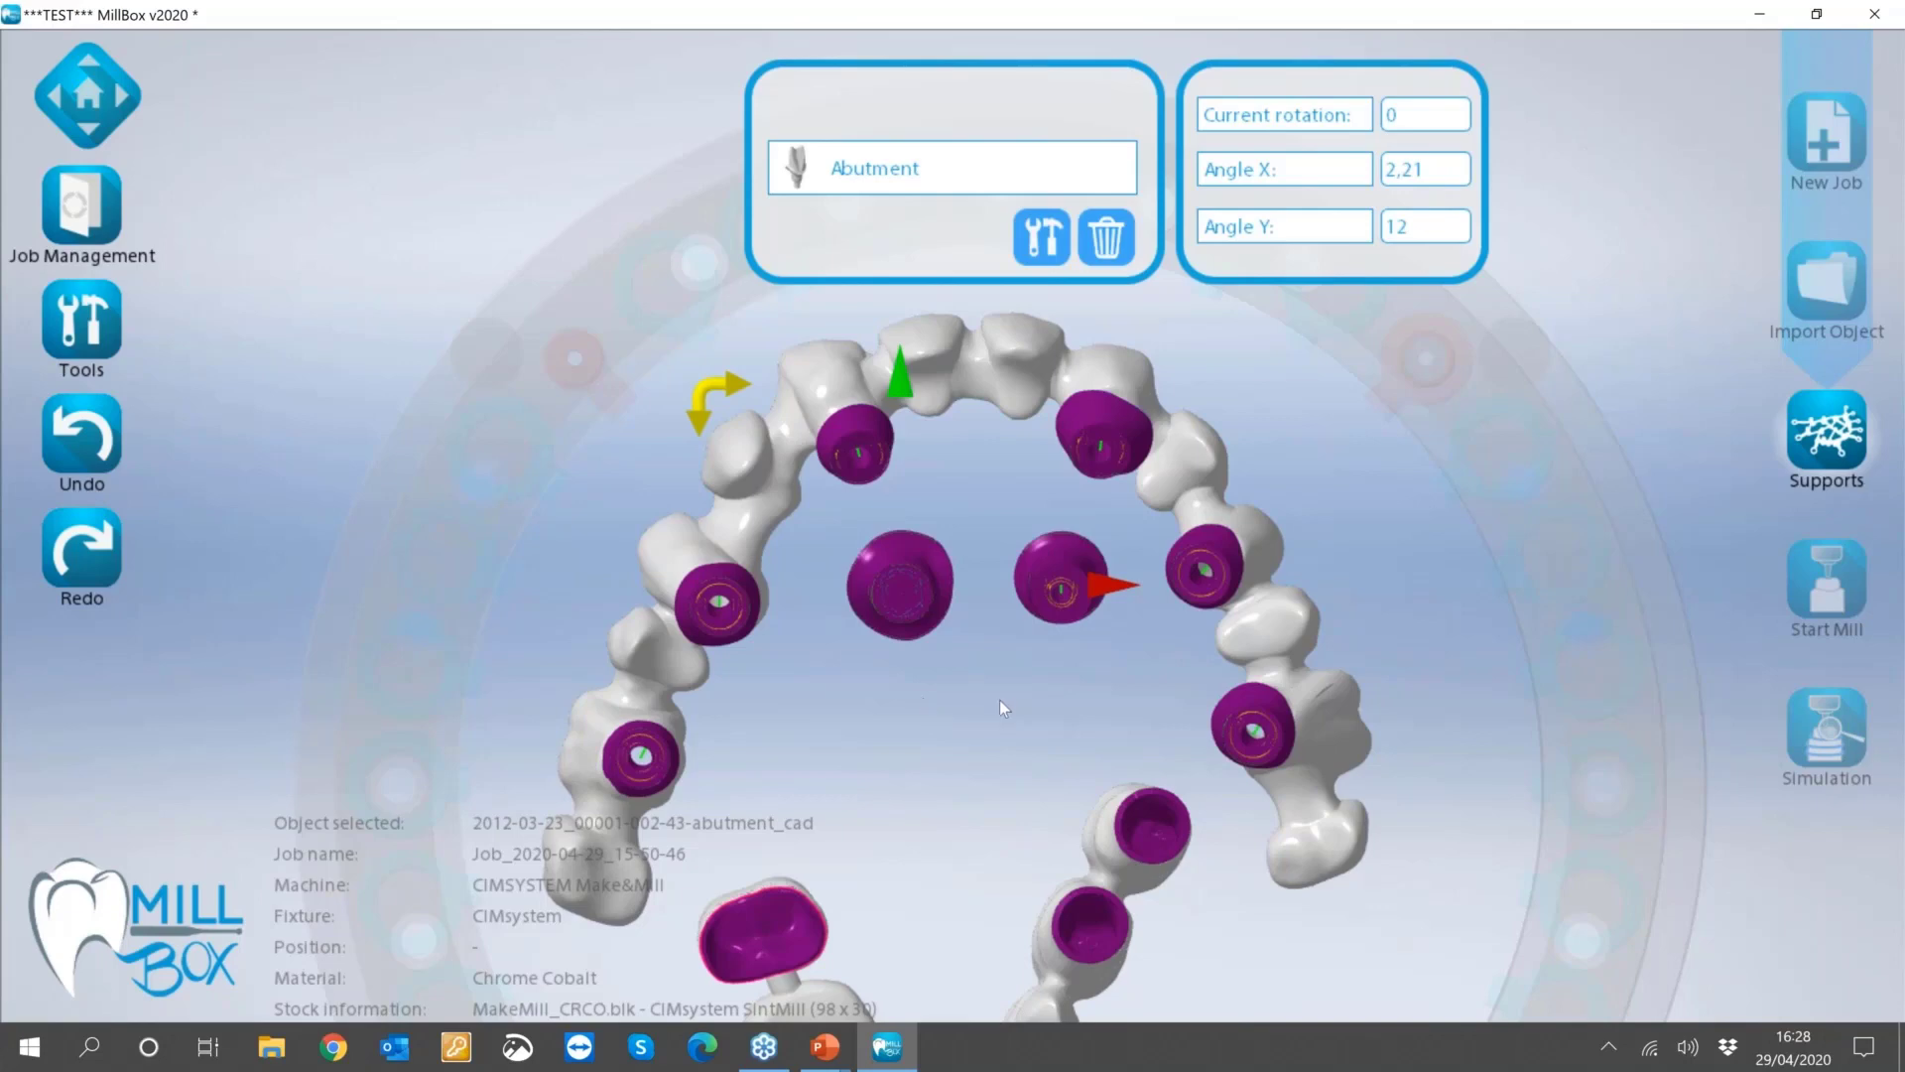
Move the framework bridge with a cavity at each end up into the arch and turn it to a diagonal orientation.
scroll(1032, 567, down, 5)
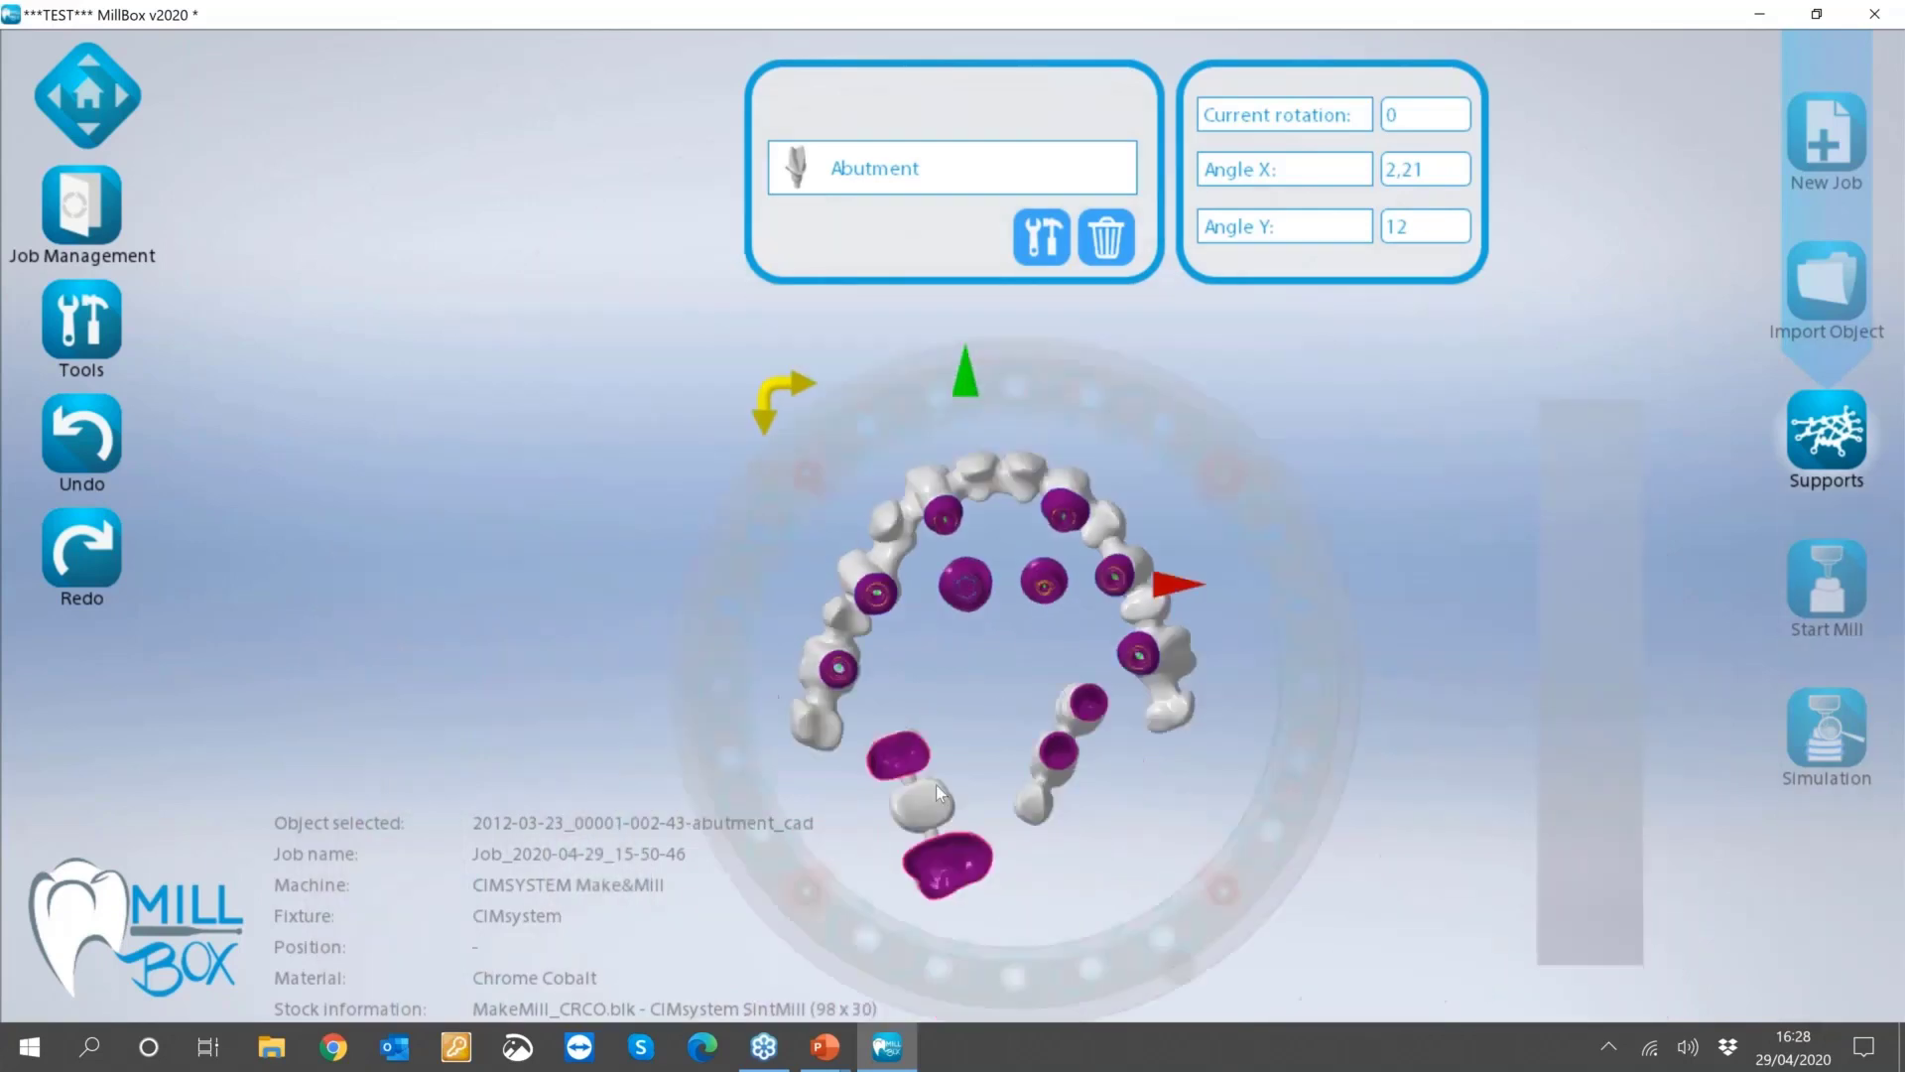
click(939, 775)
drag(942, 736, 957, 722)
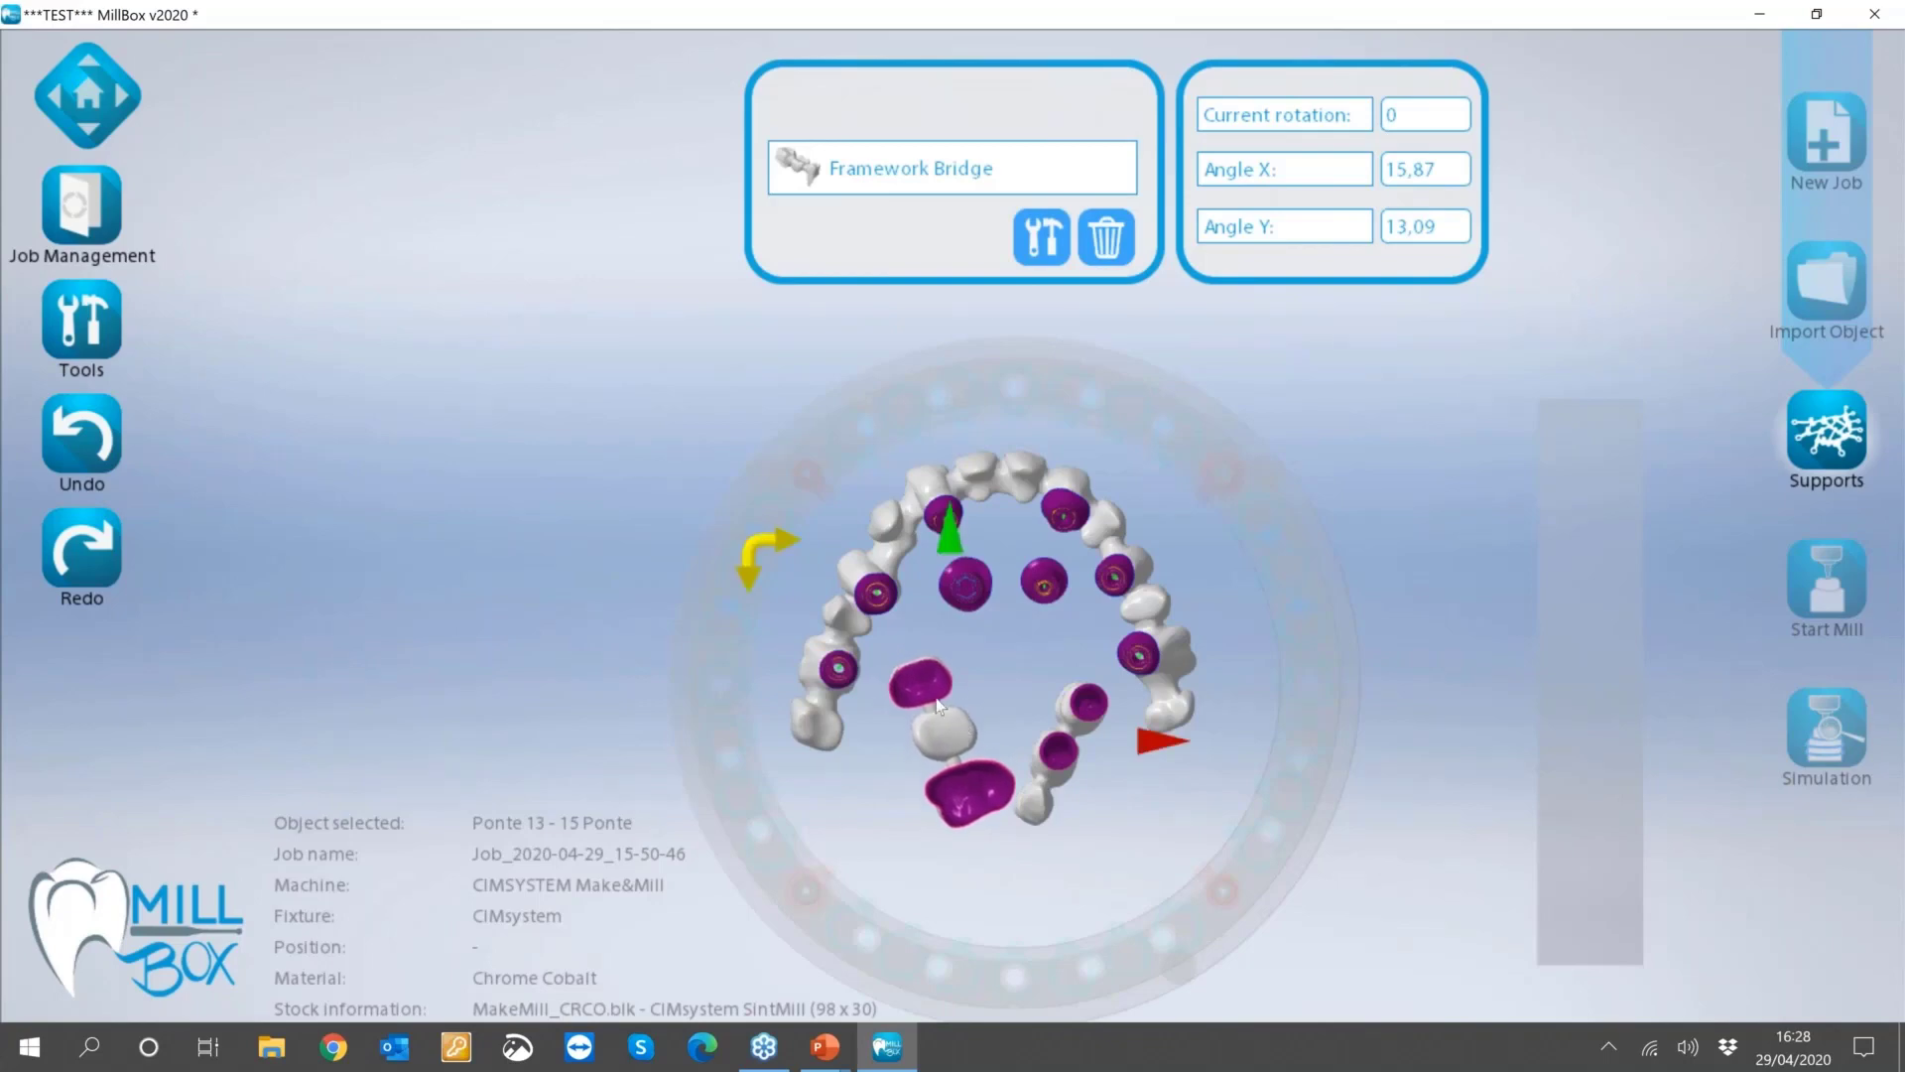
drag(712, 583, 958, 719)
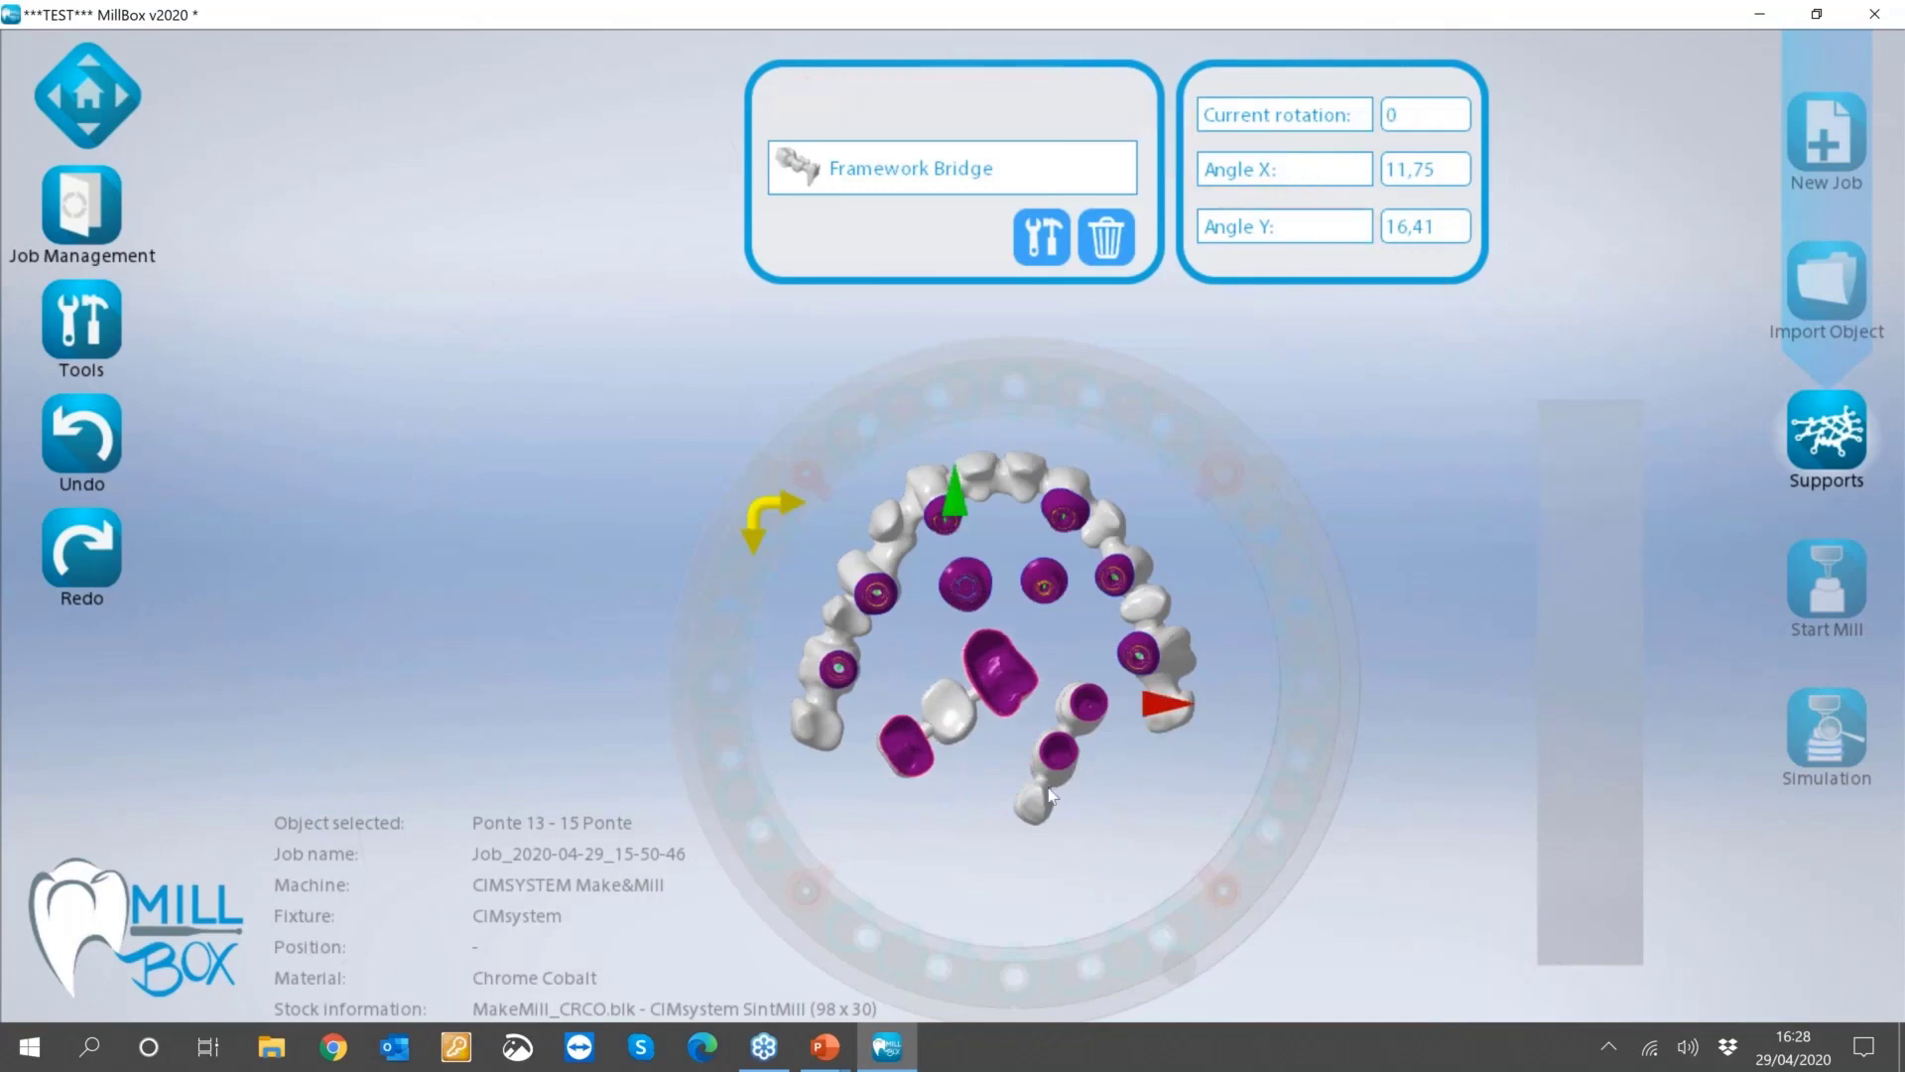
Move the framework bridge with two adjacent cavities slightly outwards and turn it partway towards horizontal.
drag(1044, 791, 1062, 784)
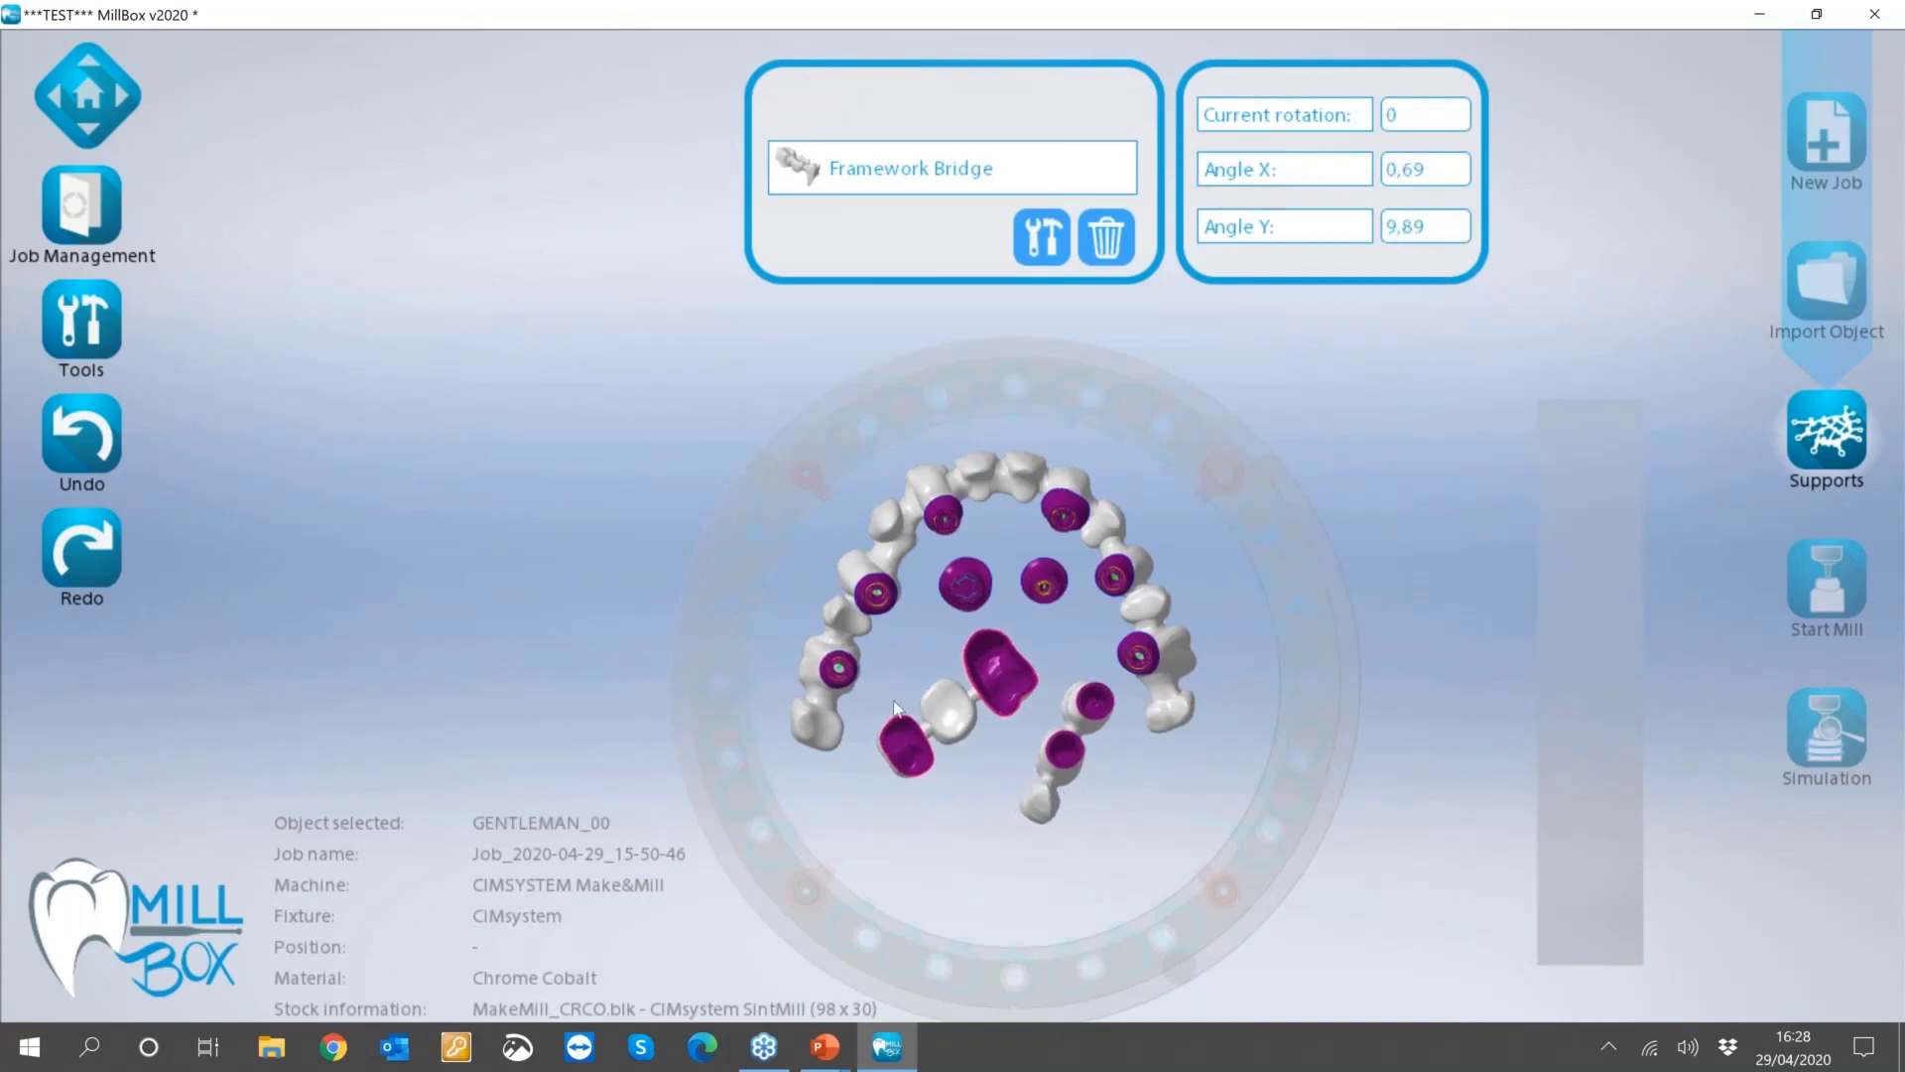
click(909, 526)
drag(859, 552, 951, 728)
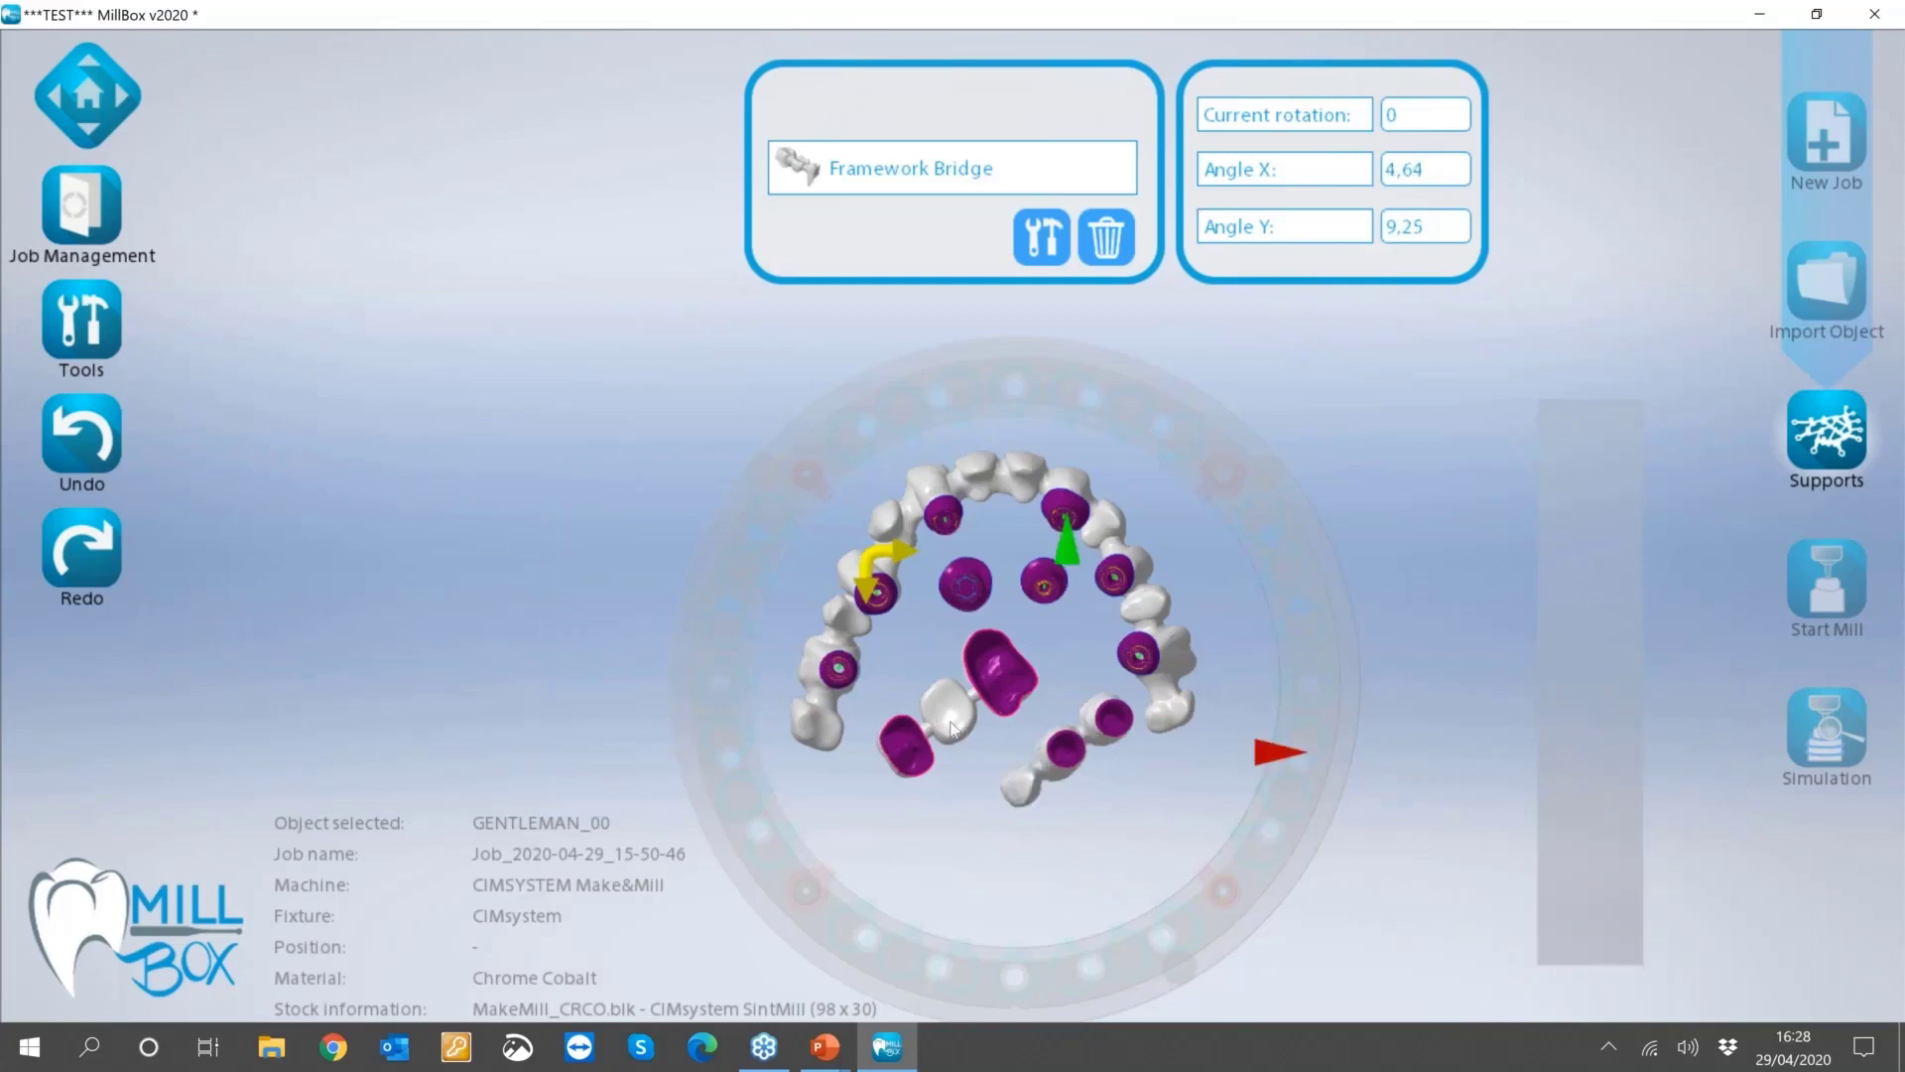
Turn the framework bridge with a cavity at each end horizontal and place it across the inside of the arch, behind the abutments.
click(952, 729)
drag(767, 512, 928, 586)
drag(943, 707, 973, 661)
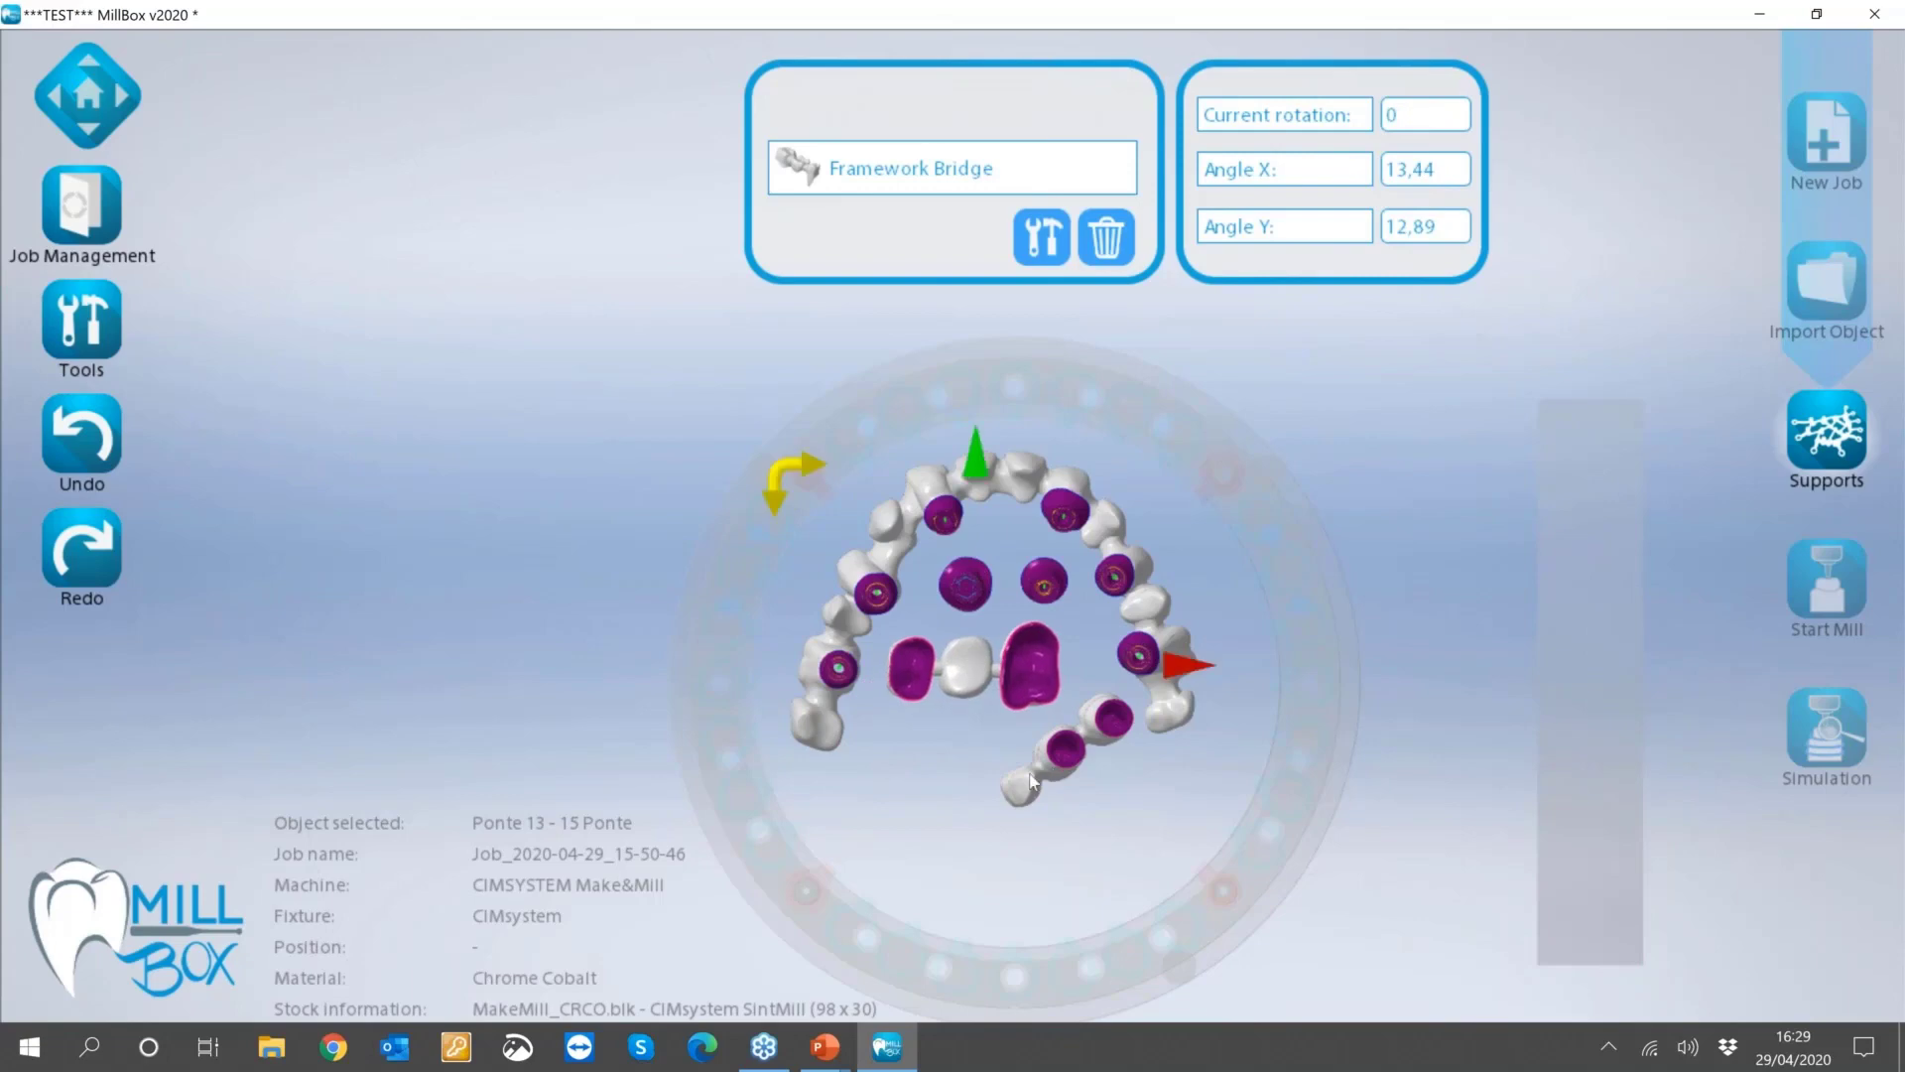
Turn the framework bridge with two adjacent cavities horizontal and place it across the open end of the arch.
click(886, 568)
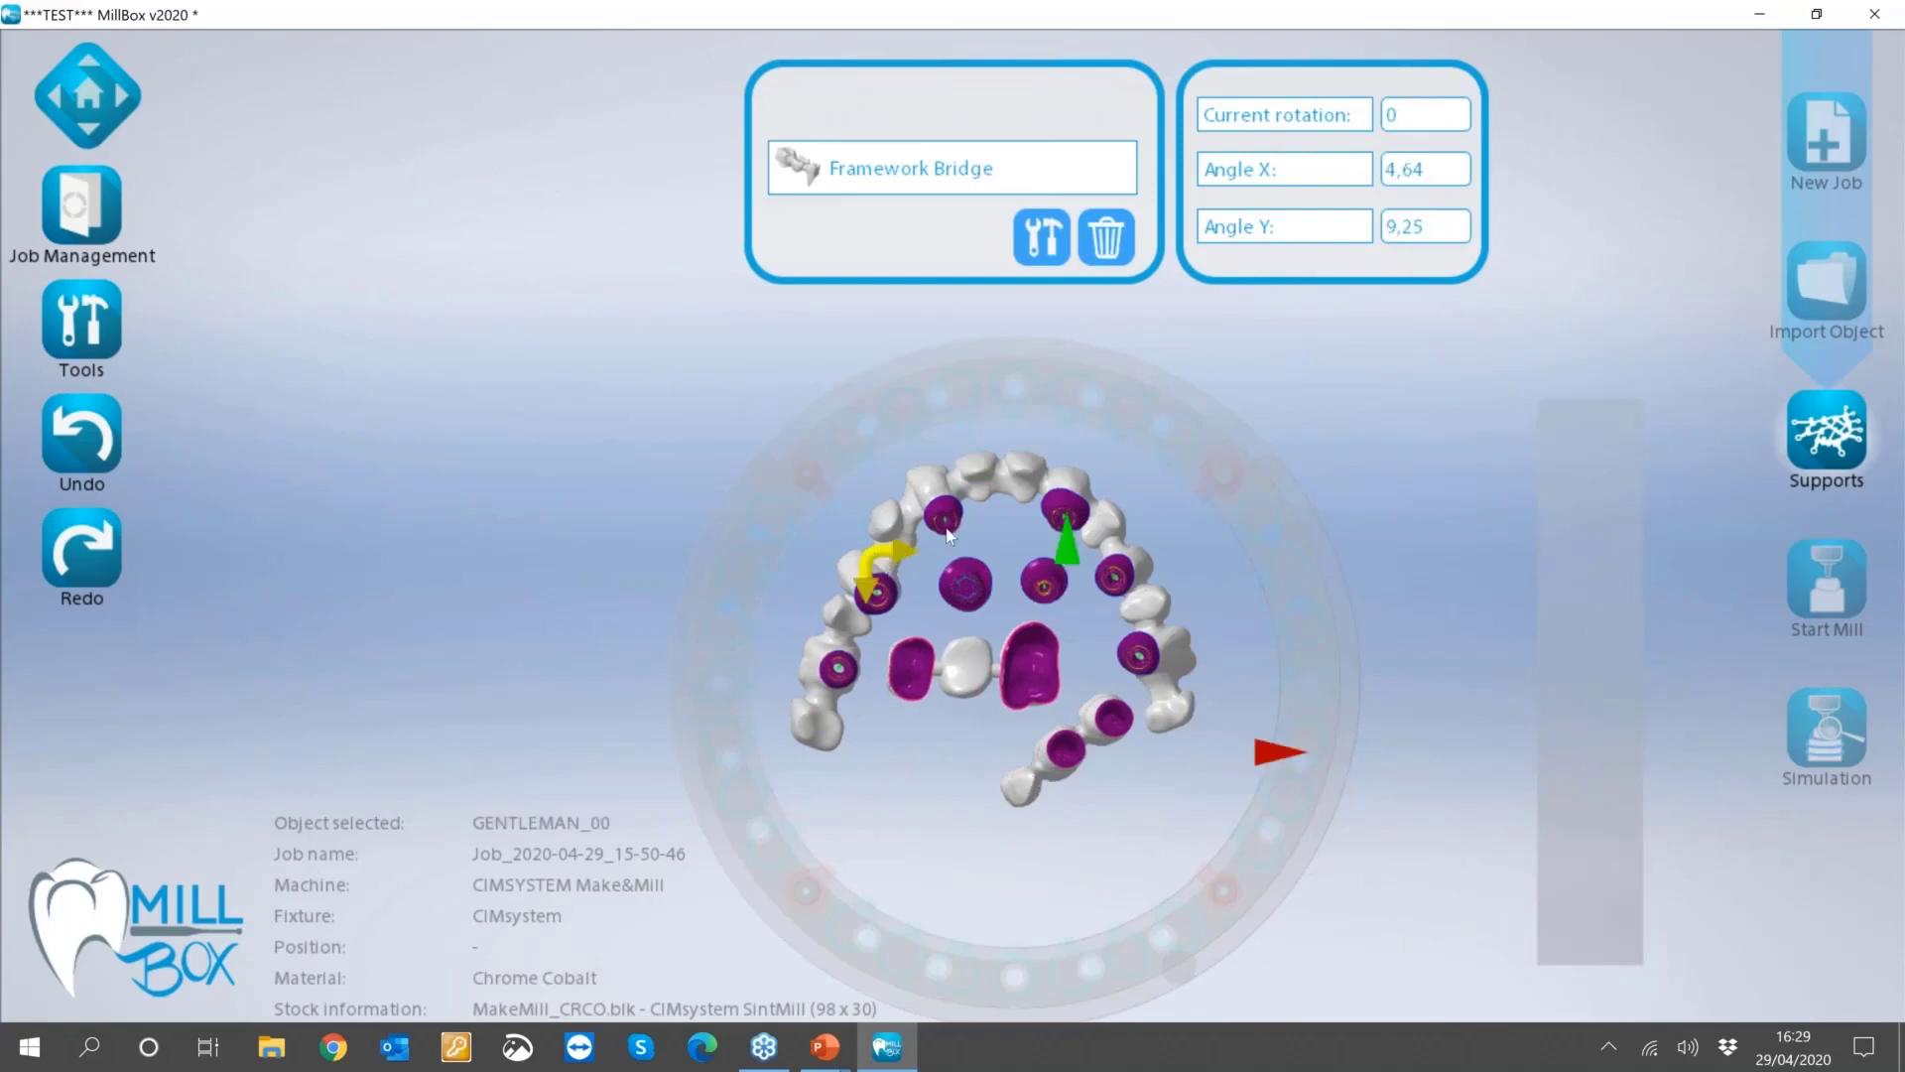
drag(951, 536, 1032, 536)
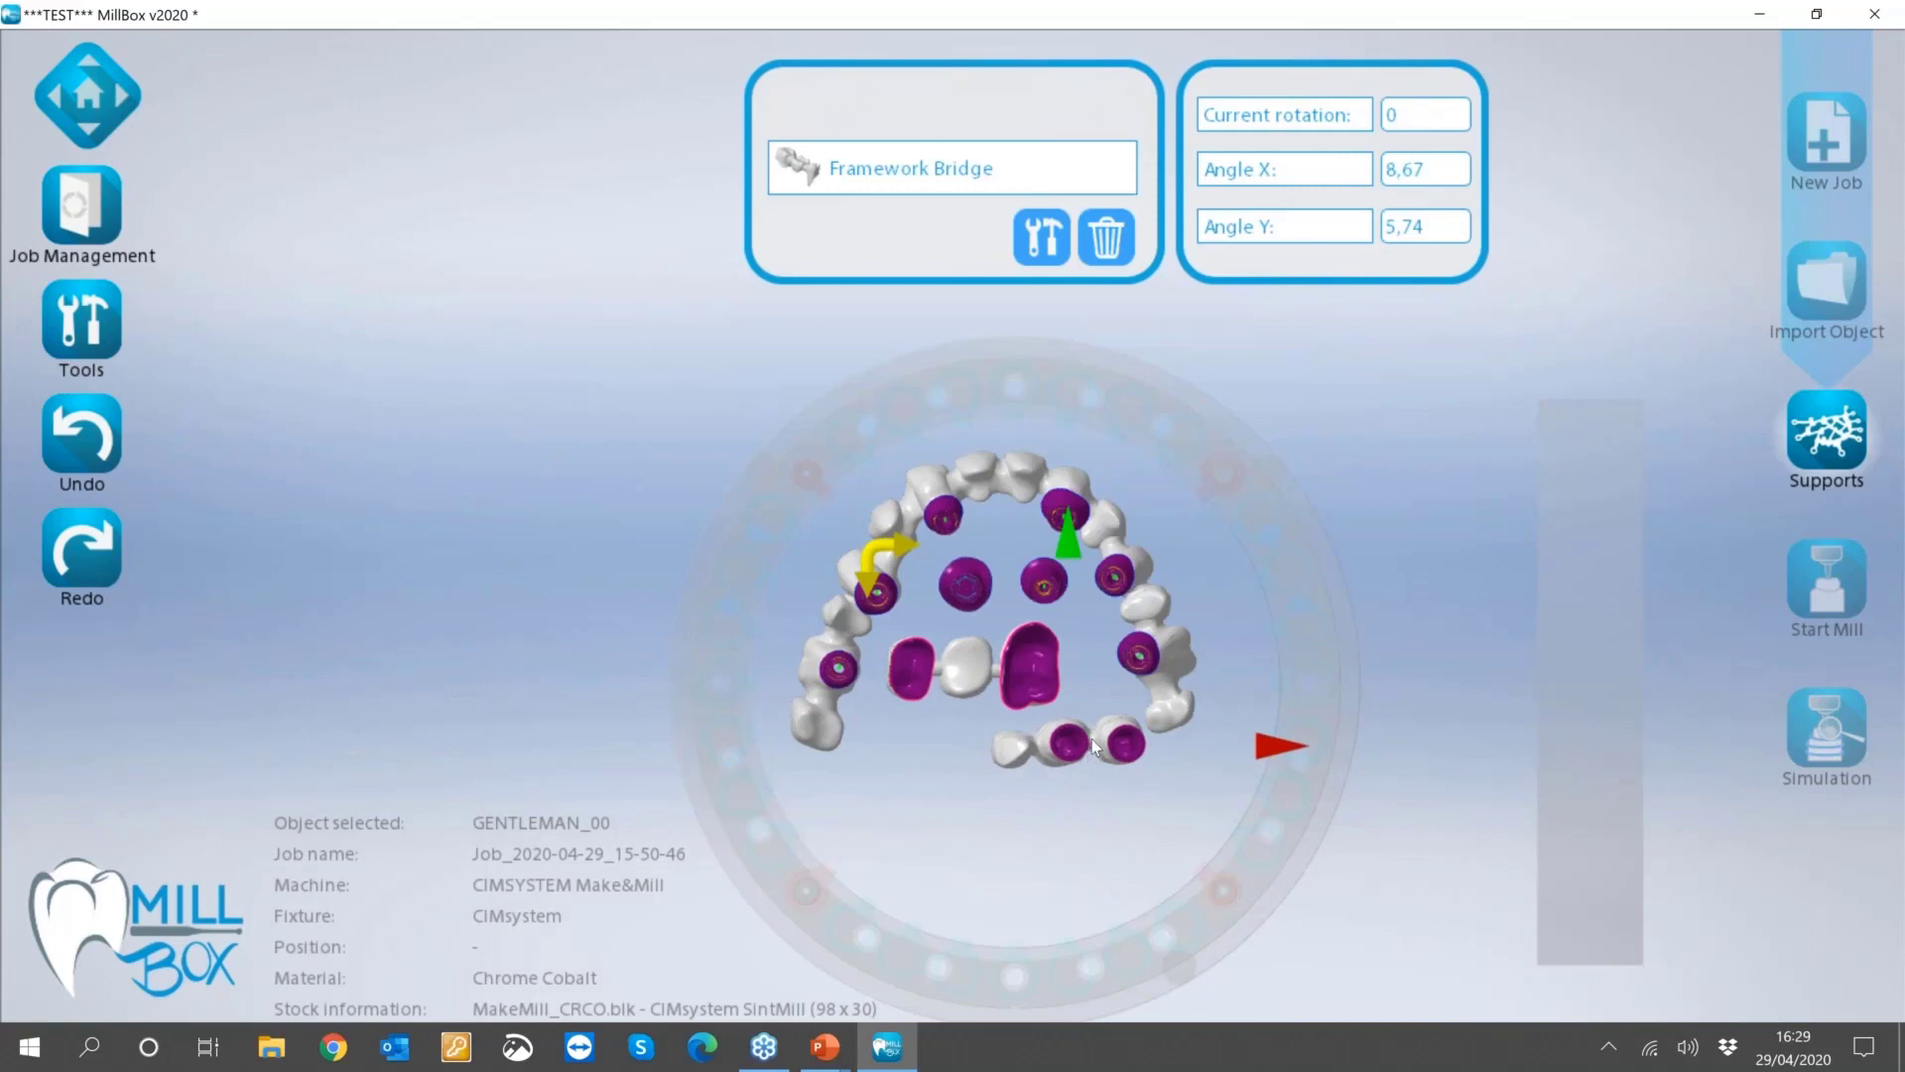
drag(1095, 749, 1090, 757)
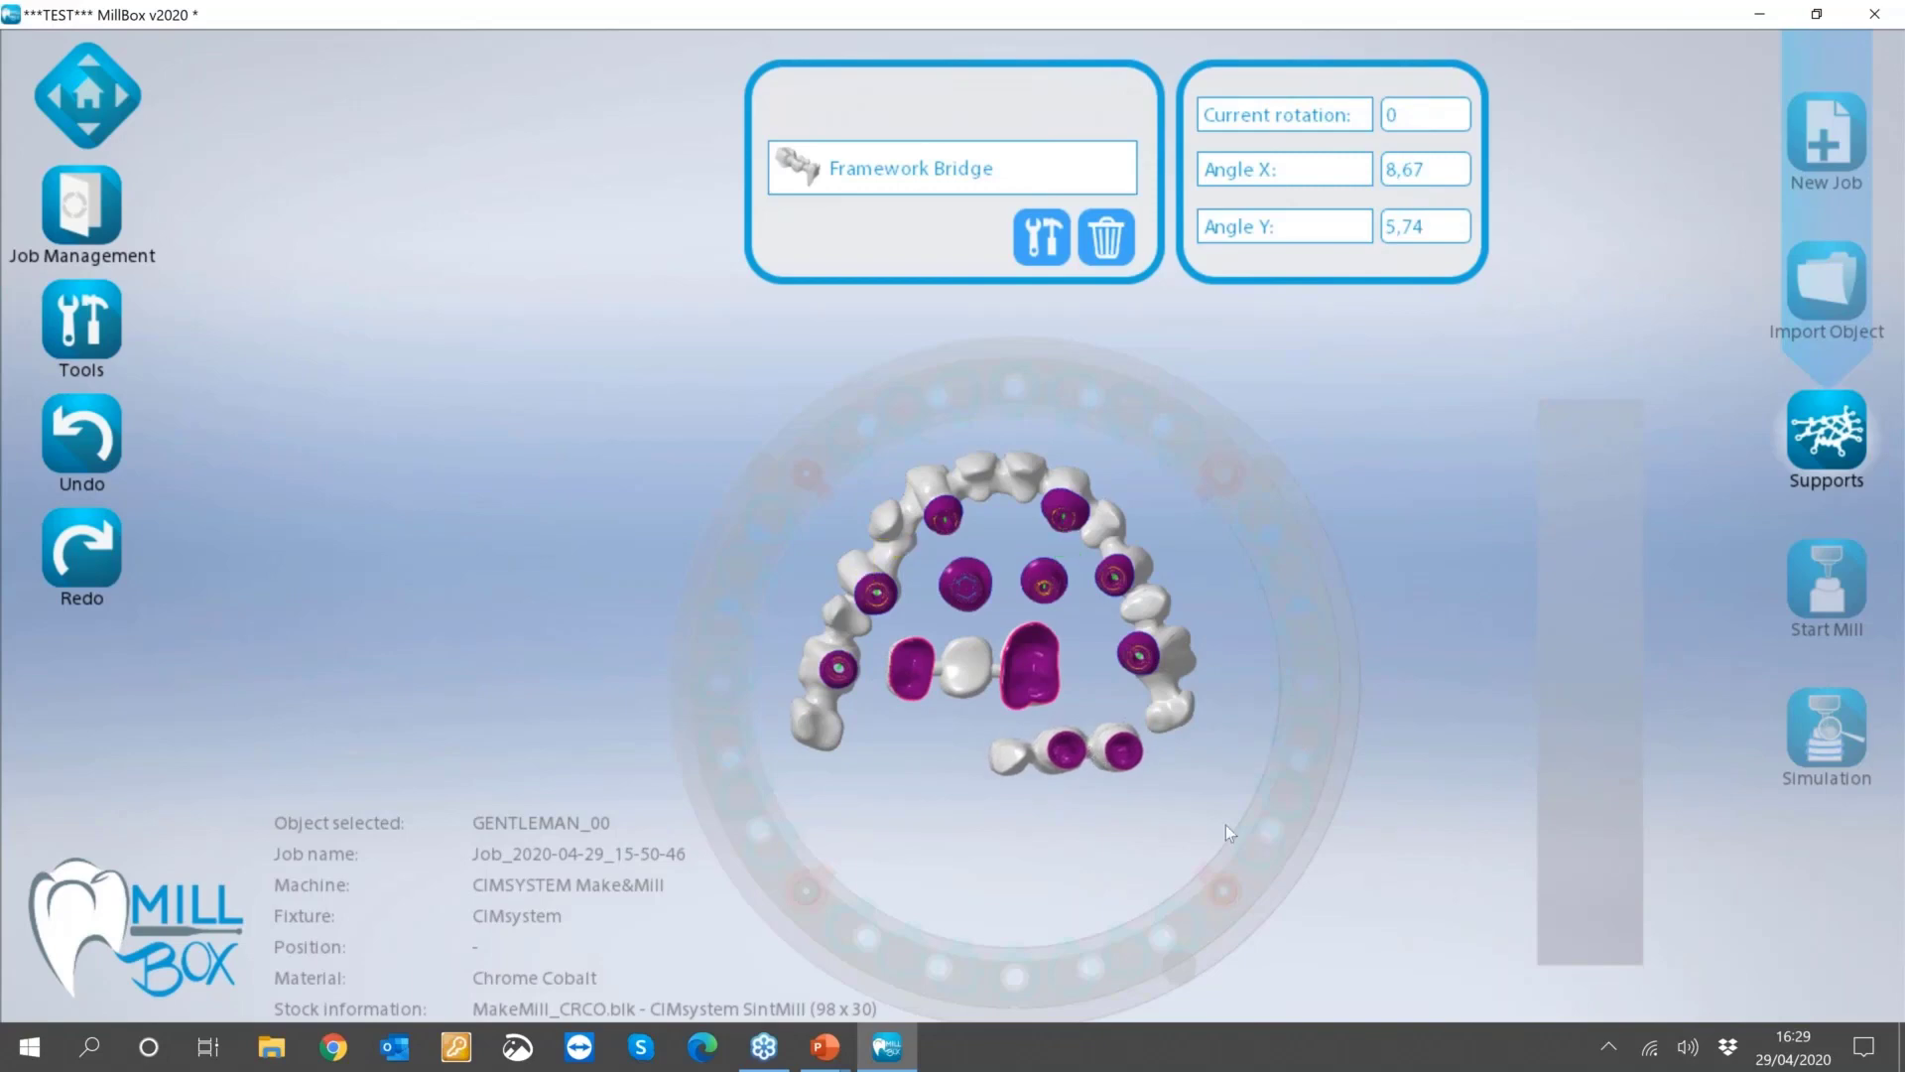
Deselect the repositioned bridge and open support editing in Add support mode.
click(1443, 439)
click(1328, 511)
scroll(1055, 580, up, 5)
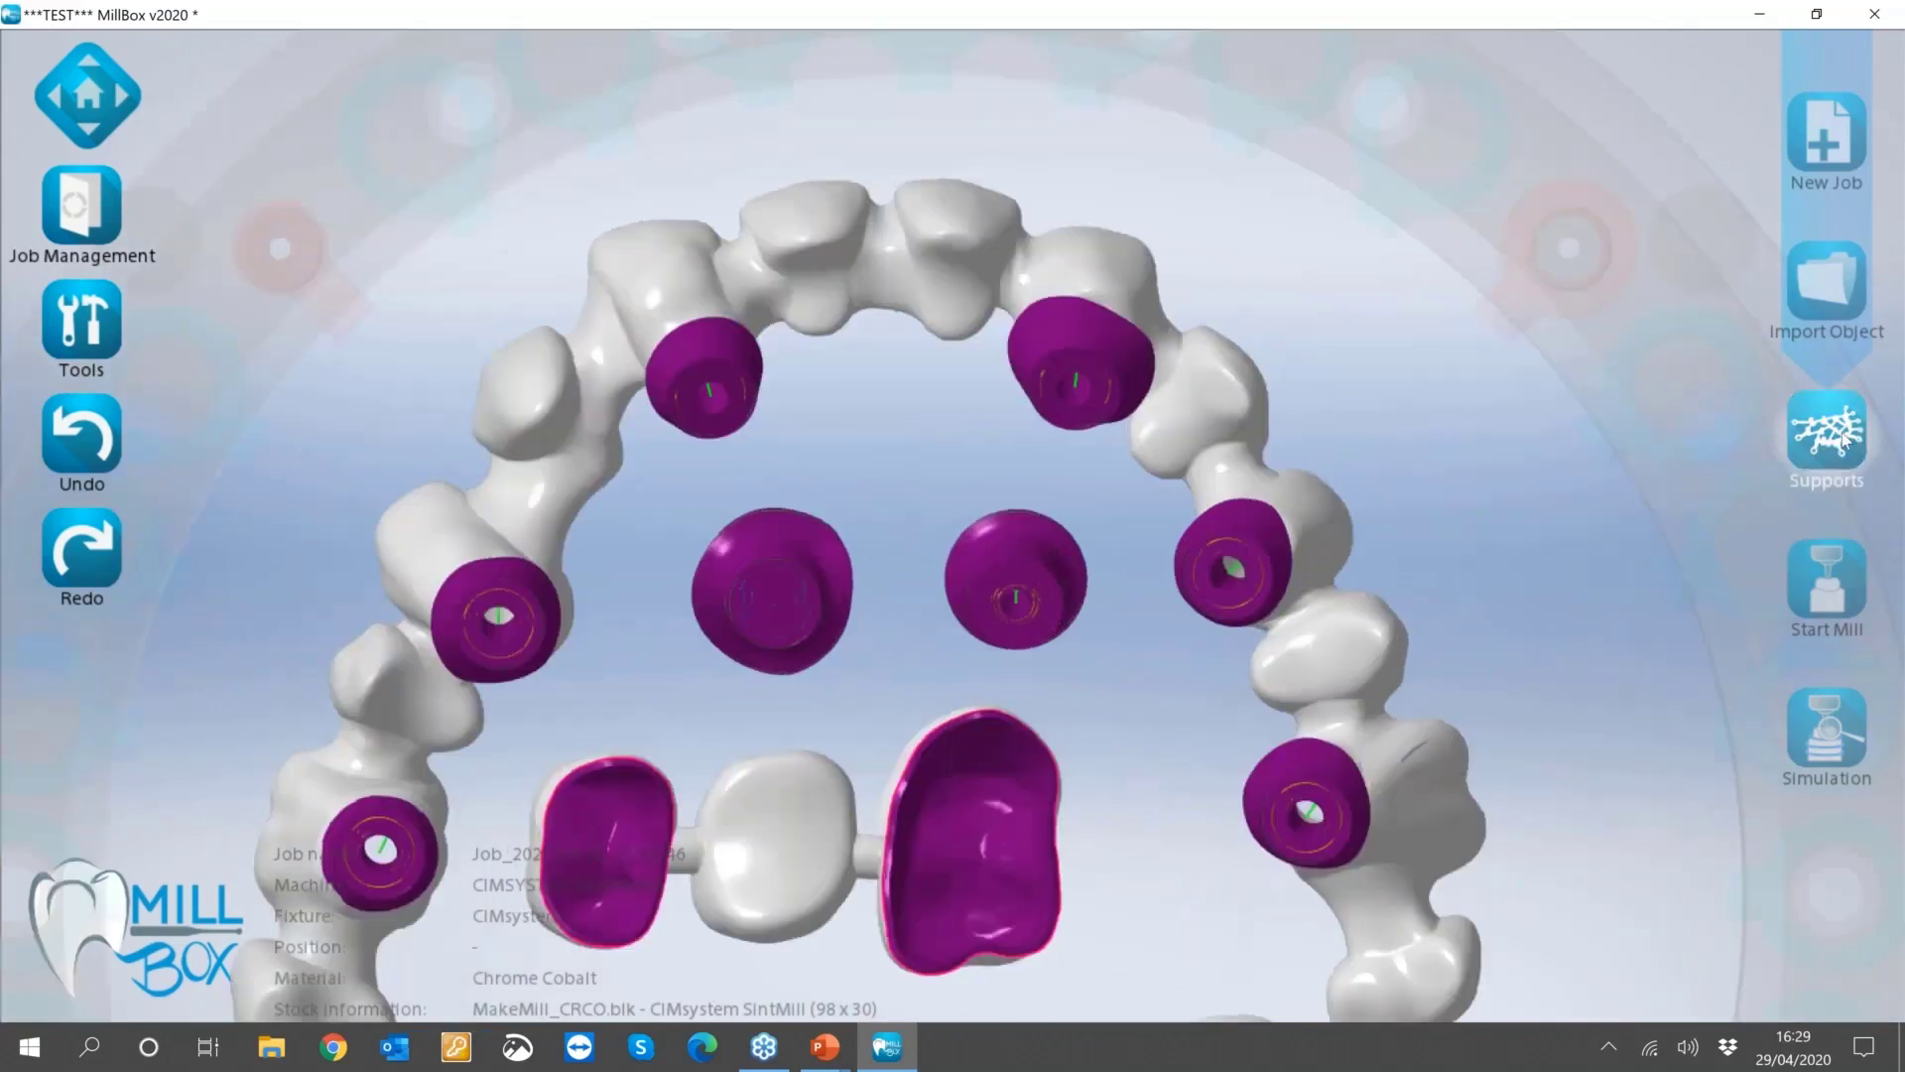
click(1842, 435)
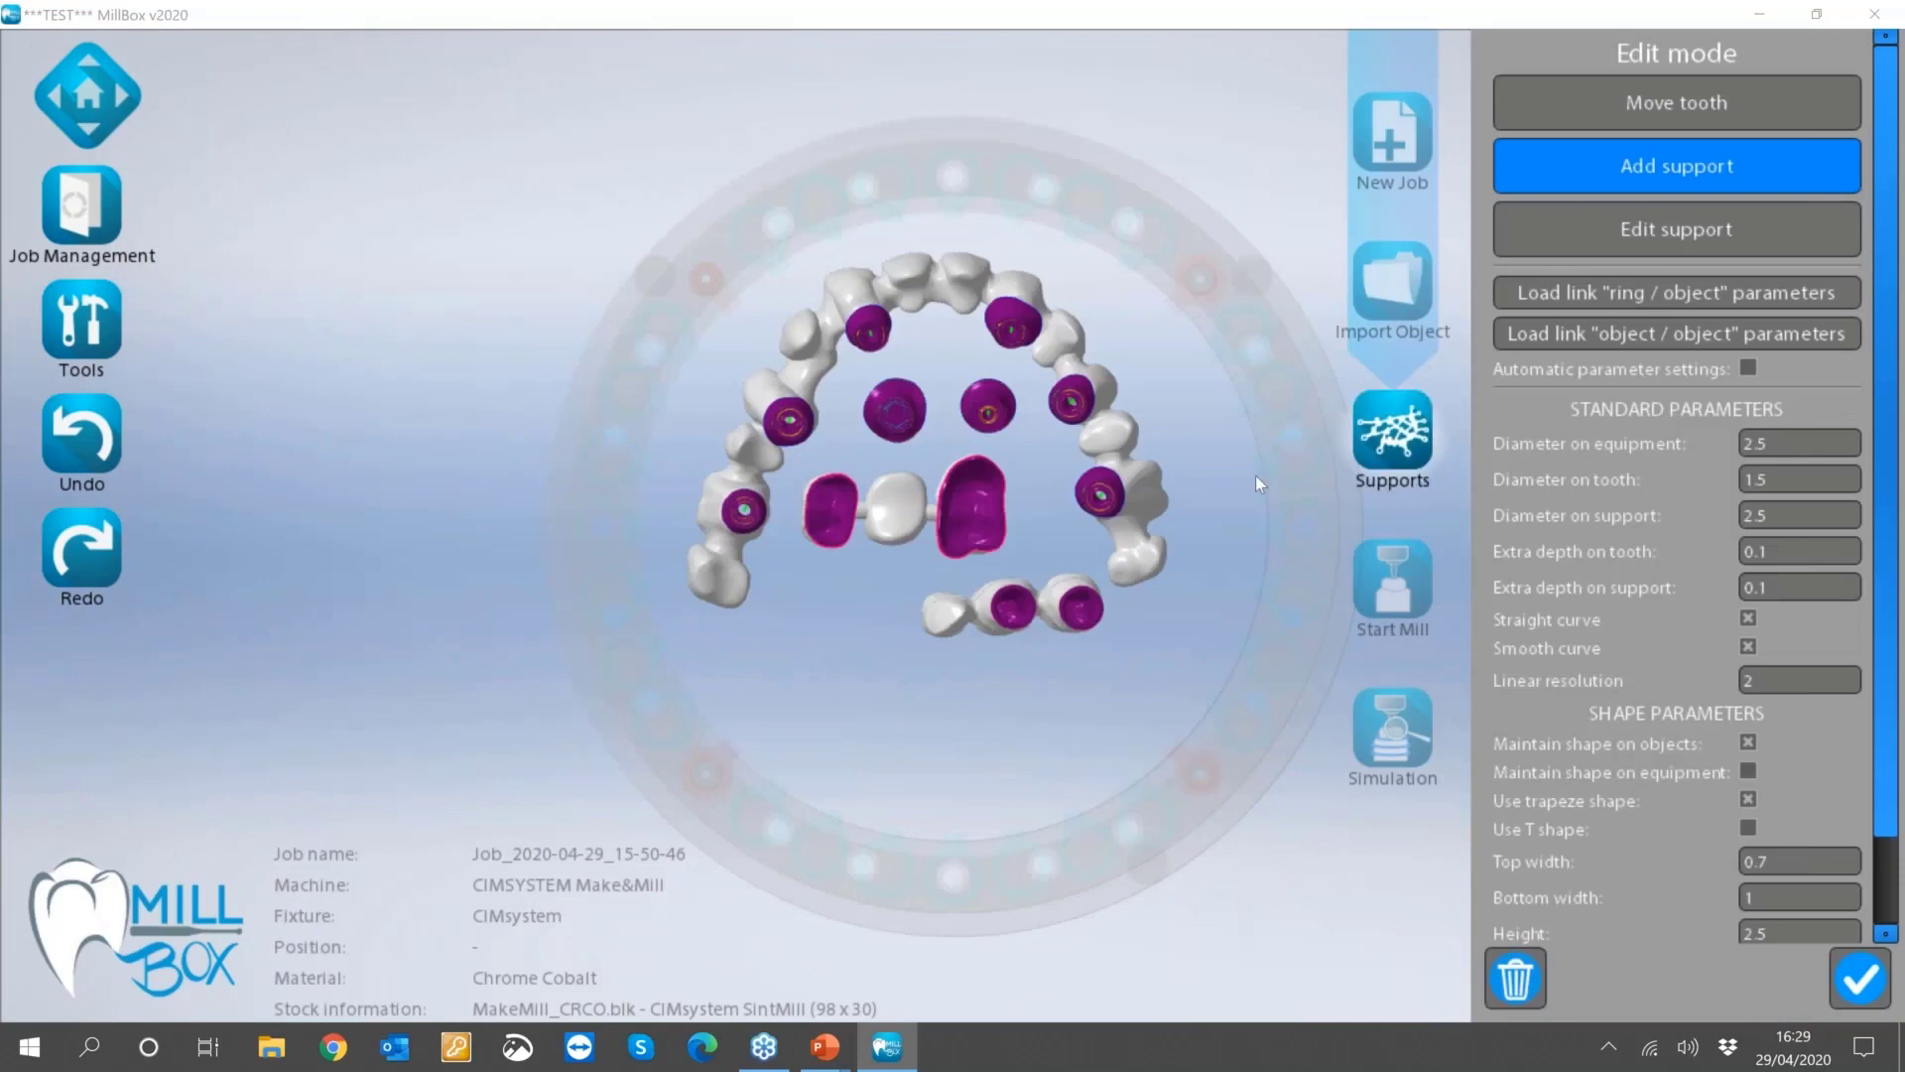
Examine the nested parts from the occlusal side and the ring's attachment points around the large implant bridge.
right_drag(1161, 614, 1129, 448)
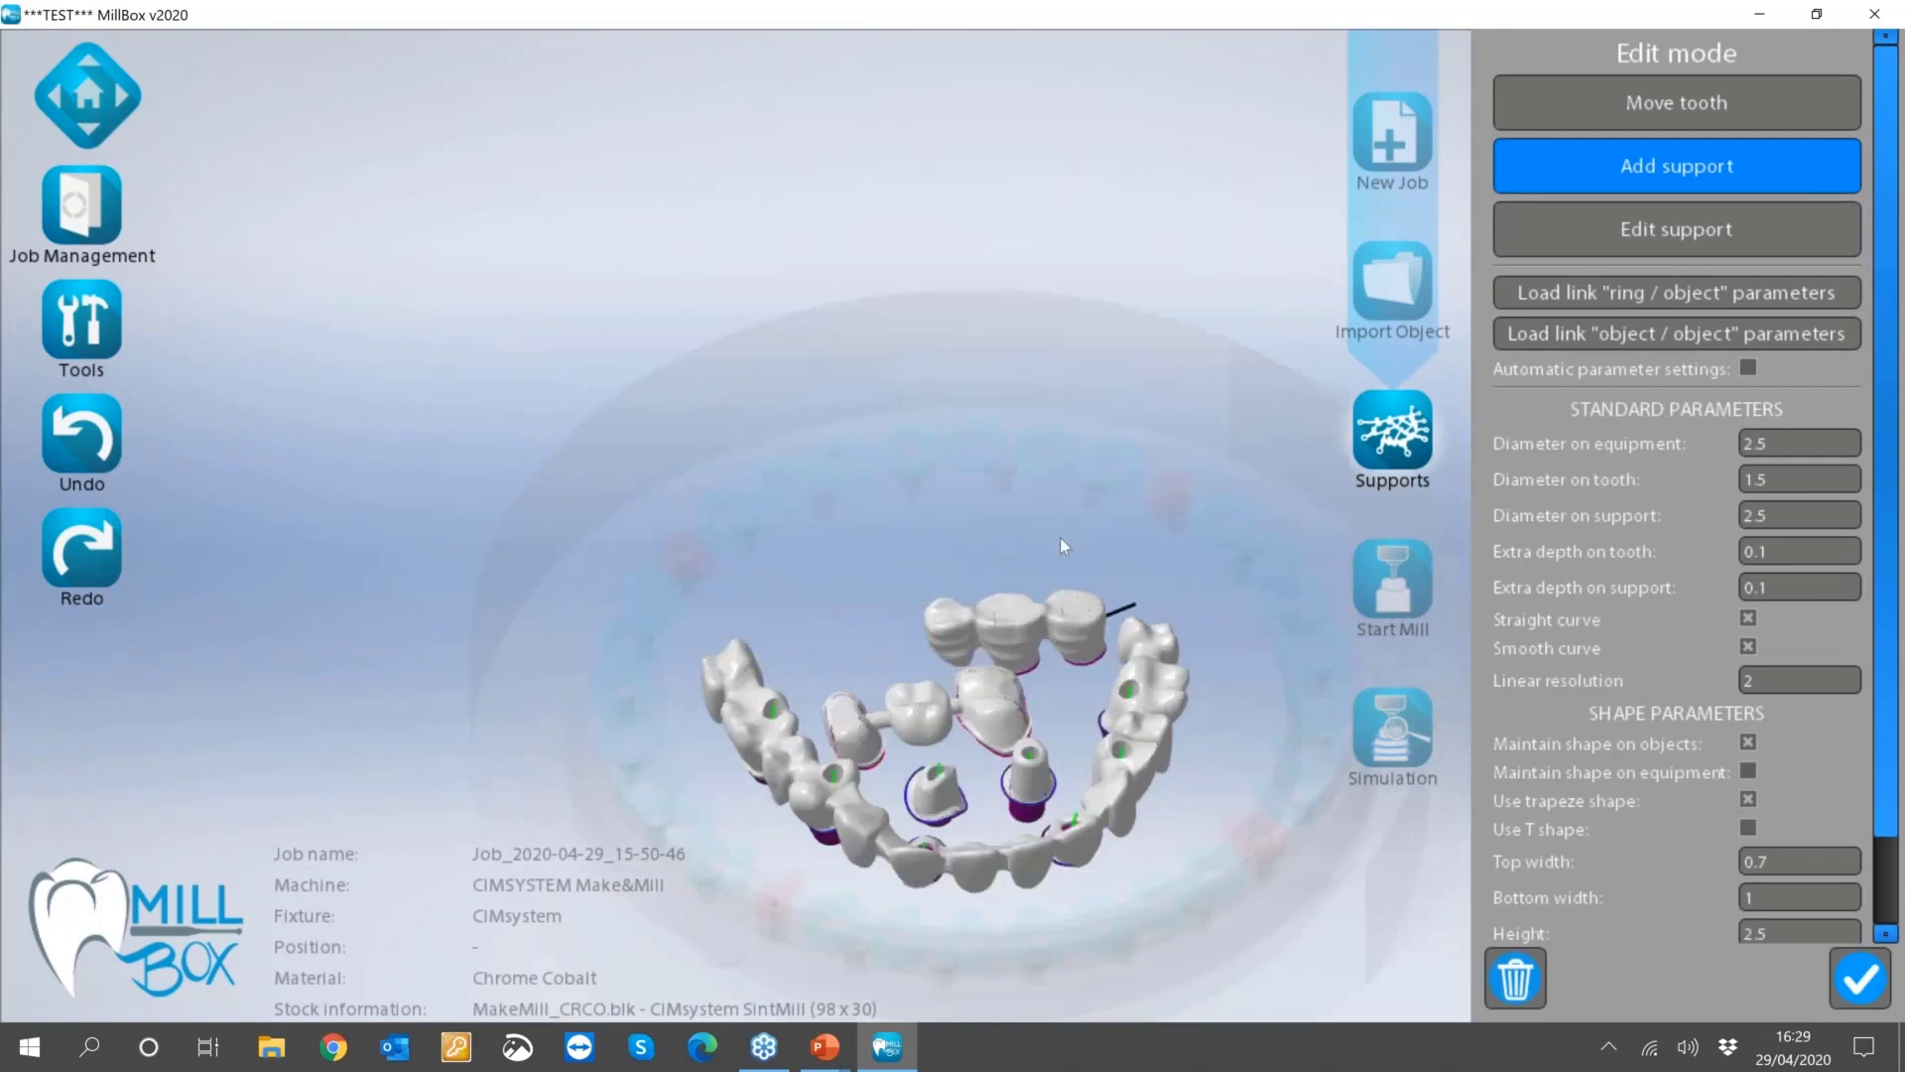
right_drag(1064, 553, 1021, 788)
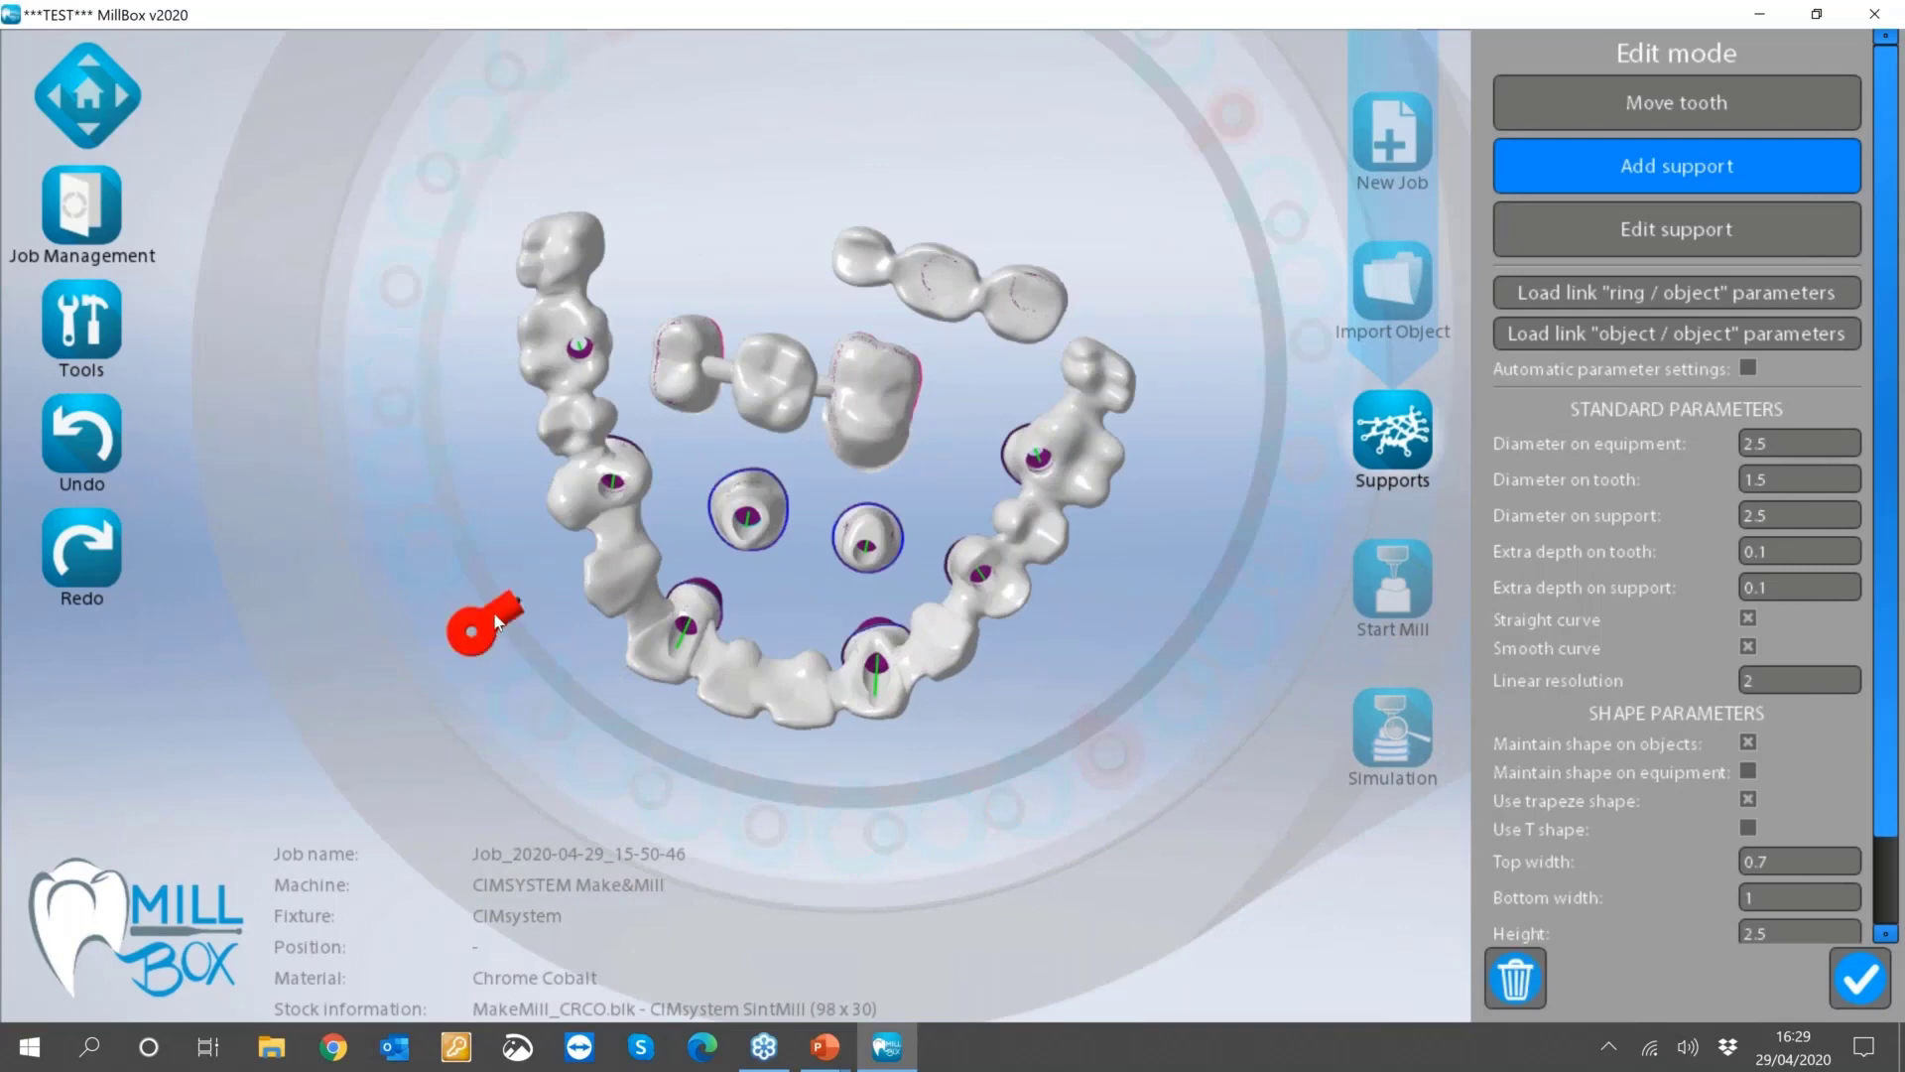
scroll(535, 626, down, 3)
mouse_move(599, 636)
middle_down()
mouse_move(585, 645)
mouse_move(613, 650)
mouse_move(583, 651)
middle_up()
scroll(487, 649, up, 4)
scroll(525, 629, down, 3)
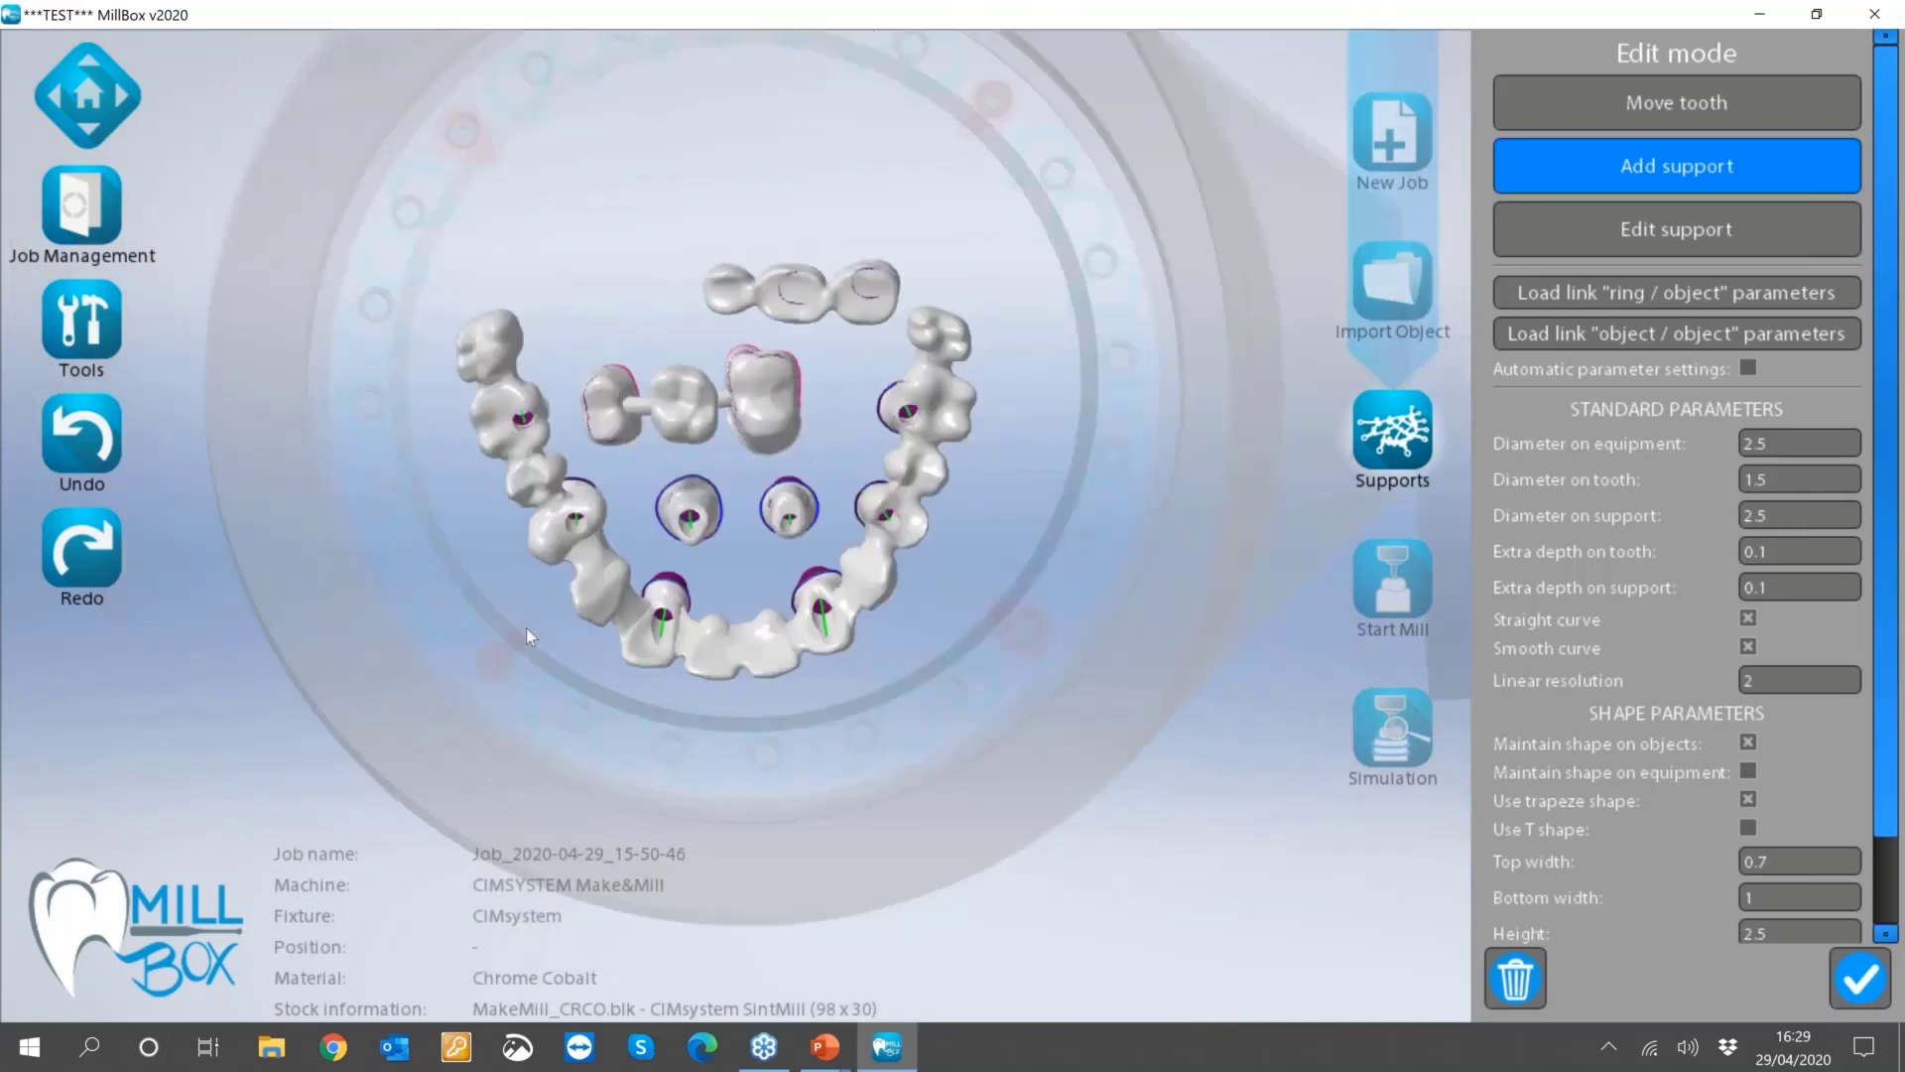
scroll(526, 635, up, 4)
scroll(700, 667, down, 1)
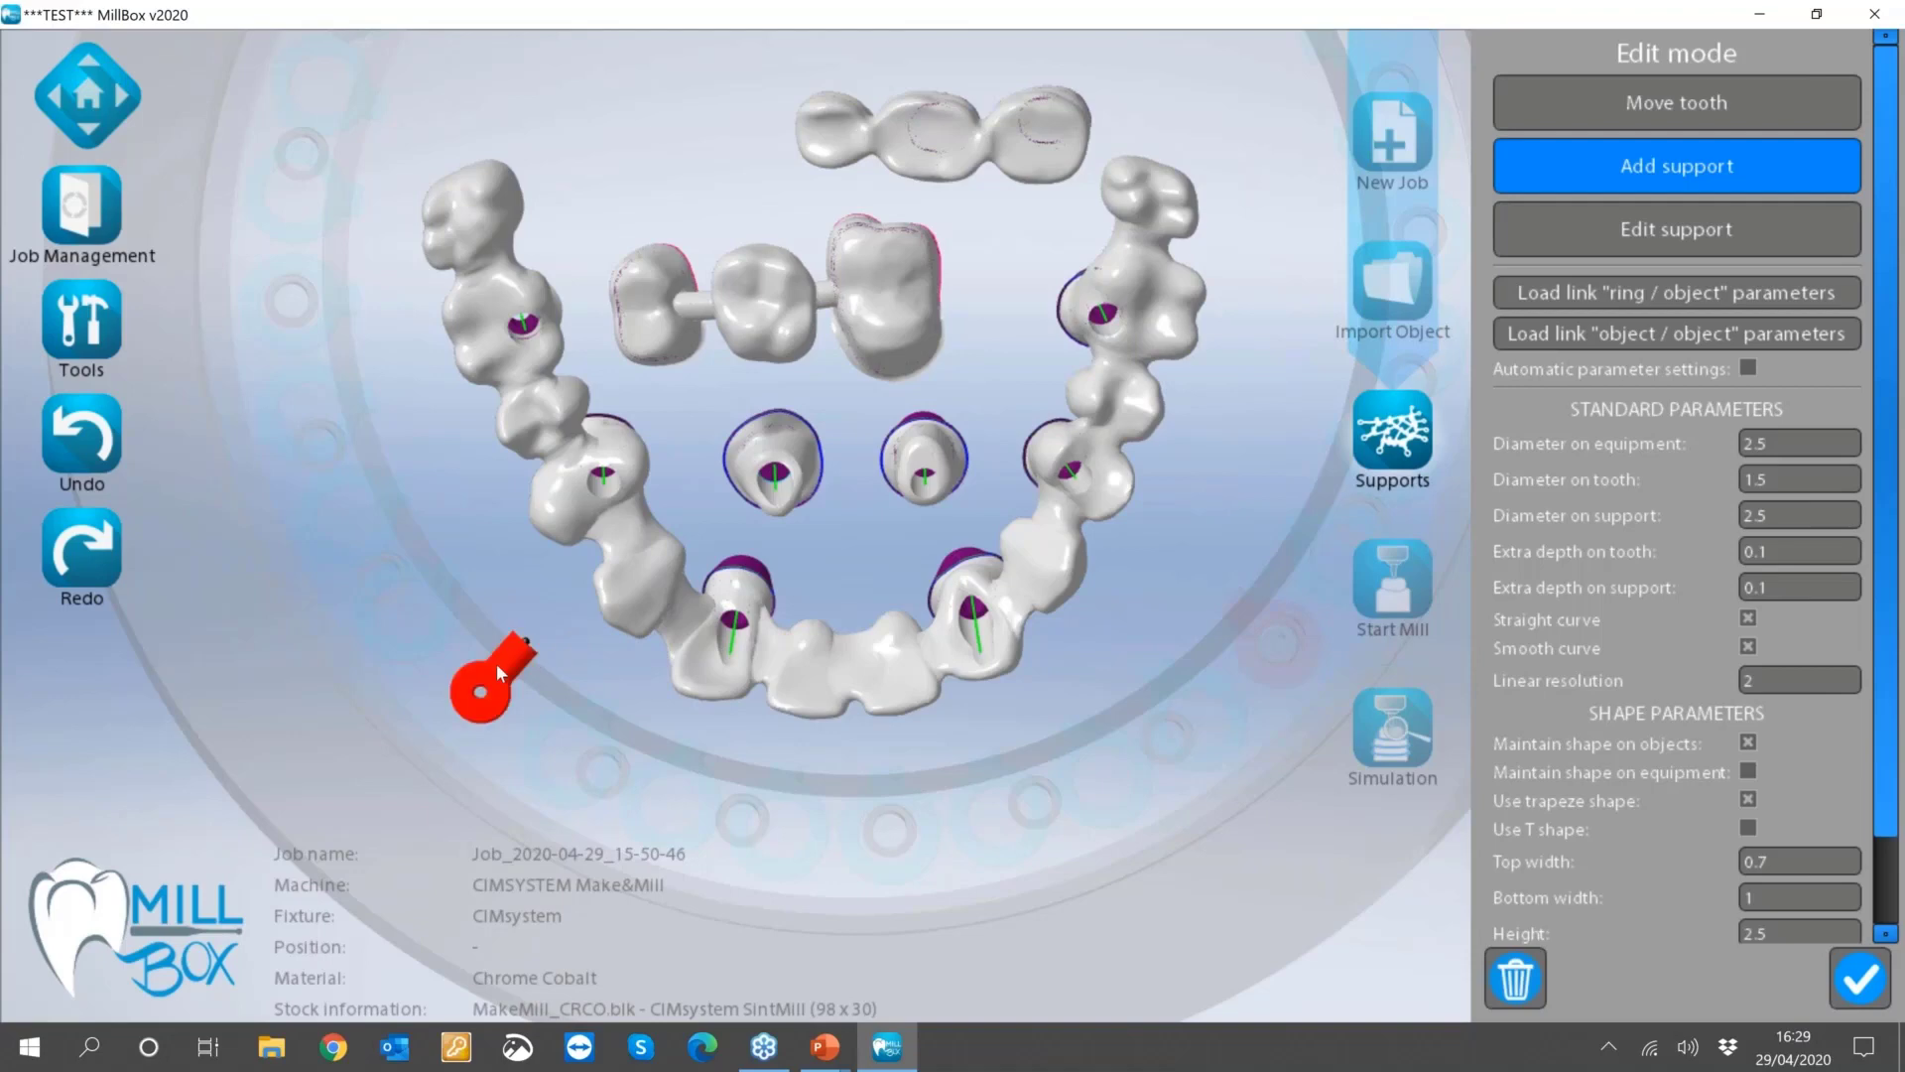
scroll(804, 812, down, 3)
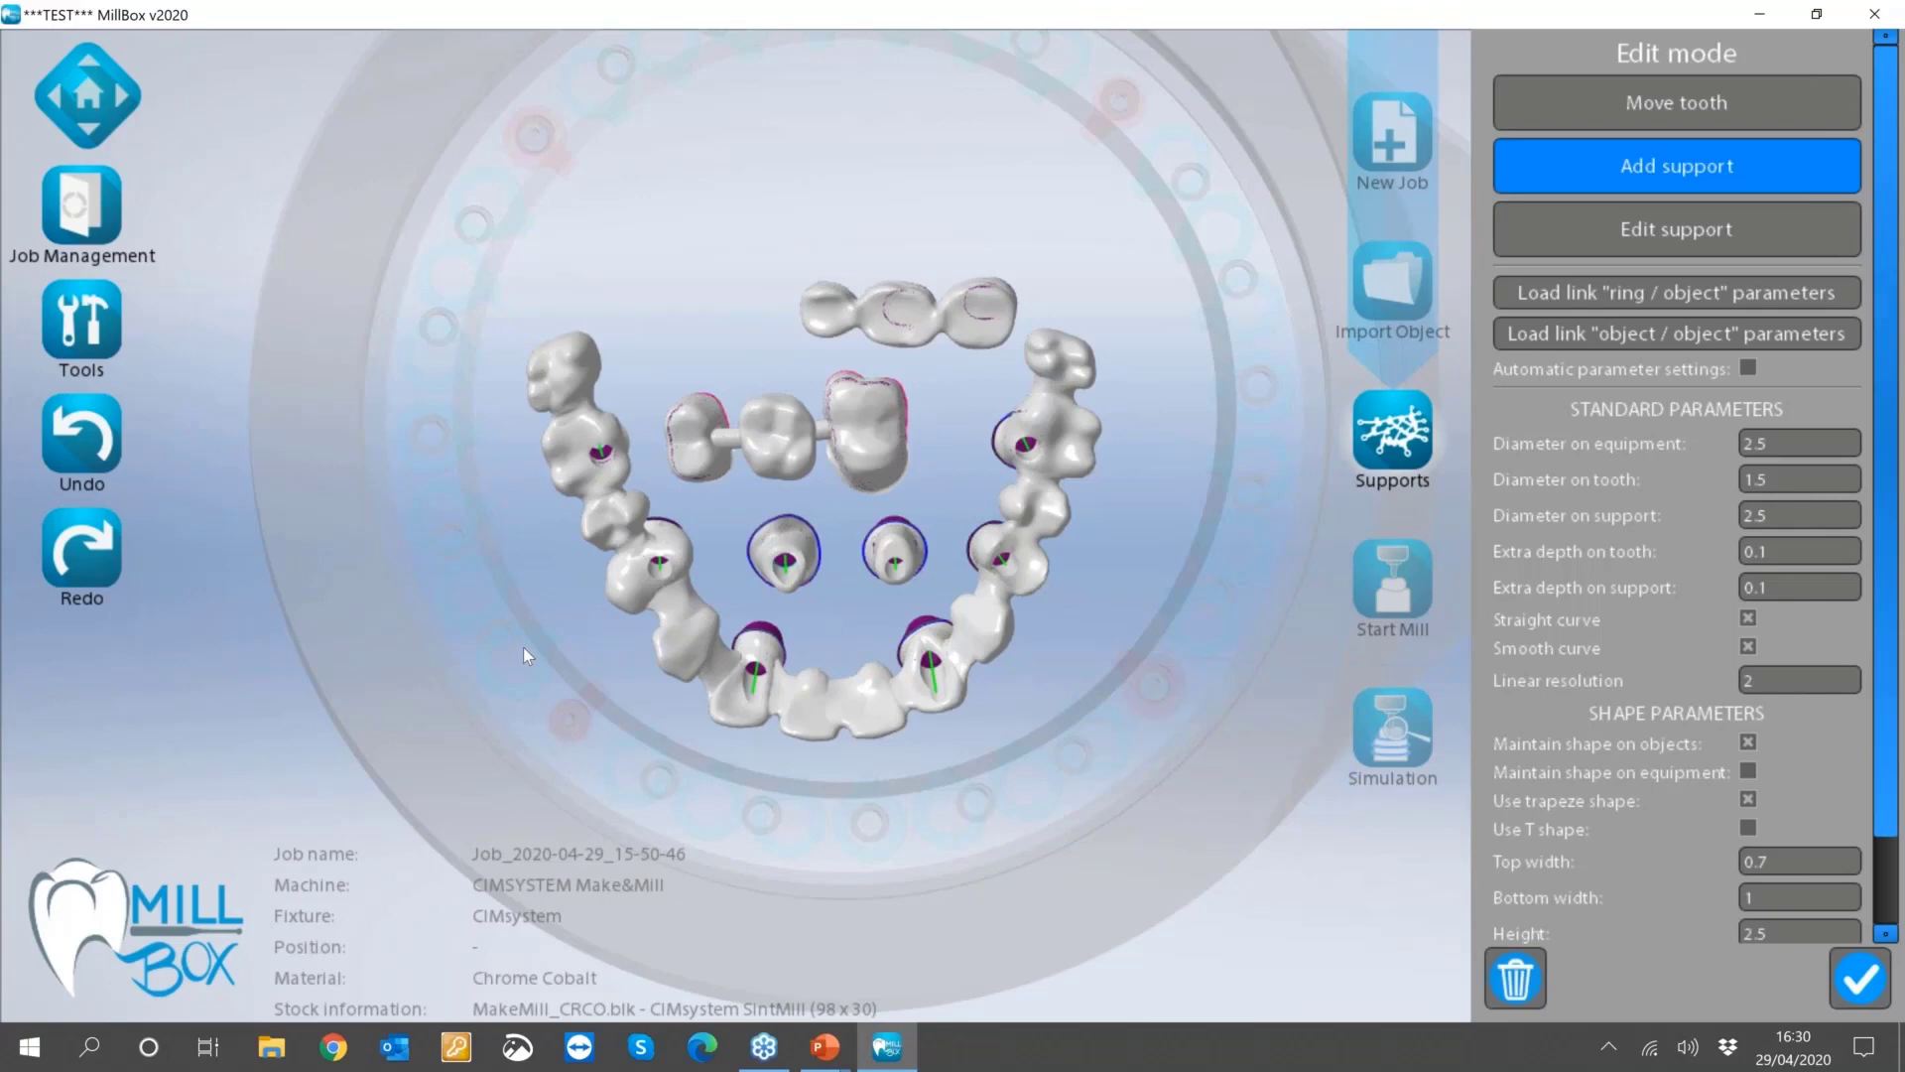
Enable automatic parameter settings and add a support from the ring to the outer side of the large implant bridge near its front teeth.
click(702, 617)
middle_drag(678, 698, 656, 604)
click(1750, 368)
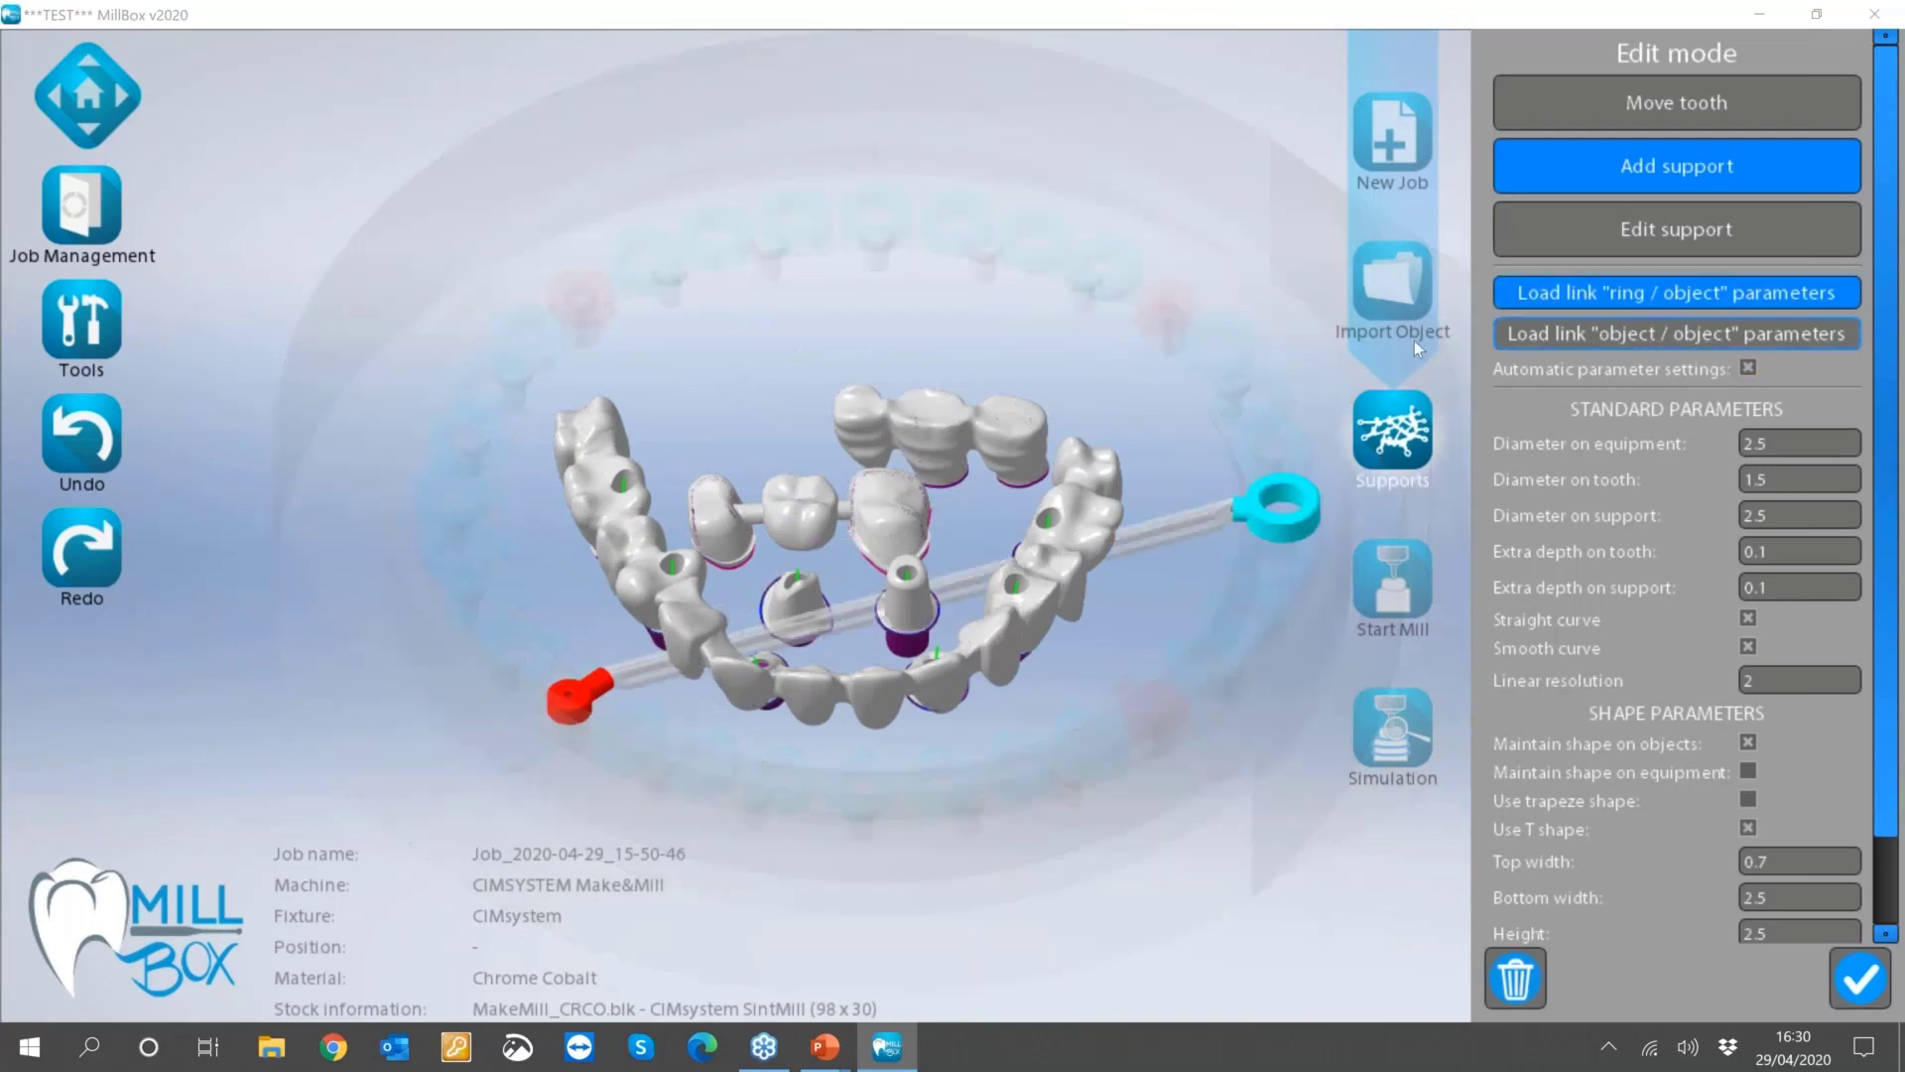
click(807, 576)
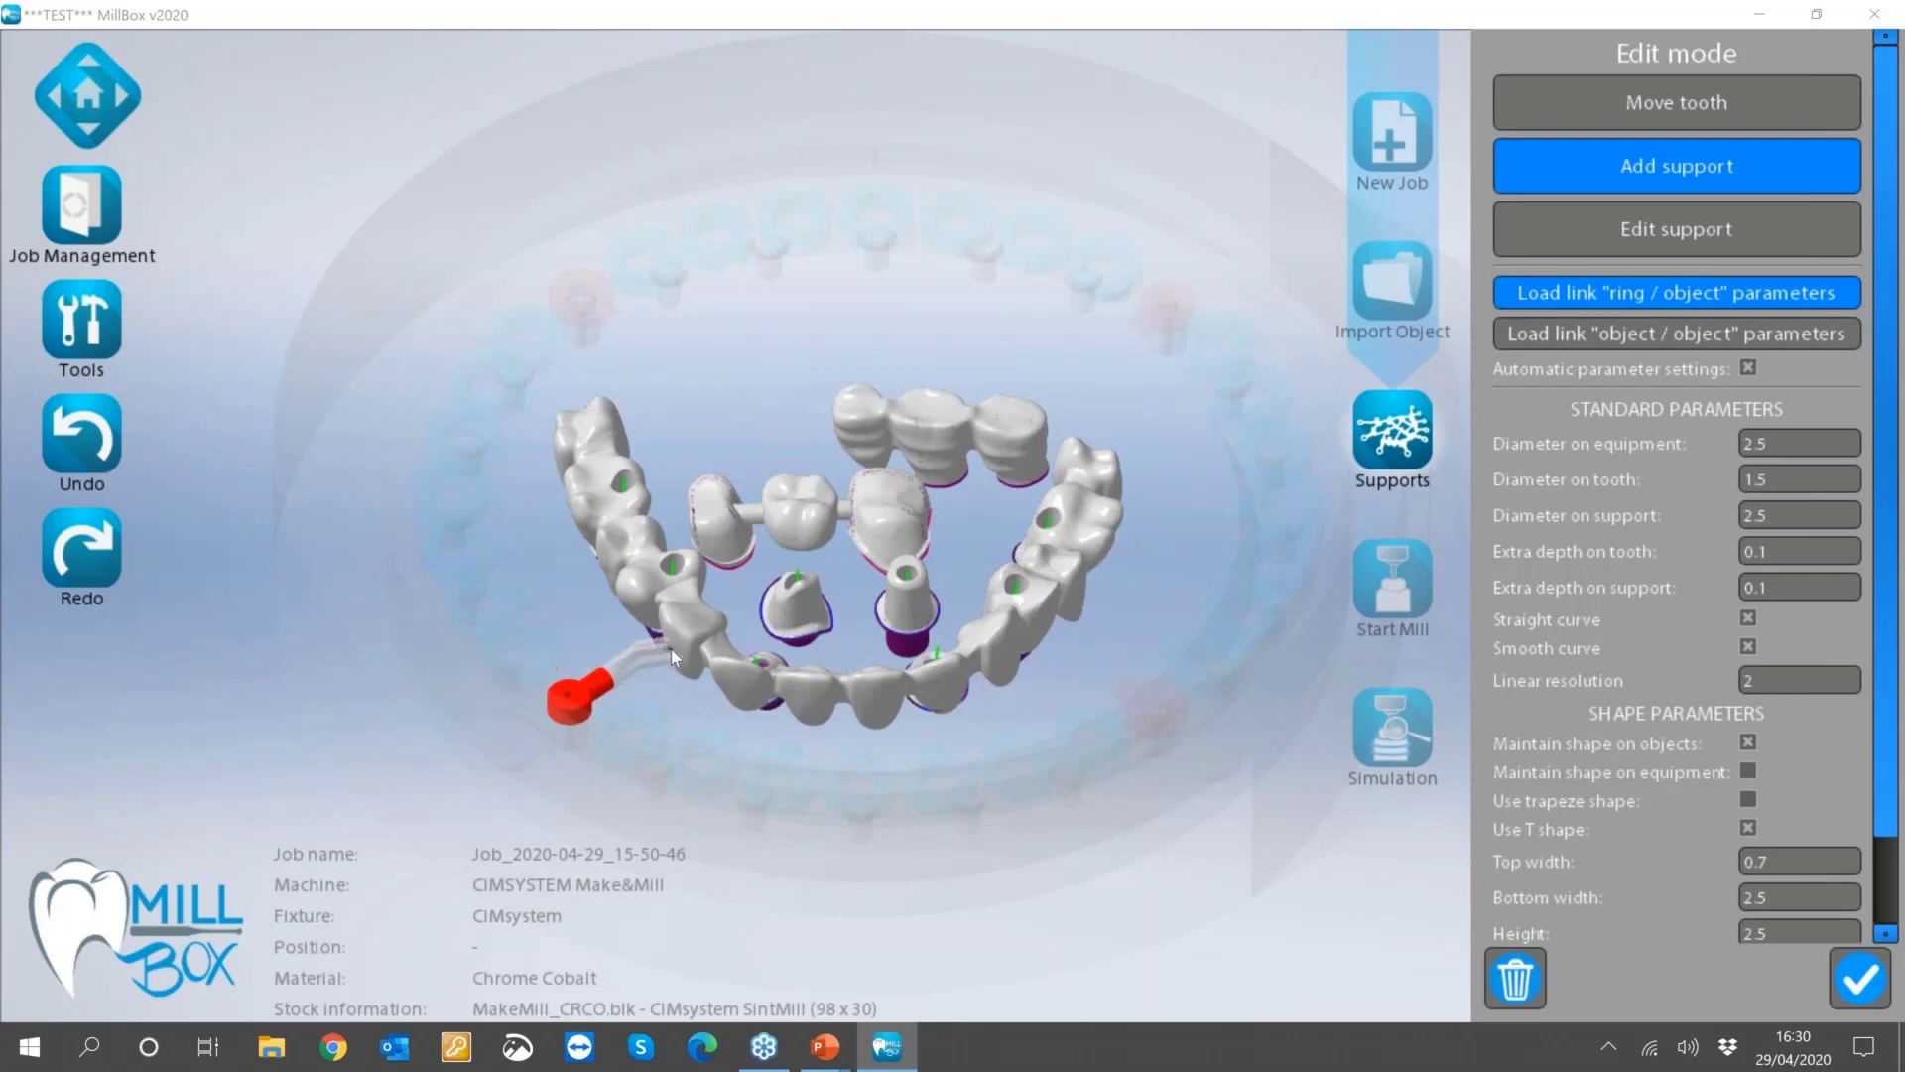
click(672, 649)
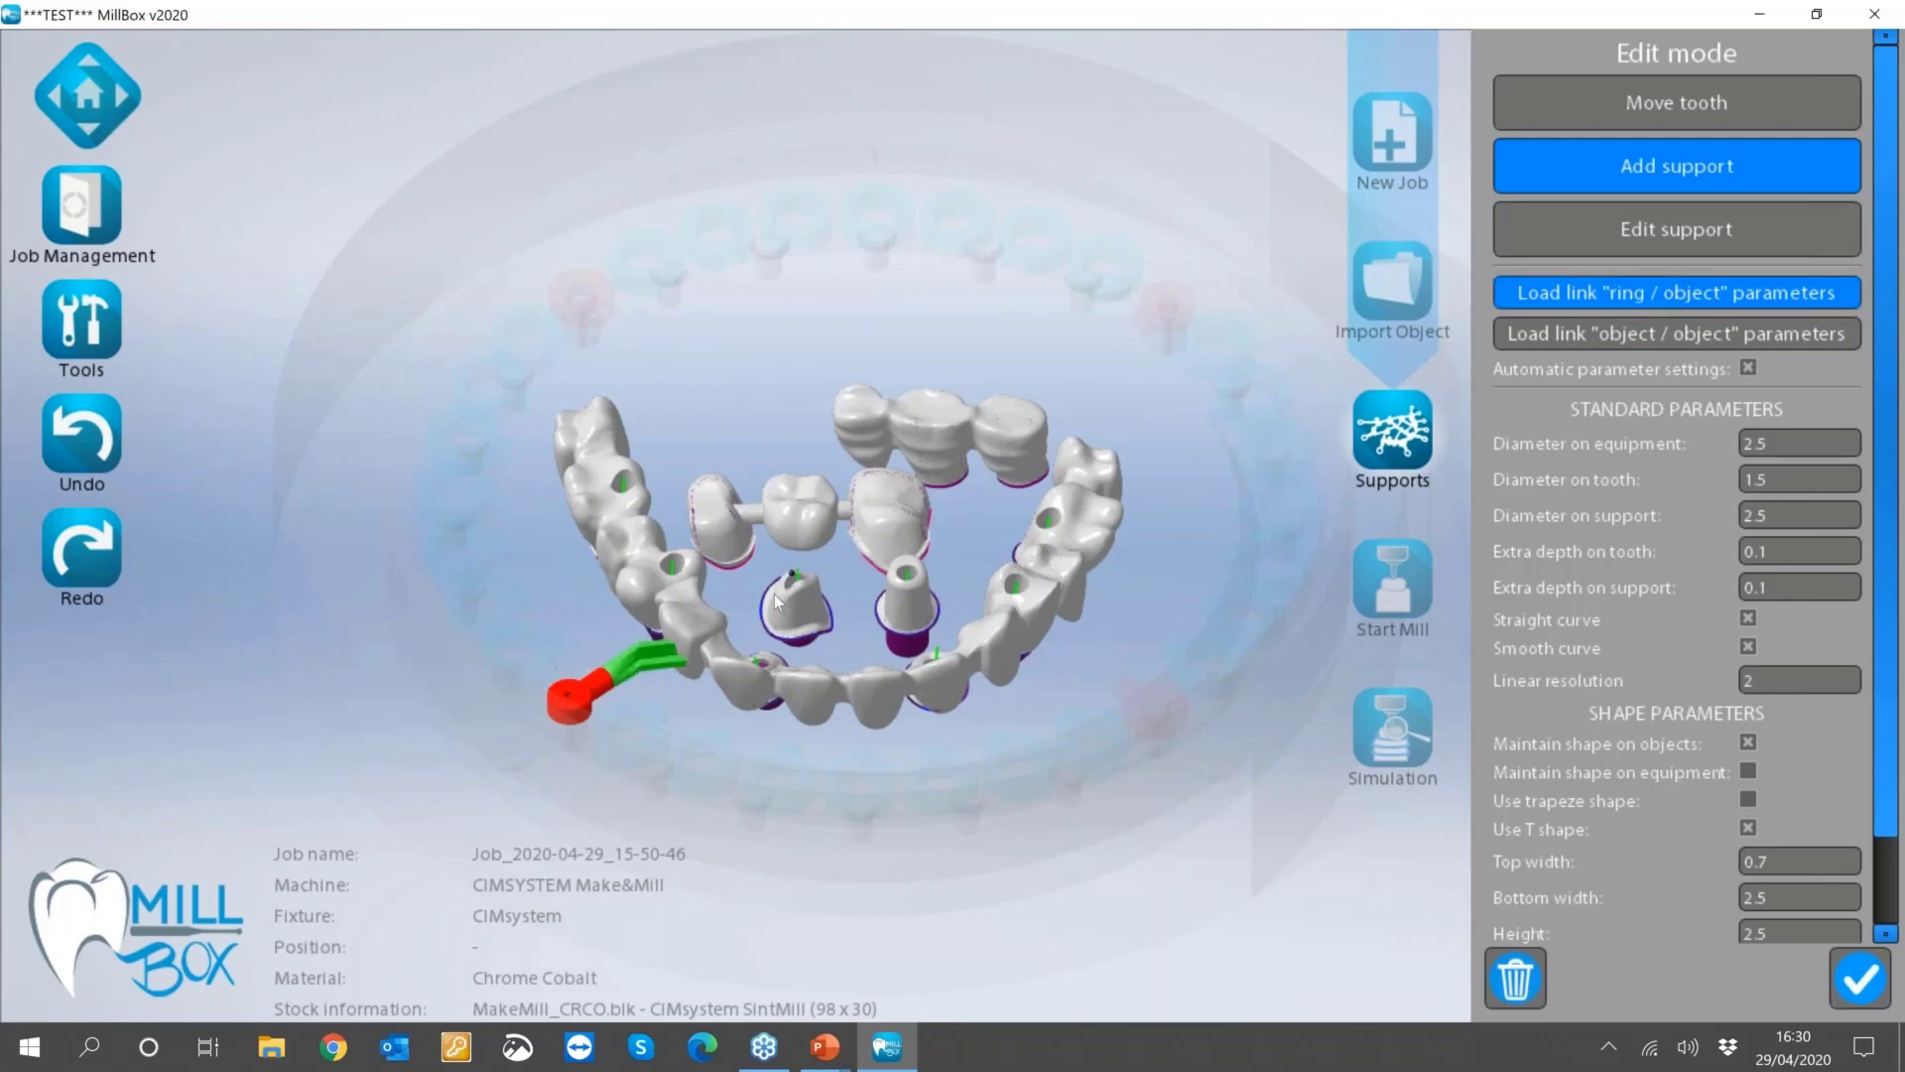
Add a support linking the inner side of the large implant bridge to the nearest single abutment, and inspect it closely.
scroll(769, 601, up, 2)
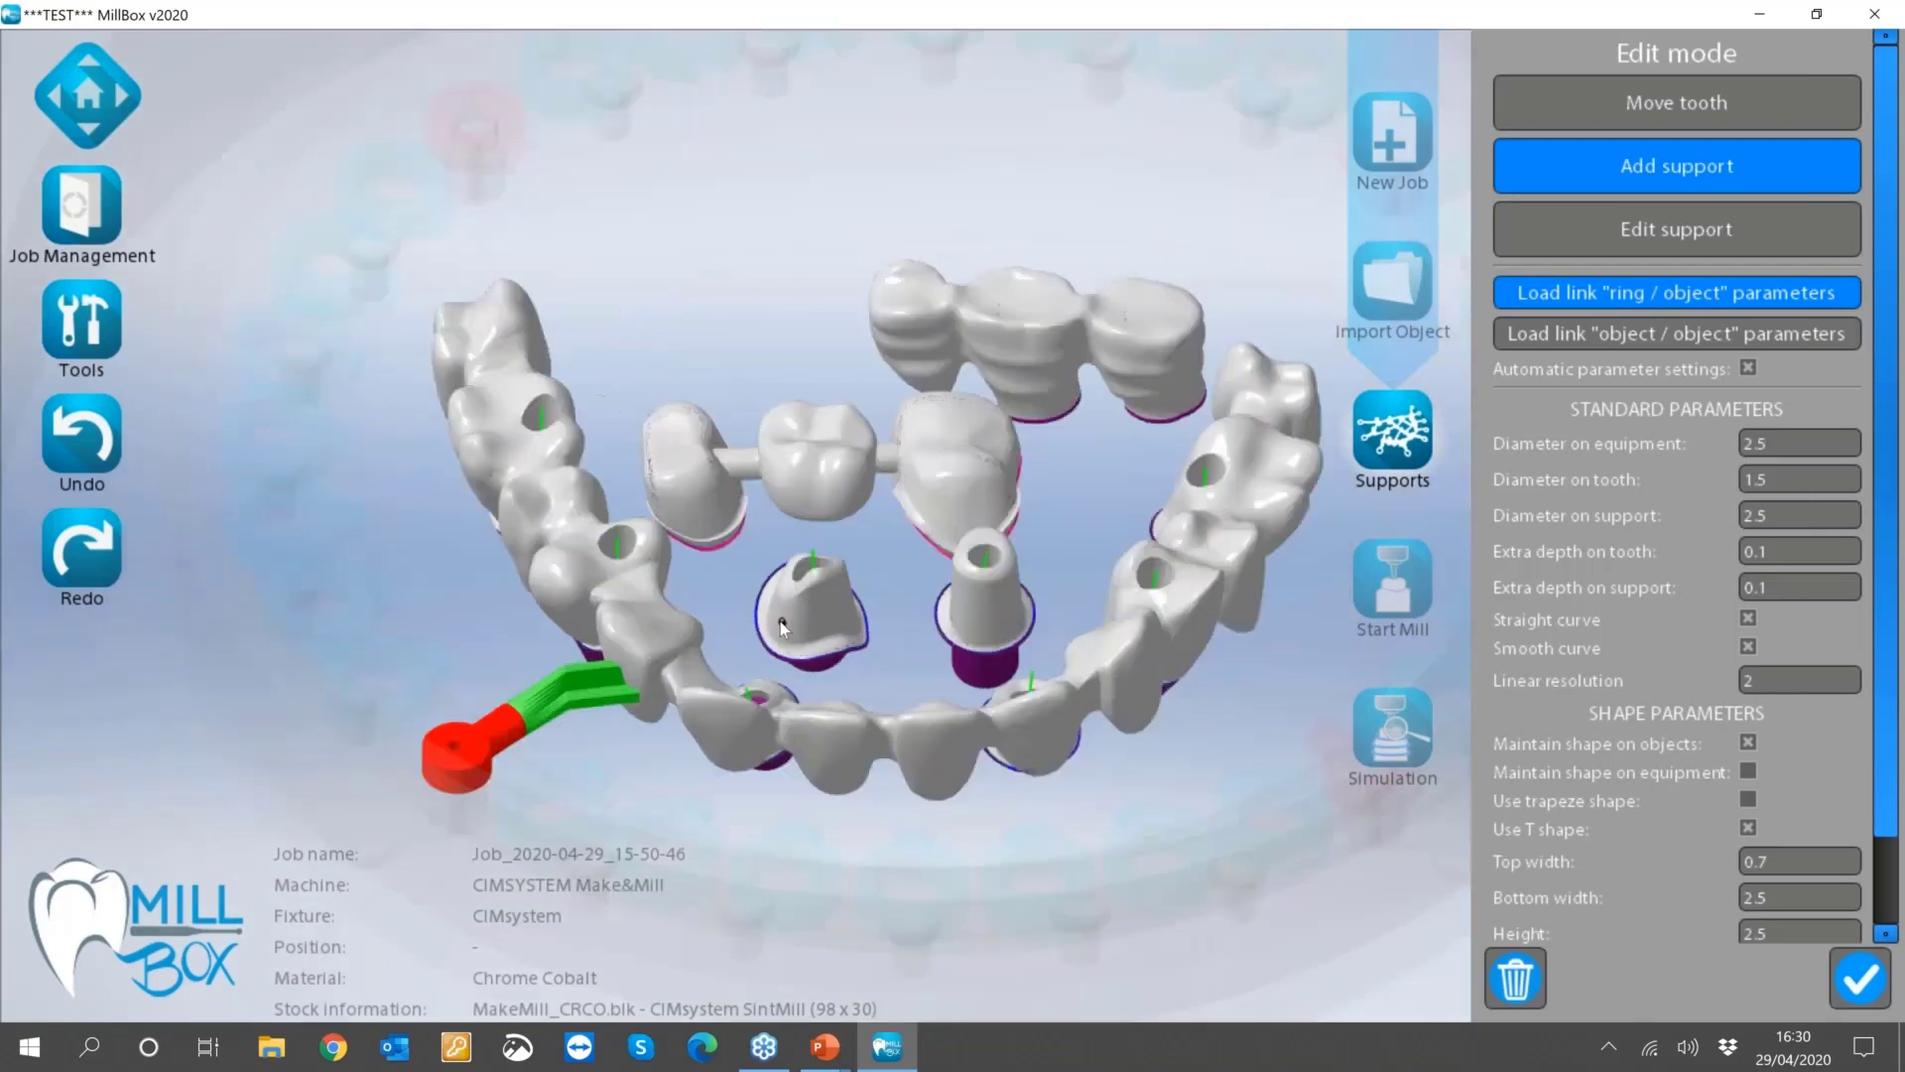
click(713, 632)
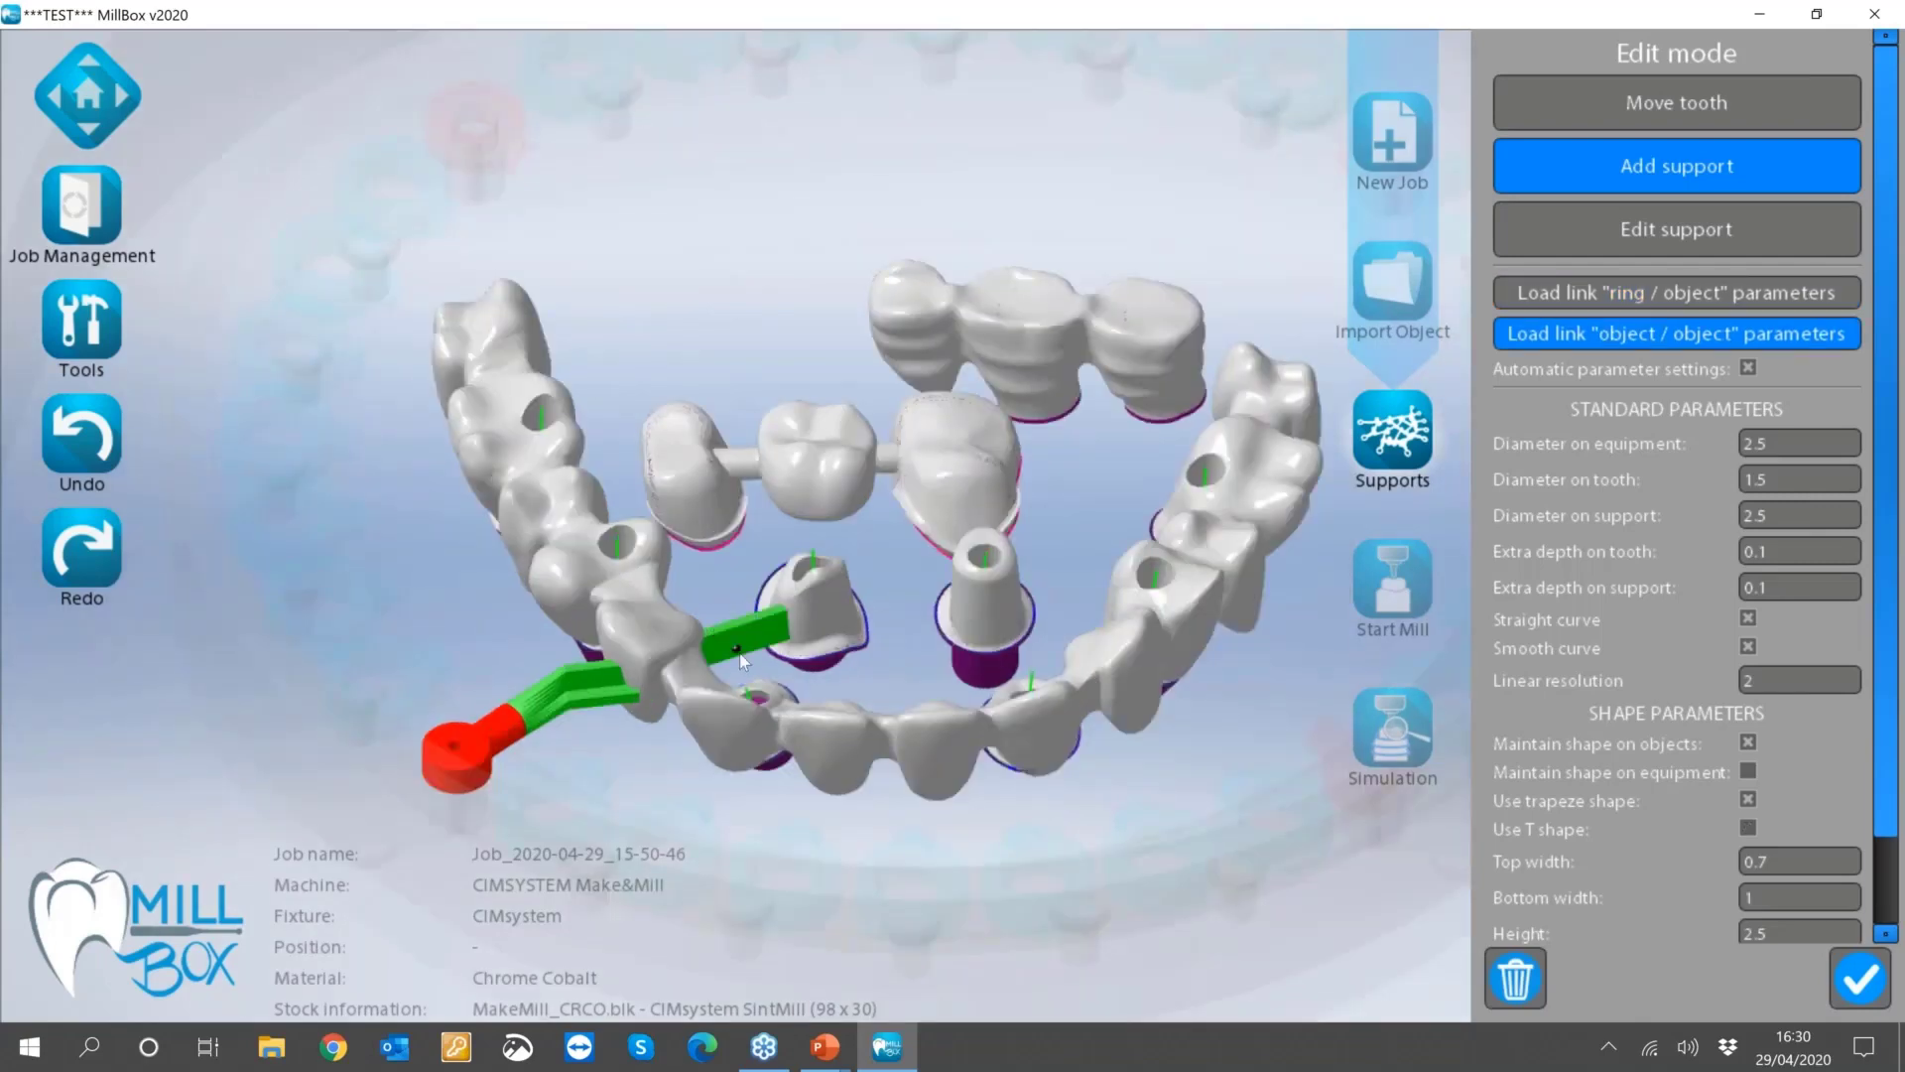
scroll(742, 661, up, 5)
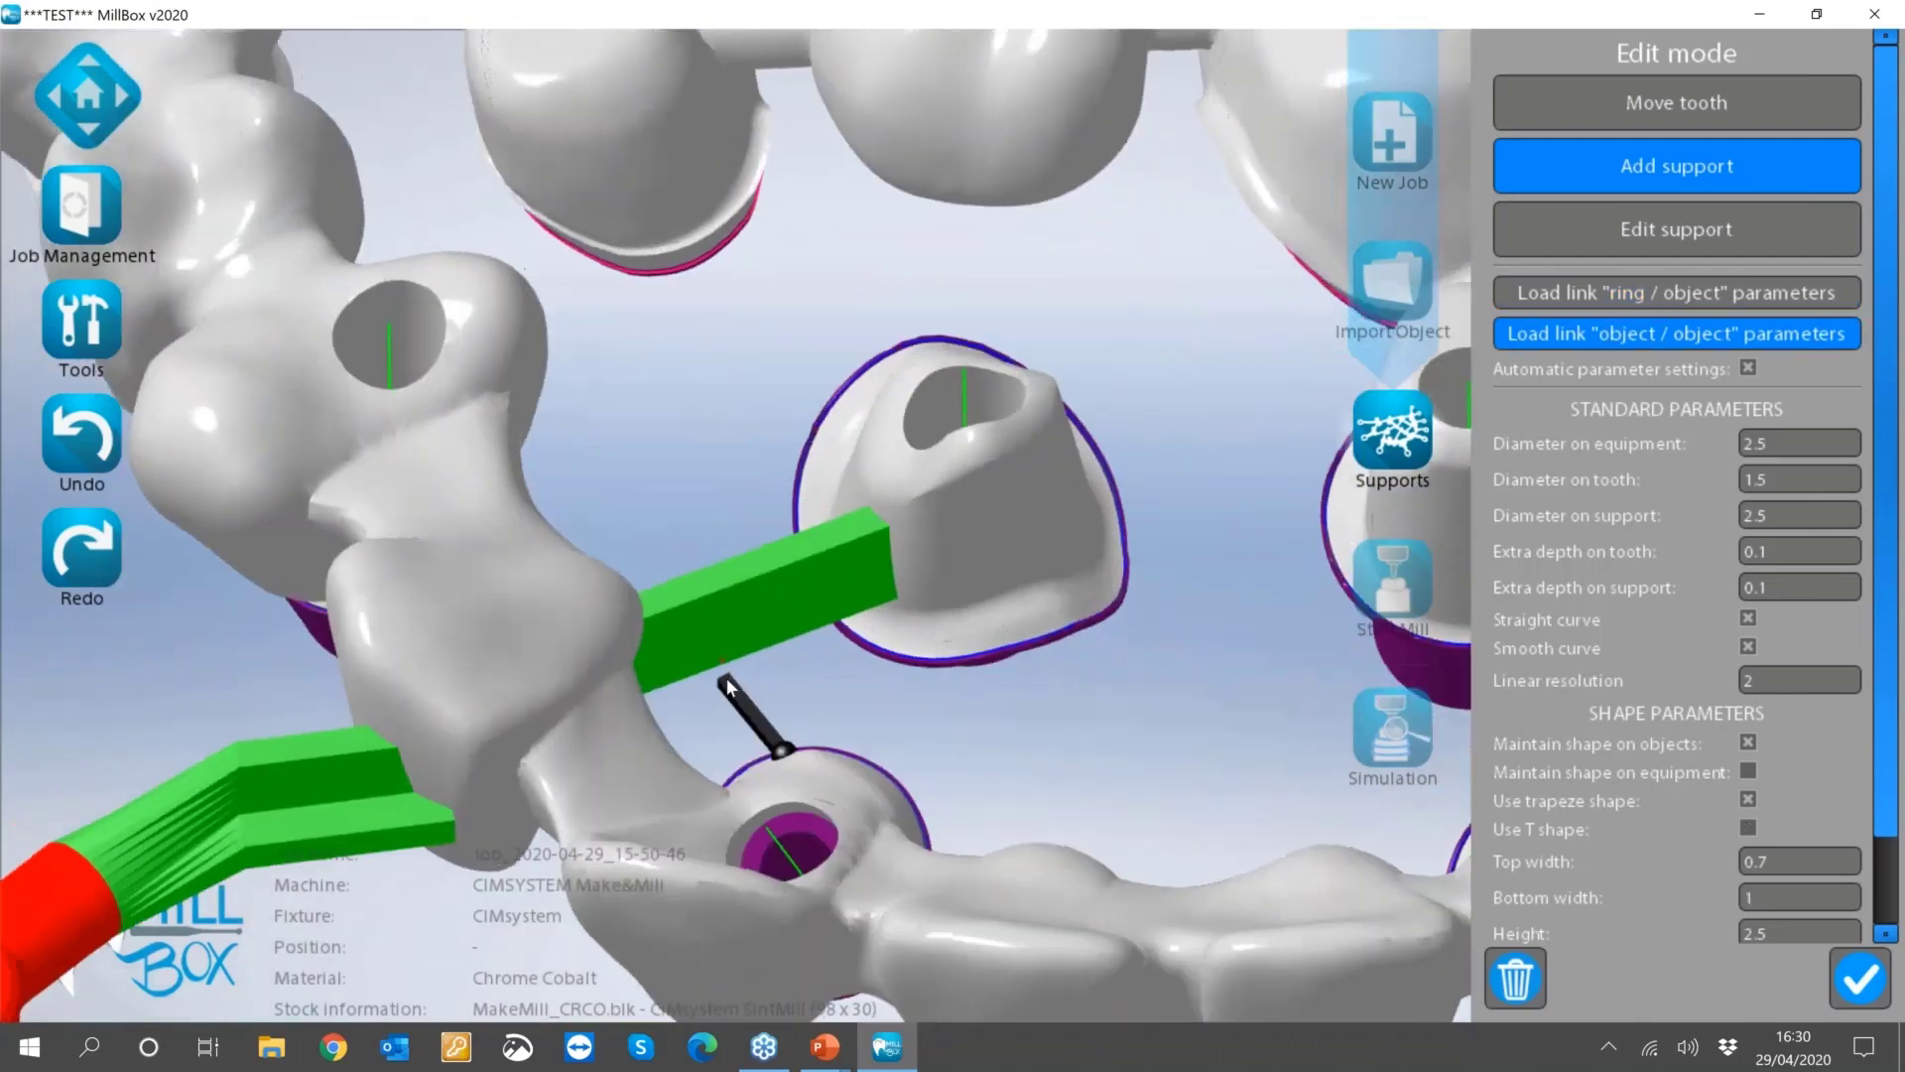
right_drag(724, 677, 870, 685)
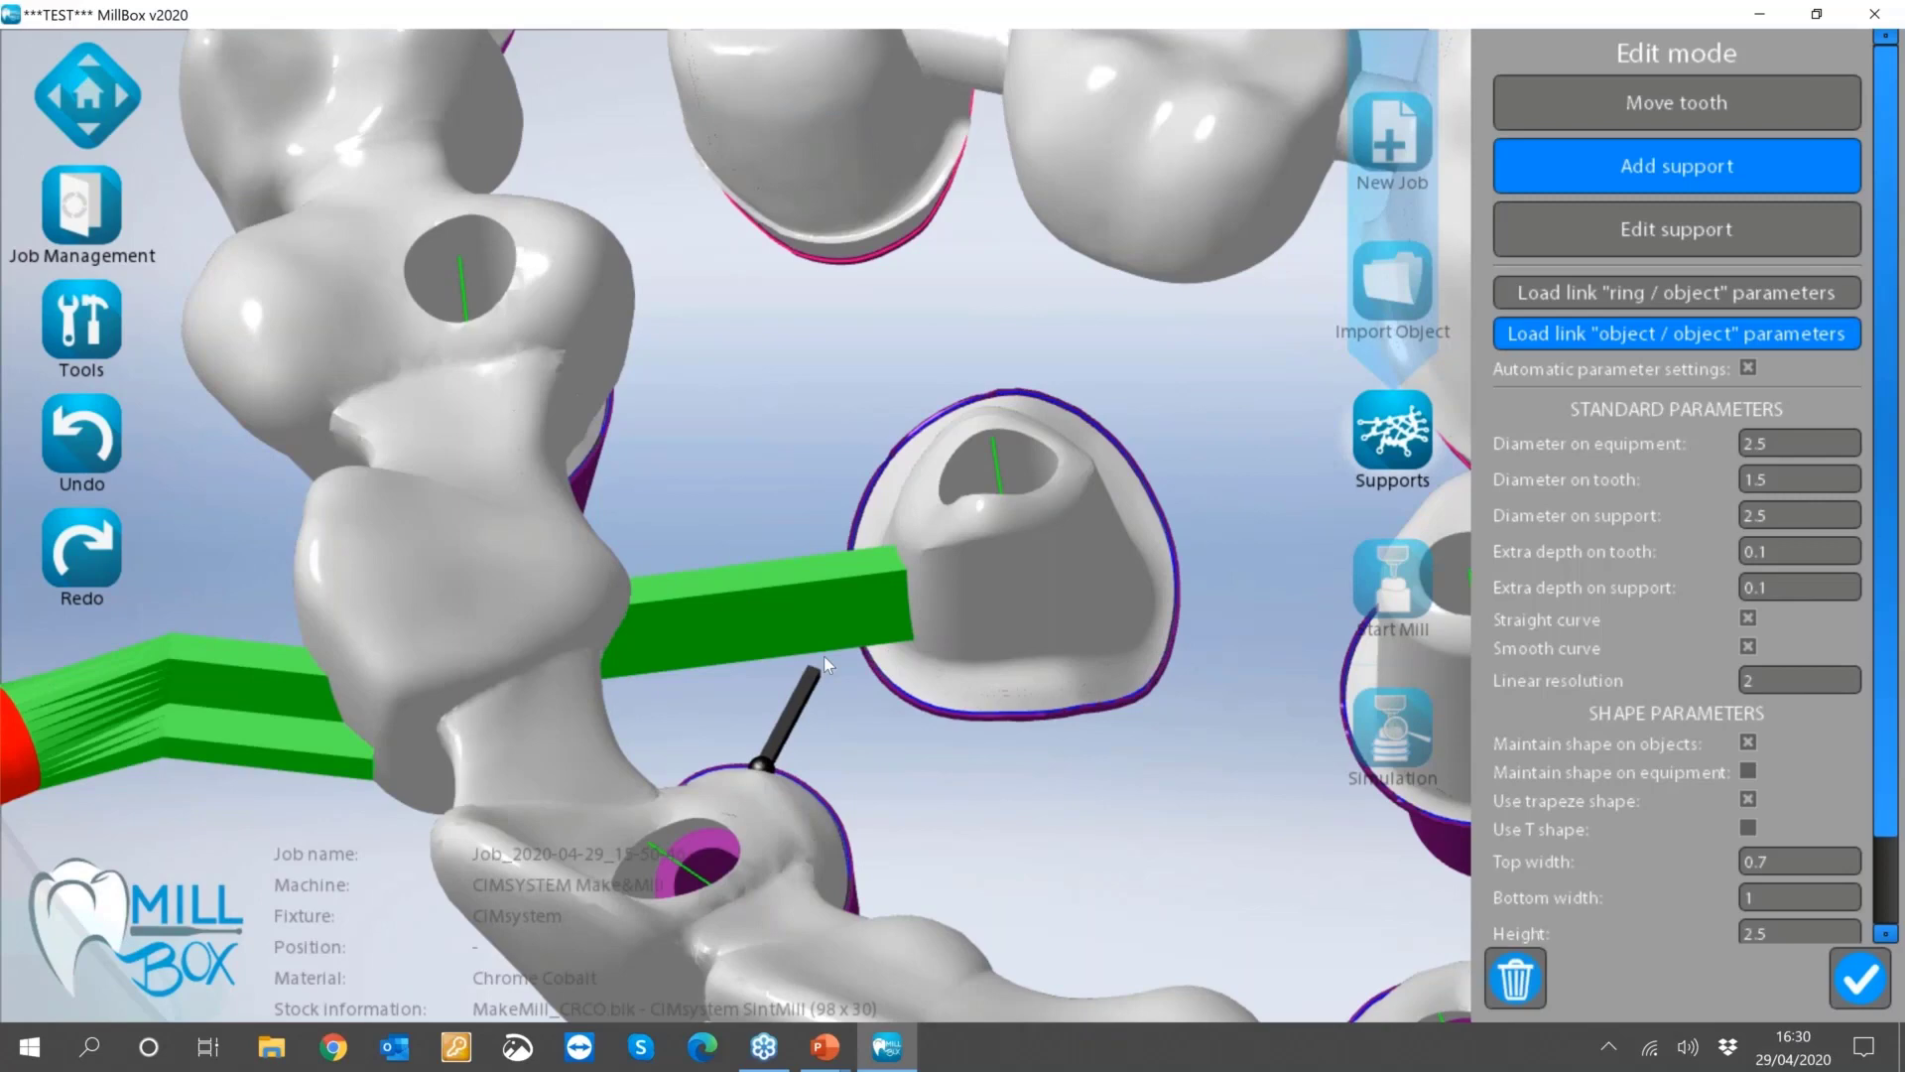
scroll(803, 655, down, 5)
scroll(794, 640, up, 3)
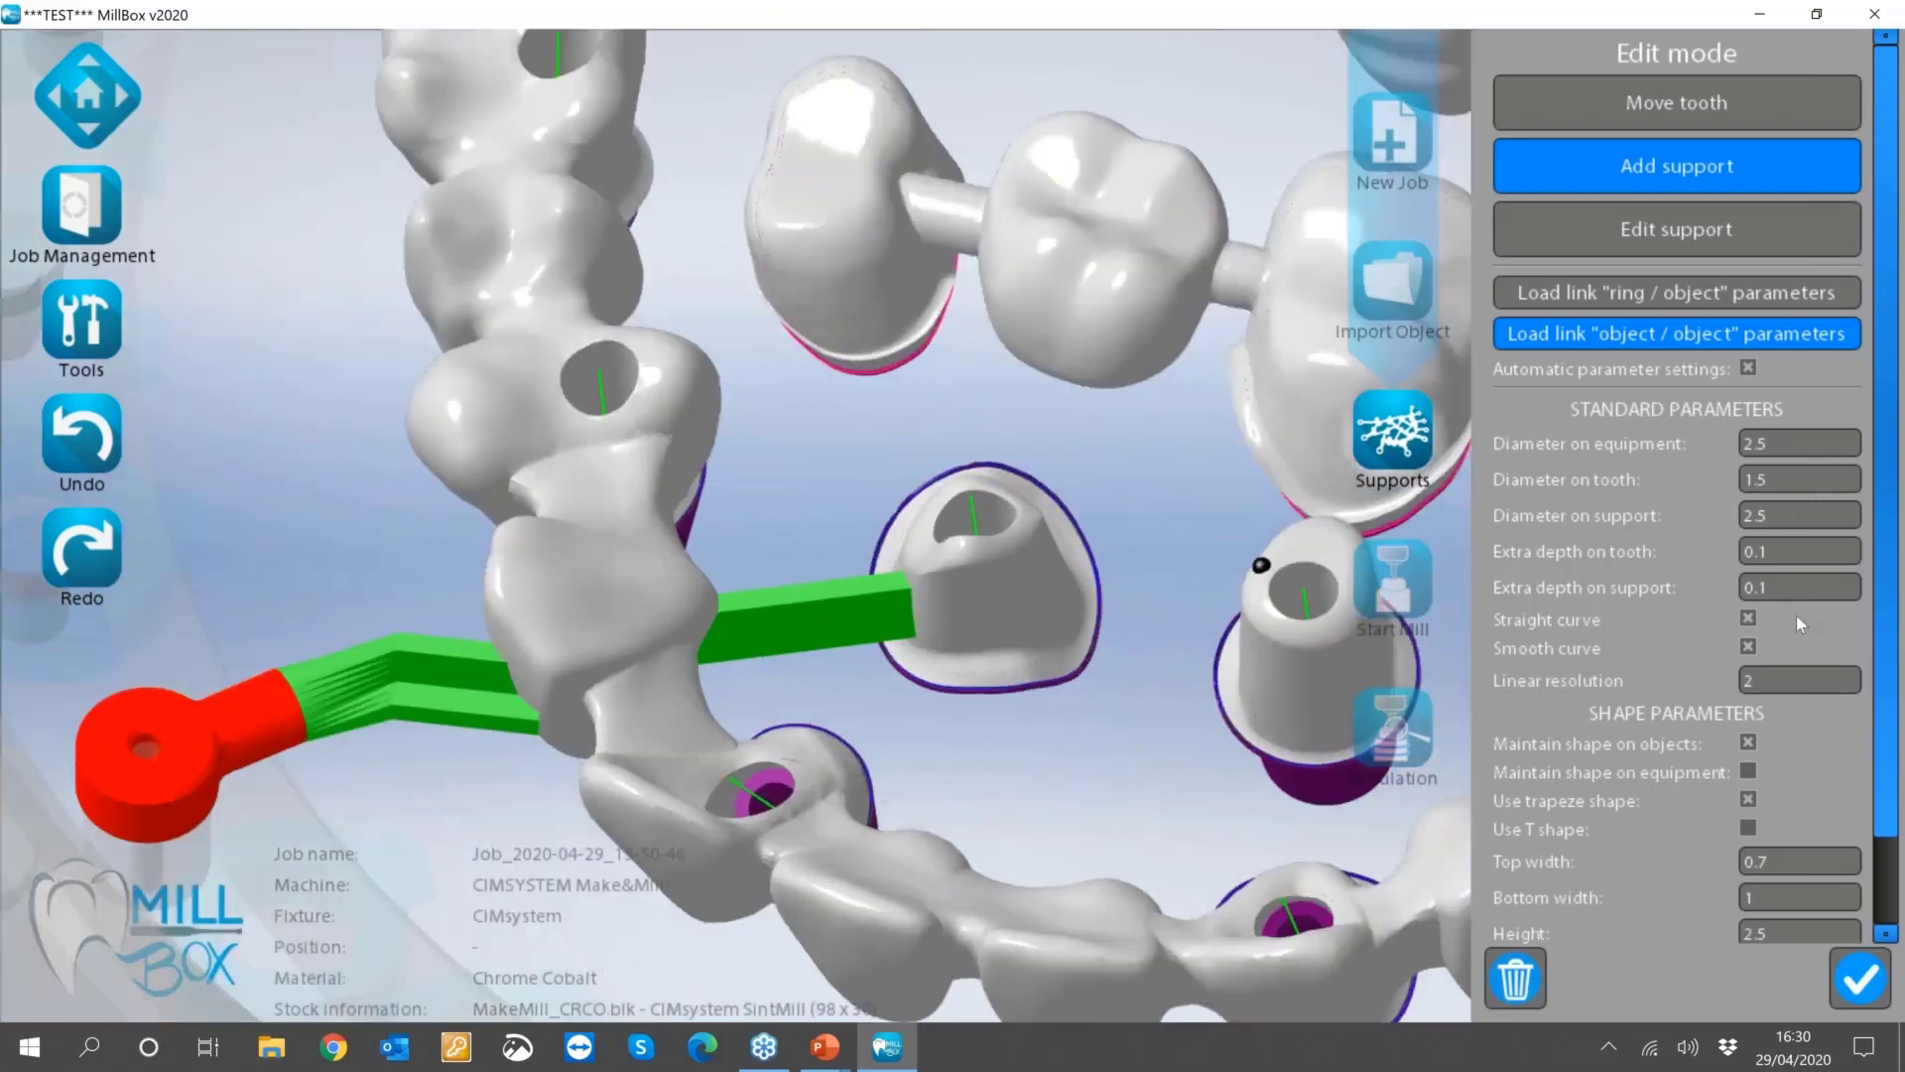
scroll(1827, 797, down, 2)
scroll(1739, 486, up, 2)
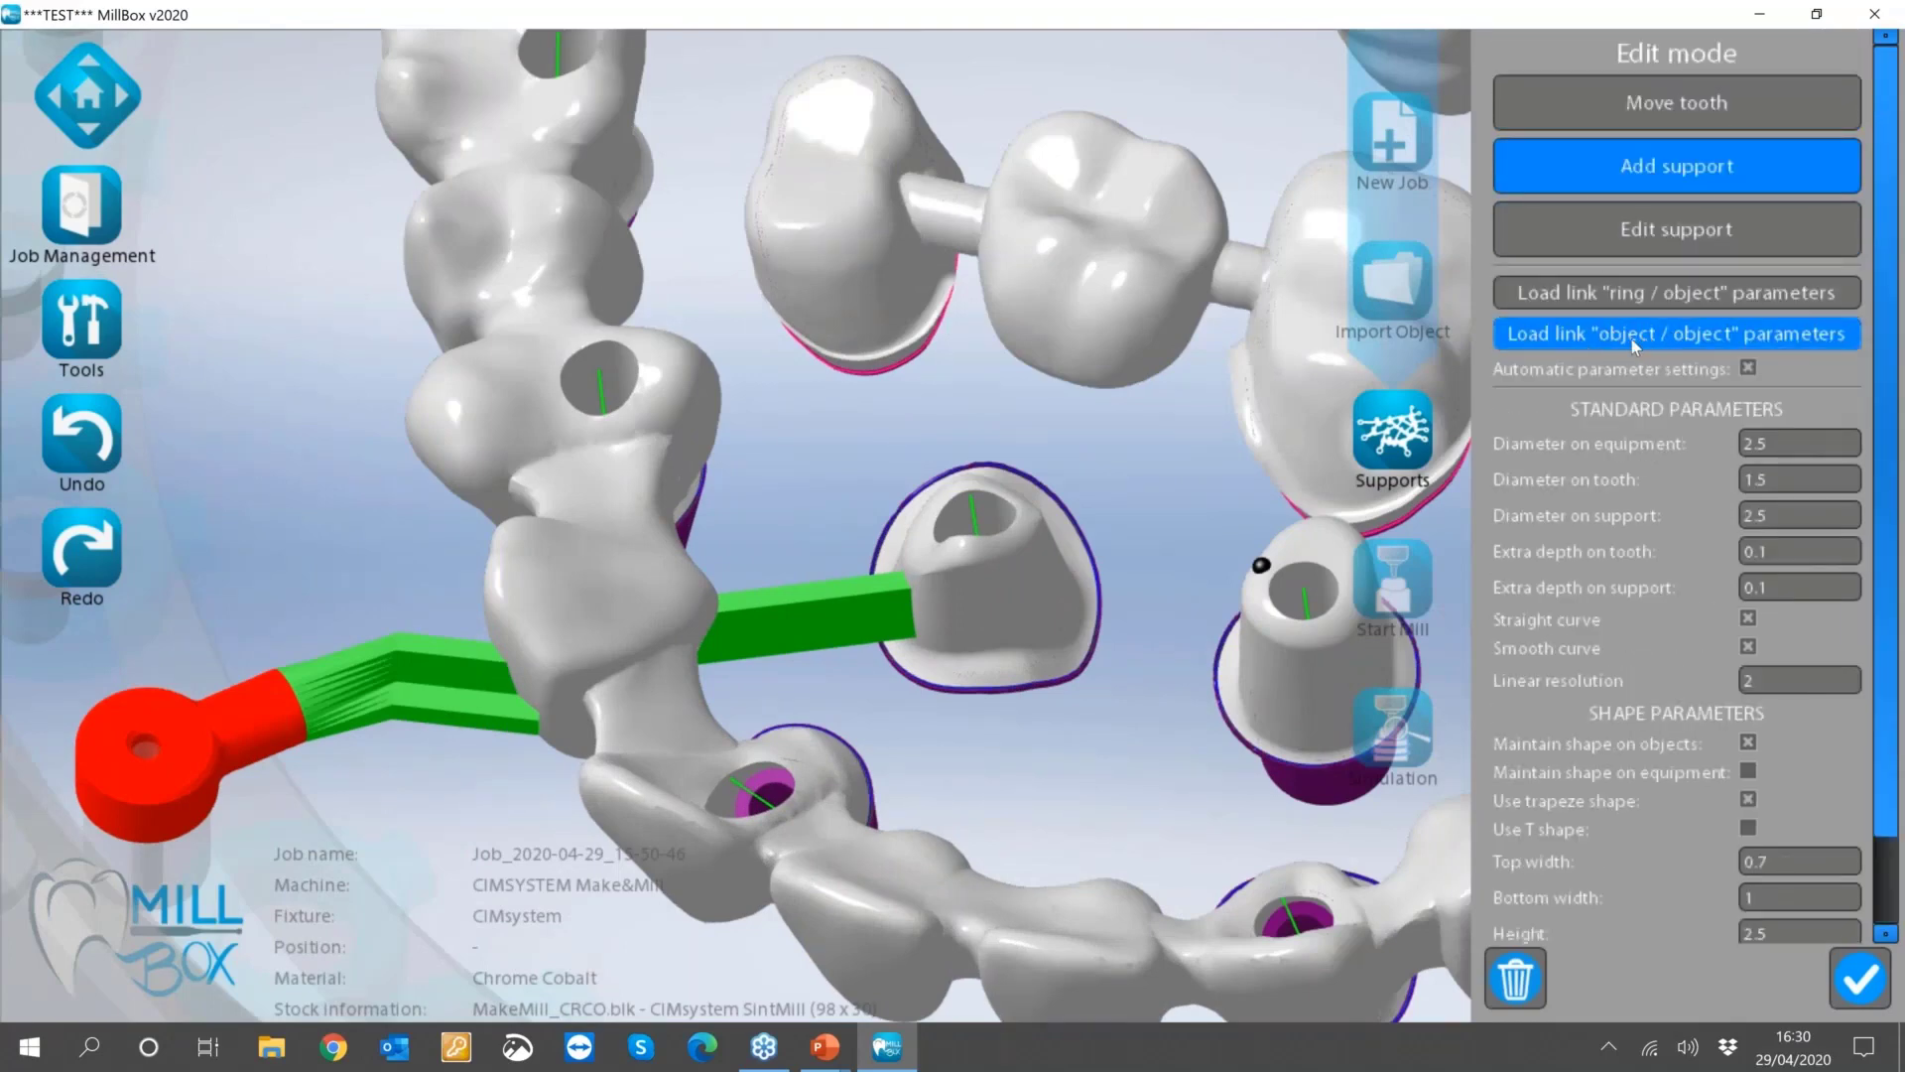
Load the "ring / object" link parameters and add two supports from the ring to the front teeth of the large implant bridge.
click(1662, 335)
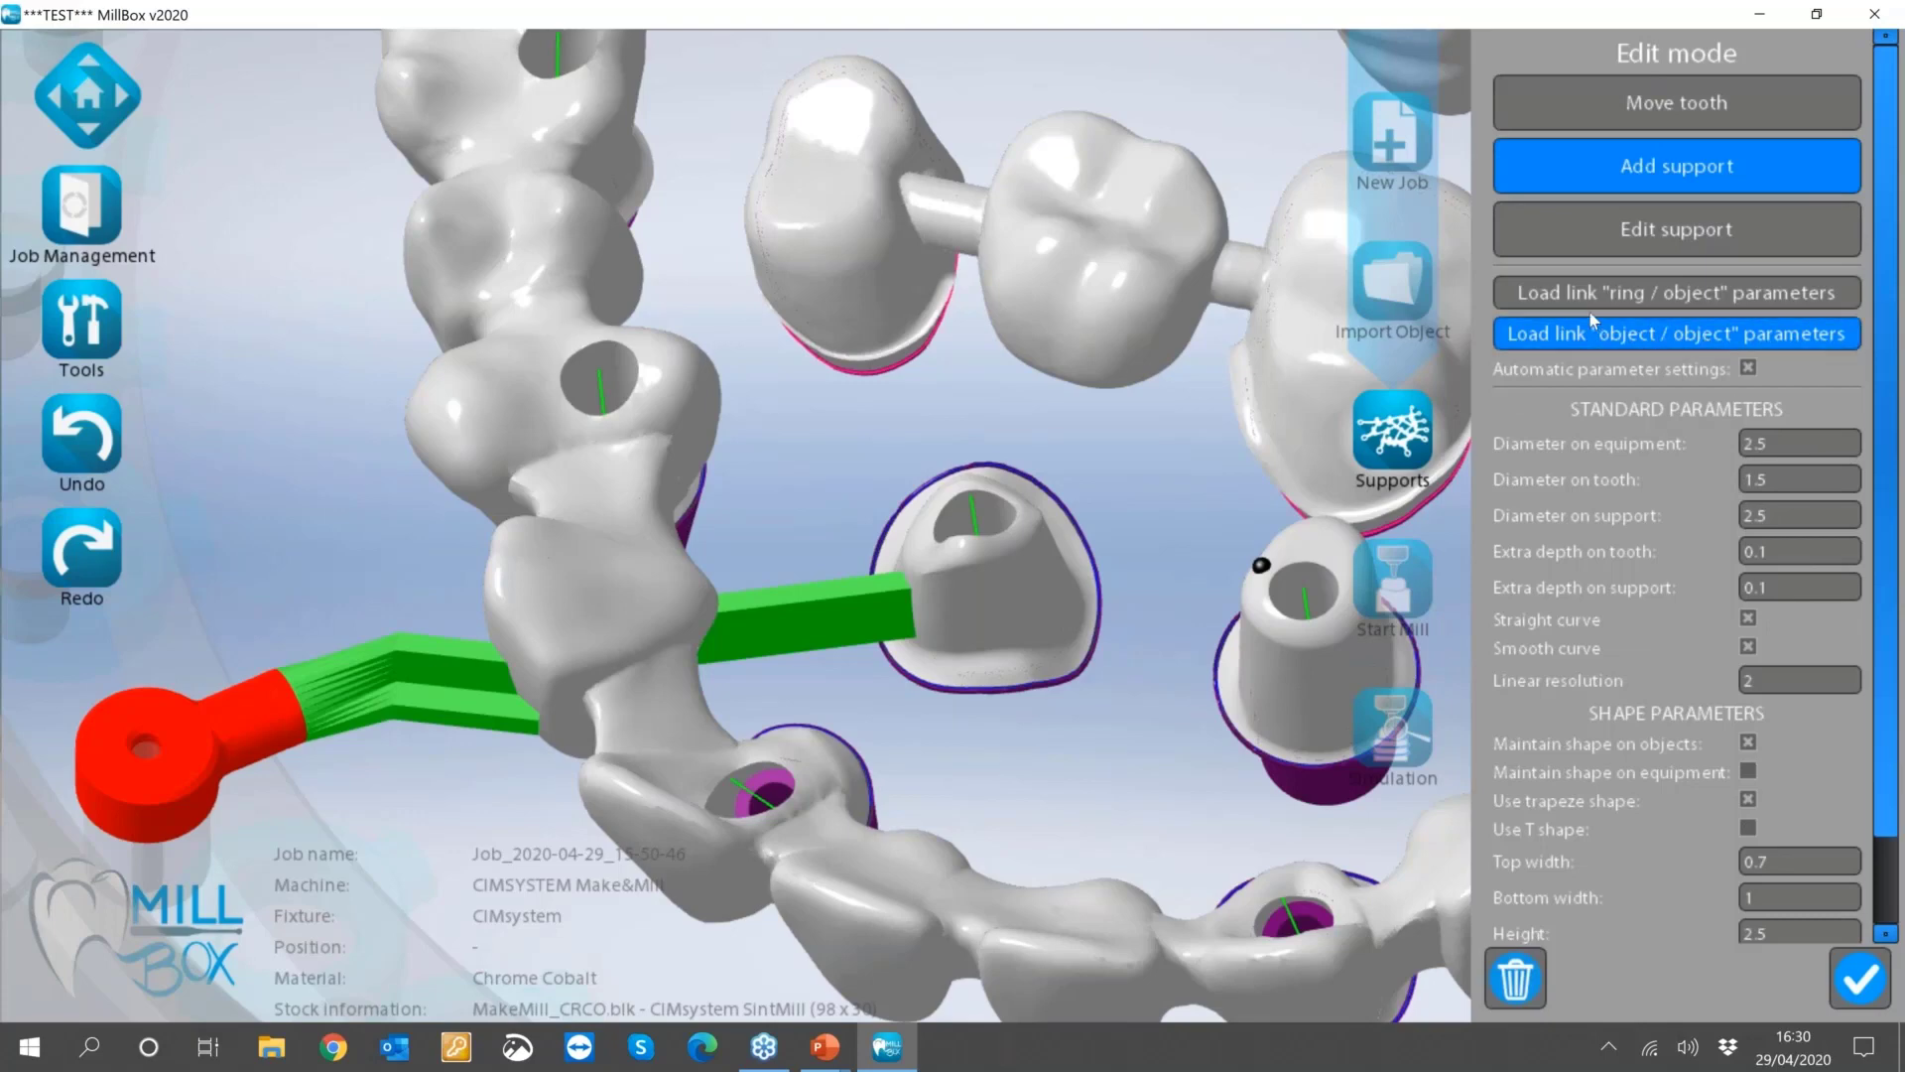
click(1663, 303)
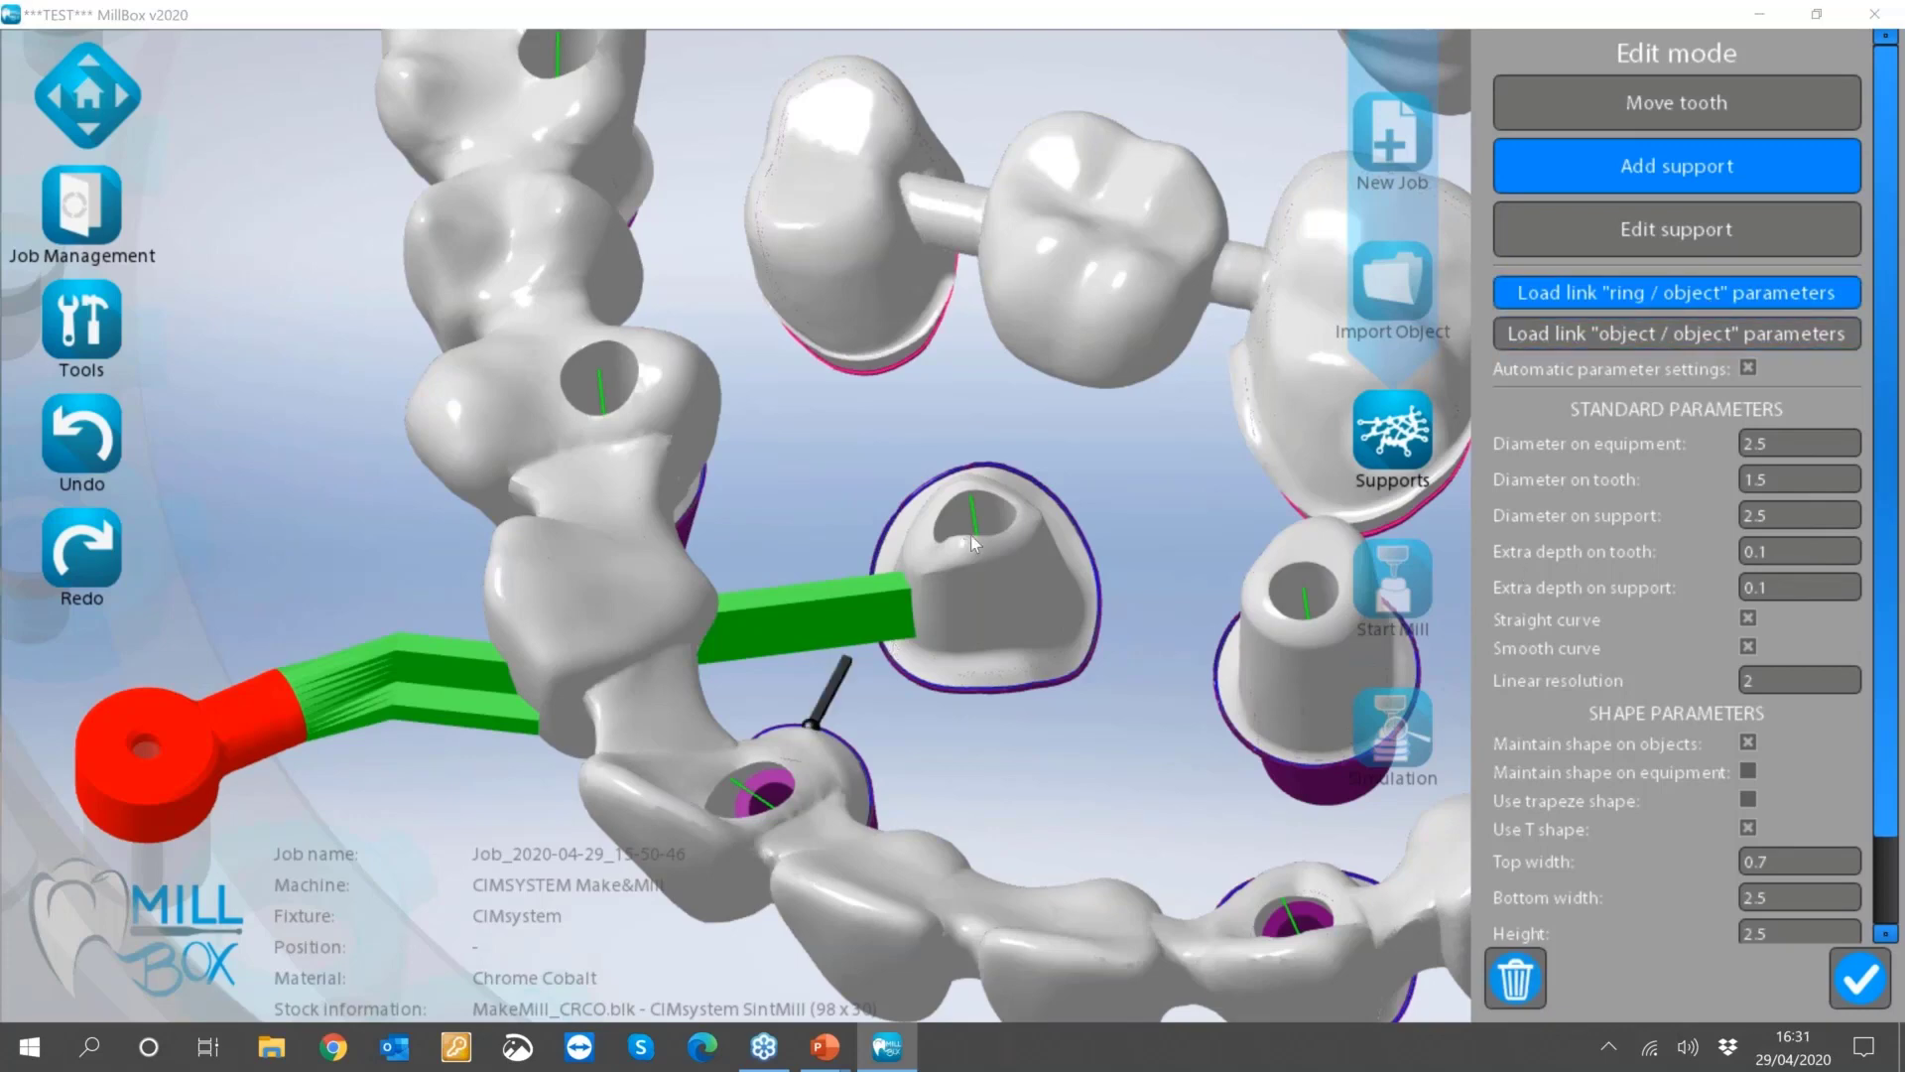
scroll(990, 563, down, 8)
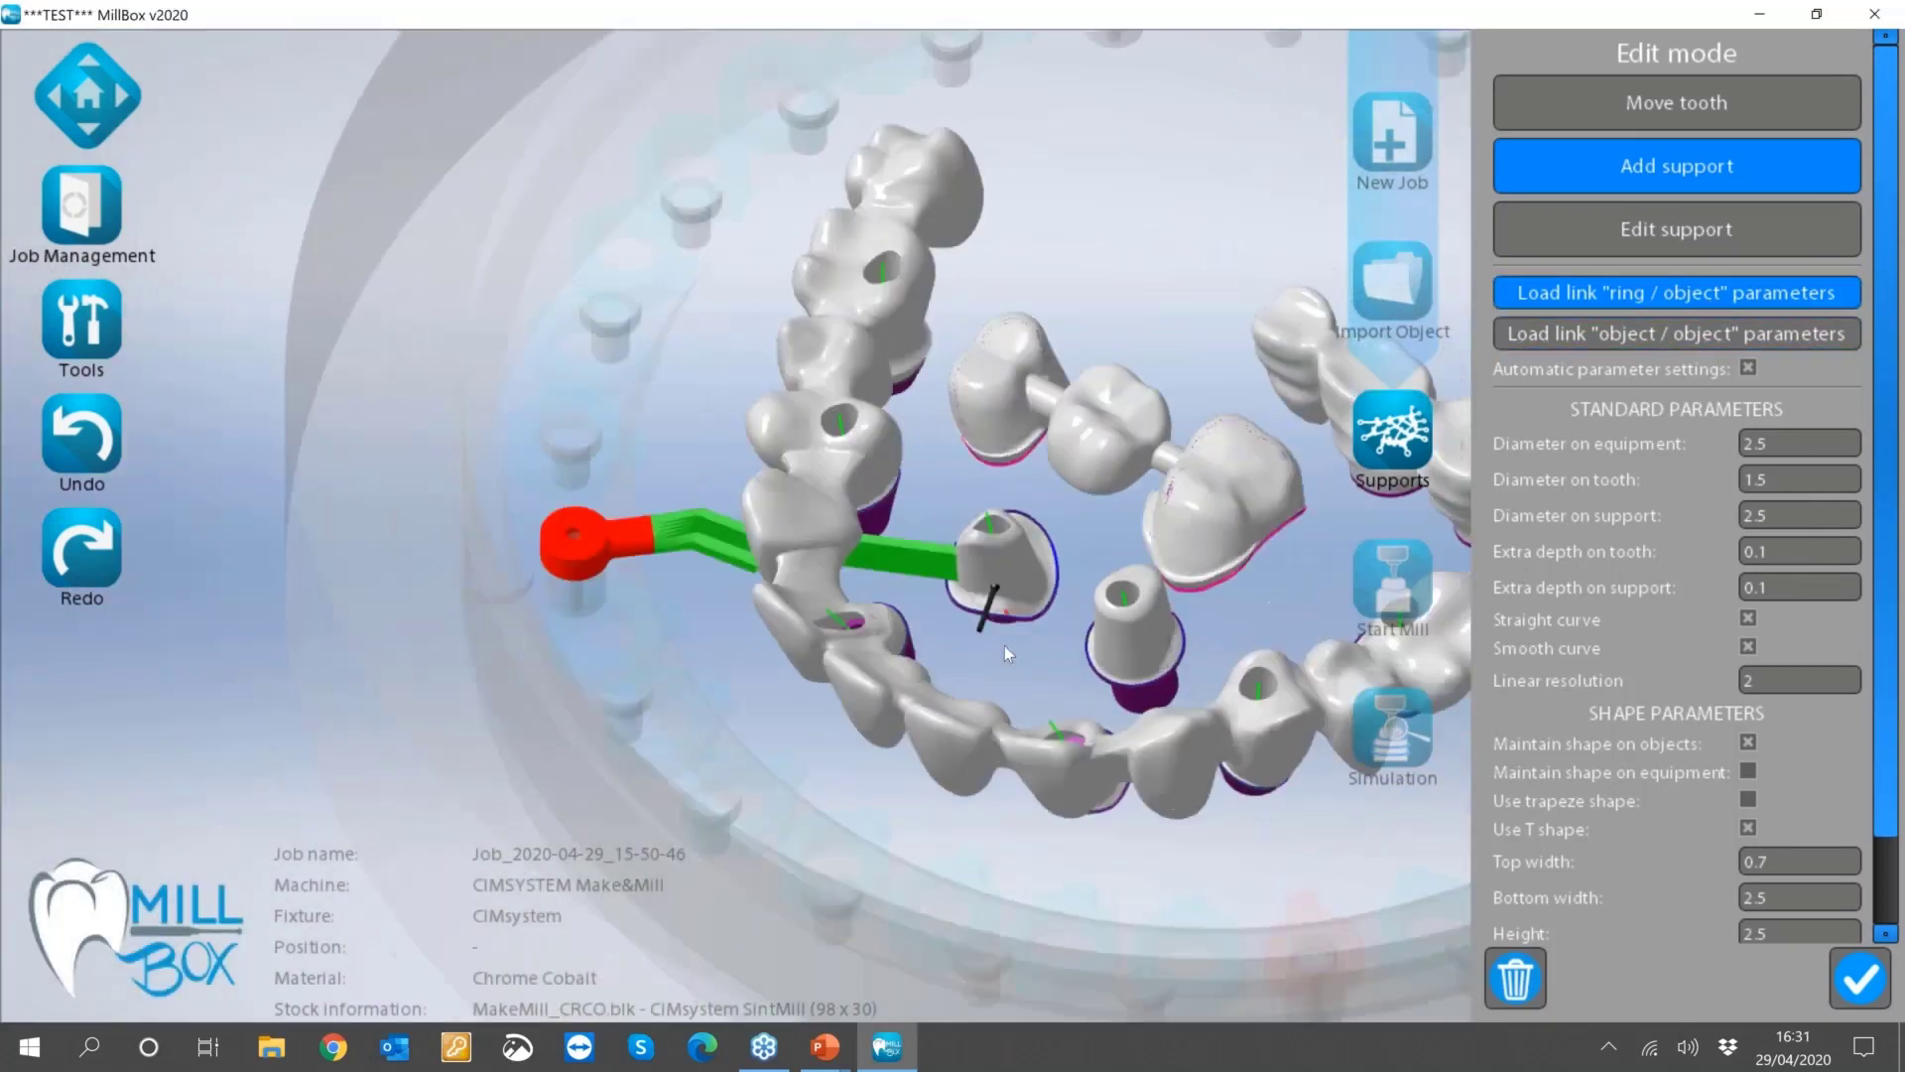
middle_drag(1004, 646, 912, 743)
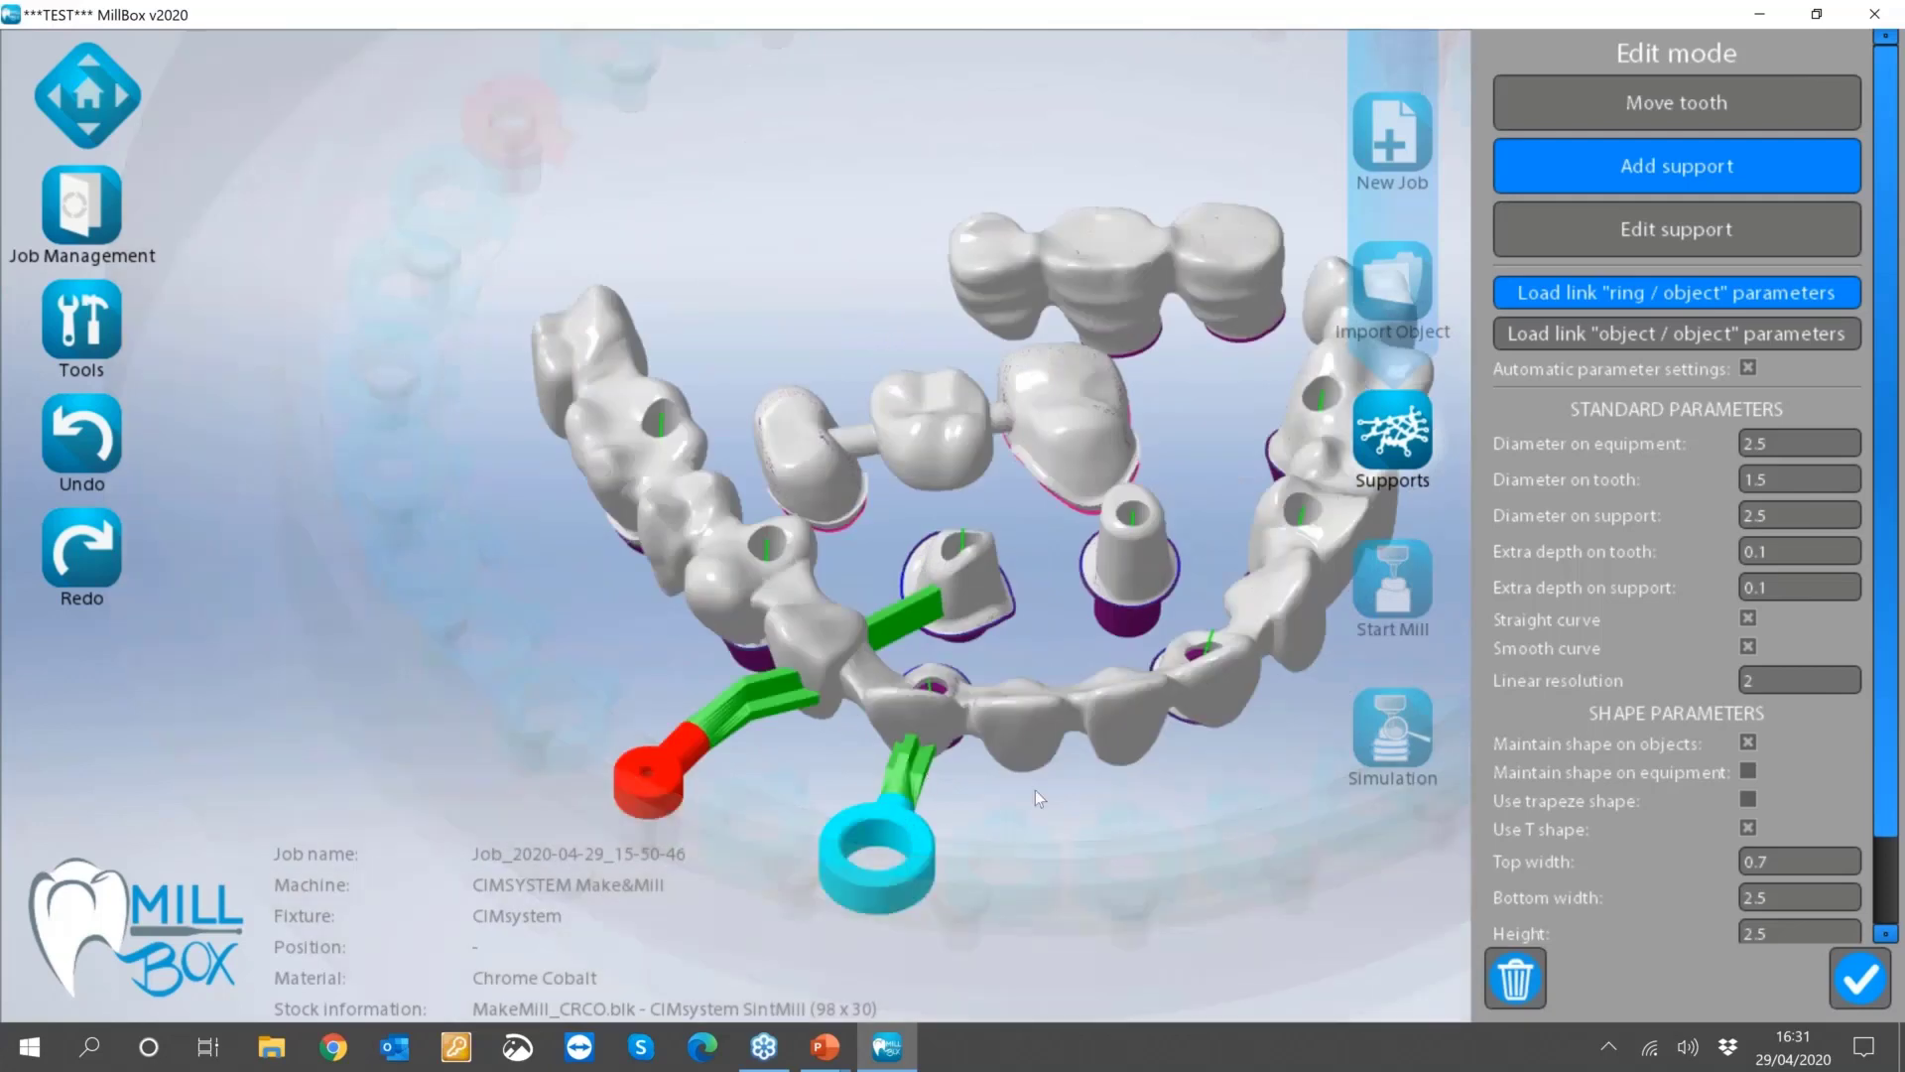
click(1136, 820)
click(1125, 730)
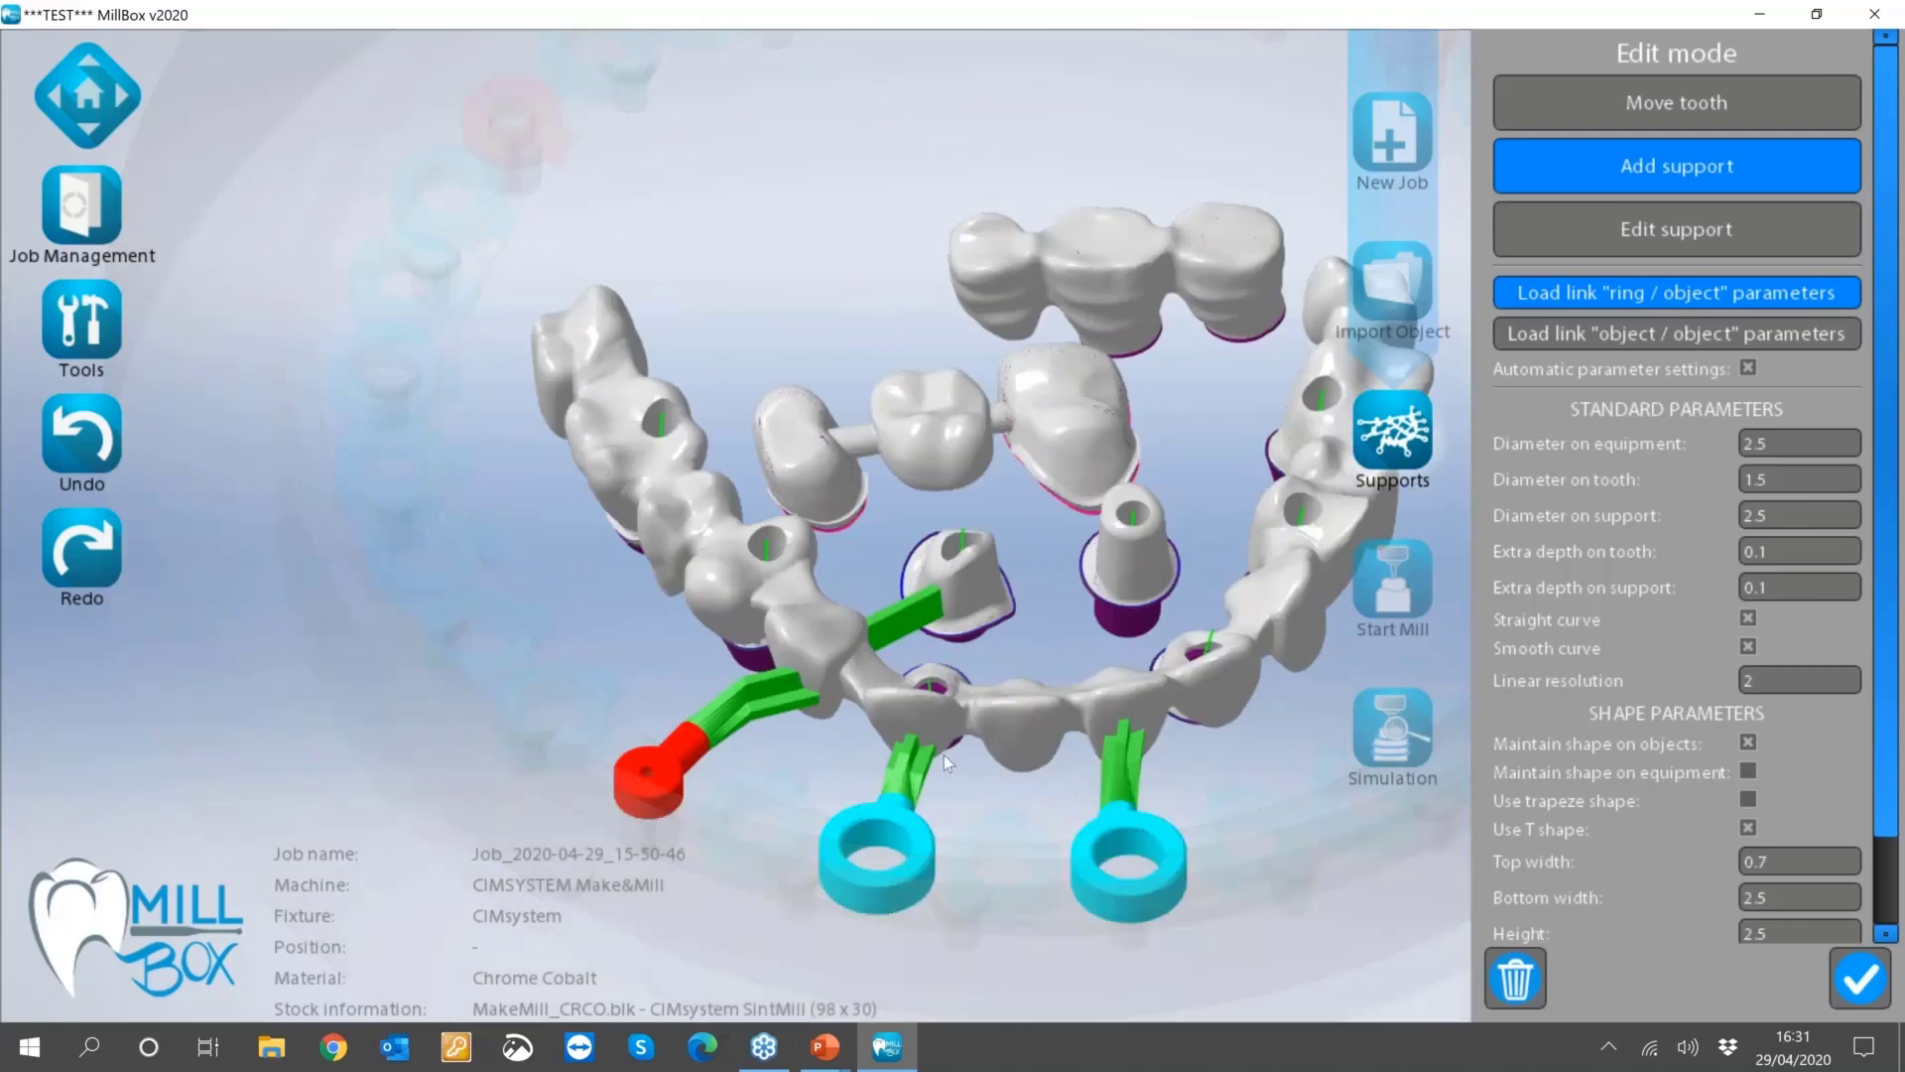
Add three more supports from the ring to the outer side of the large implant bridge, continuing from the front teeth towards the molars.
scroll(942, 755, down, 3)
middle_drag(941, 756, 805, 758)
click(997, 940)
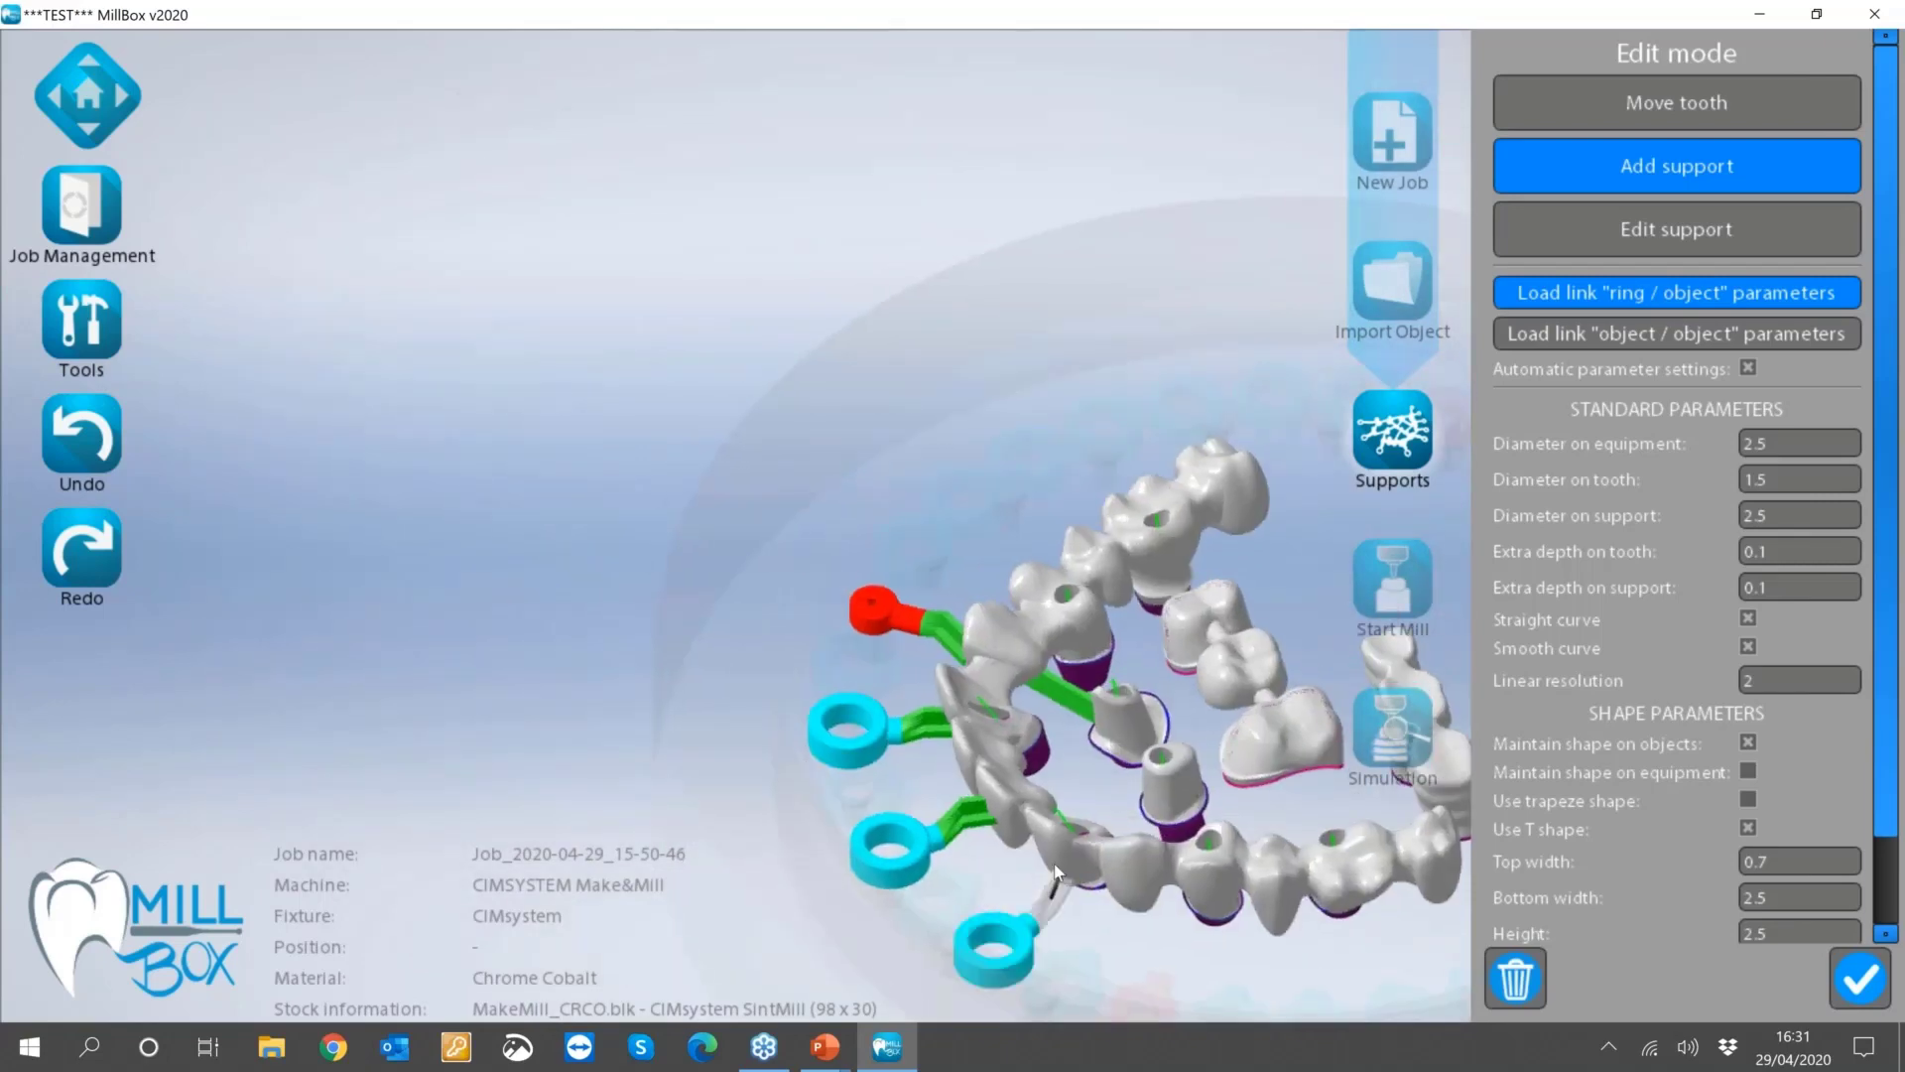
click(1060, 869)
scroll(1091, 894, down, 3)
click(1131, 932)
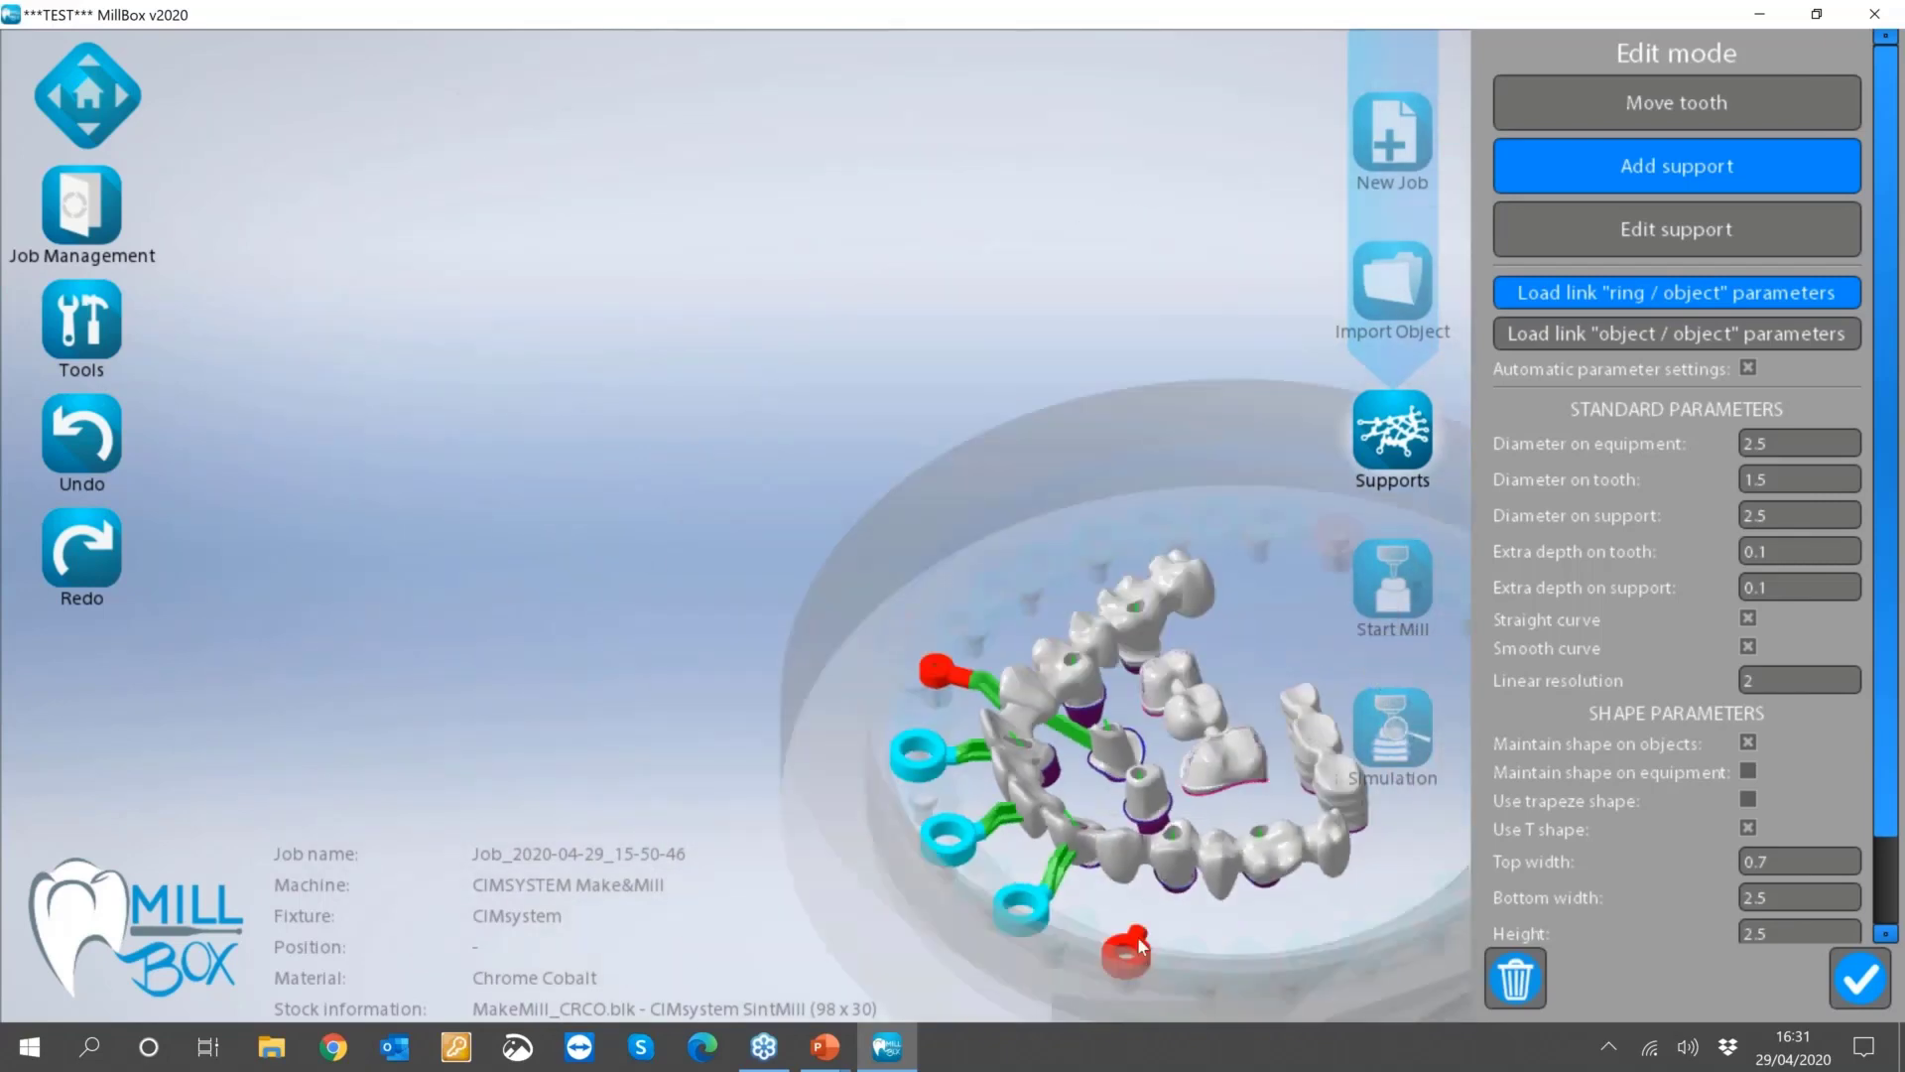
click(1164, 886)
click(1258, 877)
click(1222, 876)
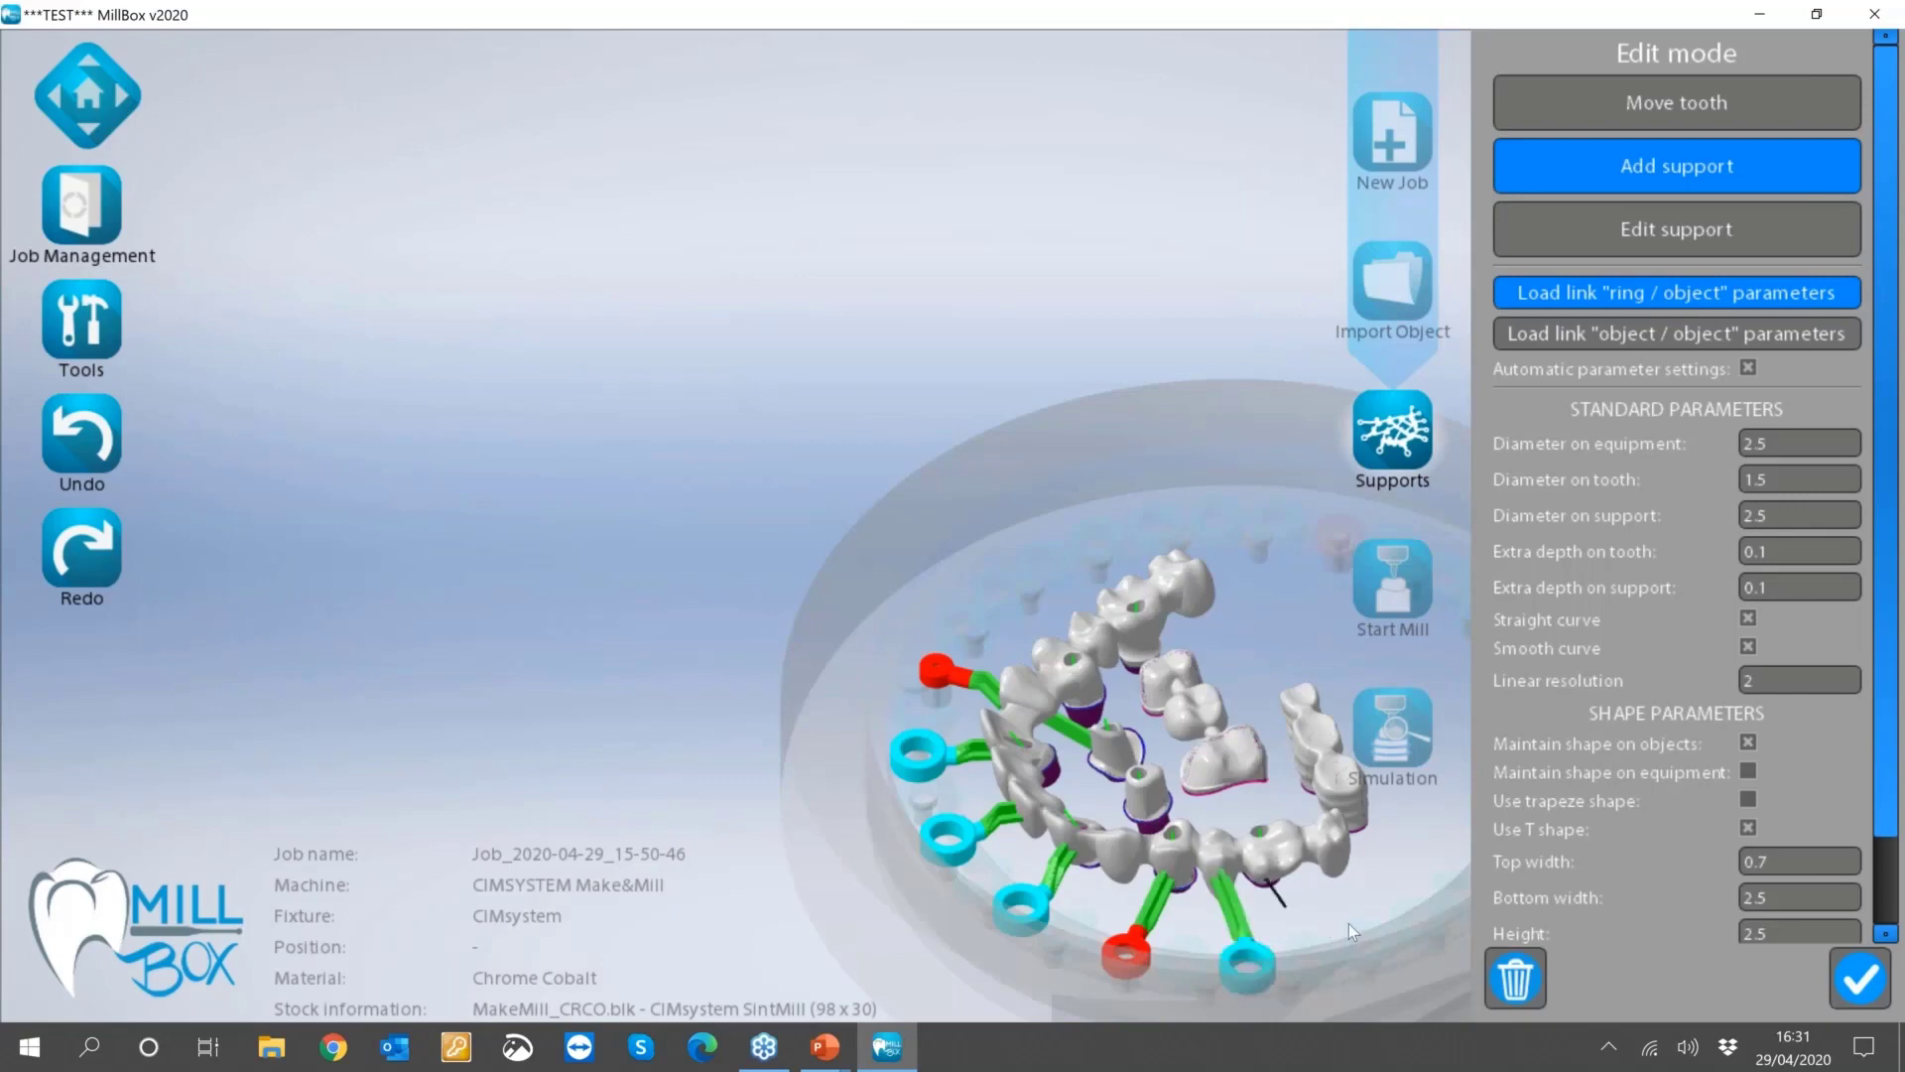
Add a support from the ring to the end molar of the large implant bridge.
scroll(1302, 933, down, 3)
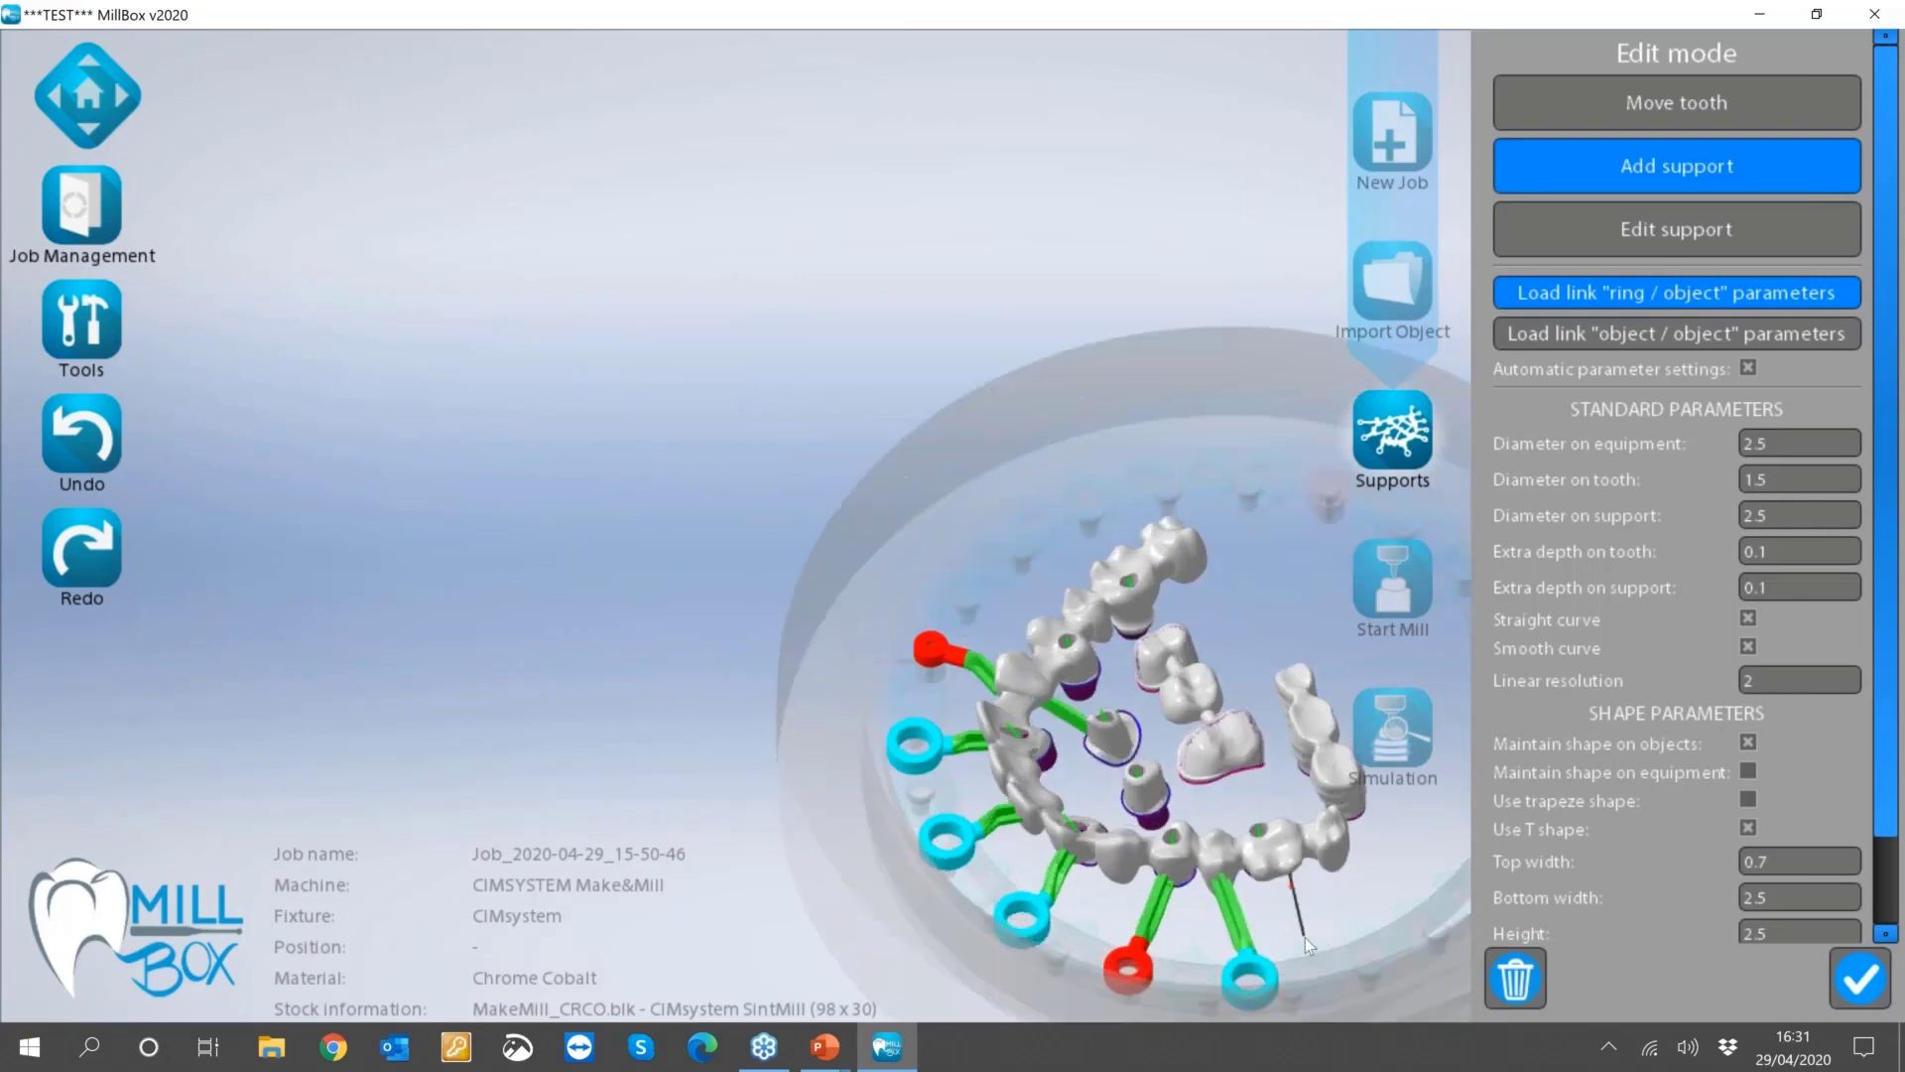
scroll(952, 528, down, 2)
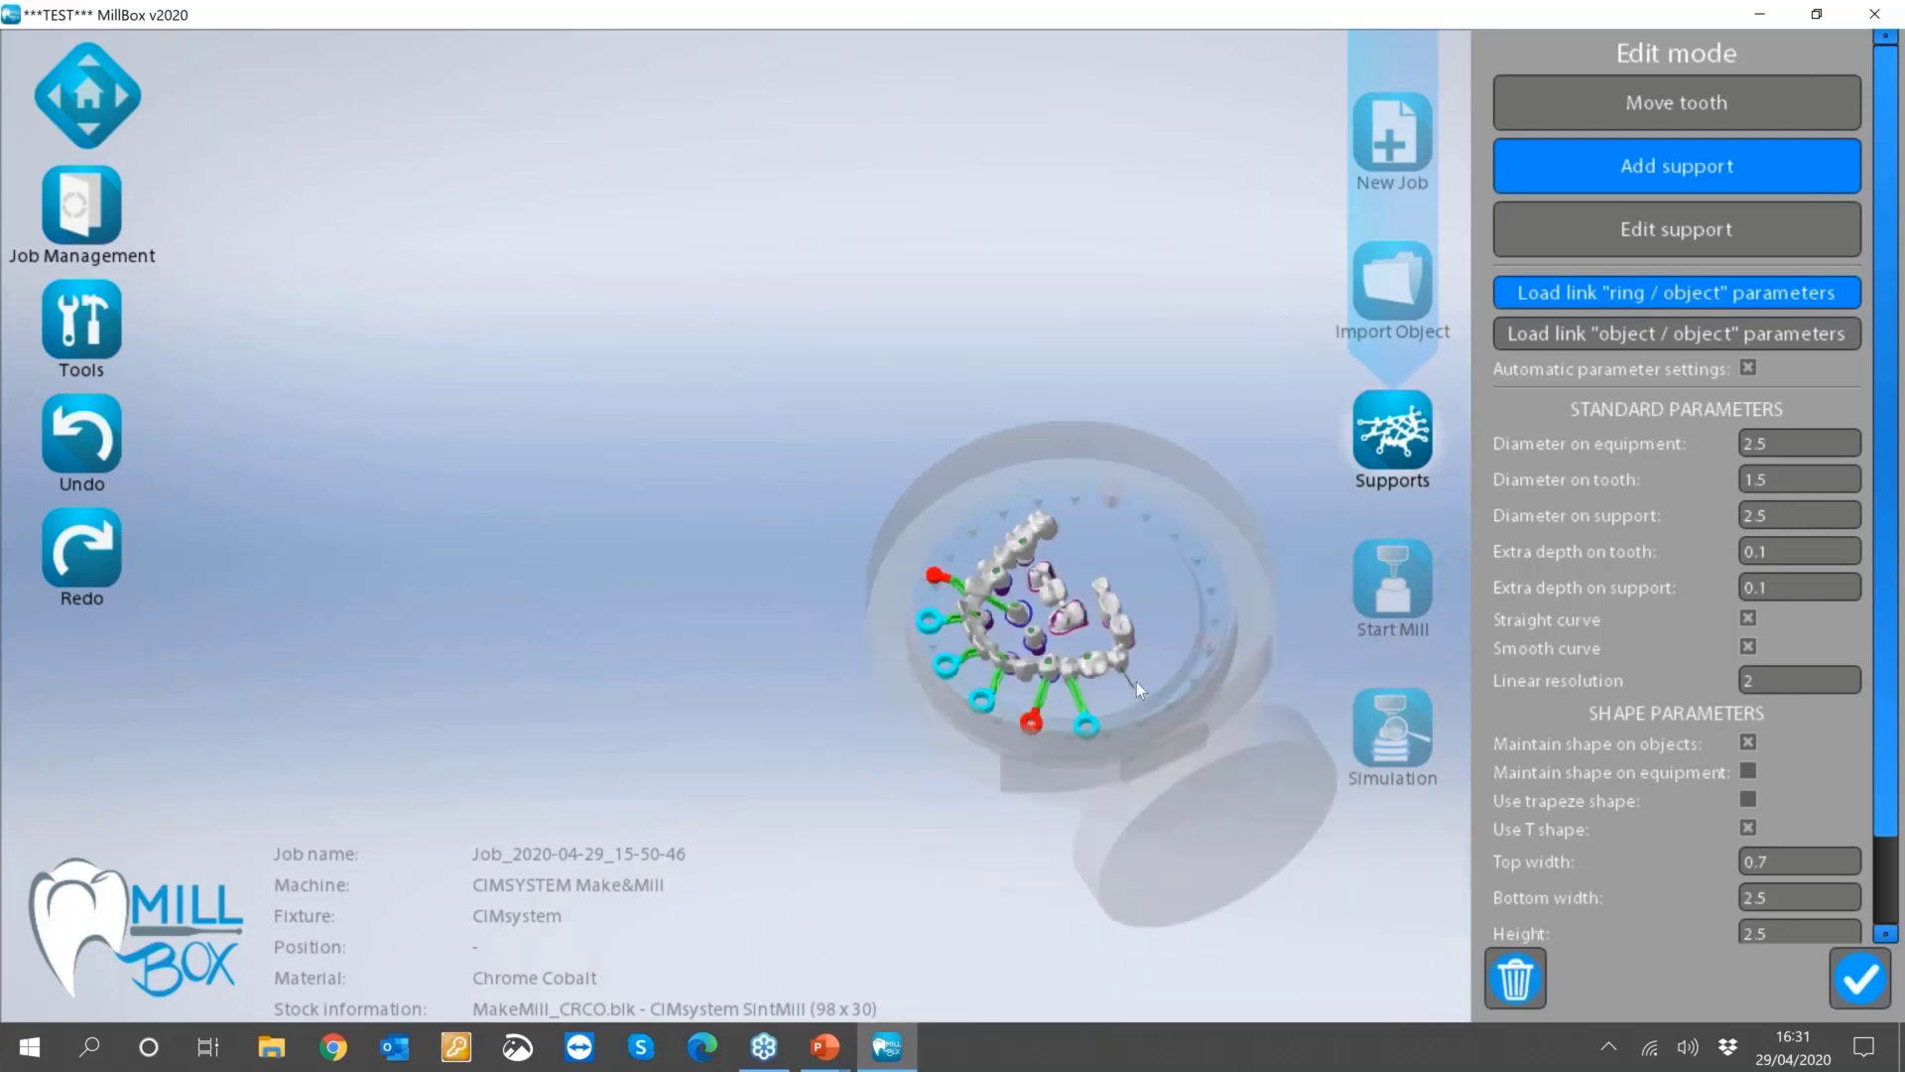
scroll(1136, 681, up, 5)
click(1137, 740)
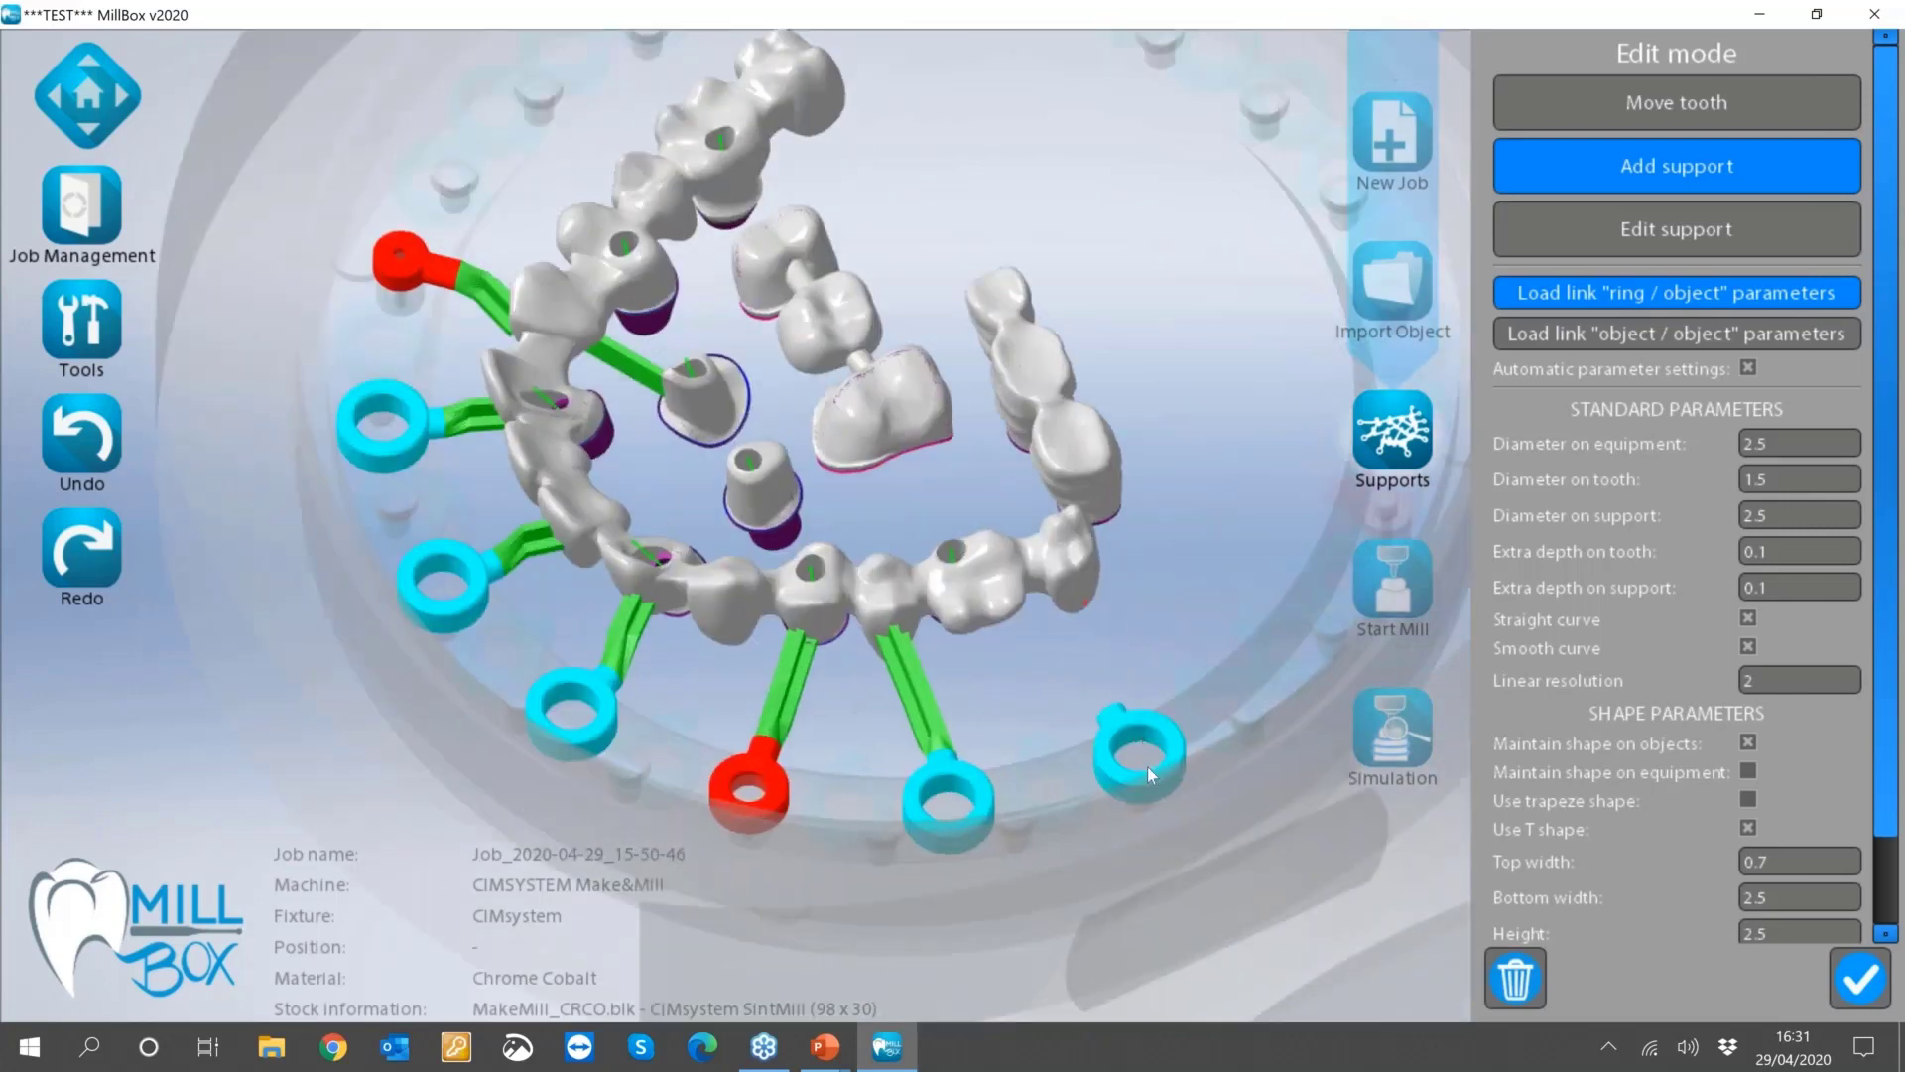
click(1077, 591)
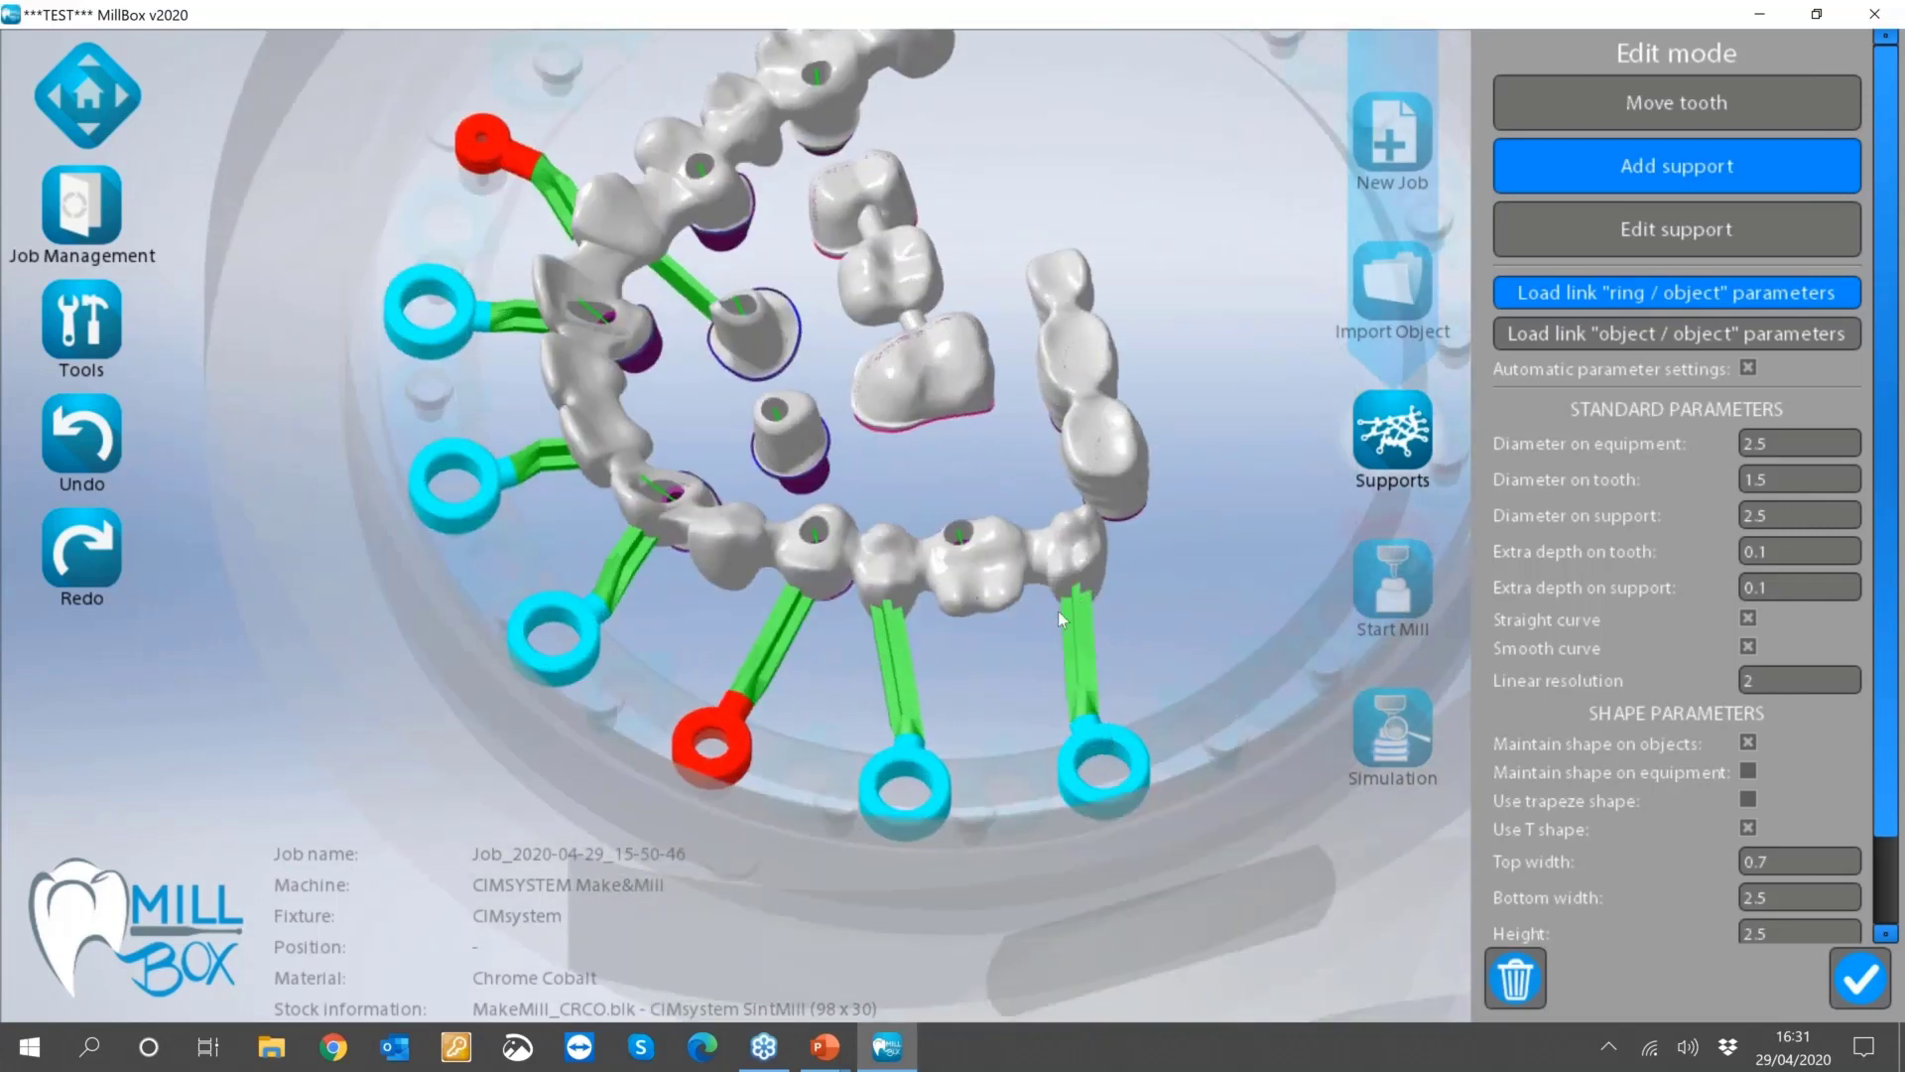
Examine the ring supports and their attachment to the large implant bridge from the occlusal side and the underside.
scroll(1058, 611, down, 5)
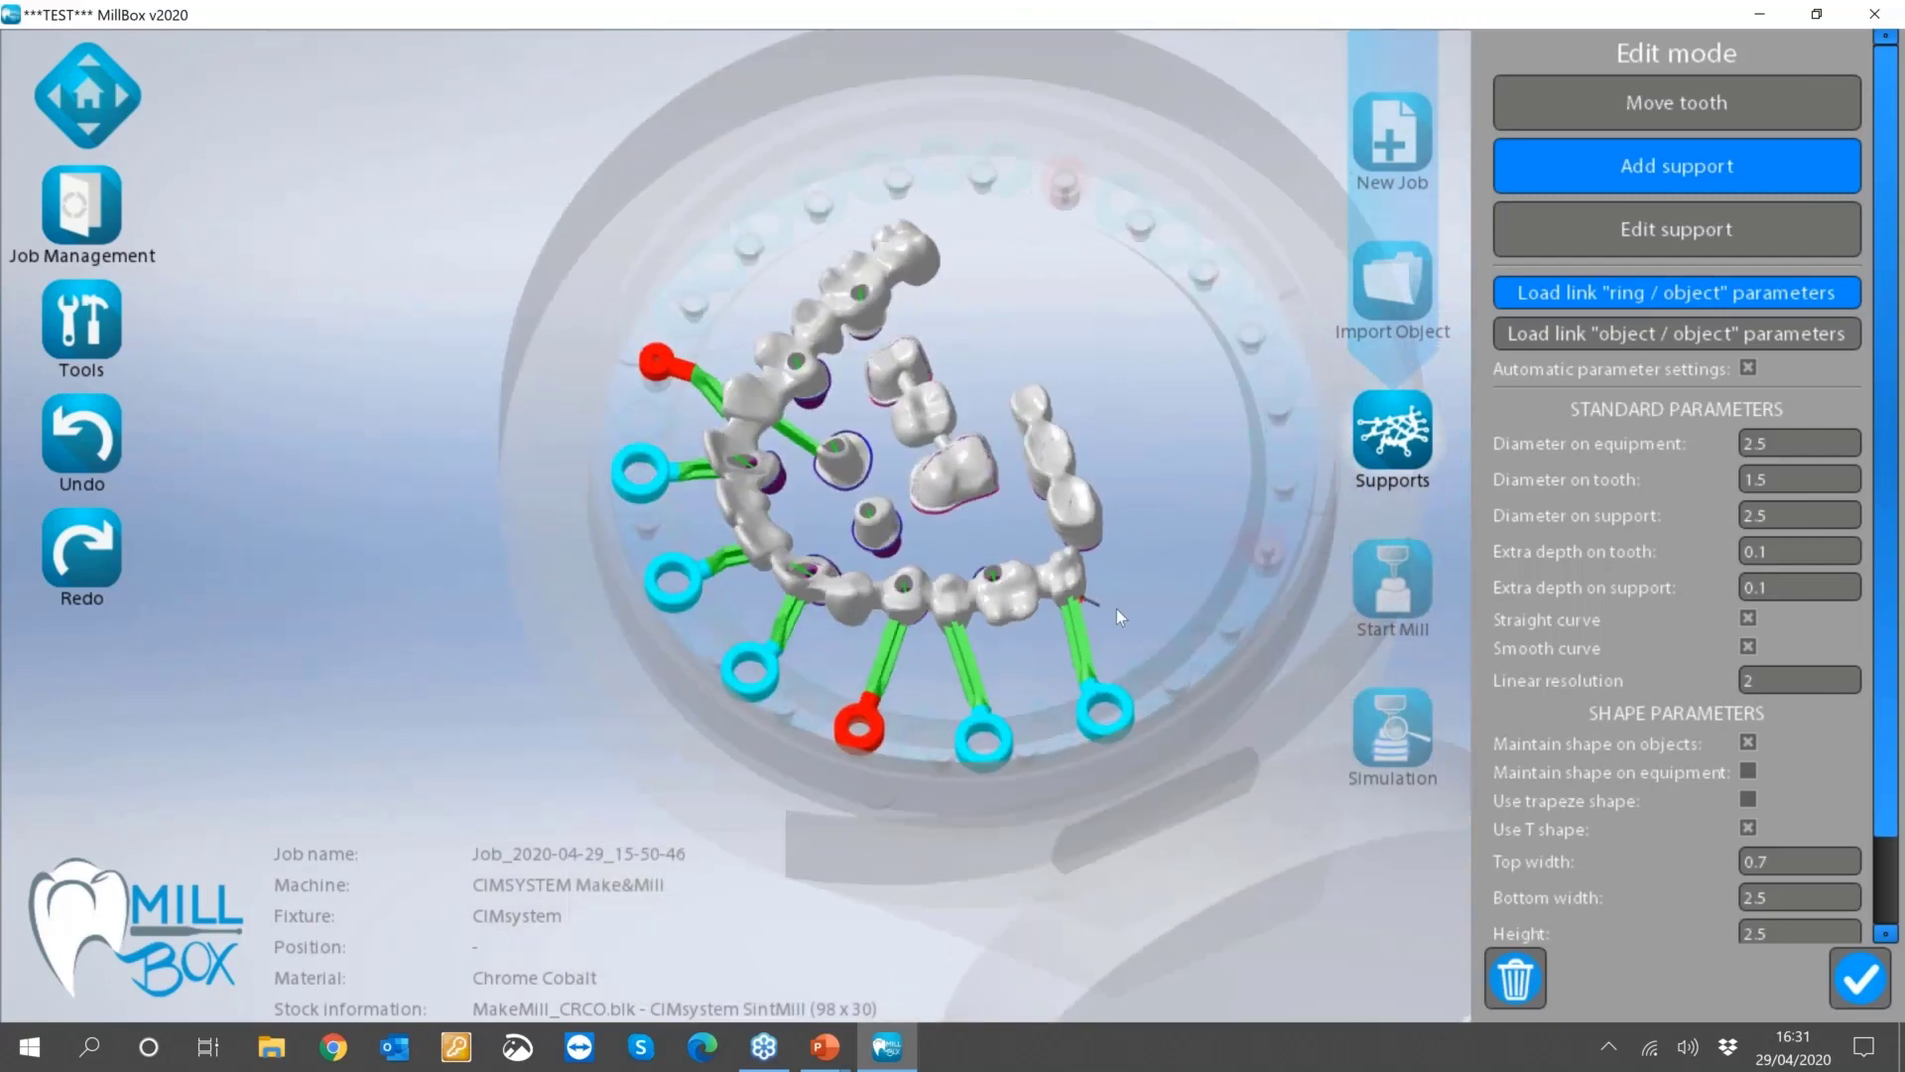
right_drag(1034, 615, 1015, 494)
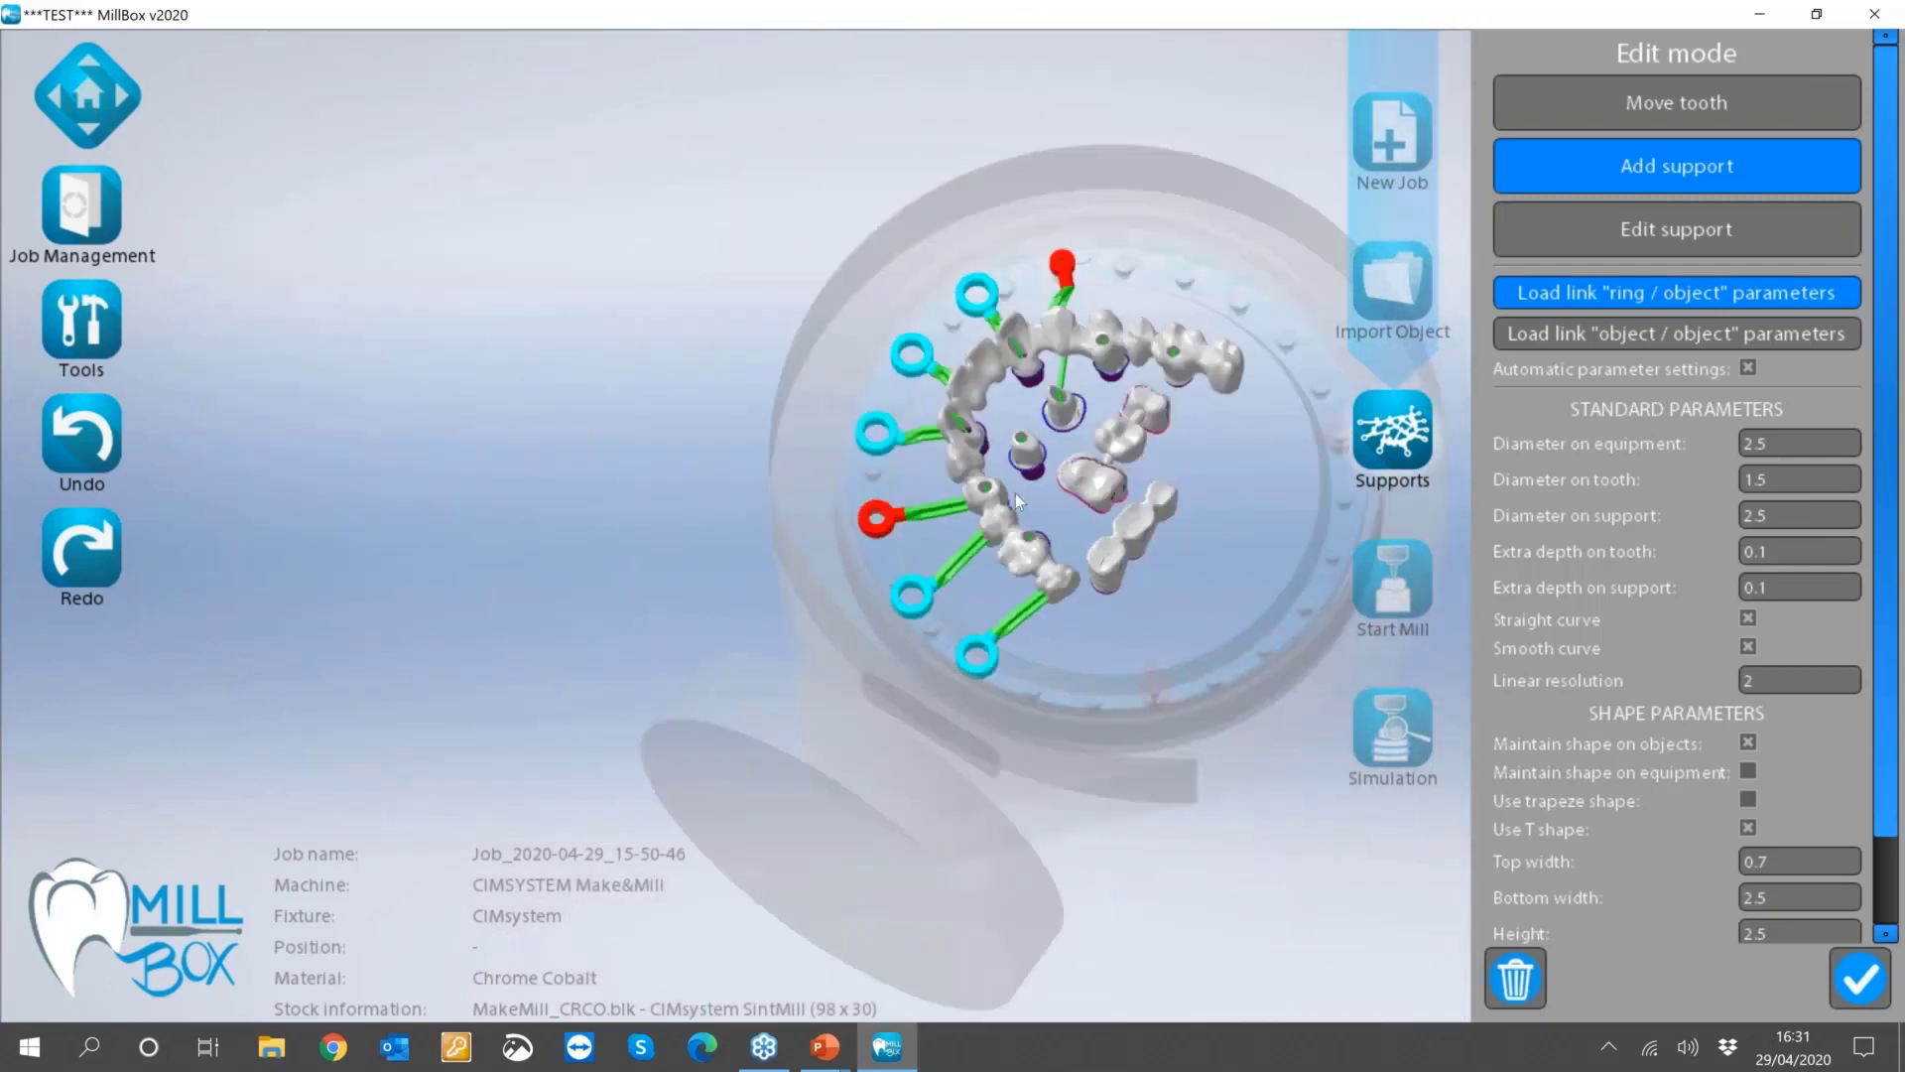
scroll(1016, 493, up, 5)
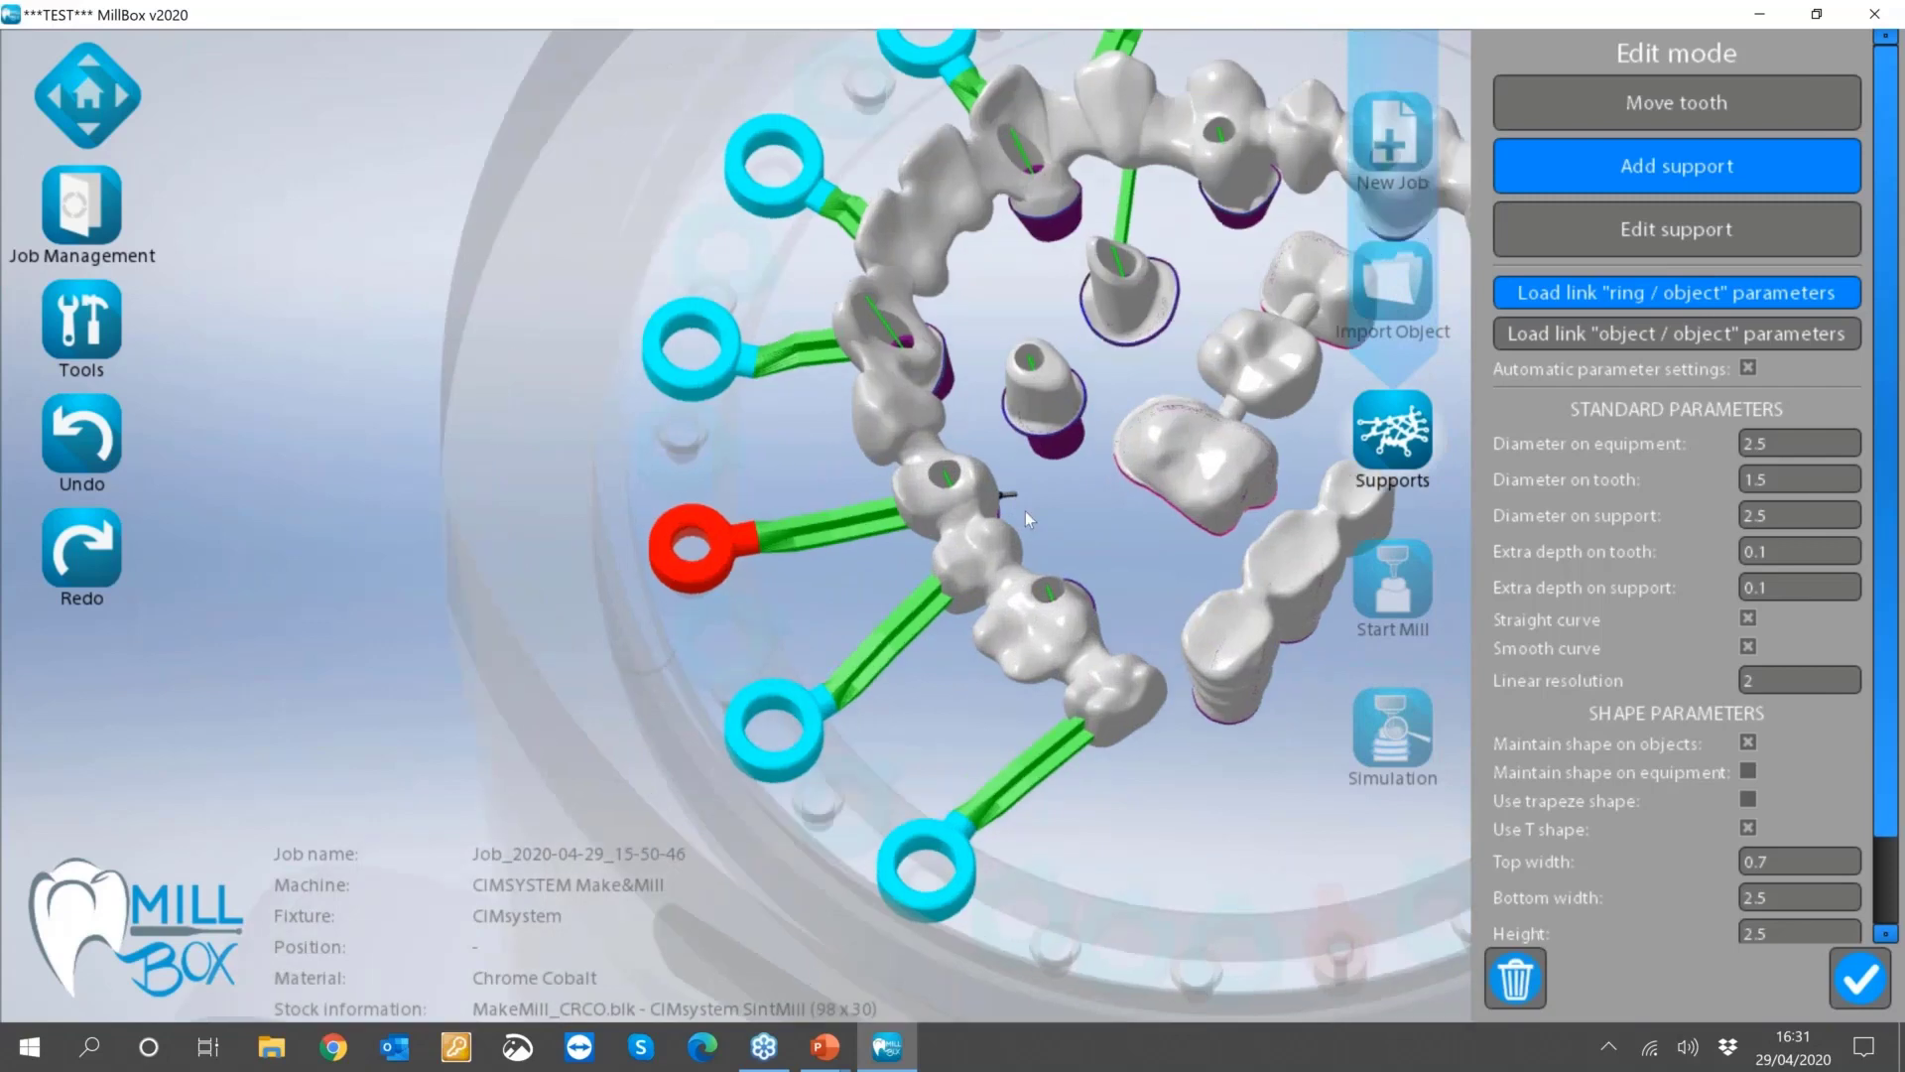
right_drag(1029, 525, 1023, 499)
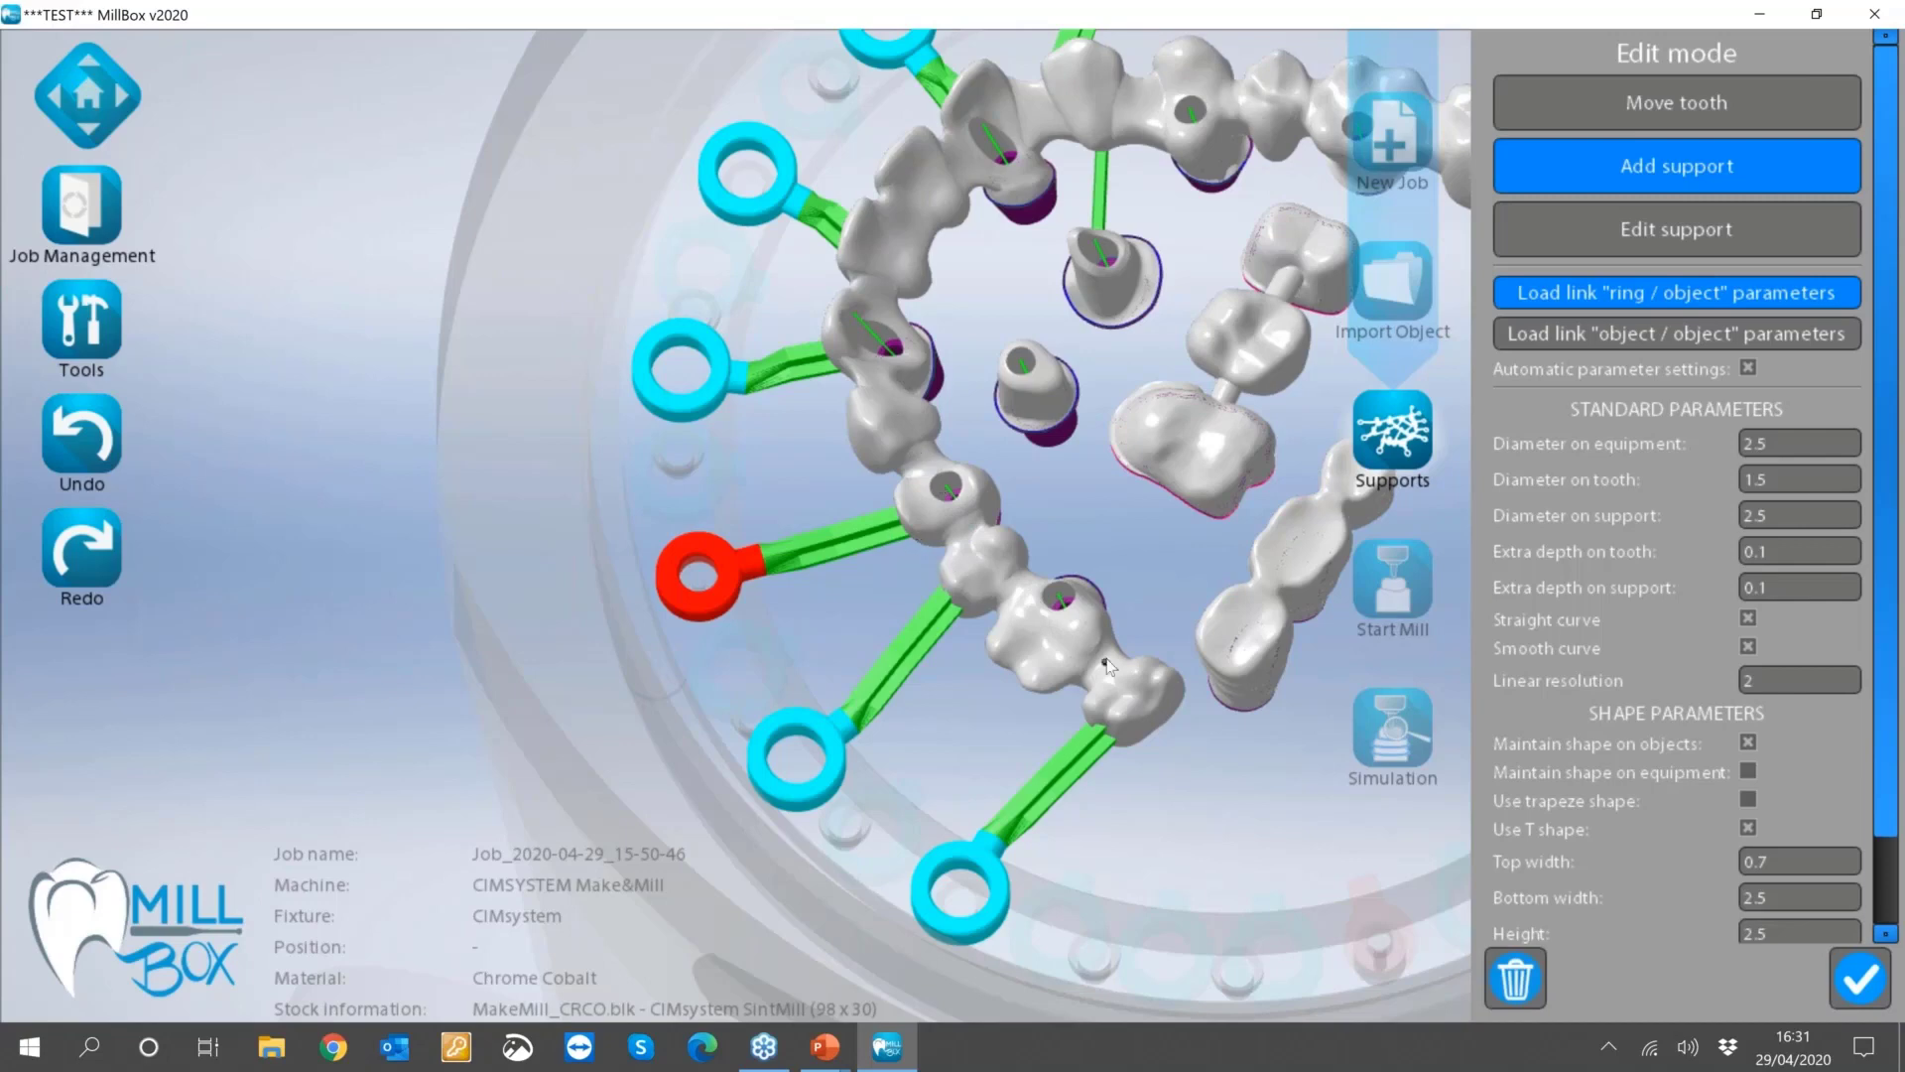
right_drag(1106, 655, 1102, 629)
middle_drag(1102, 628, 1088, 340)
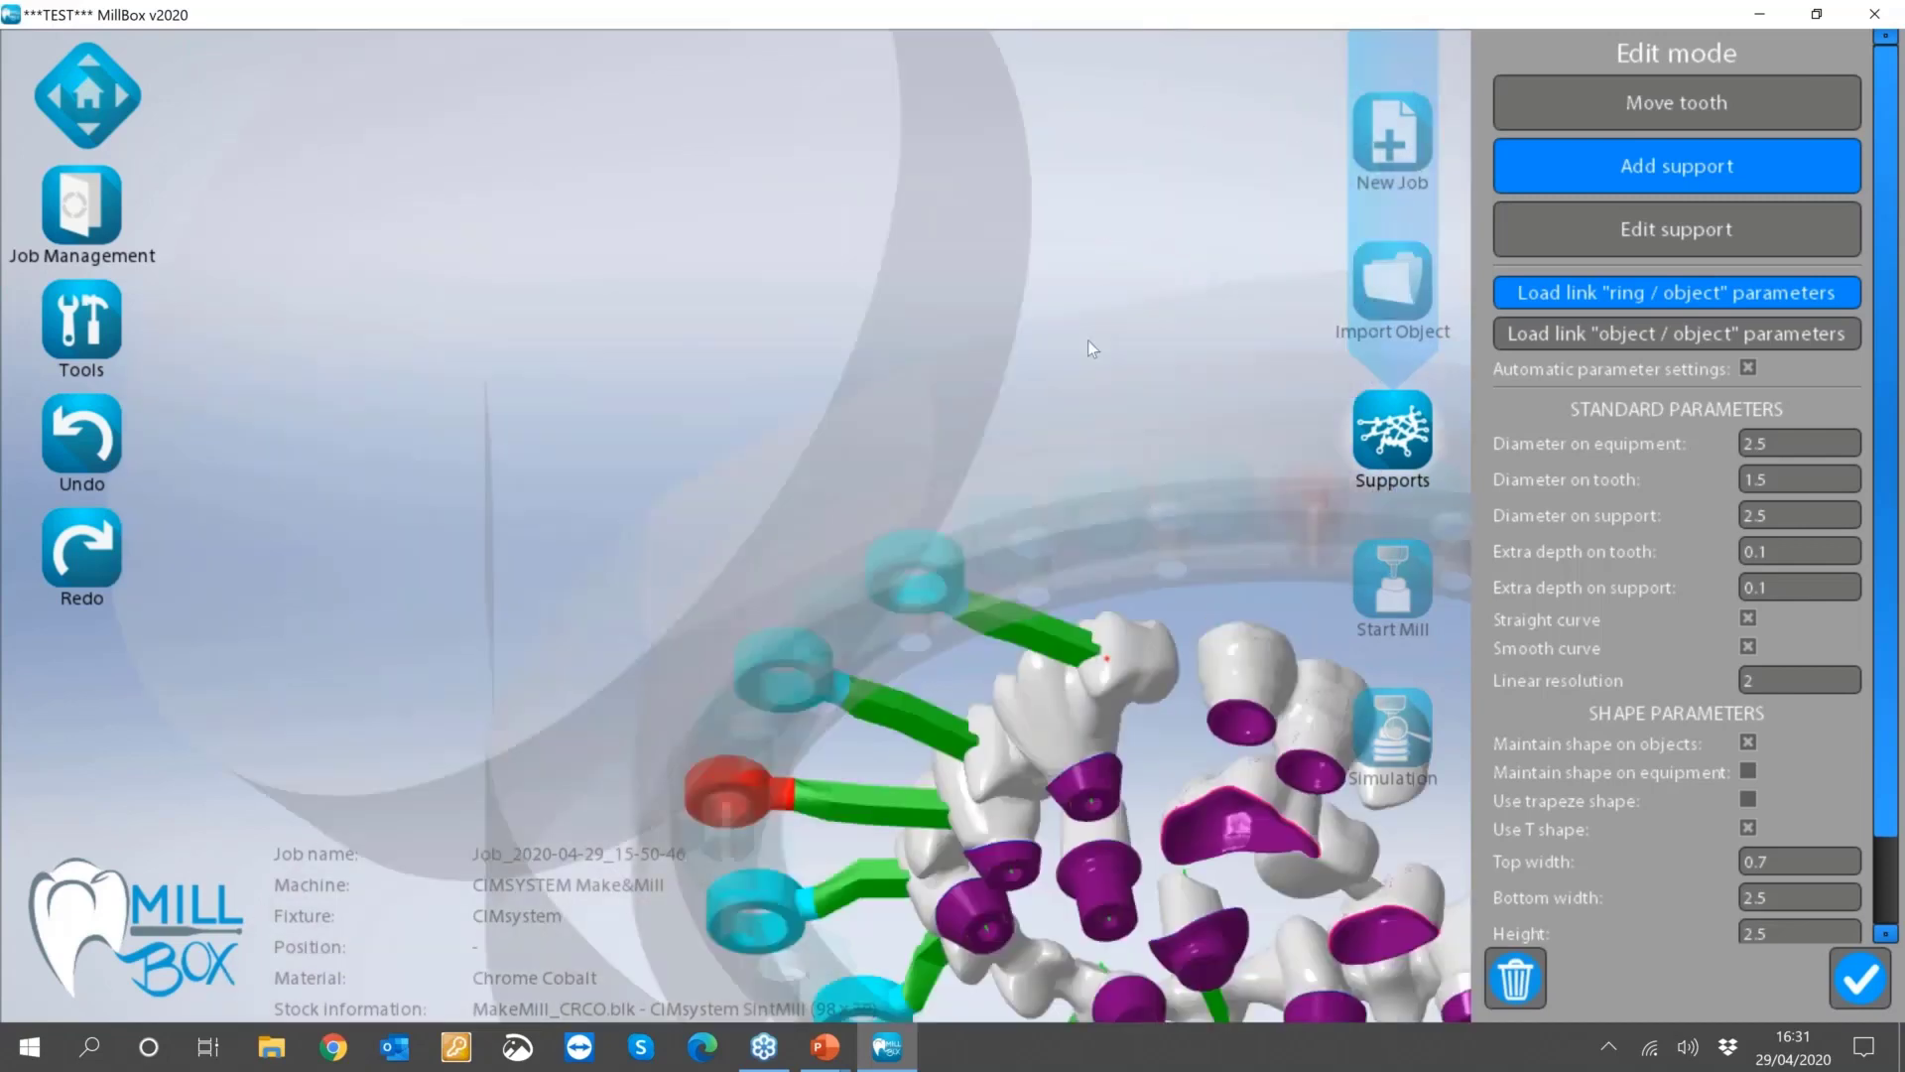
middle_drag(1101, 774, 1114, 627)
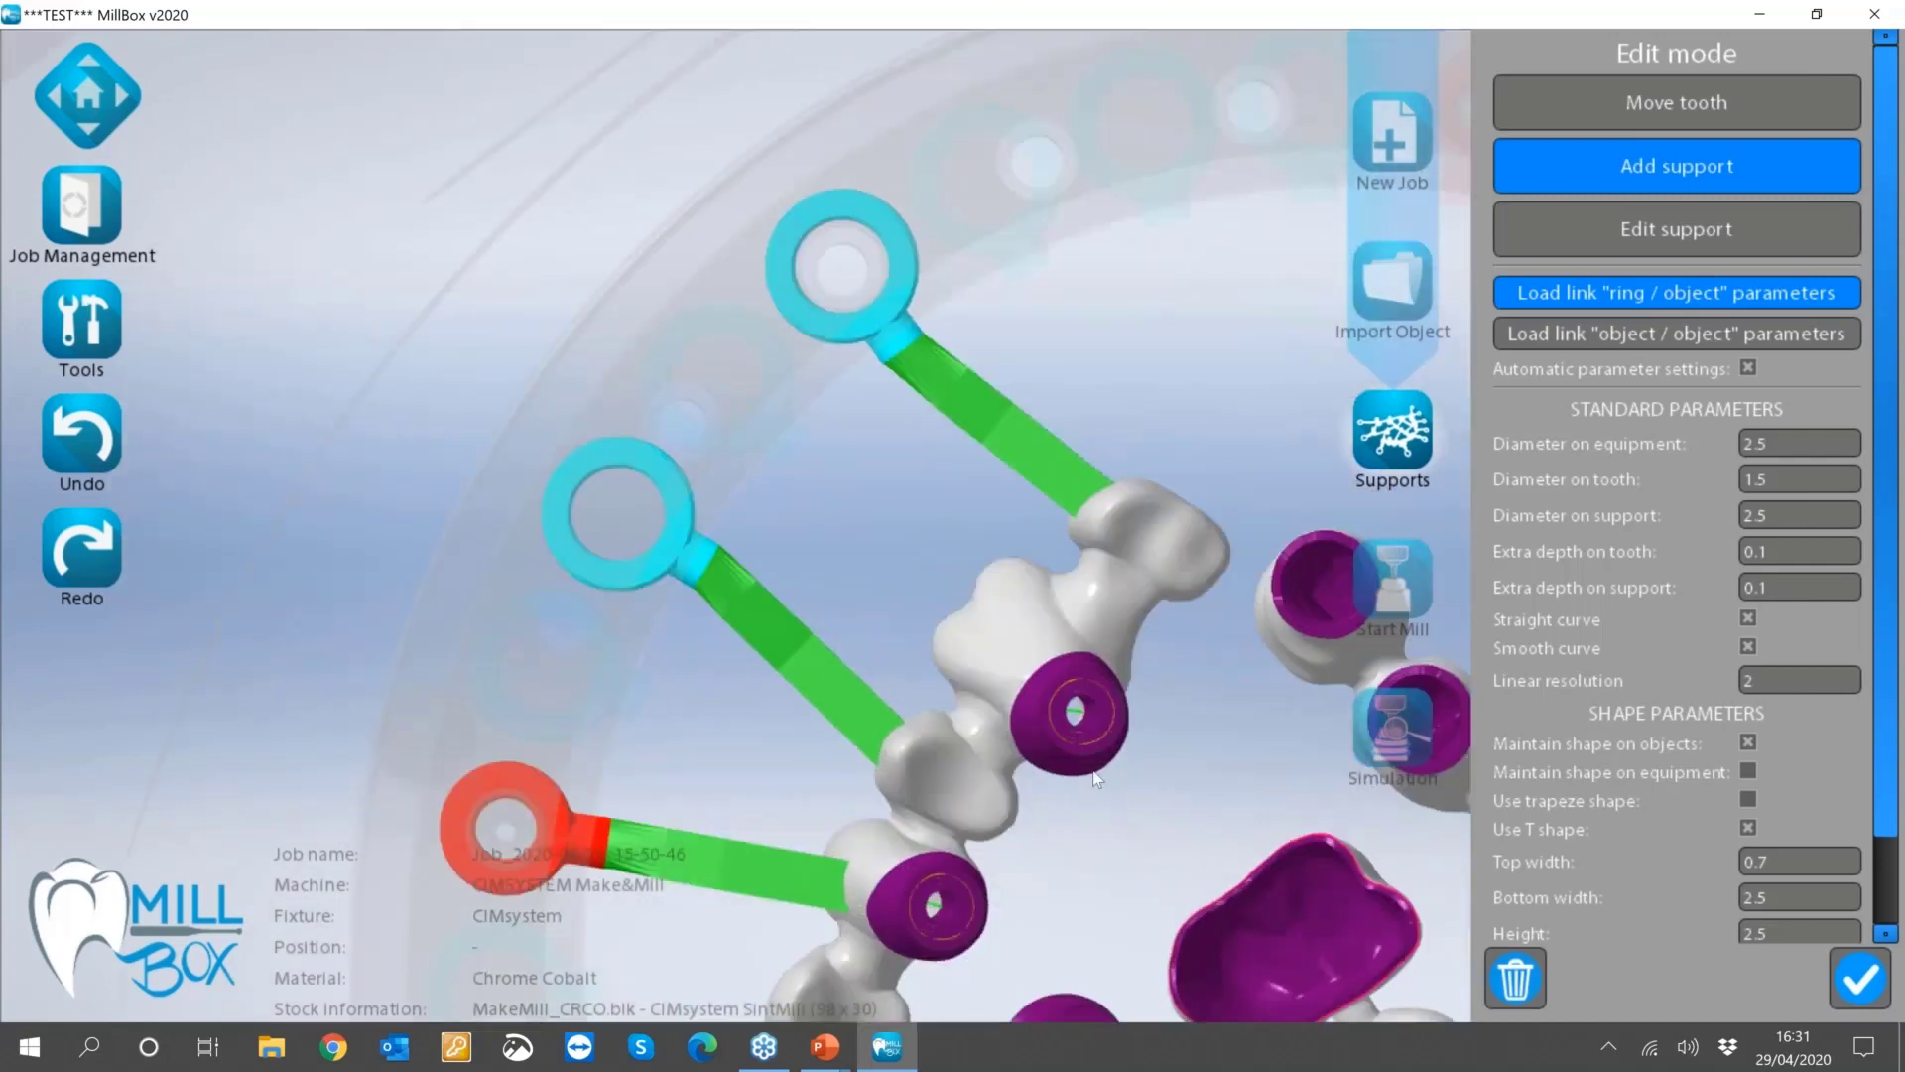
scroll(1067, 647, down, 10)
middle_drag(1068, 646, 1091, 716)
scroll(1040, 673, up, 3)
scroll(1040, 672, up, 4)
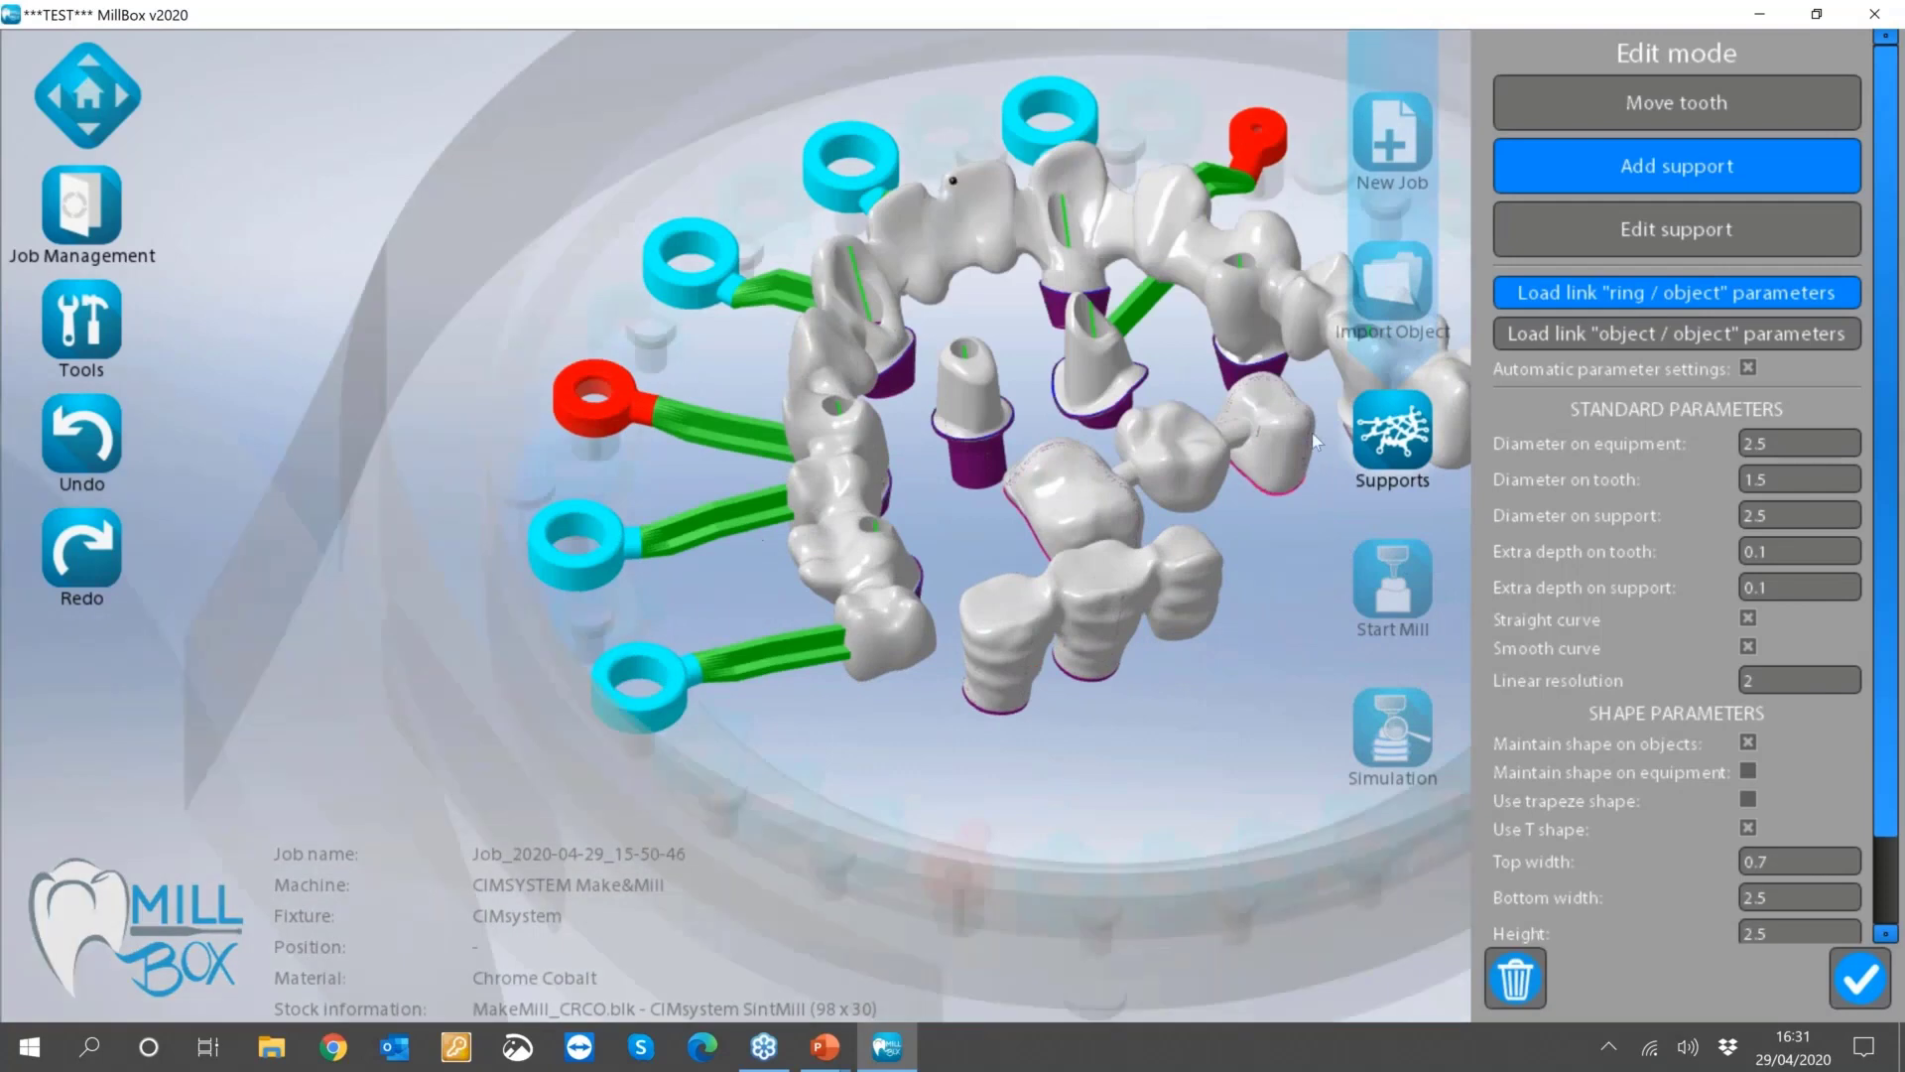
middle_drag(970, 587, 936, 669)
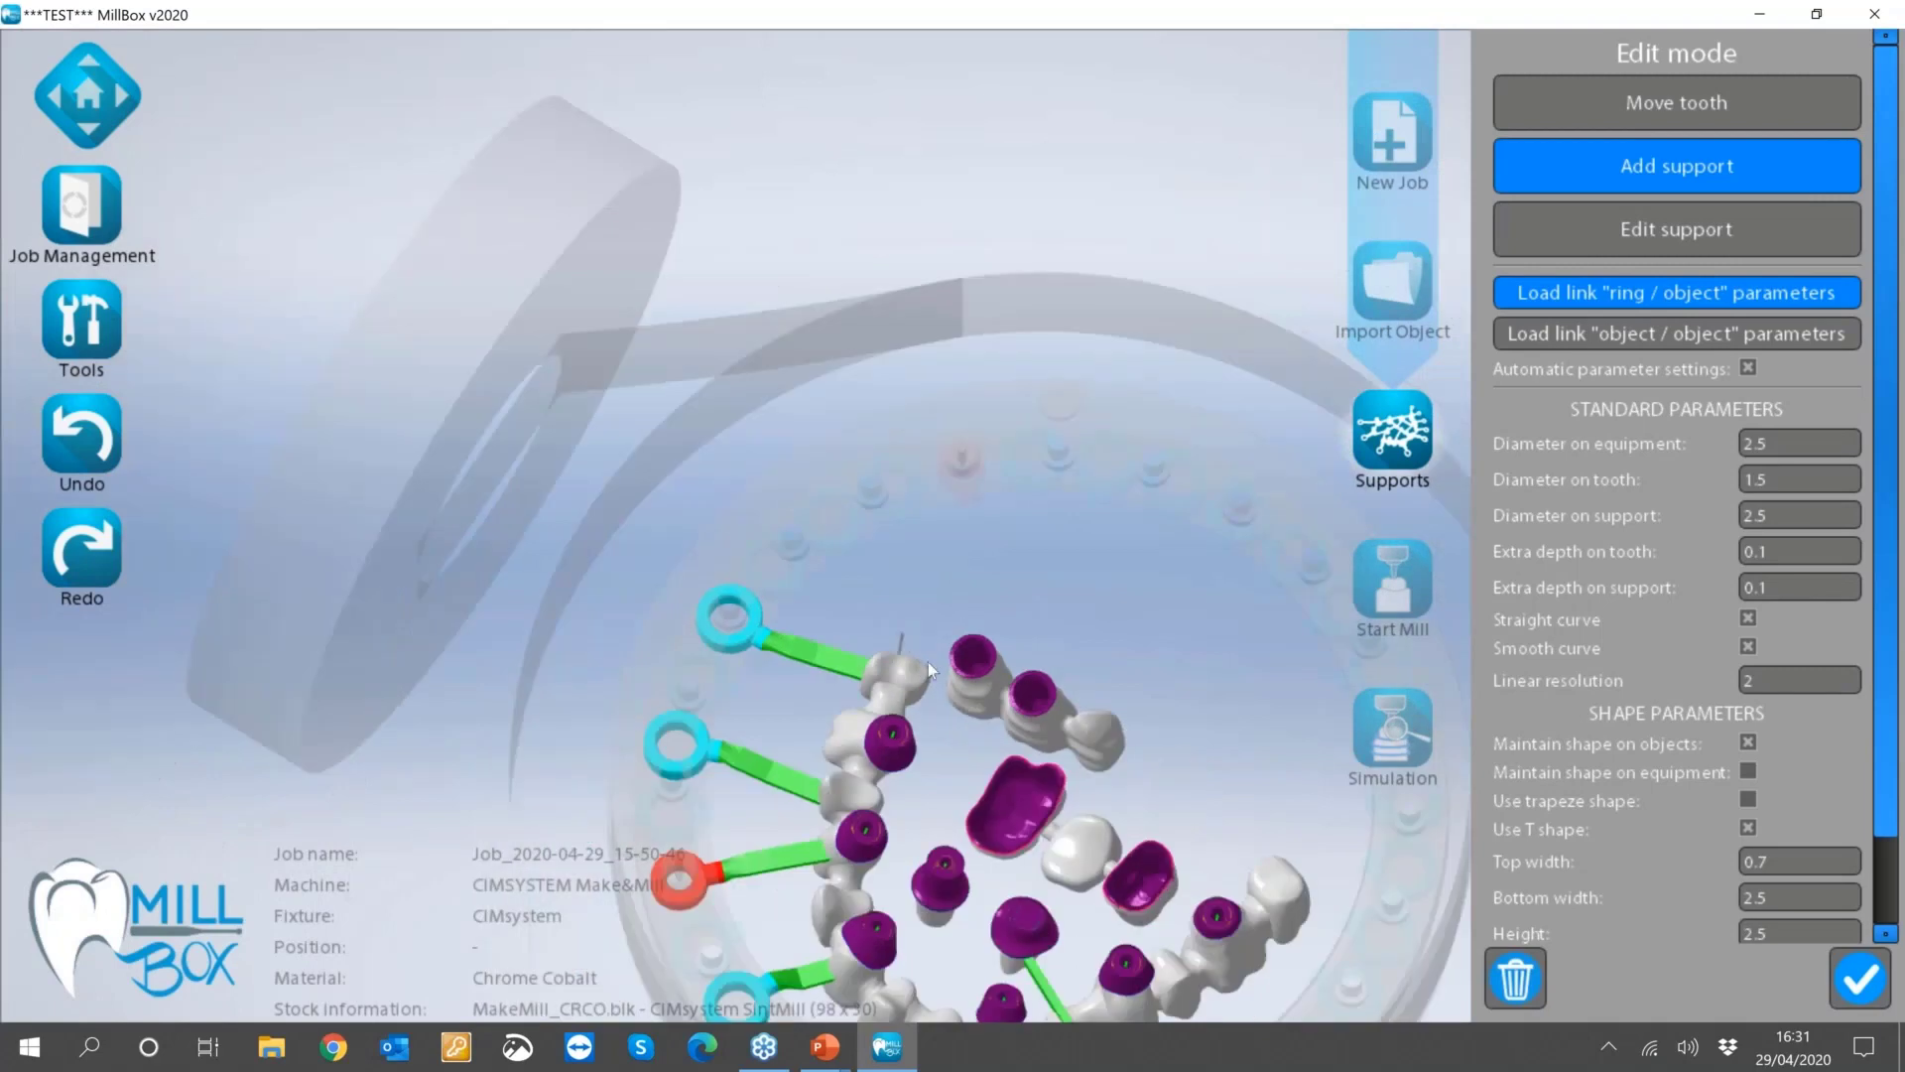
scroll(928, 663, up, 10)
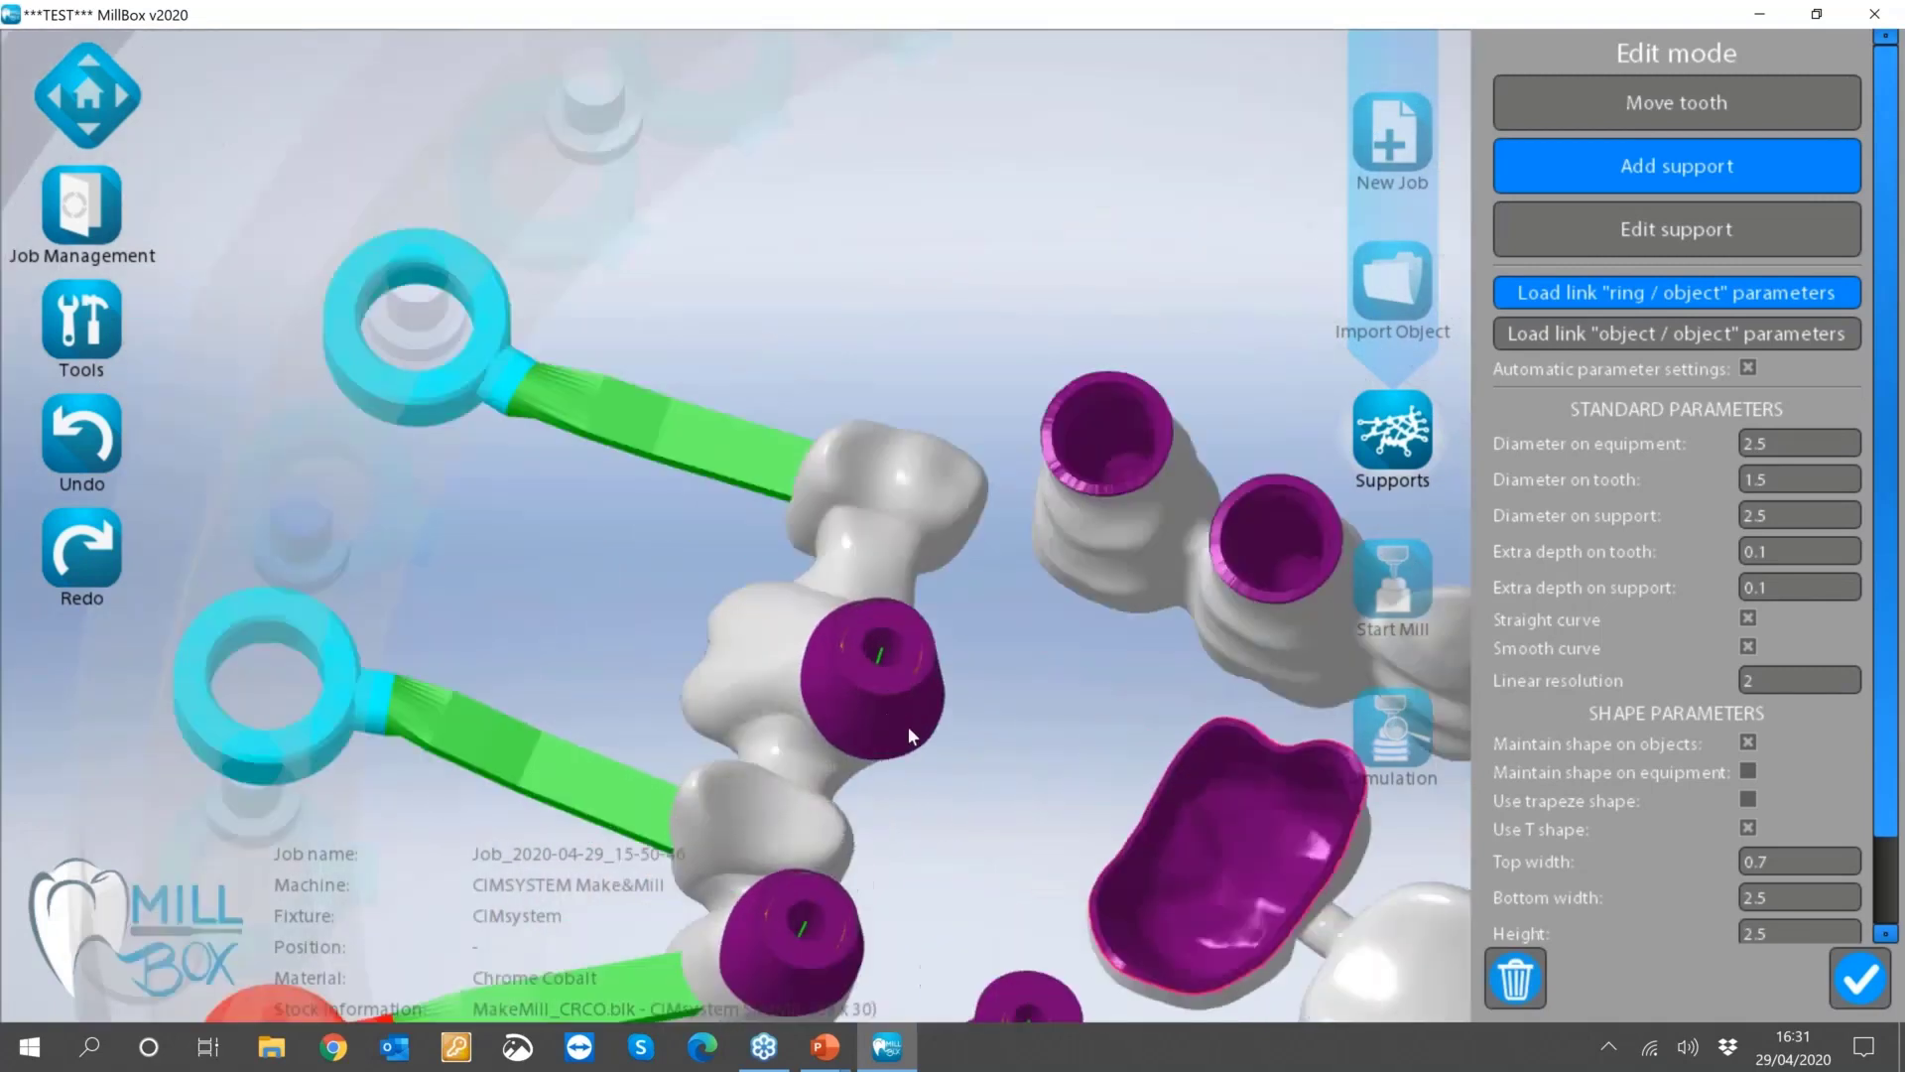
middle_drag(910, 731, 1183, 851)
scroll(1190, 851, down, 5)
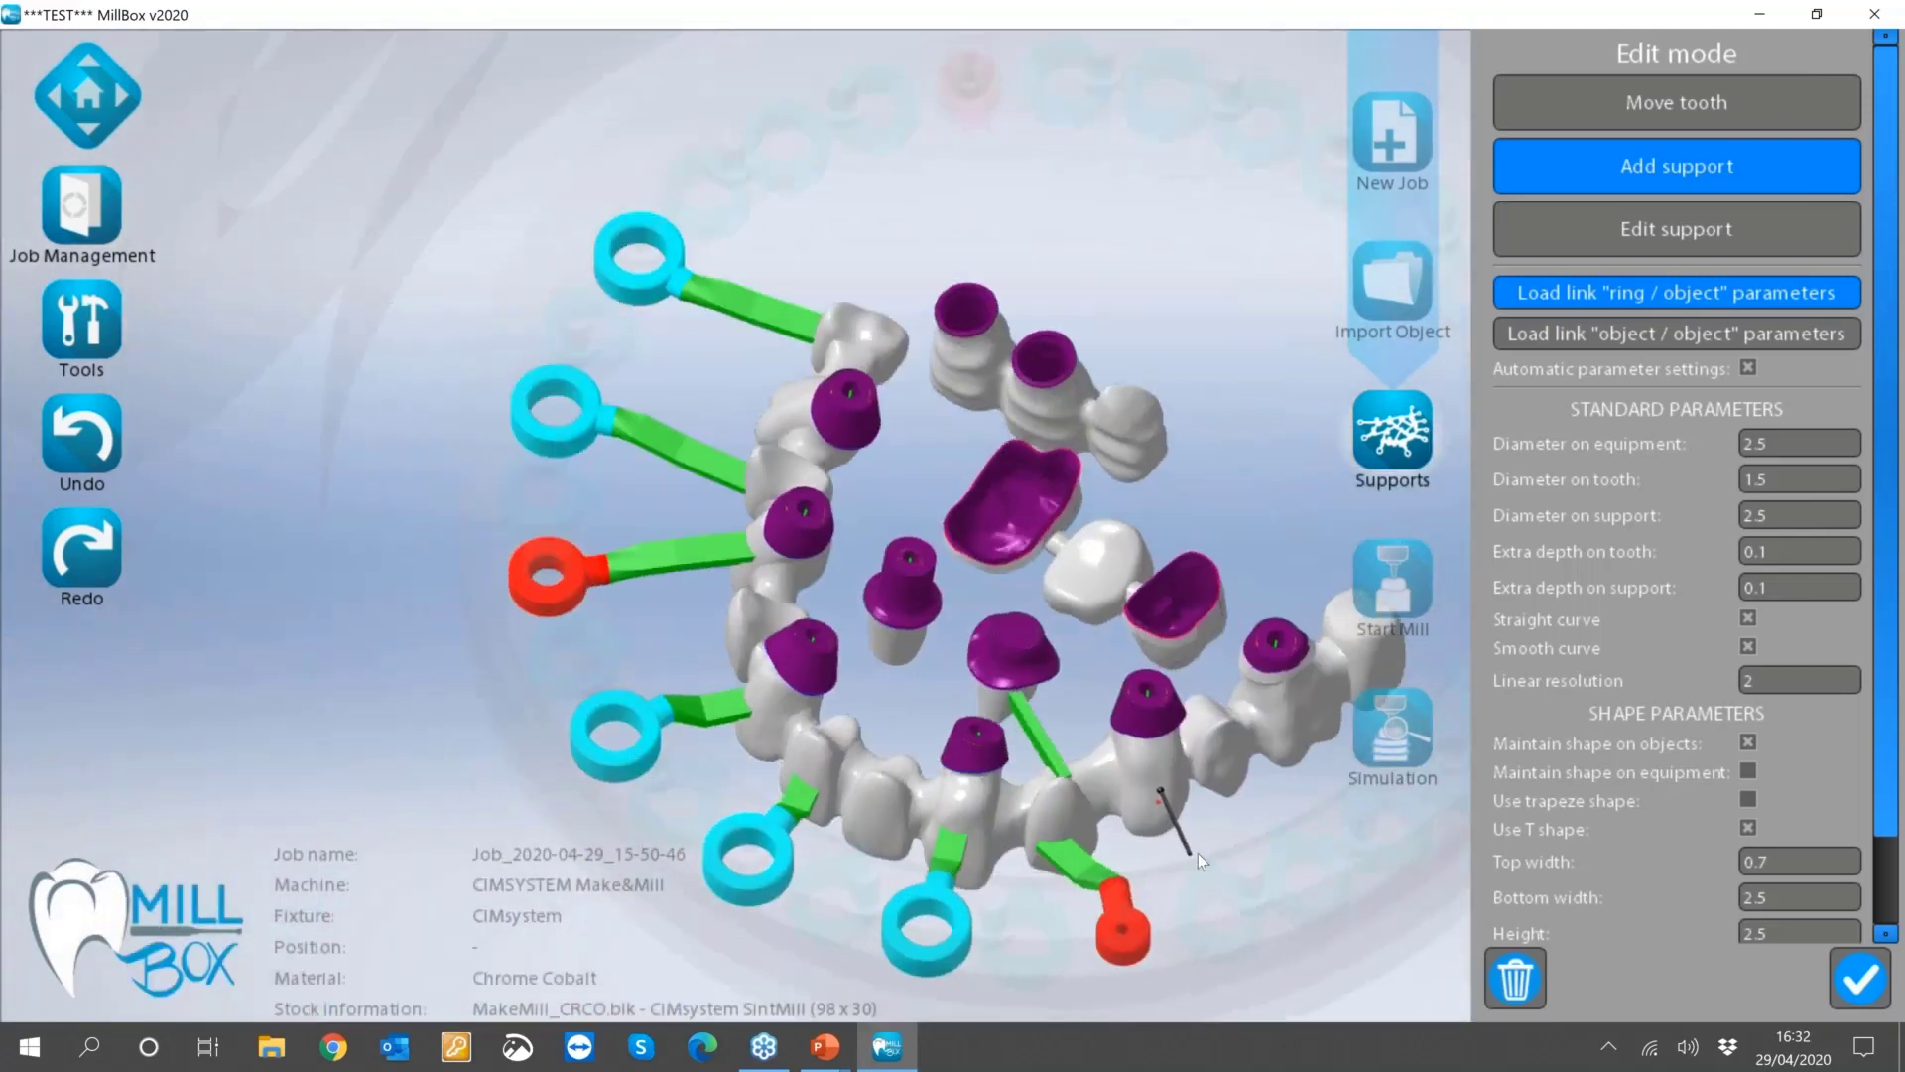
Add two supports from the ring to the unsupported side of the large implant bridge, one of them at its end molar.
scroll(1238, 898, up, 3)
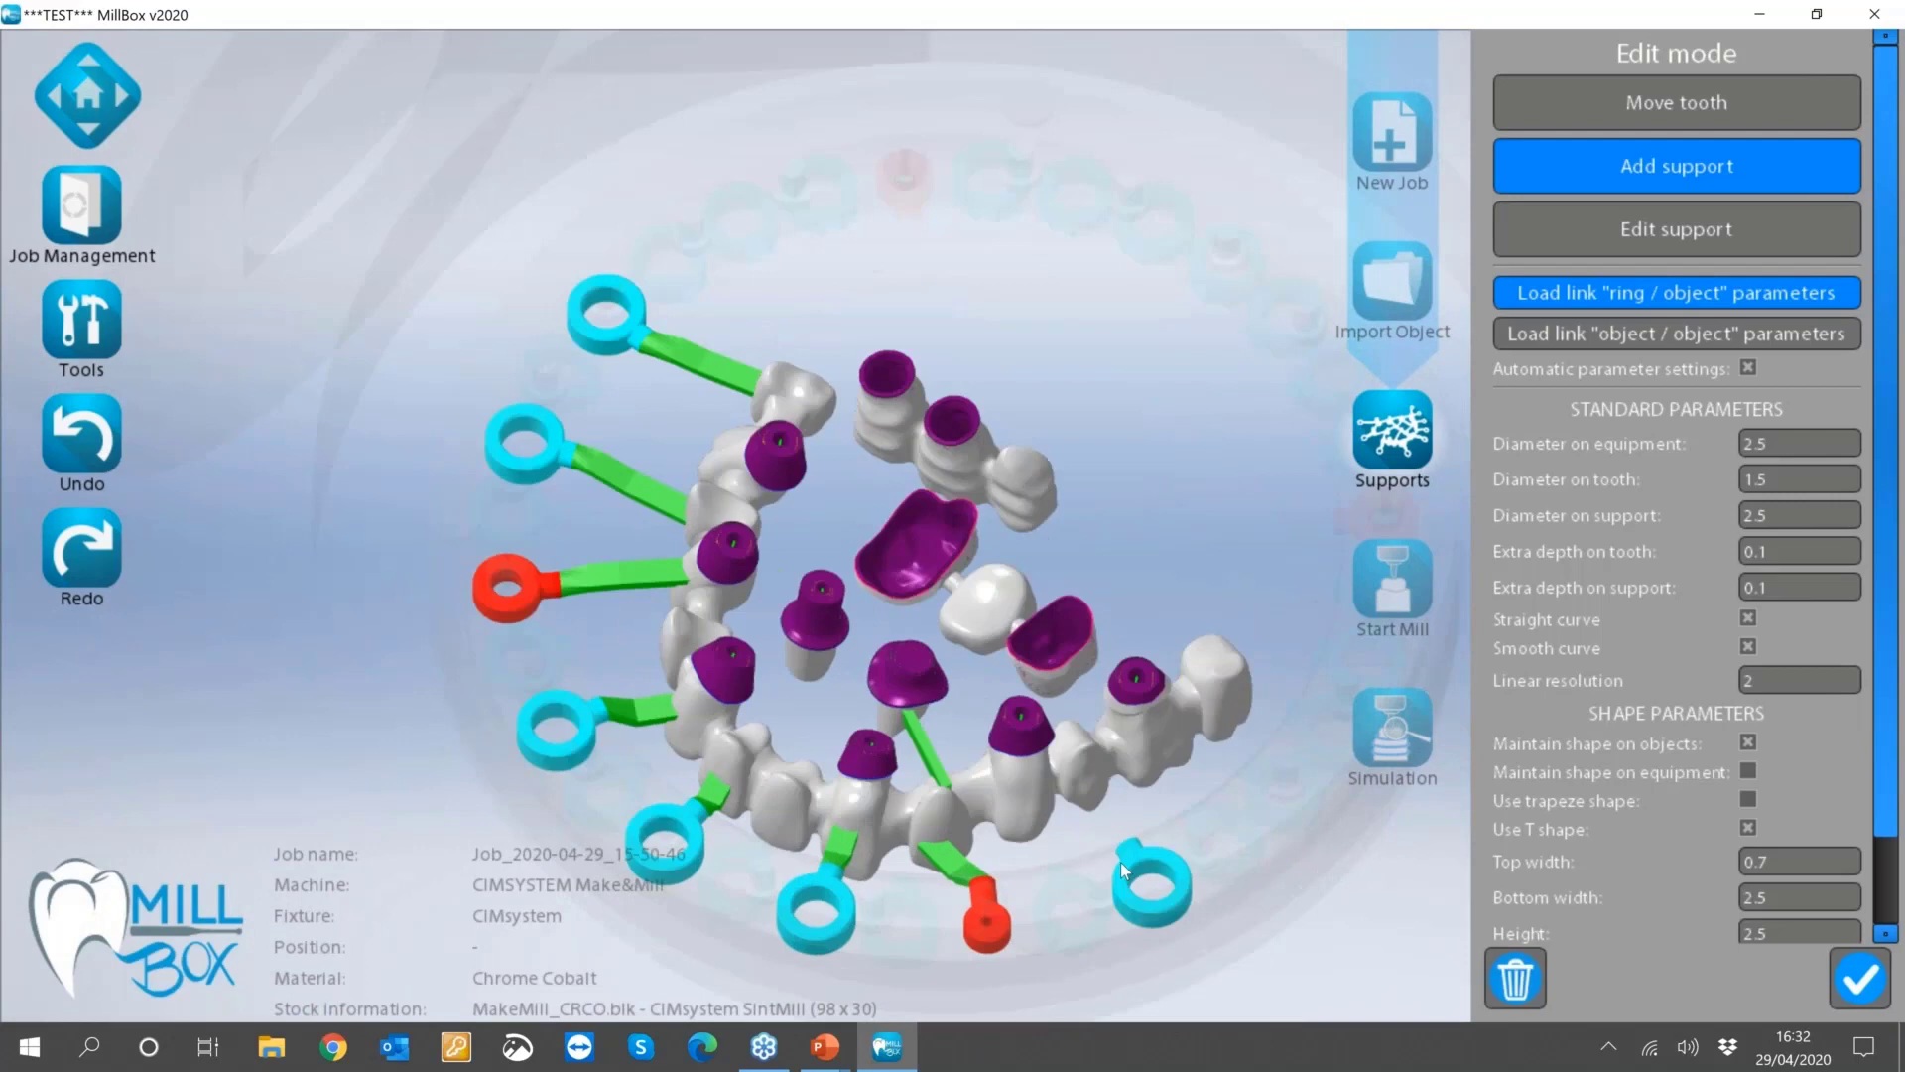
click(1096, 789)
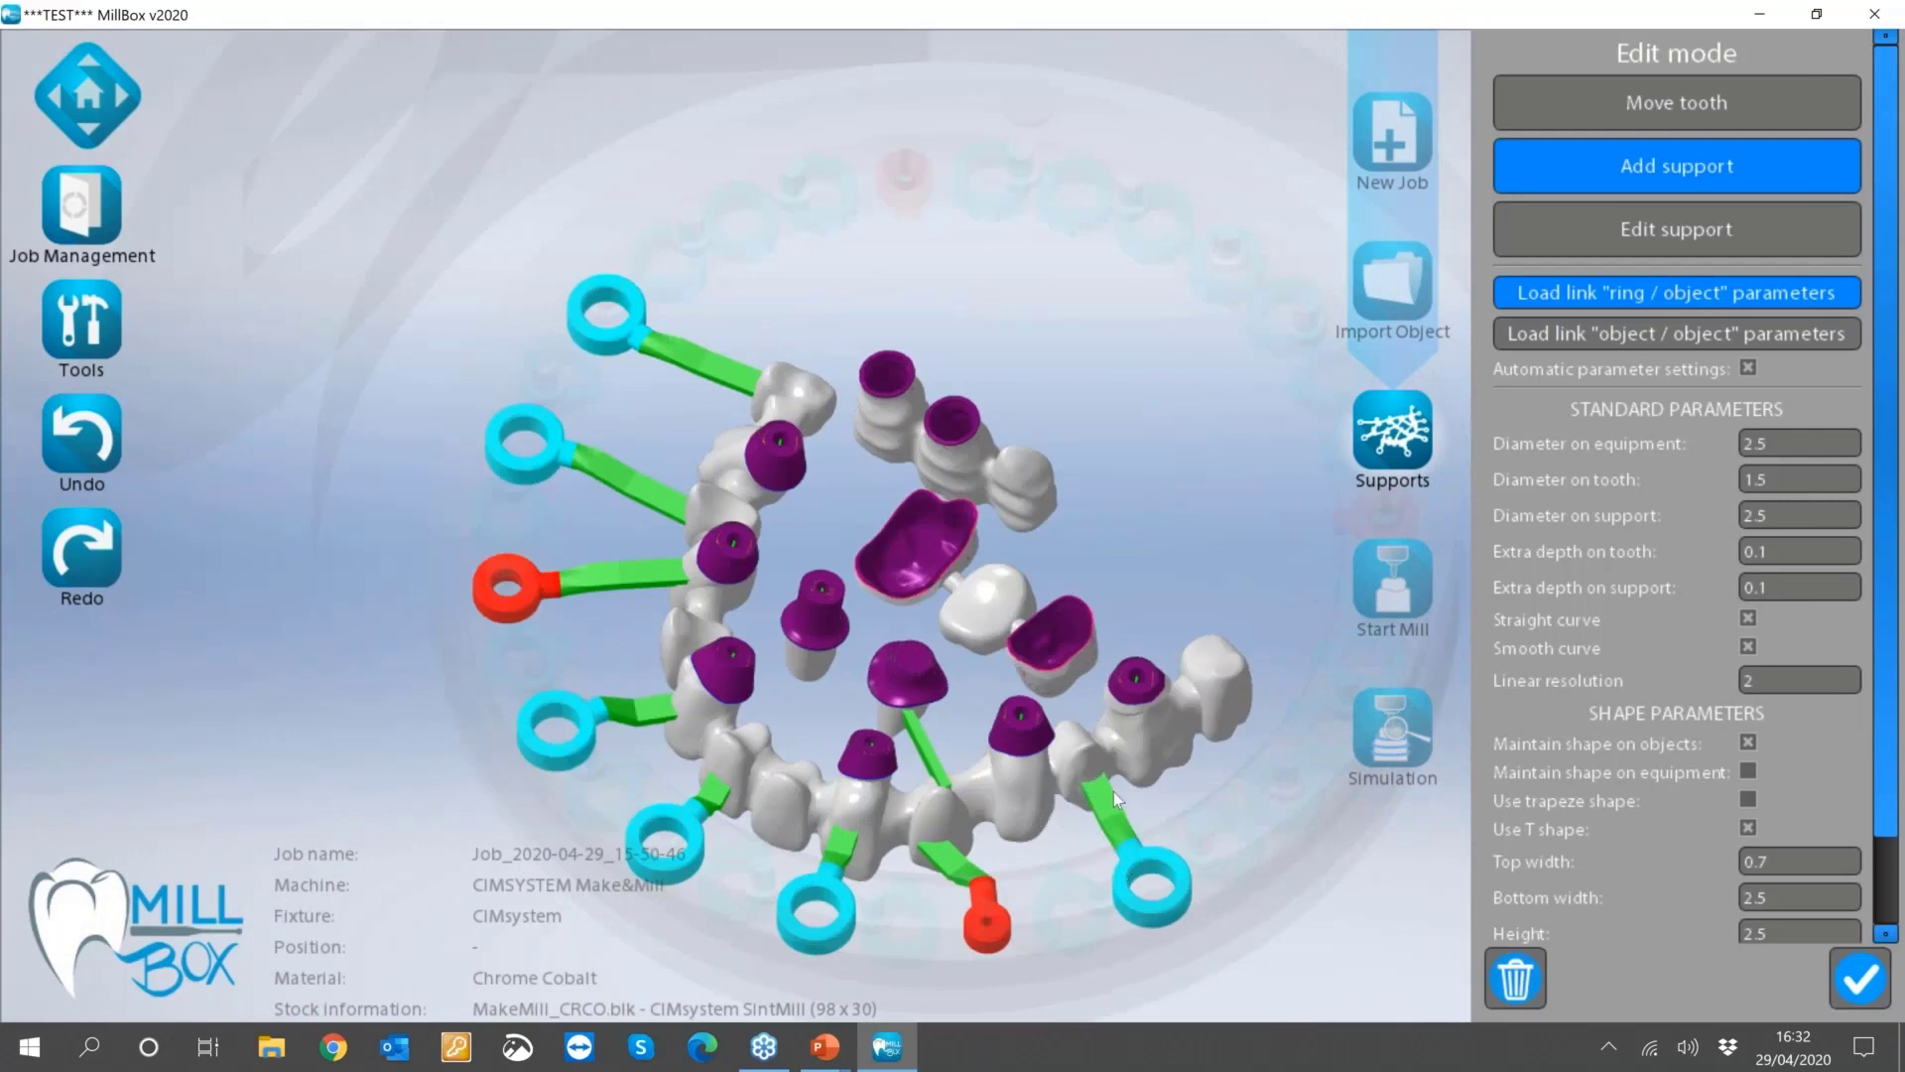
click(1226, 740)
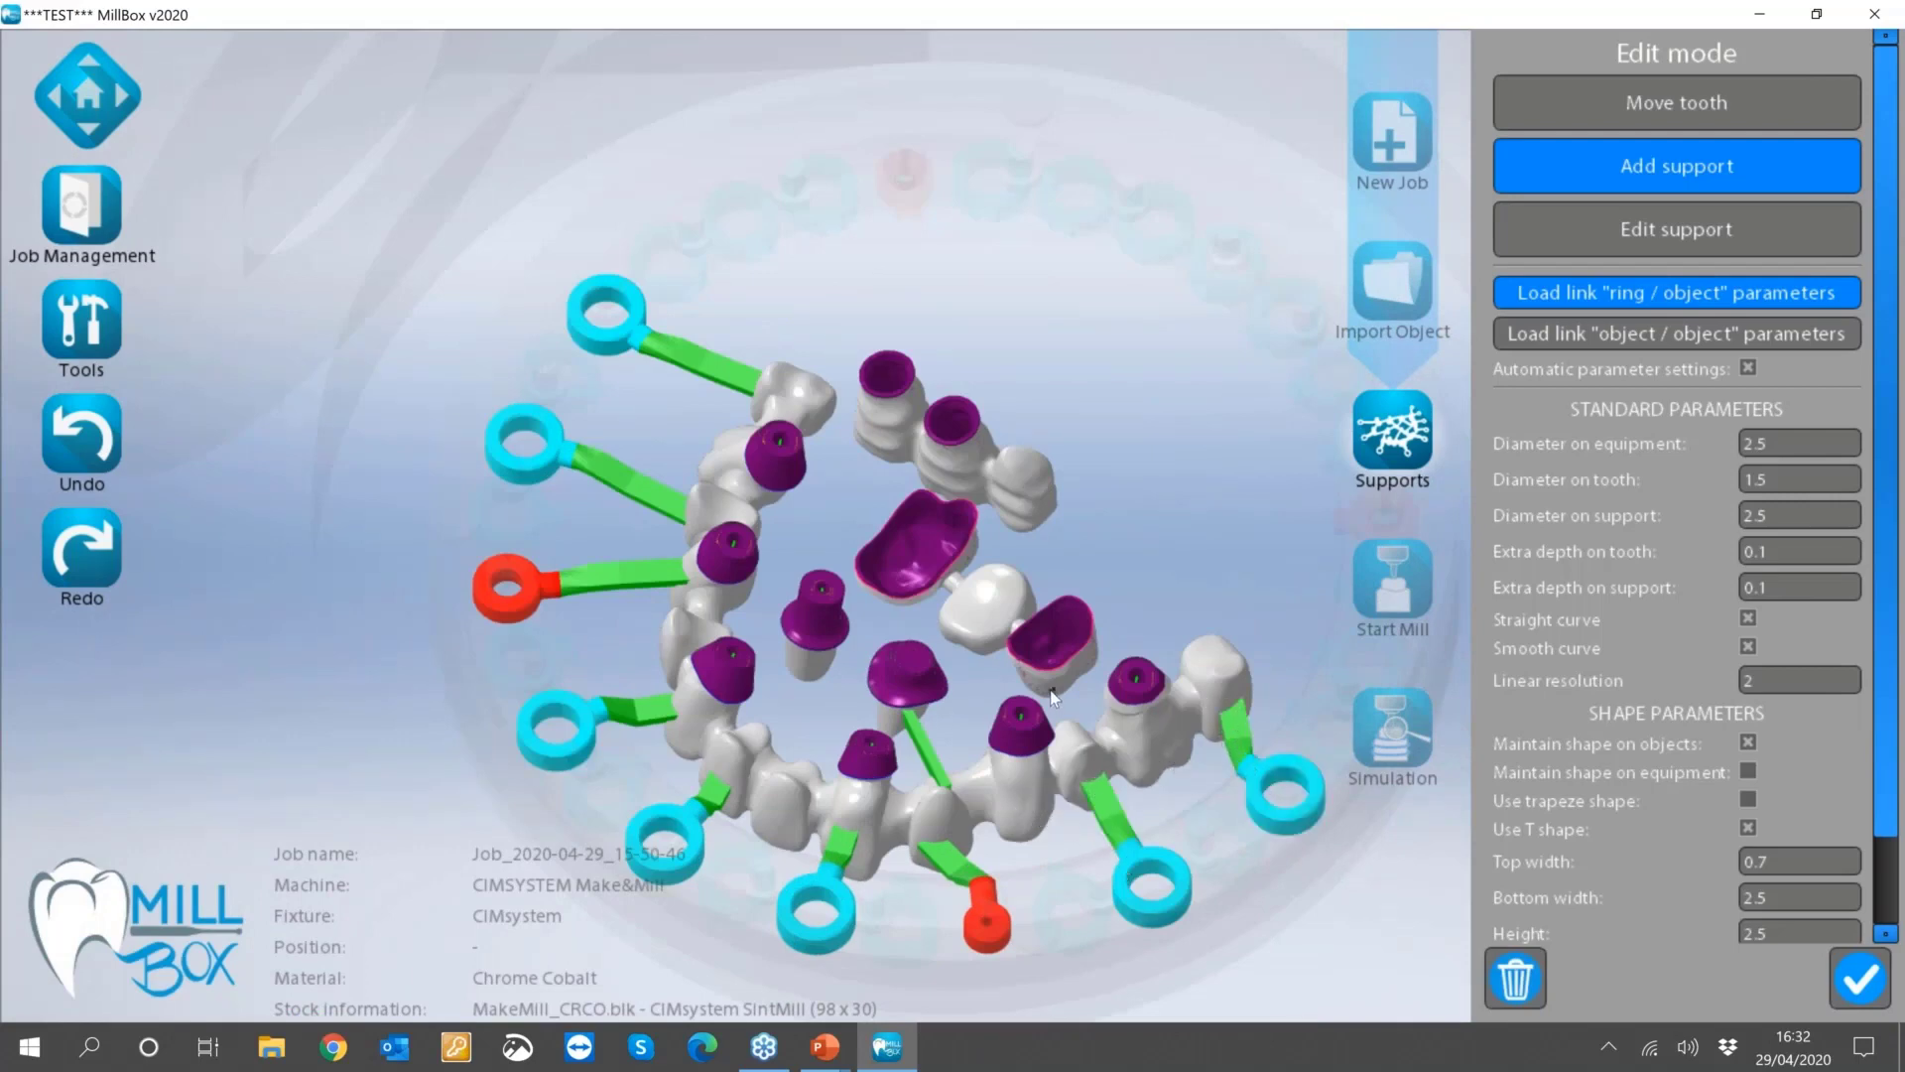
Add two supports with "object / object" parameters linking the end crown of the three-unit bridge to the inner side of the large implant bridge.
right_drag(1055, 698, 989, 733)
scroll(1090, 694, up, 3)
scroll(1091, 693, up, 2)
scroll(1113, 797, down, 3)
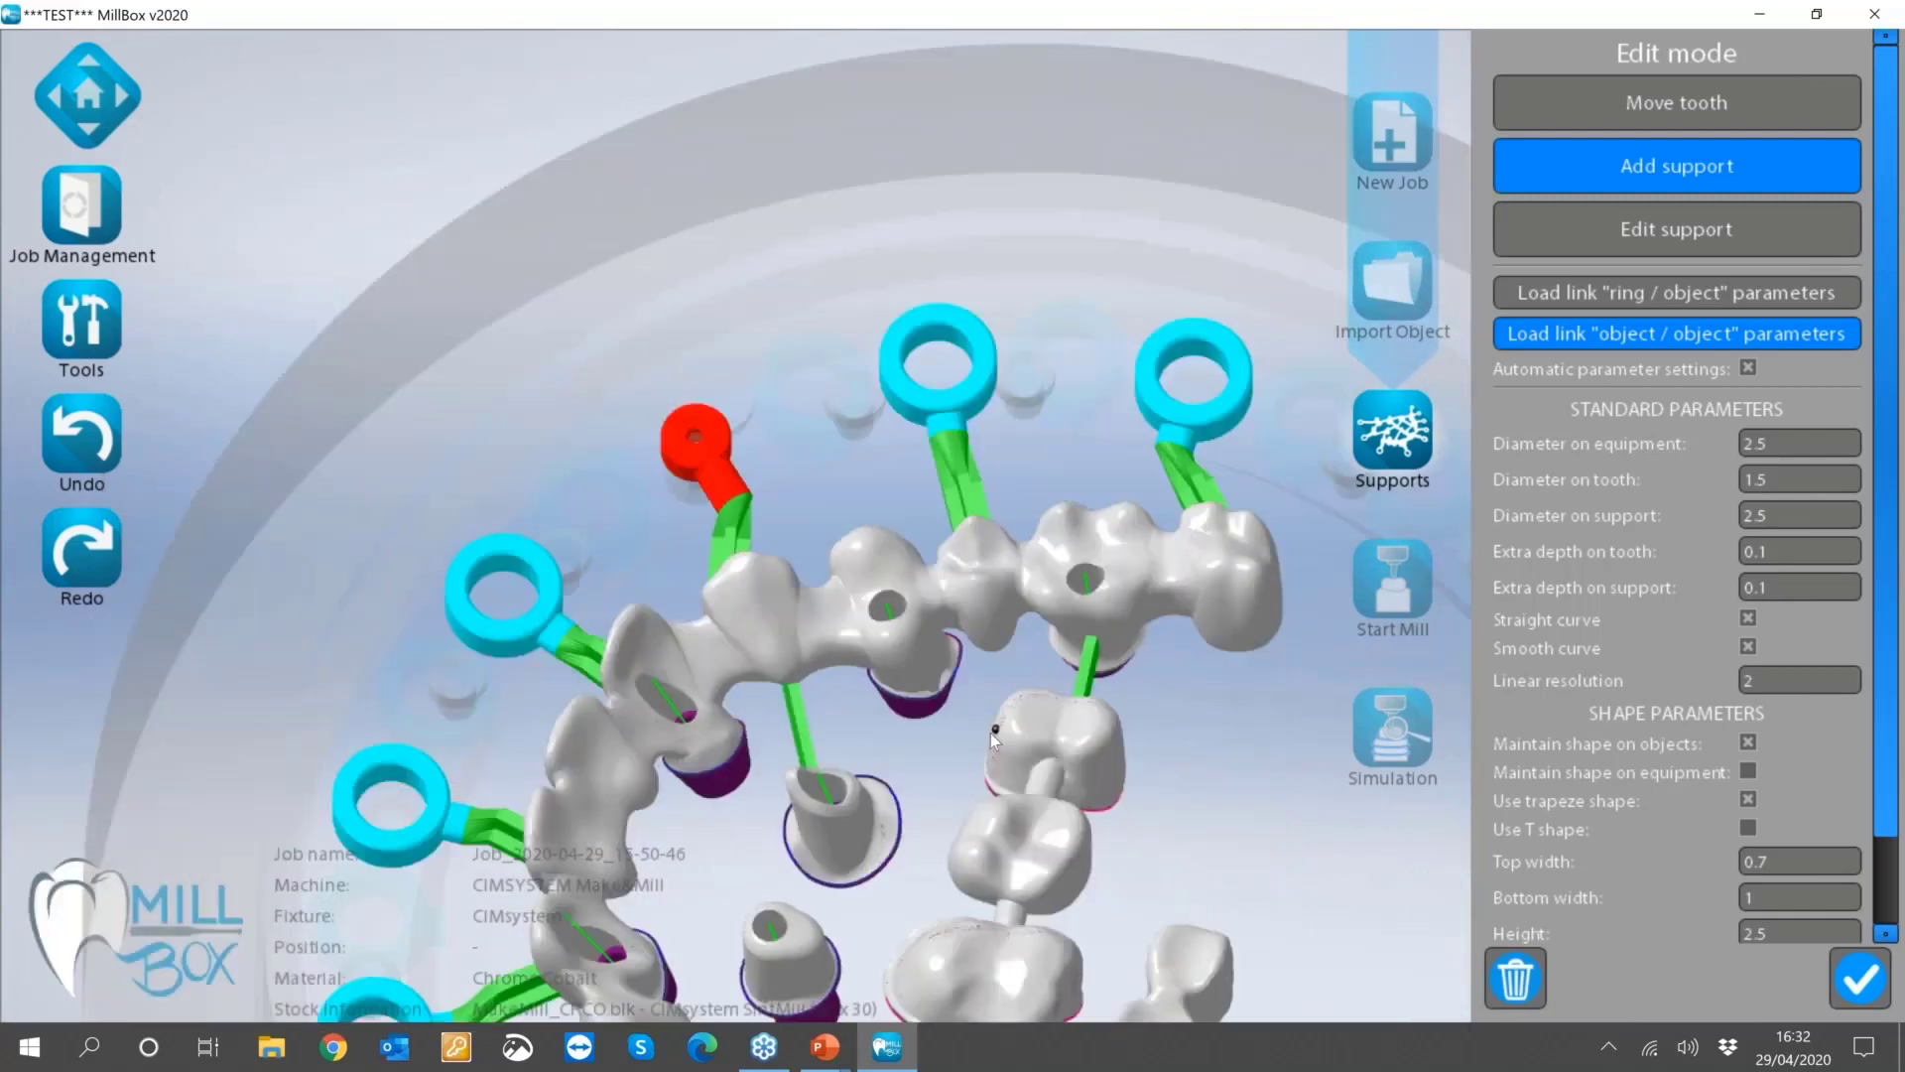
click(990, 733)
click(914, 663)
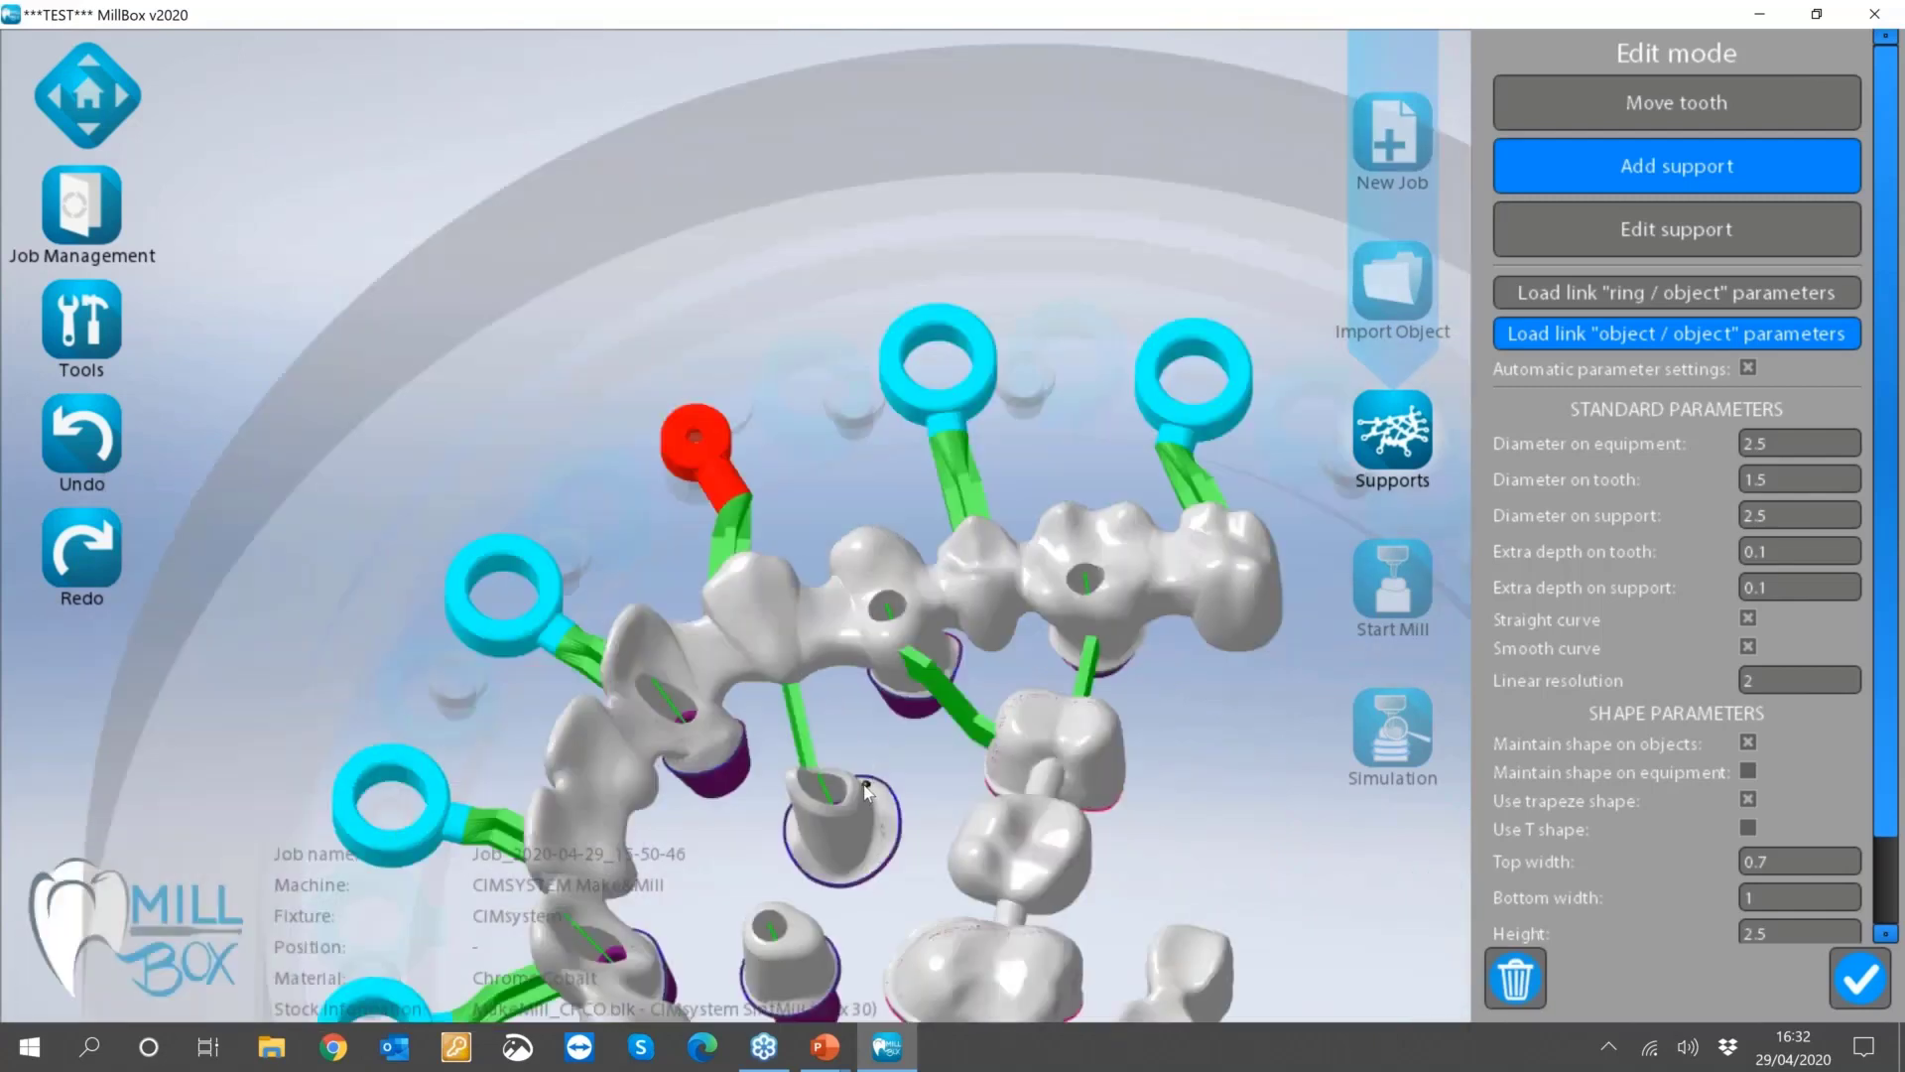
Link the already supported single abutment to the large implant bridge with a second support and to the middle unit of the three-unit bridge.
click(864, 789)
click(886, 663)
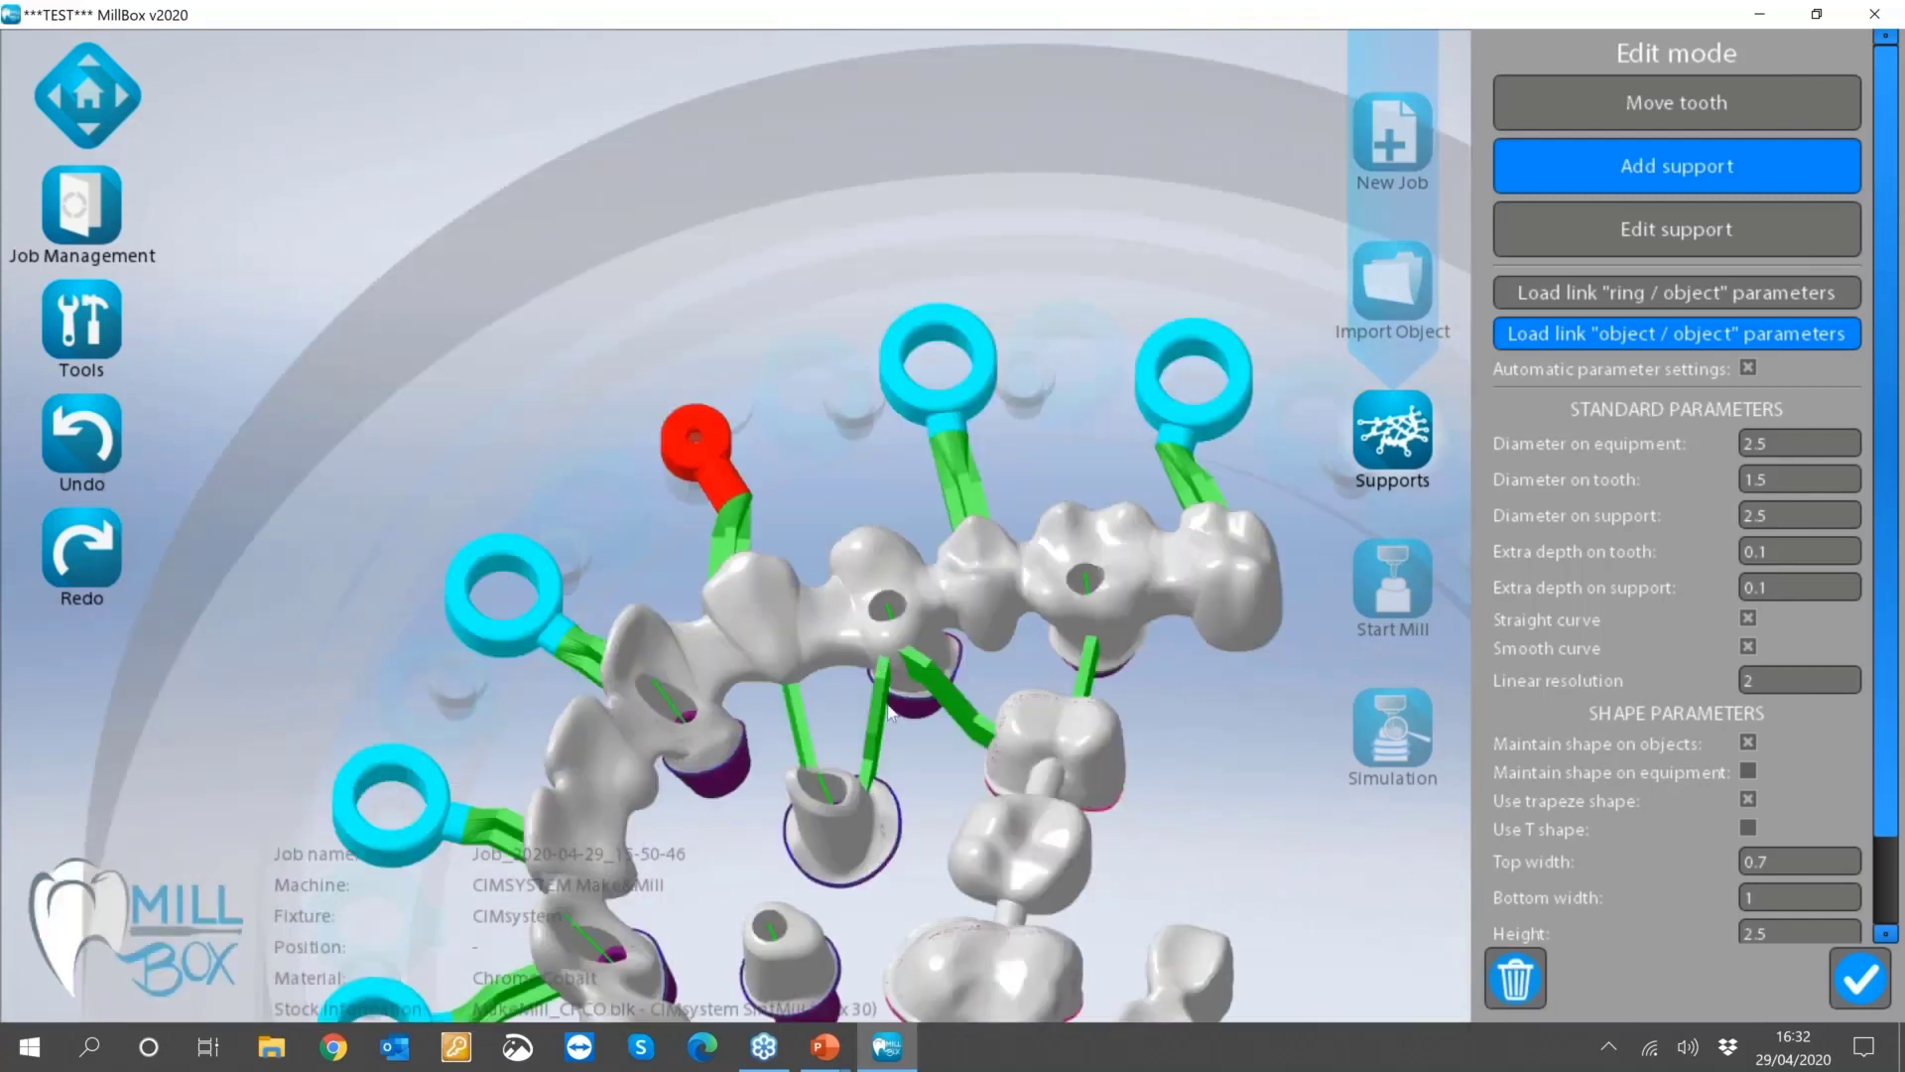
click(955, 845)
click(870, 825)
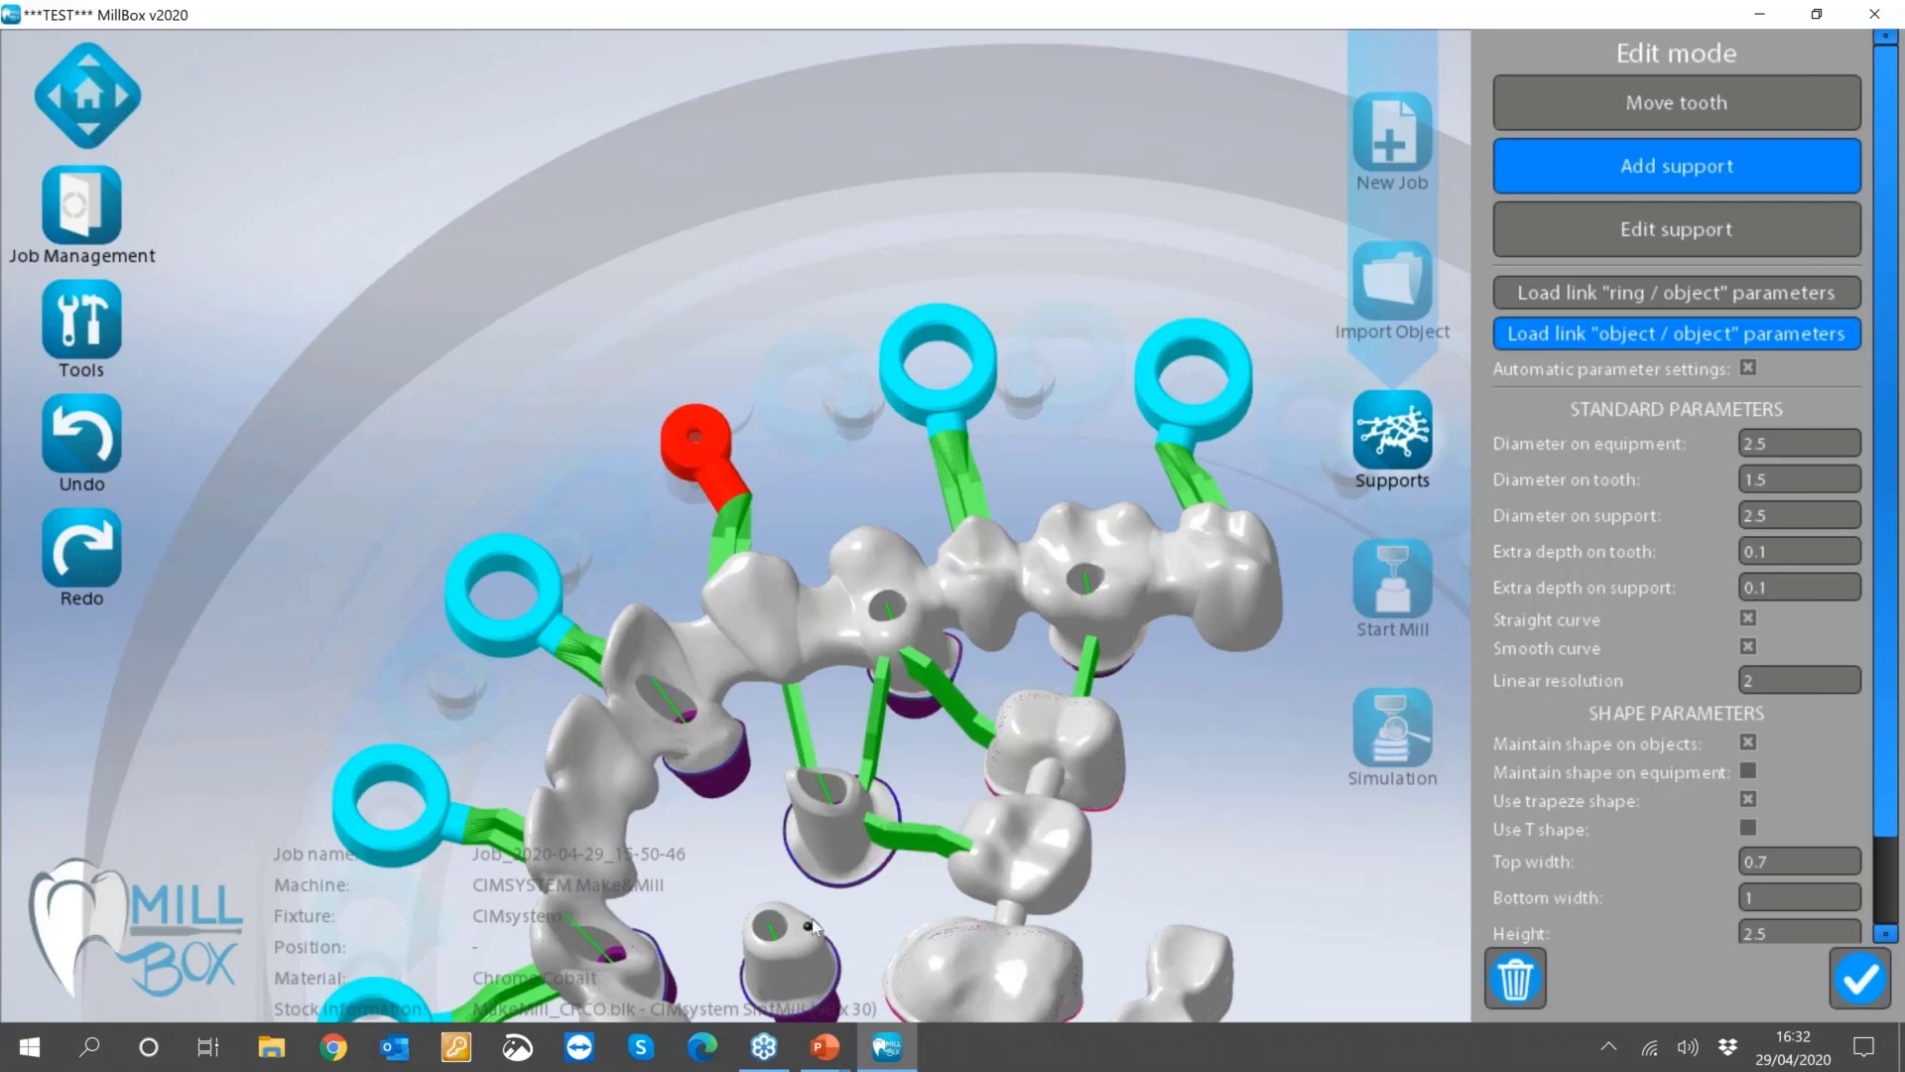
Connect the second abutment, the three-unit bridge's large end crown and the separate small bridge to neighbouring parts with "object / object" supports.
middle_drag(851, 905, 516, 852)
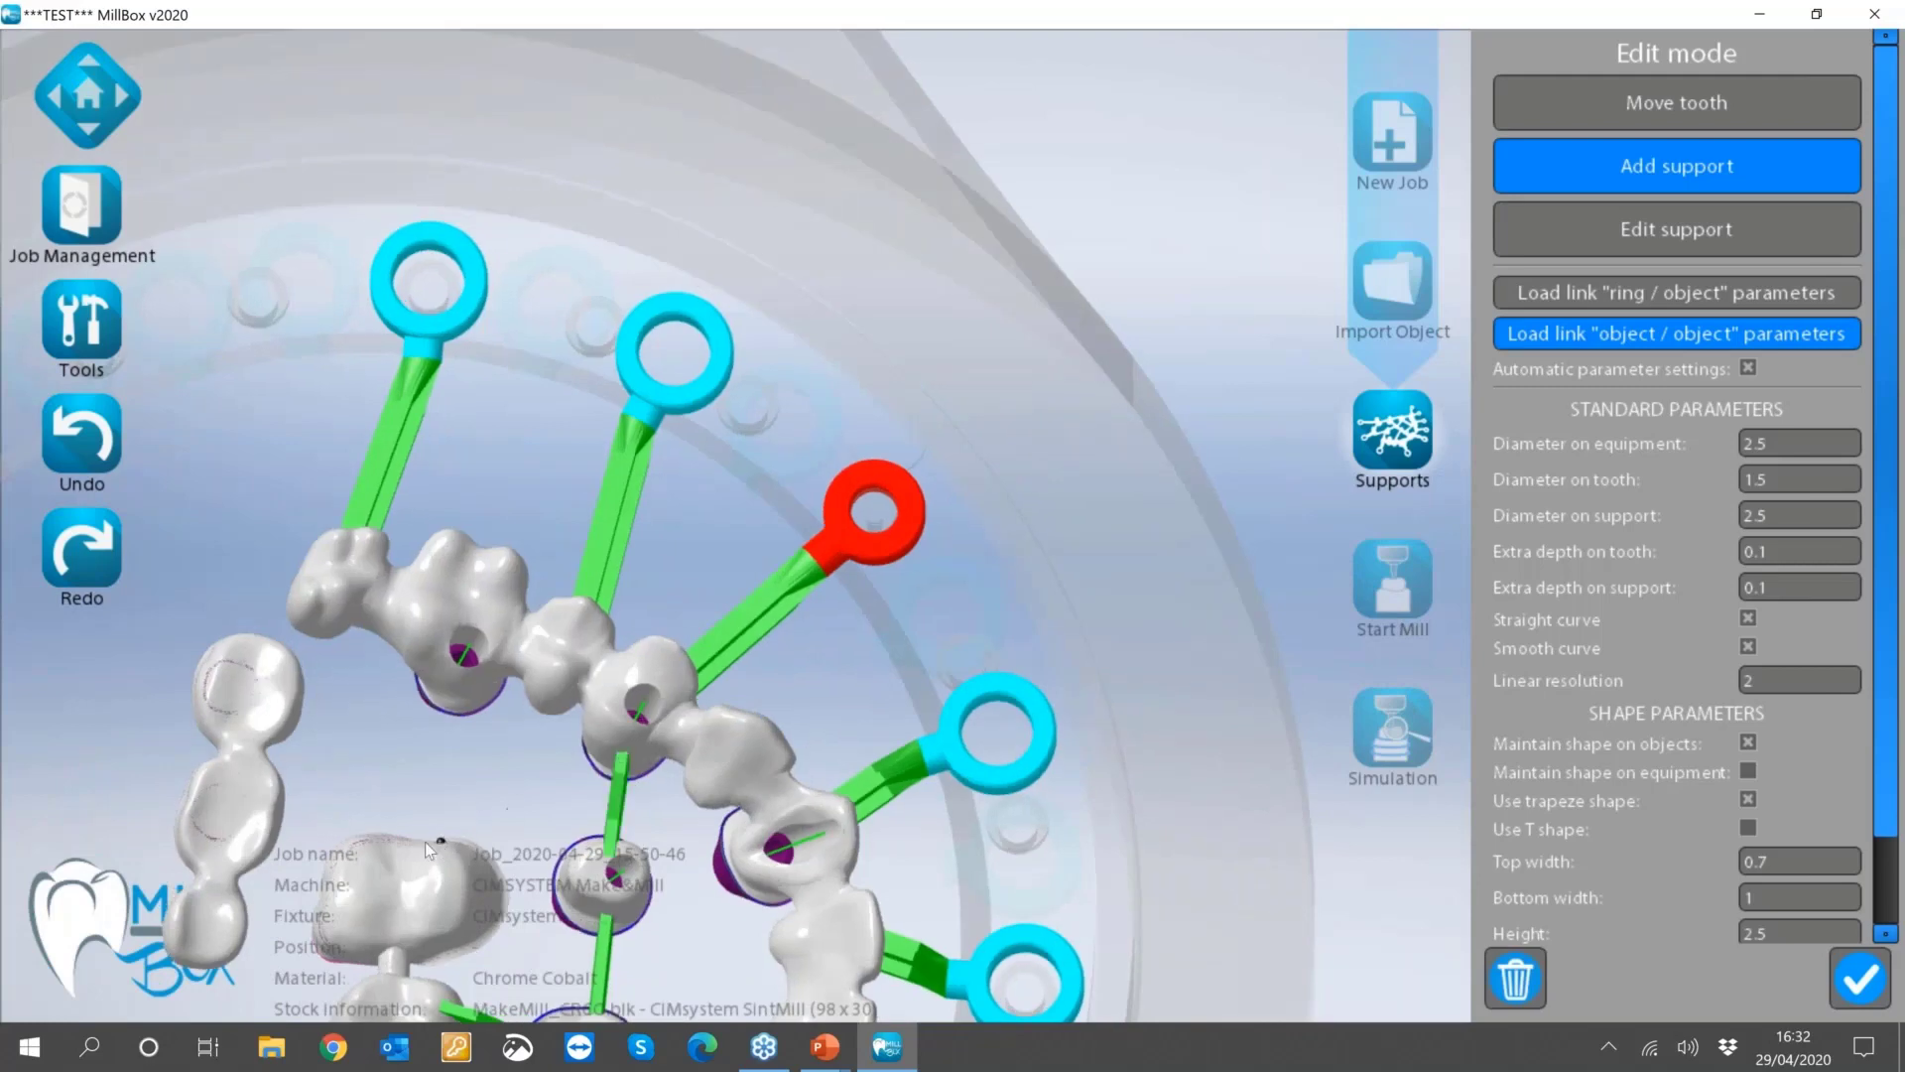
click(460, 686)
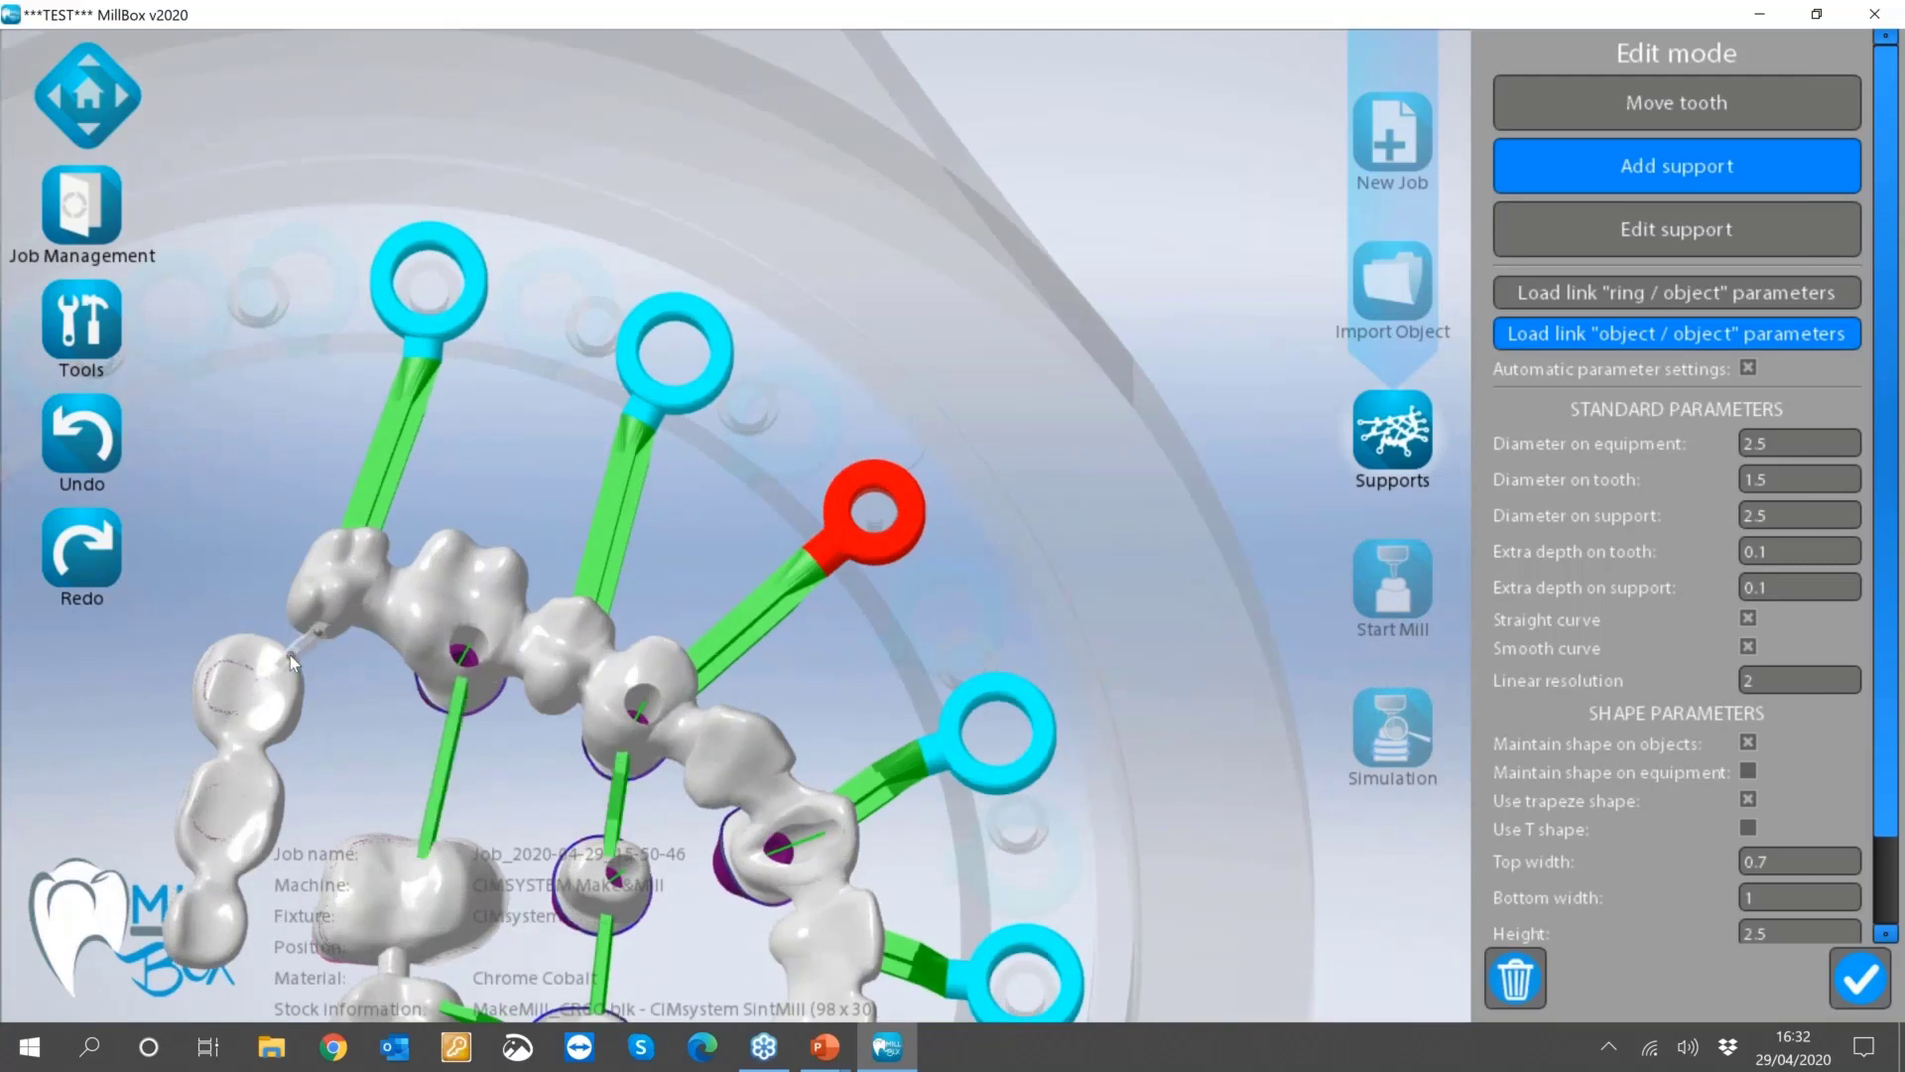
middle_drag(370, 604, 381, 602)
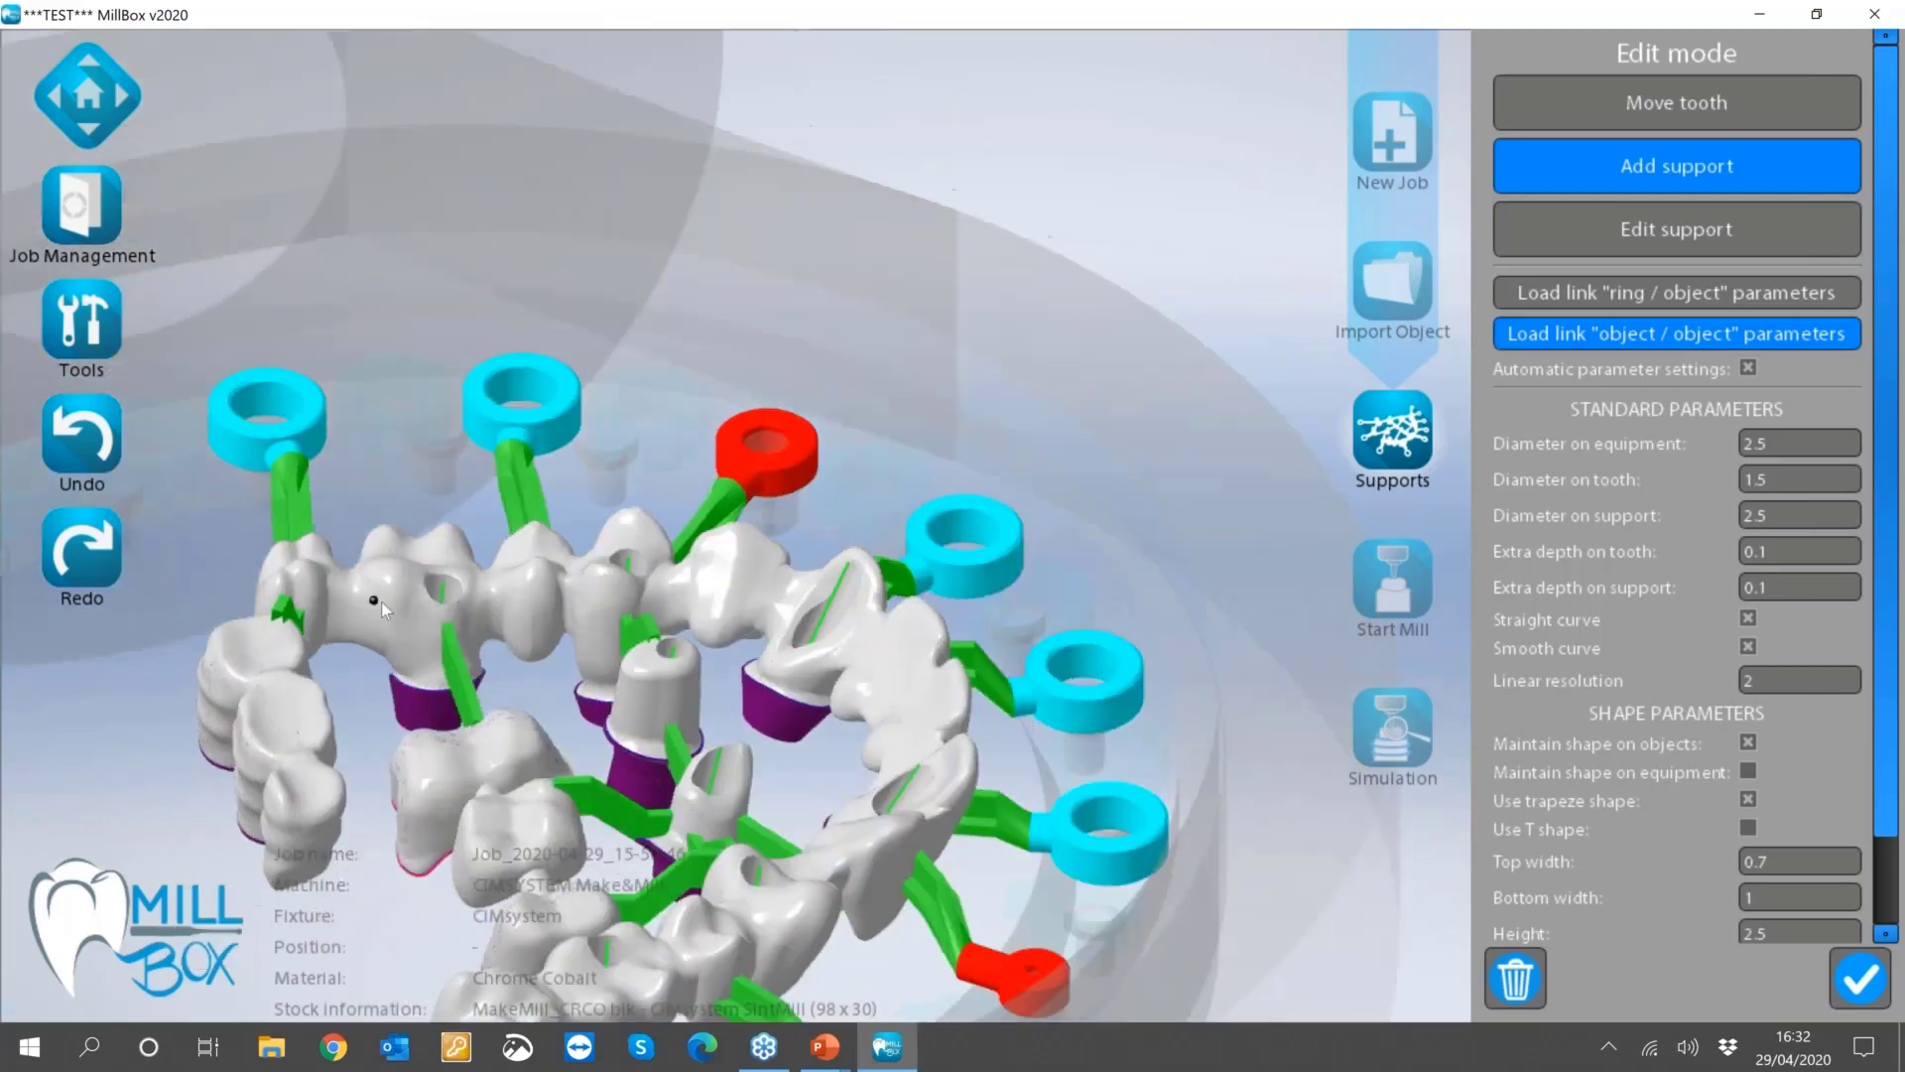
scroll(381, 603, down, 3)
middle_drag(377, 794, 372, 769)
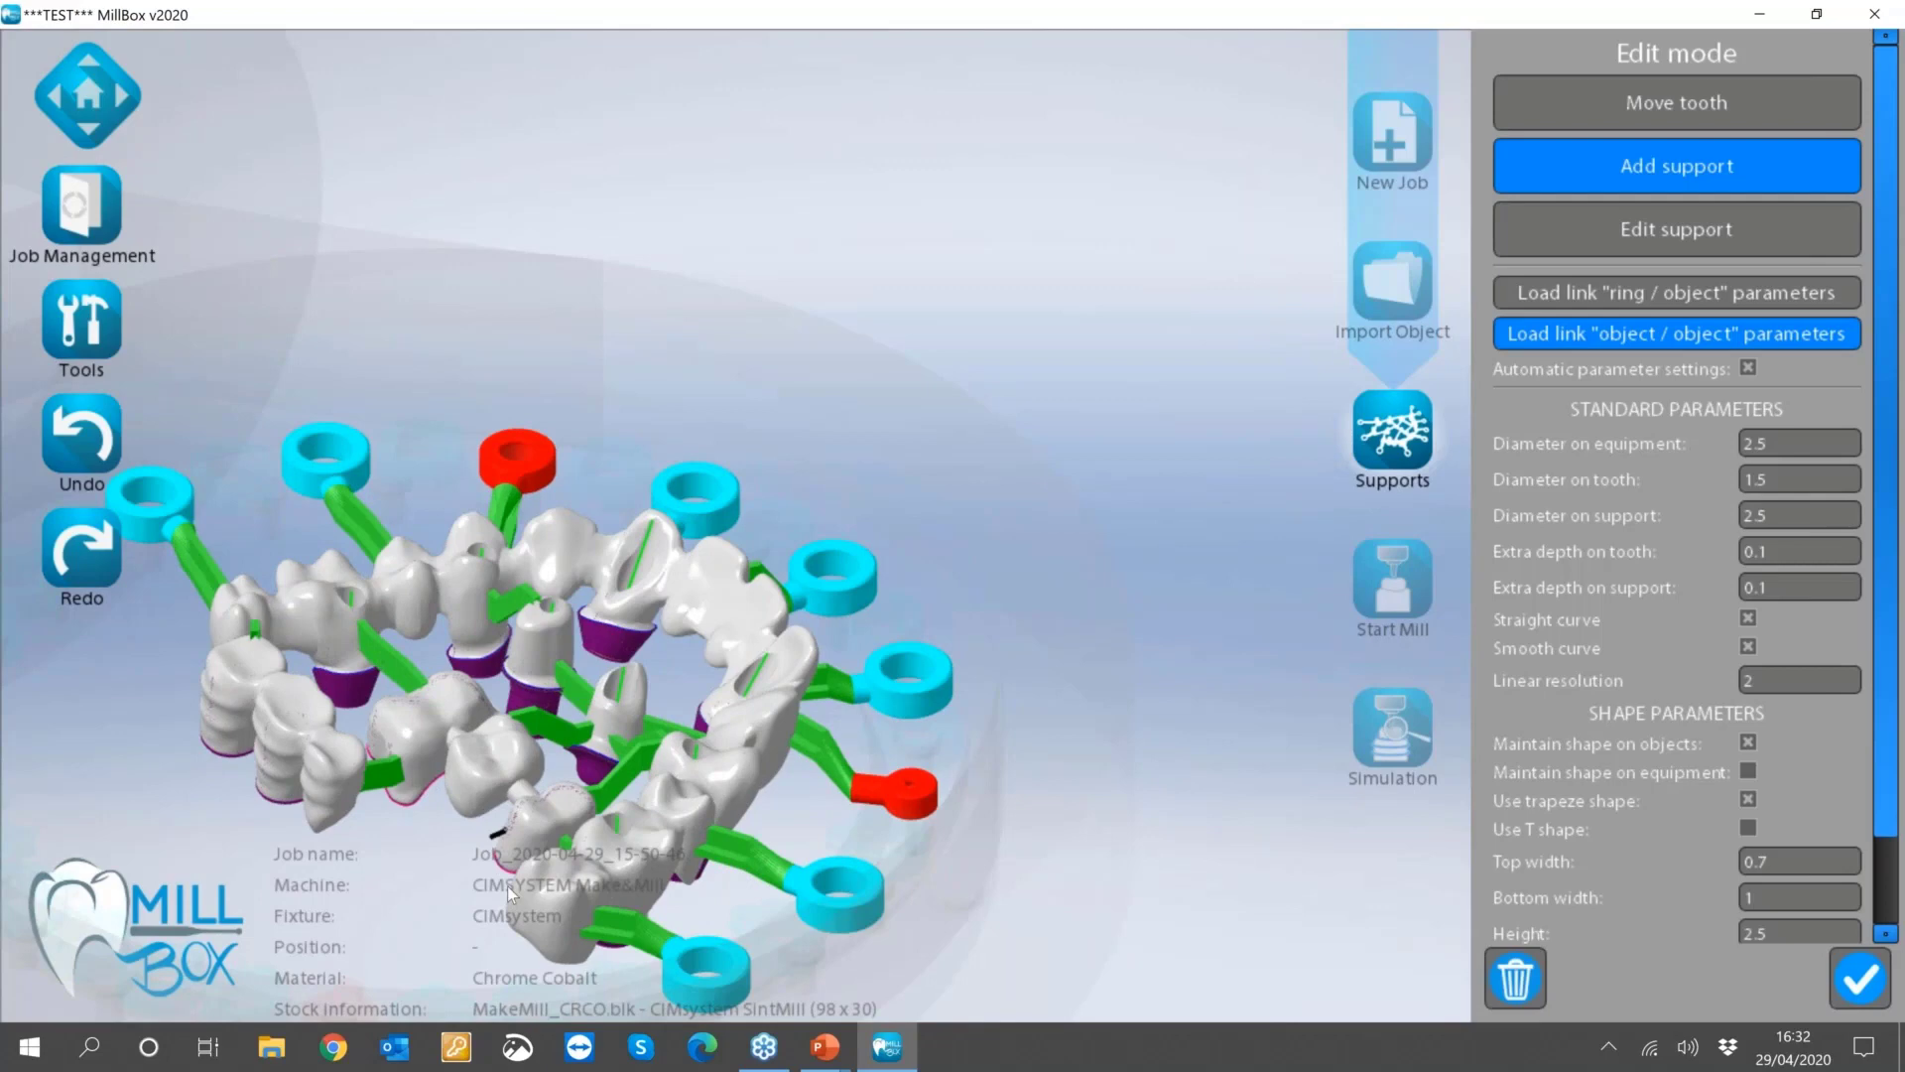
Span the open end of the nested arch with a cross bar using "ring / object" parameters, linking one side of the ring to the other.
middle_drag(508, 885, 760, 608)
scroll(760, 608, down, 3)
scroll(502, 949, up, 3)
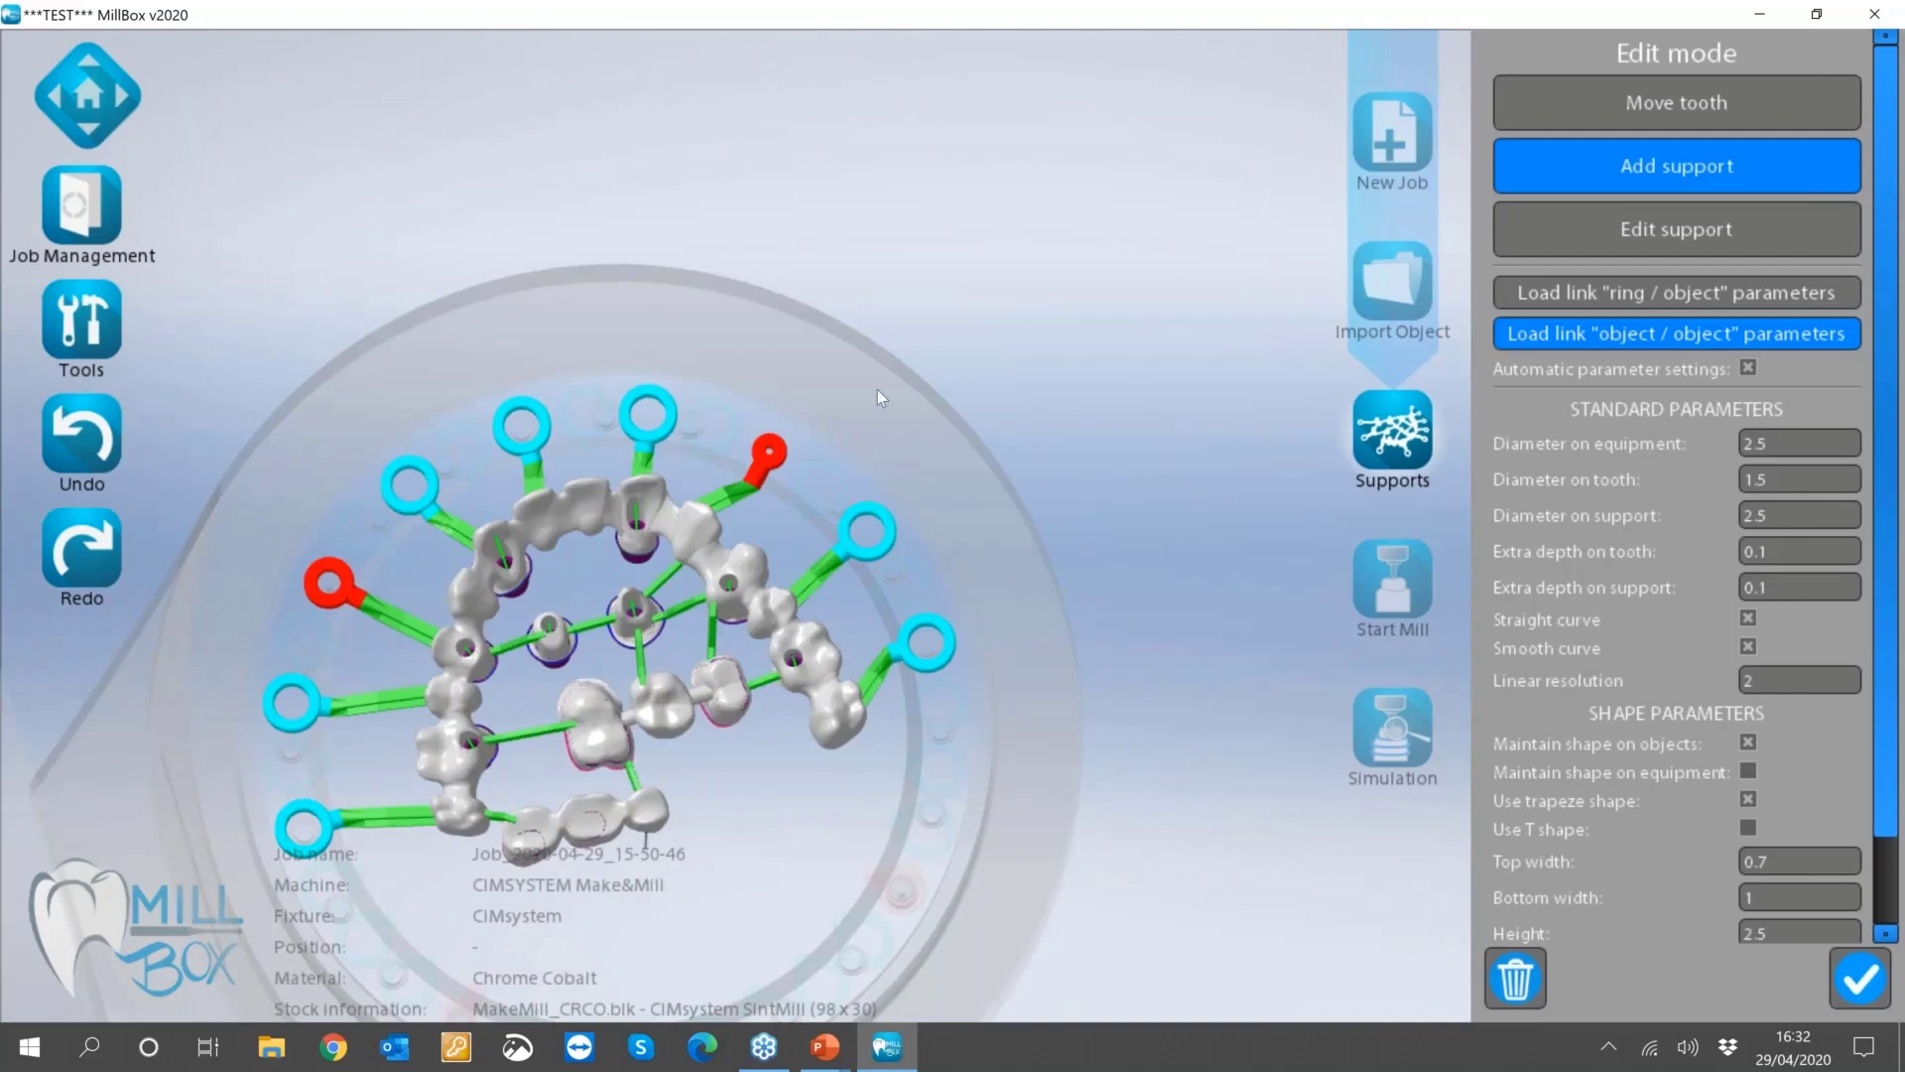
scroll(877, 388, down, 2)
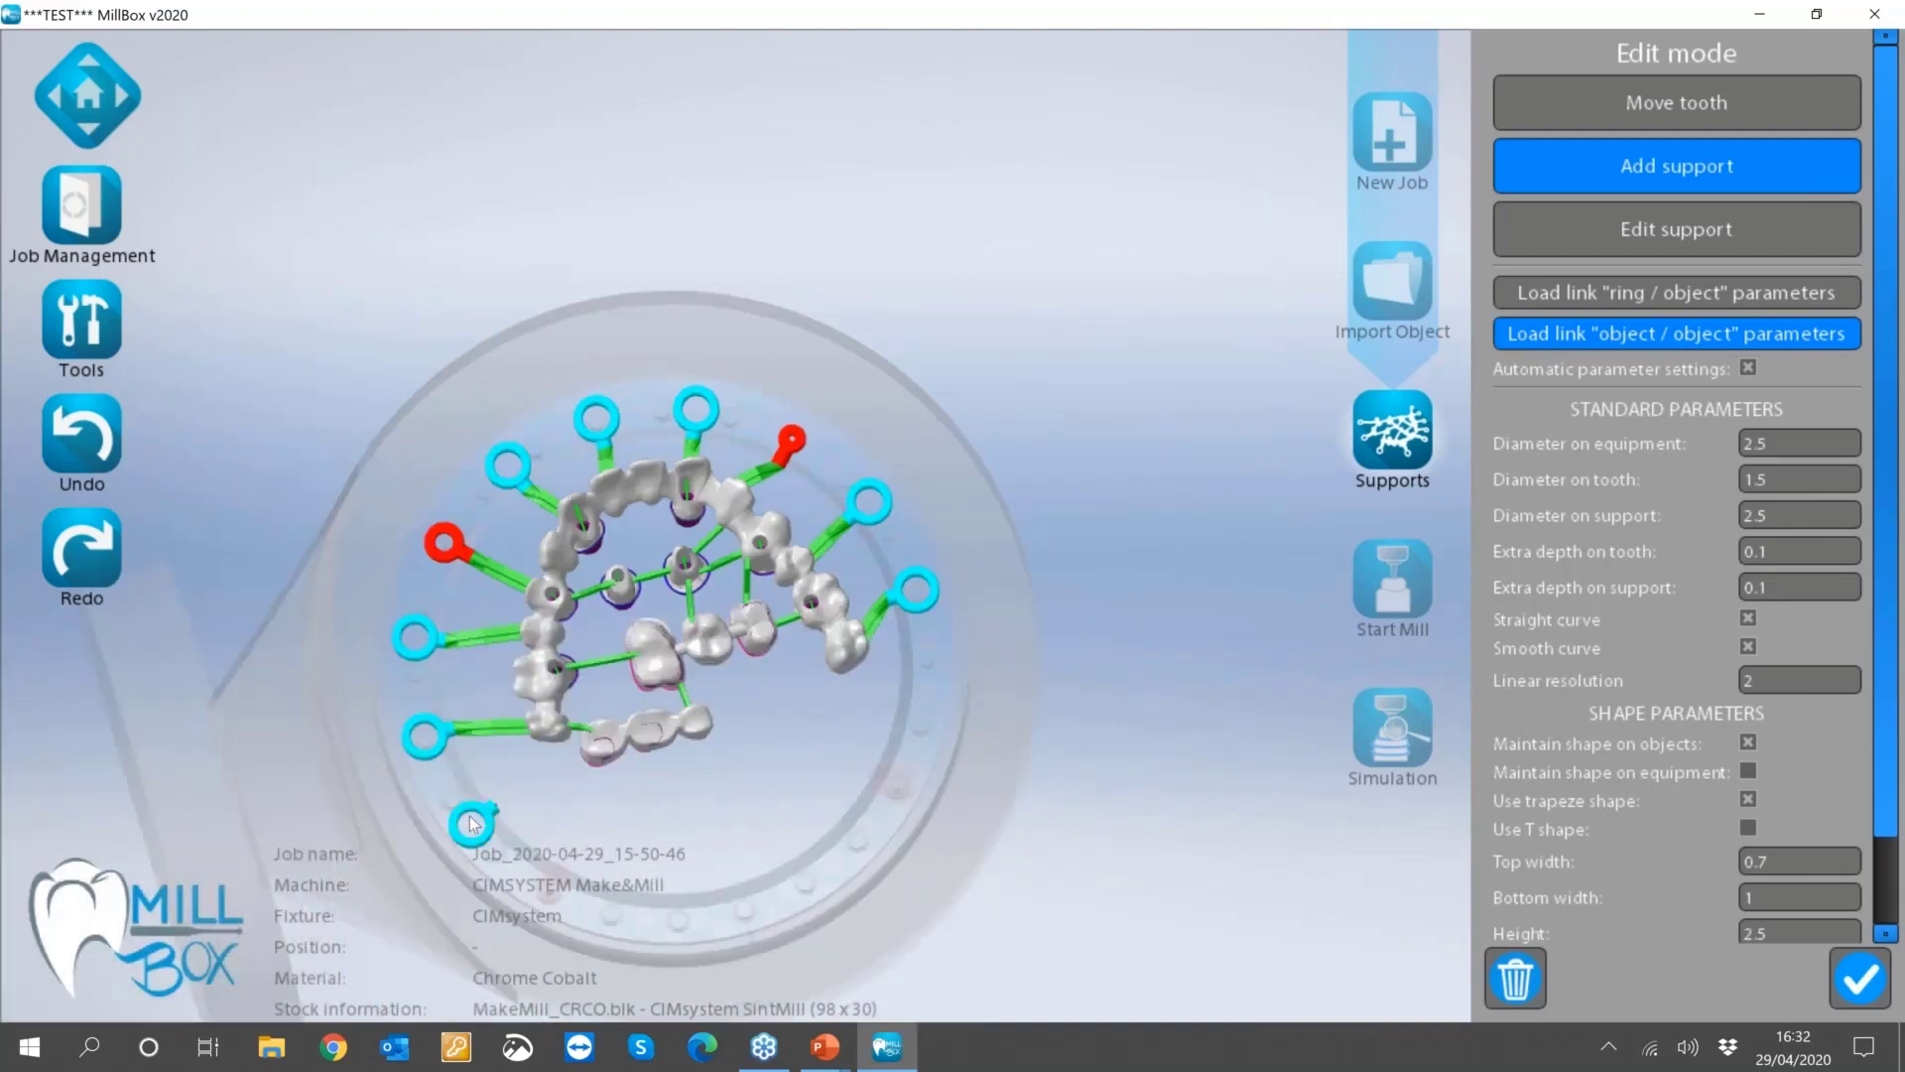
click(485, 816)
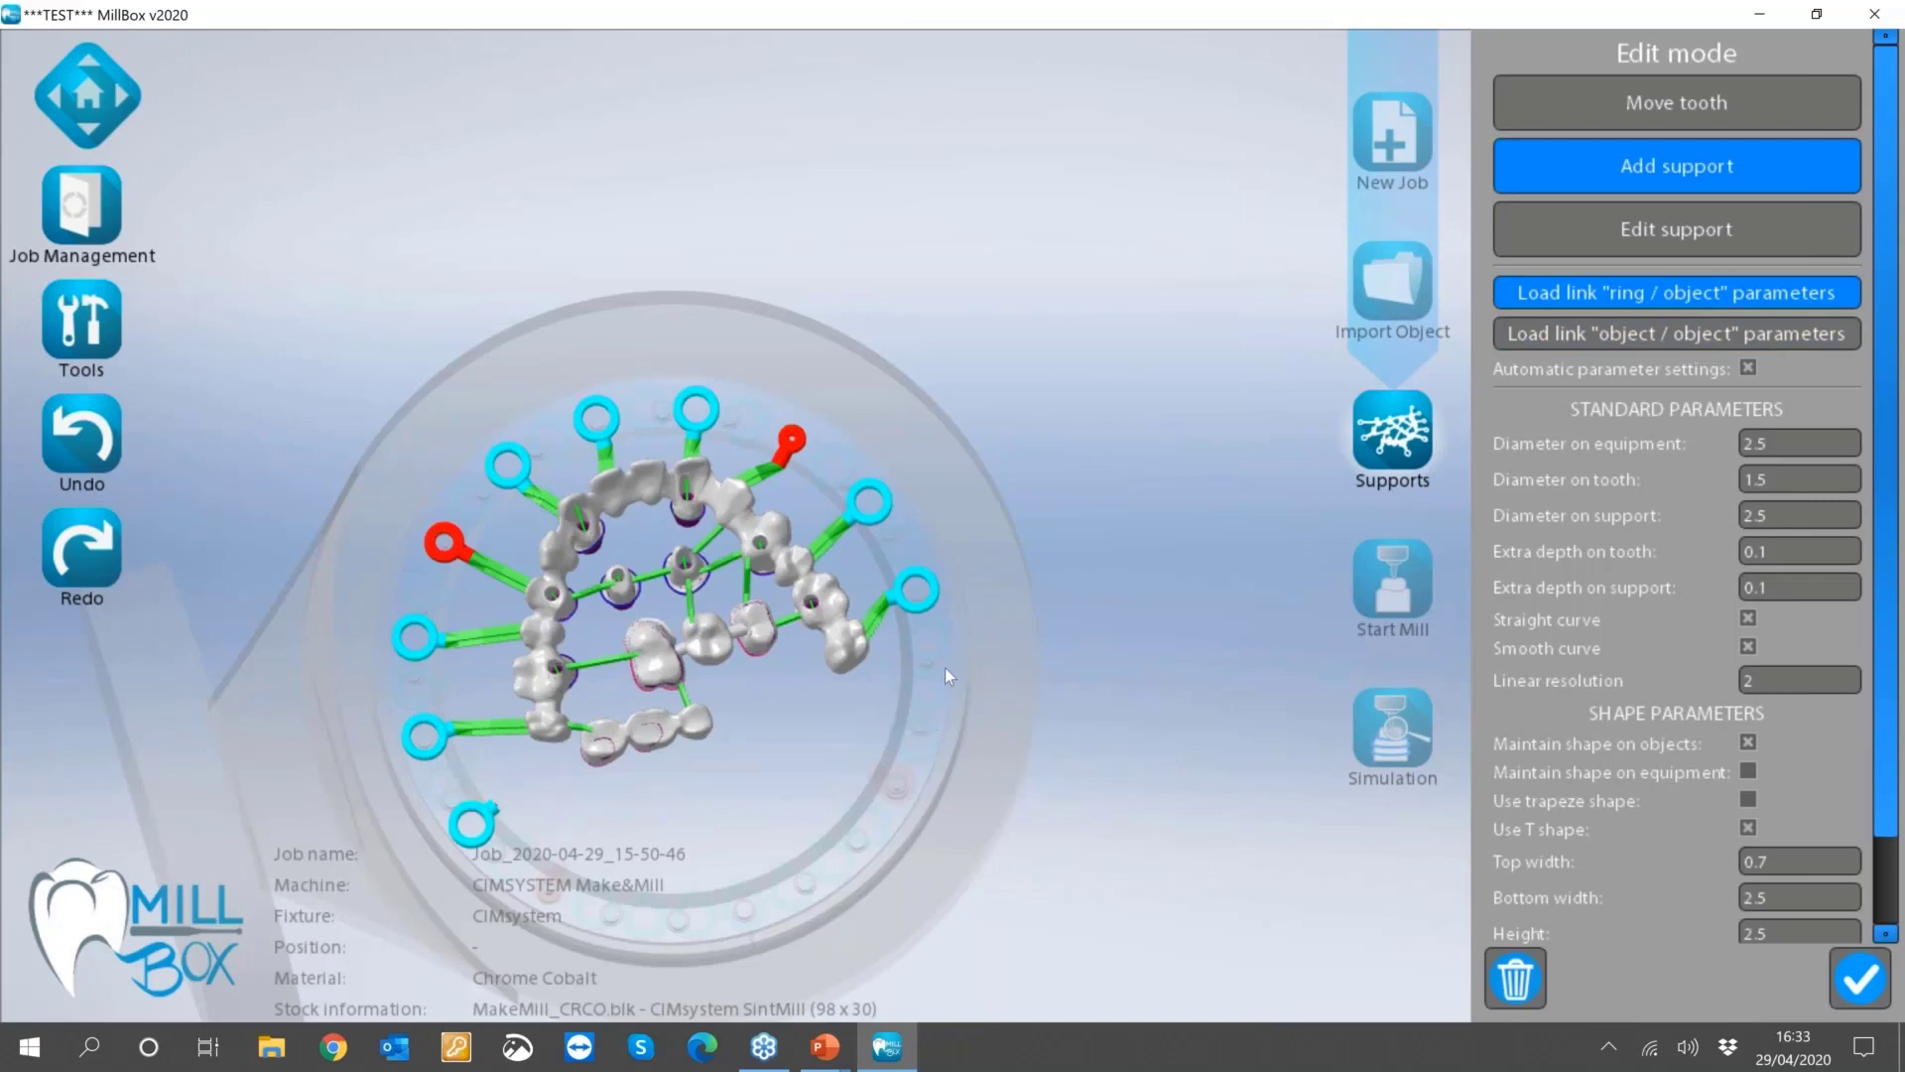
click(919, 738)
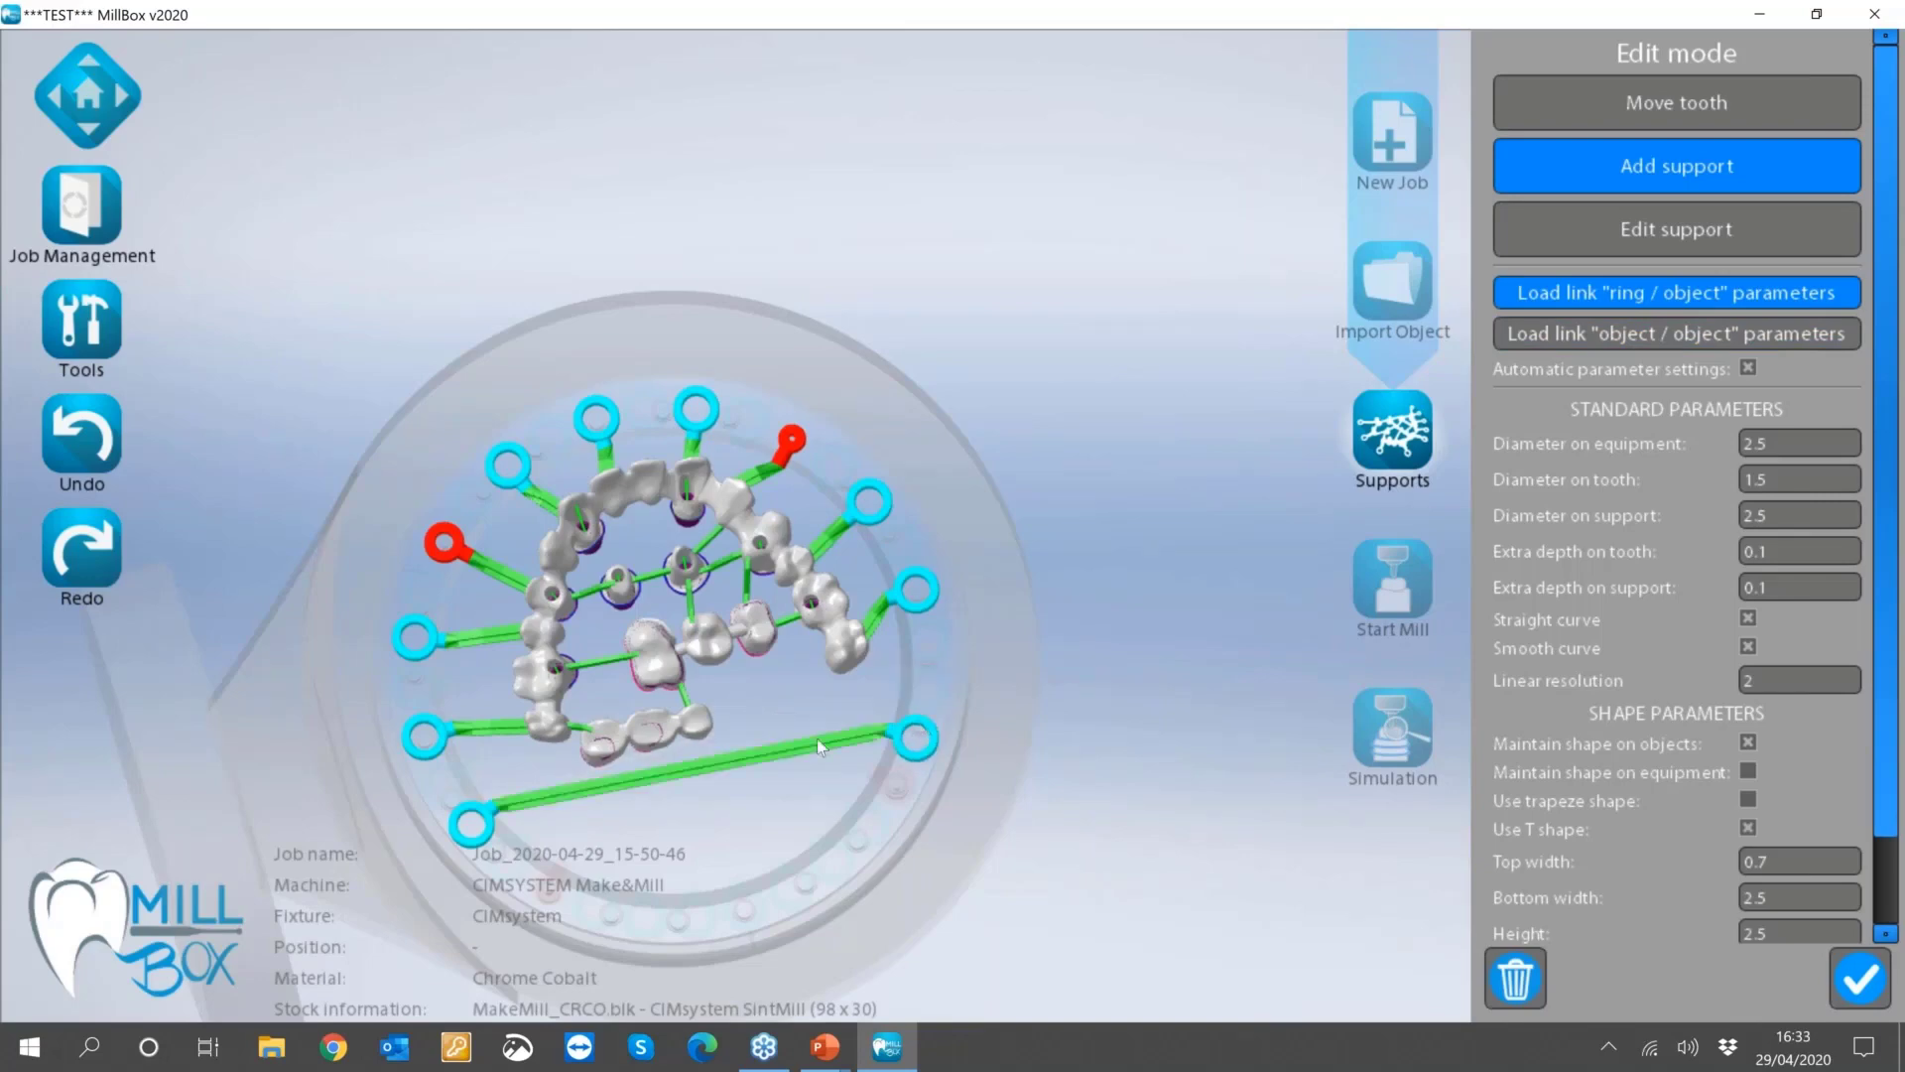
Link the large implant bridge's end molar and the three-unit bridge's small end crown to the cross bar with "object / object" supports.
right_drag(812, 721, 886, 806)
scroll(901, 777, up, 3)
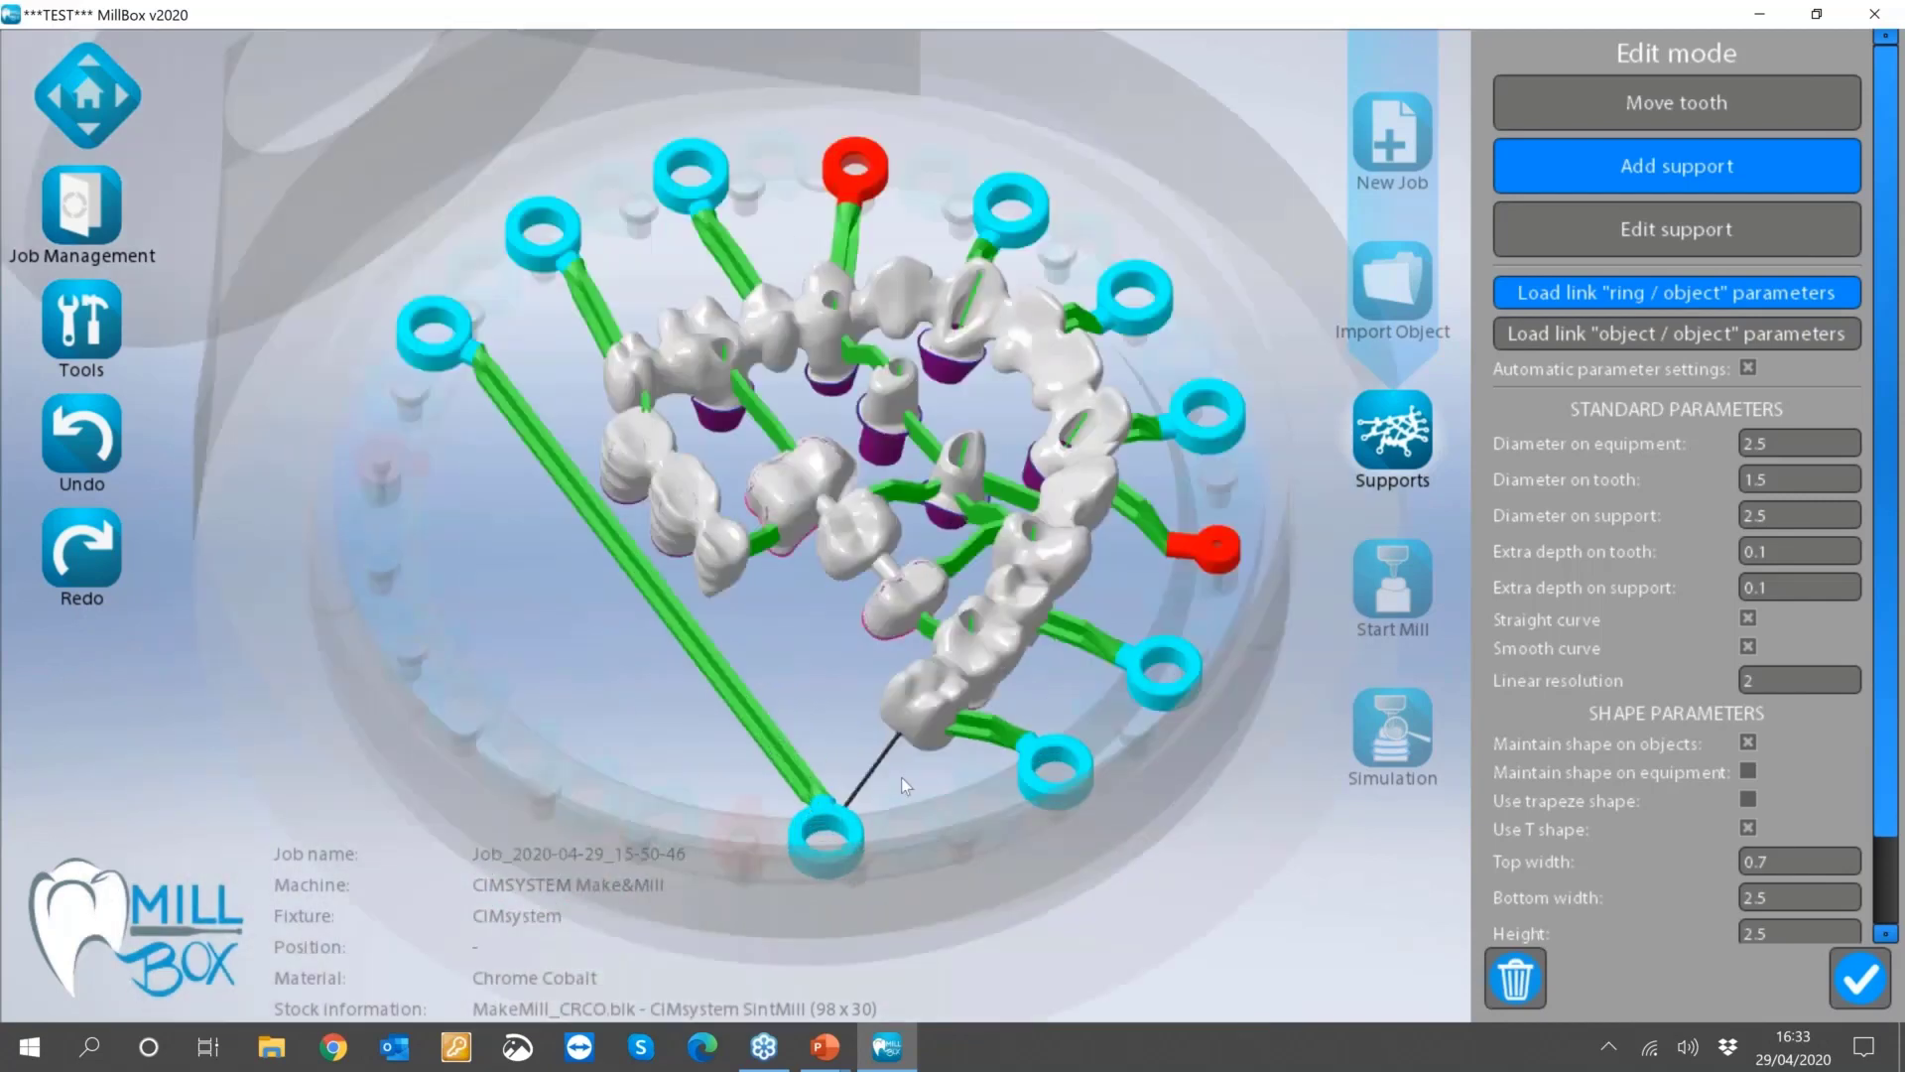
scroll(901, 777, up, 2)
click(747, 751)
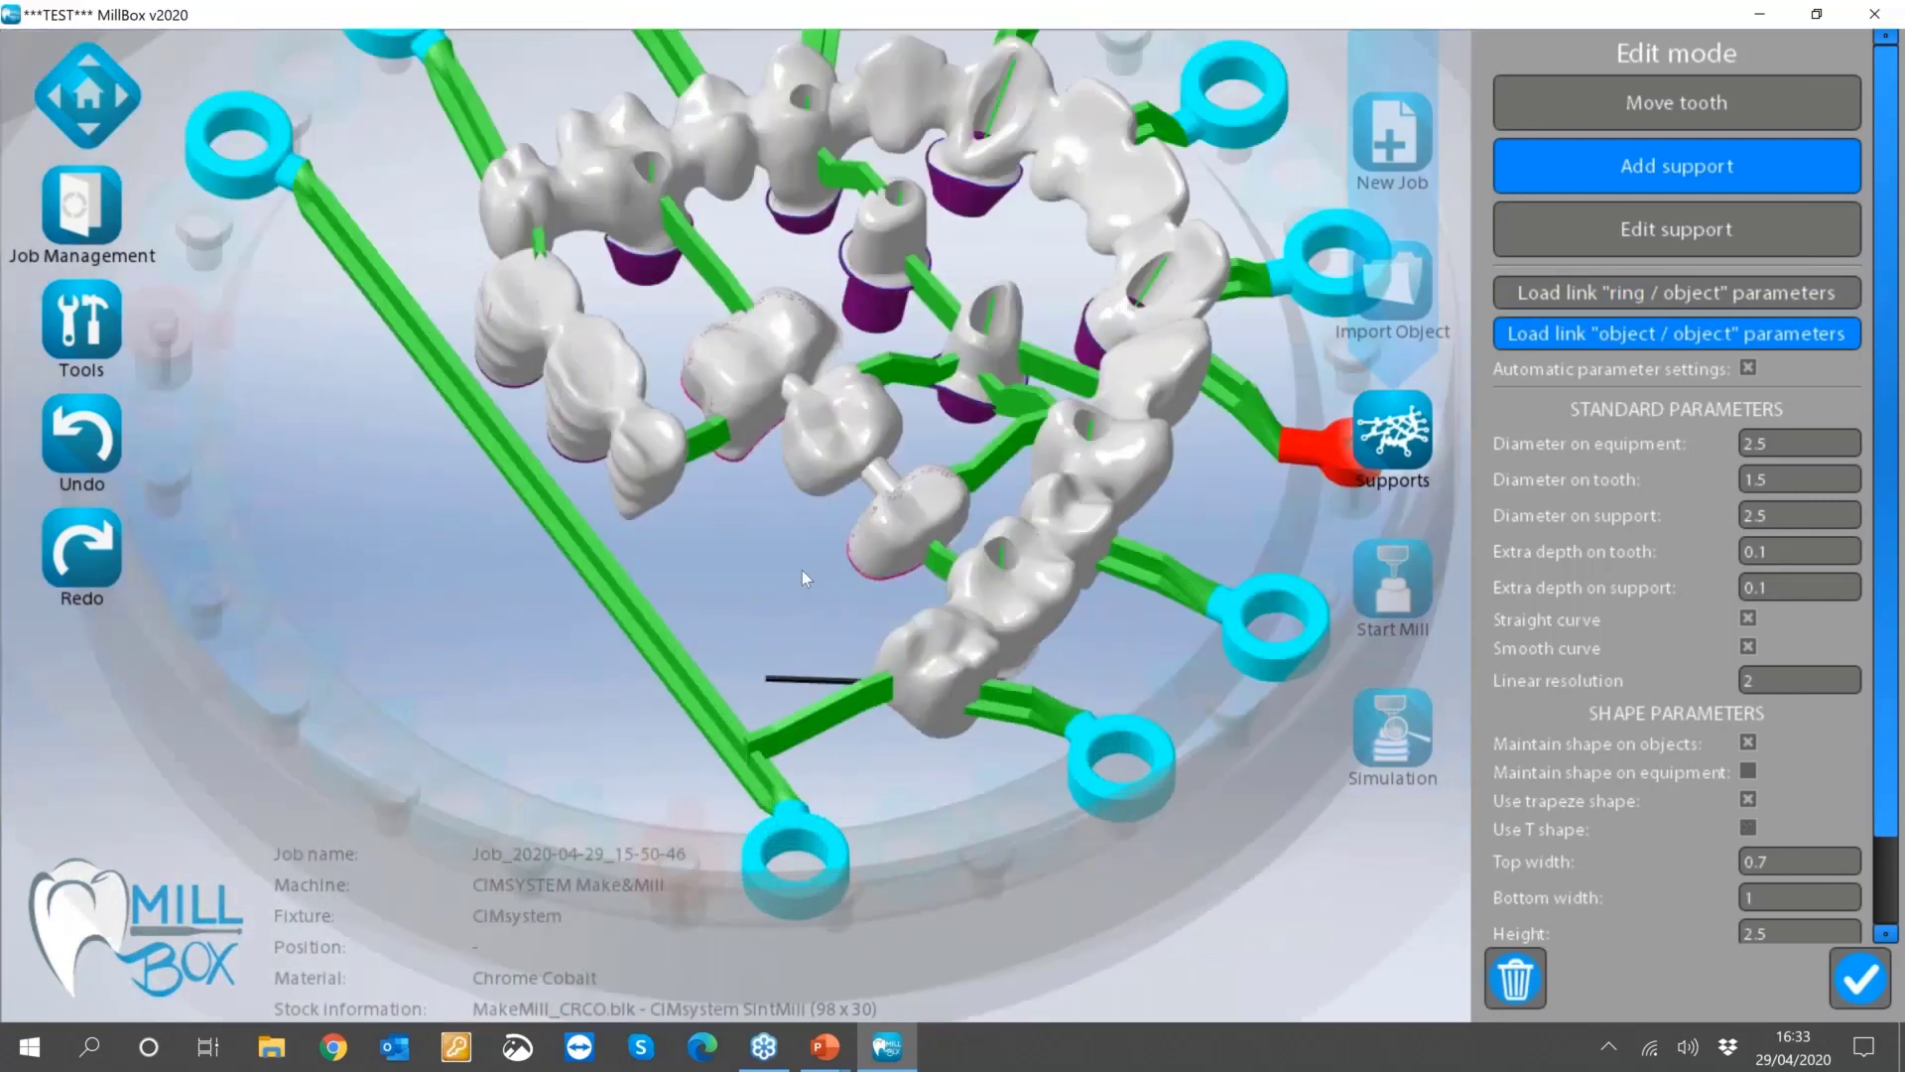
click(863, 549)
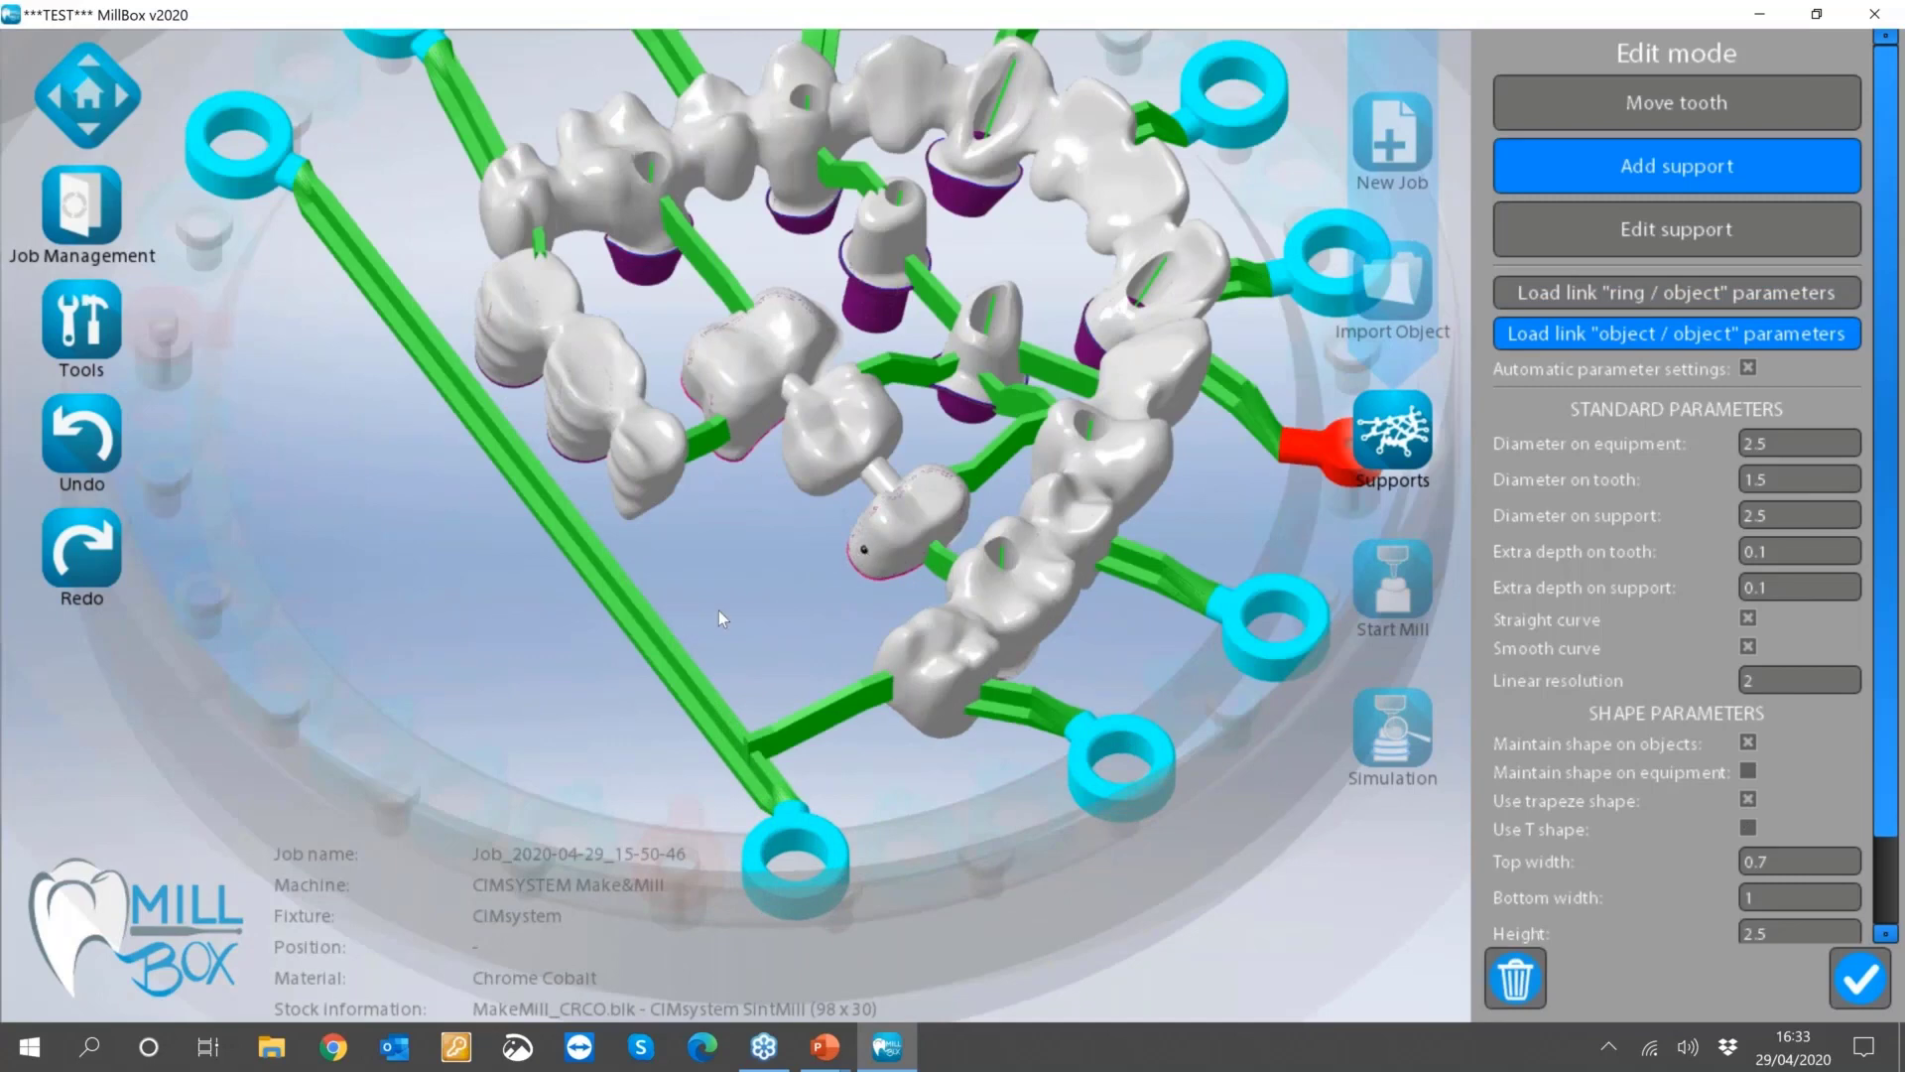
click(688, 660)
Link the separate small bridge to the cross bar with two "object / object" supports, one near each of its ends.
click(659, 485)
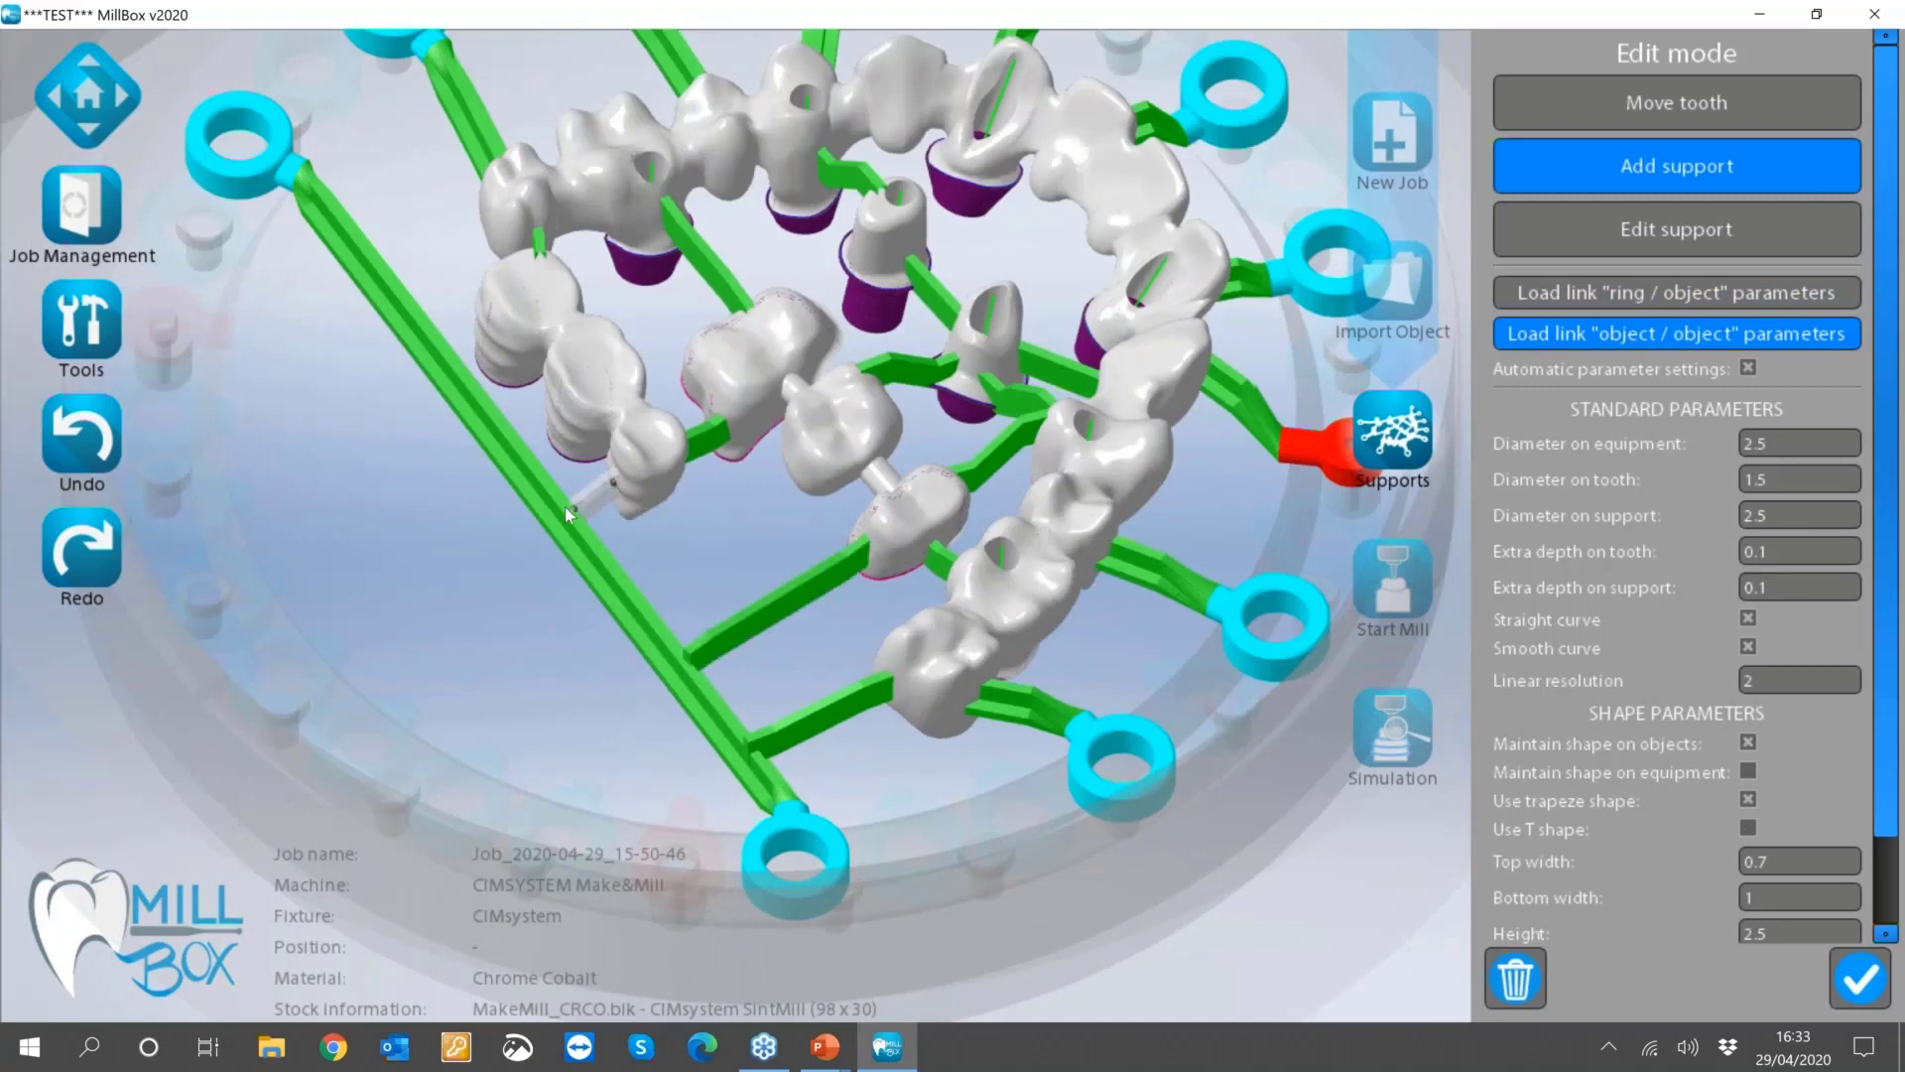
click(564, 506)
click(481, 351)
click(455, 362)
click(547, 388)
Edit the red-ended ring support beside the large implant bridge so its tooth end attaches at the centre of the pontic.
scroll(551, 387, down, 3)
middle_drag(551, 387, 685, 511)
scroll(685, 510, up, 3)
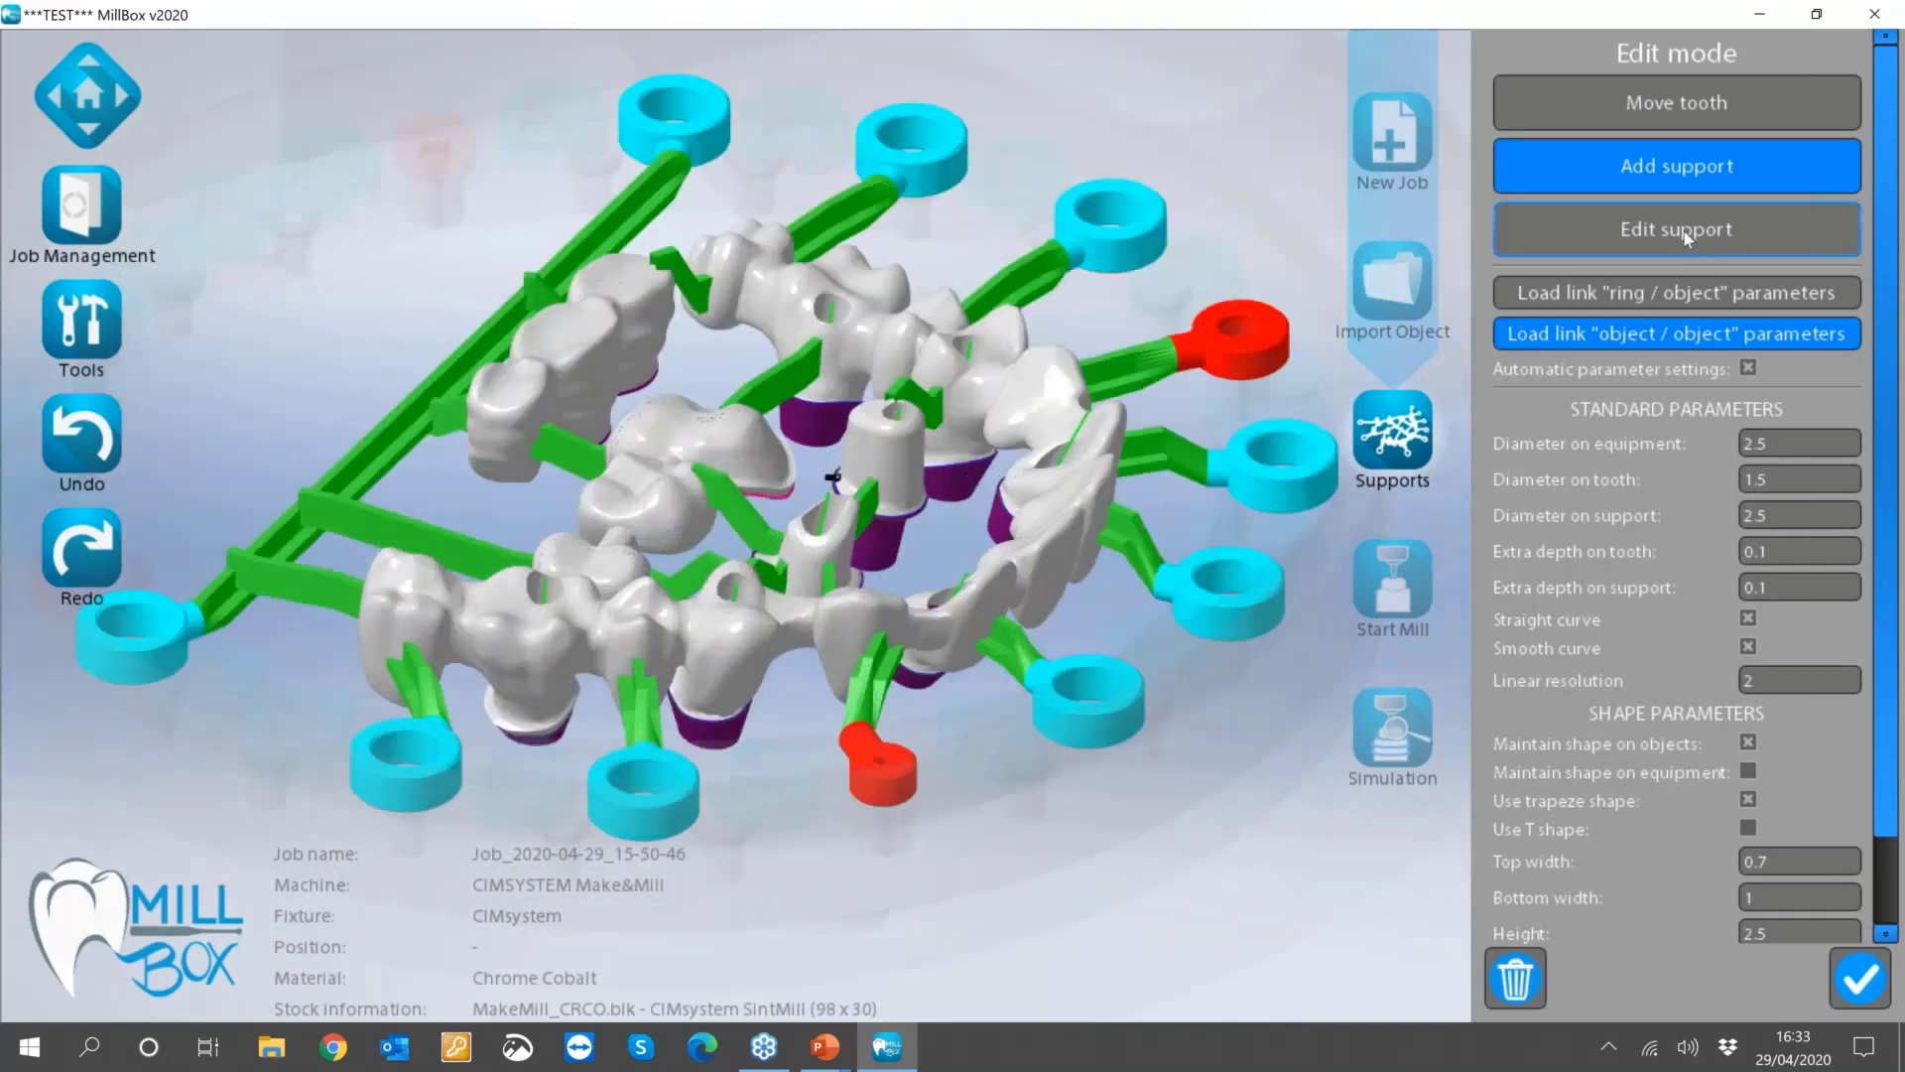
click(1684, 234)
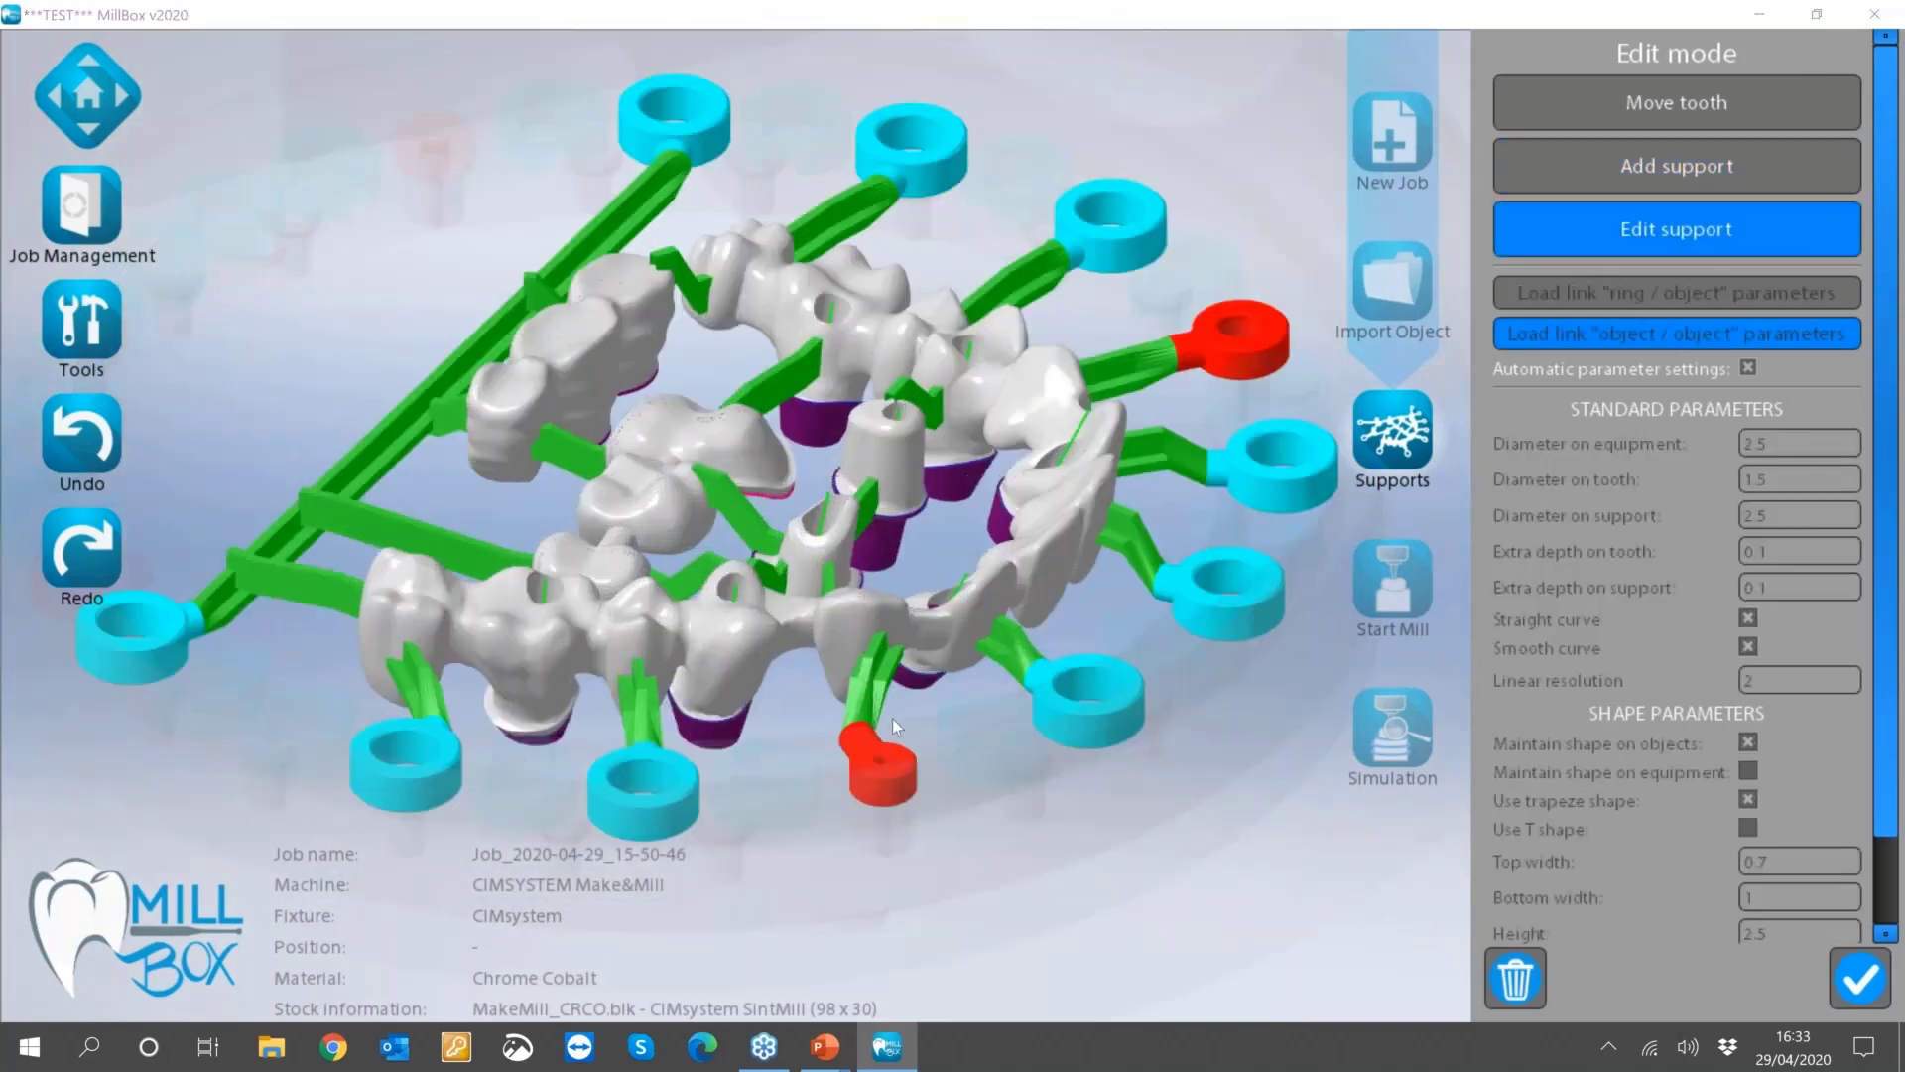
scroll(892, 719, up, 5)
scroll(877, 733, up, 6)
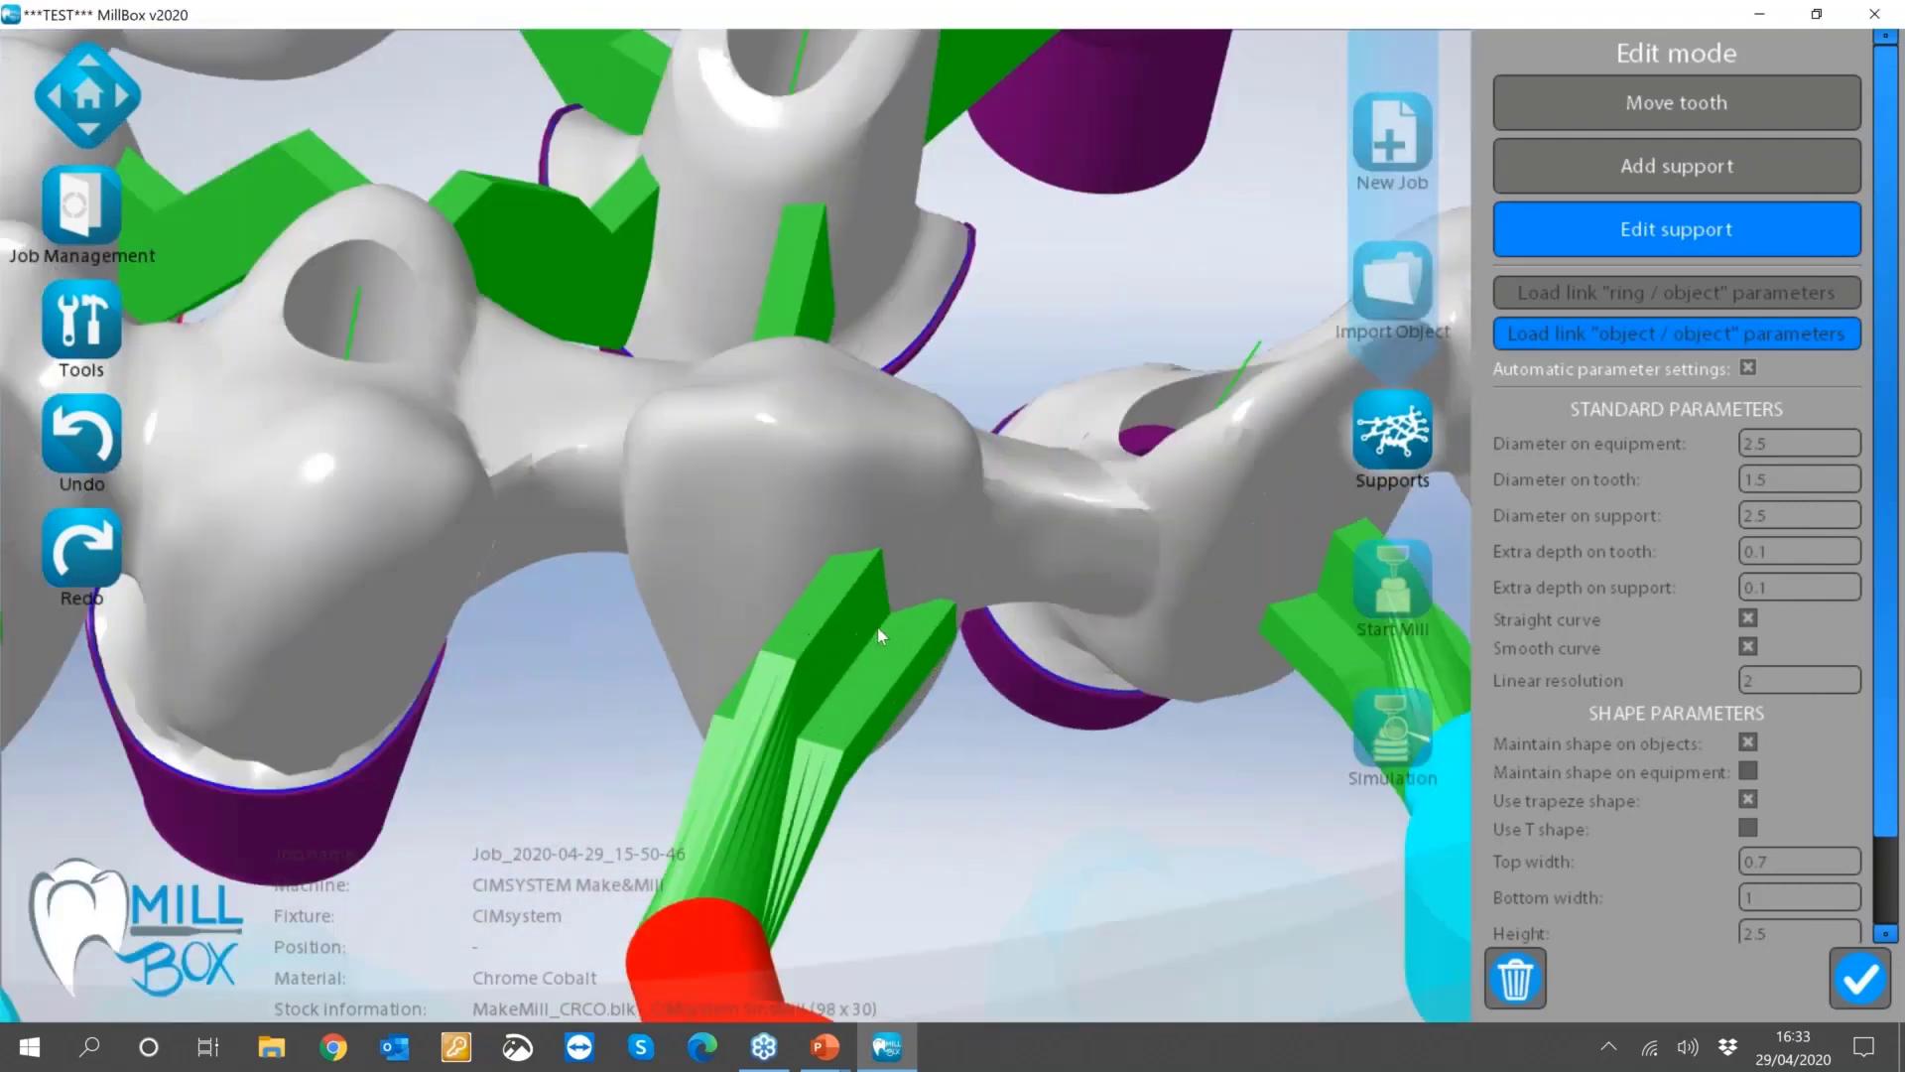
click(785, 627)
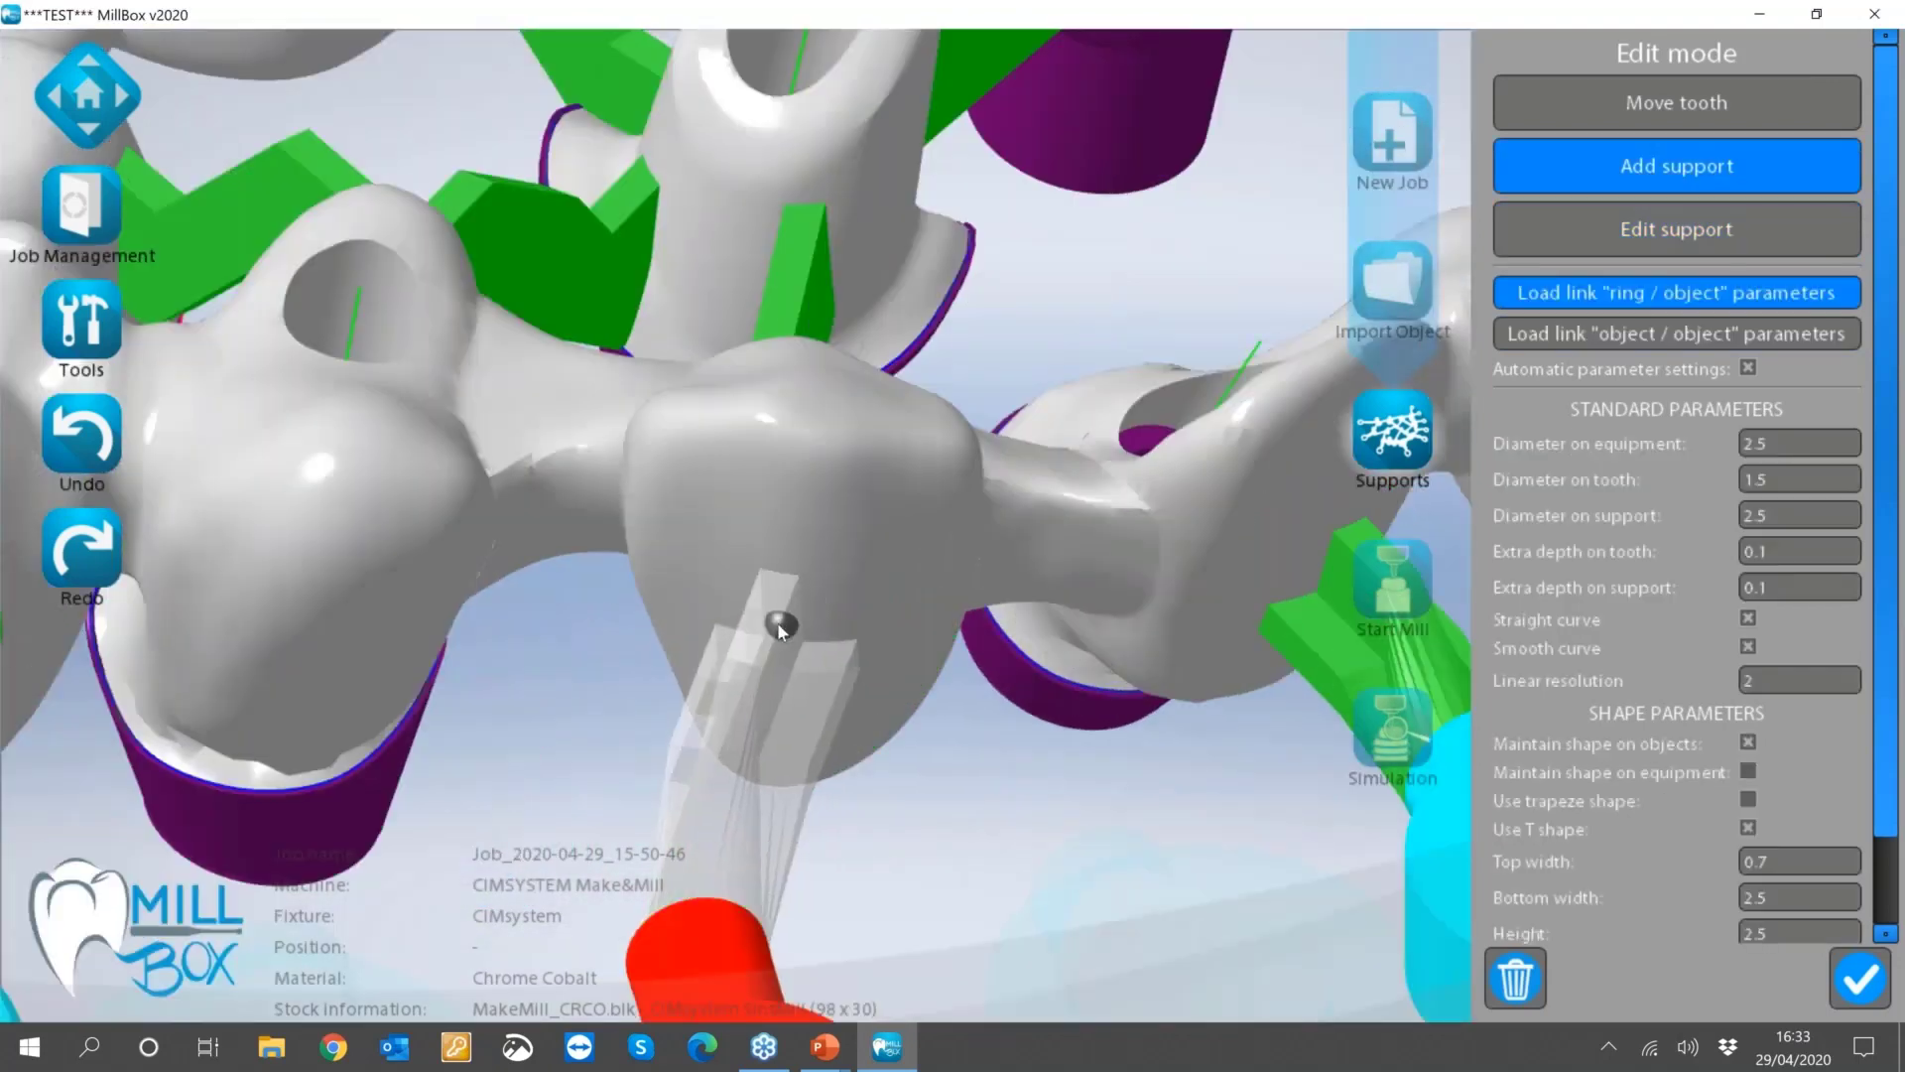
click(784, 627)
Edit the abutment support on the three-unit bridge's middle crown, moving its contact point to the crown's side wall.
scroll(1161, 630, down, 4)
middle_drag(1161, 630, 1115, 599)
scroll(1014, 656, down, 3)
scroll(1109, 596, up, 3)
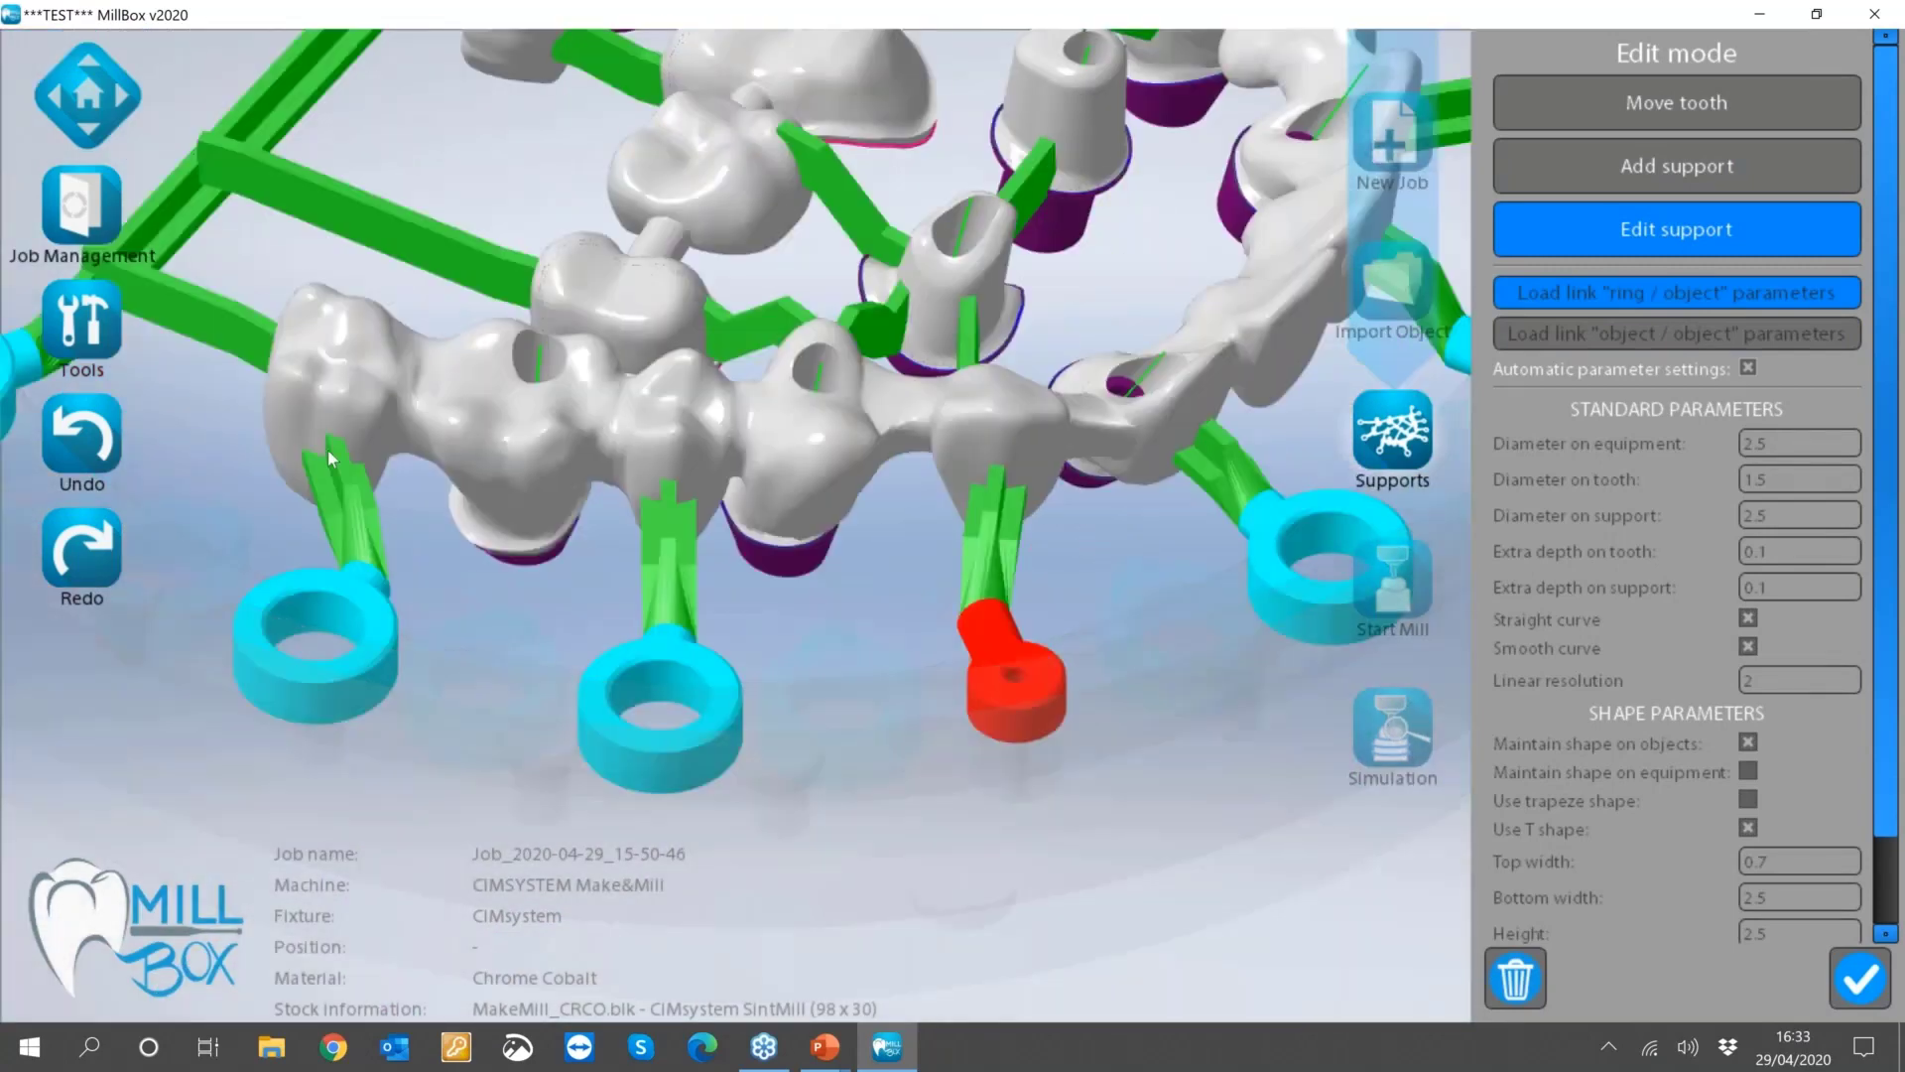
scroll(354, 464, up, 3)
scroll(364, 499, down, 2)
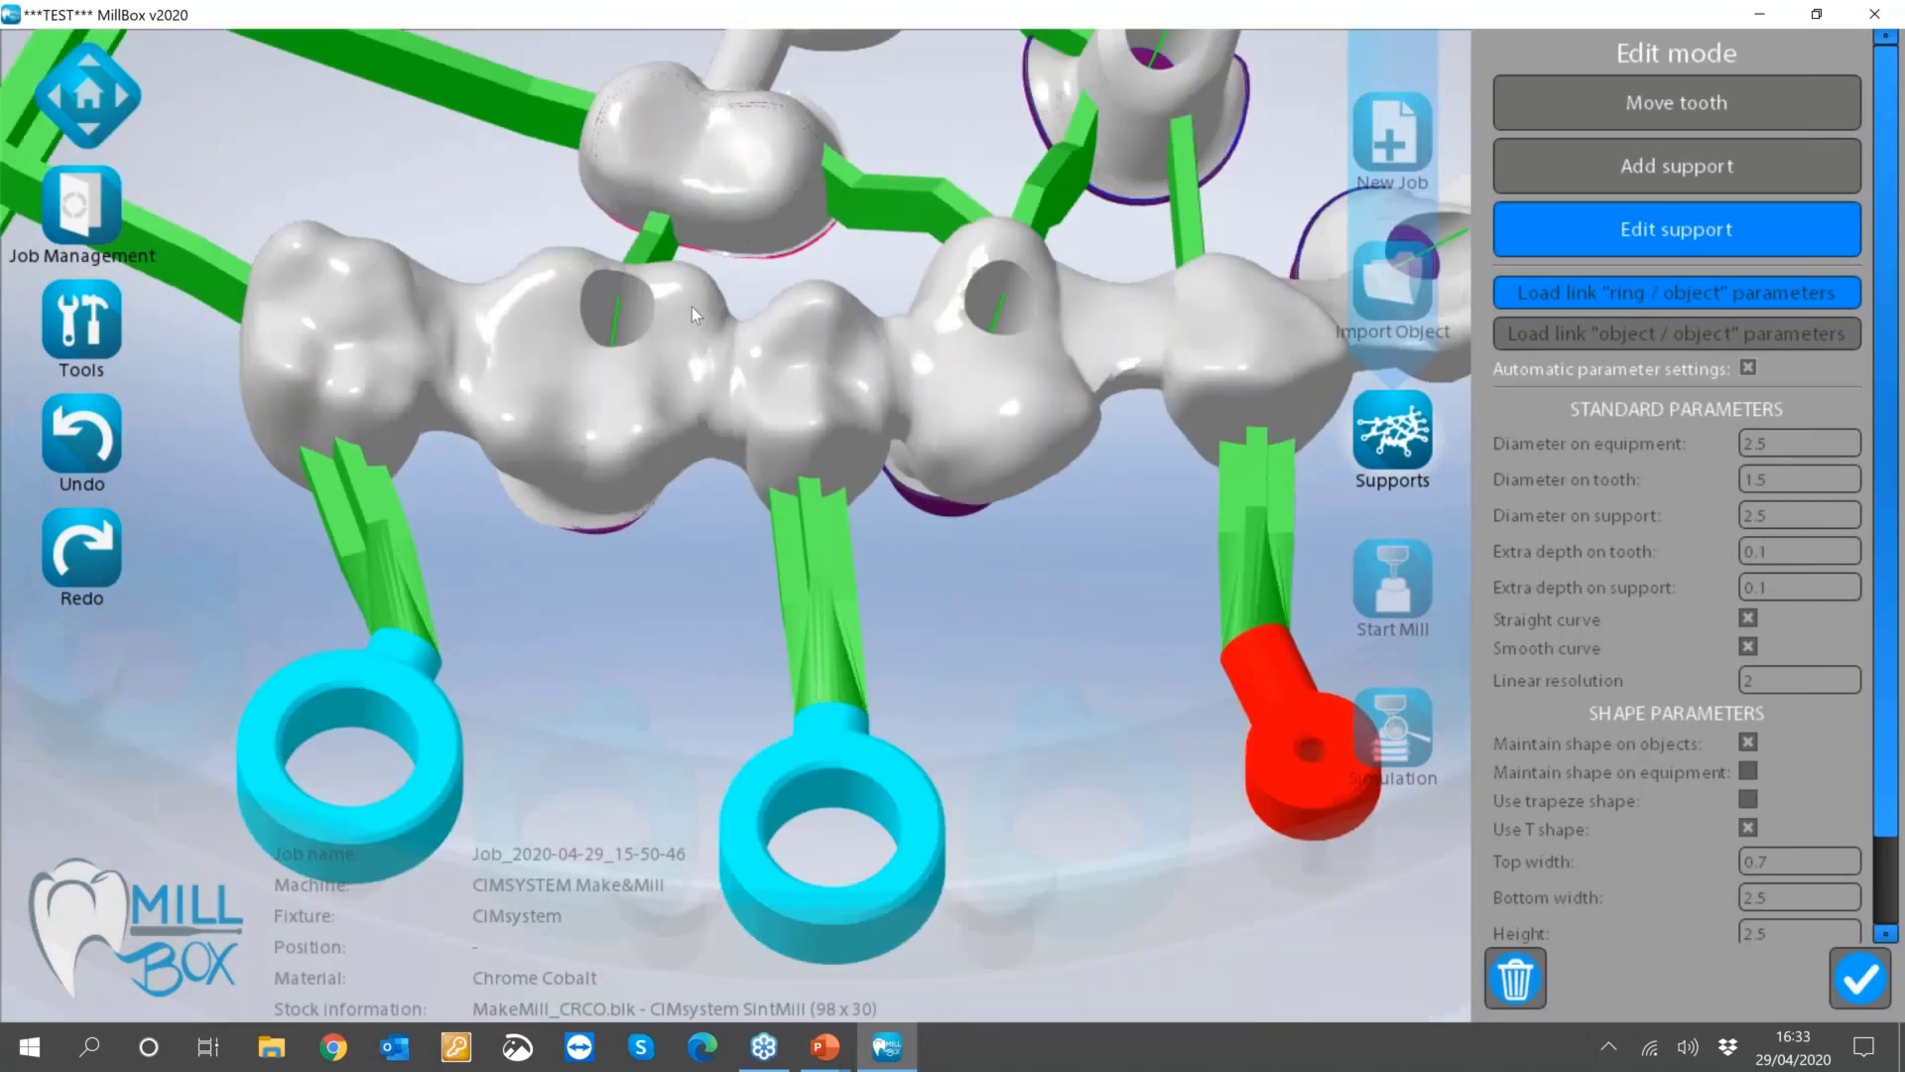
scroll(692, 307, up, 4)
middle_drag(609, 377, 982, 636)
scroll(636, 212, down, 2)
scroll(979, 655, up, 3)
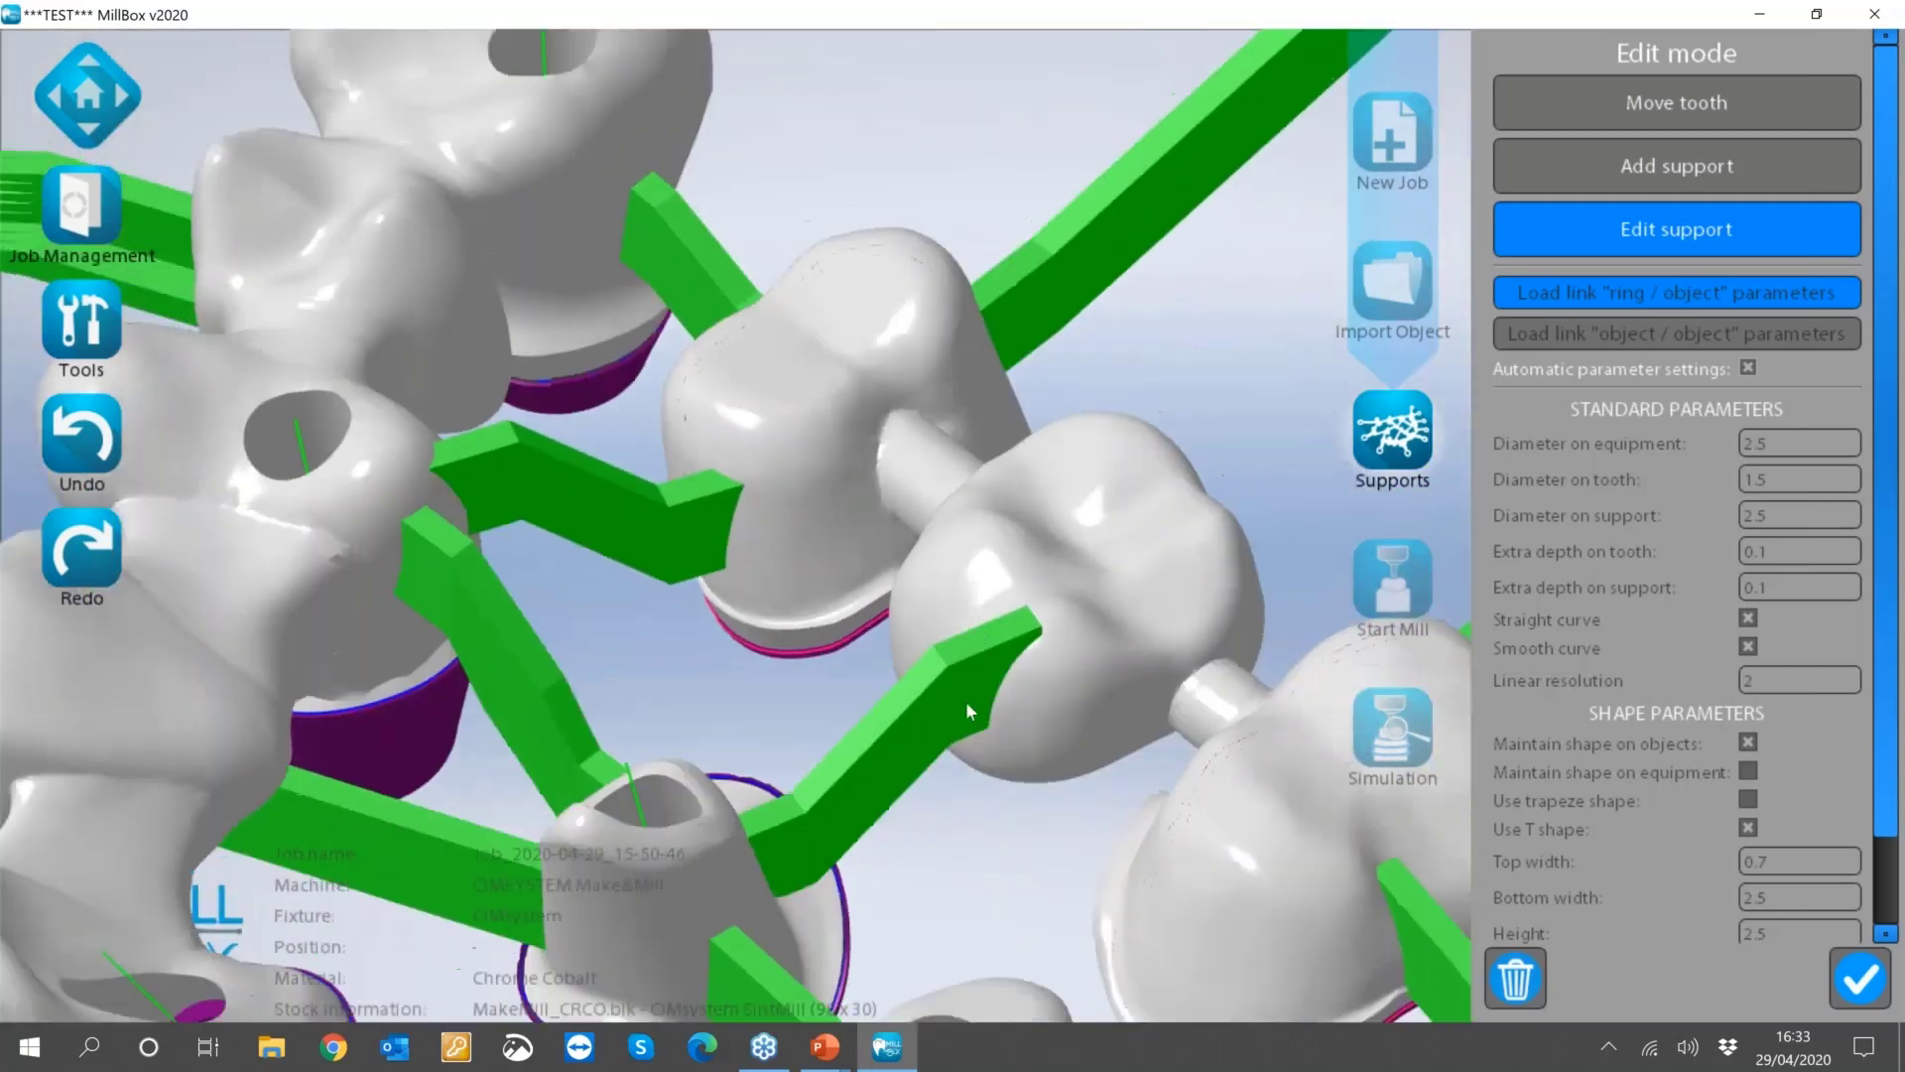
click(956, 678)
click(947, 641)
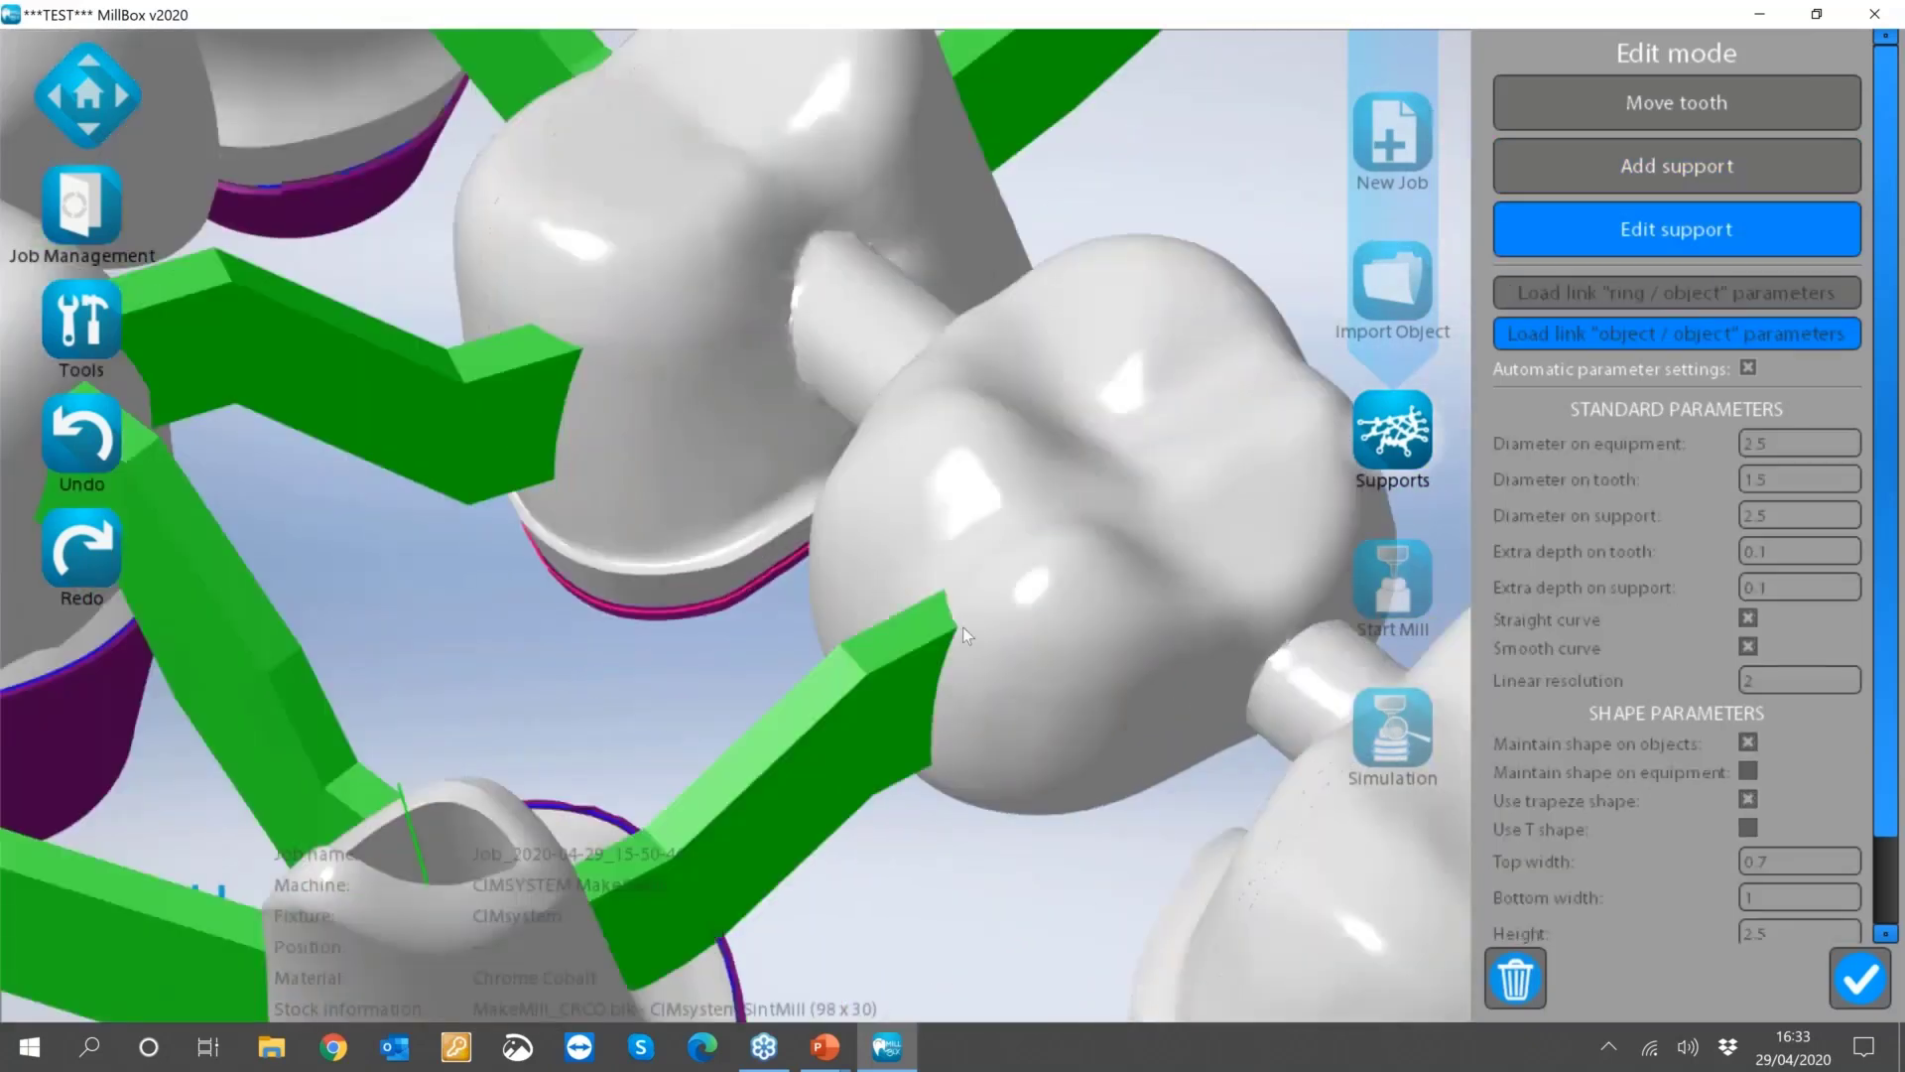
Reposition the ends of two supports on the angled abutment's side wall, raising the one from the large bridge away from the margin.
middle_drag(964, 627, 420, 617)
click(468, 627)
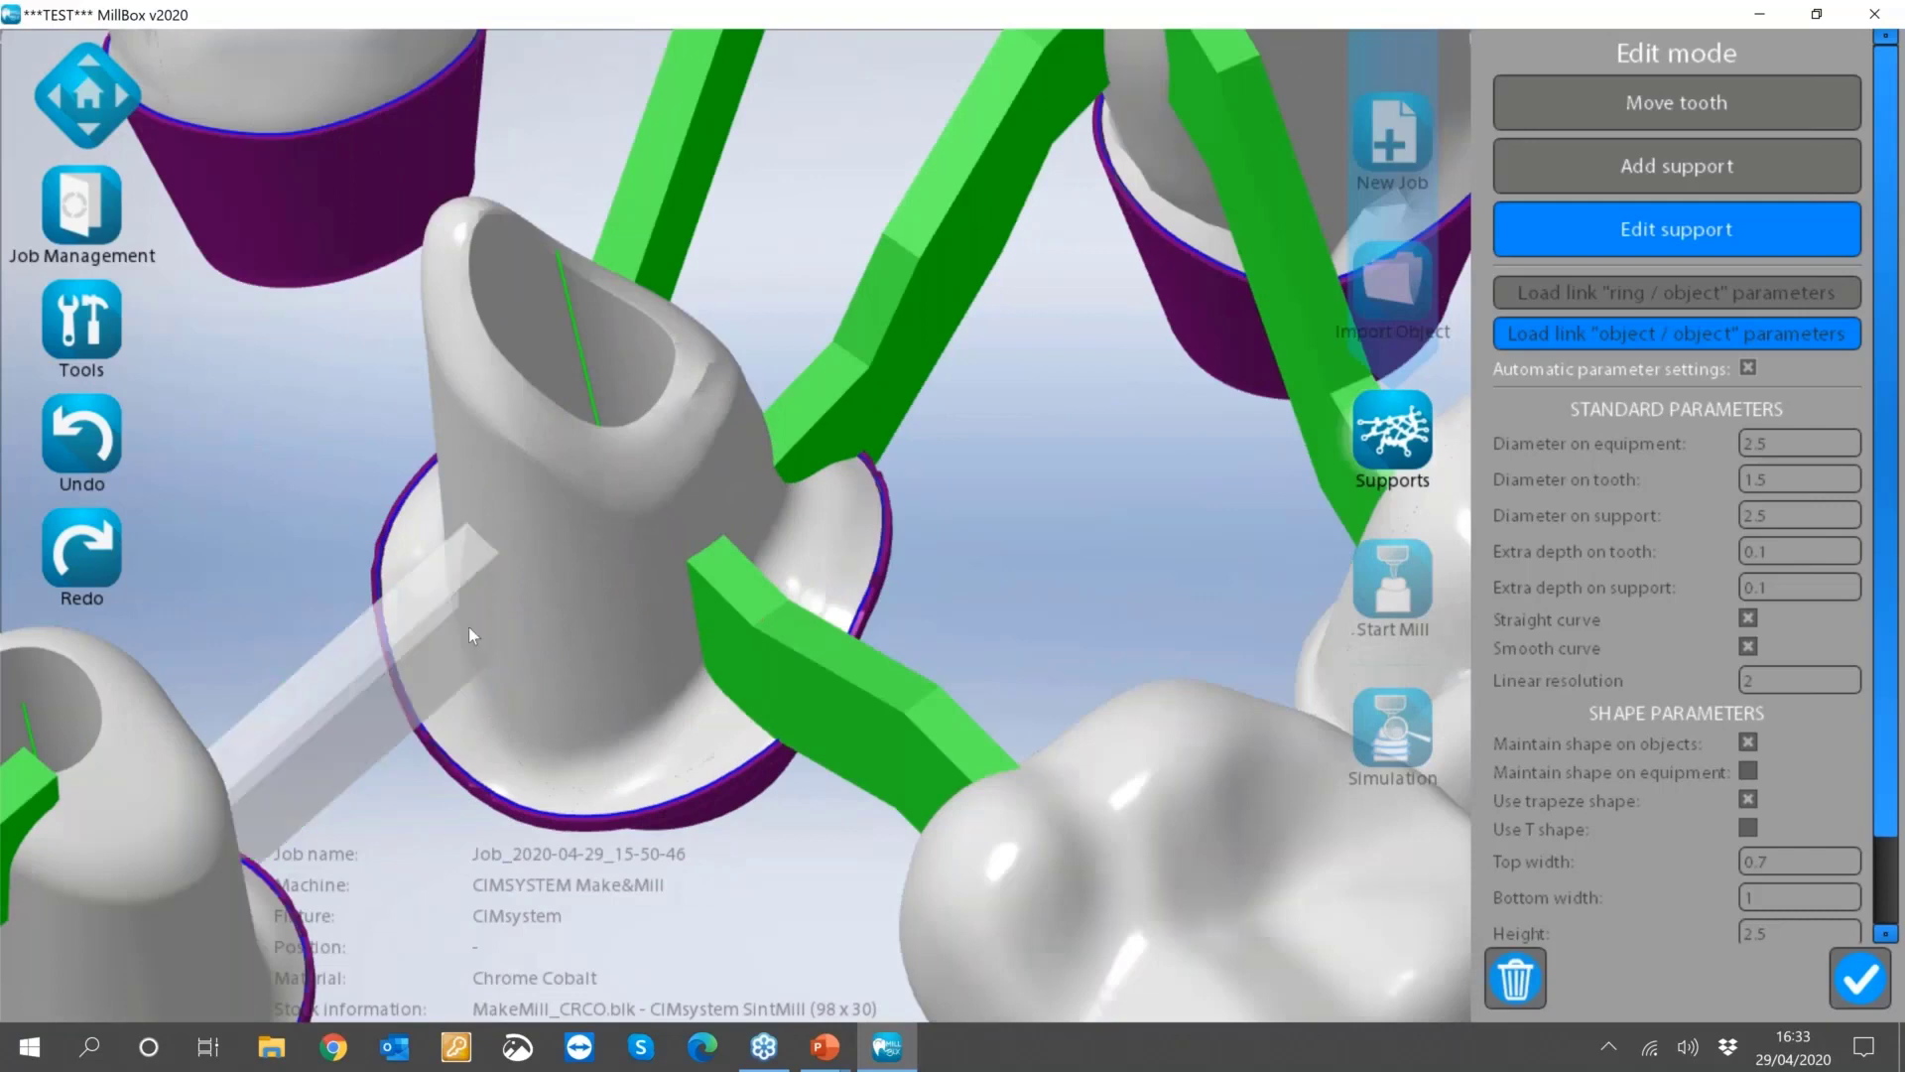
click(946, 536)
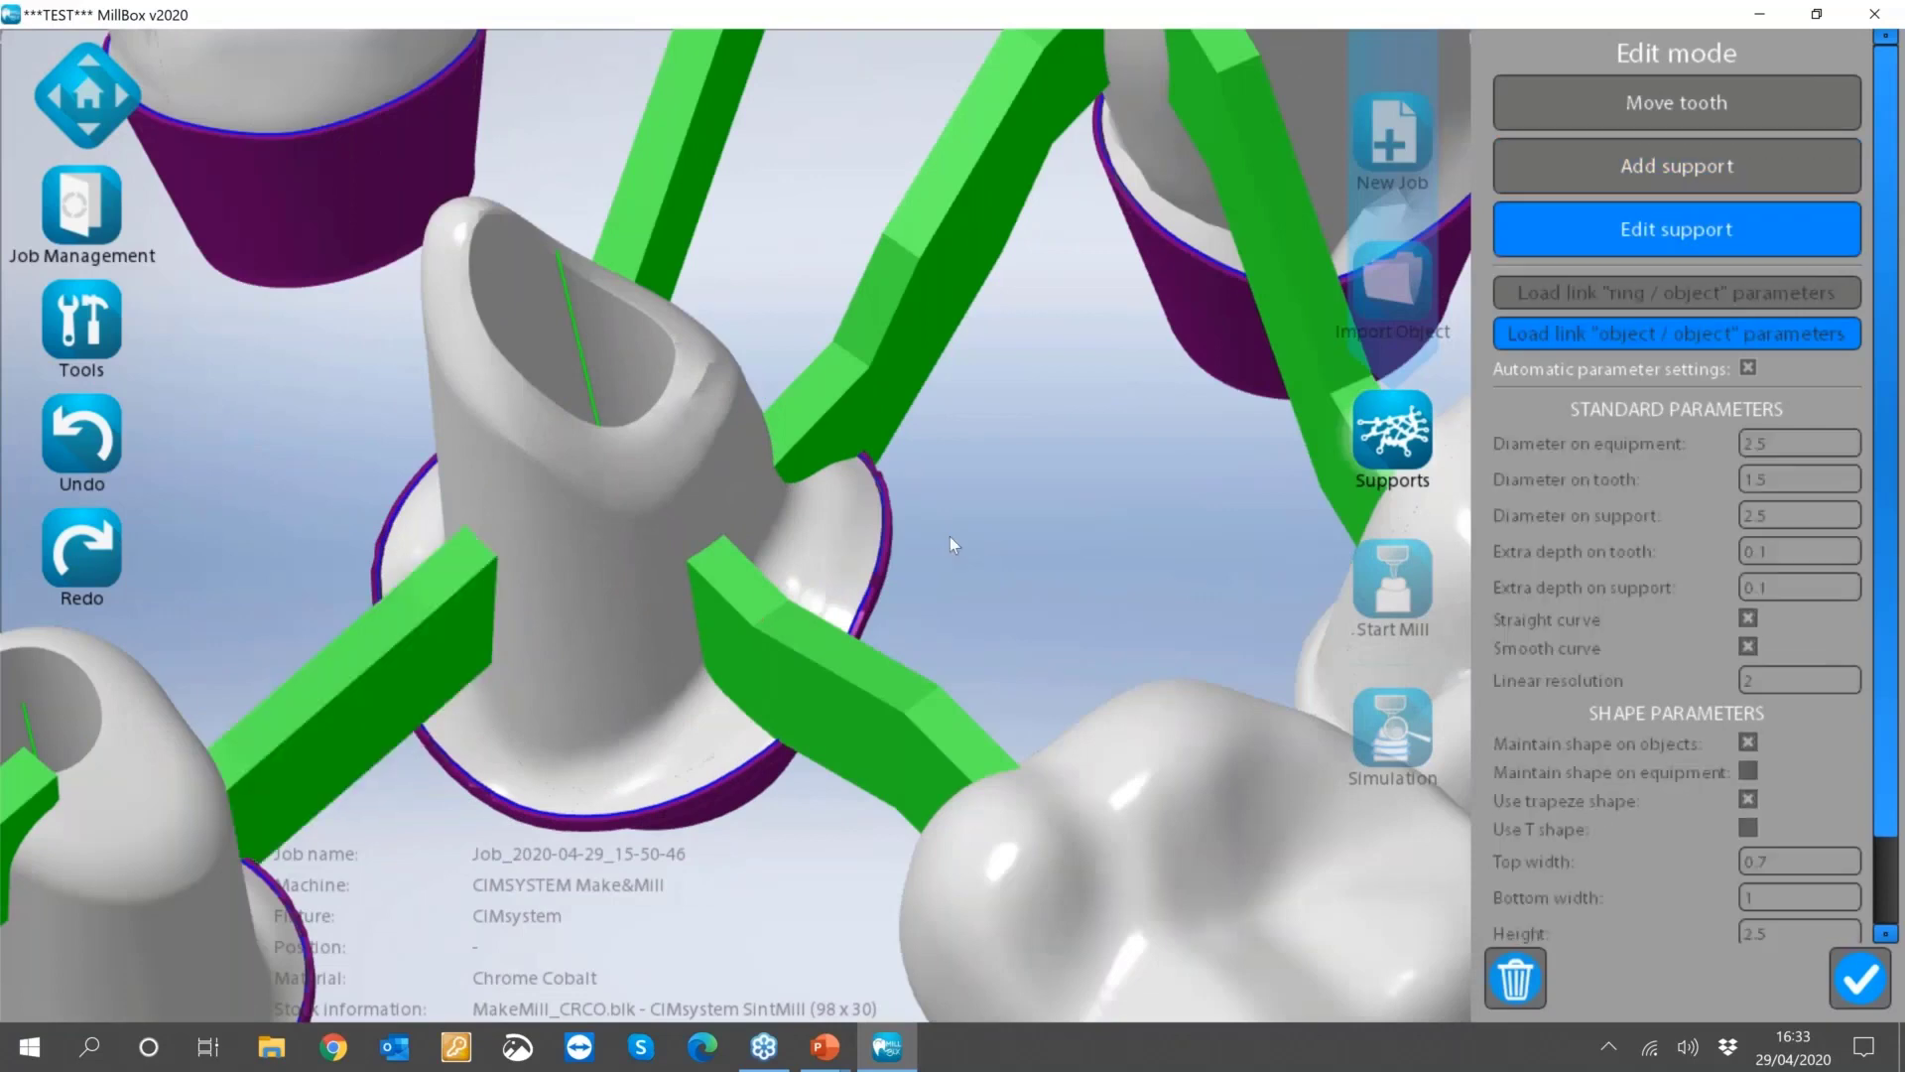
middle_drag(951, 537, 910, 400)
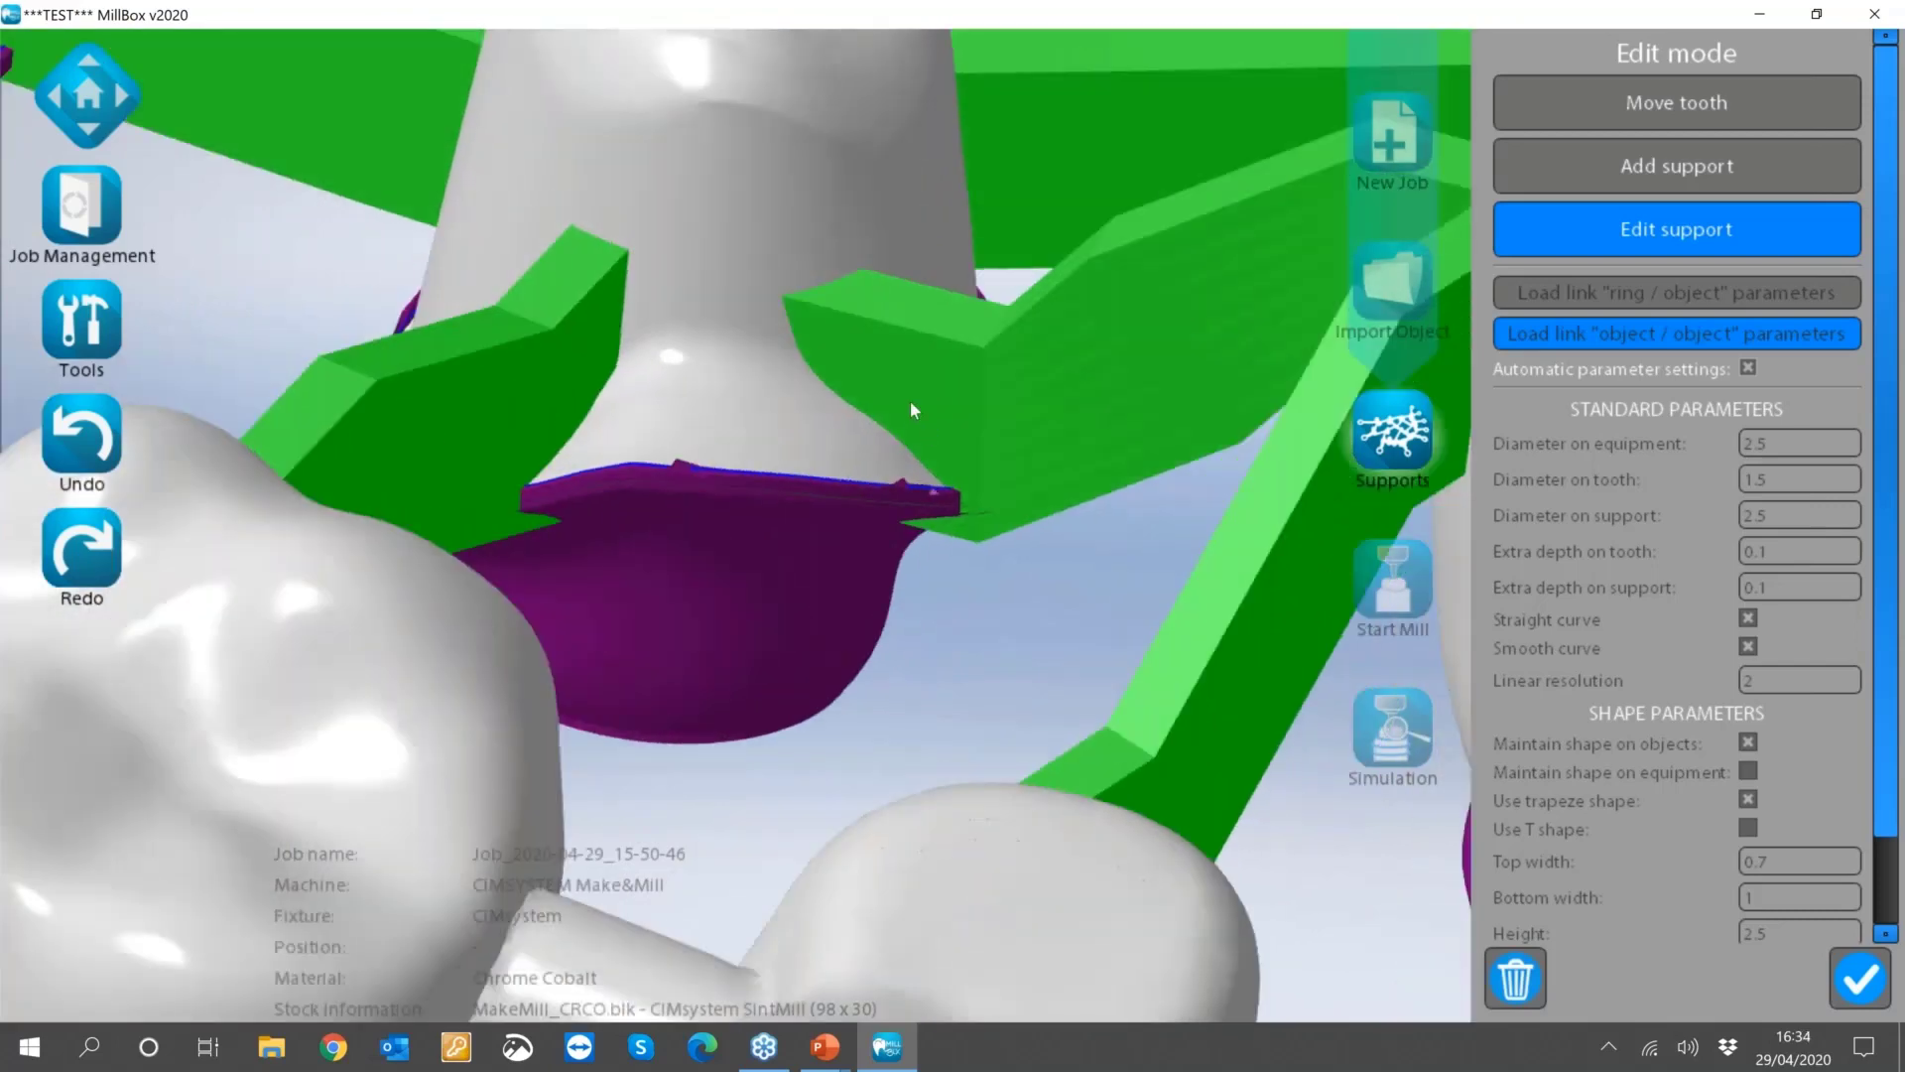
click(903, 395)
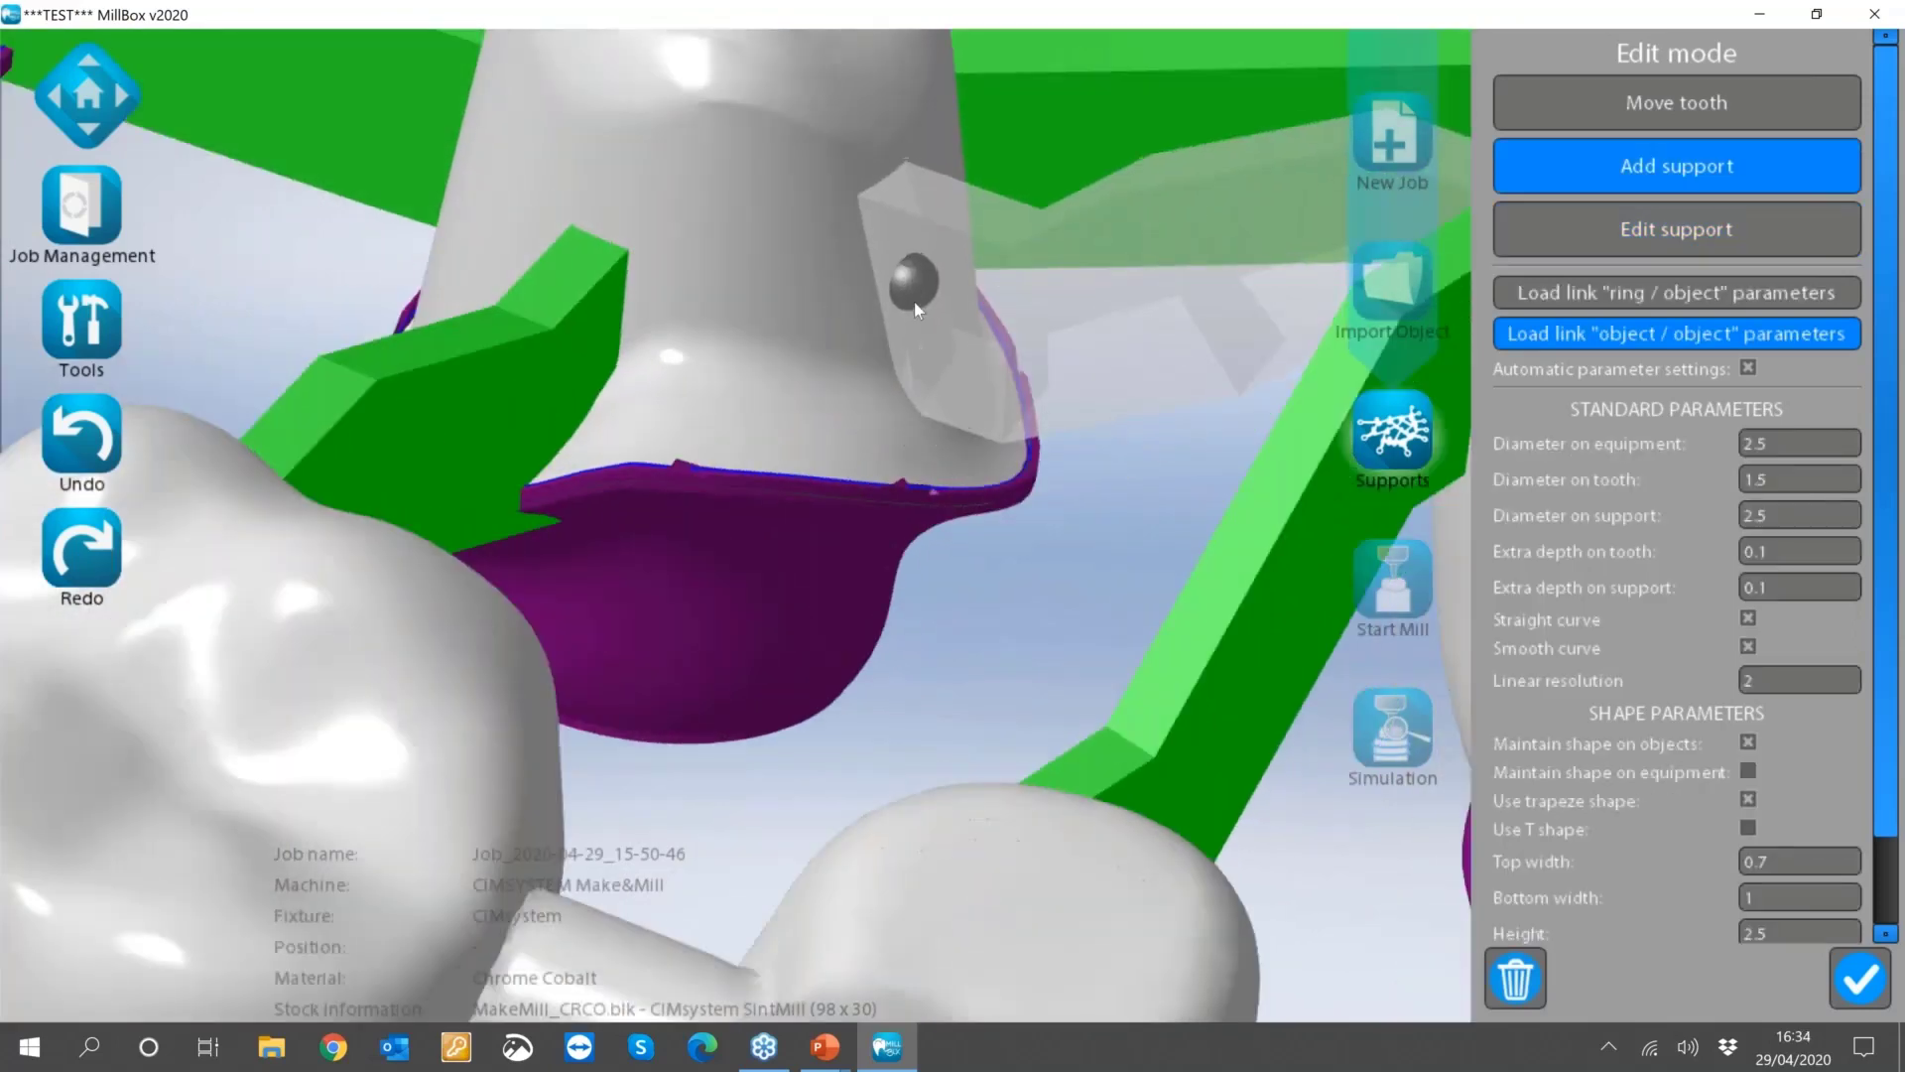
click(882, 342)
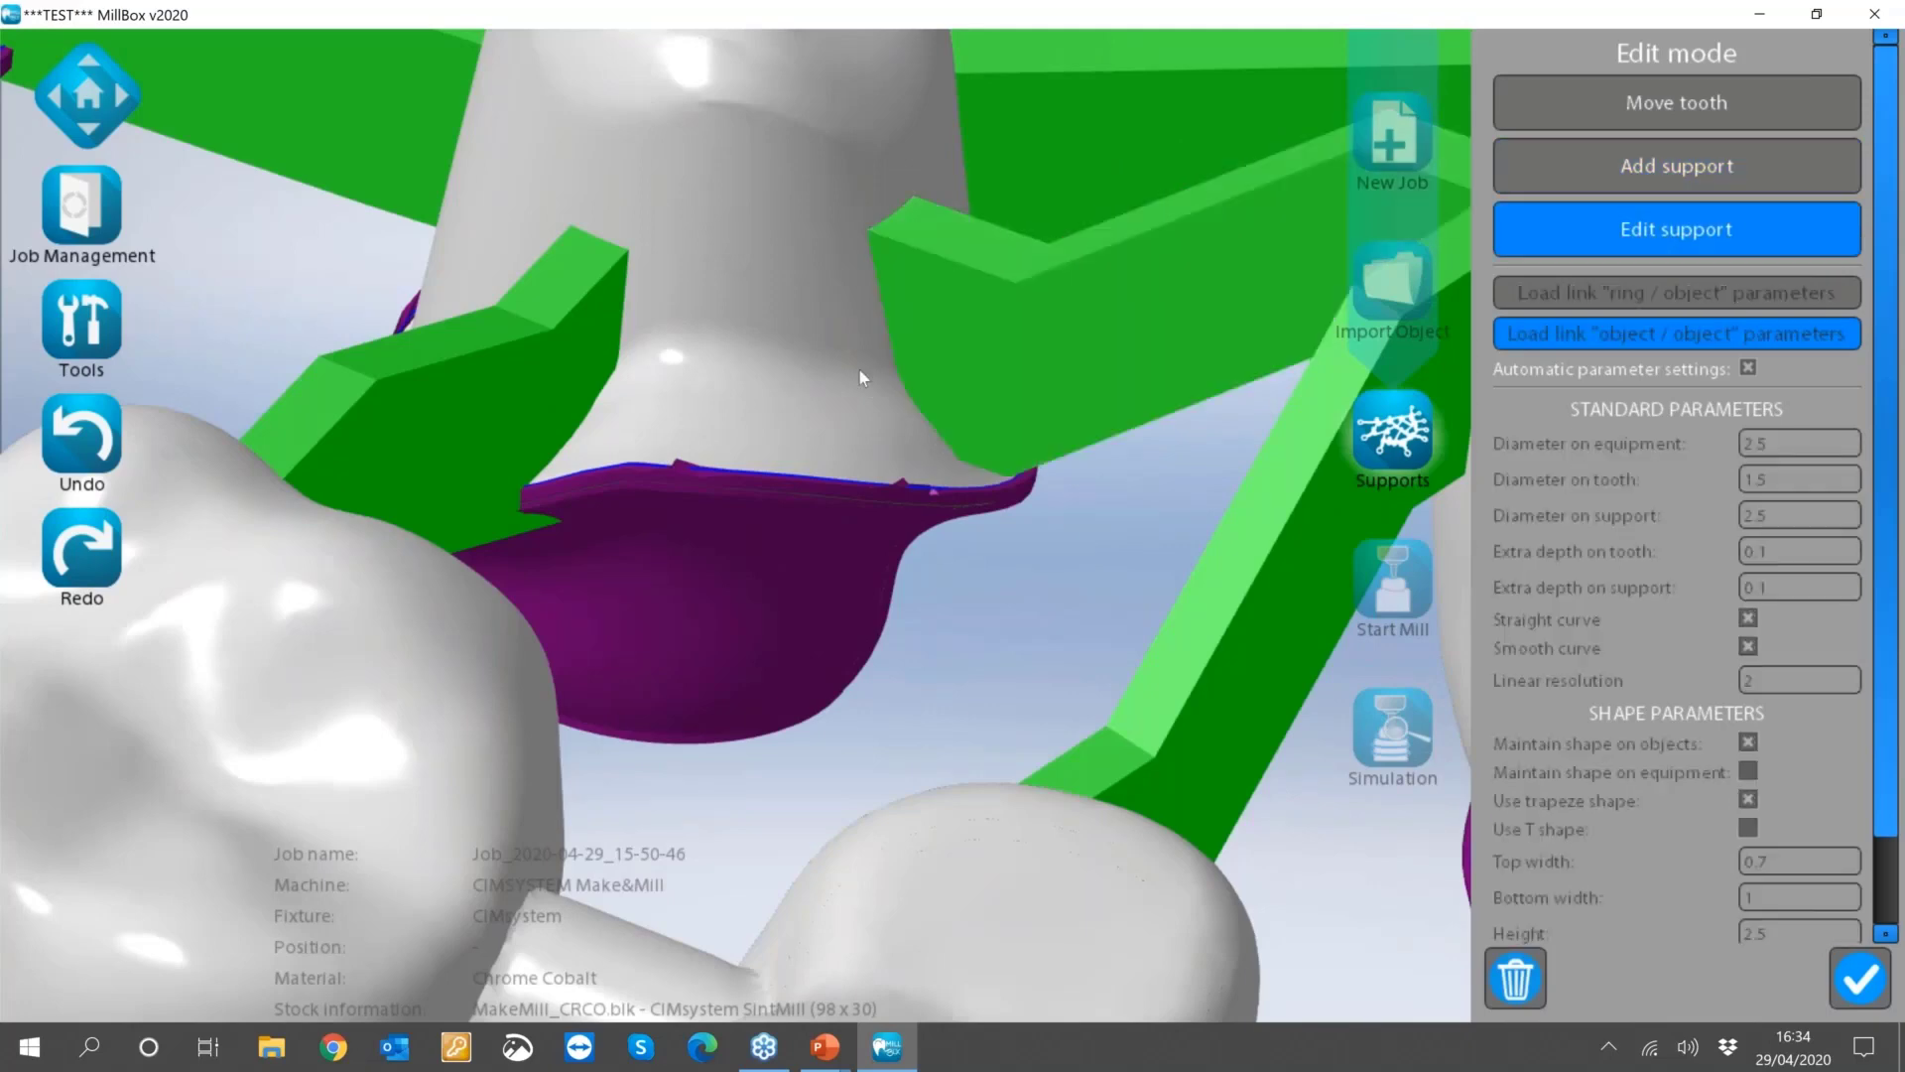
Adjust where the support from the large implant bridge attaches to the second, straight abutment.
scroll(859, 368, down, 5)
scroll(881, 374, up, 5)
middle_drag(882, 377, 361, 697)
click(365, 791)
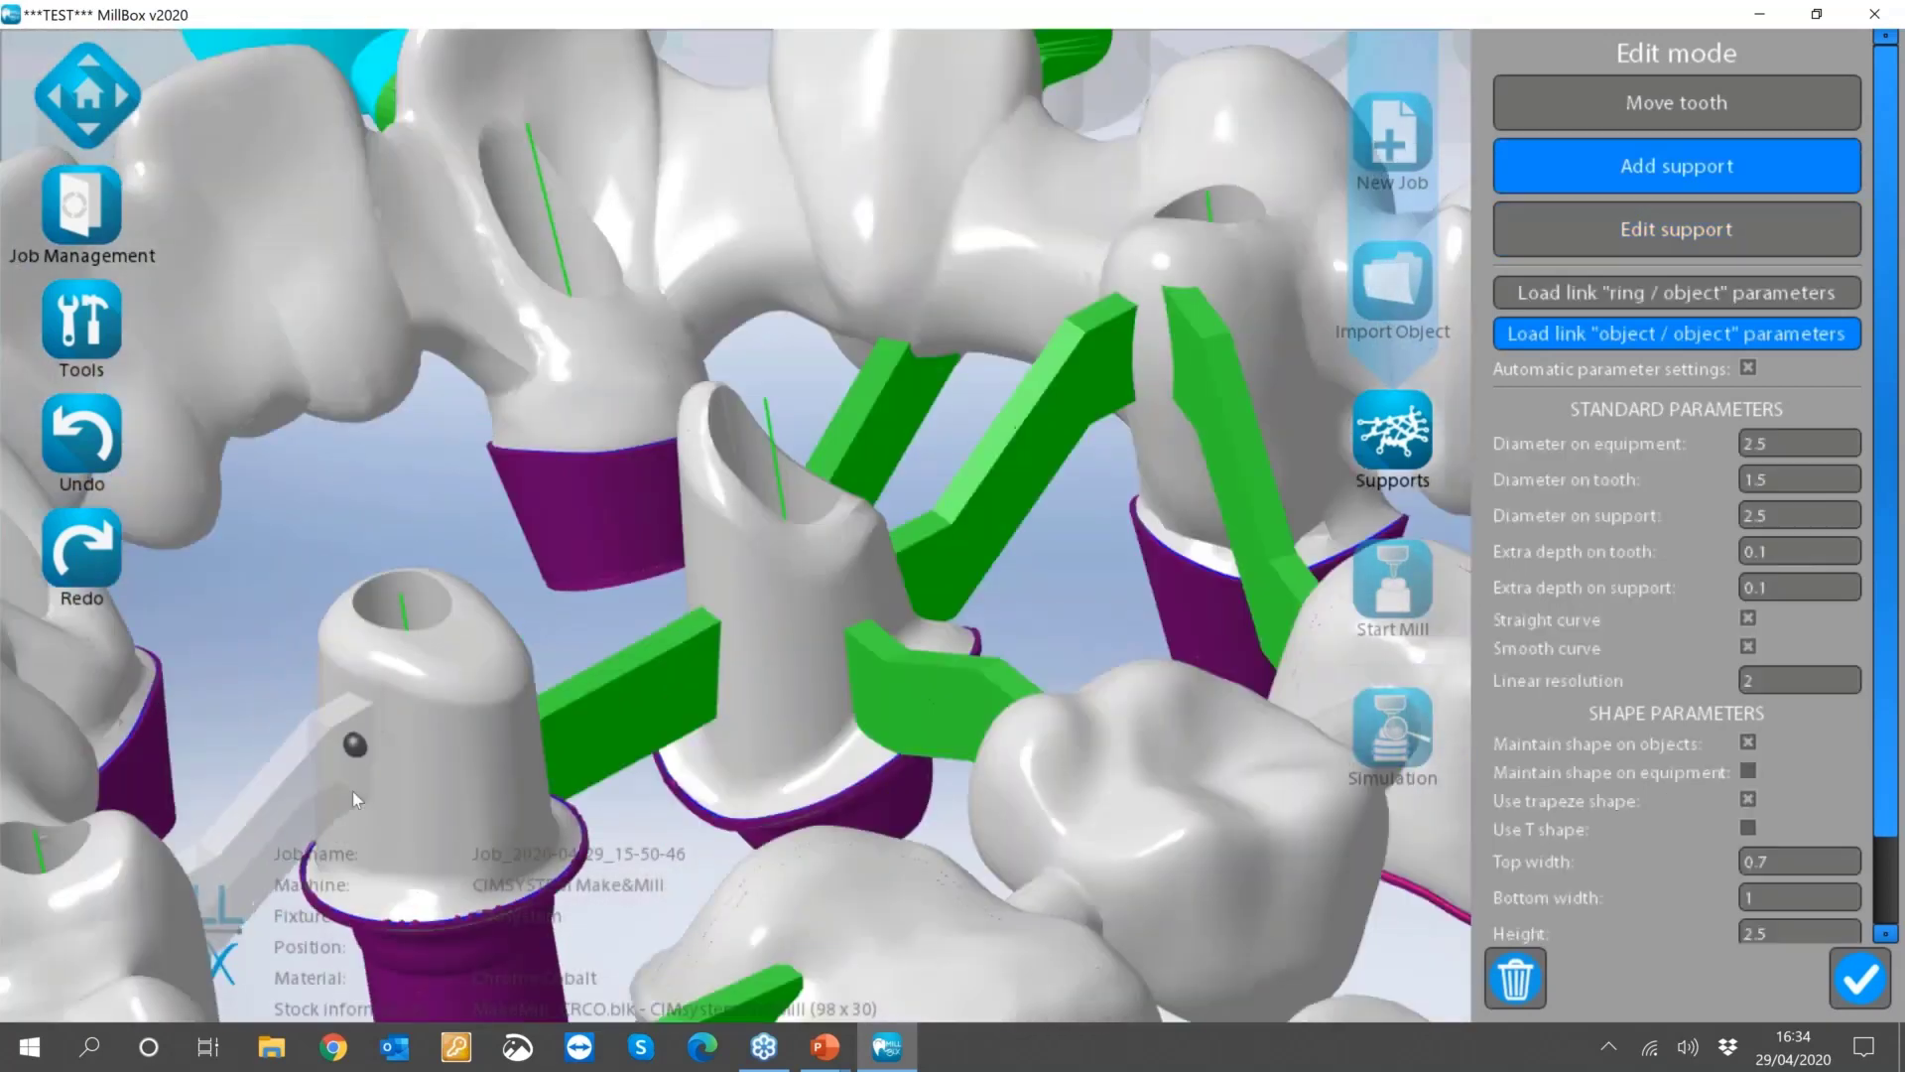
click(452, 642)
Move the bar end of the small bridge's outermost support onto the middle of the cross bar.
scroll(460, 625, down, 5)
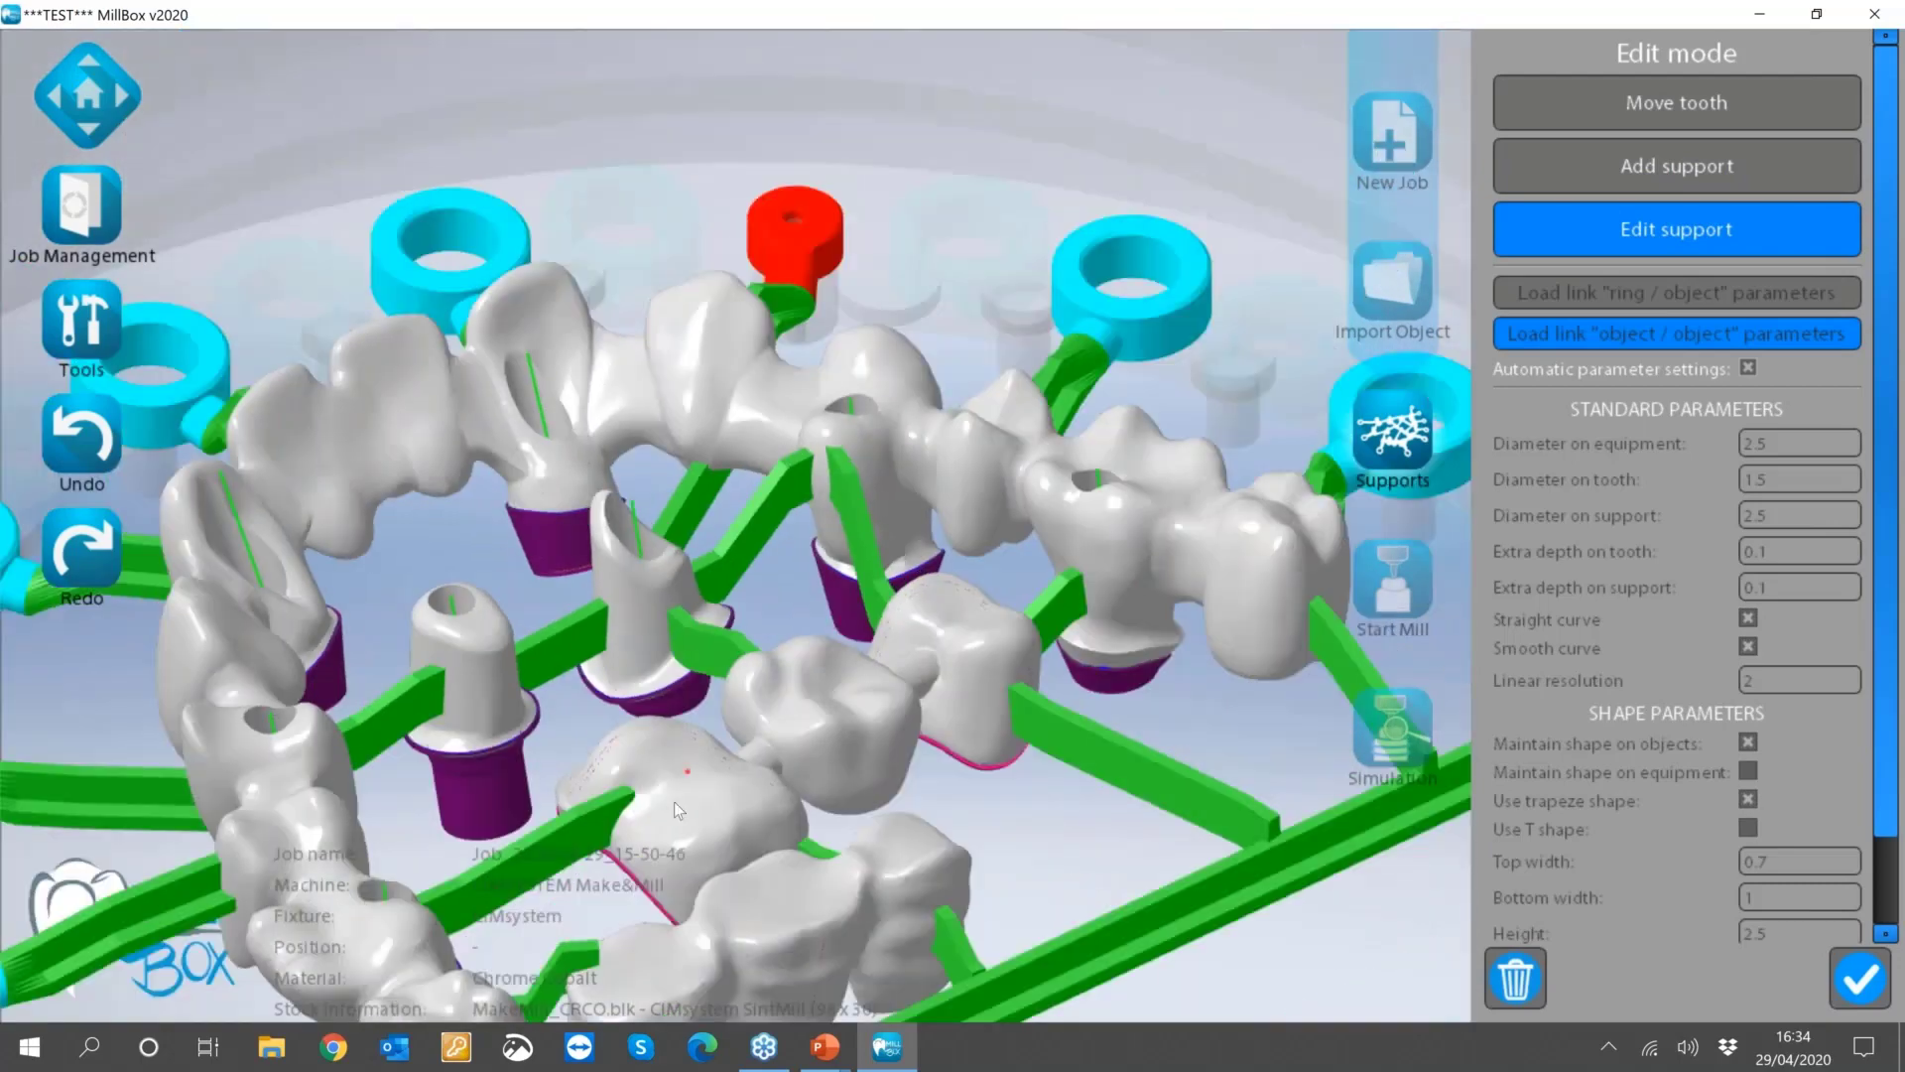
middle_drag(675, 801, 737, 700)
scroll(766, 865, down, 3)
scroll(766, 866, up, 5)
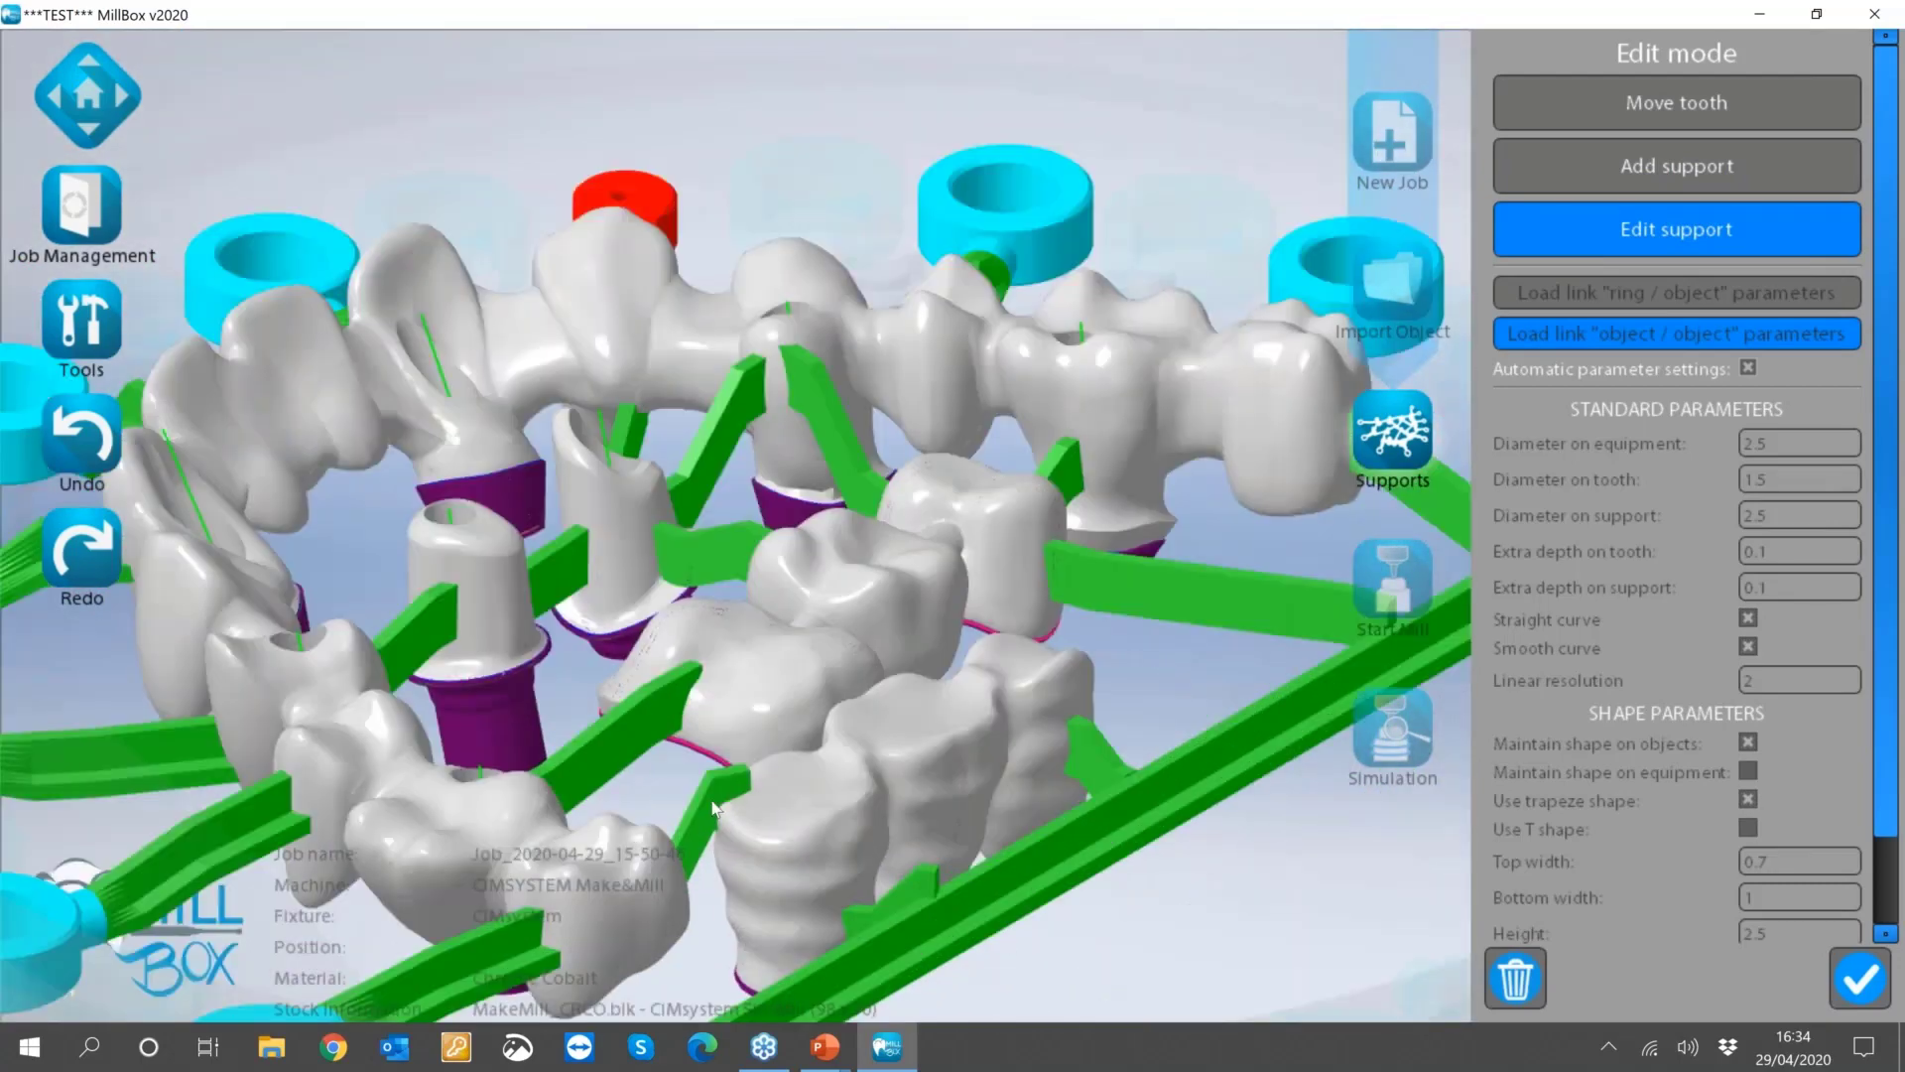
scroll(713, 807, up, 3)
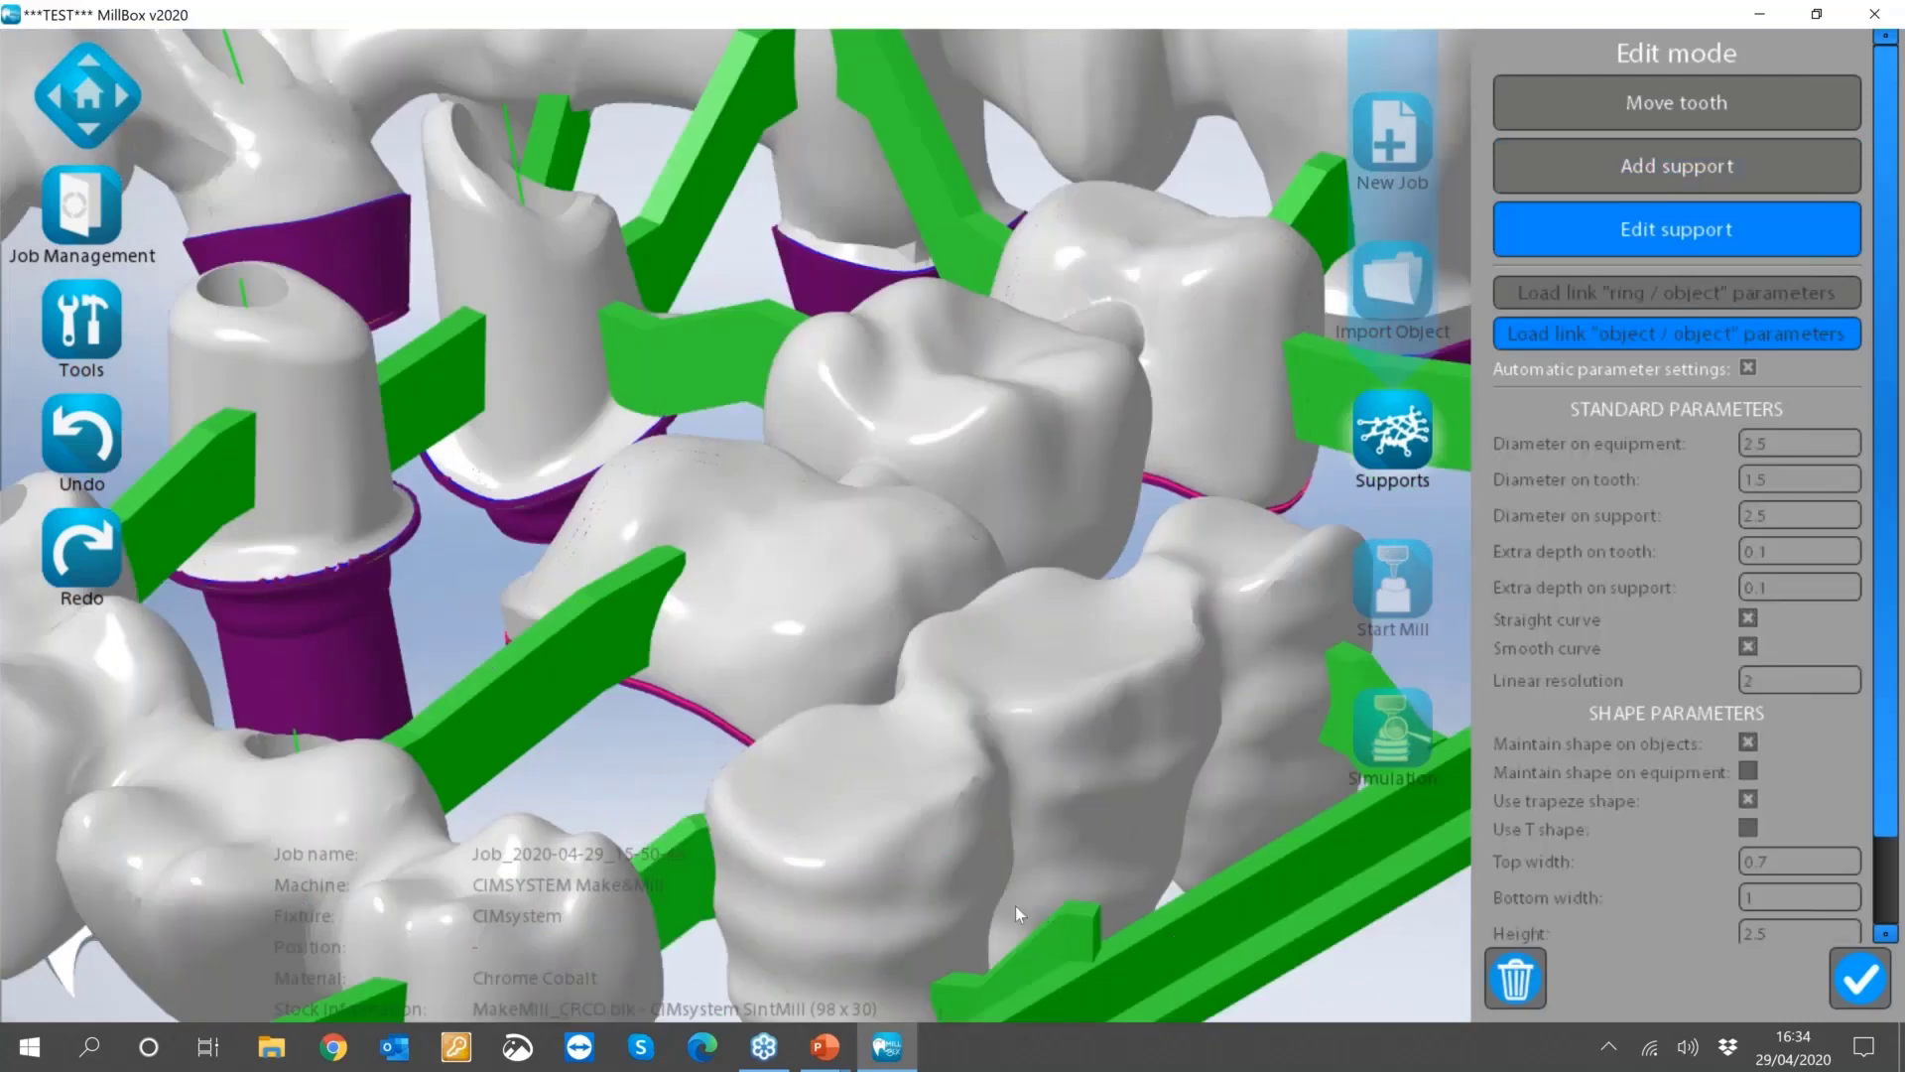
middle_drag(1016, 907, 738, 901)
scroll(663, 889, up, 3)
scroll(903, 778, up, 5)
key(a)
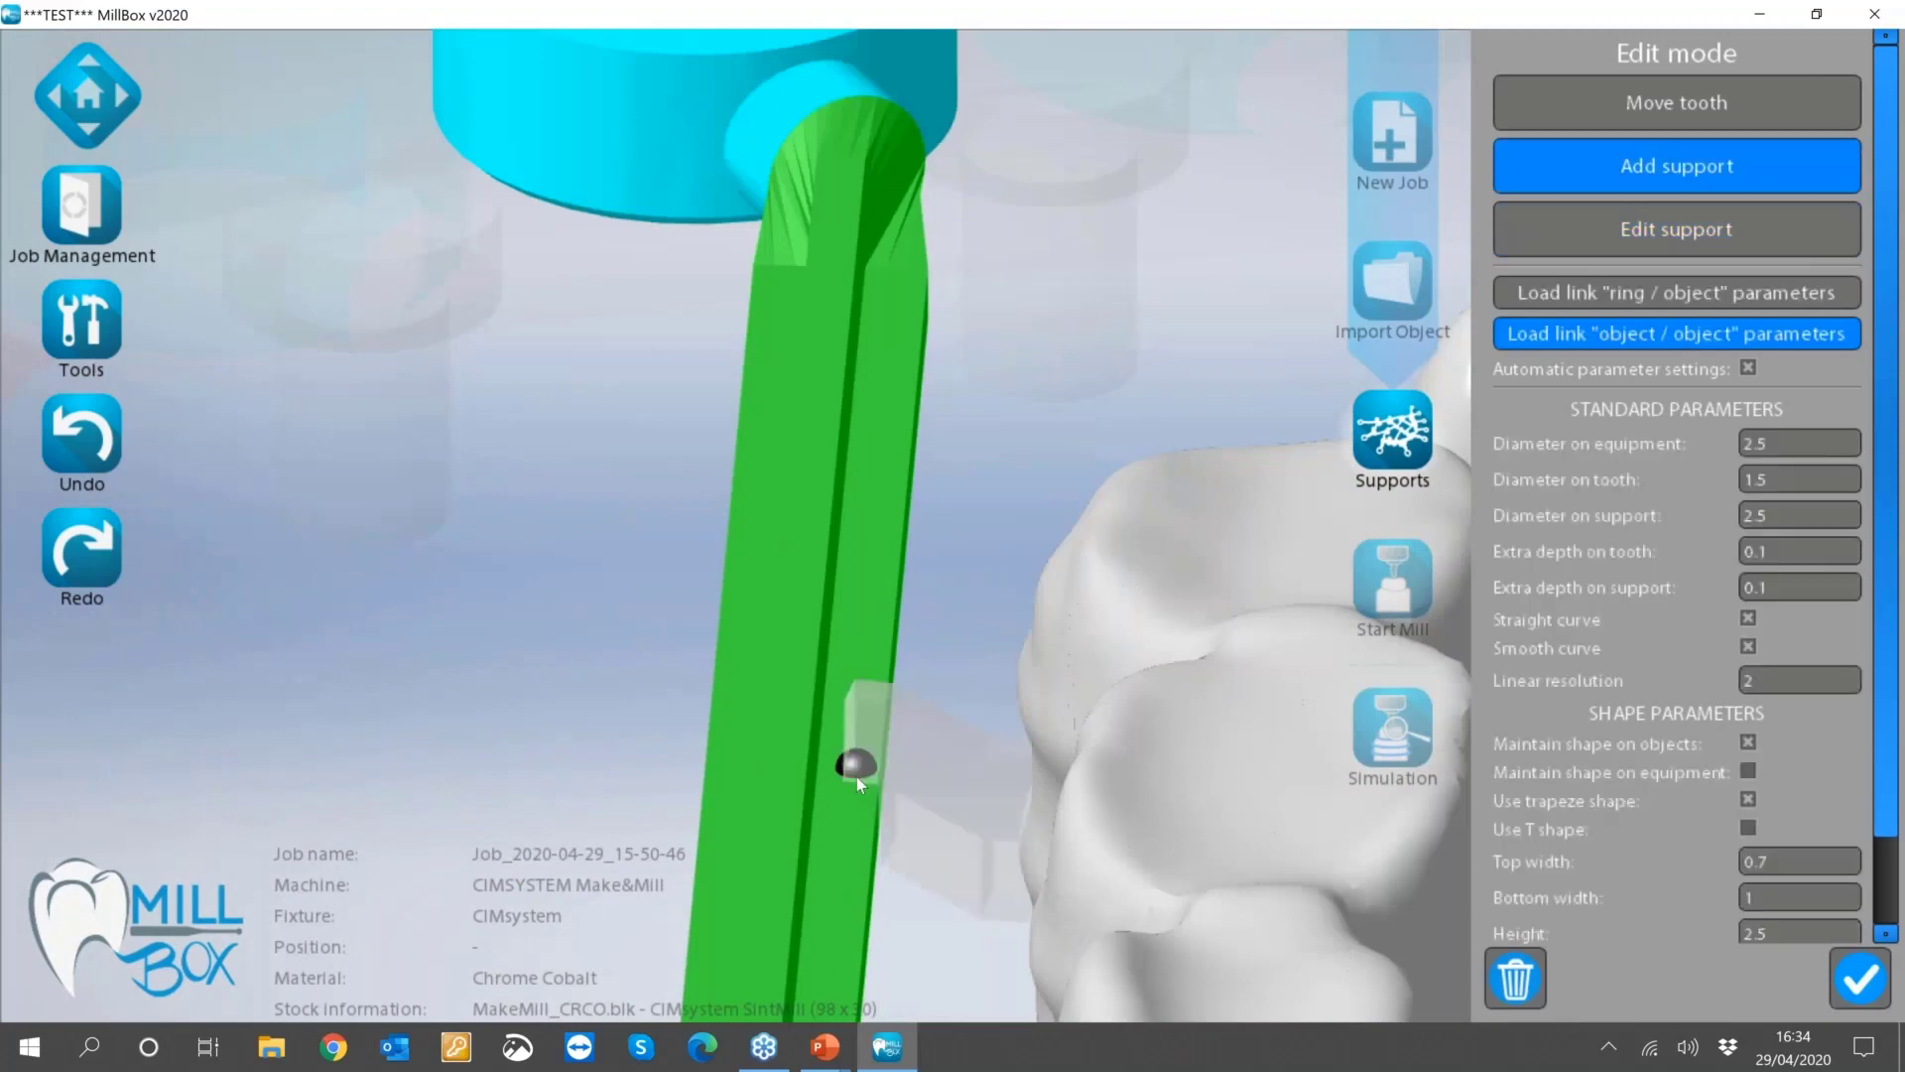
scroll(849, 781, up, 2)
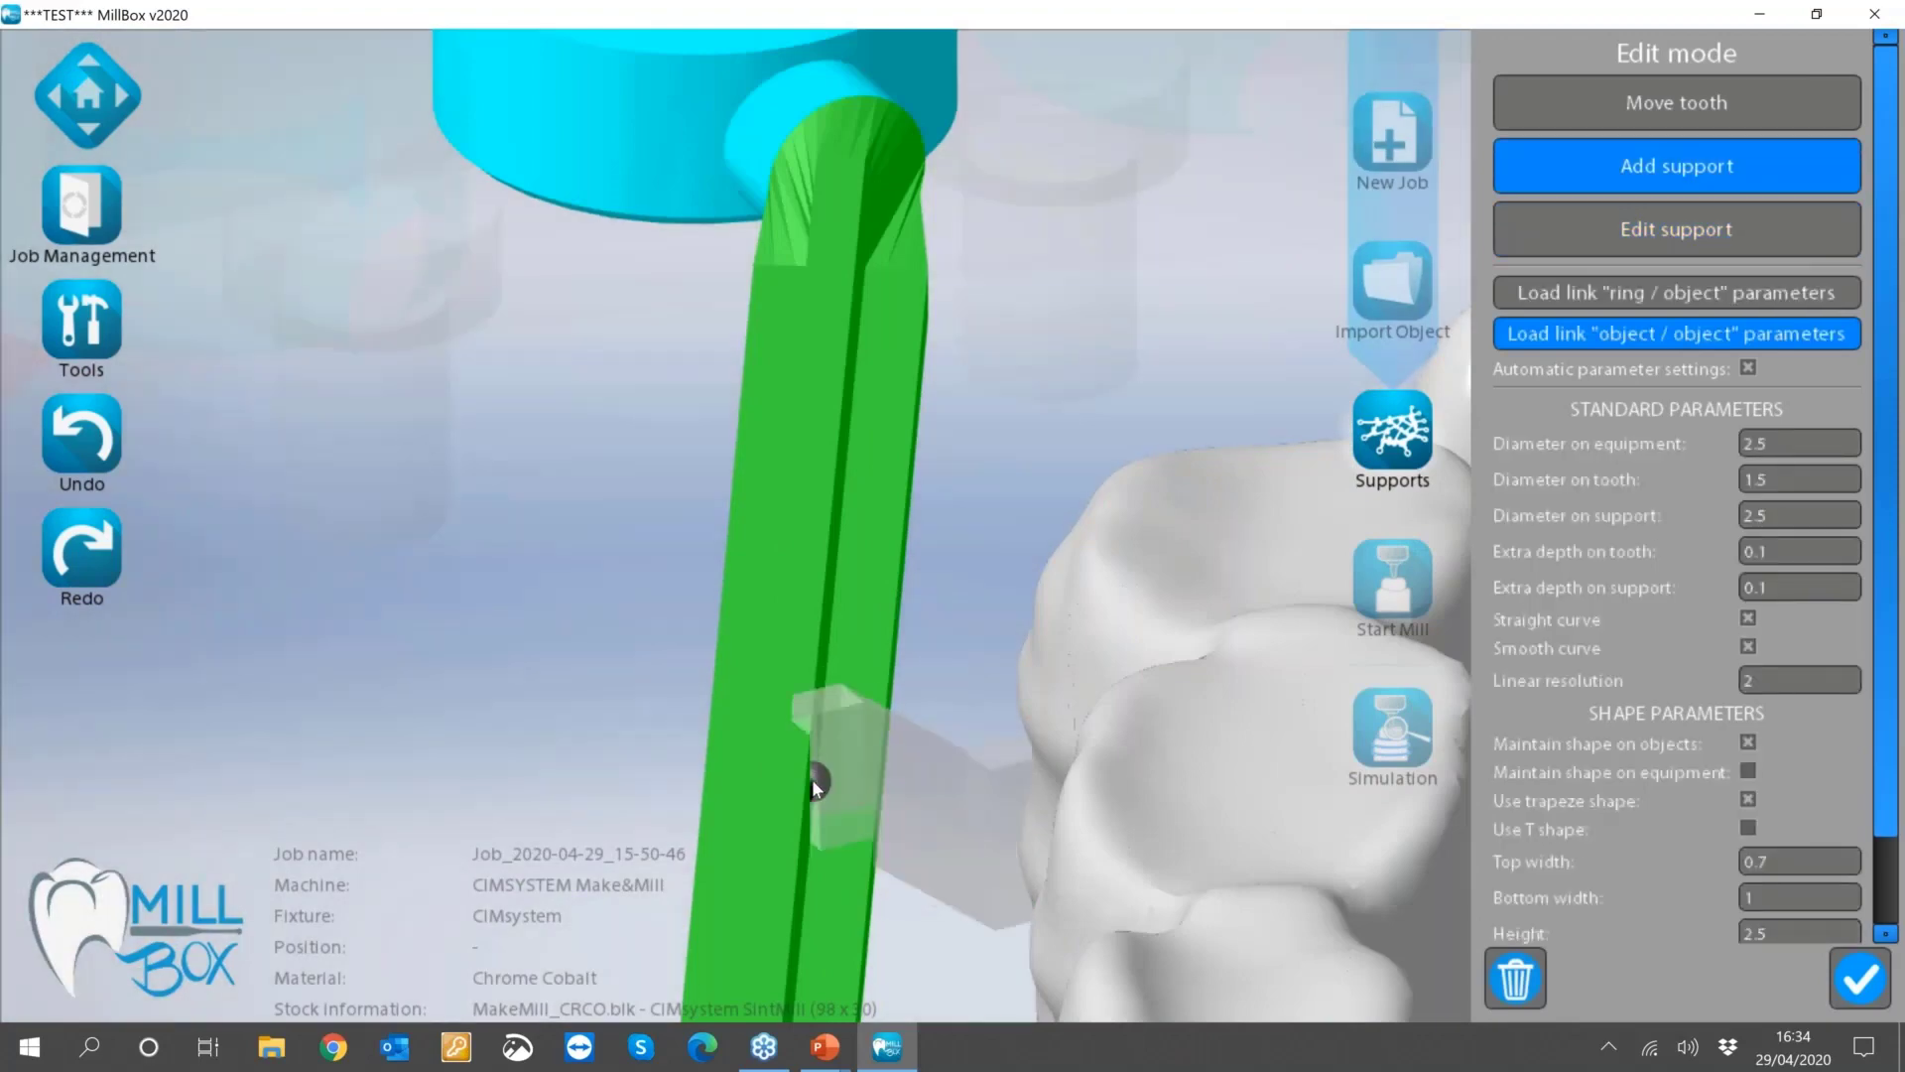
click(816, 780)
scroll(822, 698, down, 5)
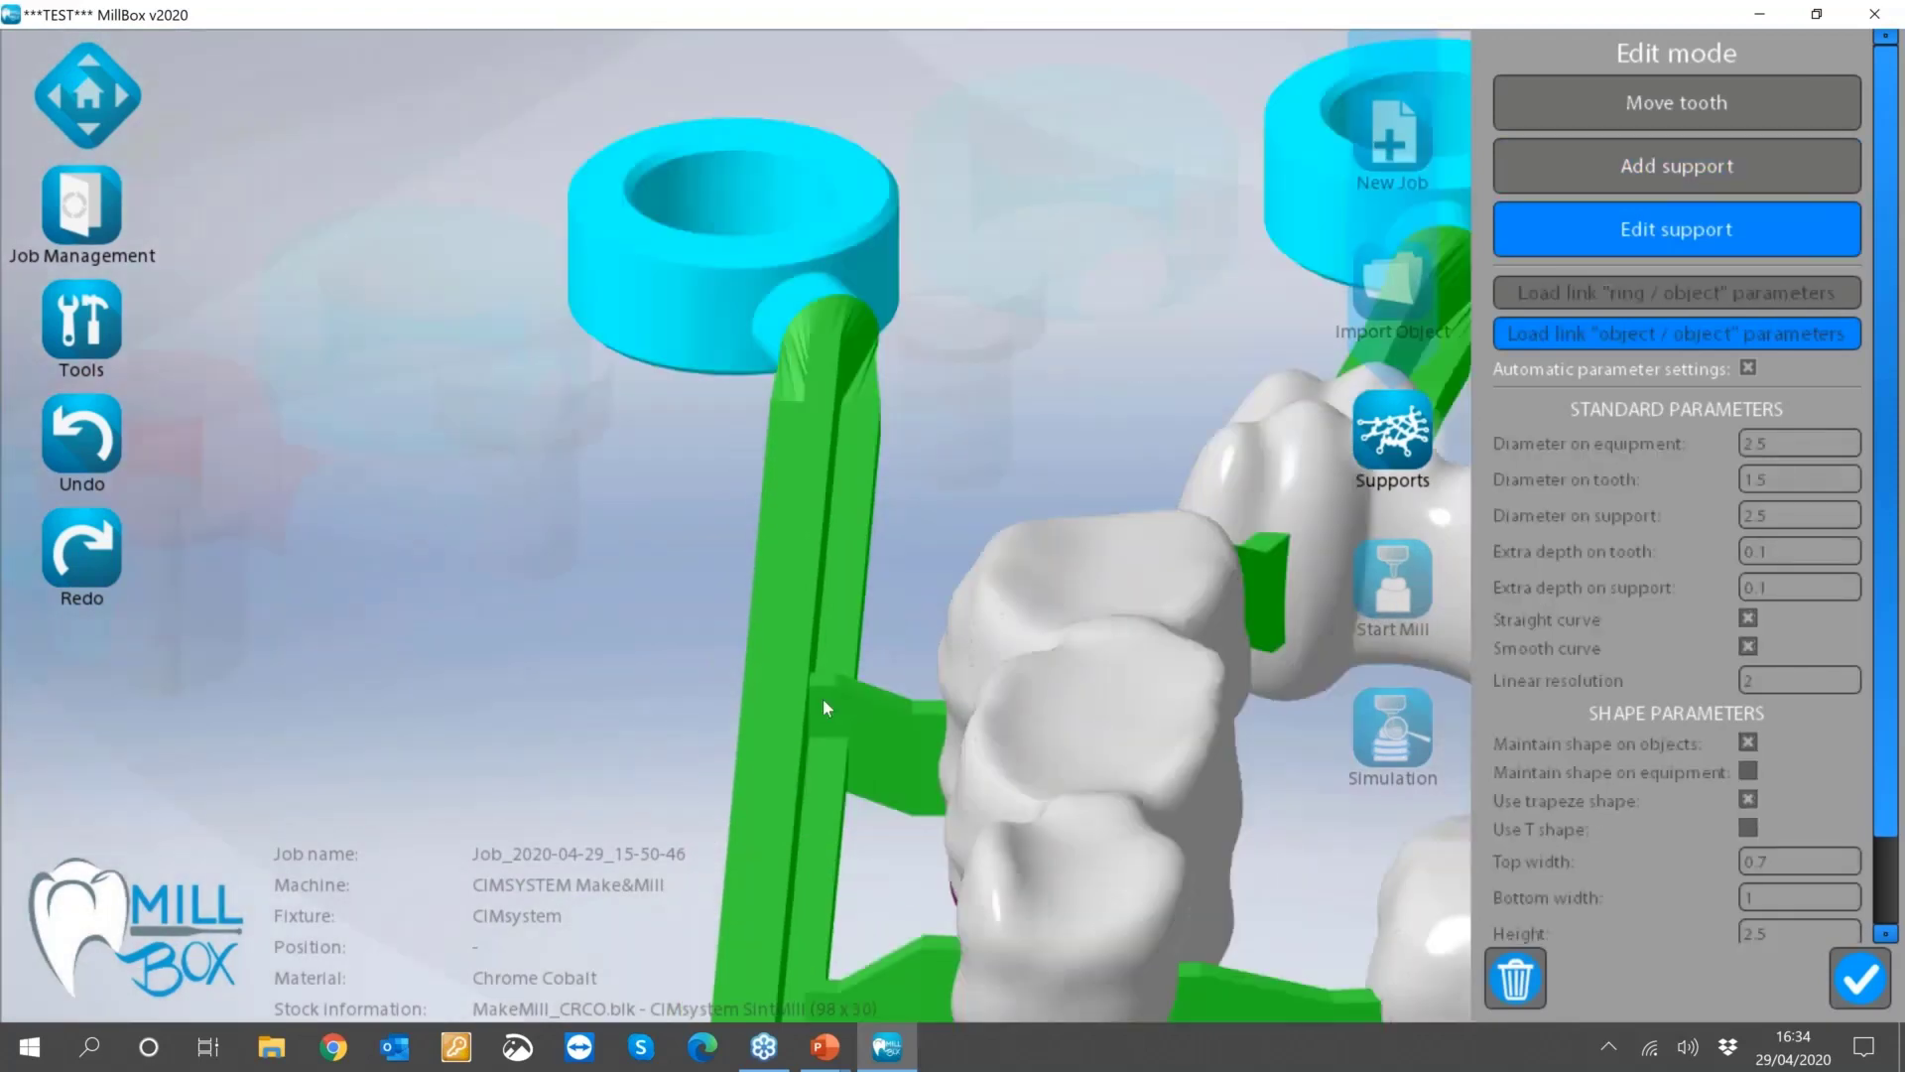
Move the bar end of the small bridge's other support onto the middle of the cross bar.
scroll(828, 833, down, 3)
key(a)
scroll(787, 781, up, 6)
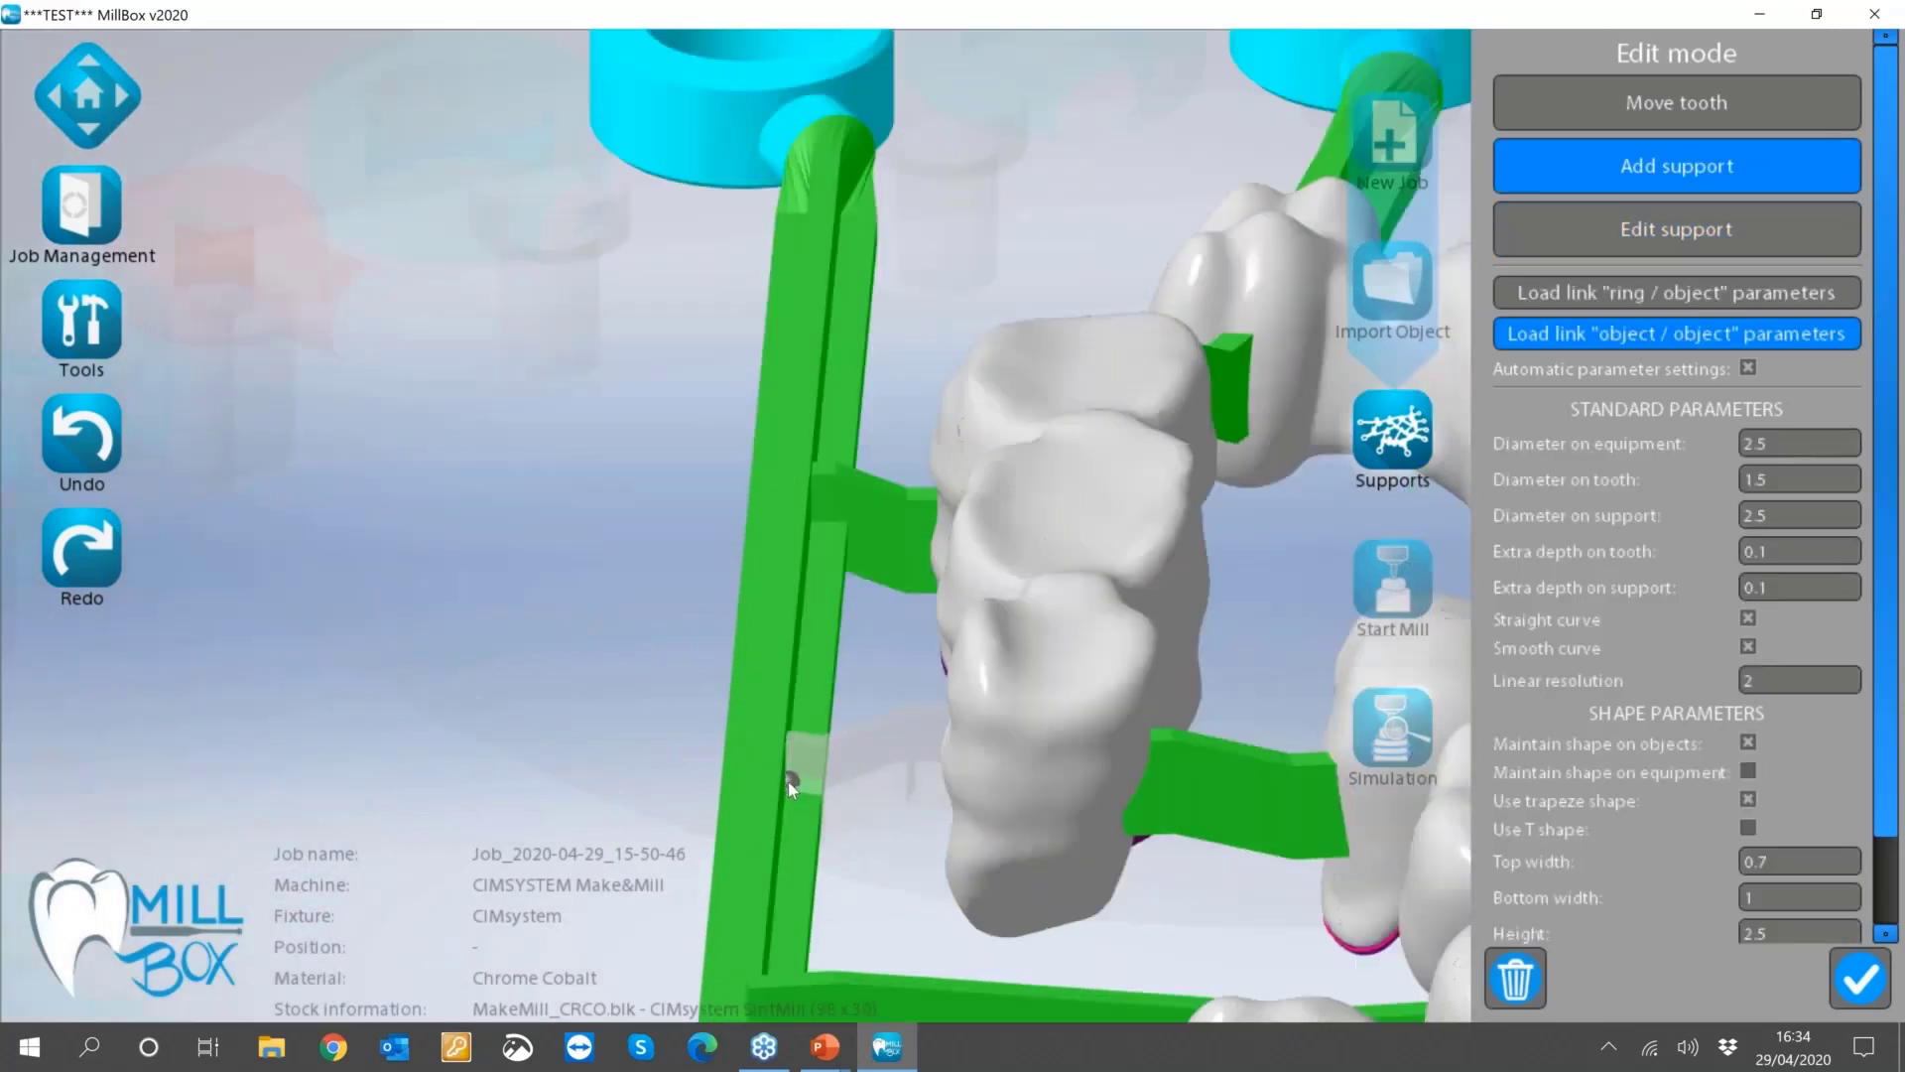
click(788, 782)
scroll(782, 866, down, 3)
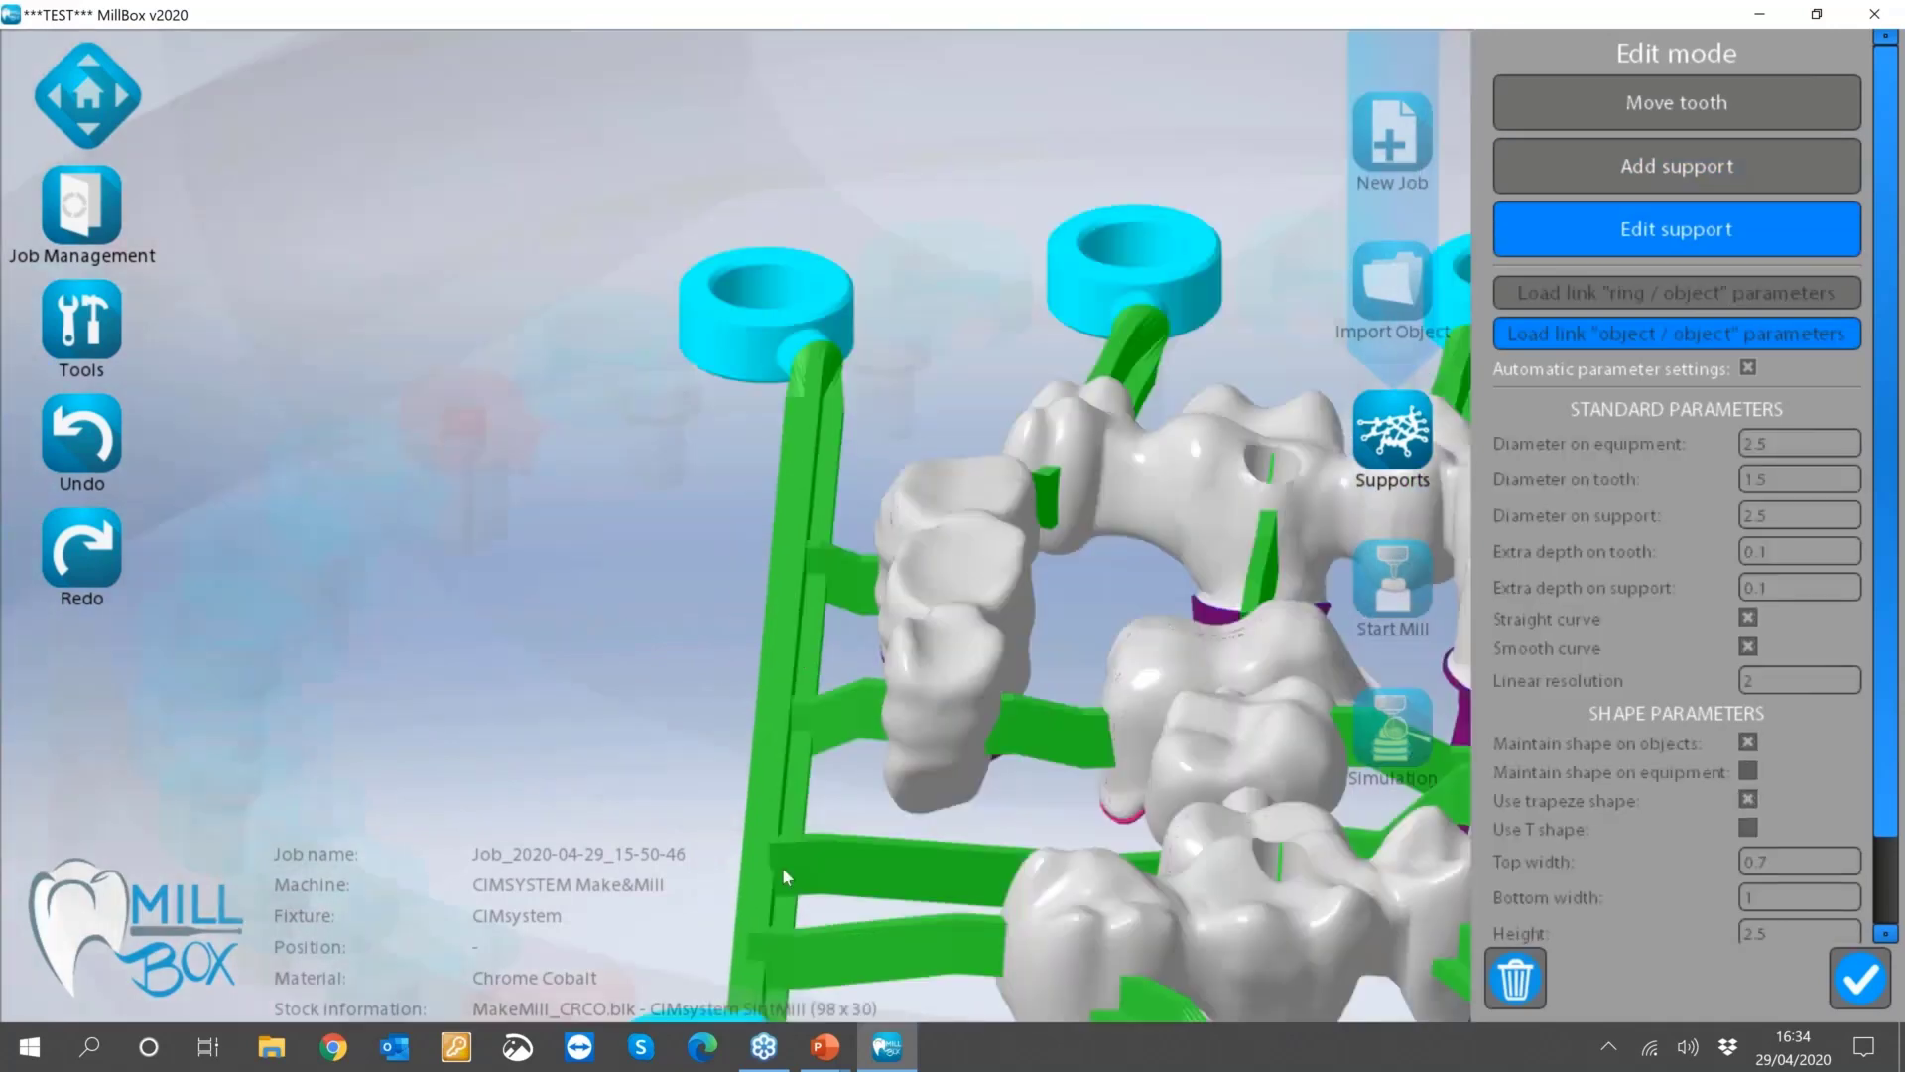
Centre the bar ends of the three-unit bridge's support and the large implant bridge's end-molar support on the cross bar.
scroll(784, 840, up, 3)
key(a)
click(791, 659)
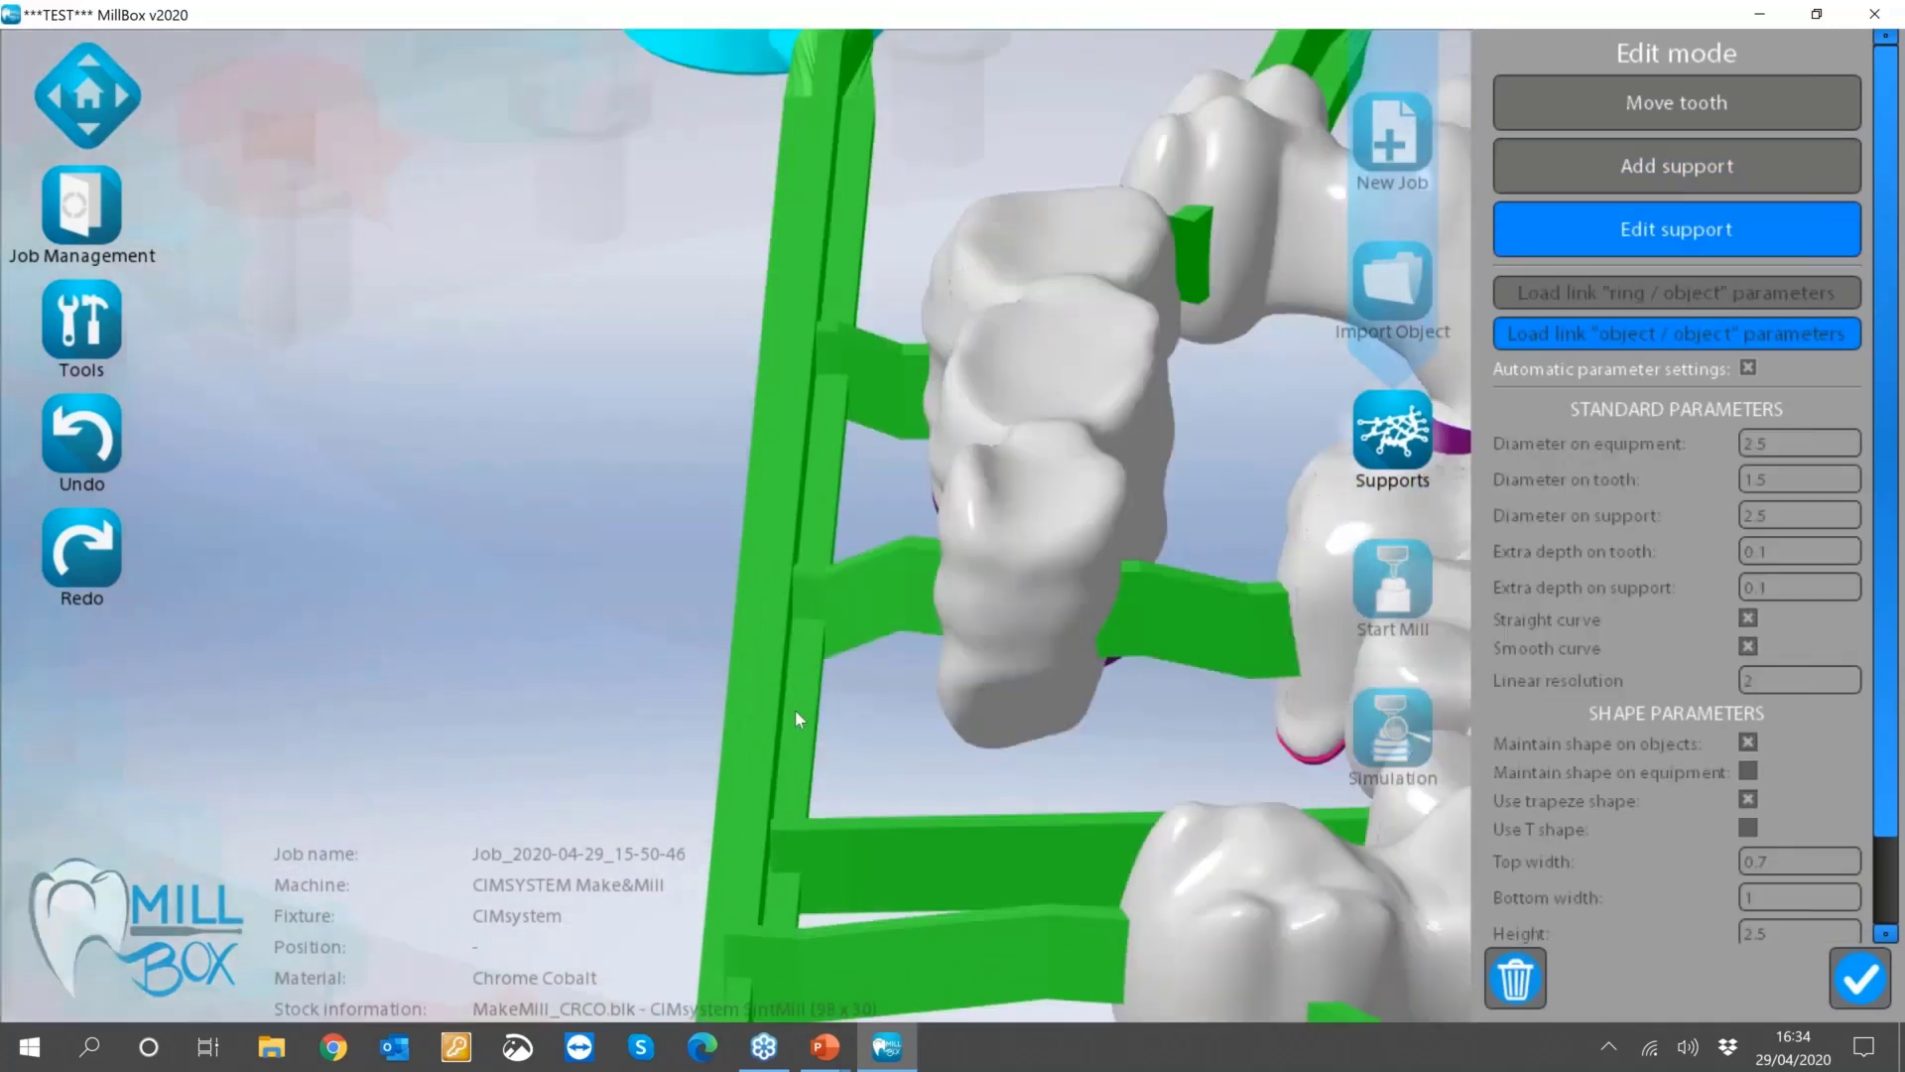
scroll(791, 857, down, 3)
scroll(794, 858, up, 3)
key(a)
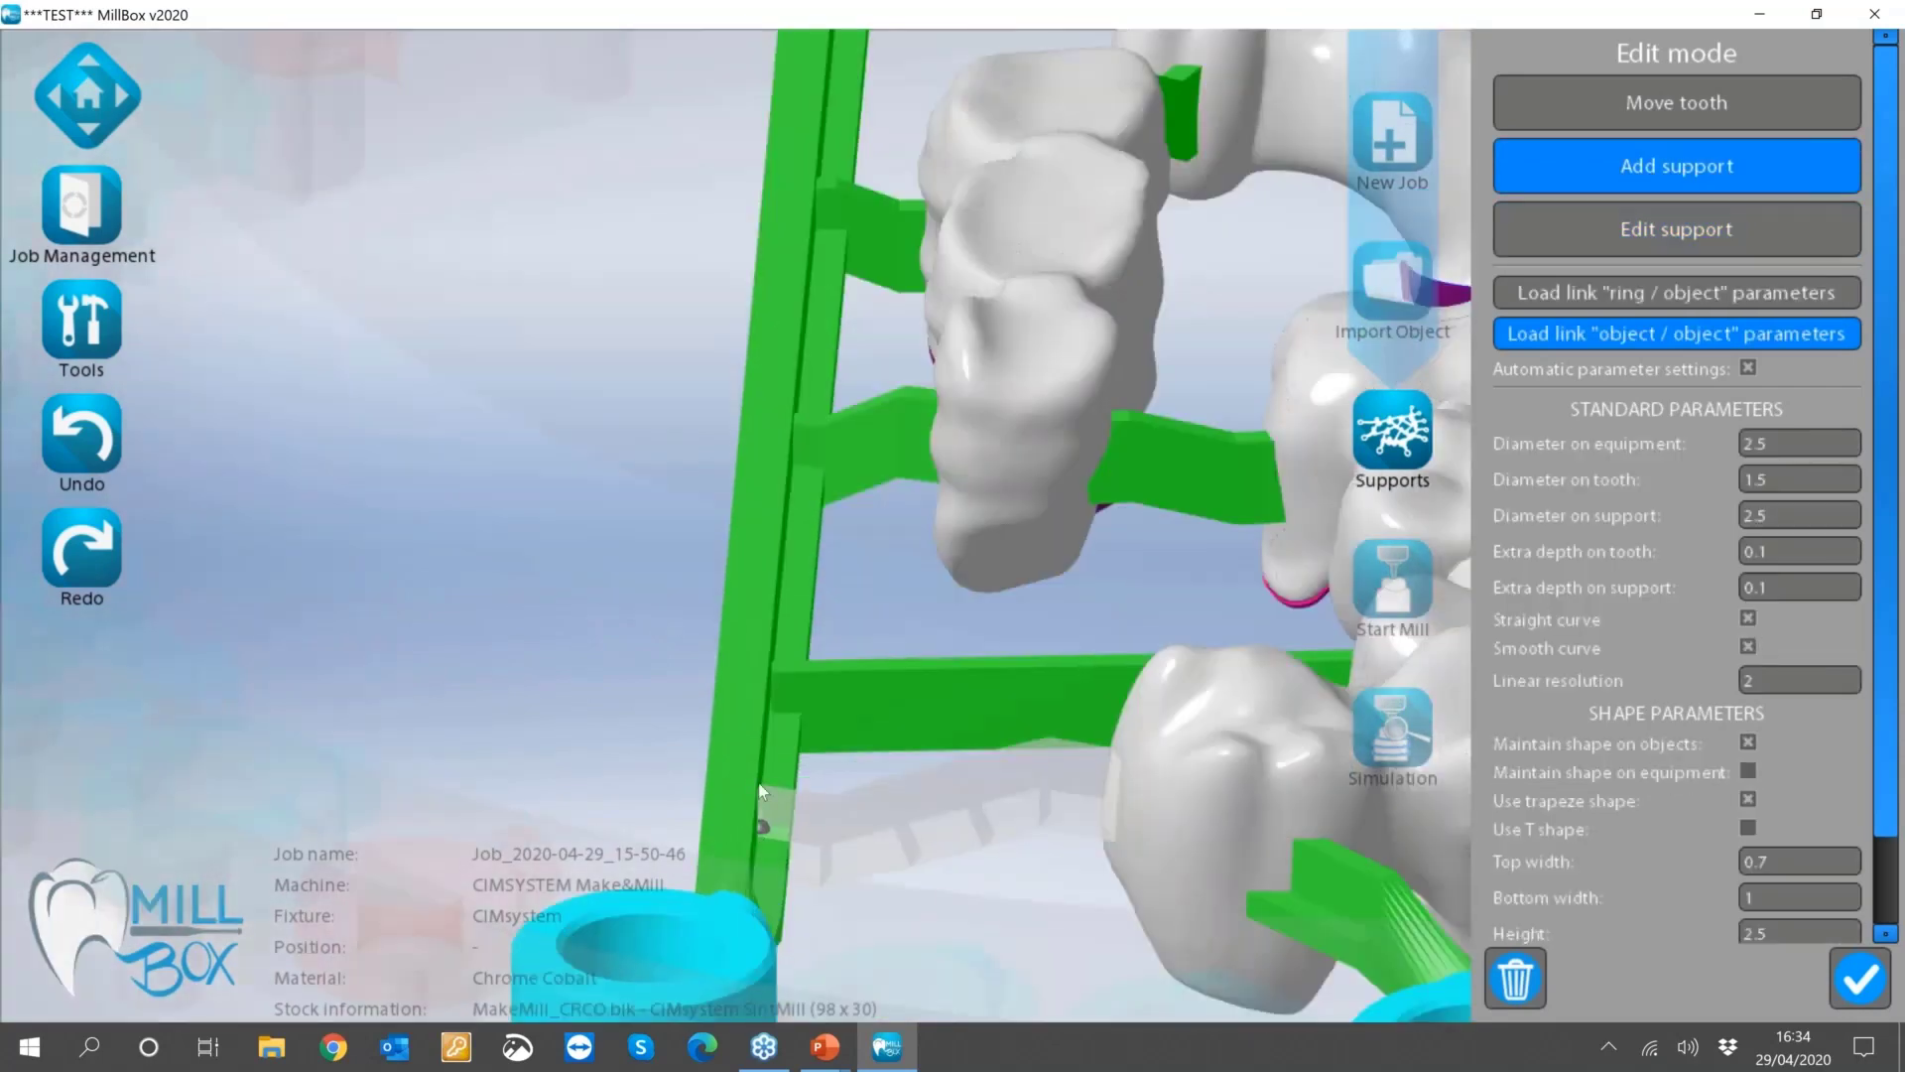
click(761, 790)
scroll(793, 553, down, 3)
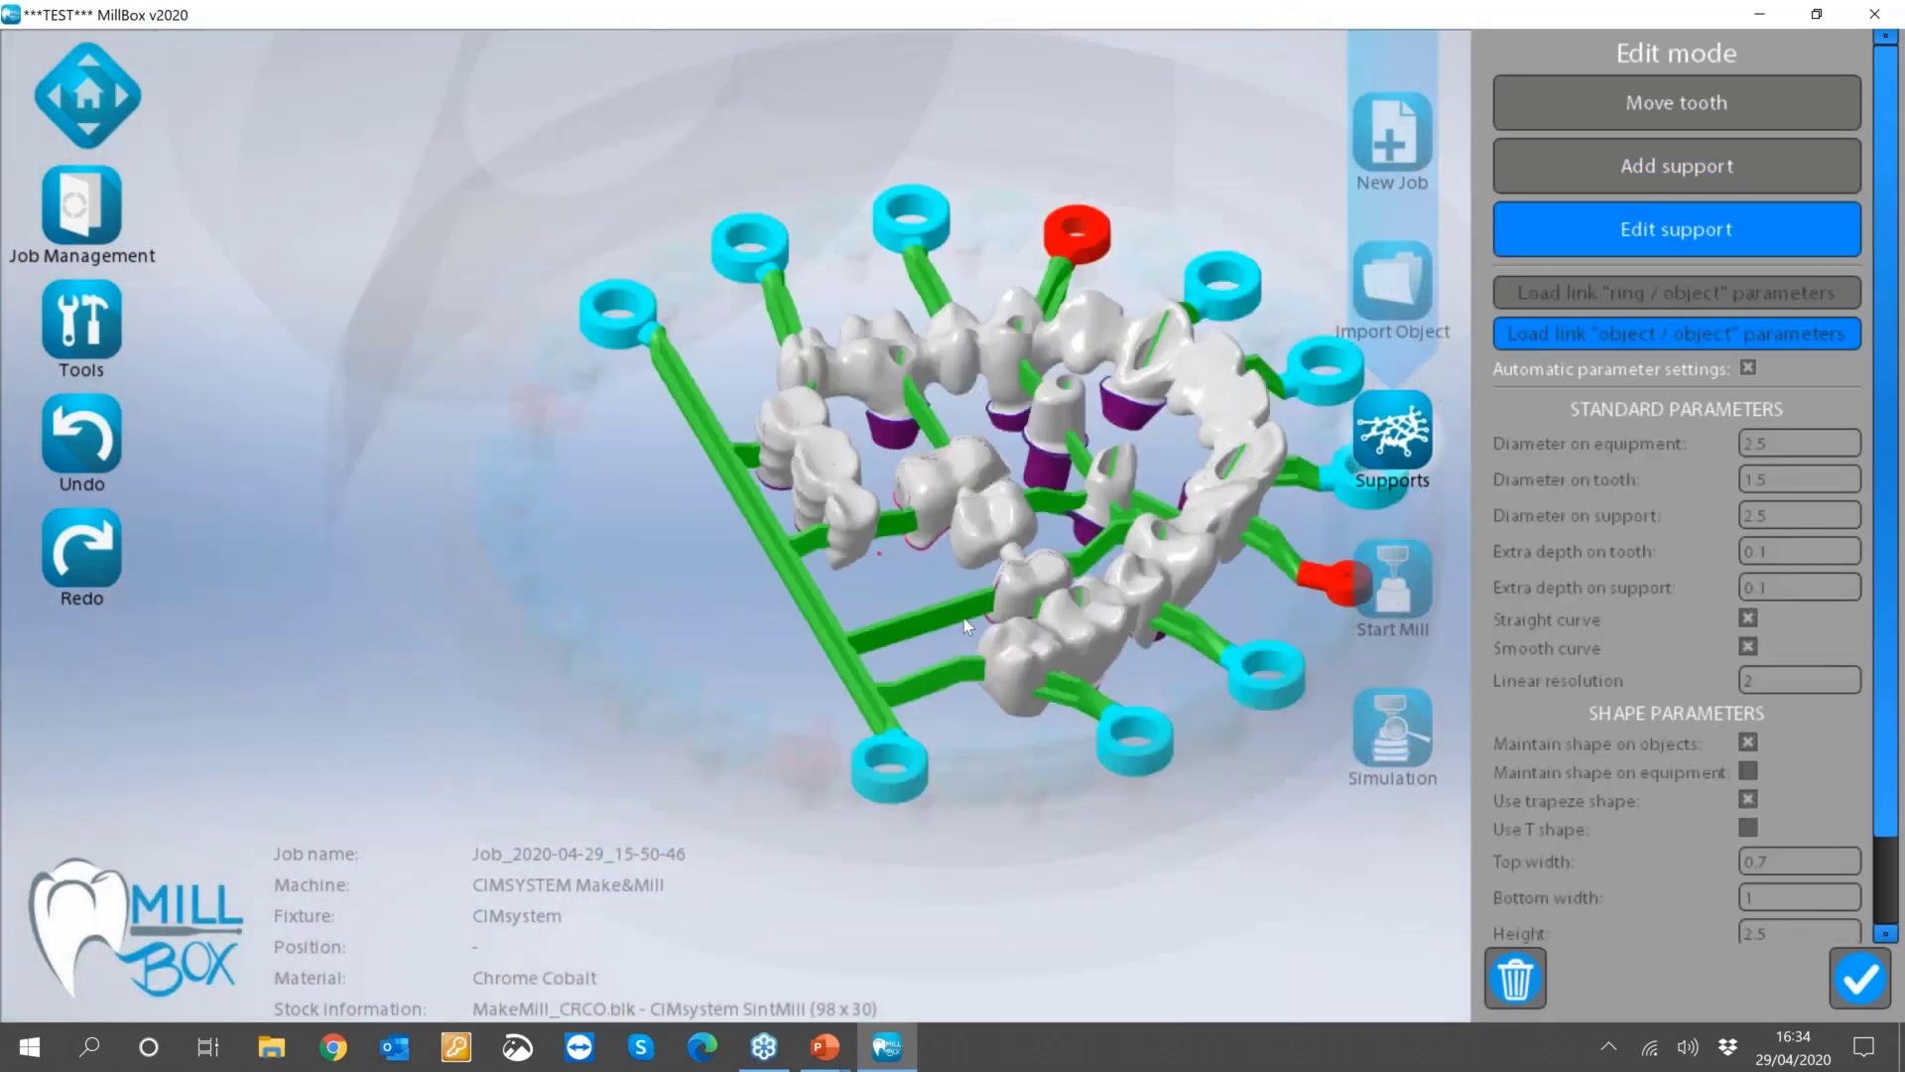
Confirm the edited supports and export the structure to the Desktop as an STL file named Webinar_Structure.
middle_drag(880, 551, 965, 619)
scroll(882, 575, down, 2)
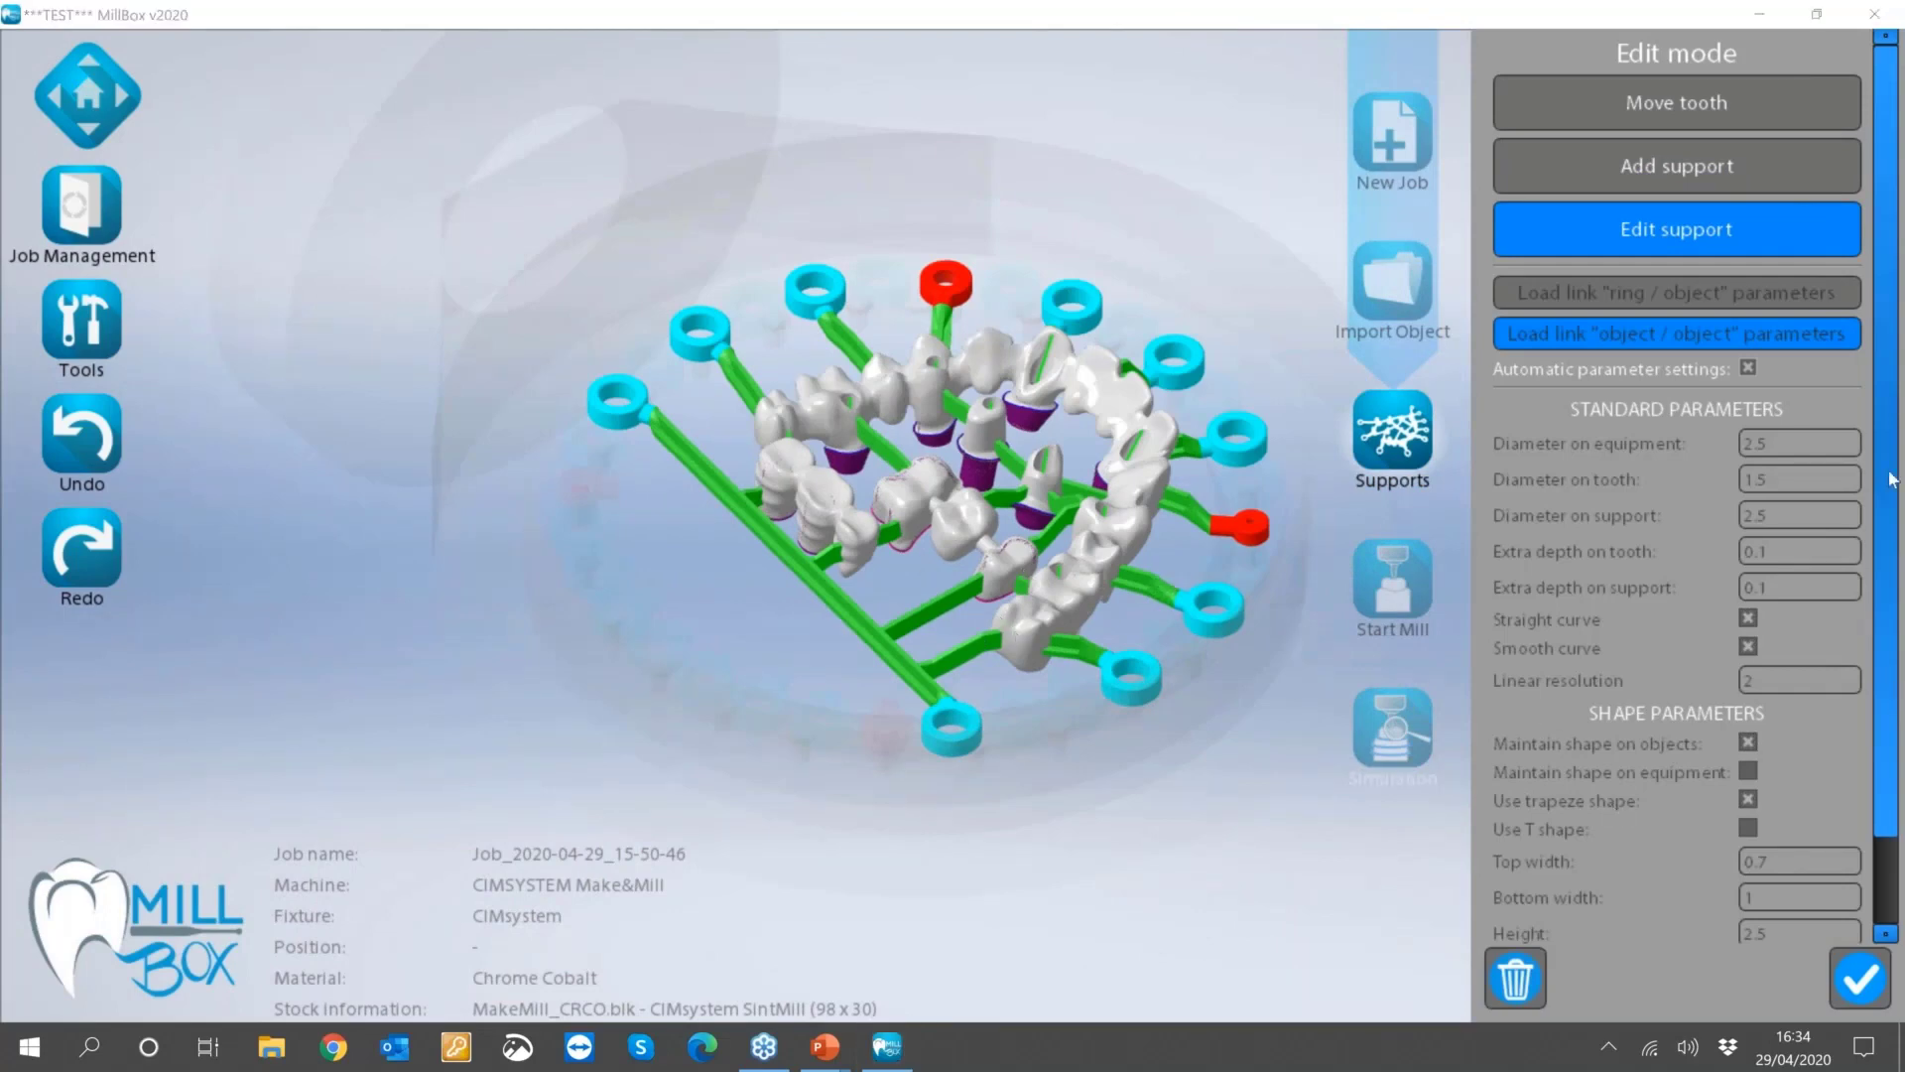
click(1864, 982)
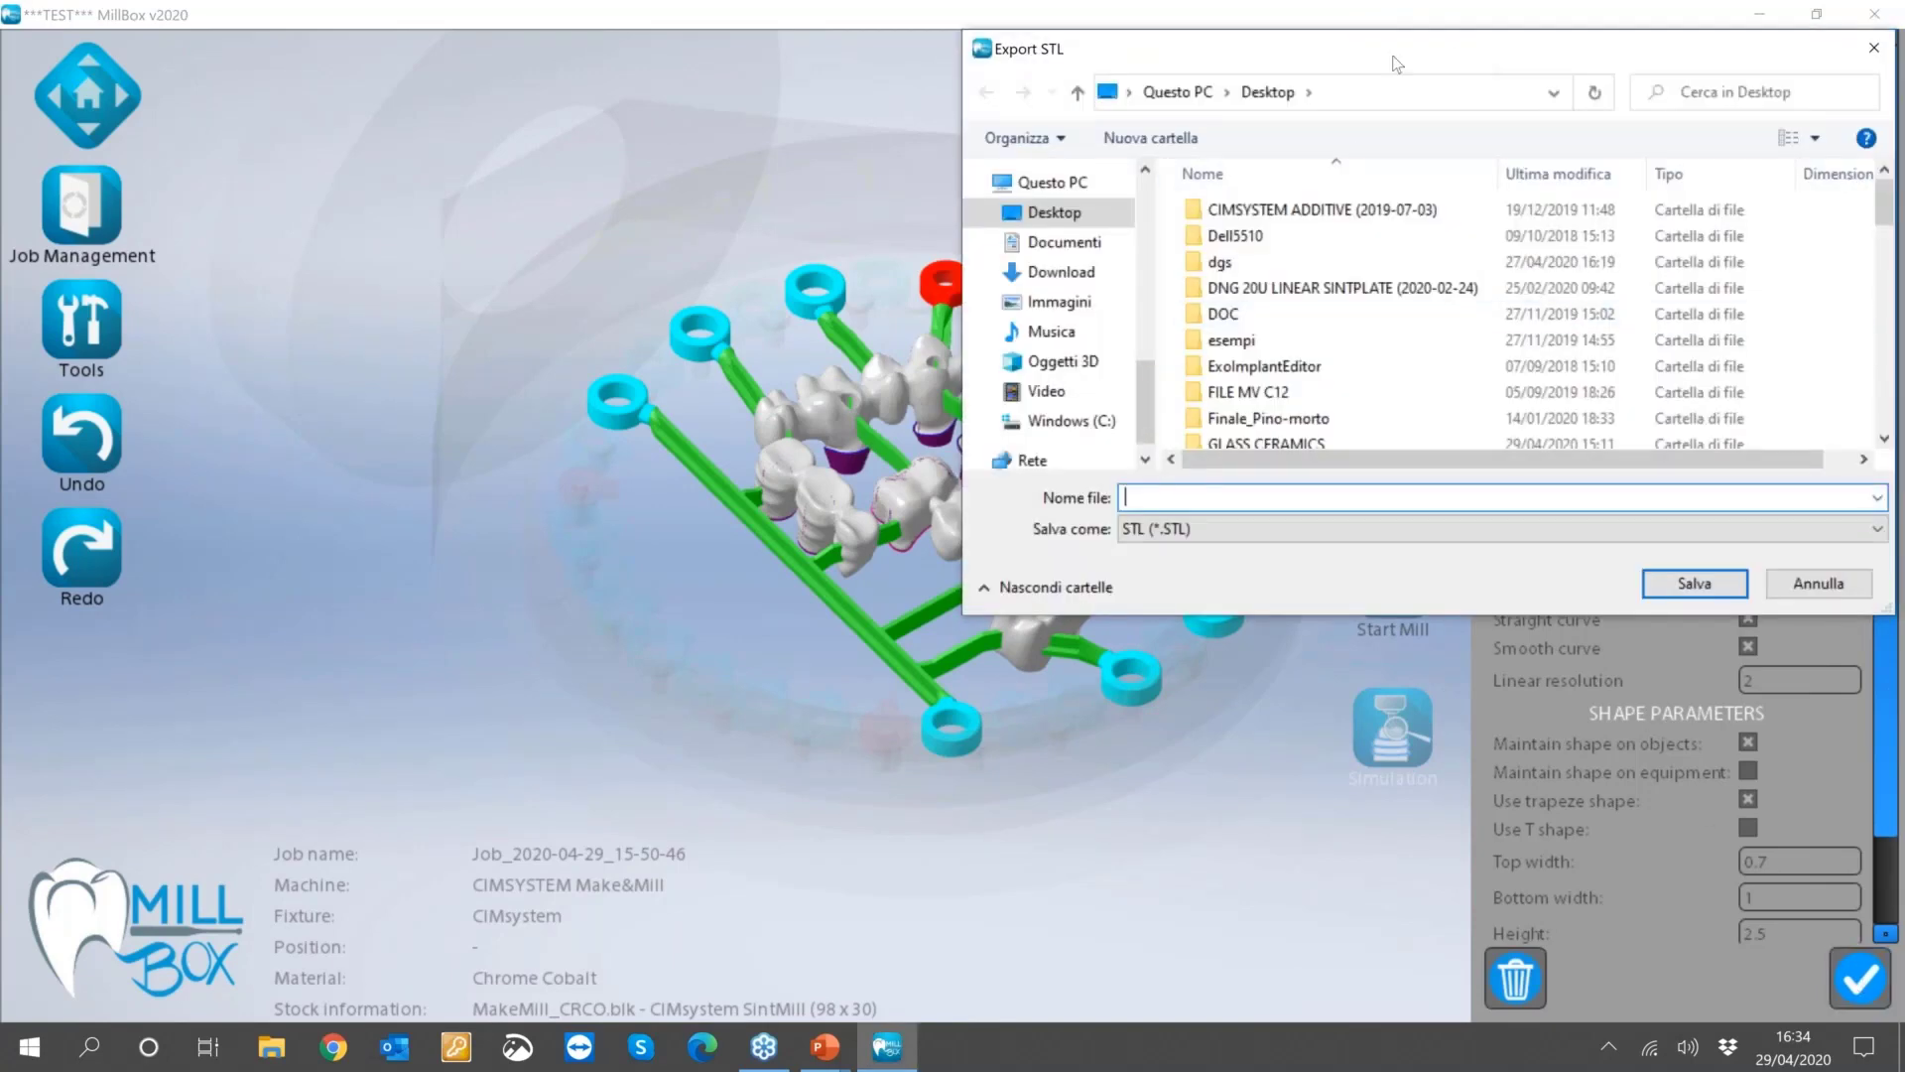
drag(1397, 64, 1170, 134)
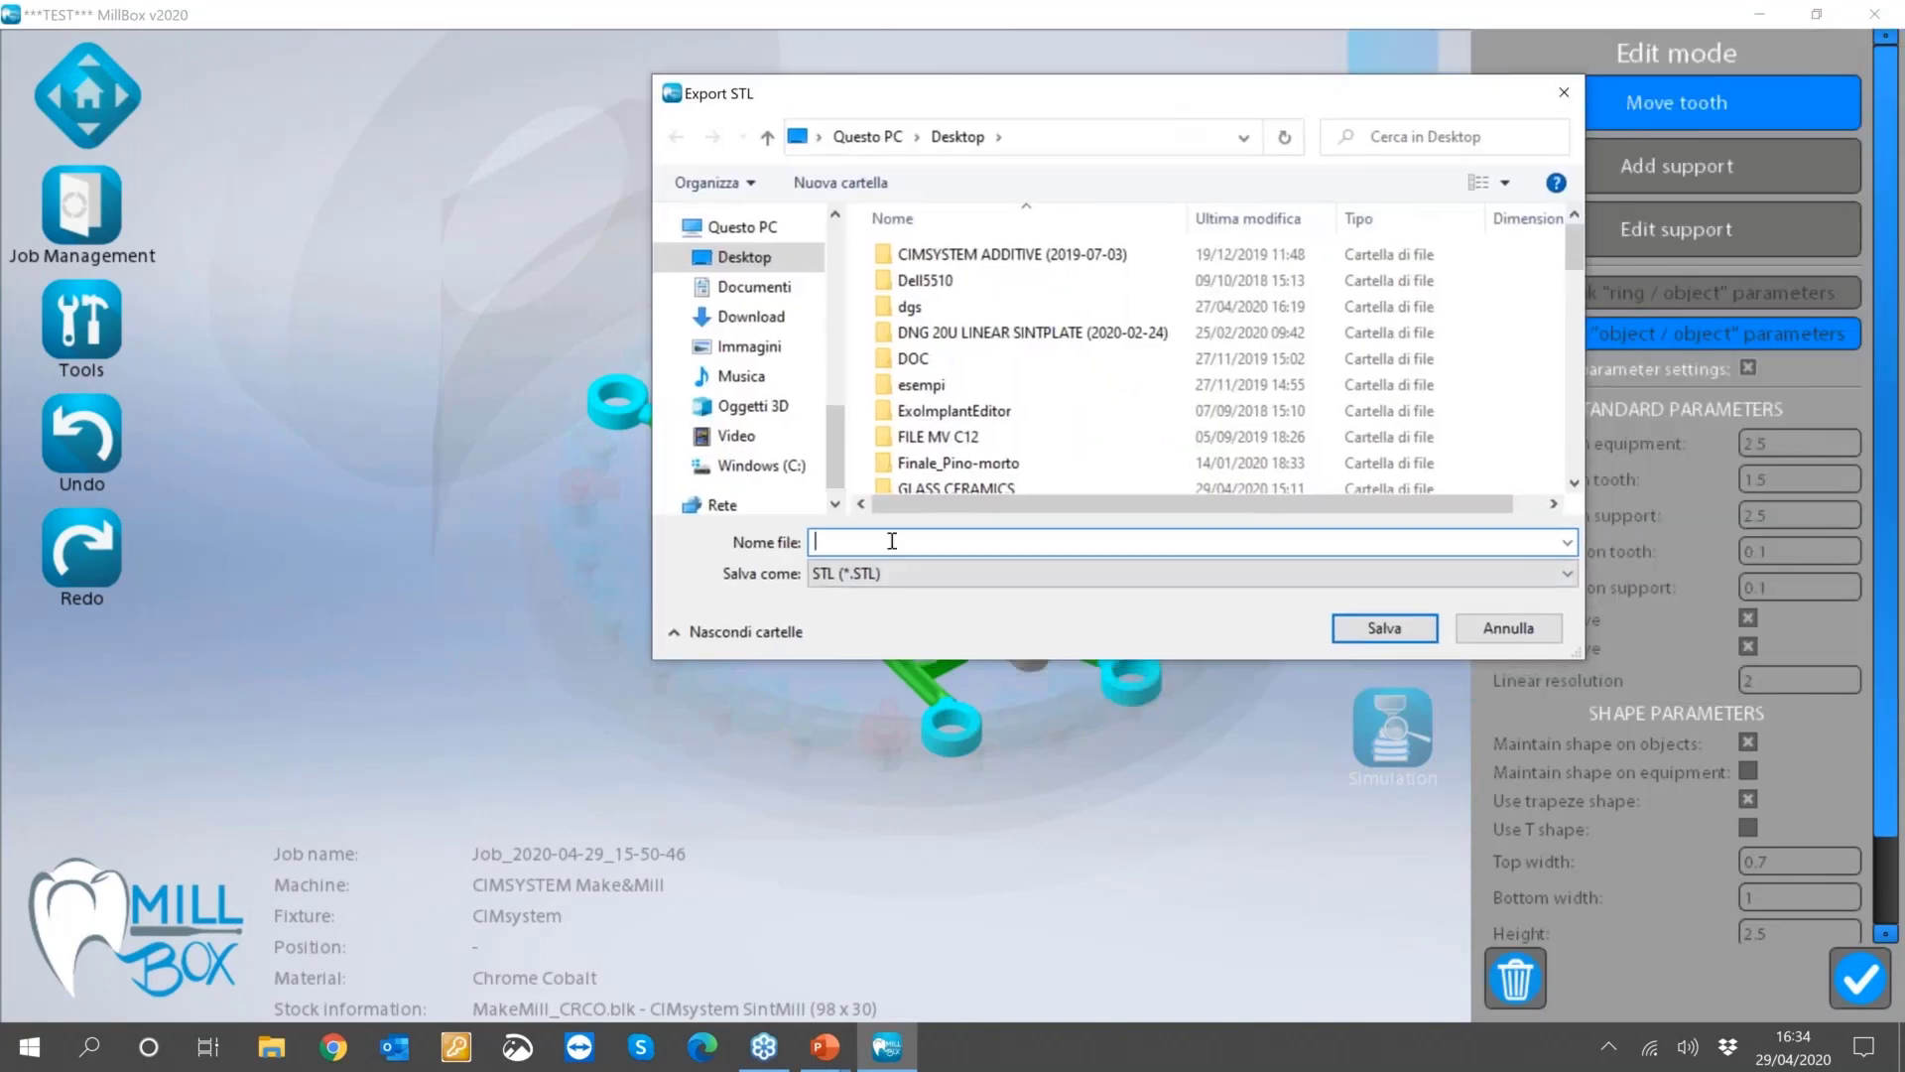
text(Web)
text(inar)
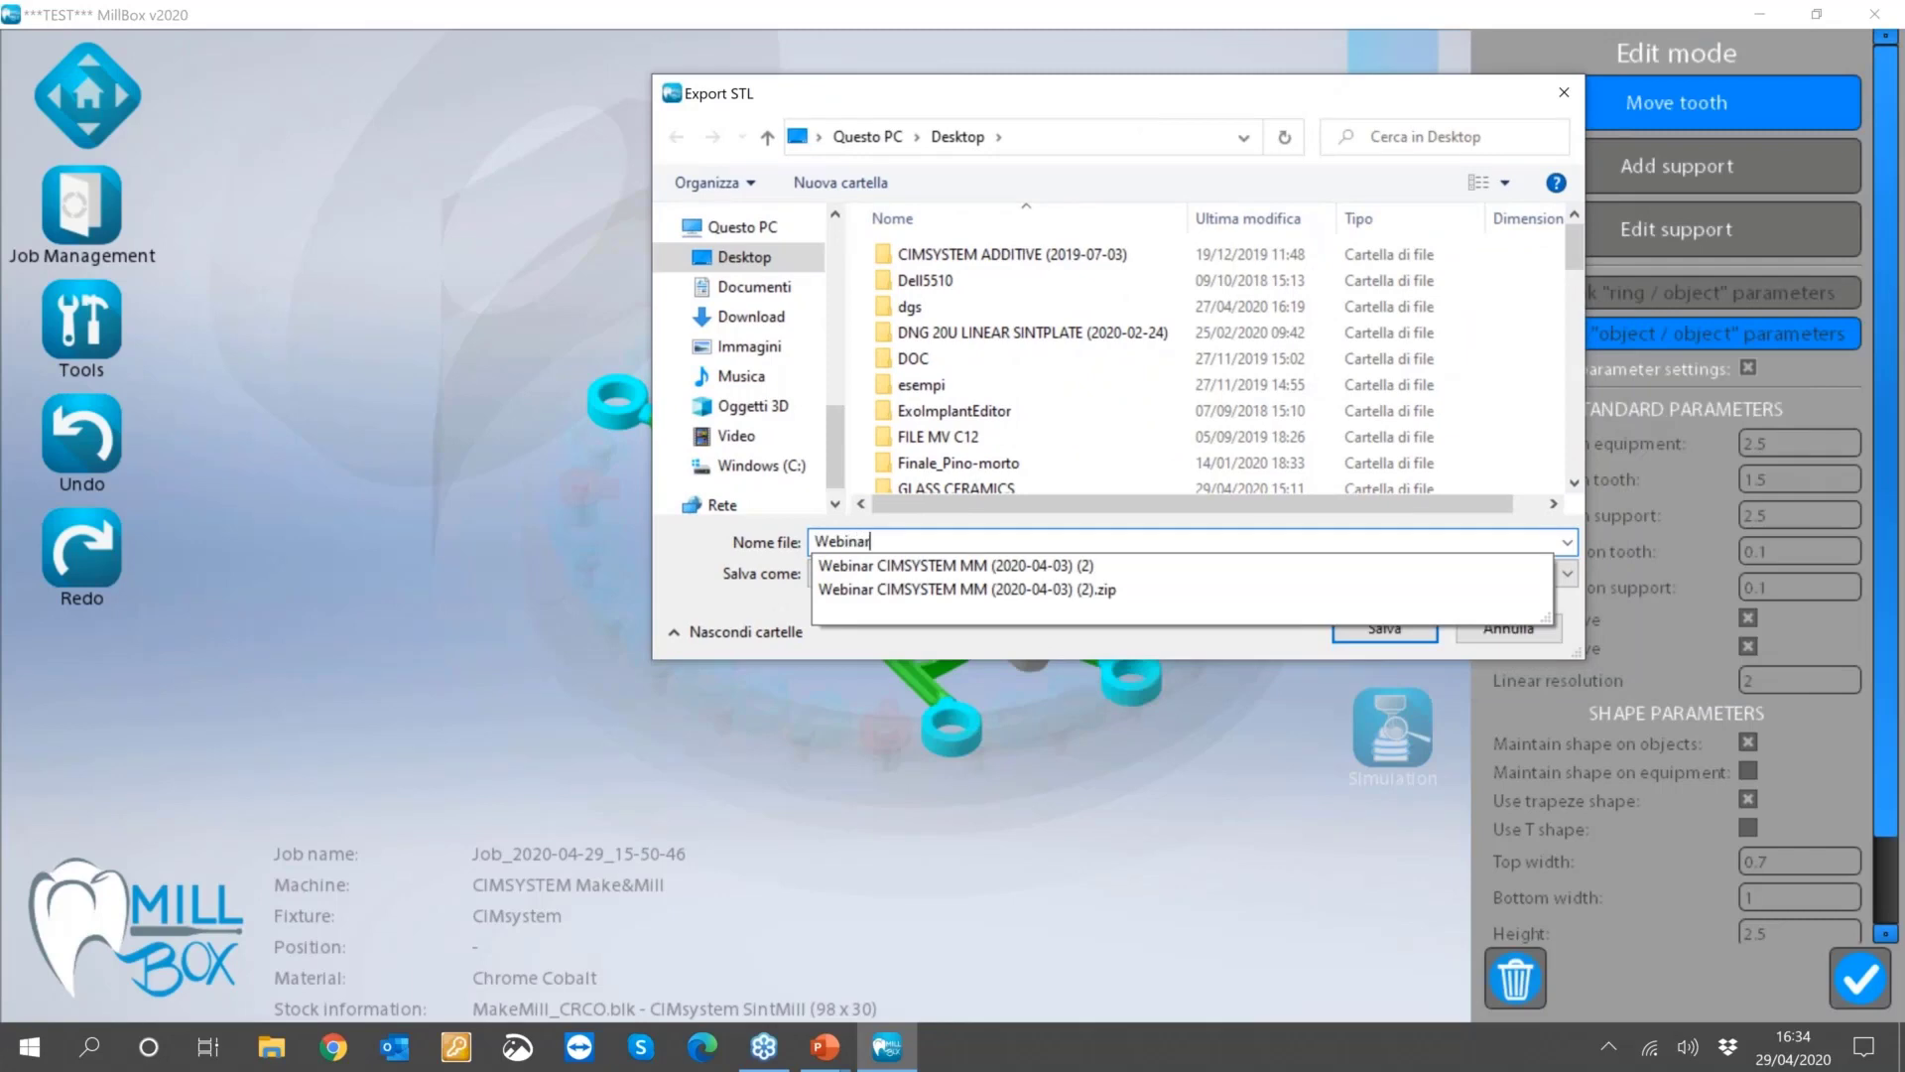
text(_Structure)
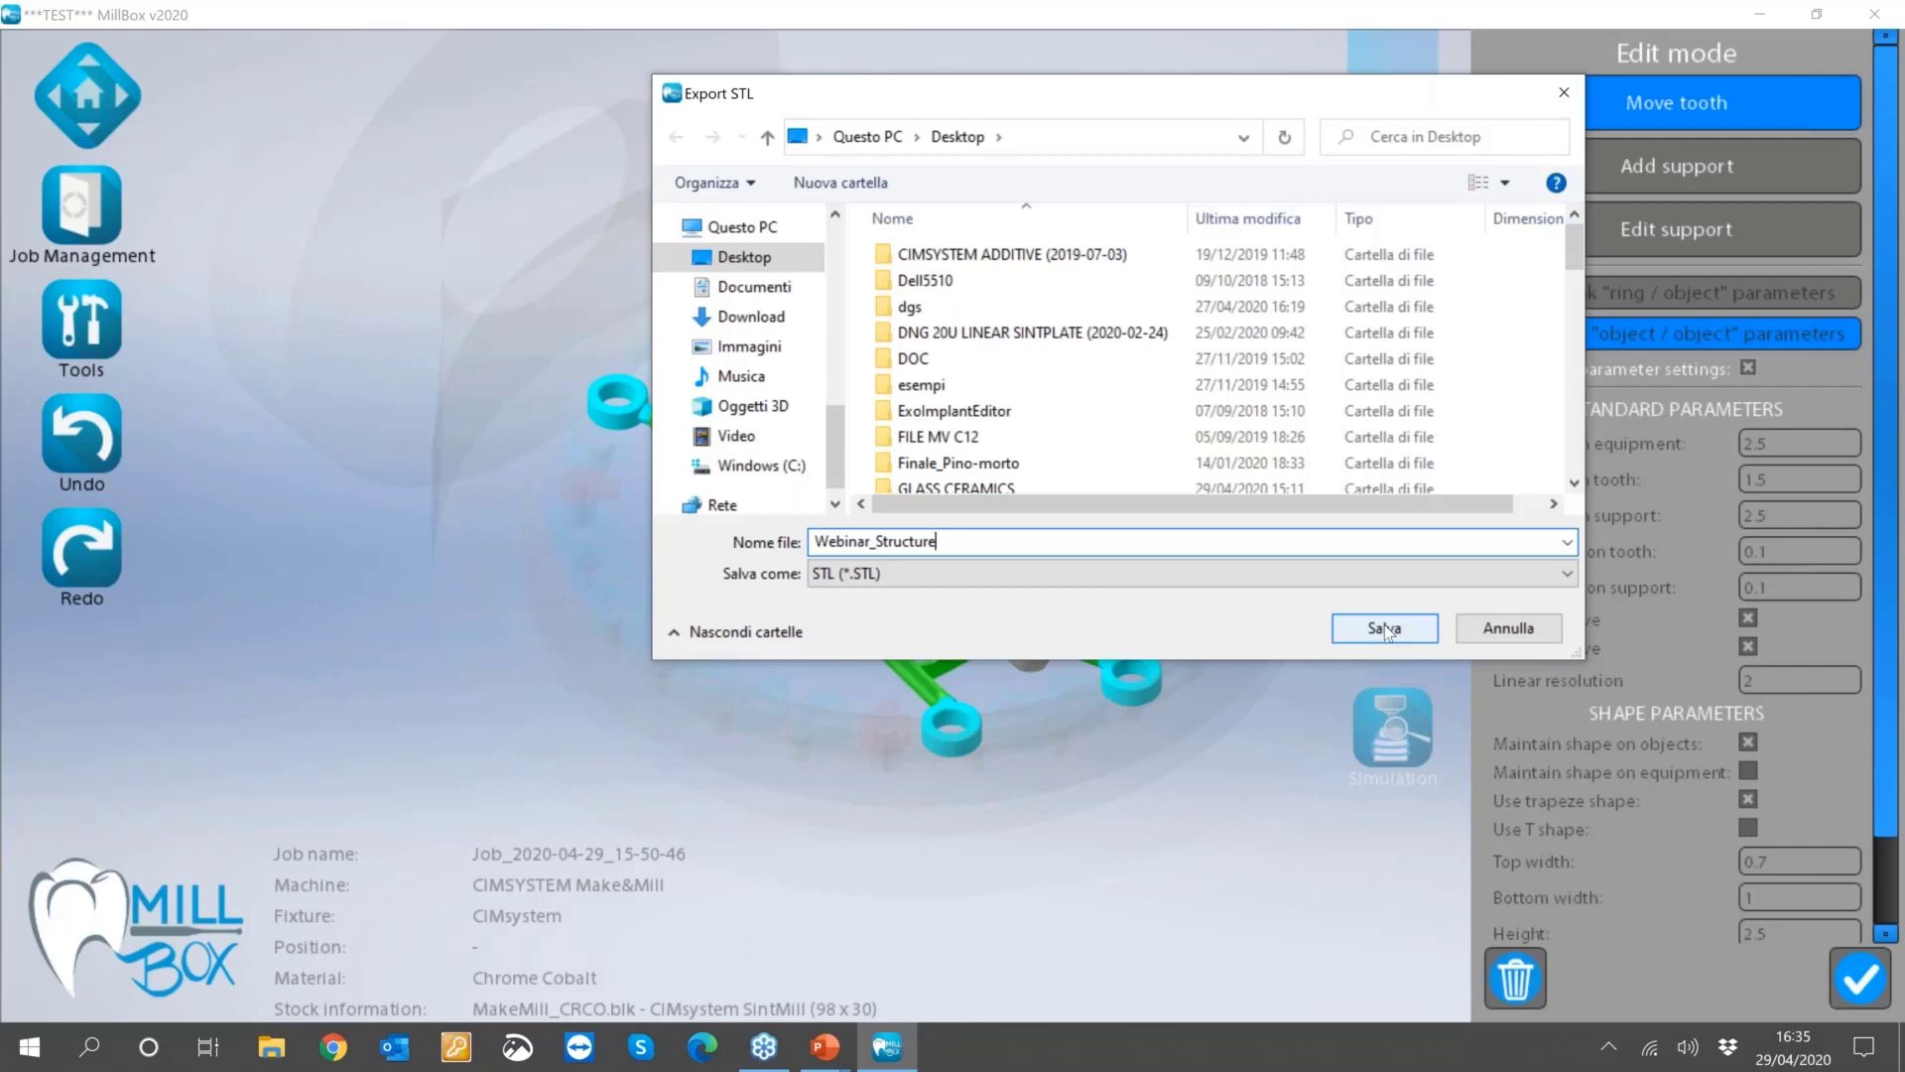
click(1386, 626)
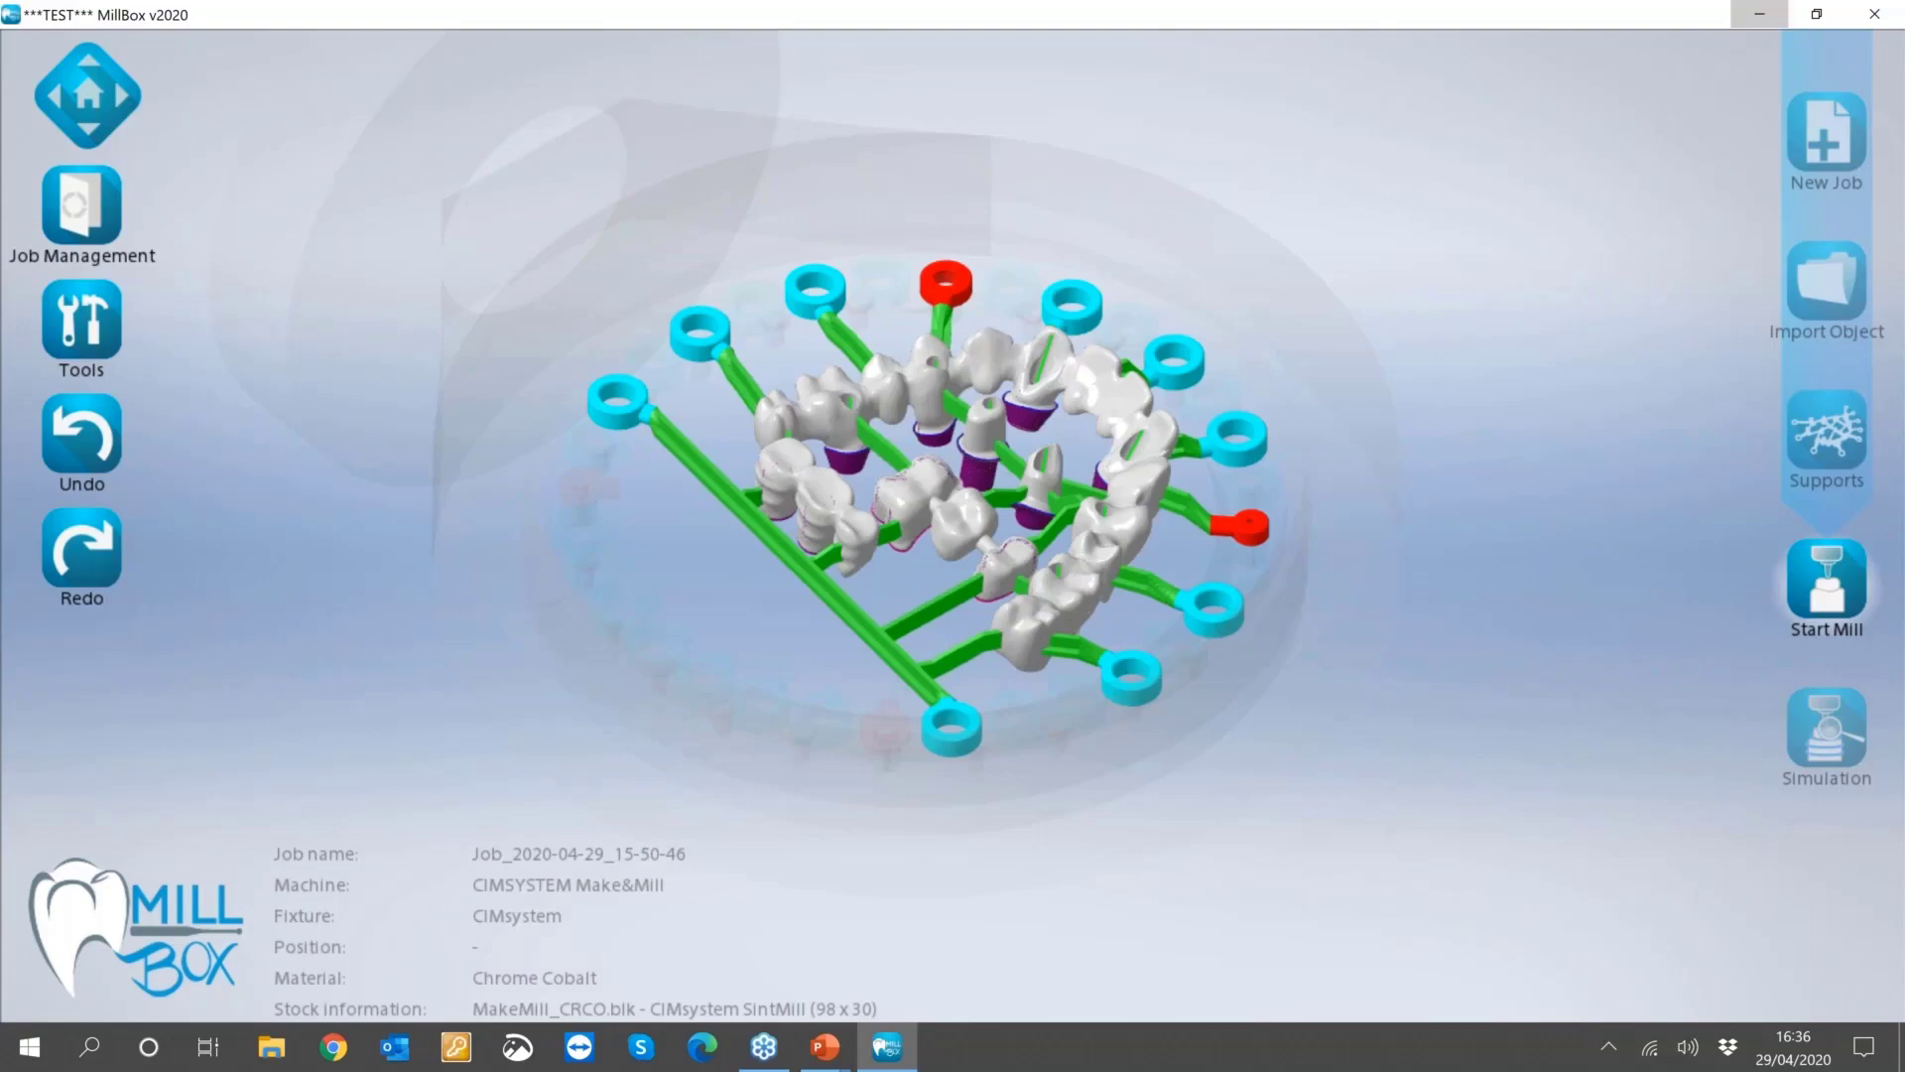
Minimize MillBox, end the slide show and minimize PowerPoint to reach the desktop.
click(1764, 17)
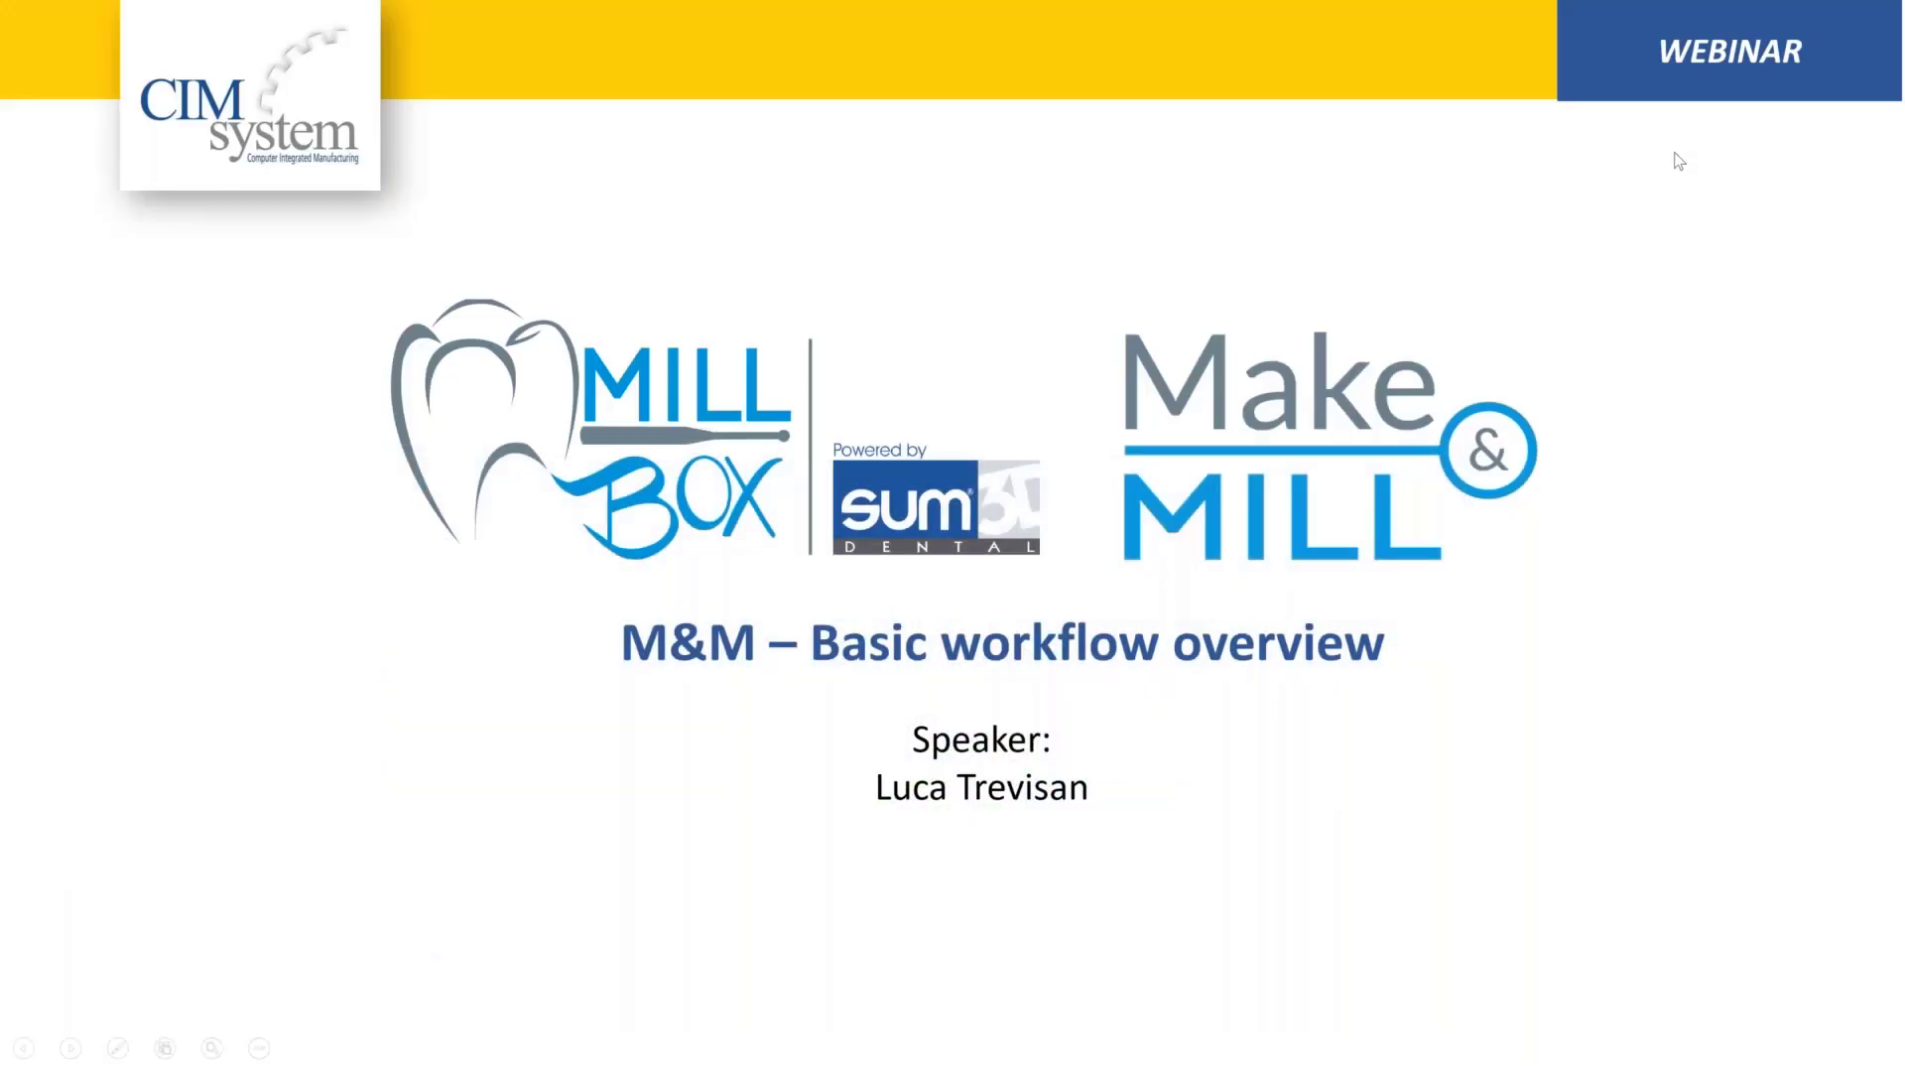
key(super)
key(Escape)
mouse_move(1899, 1057)
key(Escape)
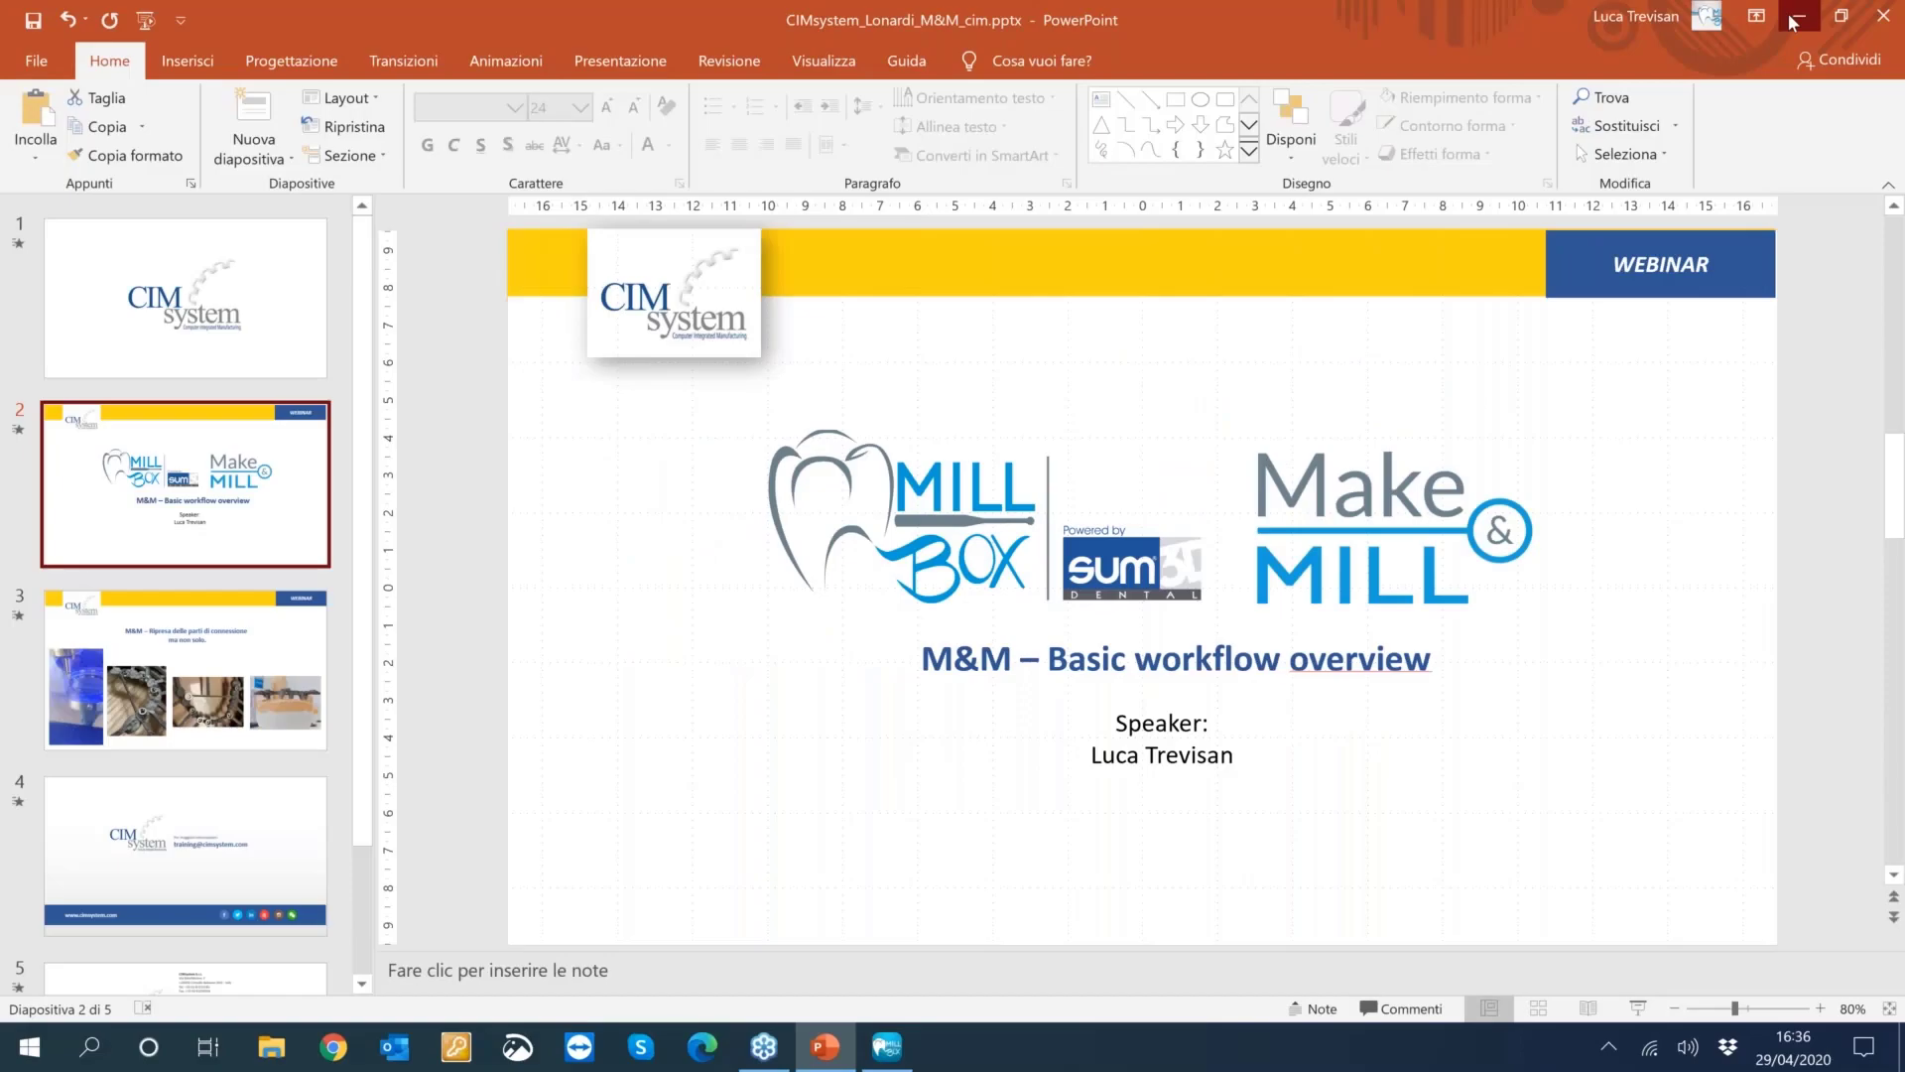
click(1798, 18)
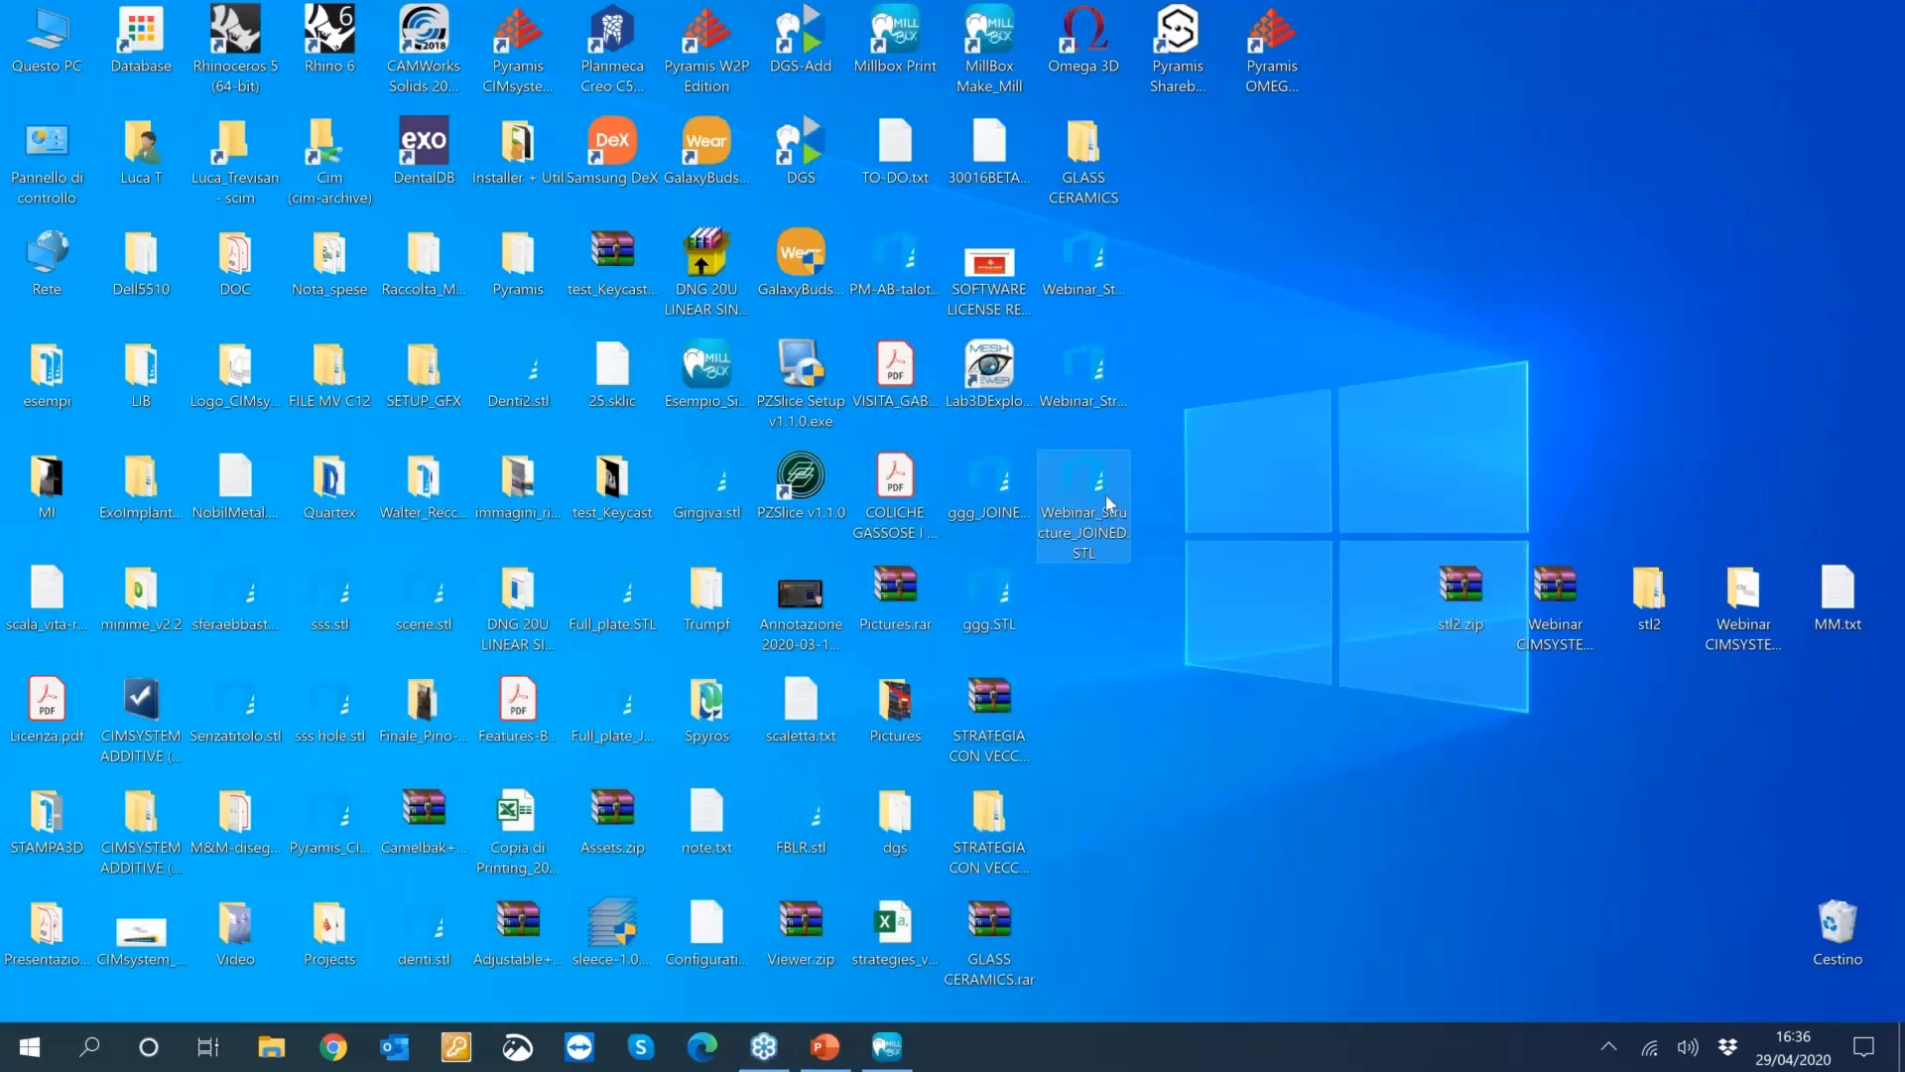
Open Lab3DExplorer from the exported Webinar_Structure_JOINED.STL file on the desktop.
double_click(1110, 504)
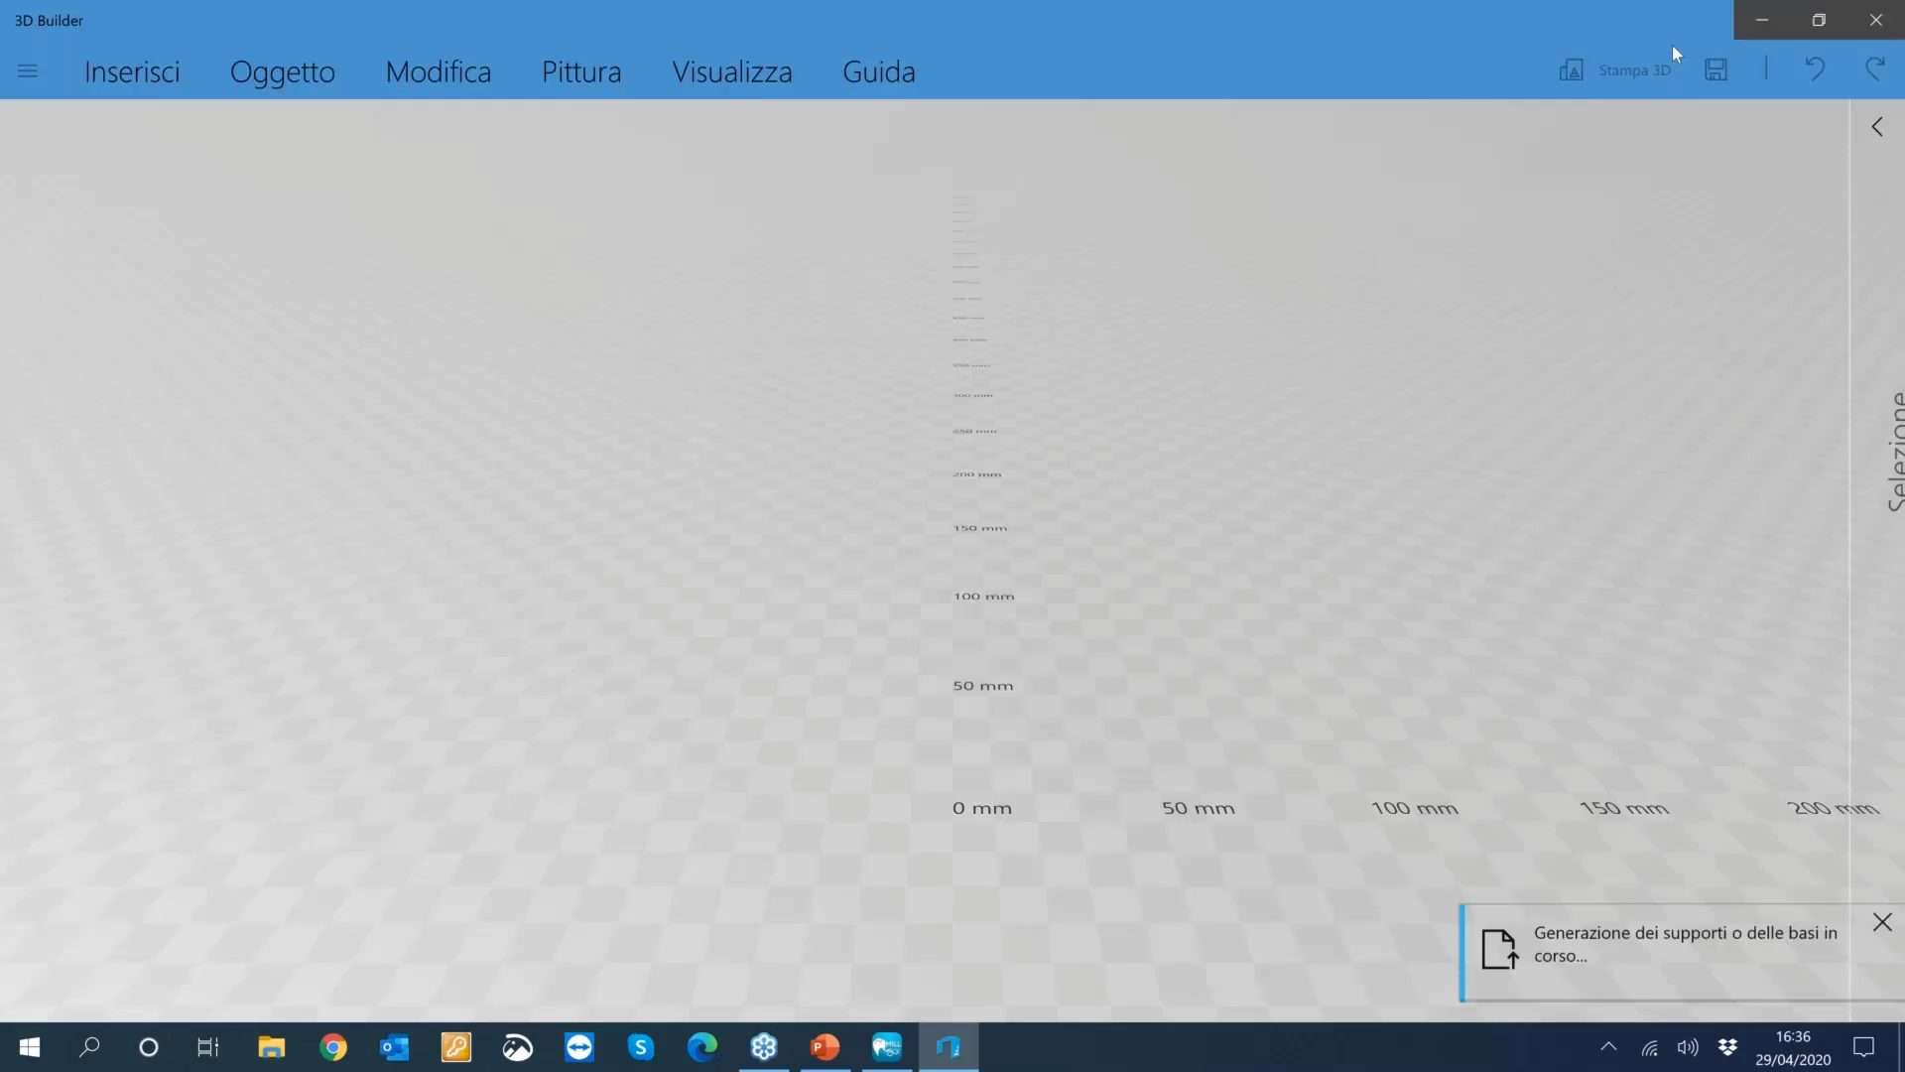
click(1875, 18)
right_click(1088, 467)
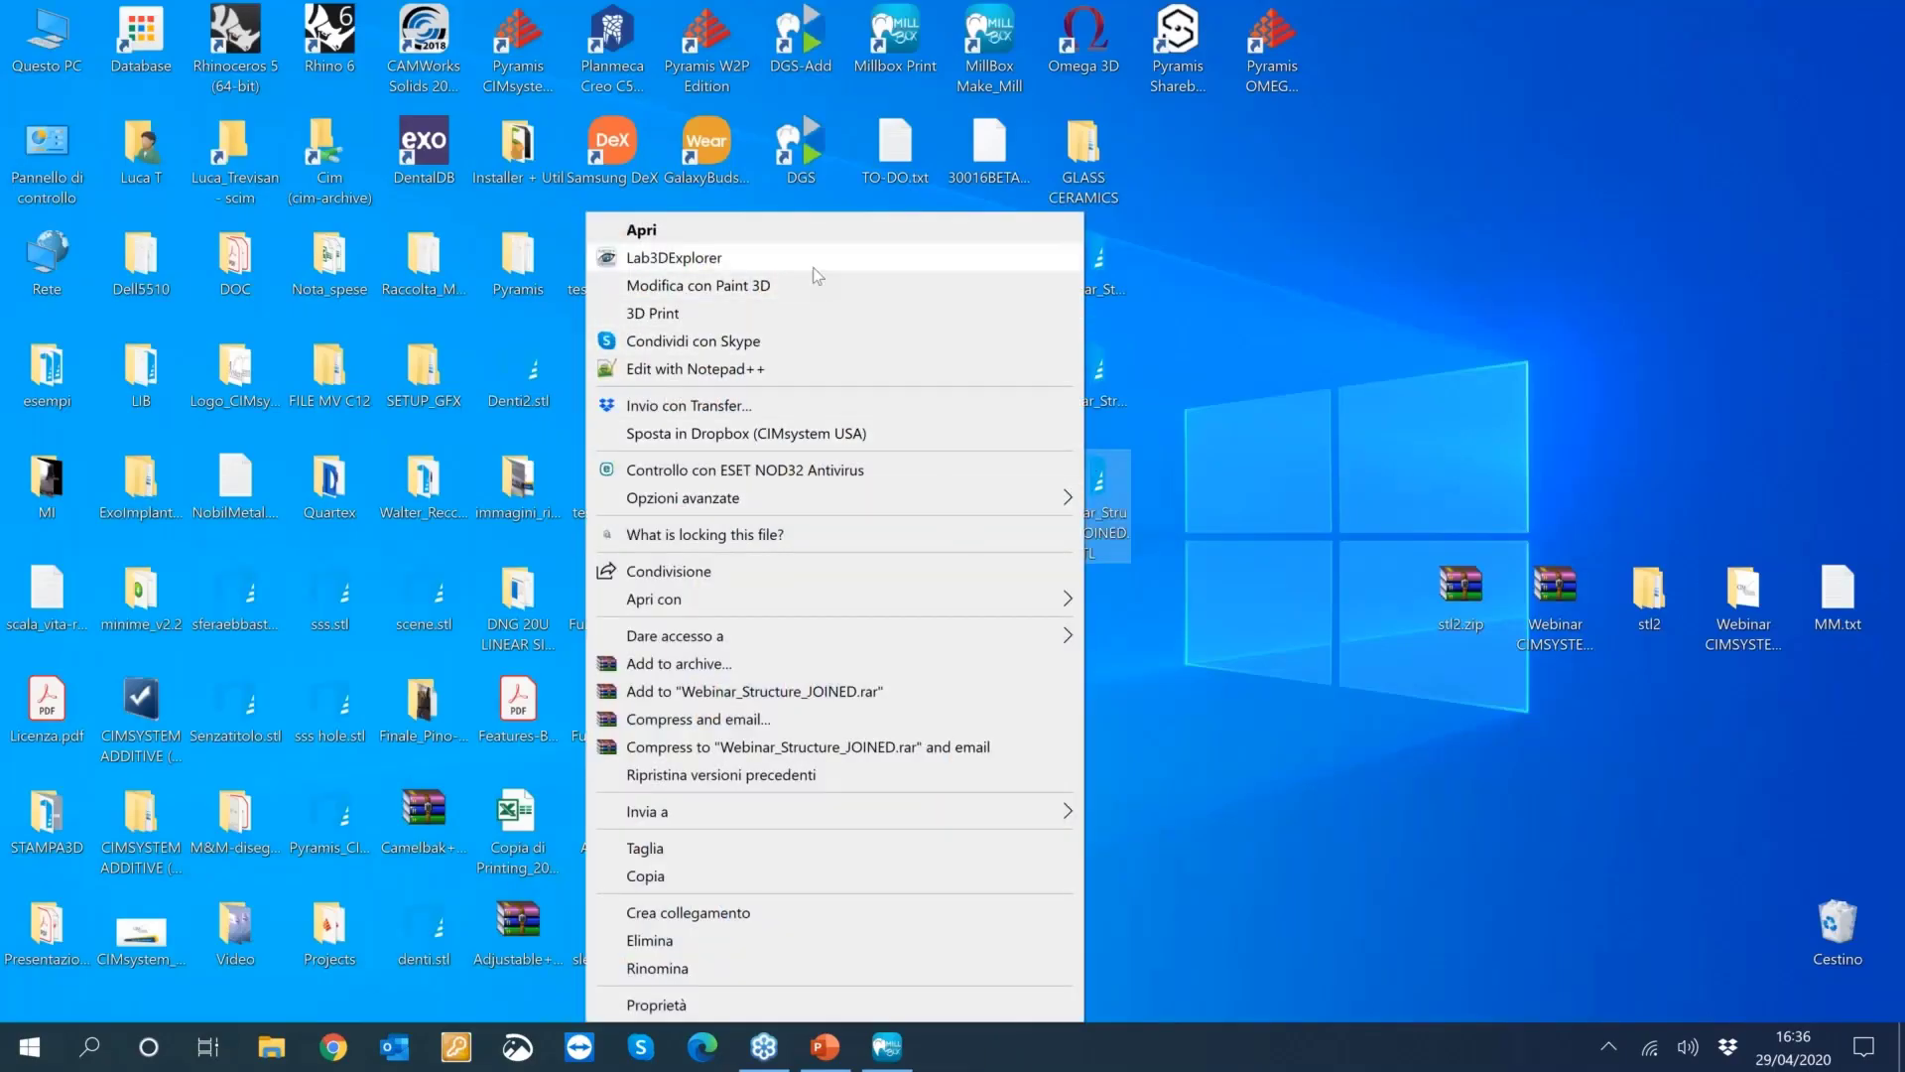
click(813, 267)
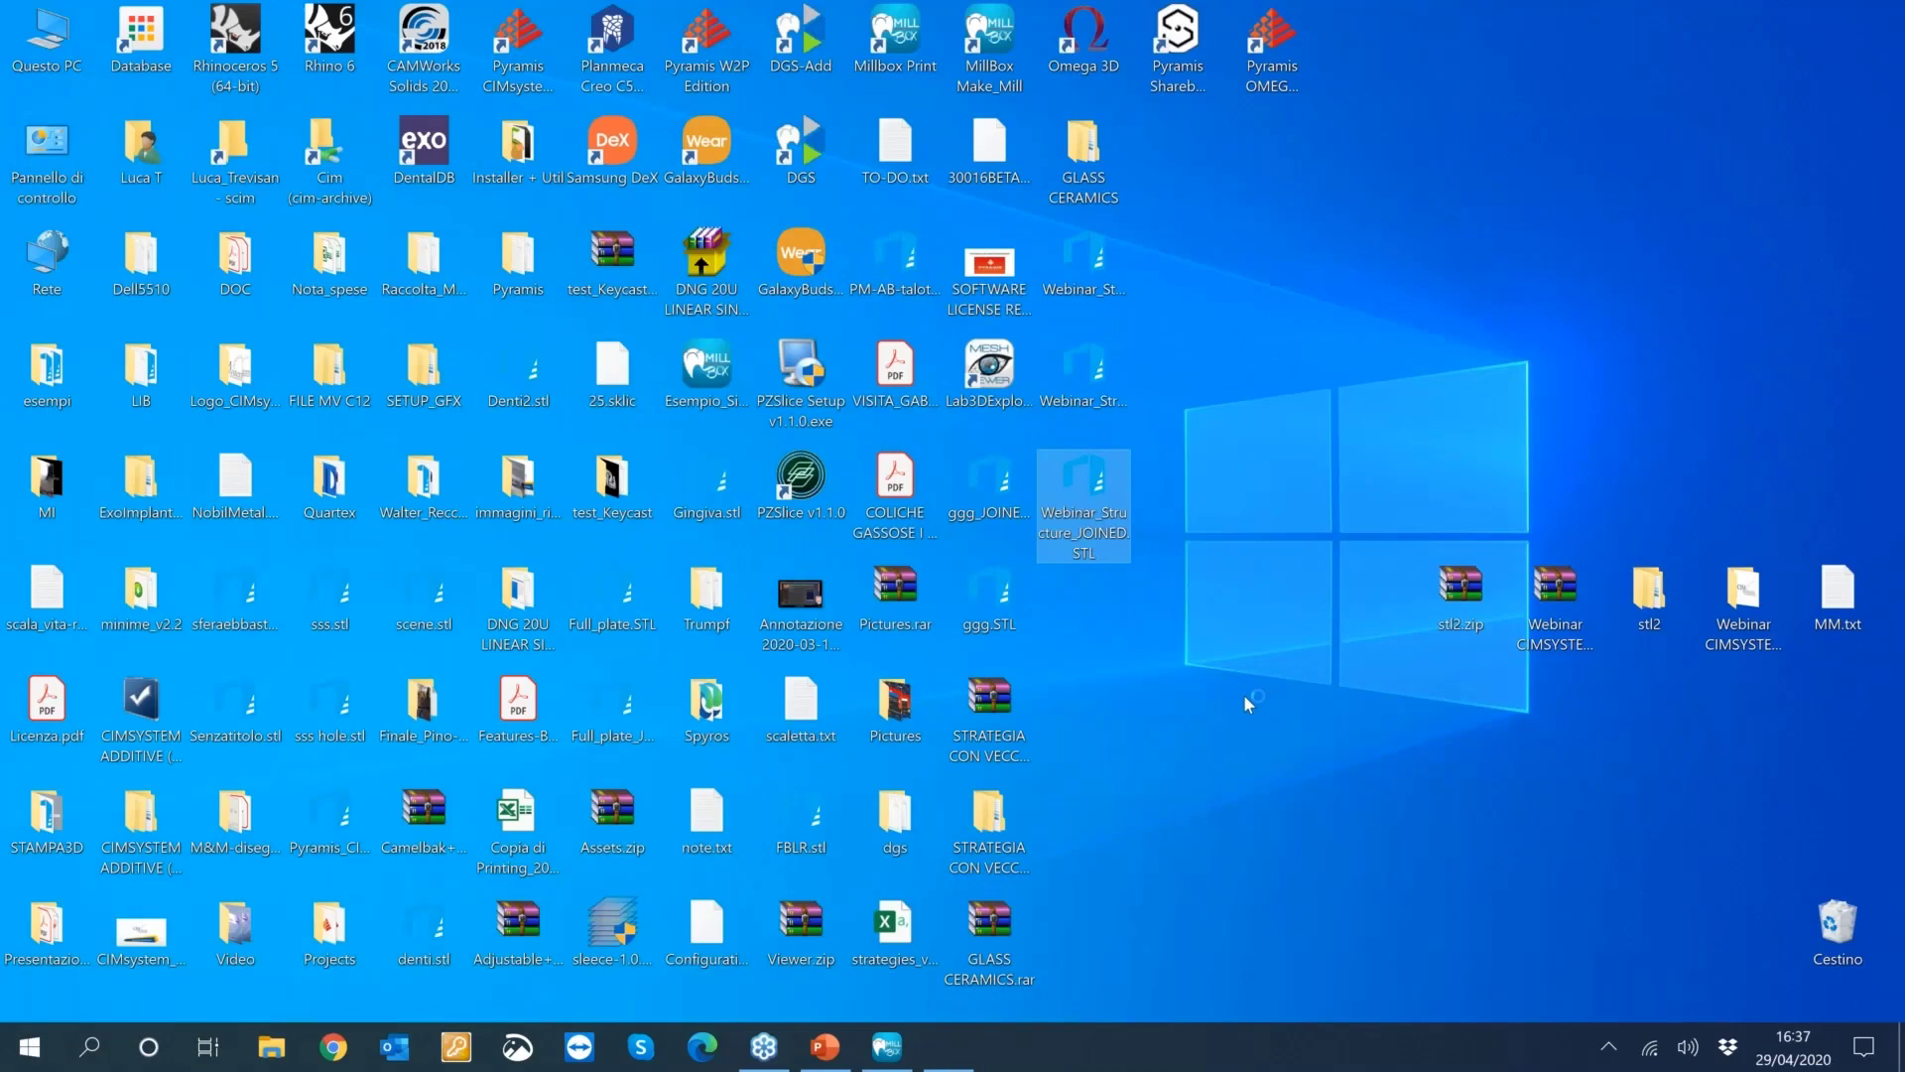
Find Webinar_Structure_JOINED.STL in Lab3DExplorer's Desktop file list and open it in the mesh viewer.
scroll(814, 672, down, 14)
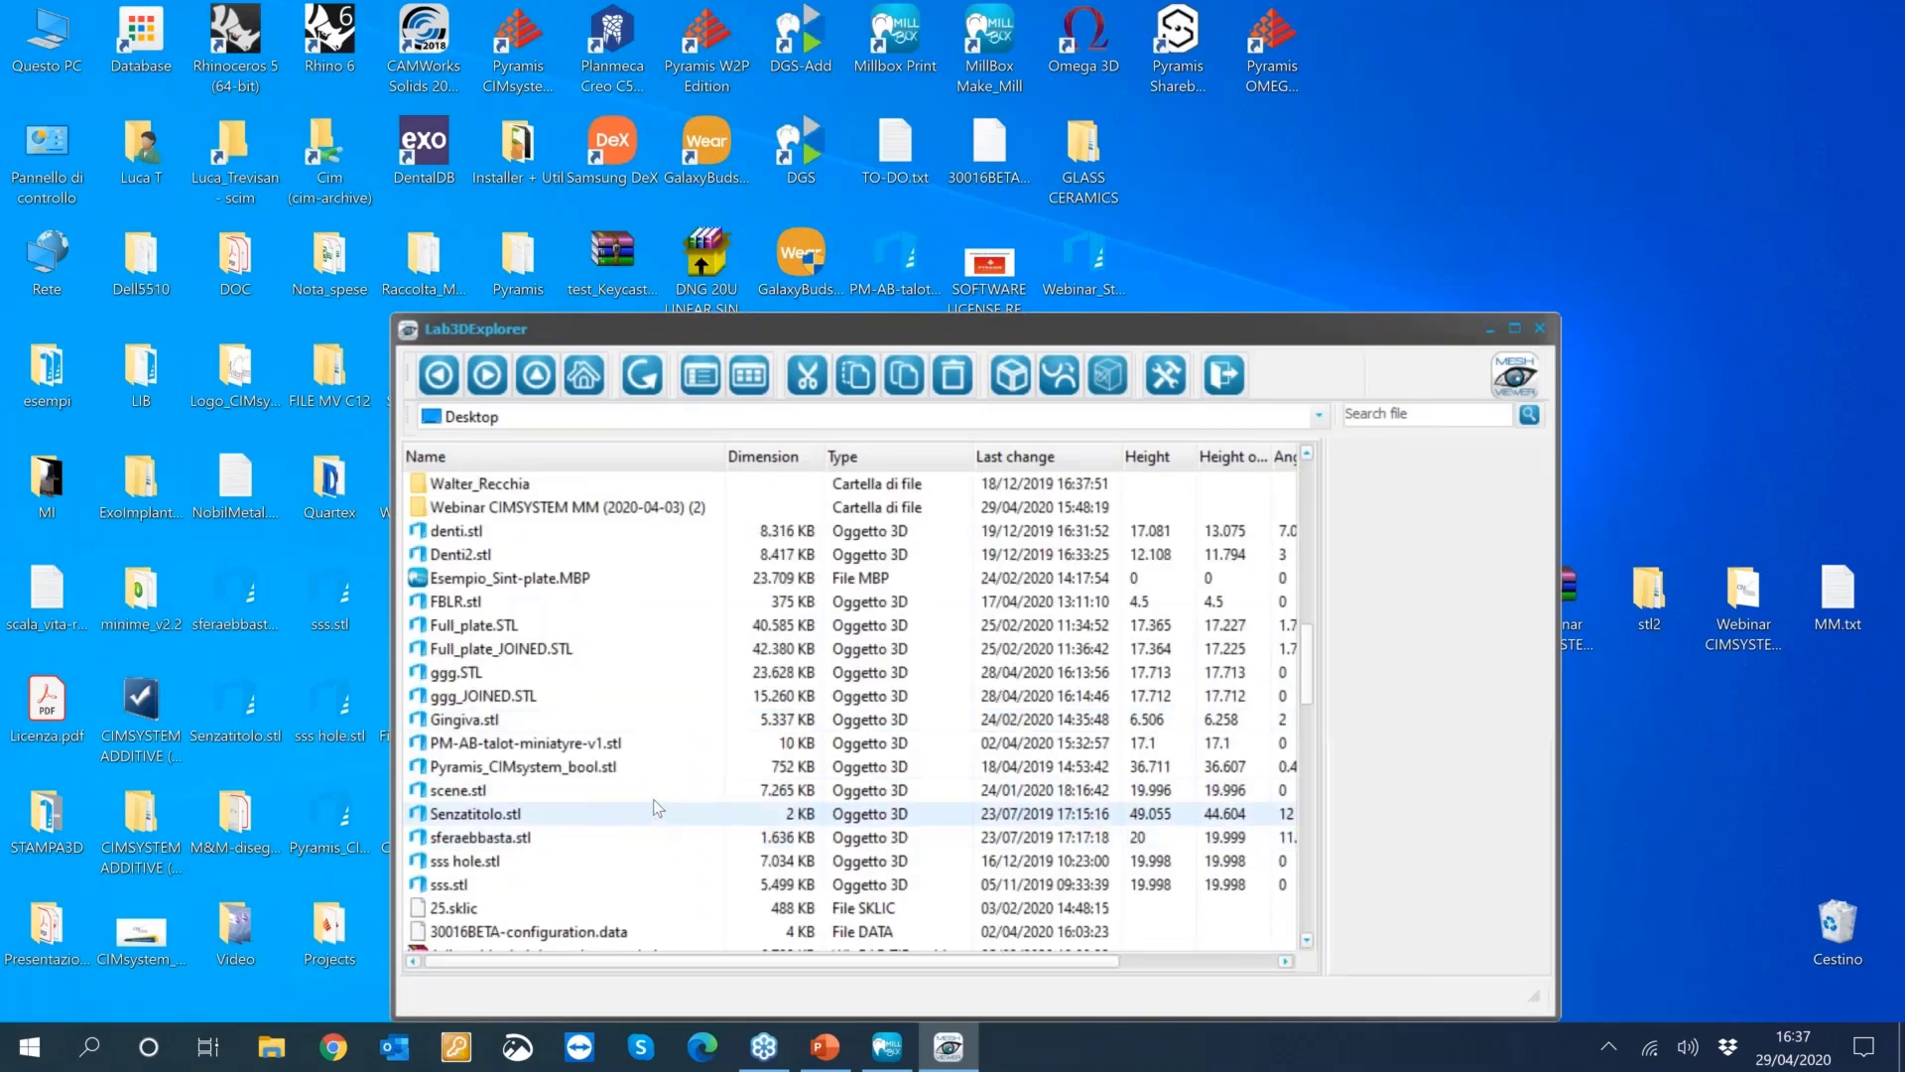
scroll(653, 805, down, 2)
scroll(627, 802, up, 2)
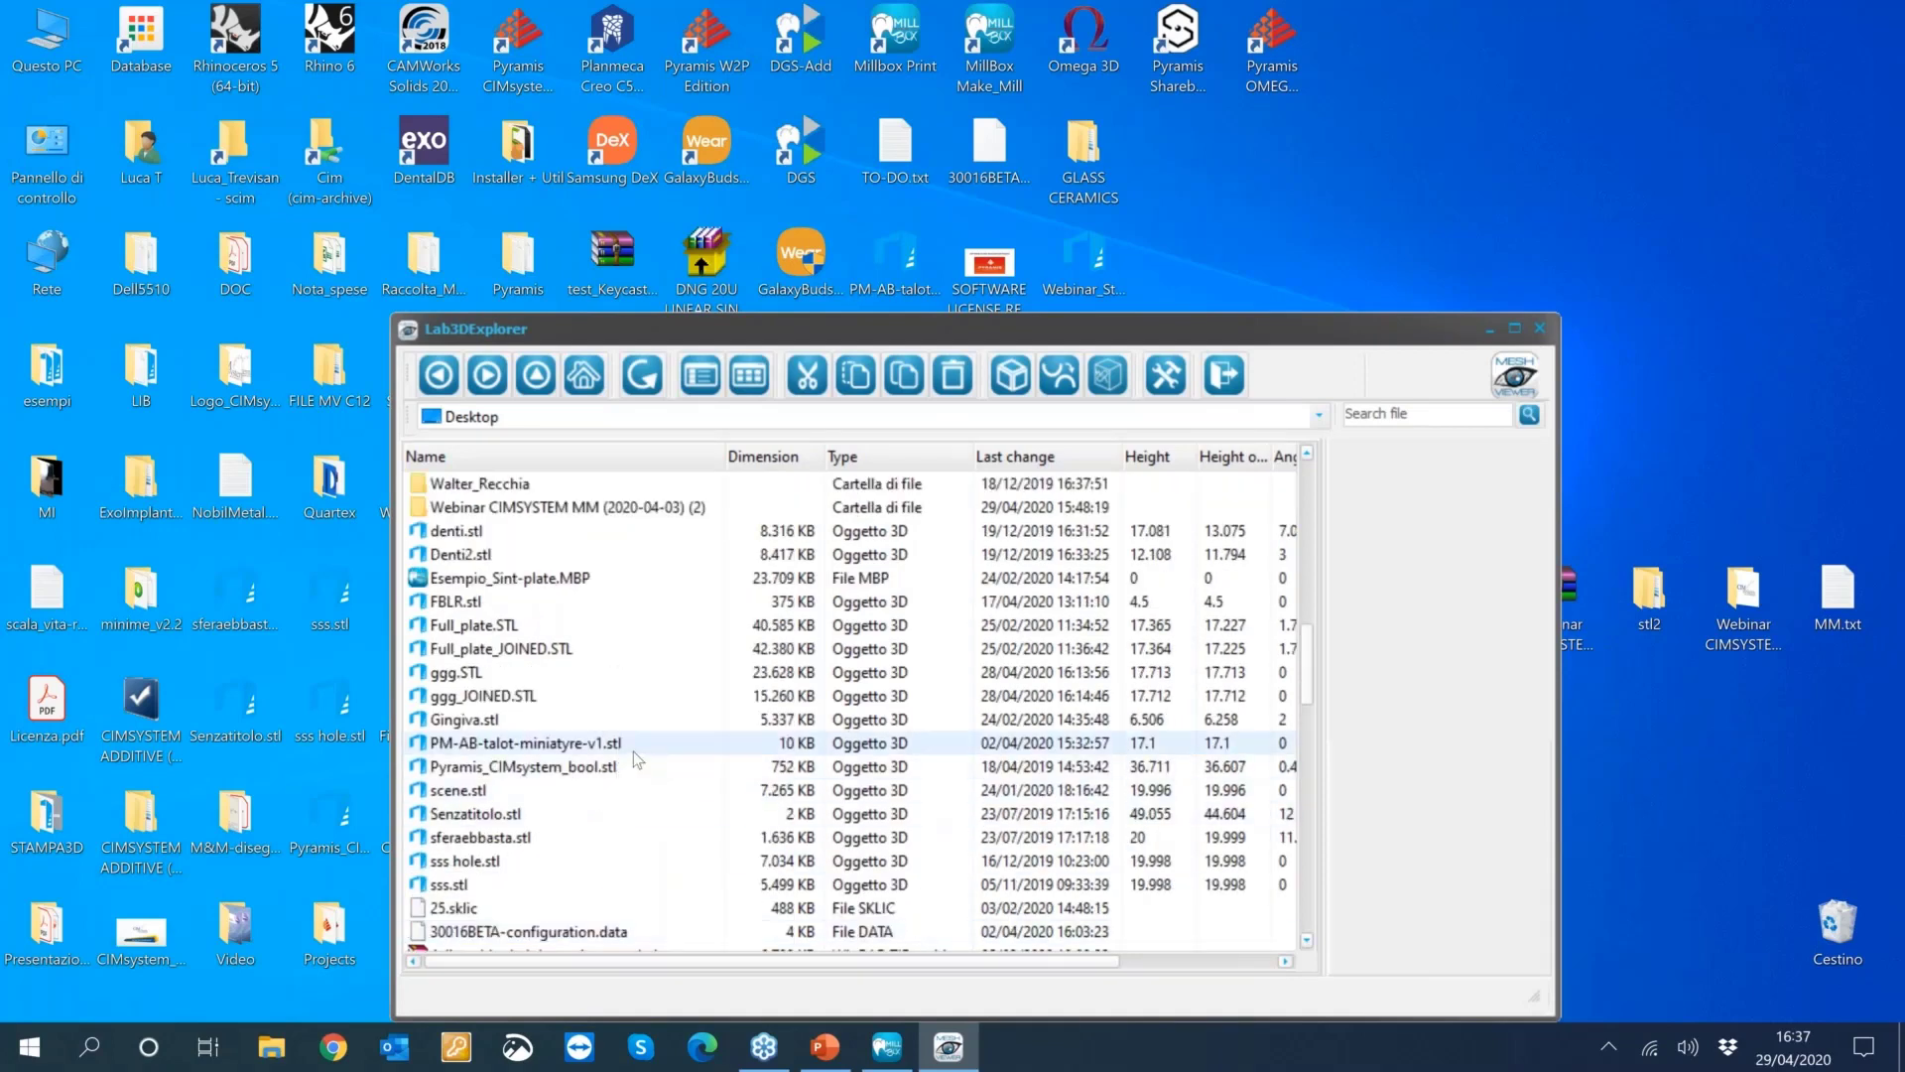
scroll(633, 754, down, 3)
scroll(634, 752, up, 3)
scroll(634, 751, down, 9)
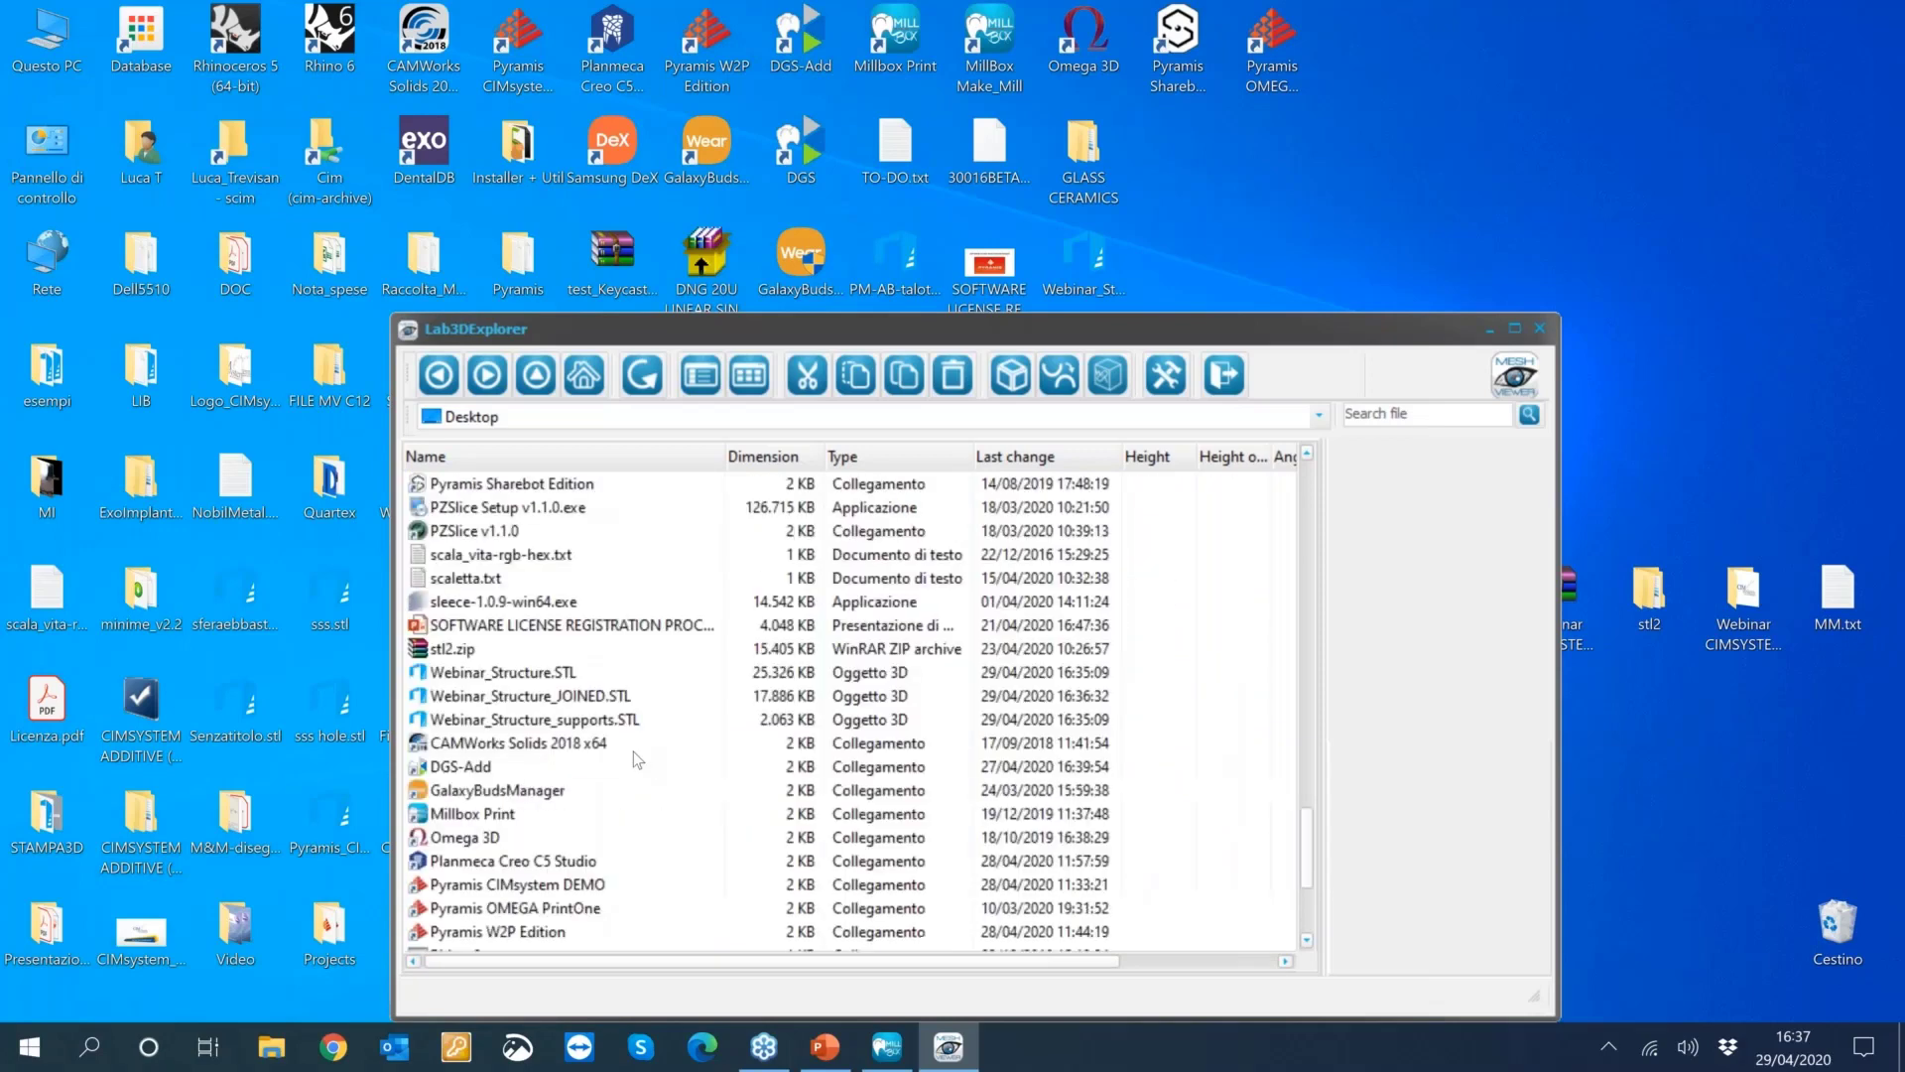
scroll(633, 752, down, 4)
scroll(632, 752, up, 1)
click(486, 537)
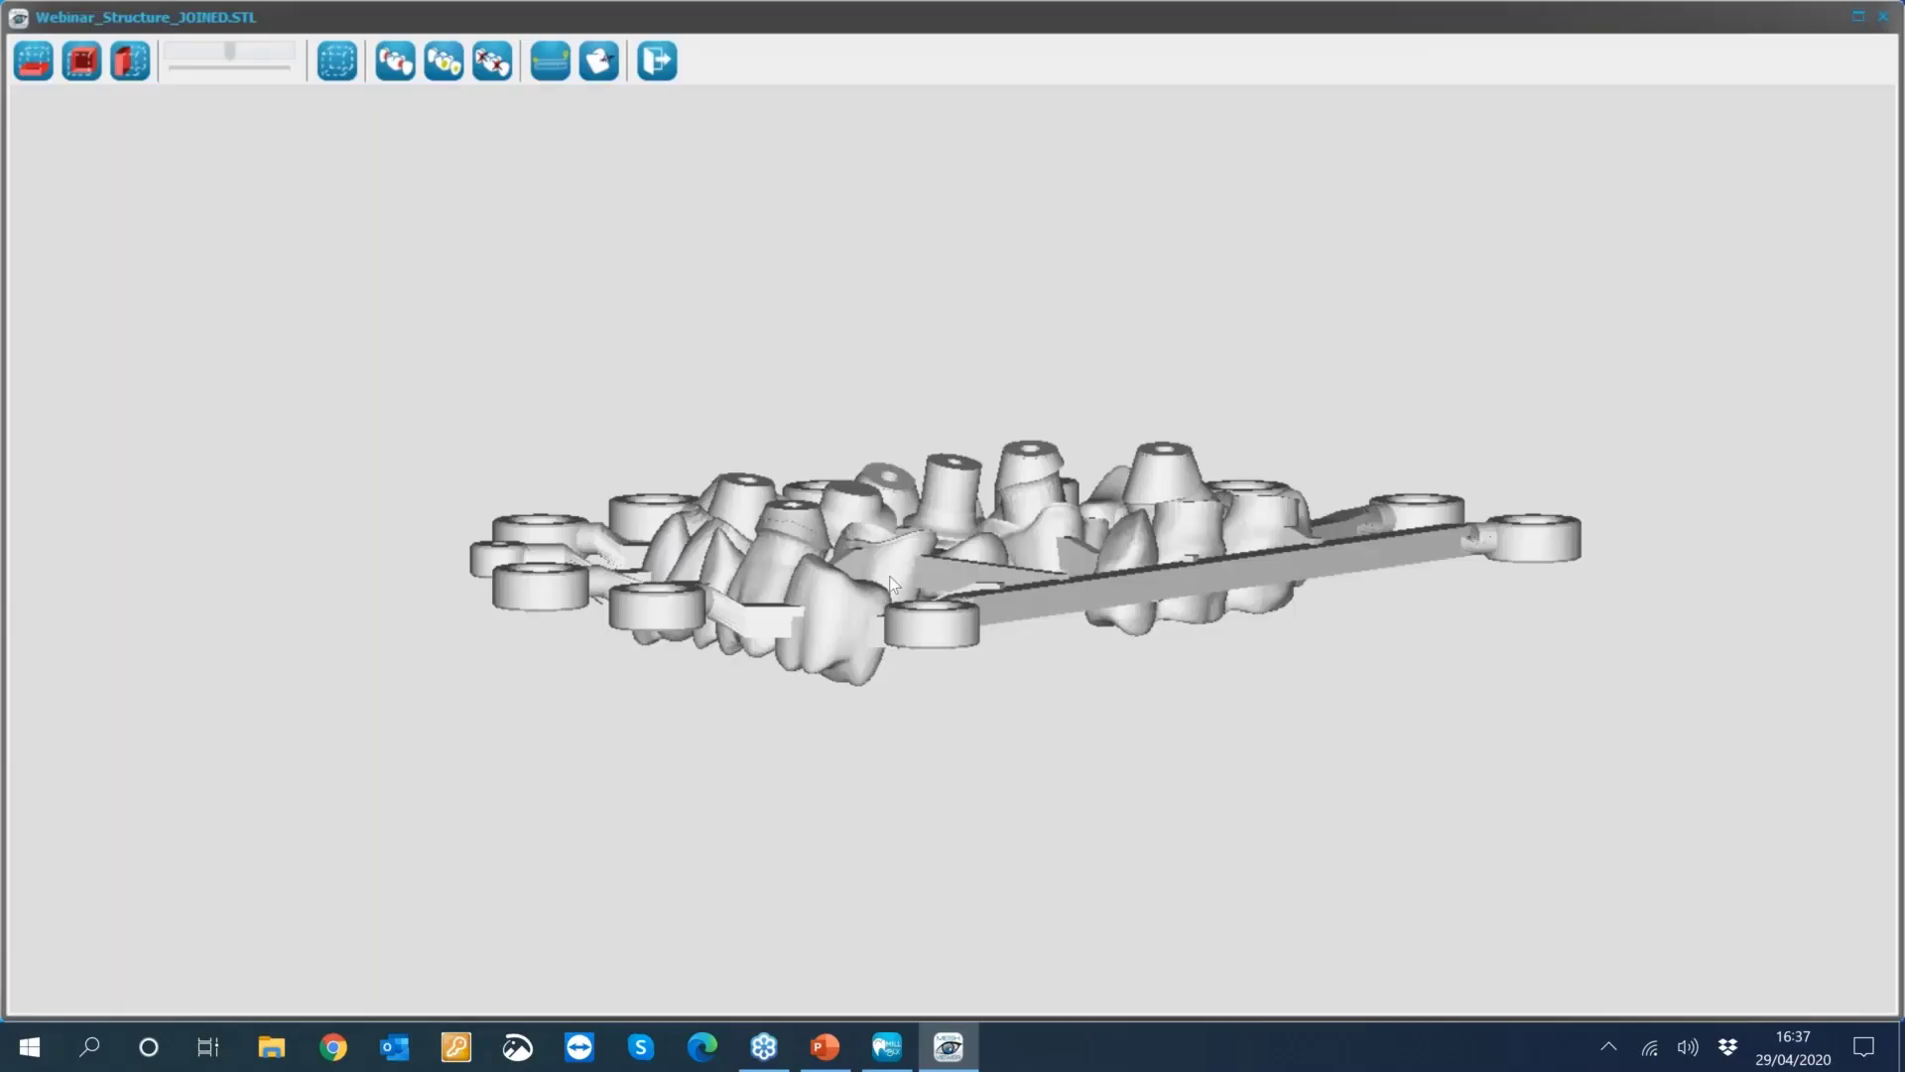
Examine the joined STL's bridges, abutments, supports and rings from several angles, and close the viewer and Lab3DExplorer.
drag(922, 604, 880, 565)
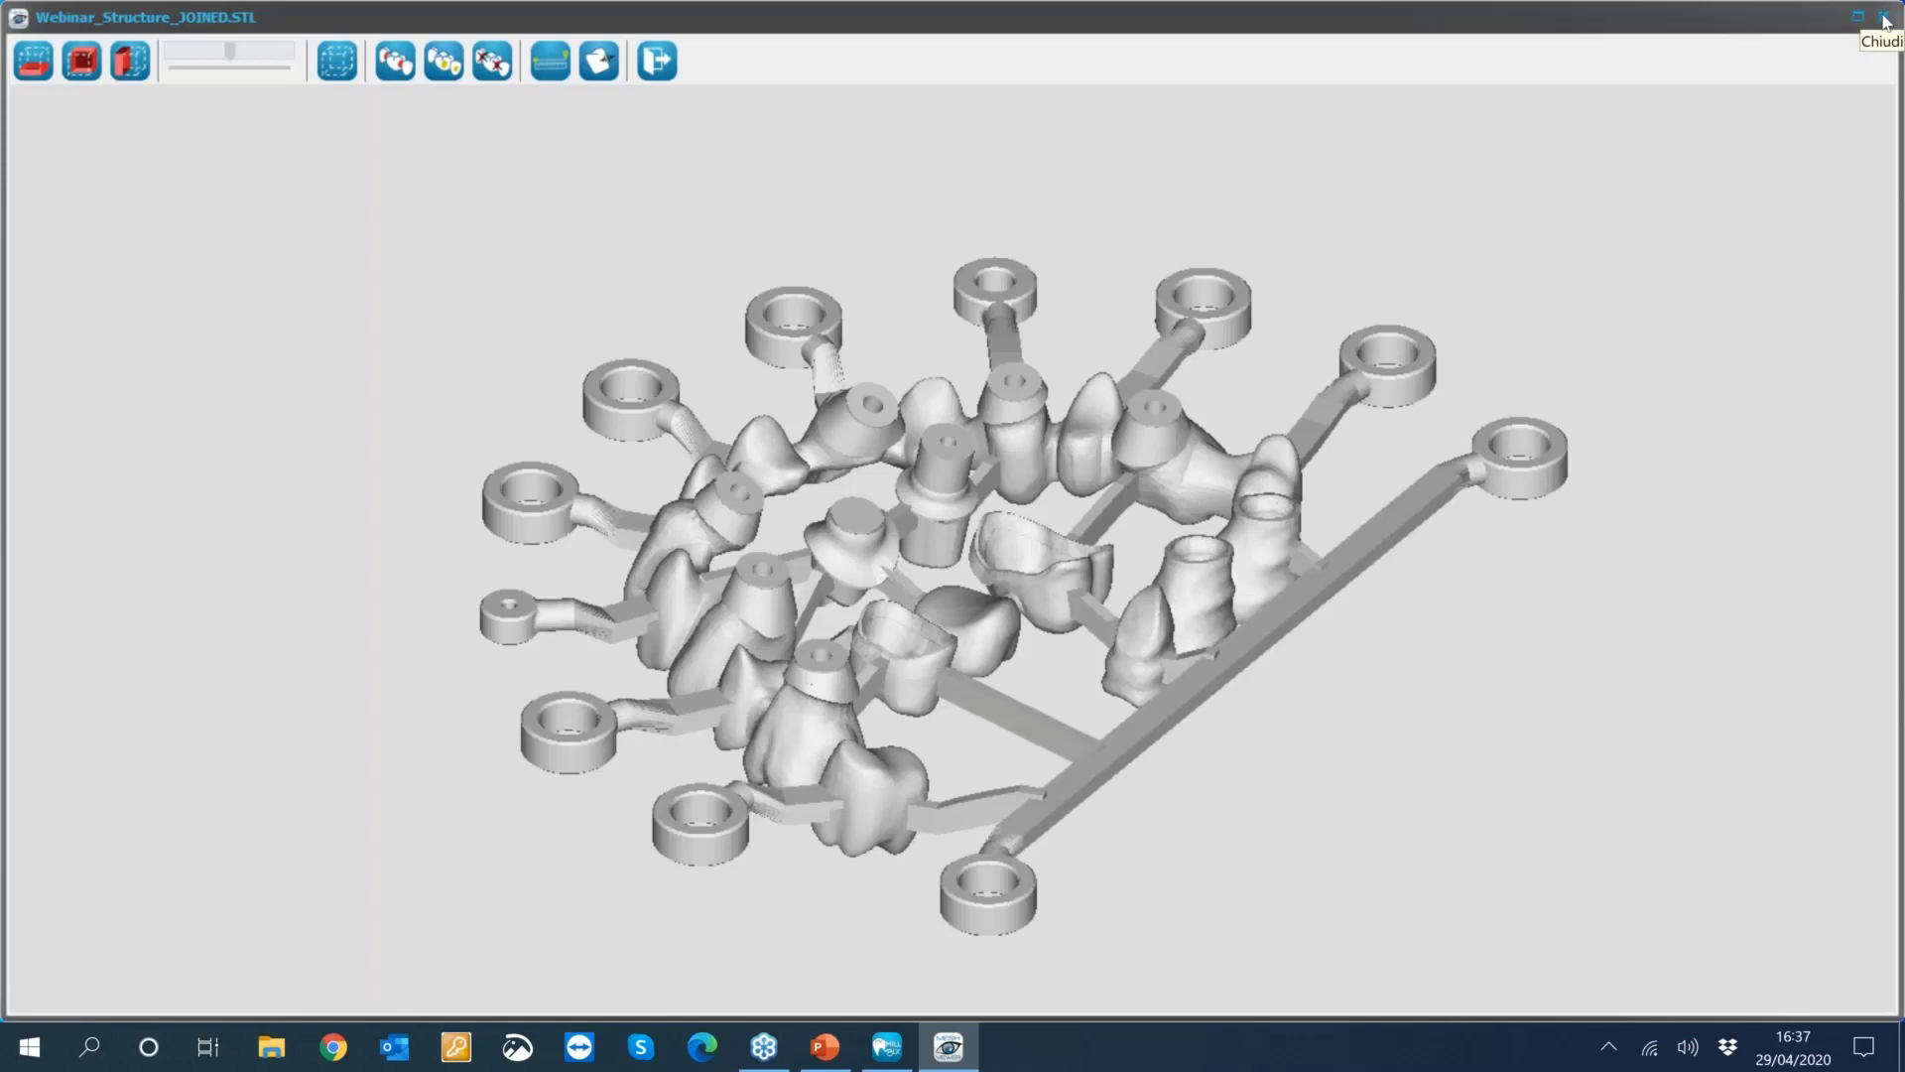
drag(1114, 735, 893, 836)
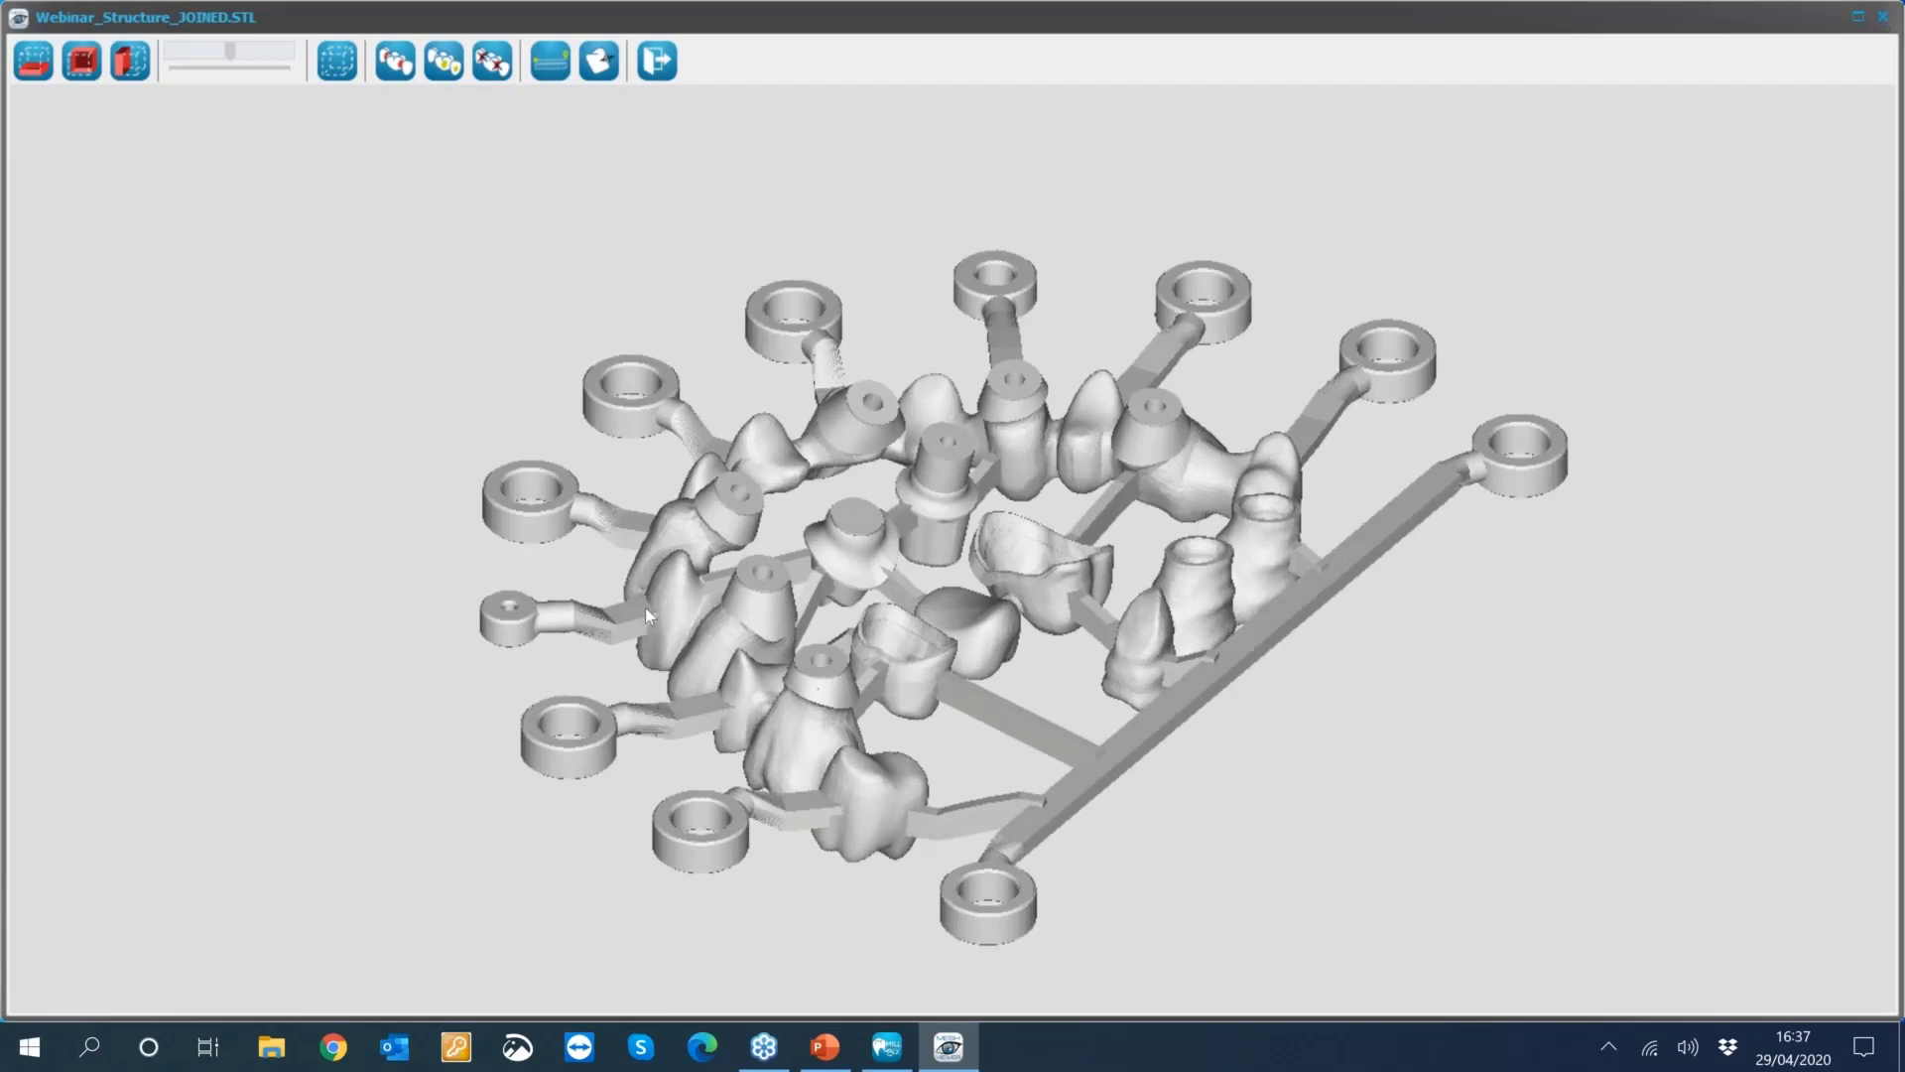
drag(896, 494, 947, 730)
scroll(946, 520, down, 2)
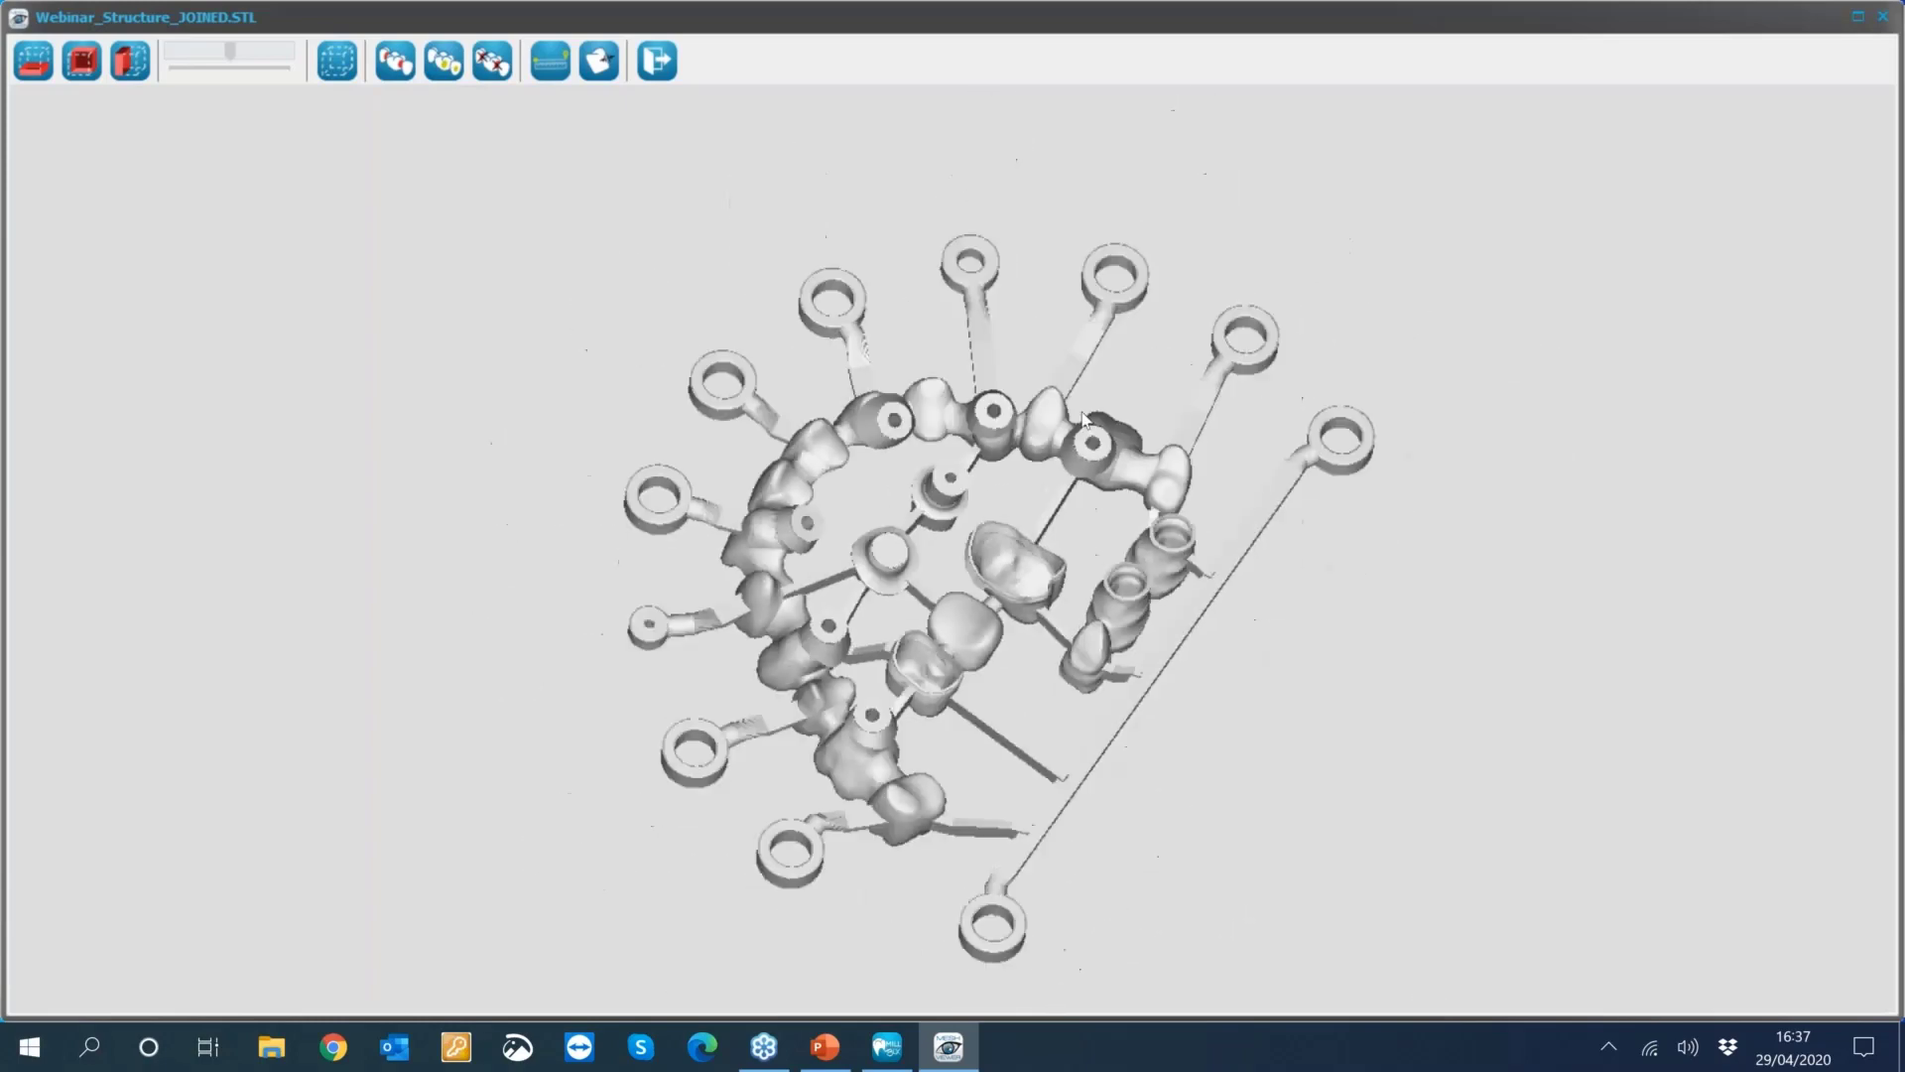
drag(970, 575, 927, 646)
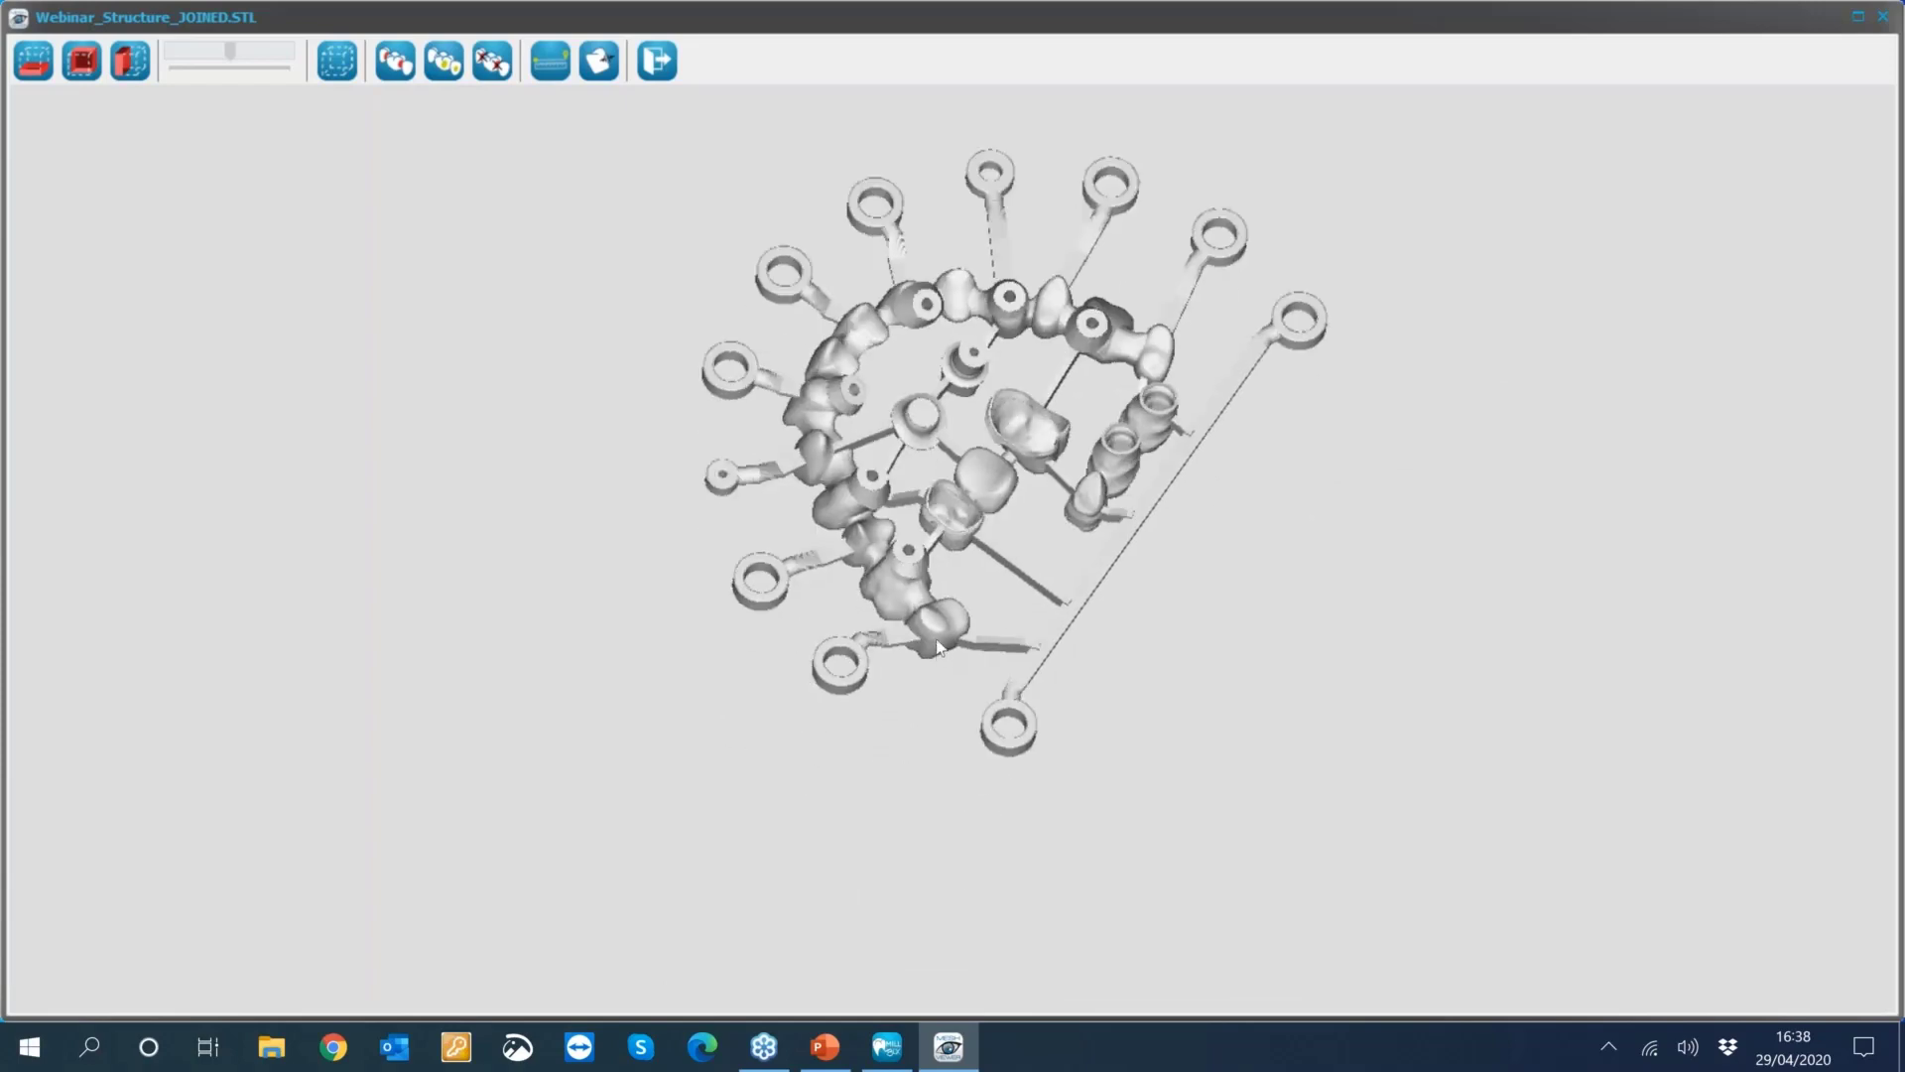
scroll(923, 662, up, 3)
scroll(973, 581, down, 5)
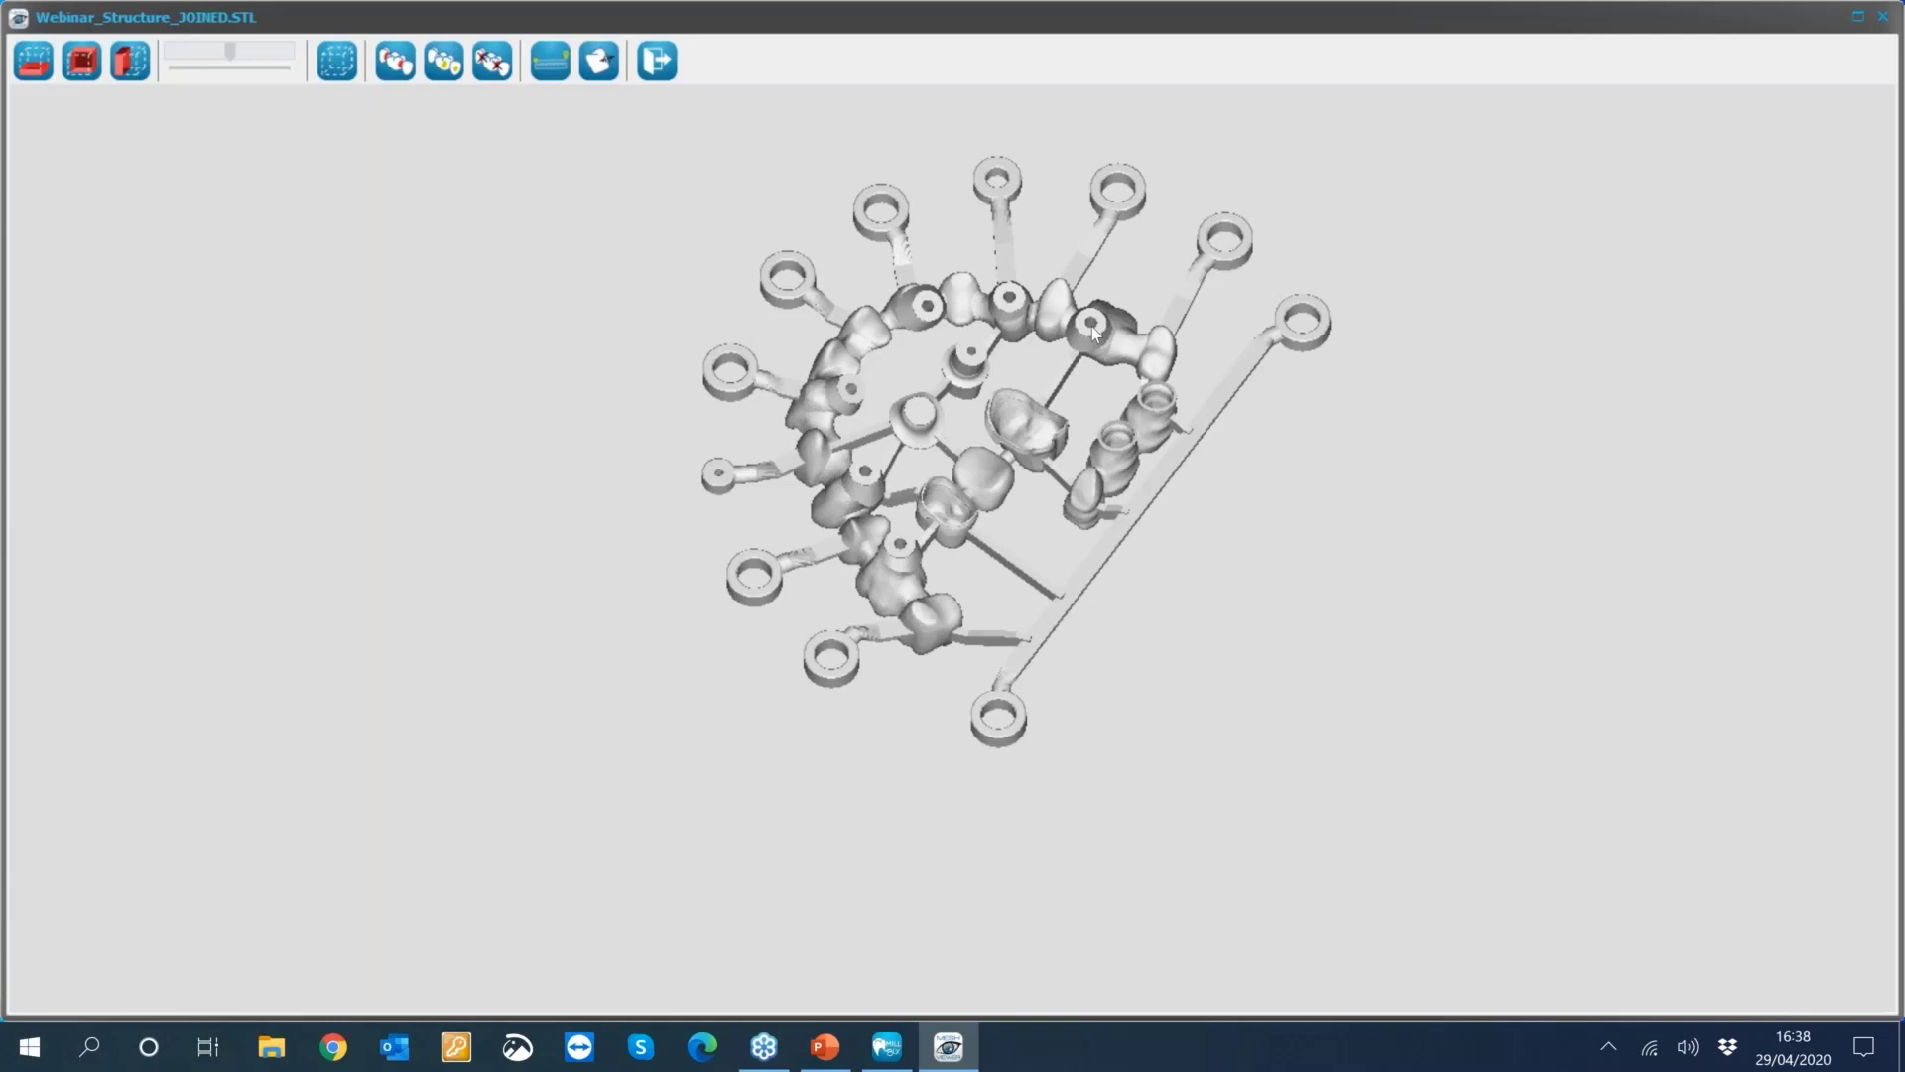
scroll(1095, 332, up, 3)
drag(1102, 350, 1107, 321)
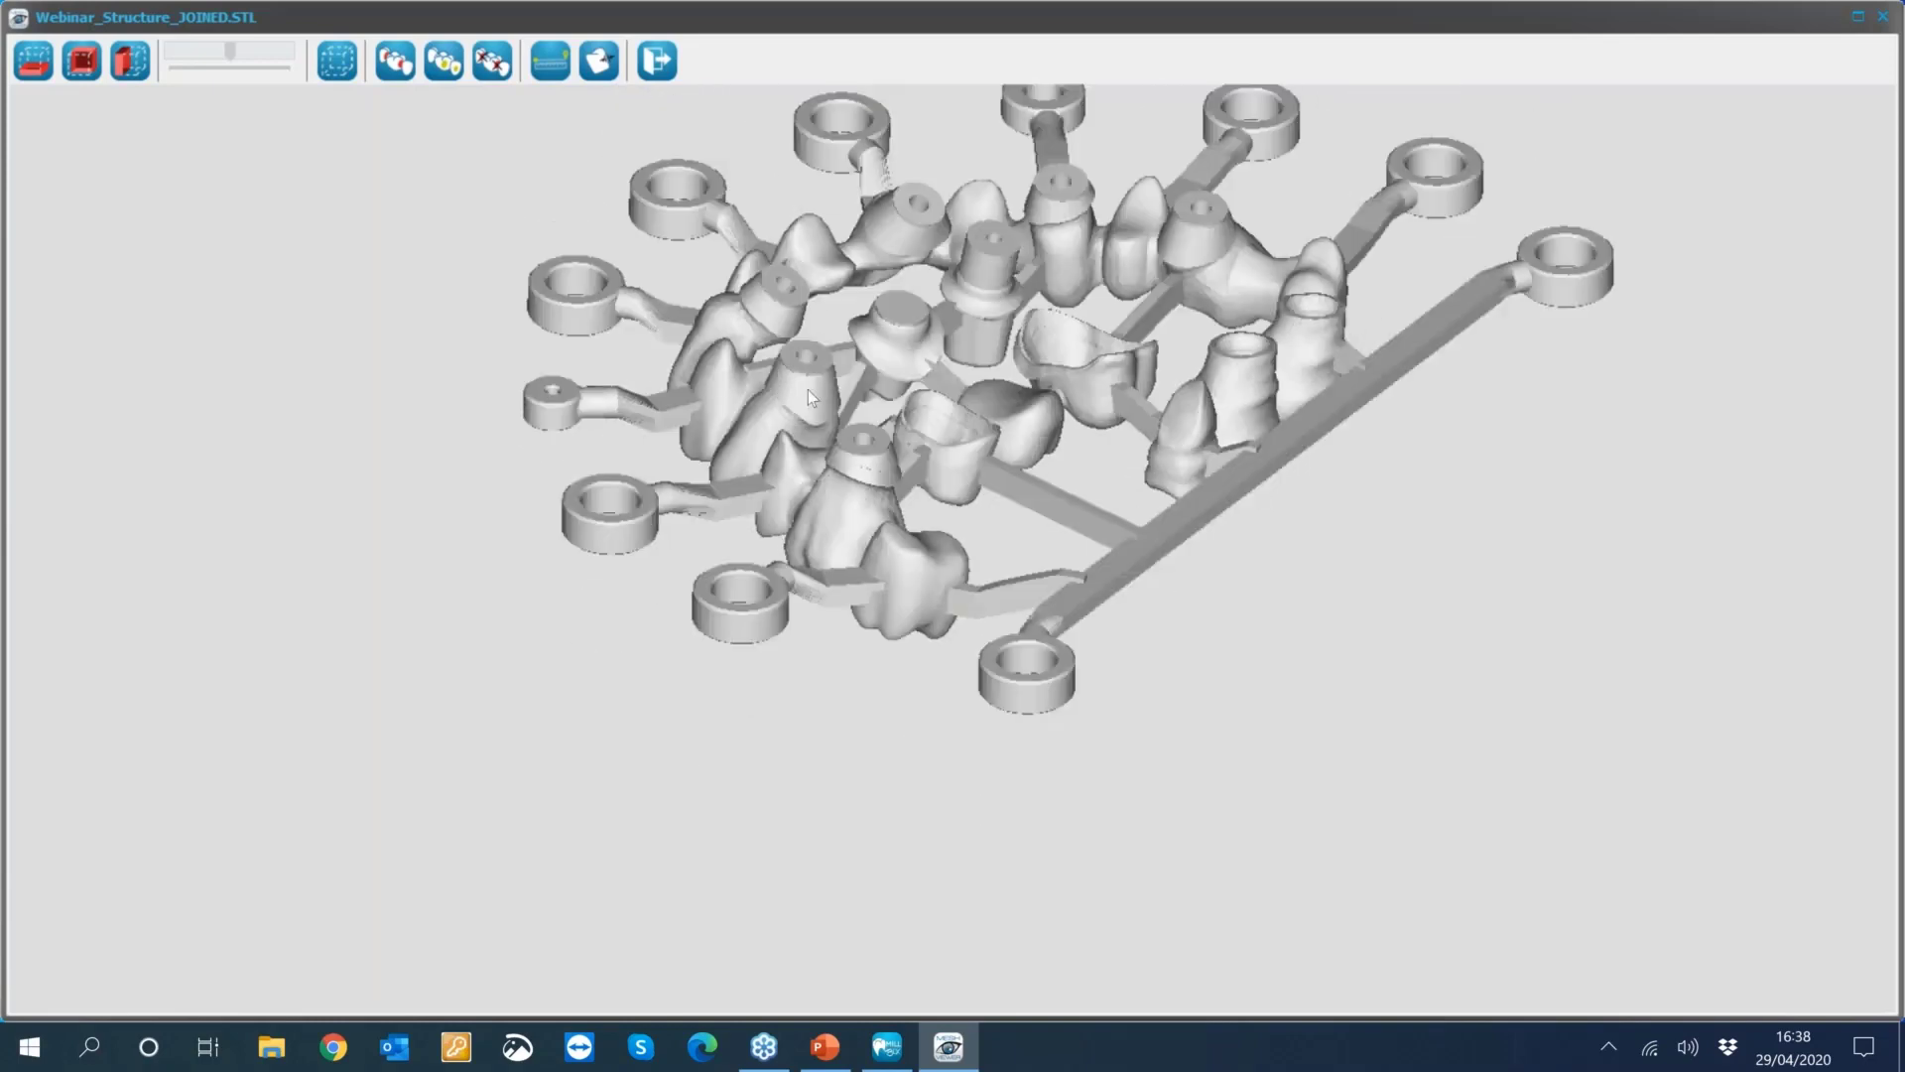
scroll(1038, 583, down, 1)
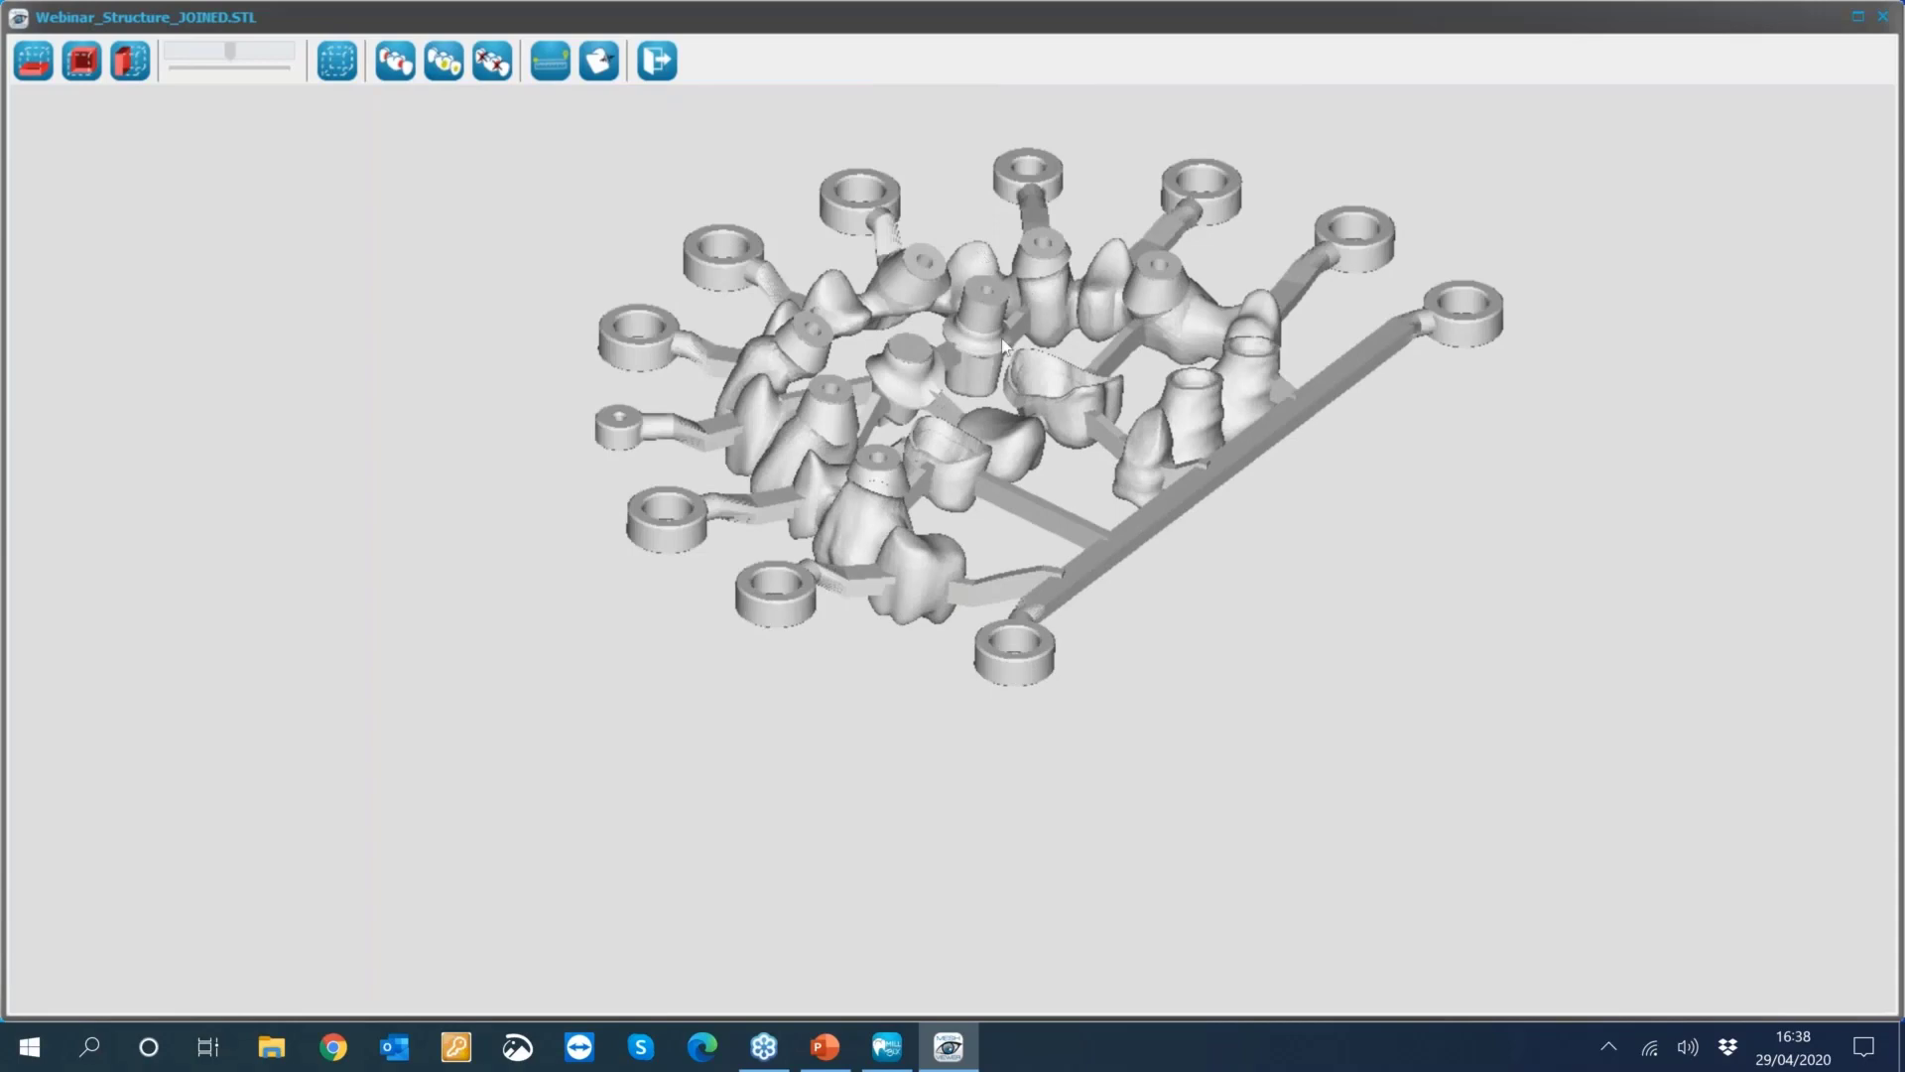
scroll(938, 548, up, 2)
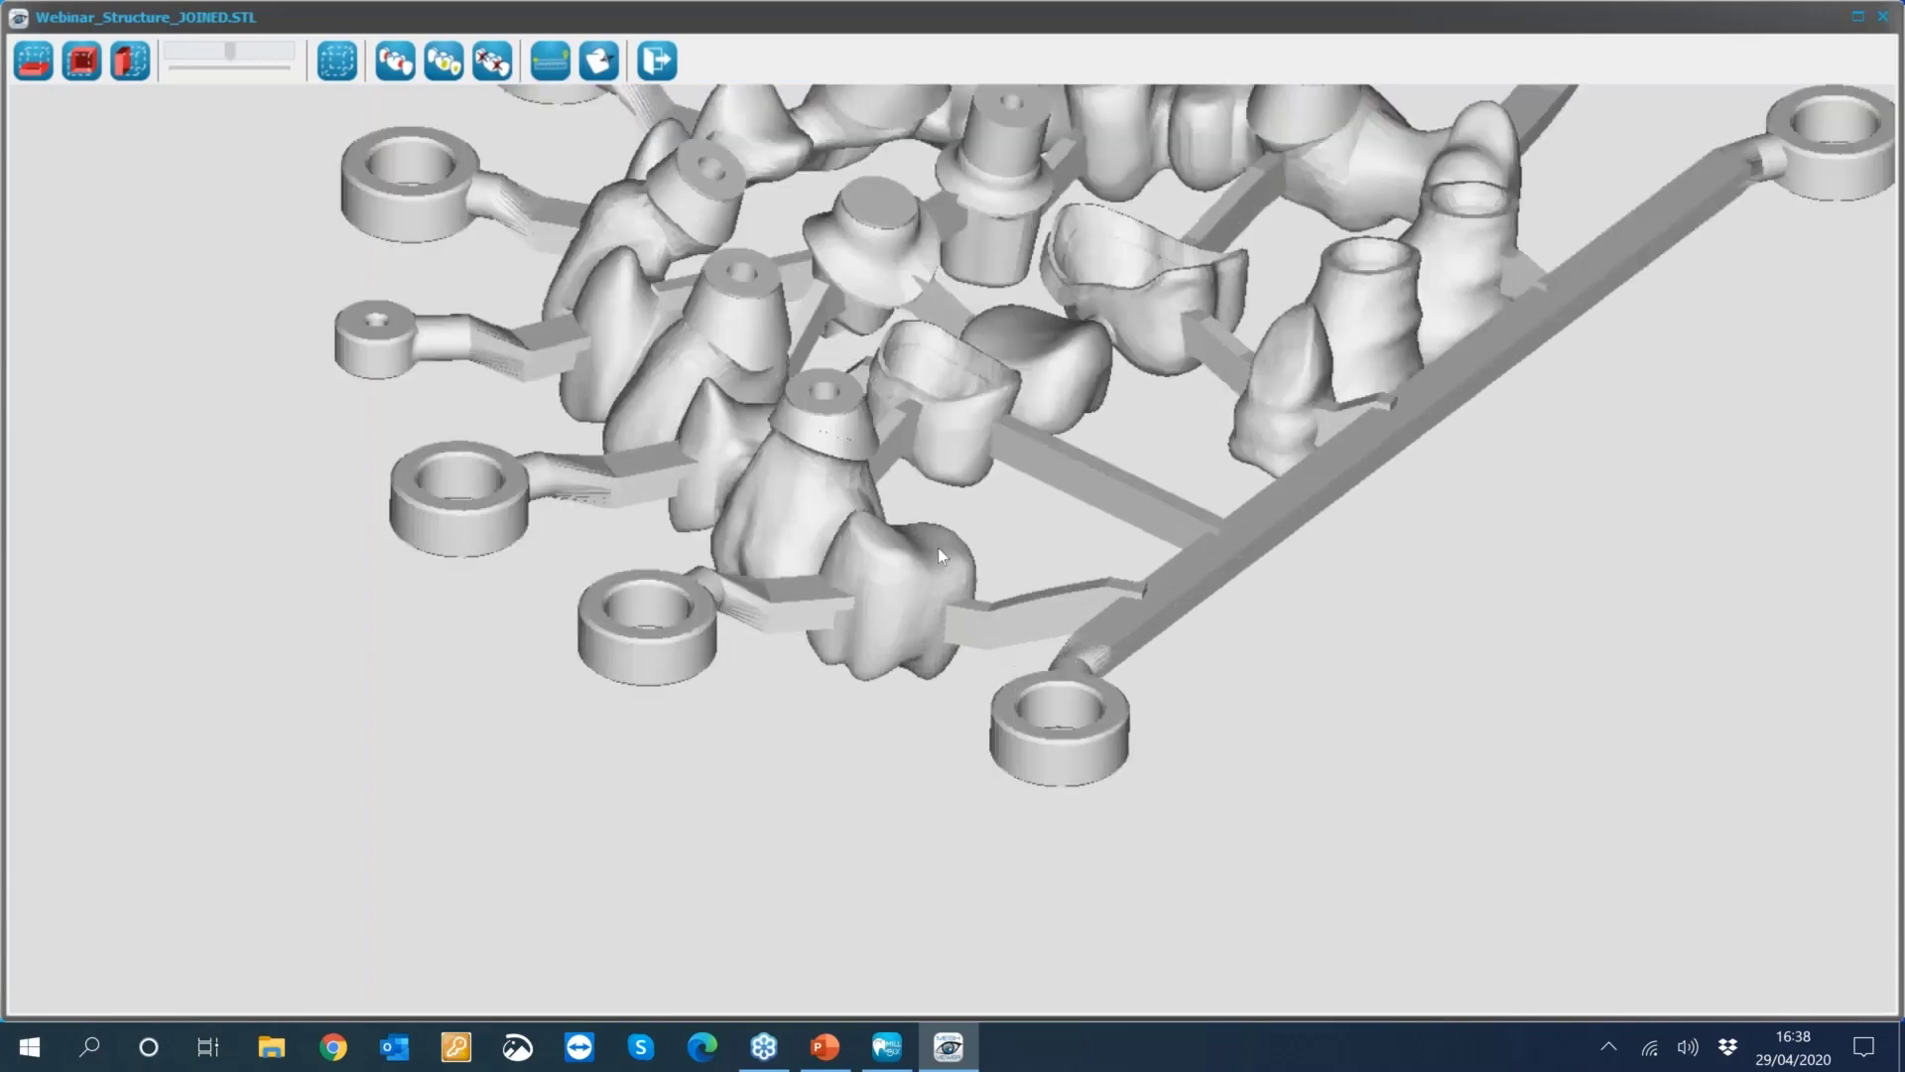
scroll(941, 551, down, 8)
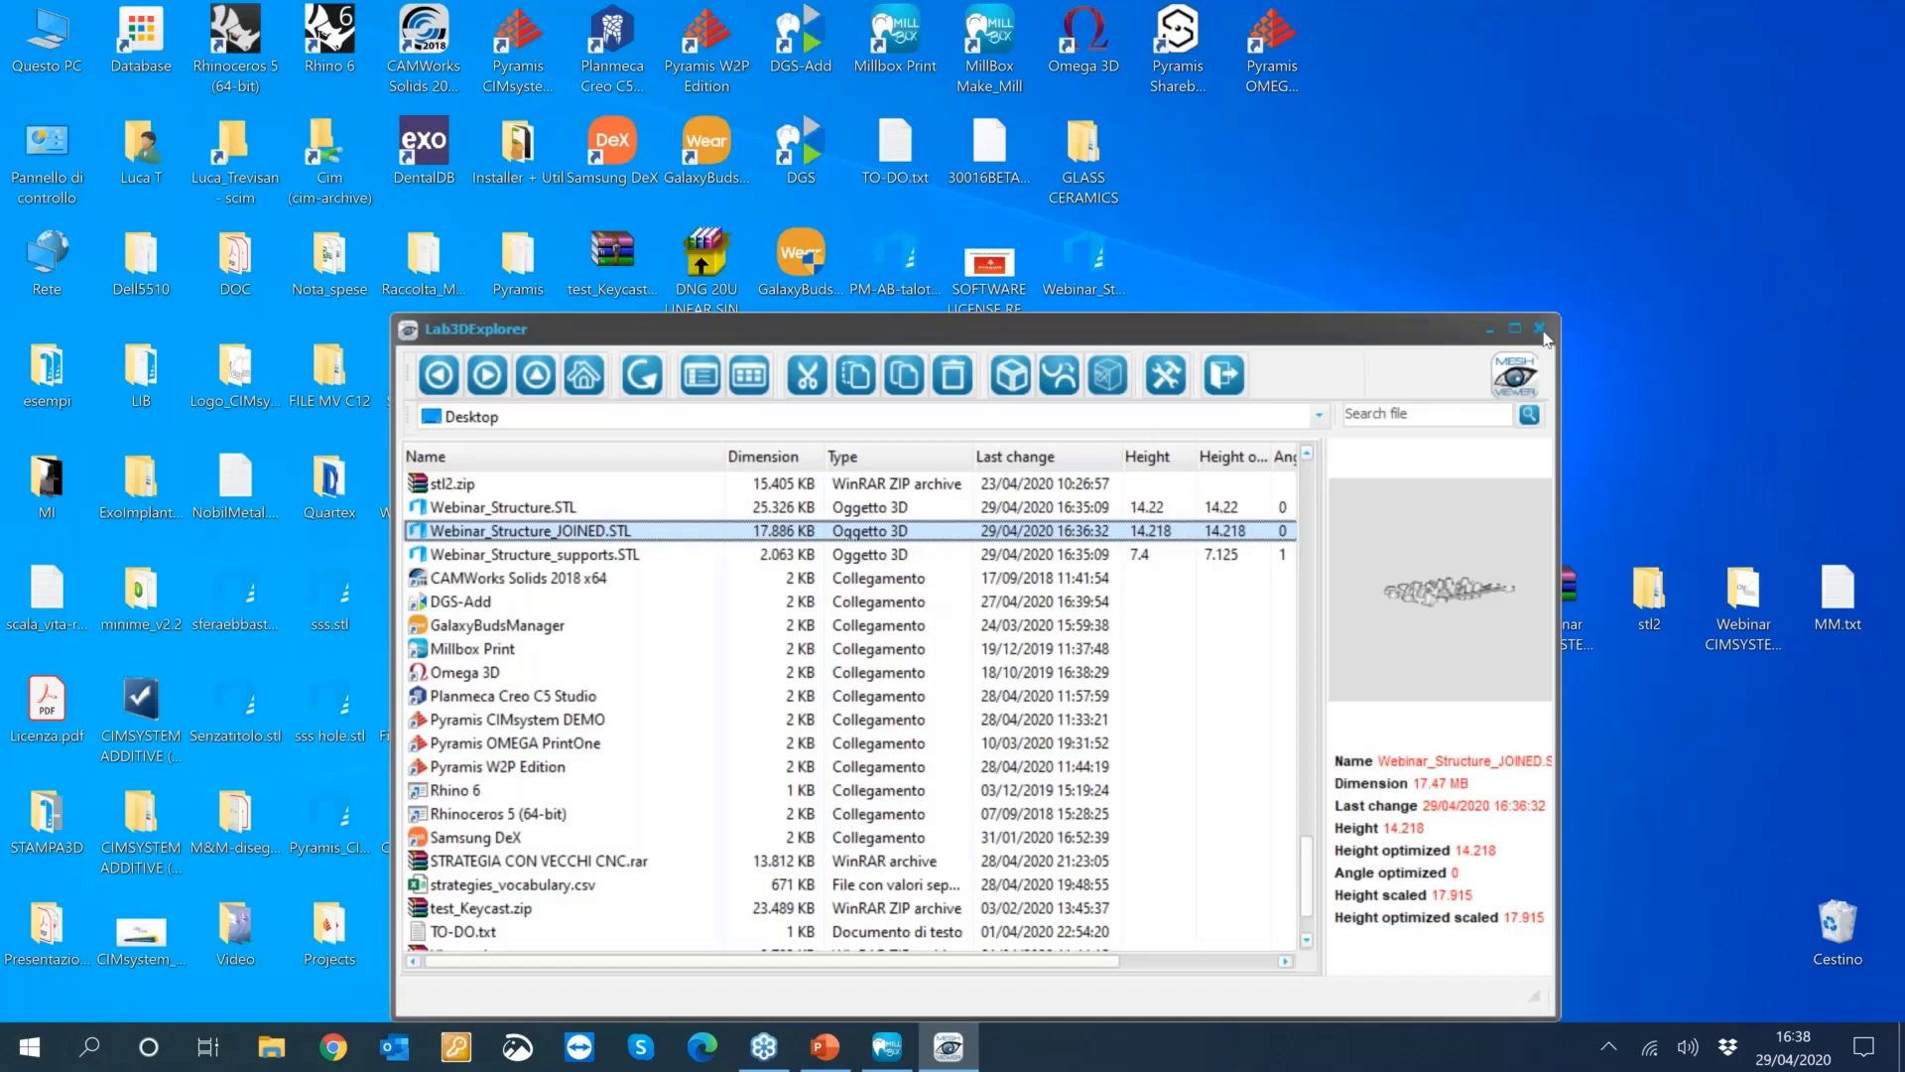
click(1541, 330)
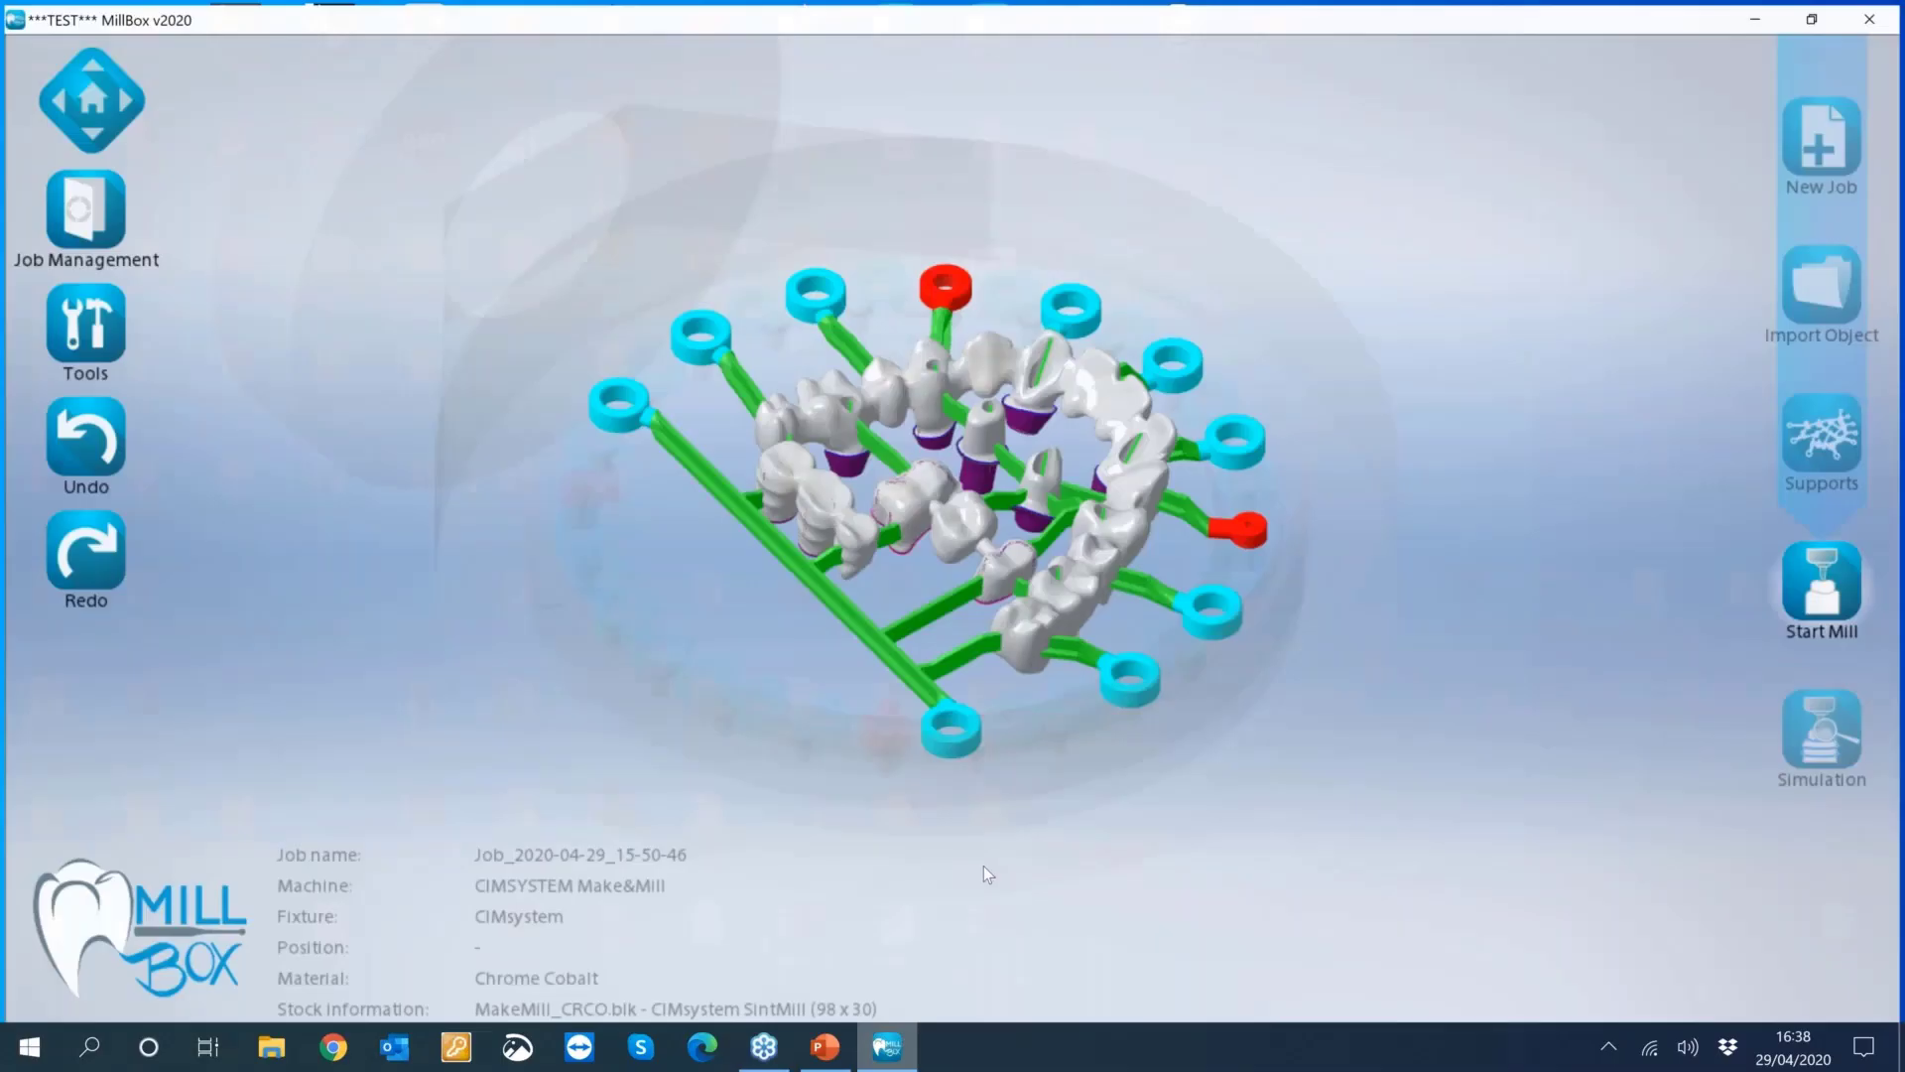
Start the milling preparation for the current job and launch a second MillBox Make_Mill session from the desktop.
click(1828, 580)
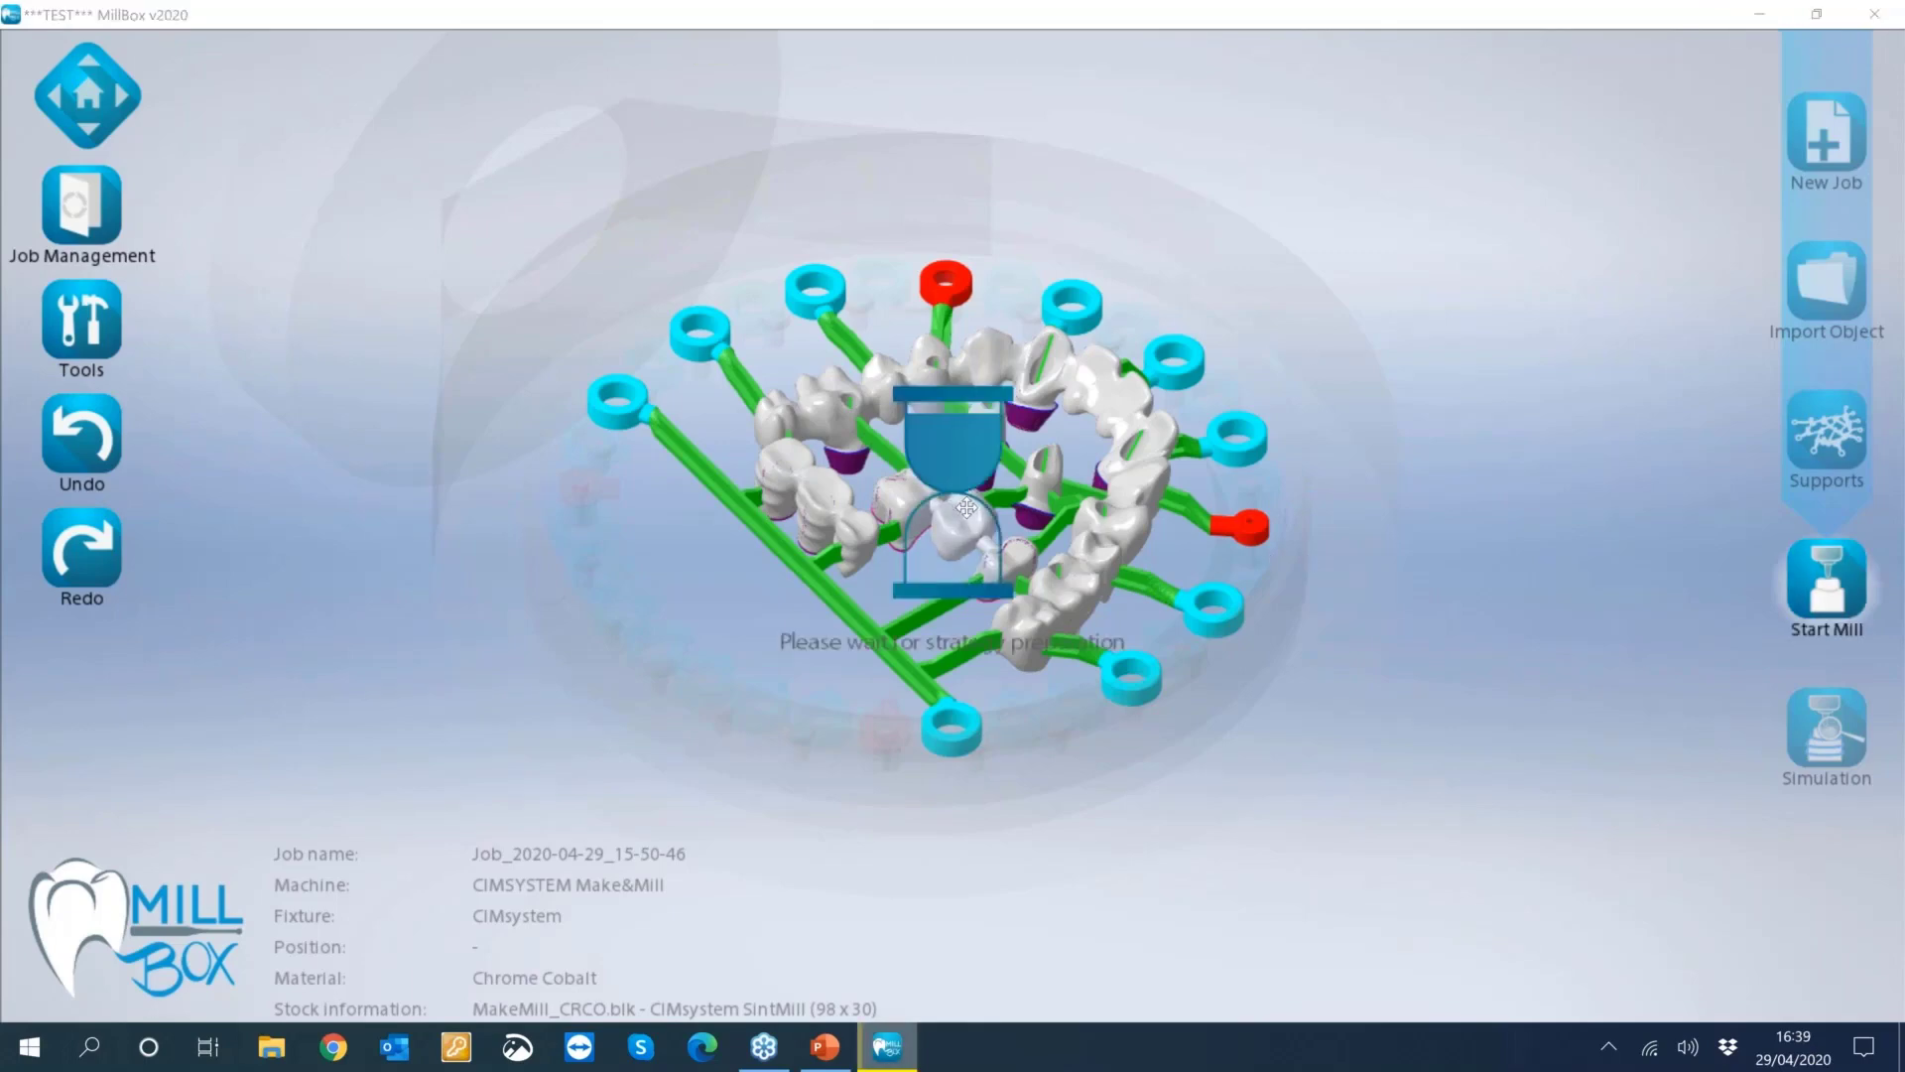
click(1761, 16)
double_click(990, 41)
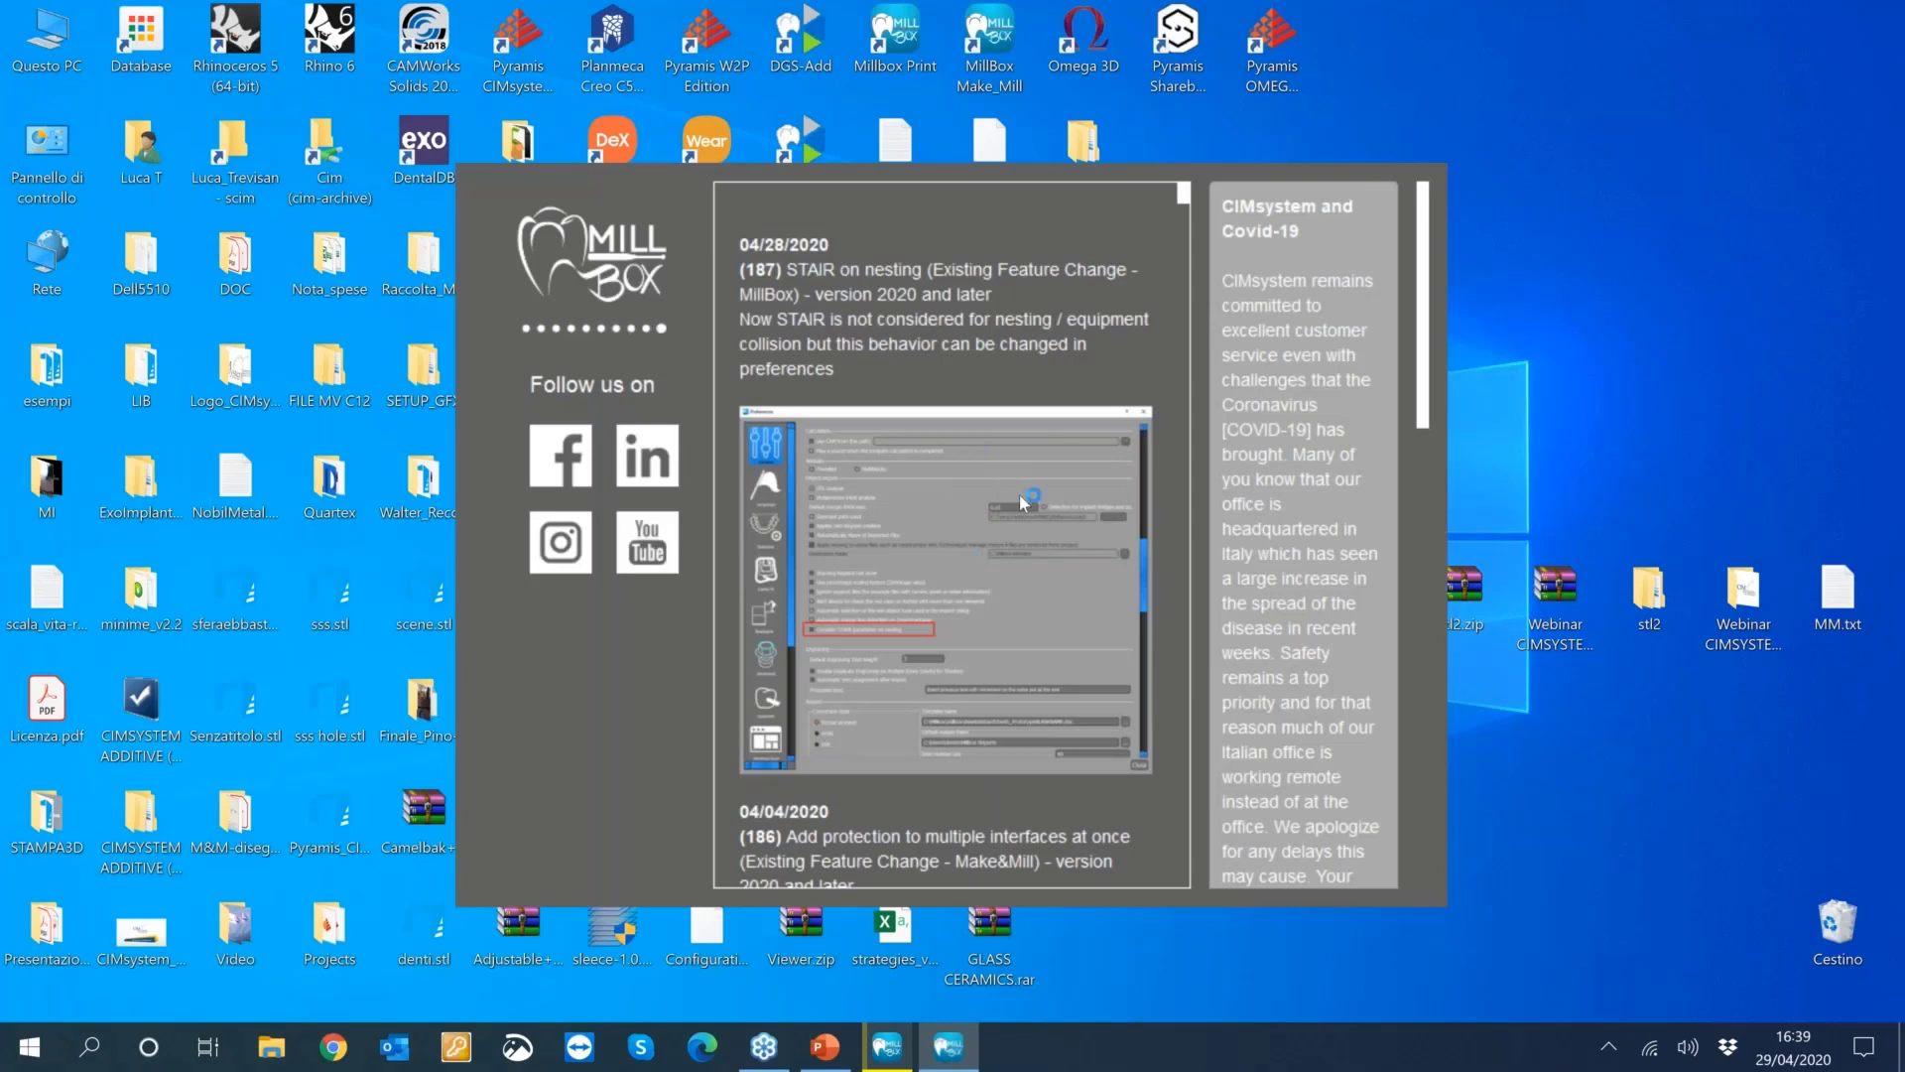
Read the release notes on the MillBox start-up screen, including the one on adding protection to multiple interfaces.
scroll(1015, 486, down, 3)
scroll(1015, 485, down, 10)
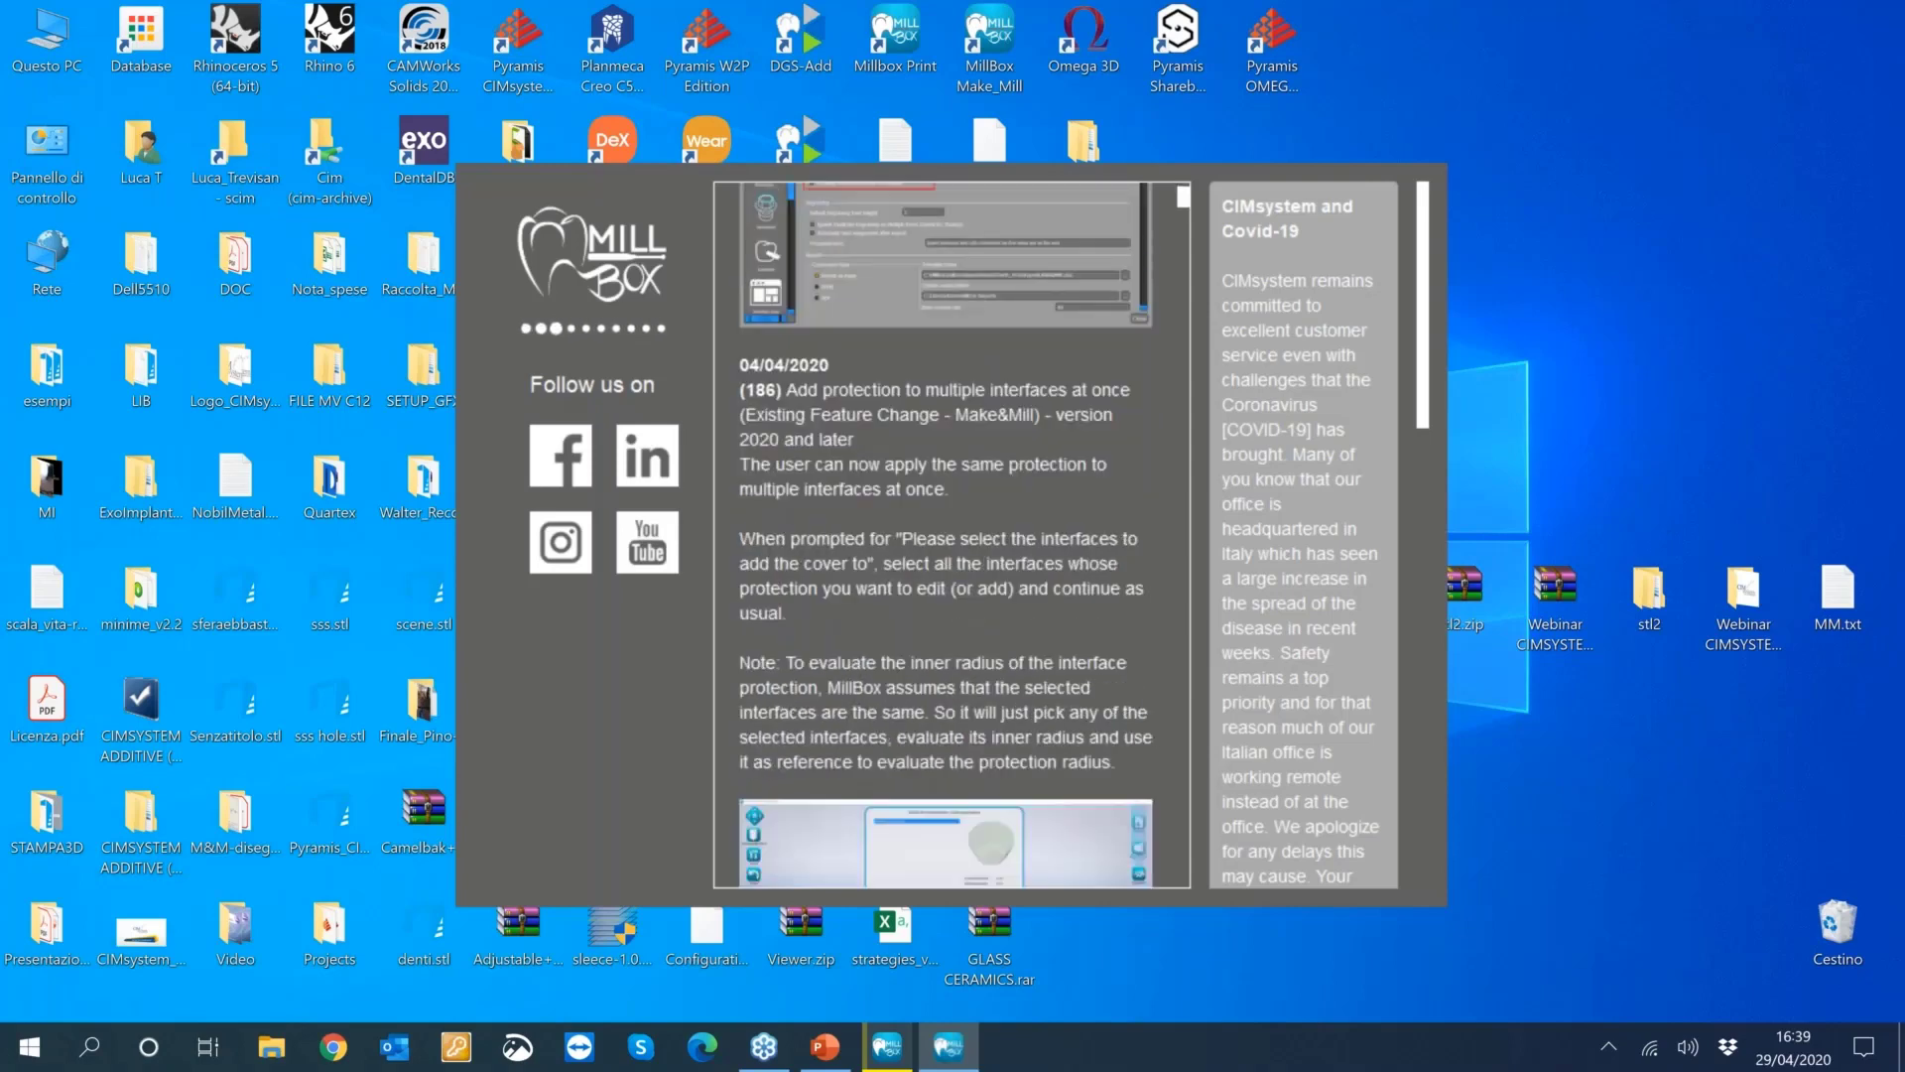
scroll(1027, 539, down, 6)
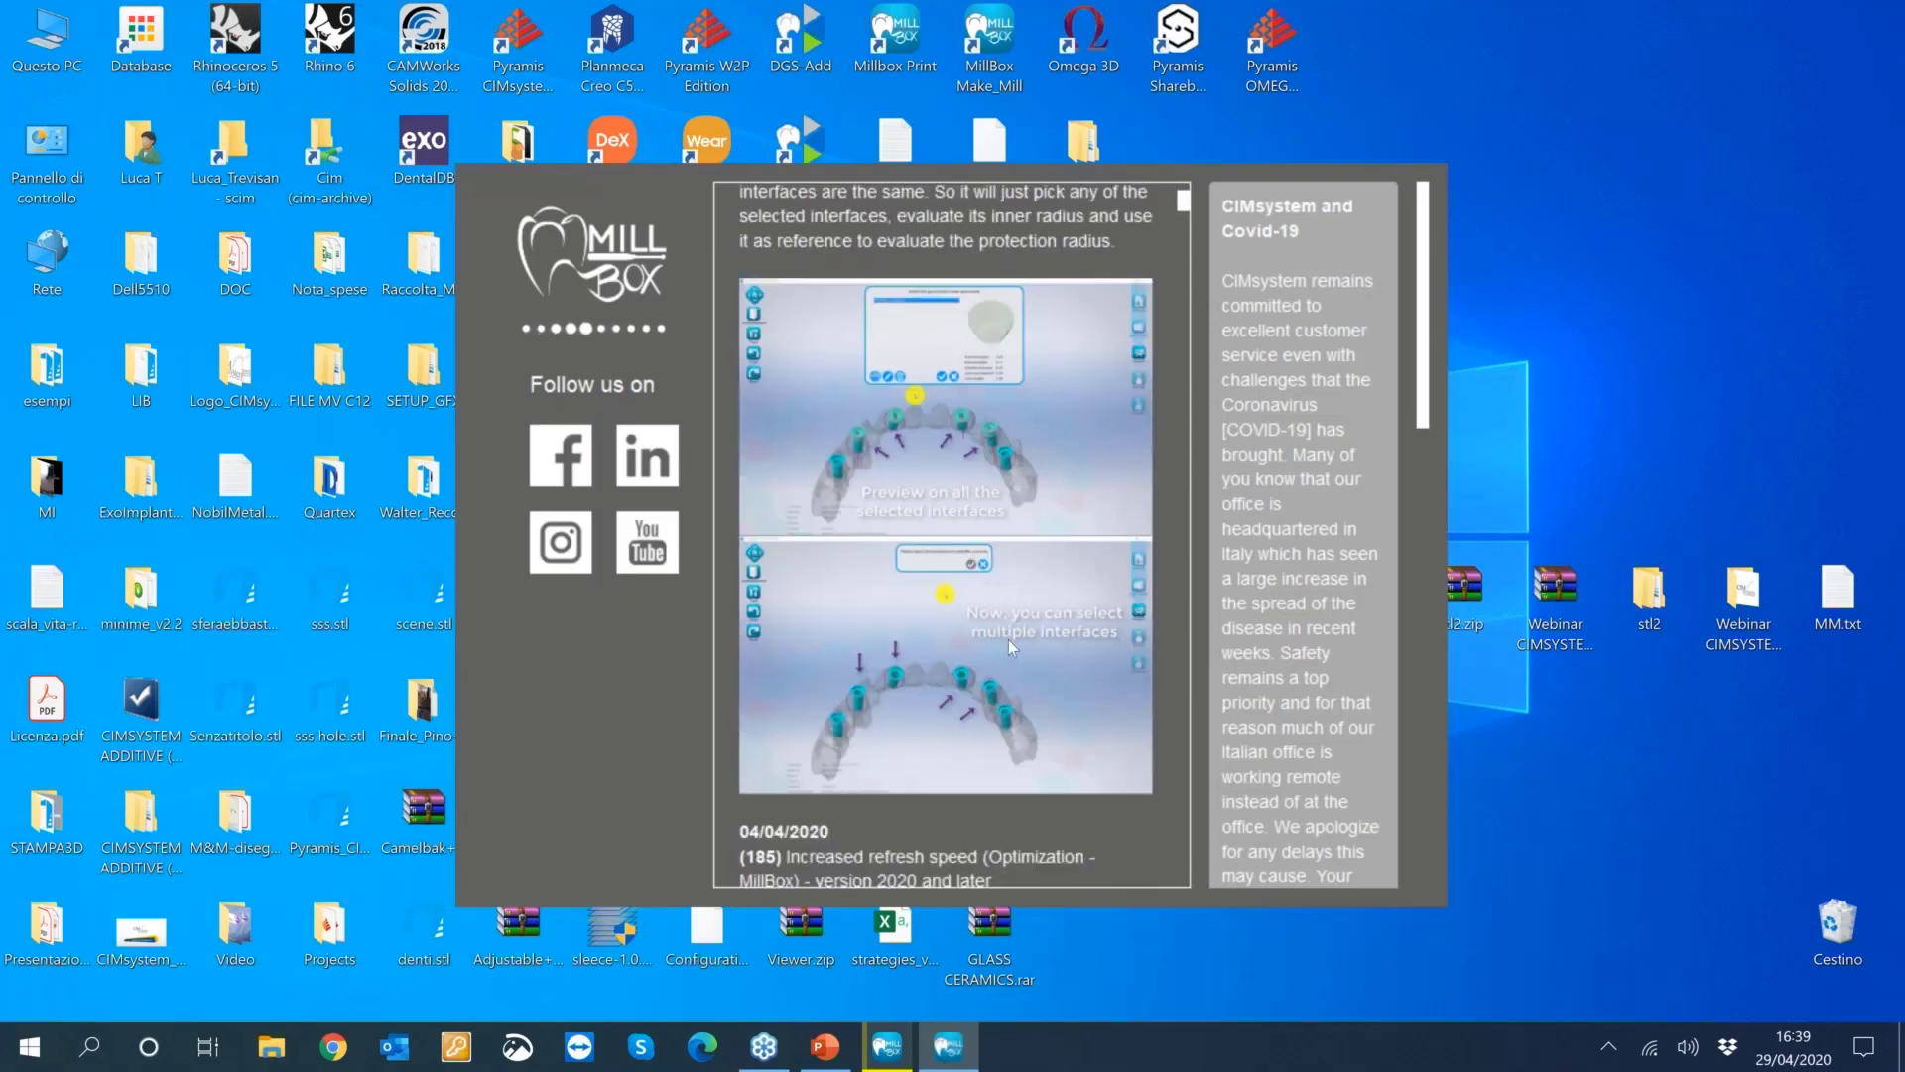
scroll(1010, 641, down, 9)
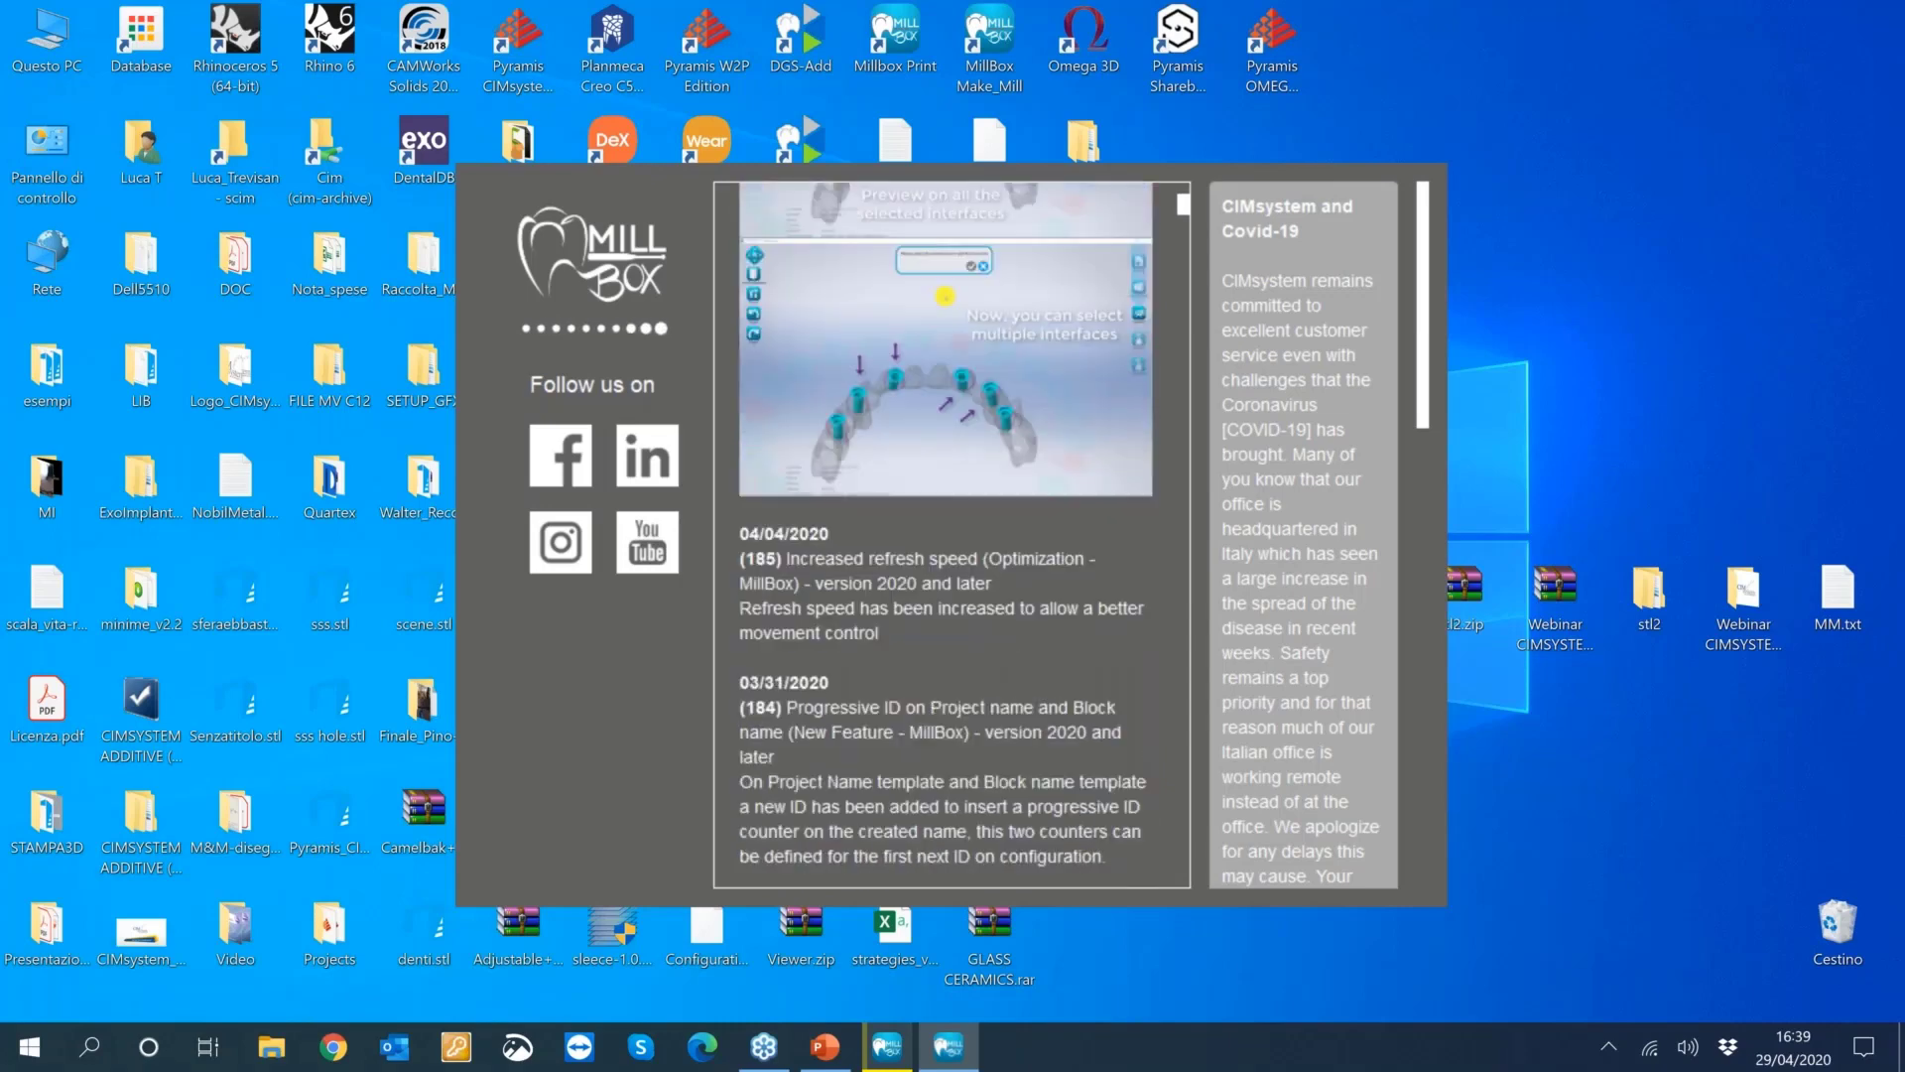
scroll(953, 595, up, 16)
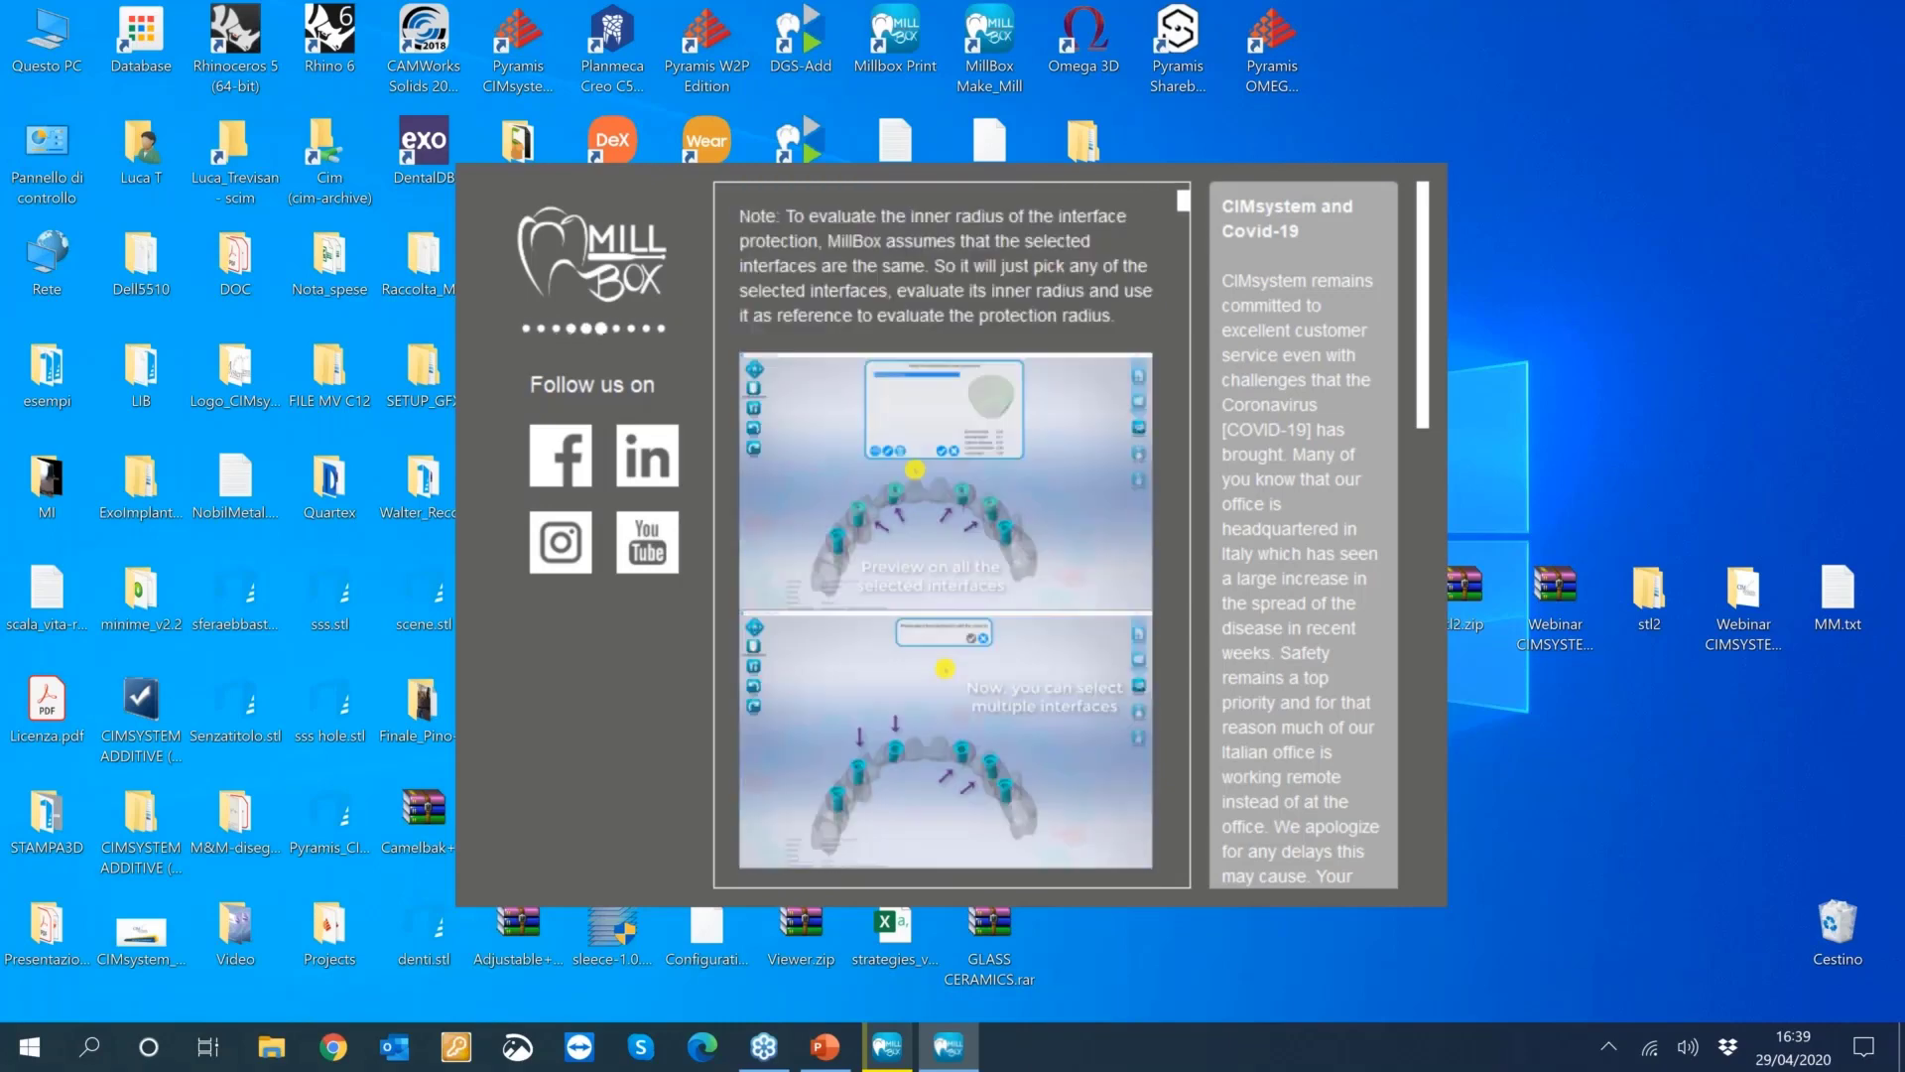
scroll(954, 535, up, 3)
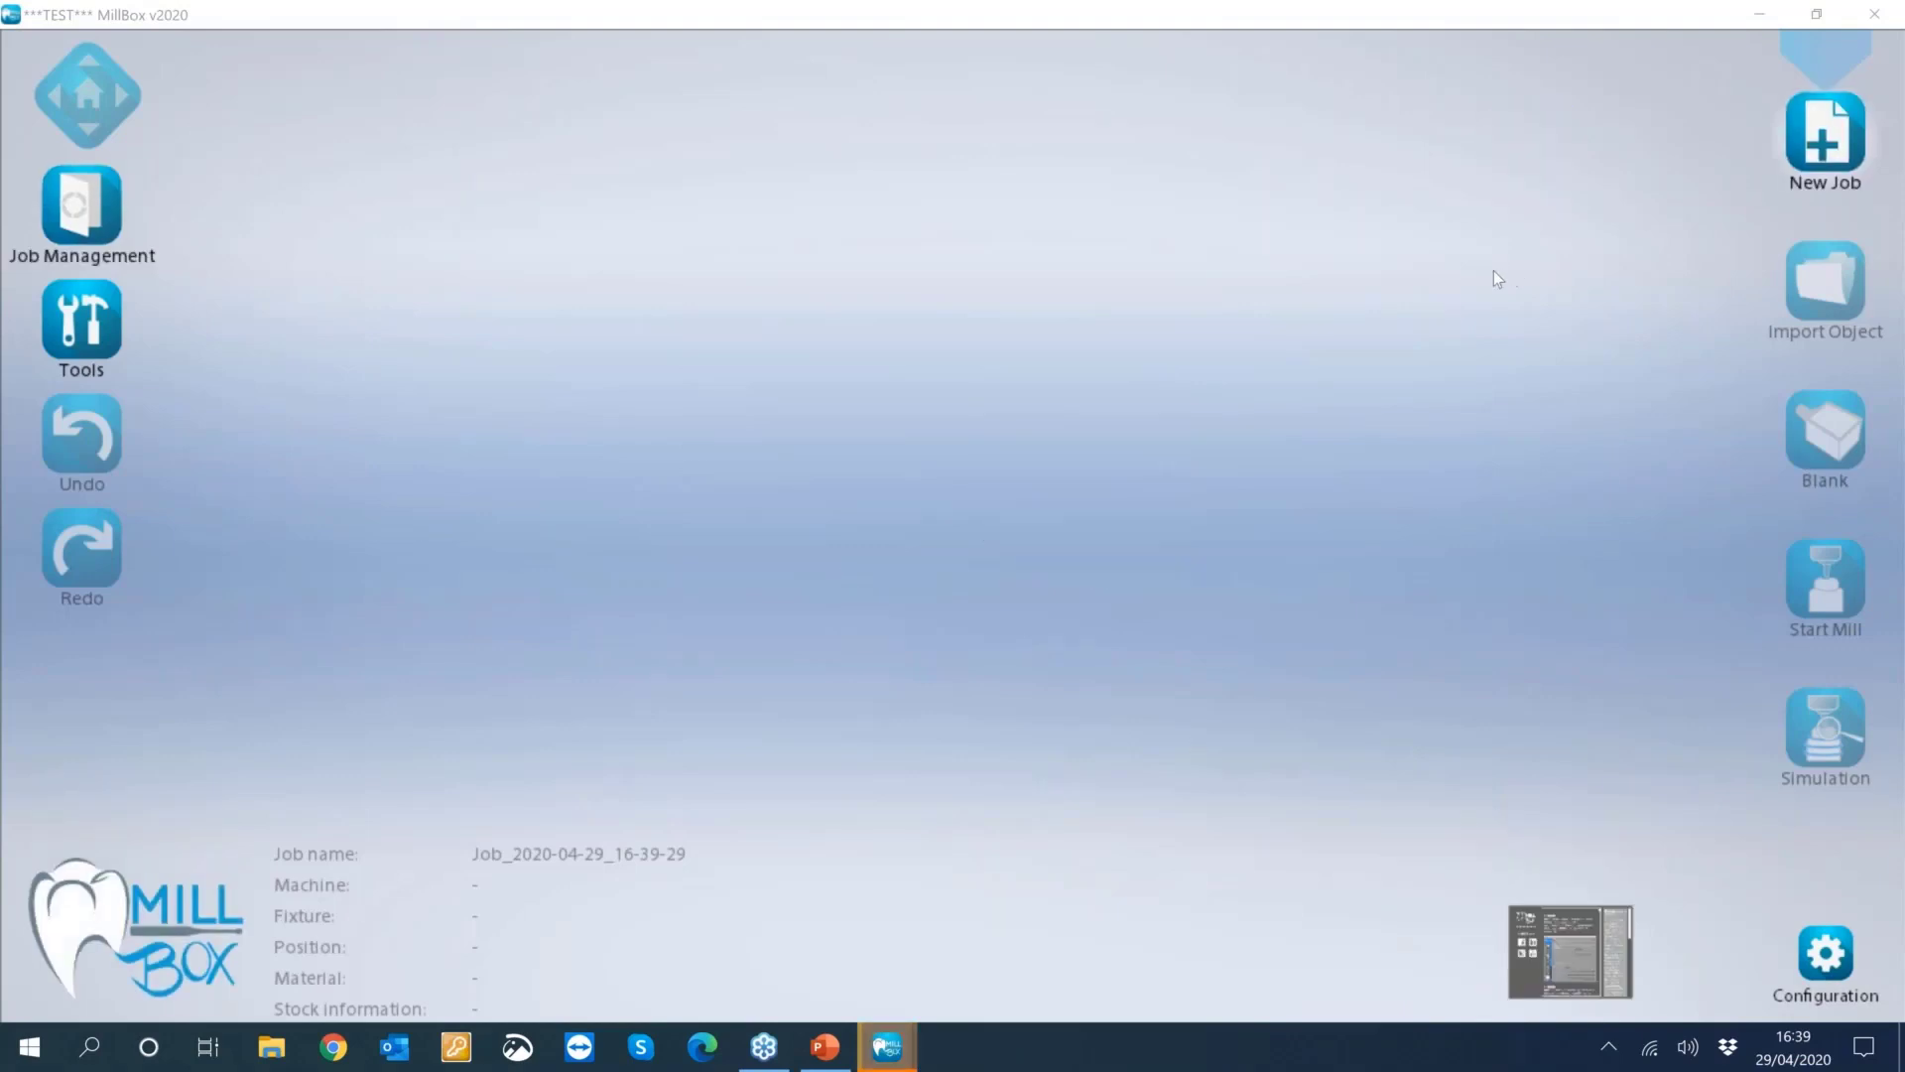
Create a new job for the DNG 20U LINEAR SINT_PLATE machine in Chrome Cobalt, dismiss the object import, and inspect the plate blank with its pins.
click(1830, 149)
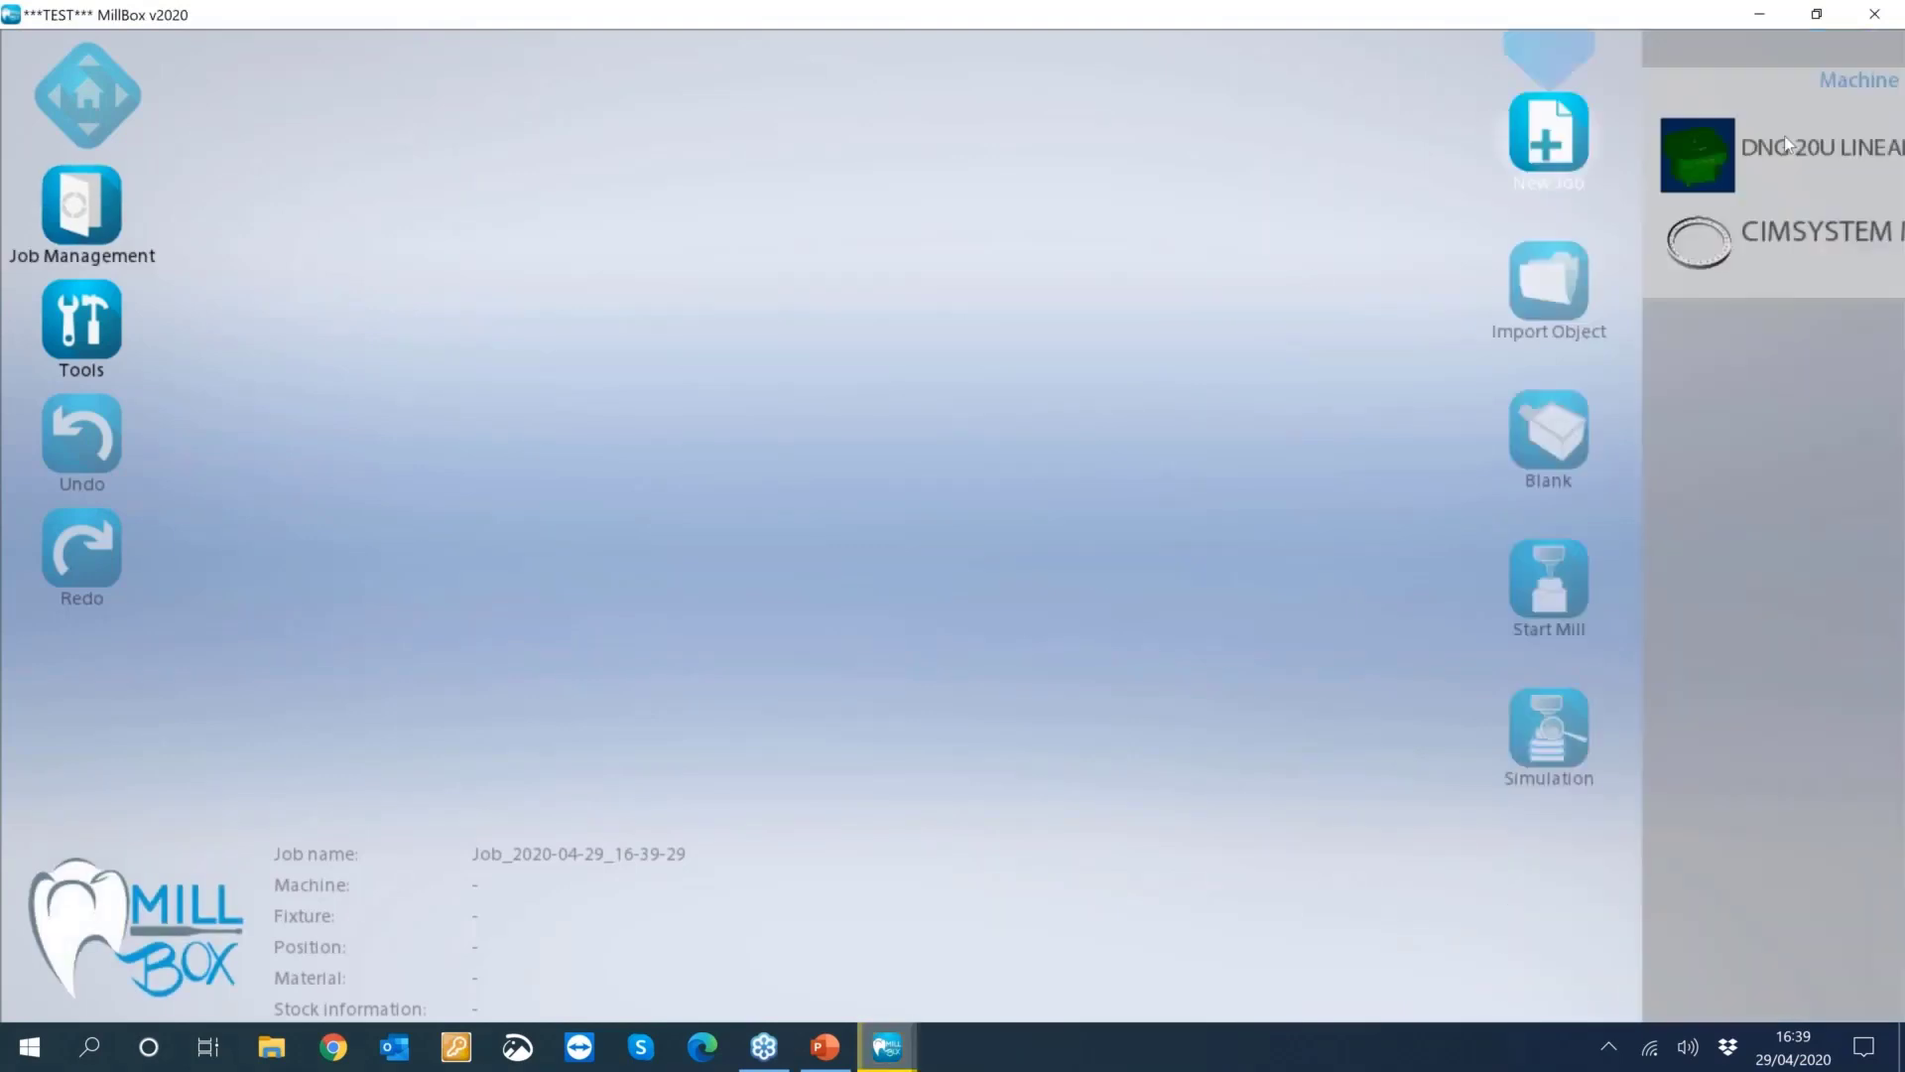
click(1723, 150)
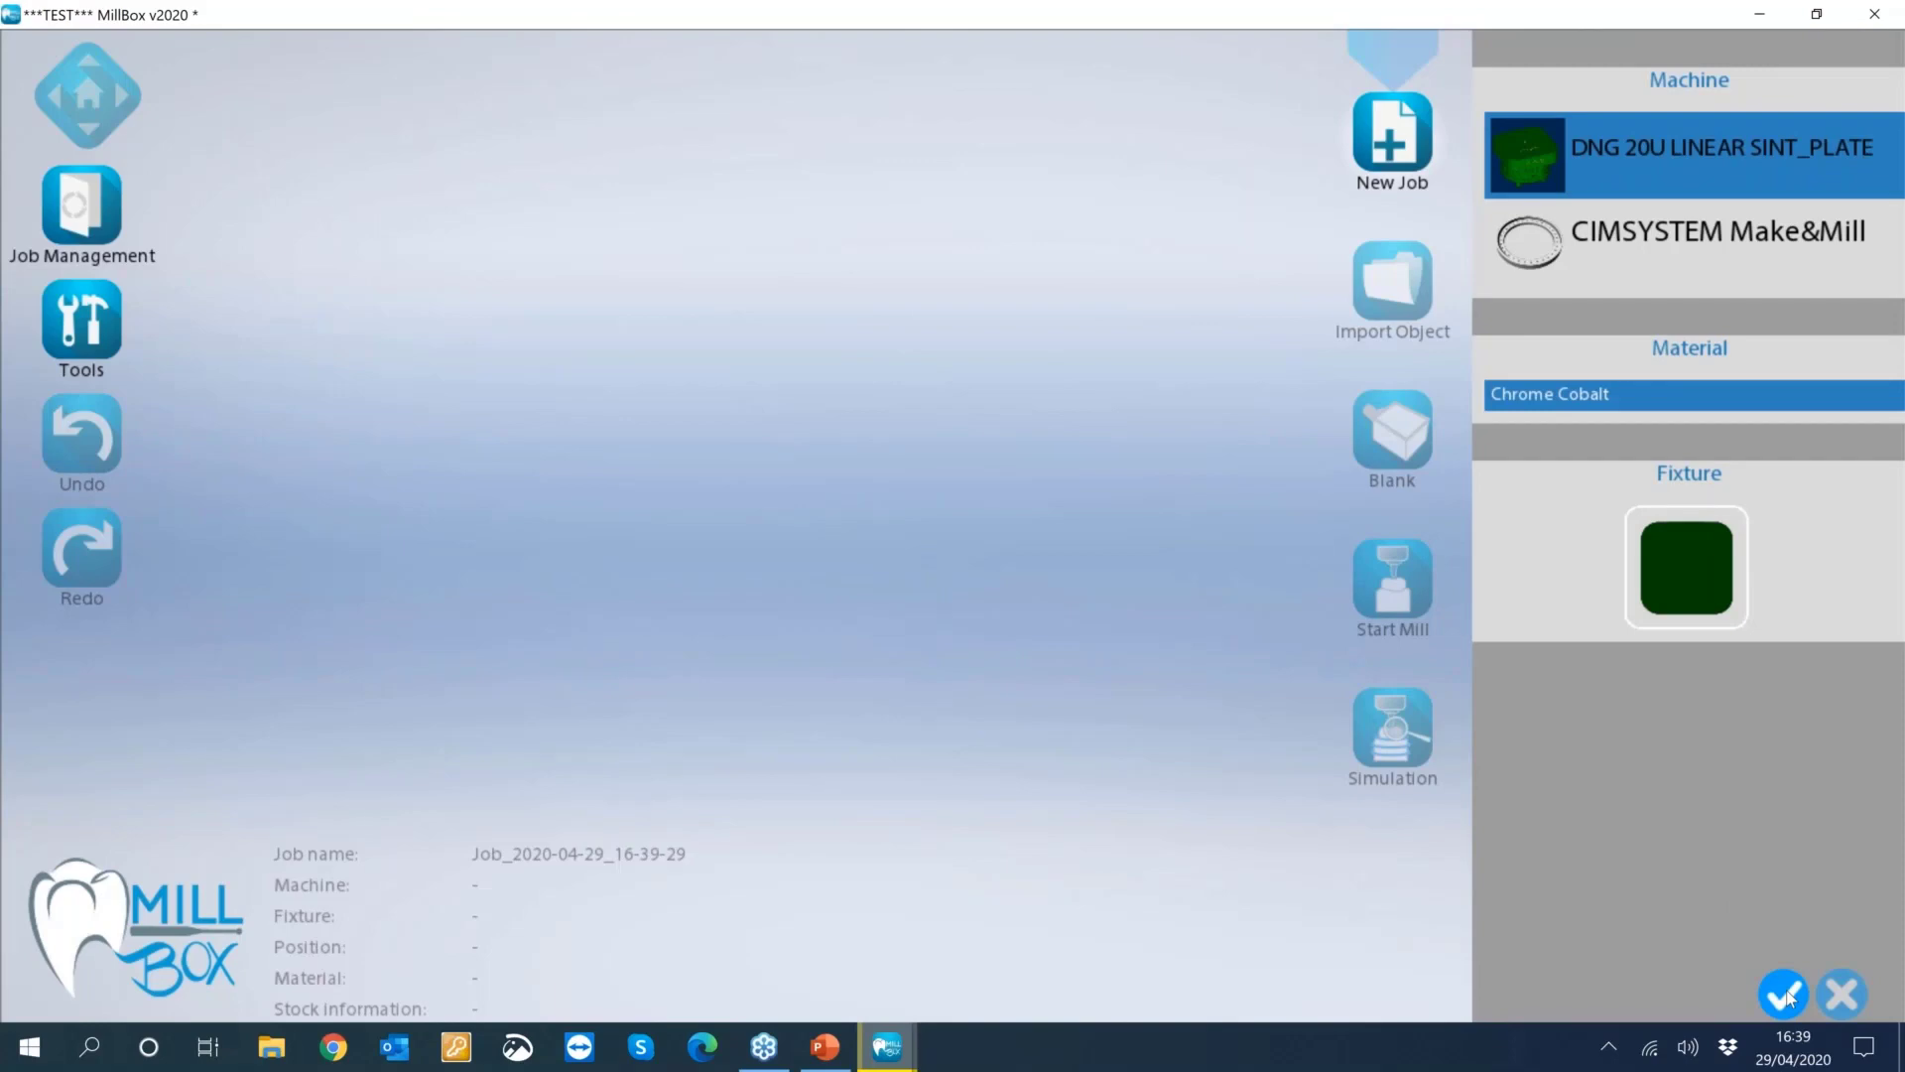
click(1785, 992)
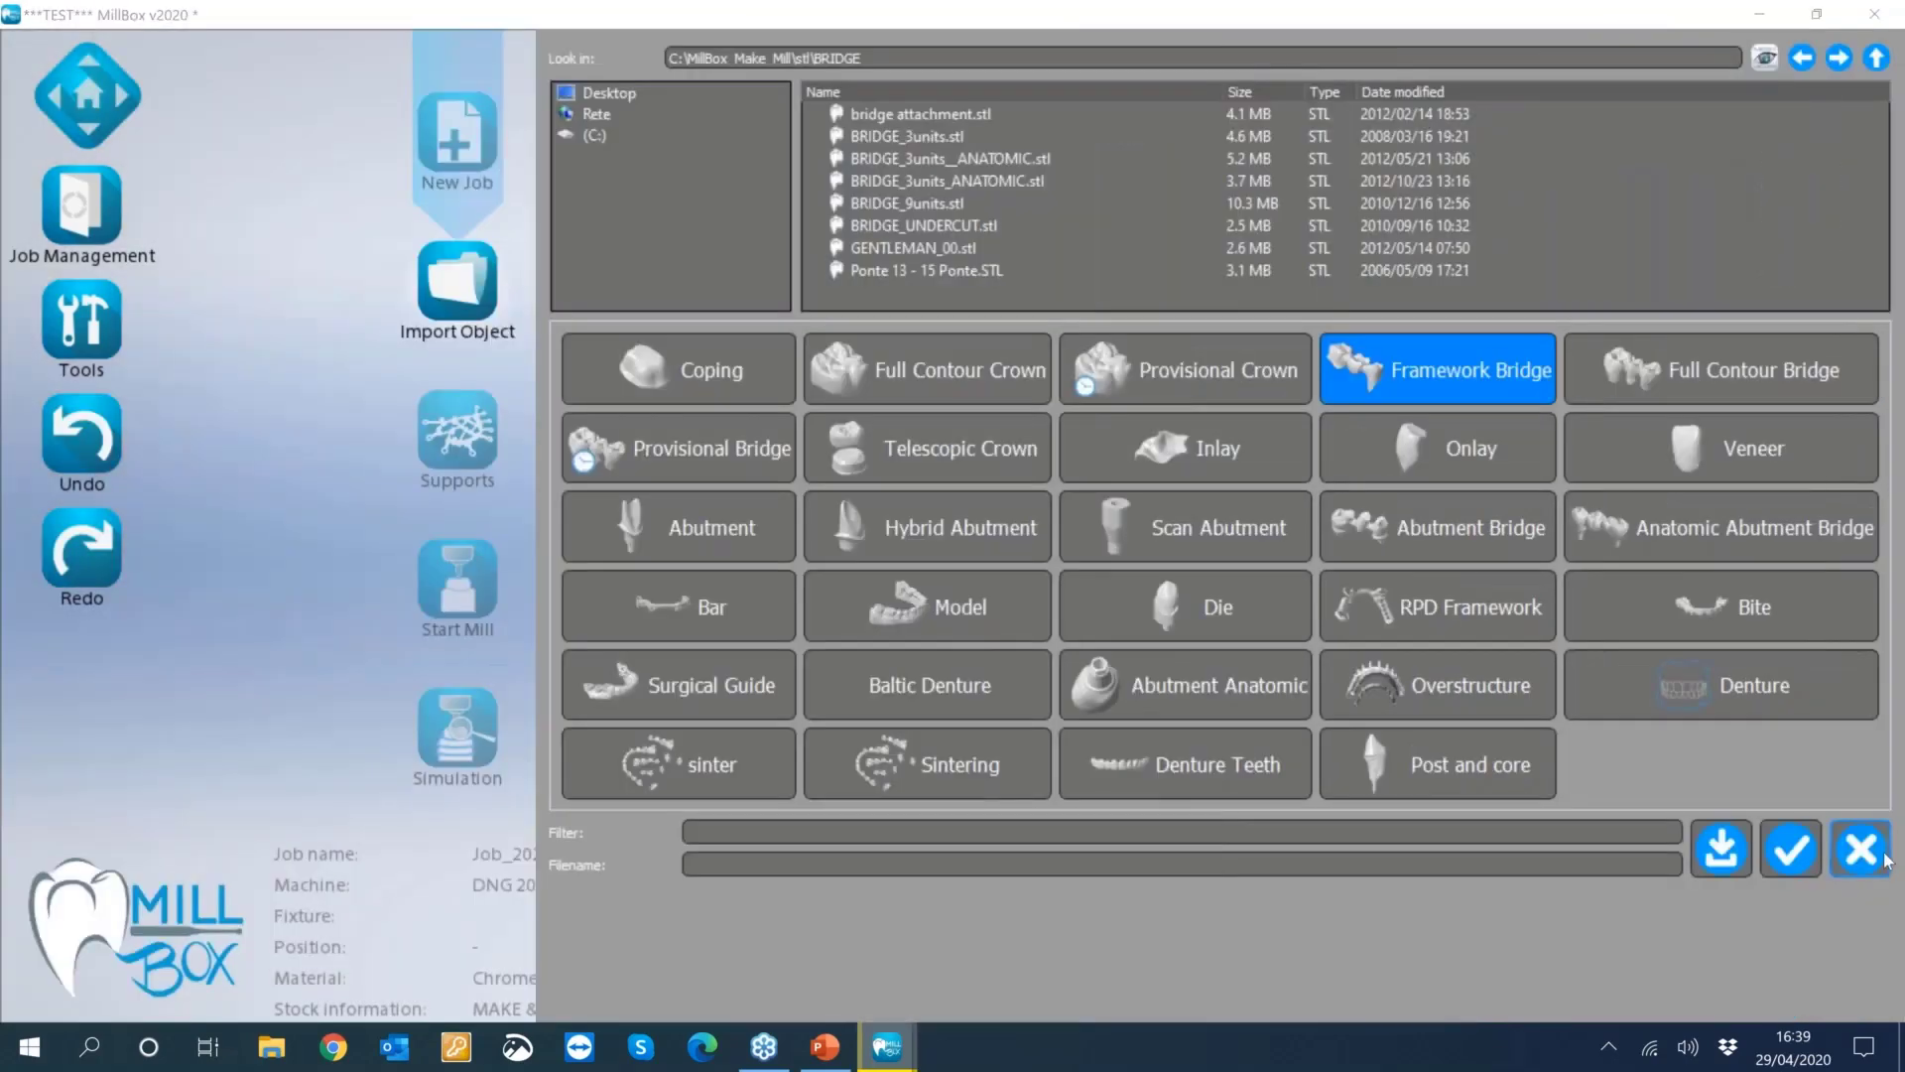
click(1858, 847)
middle_drag(1047, 721, 1029, 674)
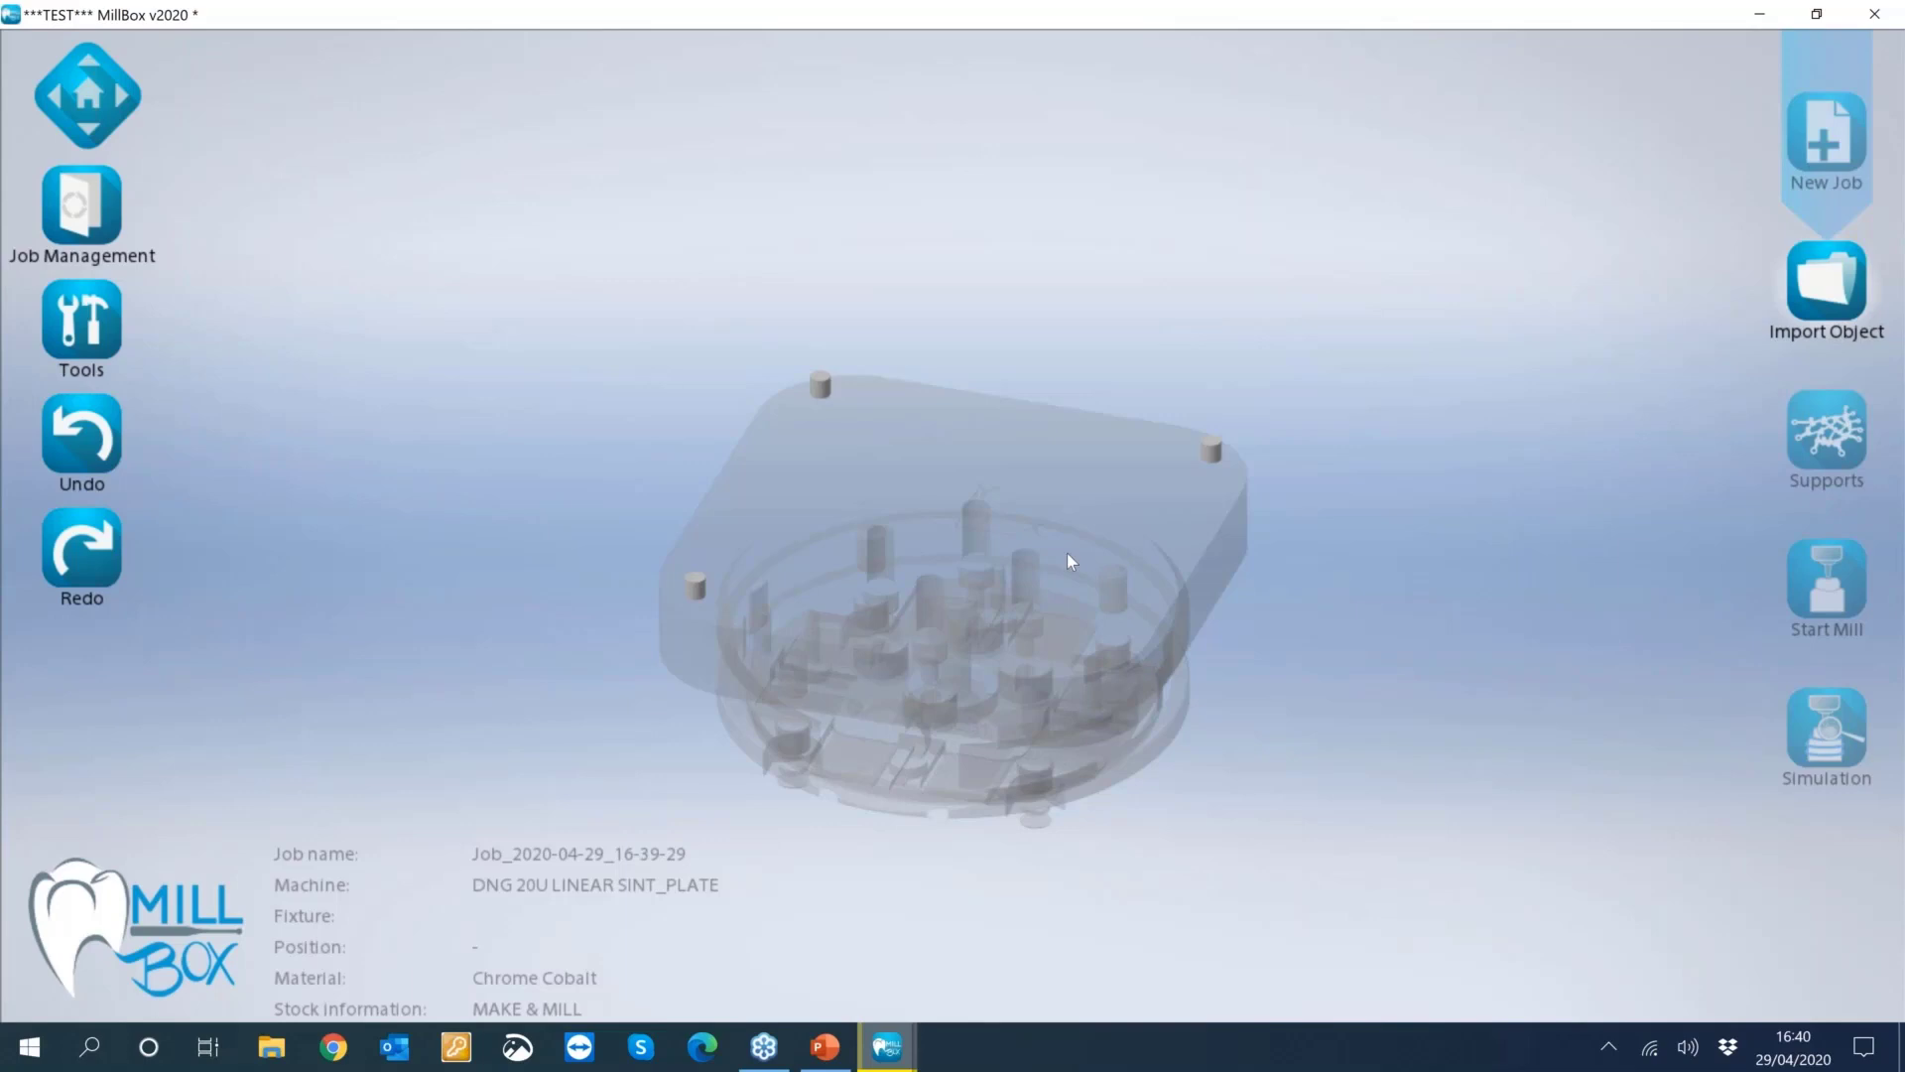
click(1826, 284)
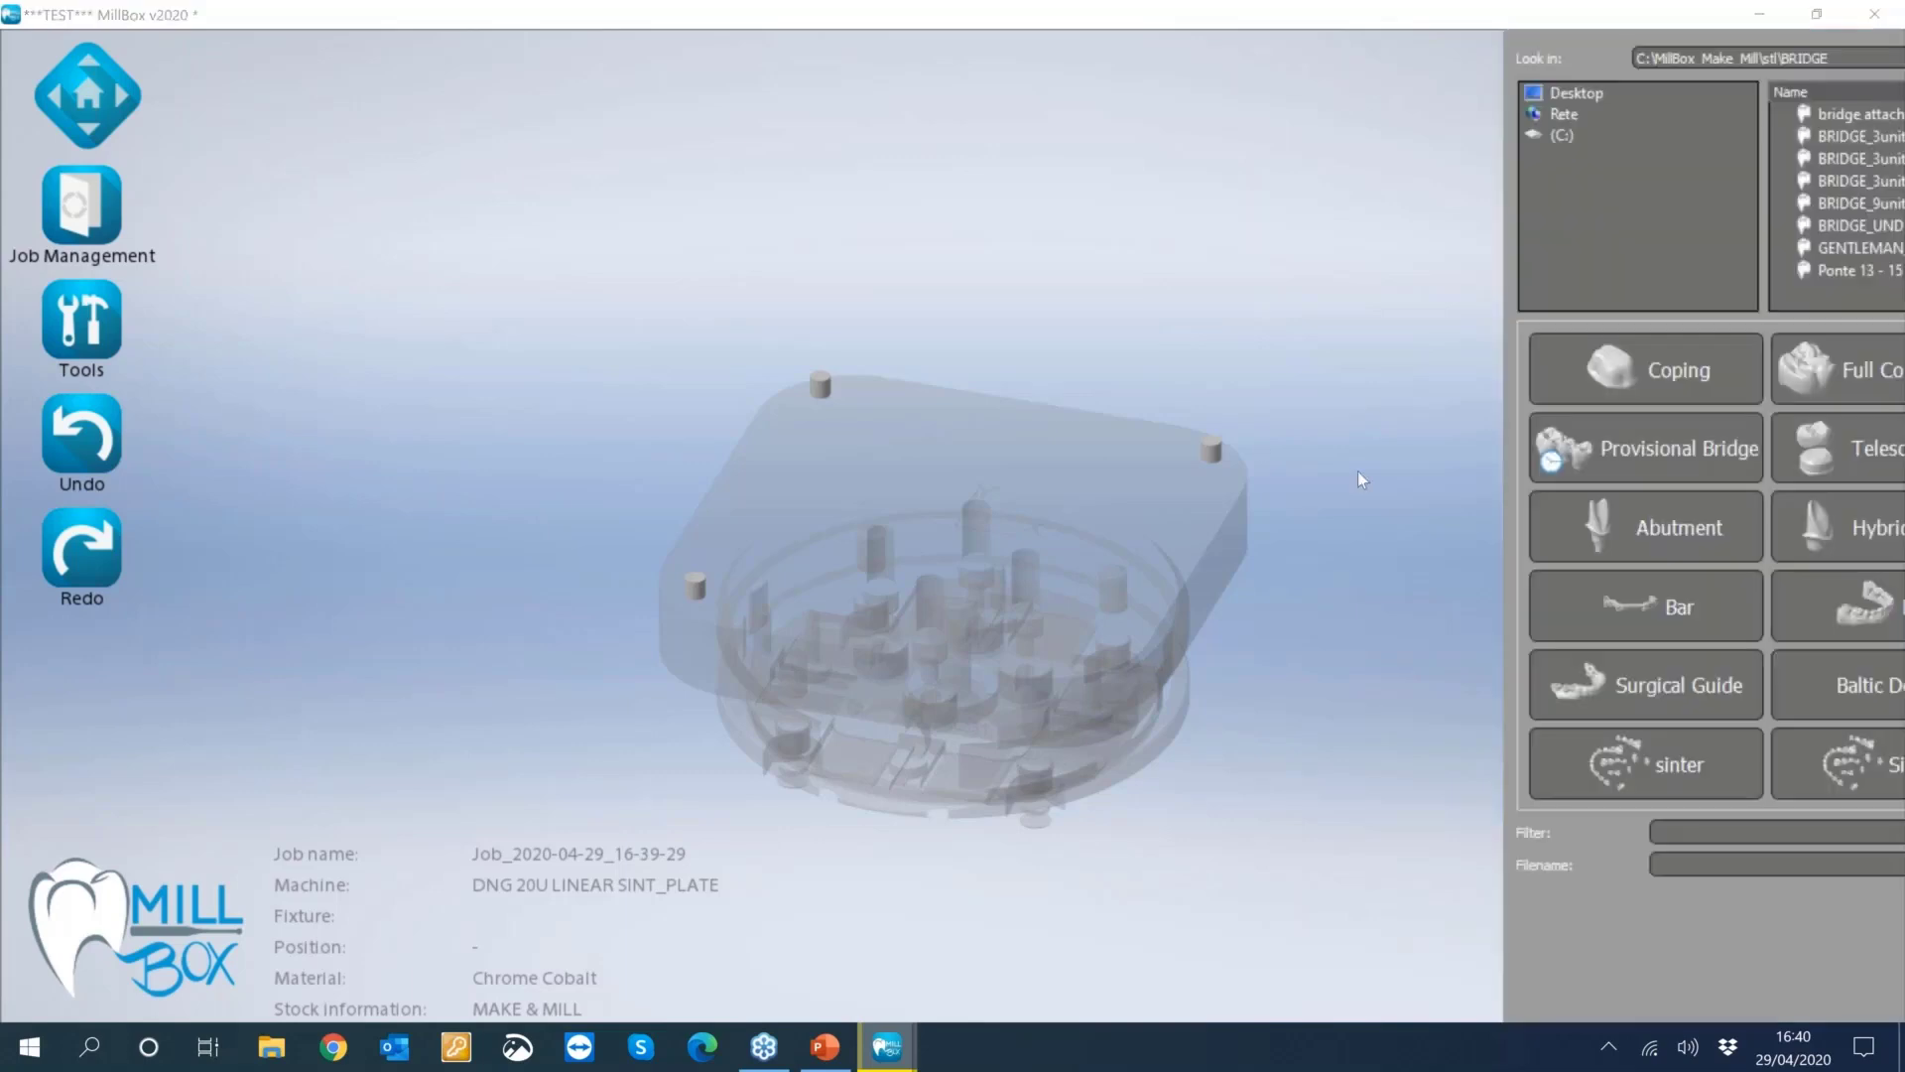
key(Escape)
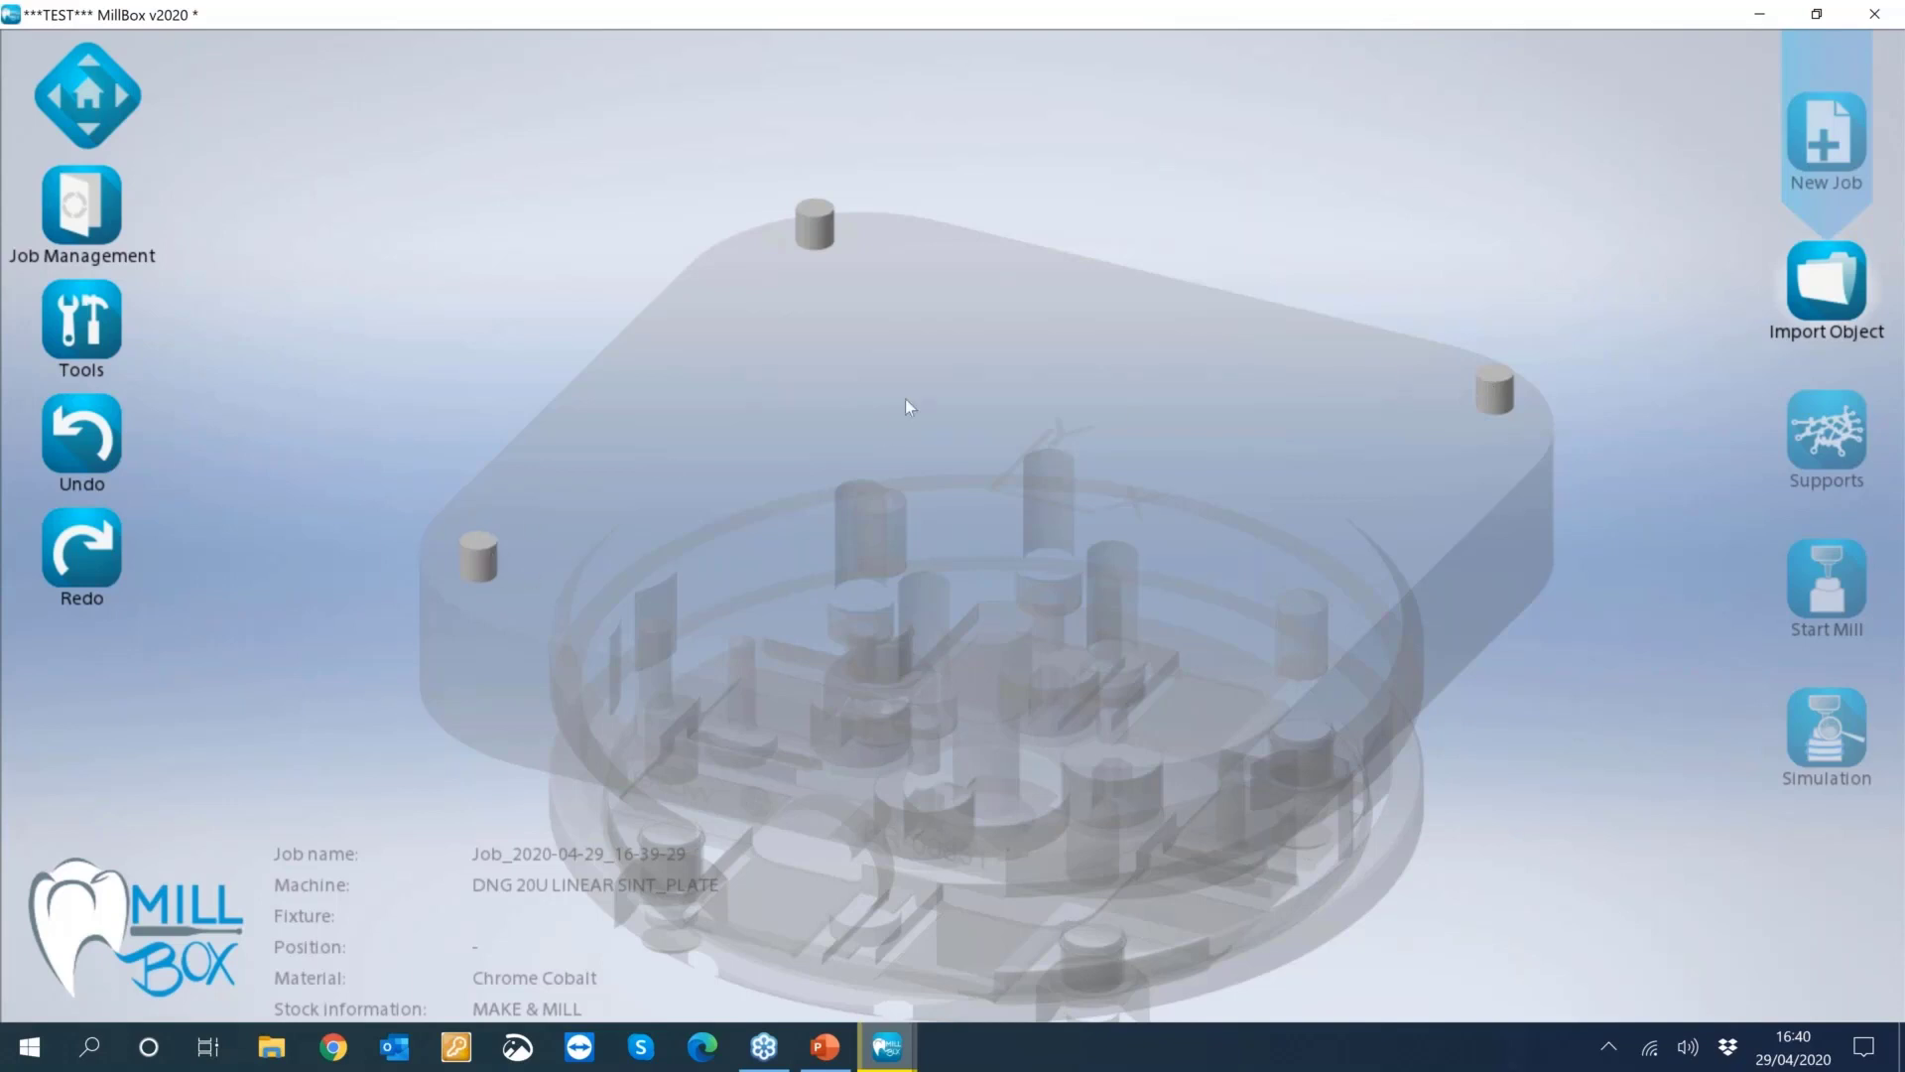
scroll(905, 399, down, 2)
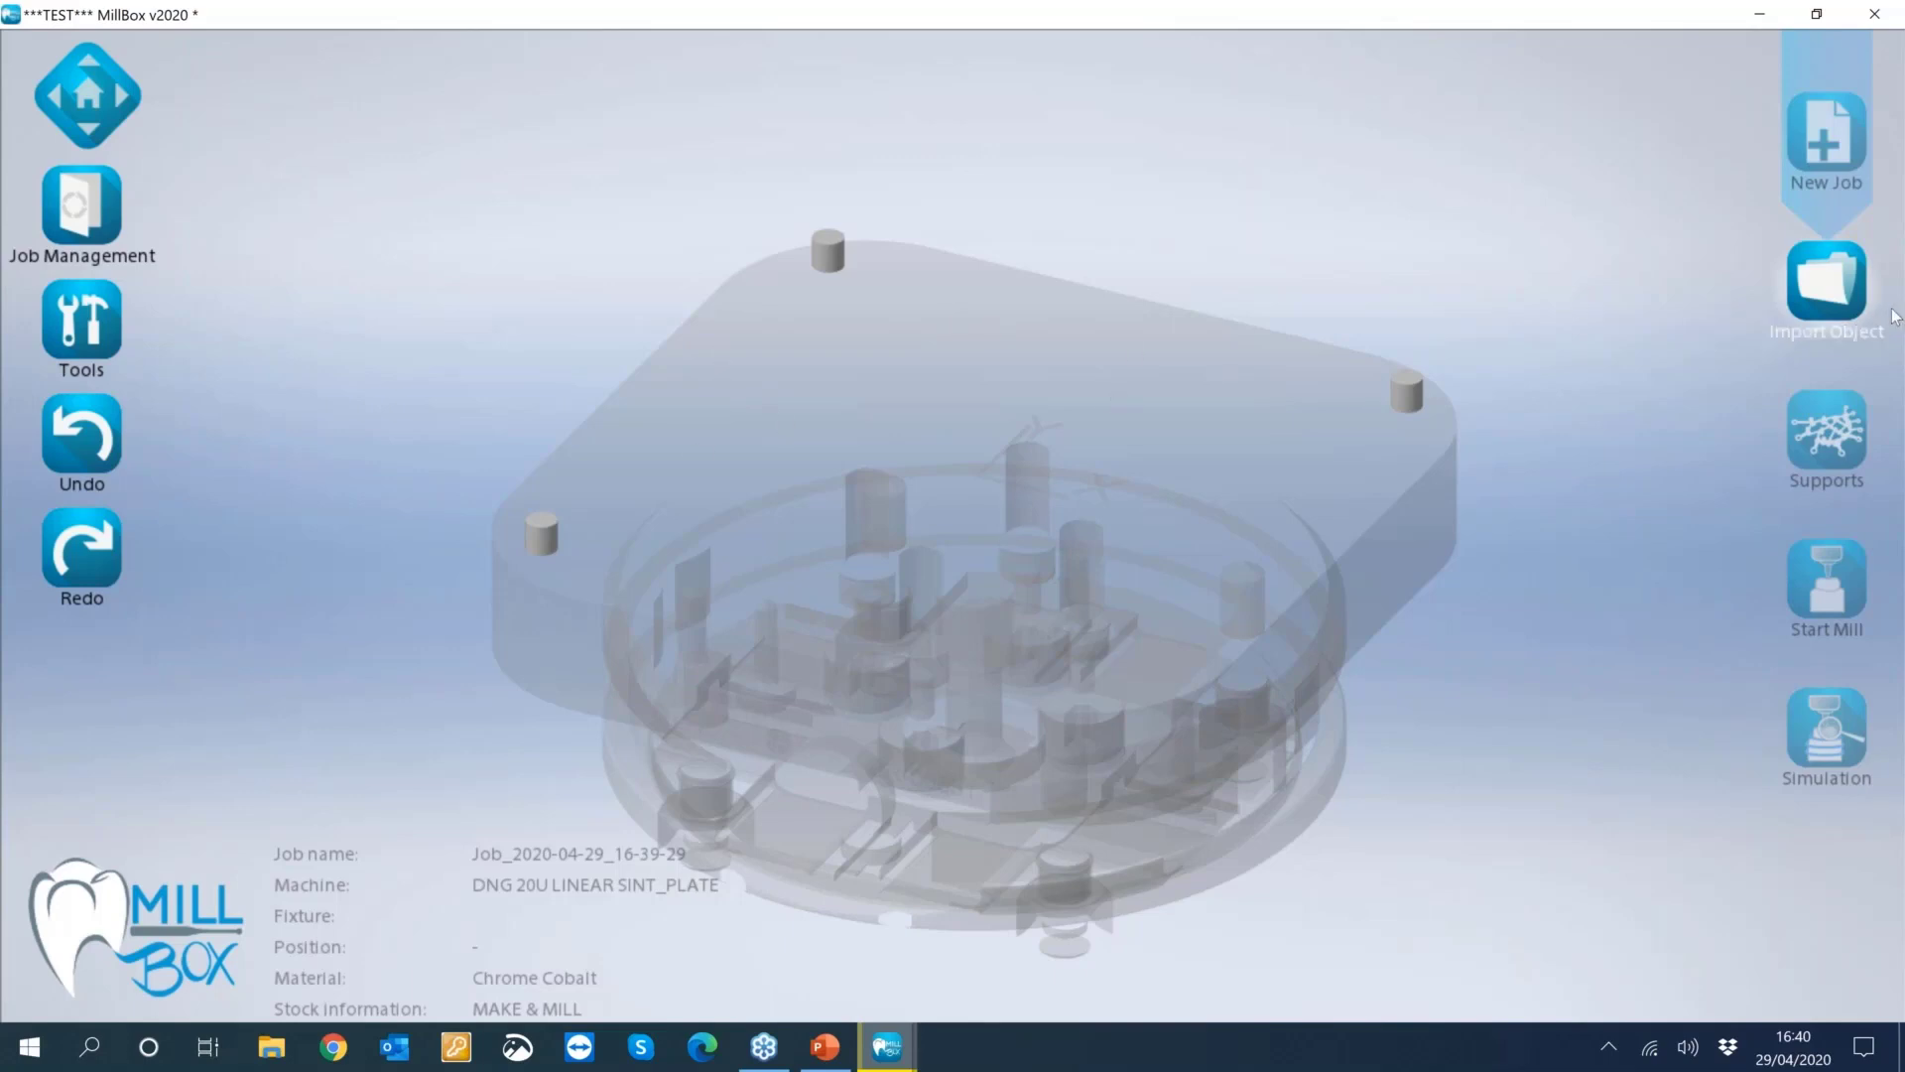
Import Ponte 13 - 15 Ponte.STL and GENTLEMAN_00.stl together as Framework Bridge objects.
click(1826, 284)
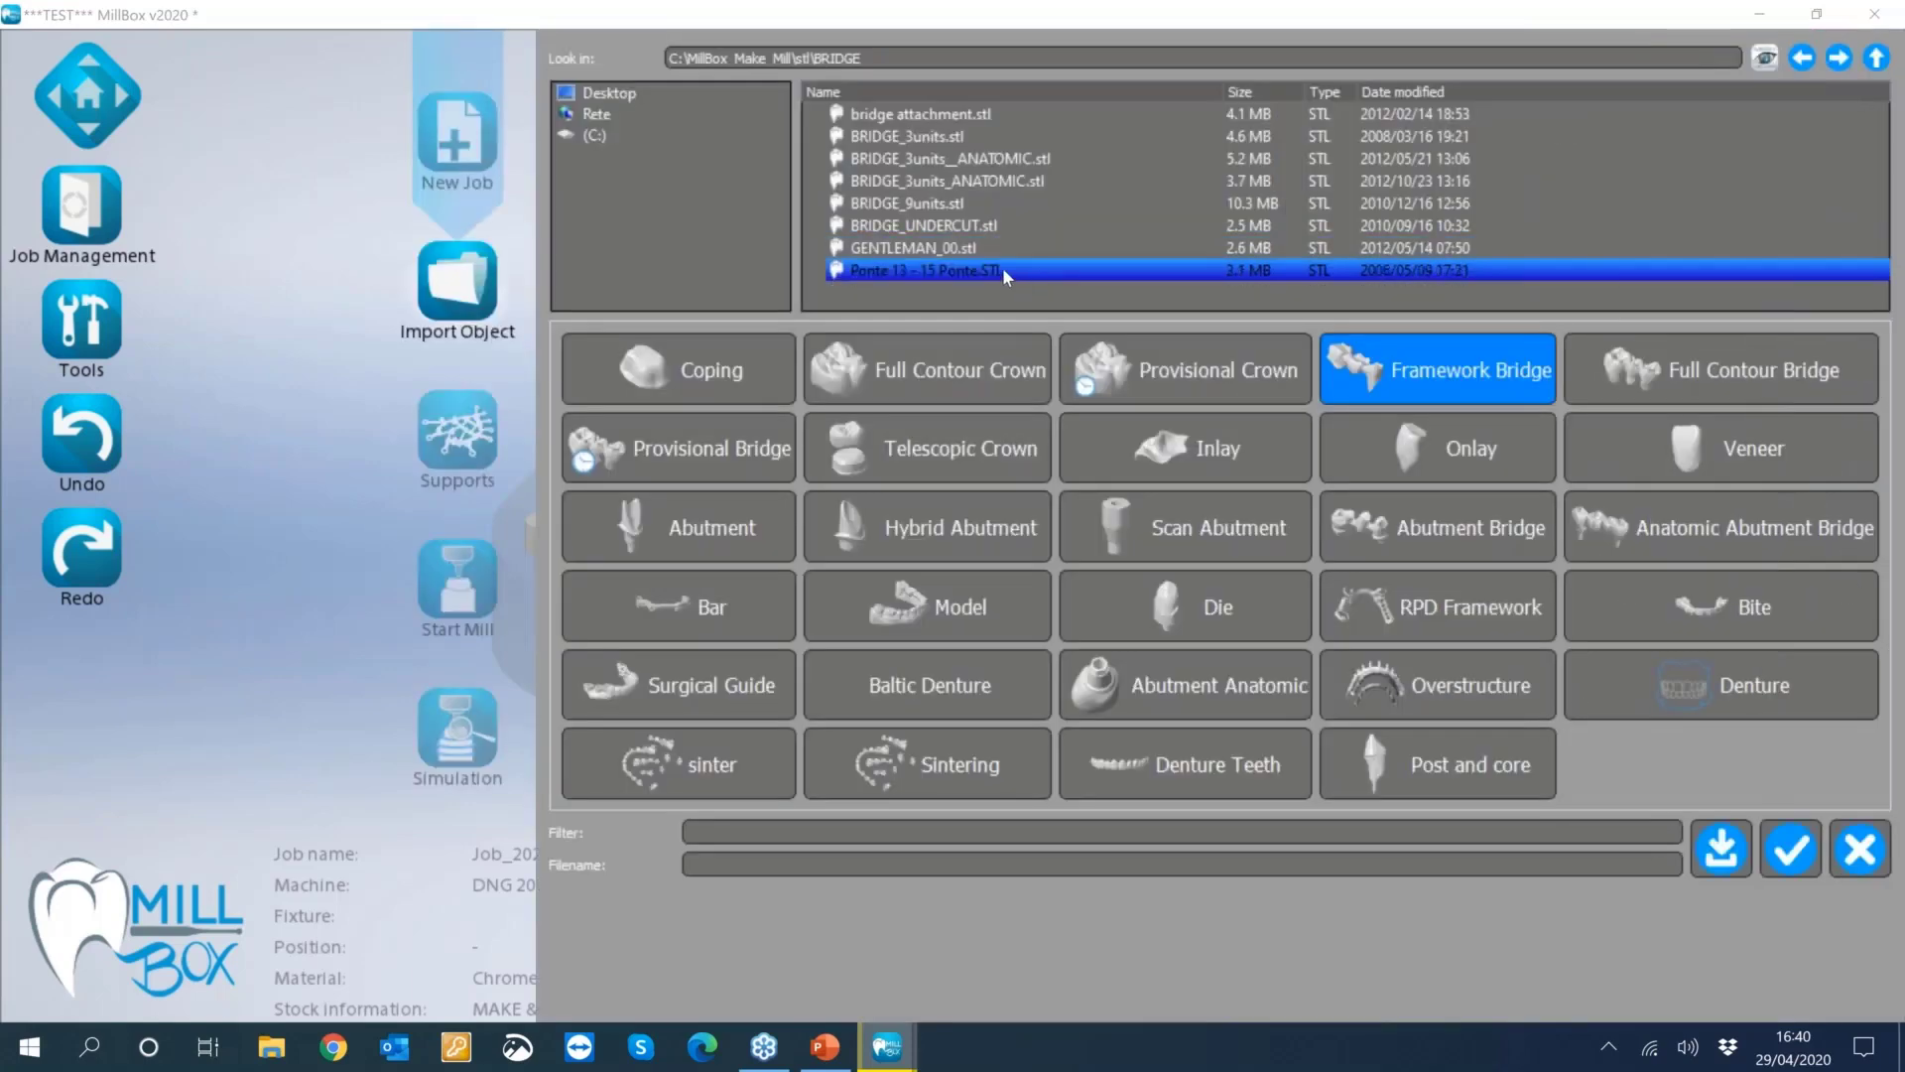
click(1002, 266)
ctrl+click(995, 250)
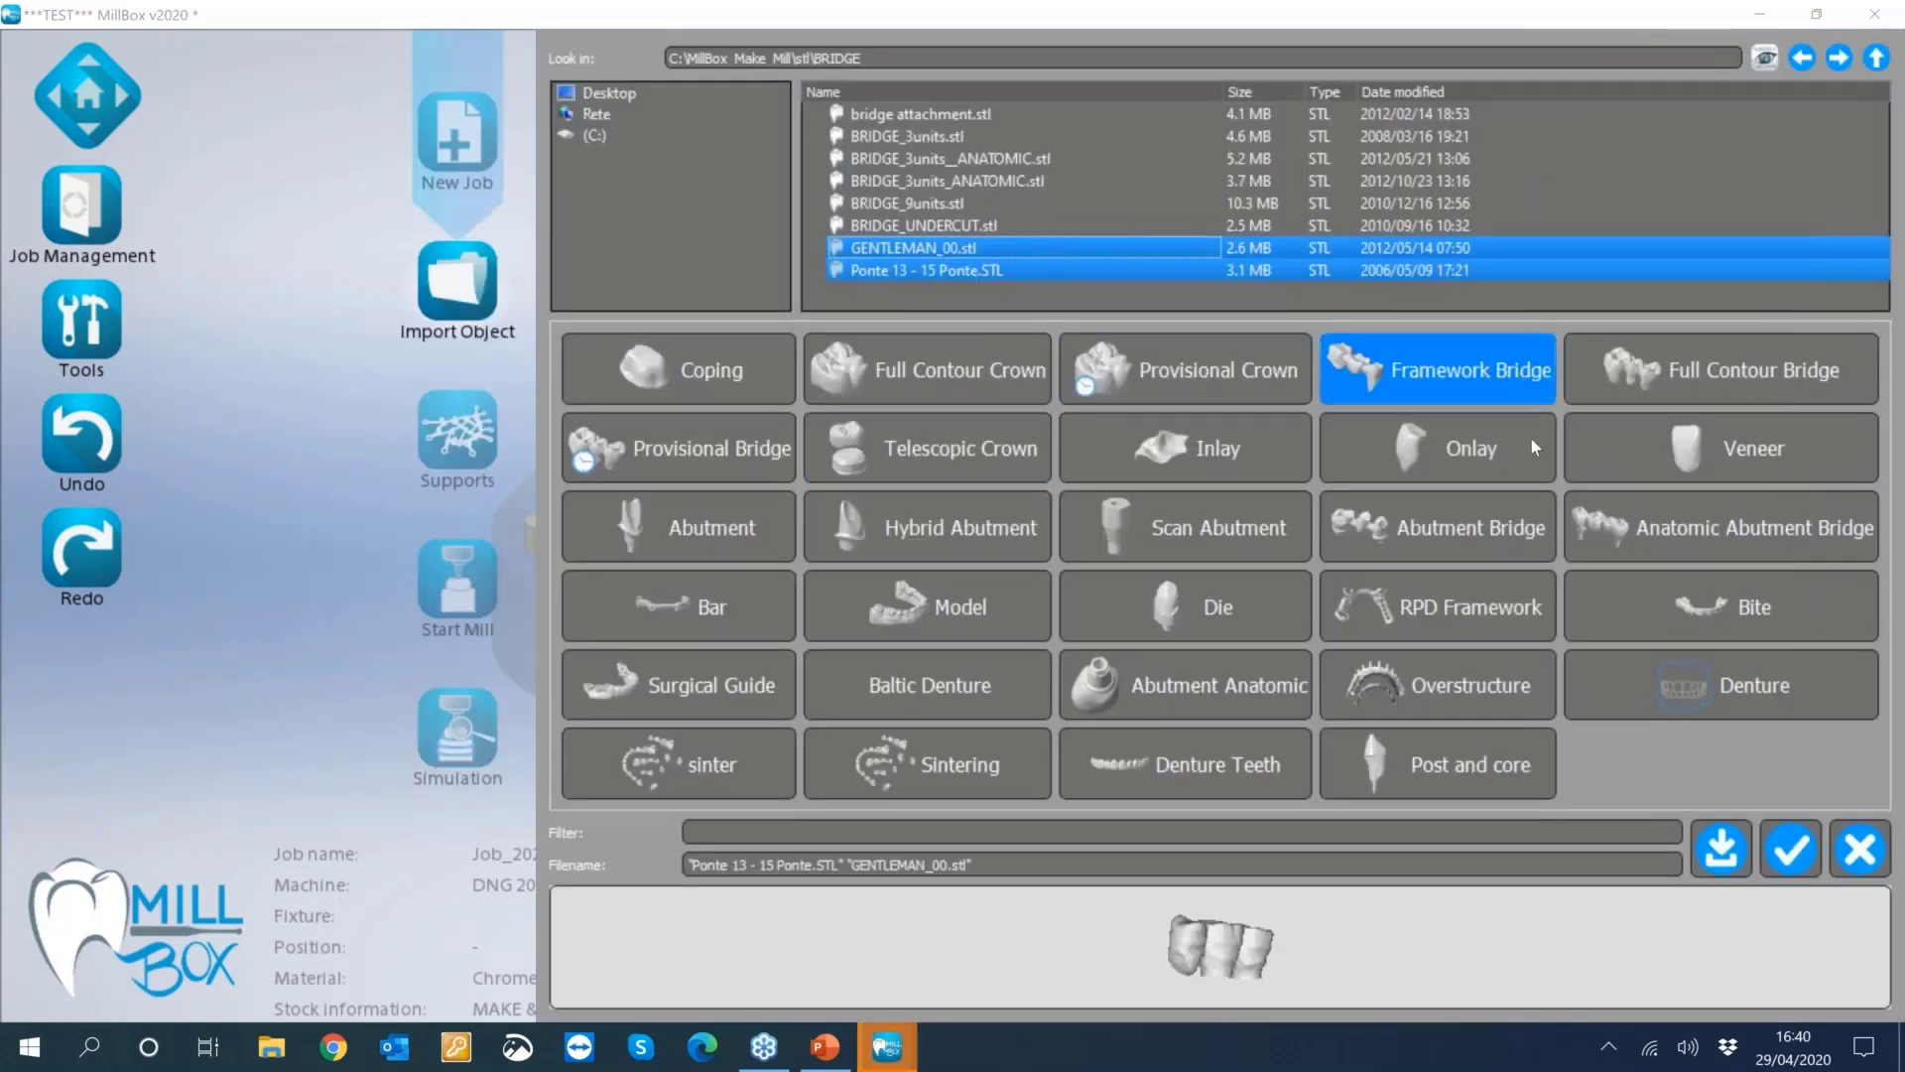
click(1792, 850)
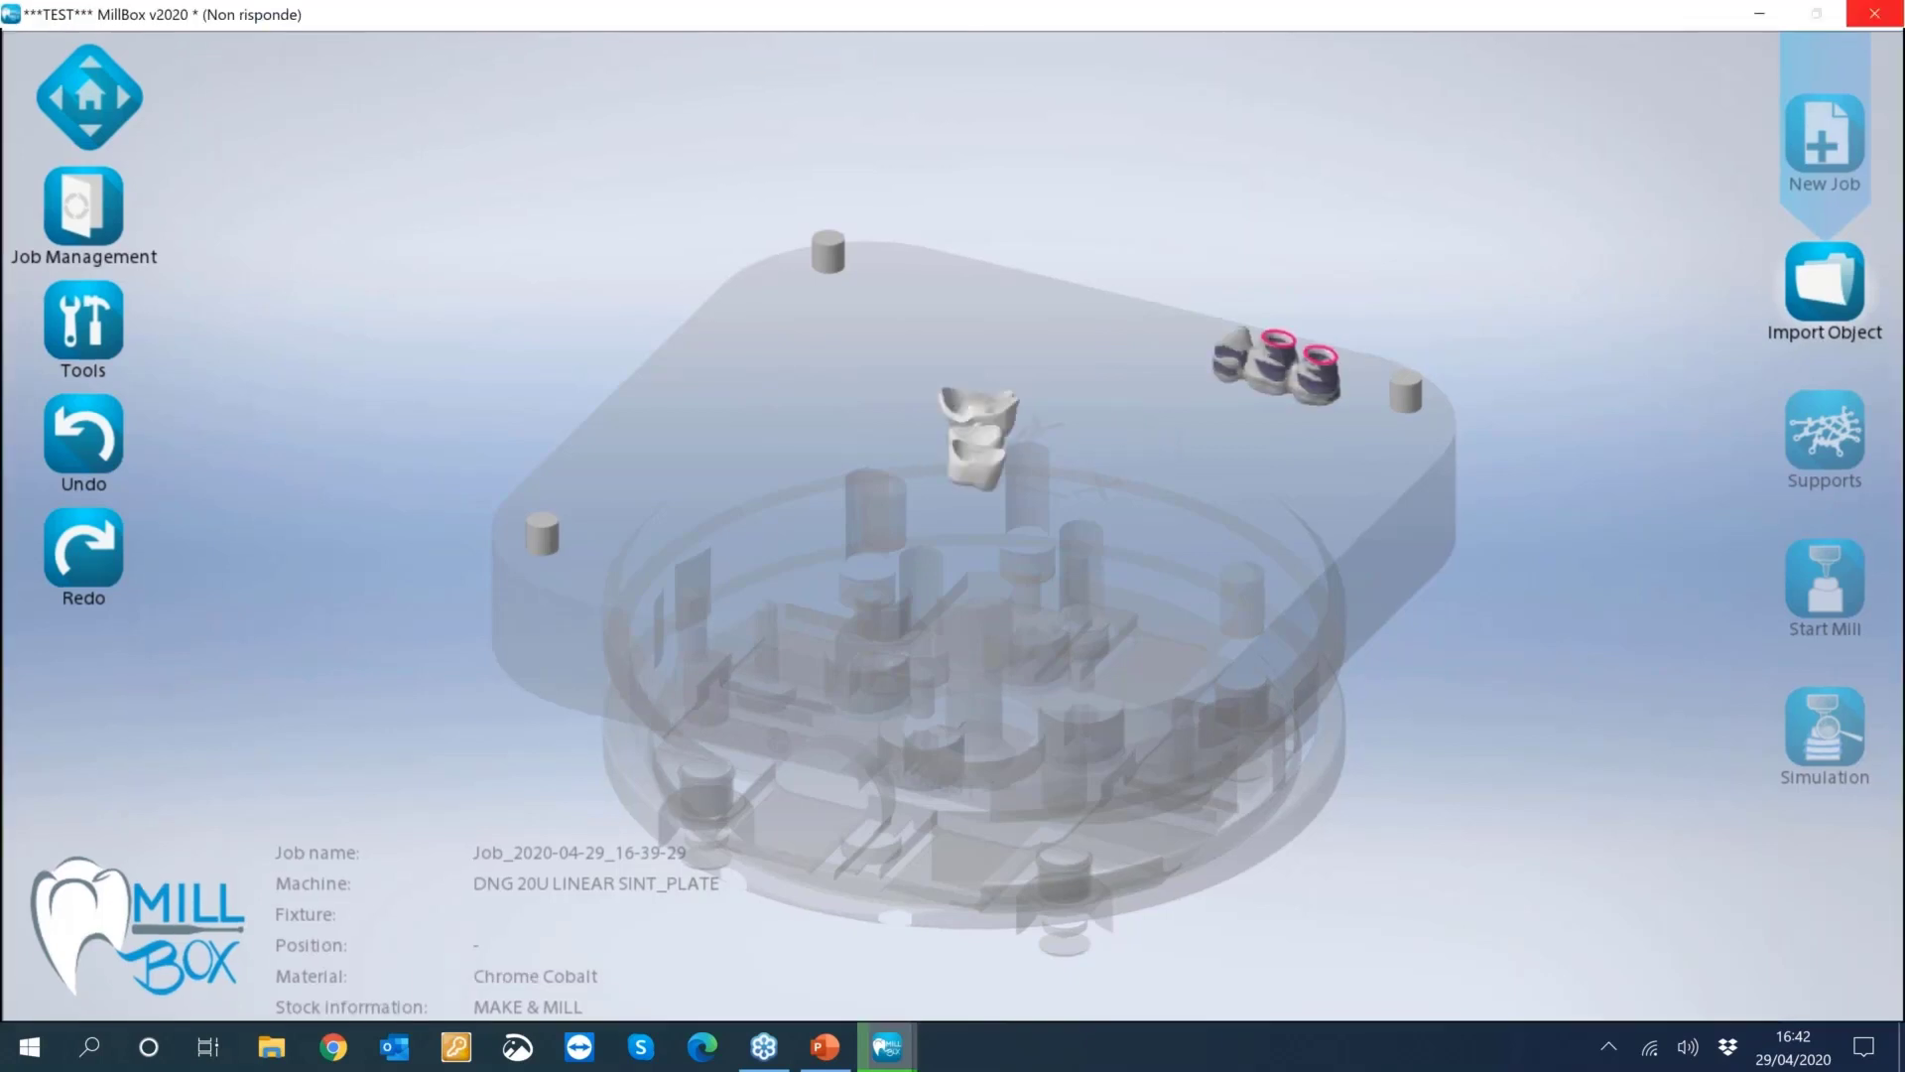
Move the Ponte 13 - 15 Ponte bridge to the plate corner beside the other bridge and deselect it.
middle_drag(1167, 359, 1244, 651)
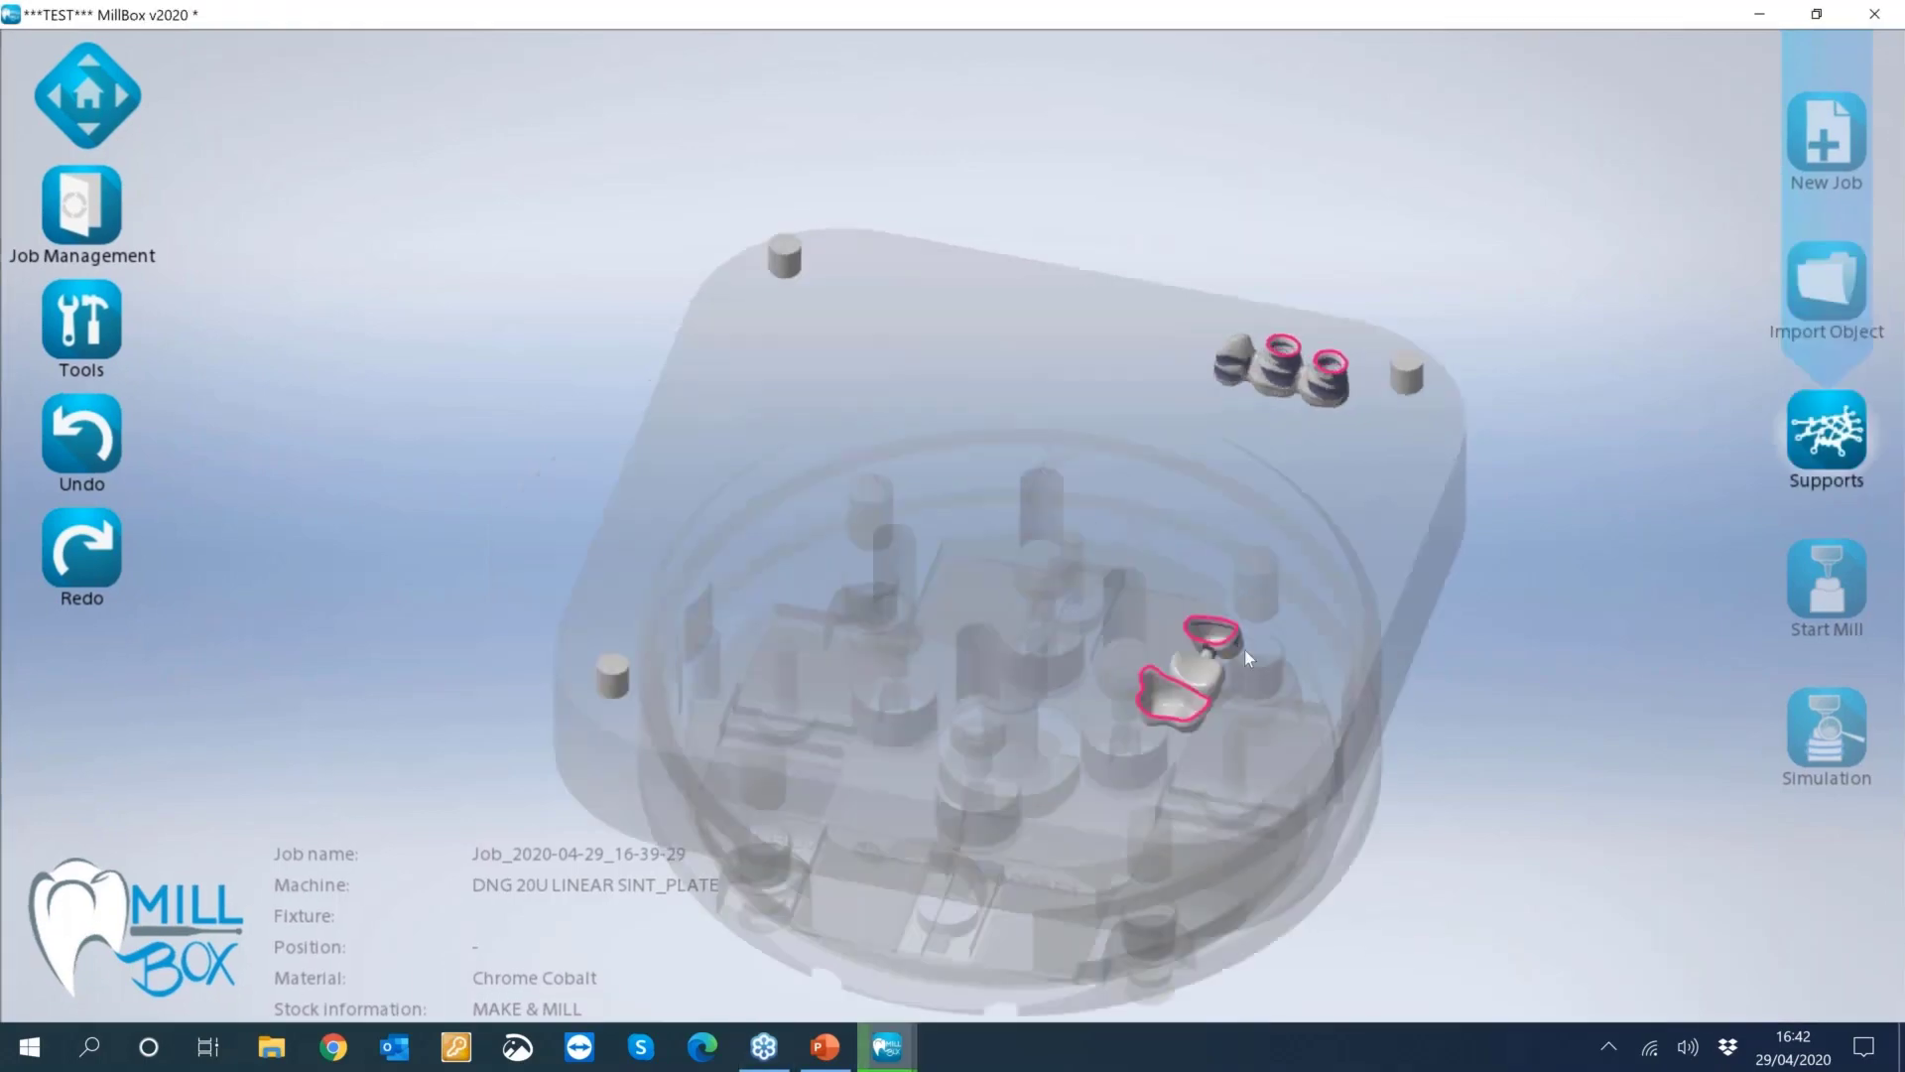
scroll(1215, 666, up, 4)
click(1204, 675)
drag(1137, 386, 1353, 413)
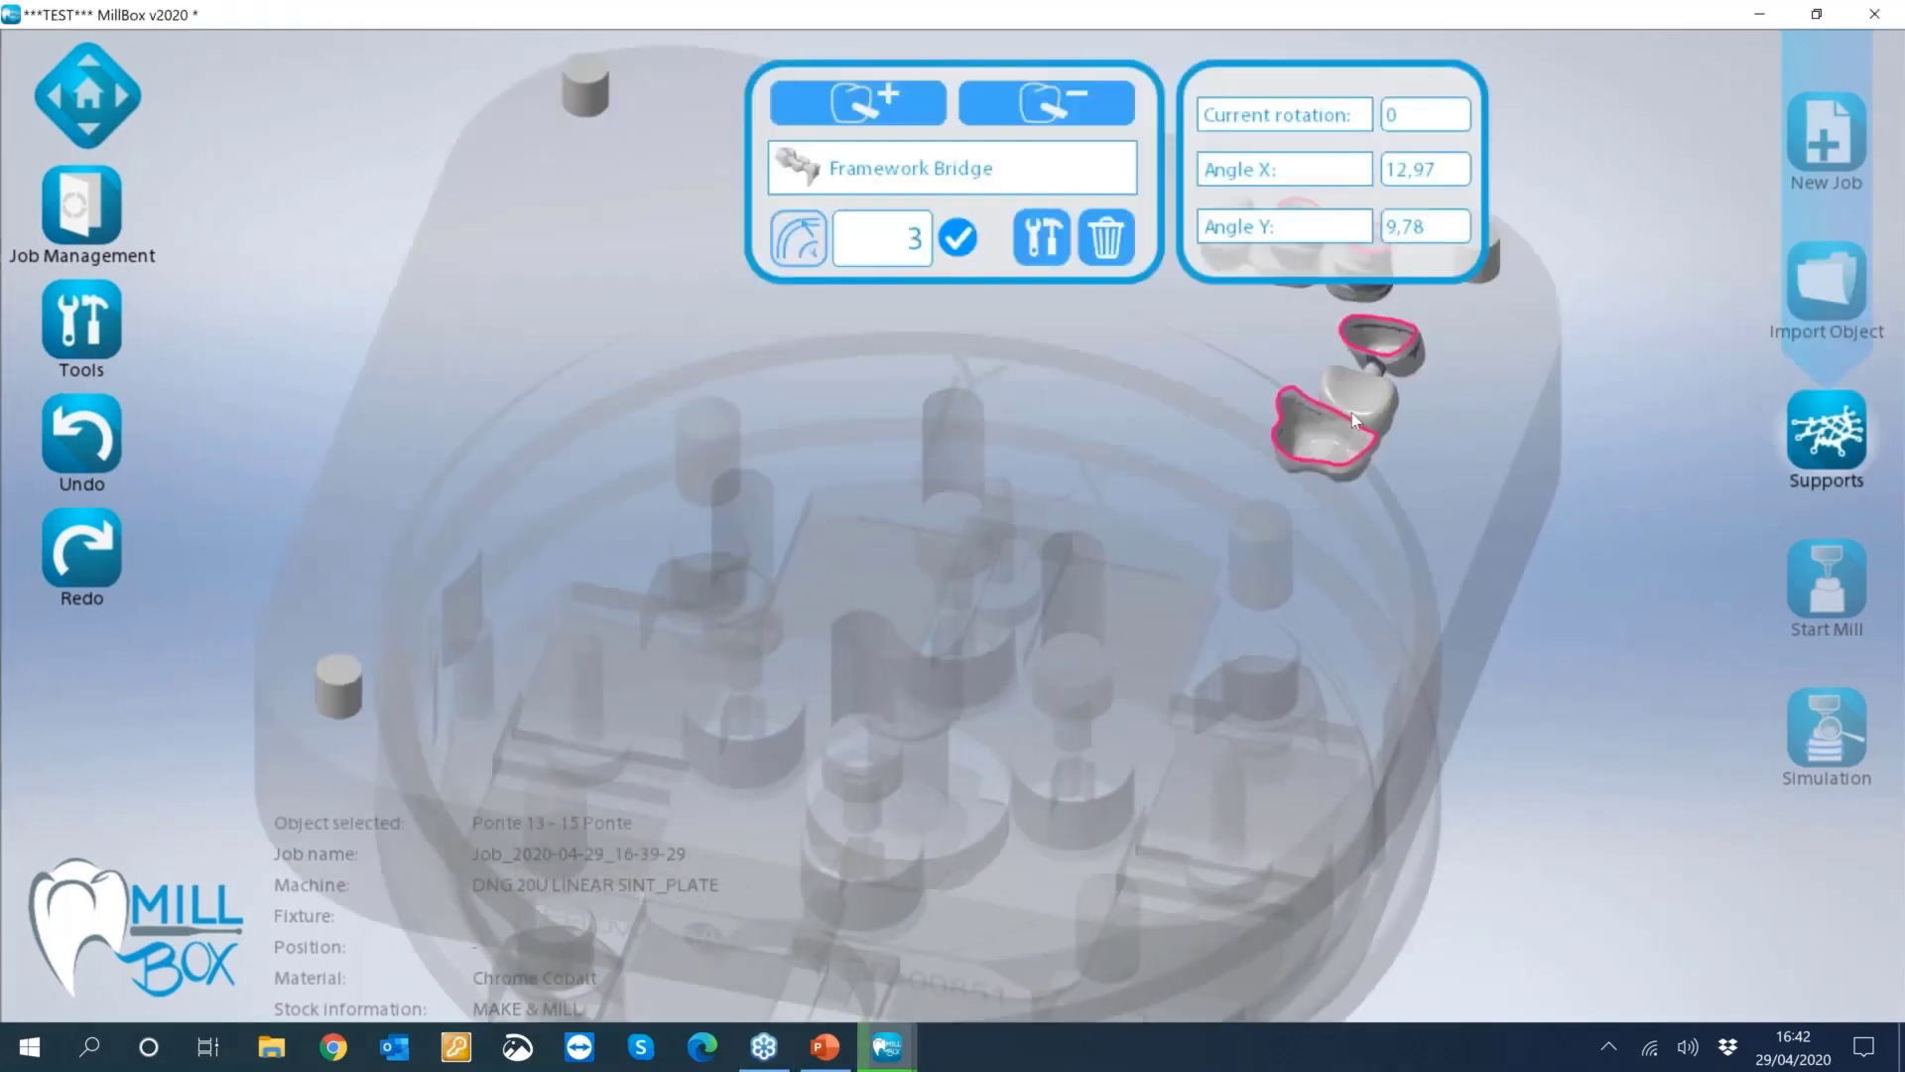
click(1579, 761)
Examine the two bridges, their margin lines and the nearby plate pin from several angles and distances.
middle_drag(1579, 761, 1491, 593)
scroll(1436, 463, up, 3)
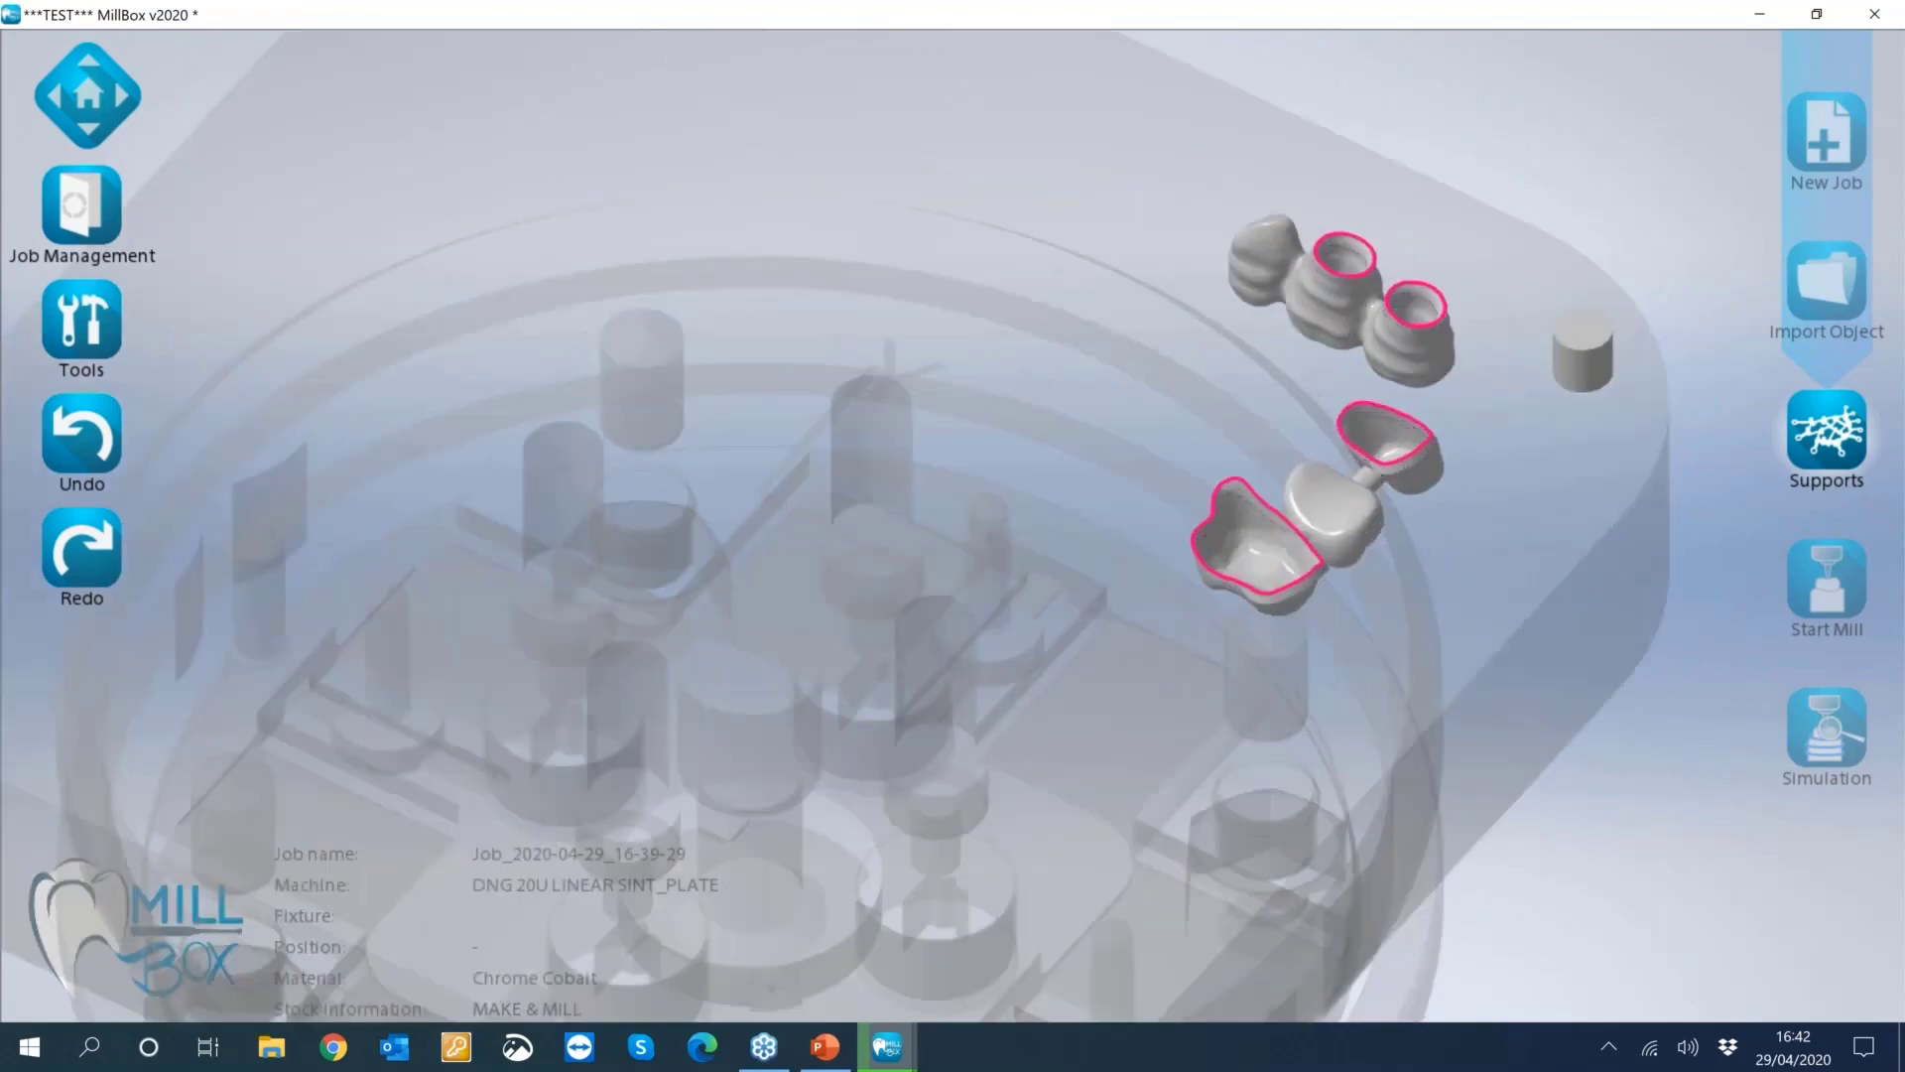
mouse_move(1375, 378)
middle_down()
mouse_move(1377, 358)
mouse_move(1374, 400)
middle_up()
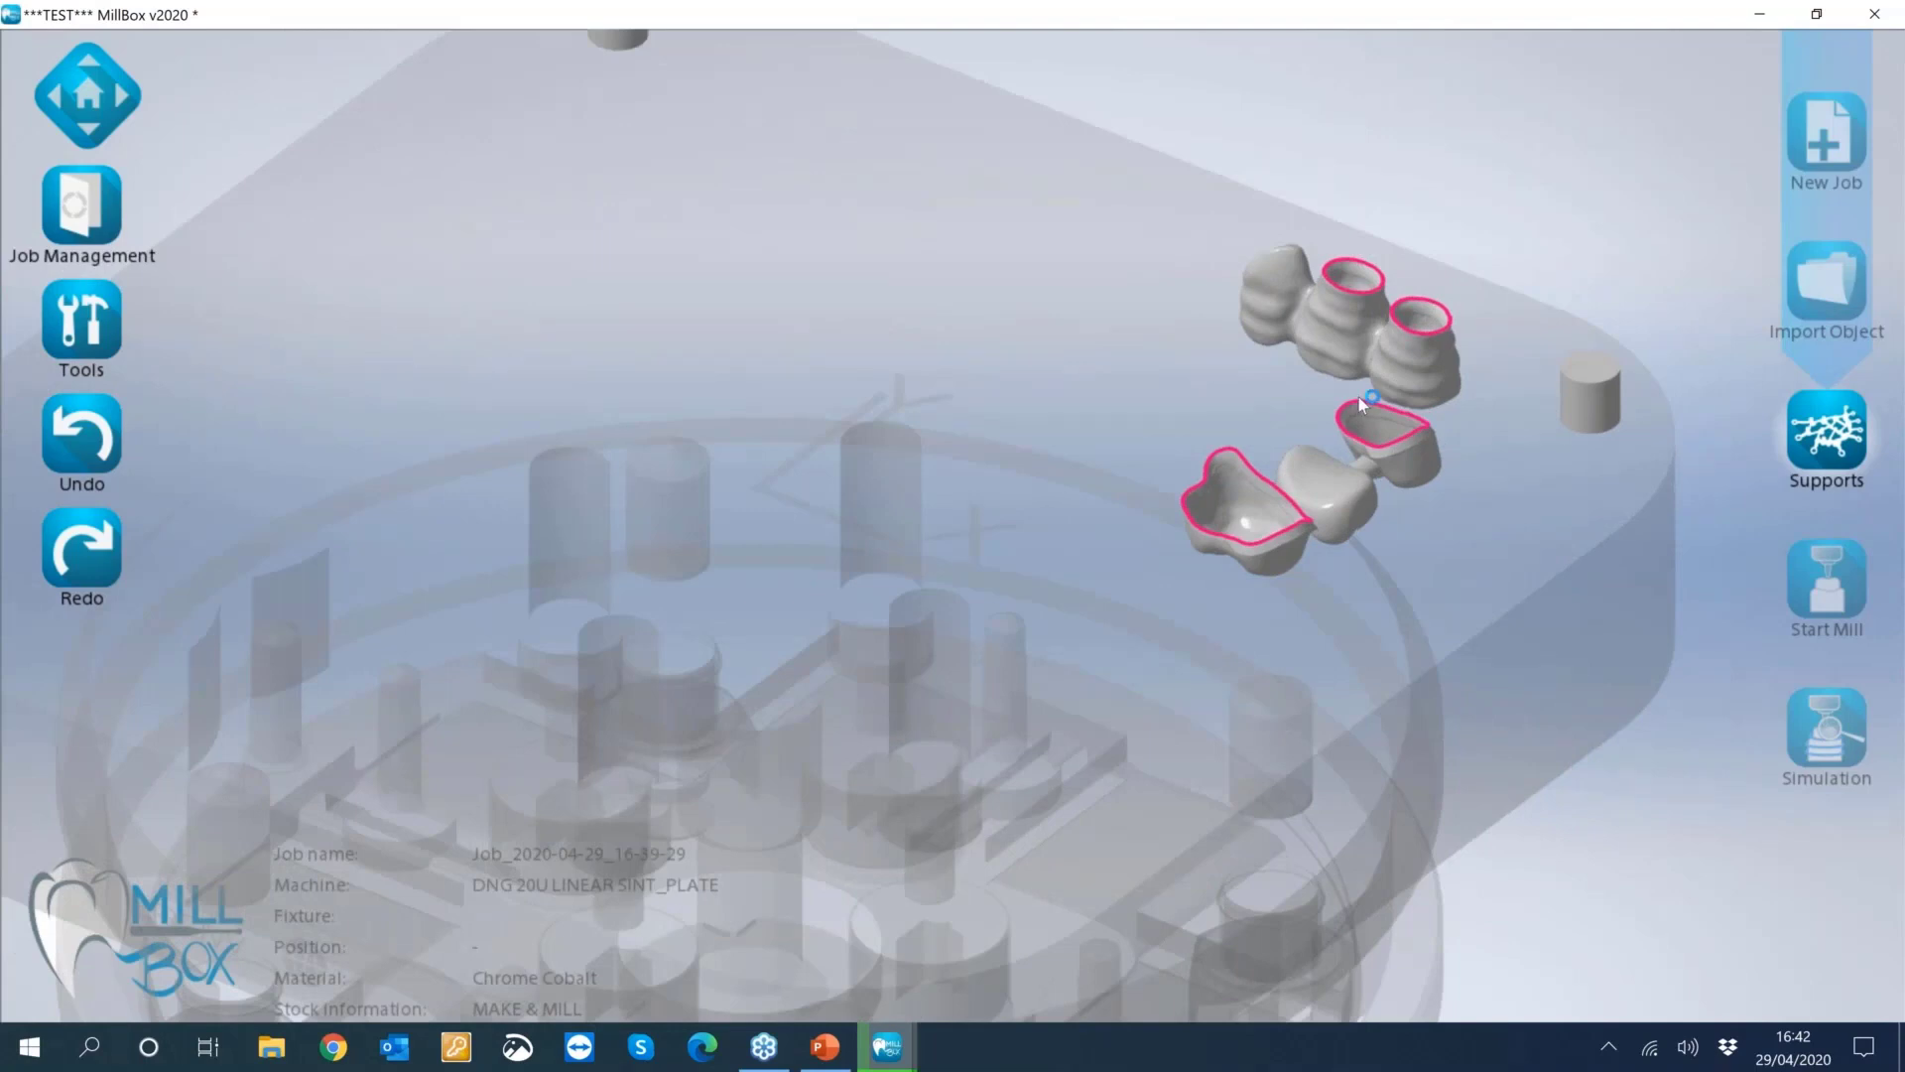
scroll(1359, 398, up, 4)
click(1393, 437)
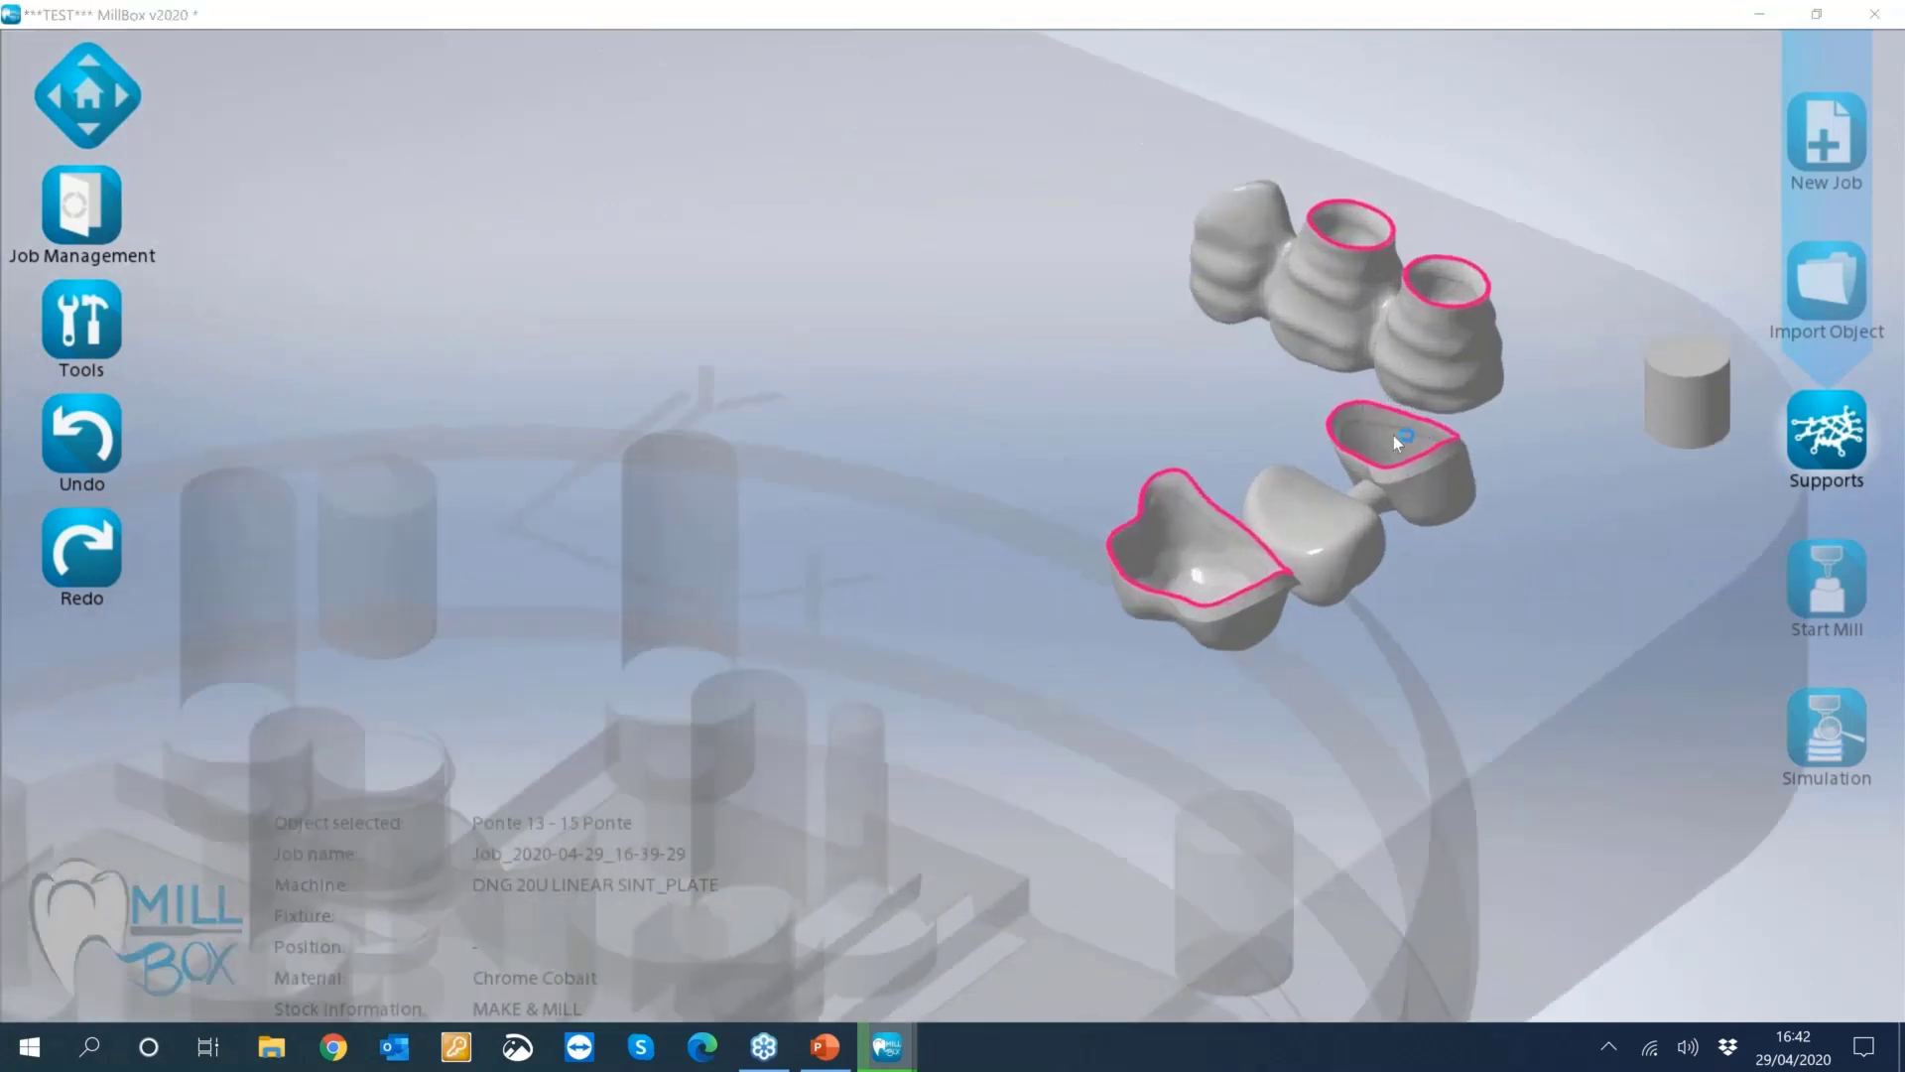
scroll(1368, 625, down, 4)
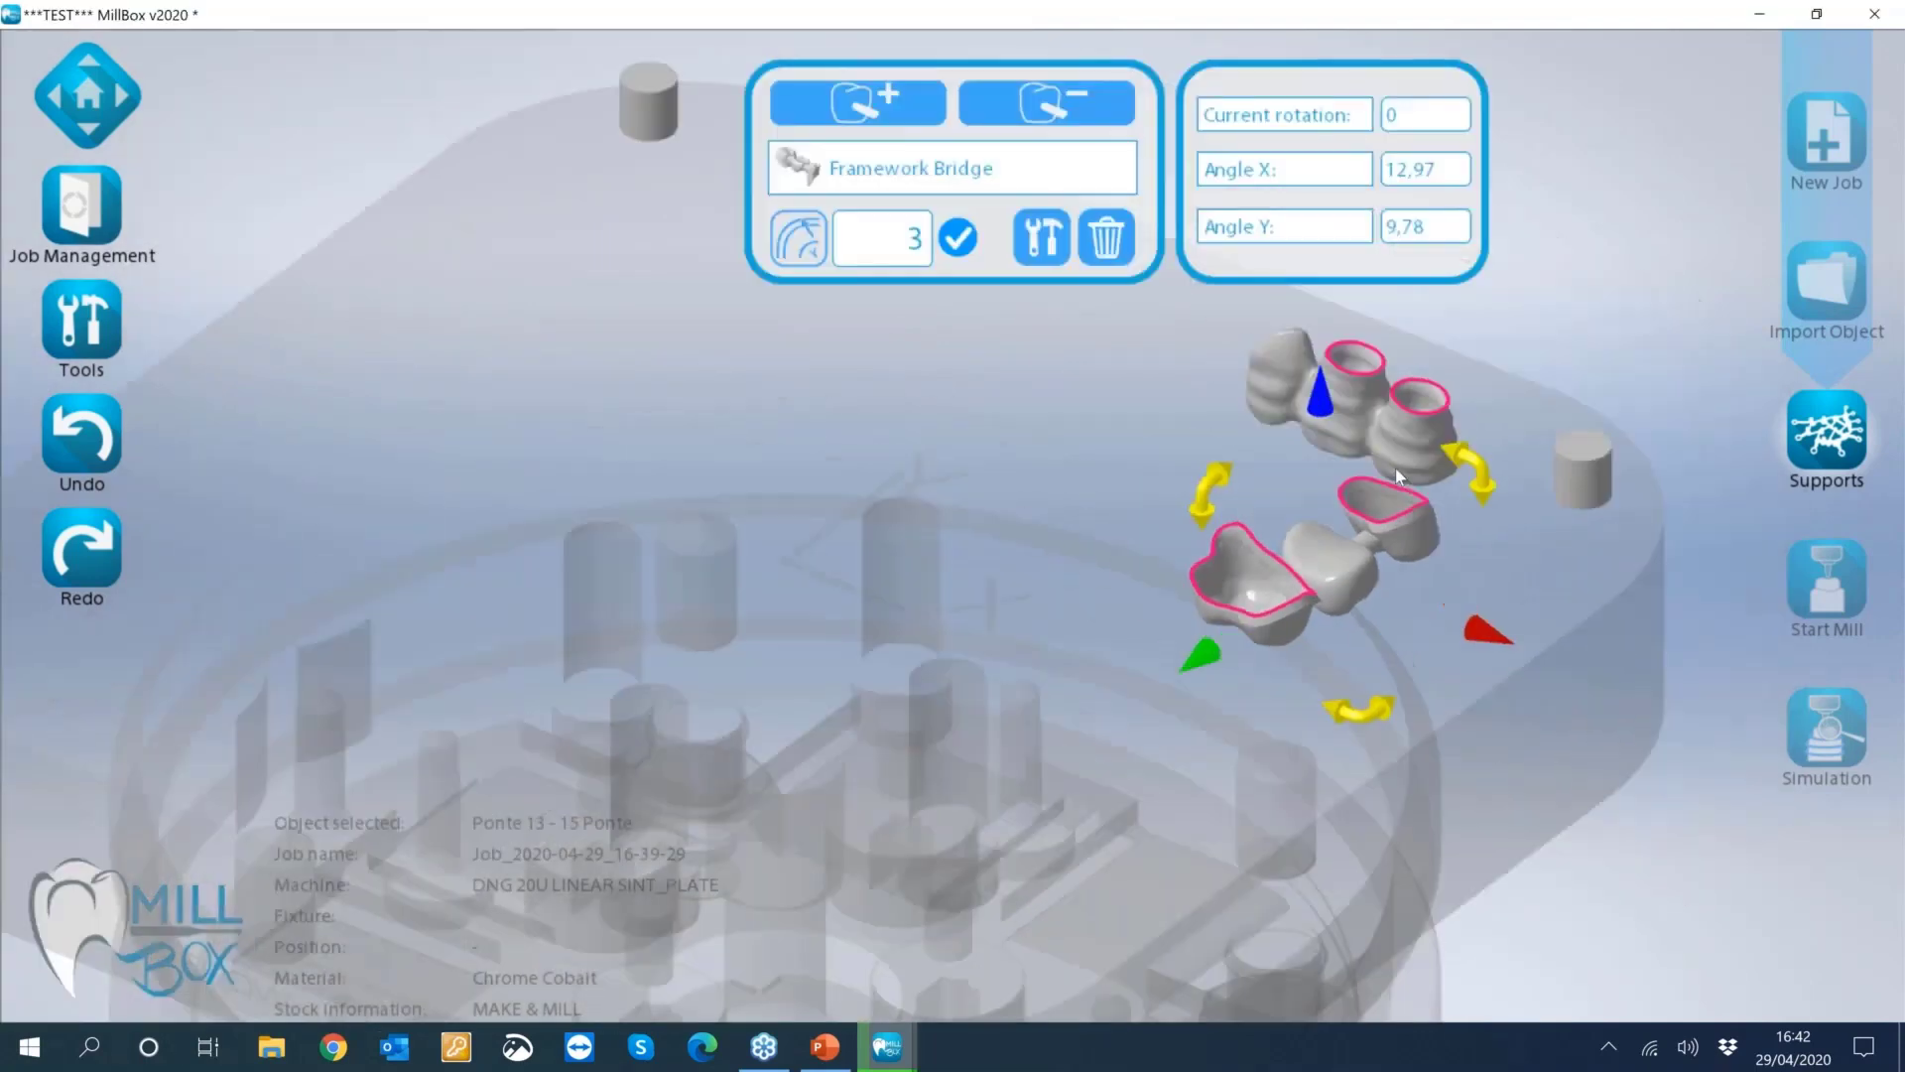
scroll(1404, 494, up, 3)
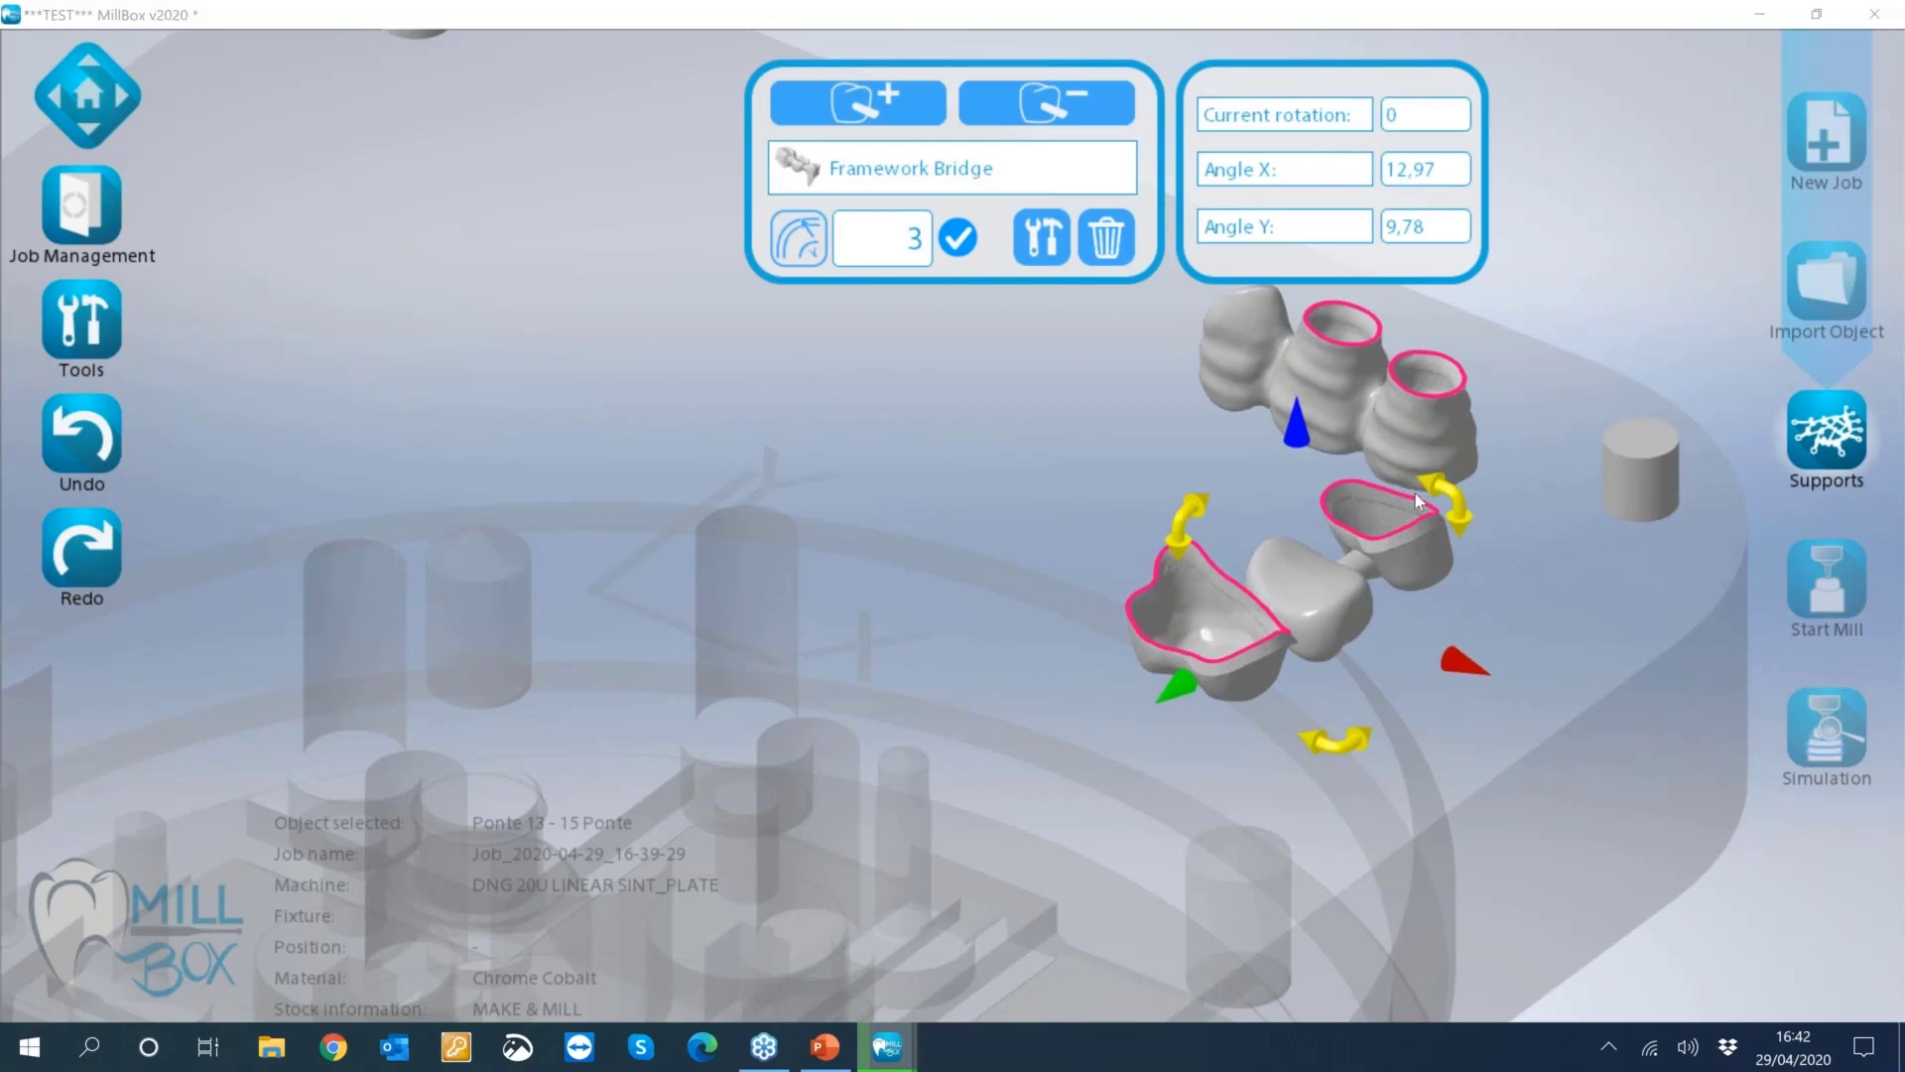
click(1591, 301)
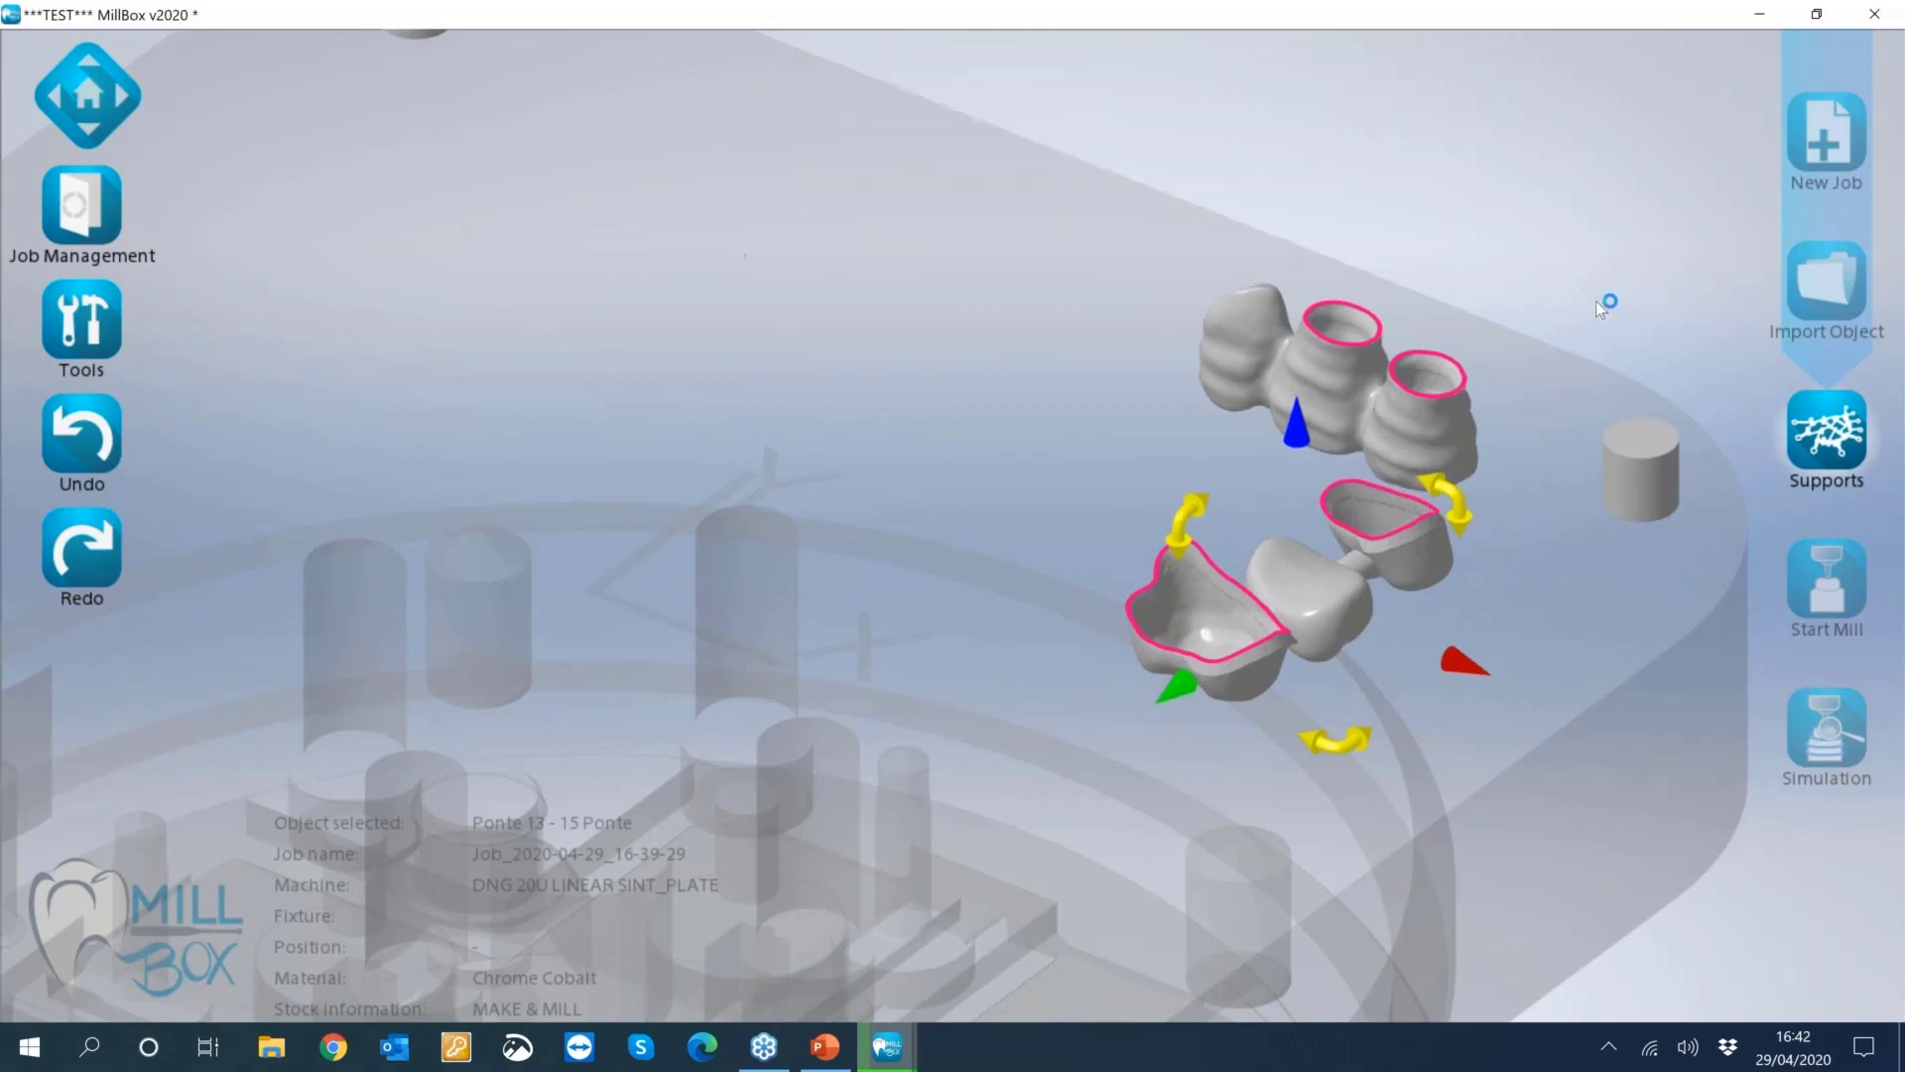
Skip adding supports and export the plate with both bridges as the STL file Webinar_Plate on the Desktop.
click(1788, 441)
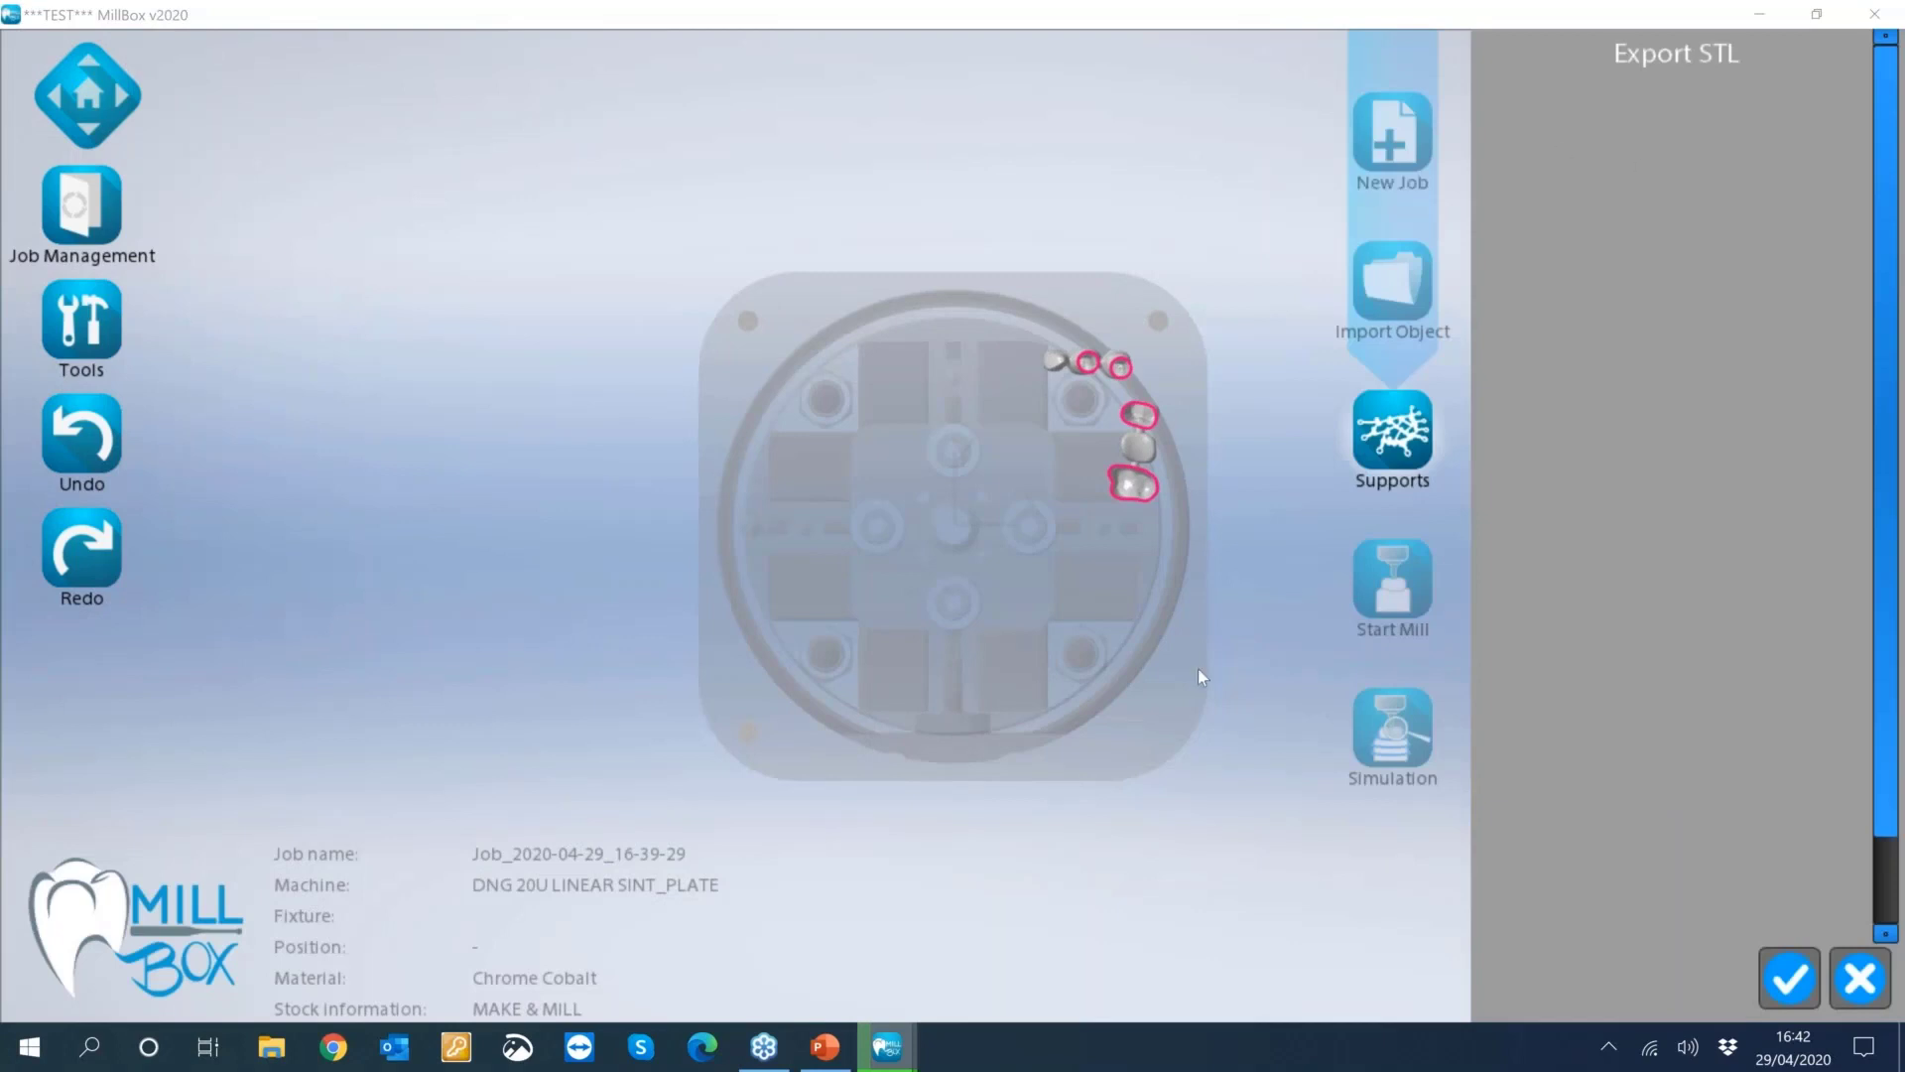
middle_drag(1199, 668, 1088, 425)
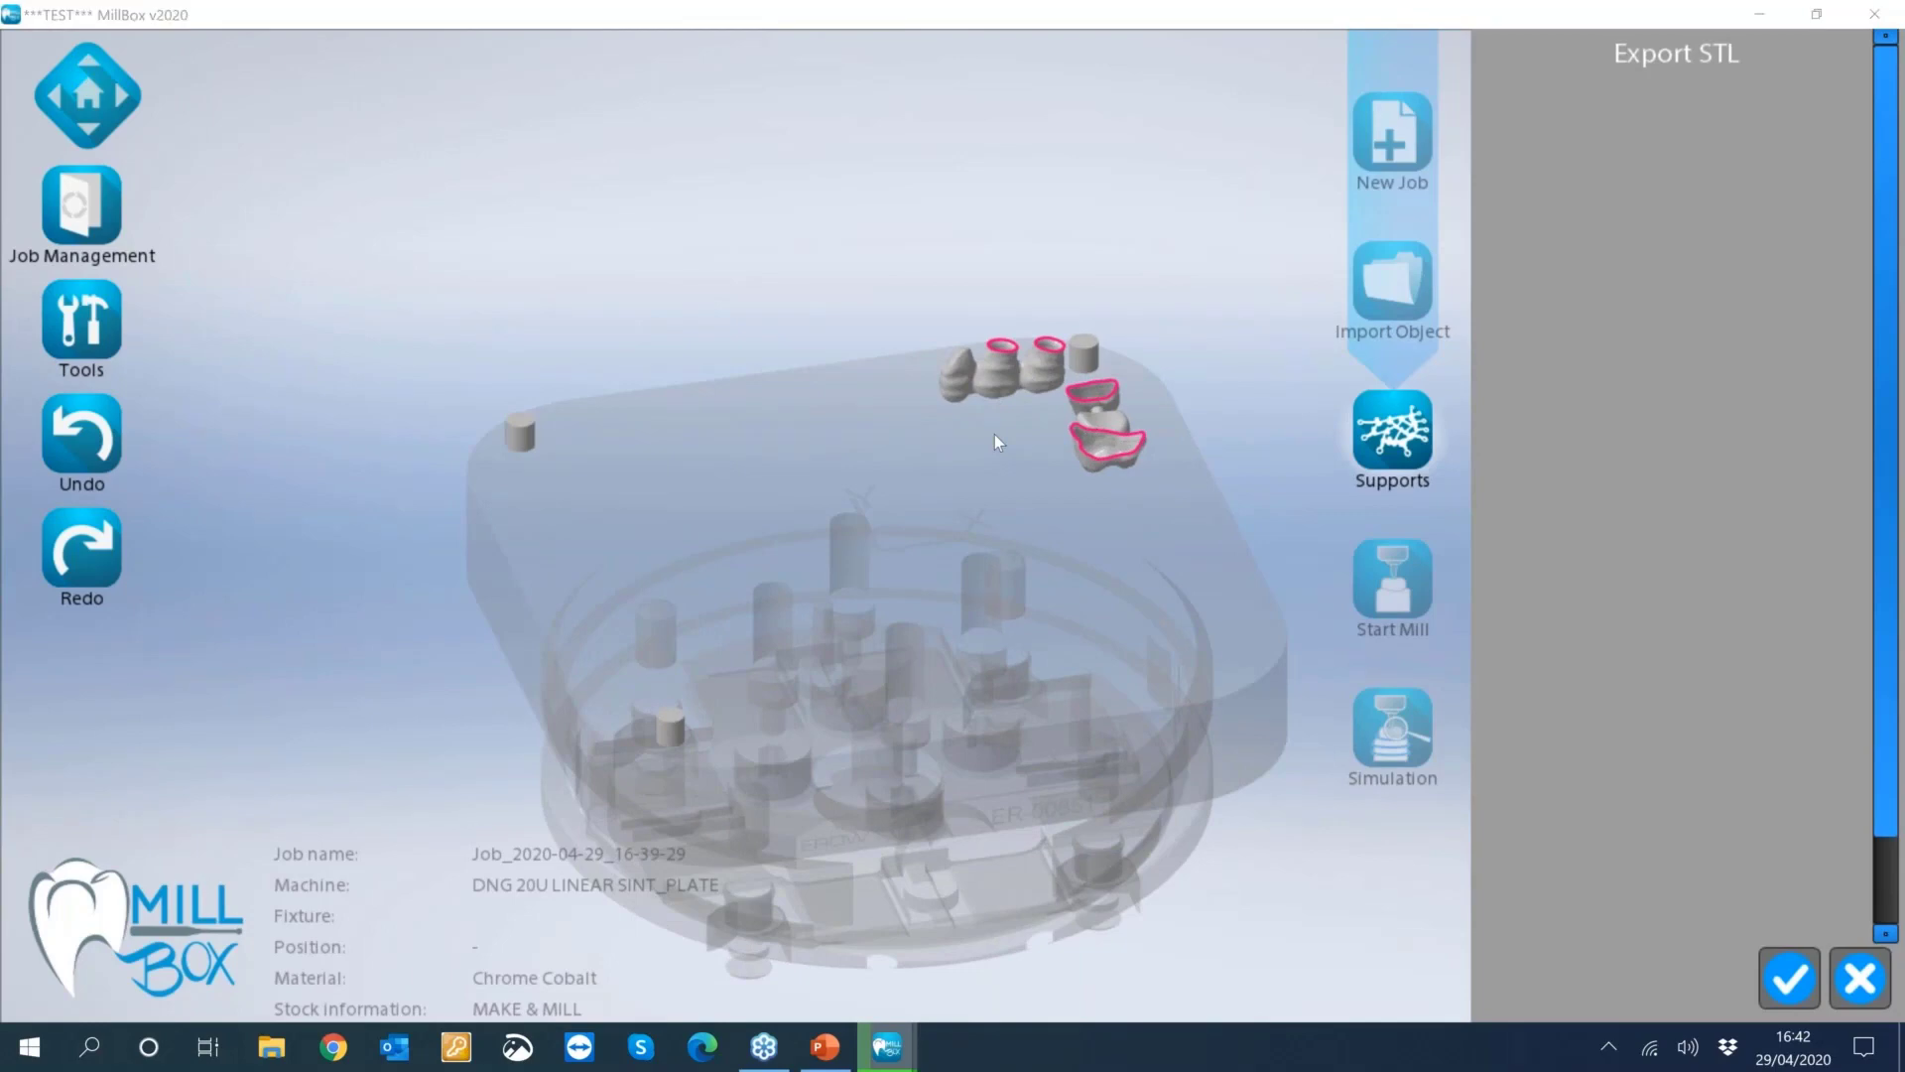
click(1790, 978)
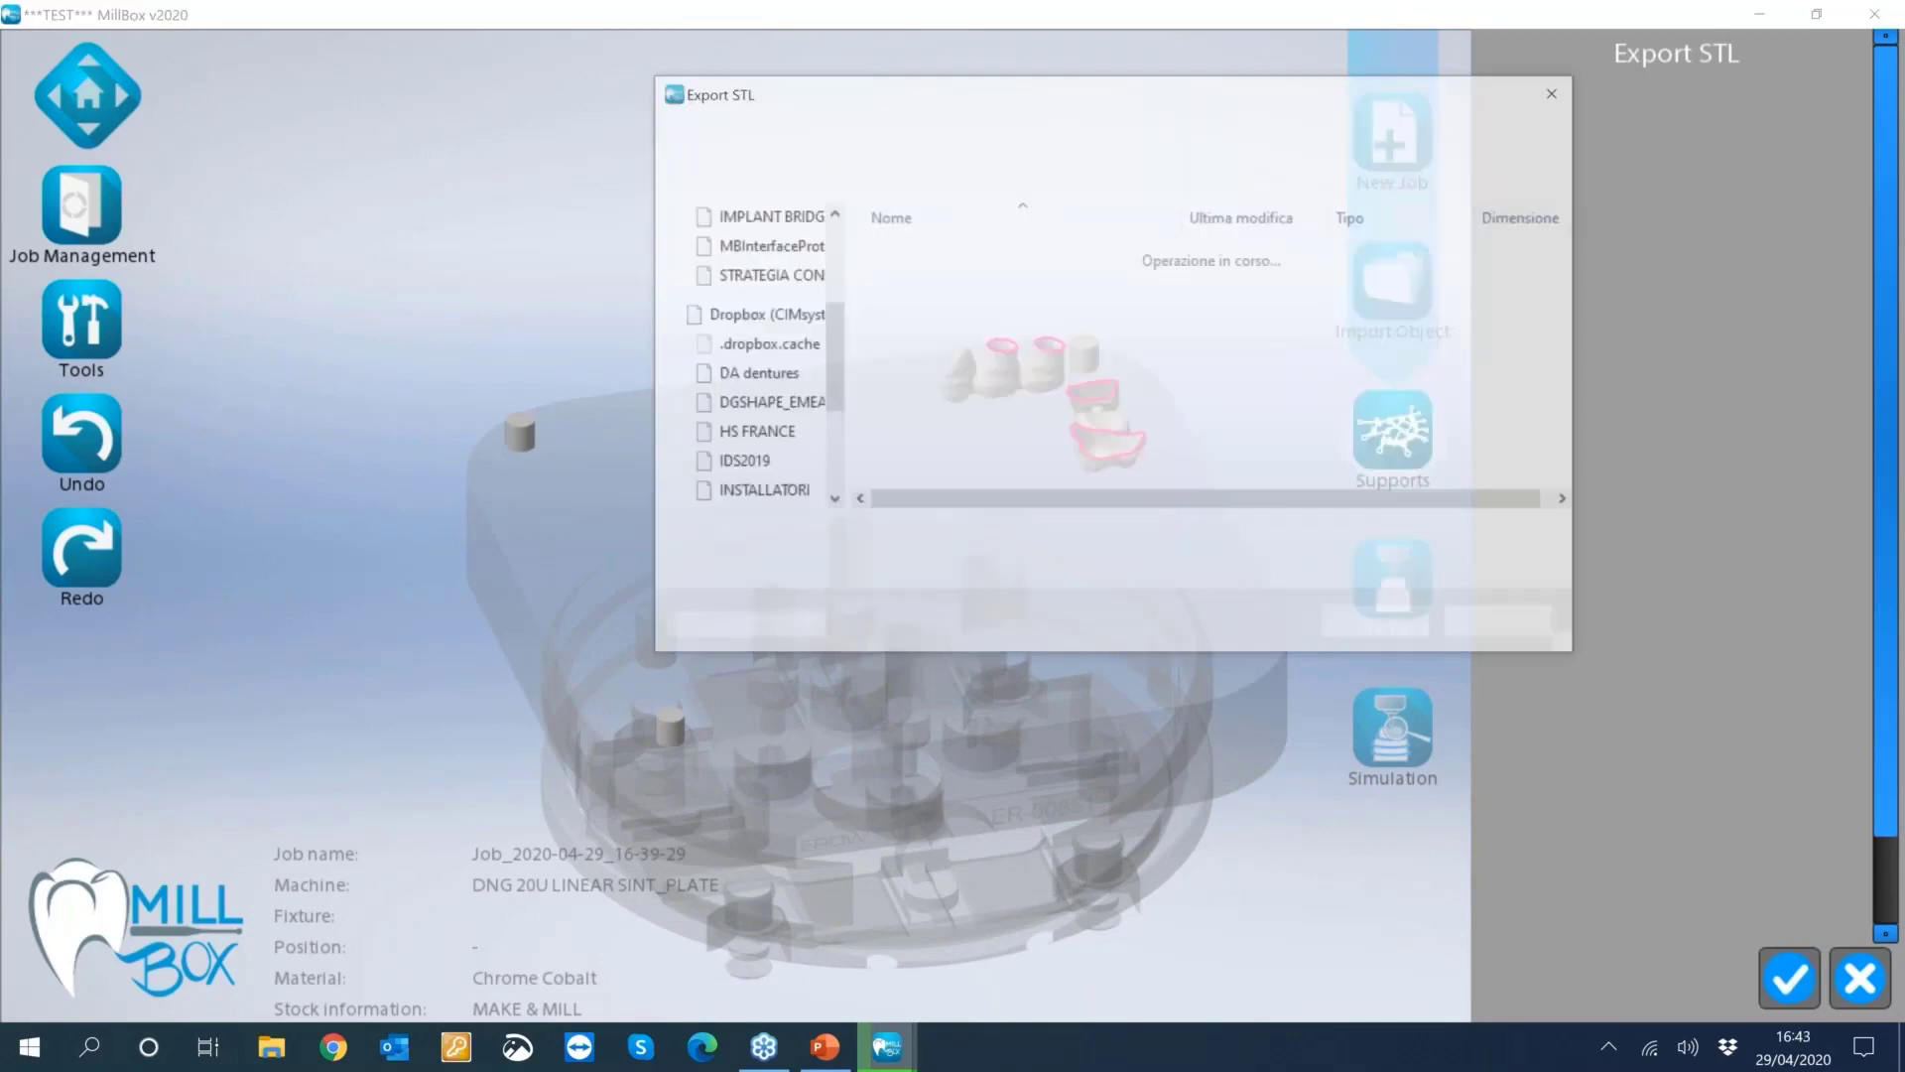
text(Webinar_P)
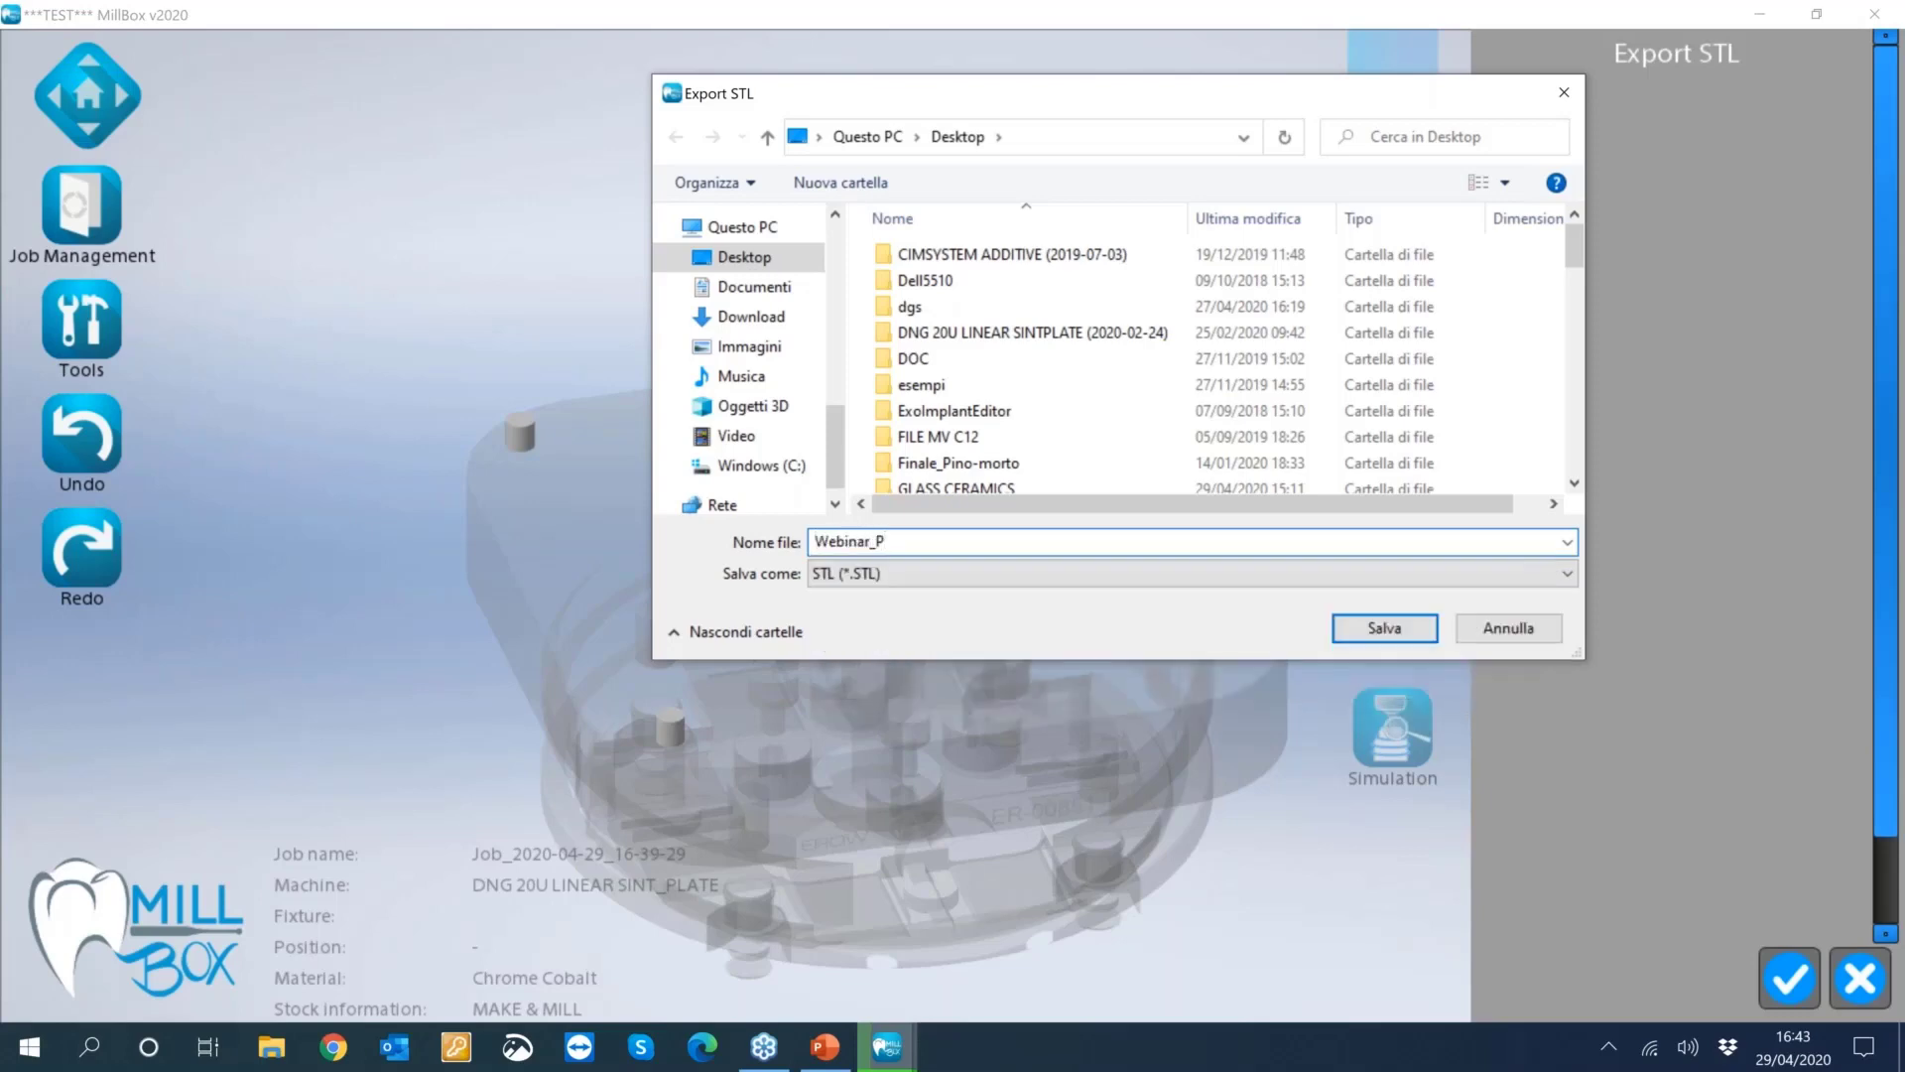
text(late)
click(1384, 630)
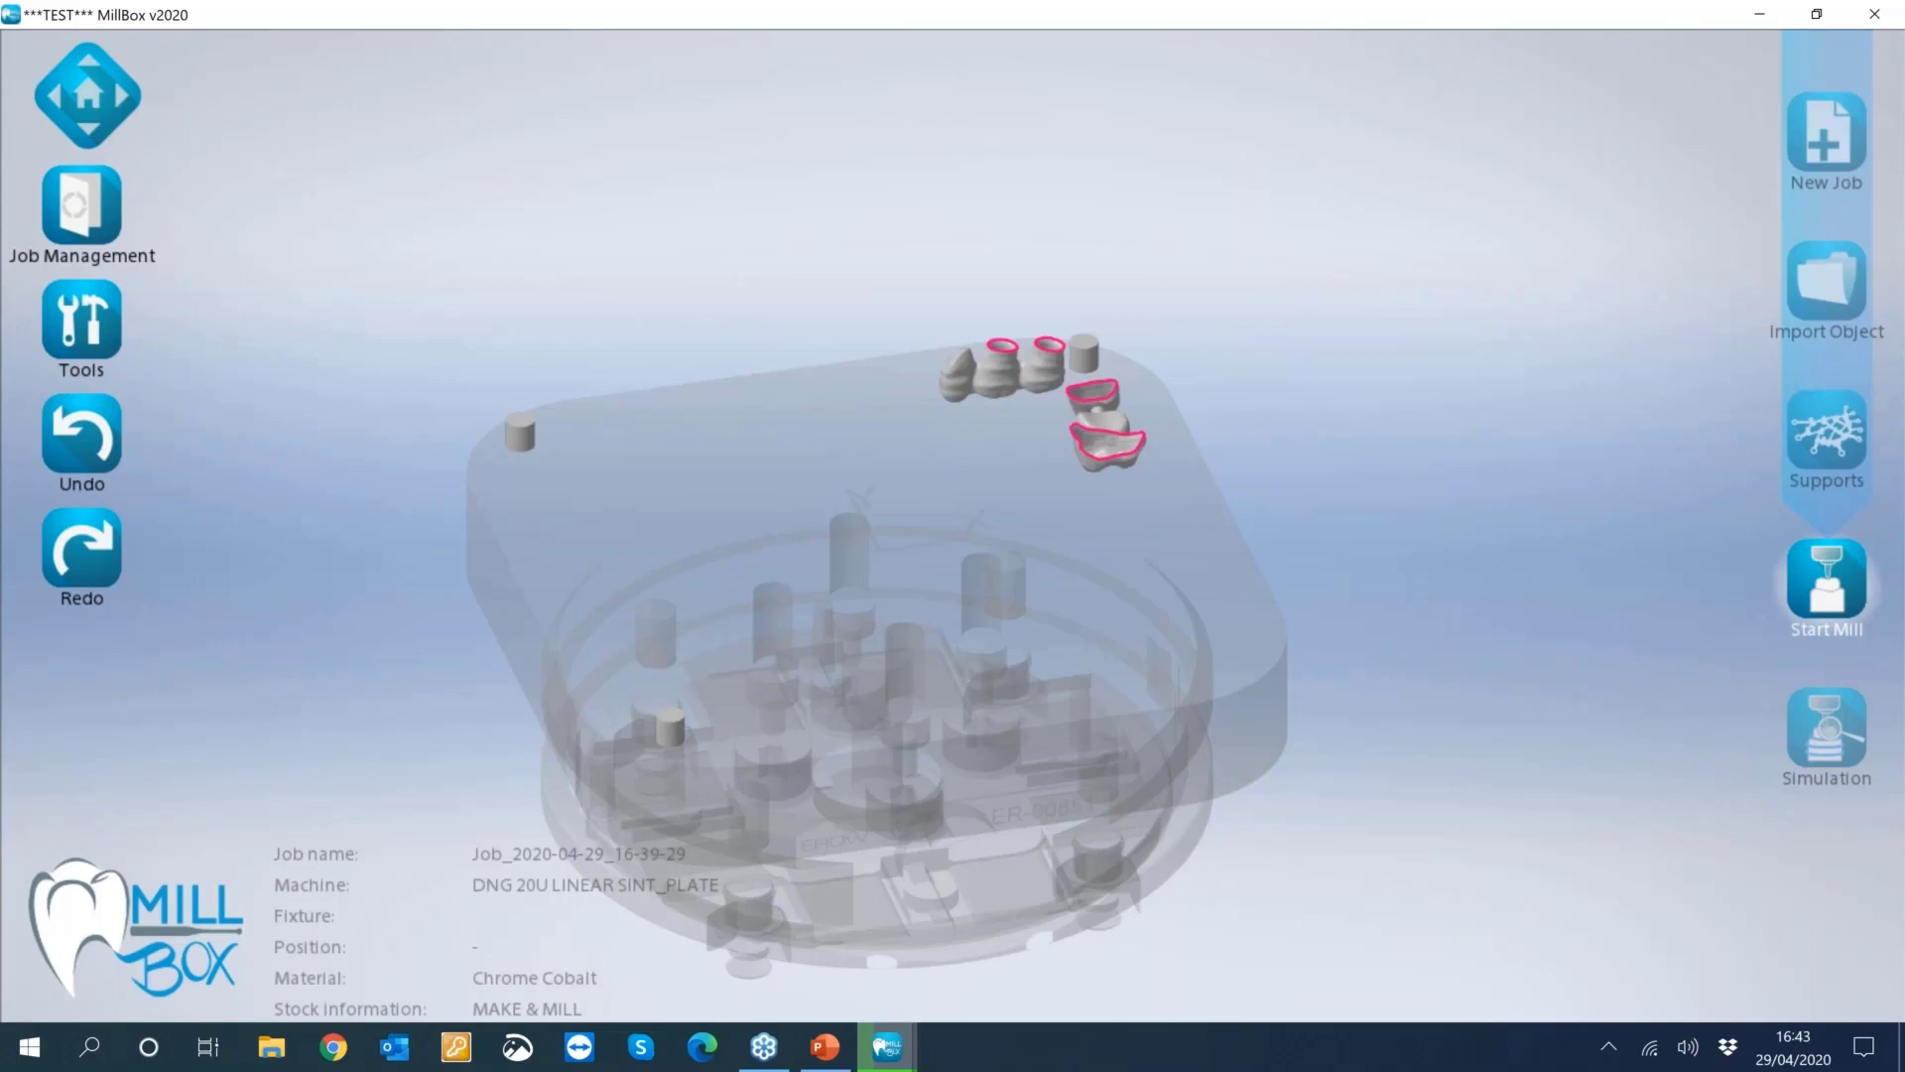
Minimize MillBox and launch Lab3DExplorer from the Webinar_Plate_JOINED.STL file on the desktop.
click(1762, 17)
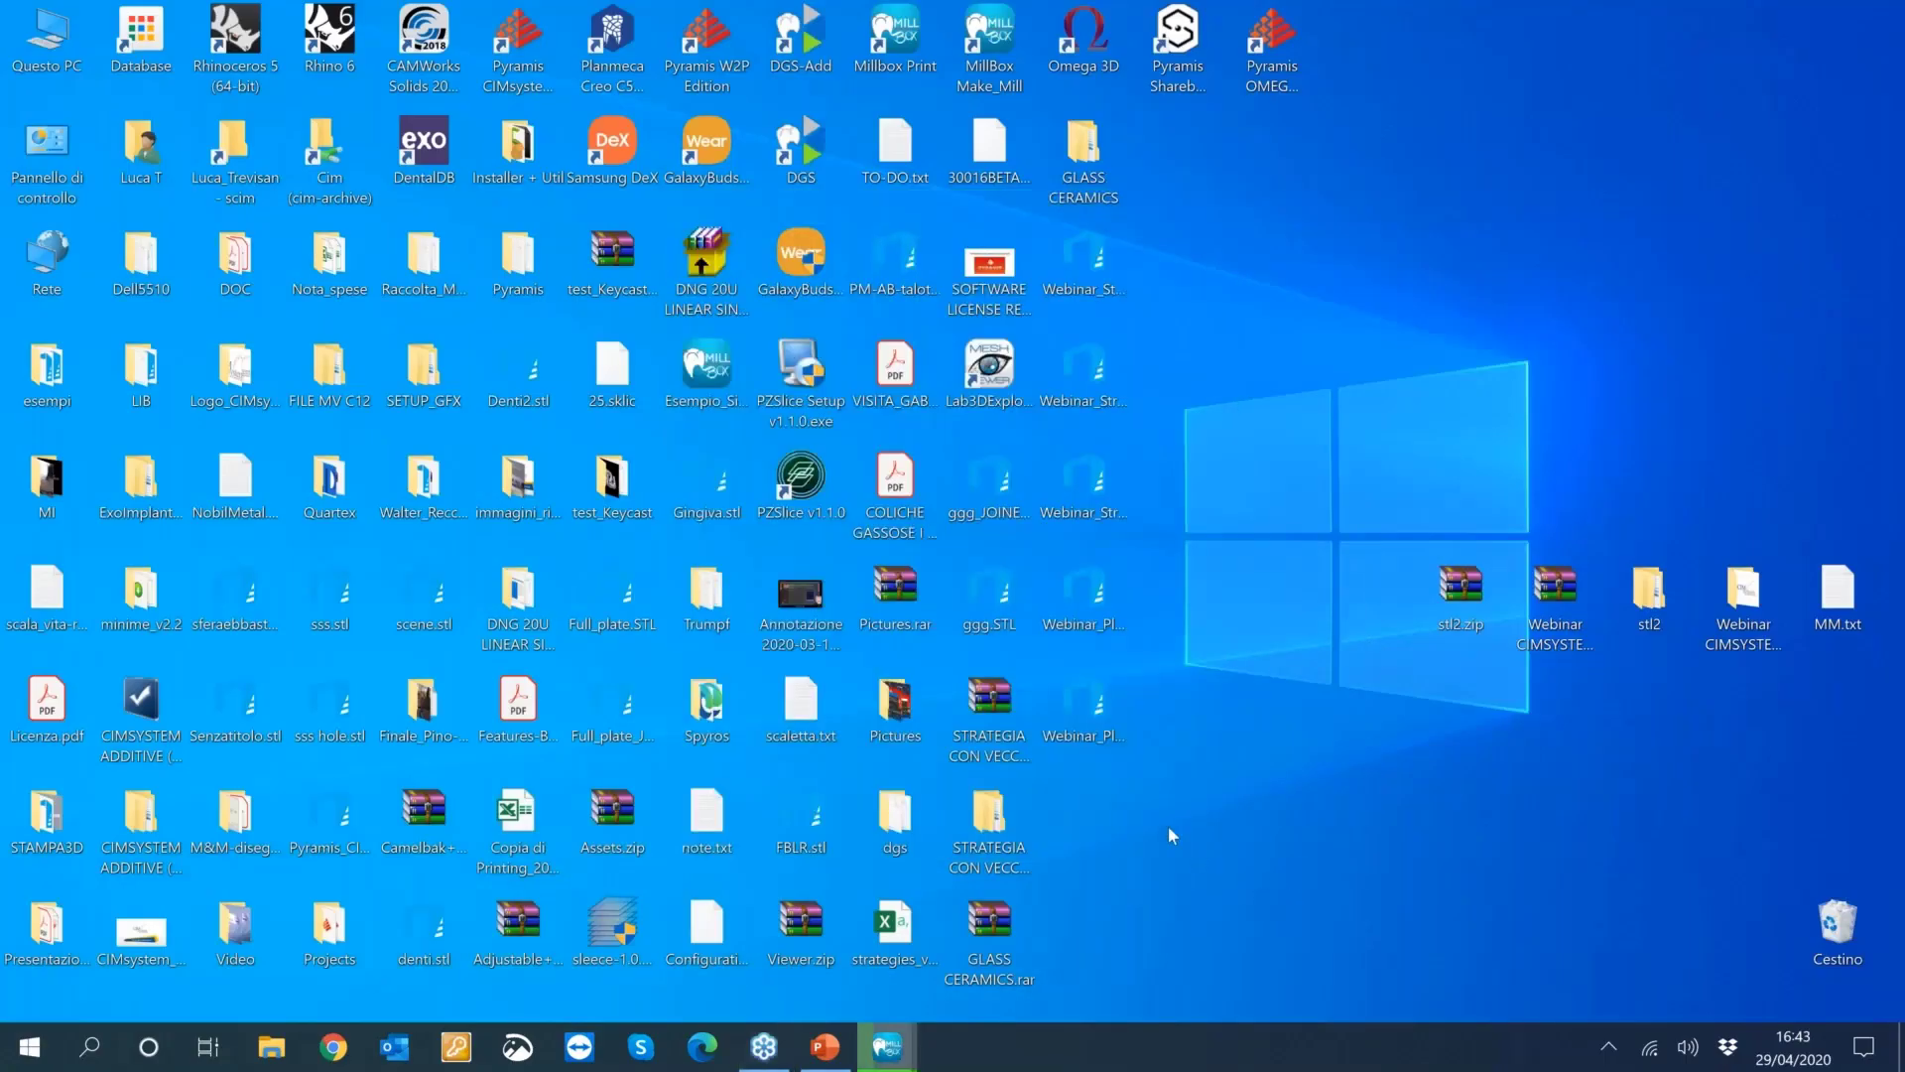
right_click(1110, 719)
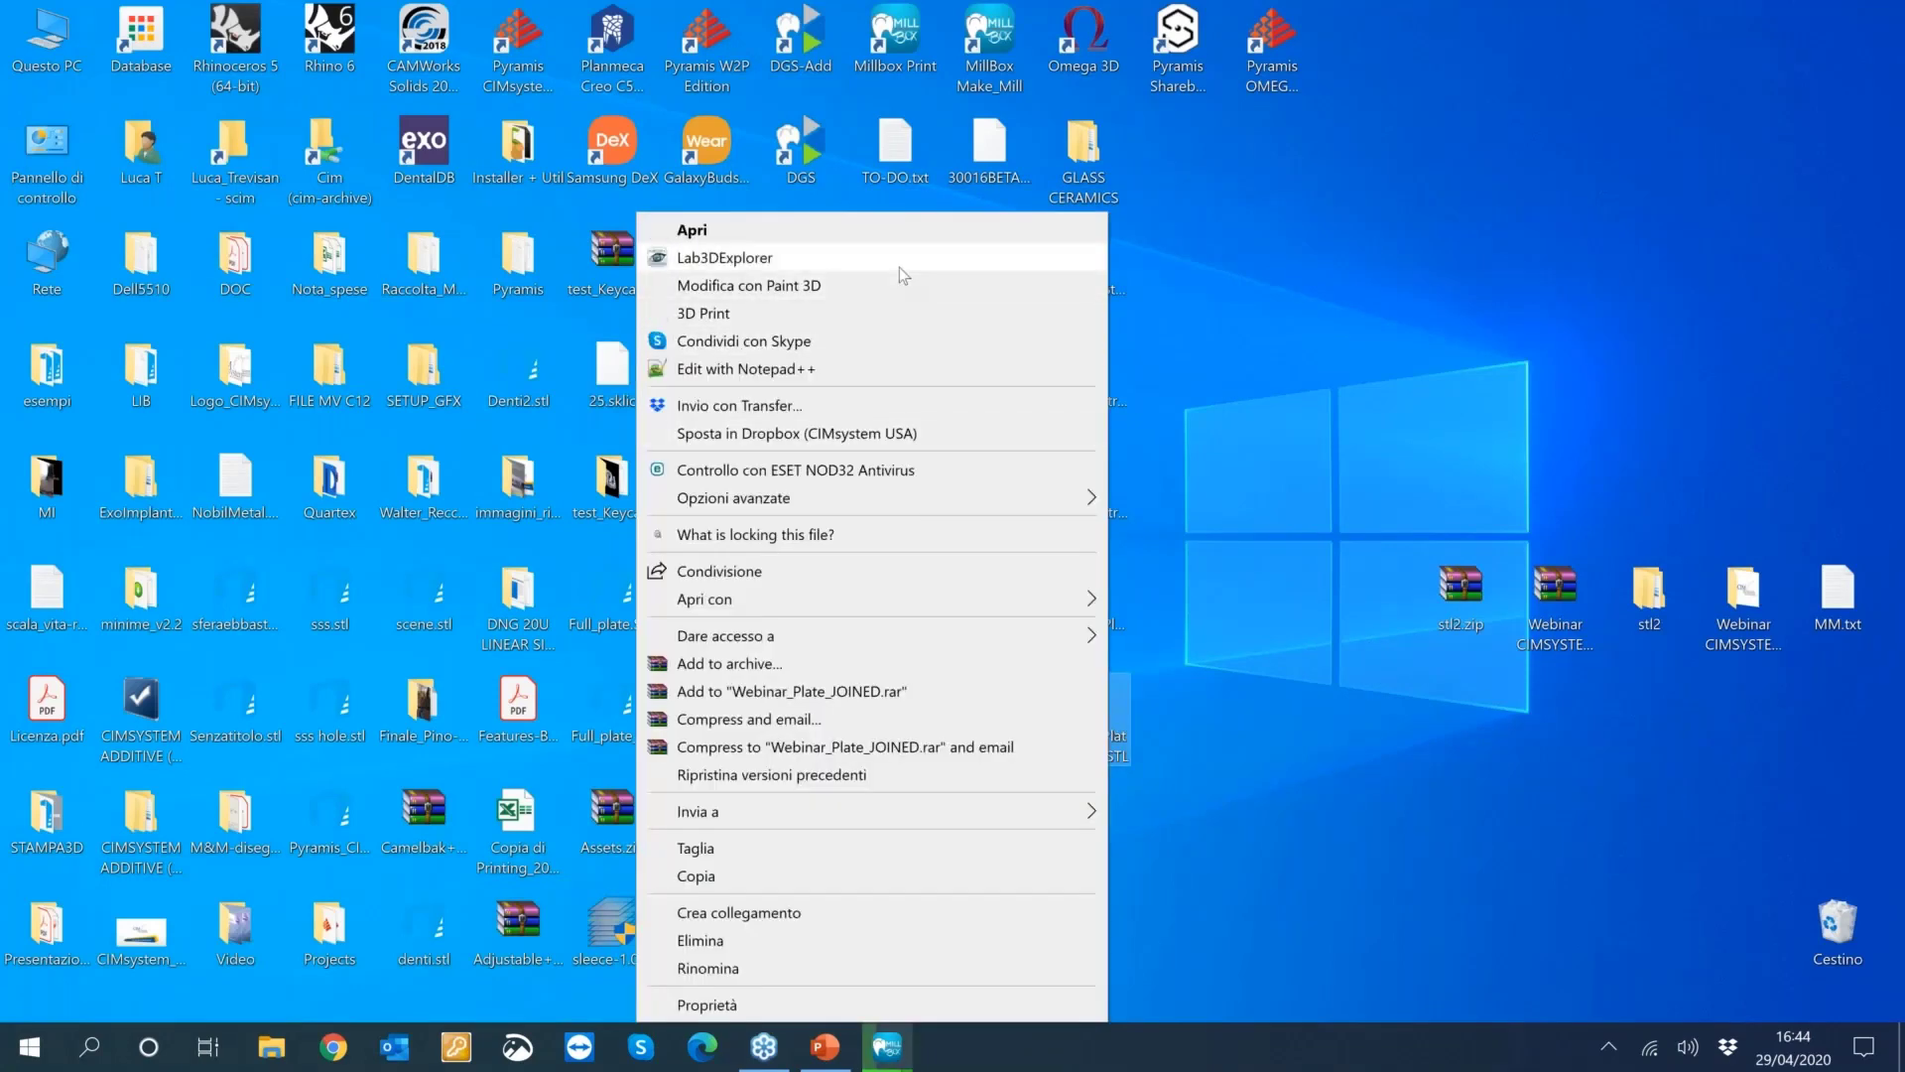
click(899, 261)
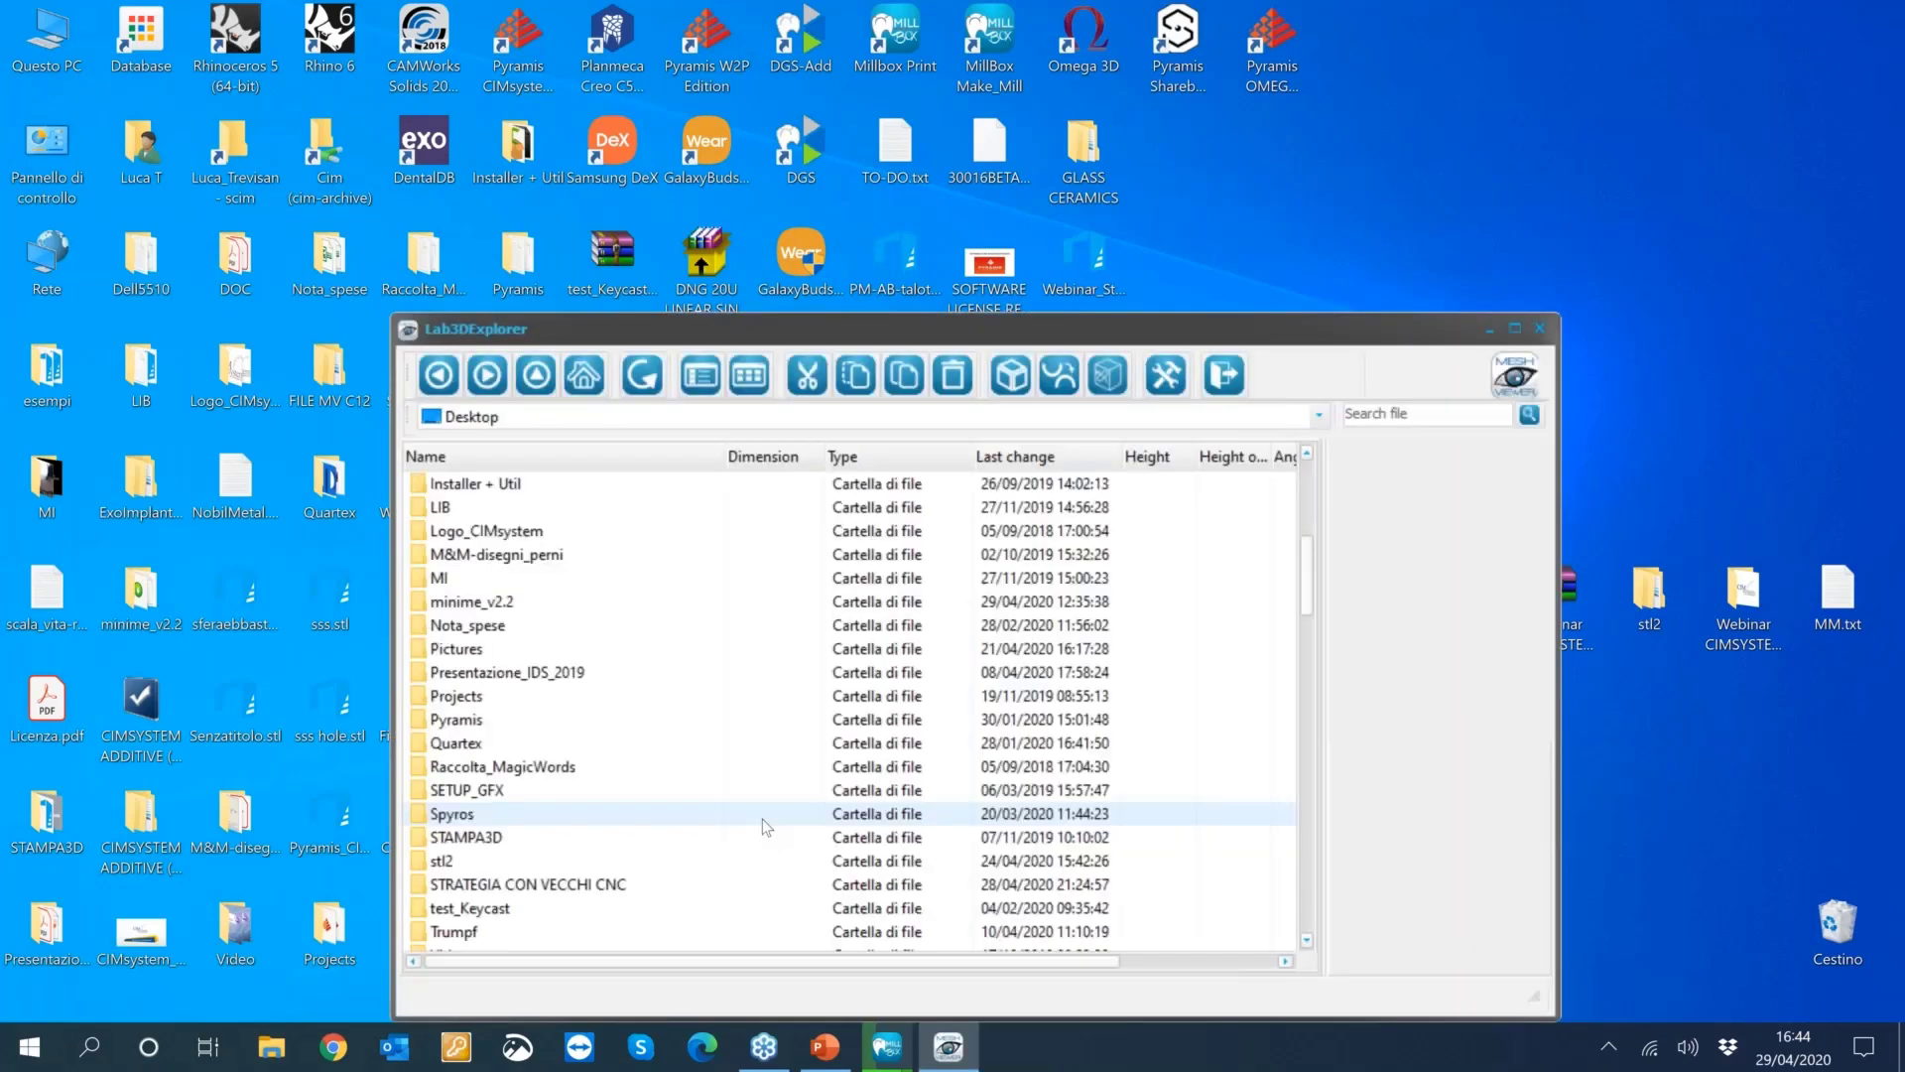
Find Webinar_Plate_JOINED.STL in Lab3DExplorer's Desktop file list, view its bridges and pins in the mesh viewer, and close the viewer.
scroll(763, 819, down, 10)
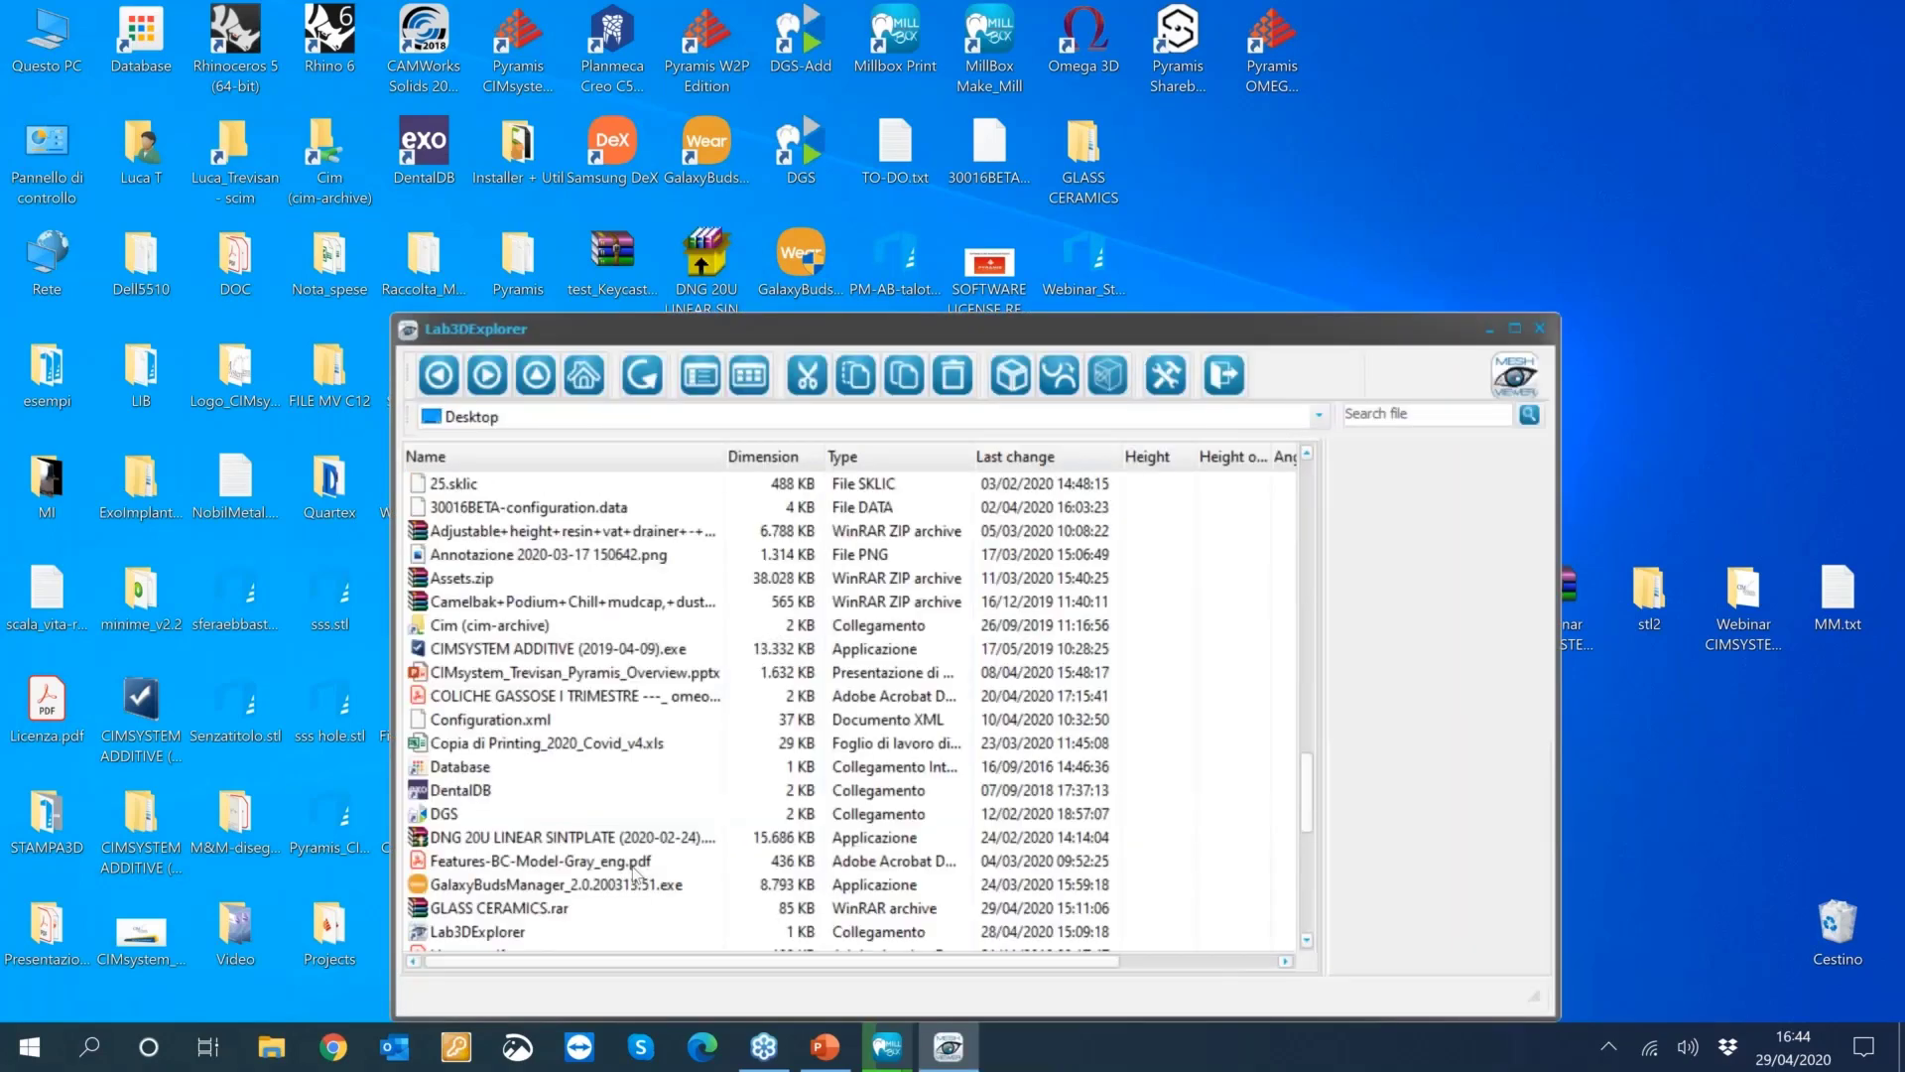
scroll(540, 624, up, 2)
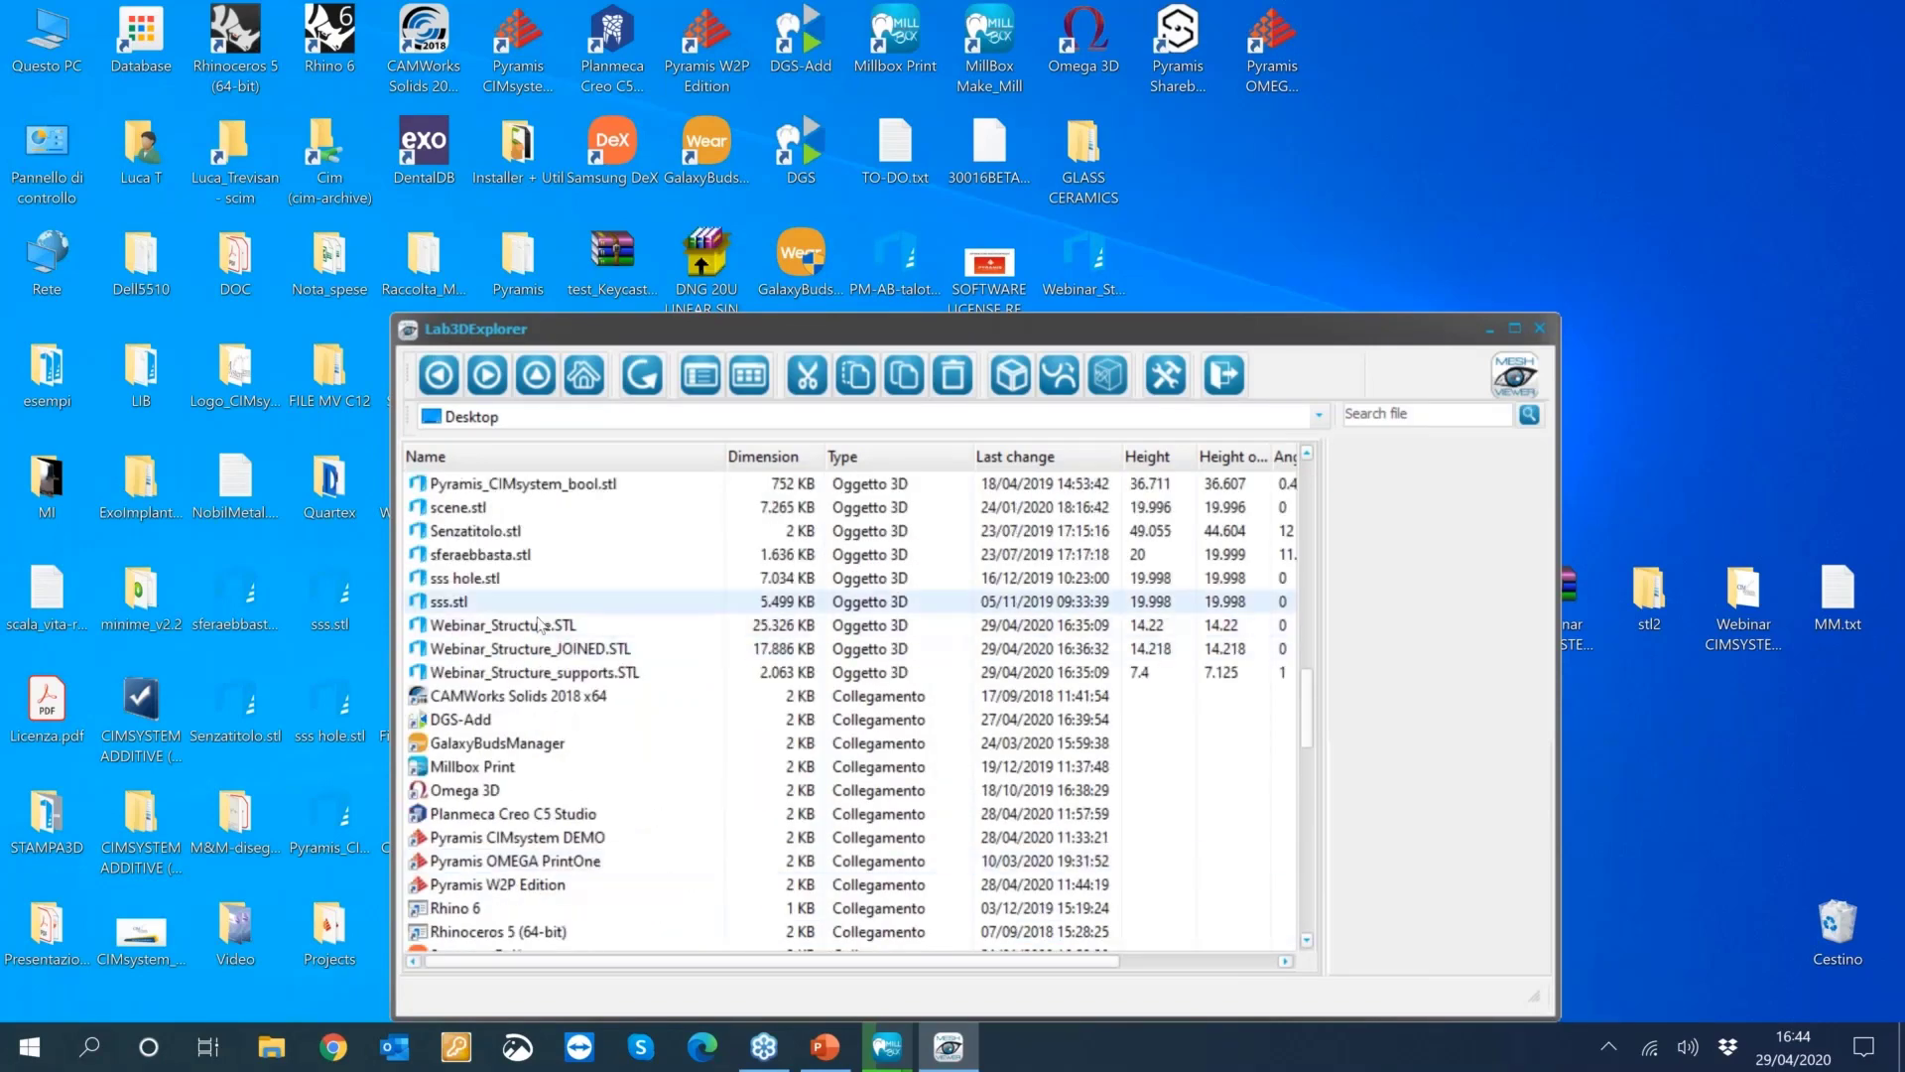
scroll(541, 624, up, 4)
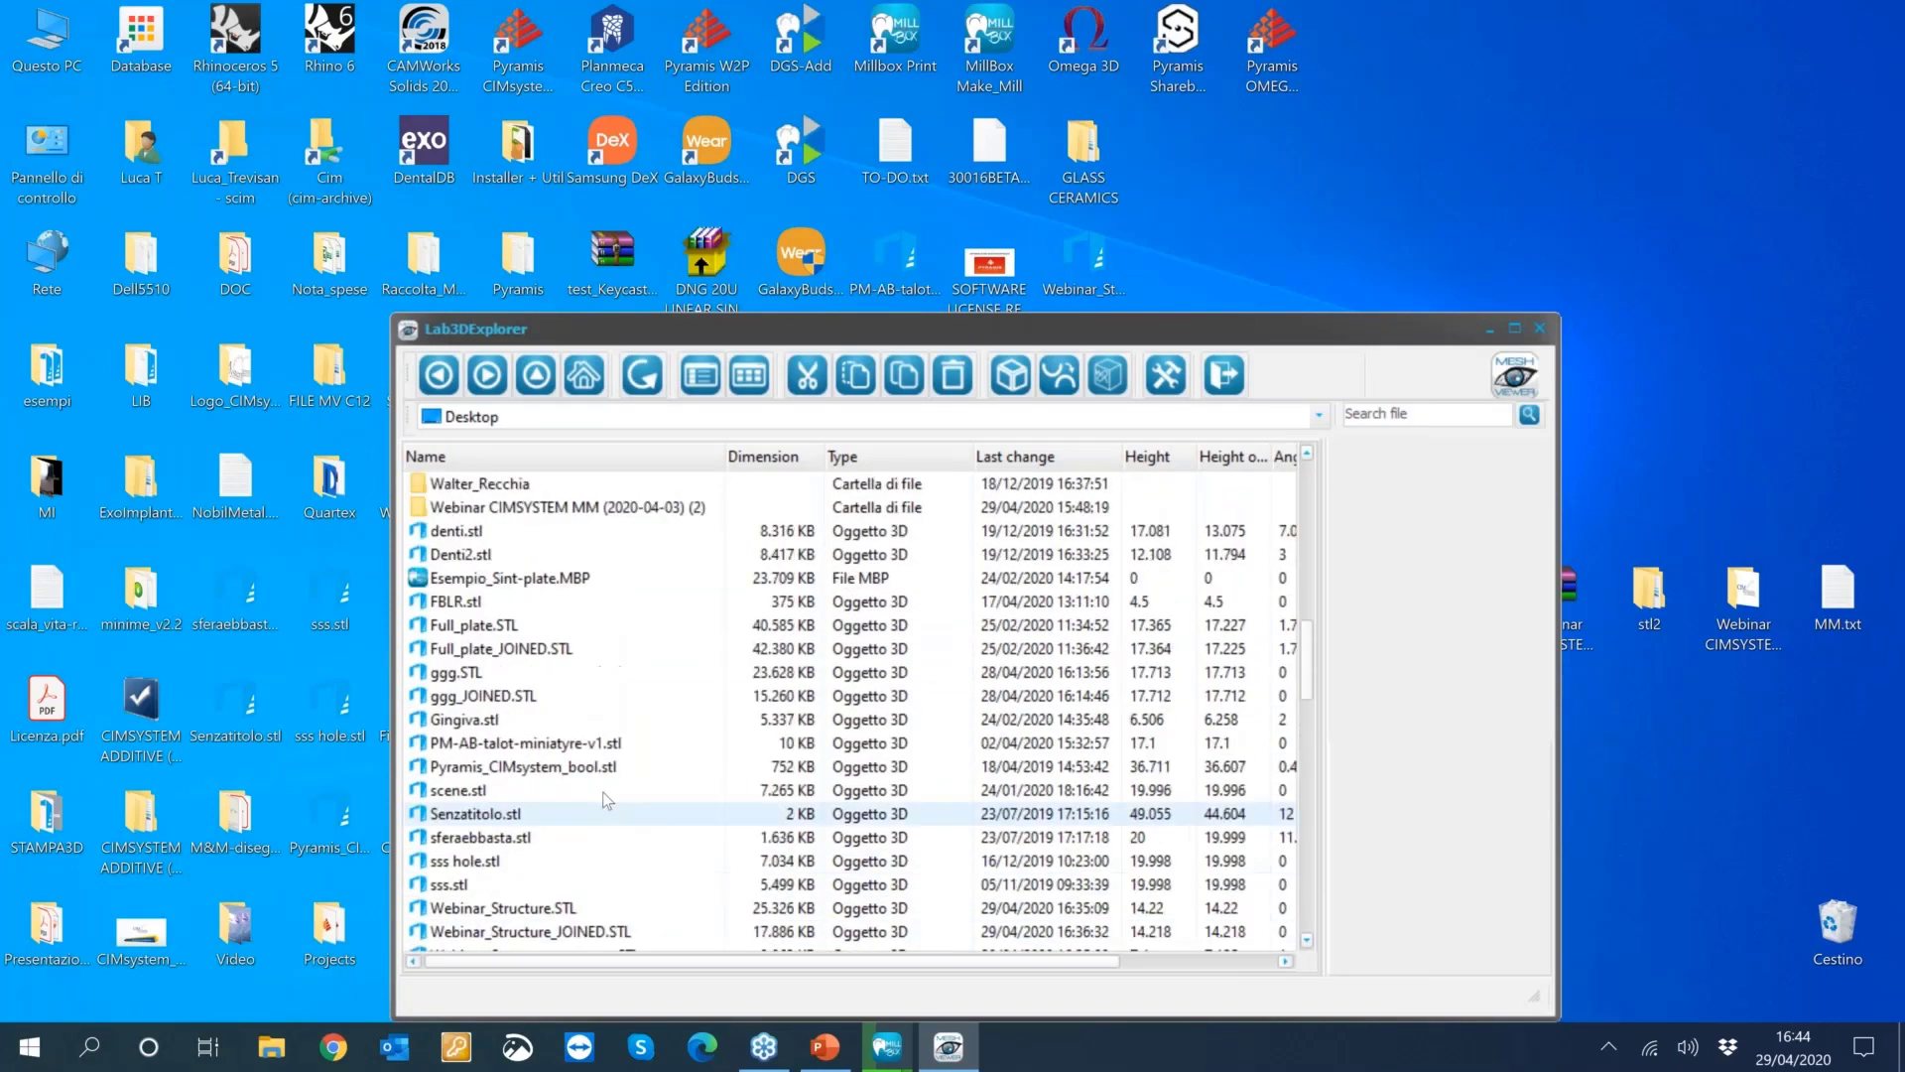
scroll(608, 785, down, 6)
scroll(609, 752, up, 2)
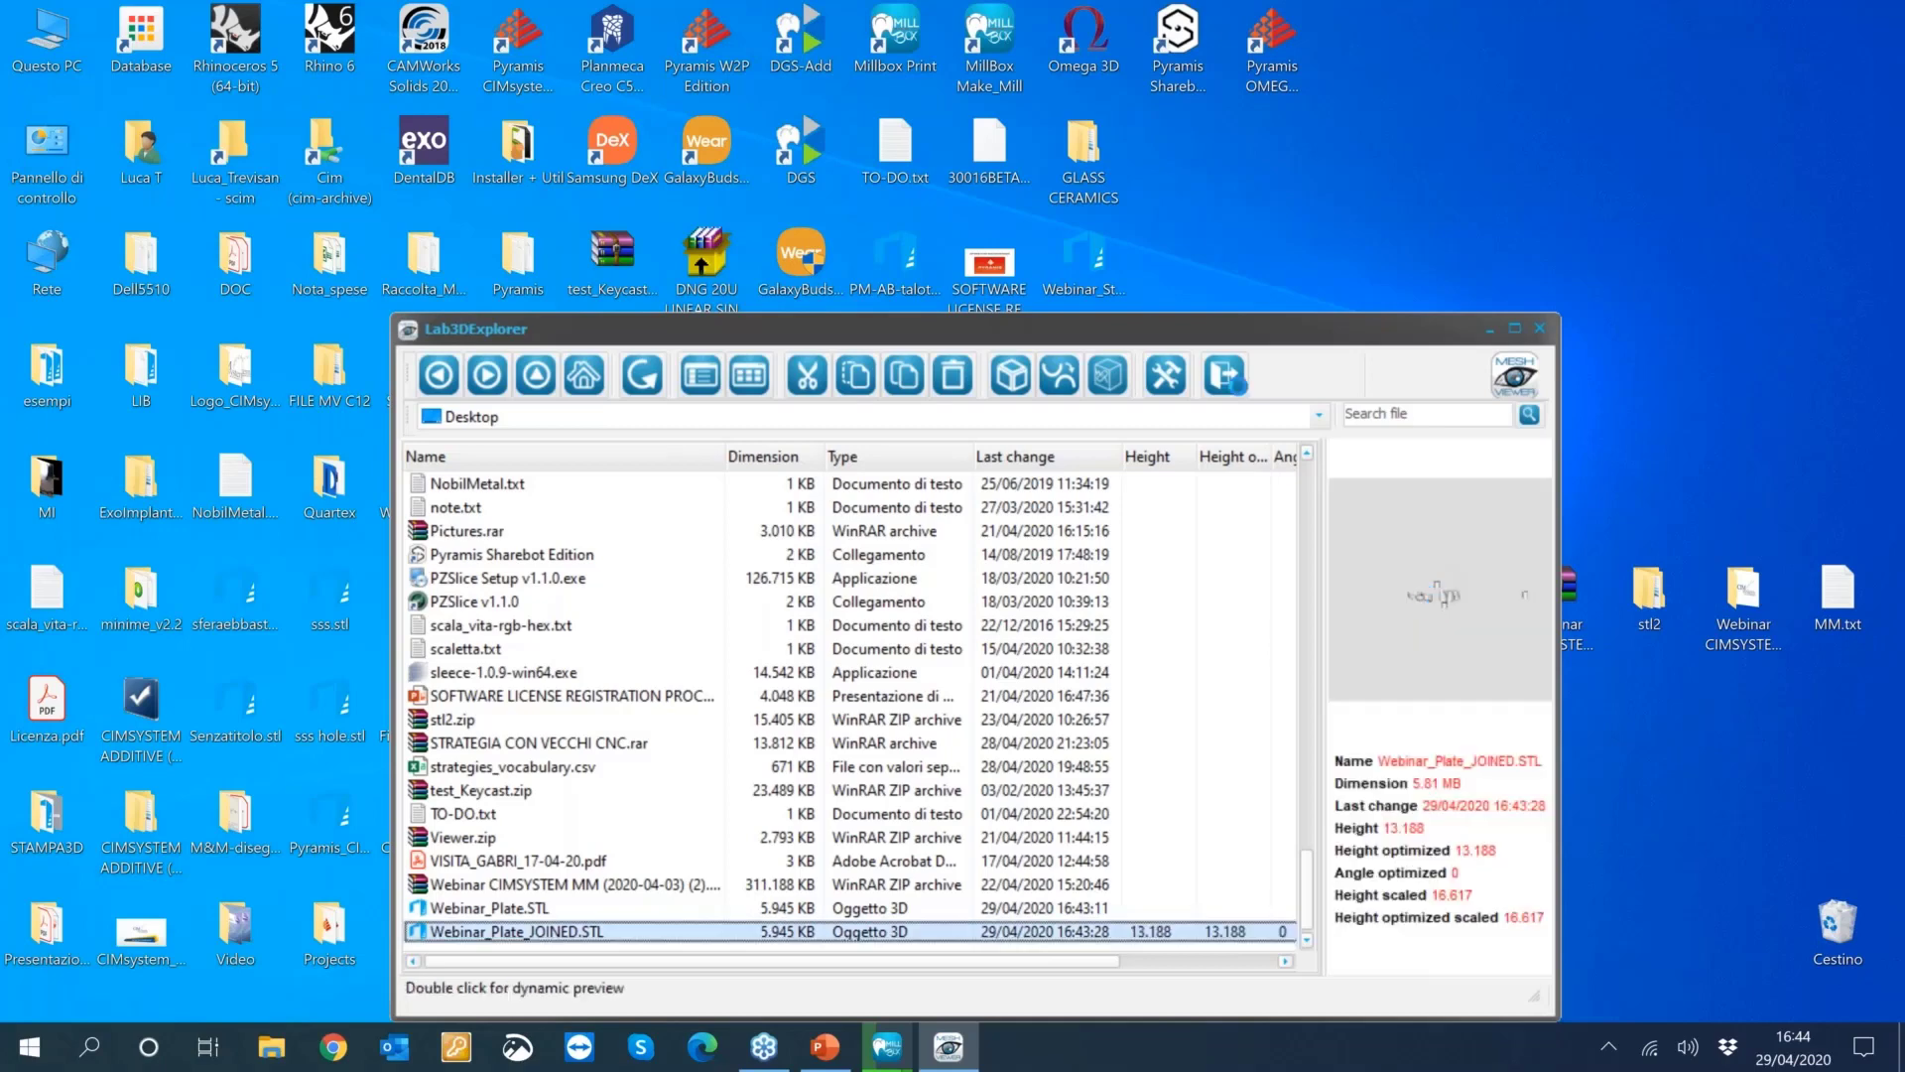
click(1227, 376)
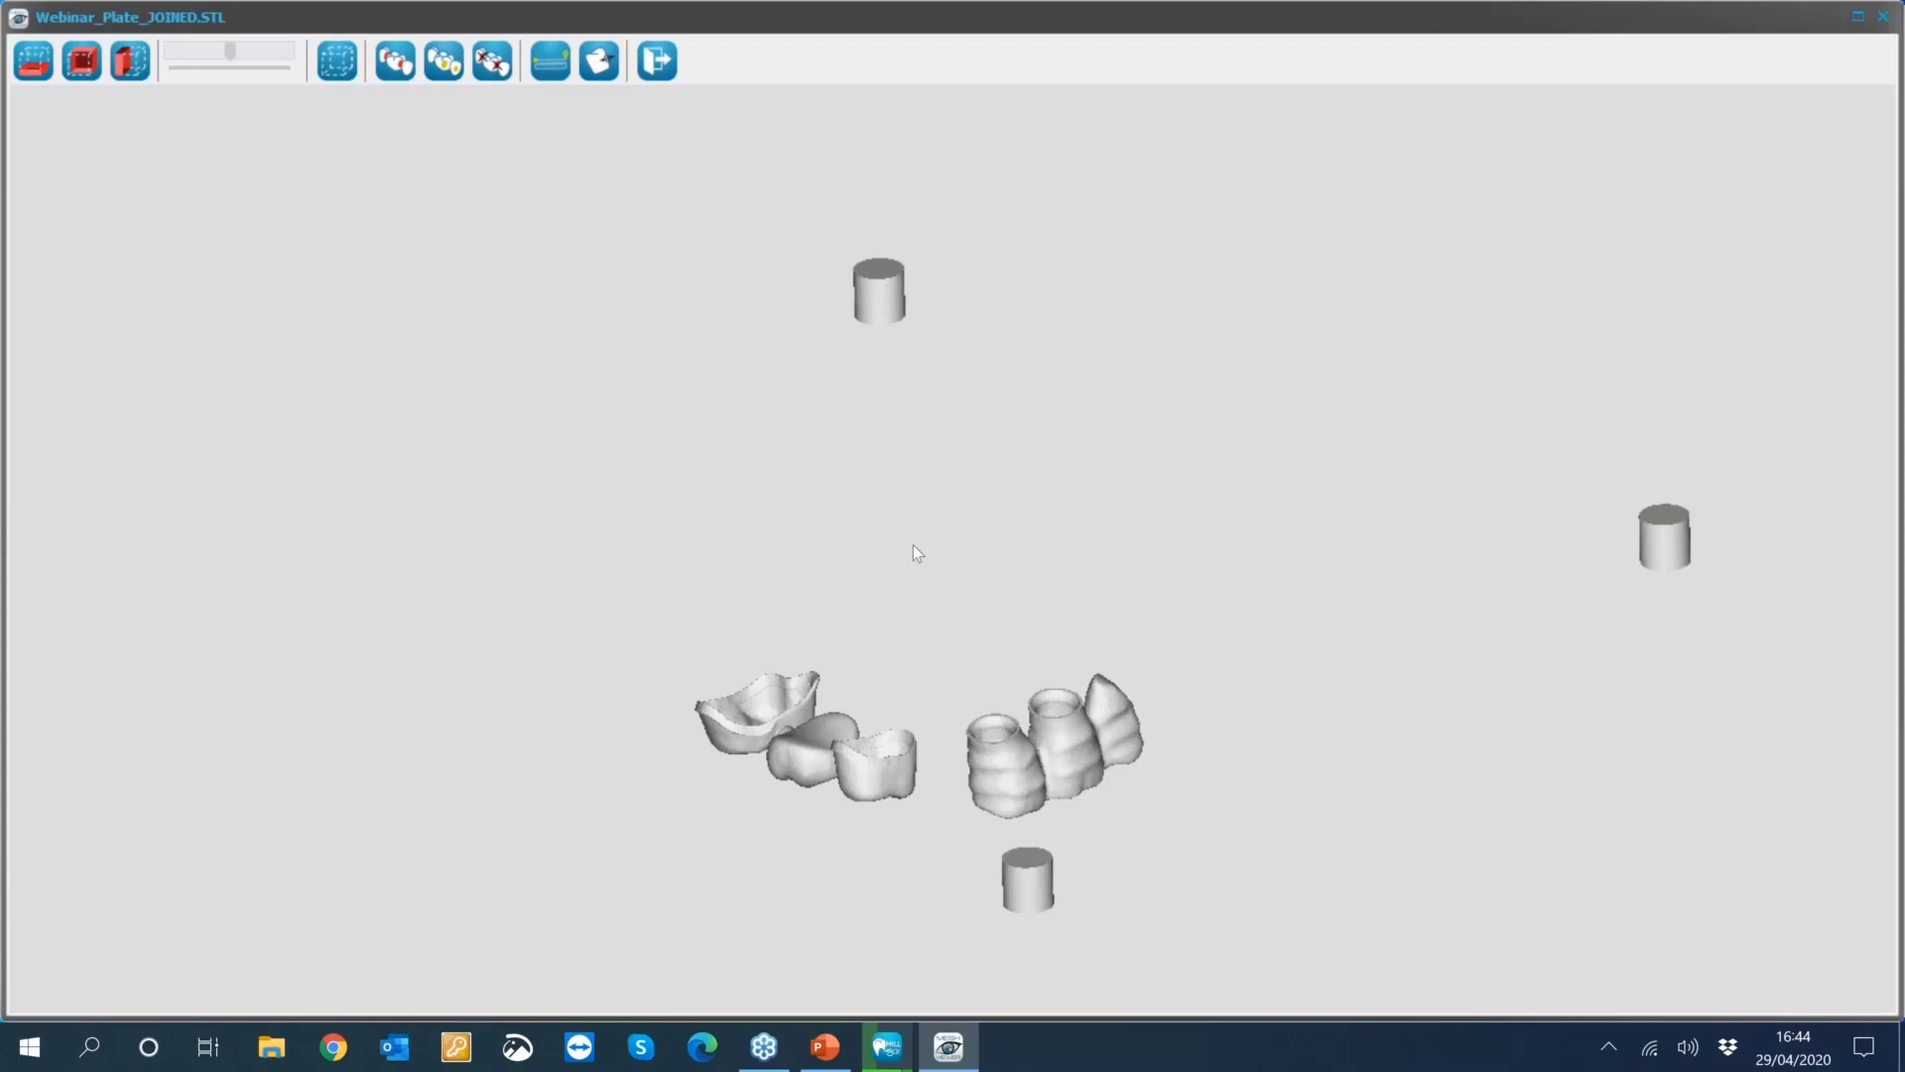
click(1884, 18)
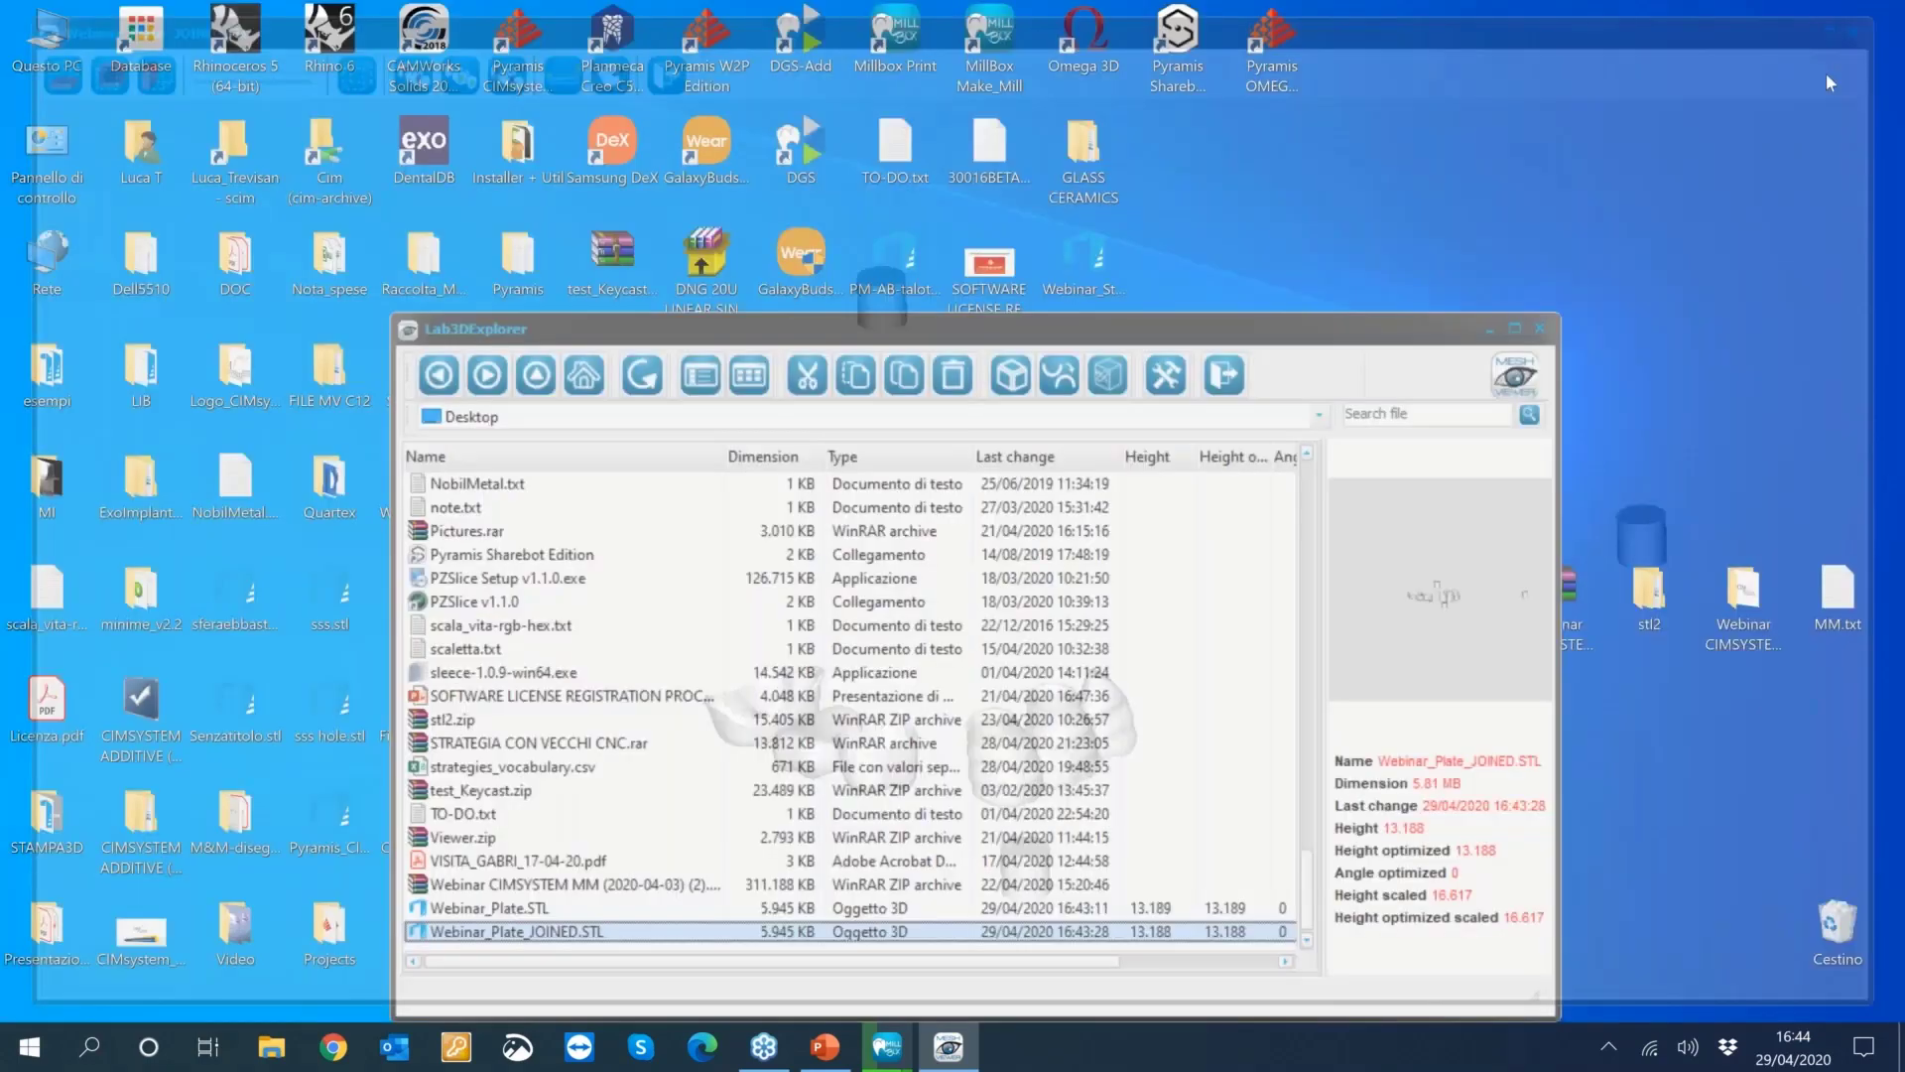
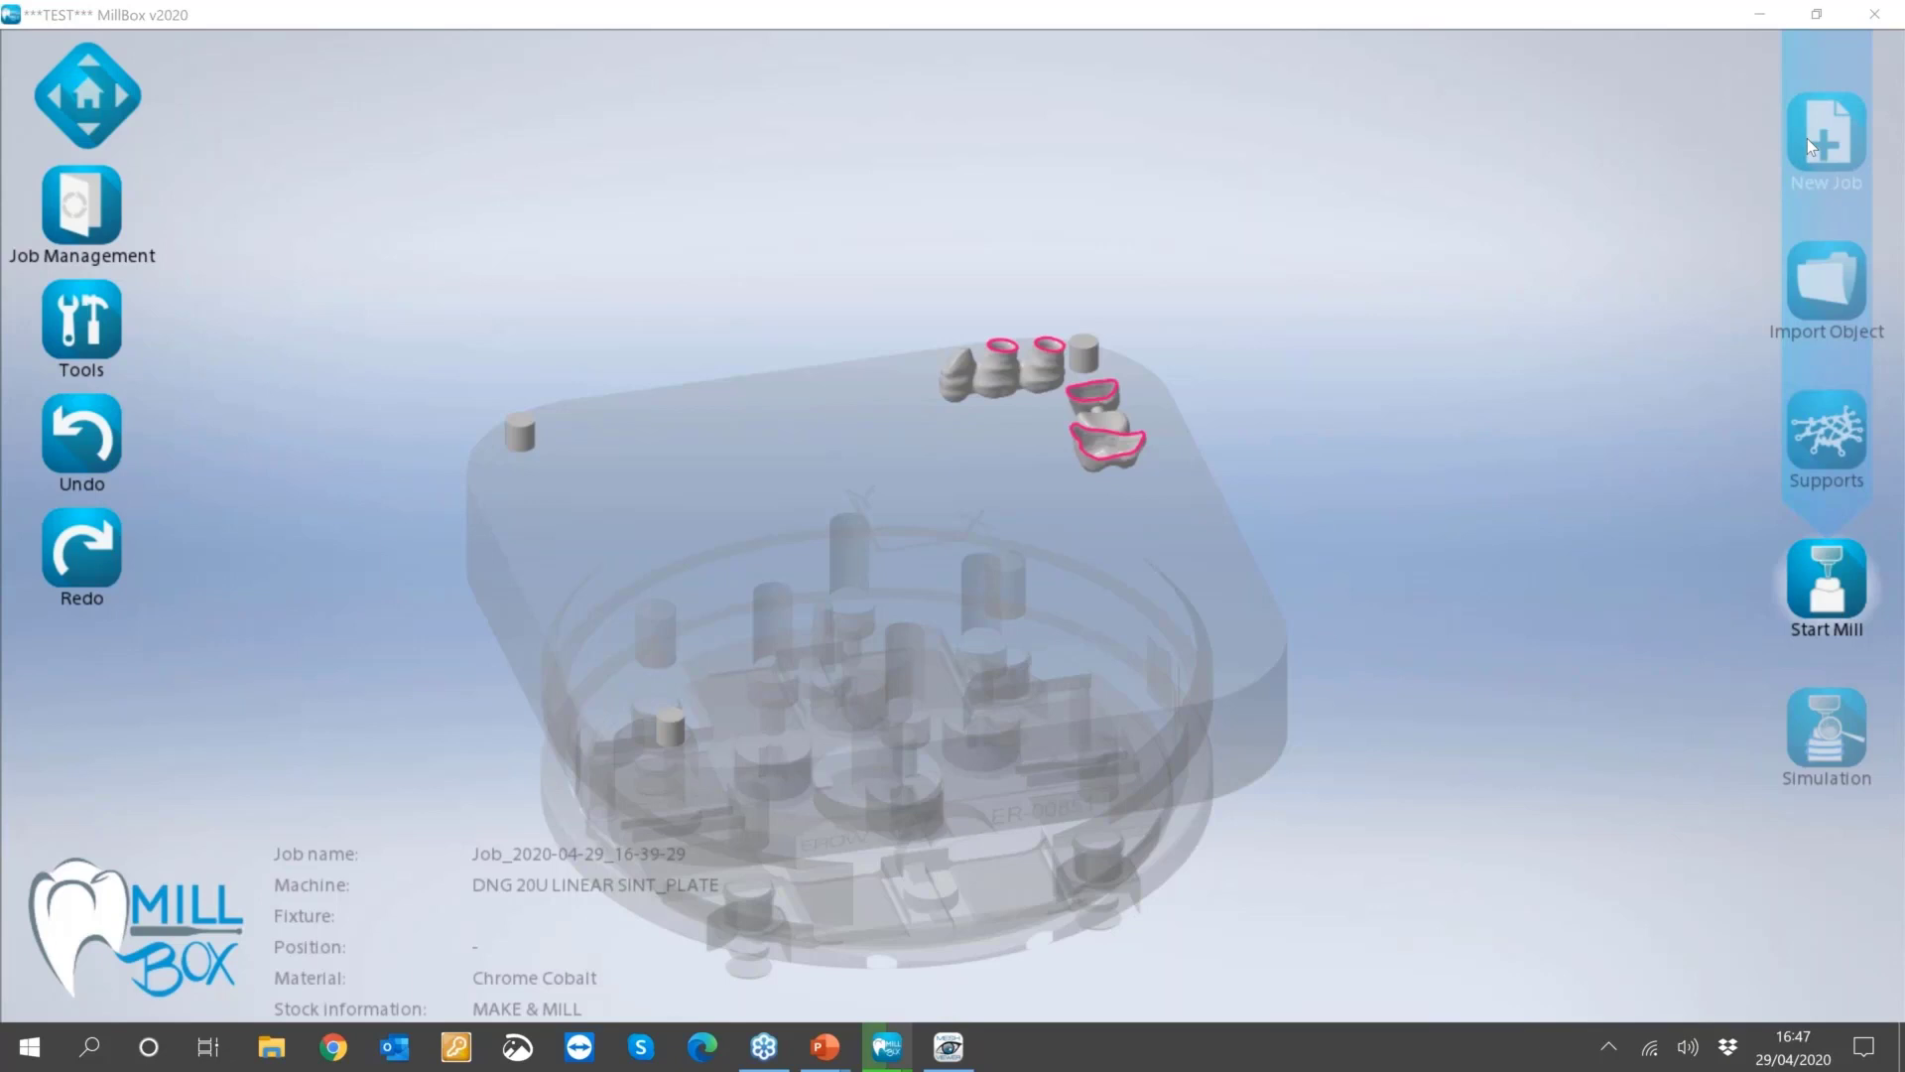
click(1807, 139)
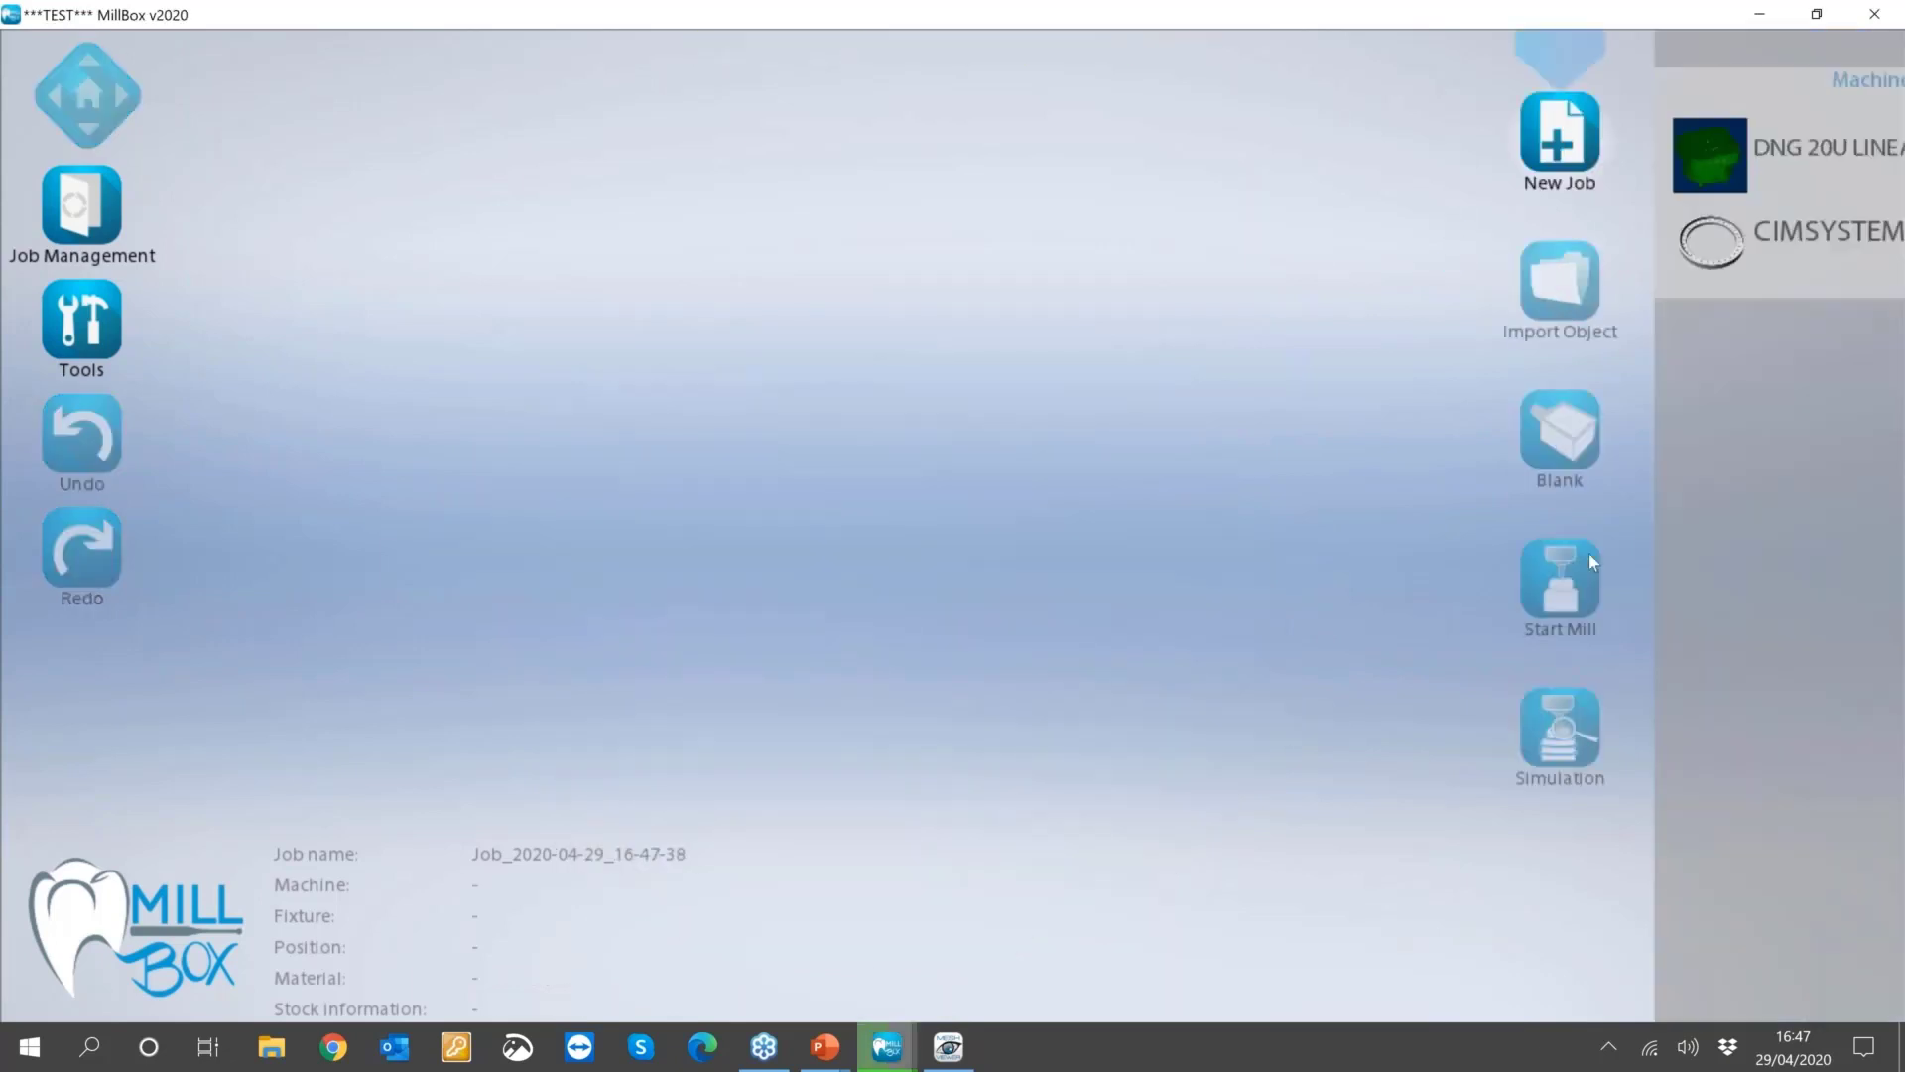
click(1841, 993)
click(81, 320)
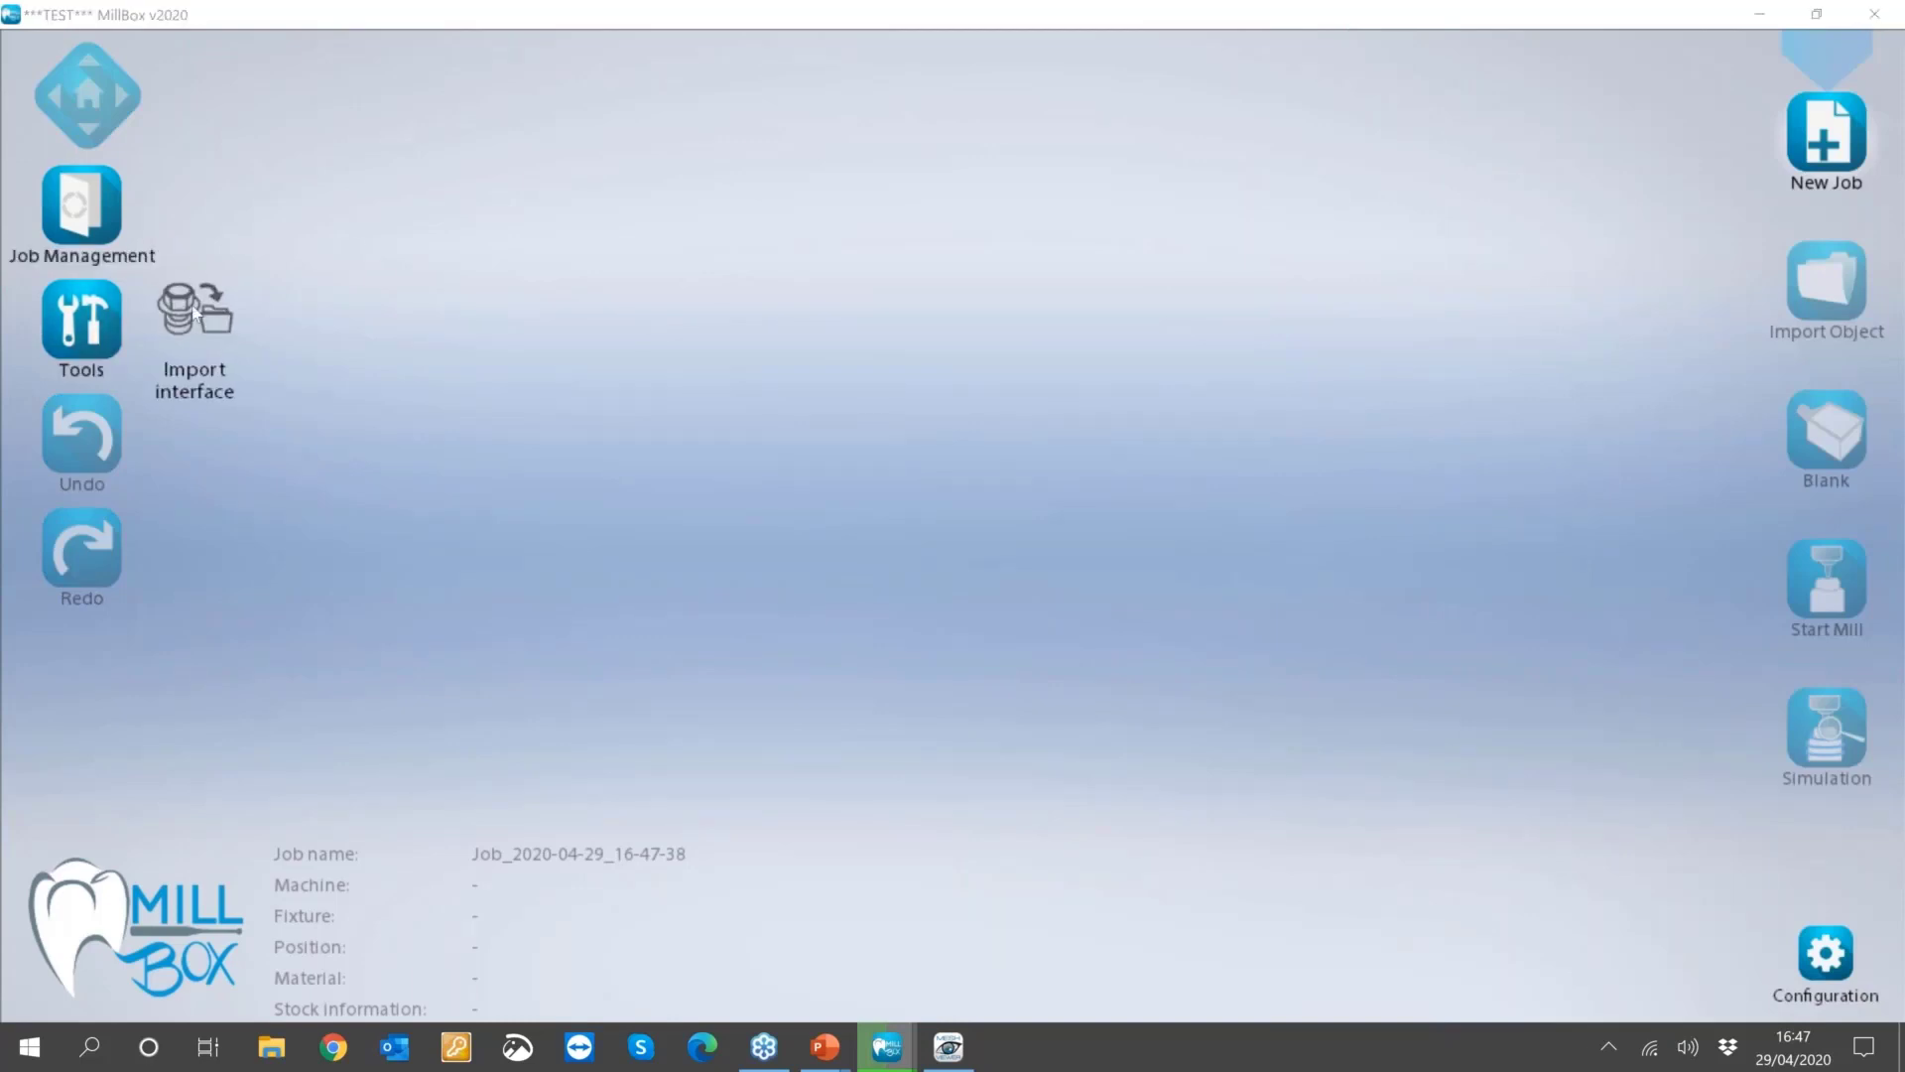
click(1826, 134)
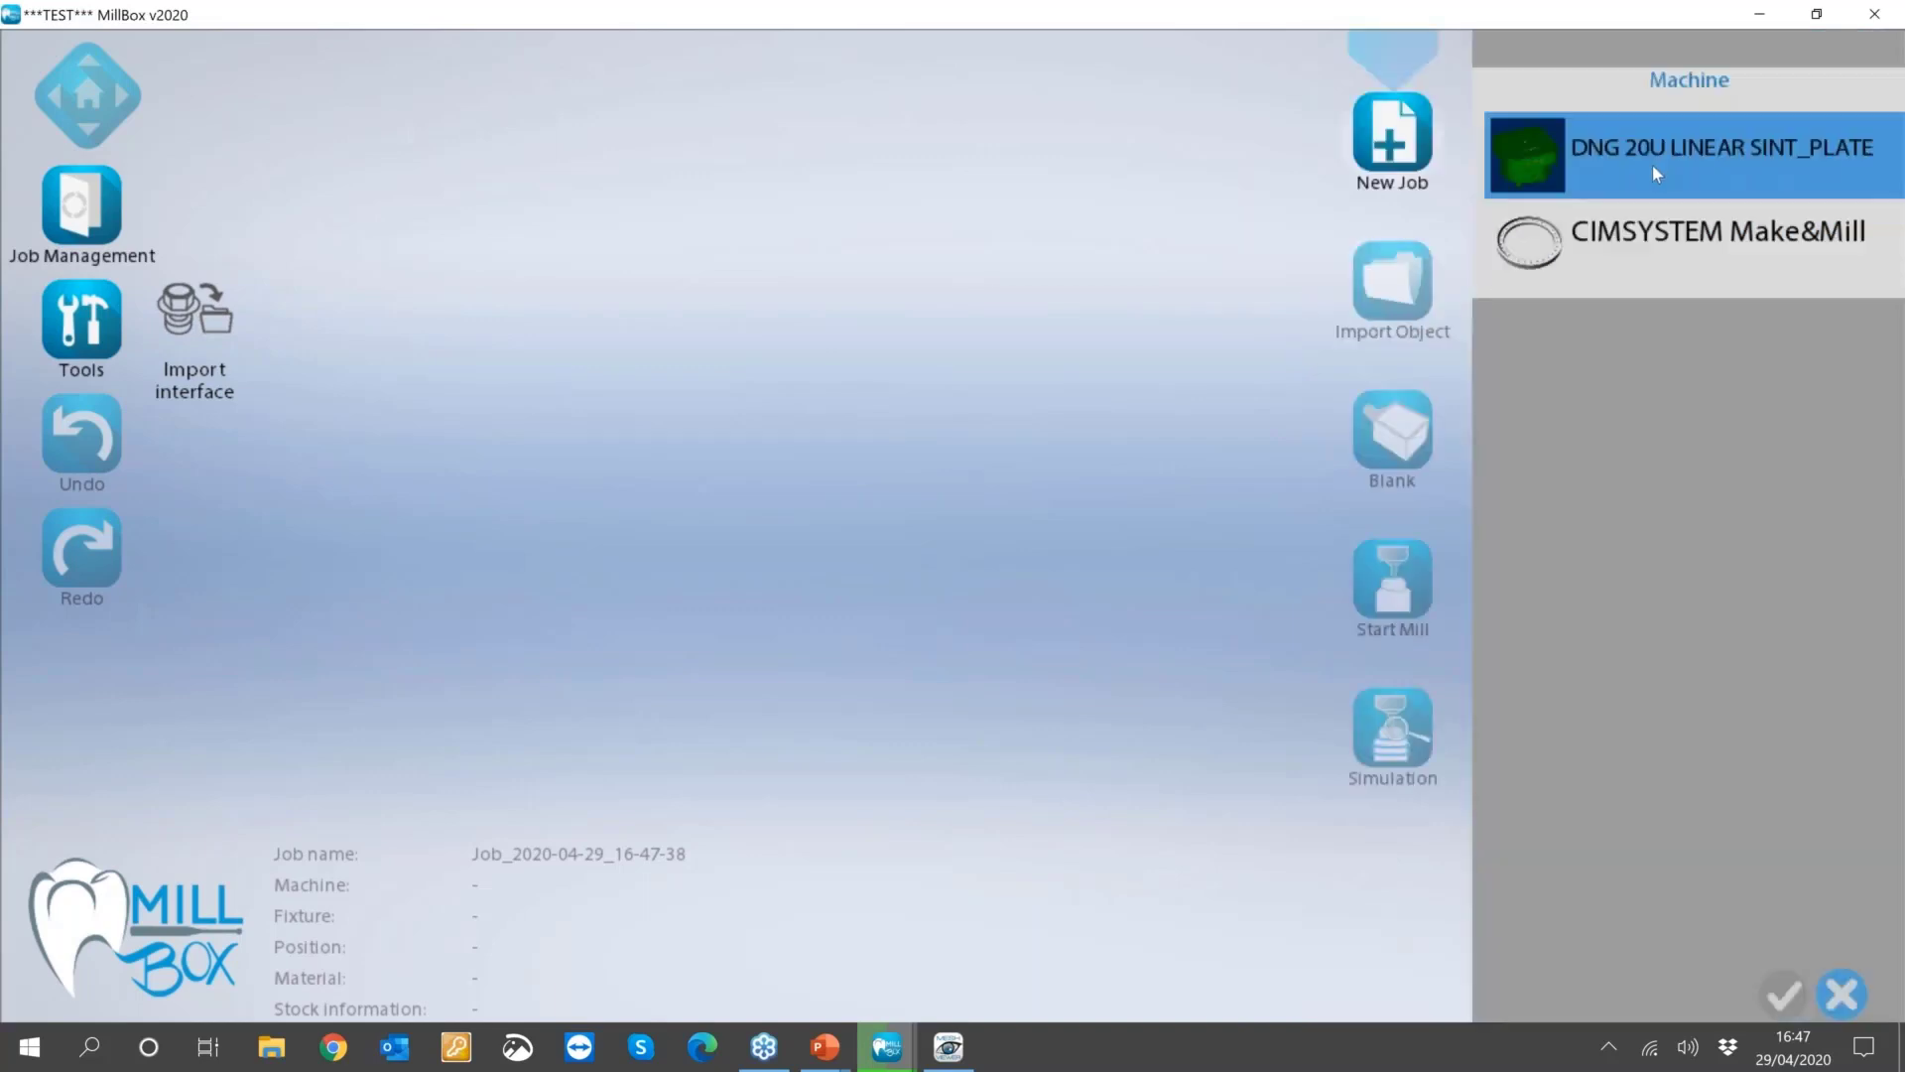
click(1842, 993)
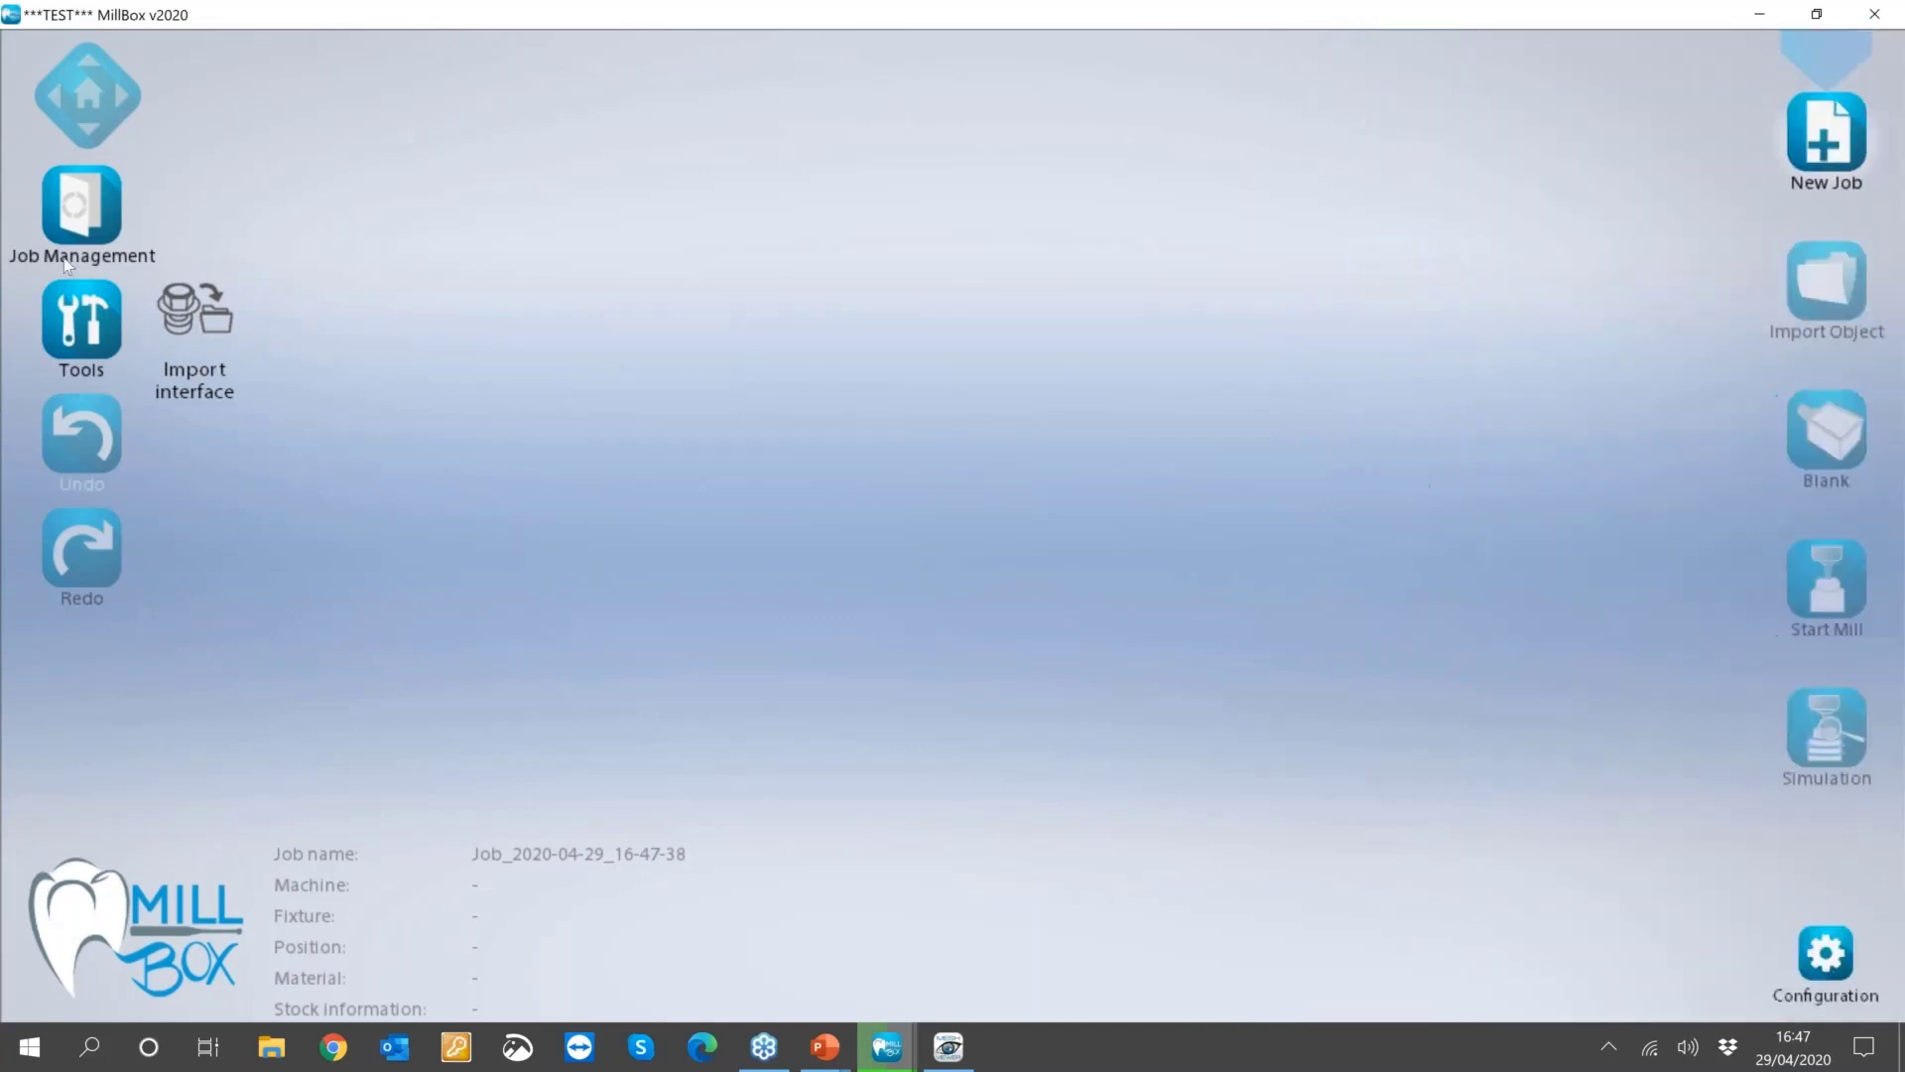
click(84, 220)
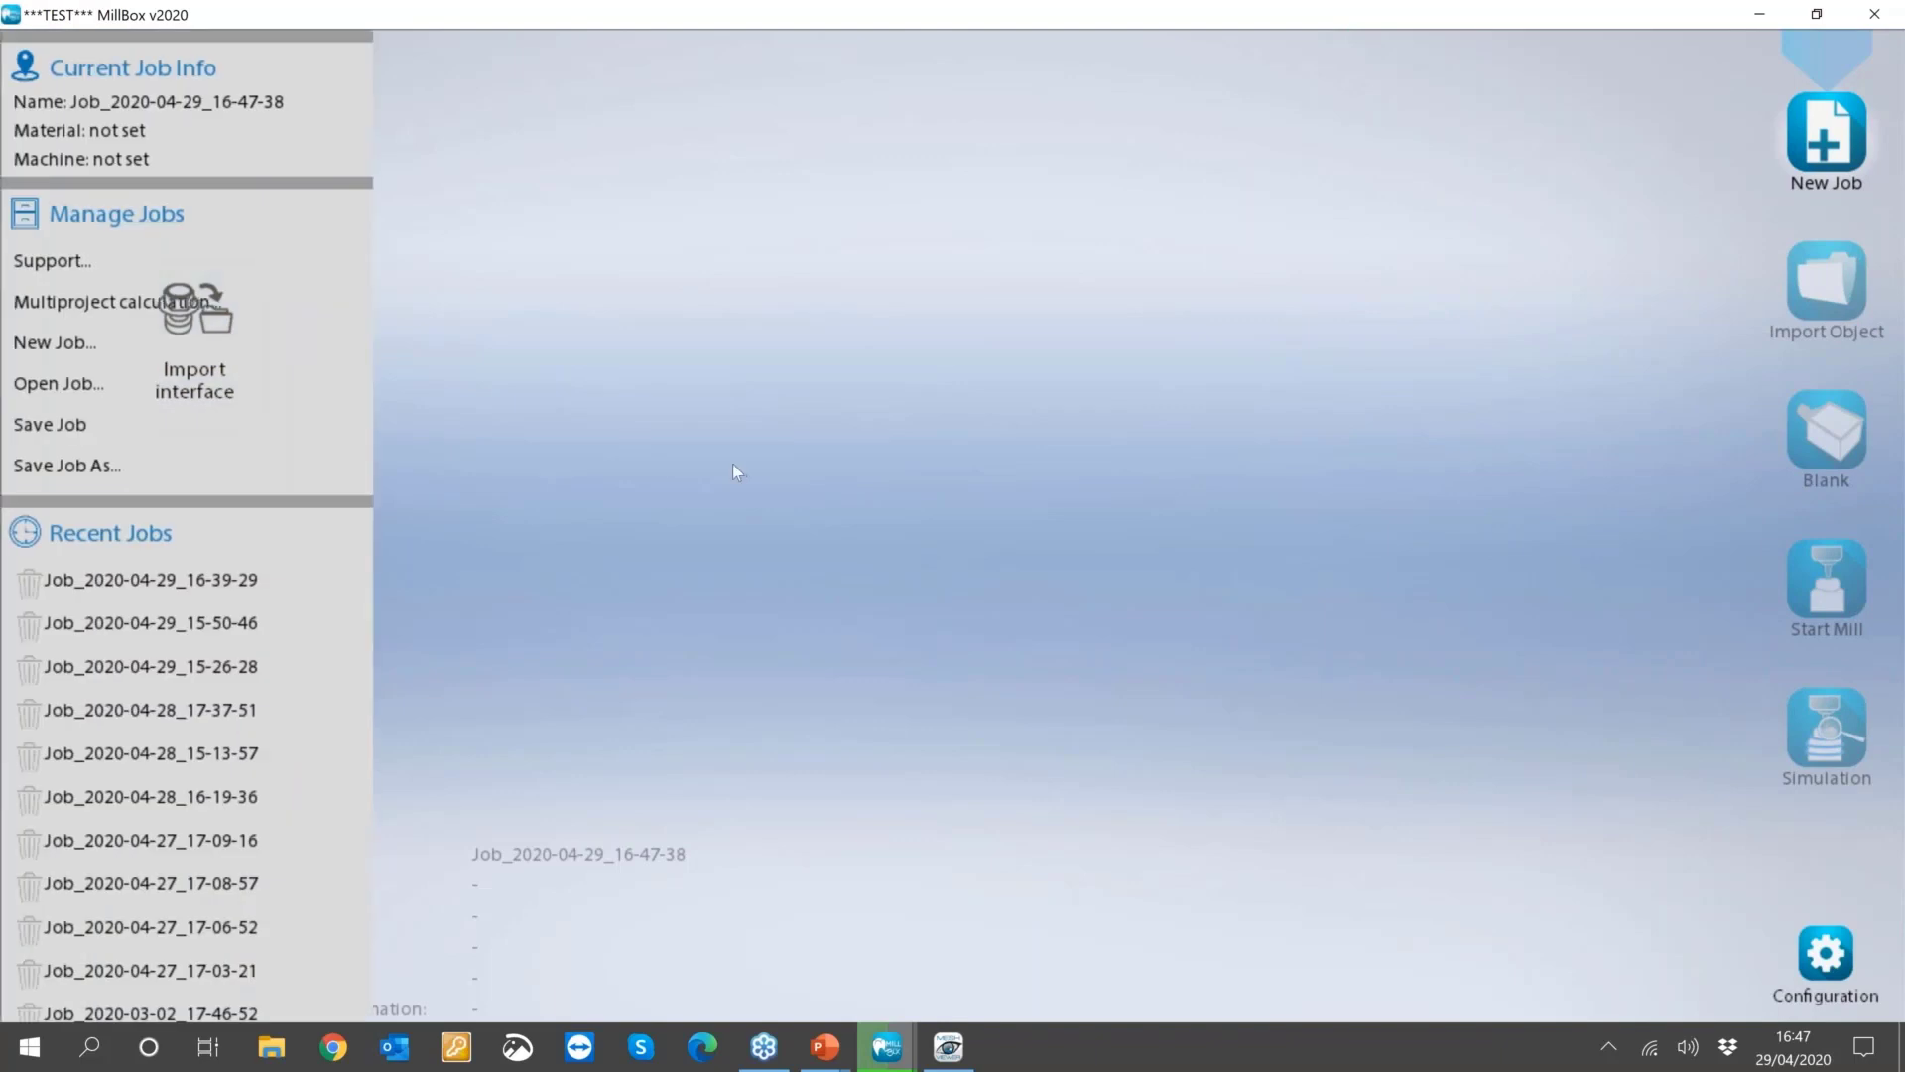
click(732, 463)
click(84, 318)
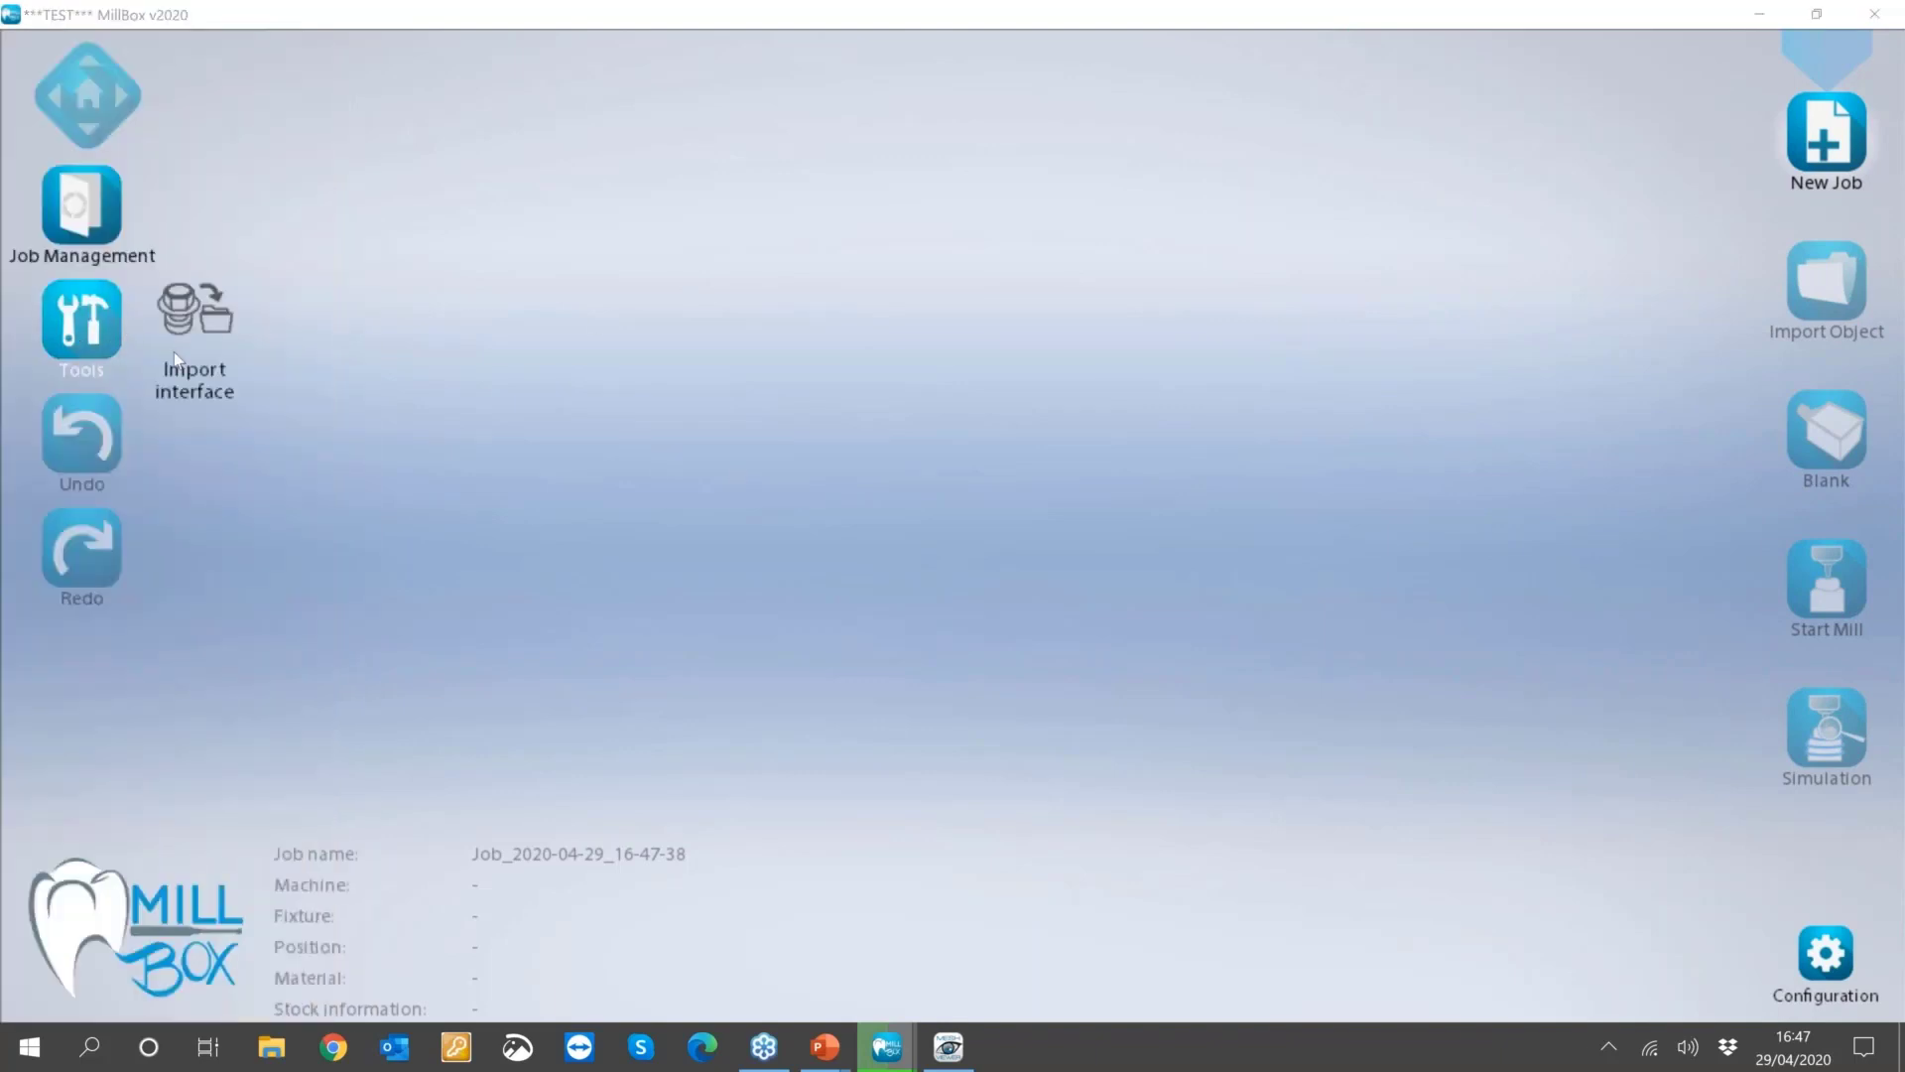
Create a new job on the DNG 20U LINEAR SINT_PLATE machine with Chrome Cobalt material and MAKE & MILL stock.
click(1826, 138)
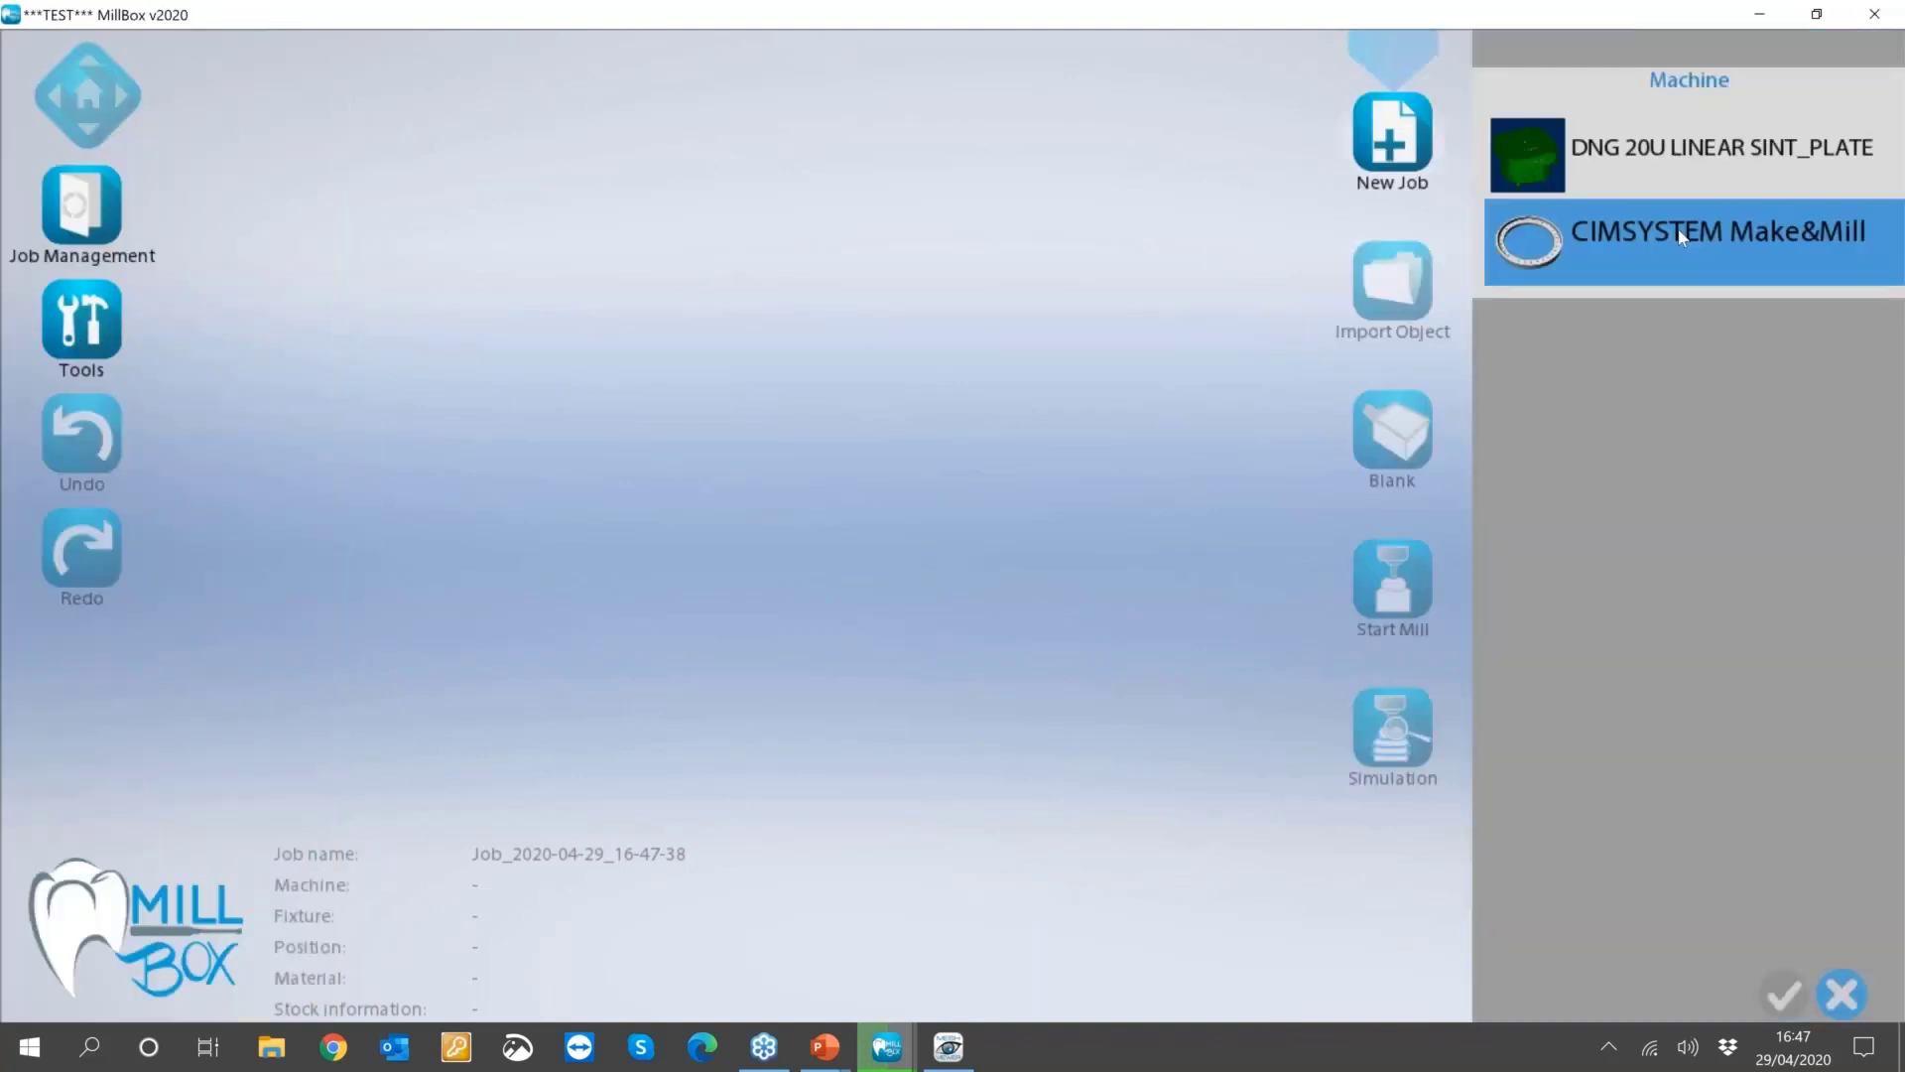
click(1710, 149)
click(1699, 550)
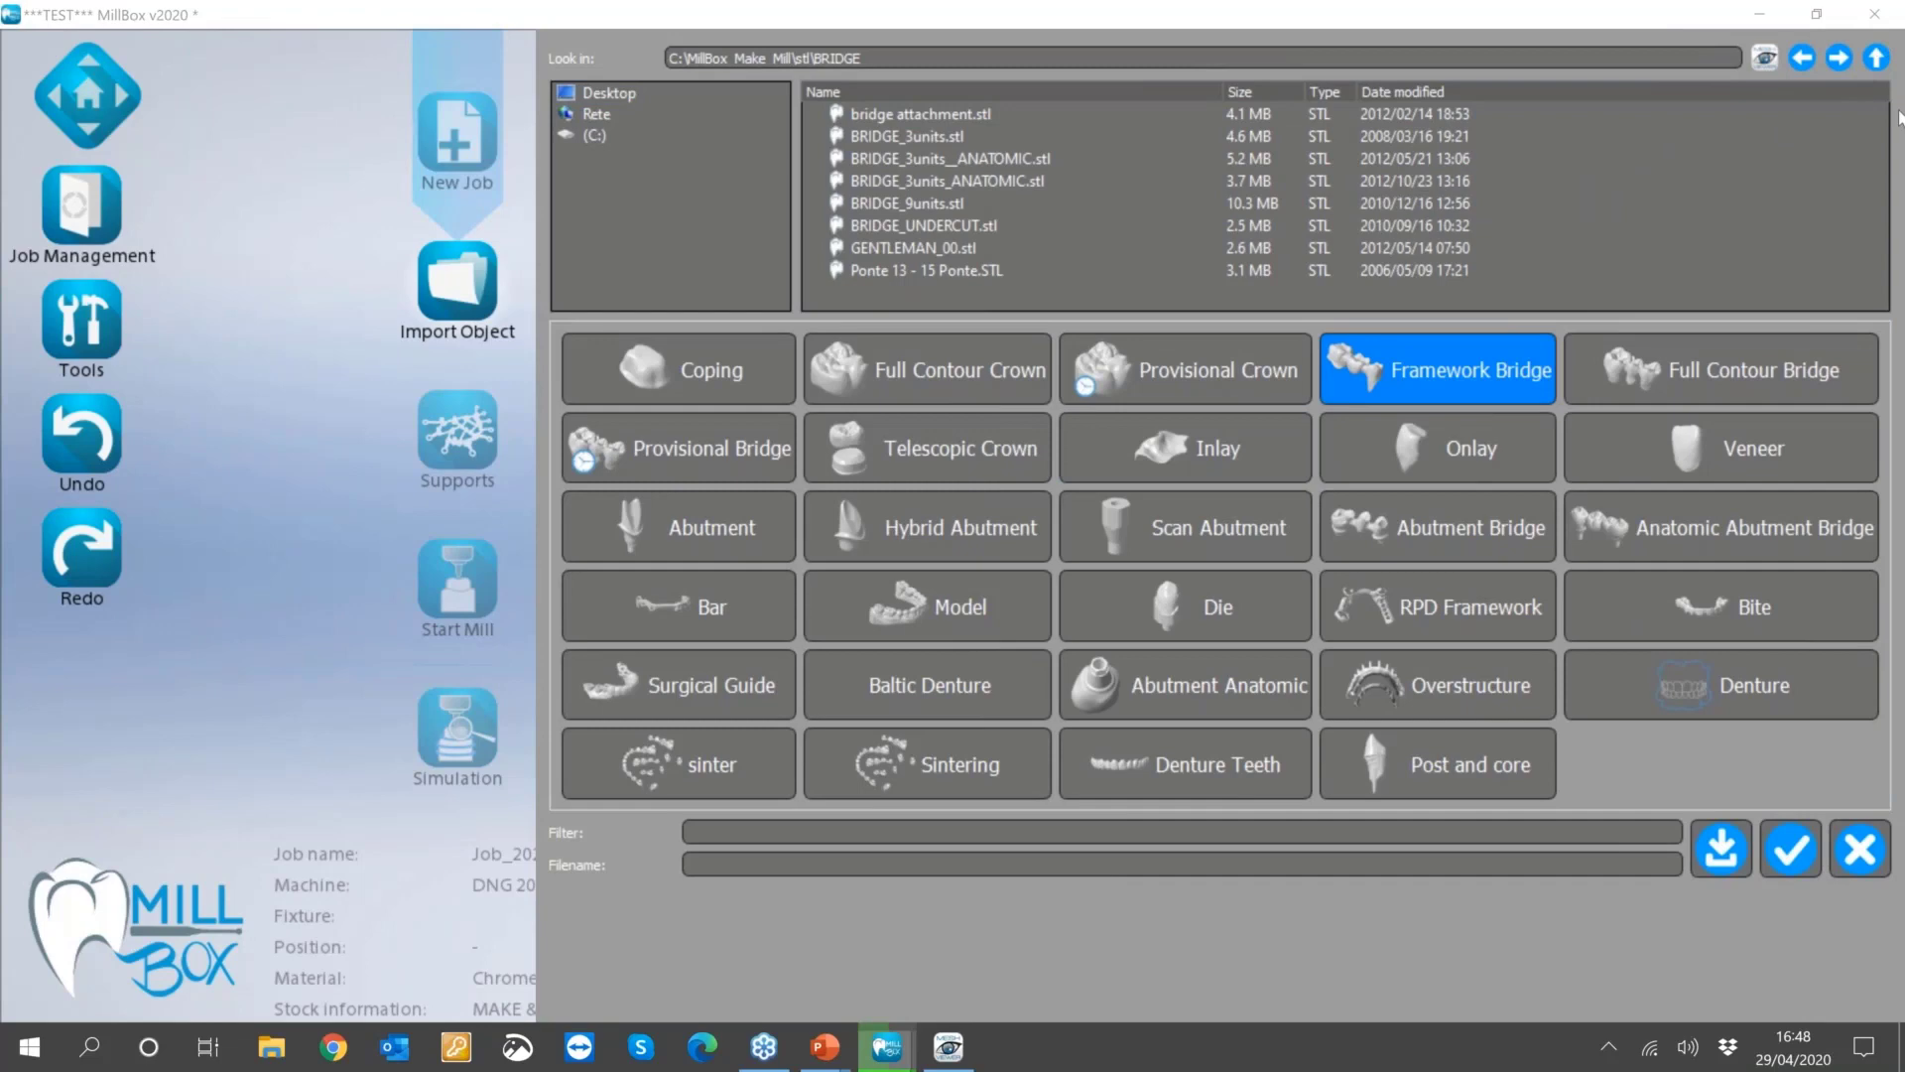
click(1875, 57)
double_click(978, 113)
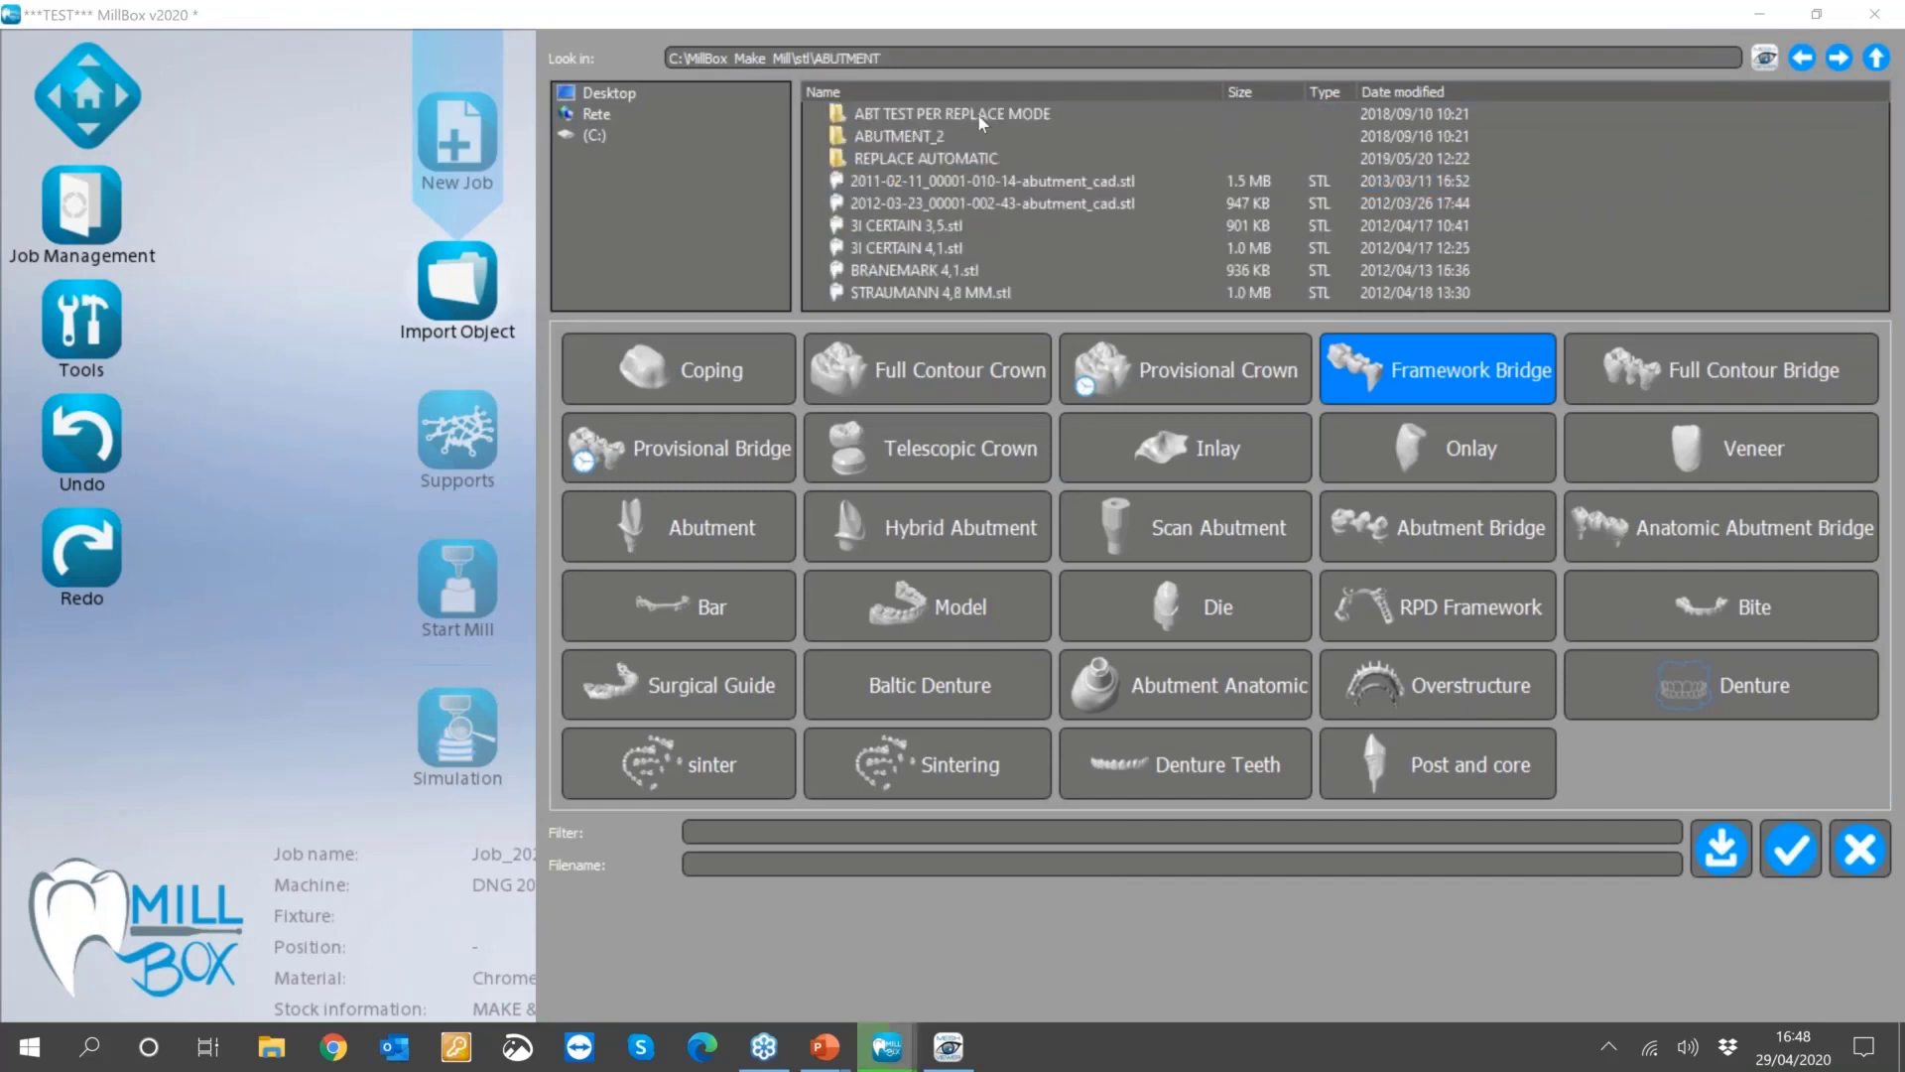
click(936, 183)
click(685, 527)
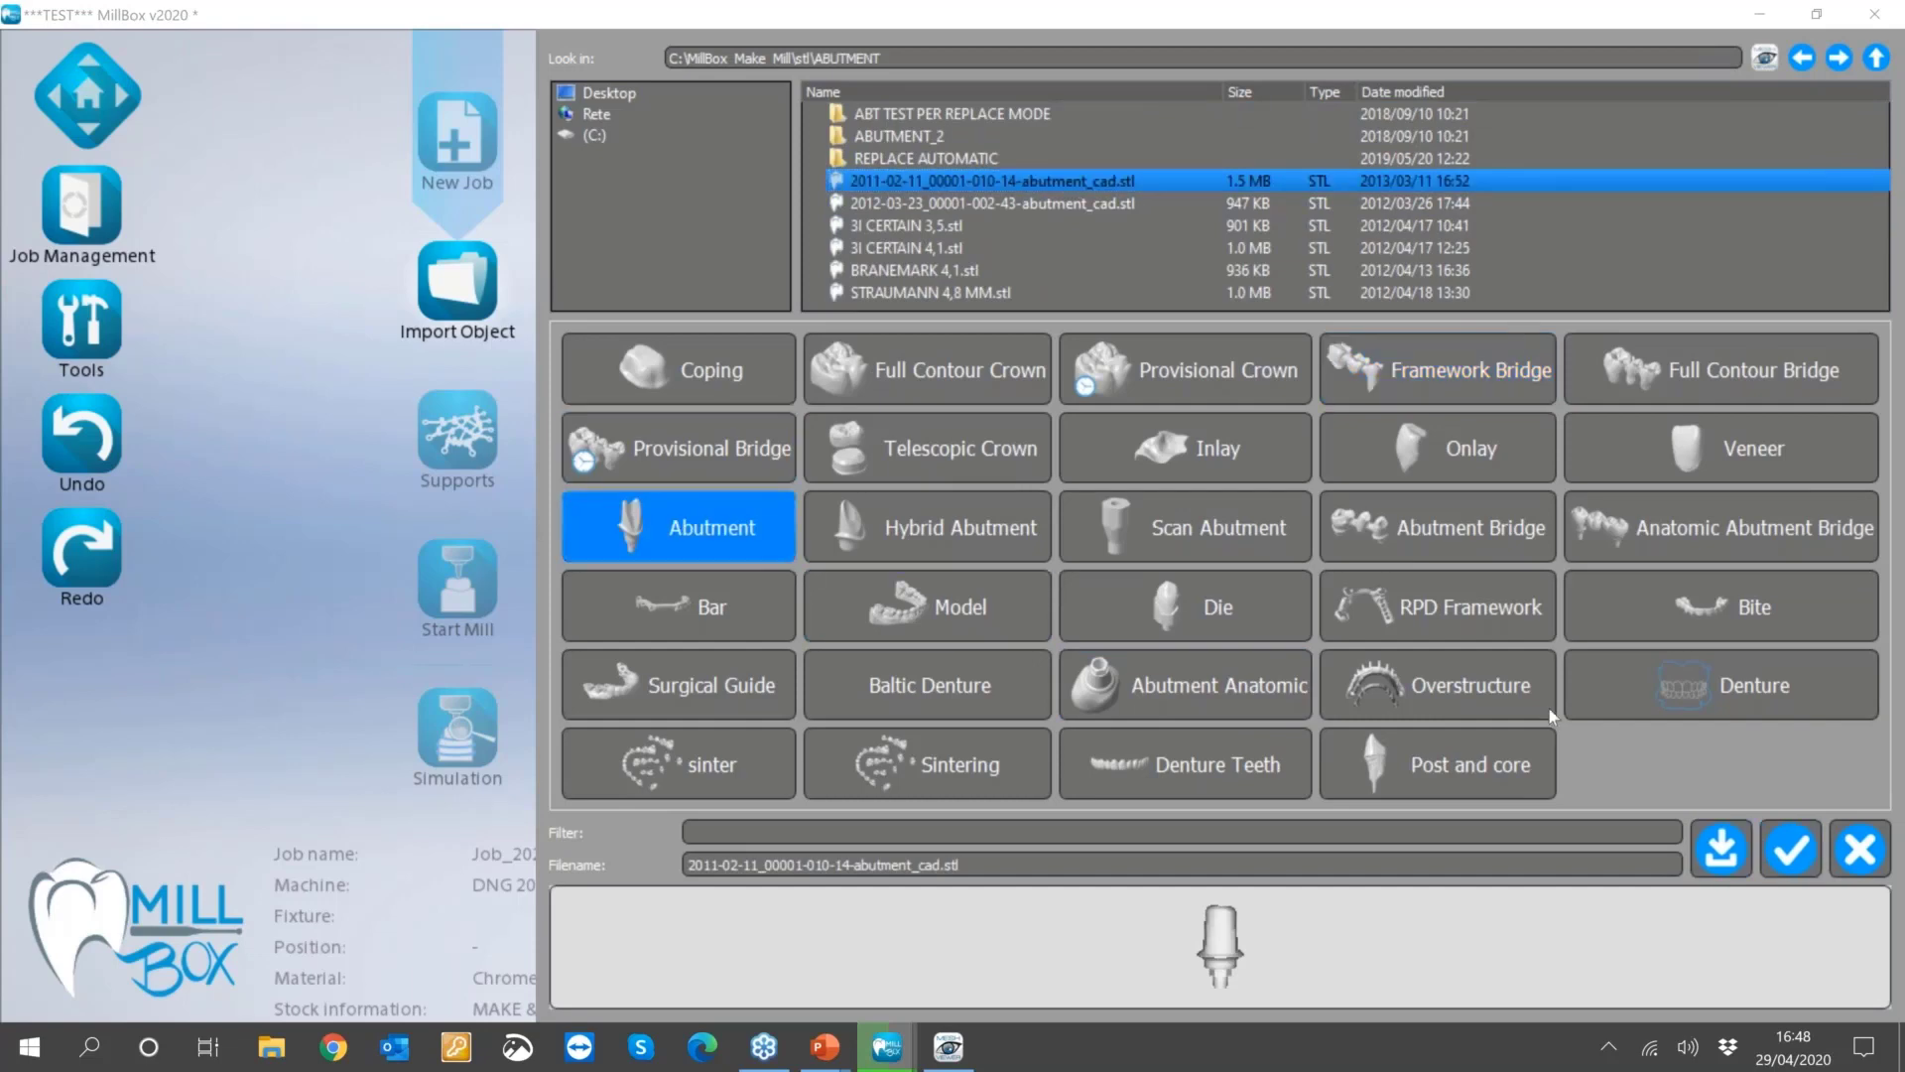
click(1709, 821)
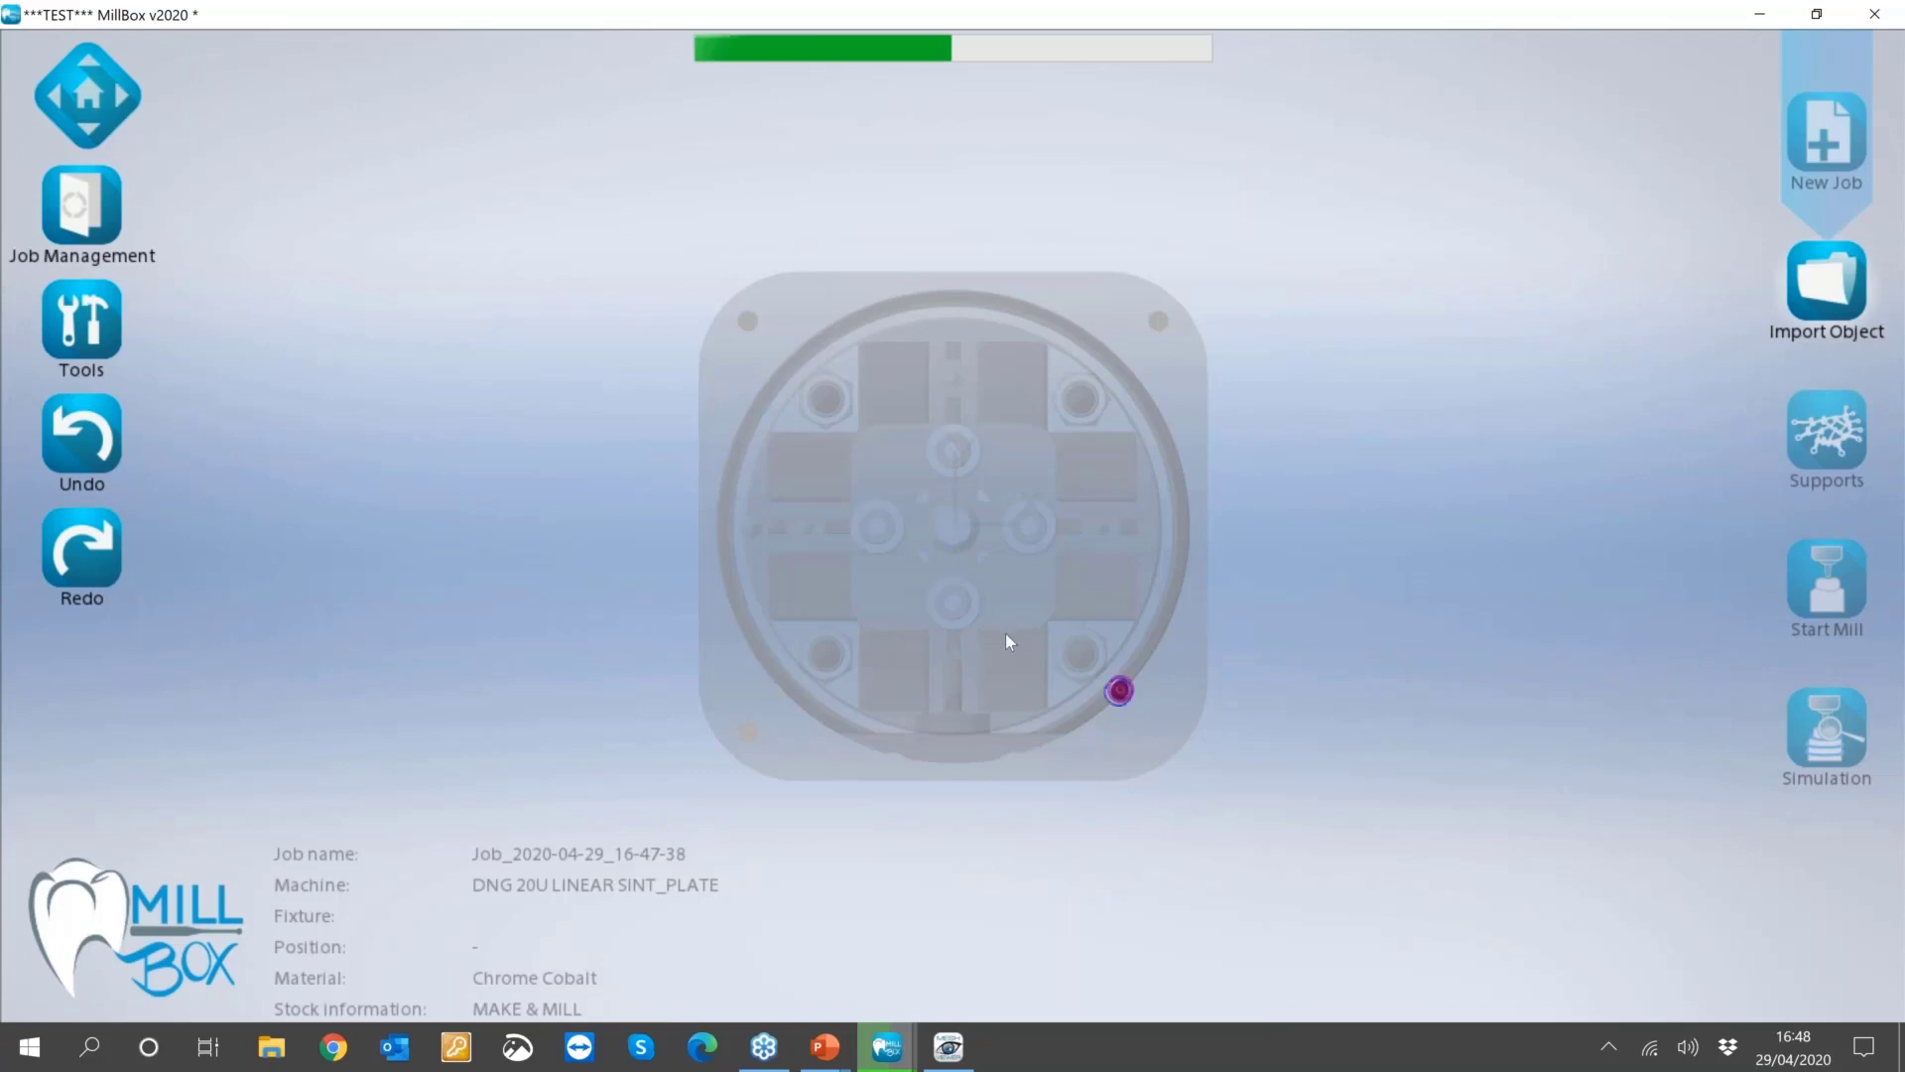
Open the connection extraction settings for the imported abutment's interface, examine the interface up close, and leave without extracting it.
middle_drag(1020, 687, 1088, 608)
scroll(1096, 675, up, 5)
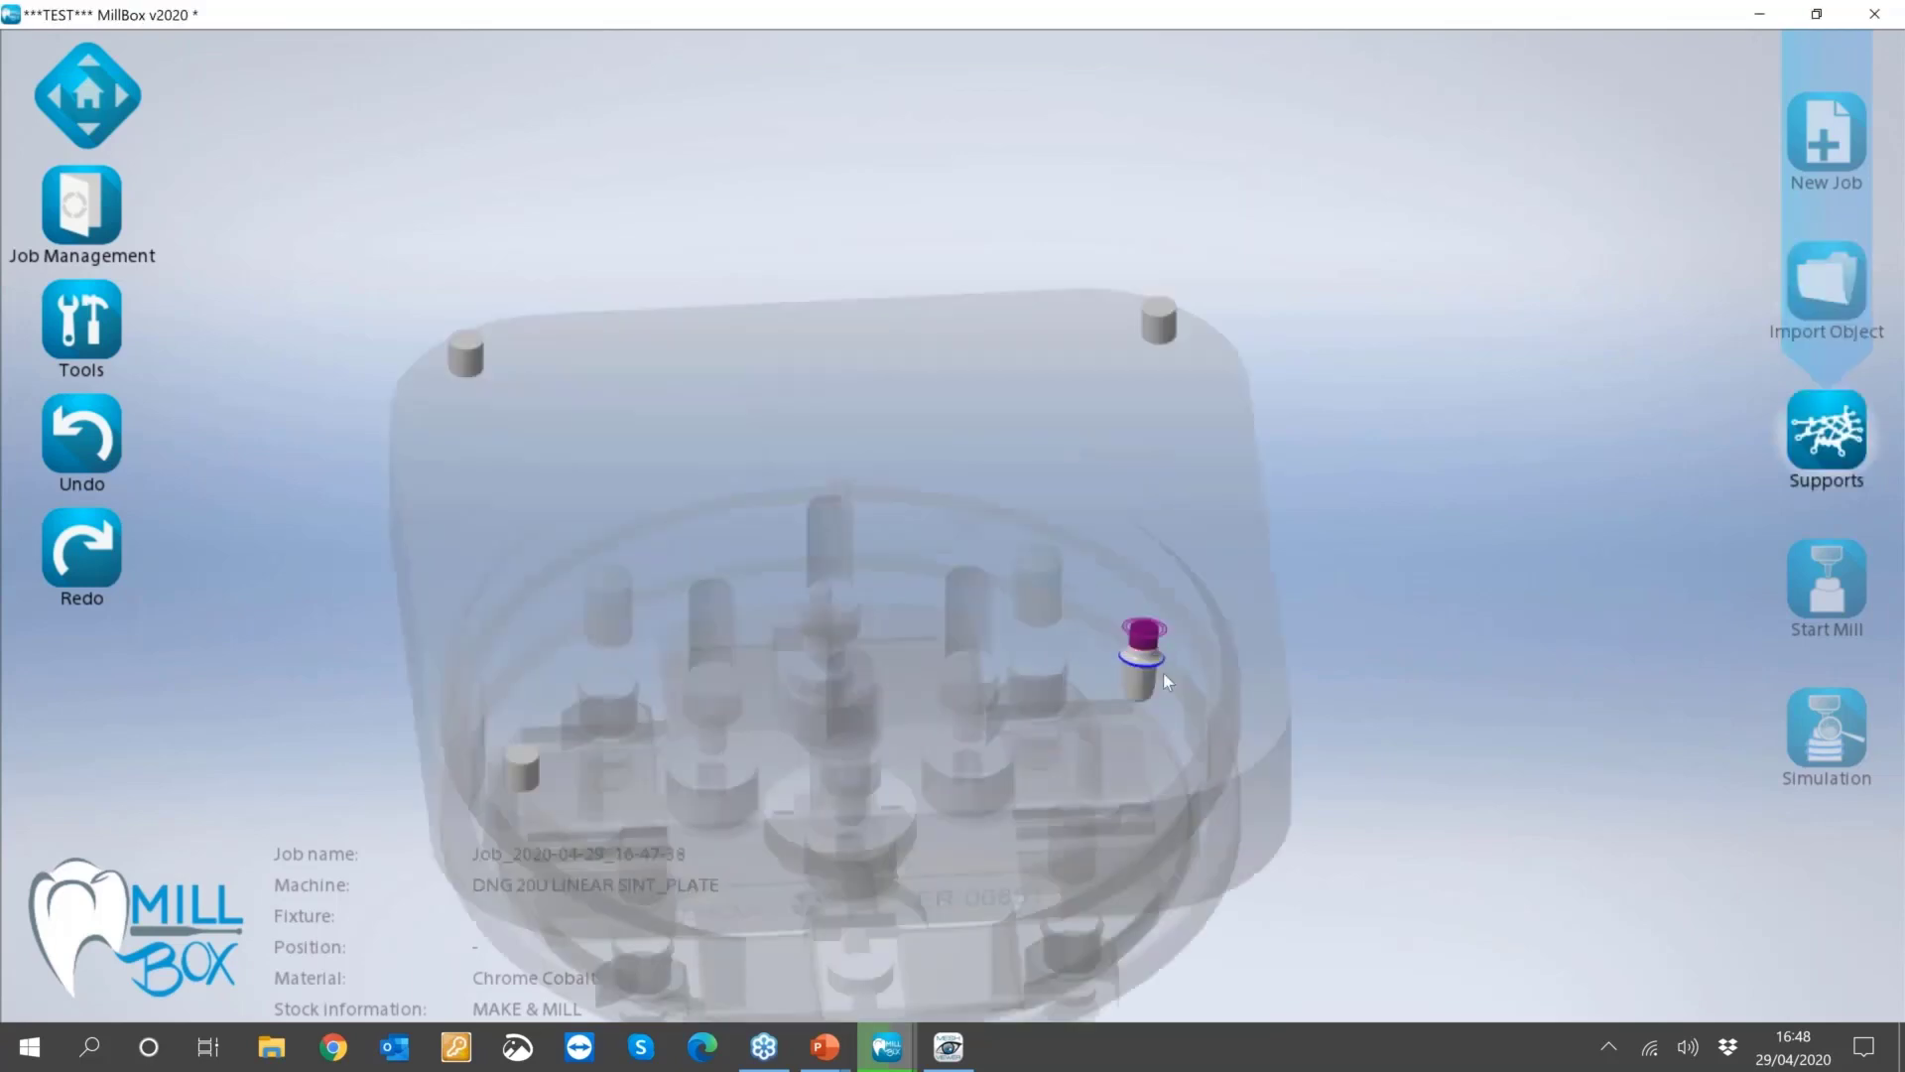
scroll(1163, 669, up, 2)
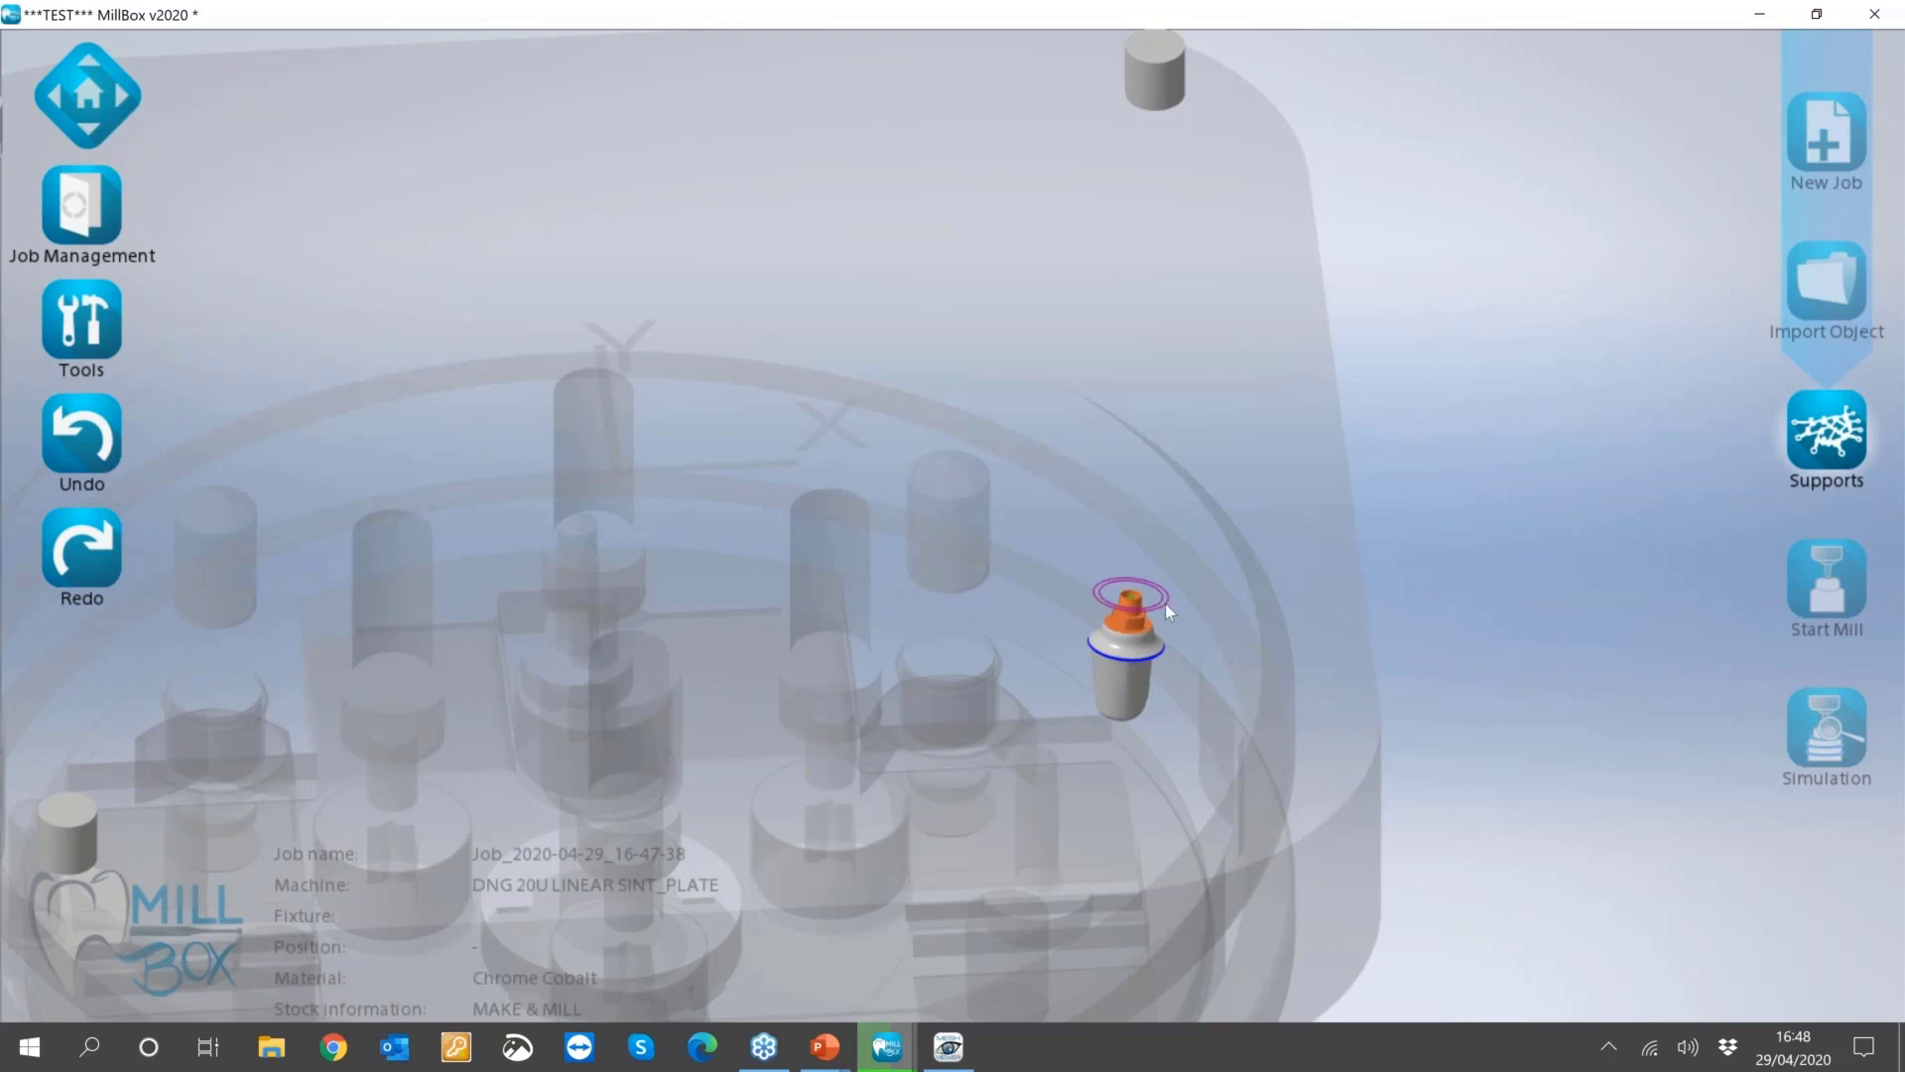
scroll(1165, 604, up, 3)
click(81, 320)
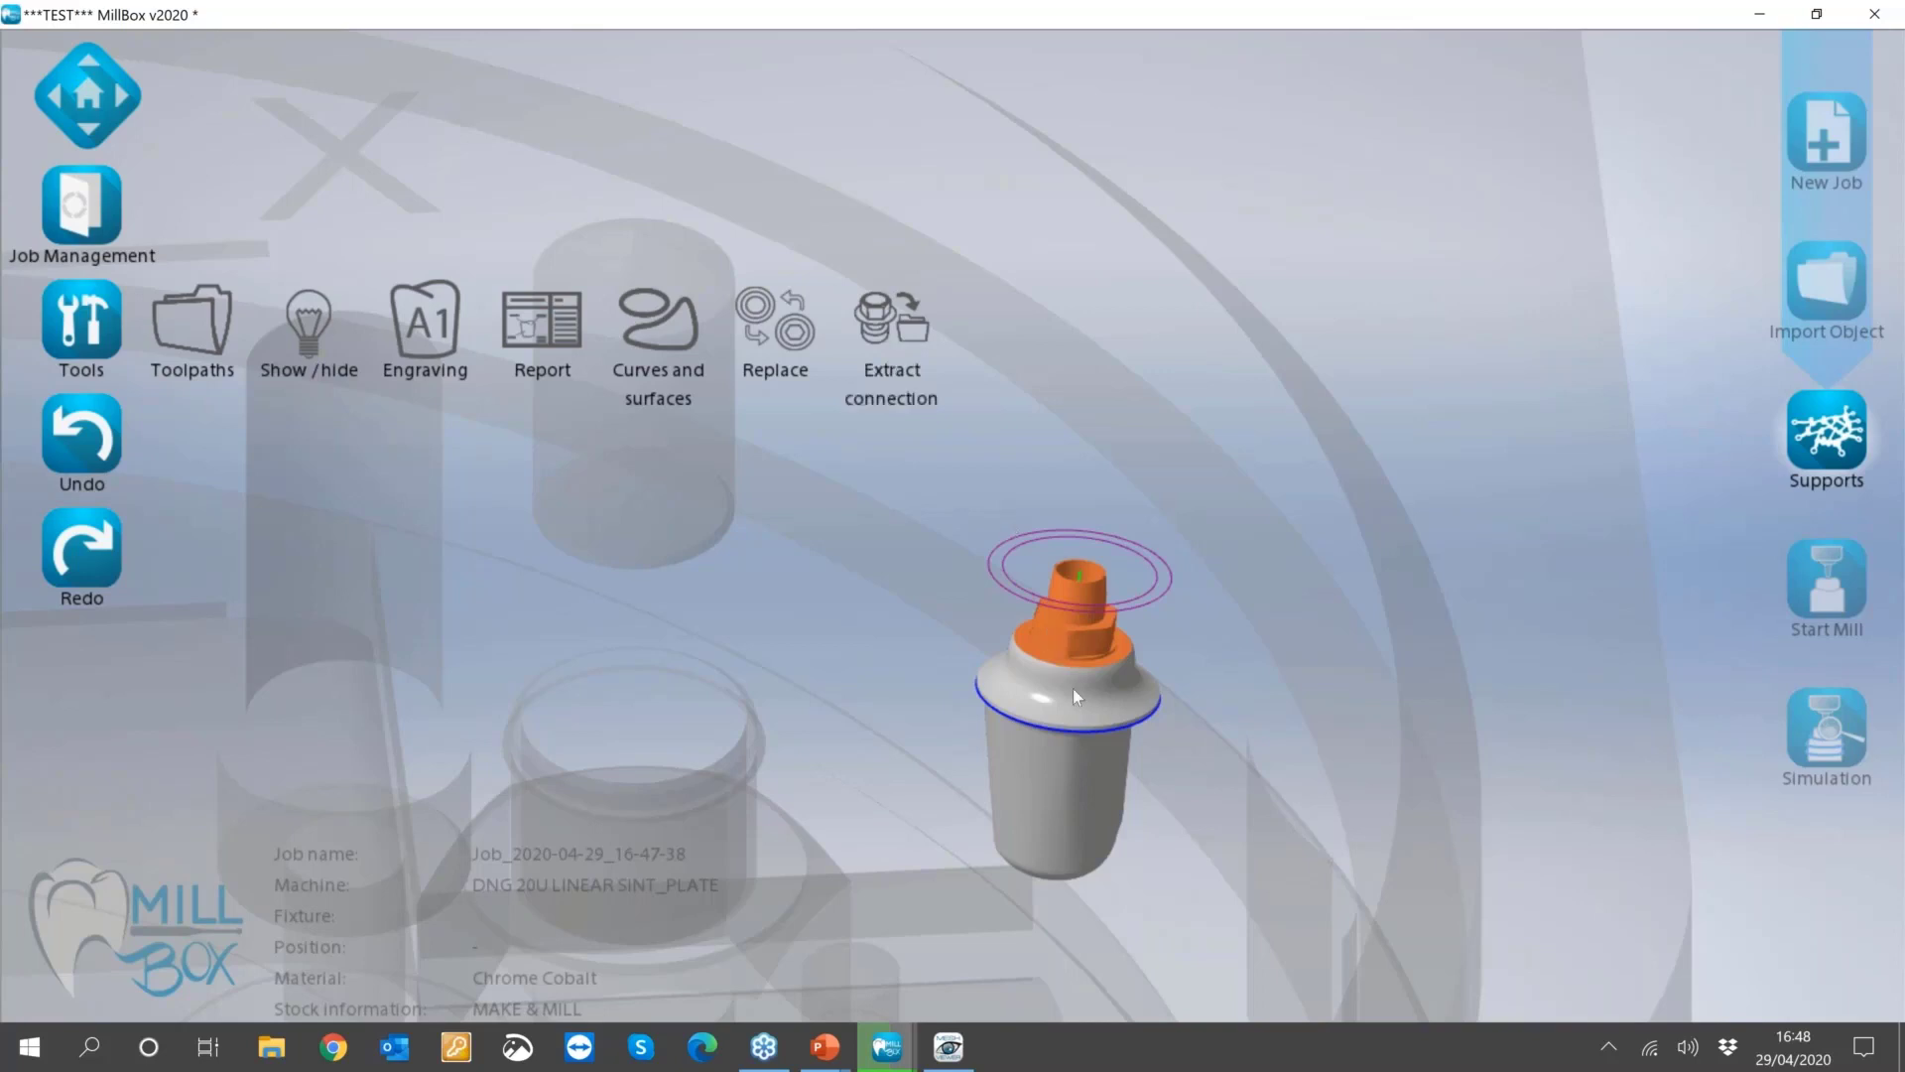
click(898, 331)
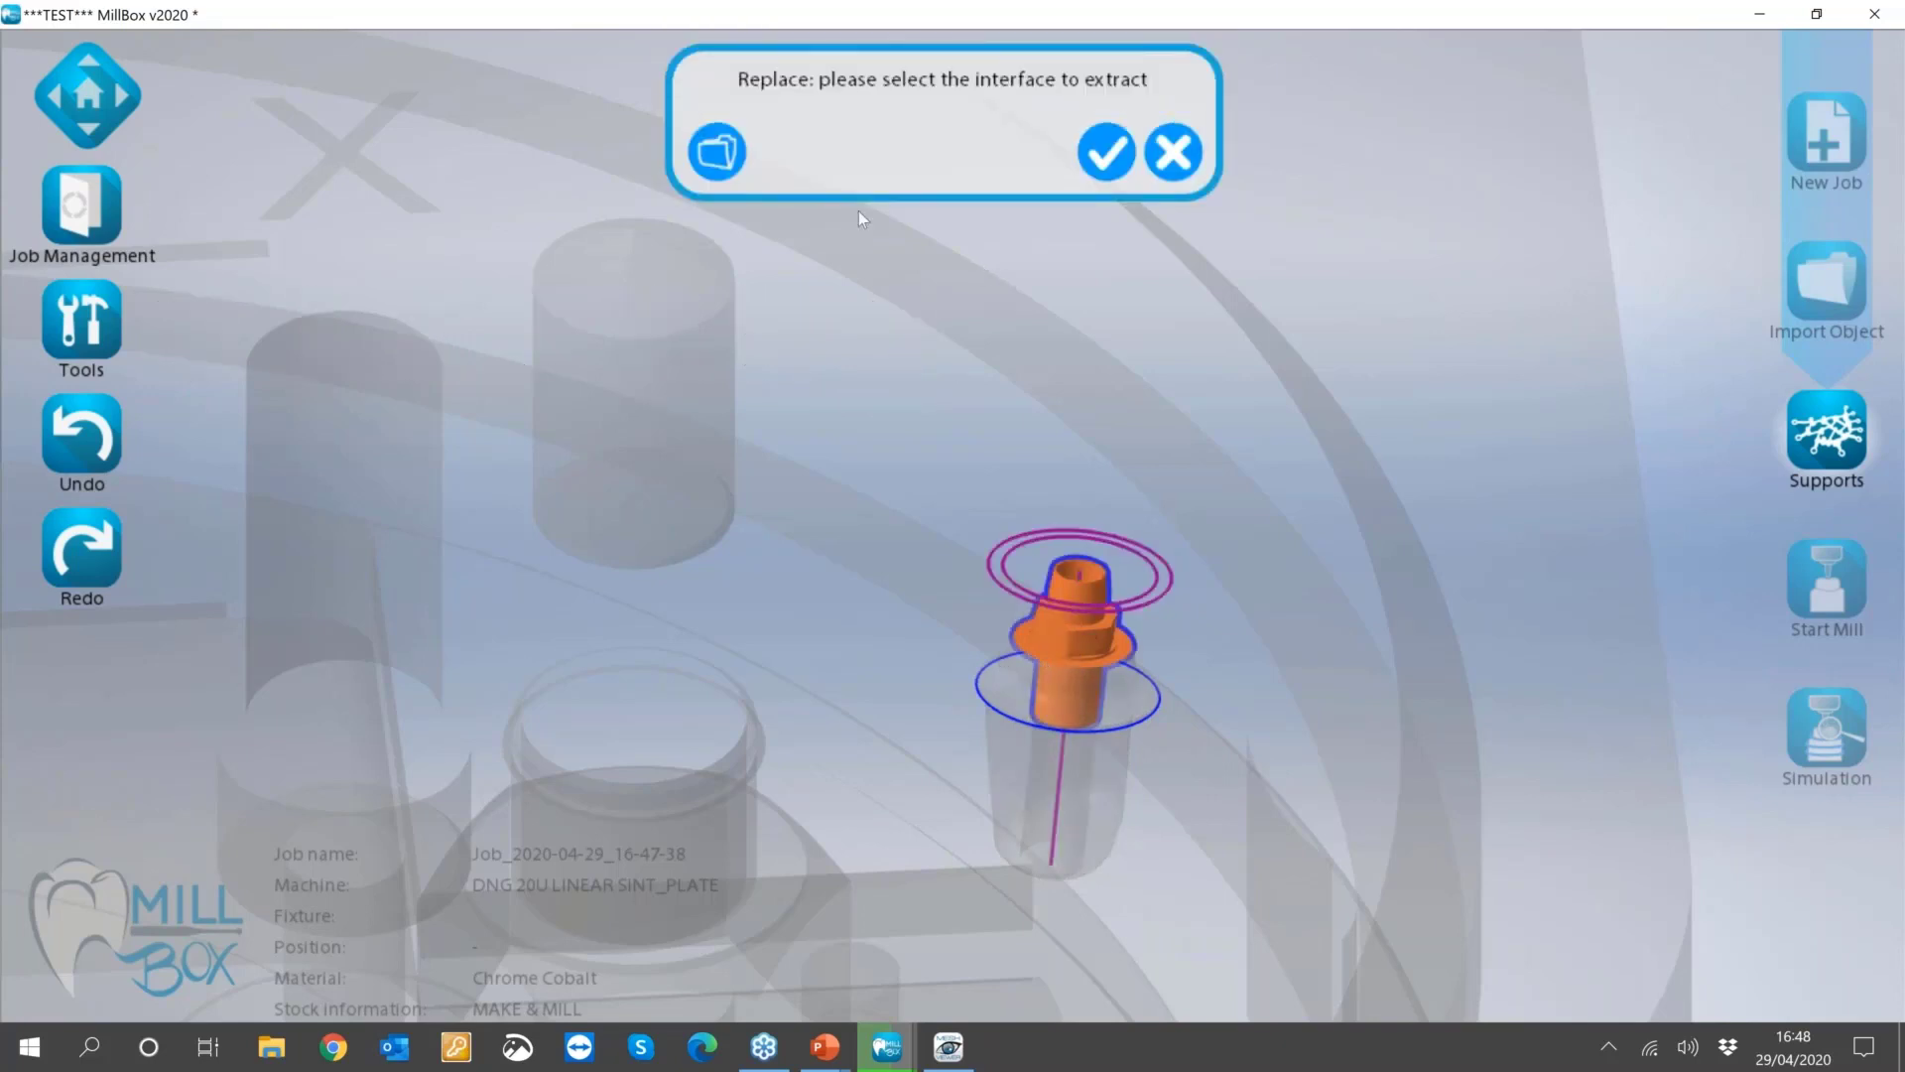
click(1106, 152)
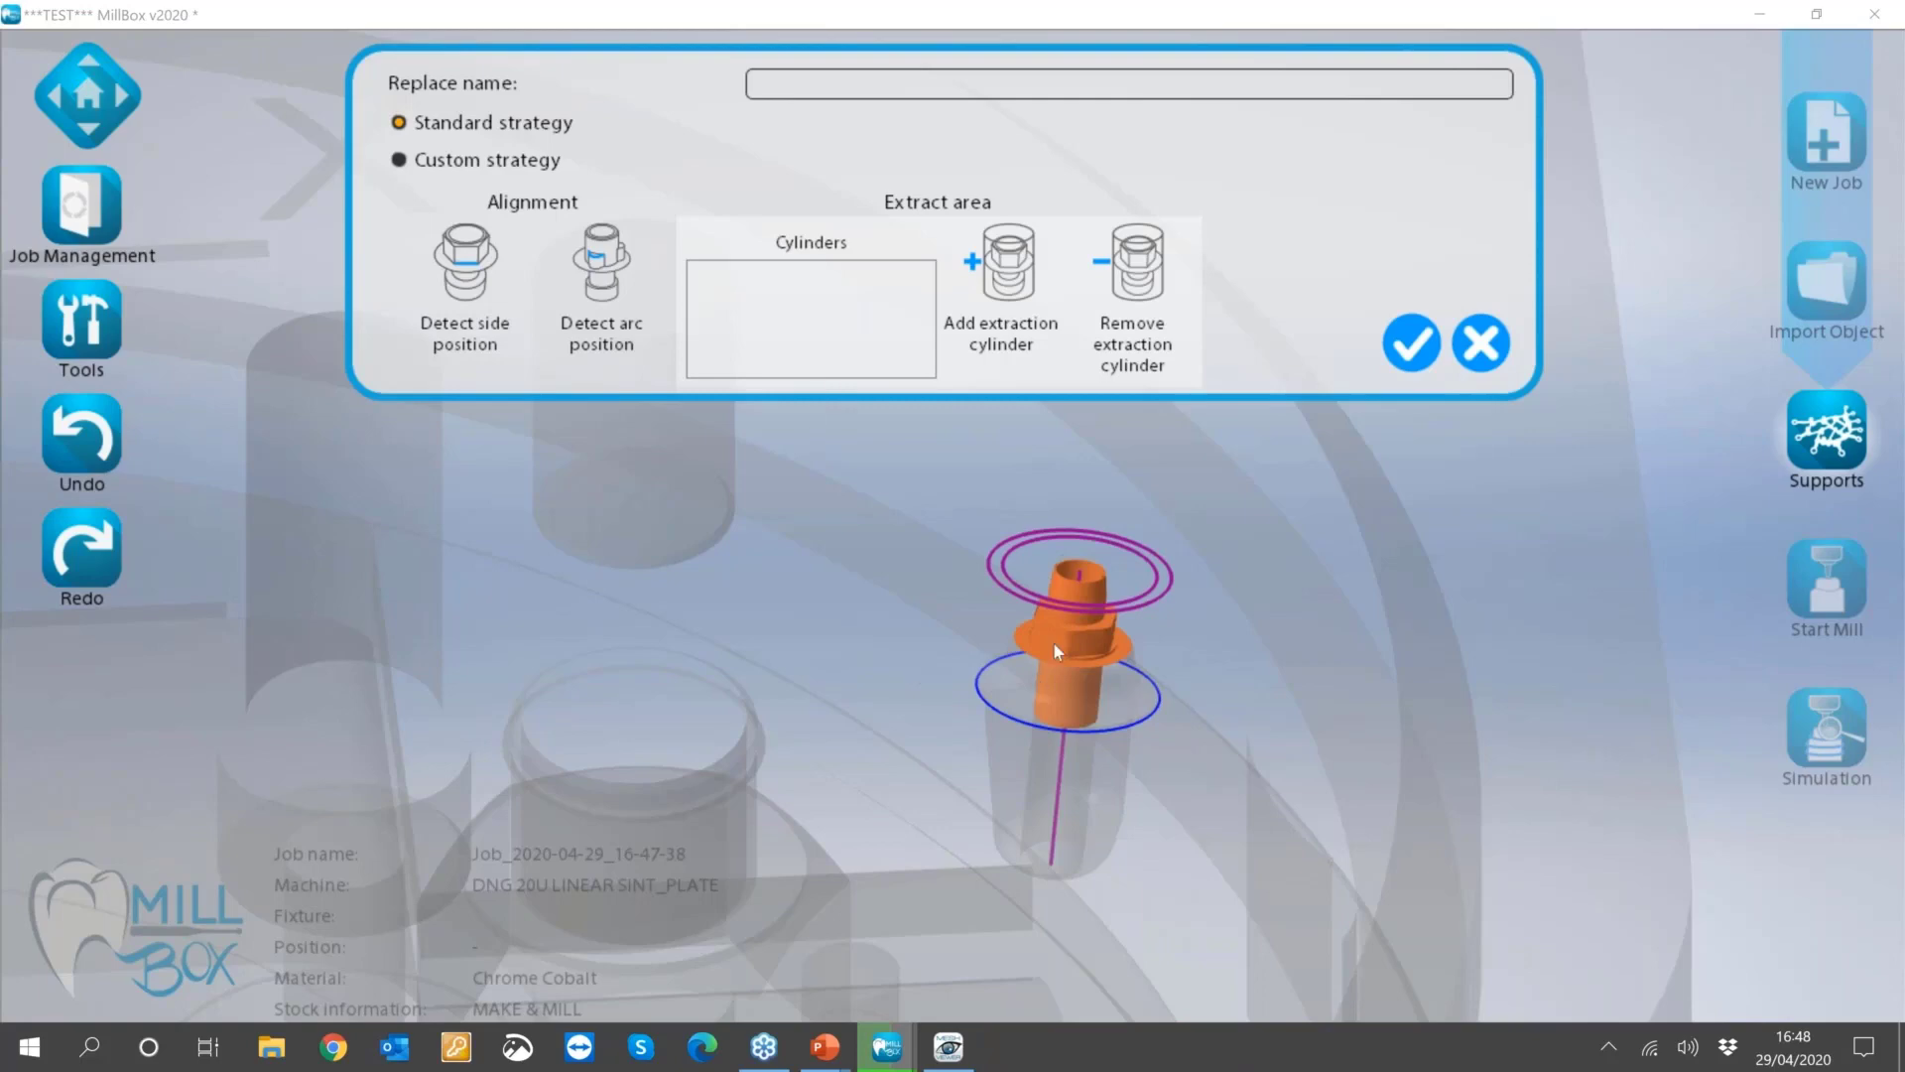
scroll(1092, 643, up, 5)
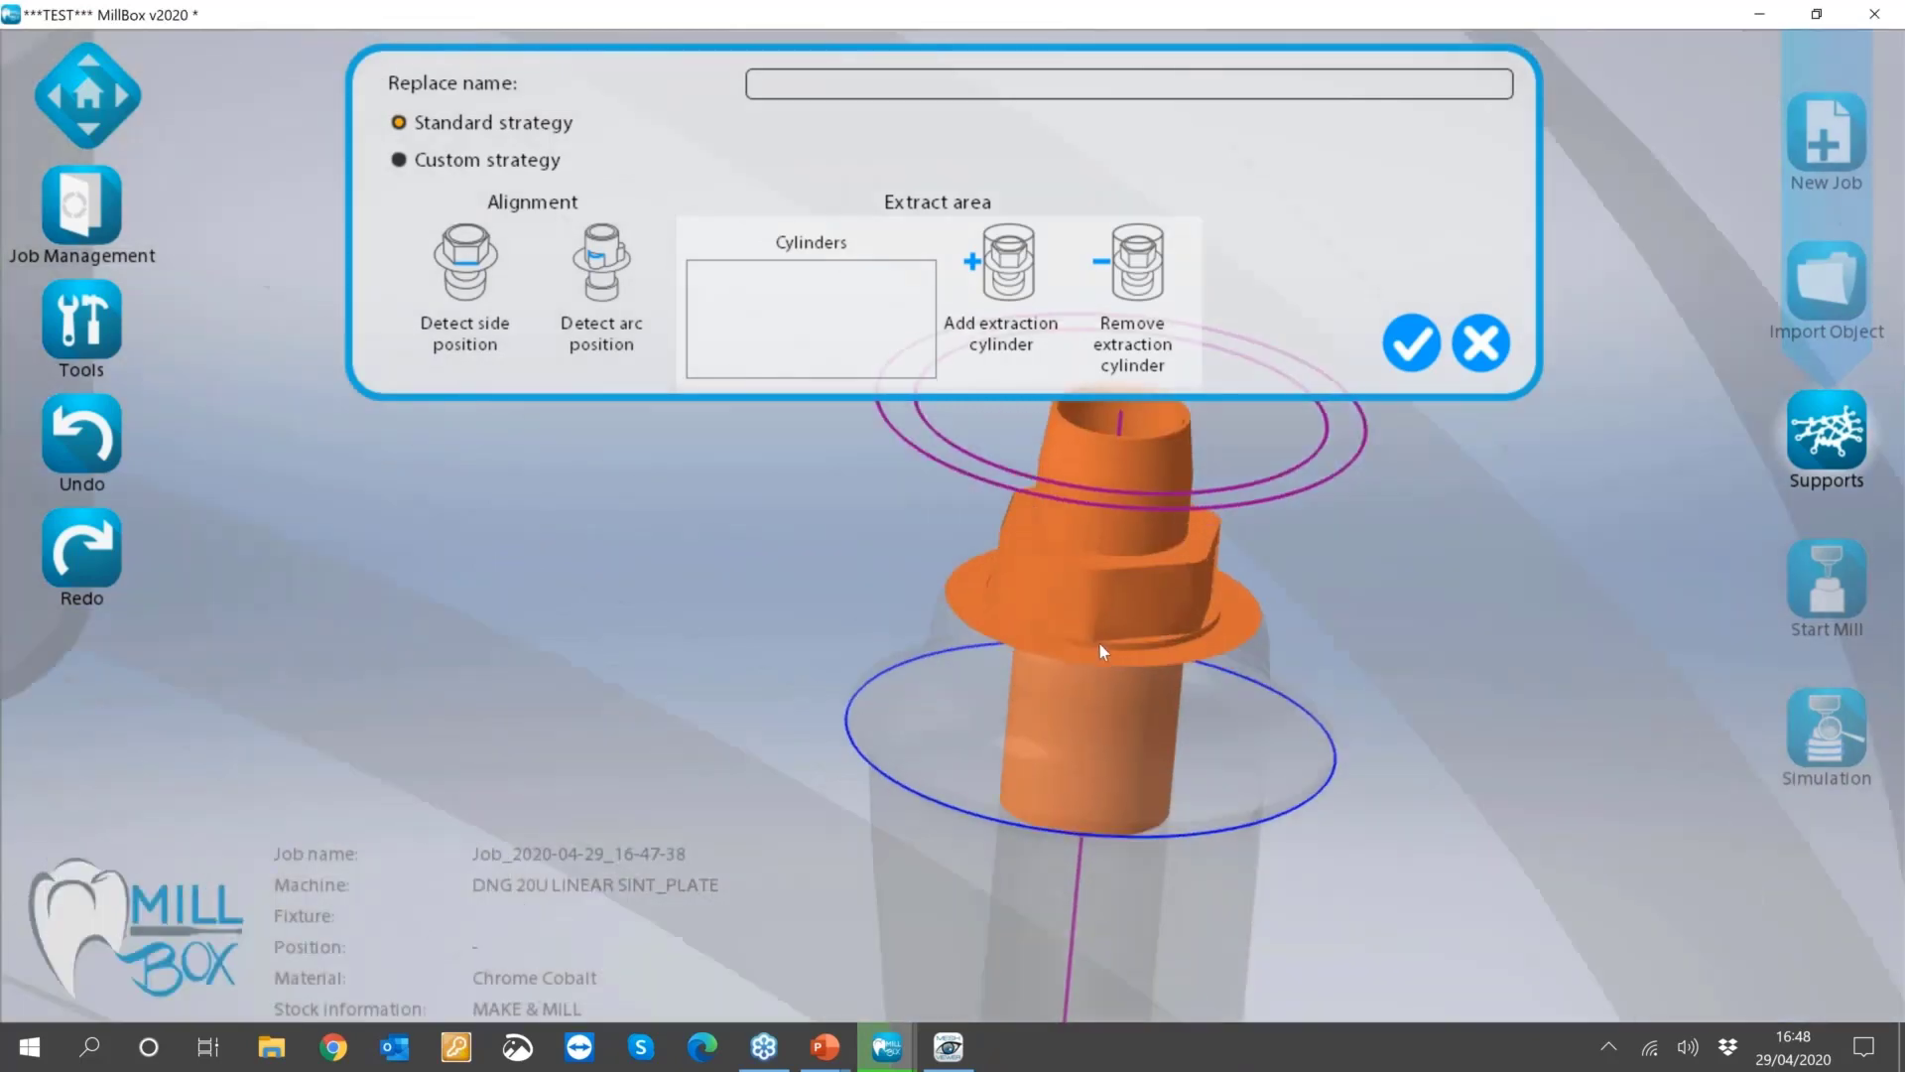
middle_drag(1098, 643, 1078, 736)
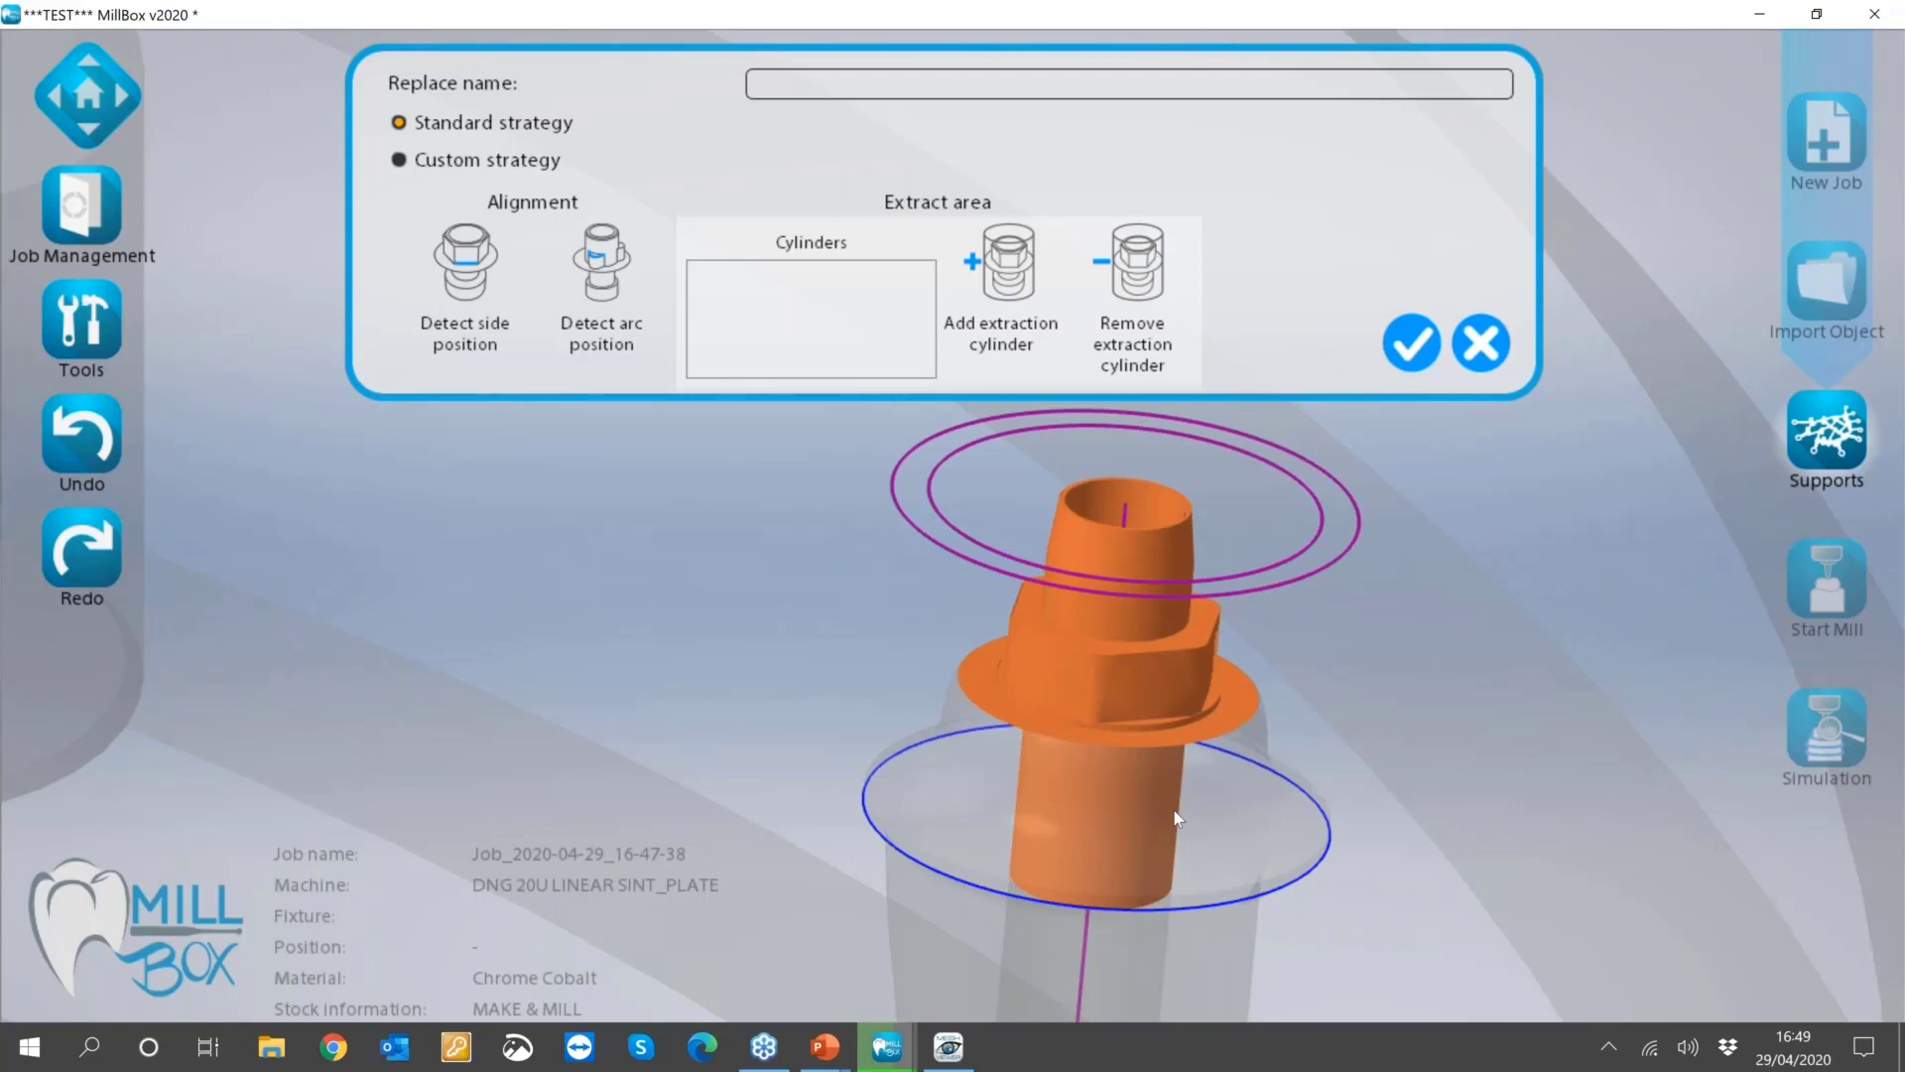
click(1491, 346)
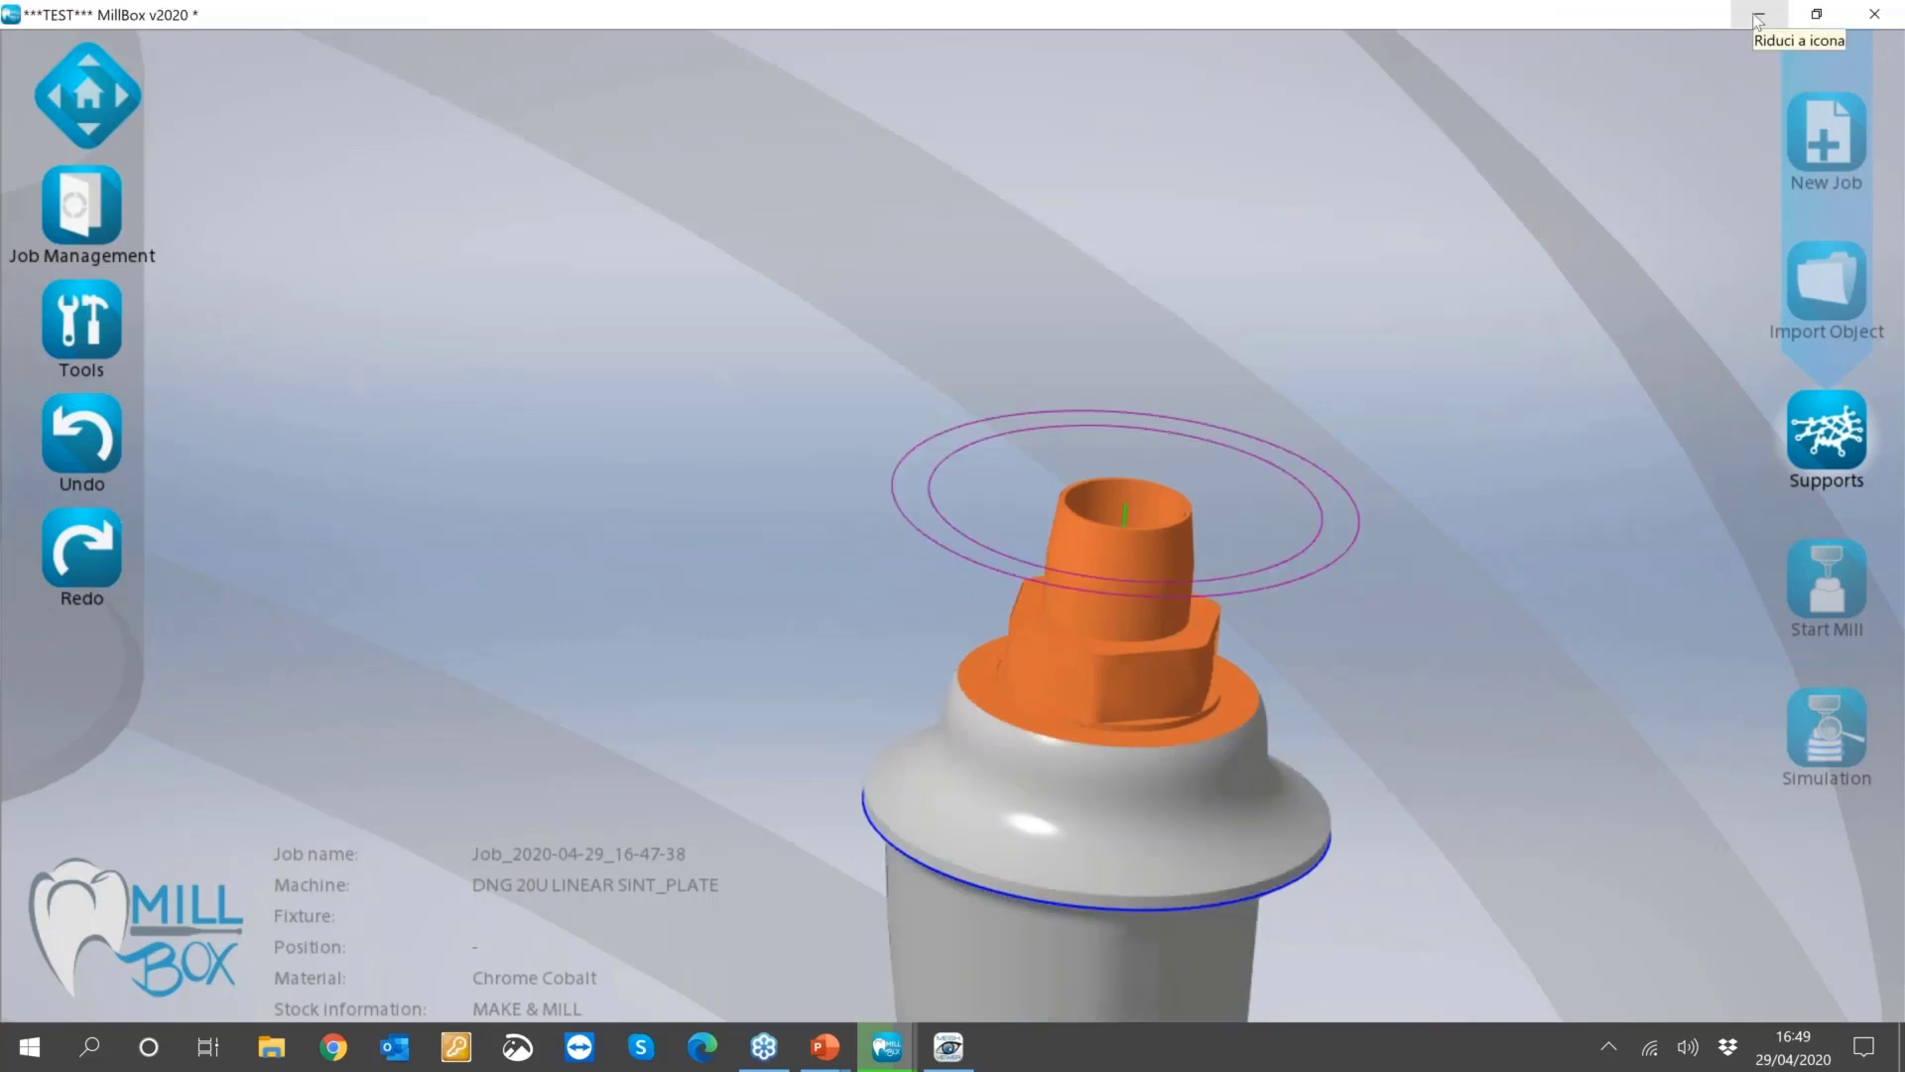
click(1758, 18)
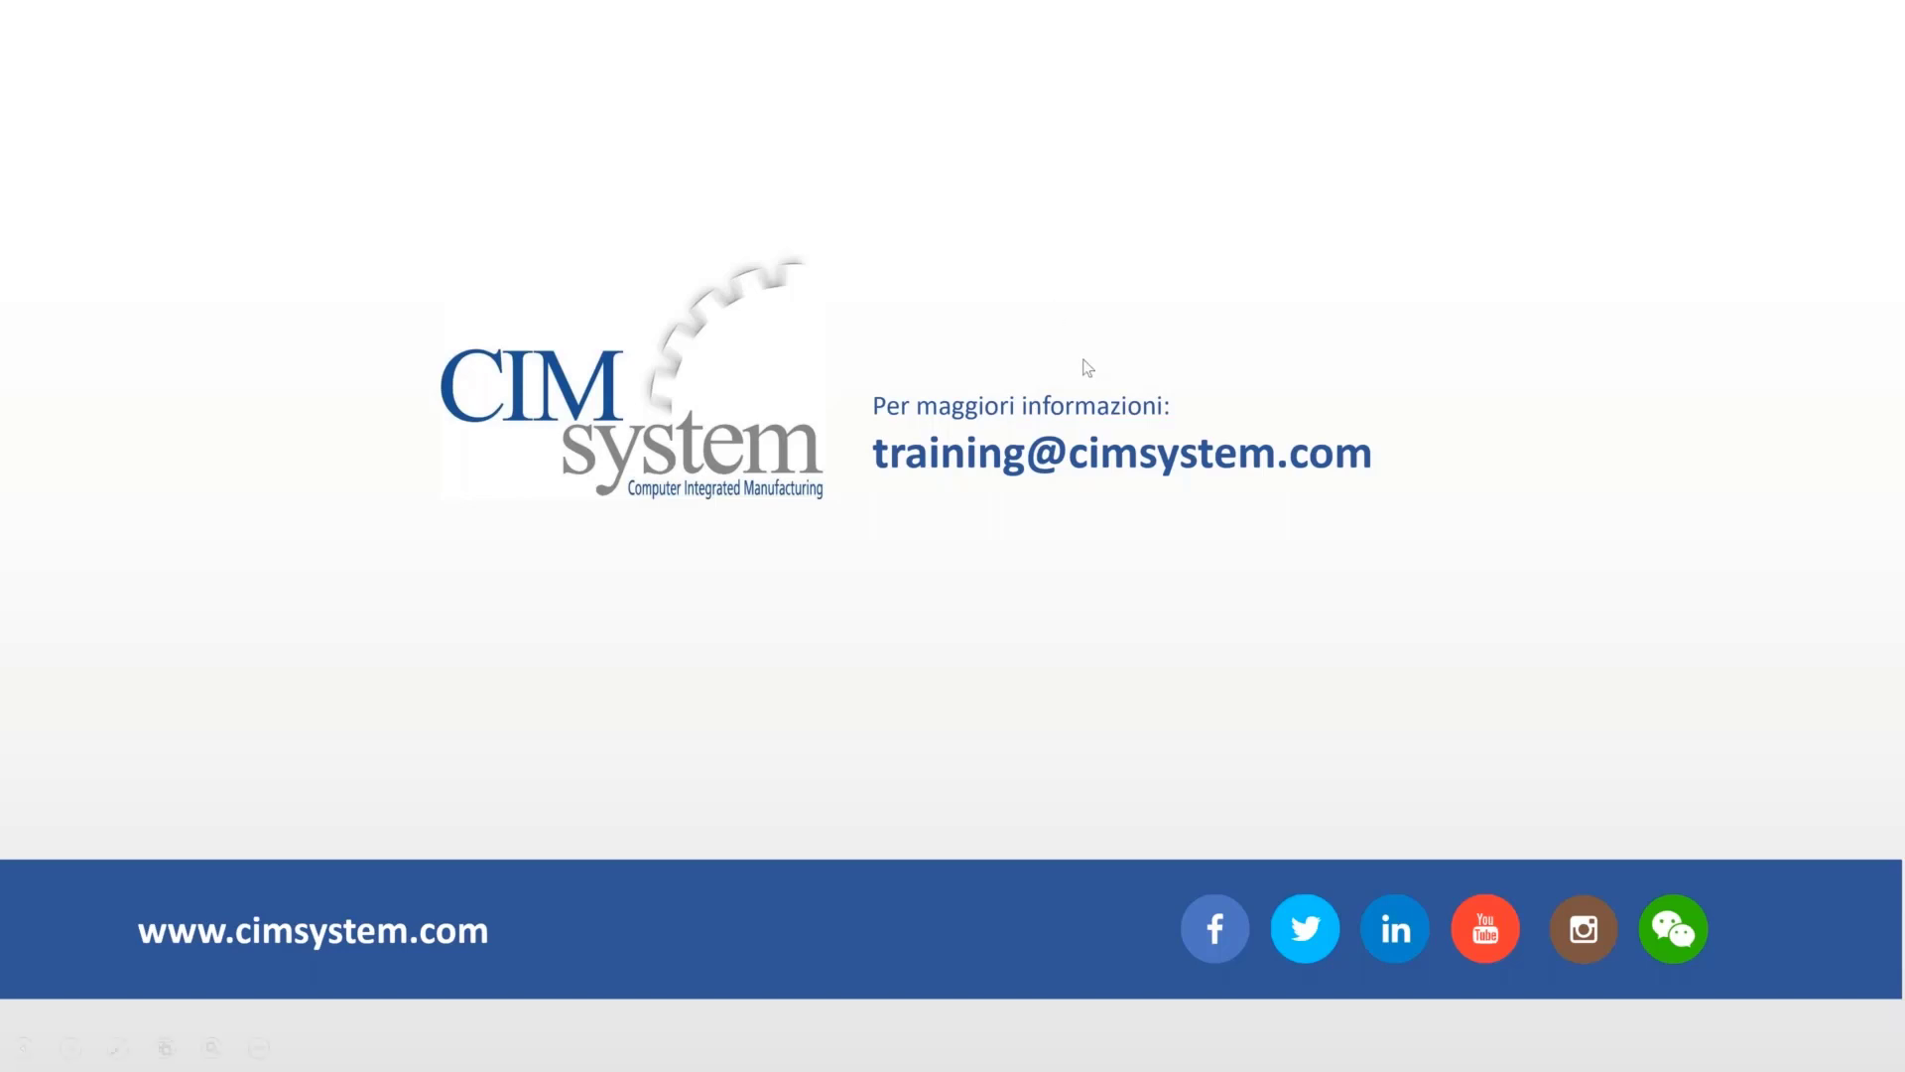
key(alt+Tab)
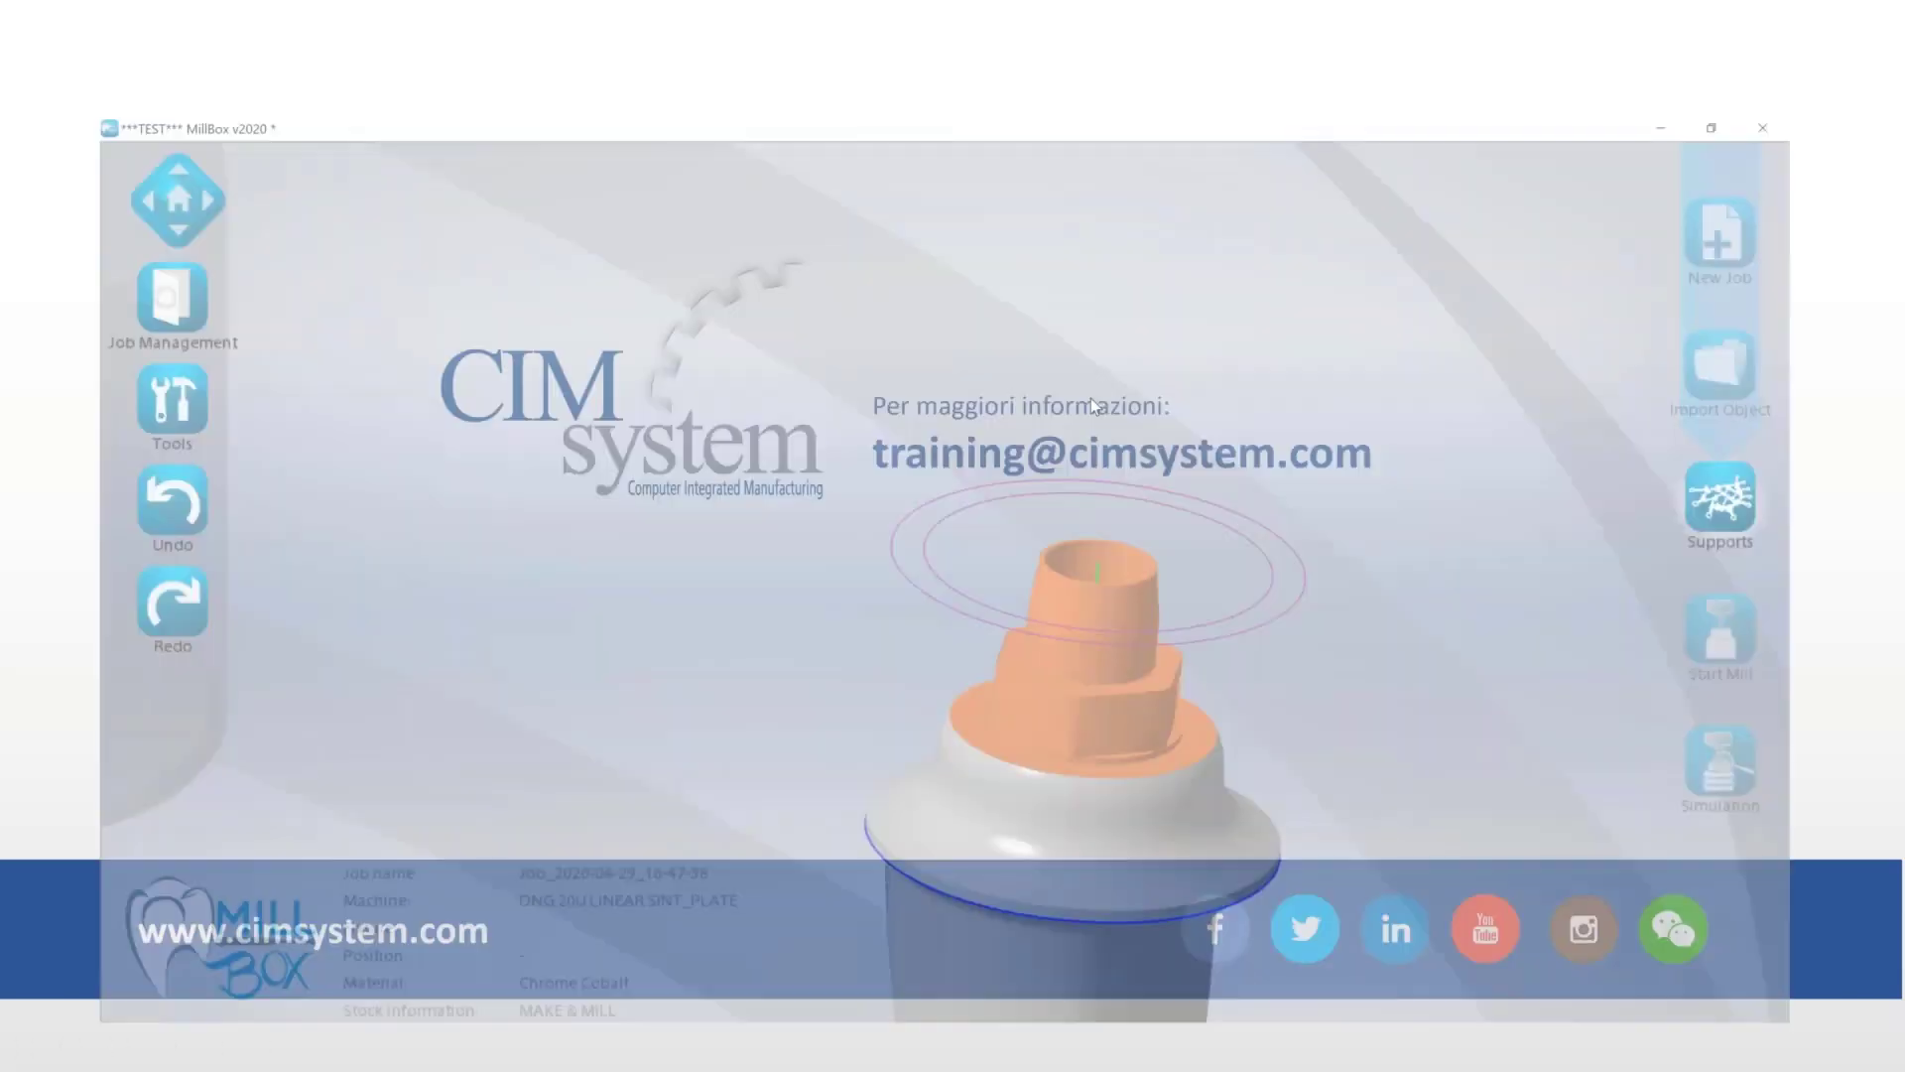
scroll(1236, 674, down, 4)
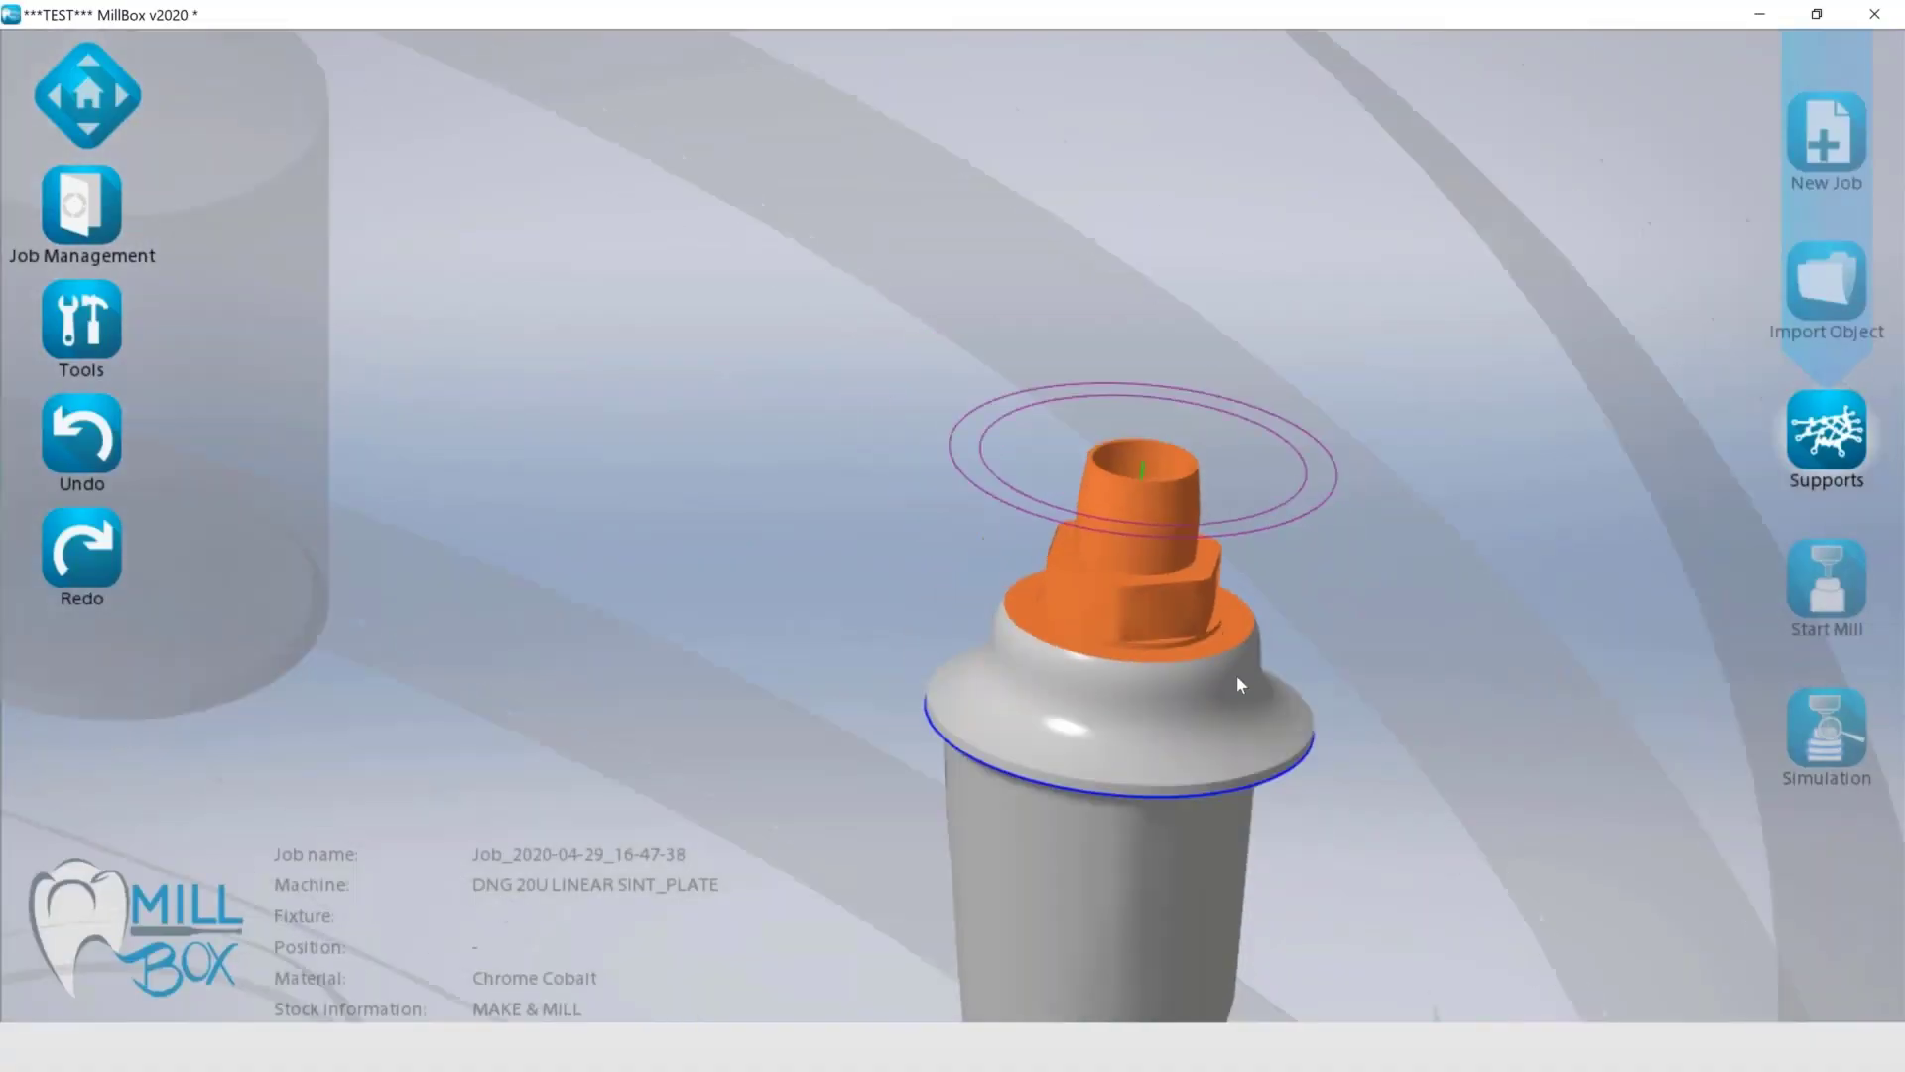
scroll(1218, 748, up, 6)
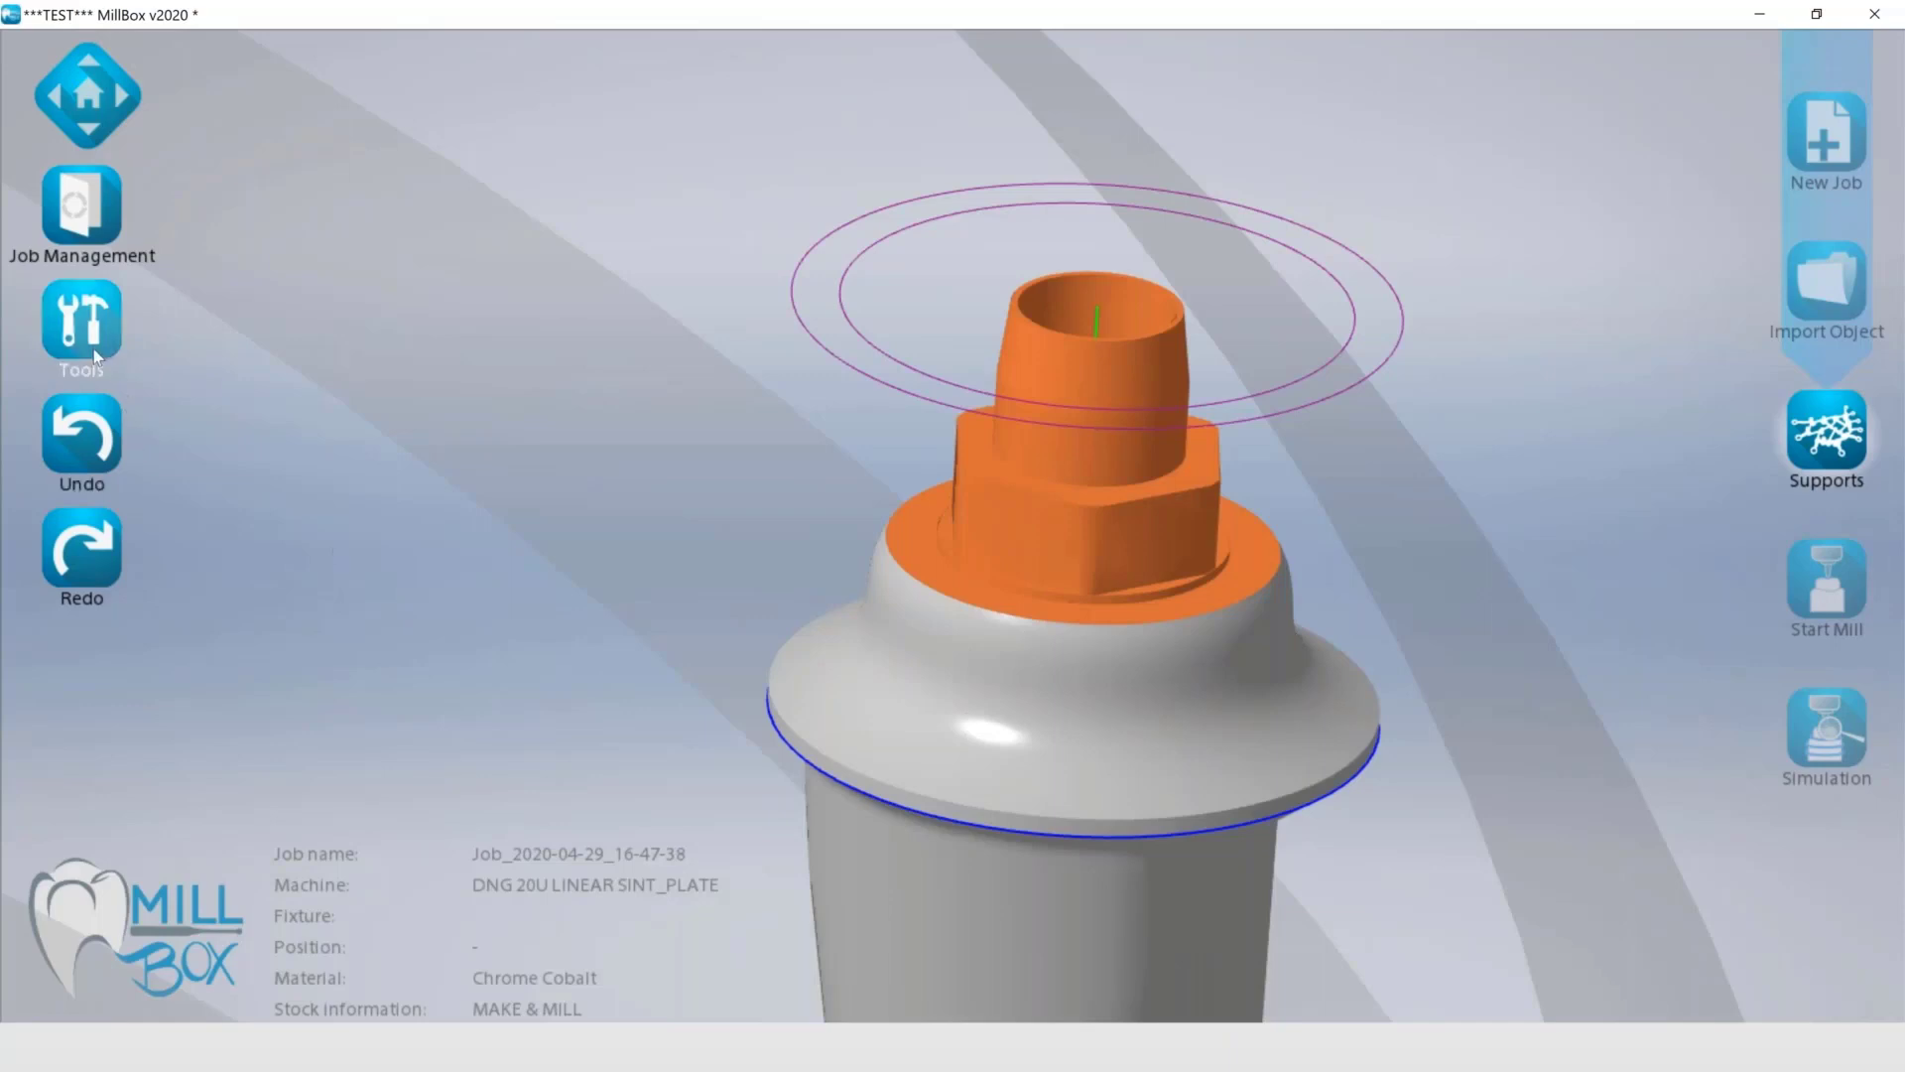
Show the protection cover over the abutment's interface and examine it in transparency from the side.
click(82, 322)
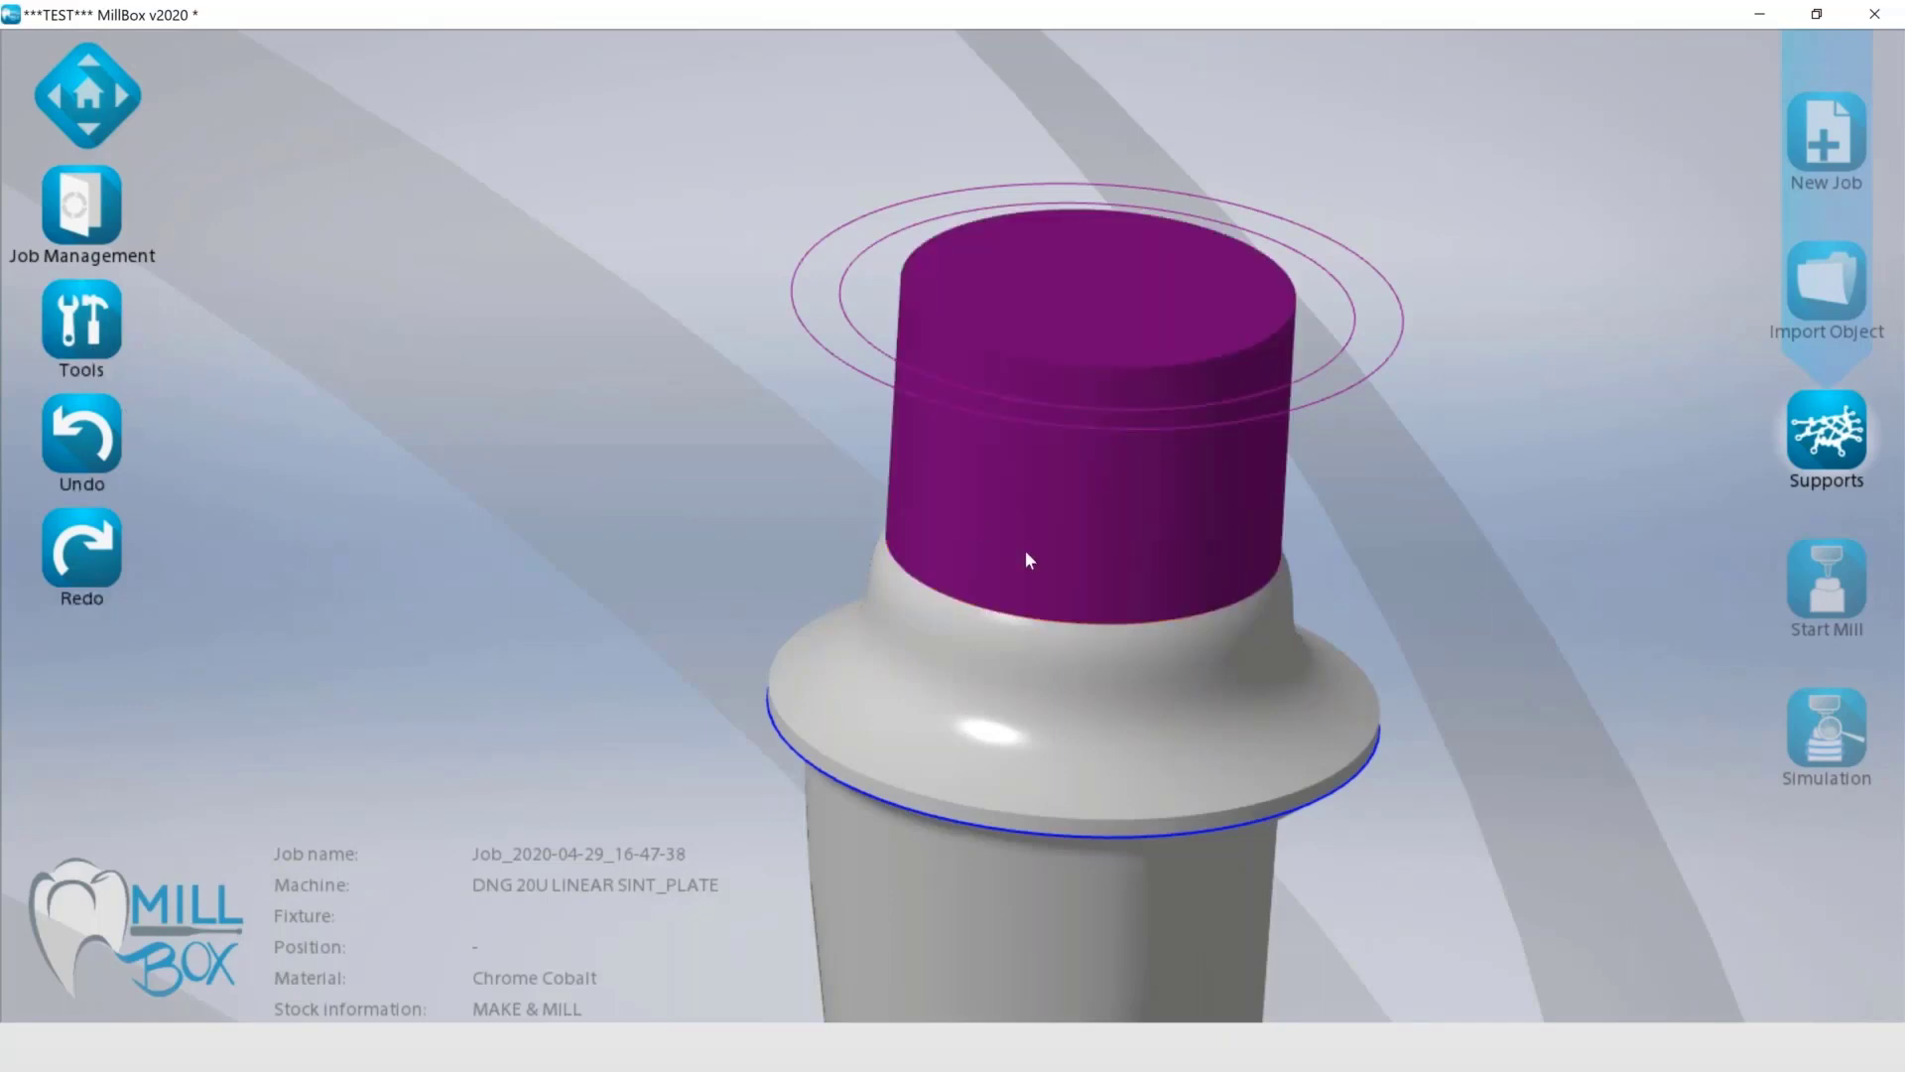
scroll(1026, 559, up, 3)
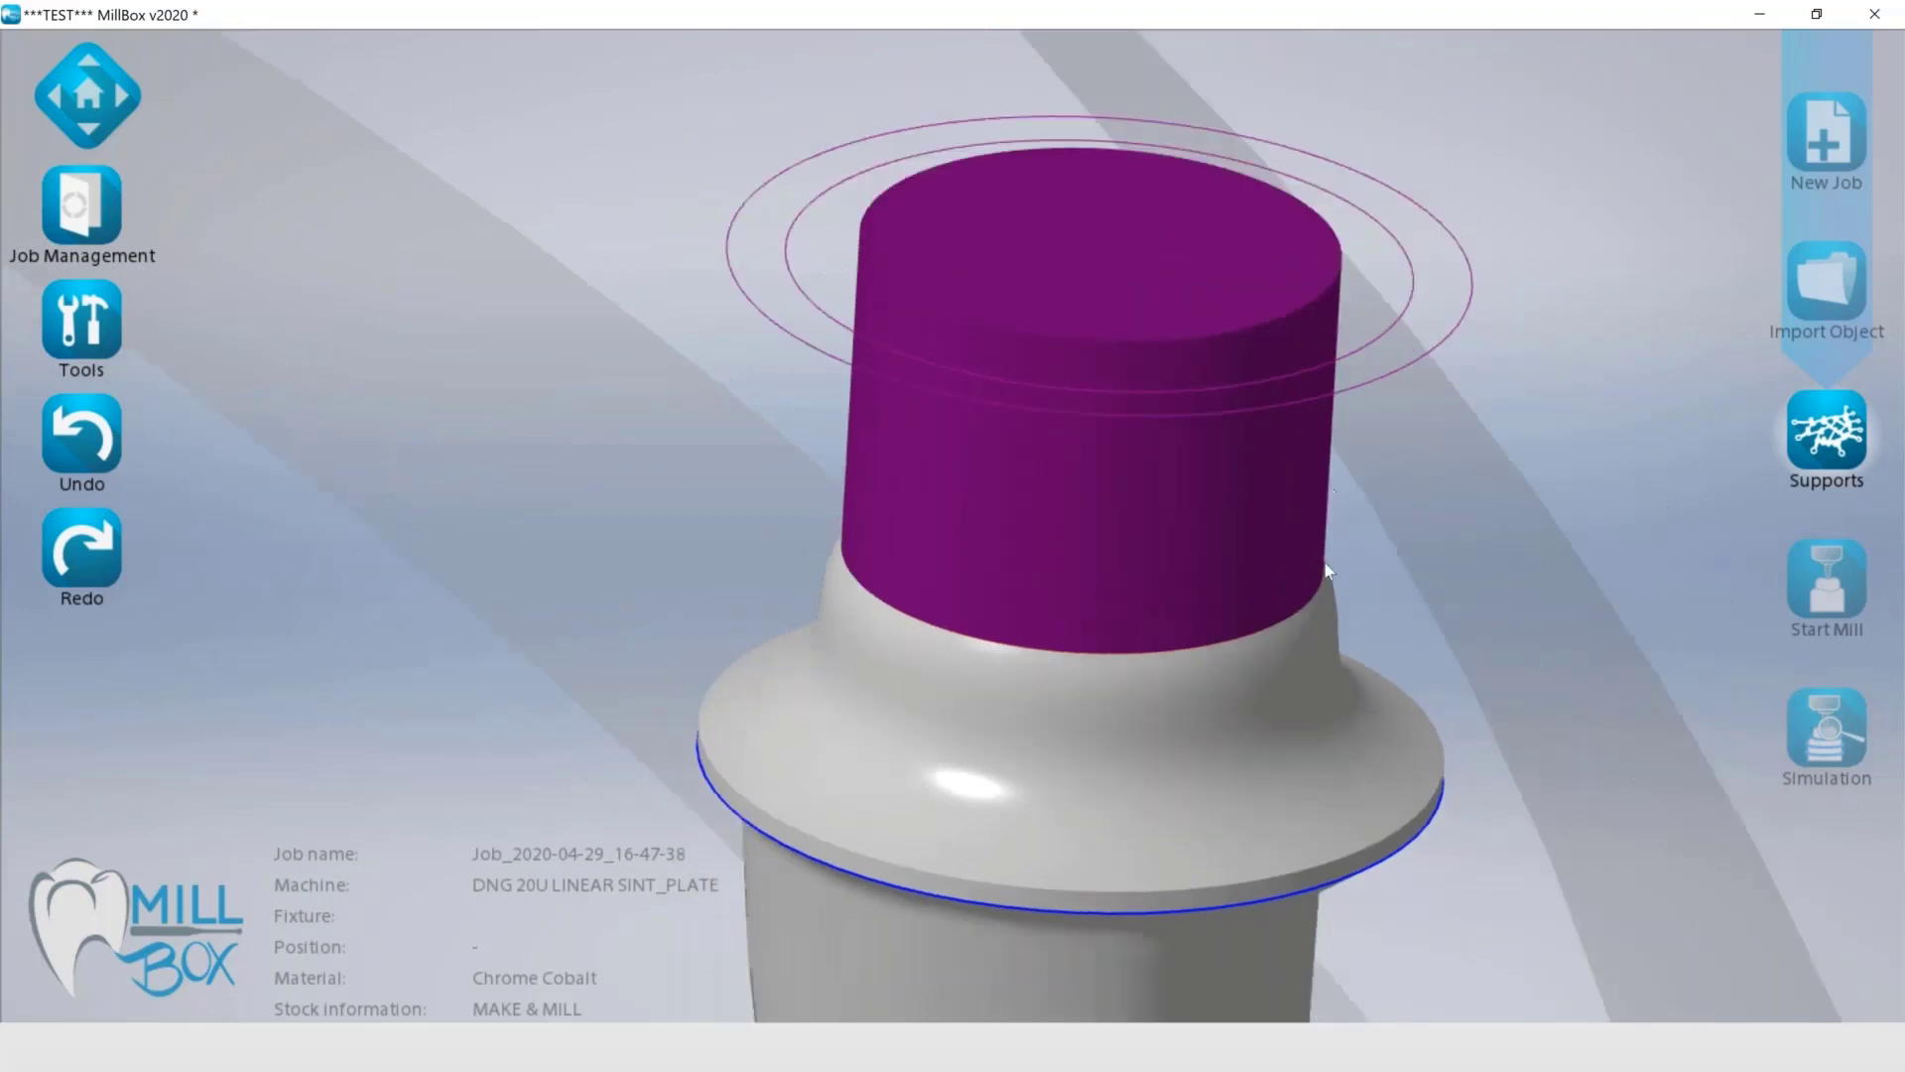
click(1069, 485)
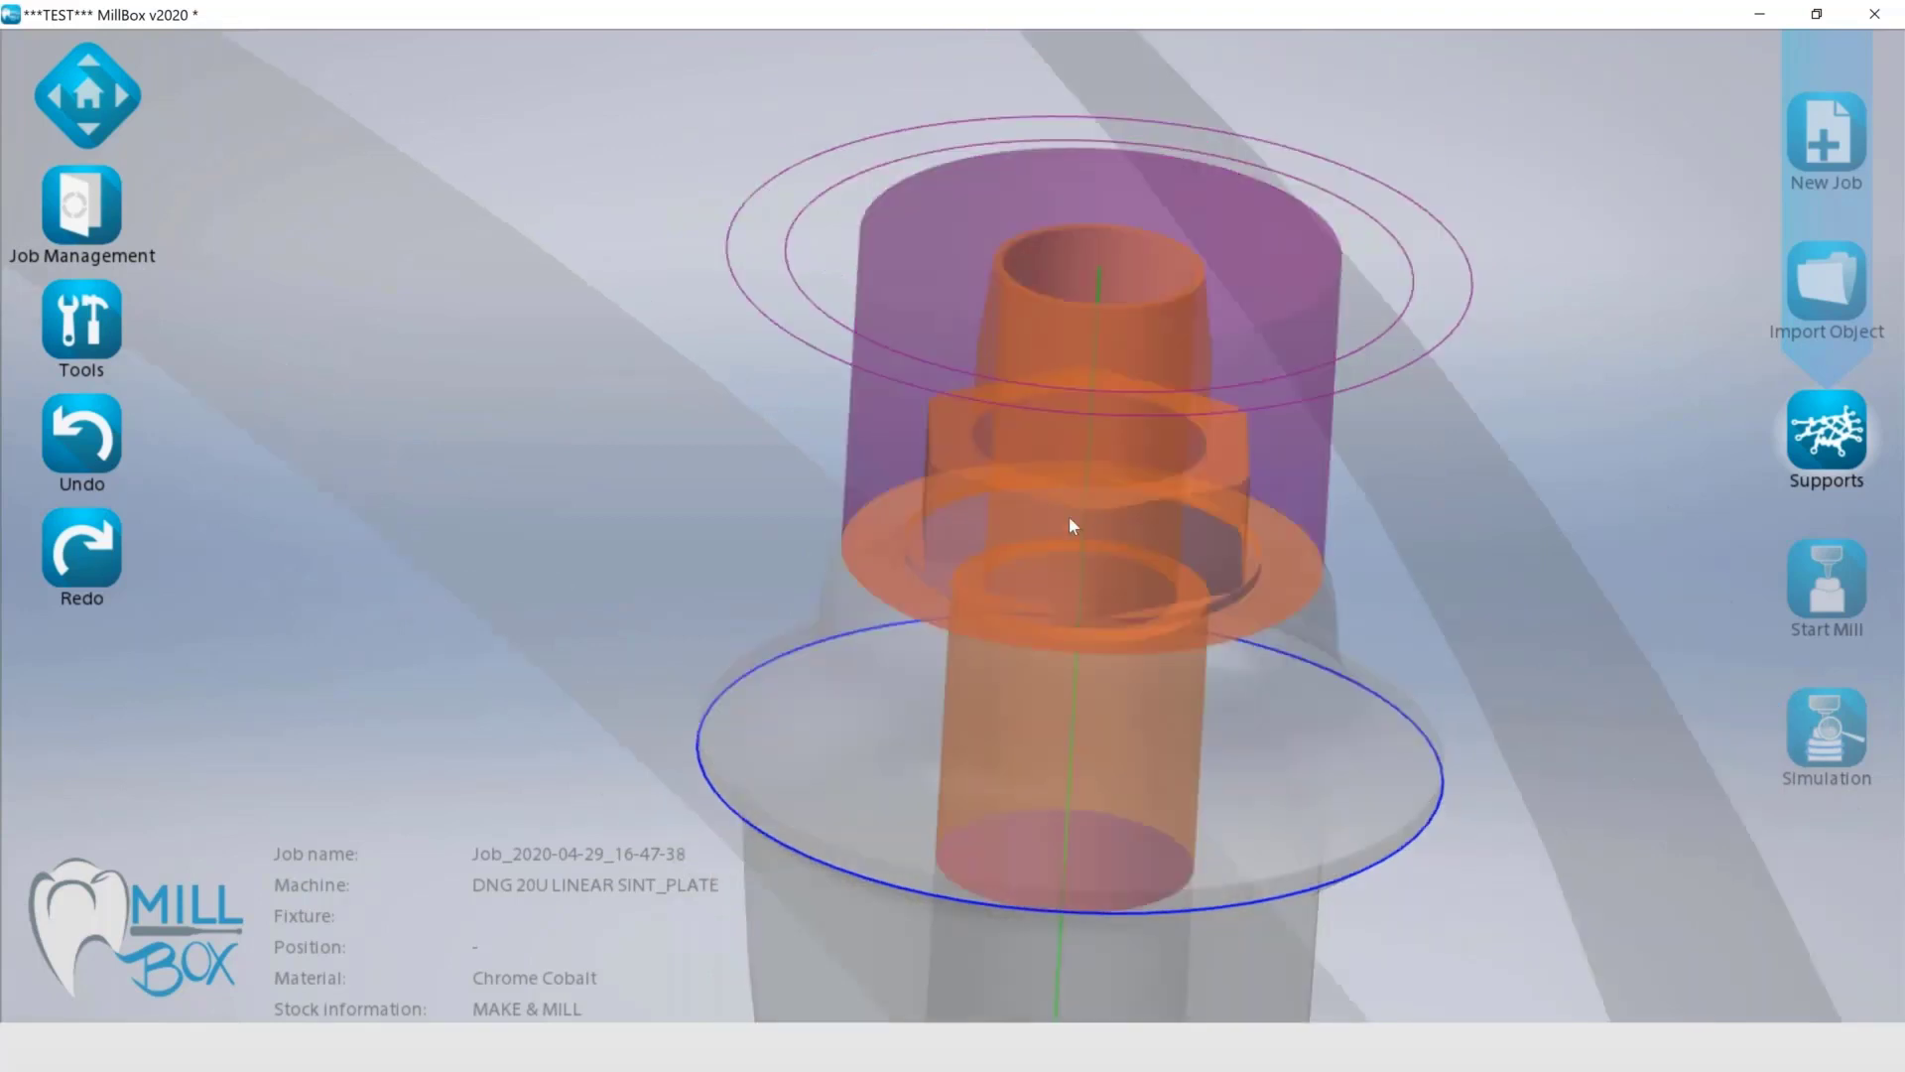
drag(1069, 516, 1064, 490)
scroll(1064, 490, up, 2)
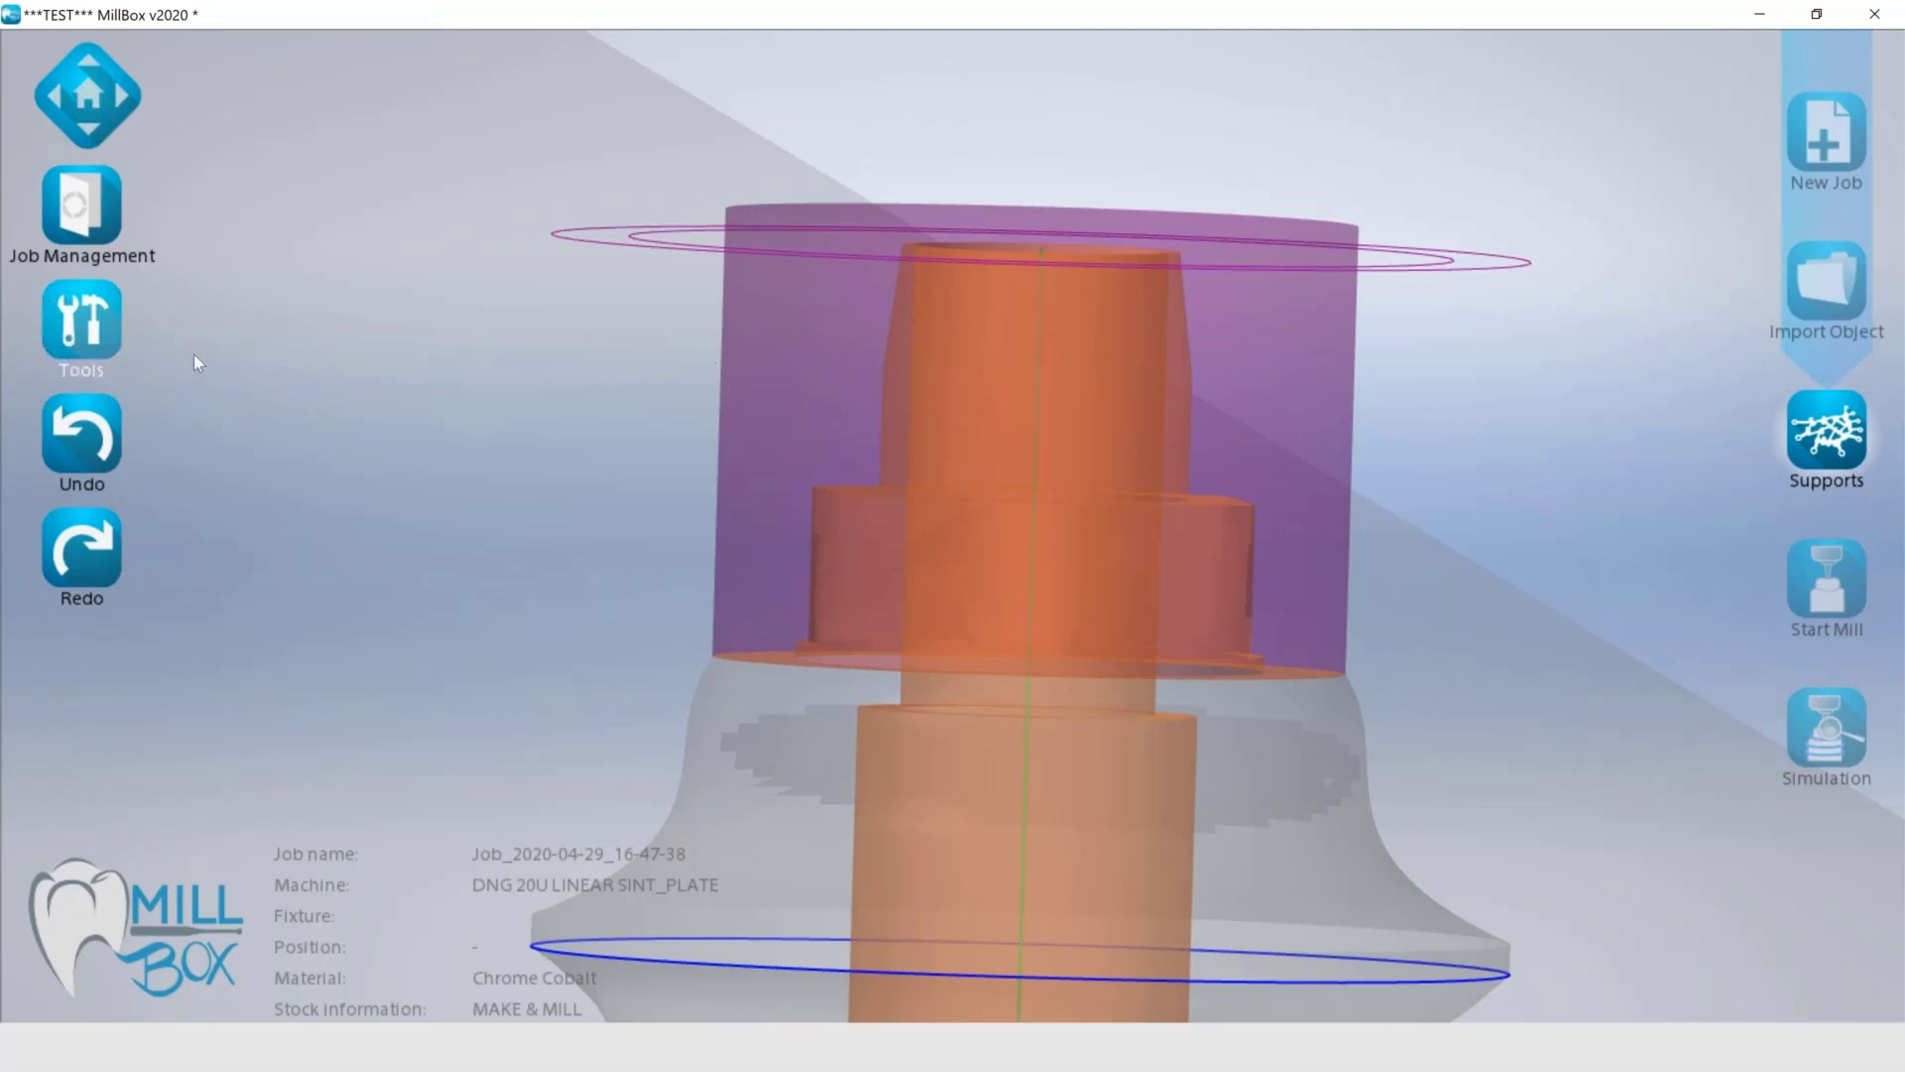
click(271, 383)
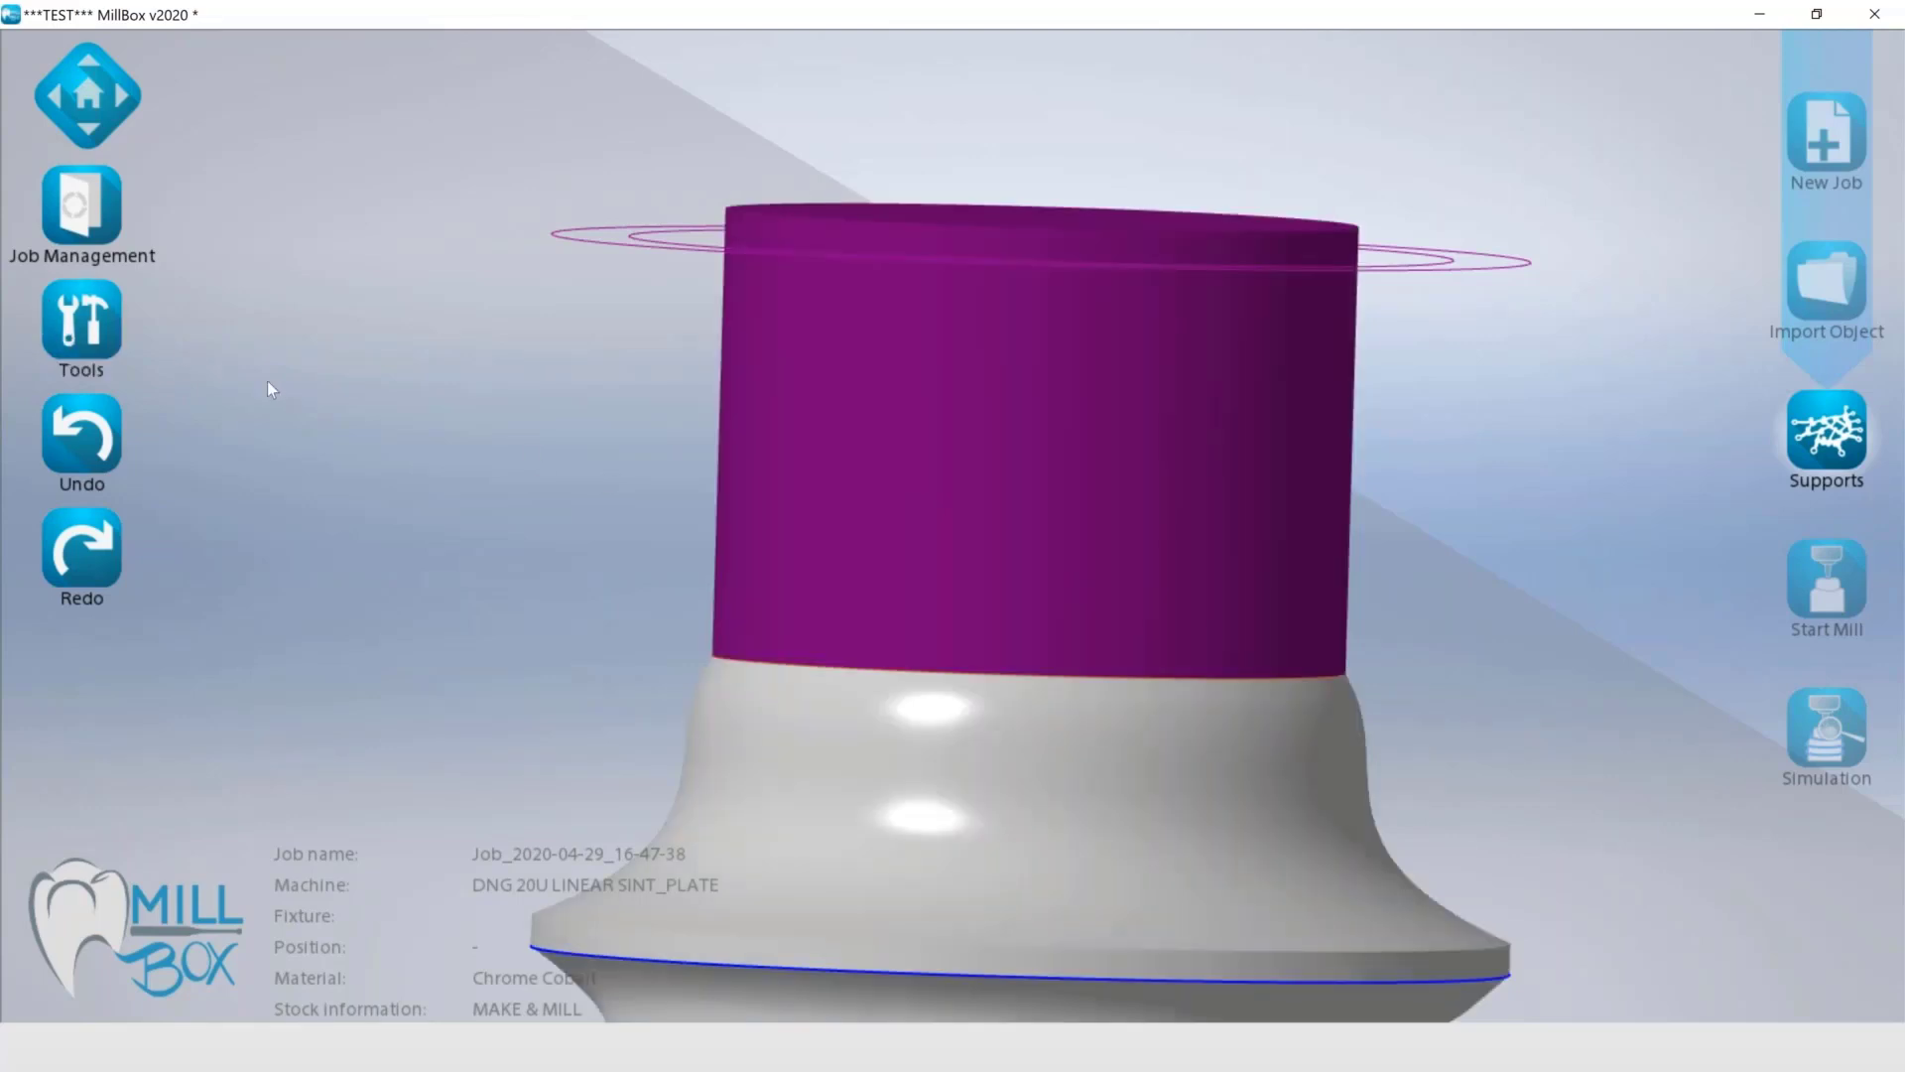
Use Edit abutment emergence area to add the interface emergence area to the abutment's shoulder below the protection cover.
click(131, 357)
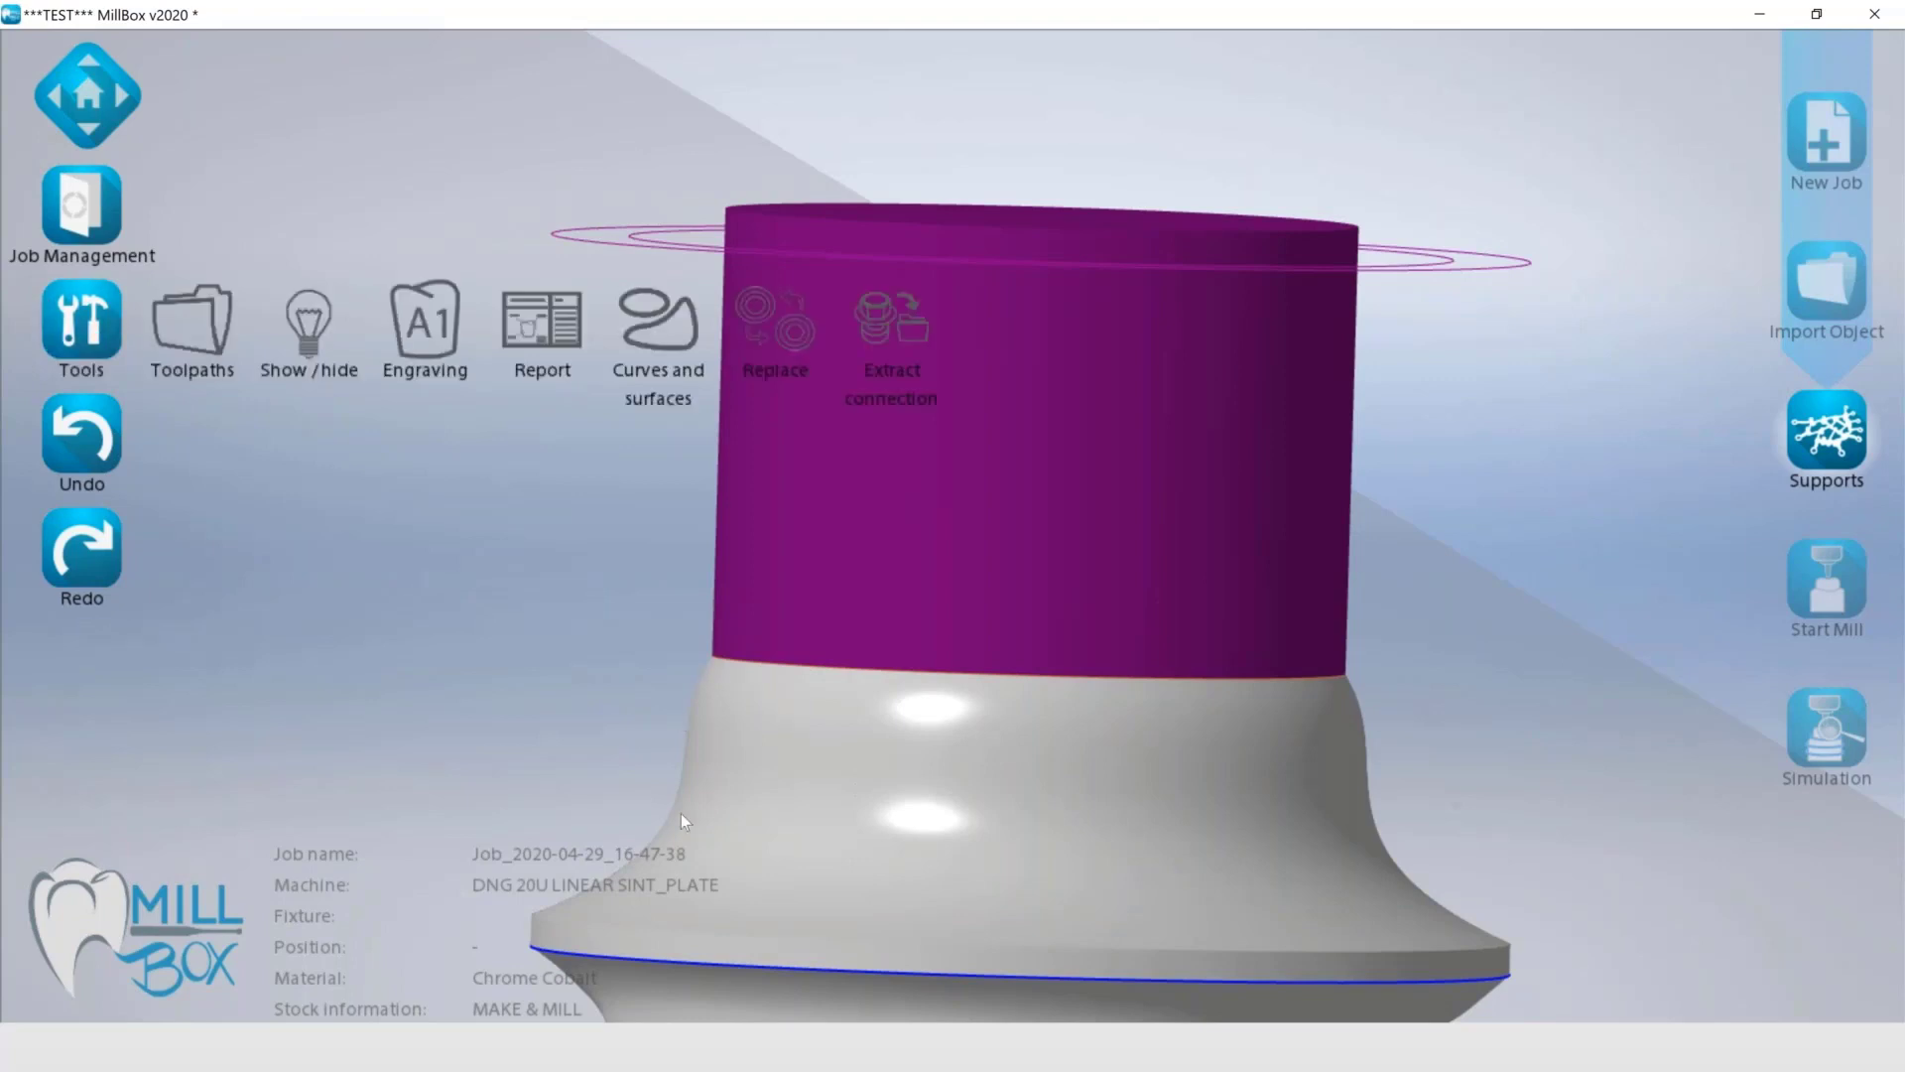
click(661, 328)
click(1235, 109)
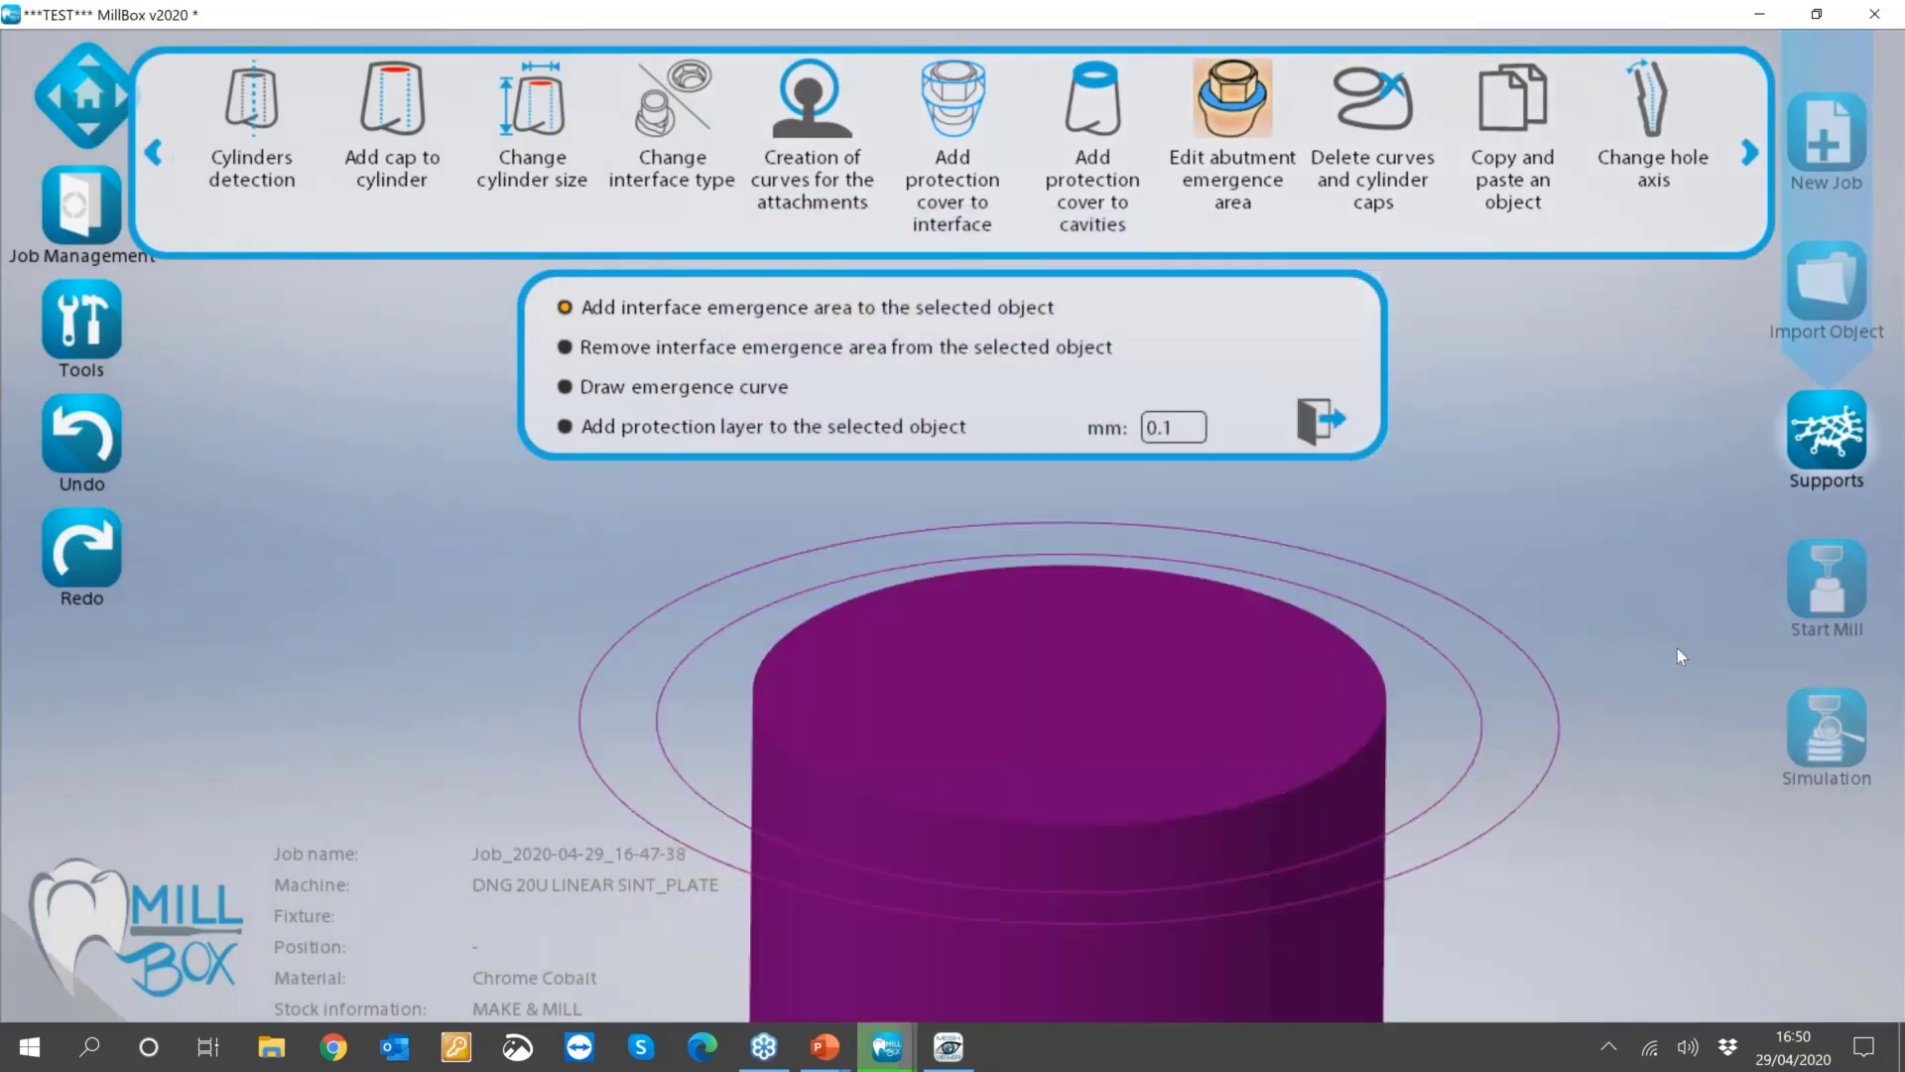
click(1266, 885)
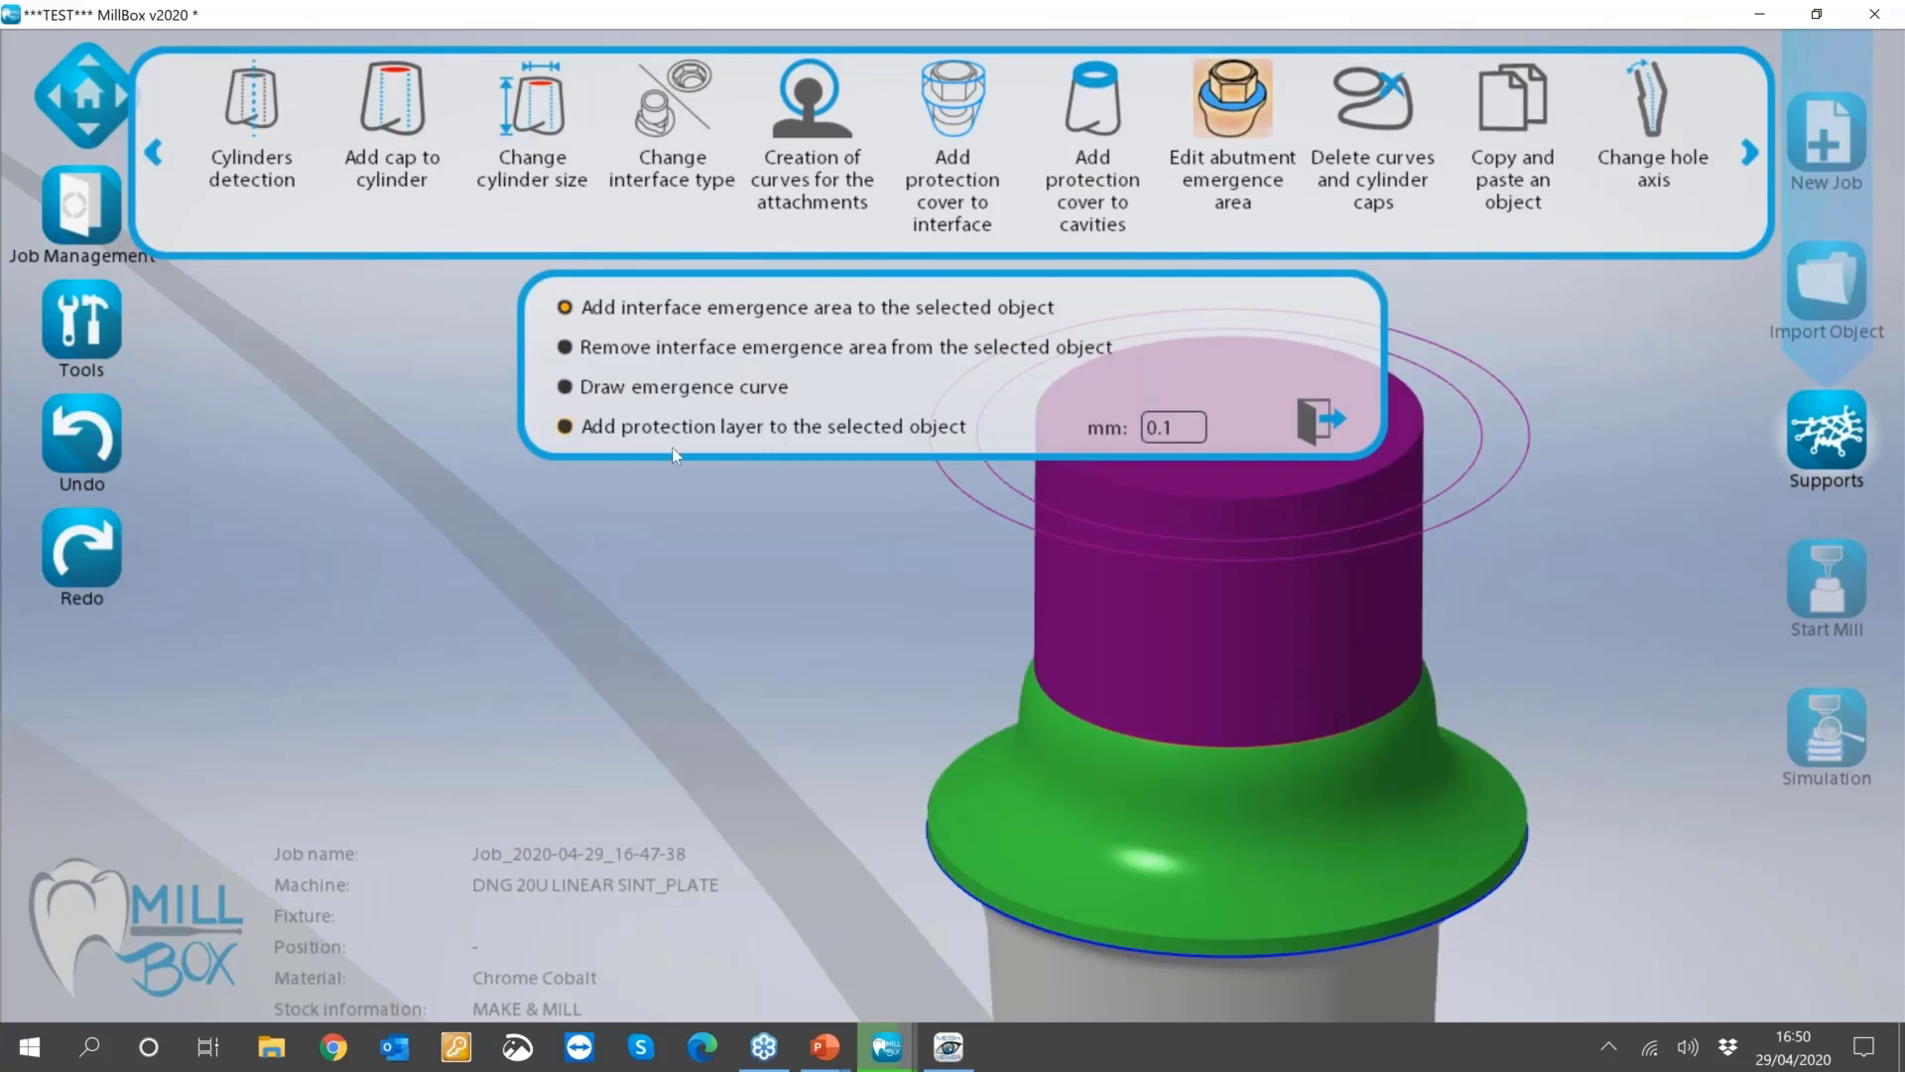
Add a 0.3 mm protection layer to the abutment's emergence area and inspect its edge beside the interface cover.
click(650, 429)
click(1202, 429)
key(BackSpace)
text(2)
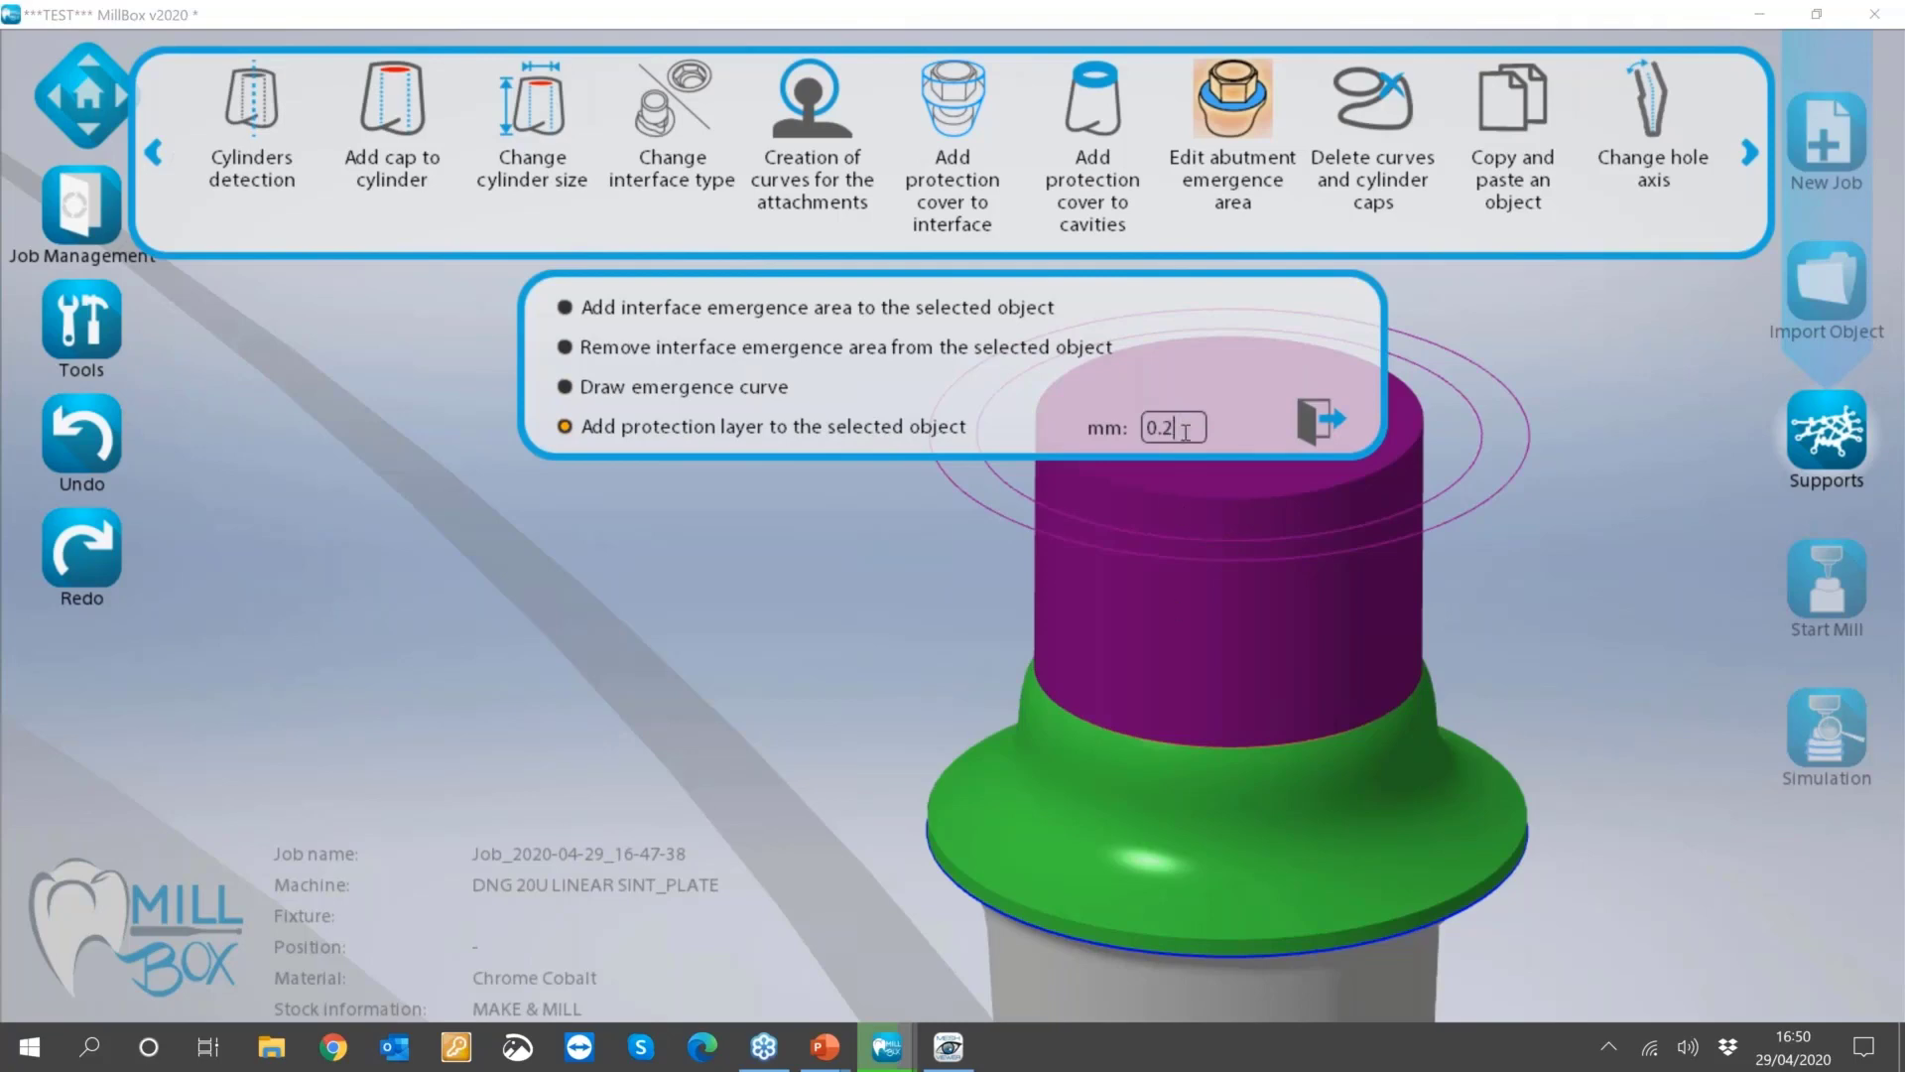
click(1185, 432)
key(BackSpace)
text(3)
click(1132, 801)
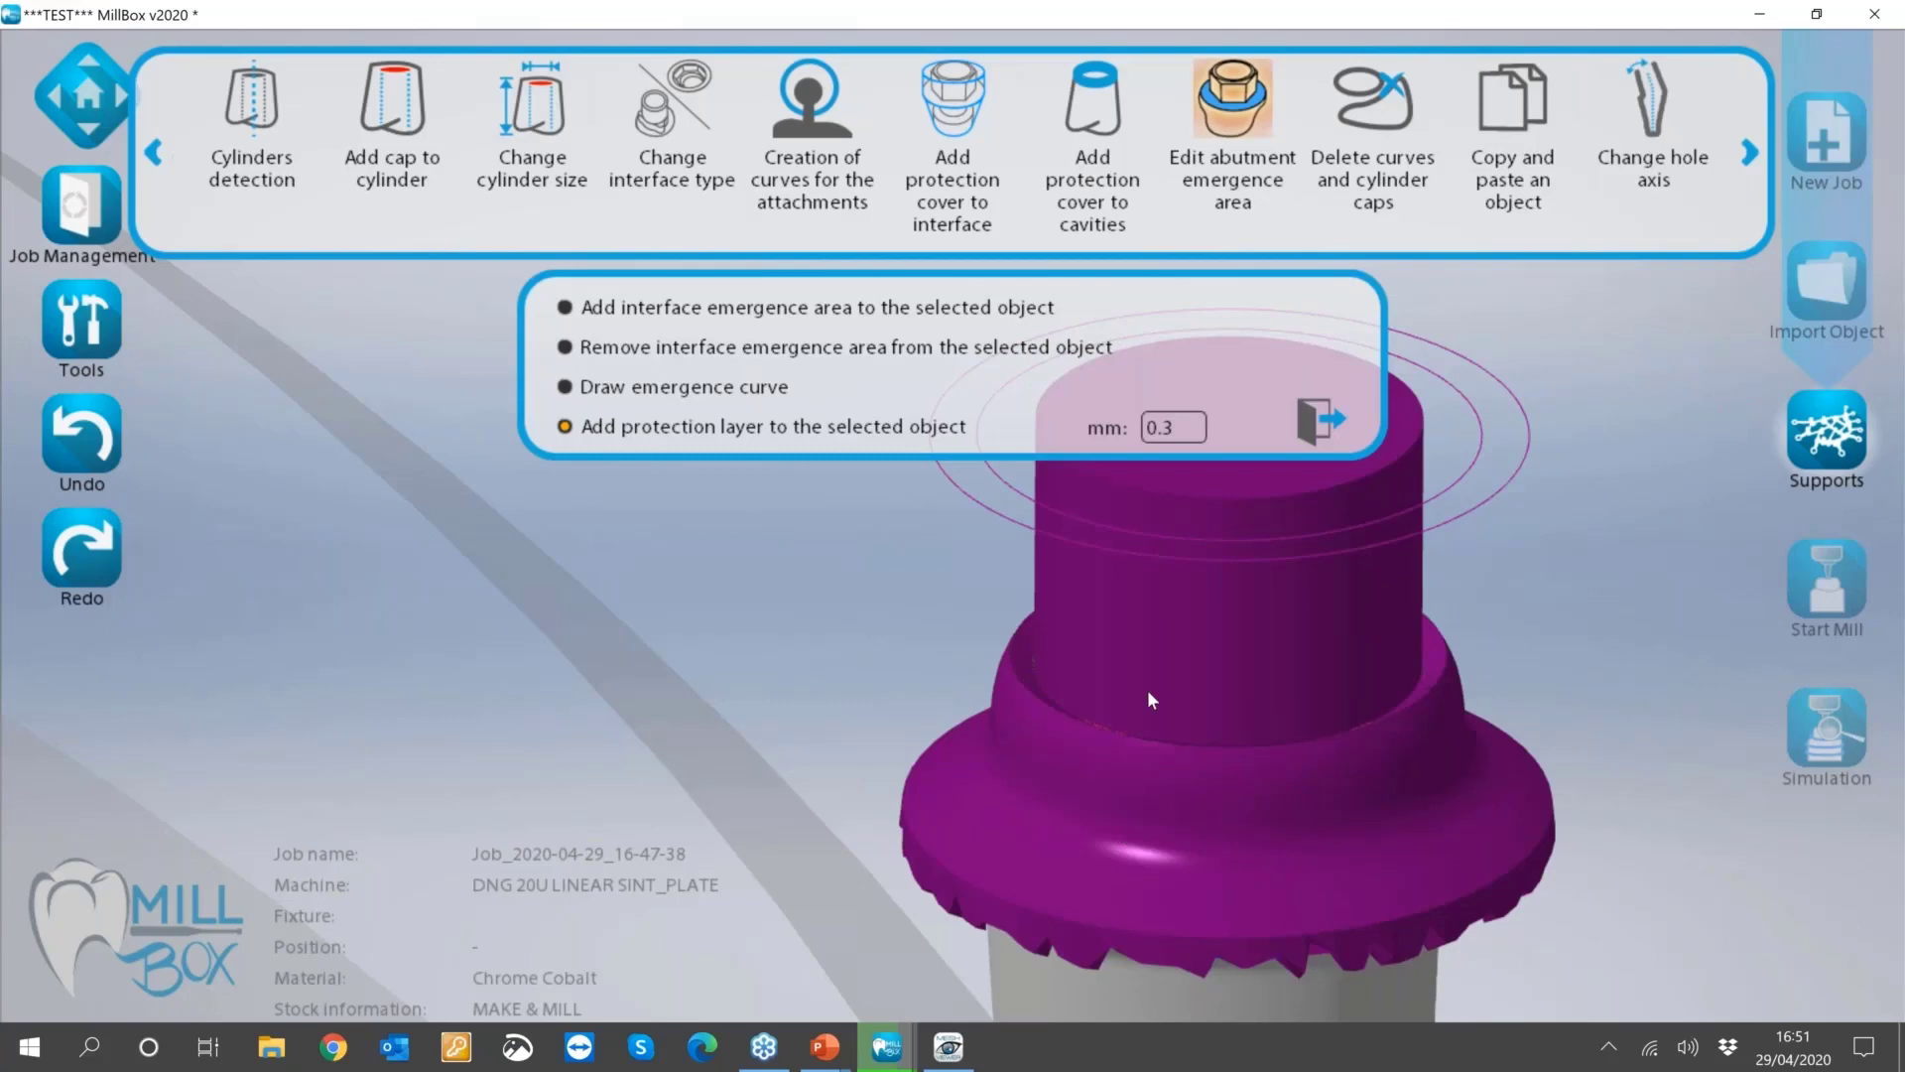
scroll(1034, 736, up, 3)
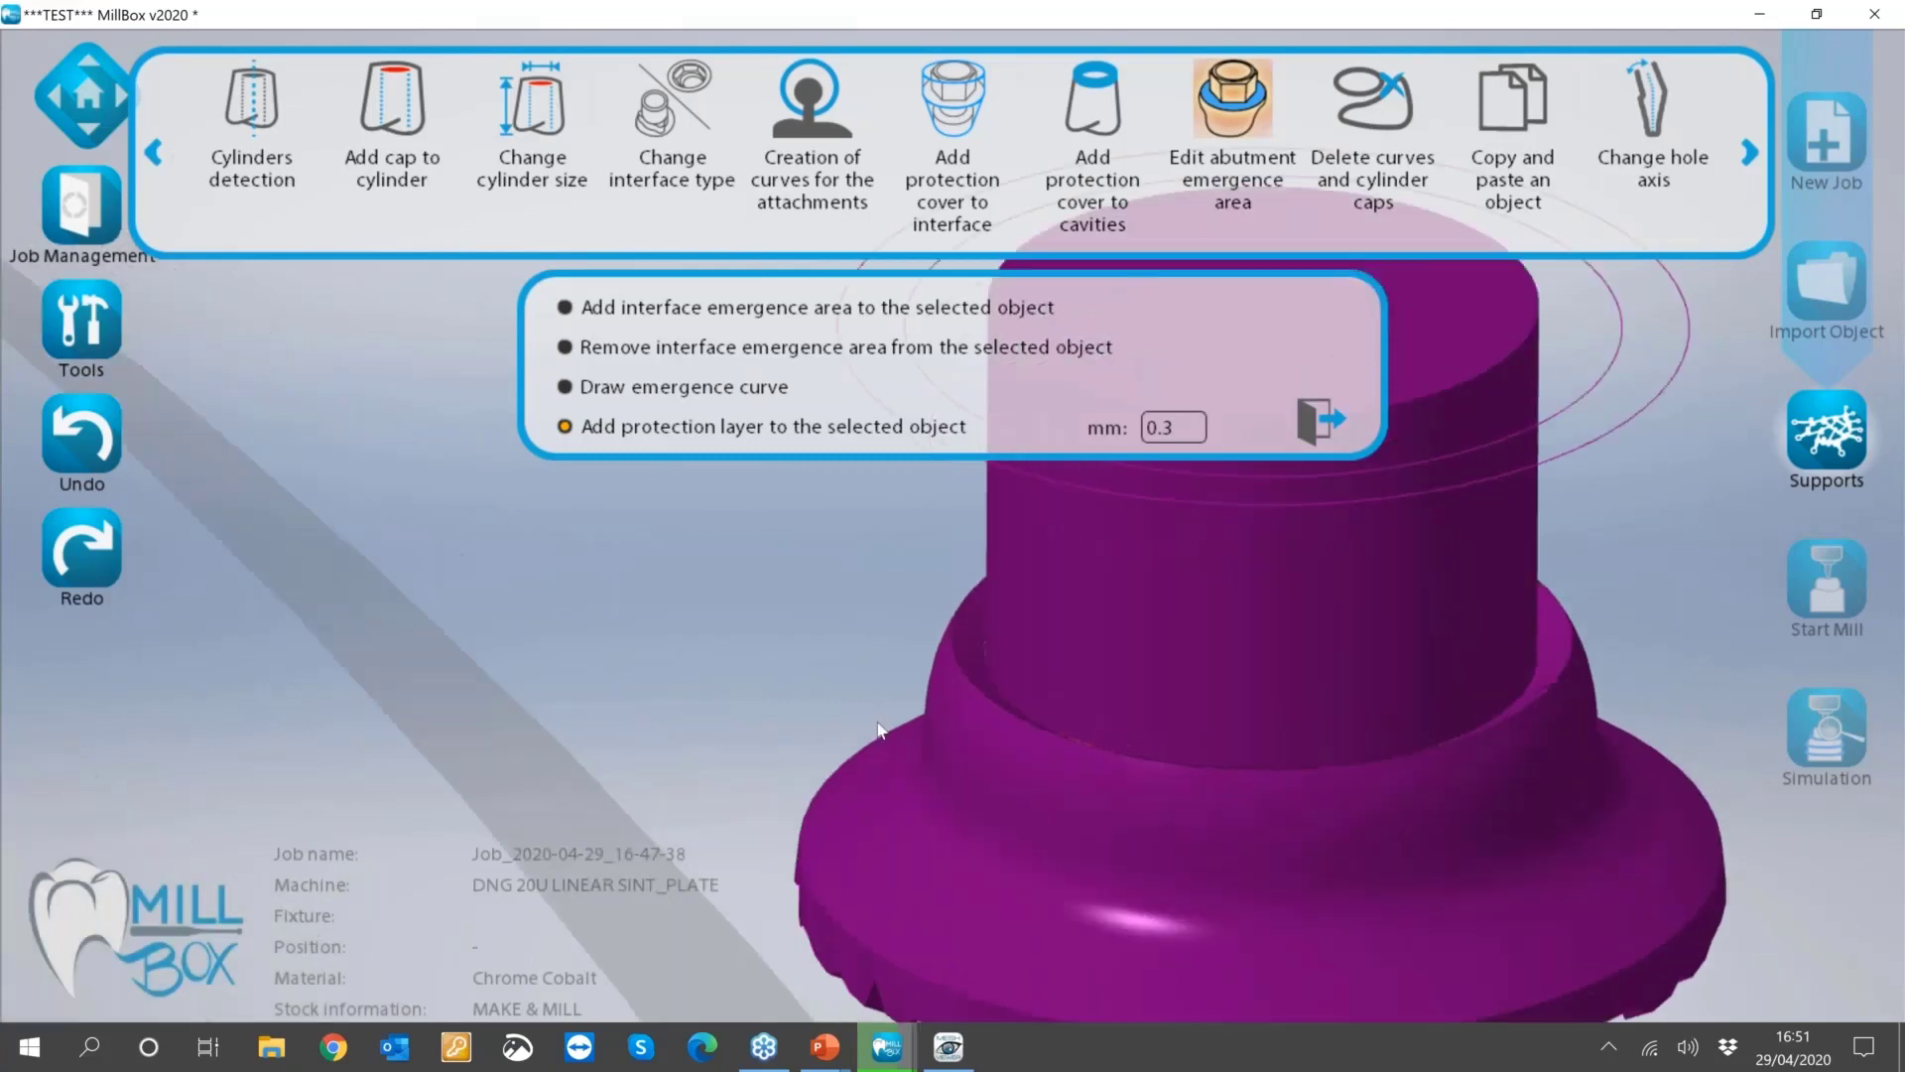
scroll(1114, 498, up, 3)
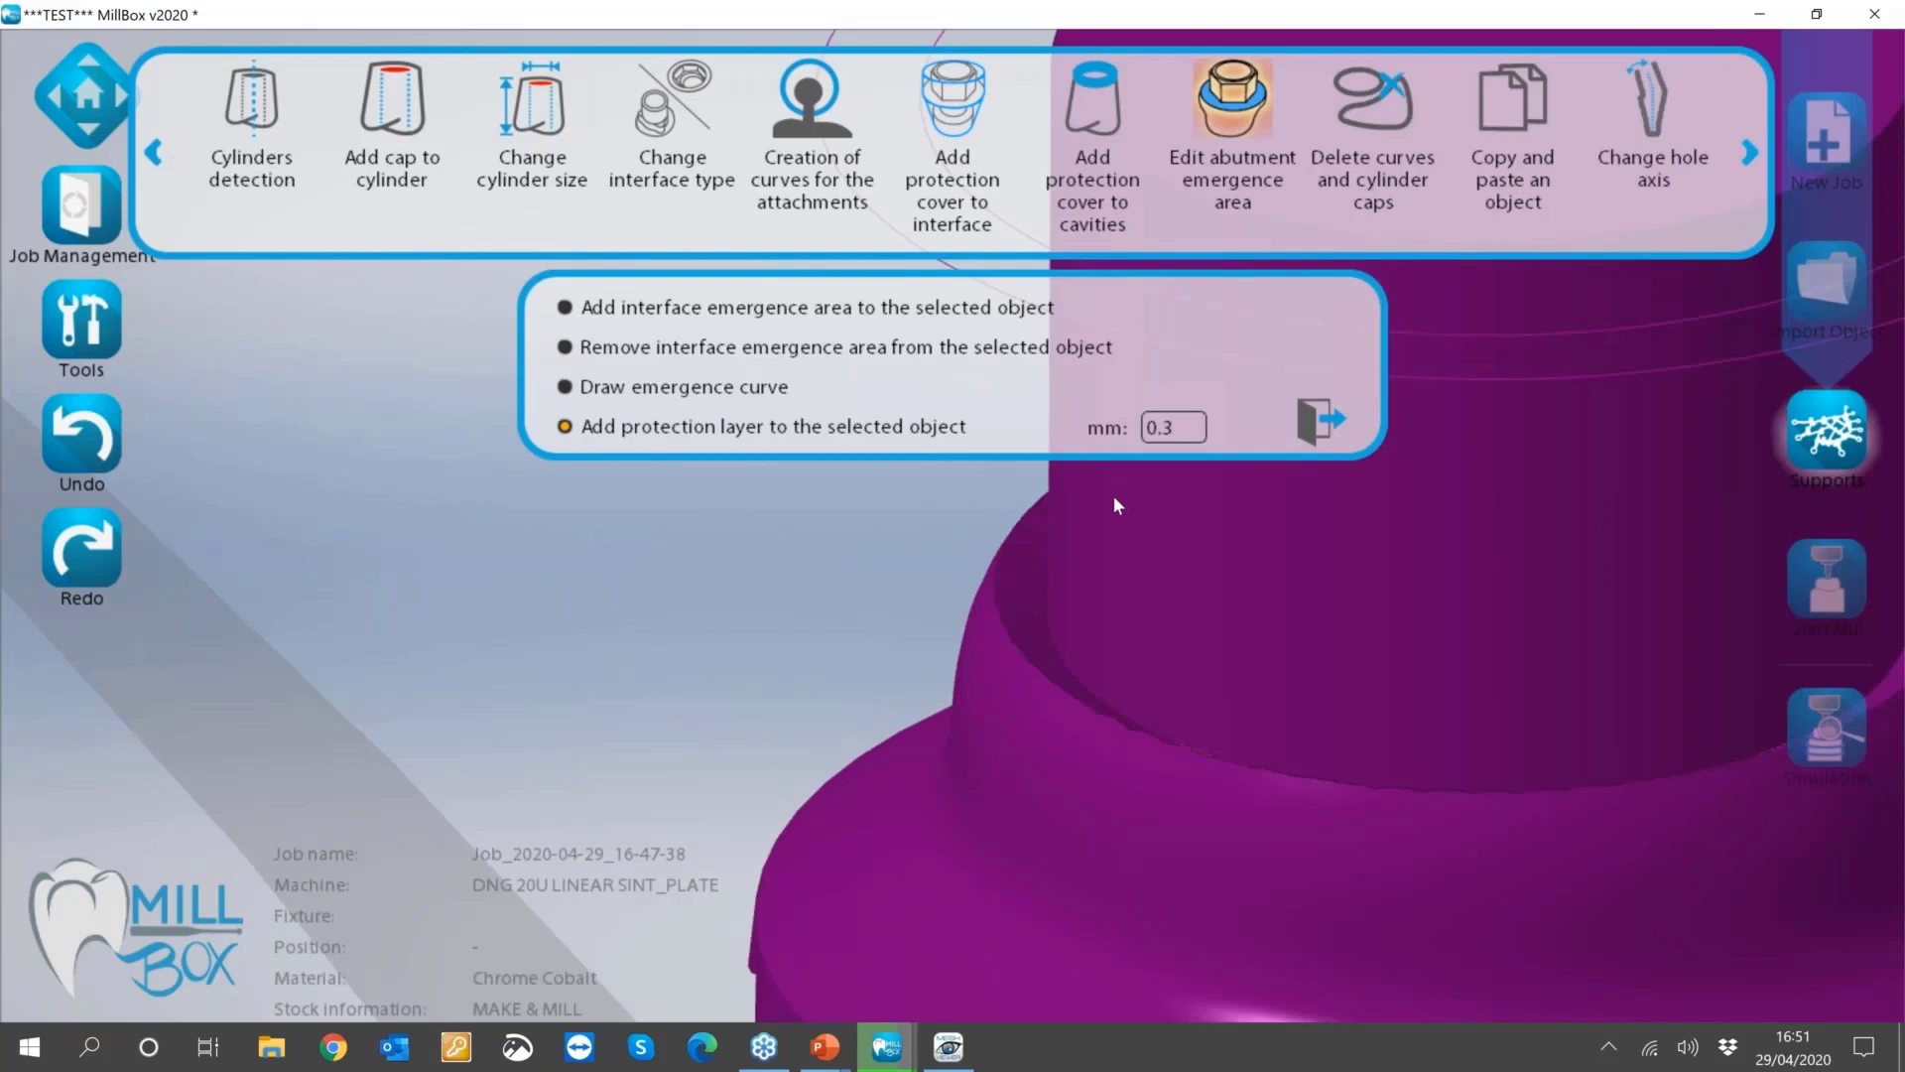
Set the protection layer on the abutment's emergence area to 0.1 mm and close the emergence area editing.
scroll(1087, 605, down, 3)
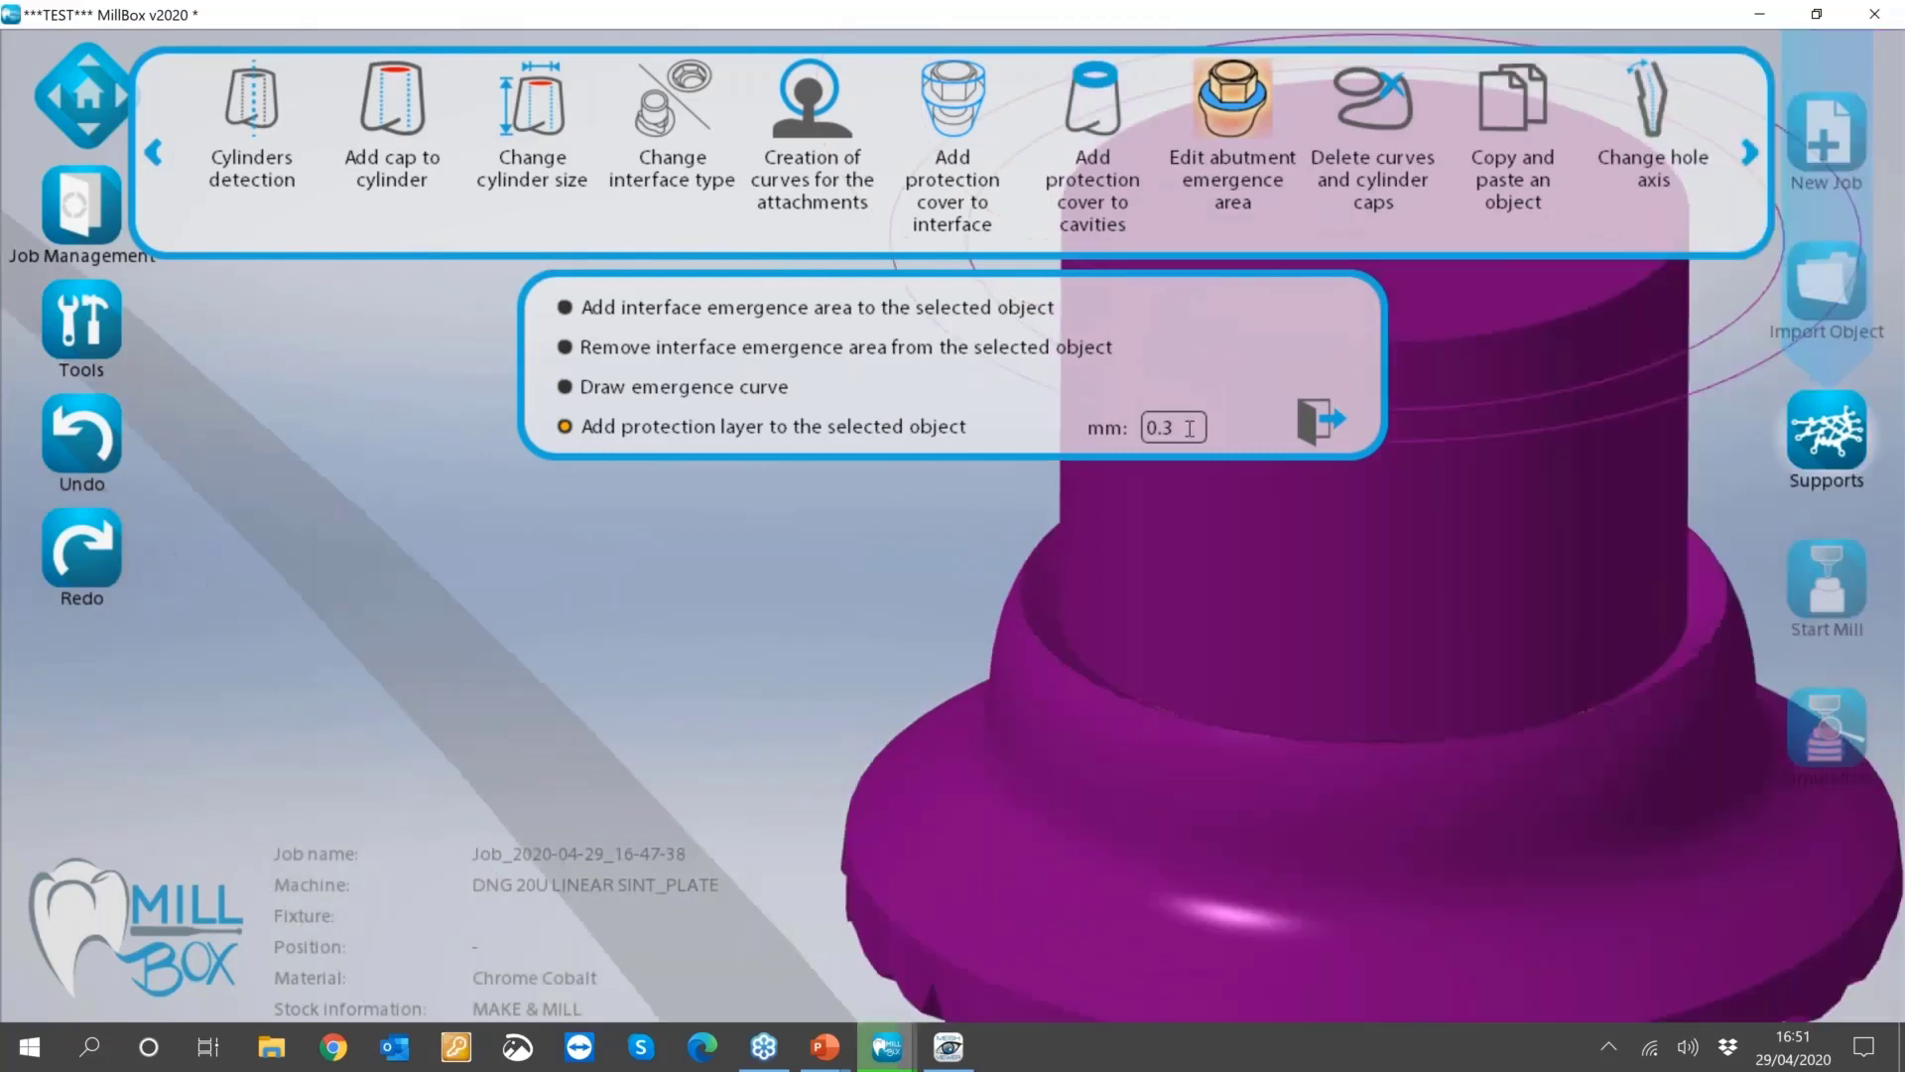
key(BackSpace)
text(1)
key(Return)
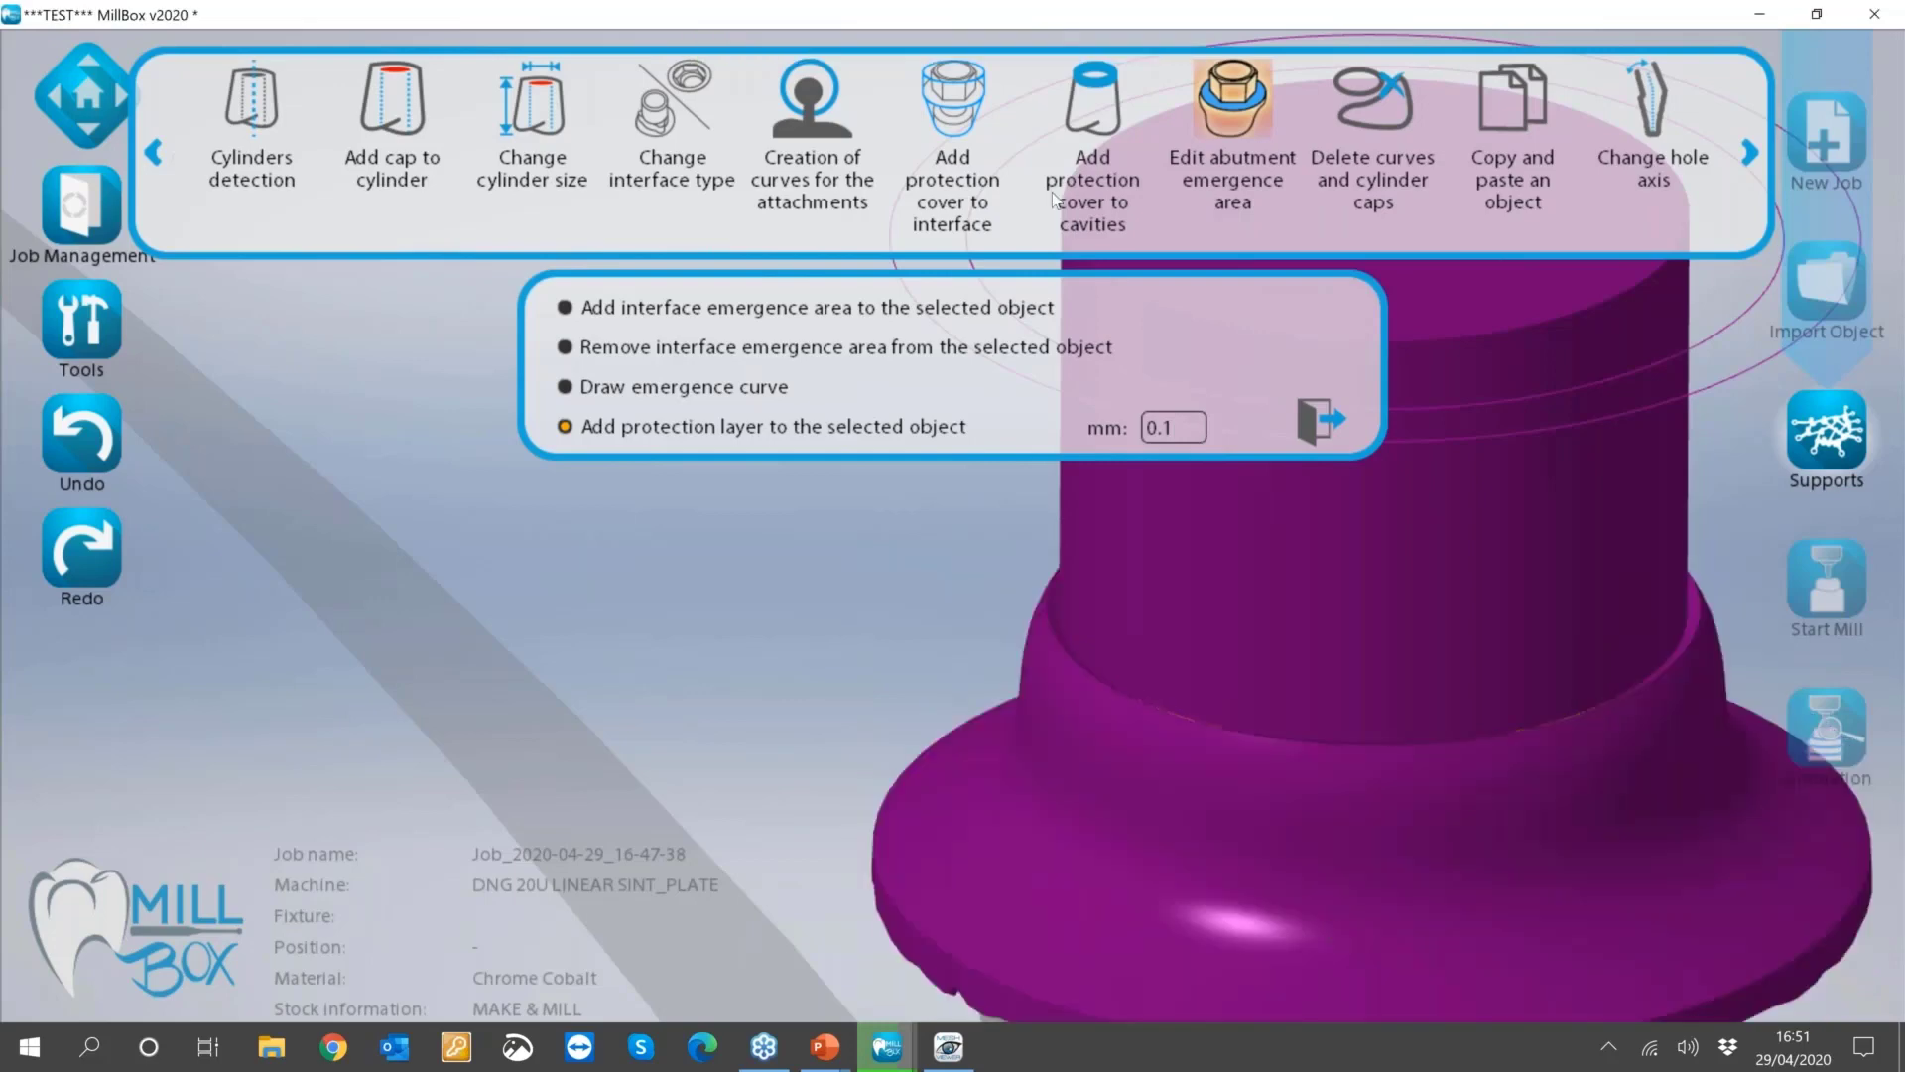
click(1317, 425)
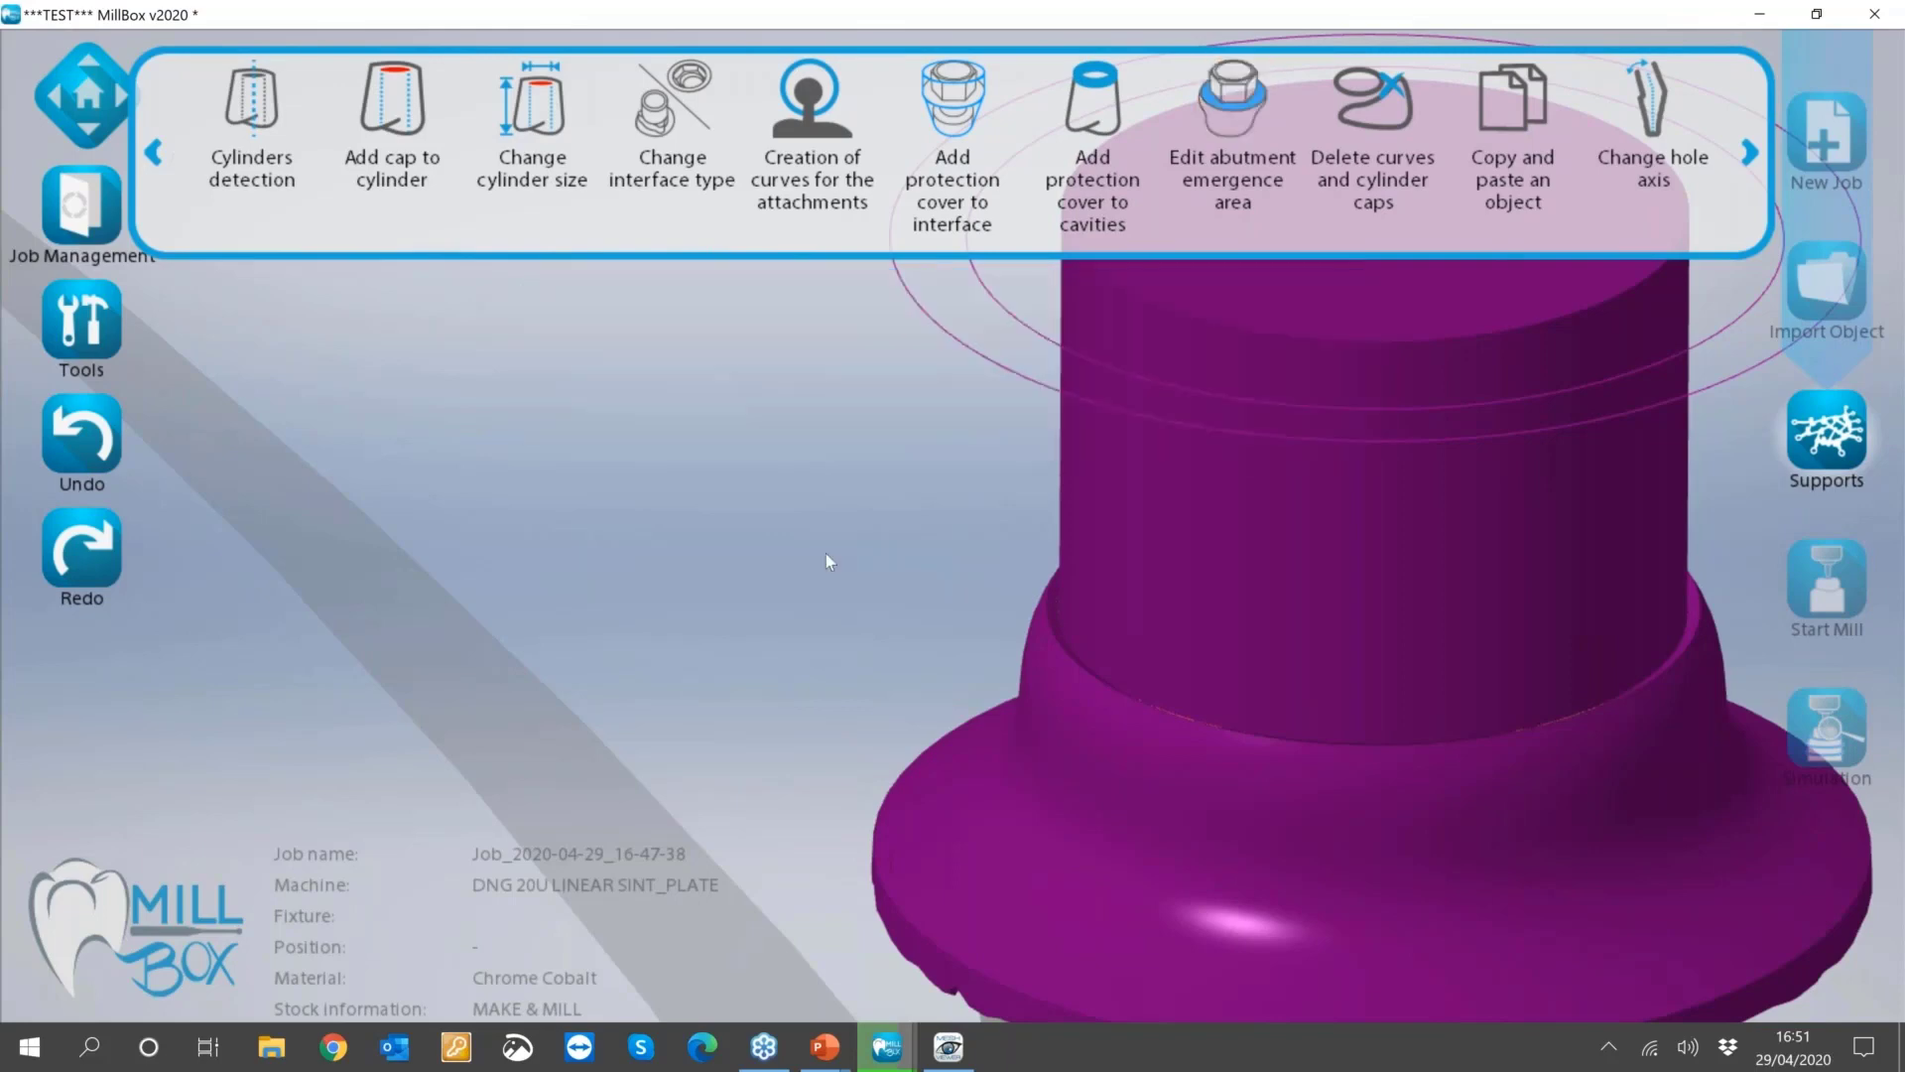
scroll(826, 553, down, 5)
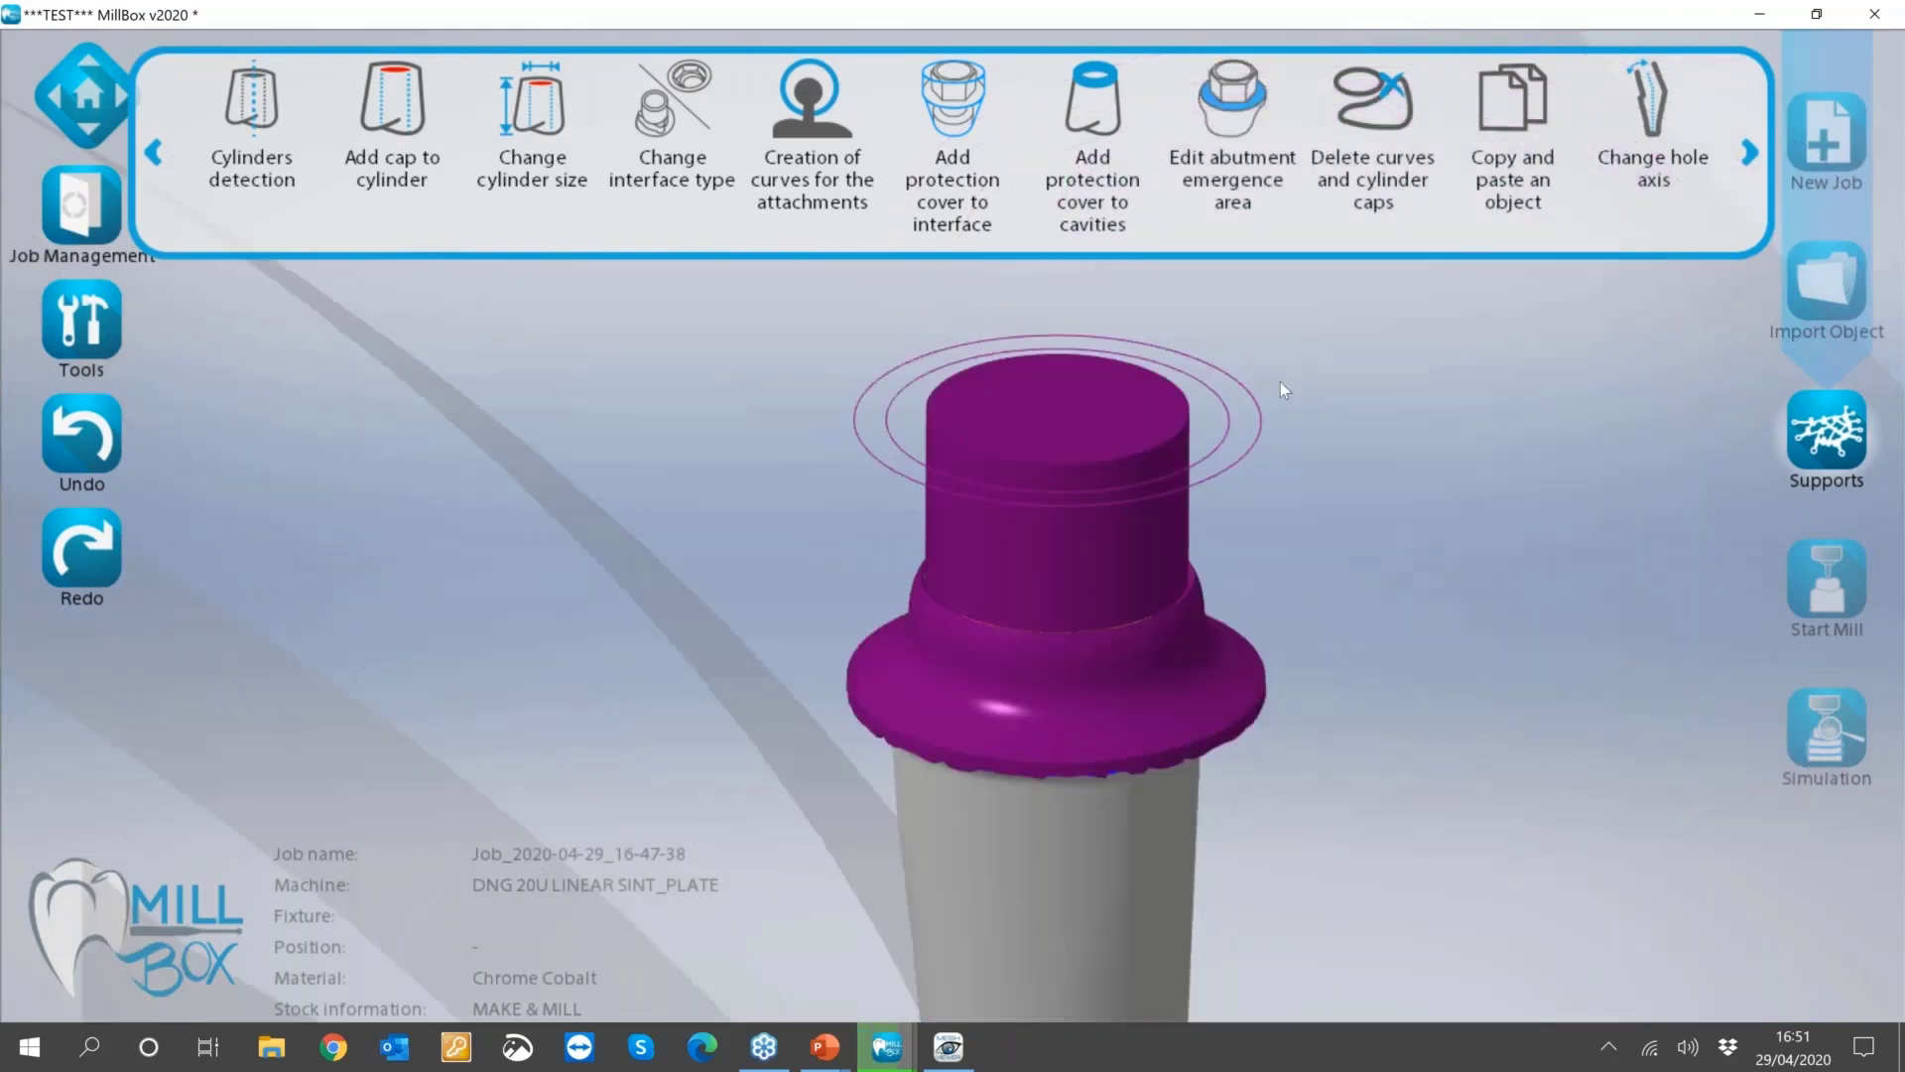
scroll(1280, 383, down, 5)
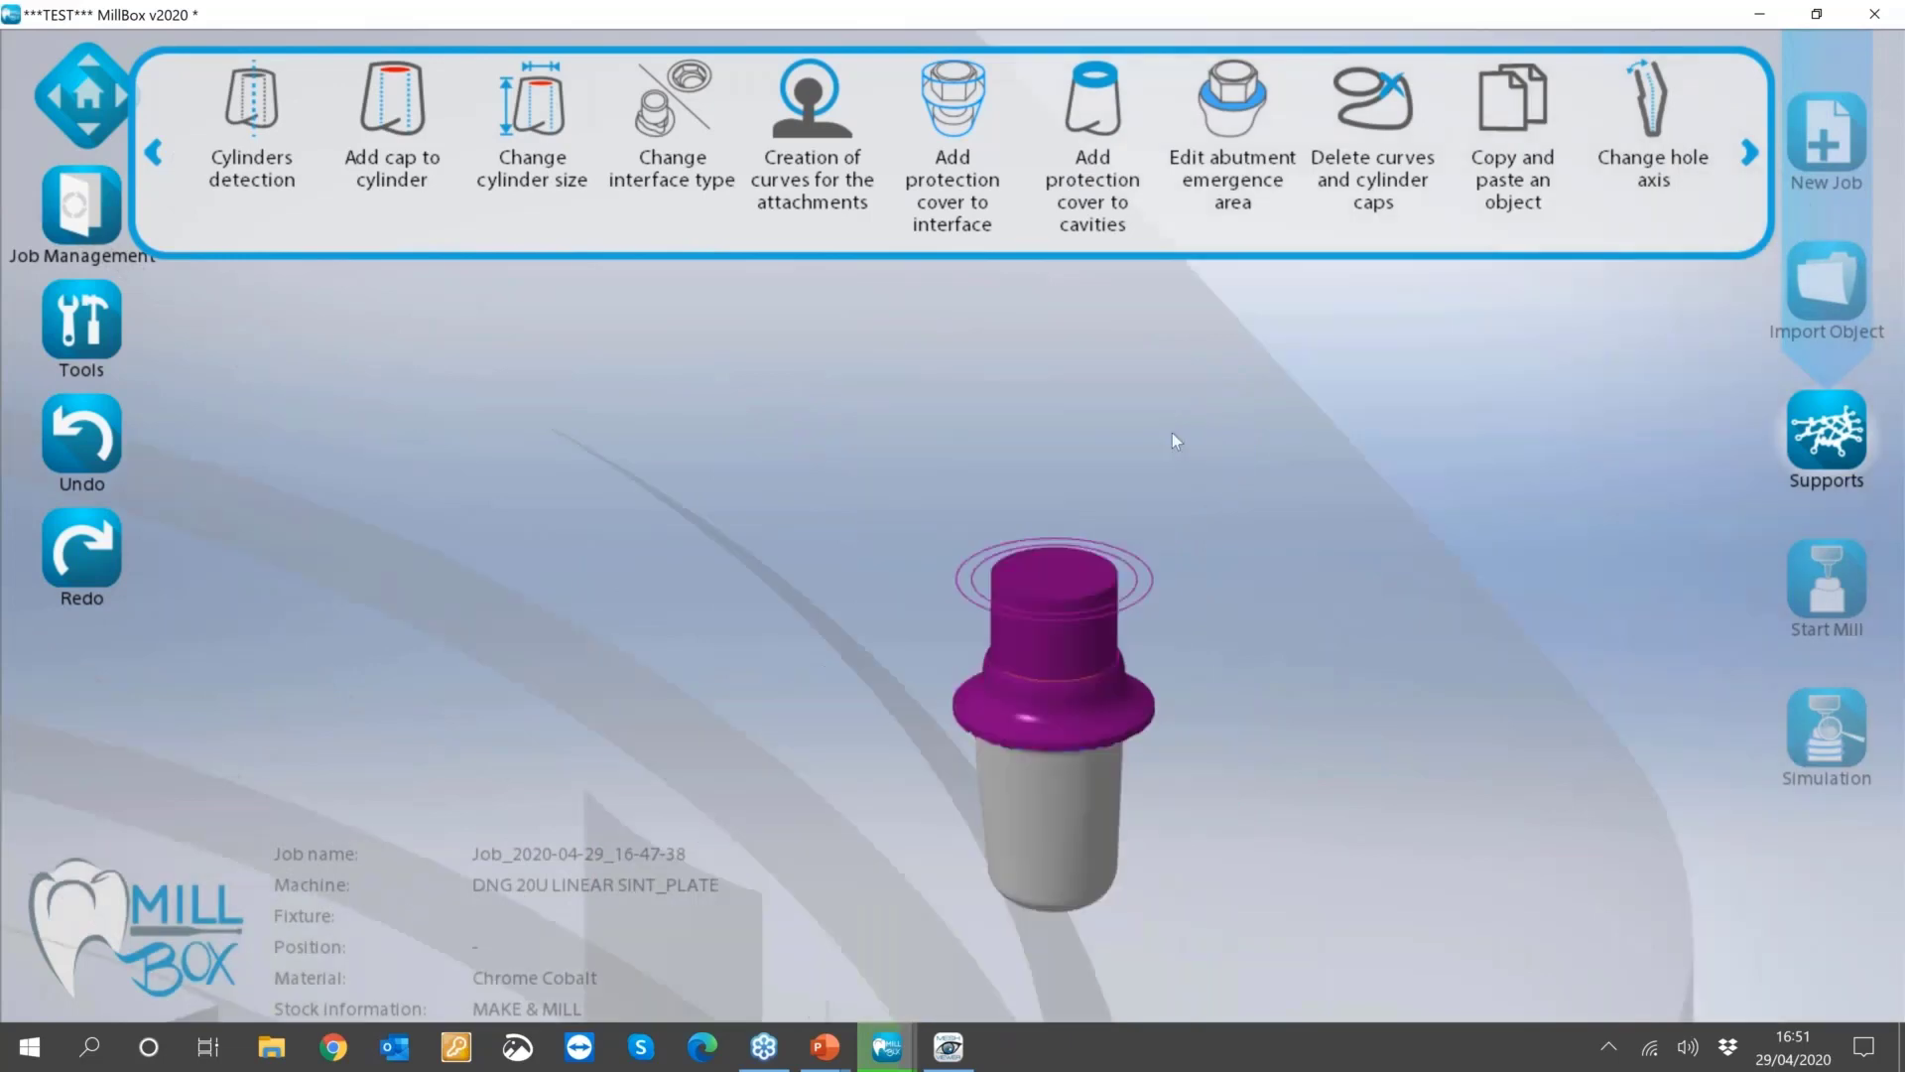
scroll(1172, 437, up, 2)
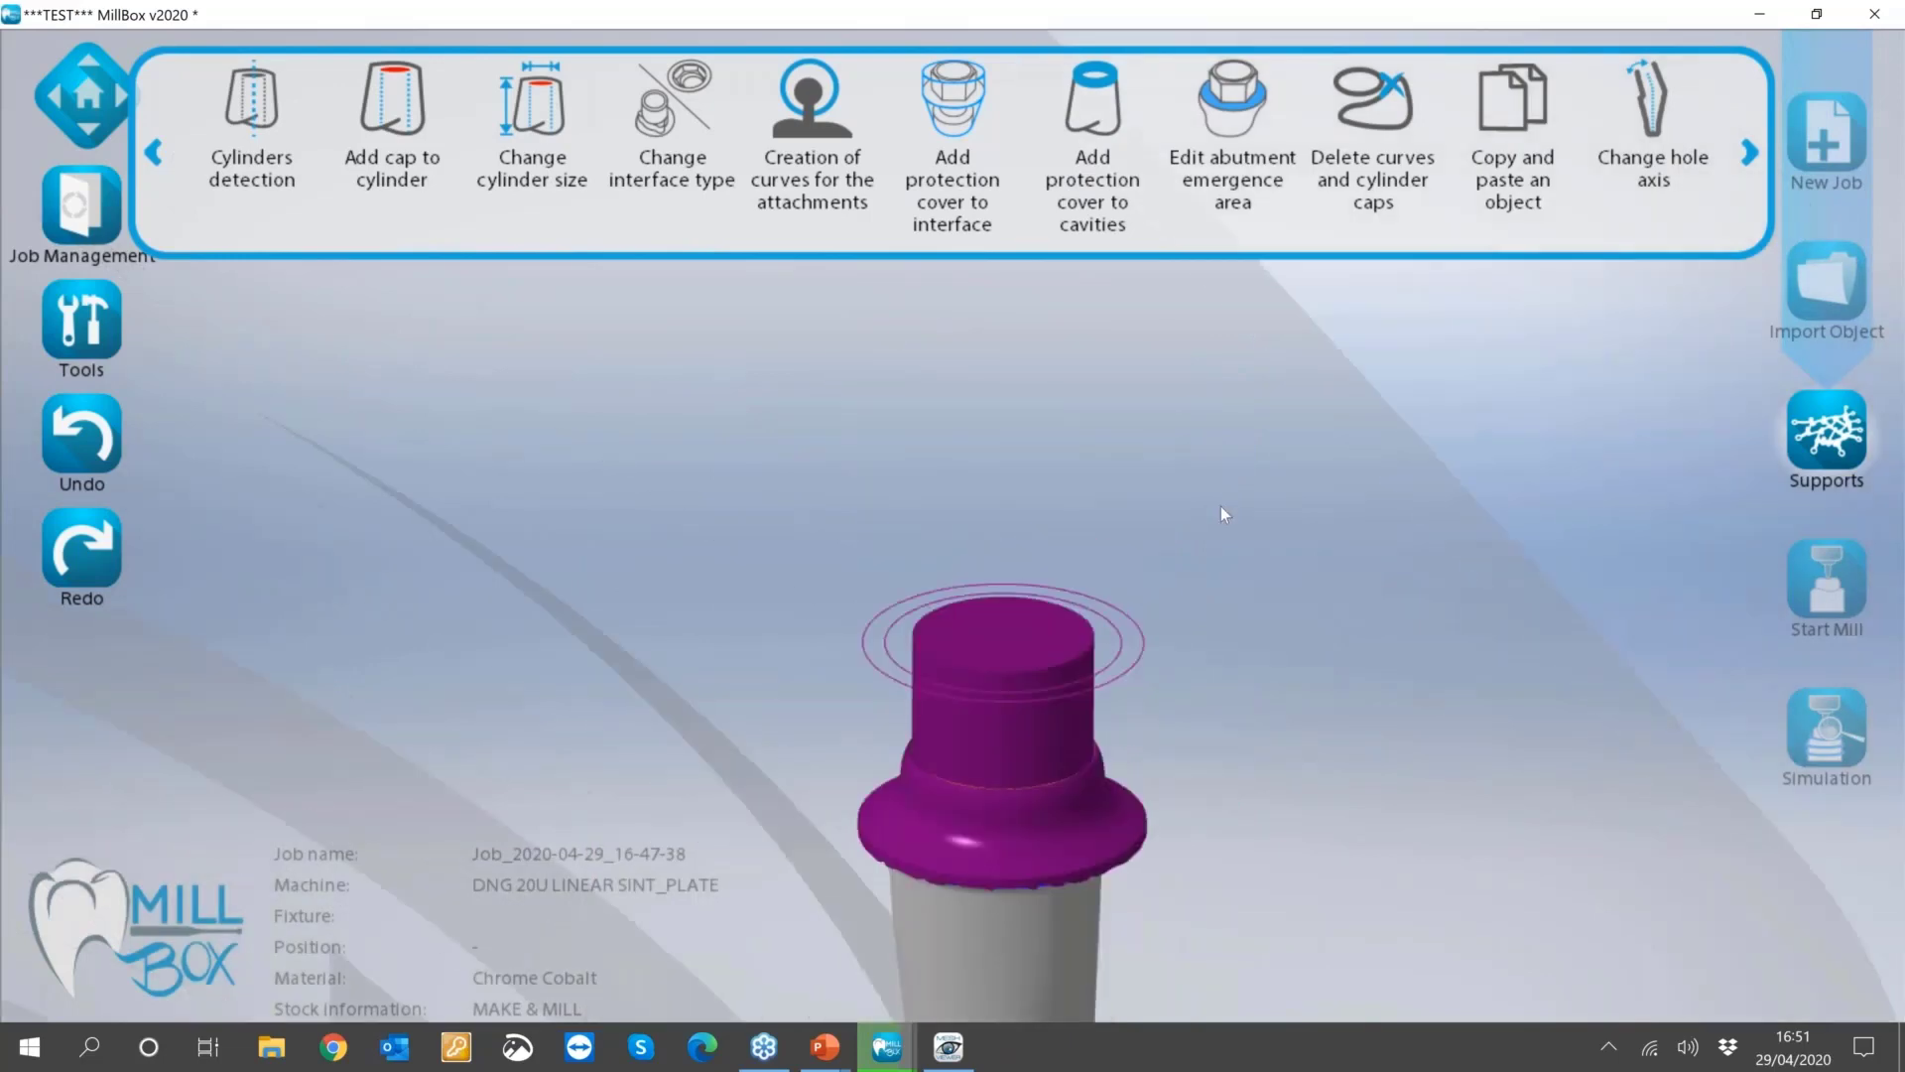